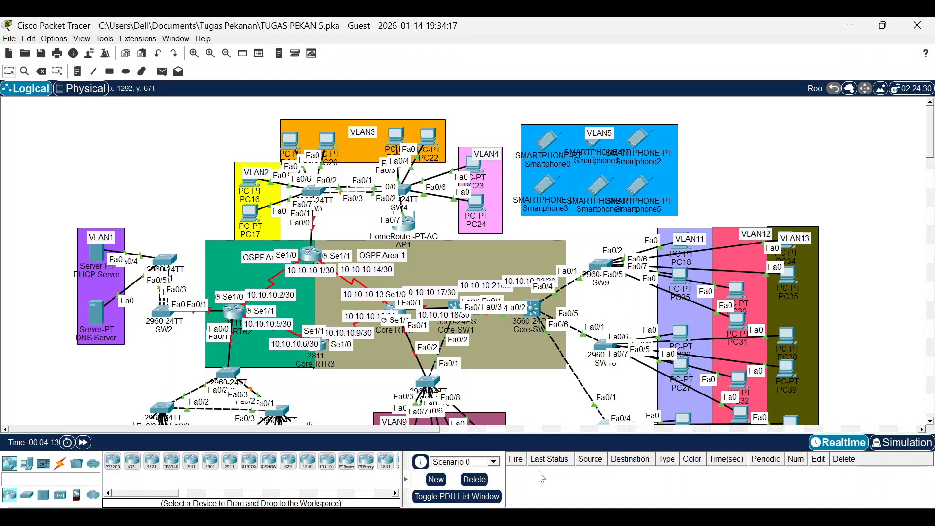
Read through the activity instructions, then send them behind the topology.
mouse_move(604, 517)
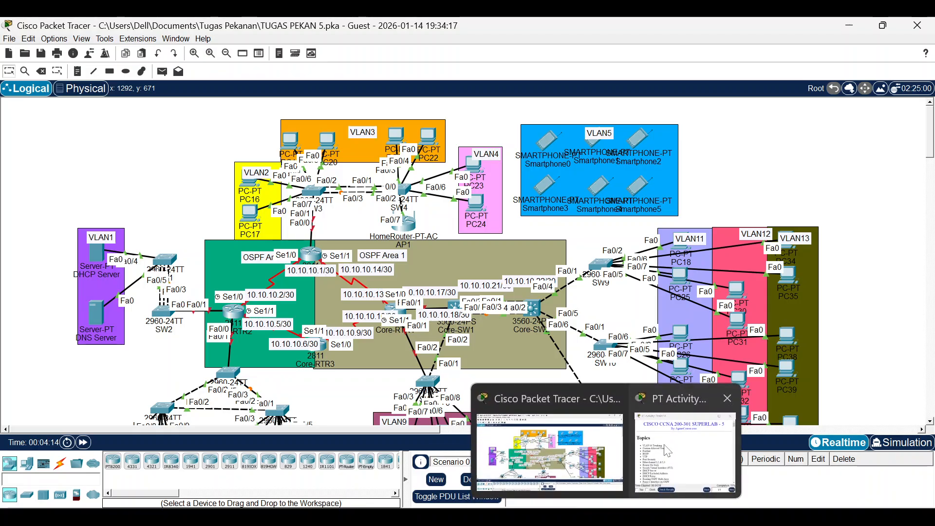
click(682, 443)
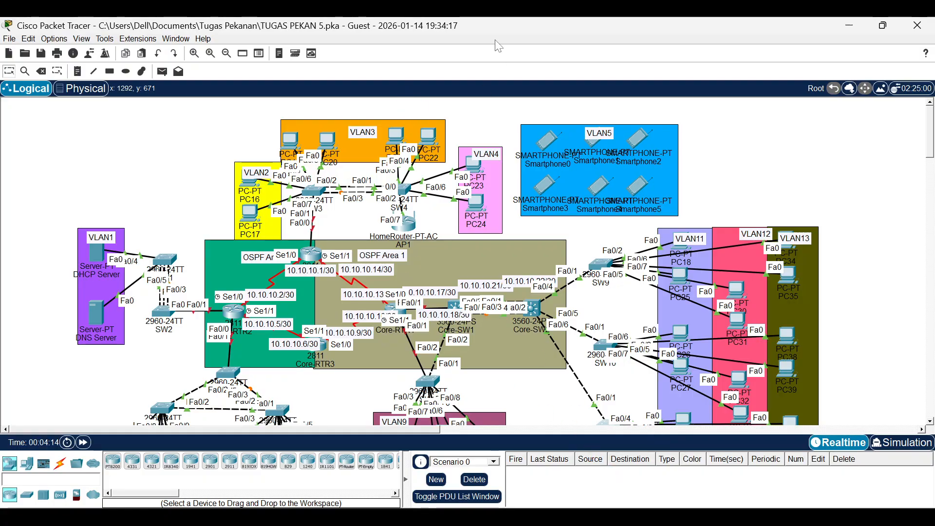
mouse_move(606, 517)
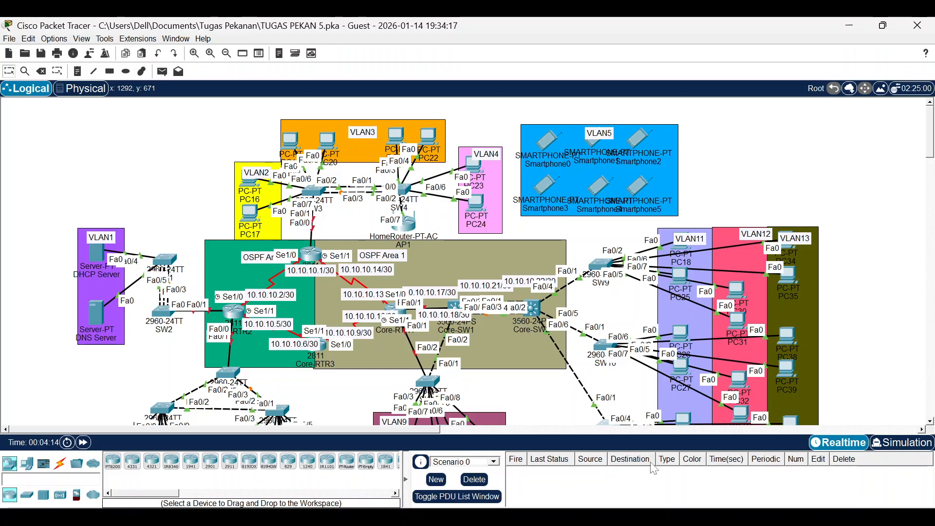
click(663, 447)
scroll(379, 205, down, 10)
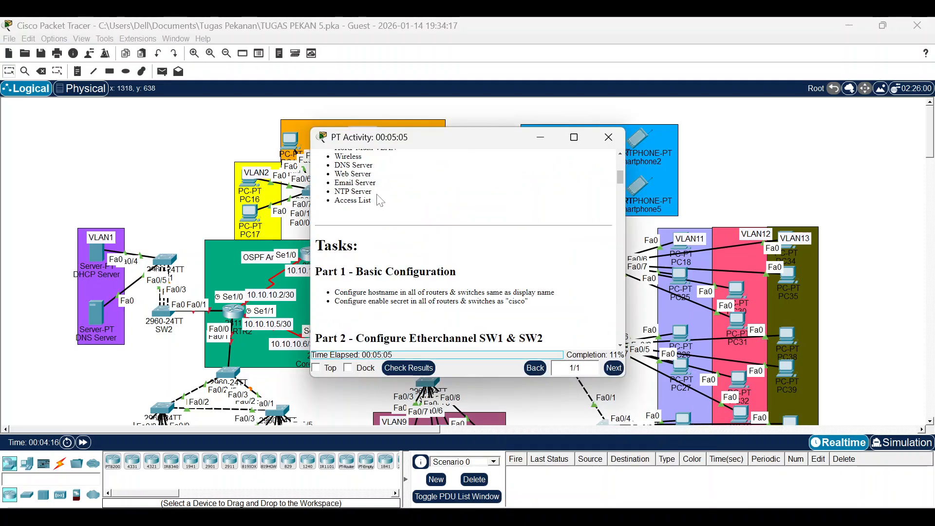
scroll(384, 215, up, 8)
scroll(384, 214, up, 3)
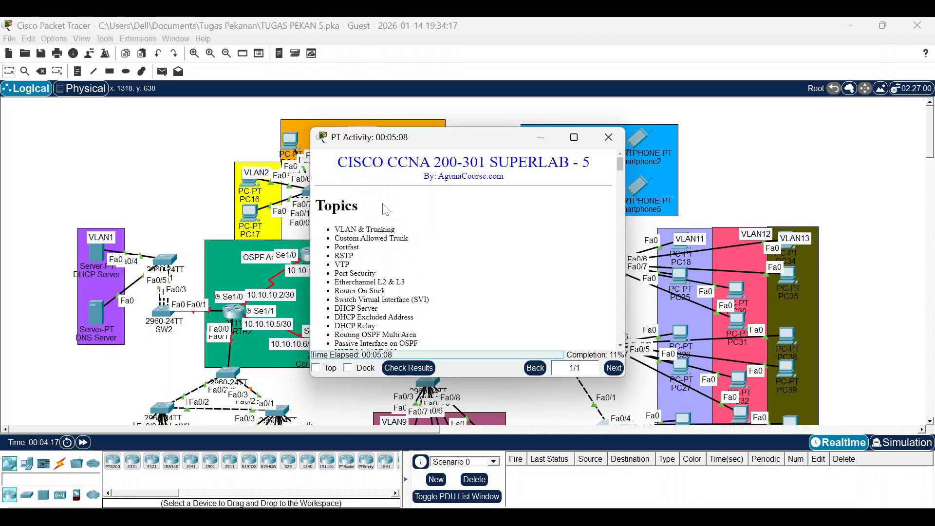
scroll(366, 252, down, 5)
scroll(366, 252, up, 5)
scroll(366, 251, down, 5)
scroll(366, 251, up, 3)
scroll(366, 252, down, 5)
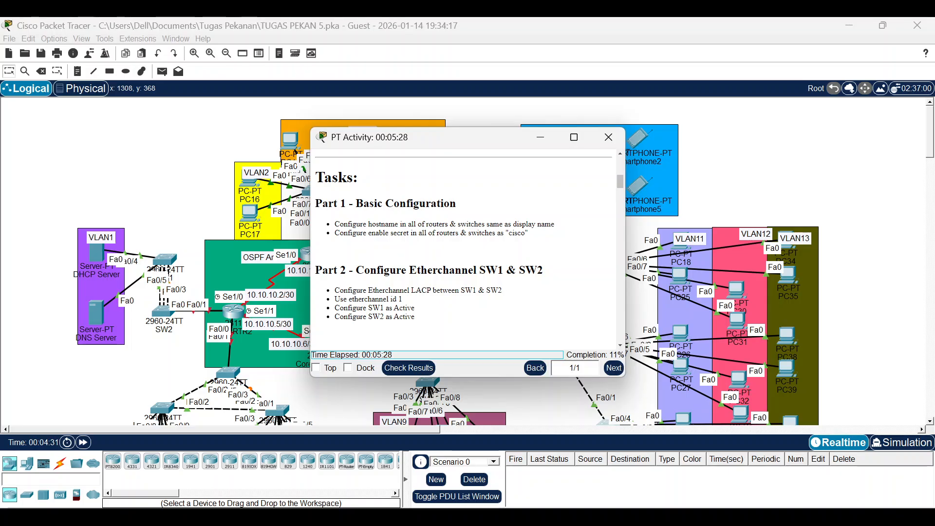
scroll(482, 251, down, 3)
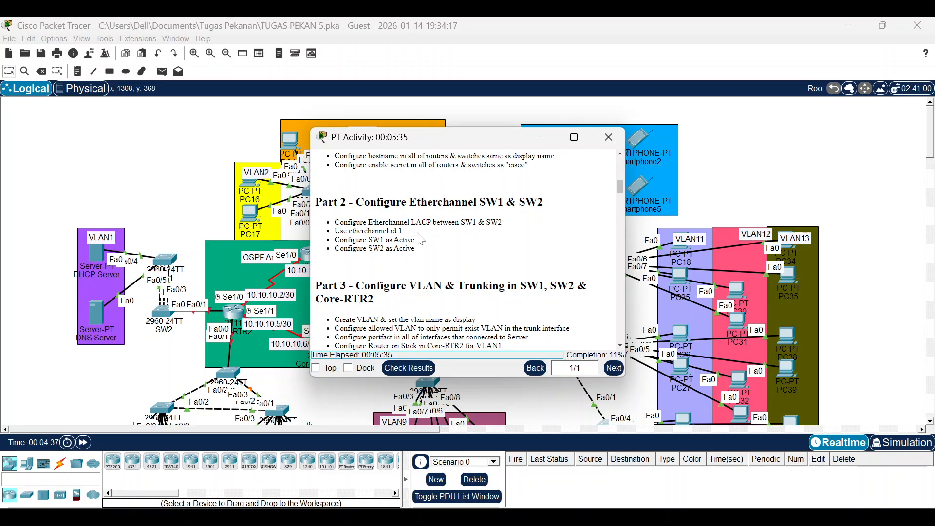
click(267, 148)
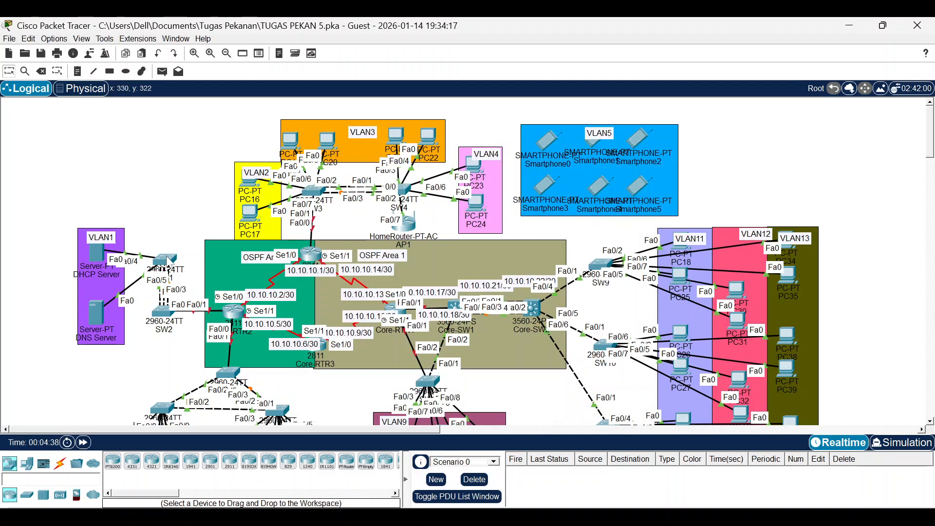
List SW1's CDP neighbours and check the three SW2 links on Fa0/1–Fa0/3.
click(175, 266)
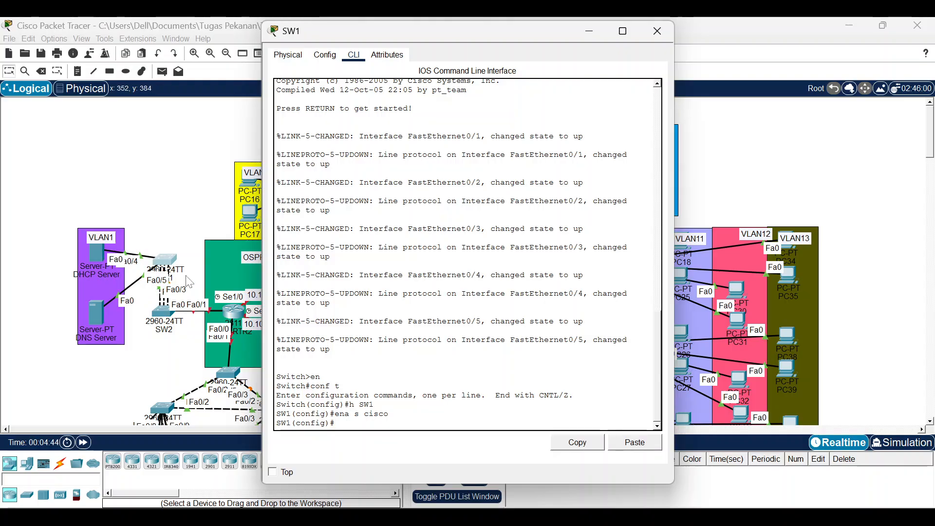
mouse_move(166, 260)
mouse_down()
mouse_move(164, 197)
mouse_move(168, 249)
mouse_up()
click(167, 249)
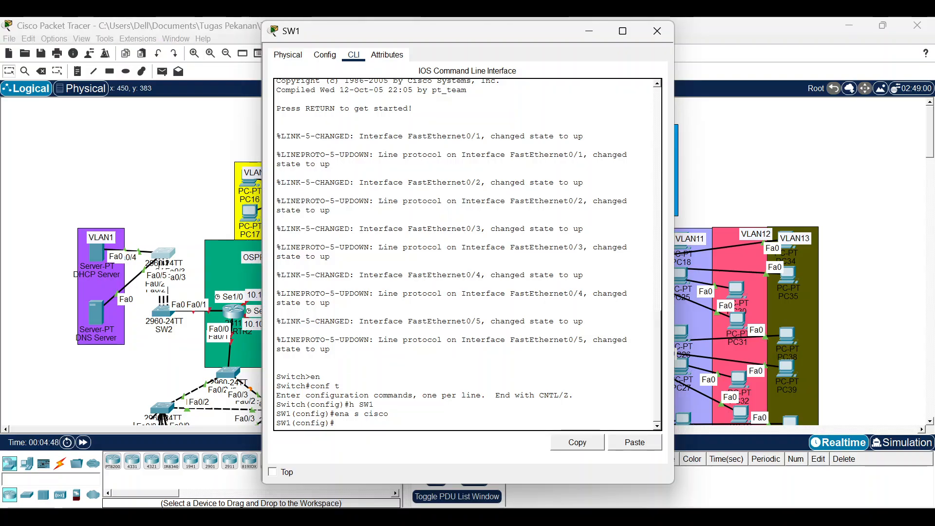
text(do sh cdp e)
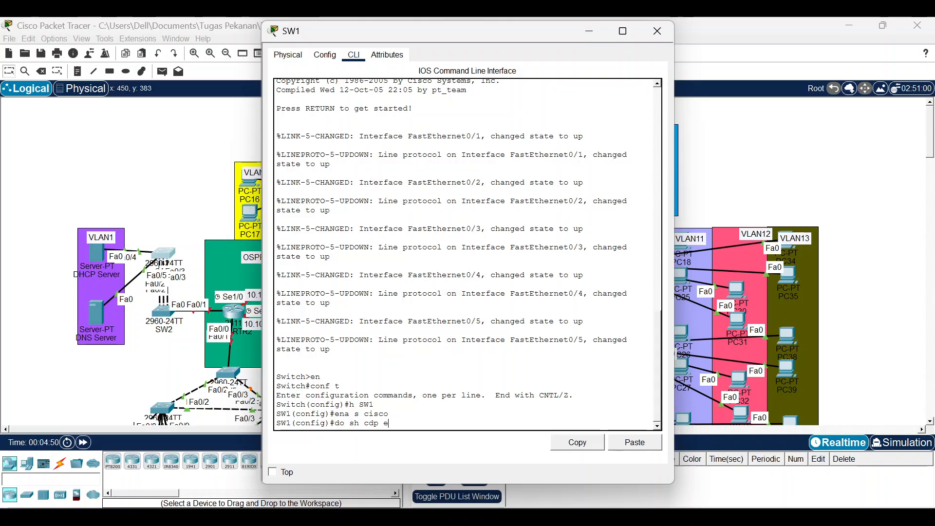
text(negi)
text(ig)
key(Return)
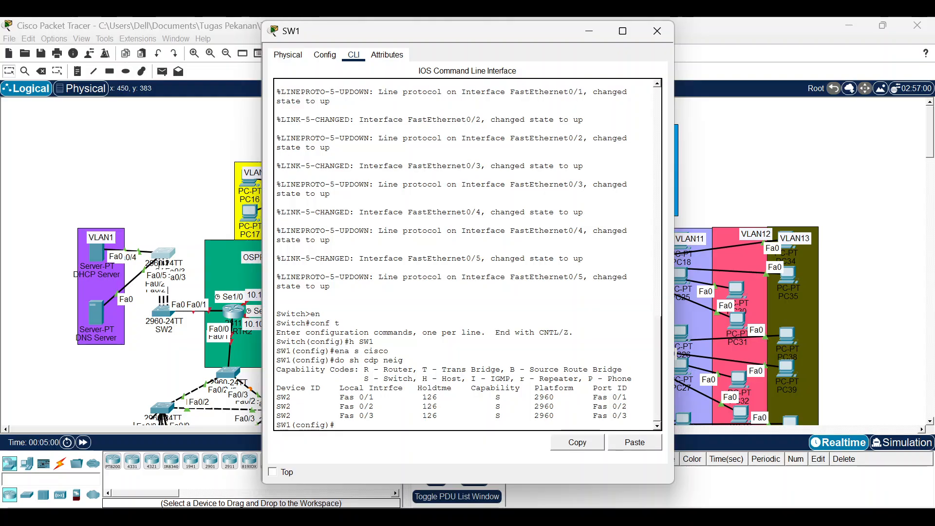
drag(339, 397, 374, 415)
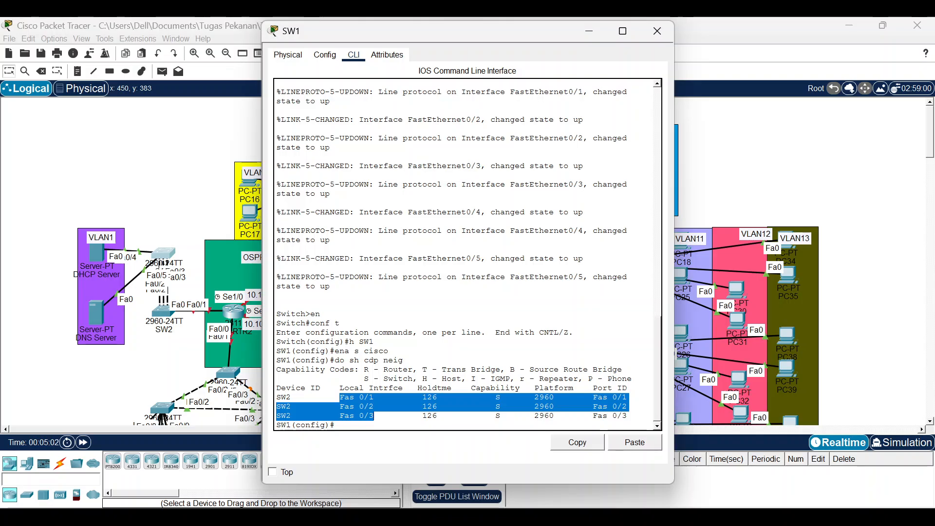
click(374, 415)
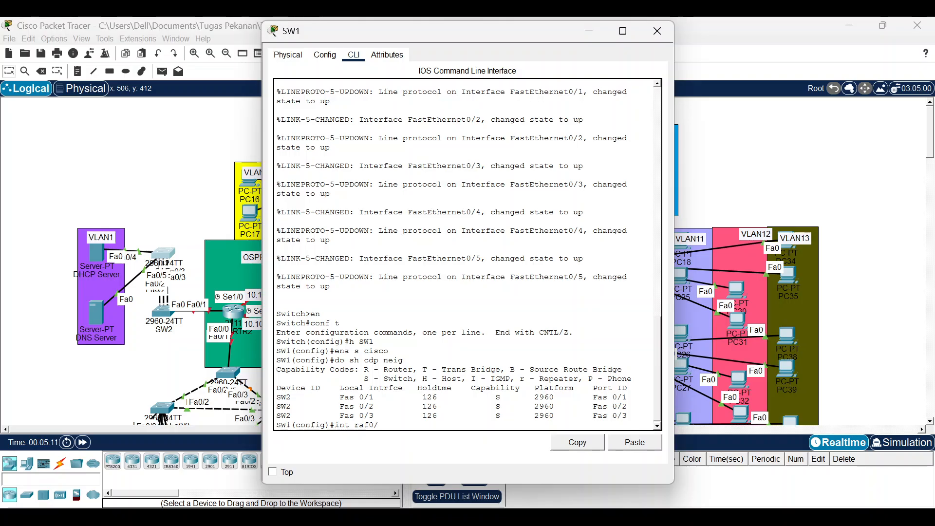
Select SW1's Fa0/1–3 interface range and set its channel protocol to LACP.
text(/1-3)
key(Return)
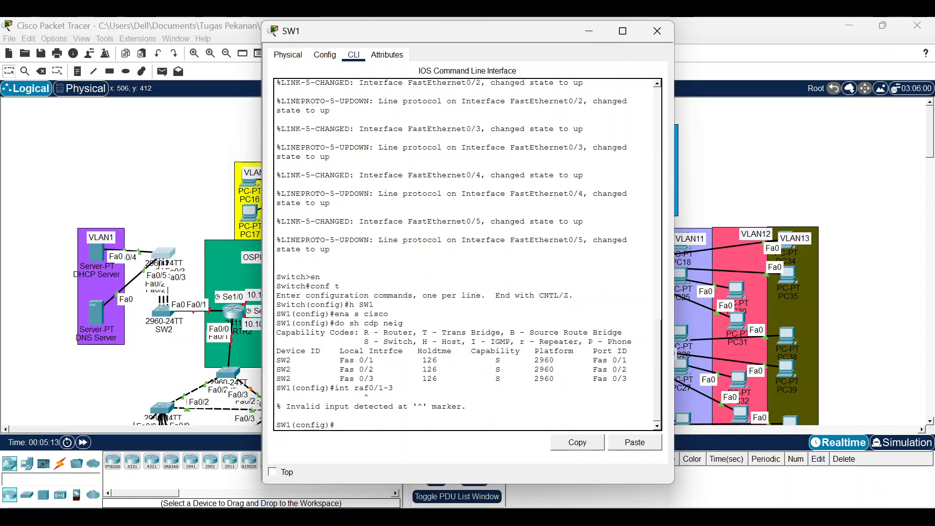
key(Up)
key(Return)
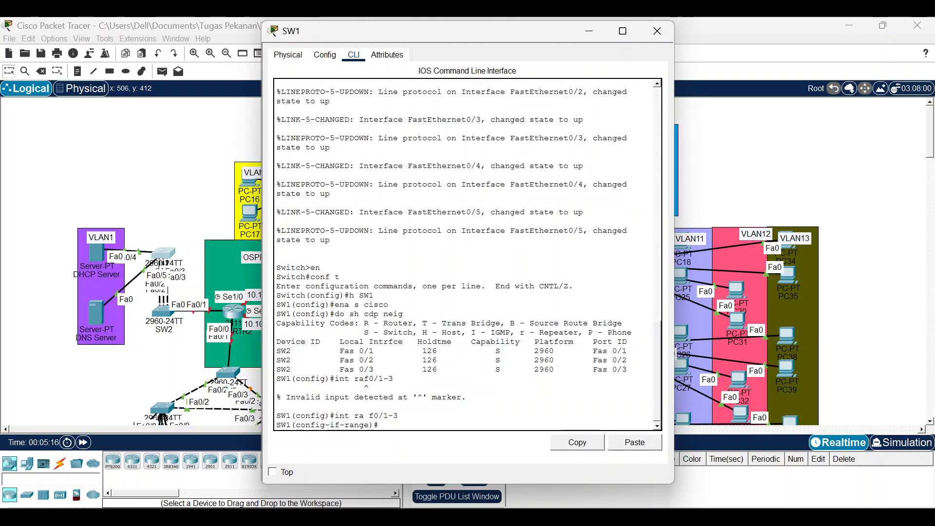
text(channel)
key(Tab)
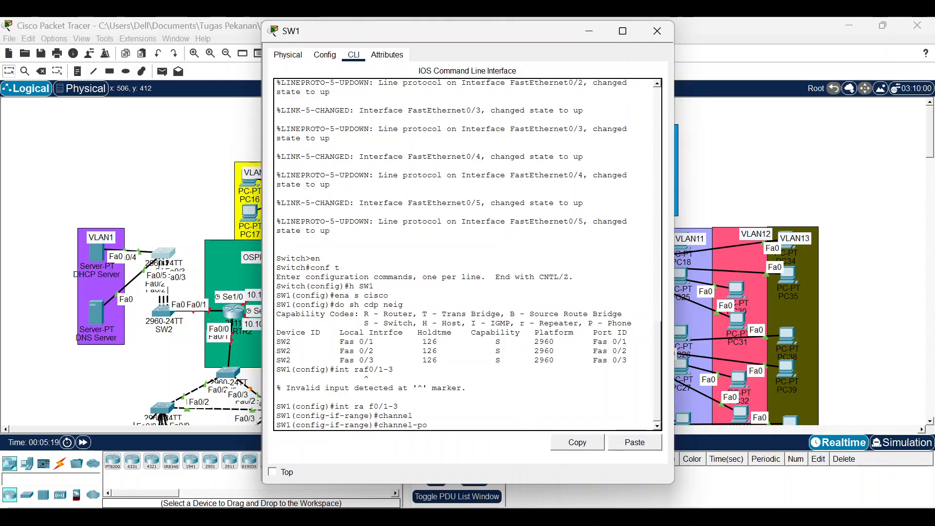
text(-pr)
key(Tab)
key(Return)
key(Up)
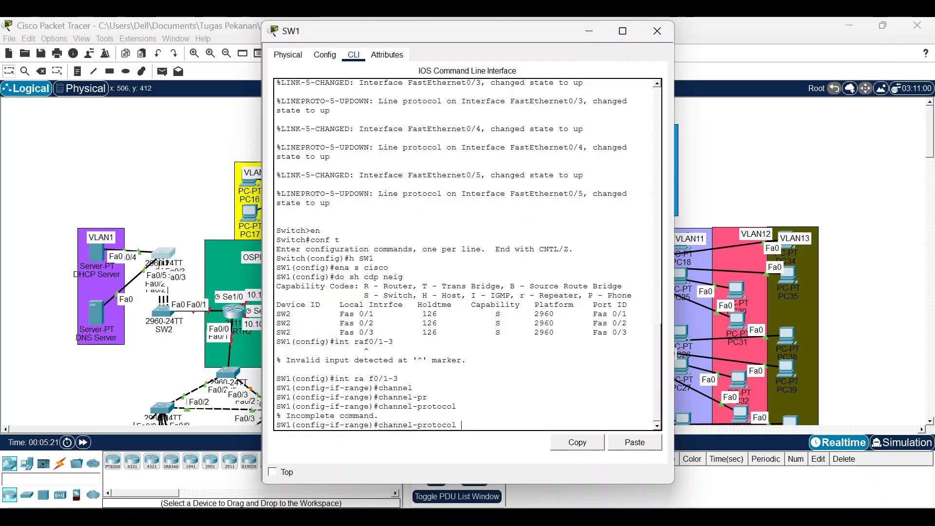
text(lacp)
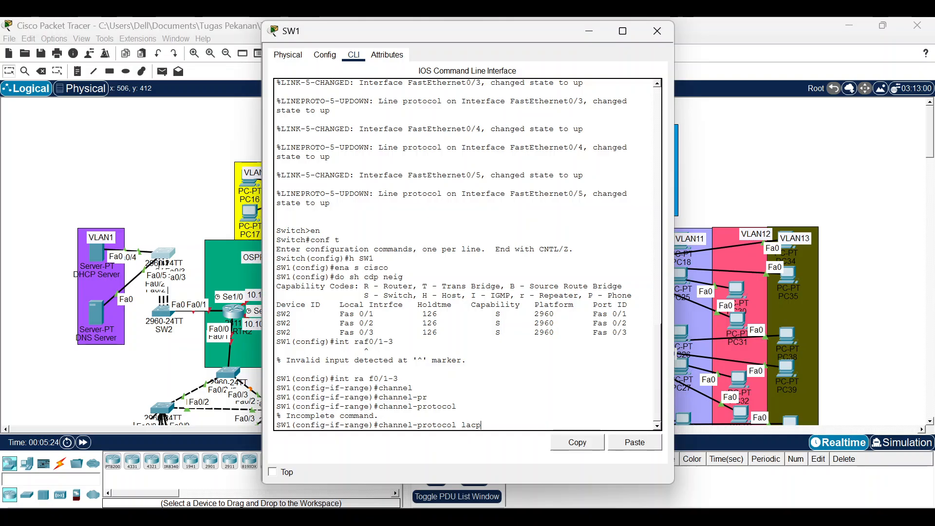
key(Return)
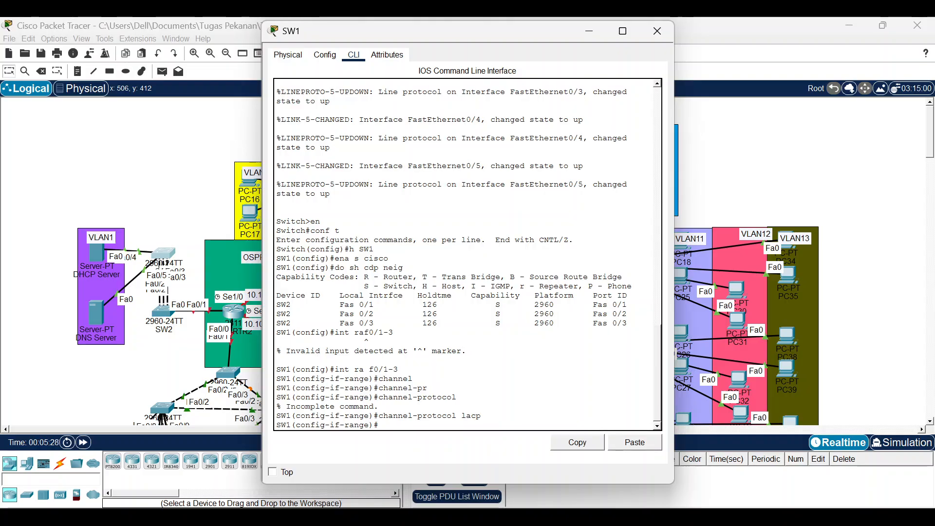
Put Fa0/1–3 into channel-group 1 in active mode.
text(channel-gro)
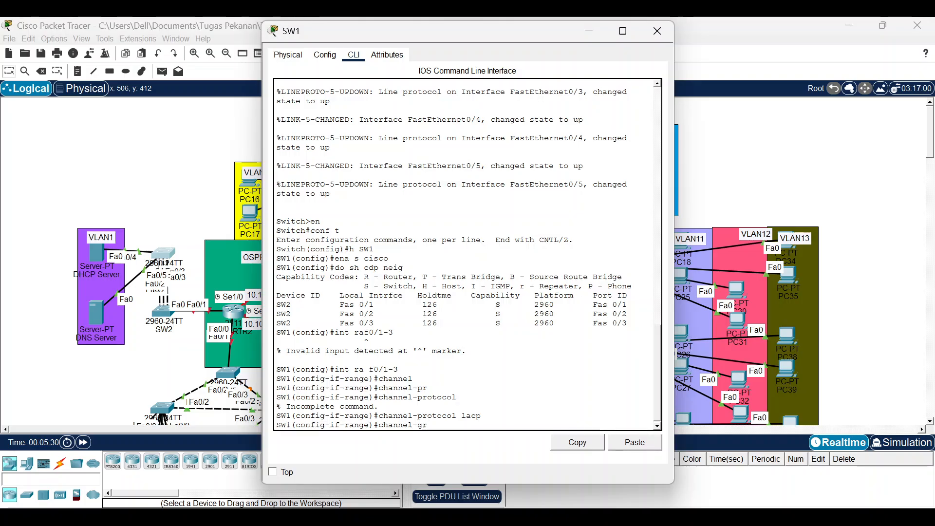
key(Tab)
text(1)
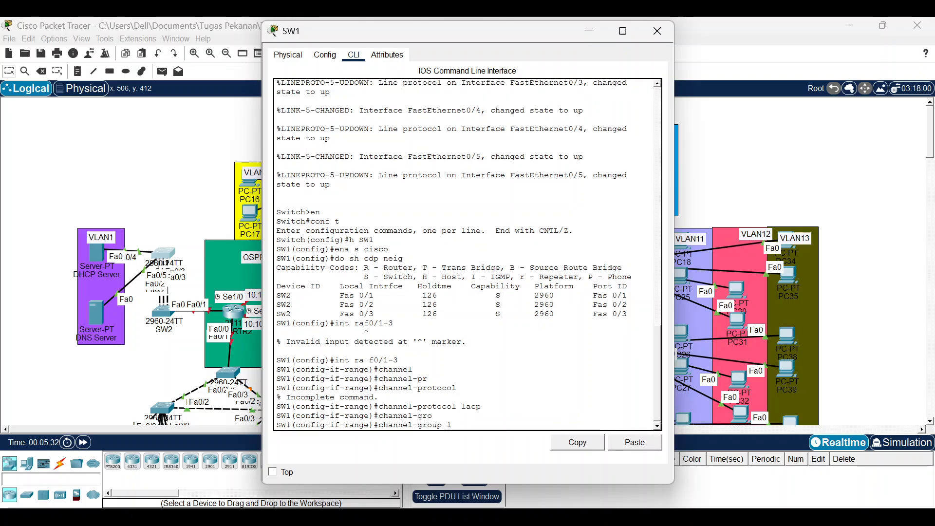
text( mo ac)
key(Return)
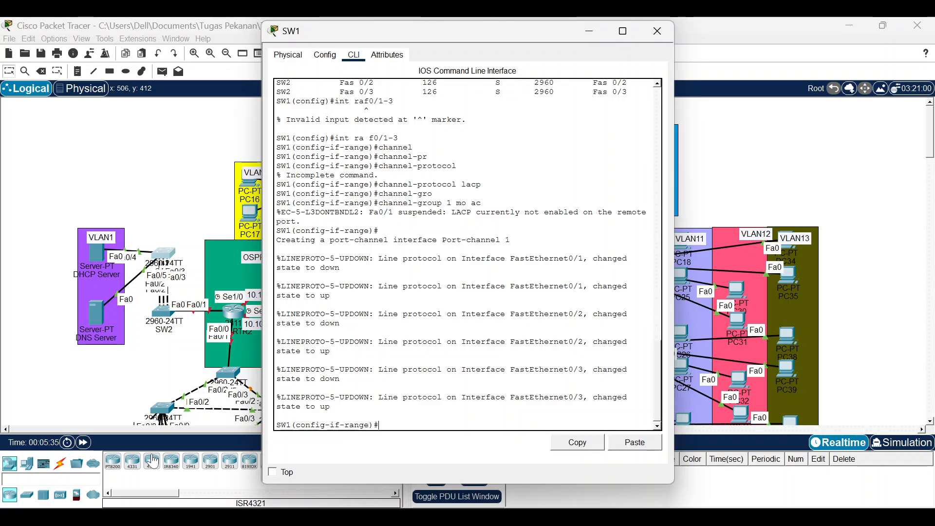
Open SW2's command line and list its CDP neighbours.
click(109, 365)
click(166, 313)
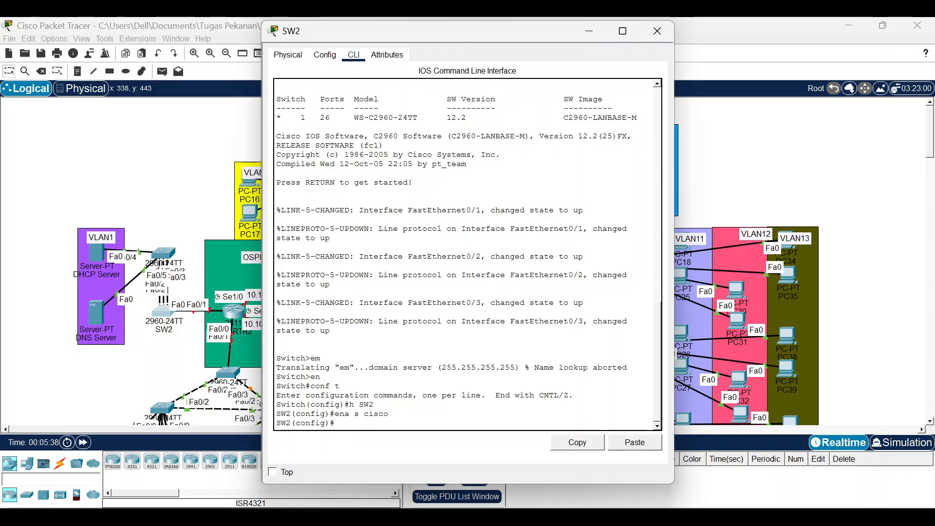
text(do sh vdp neig)
key(Return)
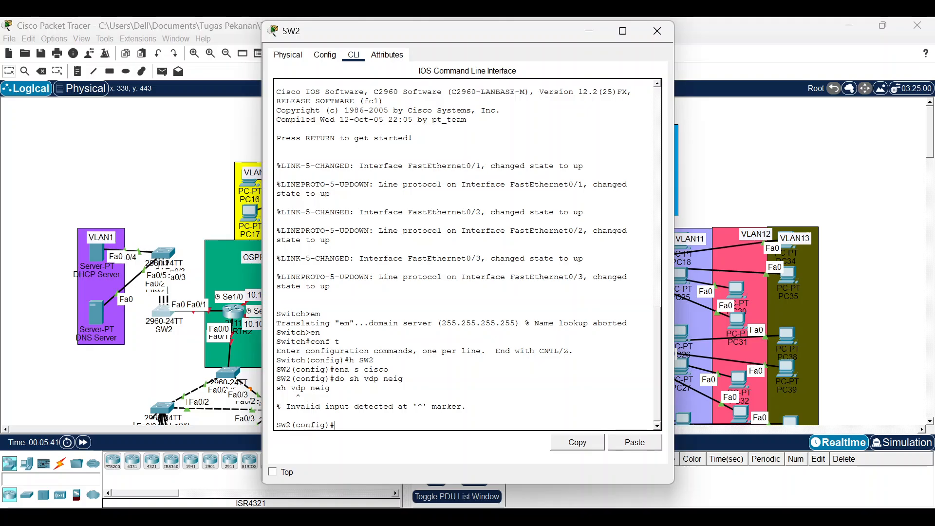
key(Up)
key(Left)
key(Left)
key(Left)
key(Left)
key(Left)
key(Left)
key(BackSpace)
text(c)
key(Return)
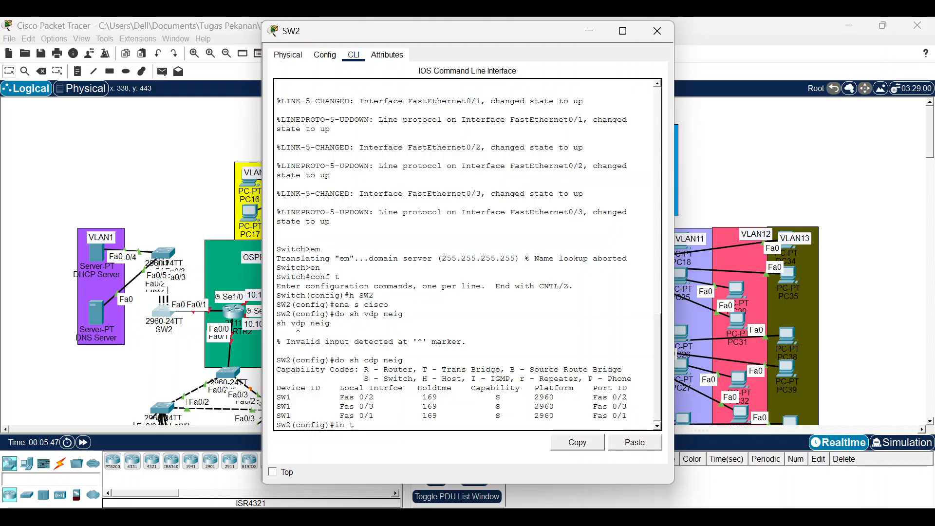
Select SW2's Fa0/1–3 interface range and set its channel protocol to LACP.
text(in t ra f0/1-3)
key(Return)
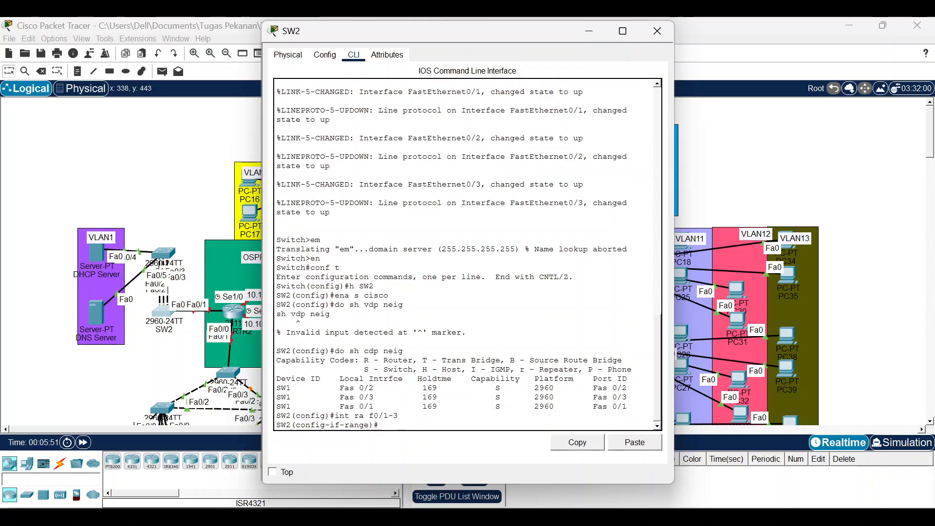
text(channlel-pr)
key(Tab)
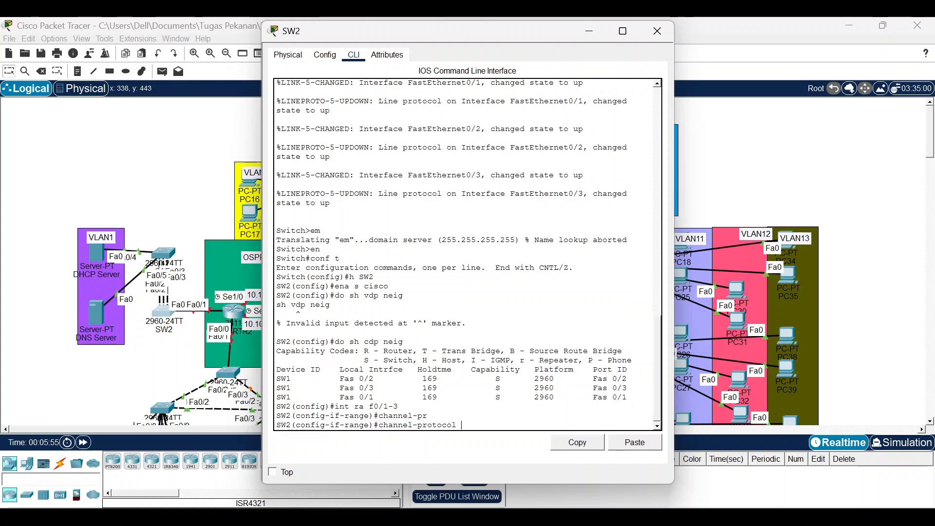
key(Return)
key(Up)
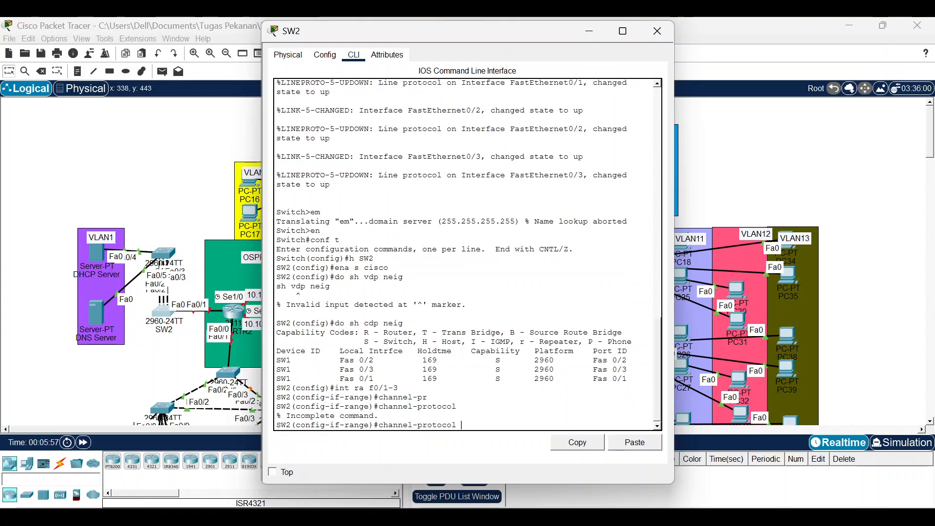
text(lacp)
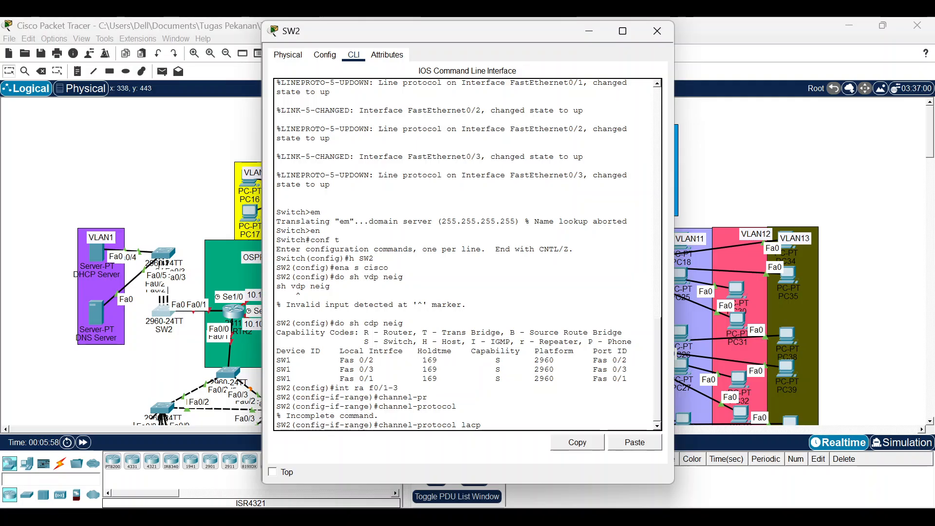
key(Return)
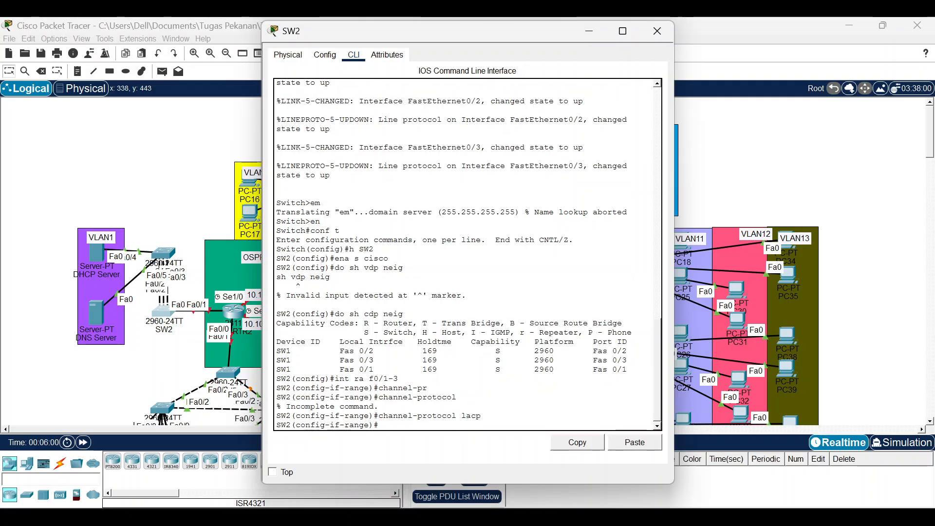
Join SW2's Fa0/1–3 to channel-group 1 in active mode.
text(channel-pro)
key(BackSpace)
key(BackSpace)
key(BackSpace)
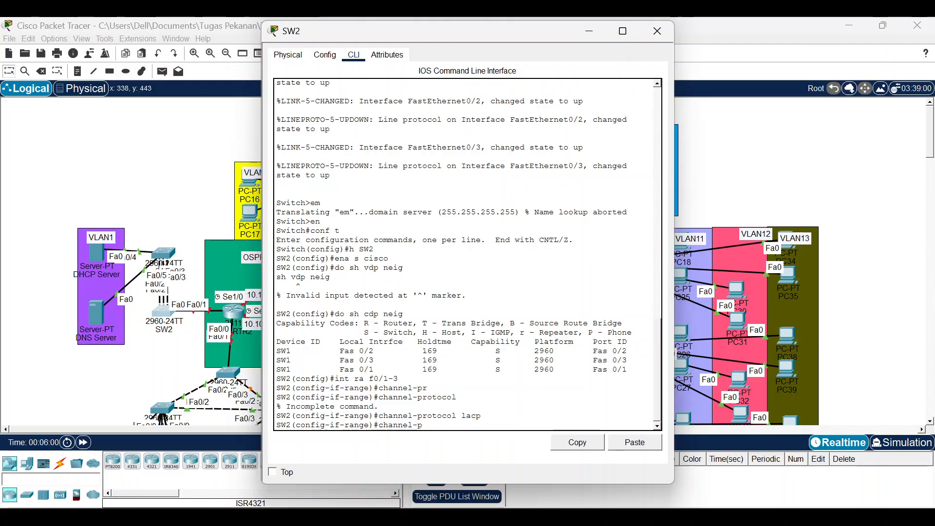
text(gr)
key(Tab)
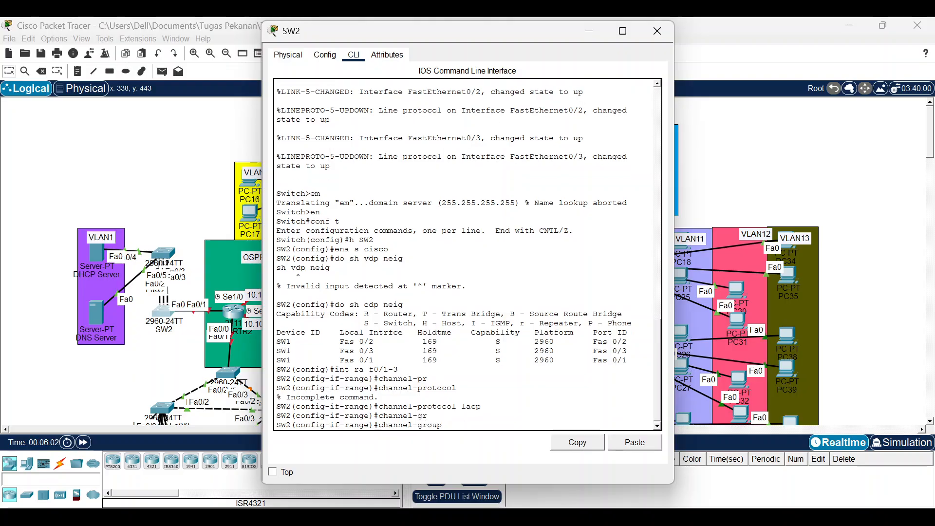
text(1 mo ac)
key(Return)
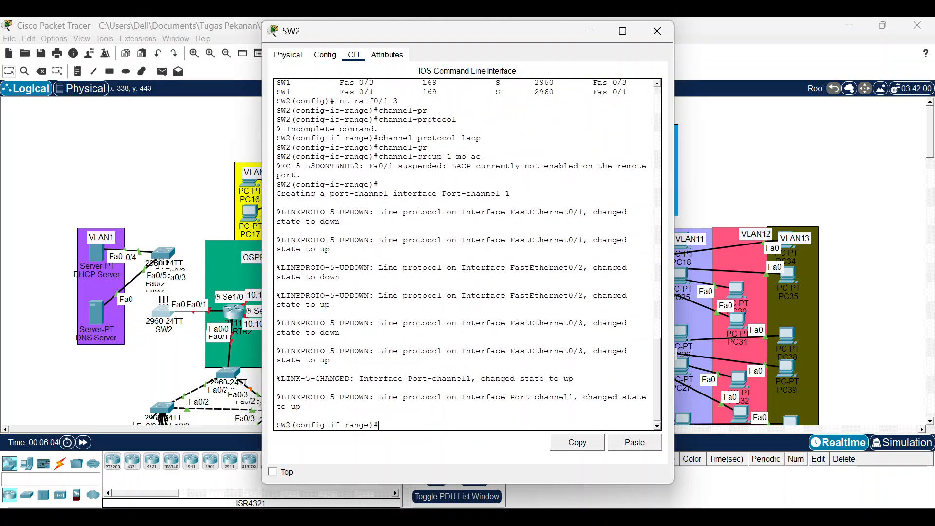
Run 'do sh eth sum' and confirm Po1 is up with all three ports bundled.
text(do sh ethr sum)
key(Return)
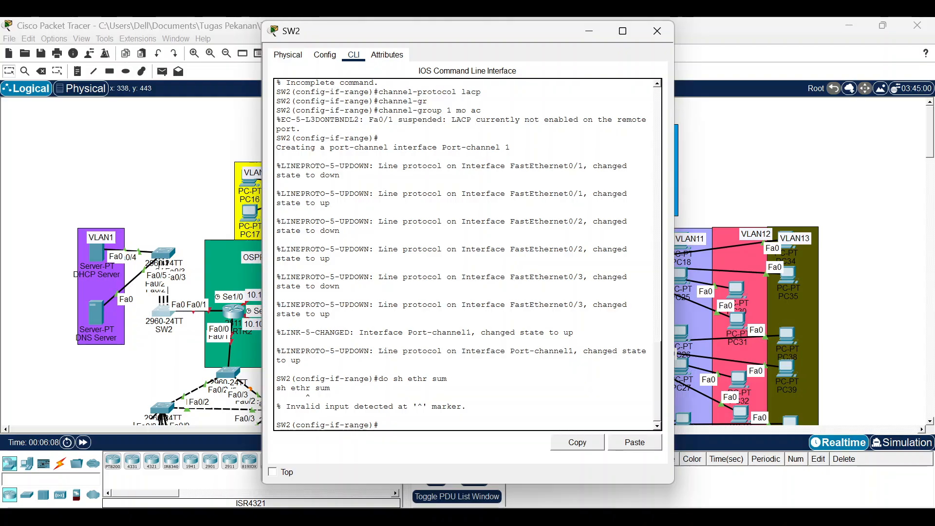
key(Up)
key(BackSpace)
key(Return)
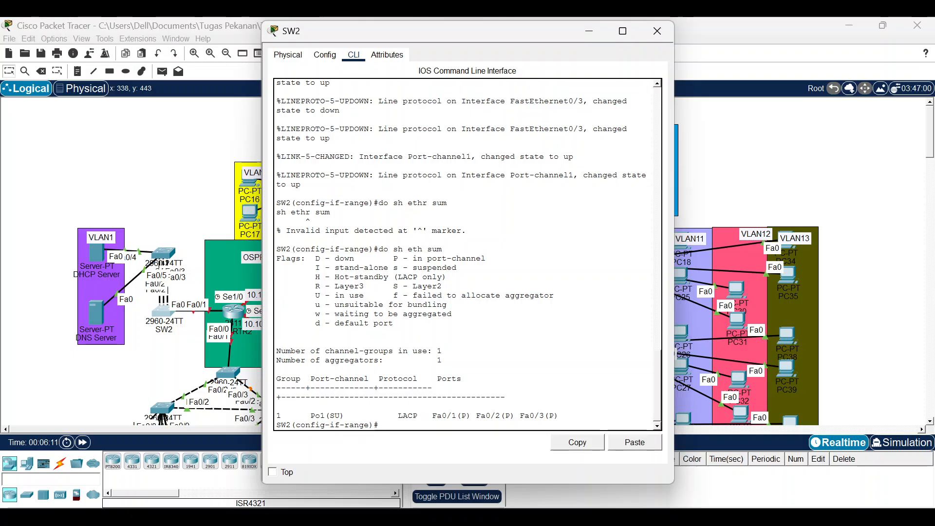
drag(277, 415, 564, 417)
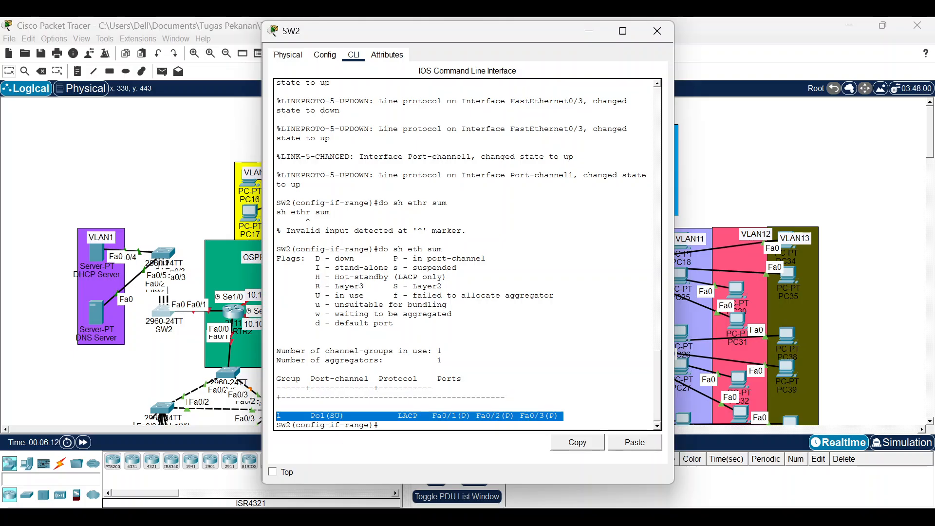
Close SW2's console, read the Part 3 VLAN and trunking instructions, and return to the topology.
click(657, 31)
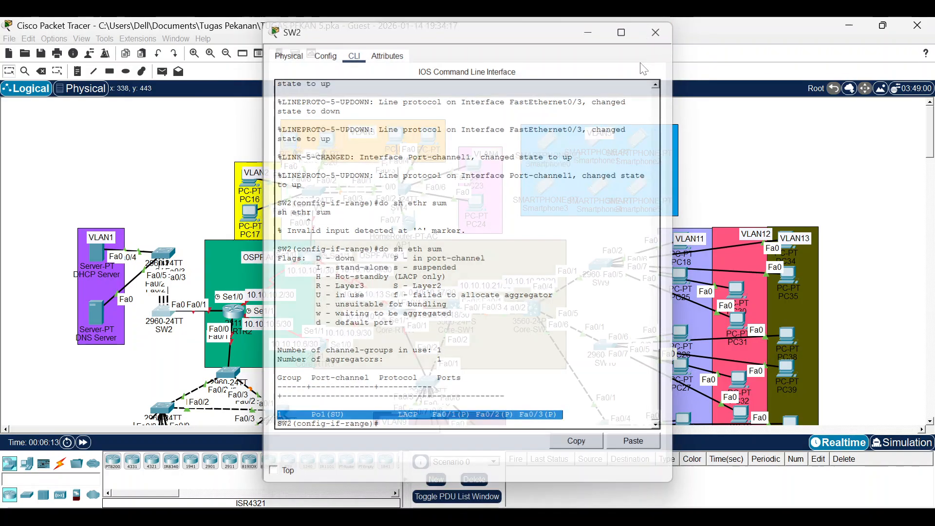
click(623, 470)
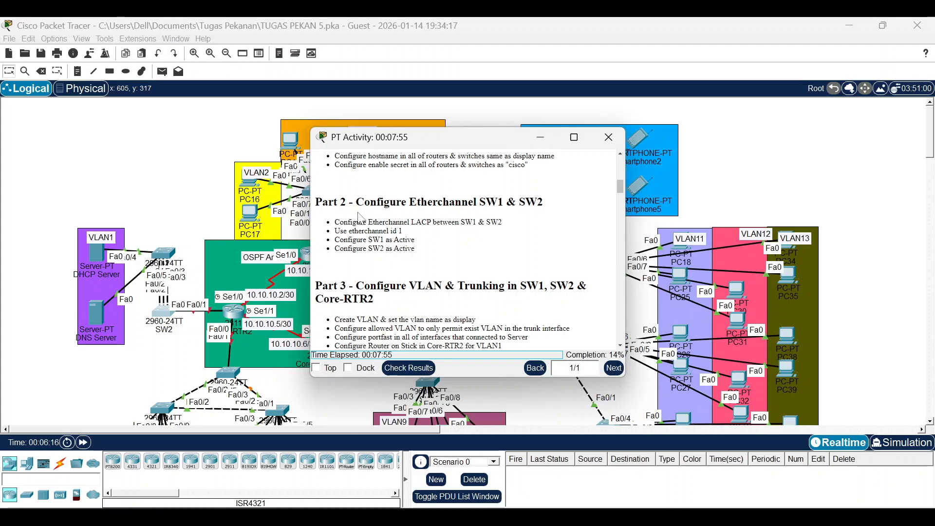
scroll(404, 241, down, 3)
scroll(465, 243, down, 7)
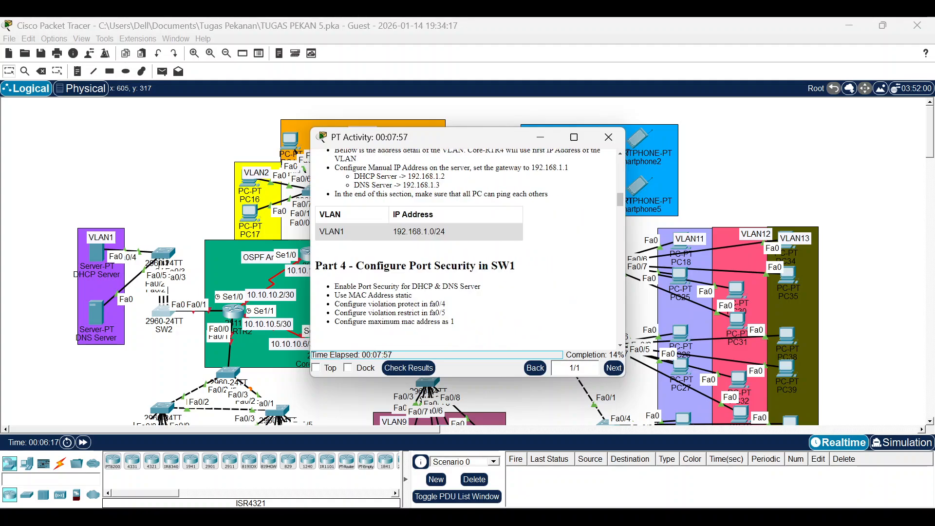
scroll(465, 244, up, 7)
scroll(459, 253, down, 3)
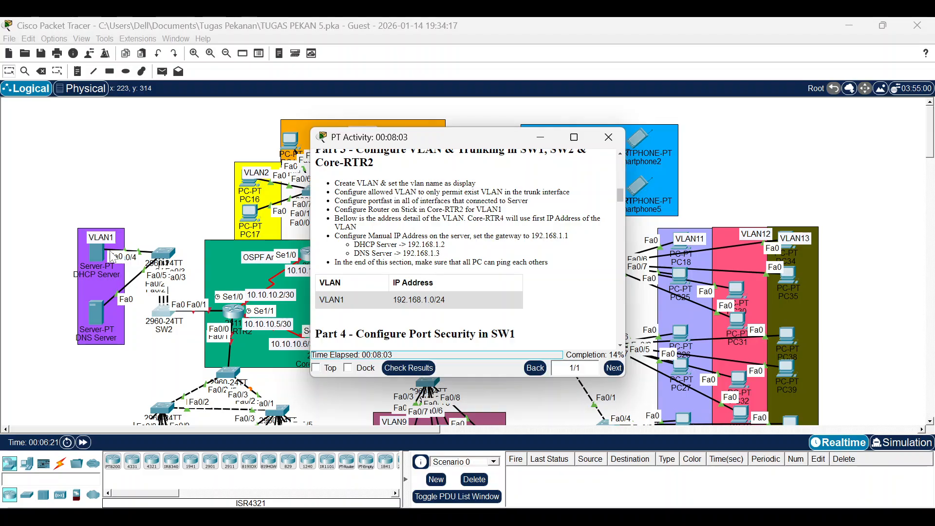
click(163, 194)
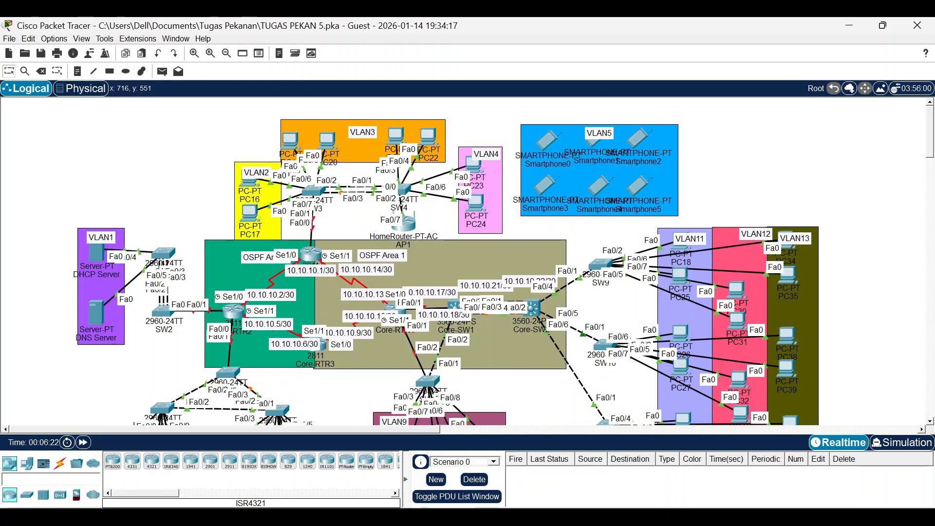
click(605, 519)
click(624, 460)
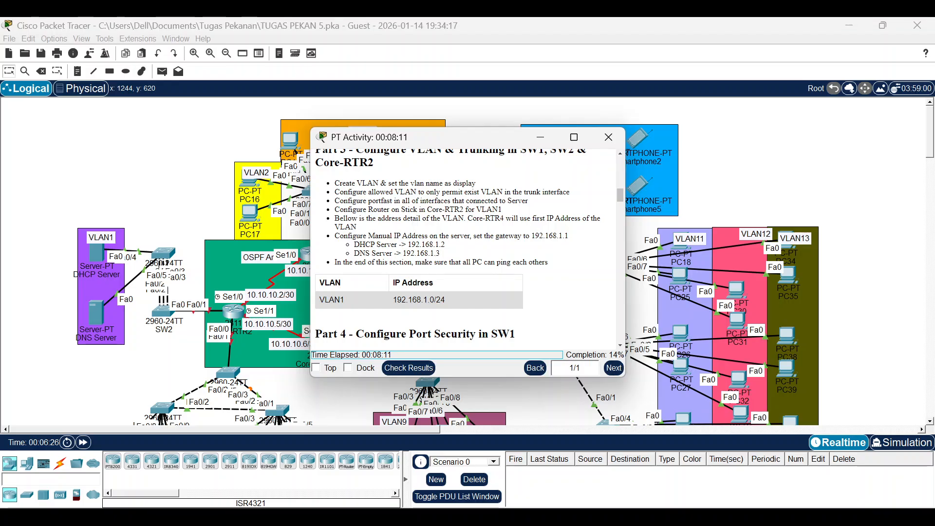
click(258, 332)
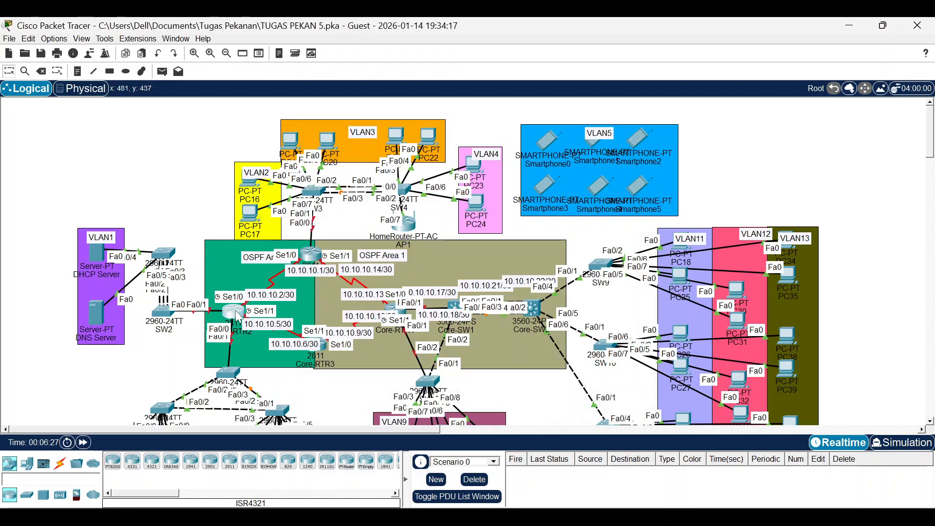
On Core-RTR2, bring Fa0/1 up and address it 192.168.1.1 255.255.255.0.
click(379, 274)
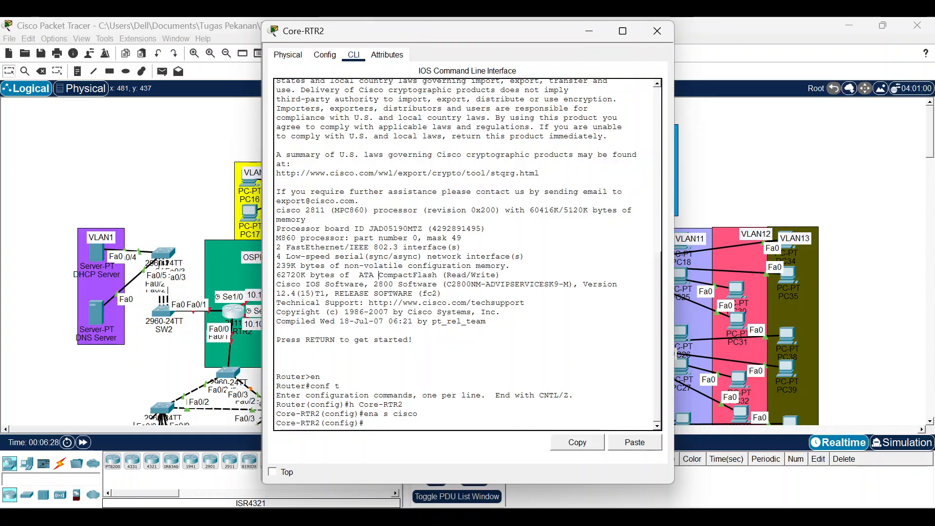
text(int f01)
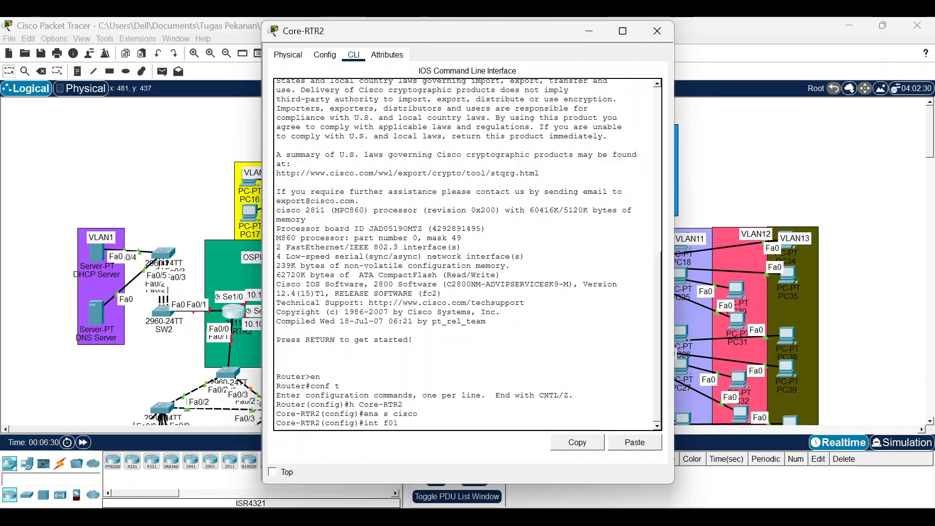
key(BackSpace)
text(/1)
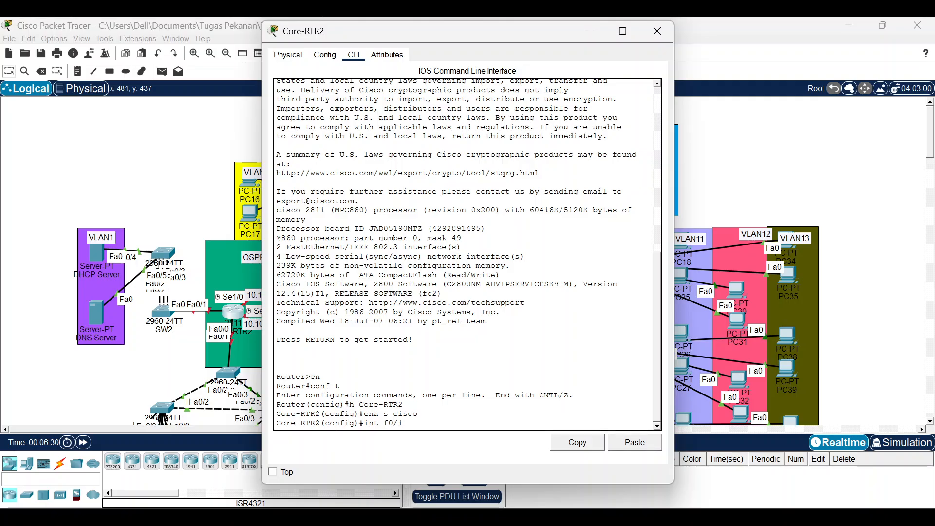
key(Return)
text(sw mo)
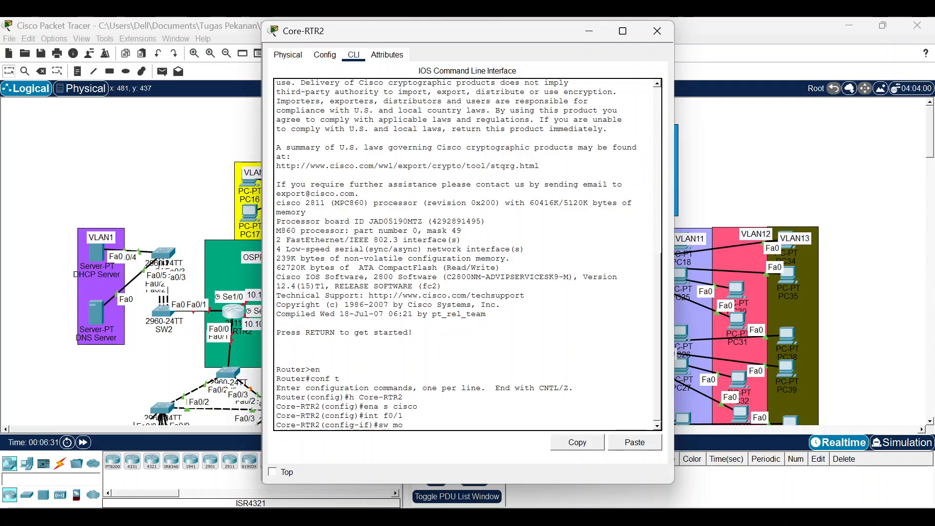
text( tru)
key(Return)
text(sw mo tr)
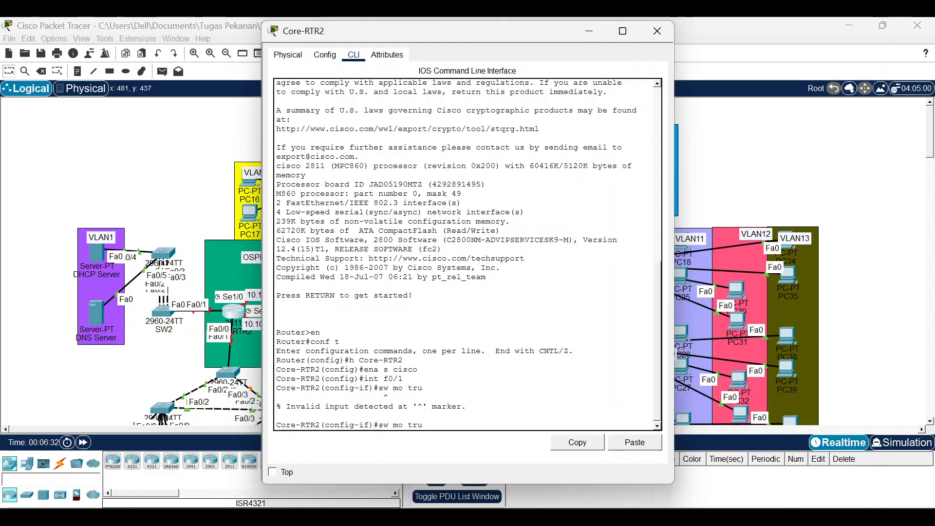
key(BackSpace)
key(BackSpace)
key(BackSpace)
key(BackSpace)
key(BackSpace)
key(BackSpace)
key(BackSpace)
key(BackSpace)
key(Return)
text(ip)
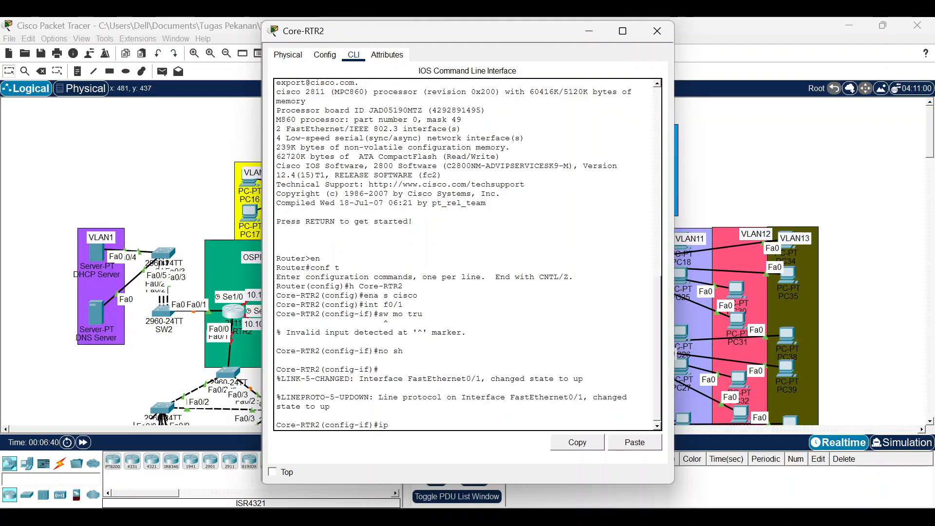
text( add 192.168)
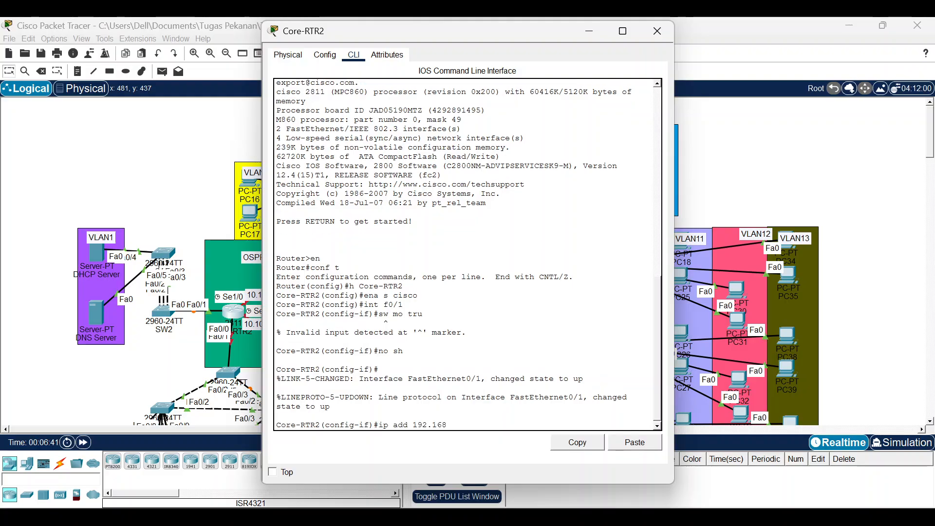
text(.1.1 255.255.255.)
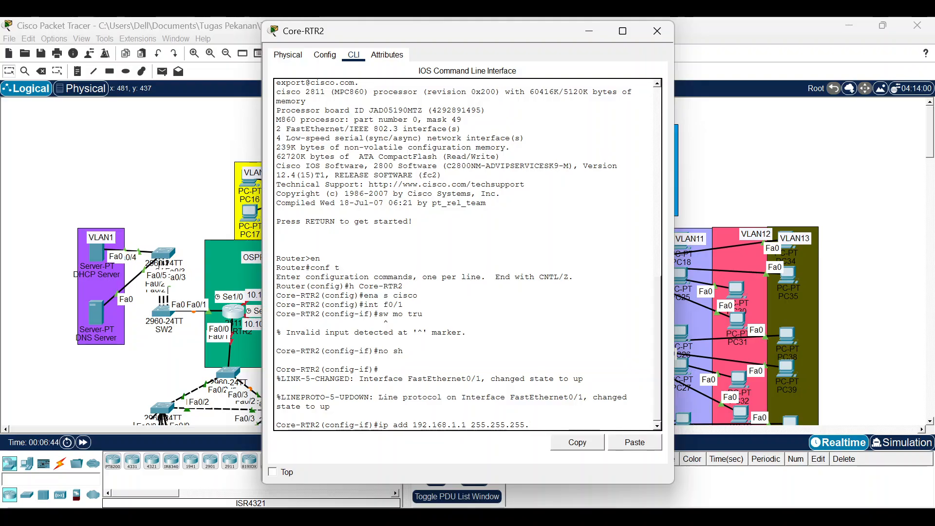
key(Return)
key(Return)
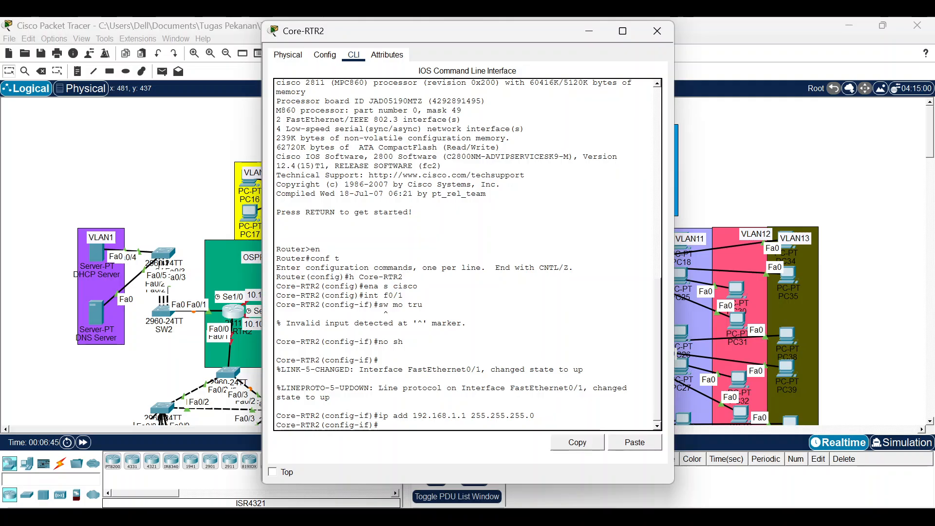
Set SW1's Port-channel 1 to switchport mode trunk with allowed VLAN 1 only.
click(61, 218)
click(166, 250)
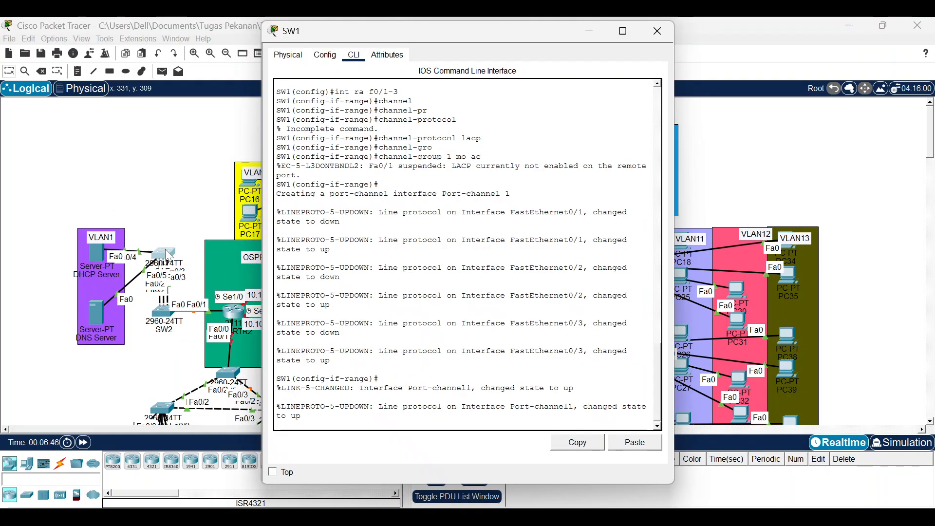
key(Return)
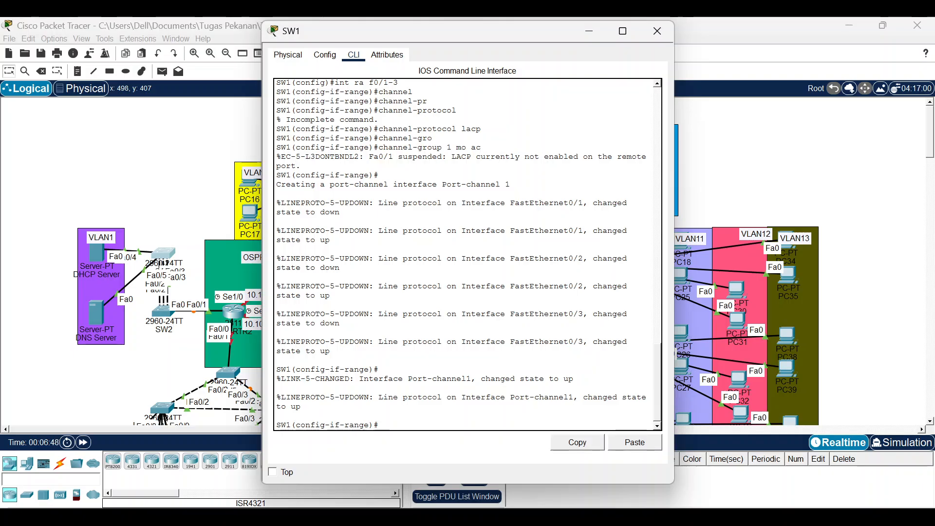
text(inr)
text( po)
text(1)
key(Return)
text(sw mo)
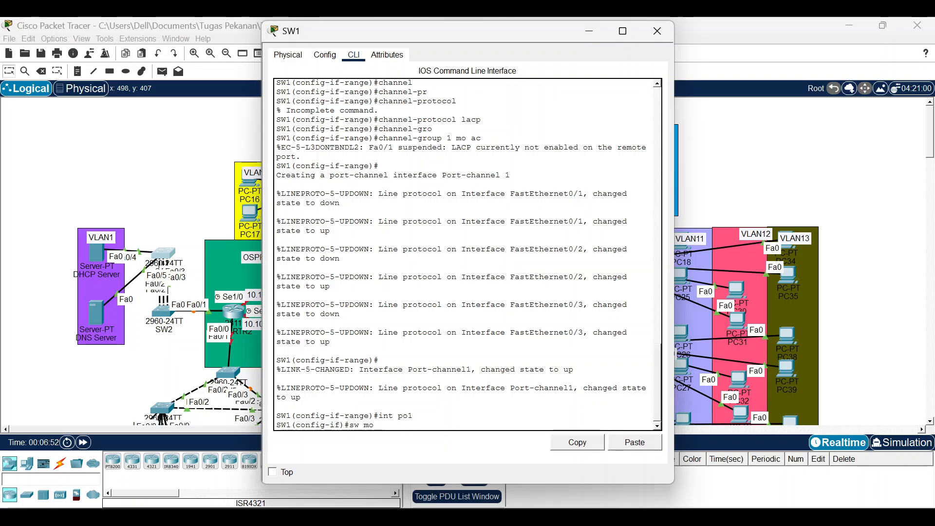
text( tru)
key(Return)
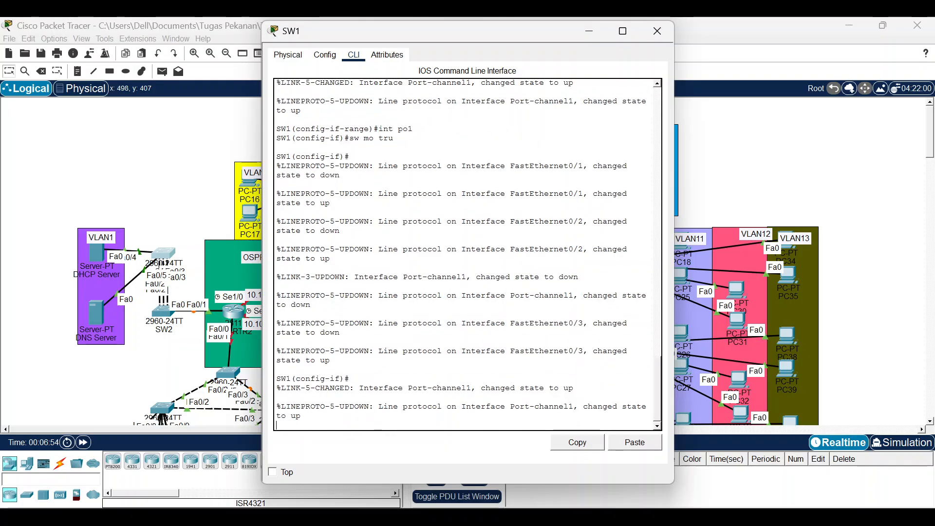
text(sw tru all vl 1)
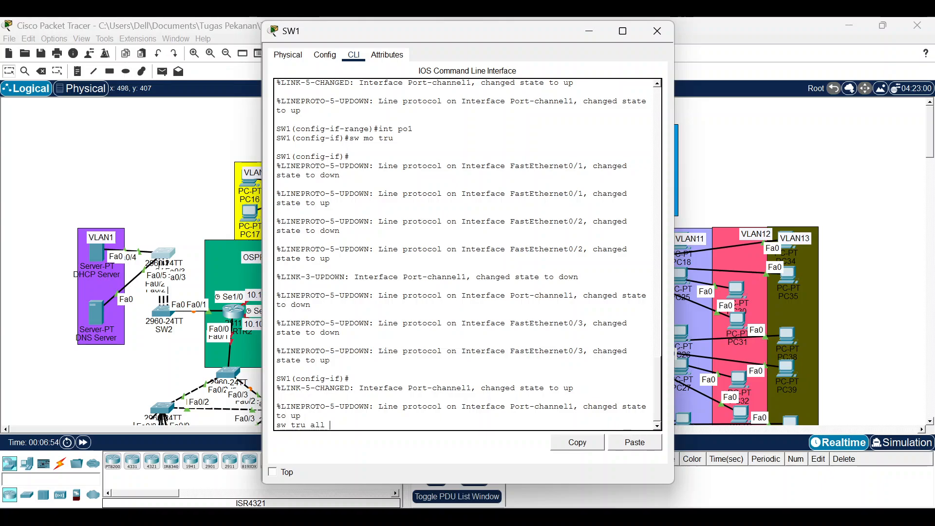
key(Return)
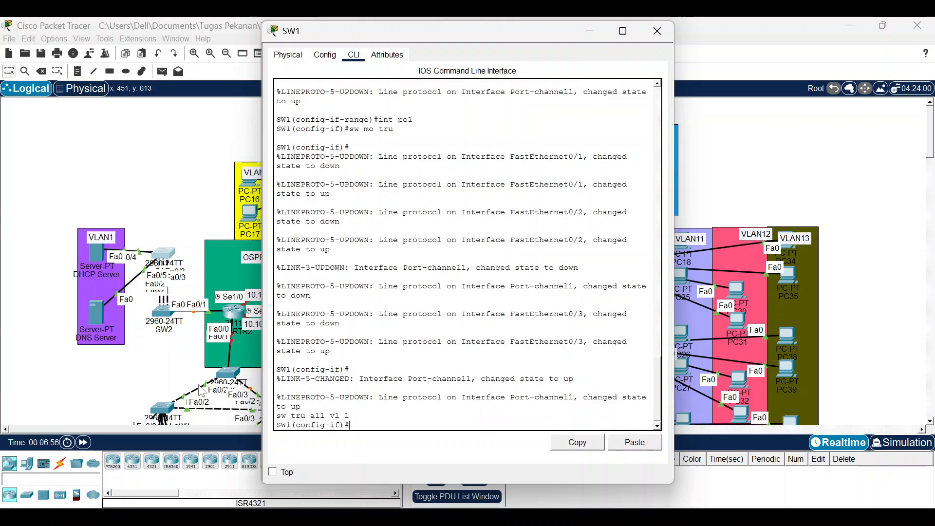
click(198, 386)
click(158, 314)
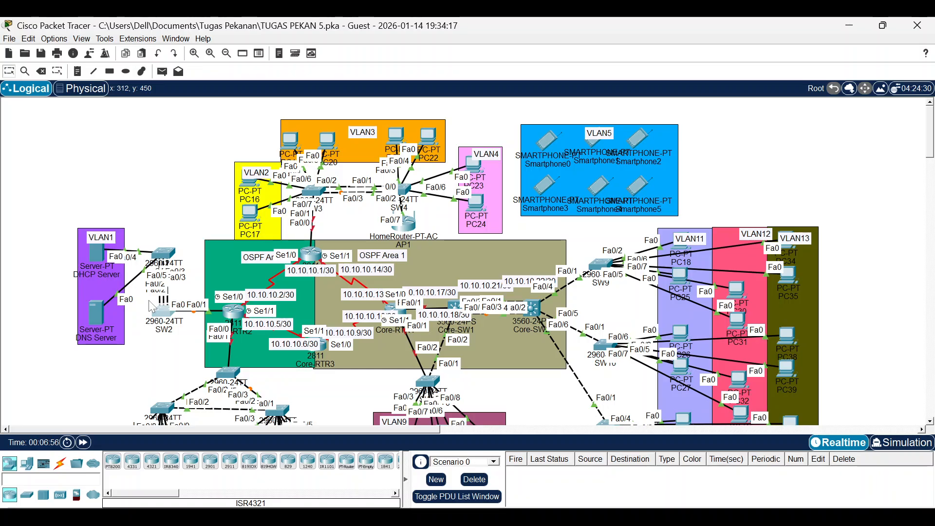
Open SW2's command line and exit the interface-range configuration.
click(149, 300)
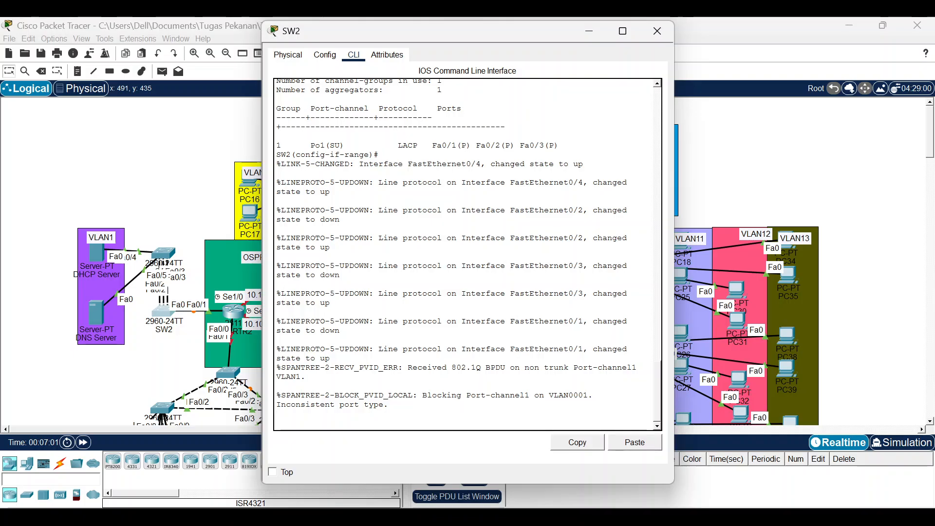
click(159, 325)
drag(156, 320, 163, 315)
click(164, 315)
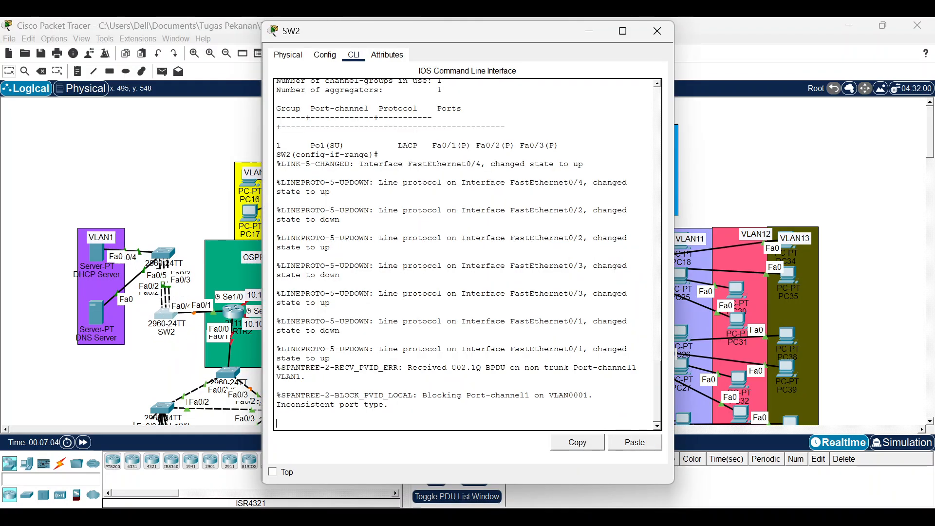
key(Return)
text(ex)
key(Return)
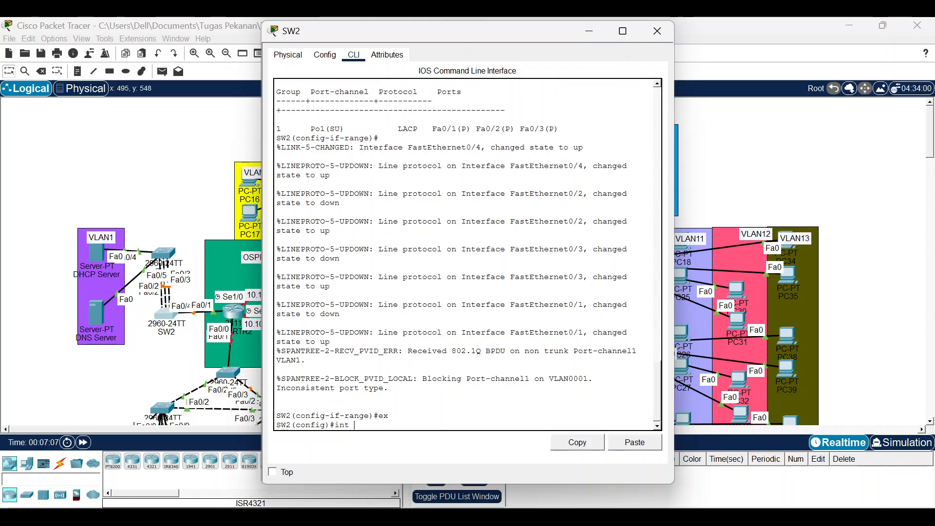
Make SW2's Port-channel 1 a trunk allowing only VLAN 1.
text(int po 1)
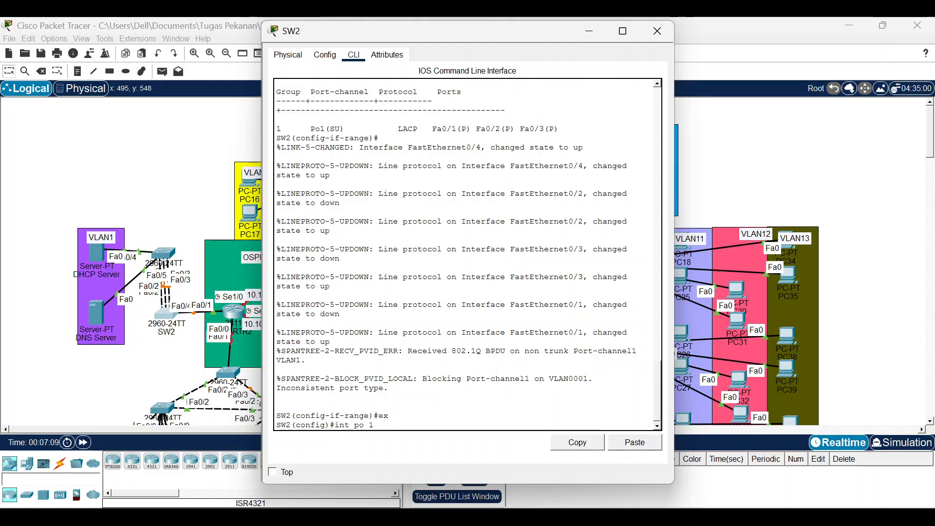
key(Return)
text(swm)
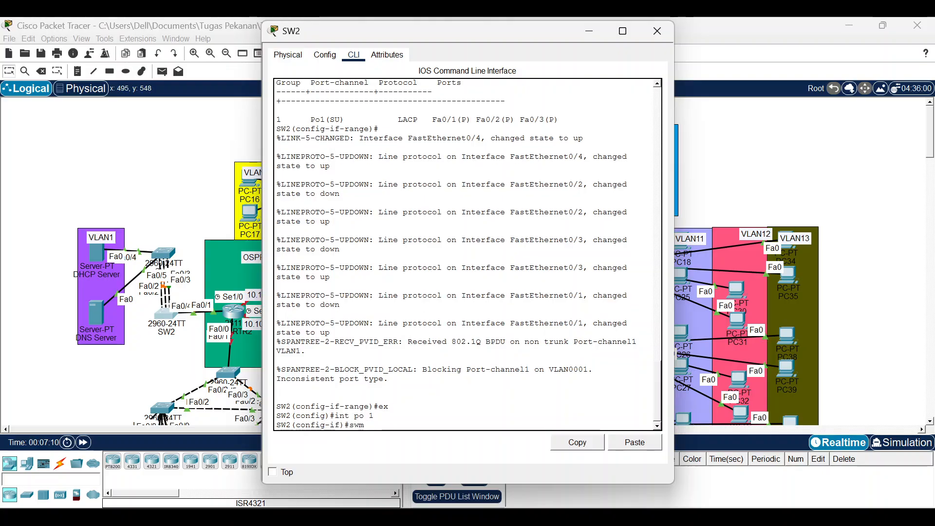
text(o)
key(BackSpace)
key(BackSpace)
key(BackSpace)
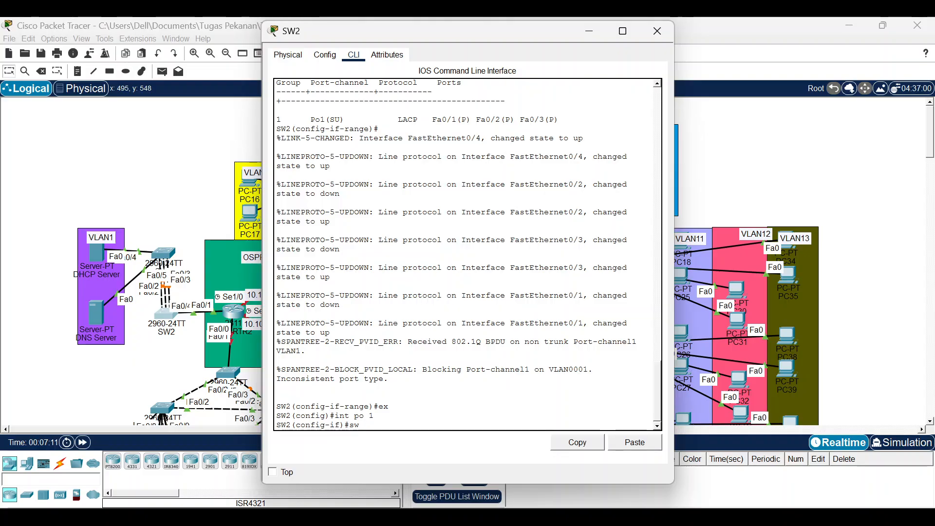
text(mo tru)
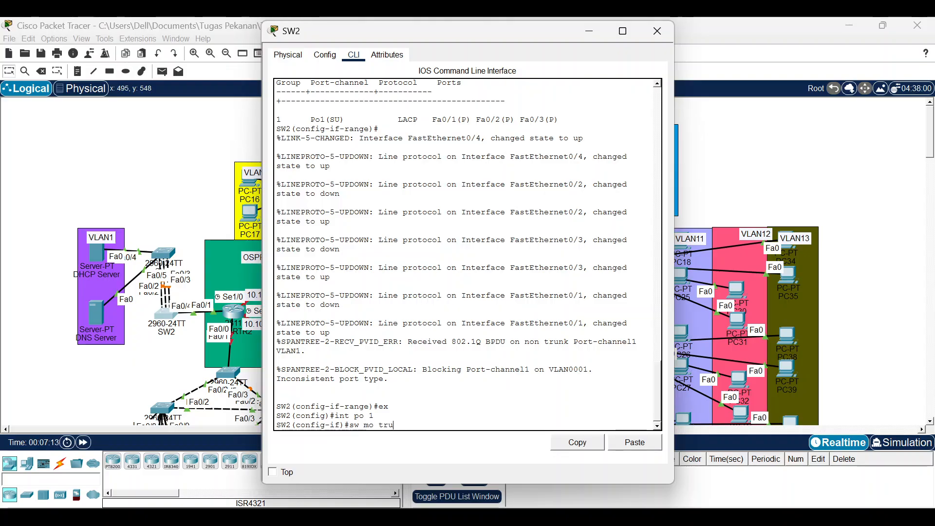
key(Return)
text(sw)
key(Return)
text(tru a)
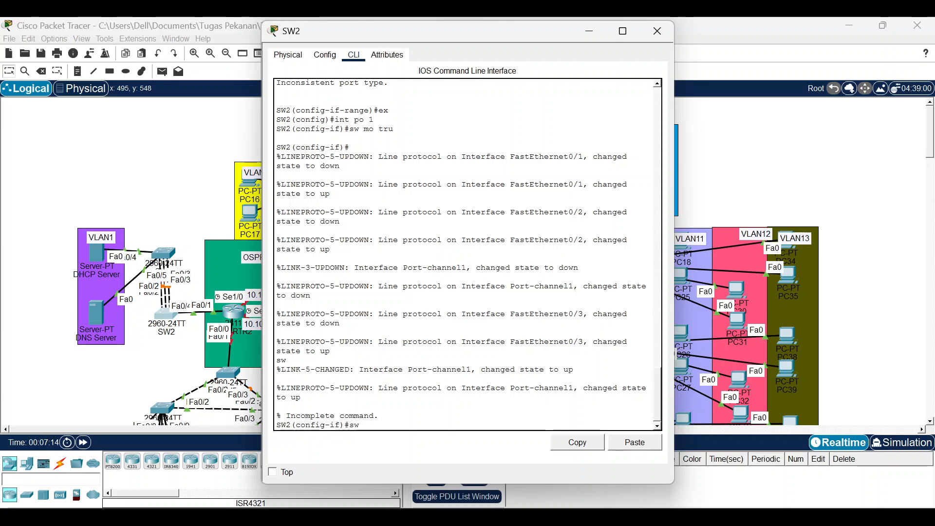
text(ll vl 1)
key(Return)
Make SW2's Fa0/4 a trunk allowing only VLAN 1.
text(int f0)
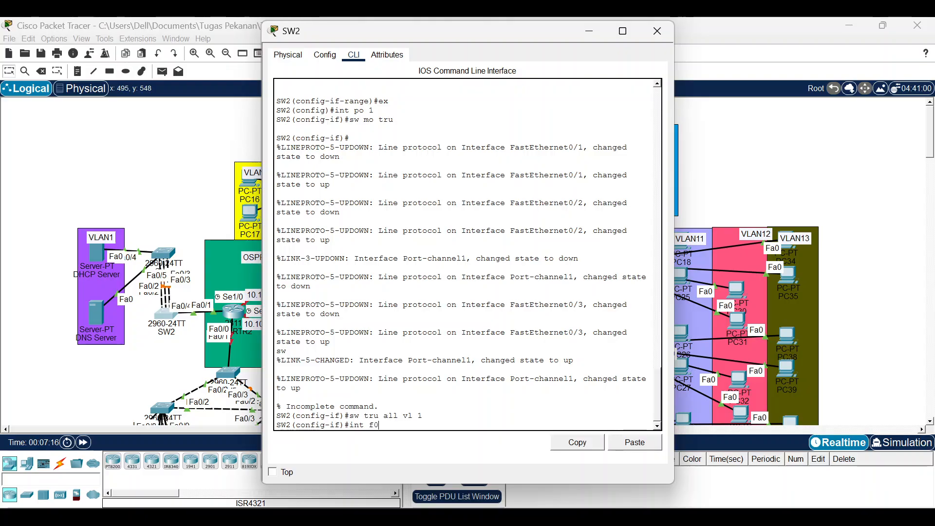
text(/4)
key(Return)
text(sw)
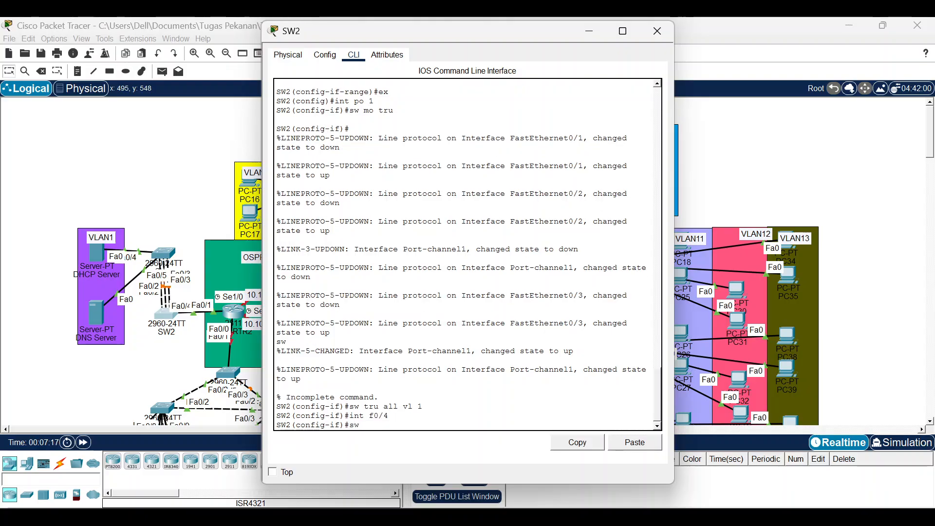
text( mo tru)
key(Return)
text(sw t)
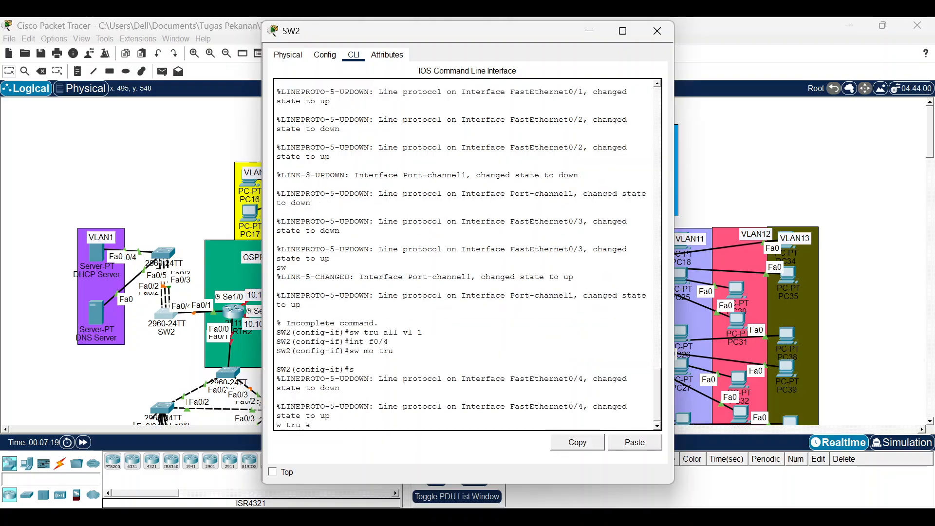
text(ru all vl 1)
key(Return)
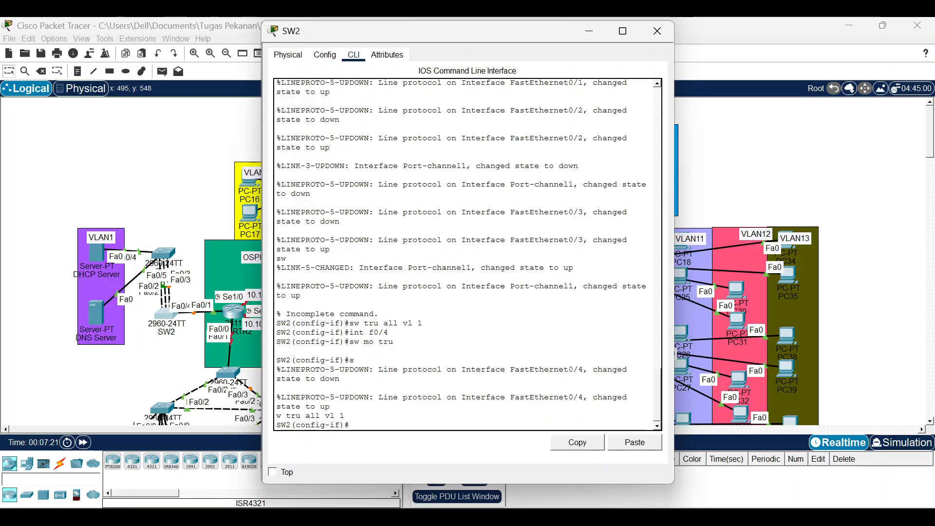
key(Return)
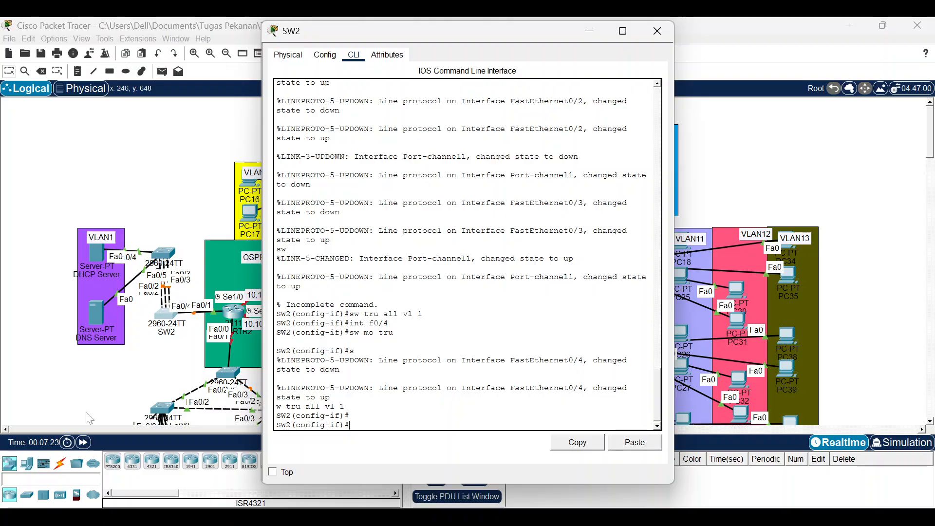
Open the DHCP Server and copy its address 192.168.1.2 from the activity instructions.
click(93, 258)
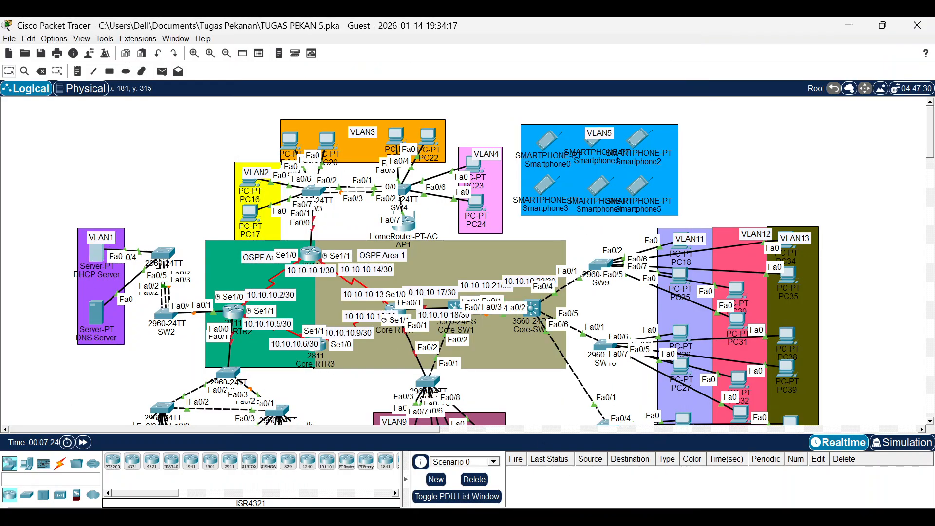
mouse_move(614, 494)
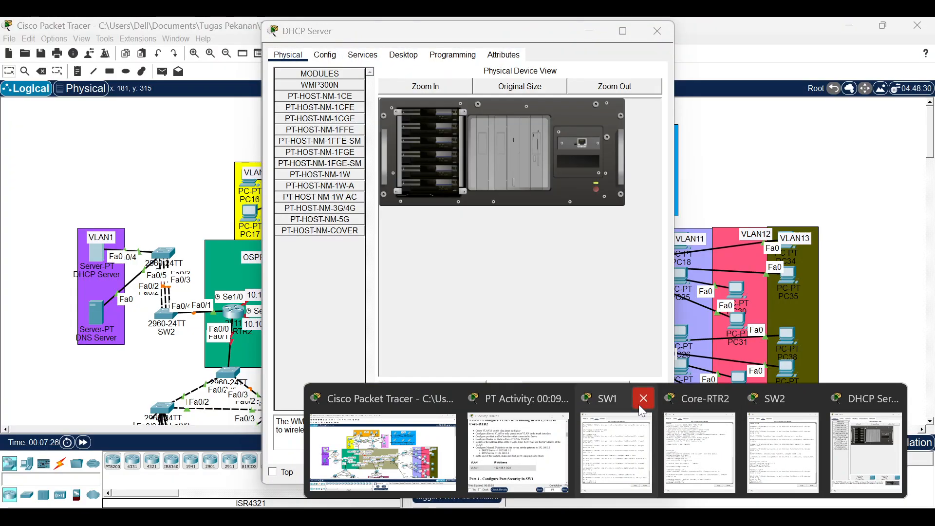
click(518, 438)
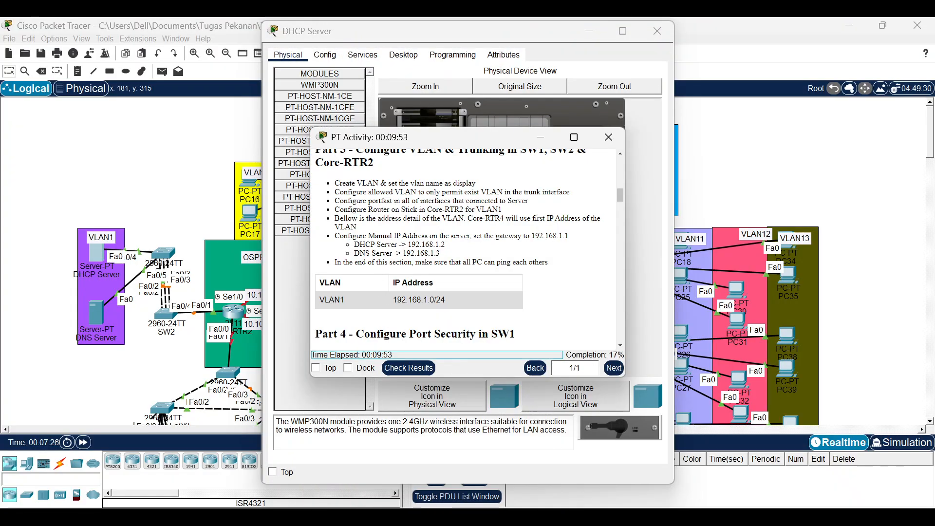
drag(408, 245, 446, 246)
key(ctrl+c)
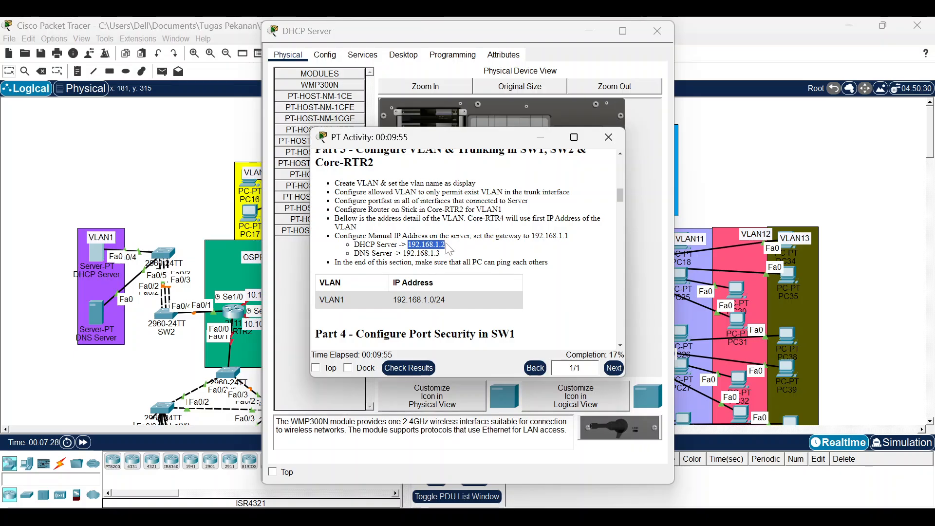
Enter IP 192.168.1.2, mask 255.255.255.0, gateway 192.168.1.1 and DNS 192.168.1.3 in IP Configuration.
click(329, 56)
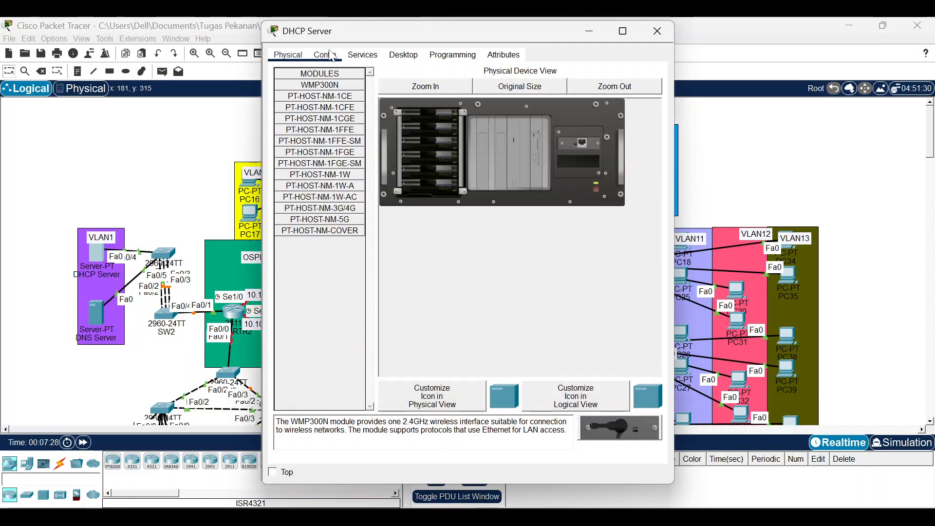
click(363, 55)
click(403, 55)
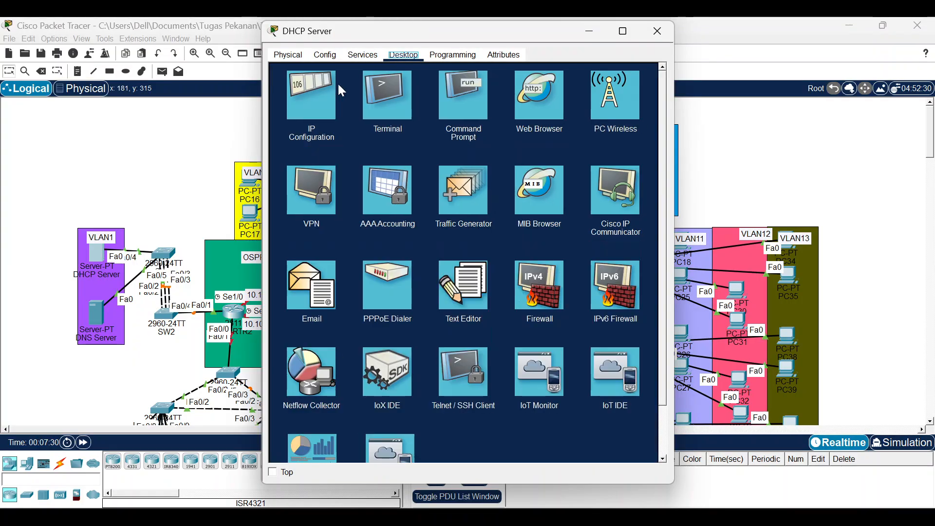
click(330, 96)
key(ctrl+v)
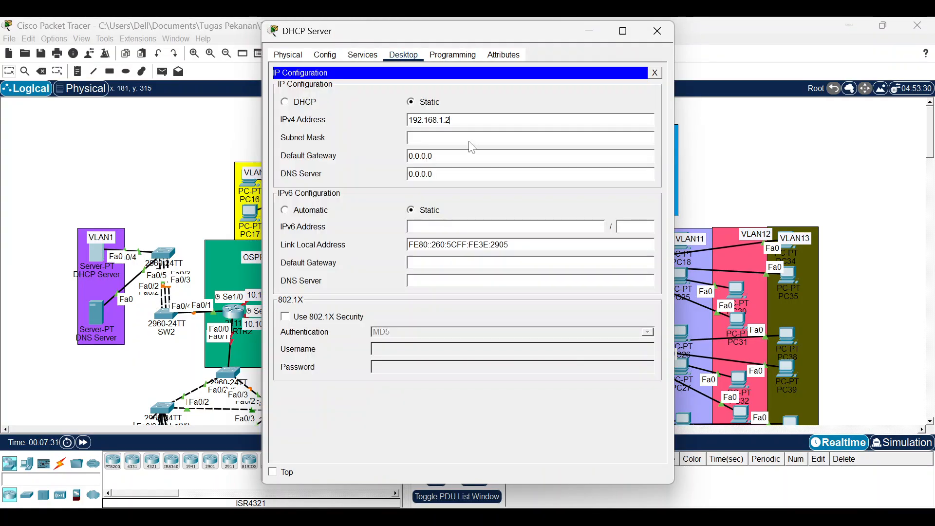
click(486, 137)
click(493, 156)
key(ctrl+a)
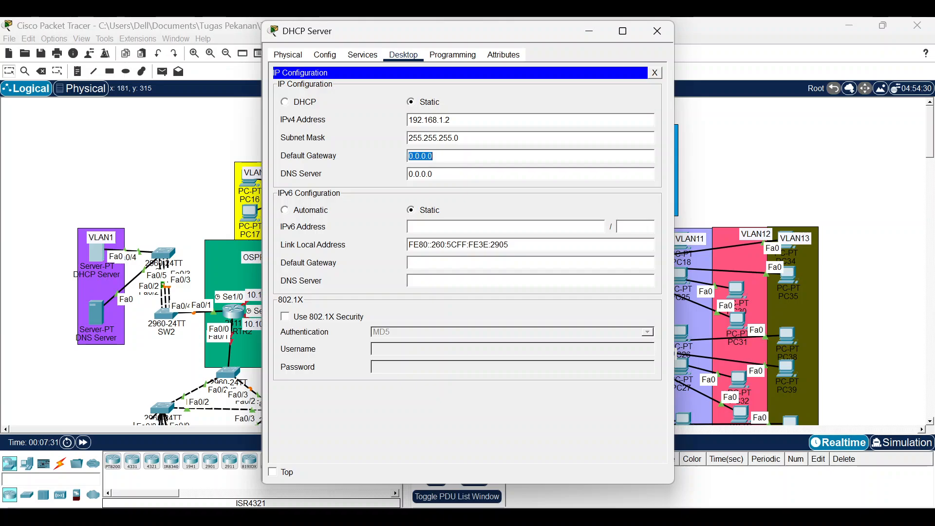
key(ctrl+v)
key(Tab)
key(ctrl+v)
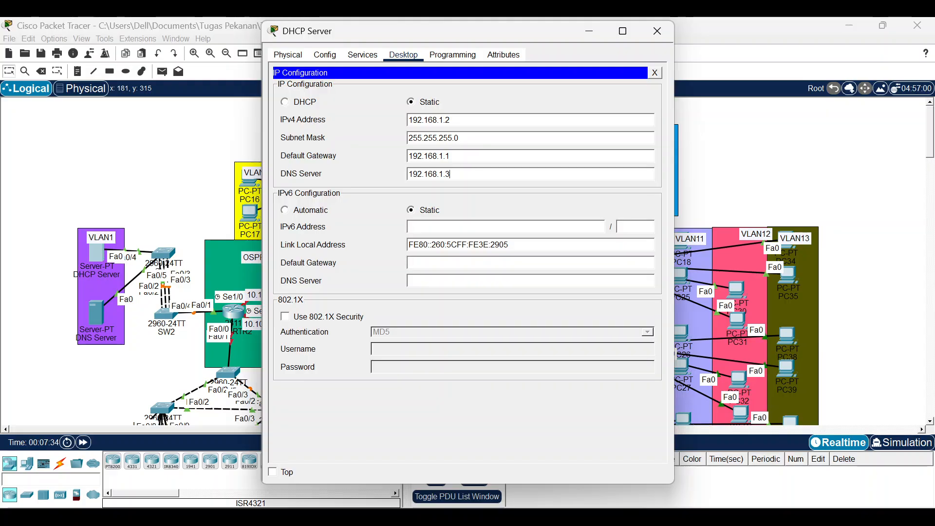
click(653, 35)
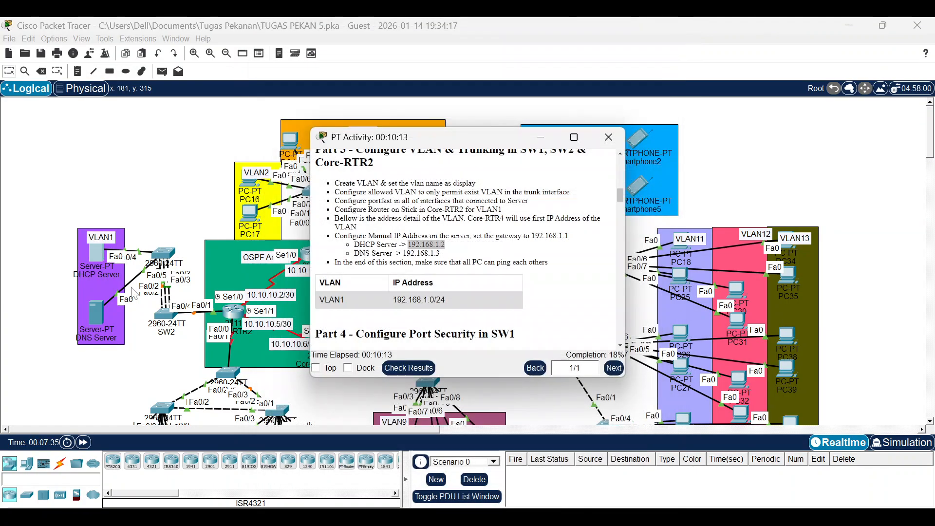
click(99, 311)
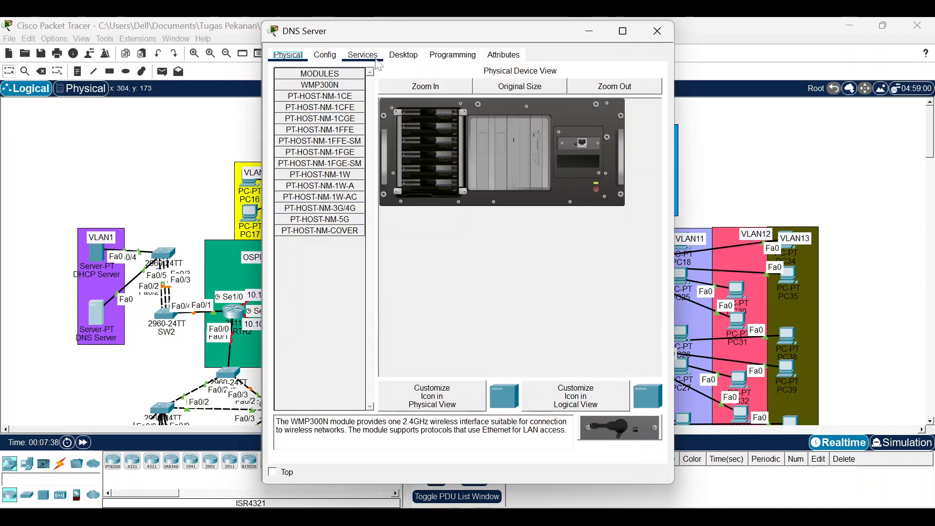
Set the DNS Server to static IPv4 192.168.1.3, mask 255.255.255.0, gateway 192.168.1.1, DNS 192.168.1.3.
click(378, 62)
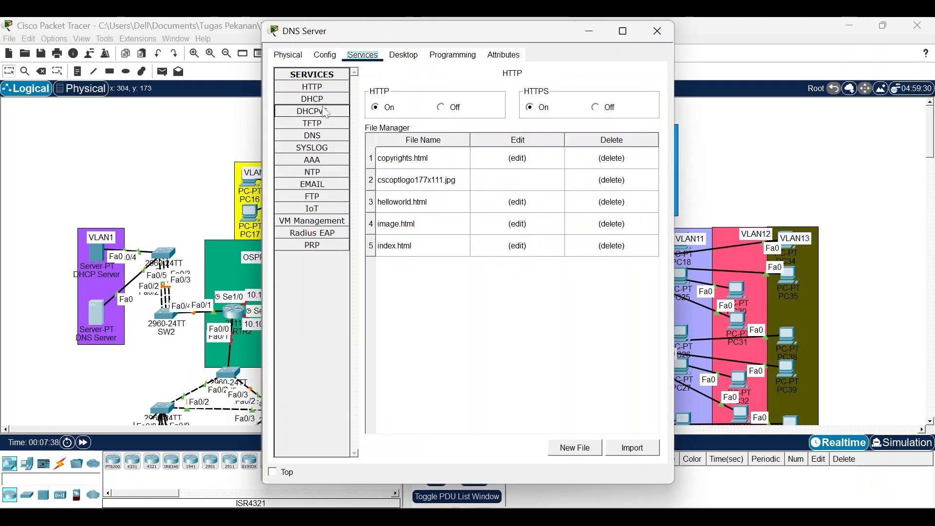
click(404, 55)
click(320, 105)
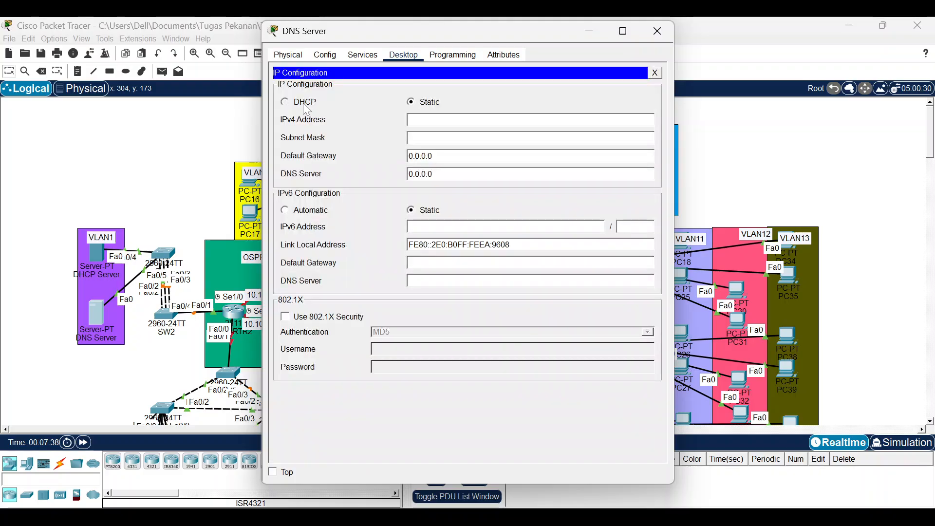
click(303, 102)
click(412, 102)
text(192.168.1.2)
key(BackSpace)
text(3)
key(Tab)
key(Tab)
text(192.168.1.2)
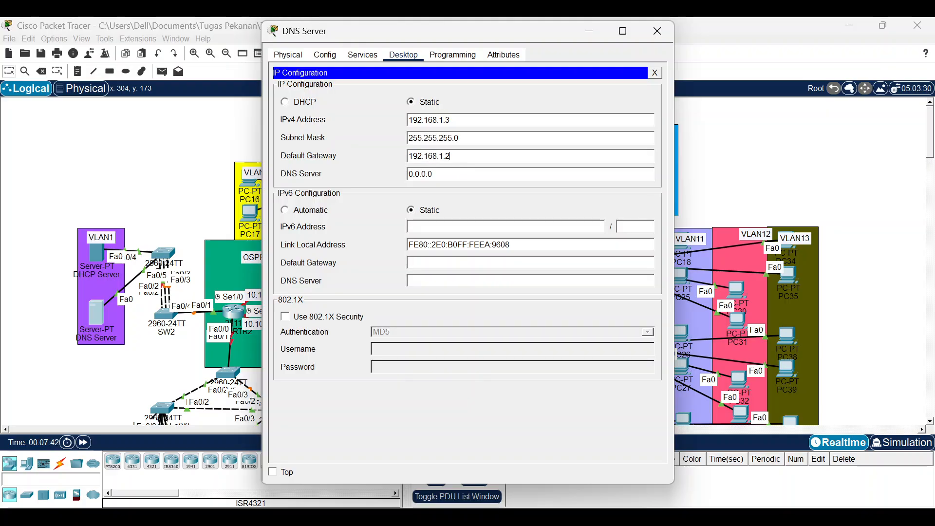
key(Tab)
text(192.168.1.2)
click(657, 32)
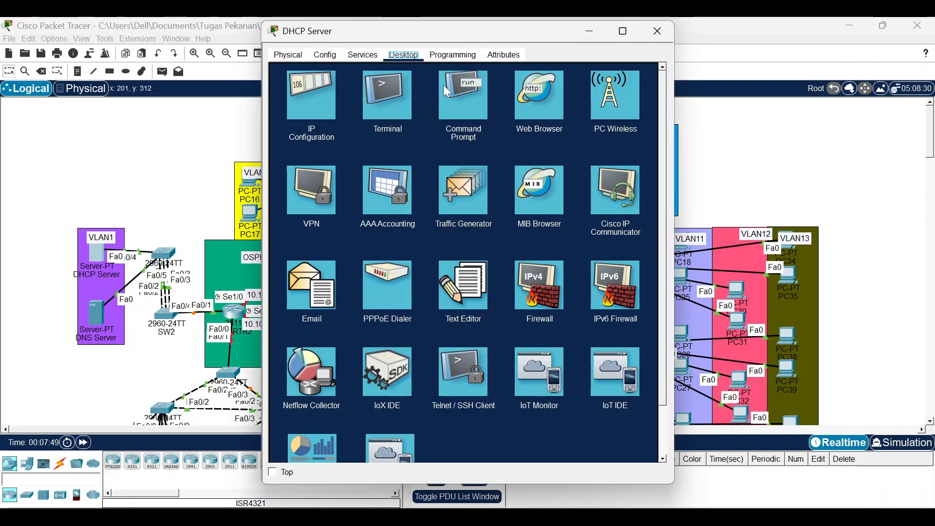
From the DHCP Server's Command Prompt, ping 192.168.1.1 until replies arrive, then stop it and close the window.
click(460, 93)
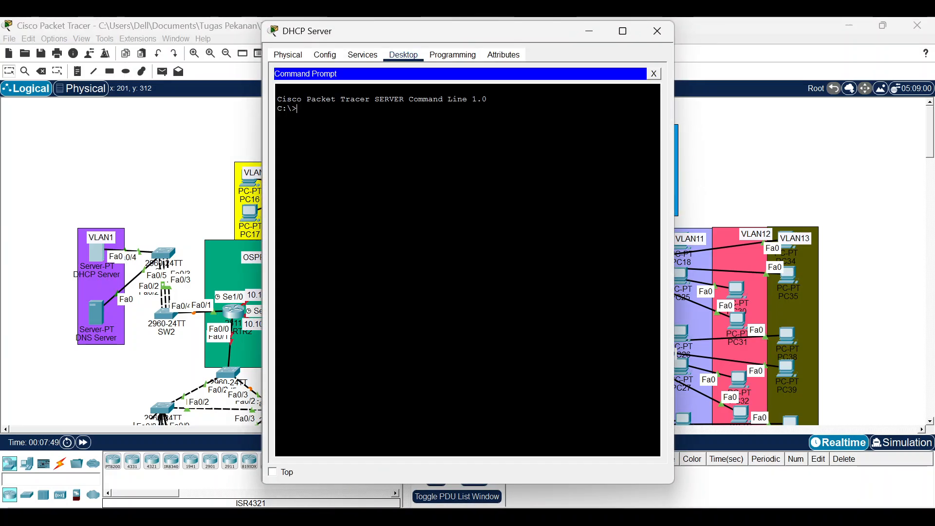
text(pimg1)
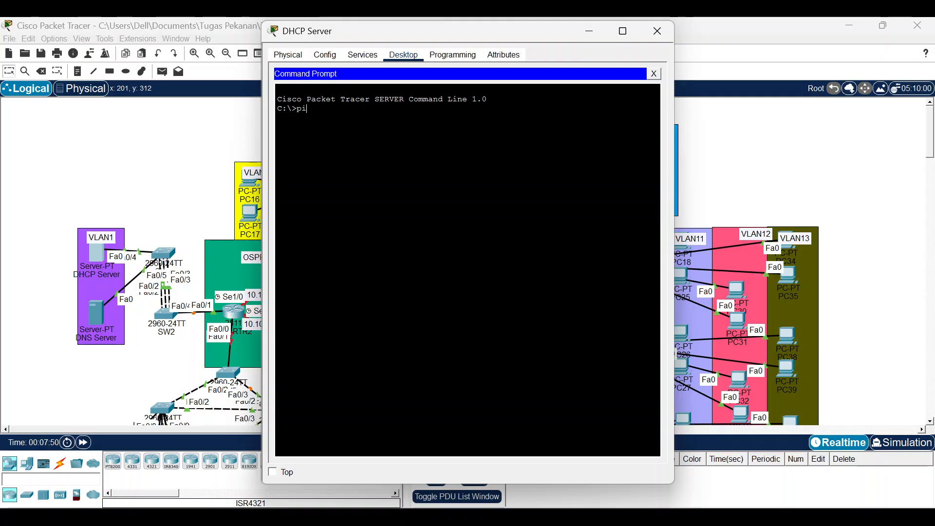
key(BackSpace)
key(BackSpace)
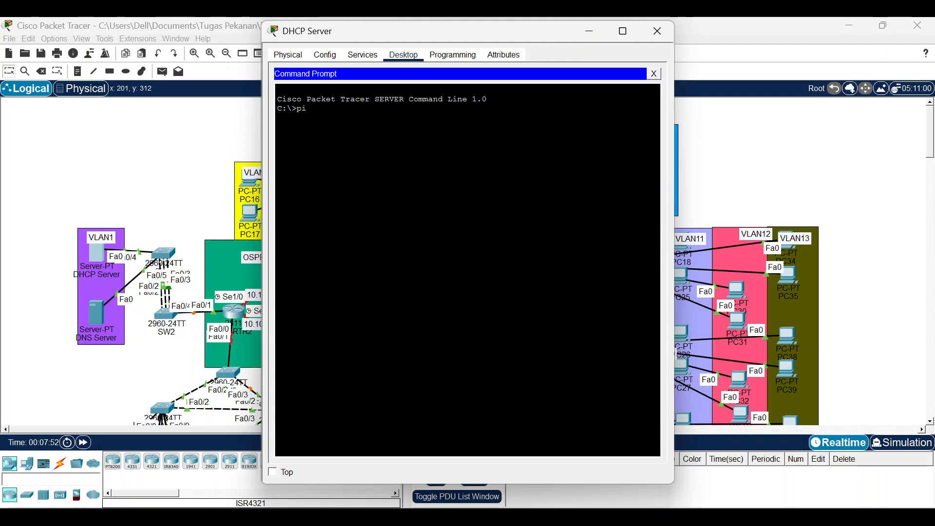
text(ng 192.)
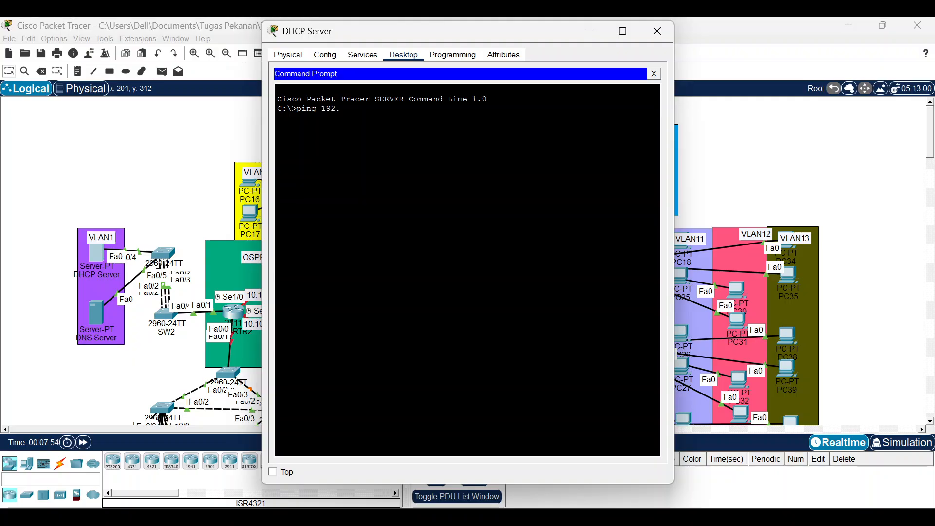
text(168)
key(BackSpace)
text(68.1.1)
key(Return)
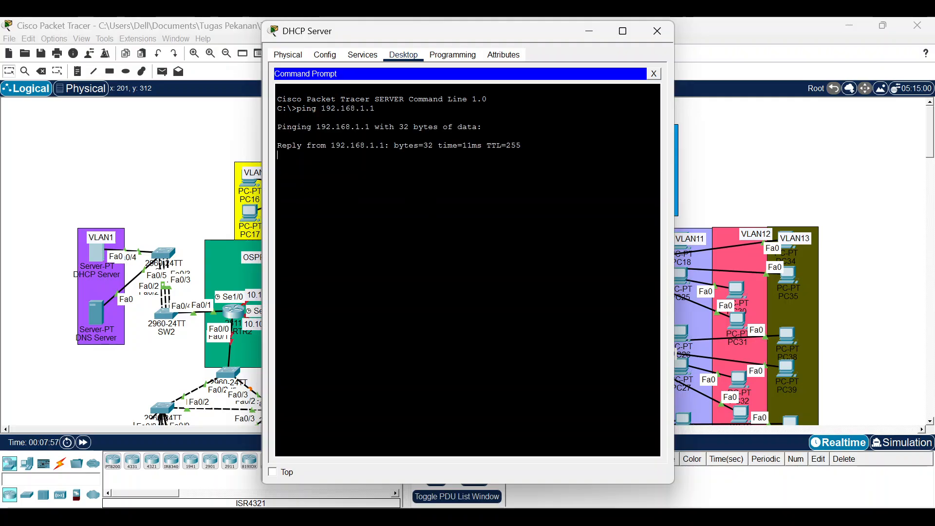
key(ctrl+c)
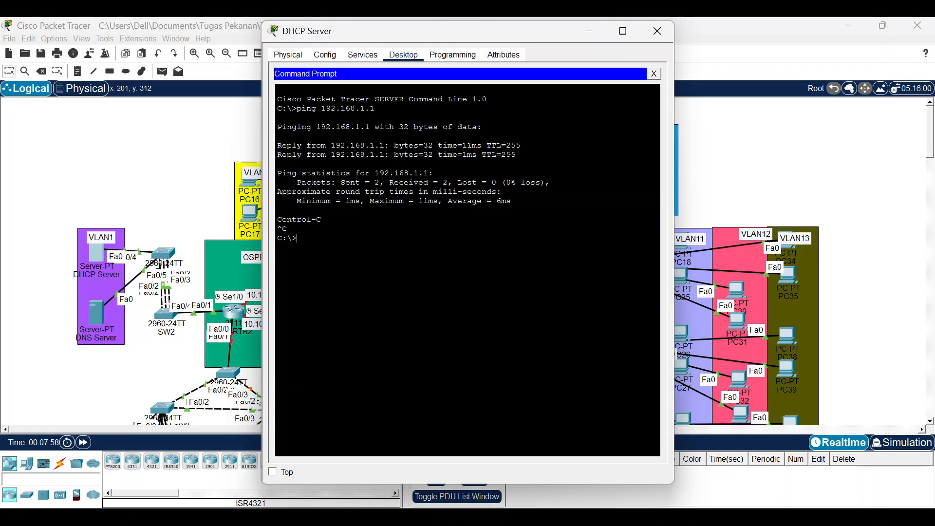
click(657, 32)
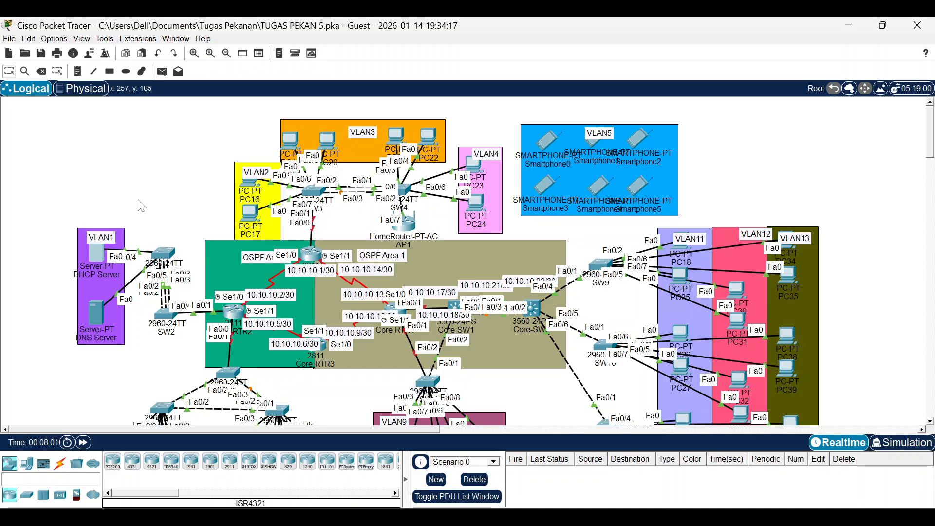
On SW1's CLI, select the interface range Fa0/4-5.
click(165, 255)
text(int)
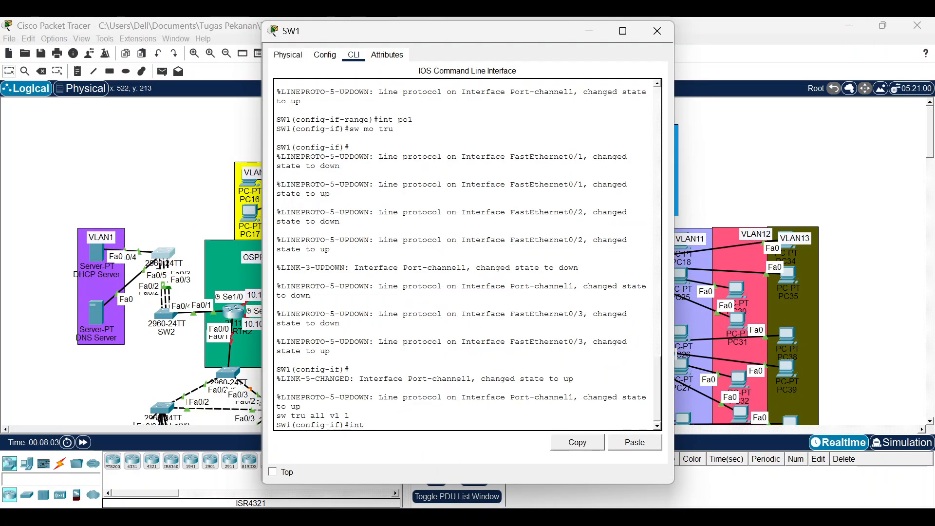
text( f0)
key(BackSpace)
key(BackSpace)
text(ra )
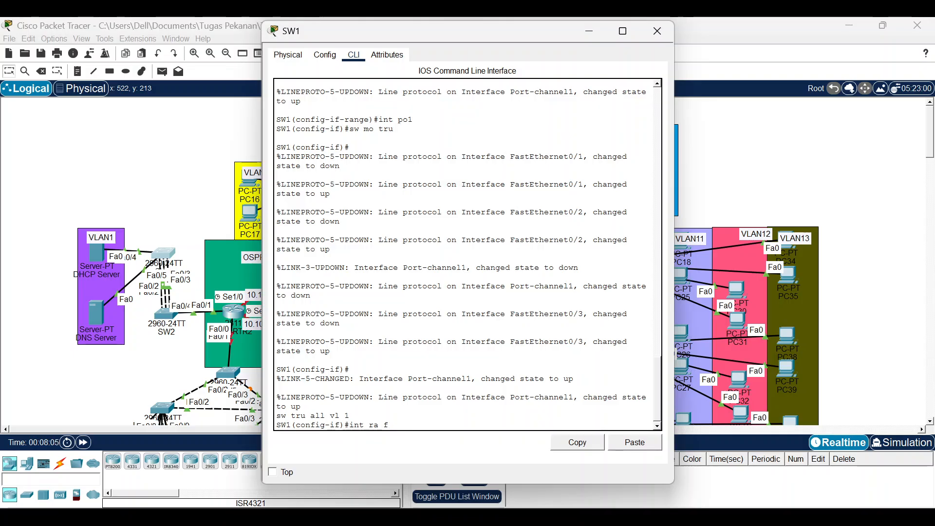
text(f0/45)
key(BackSpace)
text(-5)
key(Return)
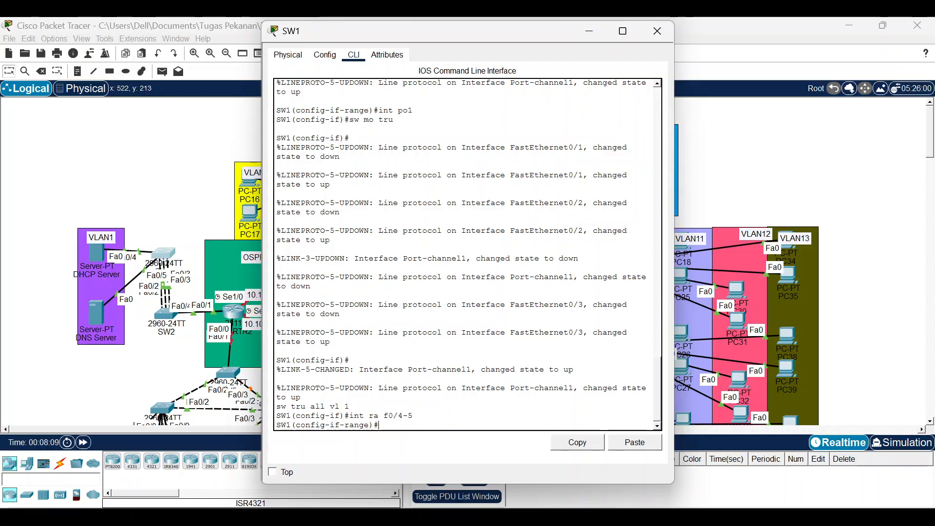
Make Fa0/4-5 access ports in VLAN 1 and enable PortFast on them.
text(sw mo acc)
key(Return)
text(sw)
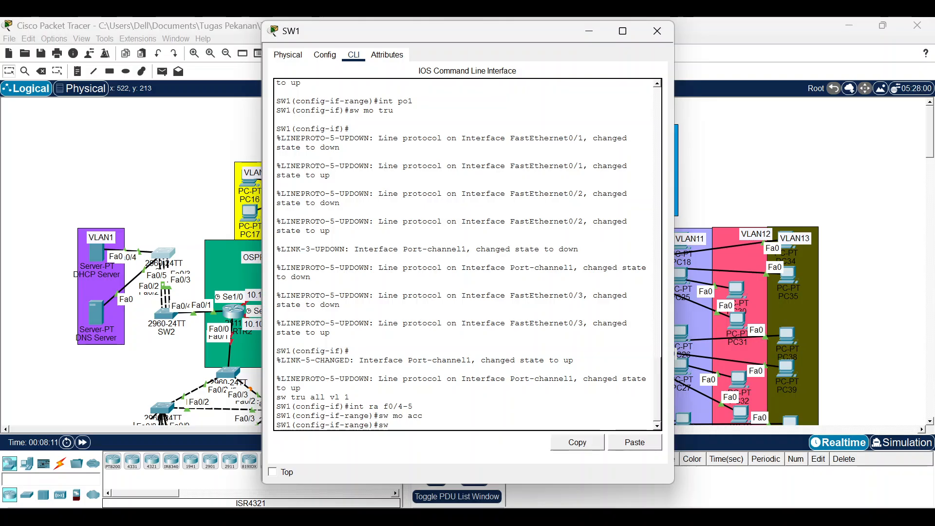
text( acc vl 1)
key(Return)
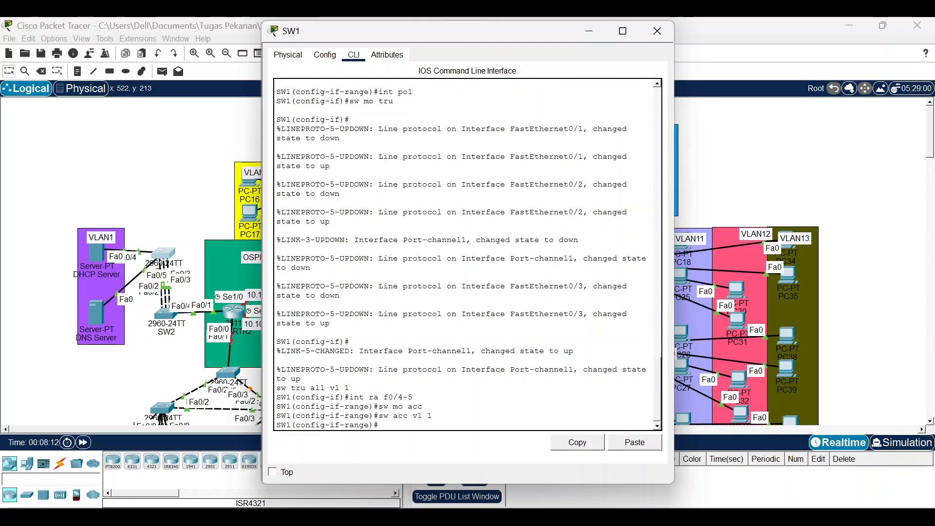
text(spann poer)
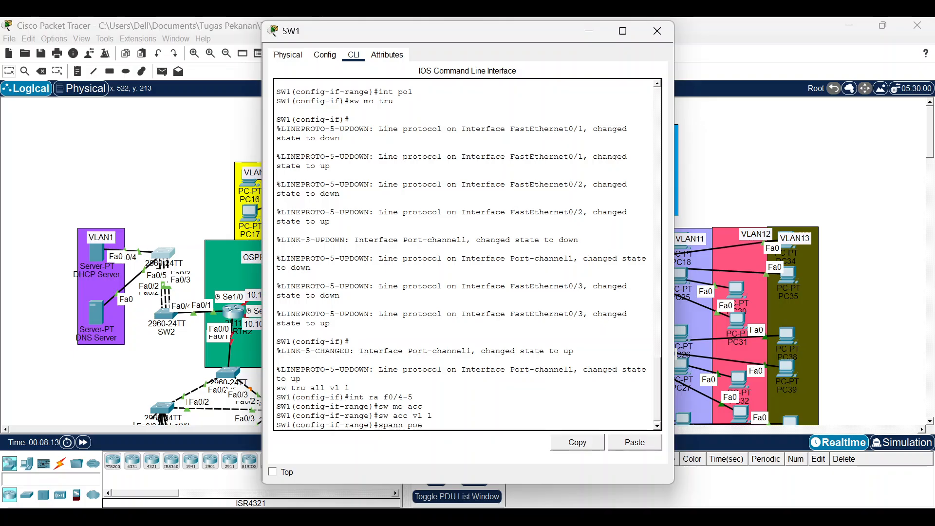
key(BackSpace)
key(BackSpace)
text(rt)
key(Return)
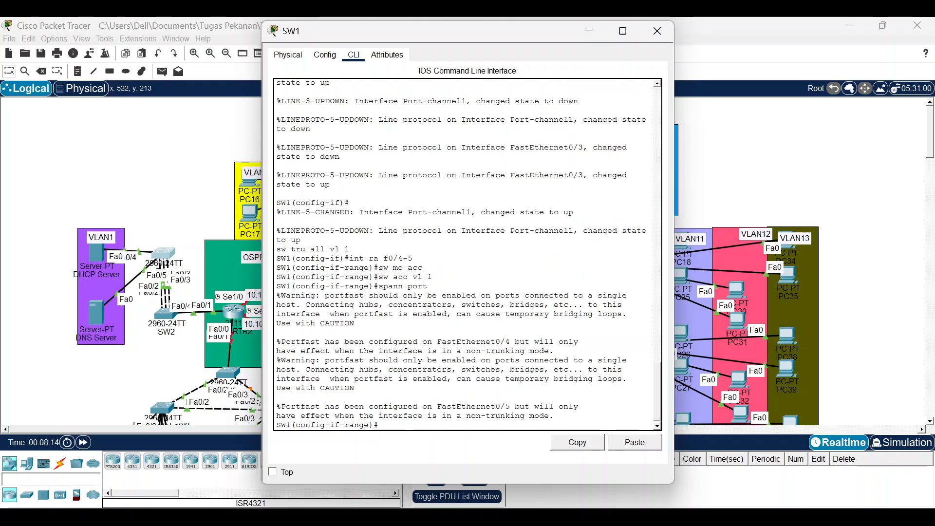
key(Return)
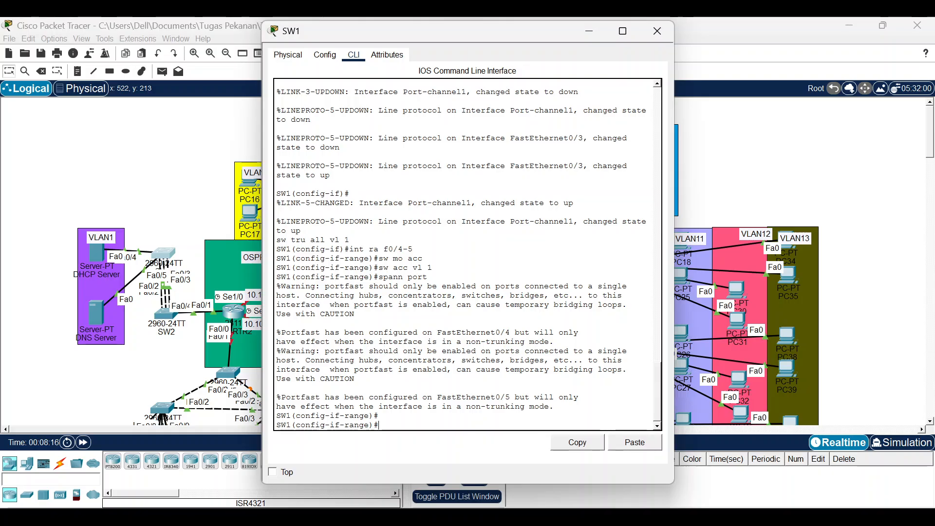
click(705, 82)
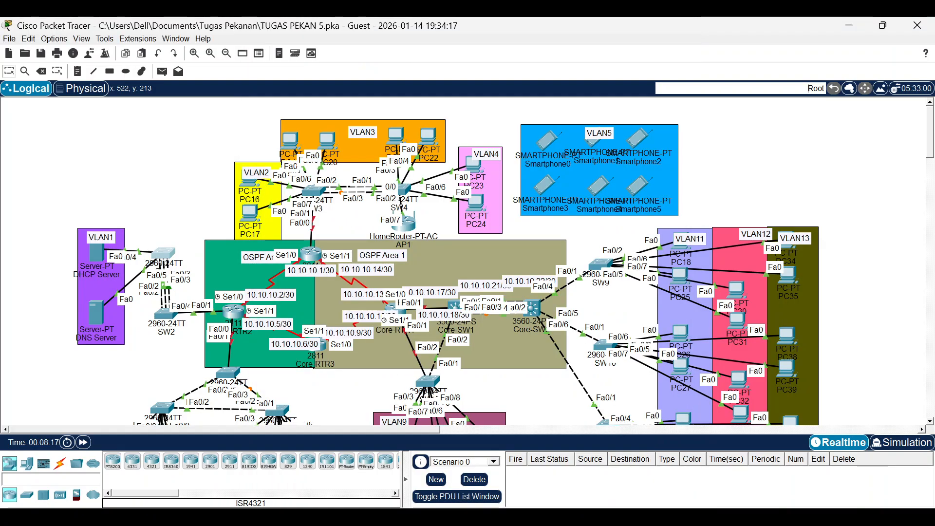
click(606, 517)
click(560, 453)
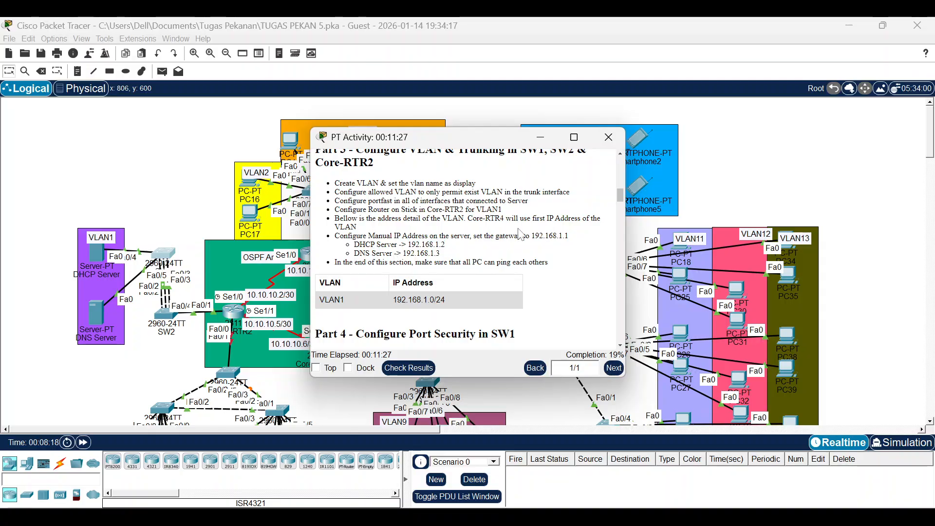
scroll(492, 252, up, 3)
drag(620, 194, 617, 210)
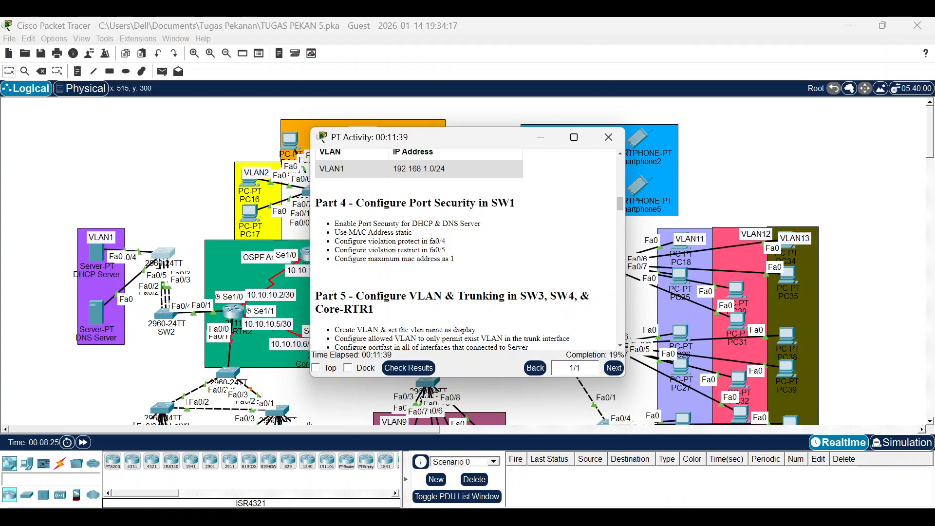
click(167, 184)
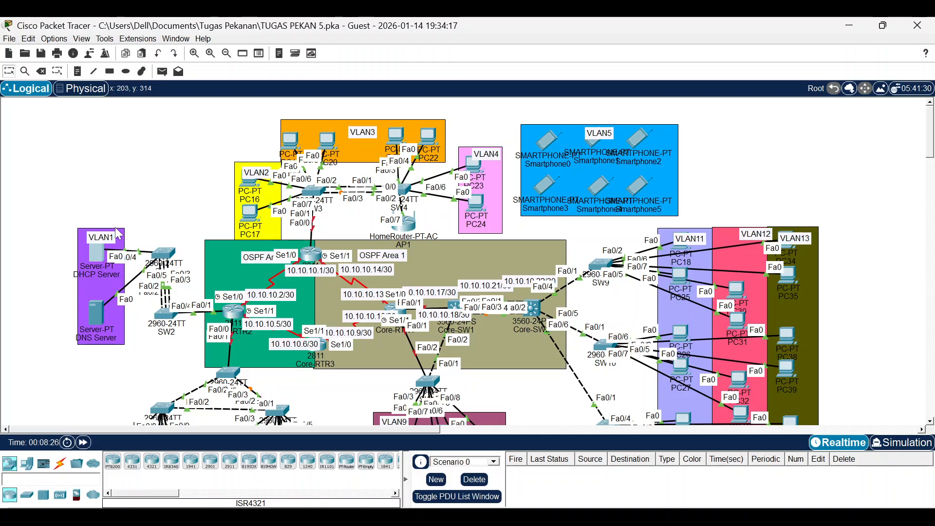
Copy the DHCP Server's FastEthernet0 MAC address from its Config tab.
click(89, 263)
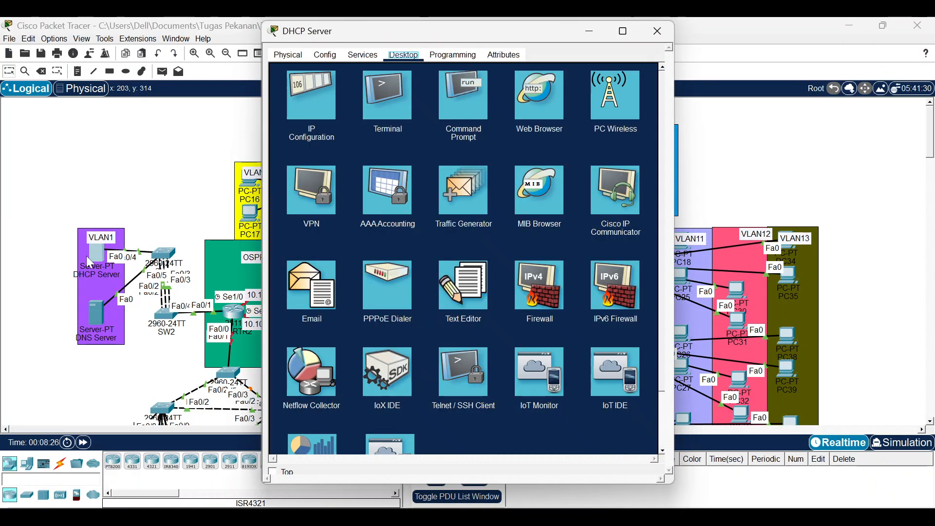
click(325, 56)
click(317, 124)
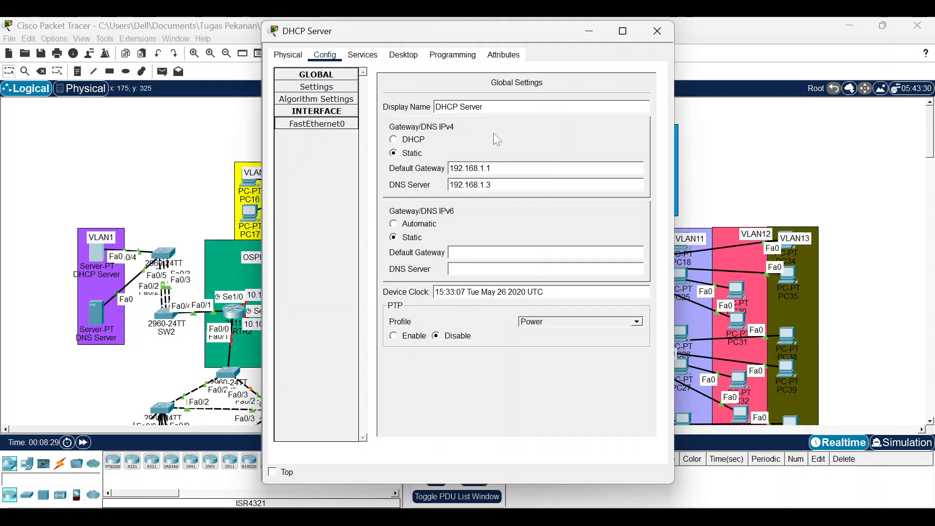
drag(579, 125, 519, 125)
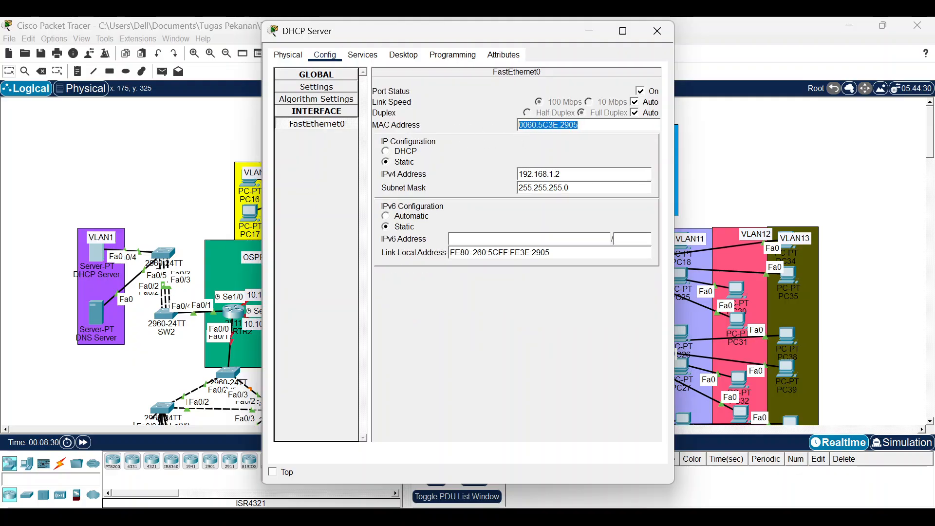
right_click(549, 125)
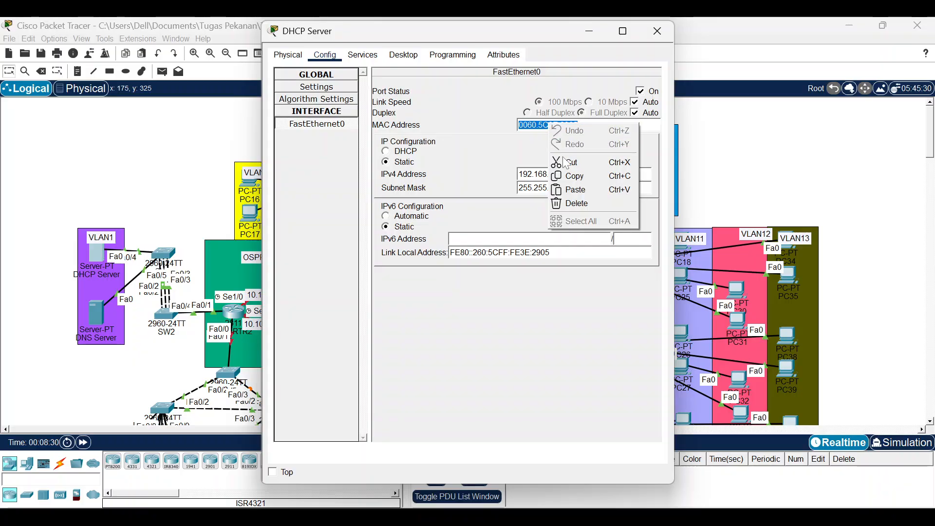
click(573, 176)
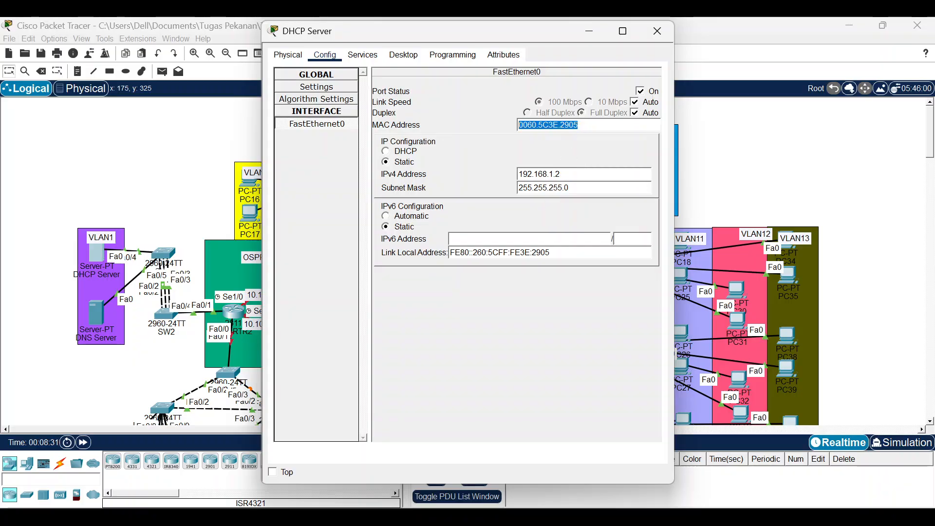
click(657, 31)
Enable port security on SW1's interface Fa0/4.
click(163, 253)
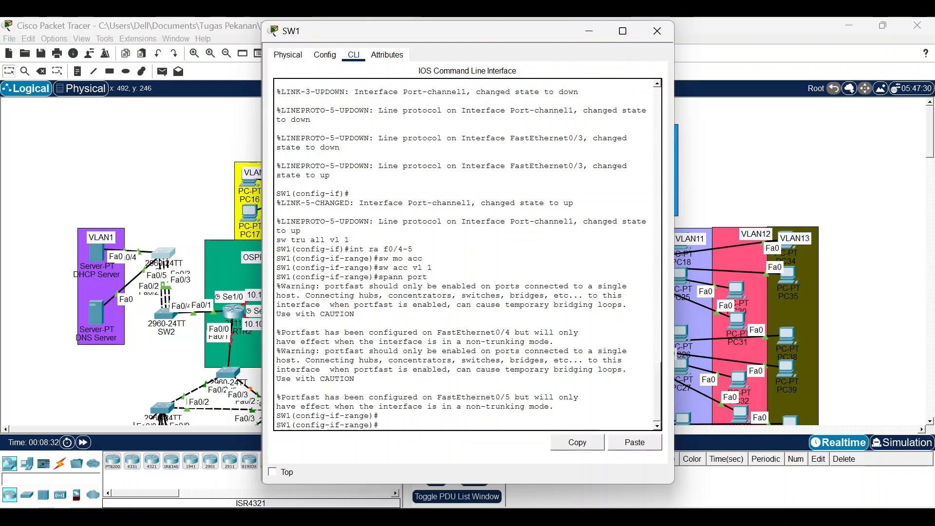
key(Return)
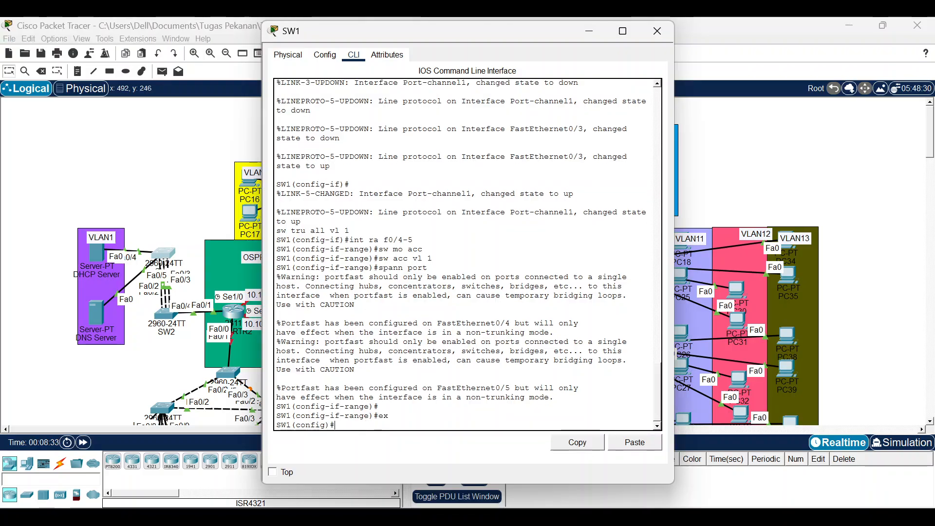
text(int f)
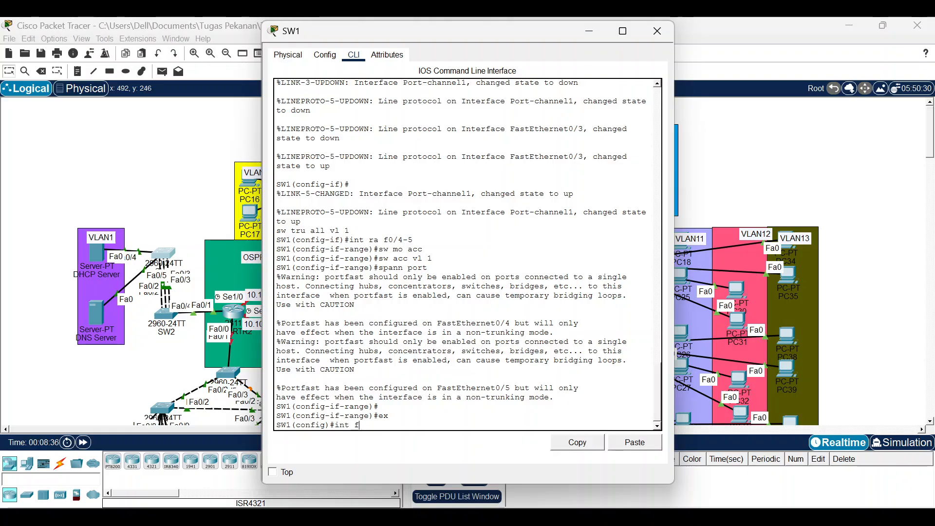
text(0/4)
key(Return)
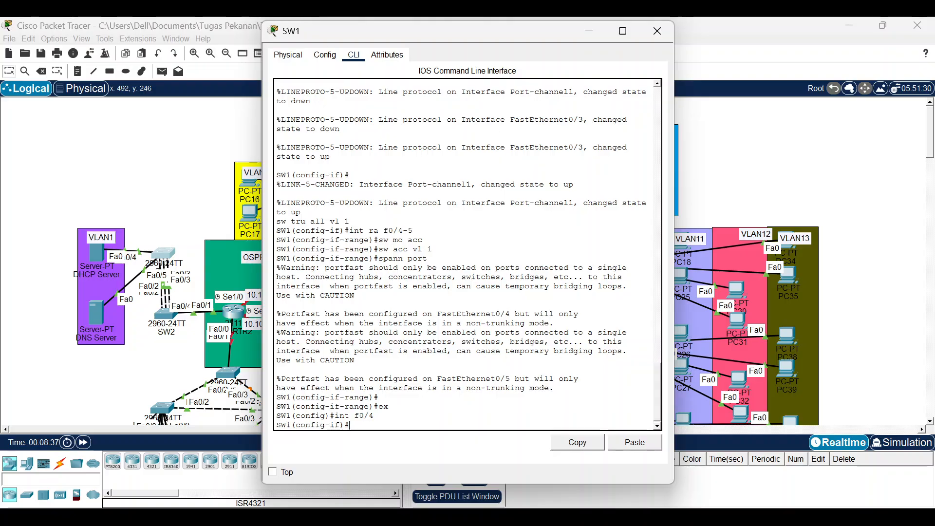
text(sw por)
key(Tab)
key(Return)
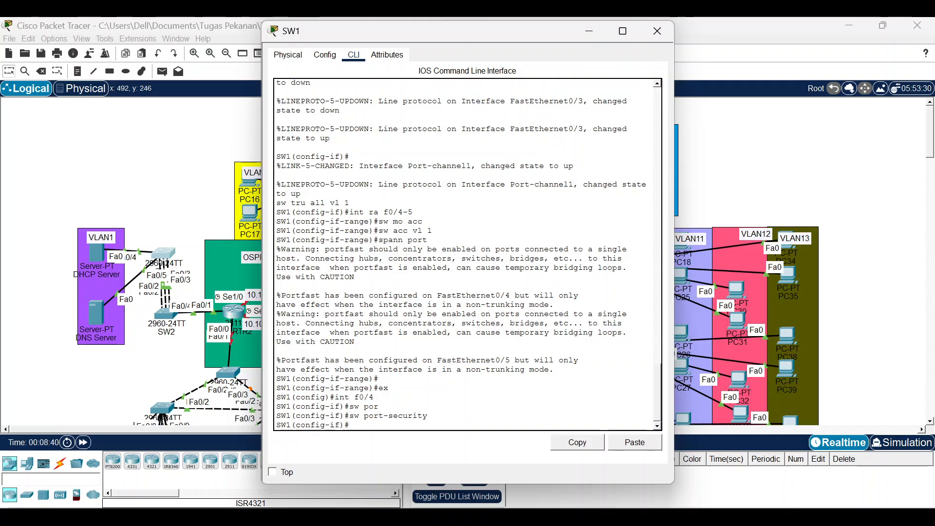
Bind Fa0/4 to the pasted static MAC address 0060.5C3E.2905.
key(Up)
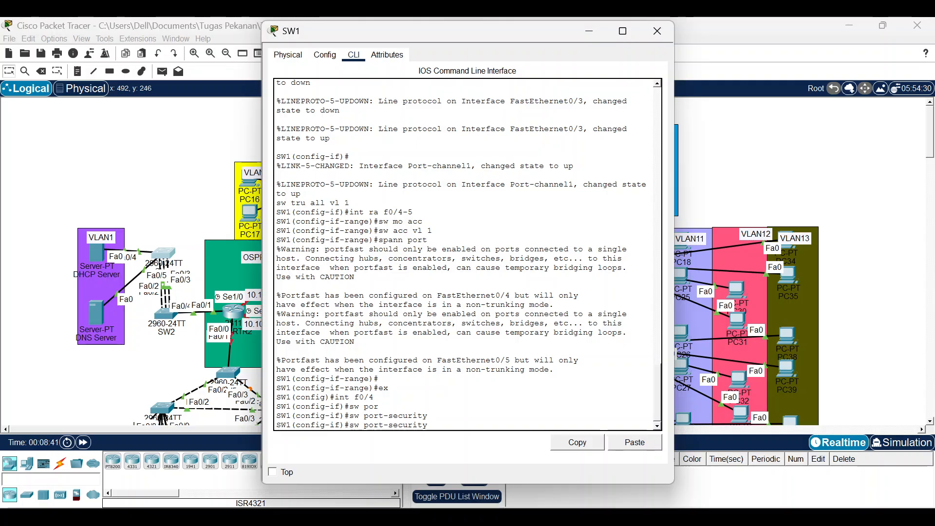
text(mac)
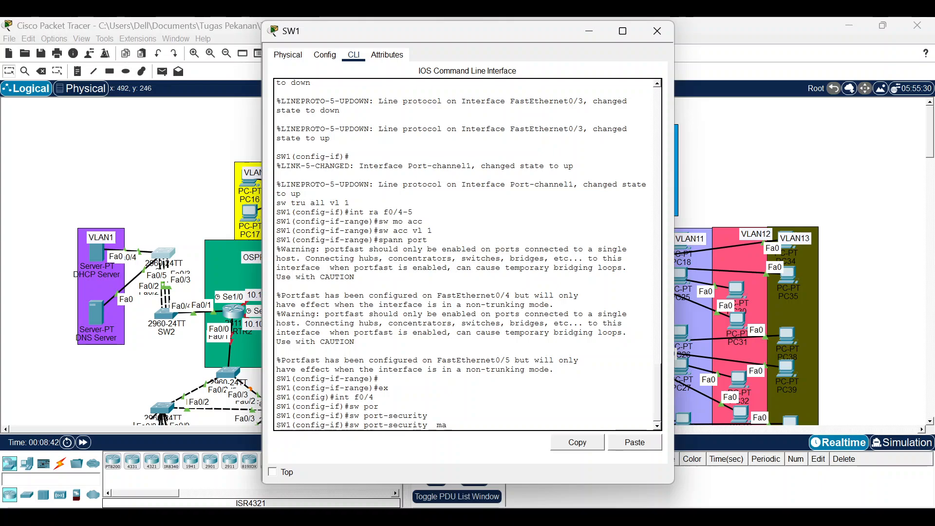
key(Tab)
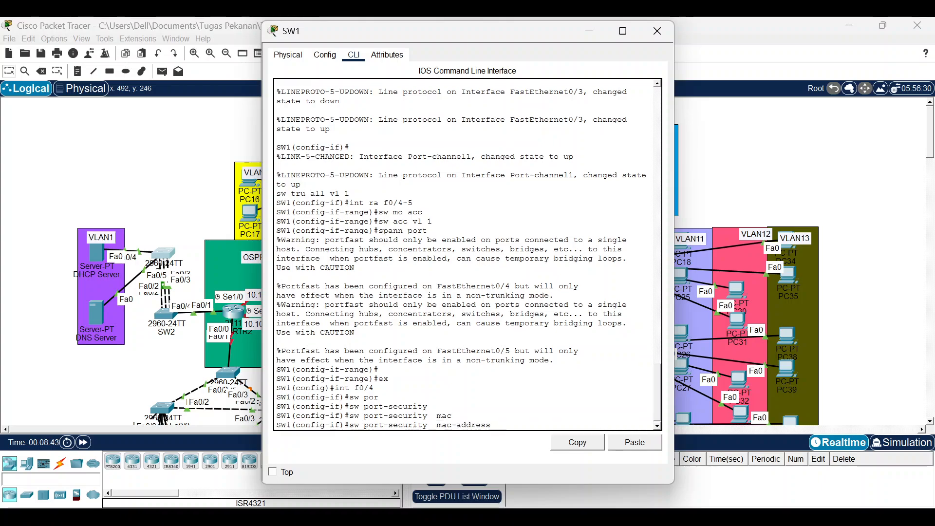
click(635, 442)
key(Return)
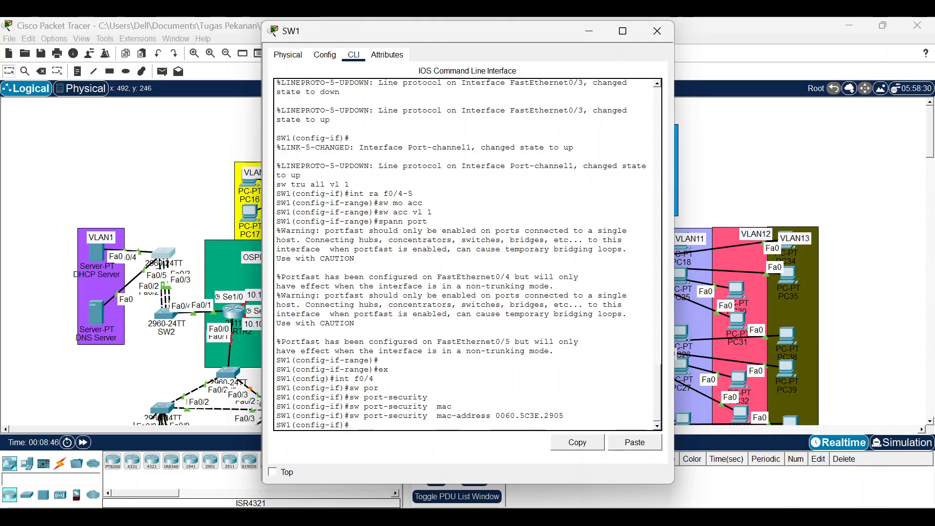
Set the port-security violation mode on Fa0/4 to protect.
key(Up)
key(Up)
key(Up)
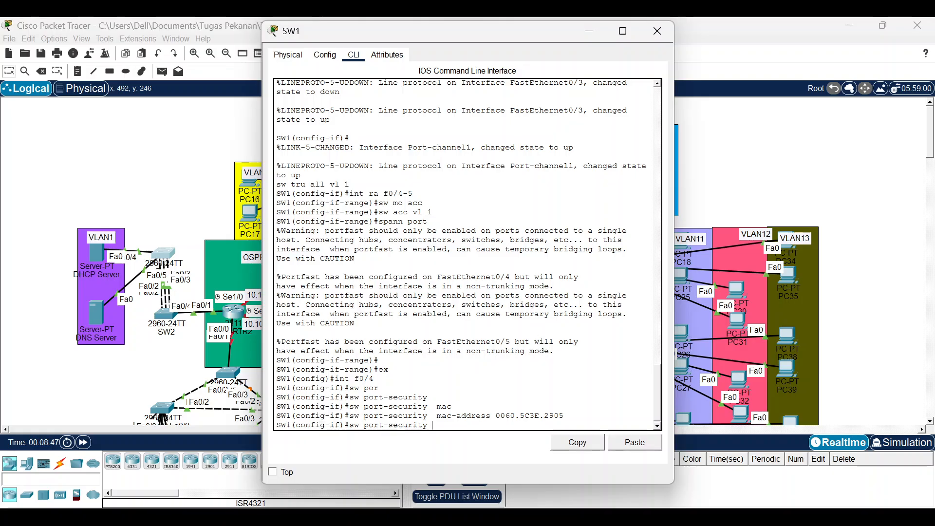
text(vip)
key(Tab)
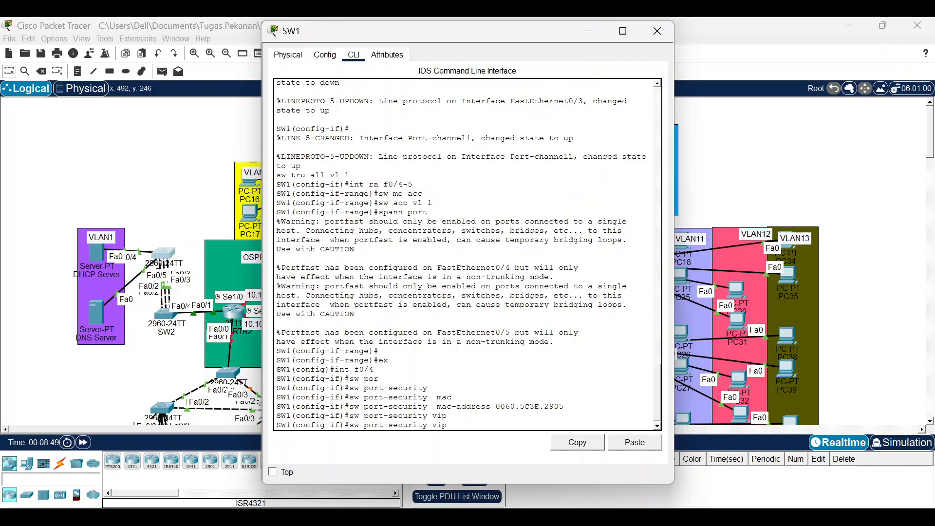
key(Tab)
key(BackSpace)
text(o)
key(Tab)
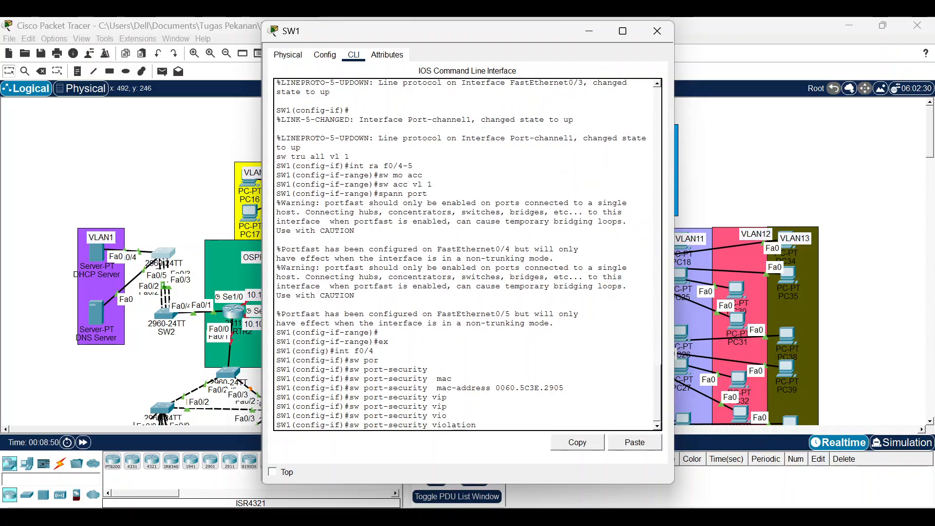
text(por)
key(Tab)
key(Return)
key(Up)
key(BackSpace)
key(BackSpace)
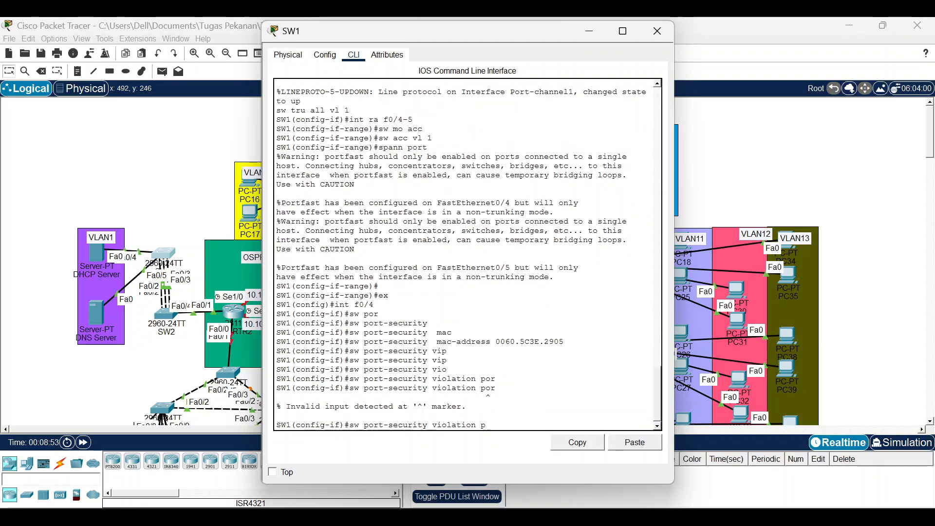
text(ro)
key(Tab)
key(Return)
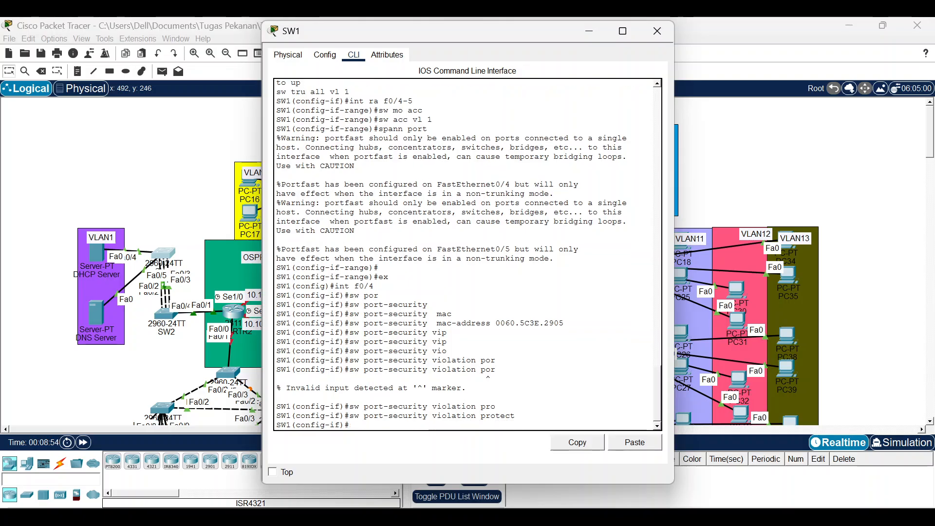
Limit Fa0/4 to a maximum of 1 secure MAC address.
key(Up)
key(Up)
key(Up)
key(Up)
key(Up)
key(Up)
key(Up)
key(Up)
key(Up)
key(Up)
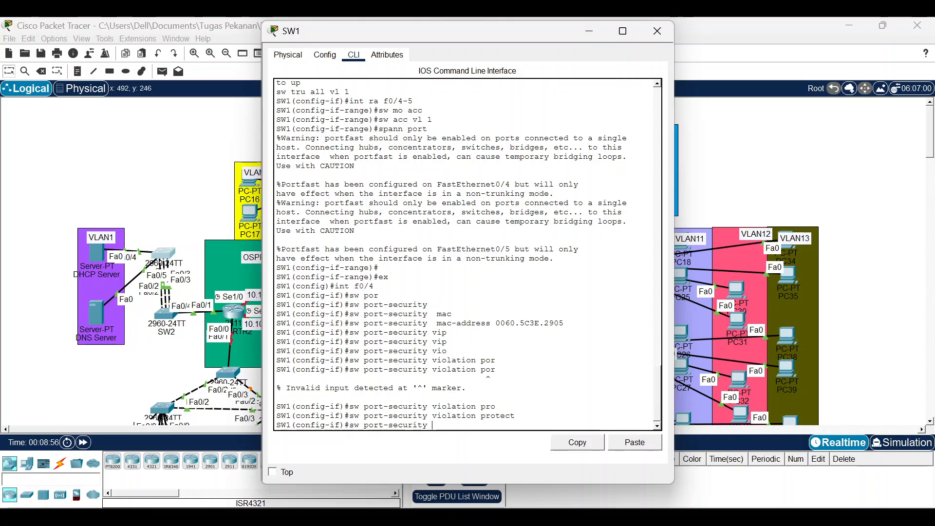
text(max 1)
key(Return)
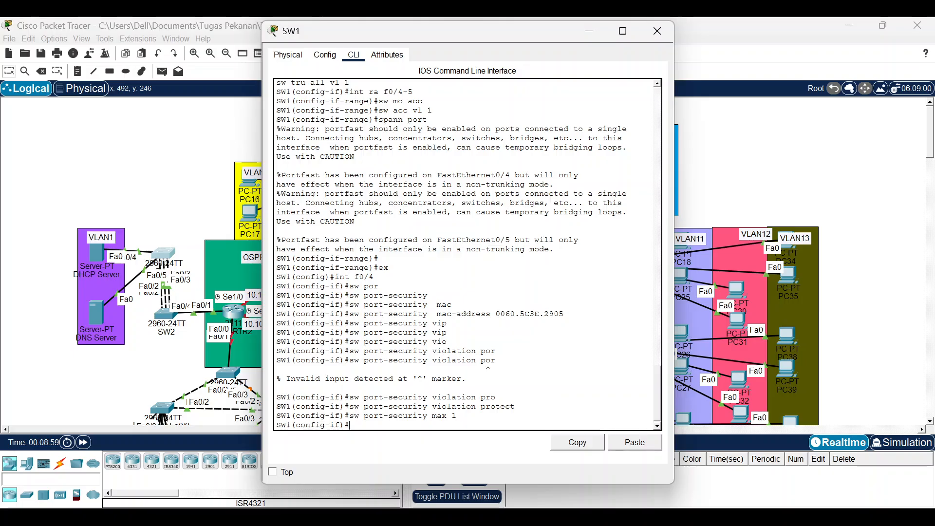
Switch to interface Fa0/5 and enable port security on it.
text(int f0.)
key(BackSpace)
text(/)
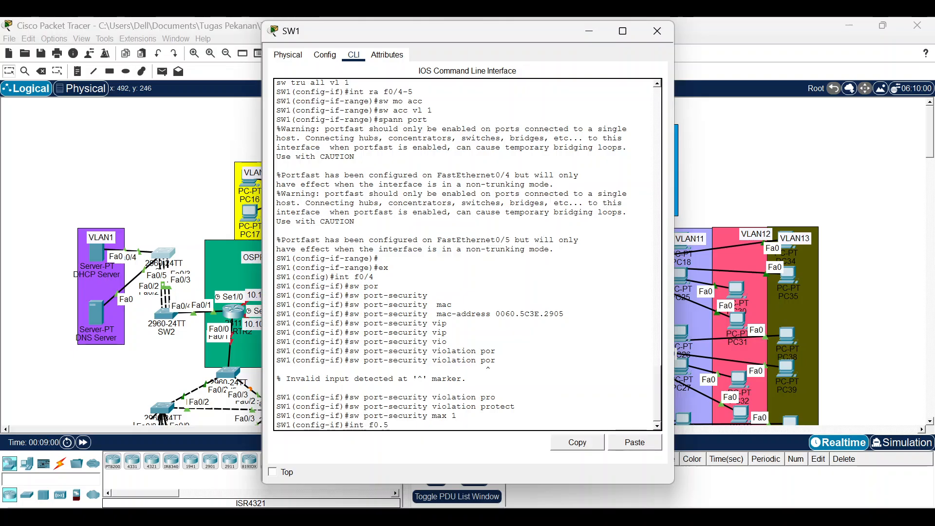
text(5)
key(Return)
text(sw)
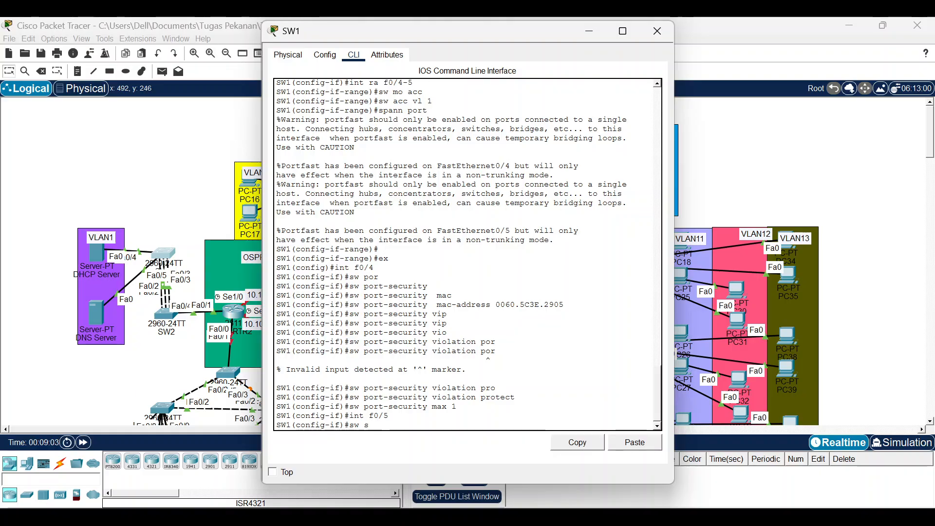
text( po)
key(Tab)
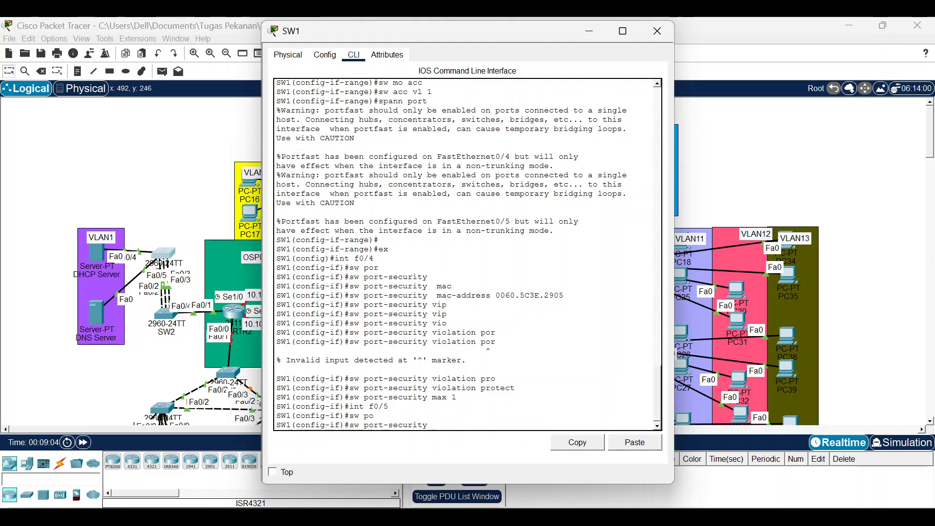
key(Return)
key(Up)
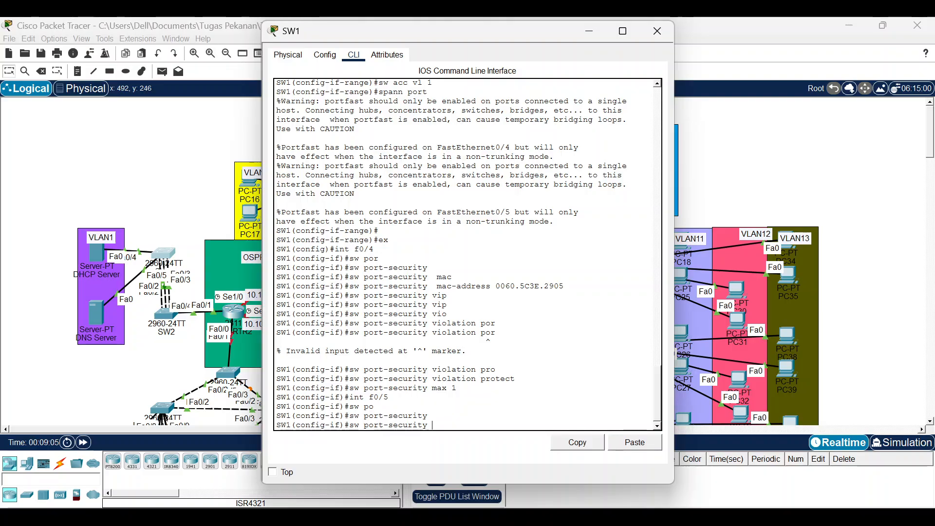
Copy the DNS Server's FastEthernet0 MAC address 00E0.B0EA.9608 from its Config tab.
text(mac)
click(92, 317)
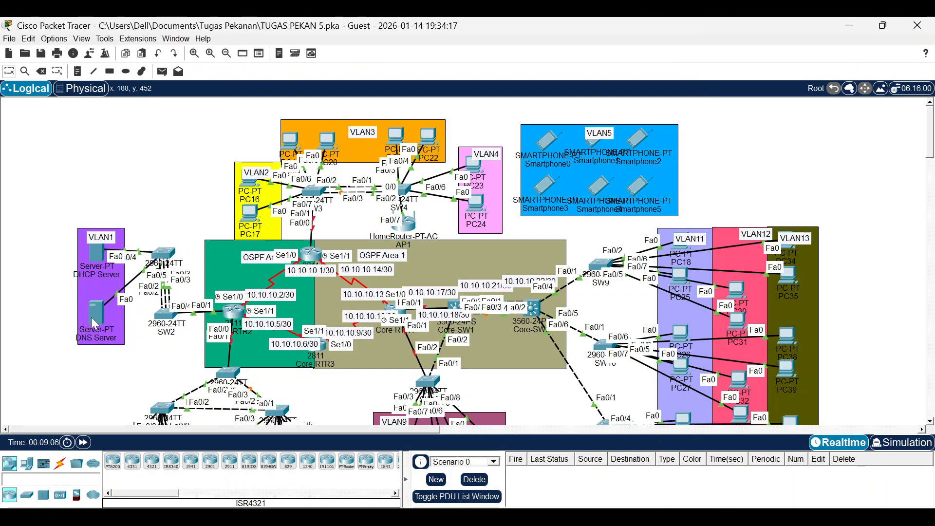
click(91, 326)
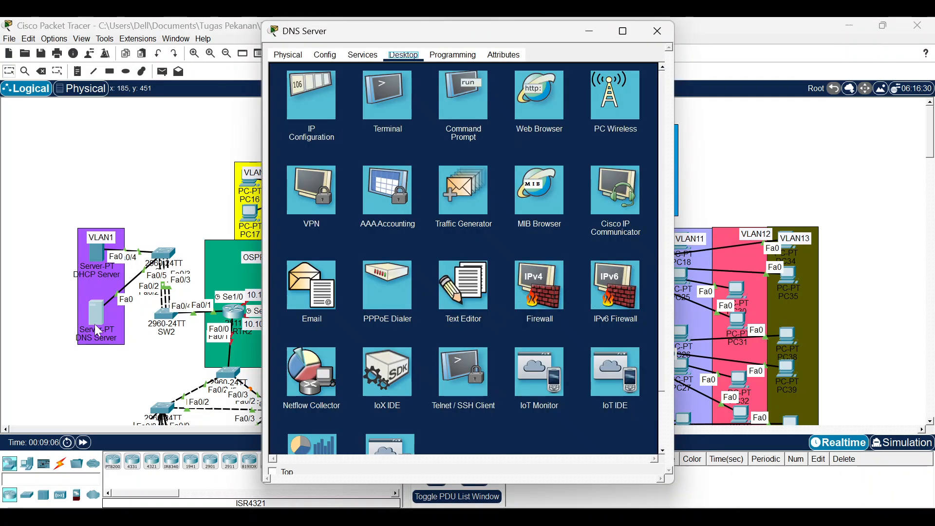
click(325, 54)
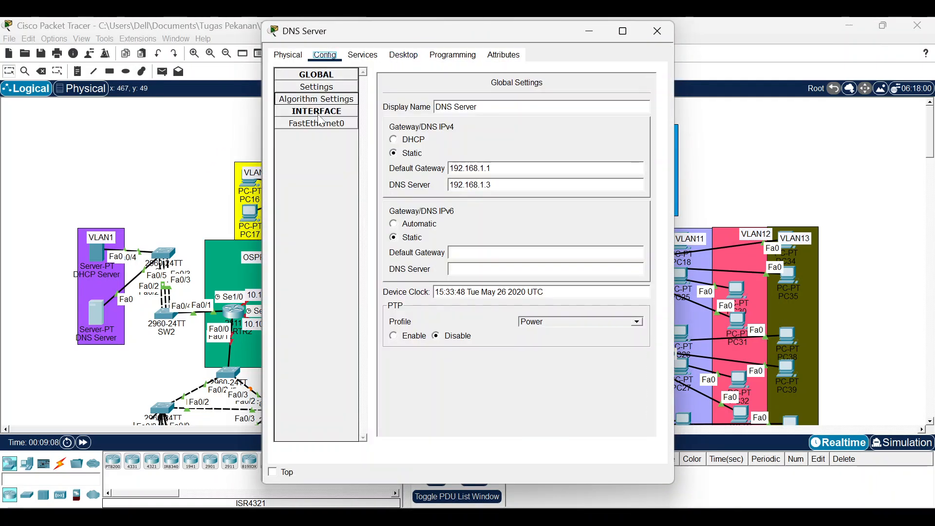
click(317, 124)
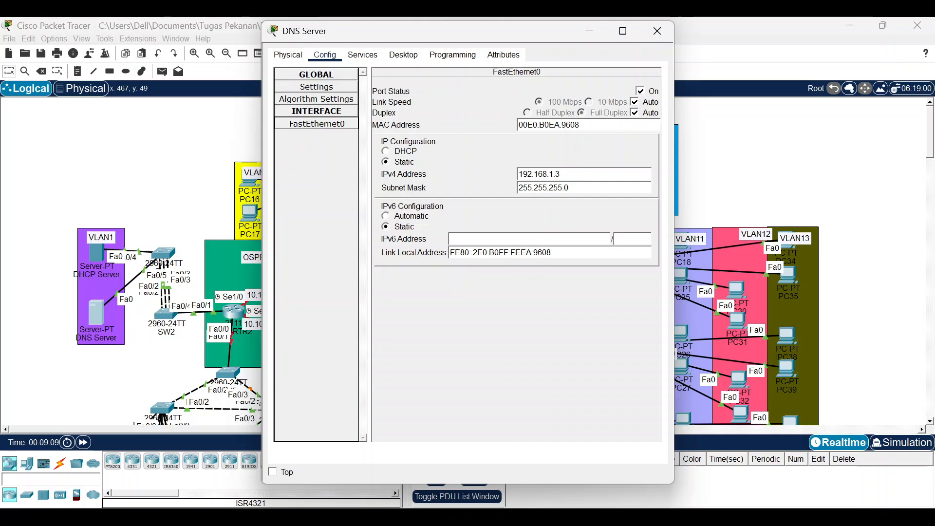
double_click(571, 125)
triple_click(571, 126)
click(579, 125)
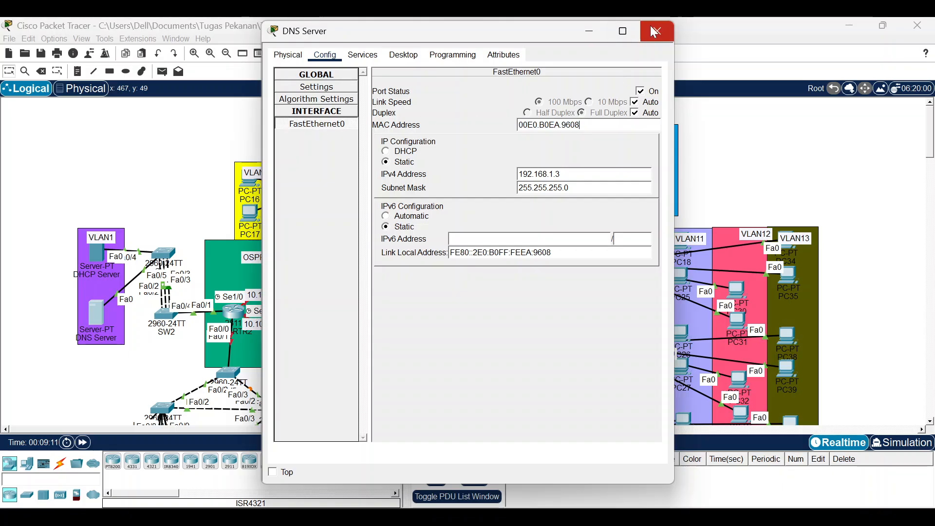
click(657, 31)
Bind SW1's Fa0/5 to static MAC 00E0.B0EA.9608 via port-security mac-address.
click(166, 253)
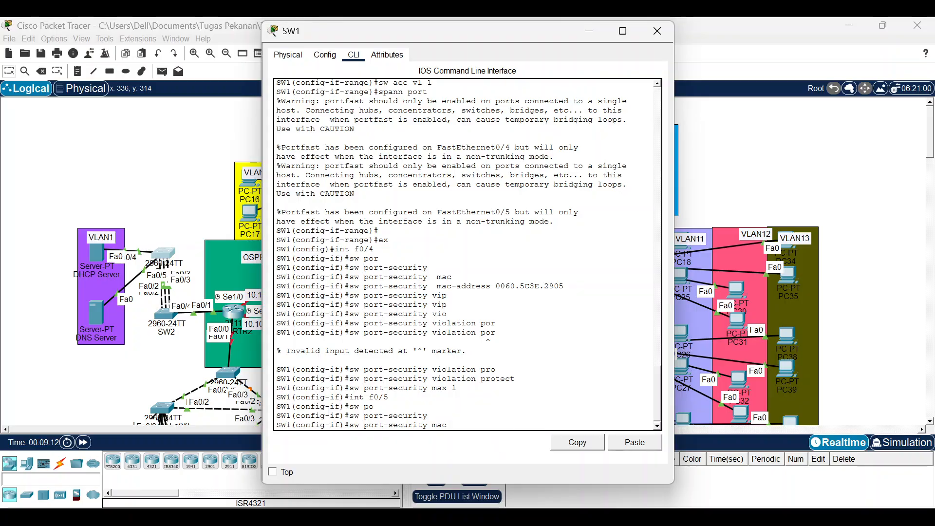
click(635, 442)
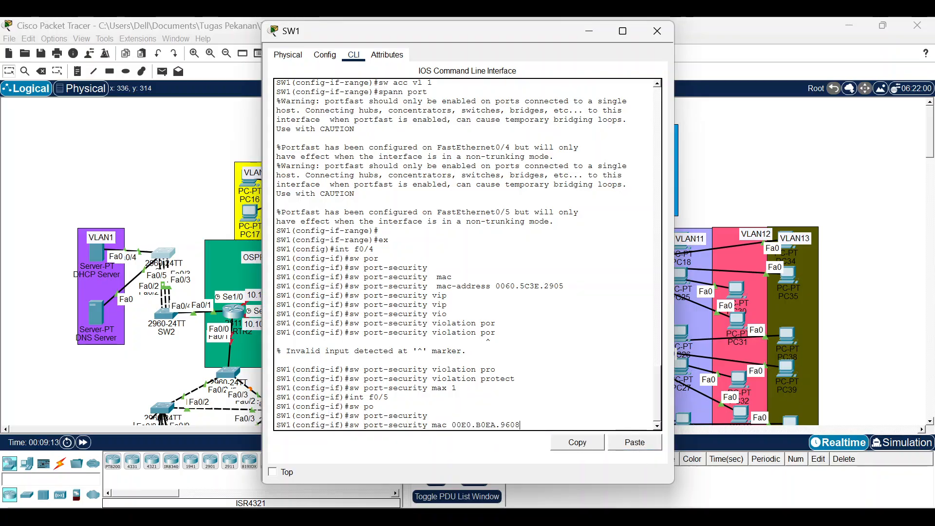
key(Return)
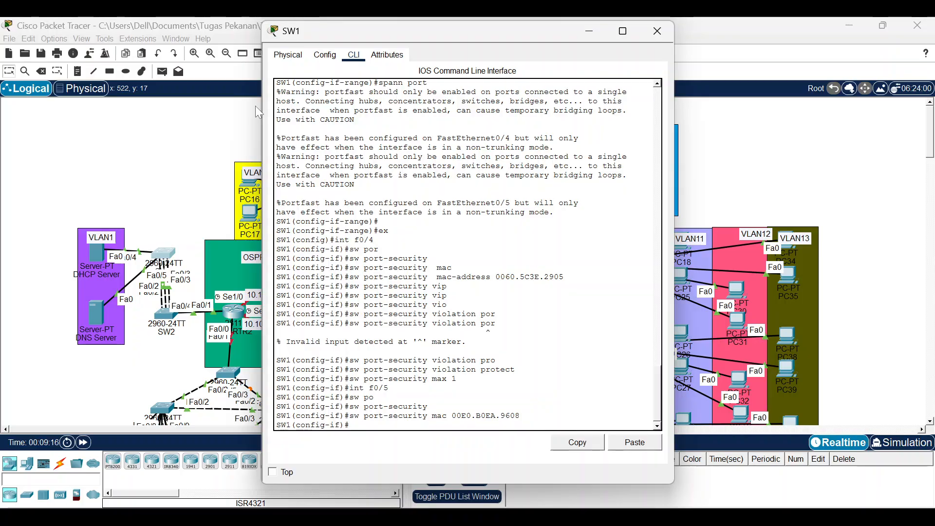
Set Fa0/5's violation mode to restrict and its maximum to 1 address.
key(Up)
key(Up)
key(Up)
key(Up)
key(Up)
key(Up)
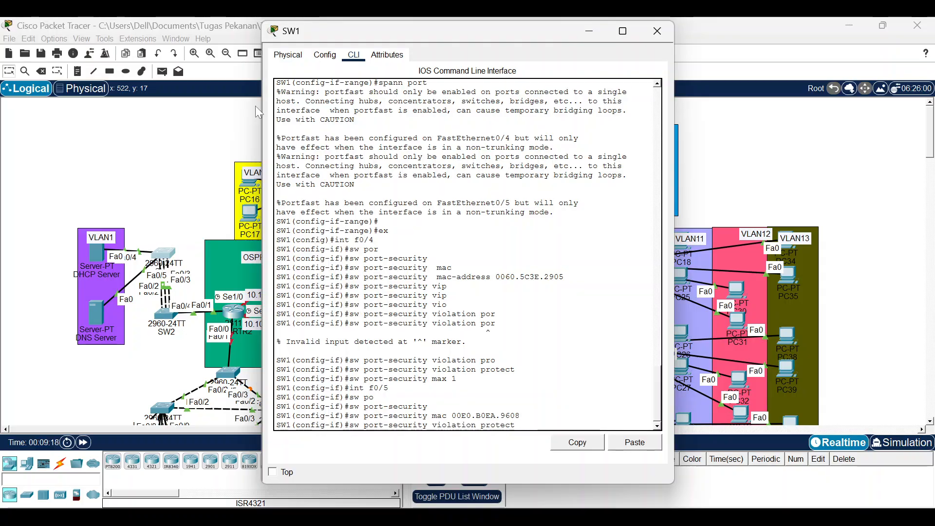
key(BackSpace)
key(BackSpace)
key(BackSpace)
key(BackSpace)
key(BackSpace)
key(BackSpace)
key(BackSpace)
text(re)
key(Tab)
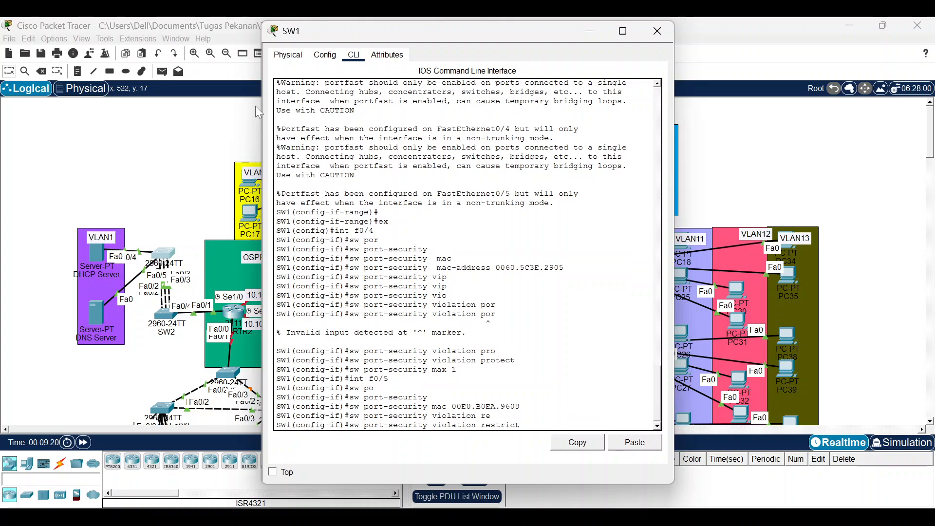
key(Return)
key(Up)
key(Up)
key(Up)
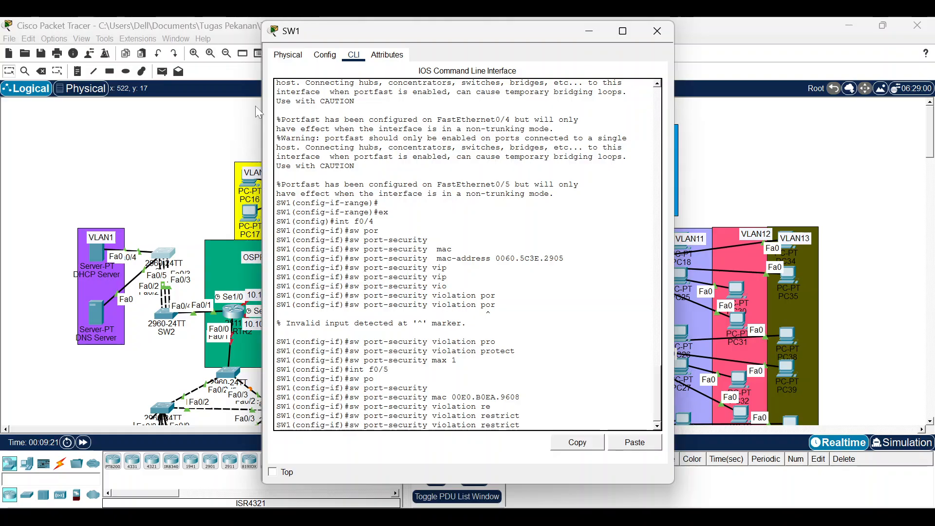
key(Up)
key(Up)
key(Up)
key(Up)
key(Return)
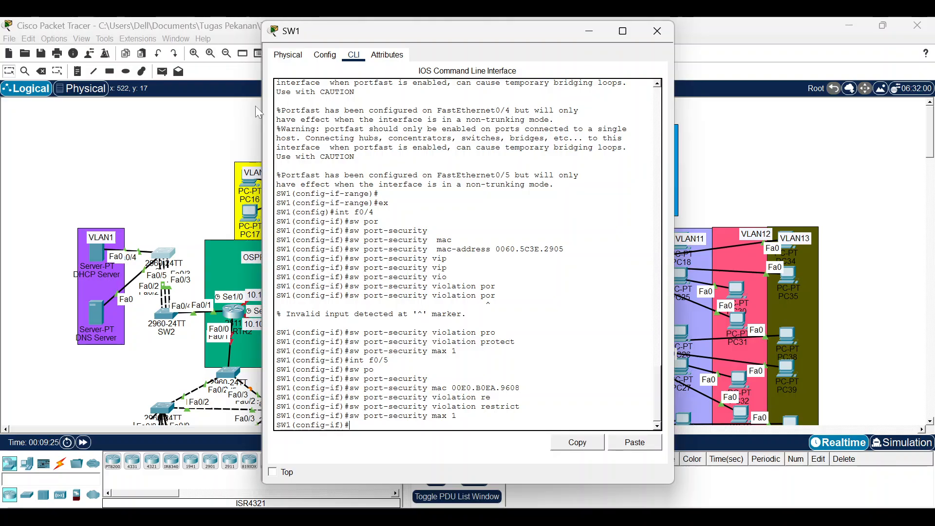
click(655, 31)
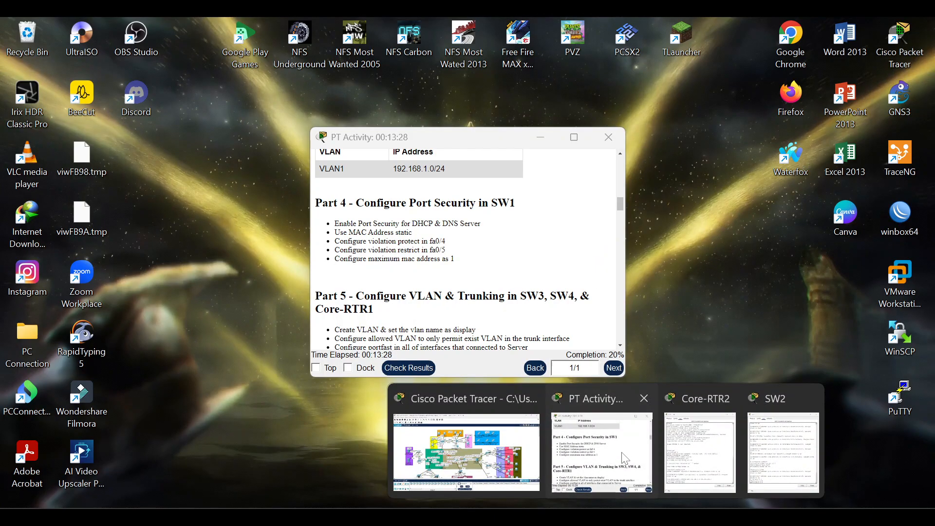
click(604, 448)
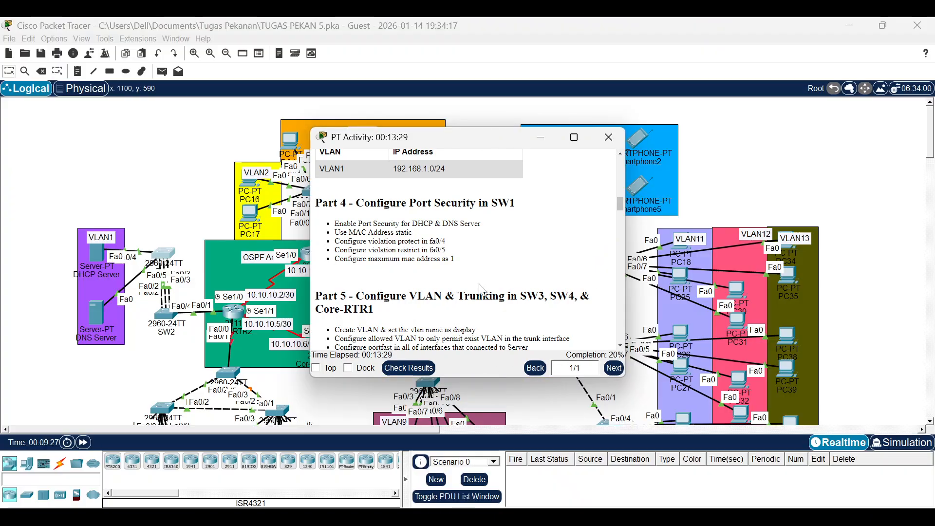
scroll(482, 290, down, 5)
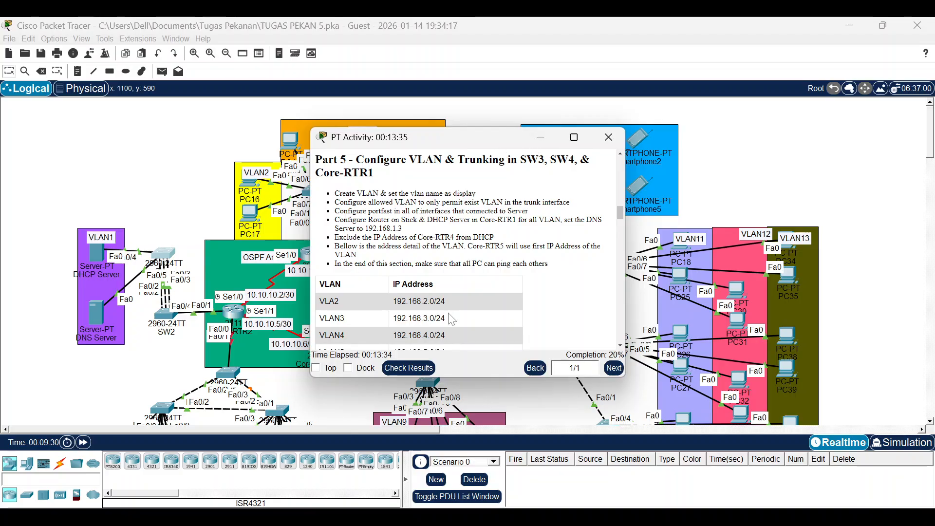
scroll(355, 232, down, 2)
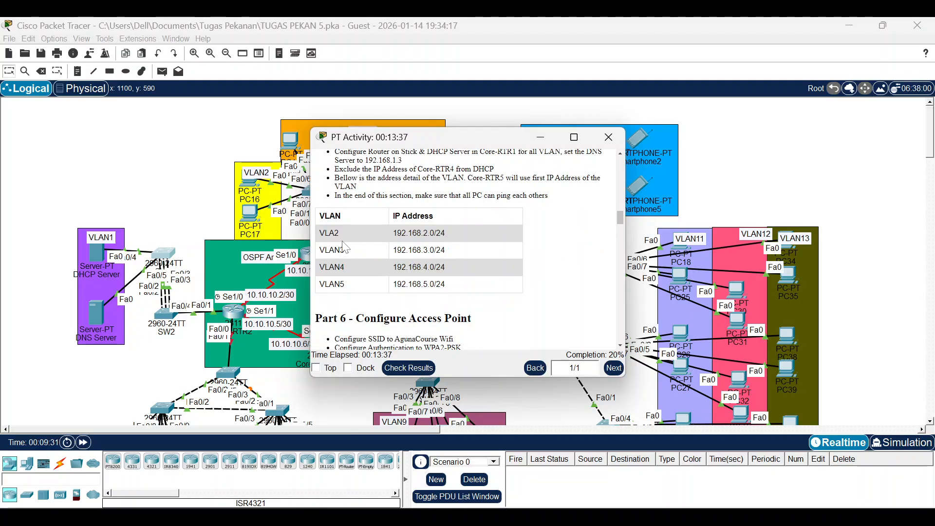
click(204, 222)
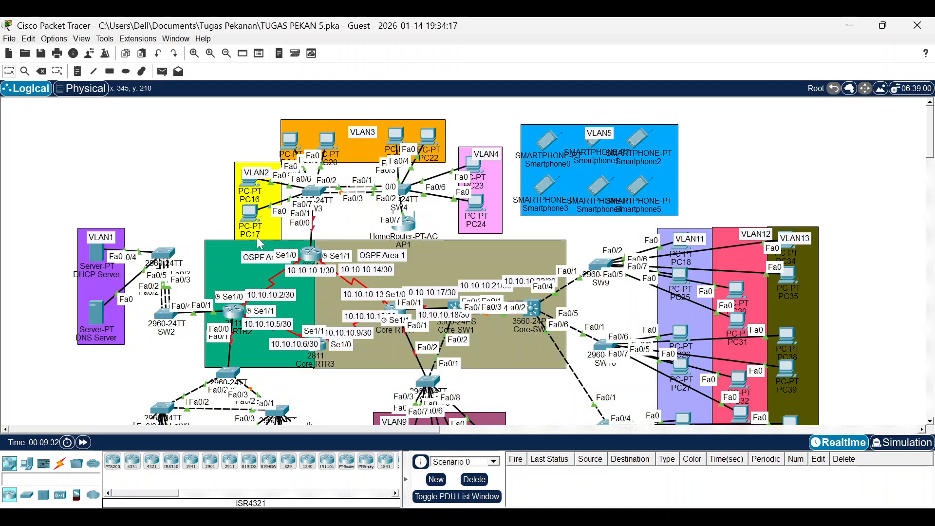
On Core-RTR1's CLI, enter interface f0/0 and issue no shutdown to bring it up.
click(307, 255)
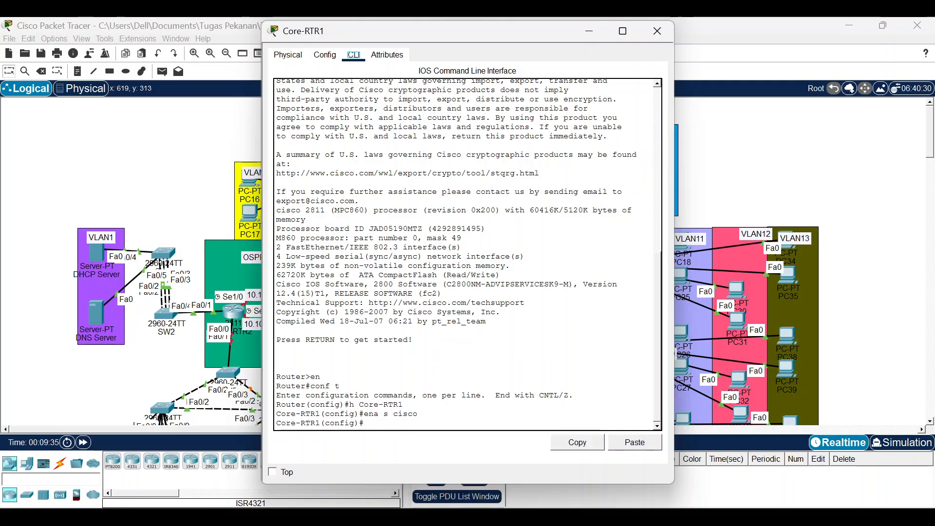
drag(408, 45, 508, 59)
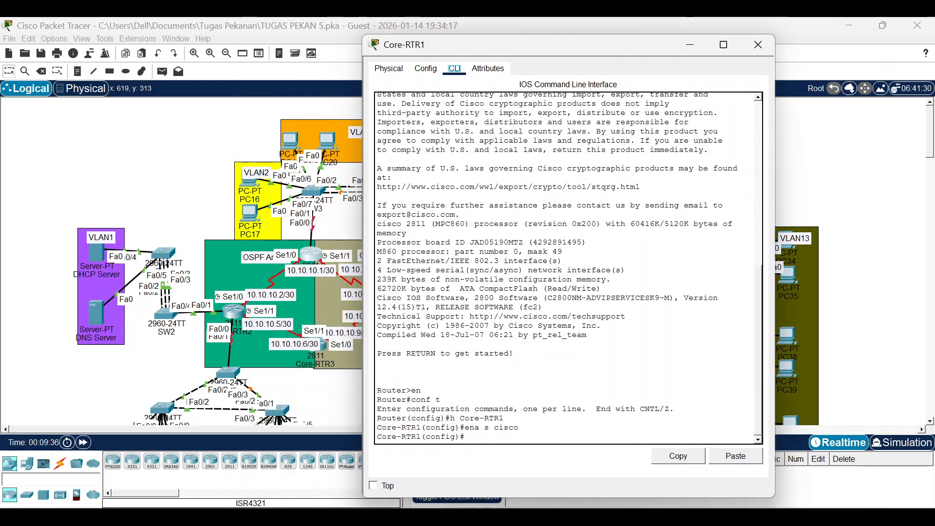
text(int f0/0)
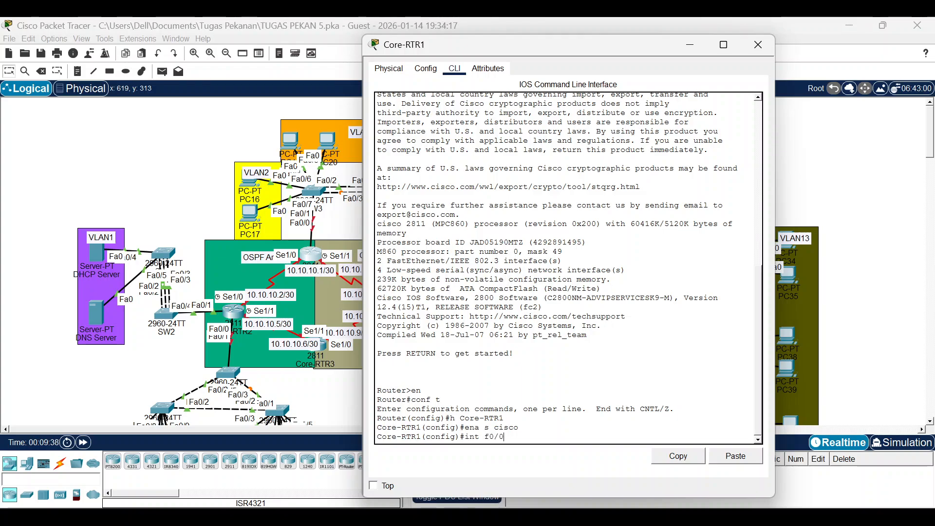
key(Return)
text(s)
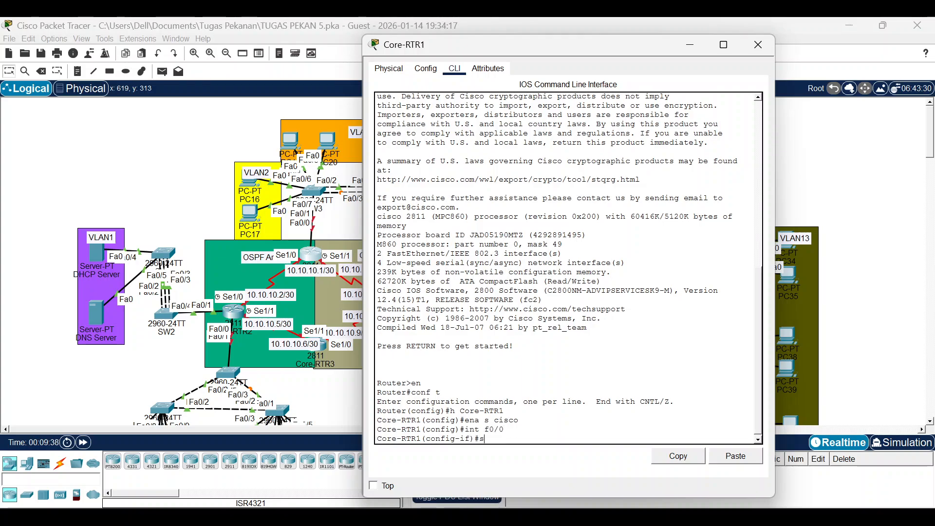
key(BackSpace)
text(no sh)
key(Return)
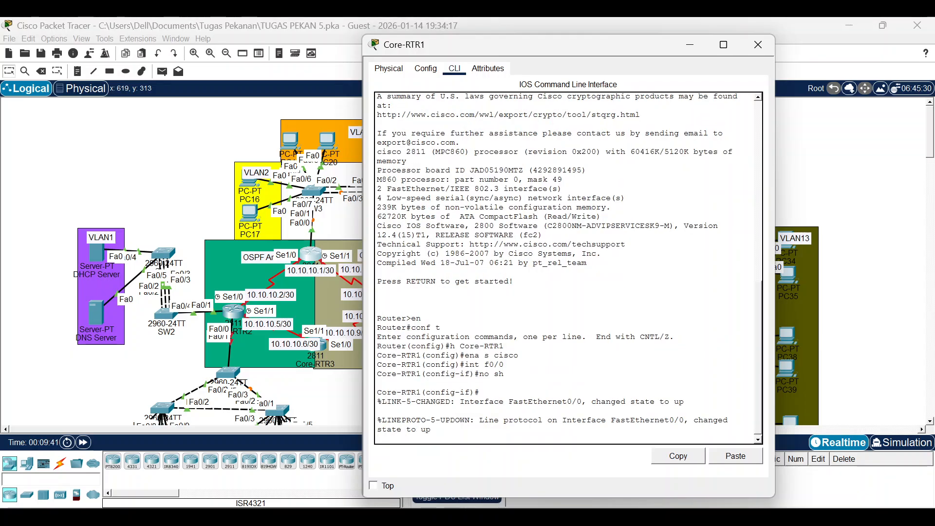
key(Return)
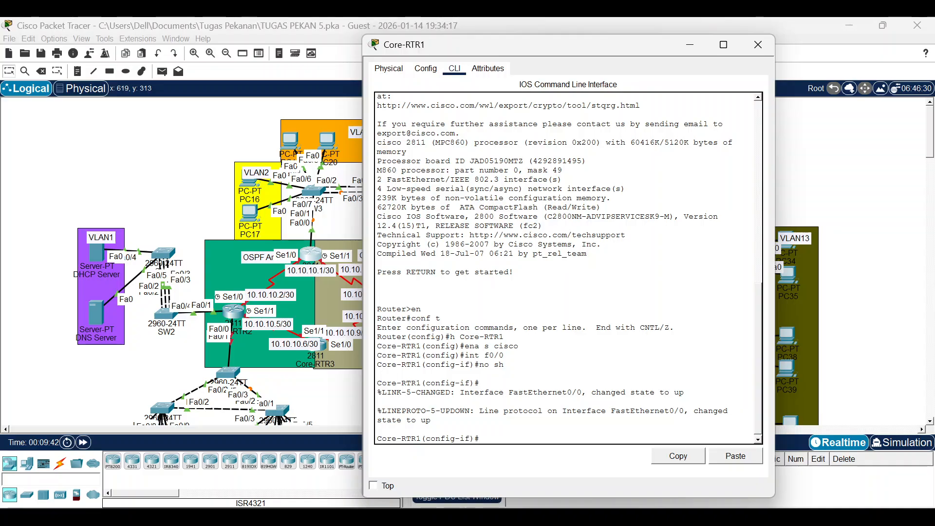
In Notepad, type the f0/0.2 block: enc do1 2 and ip add 192.168.2.1 255.255.255.0.
click(431, 518)
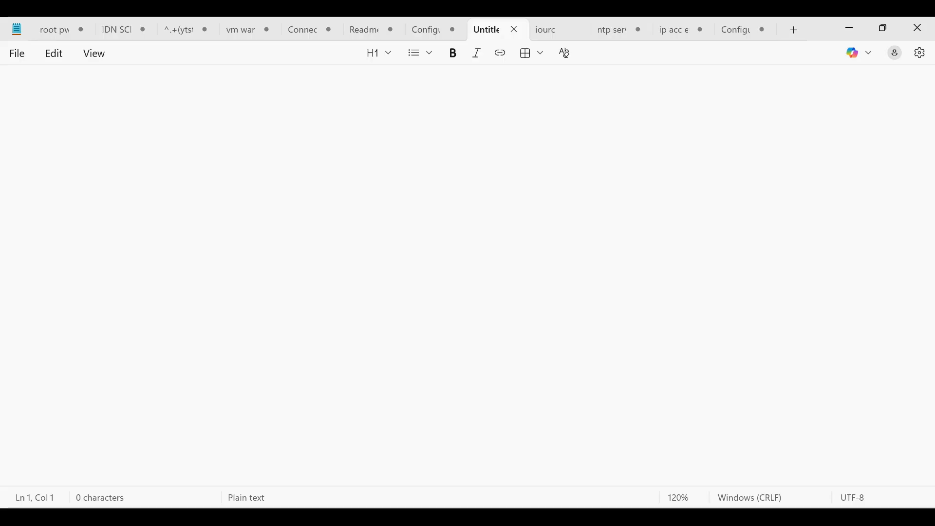
text(int f0/0)
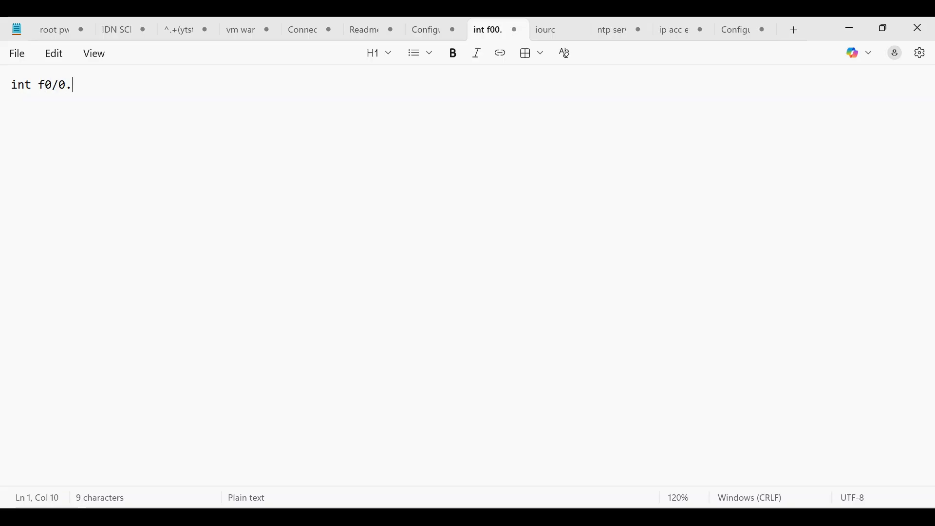
text(.2)
key(Return)
text(enc )
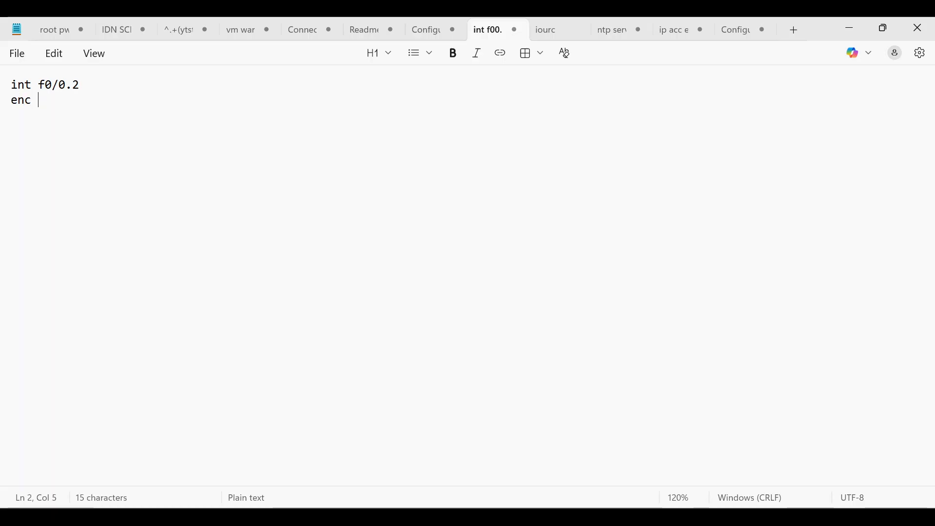
text(do1 2)
key(Return)
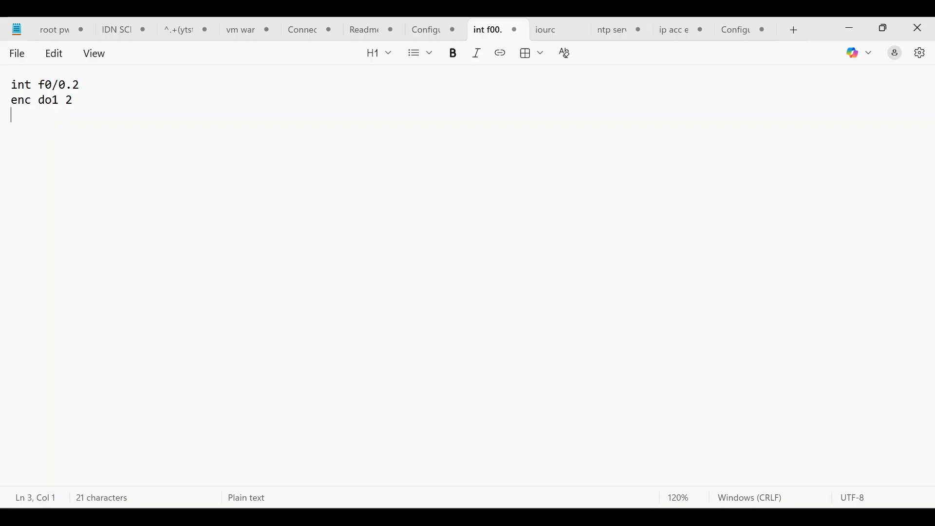
text(ip add 192)
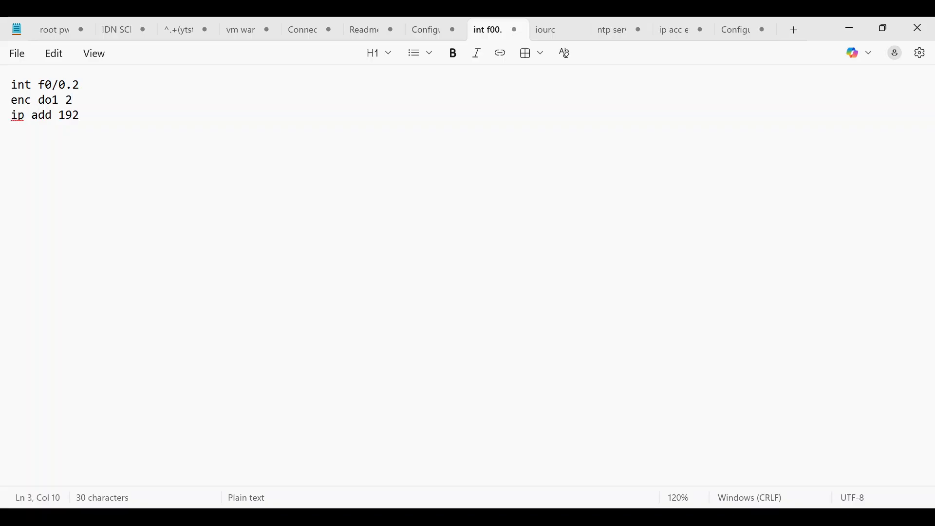
text(.168.2.1 2)
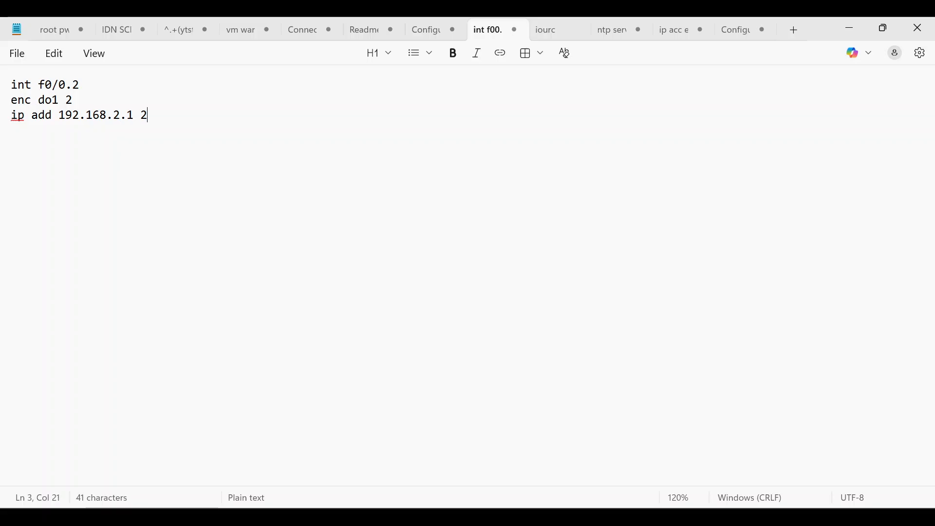
text(55.255.255.)
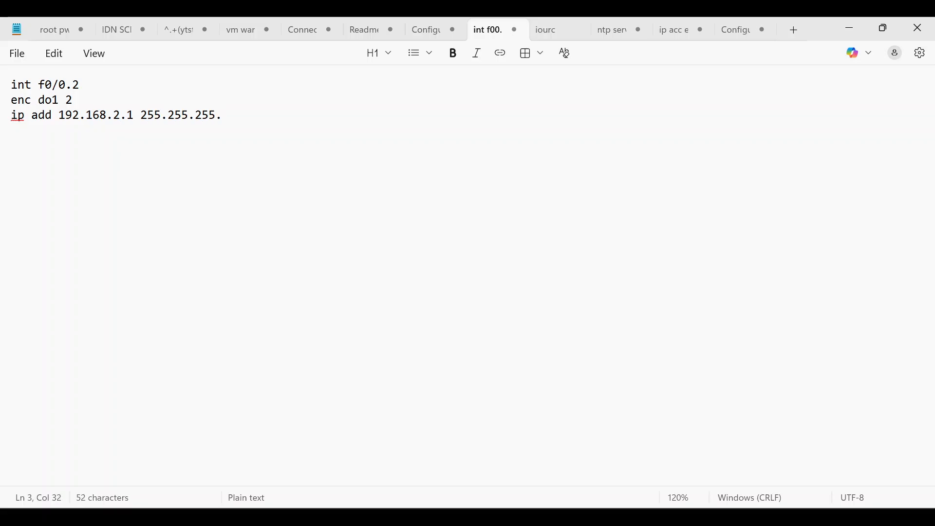
text(0)
Copy the subinterface block and paste three more copies below it.
key(ctrl+a)
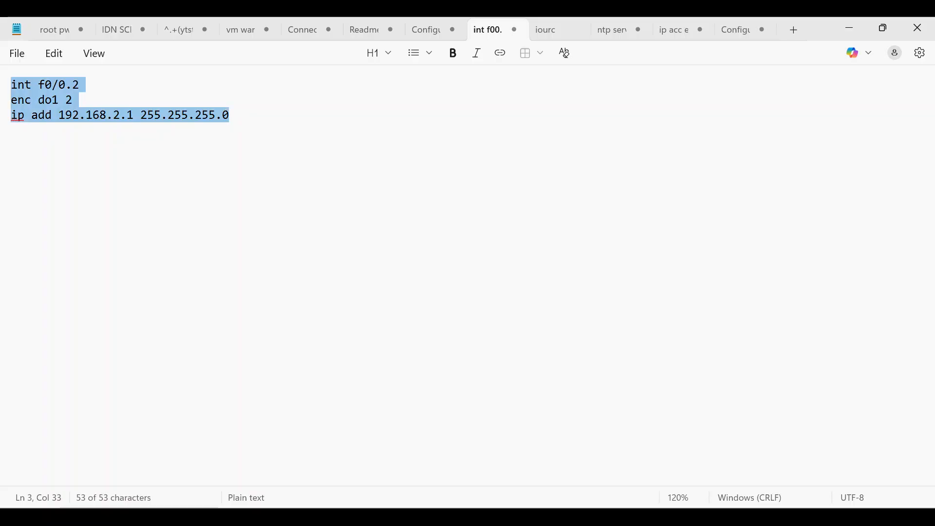
key(ctrl+c)
key(Right)
key(Return)
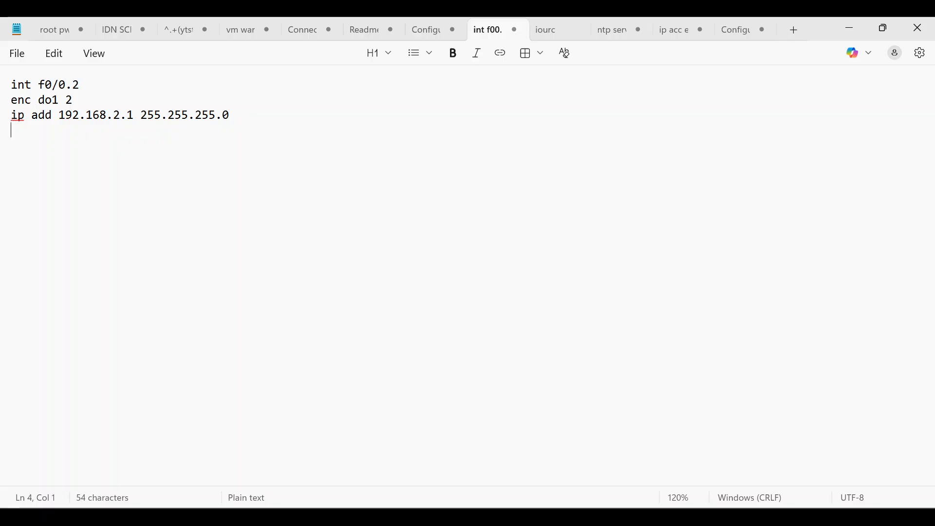
key(ctrl+v)
key(Return)
key(ctrl+v)
key(Return)
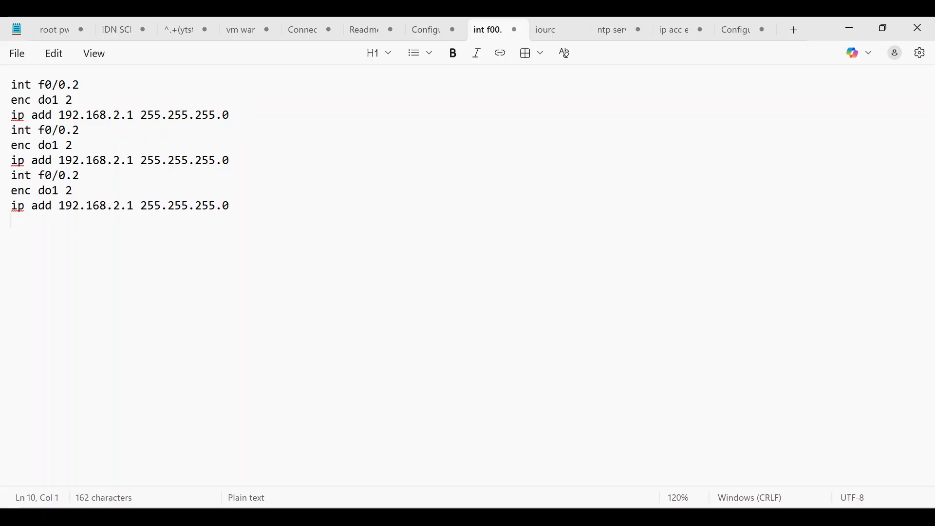
key(ctrl+v)
Renumber the second block to f0/0.3, VLAN 3 and 192.168.3.1.
click(80, 130)
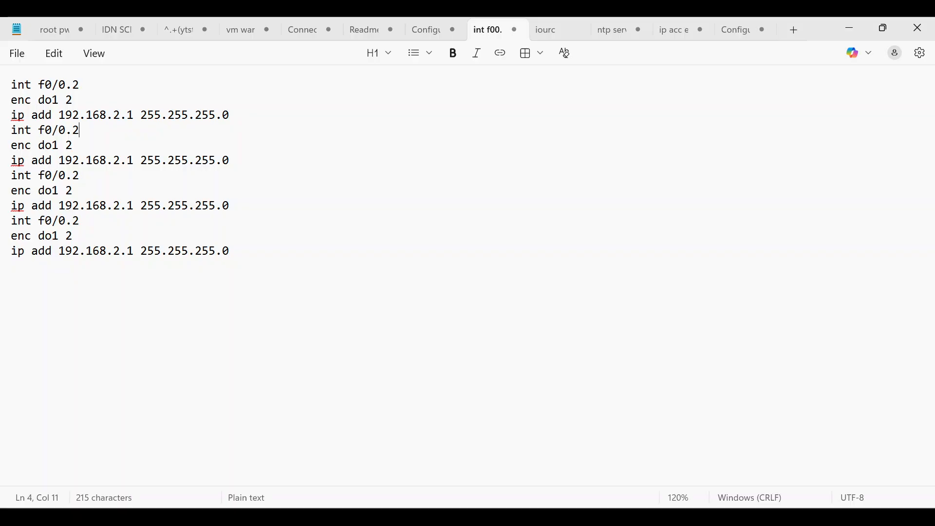
key(BackSpace)
text(3)
key(BackSpace)
text(3)
click(120, 160)
key(BackSpace)
text(3)
Change the third and fourth blocks to subinterfaces .4 and .5, VLANs 4 and 5, addresses 192.168.4.1 and 192.168.5.1.
key(BackSpace)
text(4)
key(BackSpace)
text(4)
click(121, 205)
click(79, 220)
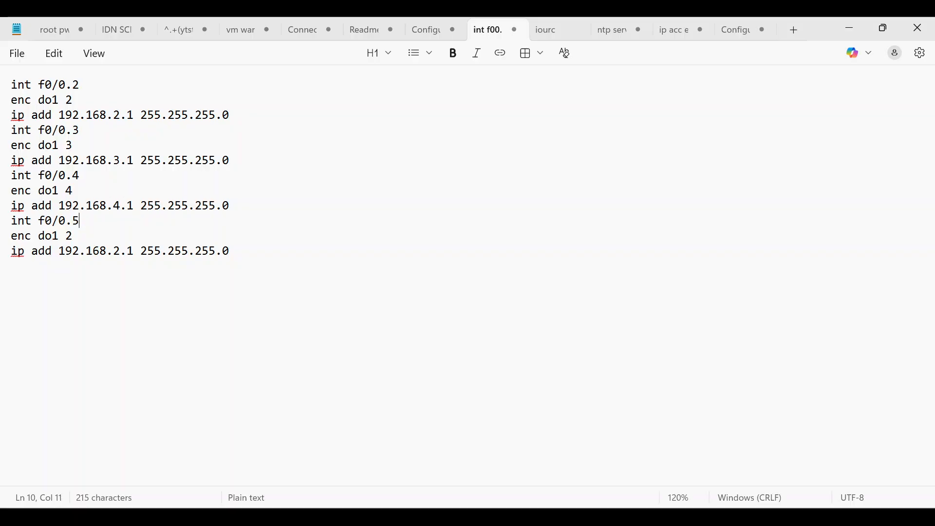
click(72, 236)
key(BackSpace)
text(5)
click(121, 251)
key(BackSpace)
text(5)
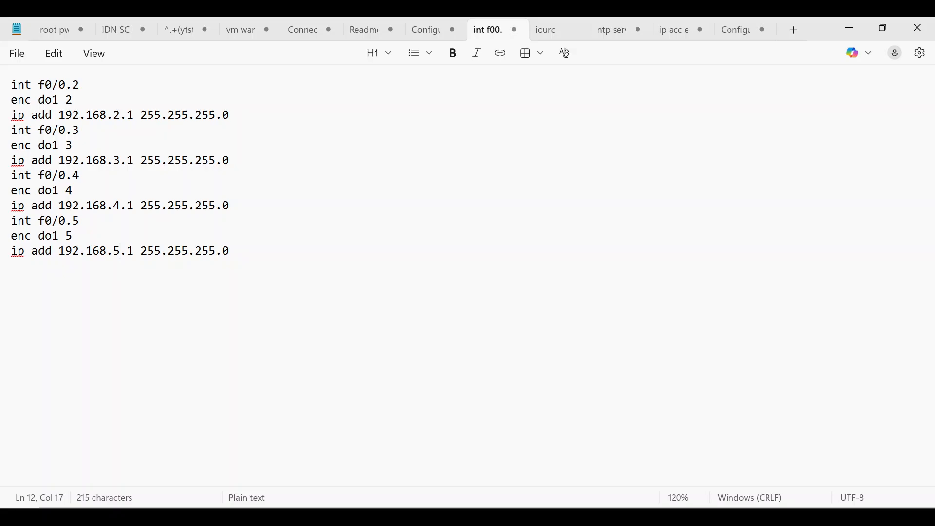
Cut all the drafted subinterface commands and minimize Notepad.
drag(222, 251, 17, 85)
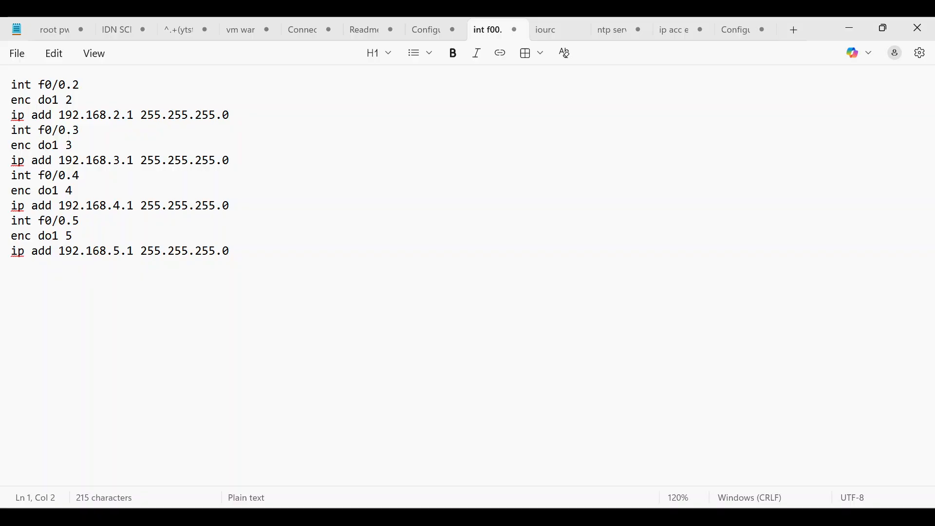
key(ctrl+a)
key(ctrl+x)
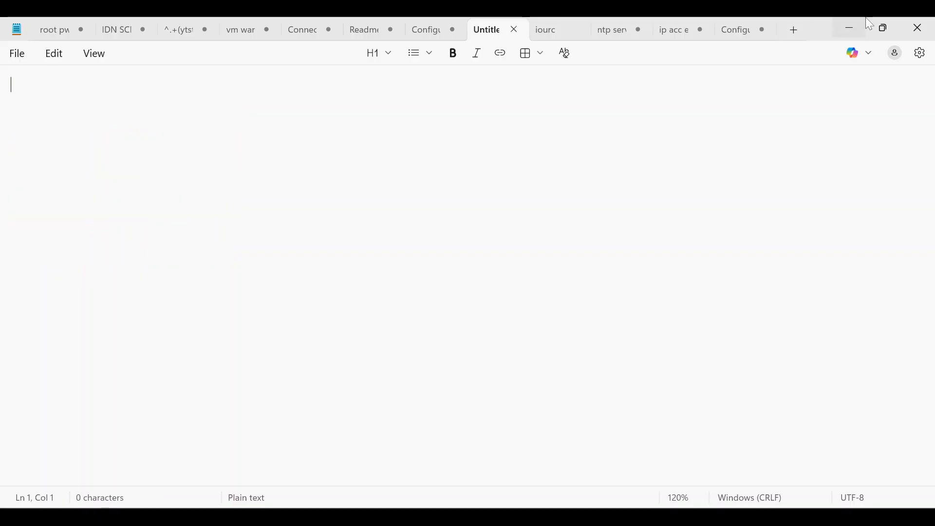
click(851, 28)
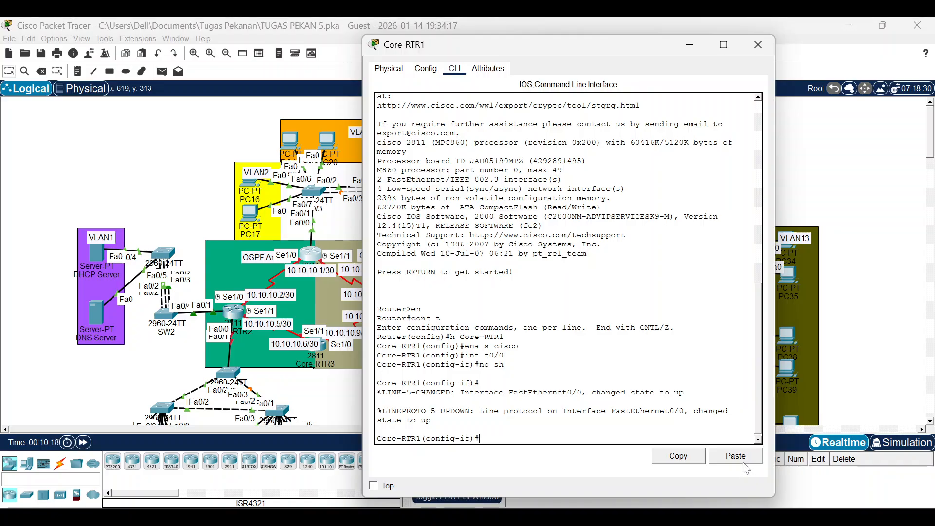
Paste the drafted commands into Core-RTR1's CLI and review the resulting errors.
click(735, 455)
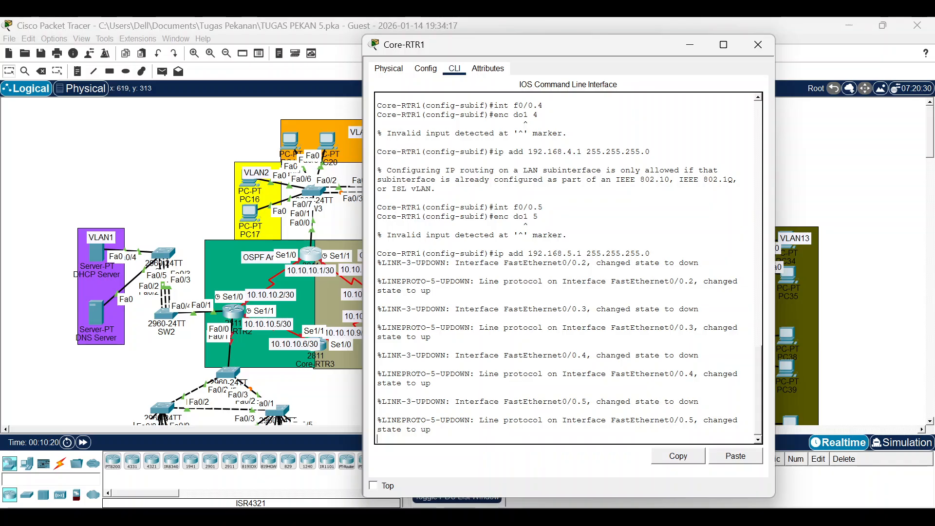
scroll(565, 268, up, 2)
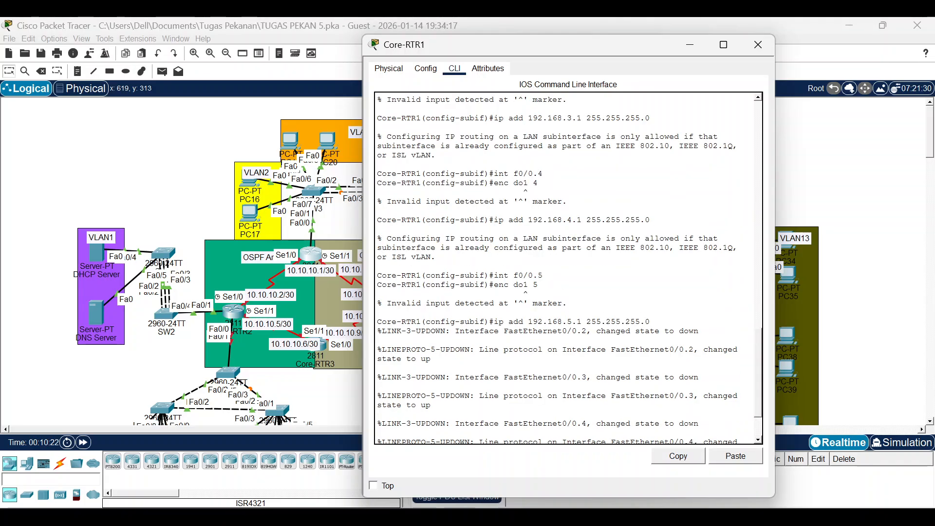
scroll(565, 268, down, 2)
Paste the commands back into Notepad and correct each 'enc dol' to 'enc dot'.
key(alt+Tab)
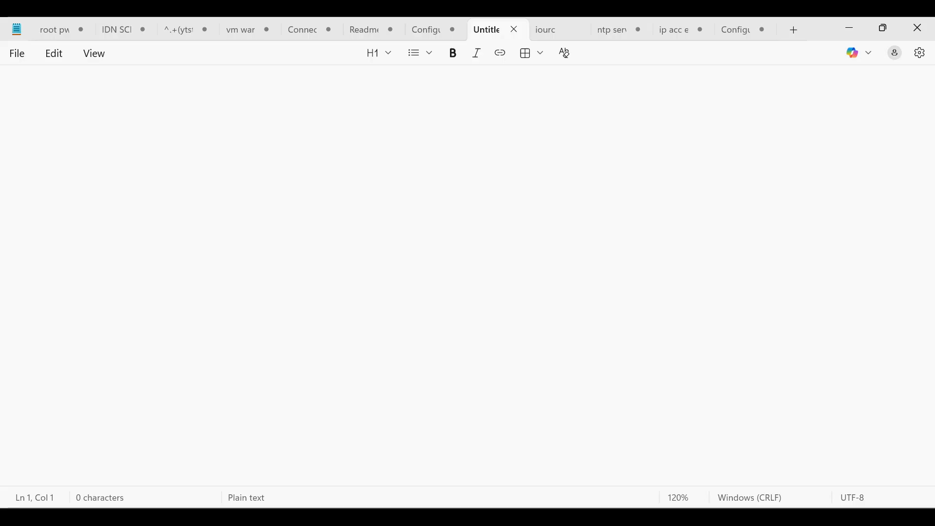
key(ctrl+v)
click(59, 100)
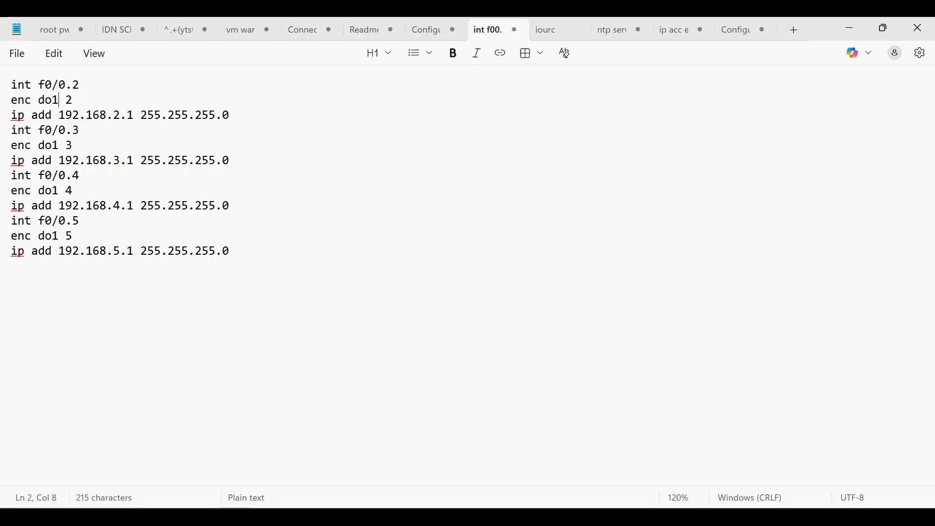
key(BackSpace)
text(t)
key(Down)
key(Down)
key(Left)
text(=t)
key(BackSpace)
key(BackSpace)
key(BackSpace)
text(t)
key(Down)
key(Down)
key(Down)
Cut the corrected commands and paste them into Core-RTR1's CLI, running the last line.
key(ctrl+a)
key(ctrl+x)
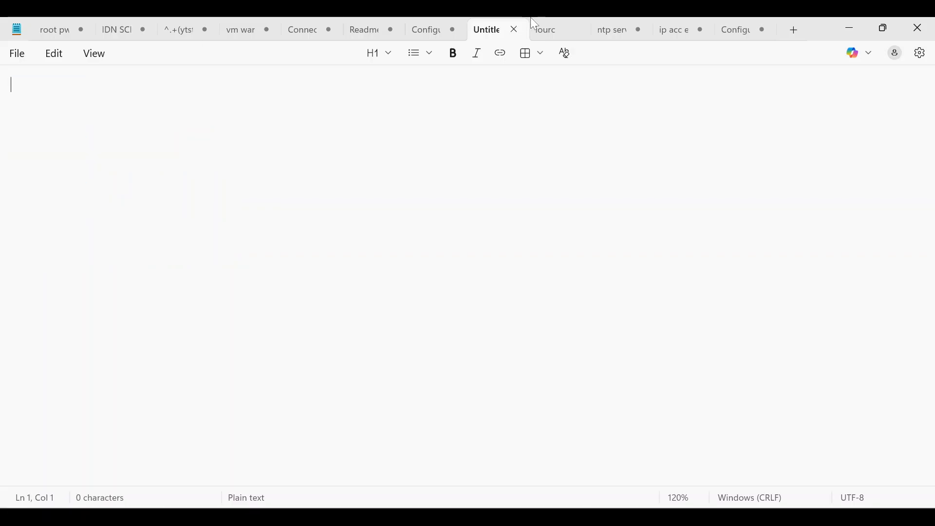
drag(789, 18, 808, 72)
click(820, 58)
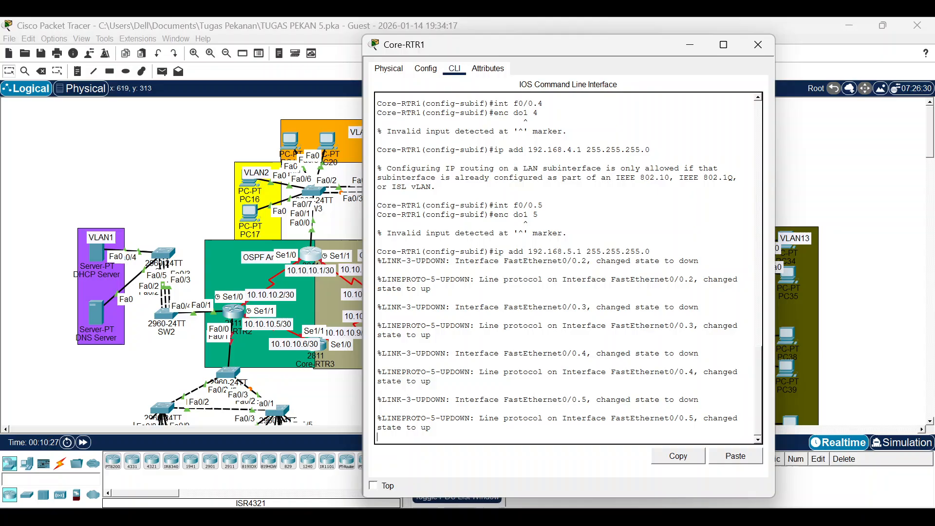
click(714, 452)
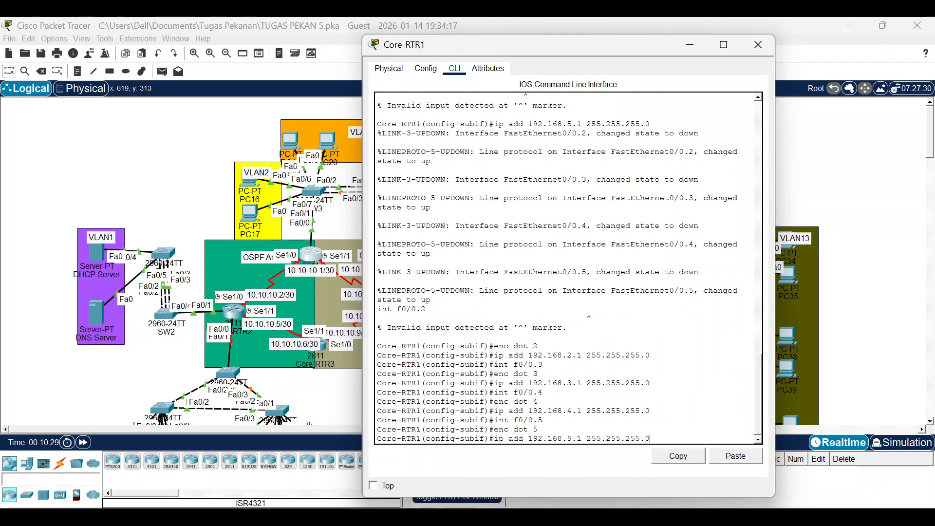
key(Return)
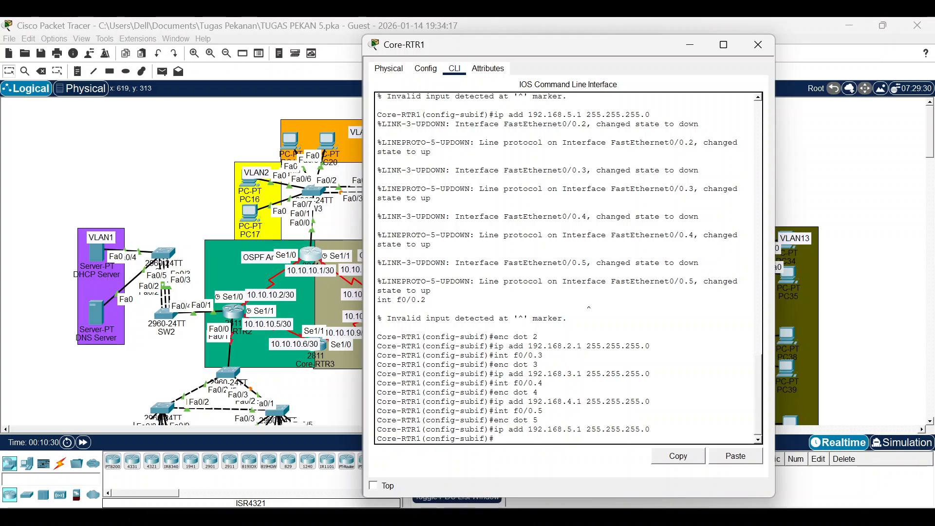
Review the VLAN address table in the PT Activity instructions, then move to Notepad's empty Untitled tab.
mouse_move(606, 507)
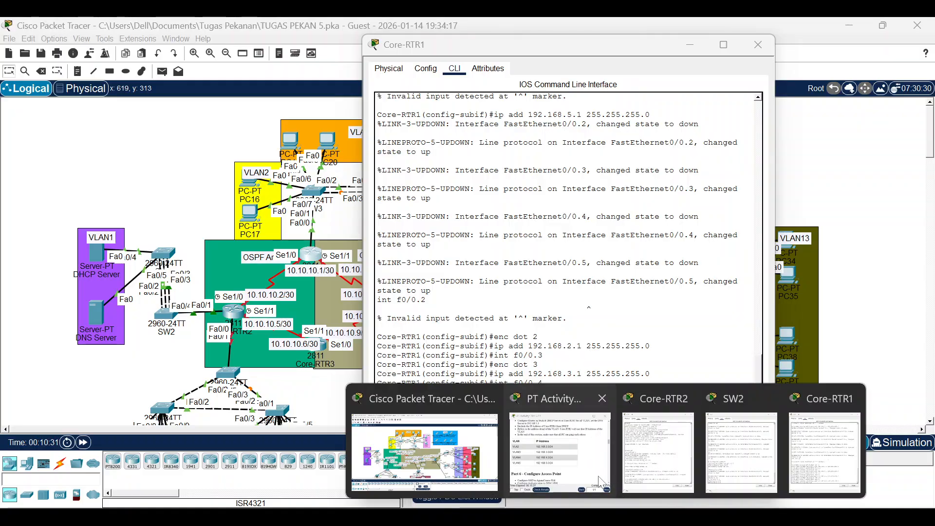
click(560, 448)
scroll(378, 284, up, 2)
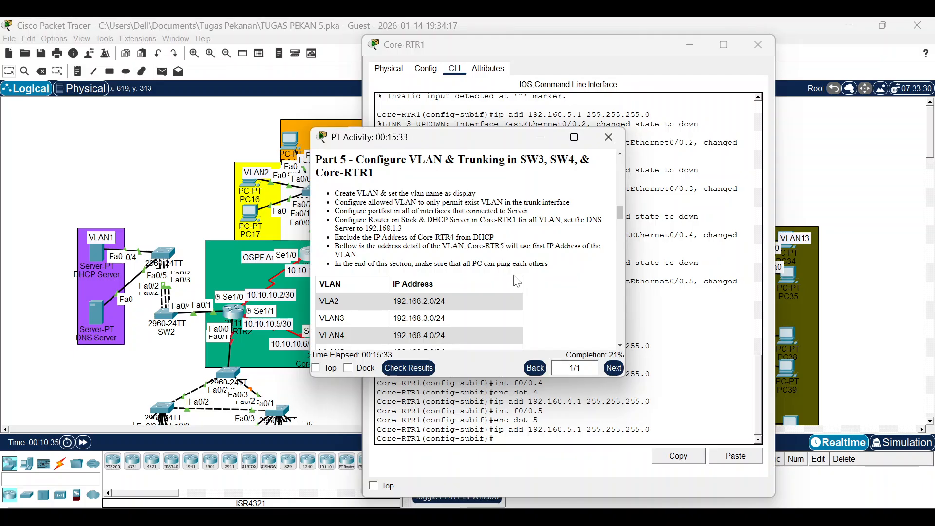
scroll(518, 282, down, 3)
key(alt+Tab)
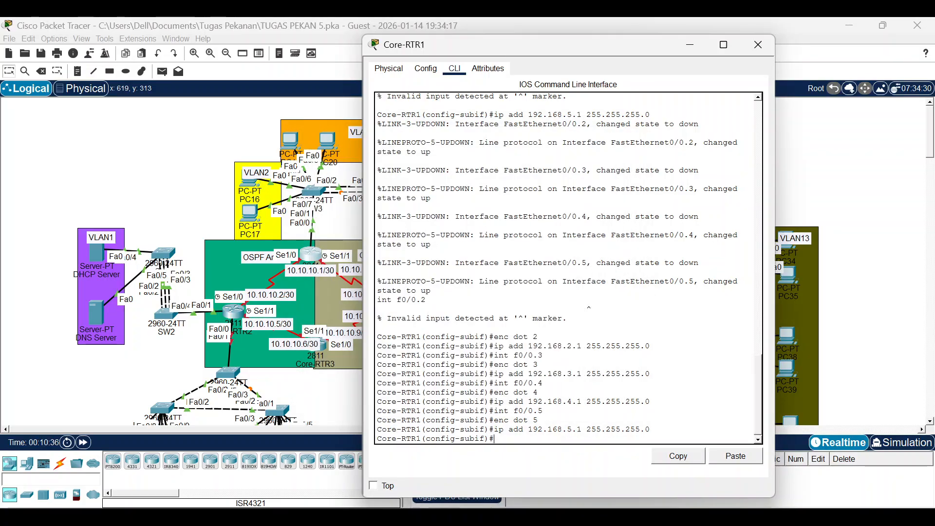
key(alt+Tab)
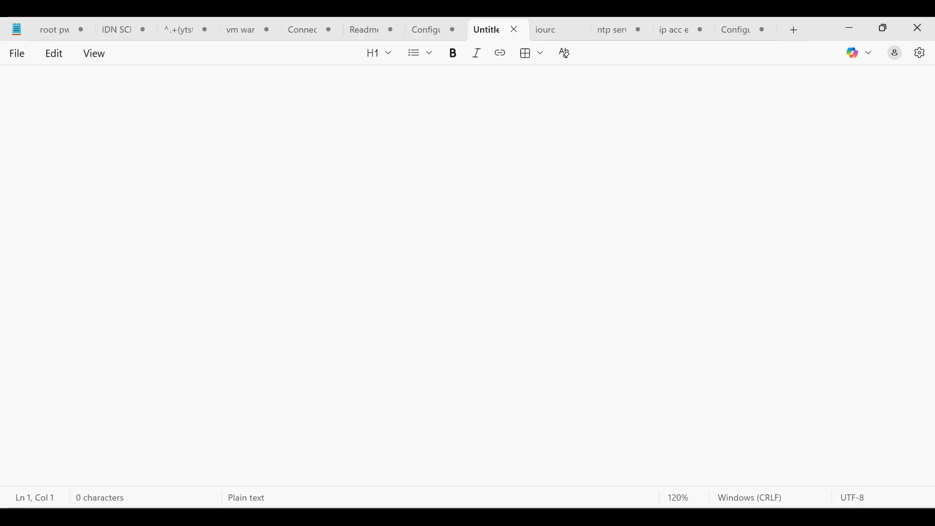
Type the VLAN2 DHCP pool: network 192.168.2.0/24, default router 192.168.2.1, DNS 192.168.1.3.
text(ip dh)
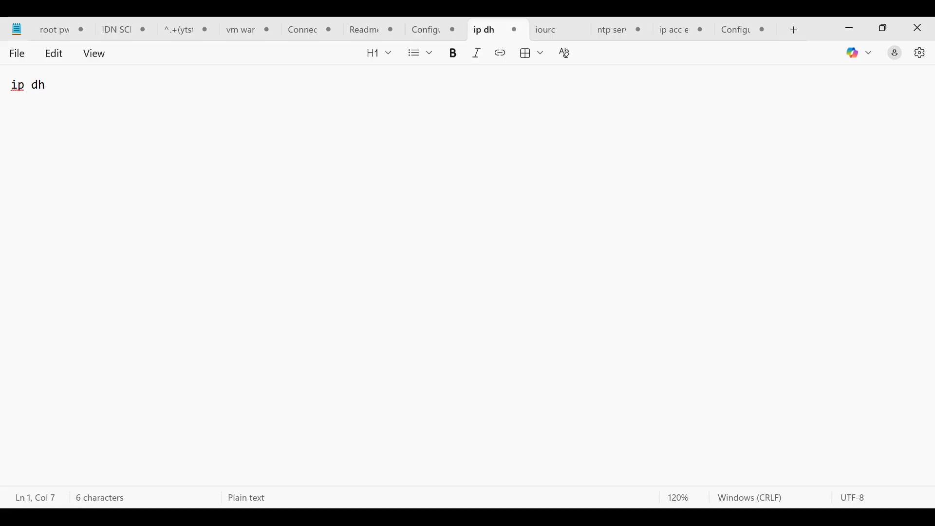
text( po)
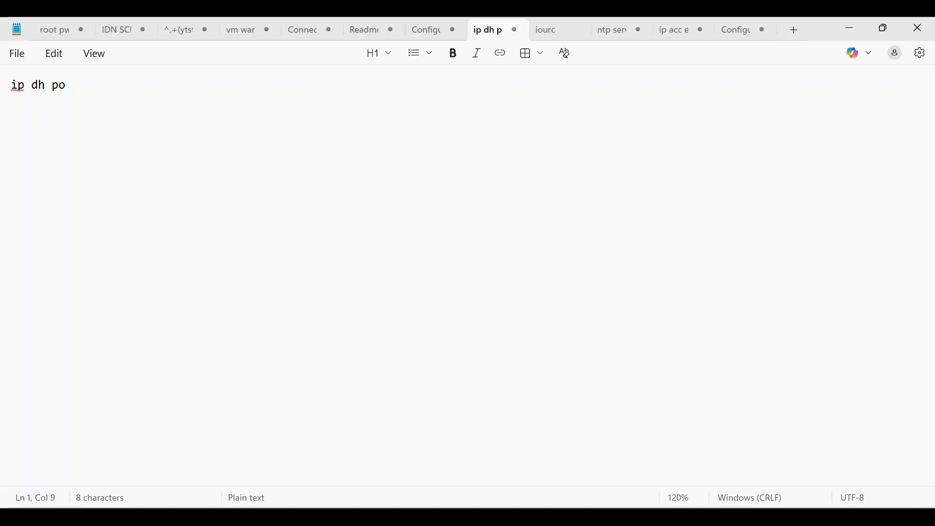
text( VLAN2)
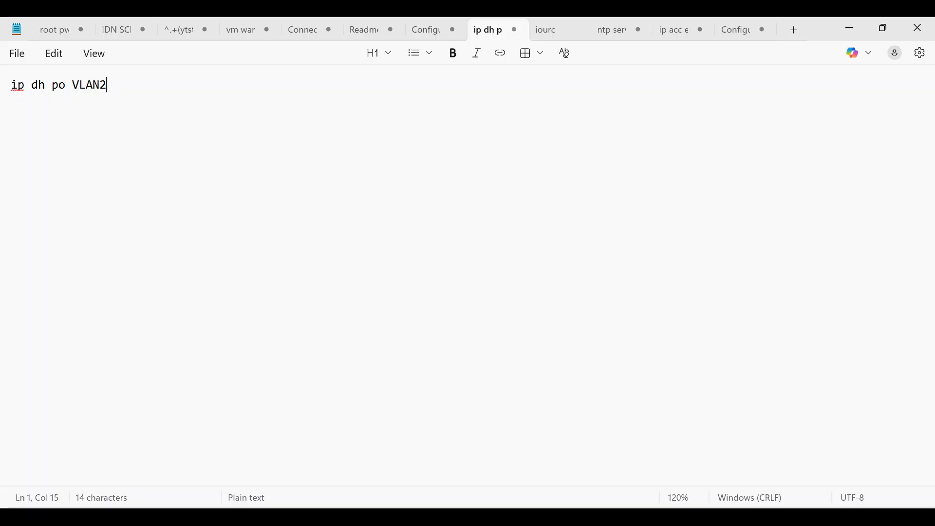
key(Return)
text(net 1)
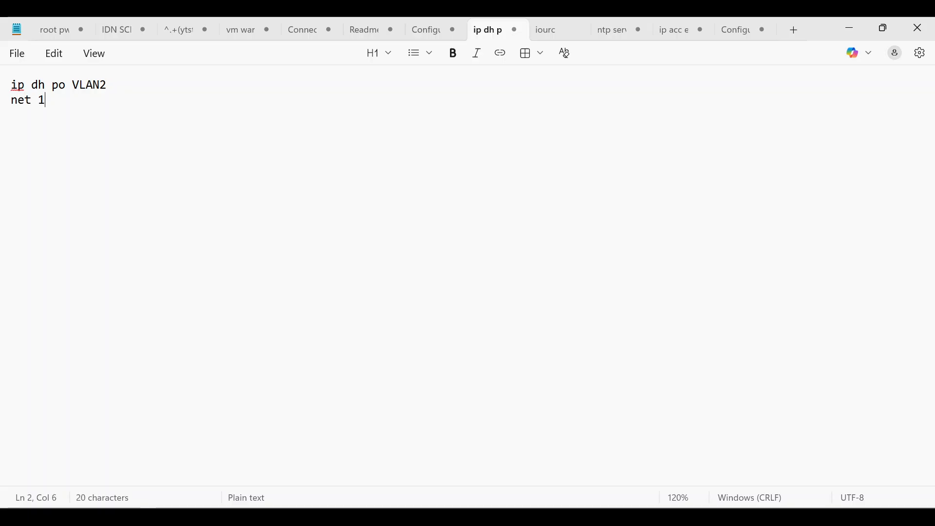
key(BackSpace)
text(92)
key(BackSpace)
key(BackSpace)
text(192.168.2.0 )
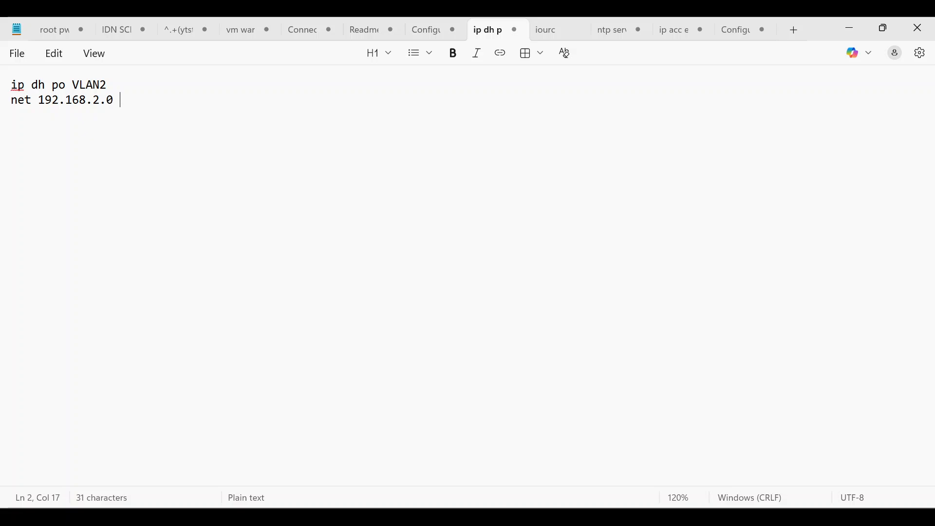
text(255.255.255.0)
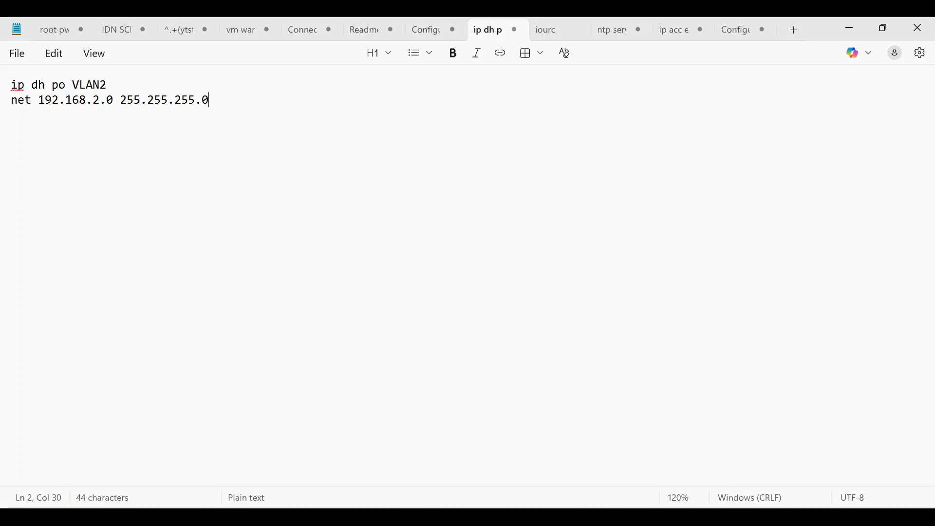
key(Return)
text(defa)
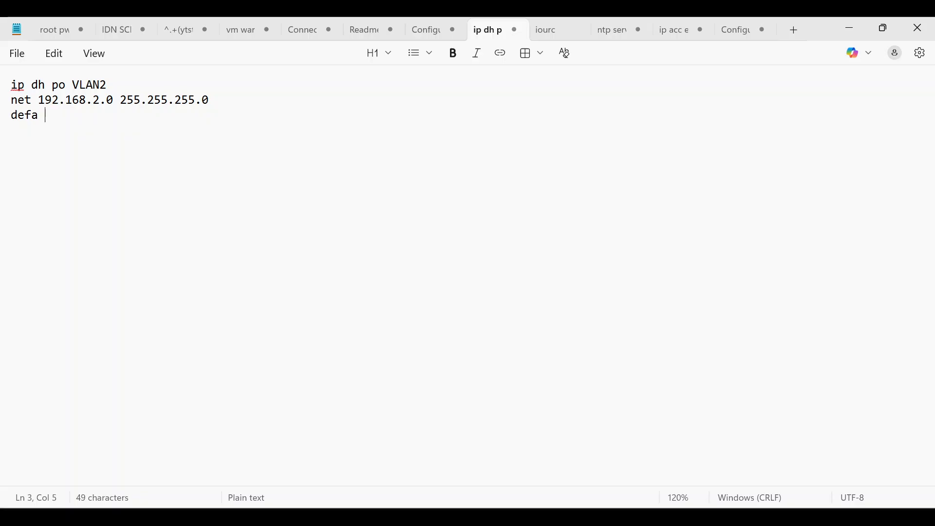
text( 192.168.0.1)
key(BackSpace)
key(BackSpace)
key(BackSpace)
text(2.1)
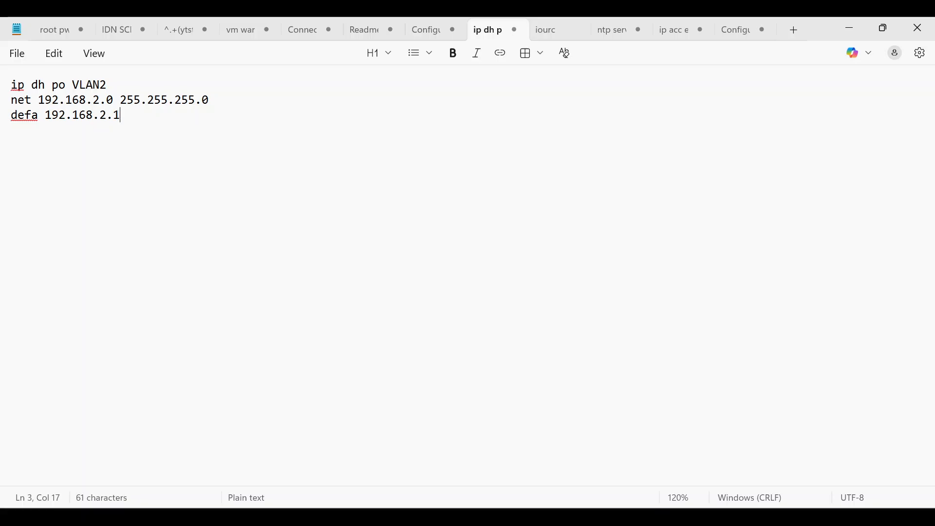
key(Return)
text(dns )
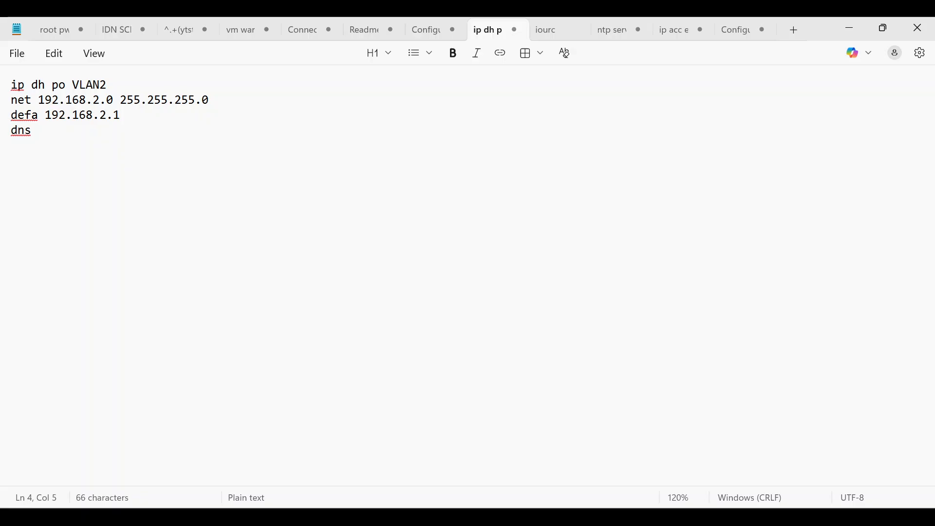
text(192.168.1.3)
Duplicate the VLAN2 pool block into three more copies below it.
key(ctrl+a)
key(ctrl+c)
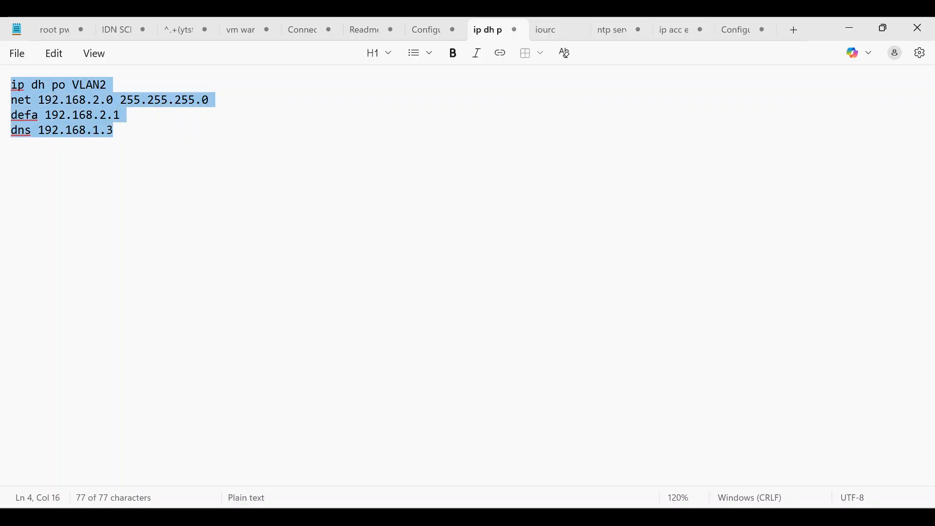
key(Right)
key(Return)
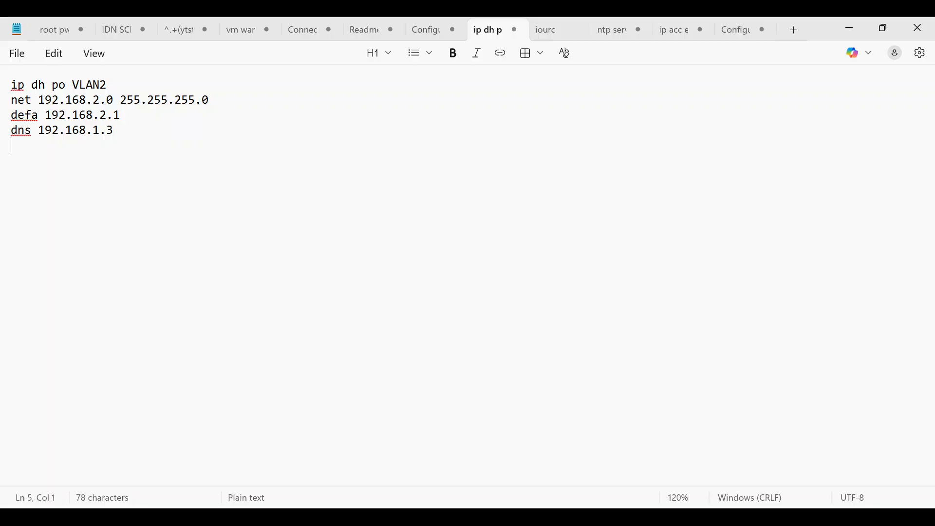
key(Return)
key(ctrl+v)
key(Return)
key(Return)
key(ctrl+v)
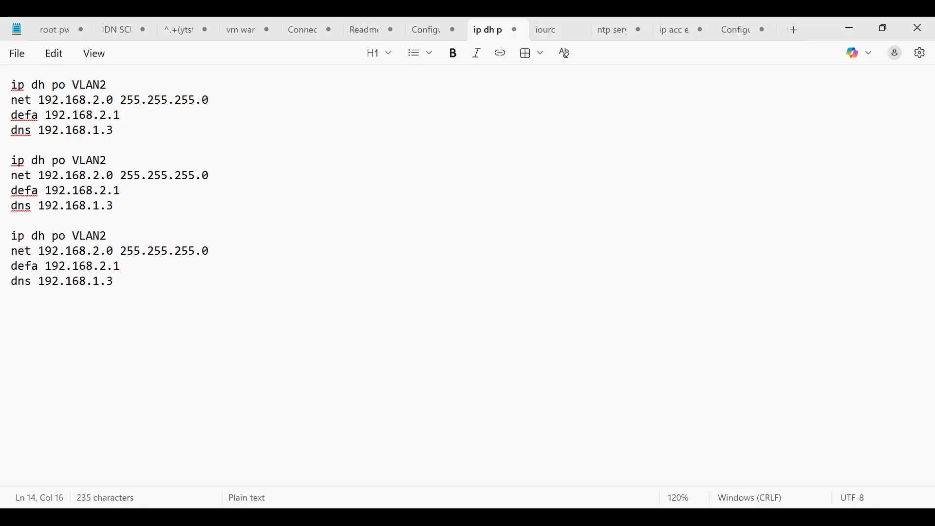
key(Return)
key(Return)
key(ctrl+v)
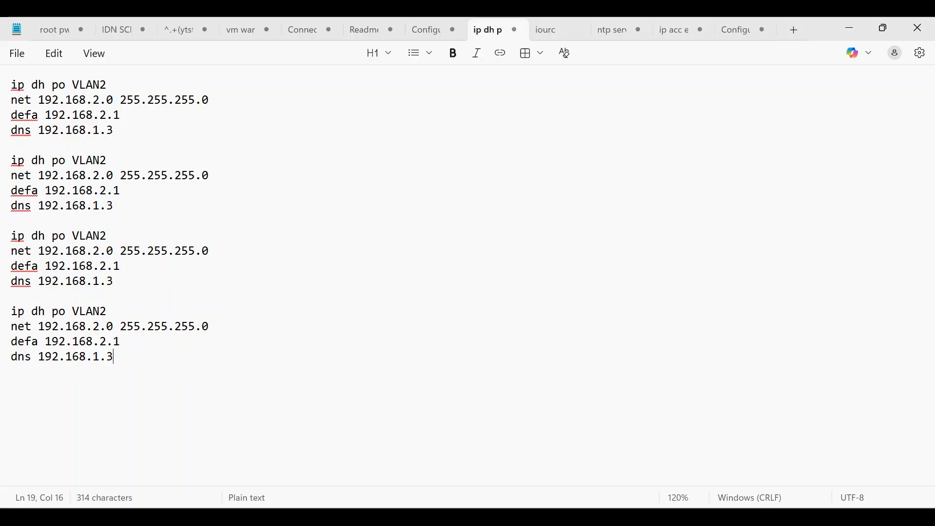
Edit the second and third pool copies for VLAN3 (192.168.3.x) and VLAN4 (192.168.4.x).
click(107, 160)
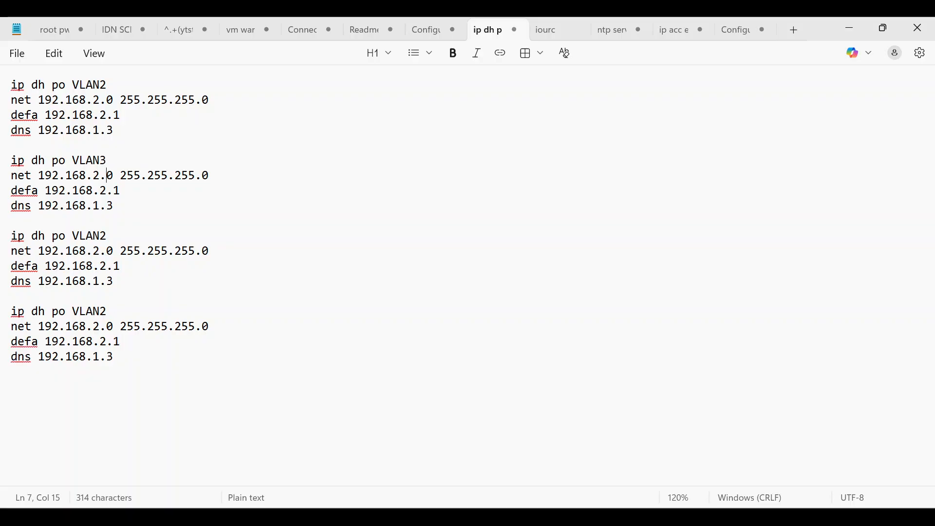
key(BackSpace)
text(3)
key(Down)
key(Right)
key(Down)
key(Down)
key(Down)
key(BackSpace)
text(4)
key(Down)
key(BackSpace)
text(4)
key(Down)
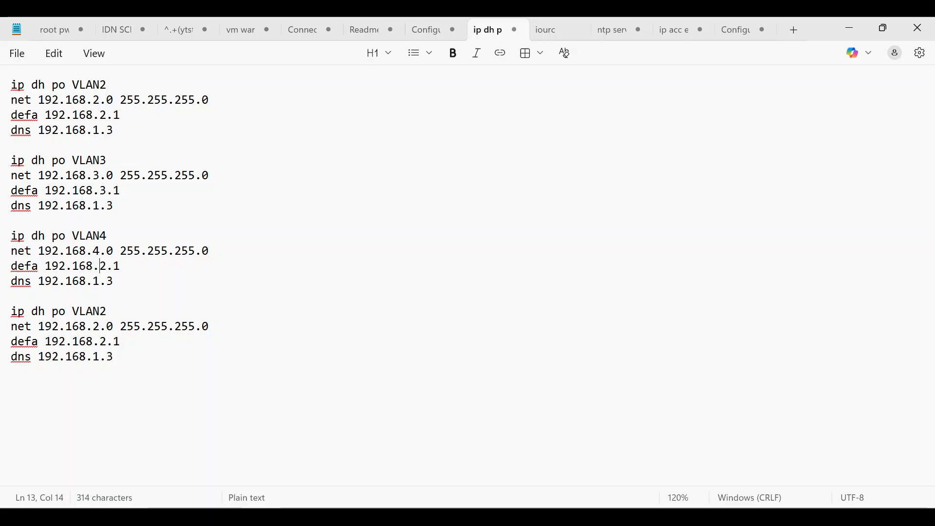
Change the fourth copy to VLAN5 with 192.168.5.x addresses, then cut all pool commands.
key(Down)
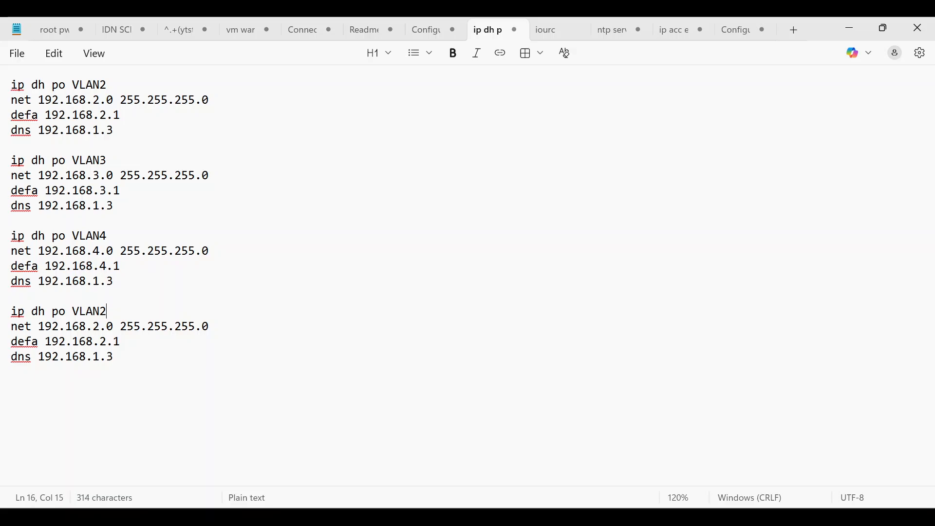
key(BackSpace)
text(5)
key(Left)
key(BackSpace)
text(5)
key(Down)
key(ctrl+a)
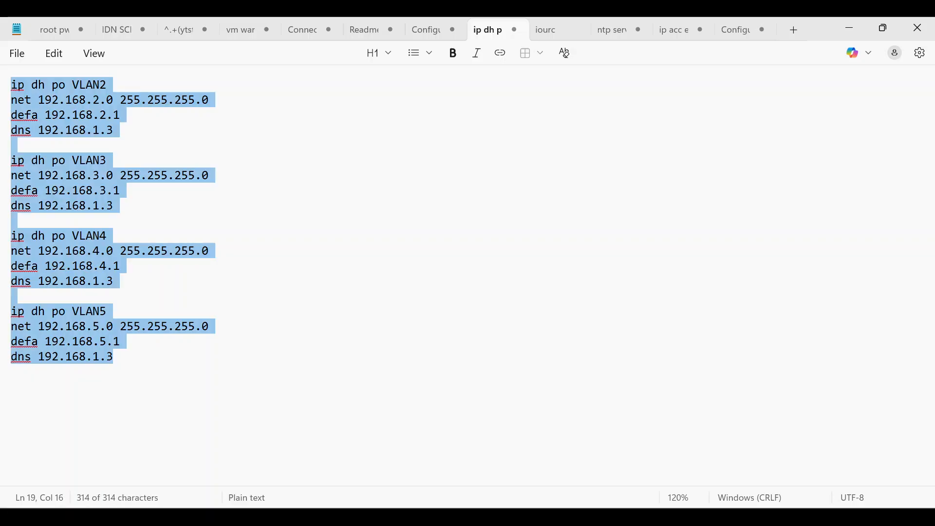
key(ctrl+x)
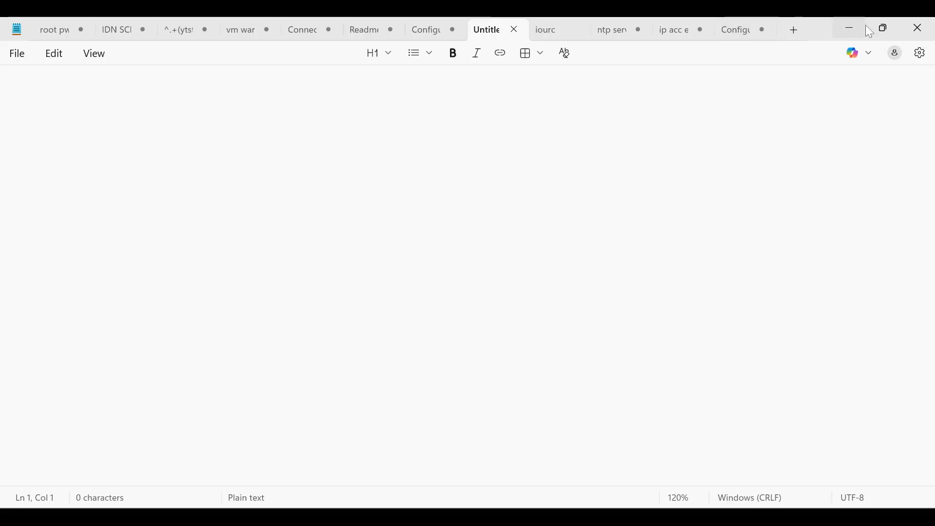
Minimize Notepad and paste the VLAN2–VLAN5 DHCP pool commands into Core-RTR1's CLI.
click(884, 28)
click(520, 58)
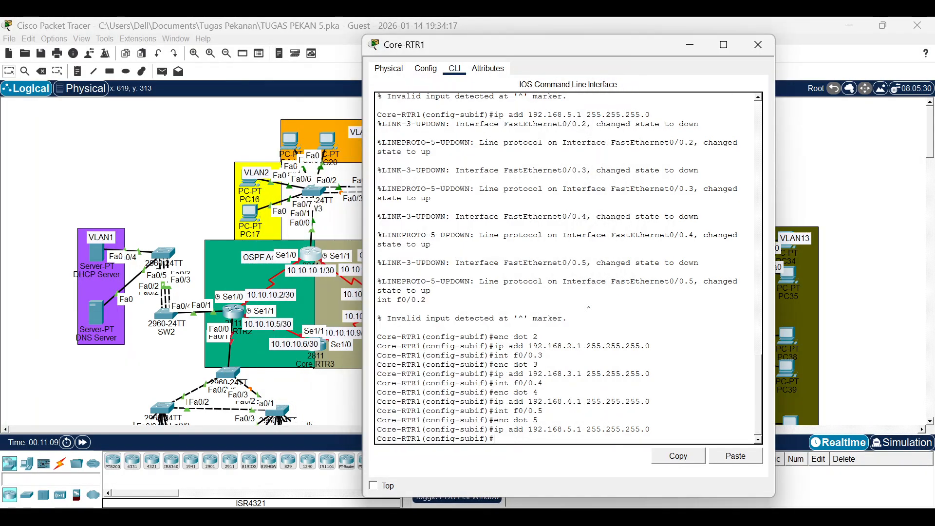
click(726, 456)
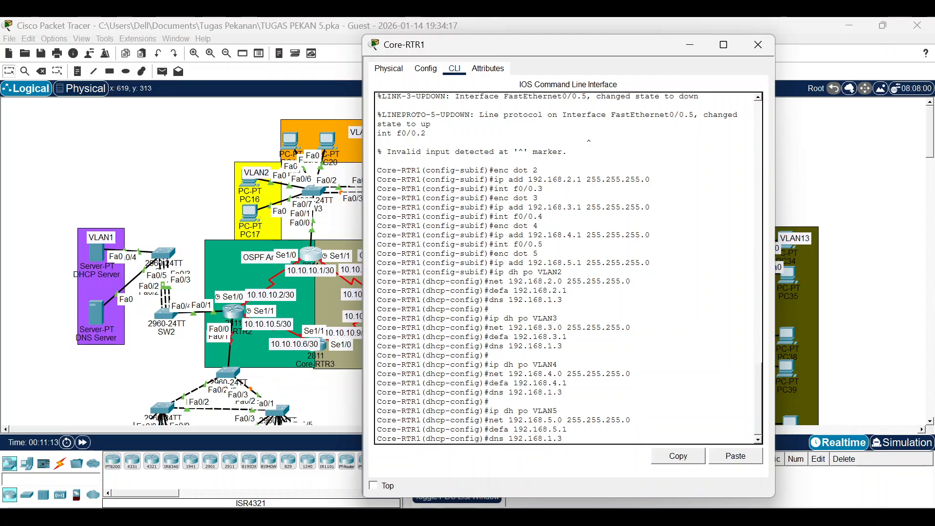
key(Return)
Start the excluded-address command ip dh ex 192.168.2.1 on Core-RTR1.
key(Return)
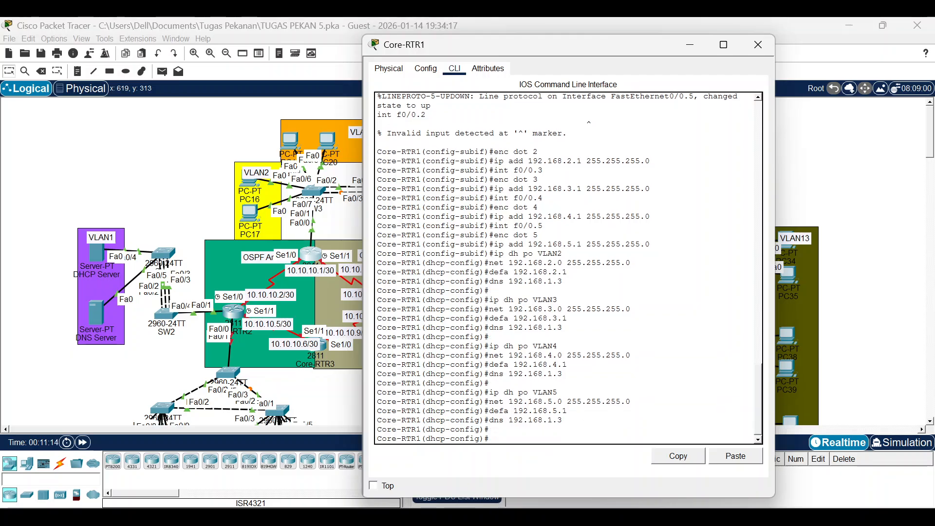
text(ip dh ex)
key(Return)
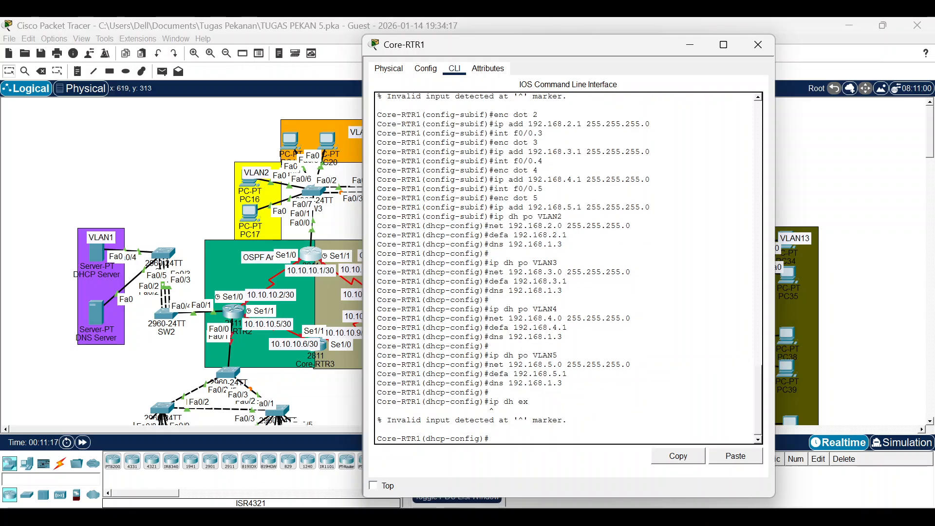
key(Up)
text(192)
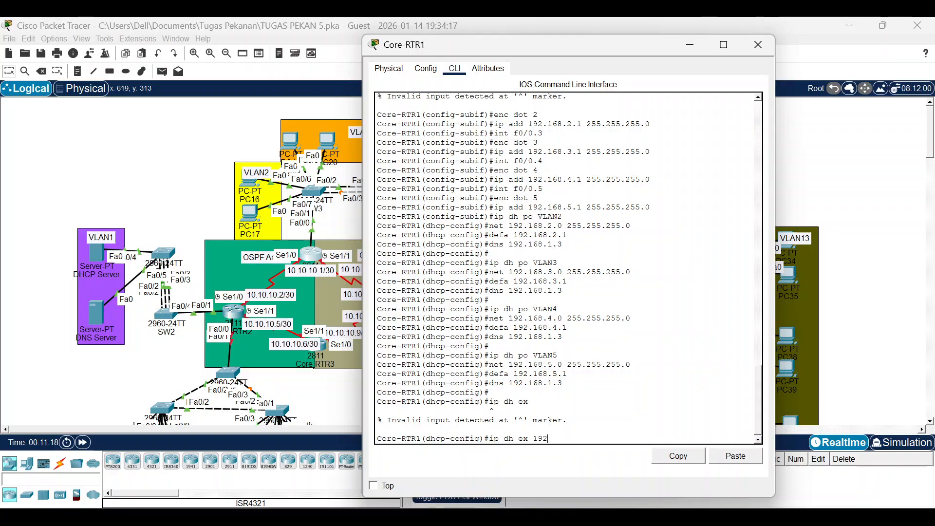
text(.168)
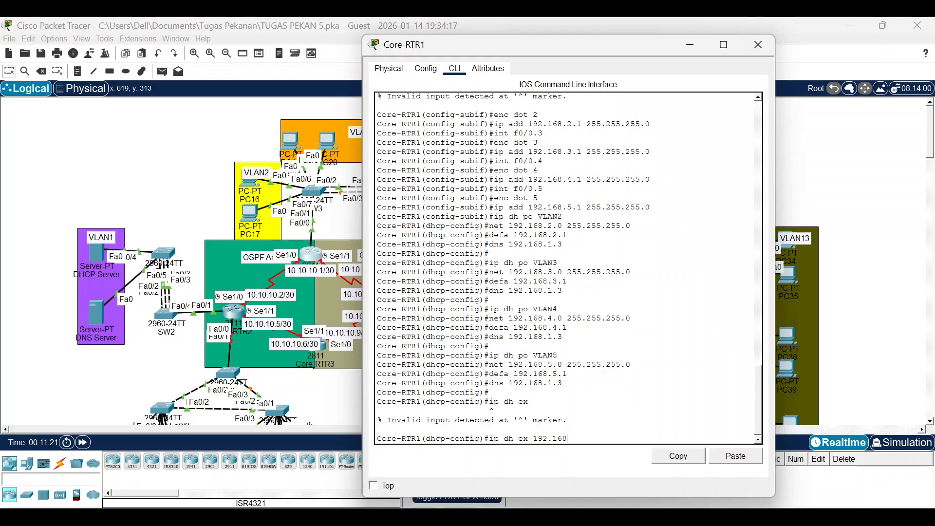
text(.1)
key(BackSpace)
text(2)
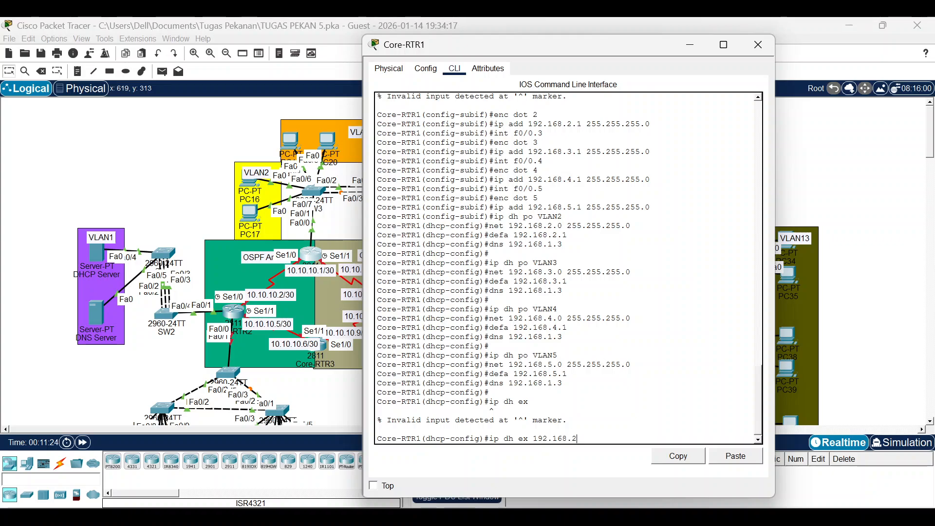
text(.1)
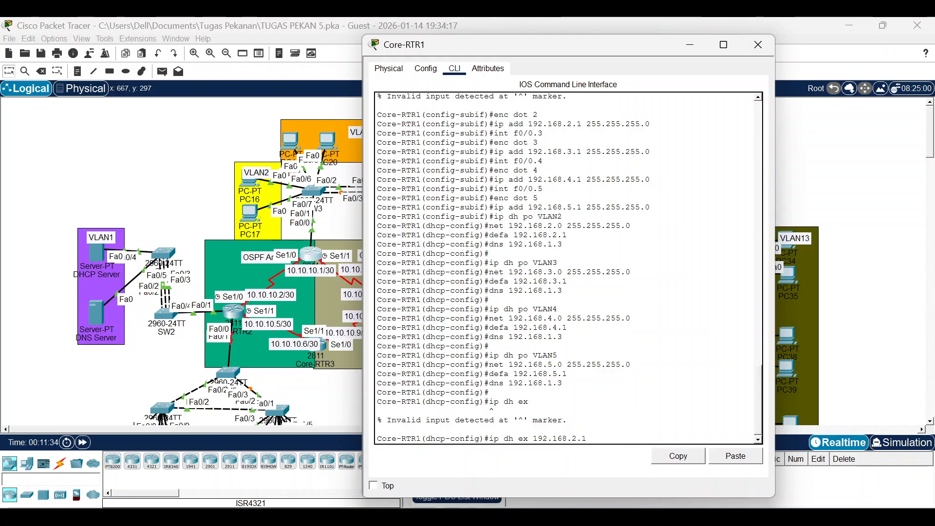
On Core-RTR1, exclude 192.168.2.1, 192.168.3.1, 192.168.4.1 and 192.168.5.1 from DHCP.
key(Return)
key(Up)
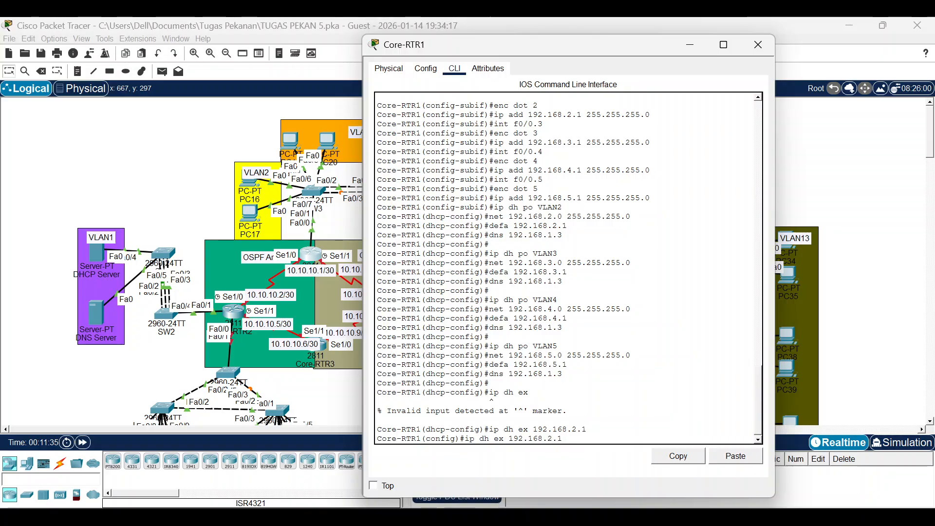
key(BackSpace)
key(BackSpace)
key(BackSpace)
text(3.1)
key(Return)
key(Up)
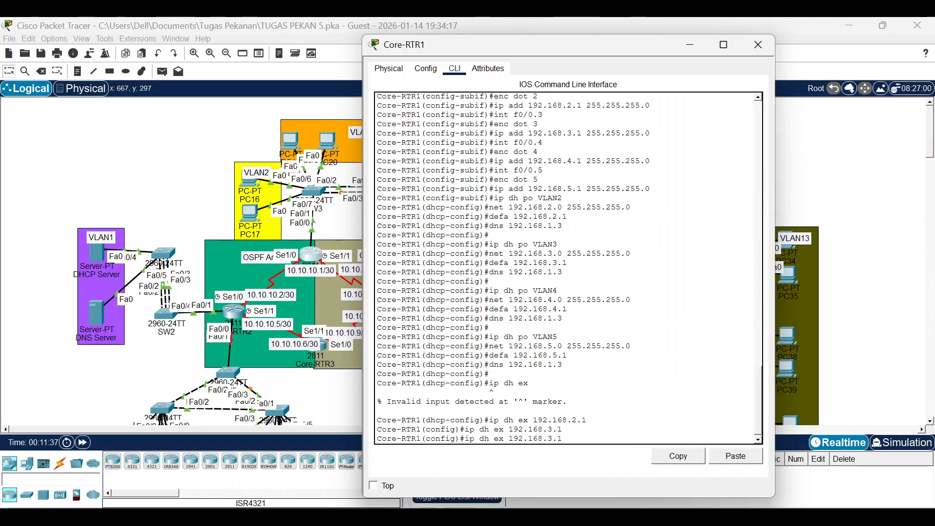
key(BackSpace)
key(BackSpace)
key(BackSpace)
text(4.1)
key(Return)
key(Up)
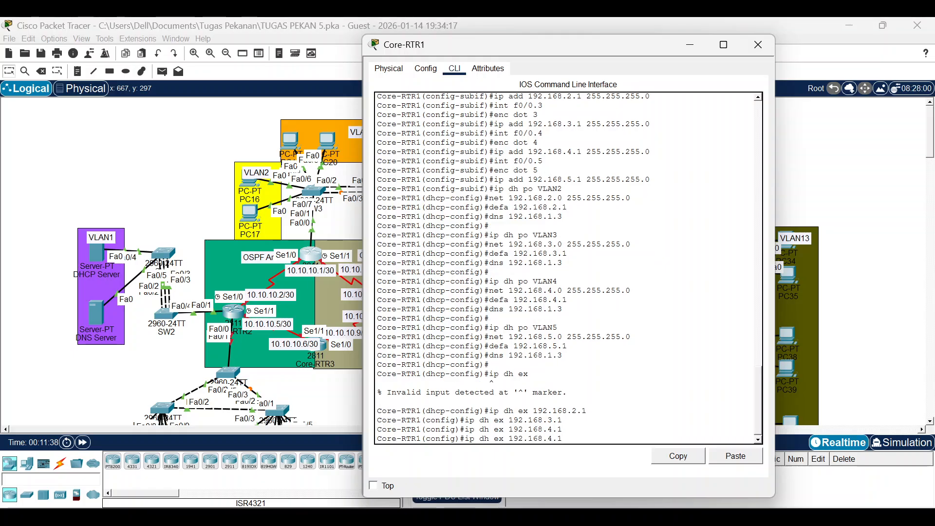
key(Return)
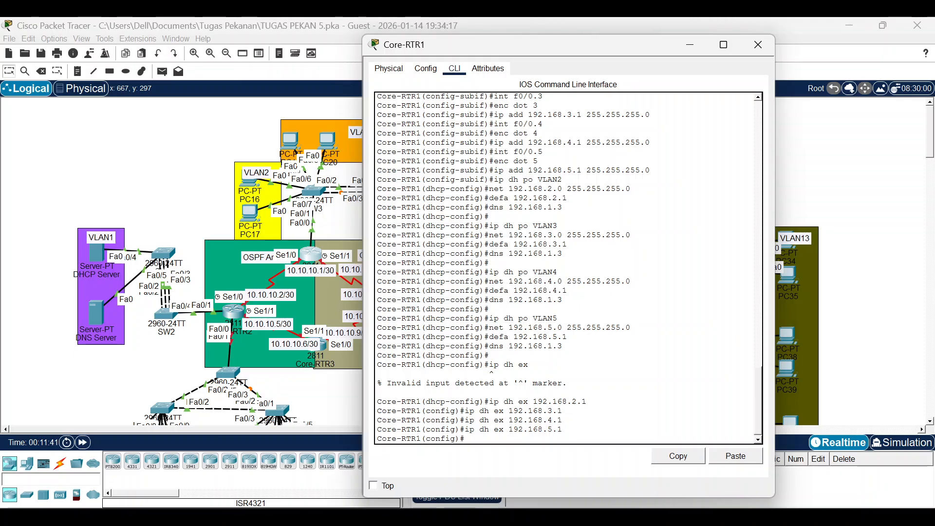
click(309, 194)
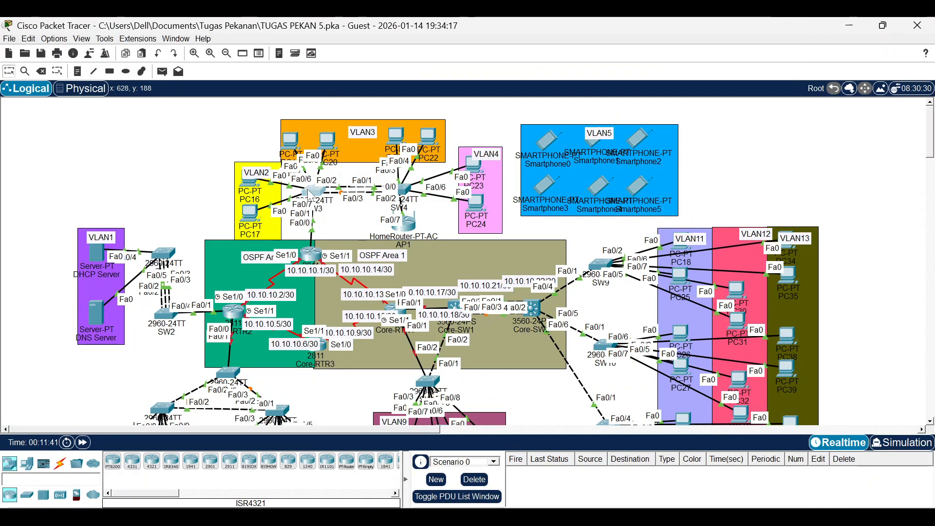
In SW3's CLI, create VLAN 2 named VLAN2 and VLAN 3 named VLAN3.
click(310, 194)
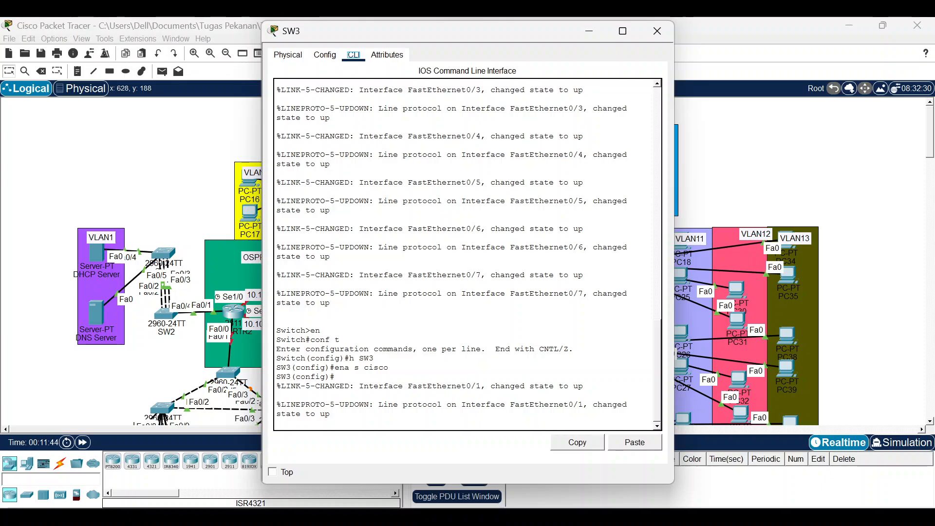
key(Return)
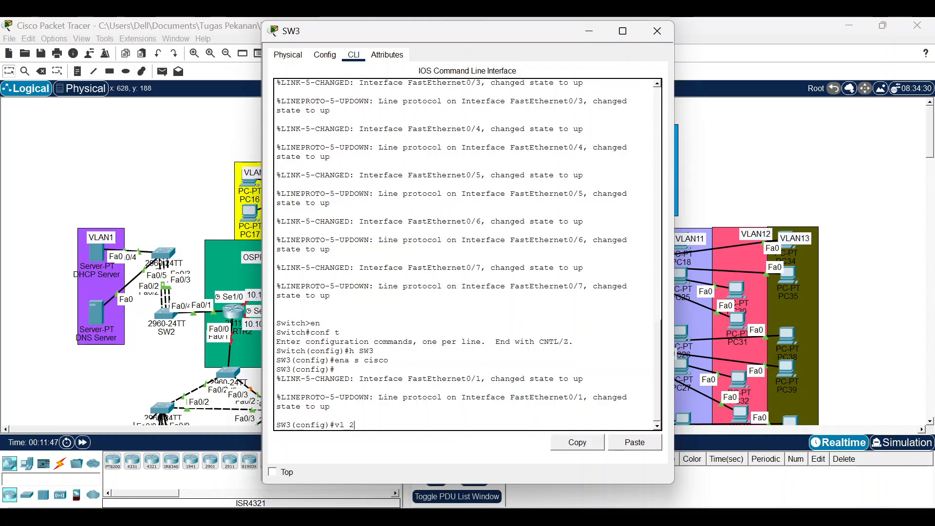
text(vl 2)
key(Return)
text(na VLAN2)
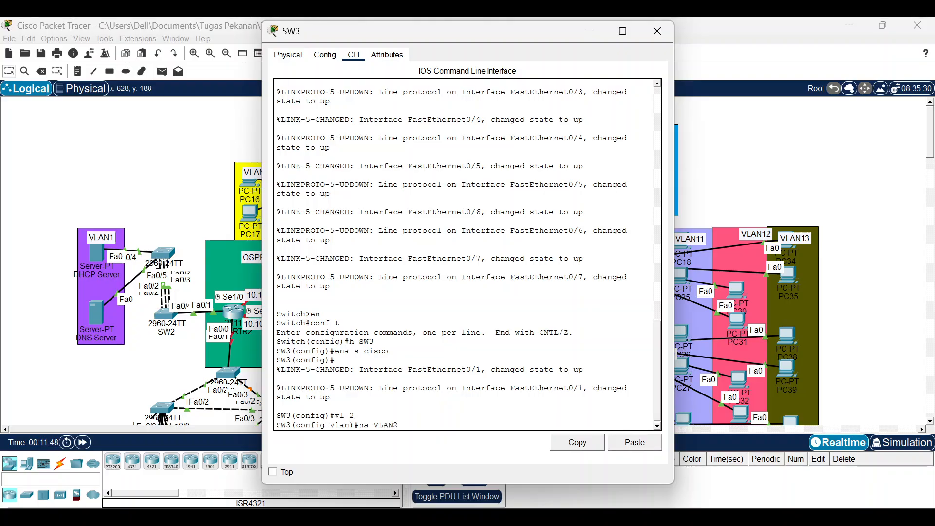
key(Return)
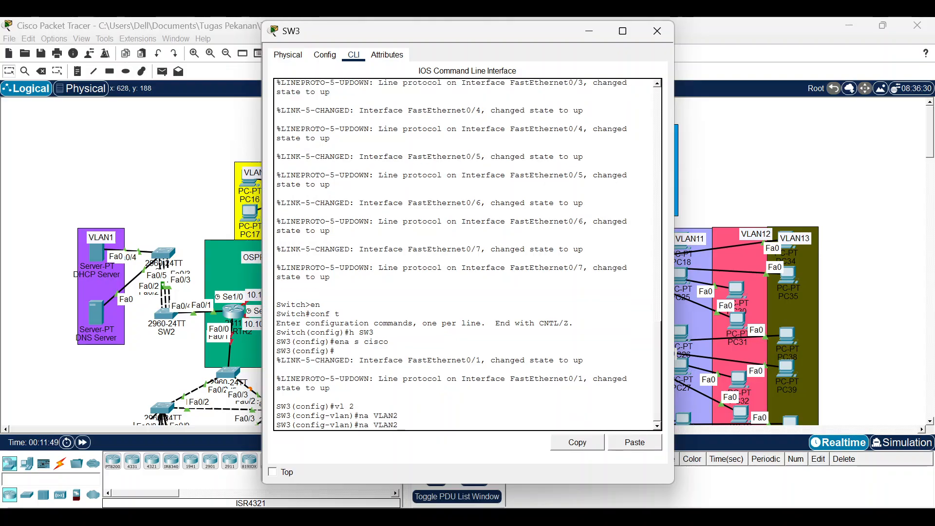
key(Up)
key(BackSpace)
text(3)
key(Return)
key(Up)
key(Up)
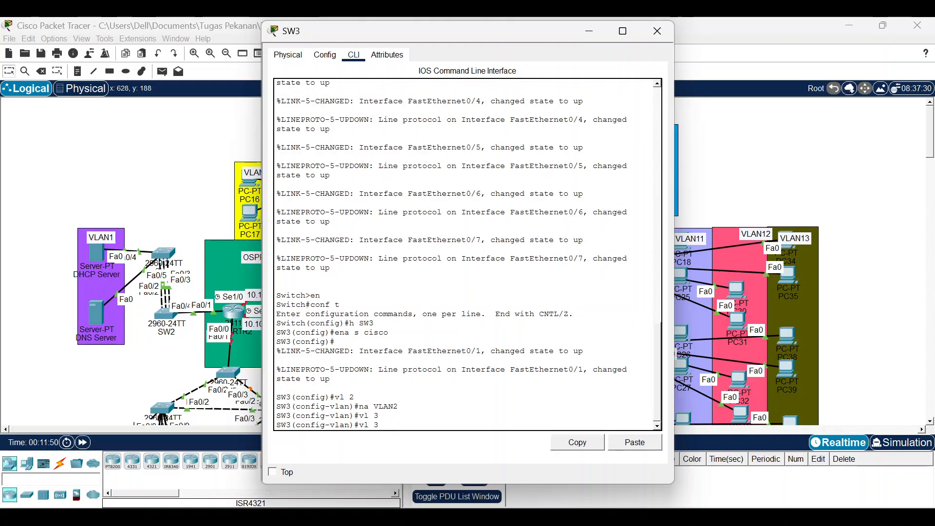
key(BackSpace)
text(3)
key(Return)
Create VLAN 4 named VLAN4 and VLAN 5 named VLAN5 on SW3.
key(Up)
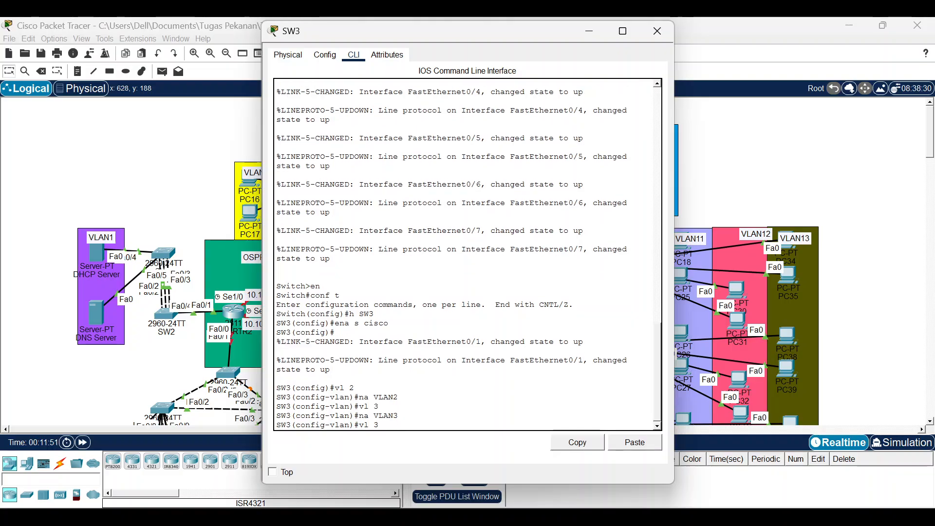
key(Return)
key(Up)
key(Up)
key(BackSpace)
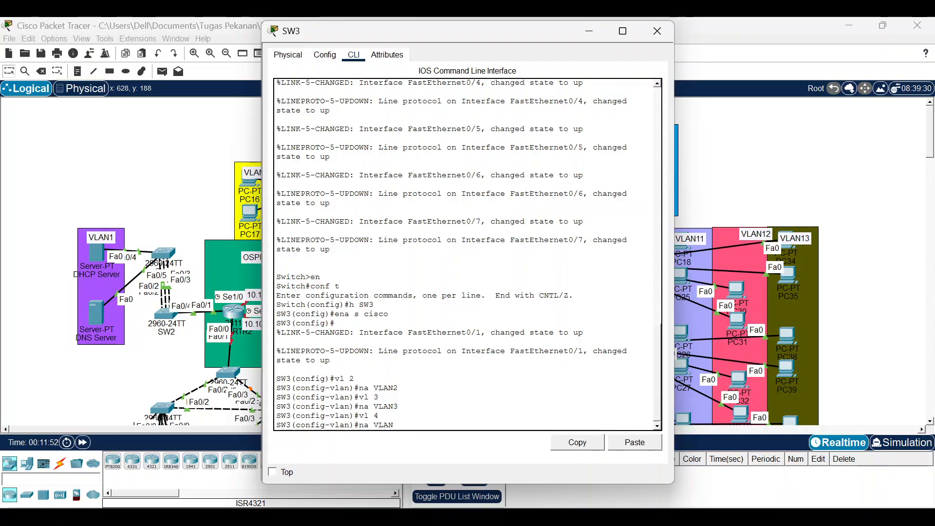
text(4)
key(Return)
key(Up)
key(Up)
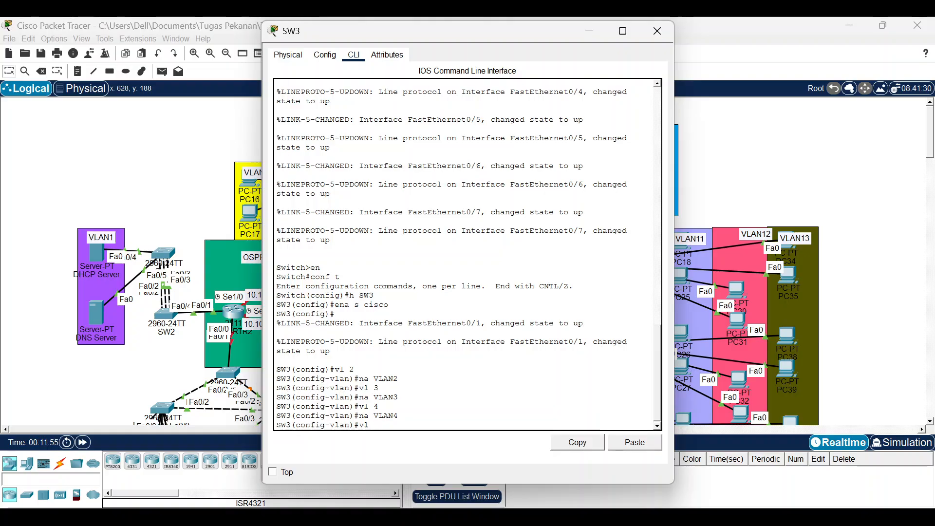
text(5)
key(Return)
text(na VLAN5)
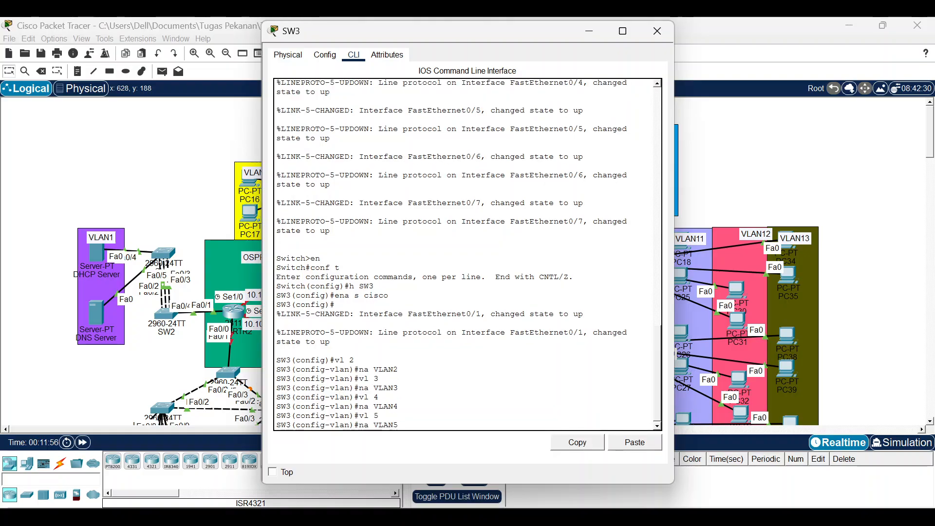
key(Return)
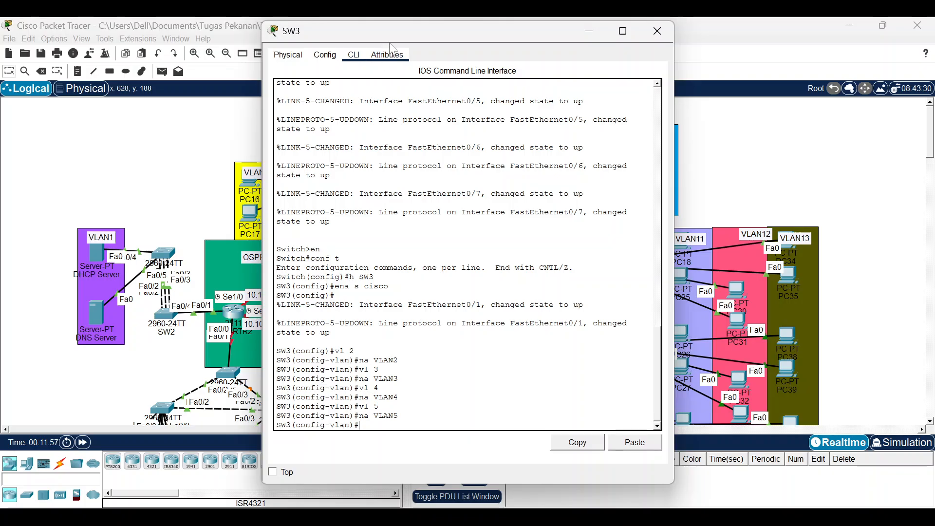
drag(394, 29, 534, 36)
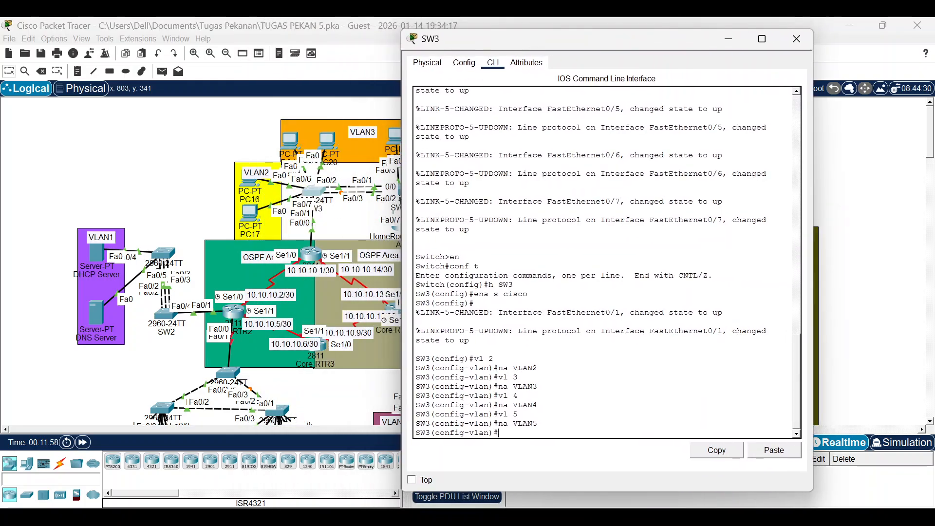
Make SW3's Fa0/1 a trunk allowing VLANs 2, 3, 4 and 5.
text(int f0)
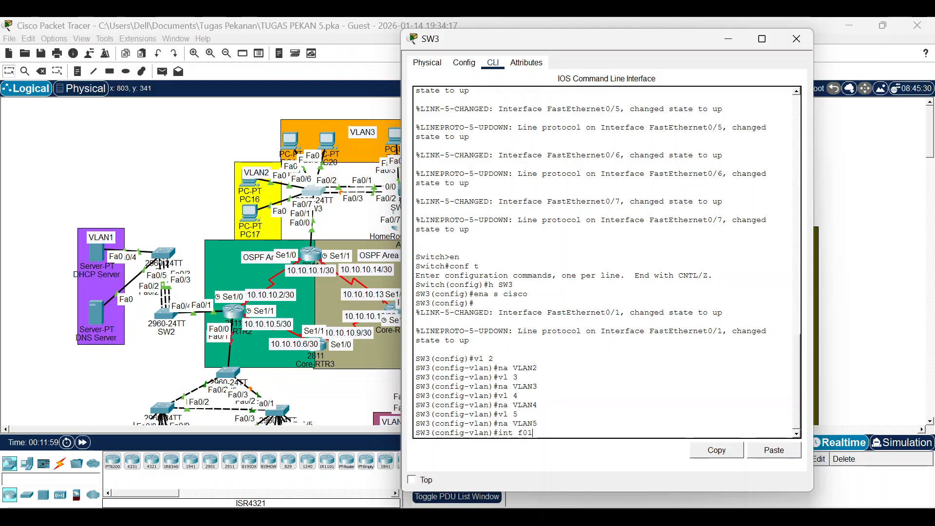
text(/1)
key(Return)
text(sw )
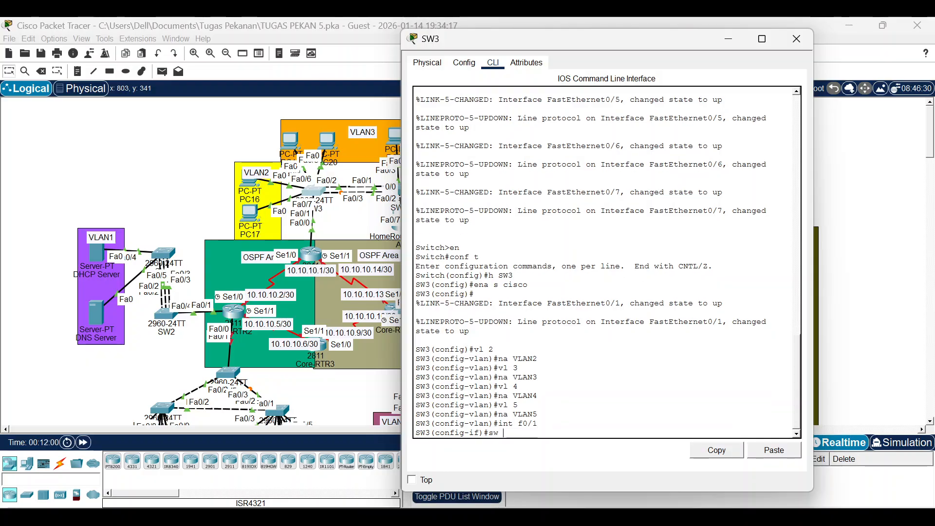
text(mo tru)
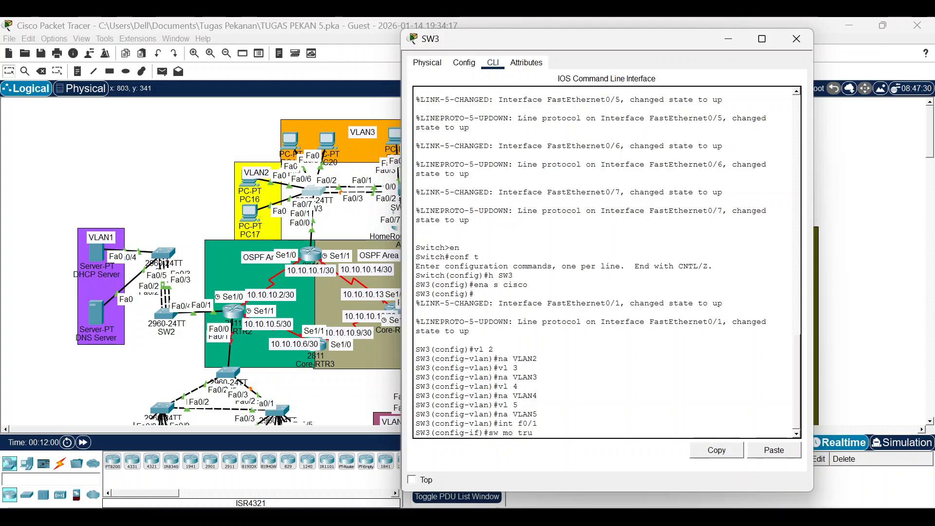
key(Return)
text(s)
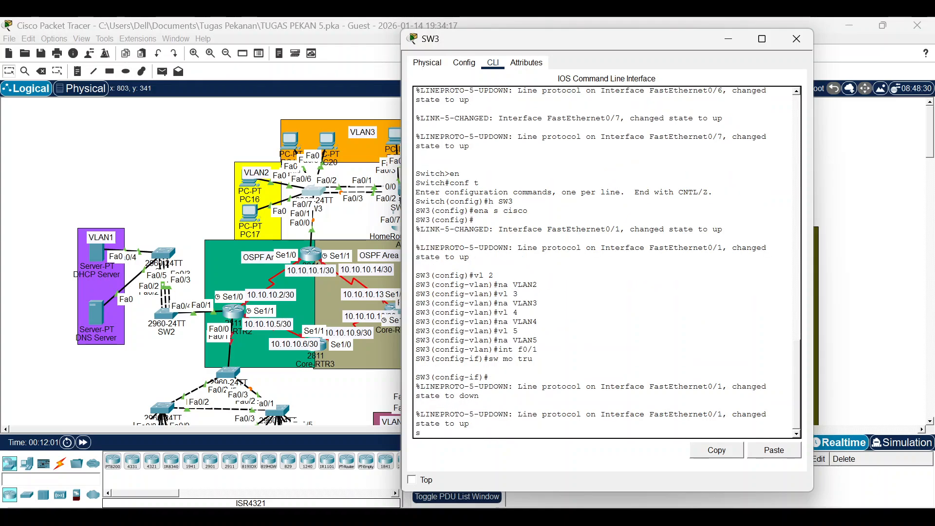
key(Return)
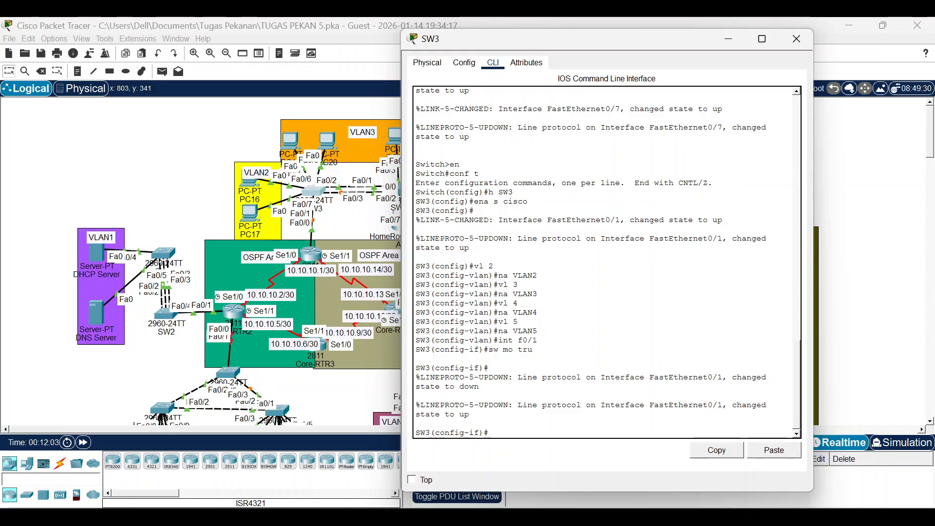
text(w tru all vl 2,3,4,5)
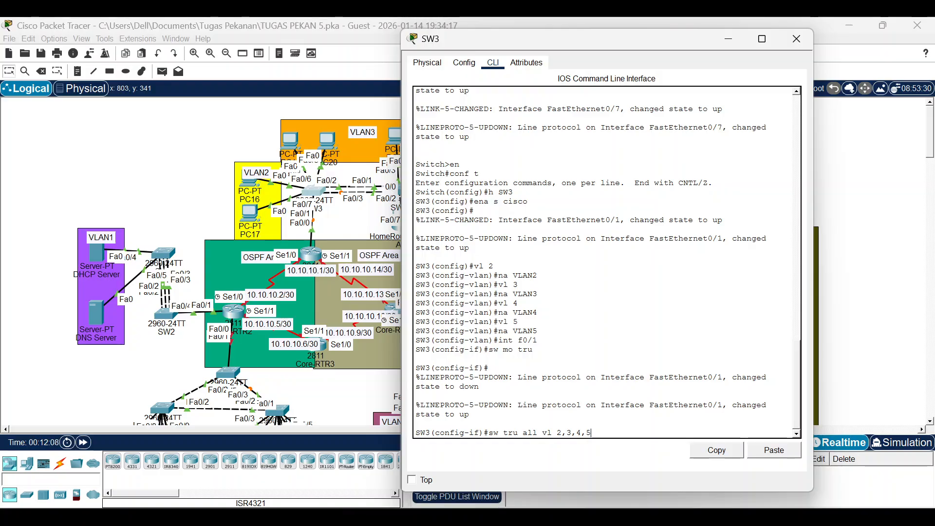
key(Return)
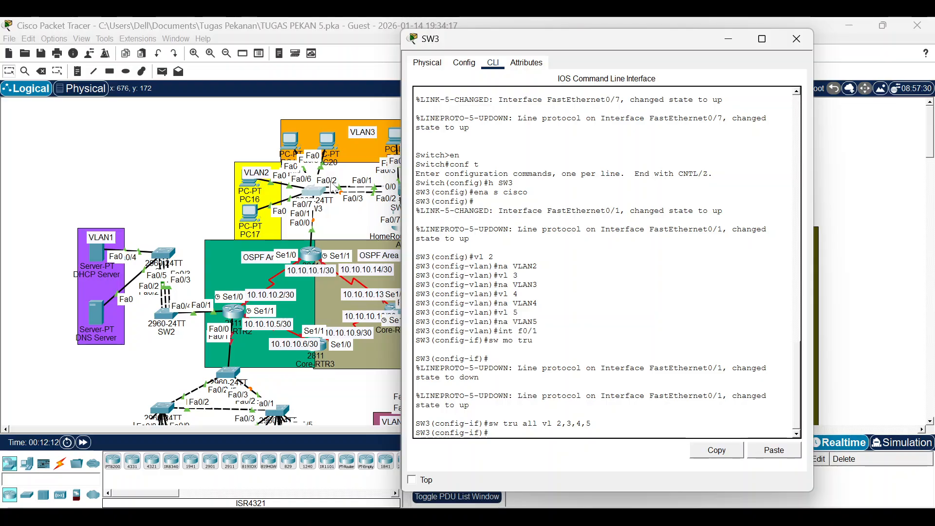
Make interface range Fa0/2-3 trunks allowing VLANs 2, 3, 4 and 5.
text(int f0/1)
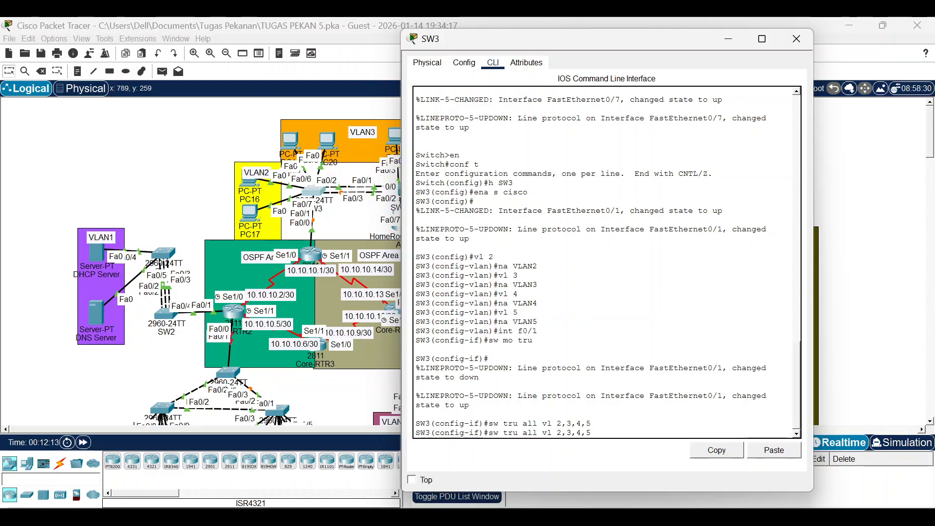
key(Left)
key(Left)
key(Left)
key(Left)
text(ra)
key(Right)
key(Right)
key(Right)
key(Right)
text(-3)
key(Return)
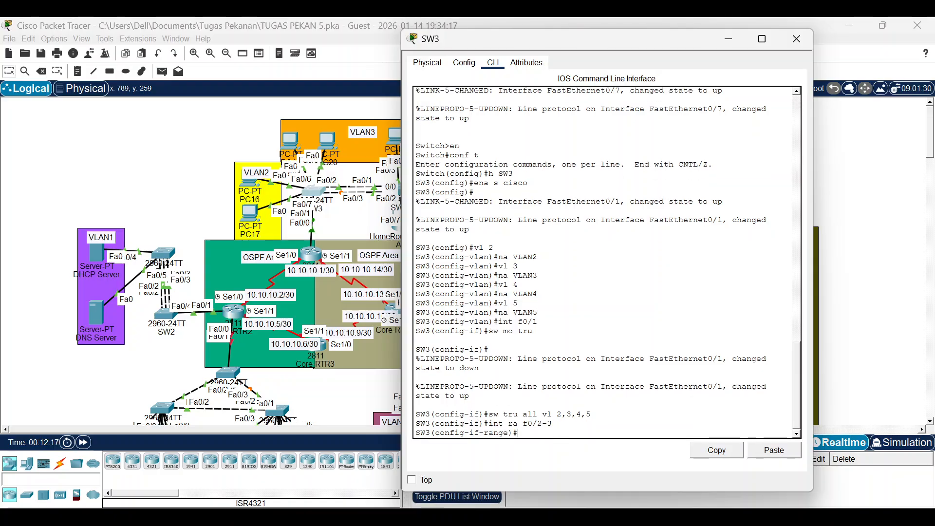
text(sw mo tru)
key(Return)
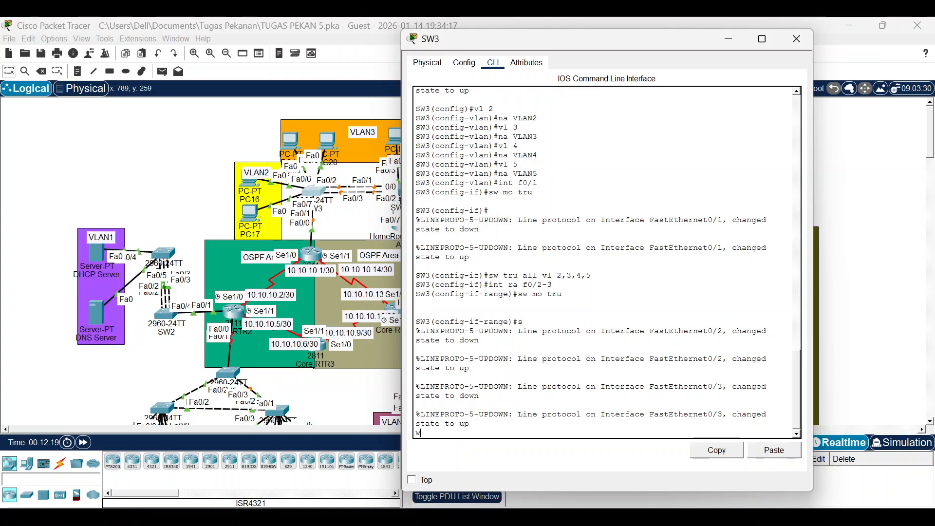
text(state to upsw tru al)
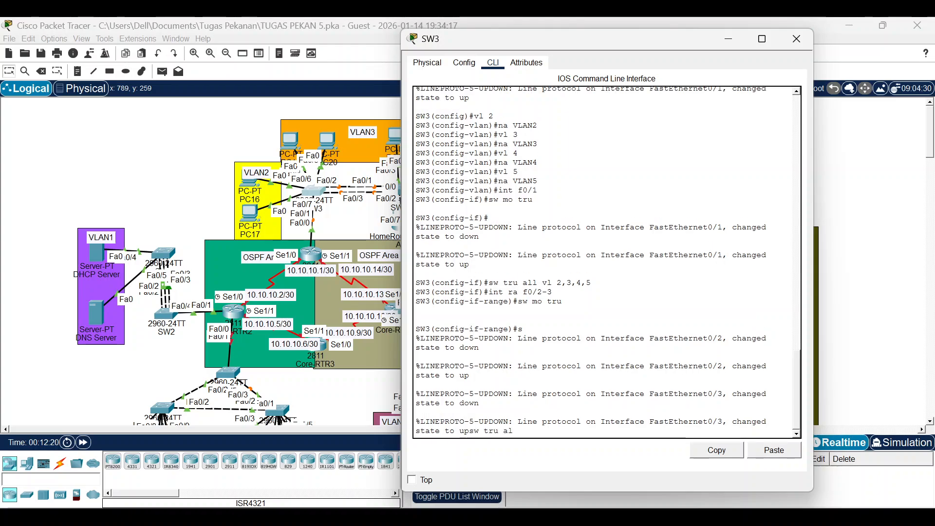
text(l vl)
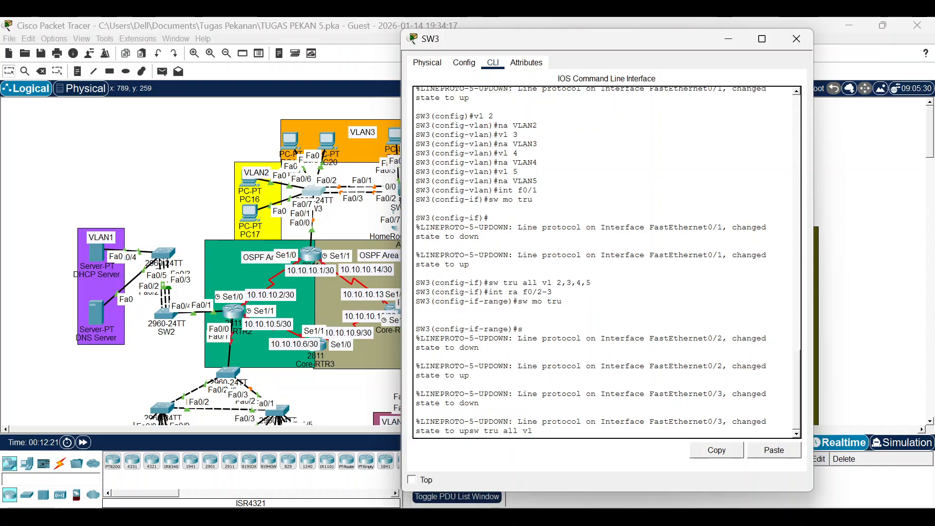
text( 2,3,4,5)
key(Return)
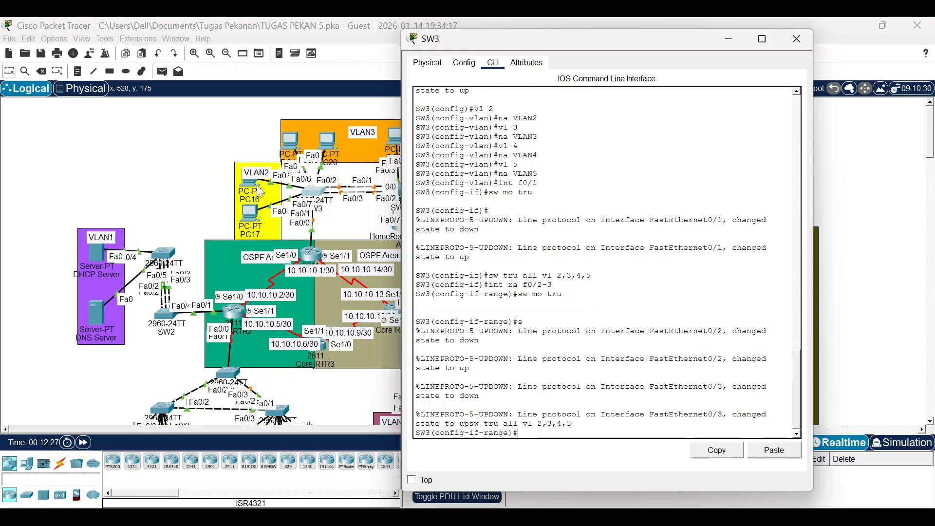
Set SW3 ports Fa0/6-7 to access mode in VLAN 2.
drag(252, 188, 236, 211)
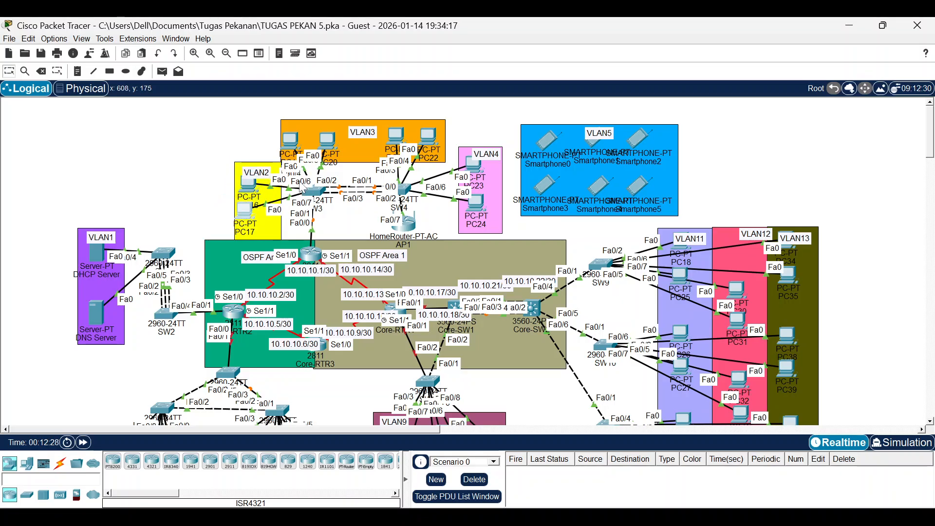
click(316, 192)
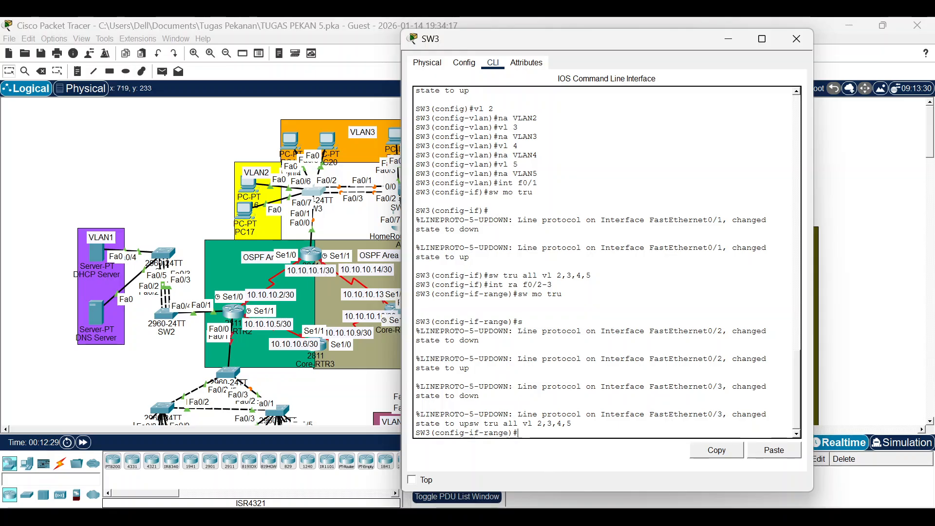
key(Up)
key(Up)
key(Up)
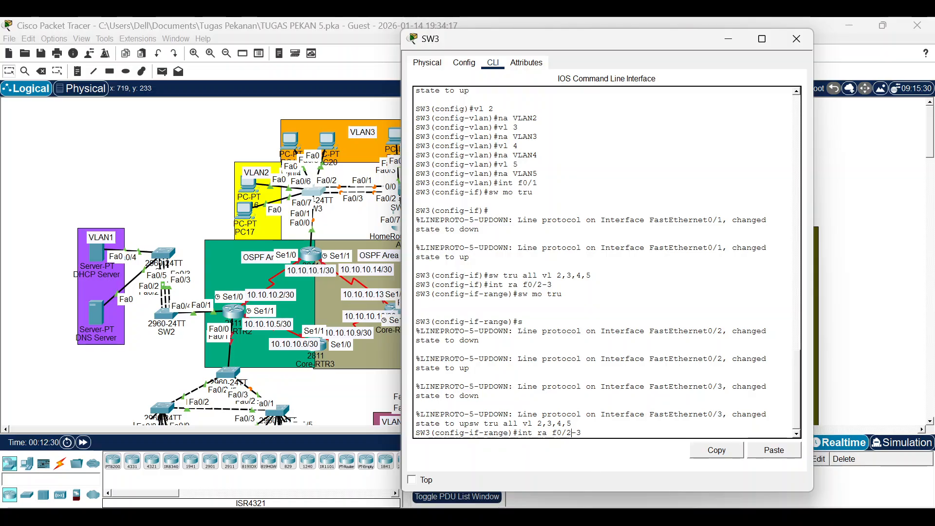
key(Left)
key(Left)
key(BackSpace)
text(6-7)
key(Return)
text(sw mo ac)
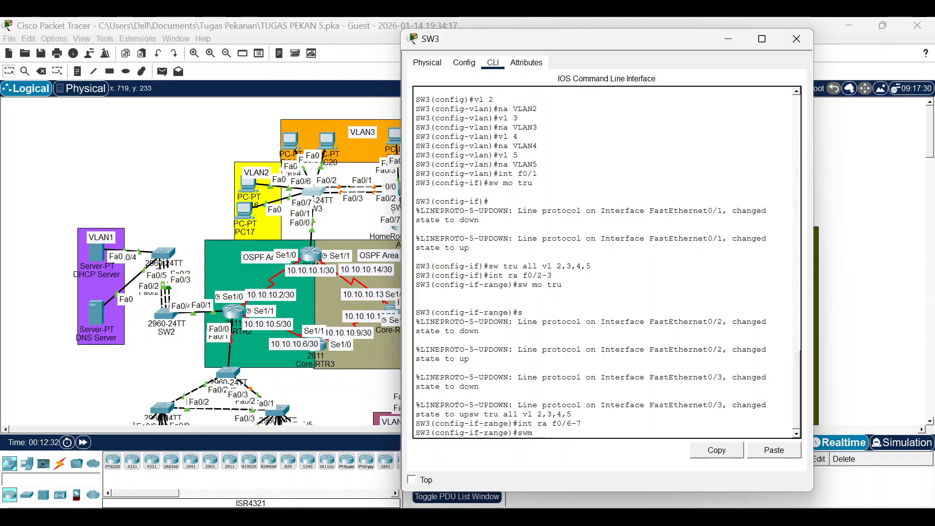
text(c)
key(Return)
text(sw)
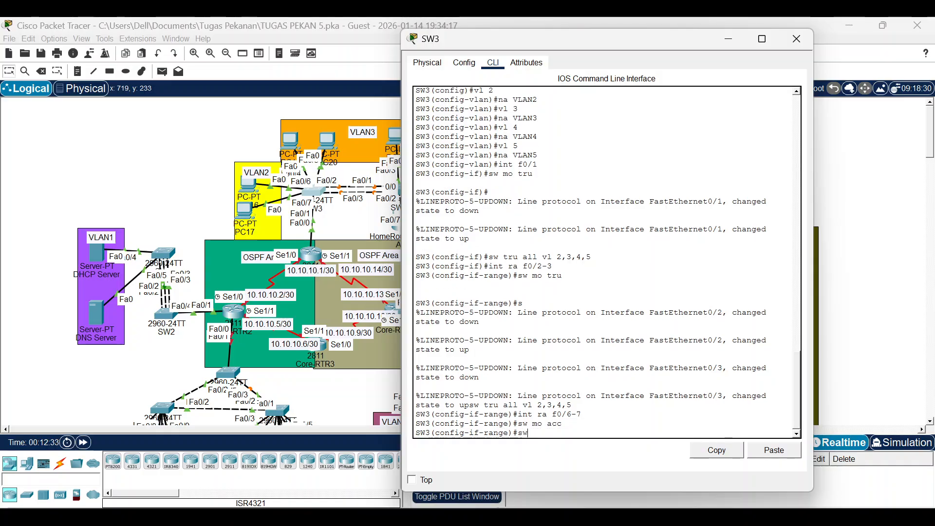
text( acc vl 2)
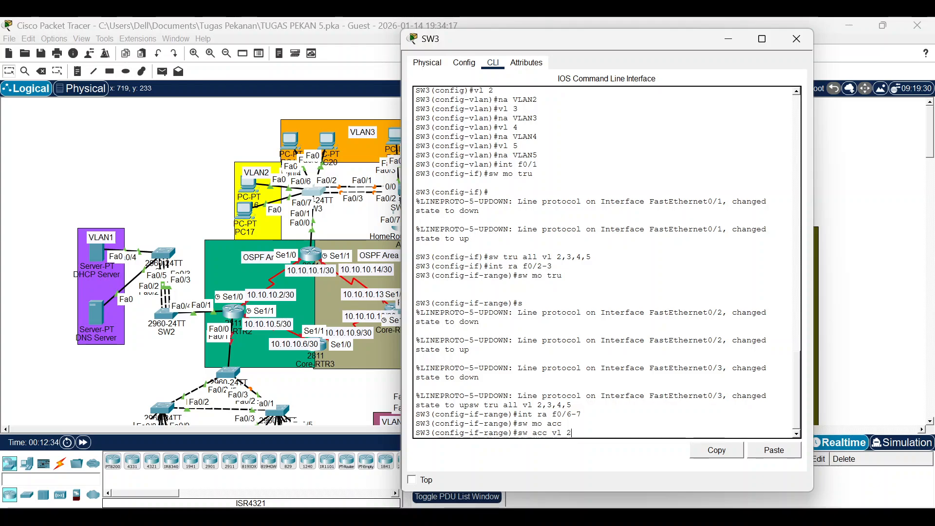
key(Return)
click(129, 173)
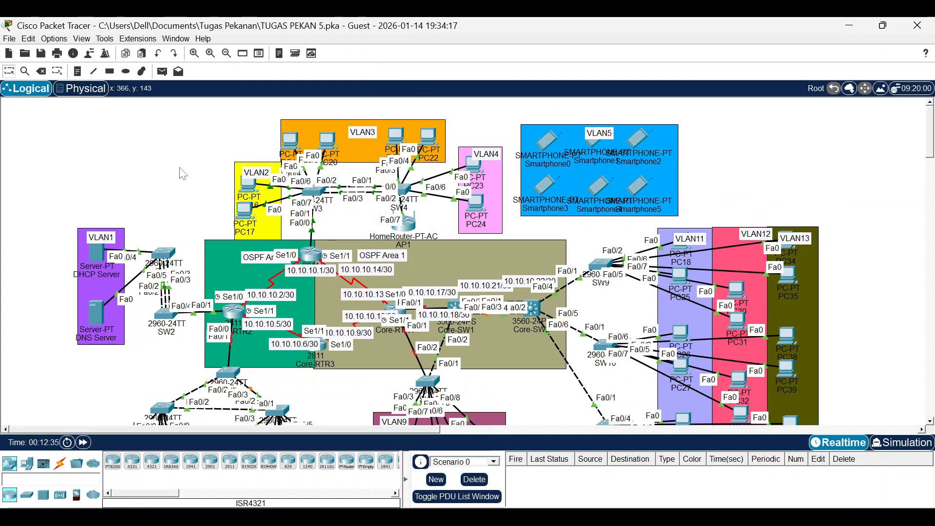
Switch PC16's IP Configuration from static to DHCP.
click(248, 185)
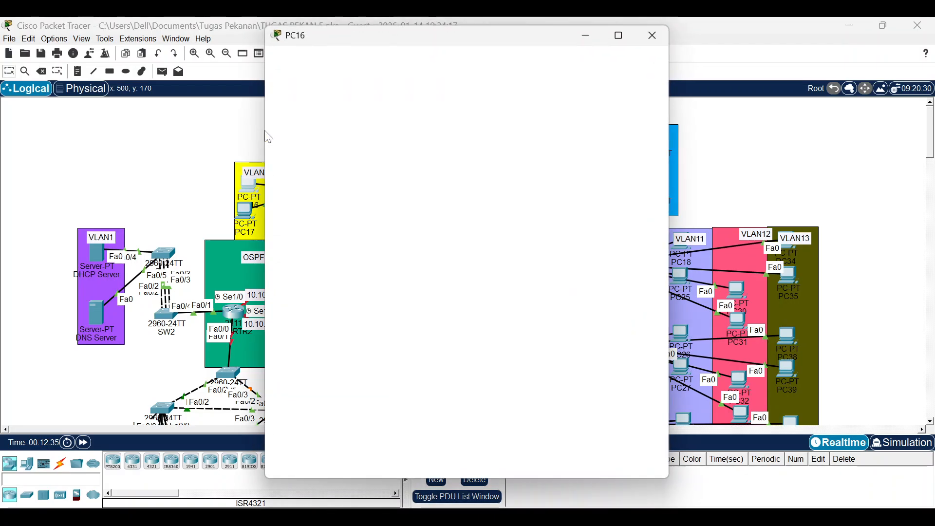
click(355, 57)
click(305, 106)
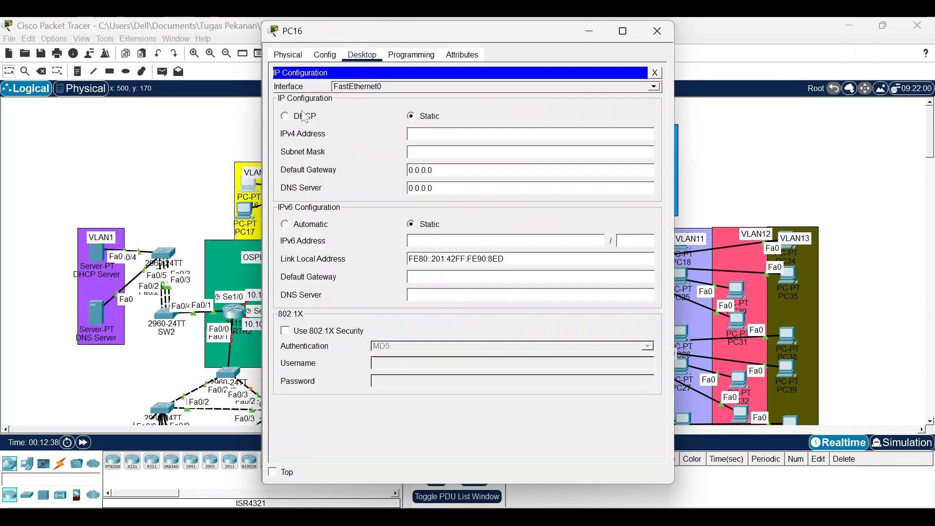
click(299, 119)
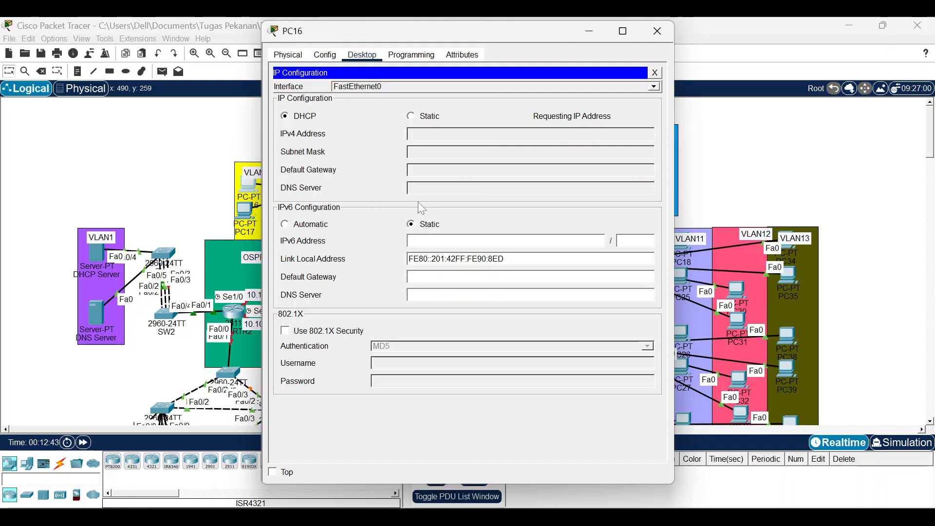
click(191, 170)
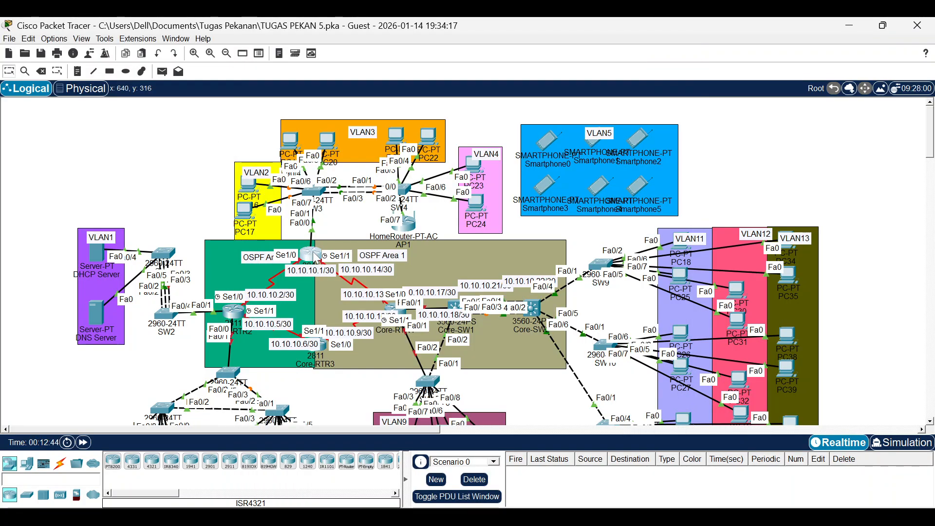
Review Core-RTR1's DHCP pool configuration in its CLI output.
click(317, 257)
scroll(567, 282, down, 2)
scroll(567, 282, up, 9)
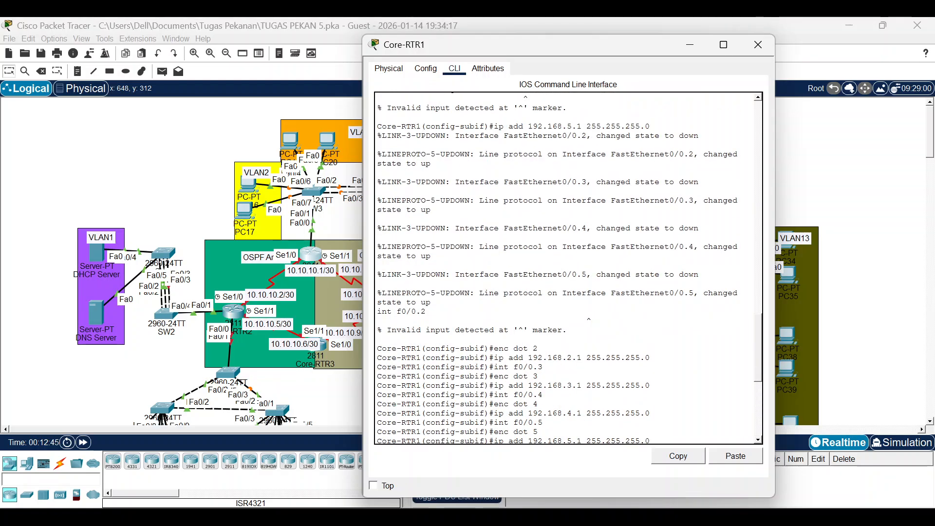
scroll(568, 283, down, 10)
scroll(568, 282, up, 7)
scroll(567, 282, down, 7)
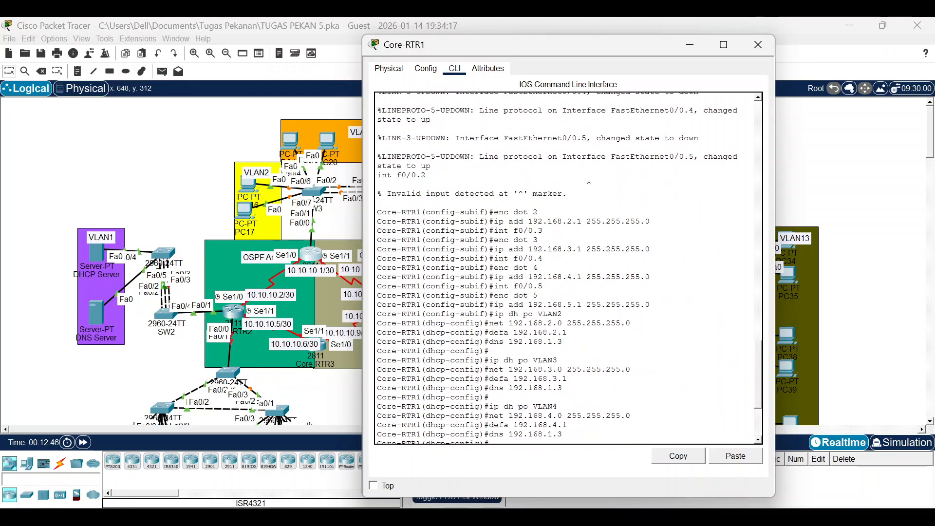
scroll(568, 282, up, 7)
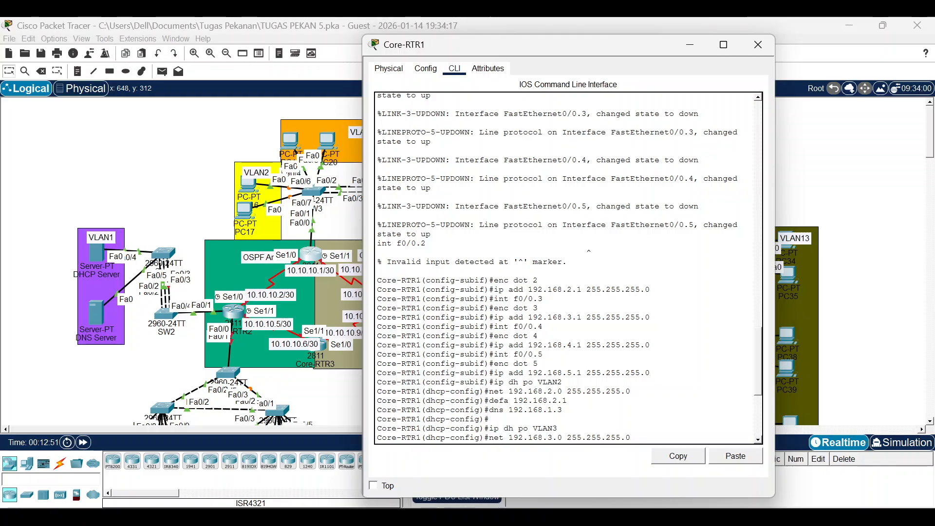
scroll(568, 267, down, 3)
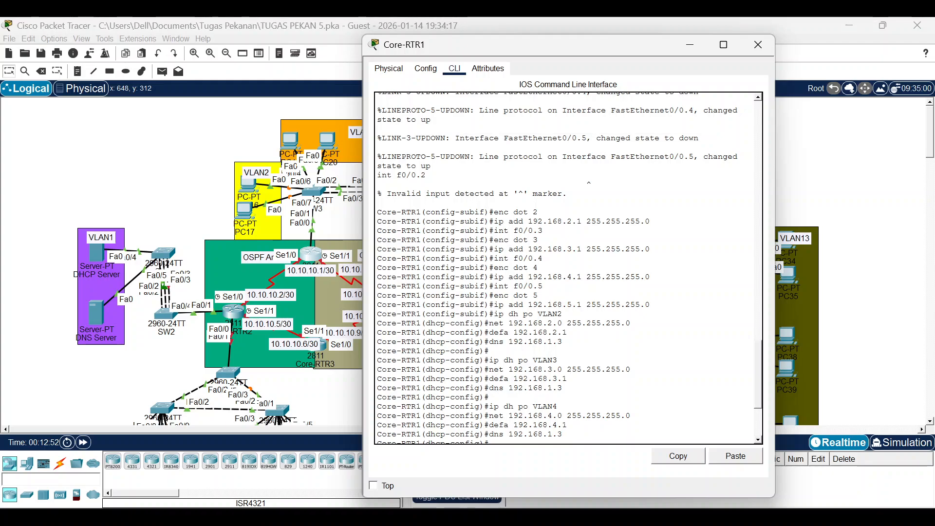
scroll(568, 267, up, 3)
scroll(568, 268, down, 3)
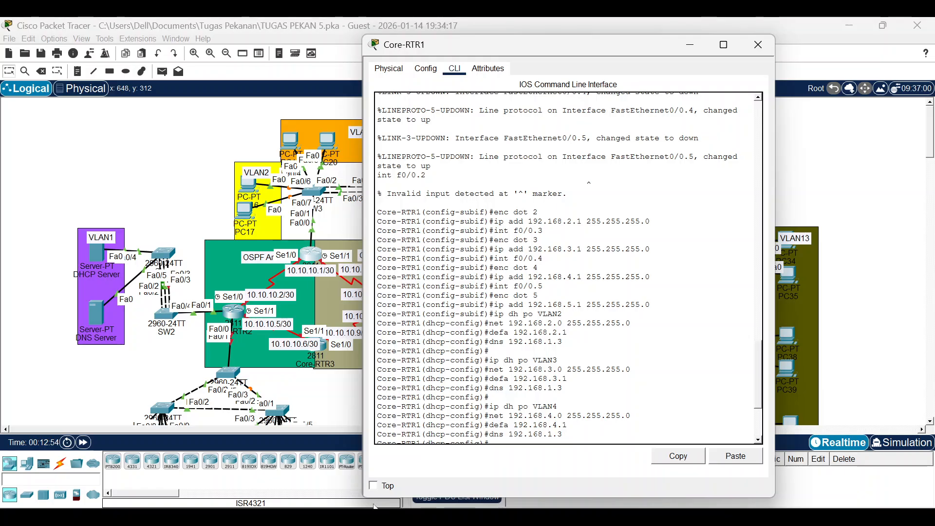
Check whether PC16 received a DHCP address, then return to Core-RTR1's CLI.
click(209, 170)
click(251, 194)
click(255, 199)
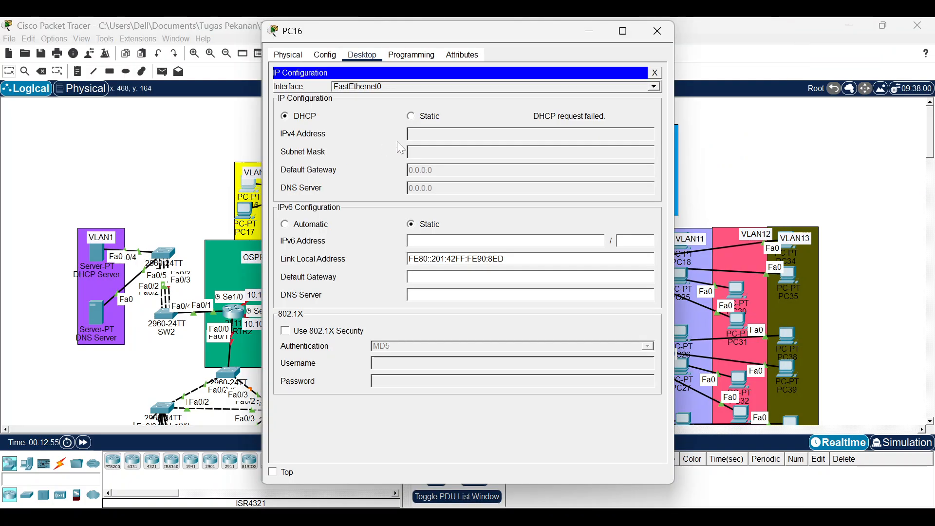
click(235, 147)
click(314, 260)
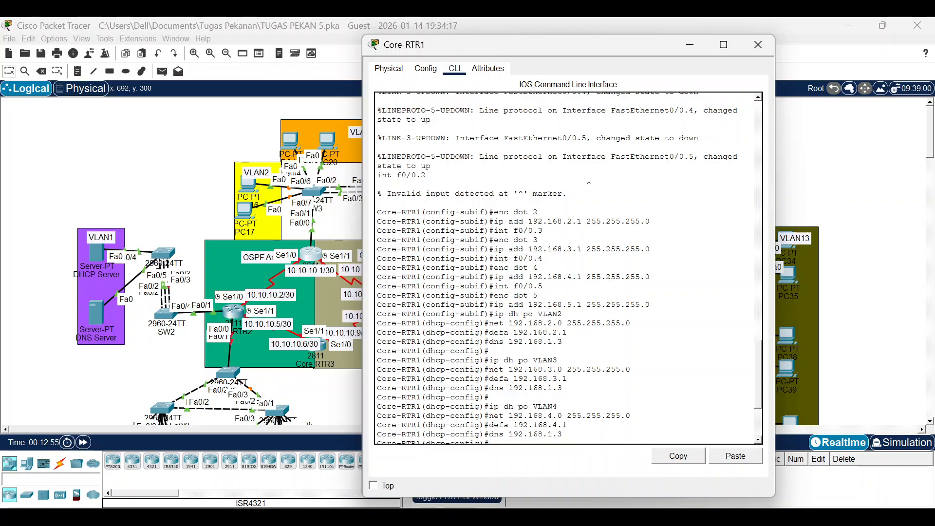
In Notepad beside the router console, write the command 'no int f0/0.5'.
drag(494, 212, 537, 268)
click(537, 268)
key(alt+Tab)
drag(476, 59, 250, 122)
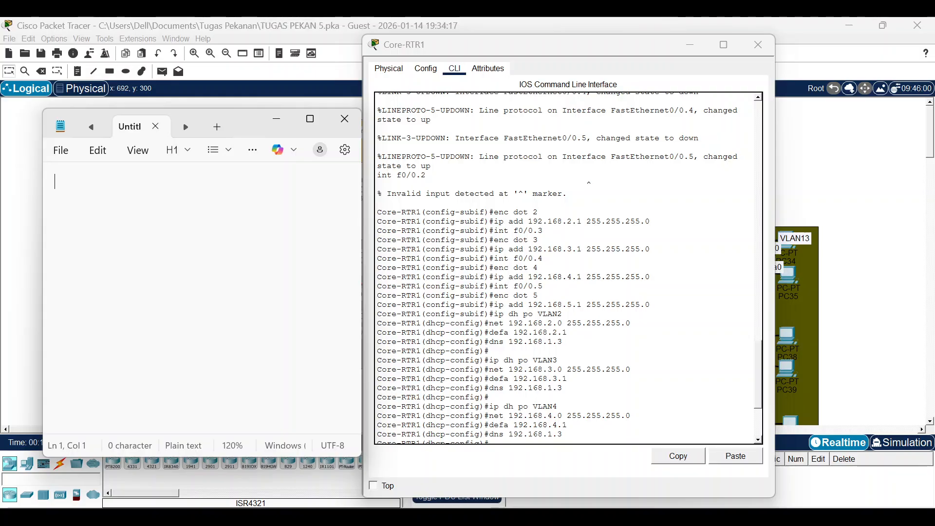
text(en)
key(BackSpace)
key(BackSpace)
key(BackSpace)
text(no int f0/0.)
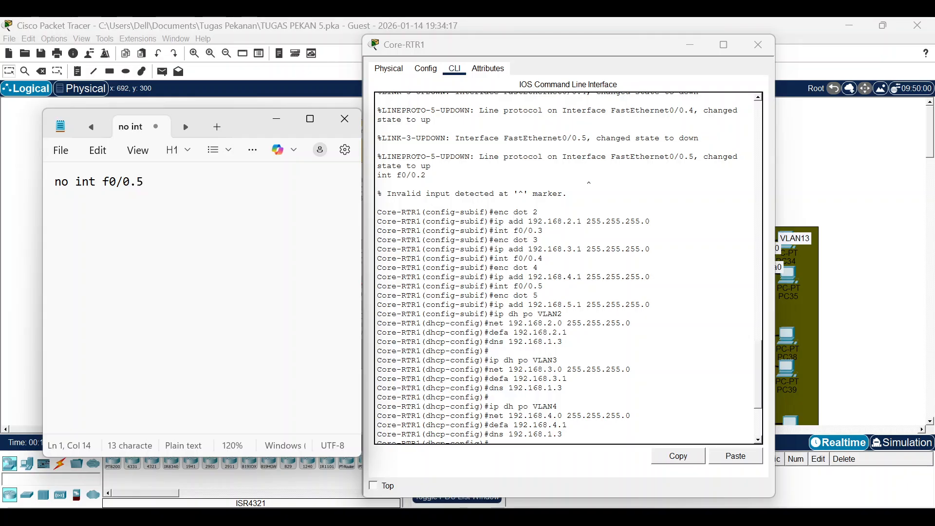
text(5)
key(Return)
Add 'no int f0/0.2' and run both deletion commands on Core-RTR1.
text(no int f0.2)
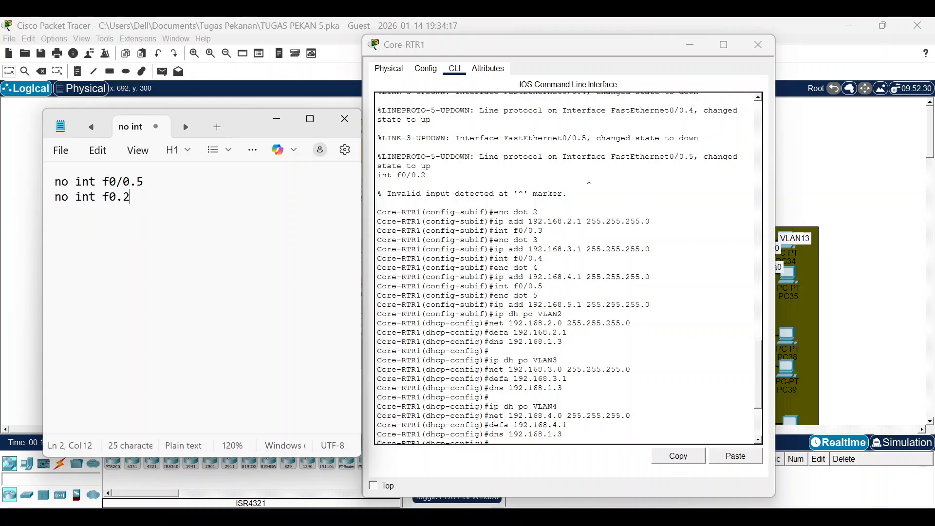
key(BackSpace)
key(ctrl+a)
key(super+c)
scroll(565, 268, down, 5)
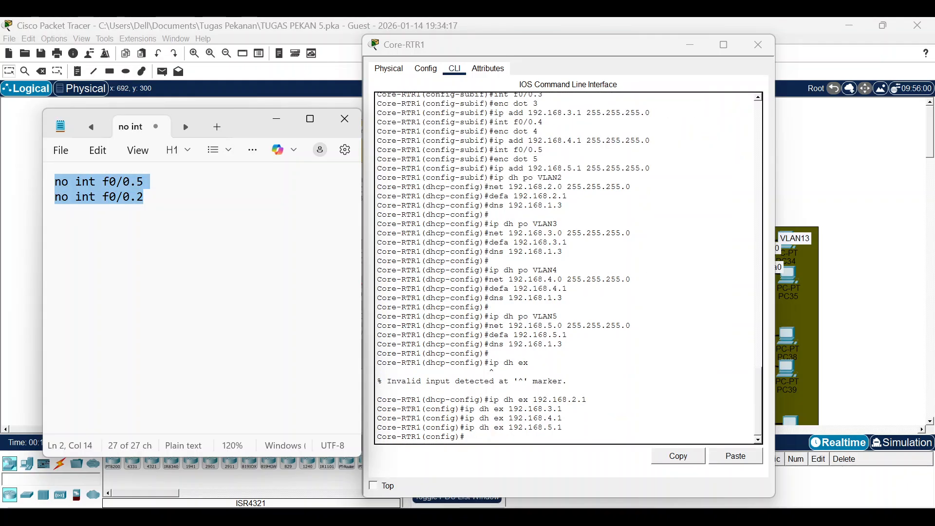
click(731, 457)
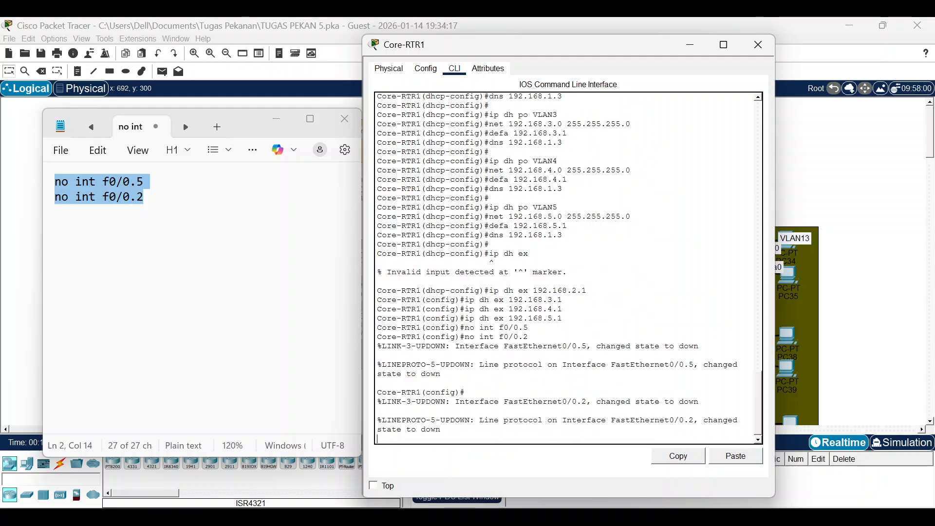
Clear the notes and paste the saved subinterface commands from clipboard history.
drag(146, 197, 54, 182)
key(BackSpace)
text(int )
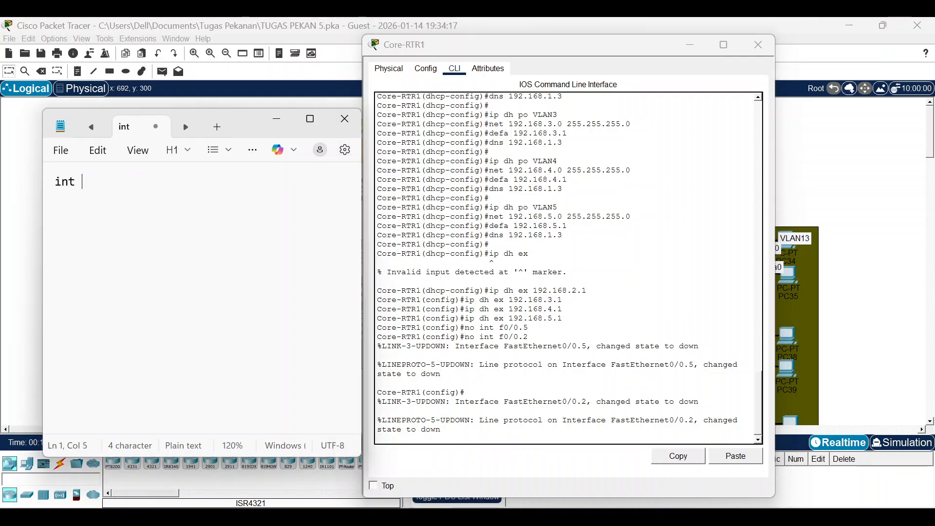
text(f0)
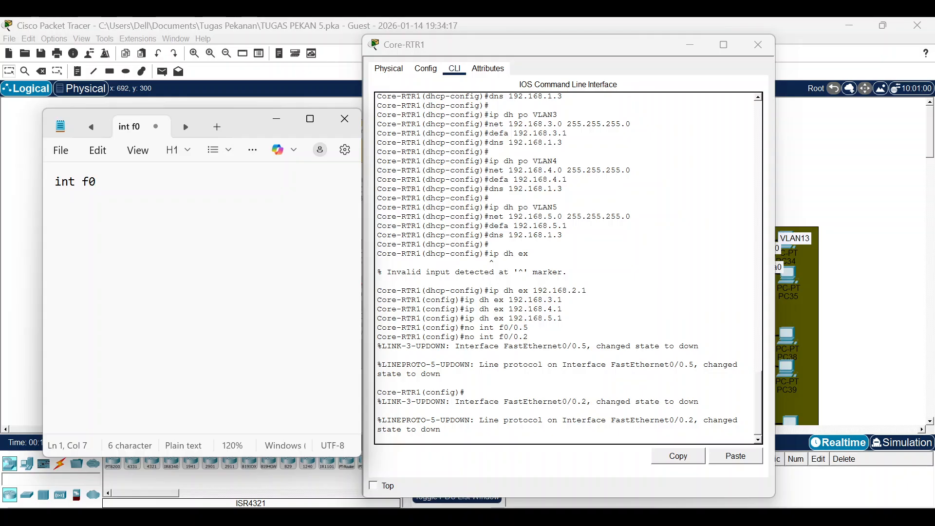
text(/0.2)
key(Return)
key(Left)
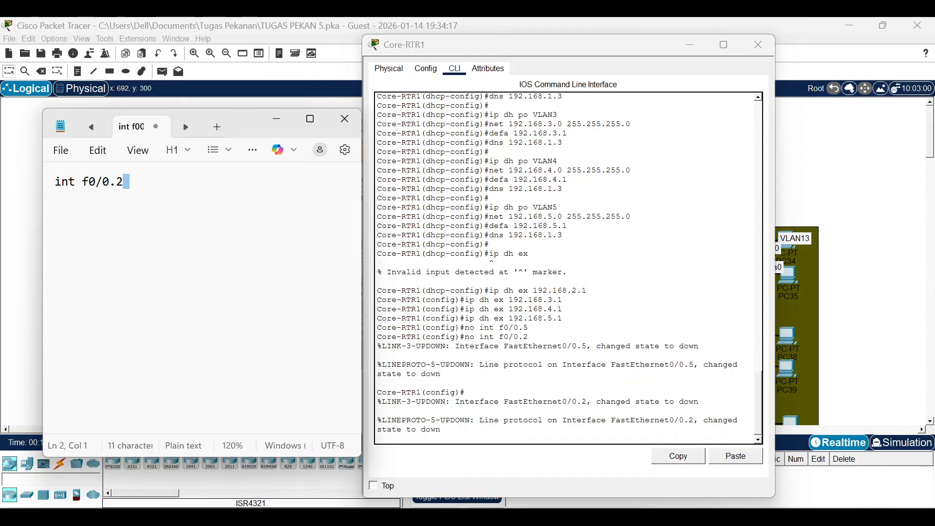
key(shift+Home)
key(BackSpace)
key(super+v)
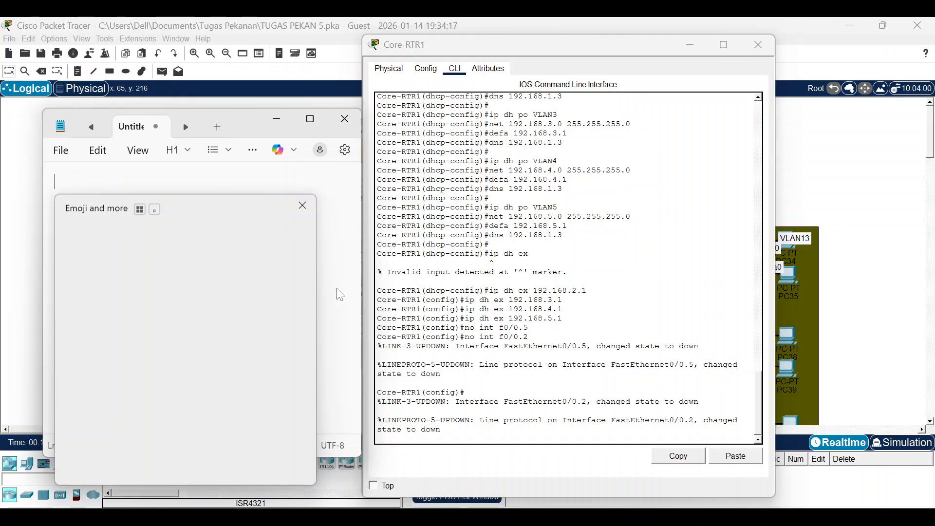
scroll(174, 331, down, 4)
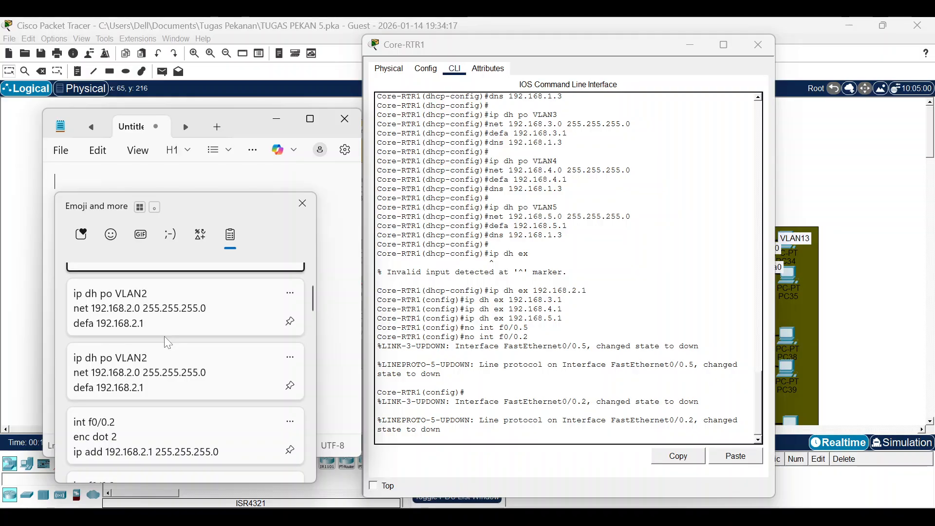
click(168, 345)
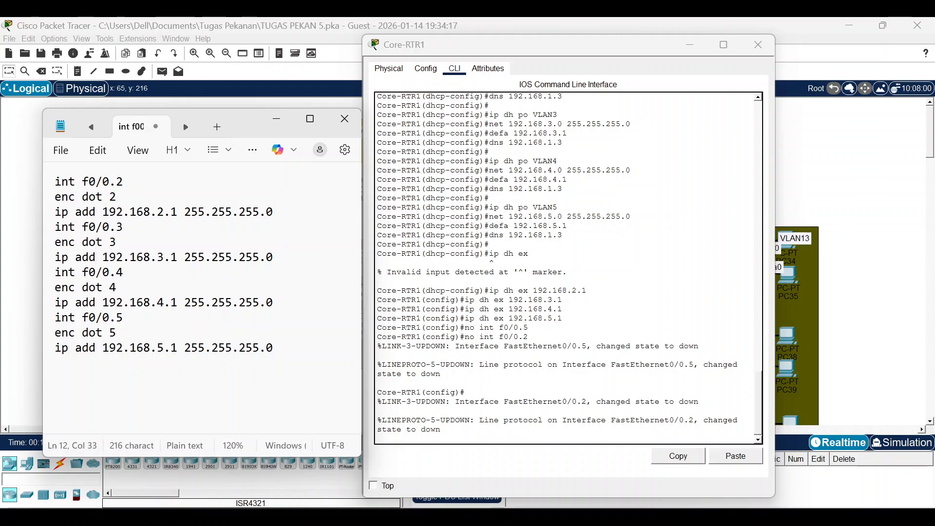
Copy the f0/0.2 subinterface block and run it on Core-RTR1.
drag(273, 212, 55, 181)
right_click(94, 187)
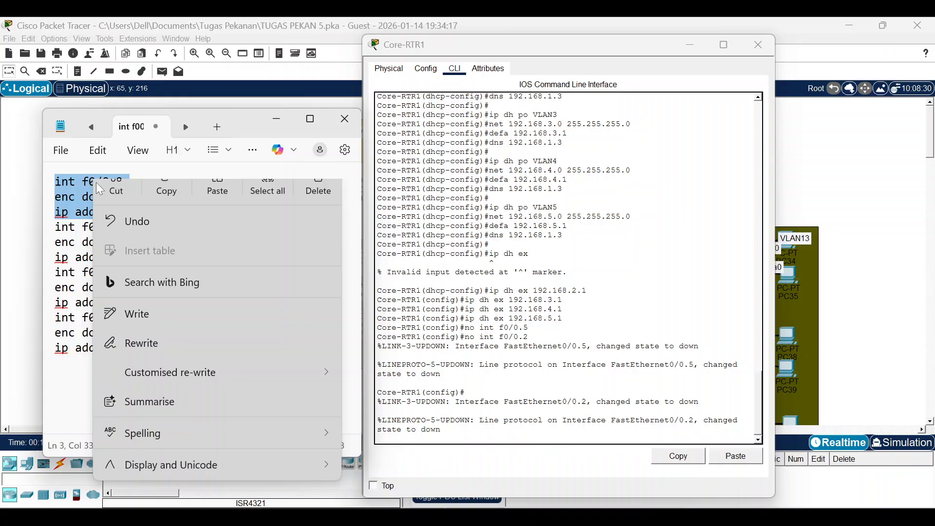
click(152, 203)
key(Return)
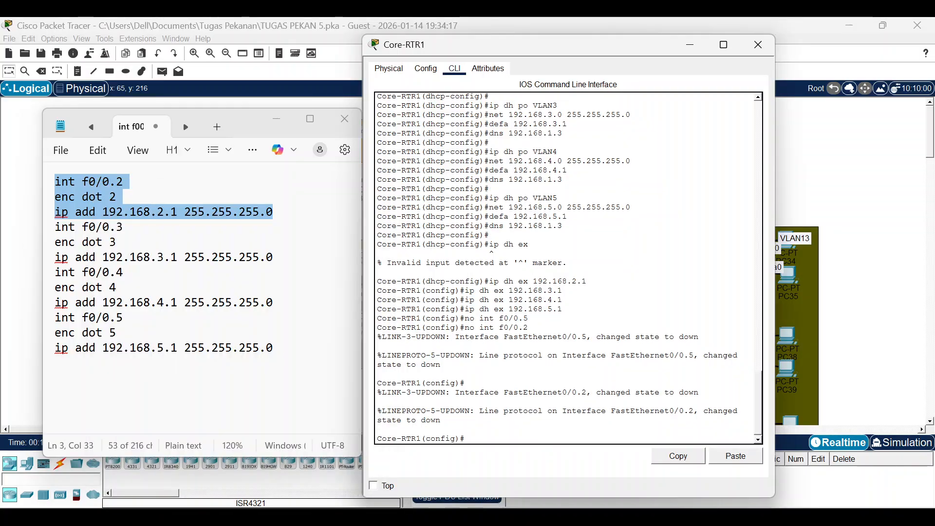
click(734, 456)
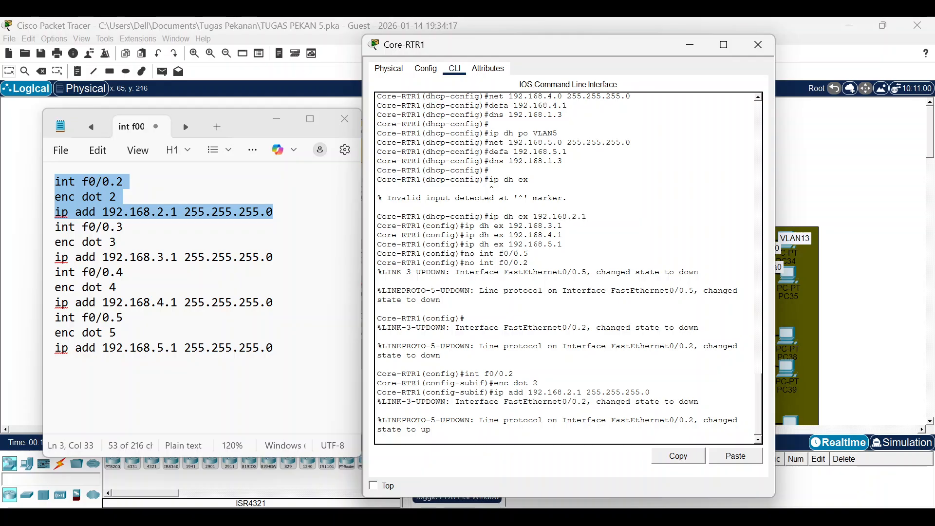
Run the f0/0.5 subinterface block on Core-RTR1, exit, and enter 'do sh ip int br'.
drag(273, 347, 55, 319)
right_click(69, 335)
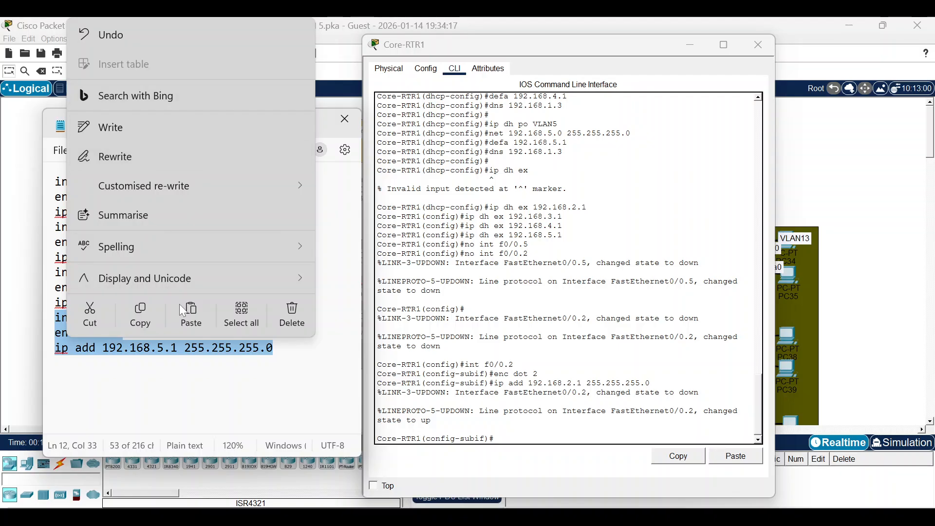
click(139, 315)
click(146, 374)
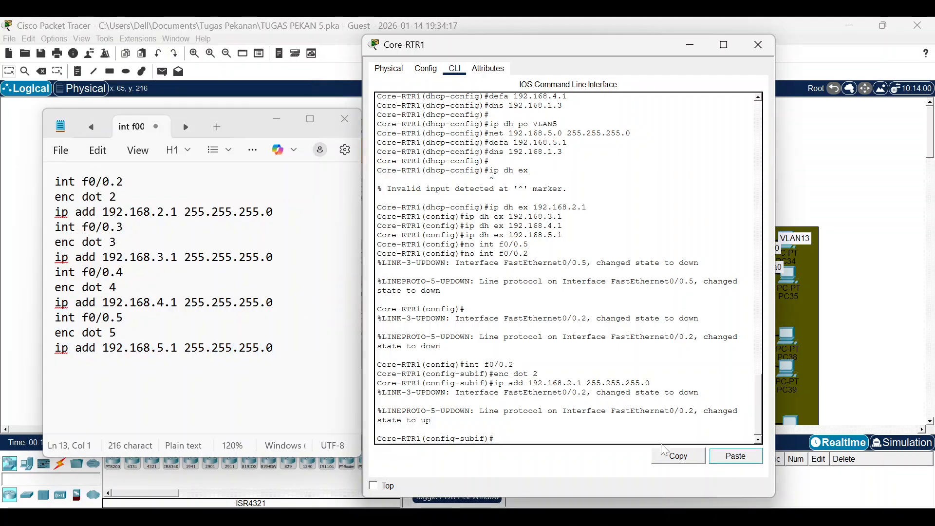
click(735, 456)
key(Return)
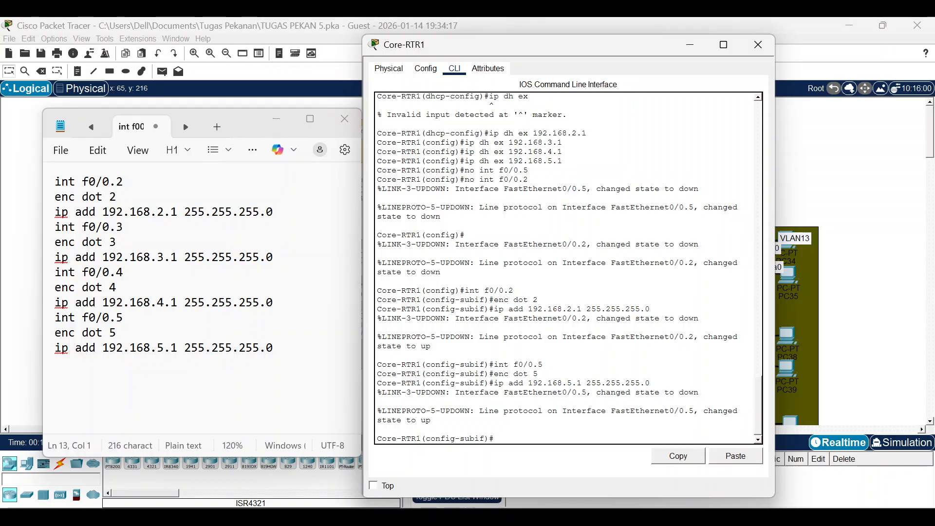
text(ex)
key(Return)
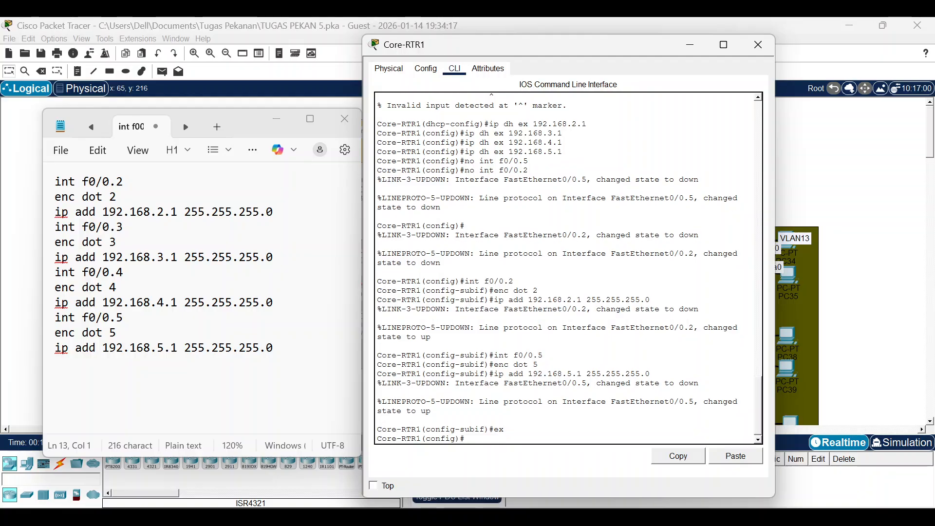
text(do sh ip int br)
Confirm Core-RTR1's subinterfaces are up and check PC16's leased address.
key(Return)
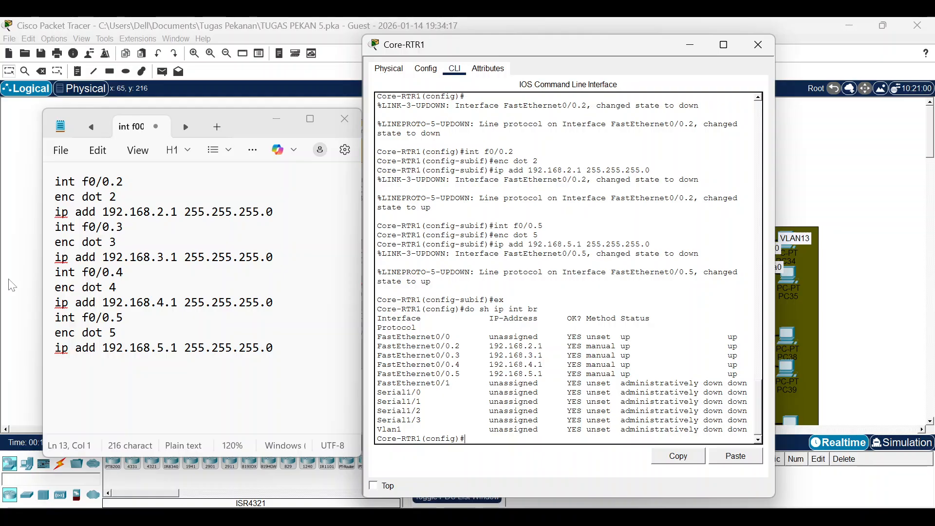
click(49, 276)
click(247, 203)
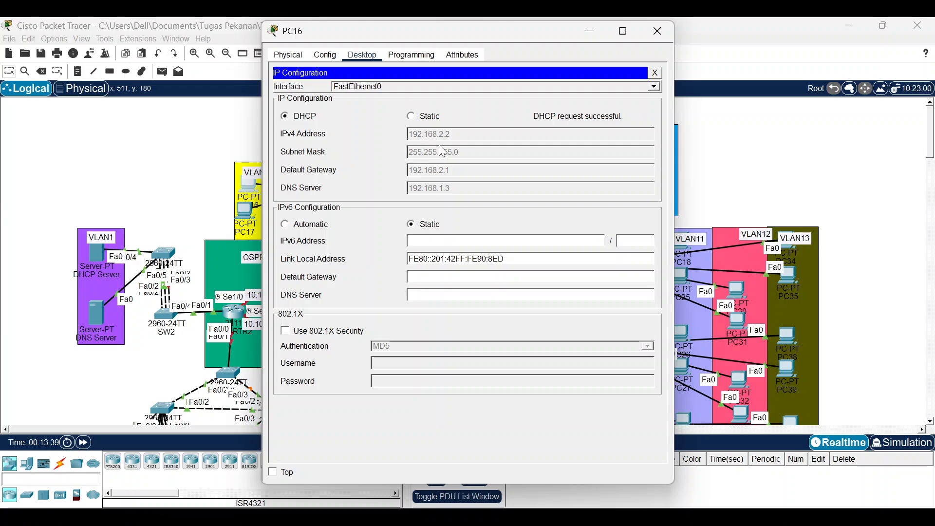
click(172, 205)
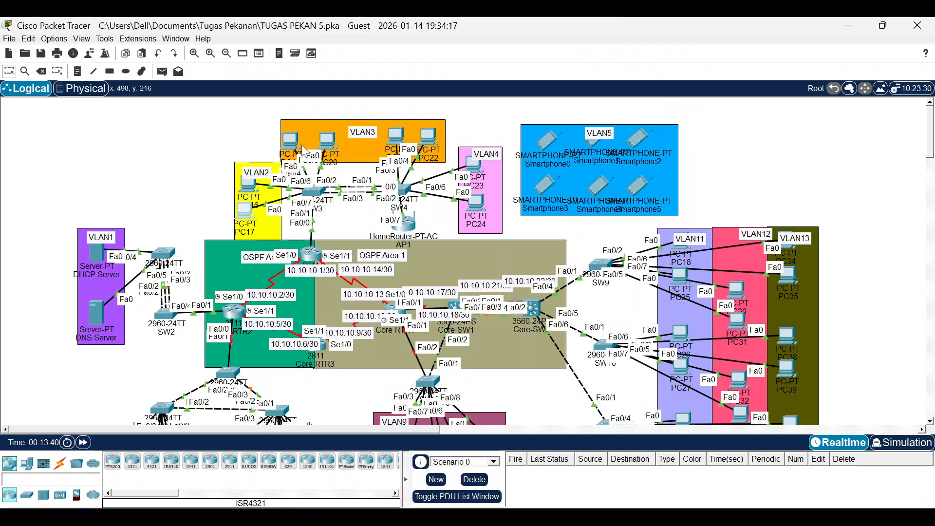
Set PC17's IP Configuration to obtain its address via DHCP.
click(256, 217)
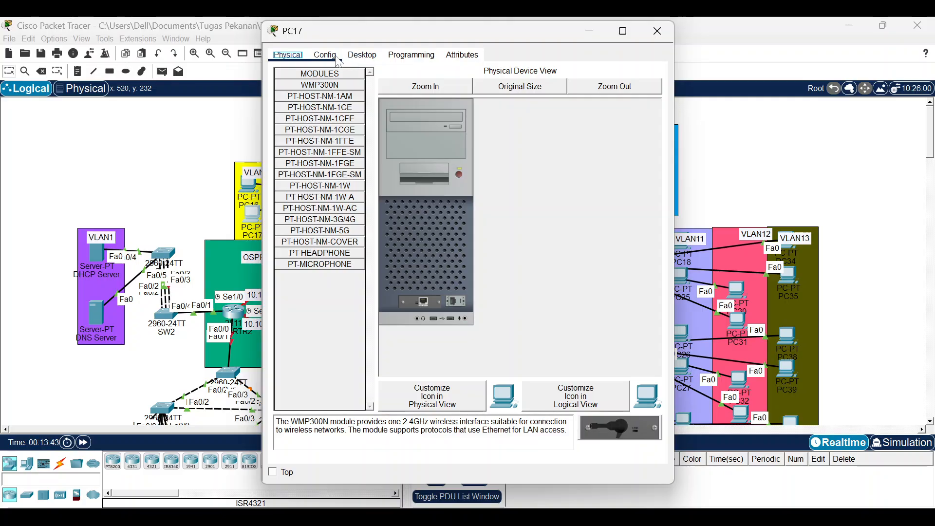
click(335, 57)
click(364, 55)
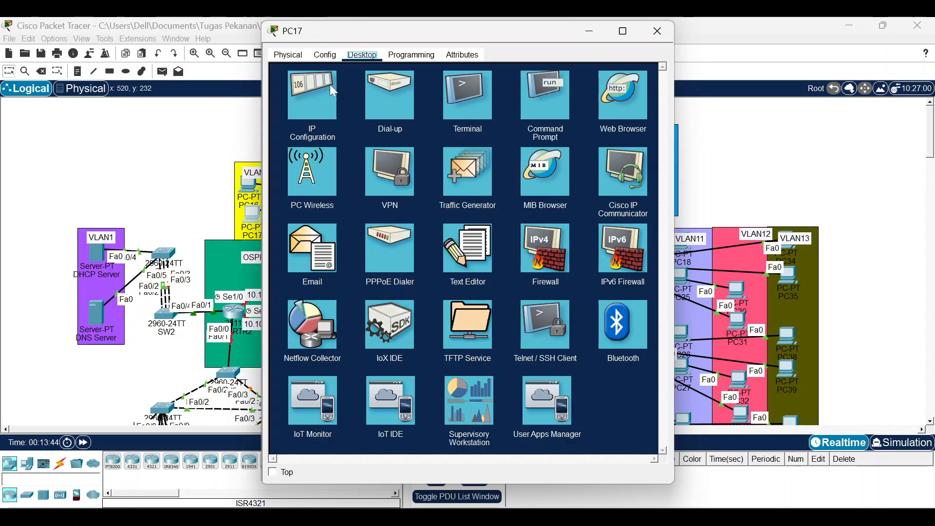
click(312, 98)
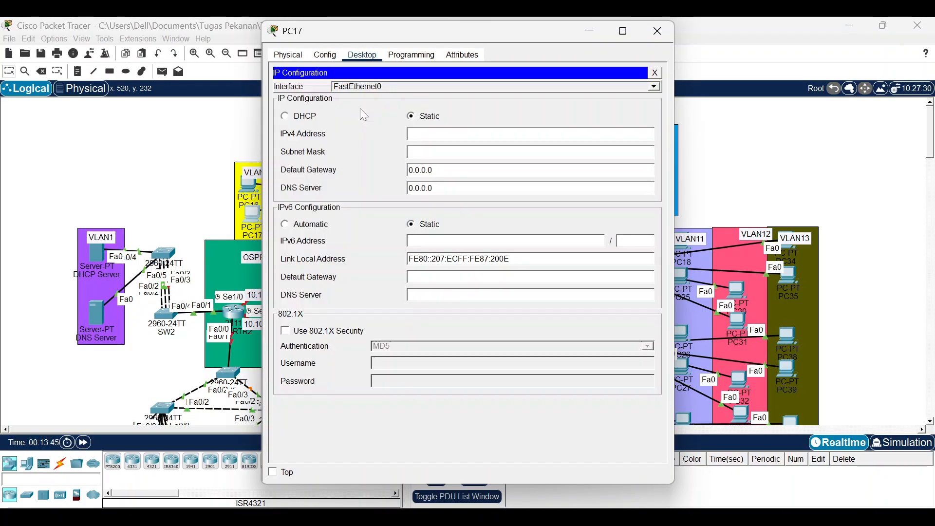
click(285, 115)
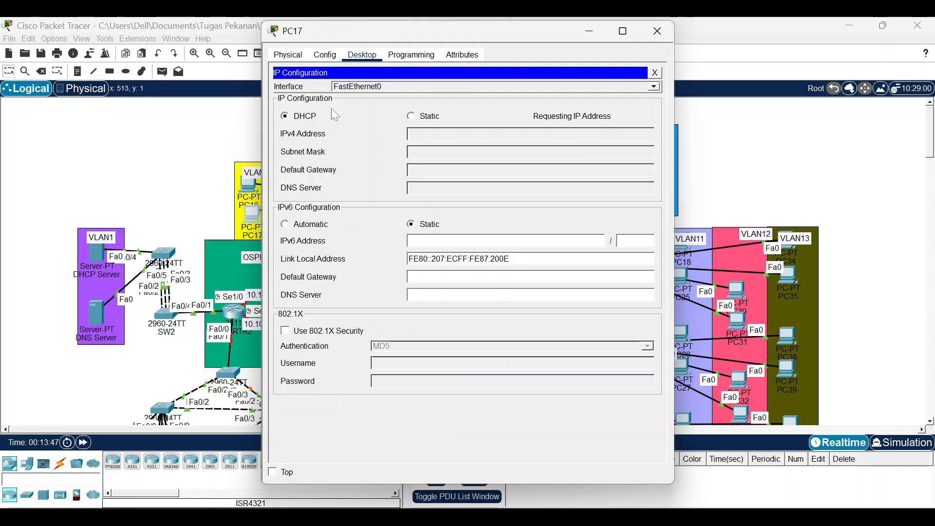
click(658, 31)
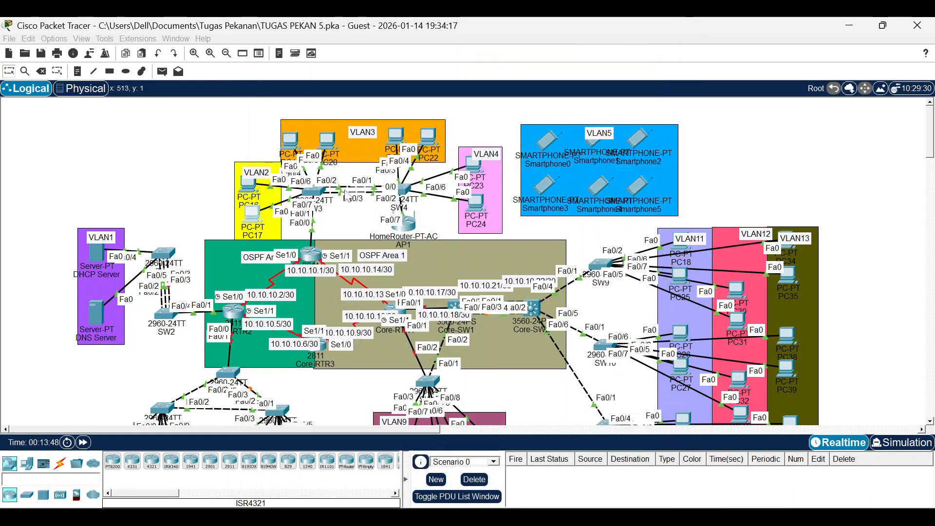
Put PC20 back in the VLAN3 area and make SW3 ports Fa0/4–5 access ports in VLAN 3.
click(314, 188)
drag(290, 137, 249, 121)
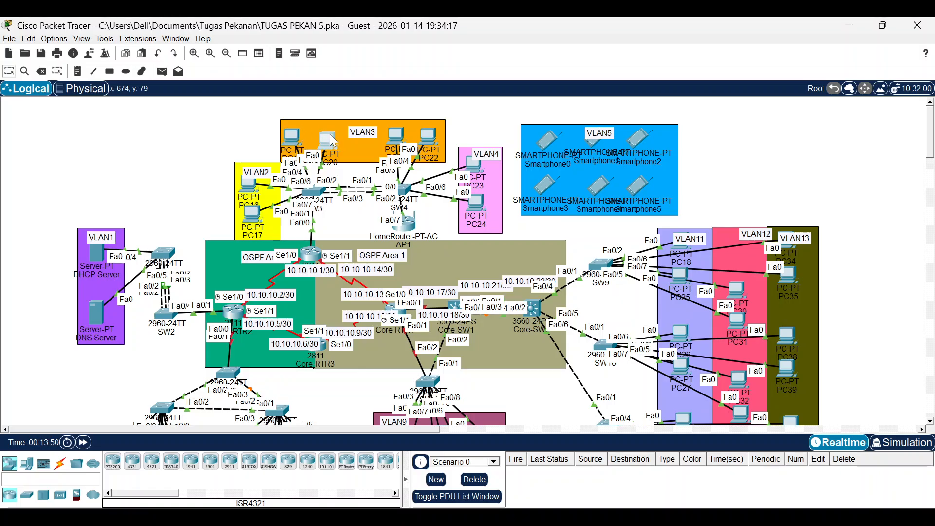
mouse_move(316, 134)
mouse_down()
mouse_move(343, 141)
mouse_move(323, 126)
mouse_up()
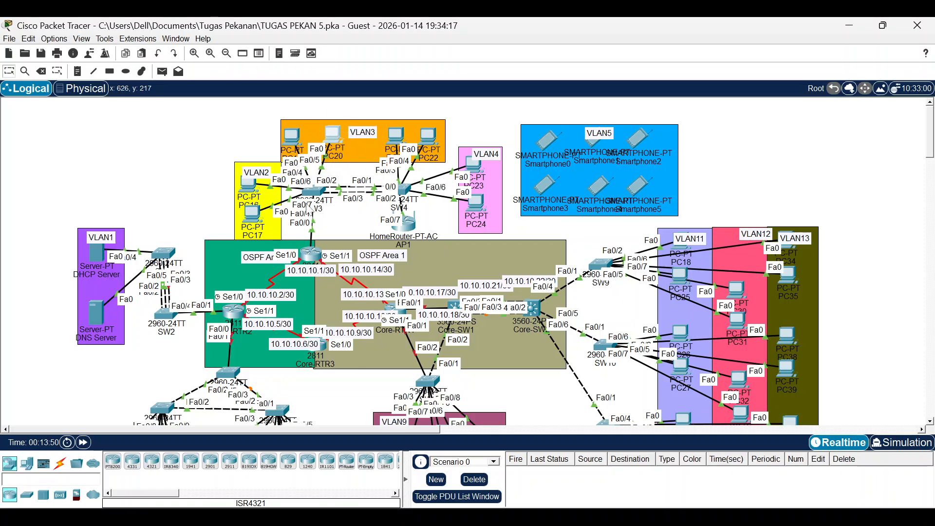
click(311, 192)
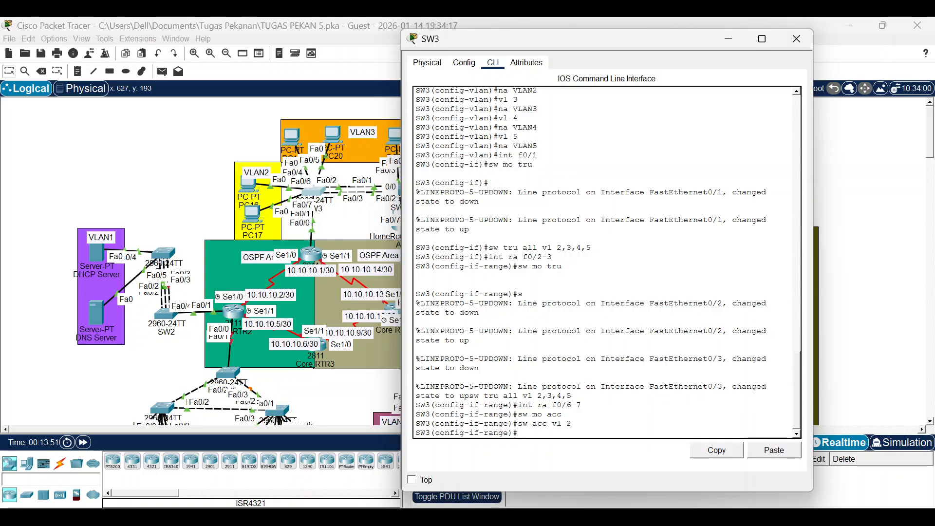
key(Up)
key(Up)
key(Up)
key(Up)
key(Up)
key(Down)
key(Down)
key(BackSpace)
key(BackSpace)
key(BackSpace)
text(4-5)
key(Return)
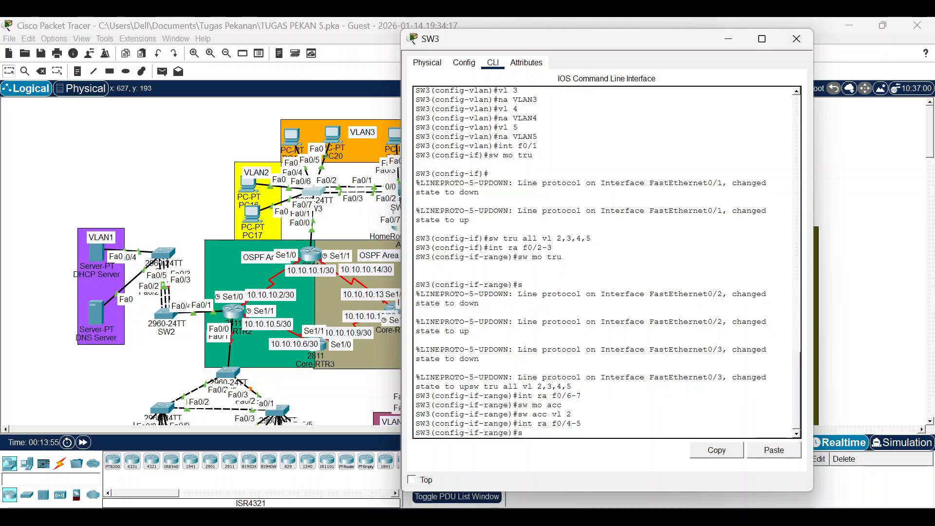
text(sw mo acc)
key(Return)
text(sw)
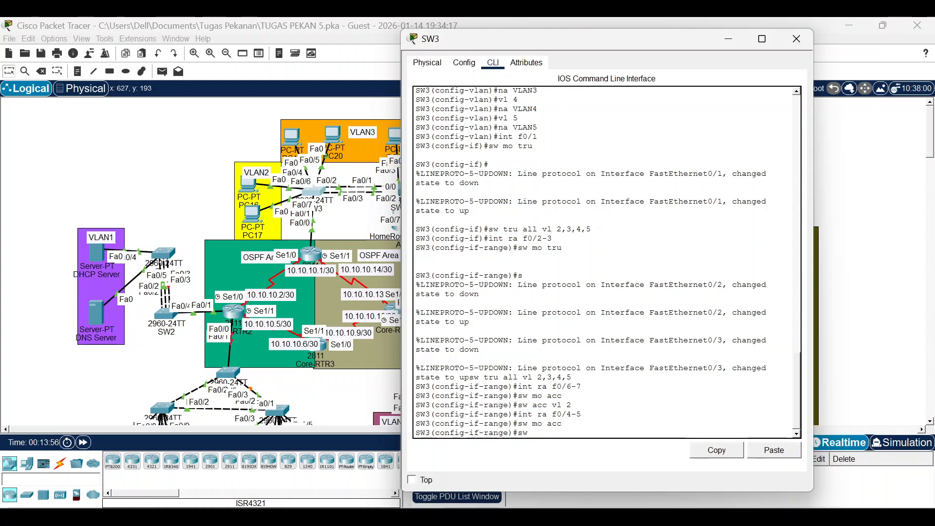
text( acc vl 3)
key(Return)
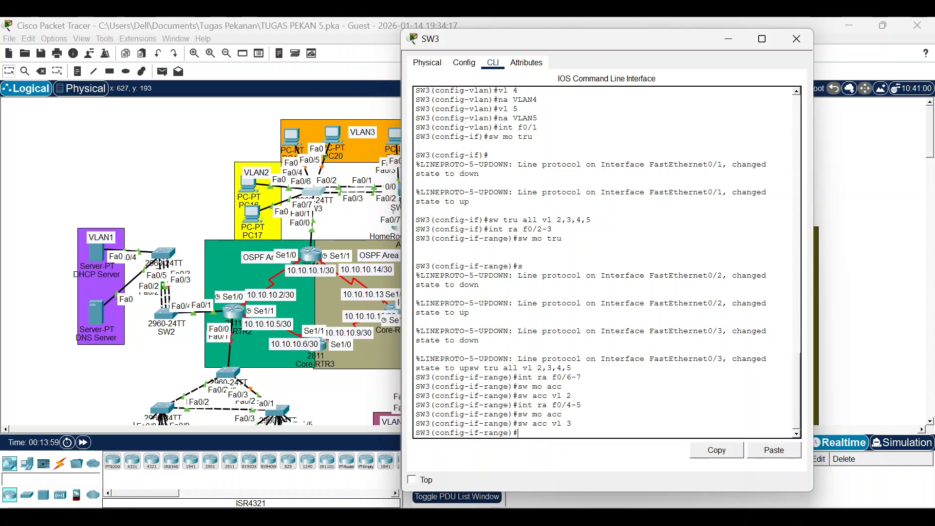
Enable spanning-tree PortFast on SW3 ports Fa0/4–7.
text(int ra f0/4-5)
key(Return)
text(spann port)
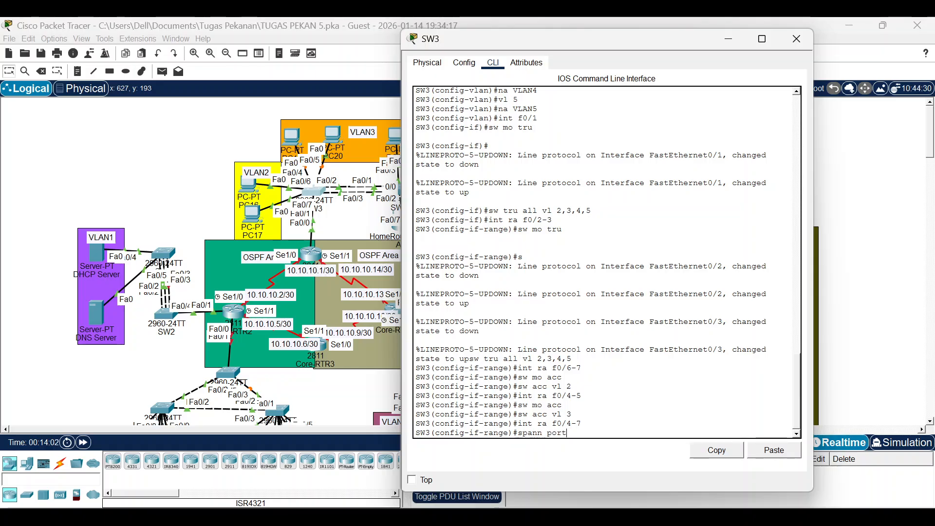
key(Return)
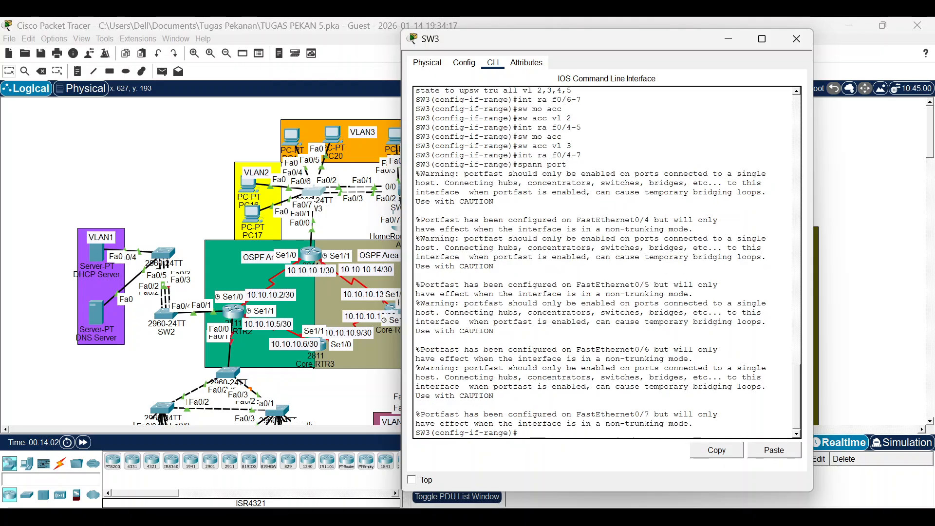
click(257, 150)
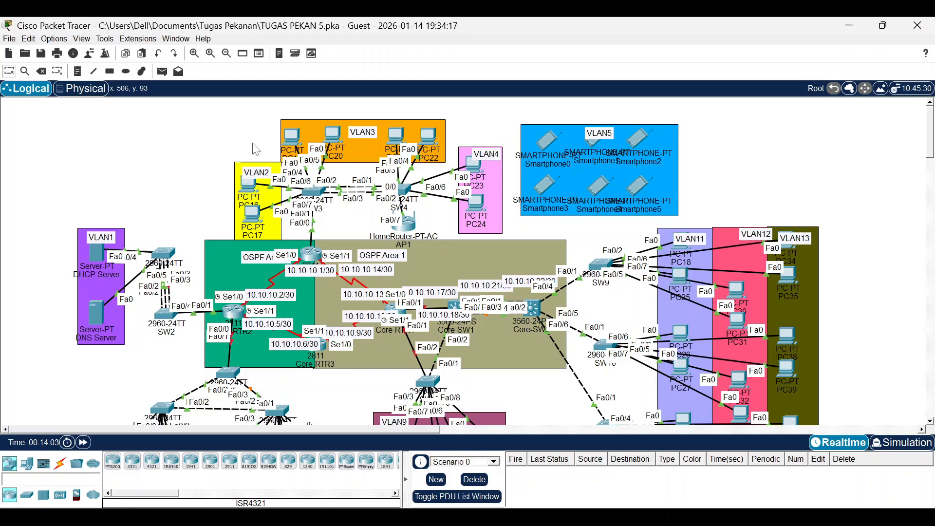
Set PC19's IP configuration to DHCP so it receives 192.168.3.2.
drag(290, 129, 297, 126)
click(300, 131)
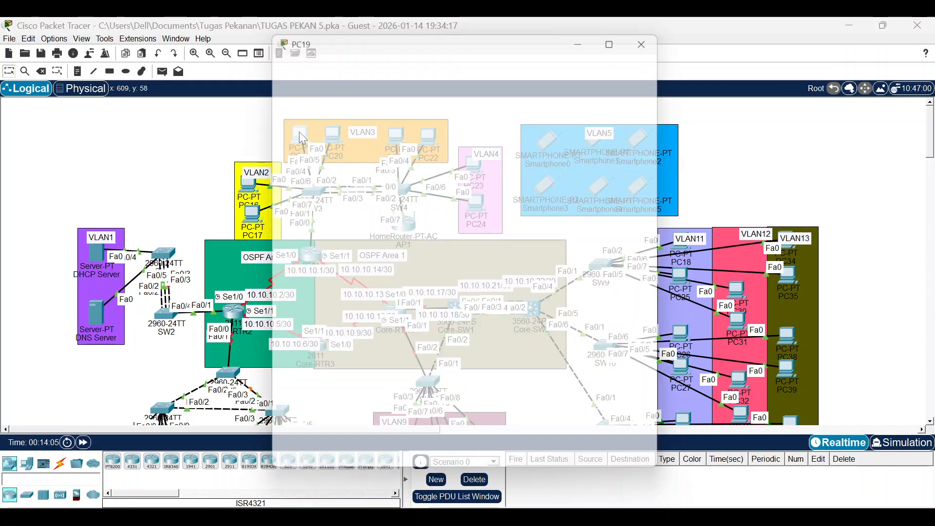
click(363, 55)
click(306, 129)
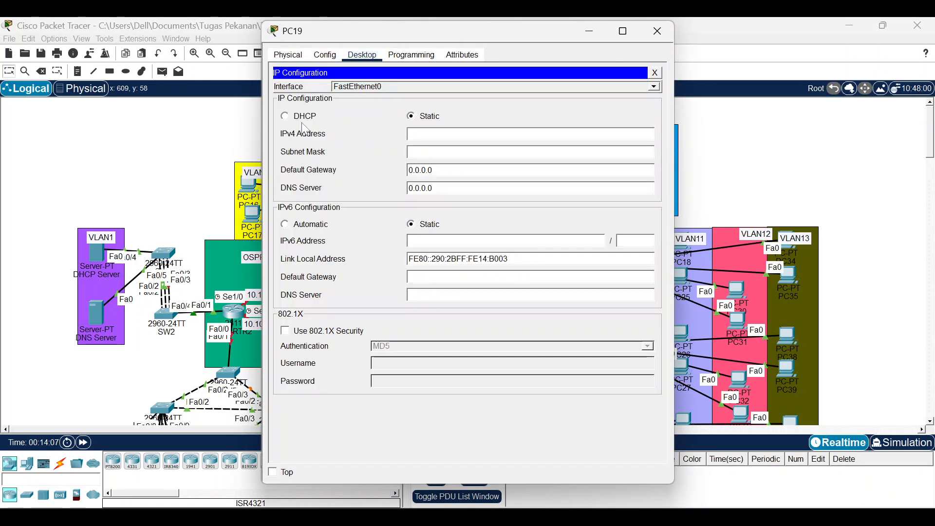
click(294, 116)
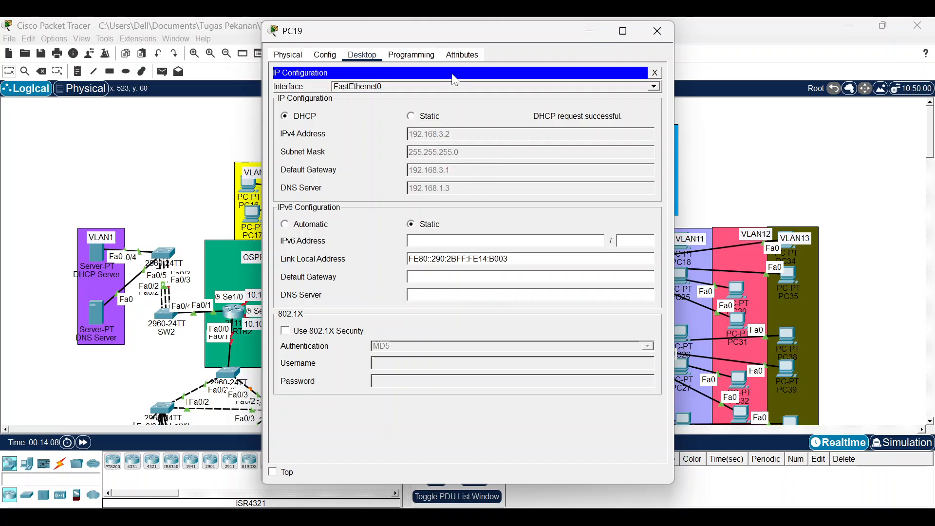
click(658, 31)
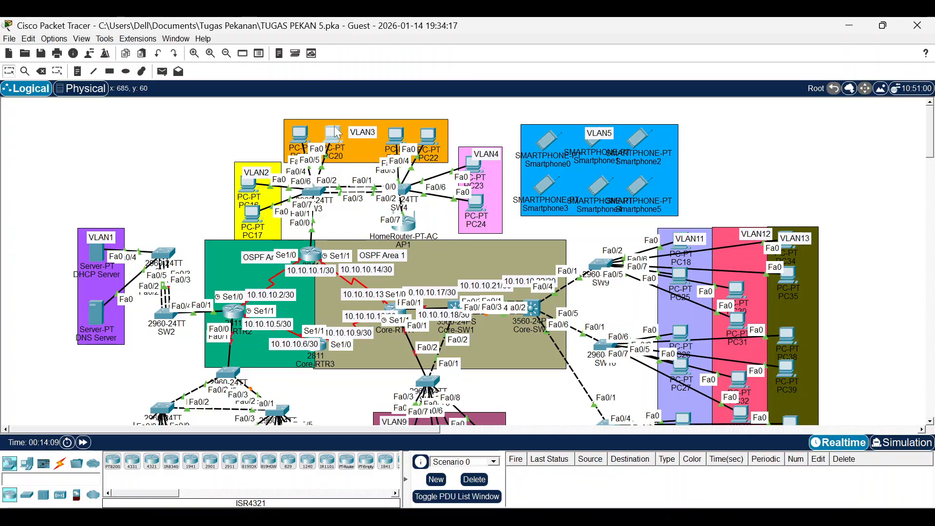
Set PC20's IP configuration to DHCP so it receives 192.168.3.3.
click(333, 136)
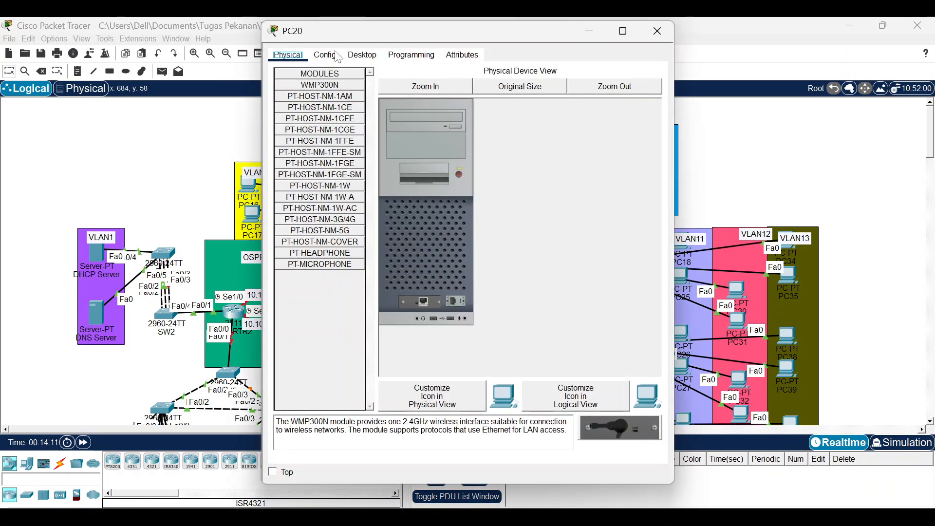
click(325, 55)
click(313, 97)
click(363, 54)
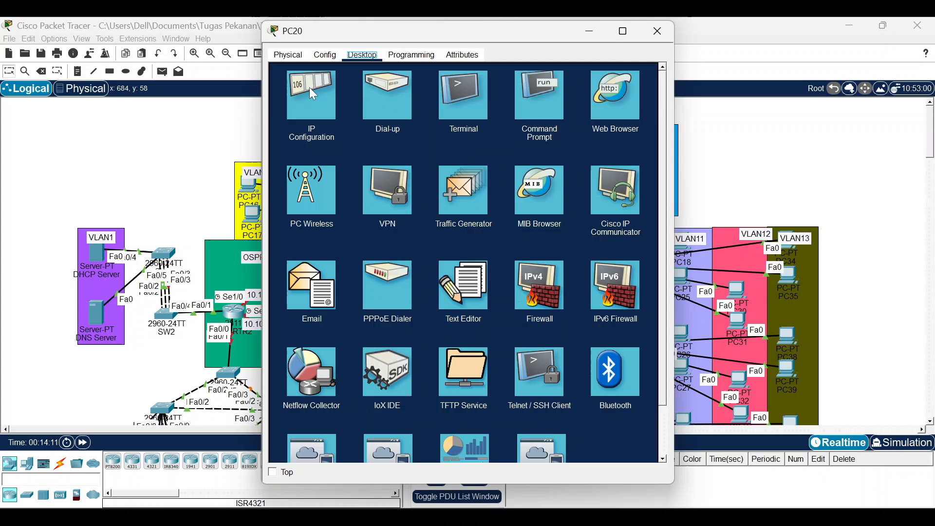
click(306, 113)
click(298, 116)
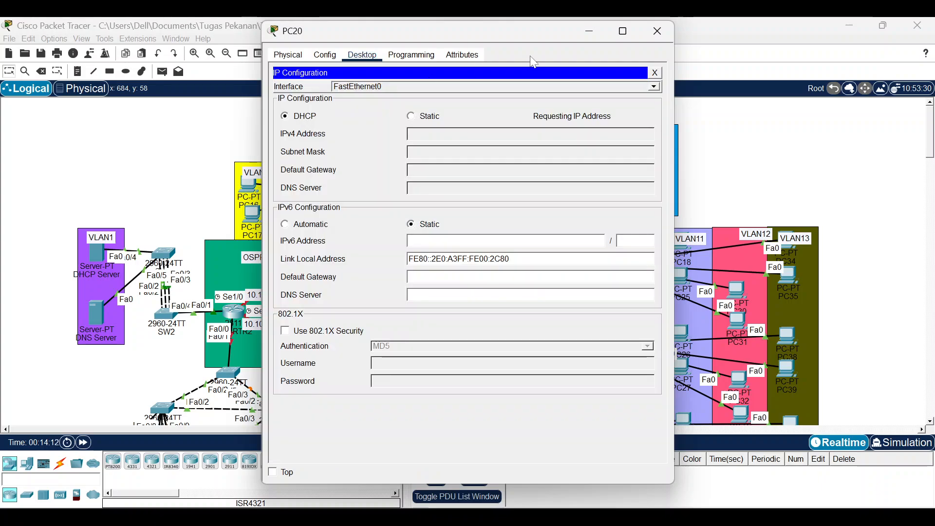
click(651, 36)
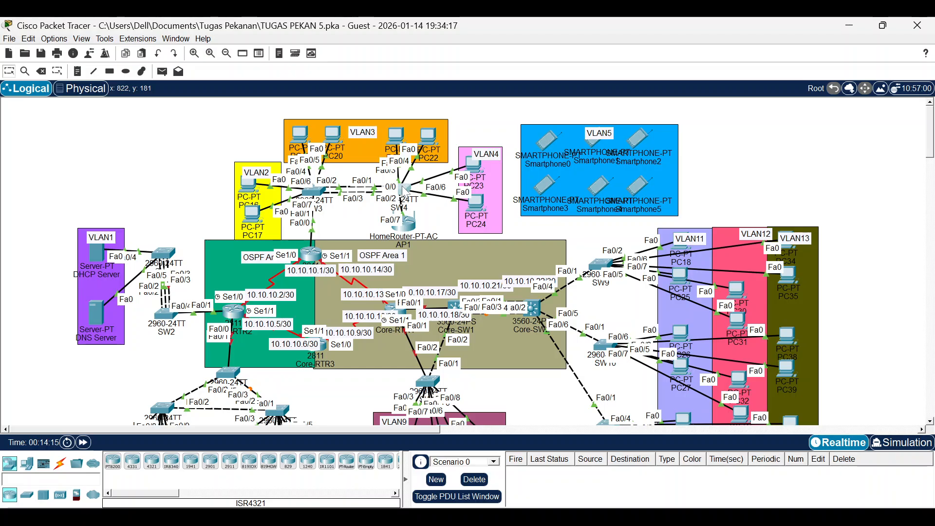
On SW4's CLI, enter privileged mode and global configuration mode with en and conf t.
click(403, 188)
drag(439, 29, 653, 36)
key(Return)
text(en)
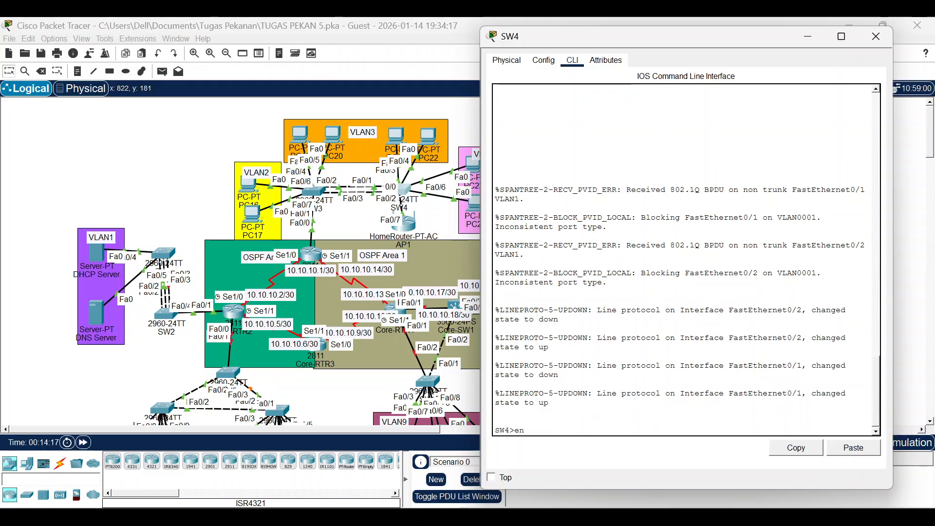
key(Return)
key(Return)
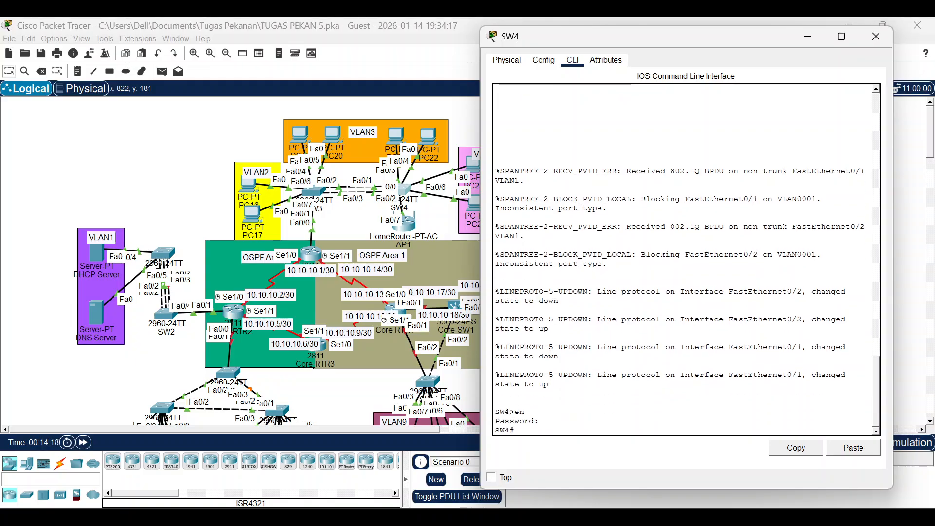
text(conf t)
Create VLAN 2 named VLAN2 and VLAN 3 named VLAN3 on SW4.
key(Return)
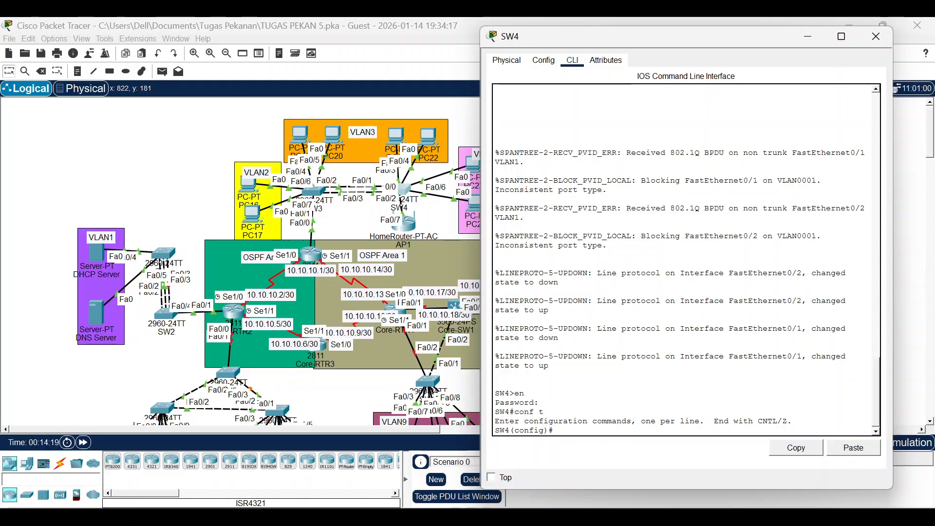
text(vl 2)
key(Return)
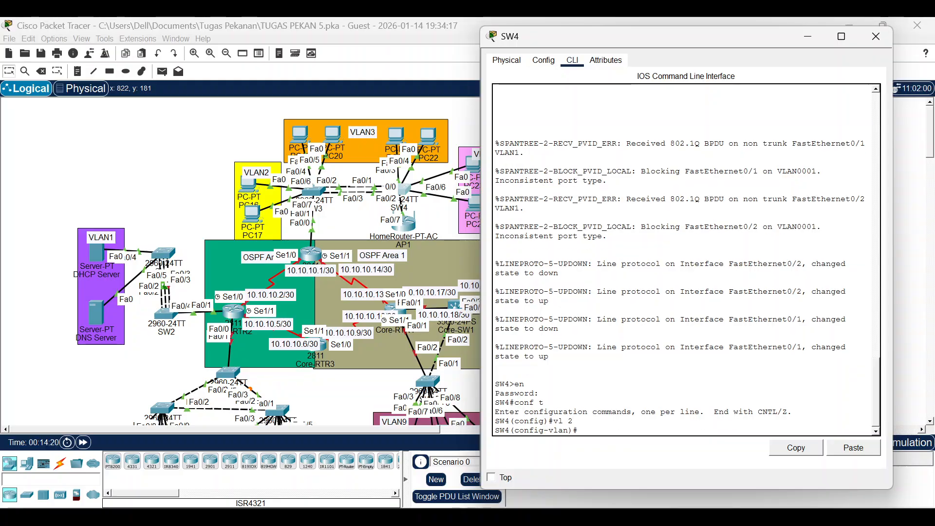
text(na VLAN2)
key(Return)
text(vl 2)
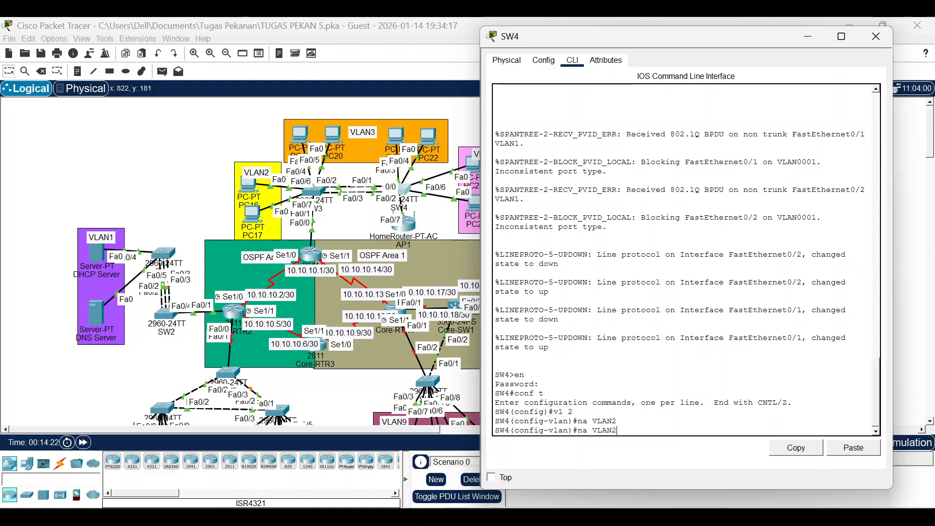
key(BackSpace)
text(3)
key(Return)
text(na VLAN3)
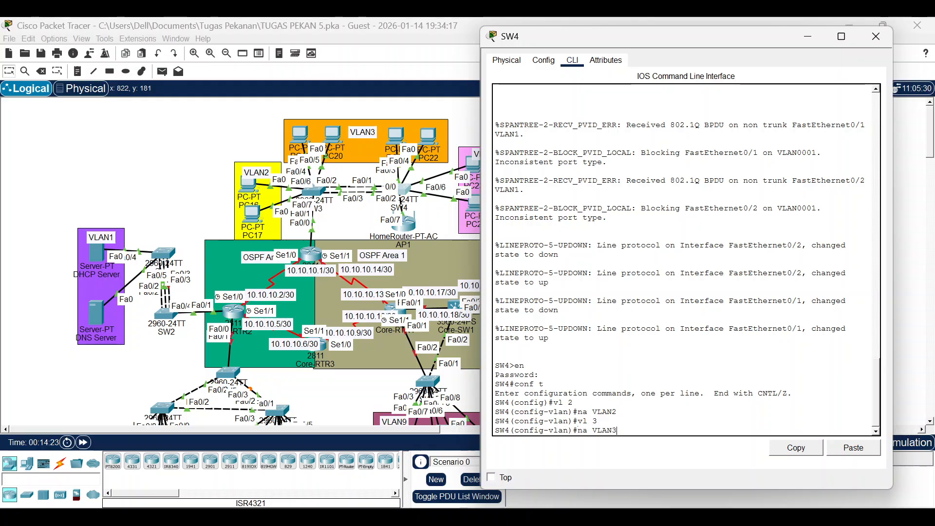
Create VLAN 4 named VLAN4 and VLAN 5 named VLAN5 on SW4.
key(Return)
text(vl 4)
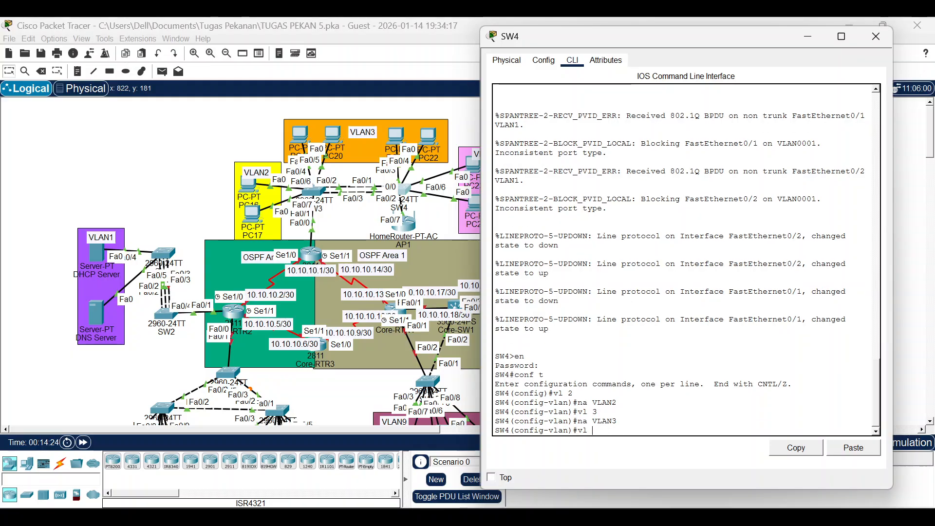
key(Return)
text(na VLAN4)
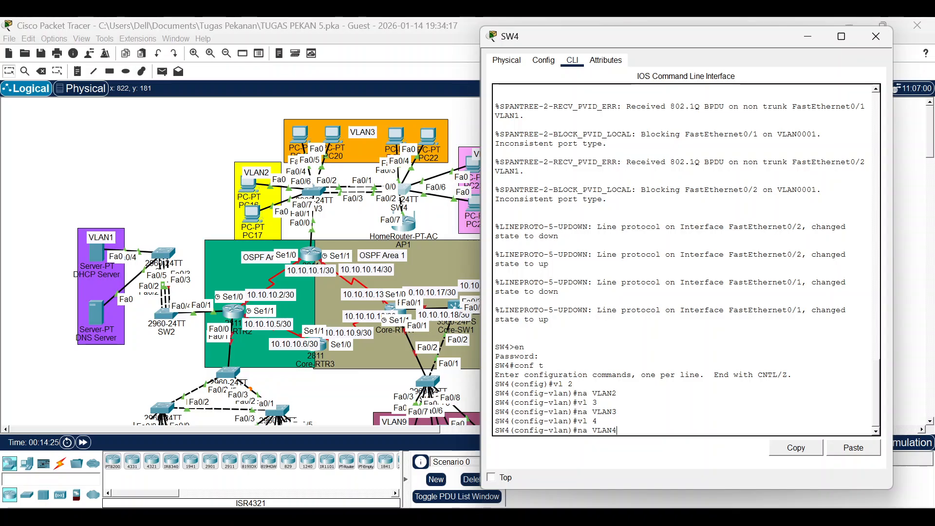
key(Return)
key(Up)
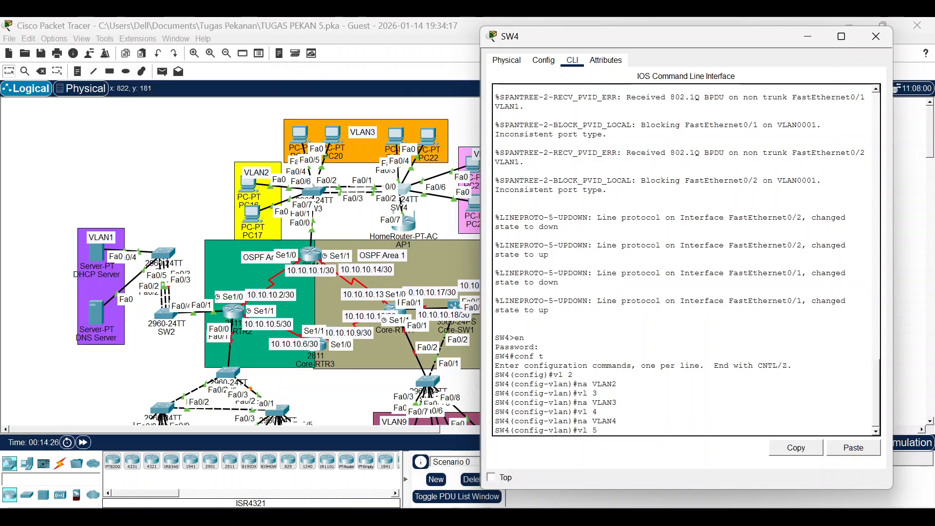
key(Return)
text(na VLAN5)
key(Return)
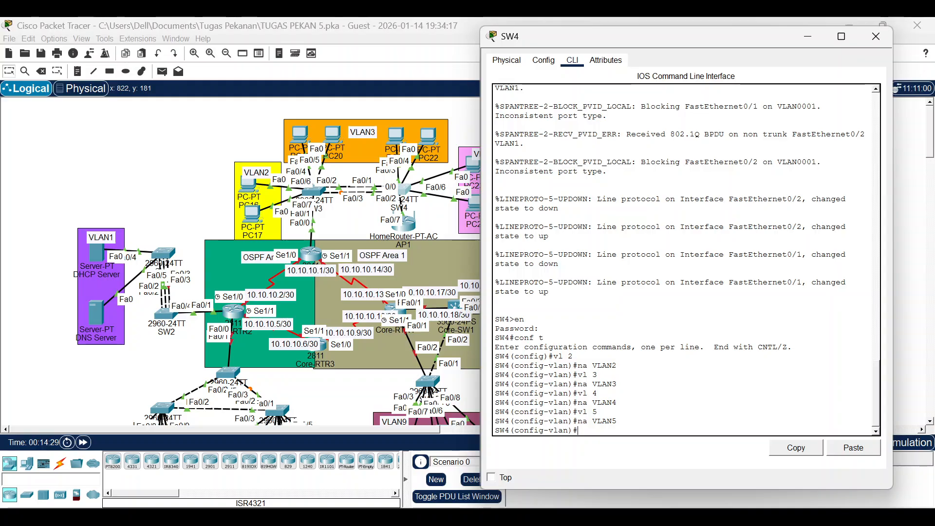
text(int f0)
key(BackSpace)
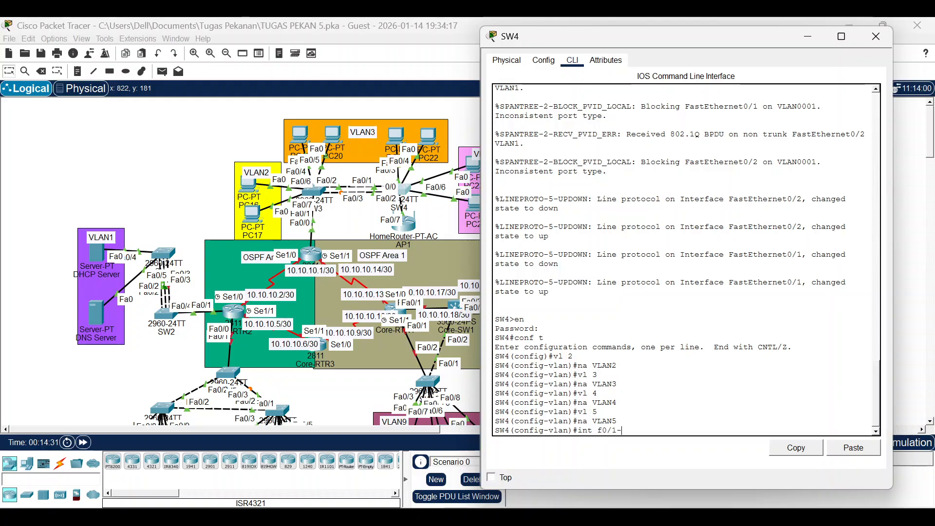
Make SW4 ports Fa0/1–2 trunks allowing VLANs 2, 3, 4 and 5.
key(Return)
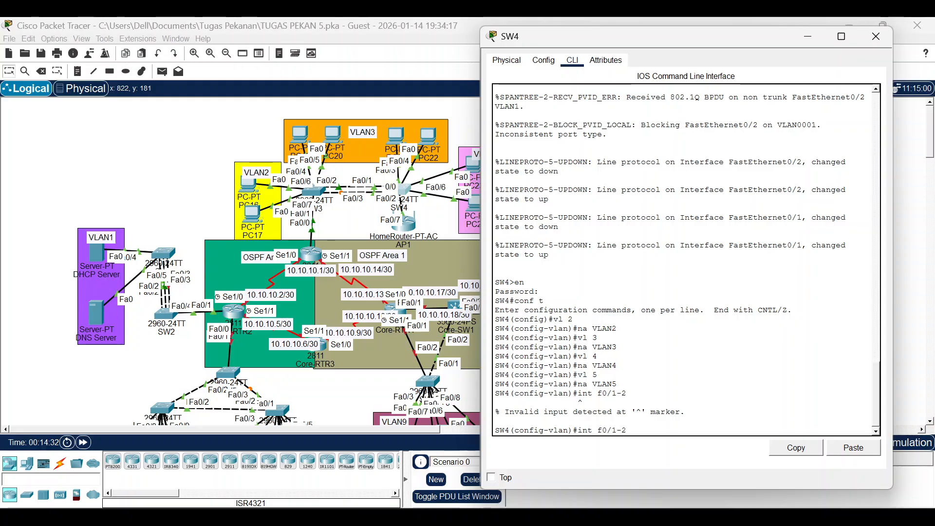
text(ra)
key(Return)
text(sw mo )
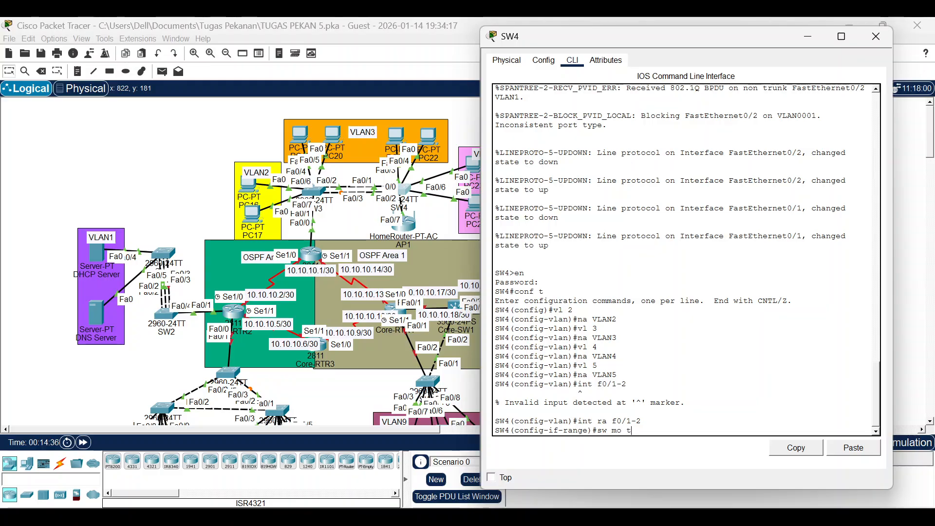
text(tru)
key(Return)
text(sw tru all)
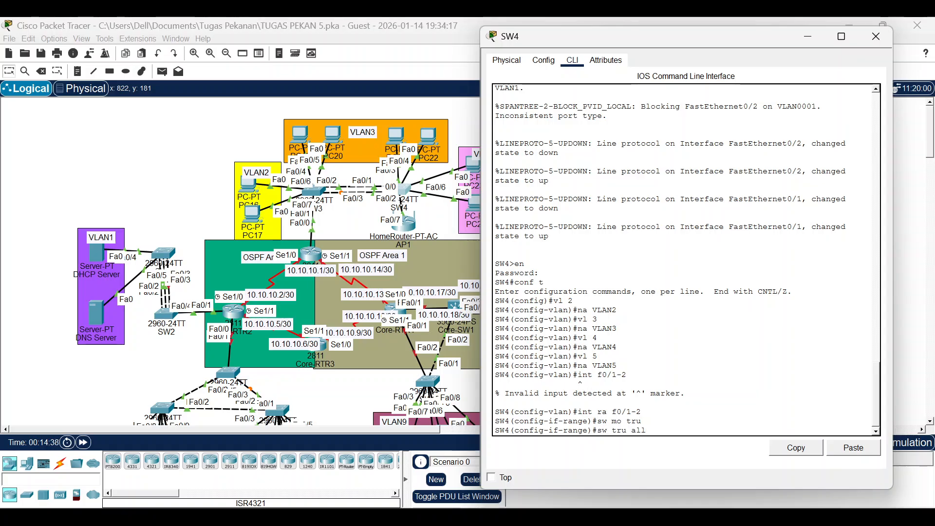
text( vl 2,3,4,5)
key(Return)
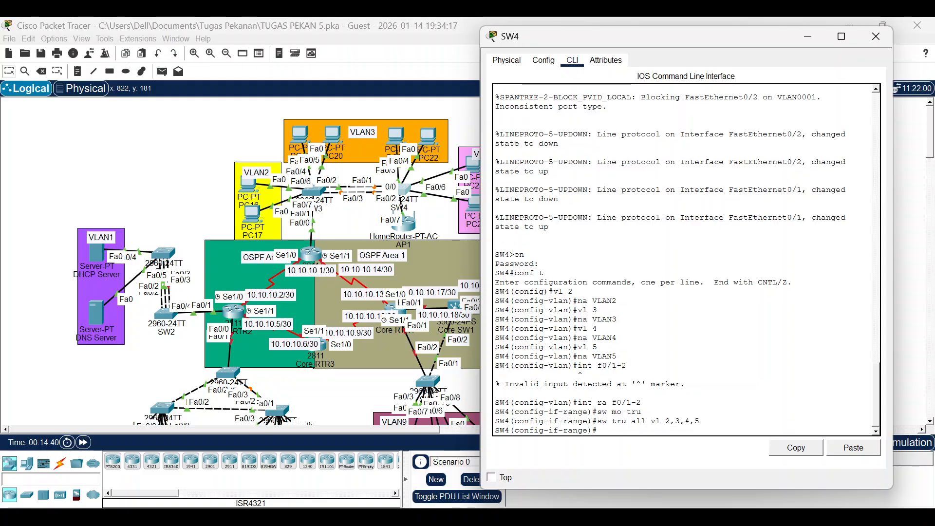
Make SW4 port Fa0/7 an access port in VLAN 5.
text(int f0)
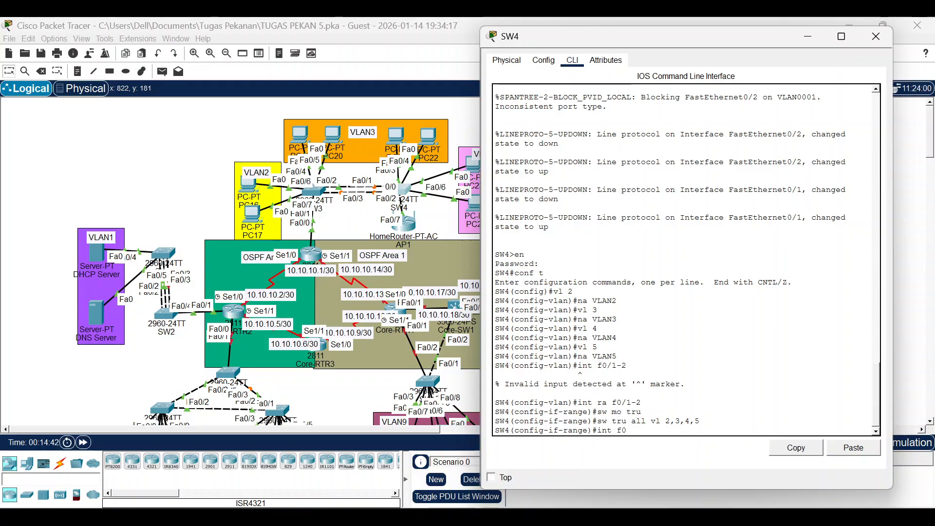
text(/7)
key(Return)
text(sw)
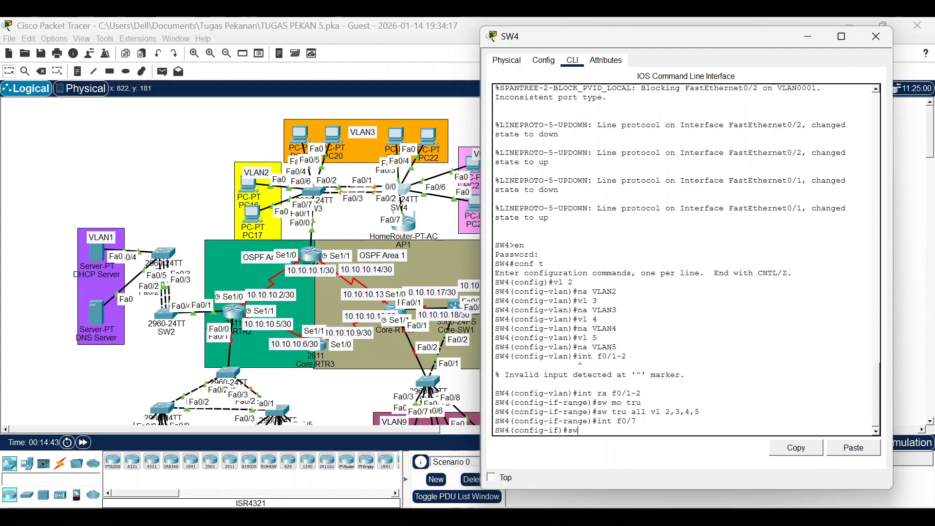
text( mo acc)
key(Return)
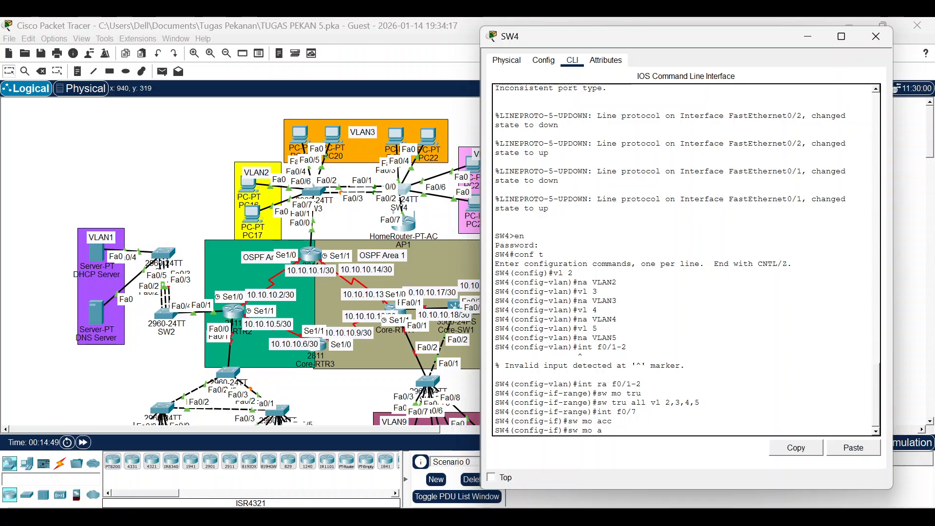
text(cc vl 5)
key(Return)
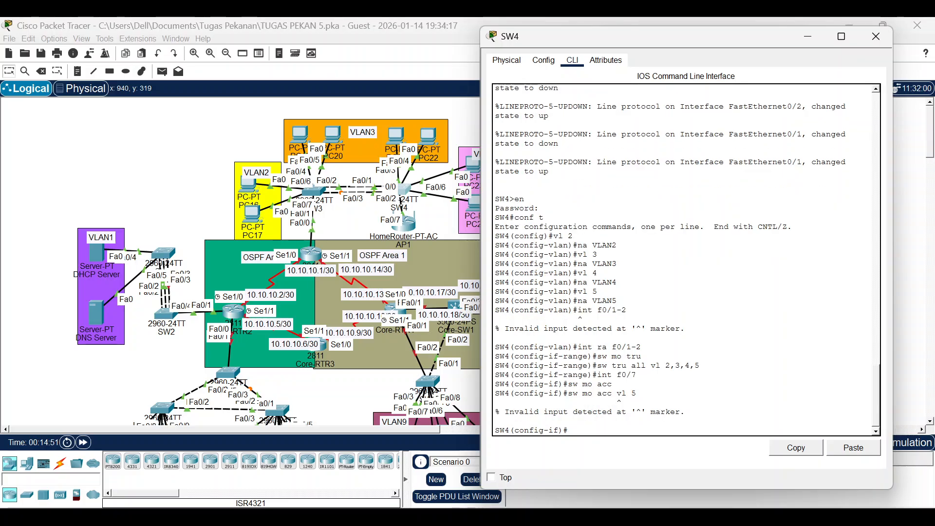
key(Up)
key(Left)
key(Left)
key(Left)
key(Left)
key(Left)
key(Left)
key(Left)
key(Left)
key(Left)
key(Left)
key(BackSpace)
key(BackSpace)
key(BackSpace)
key(Return)
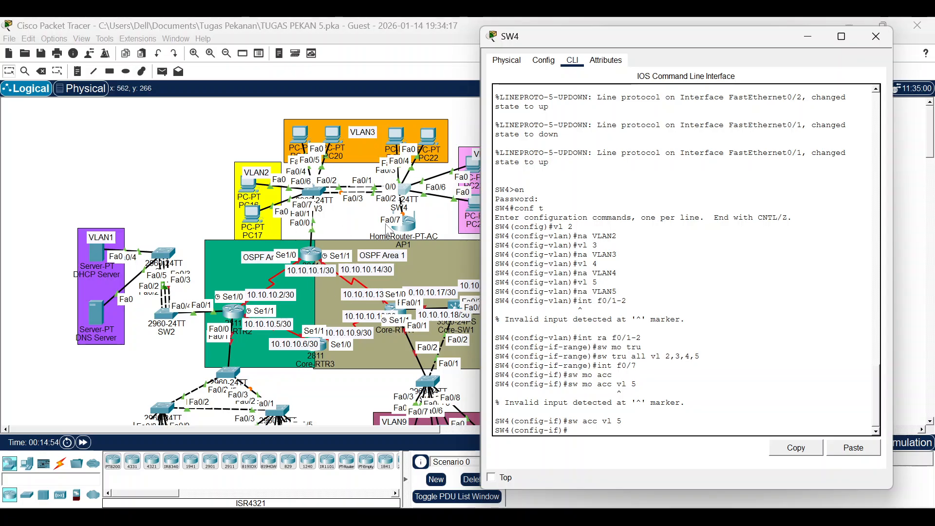
Make SW4 ports Fa0/3–4 access ports in VLAN 3.
click(394, 135)
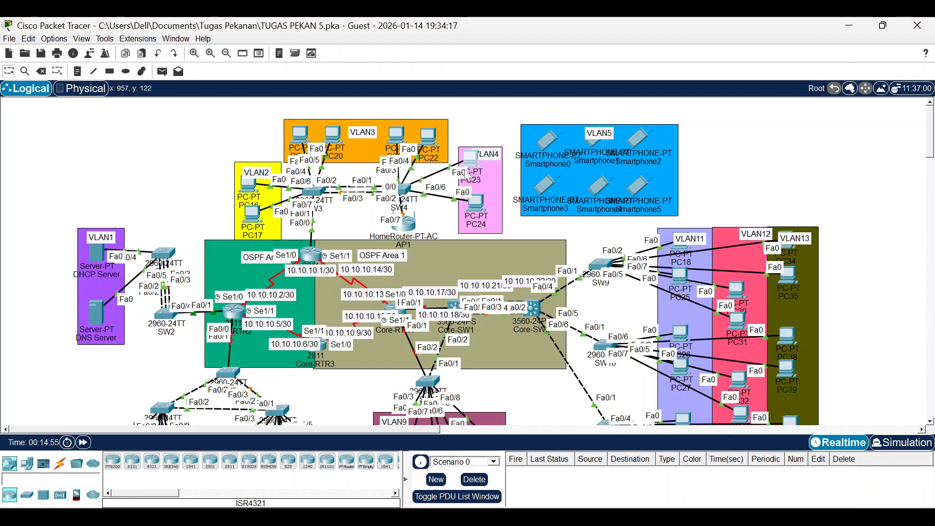
click(408, 188)
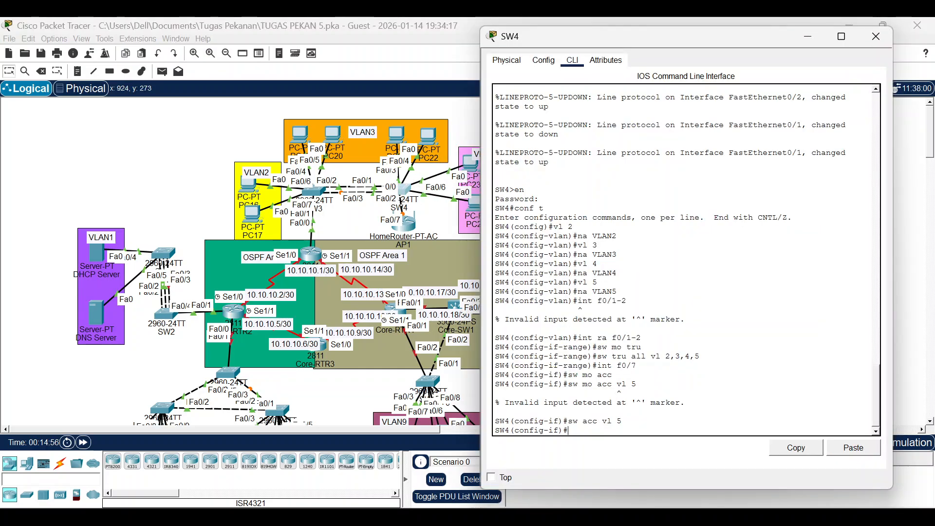
key(Up)
key(Up)
key(Up)
key(Up)
key(Up)
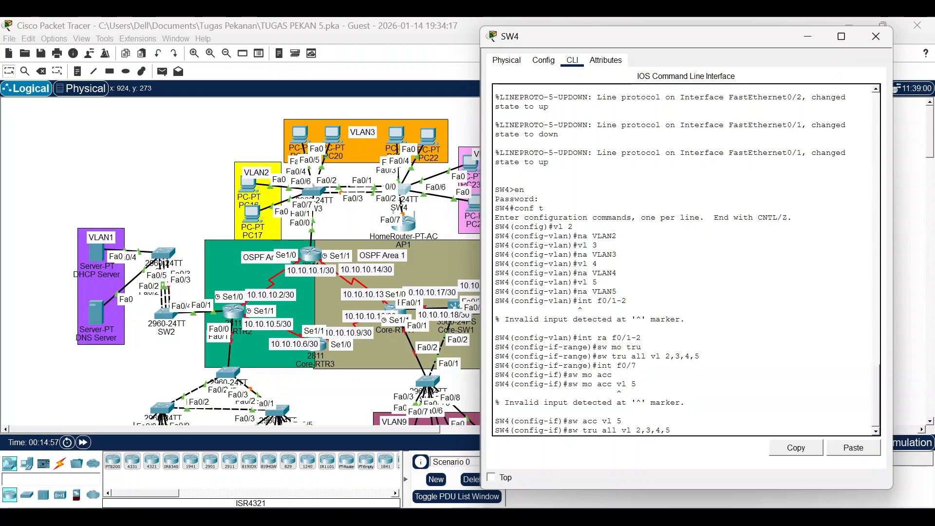
key(Up)
key(Up)
text(3-4)
key(Return)
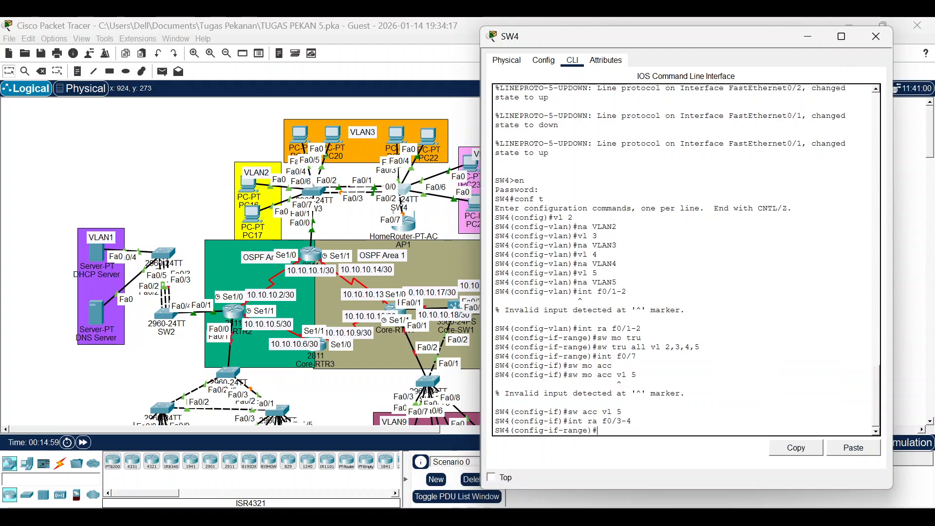
text(s)
text(w mo acc)
key(Return)
text(sw acc vl)
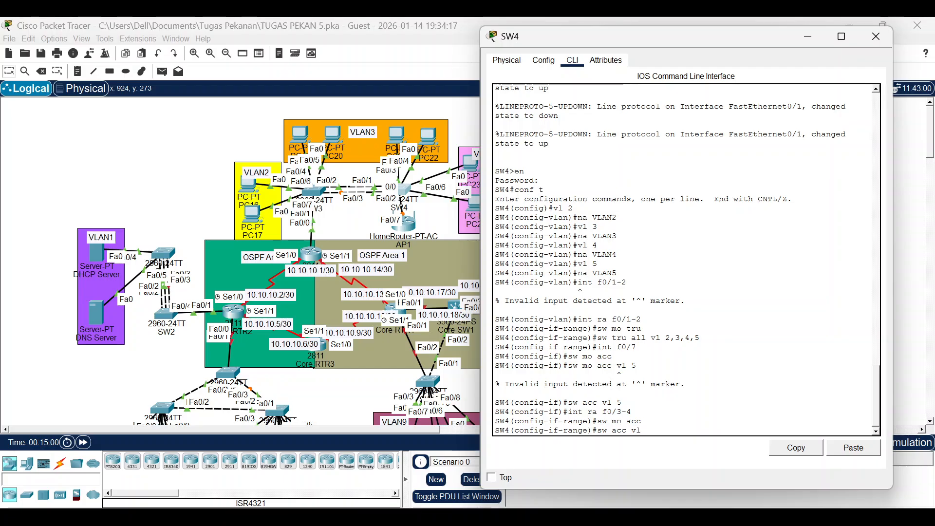
text( 3)
key(Return)
Make SW4 ports Fa0/5–6 access ports in VLAN 4.
key(Up)
key(Up)
key(Up)
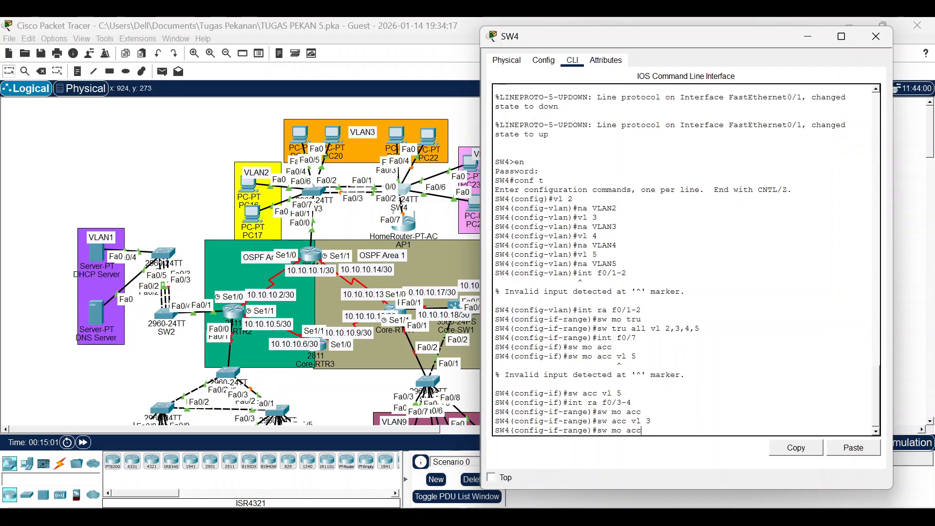
key(Left)
key(Left)
key(BackSpace)
text(5)
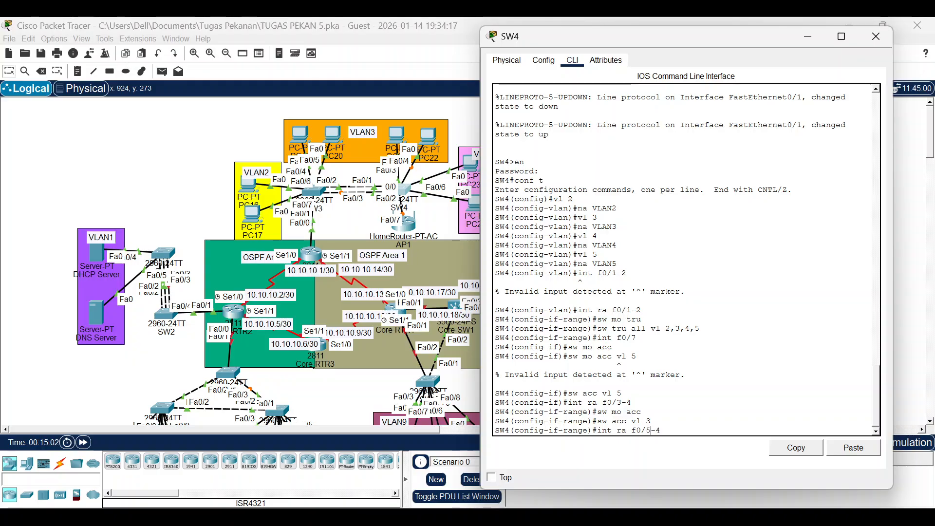
key(Return)
text(sw)
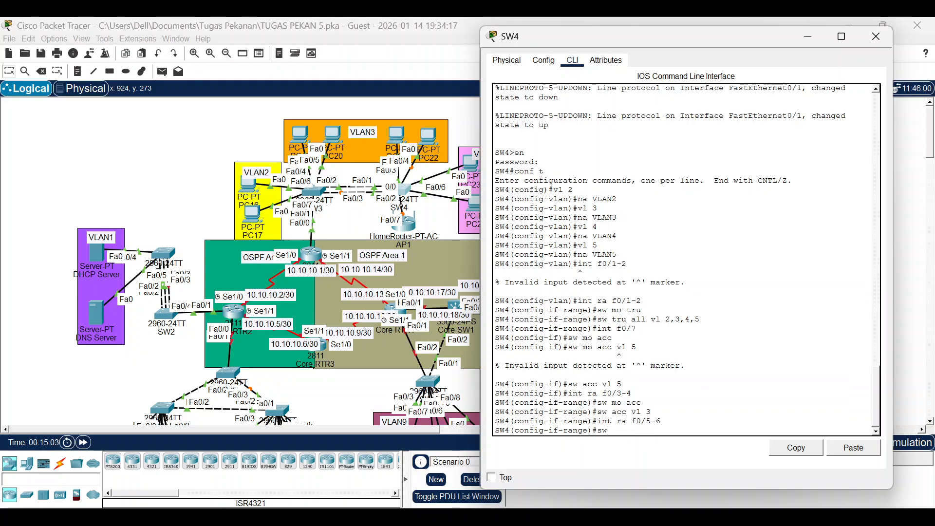
text( mo acc)
key(Return)
text(sw acc vl)
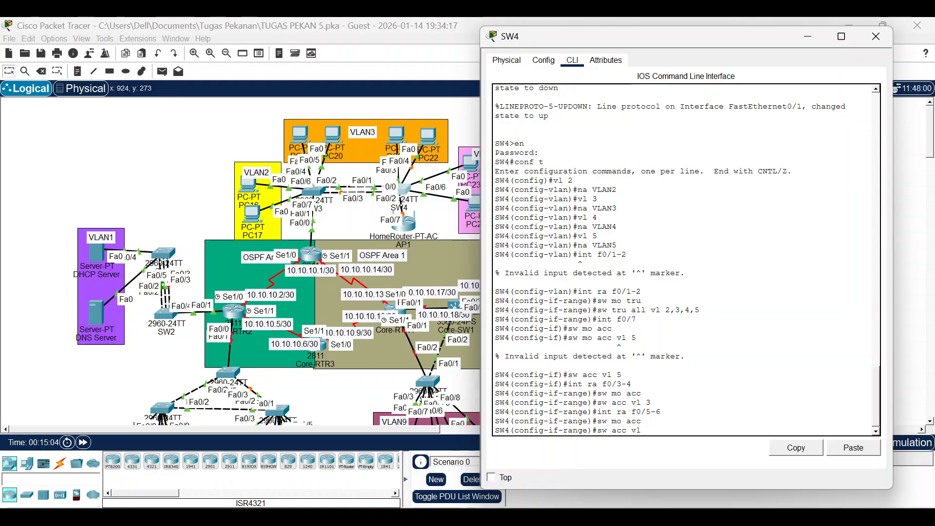
text( 4)
key(Return)
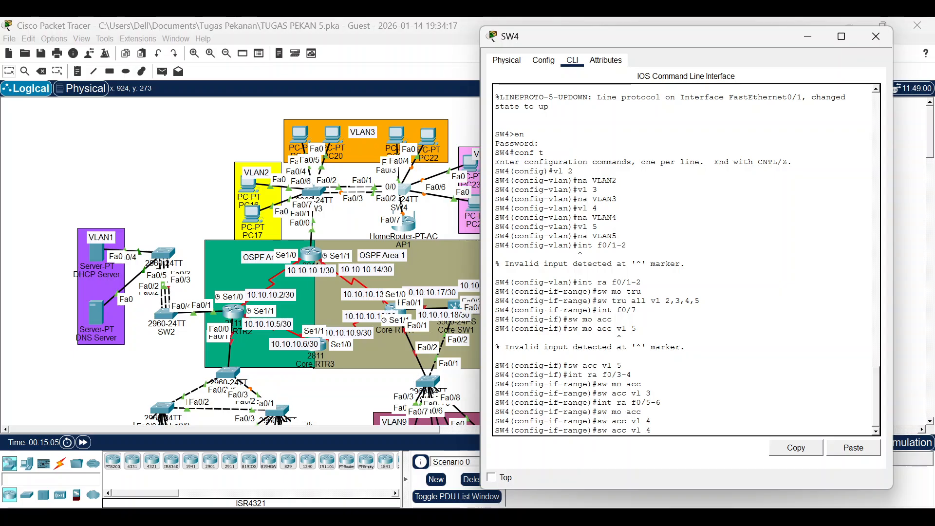
Enable spanning-tree PortFast on SW4 ports Fa0/3–7.
key(Up)
key(Up)
key(Up)
key(Left)
key(Left)
key(BackSpace)
key(BackSpace)
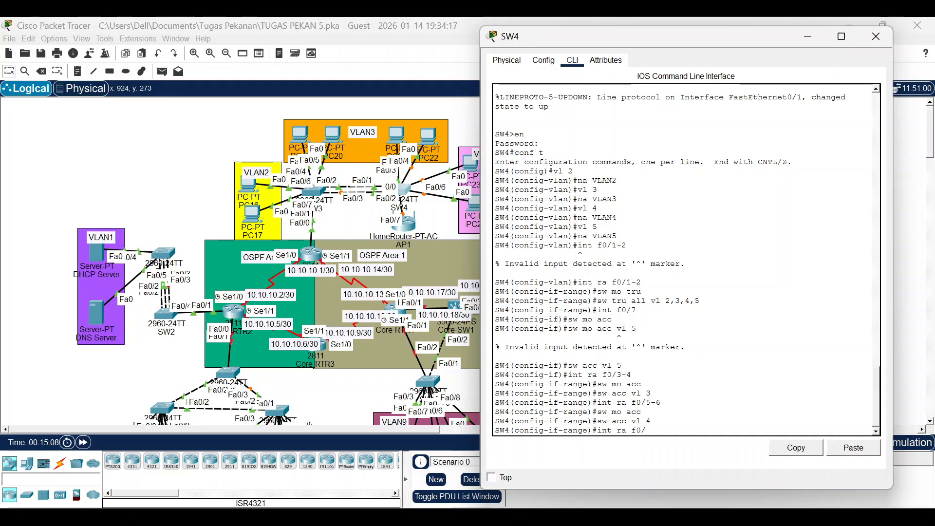
text(3-7)
key(Return)
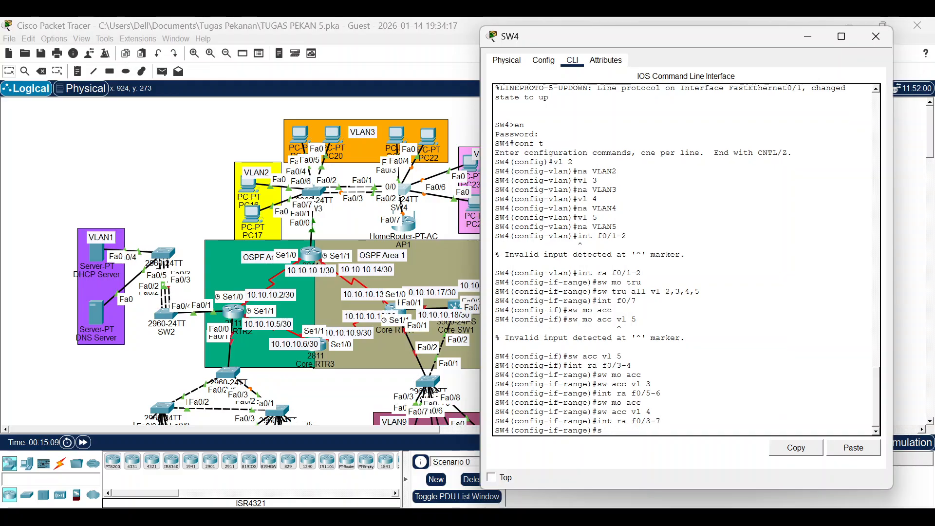
text(spann port)
key(Return)
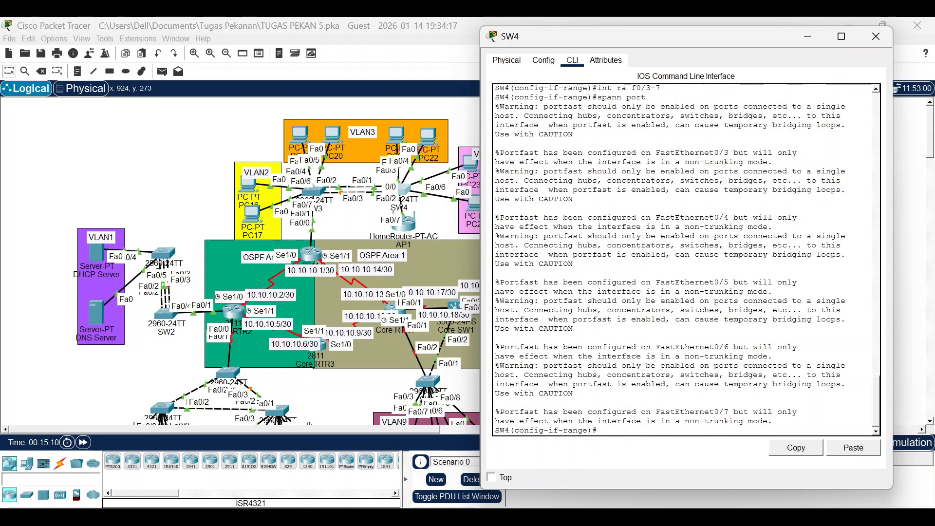
key(Return)
Switch PC21 and PC22 to DHCP in their IP Configuration.
click(67, 185)
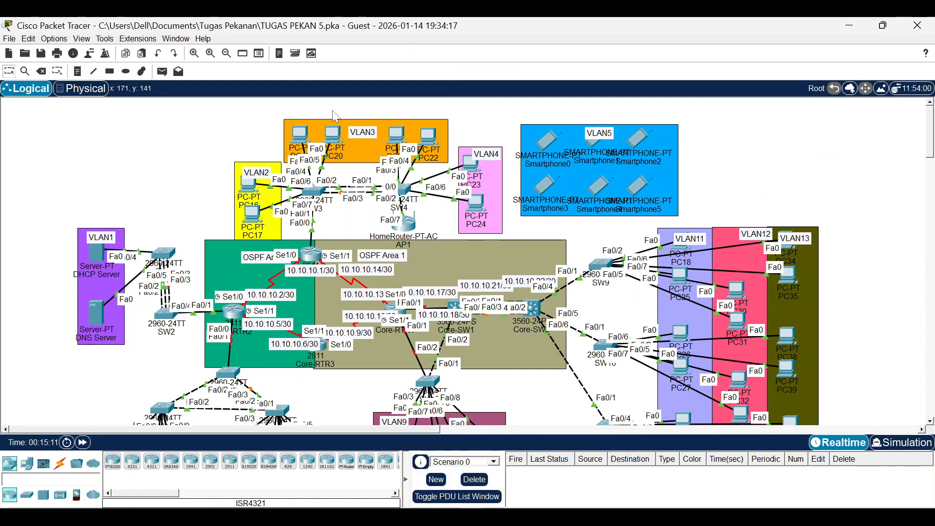
click(391, 136)
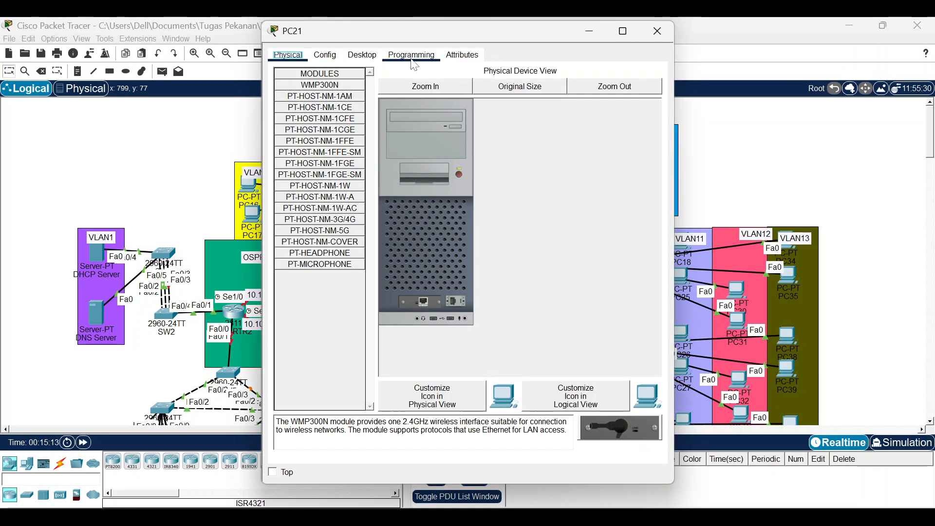
click(363, 55)
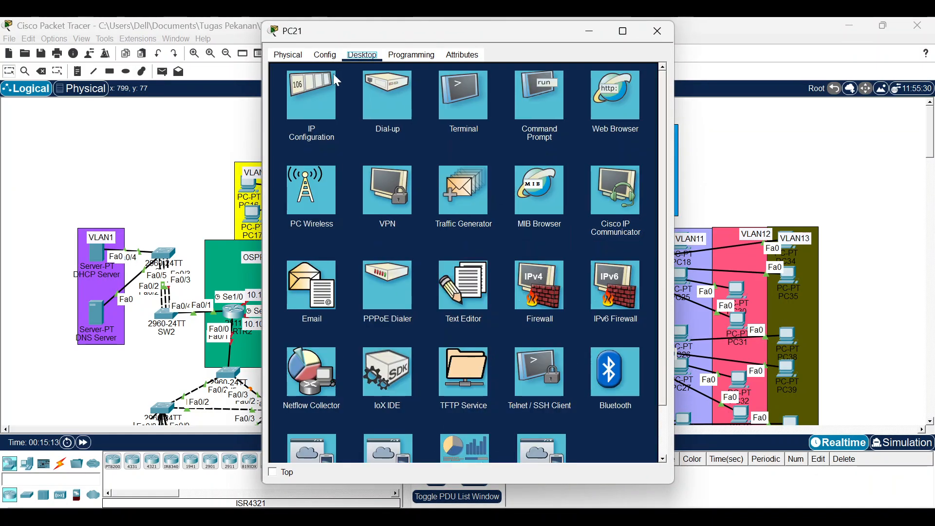
click(281, 133)
click(285, 117)
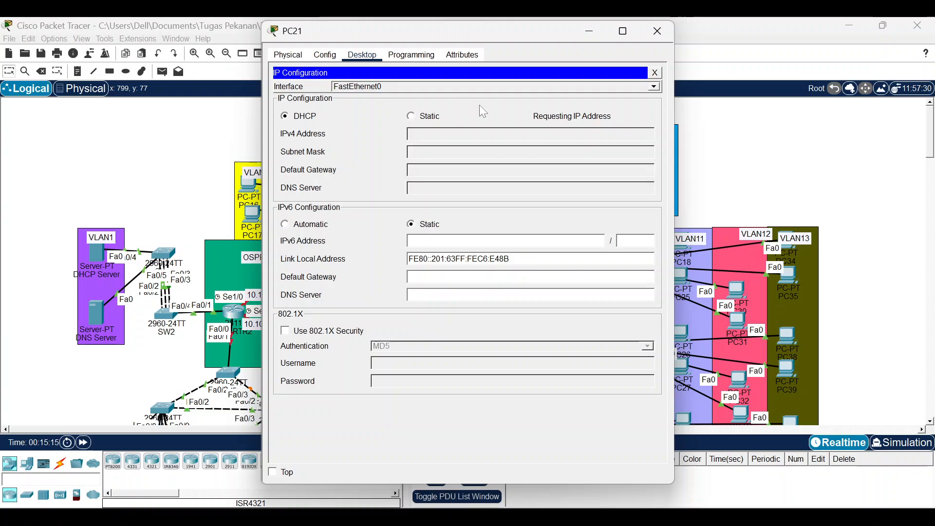
click(657, 30)
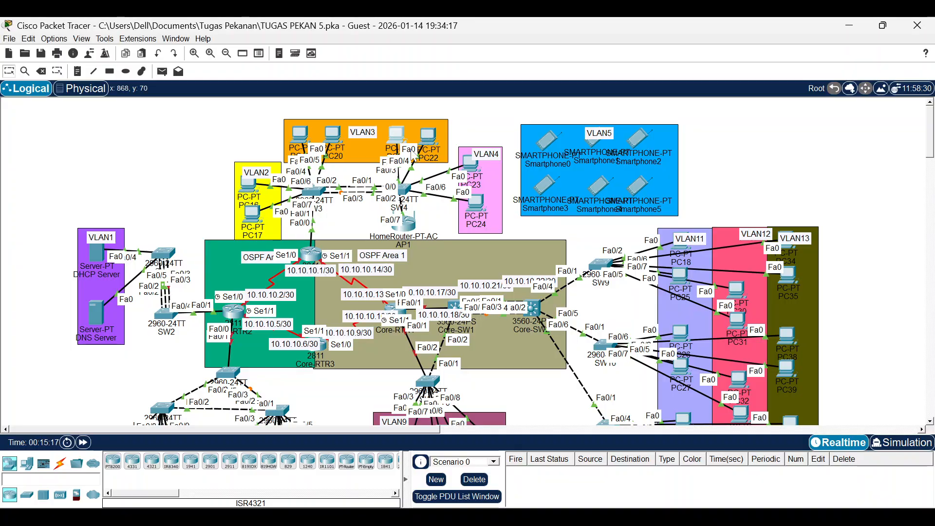
click(428, 141)
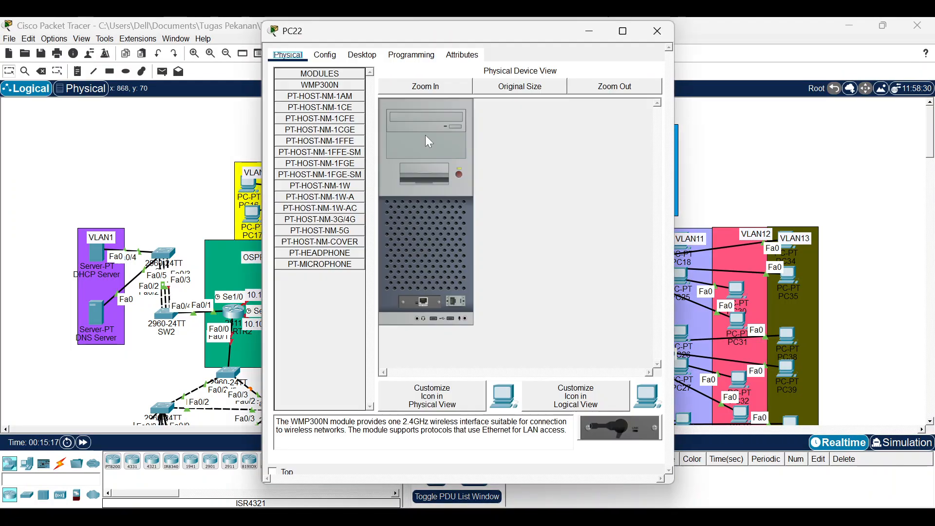
click(363, 55)
click(294, 111)
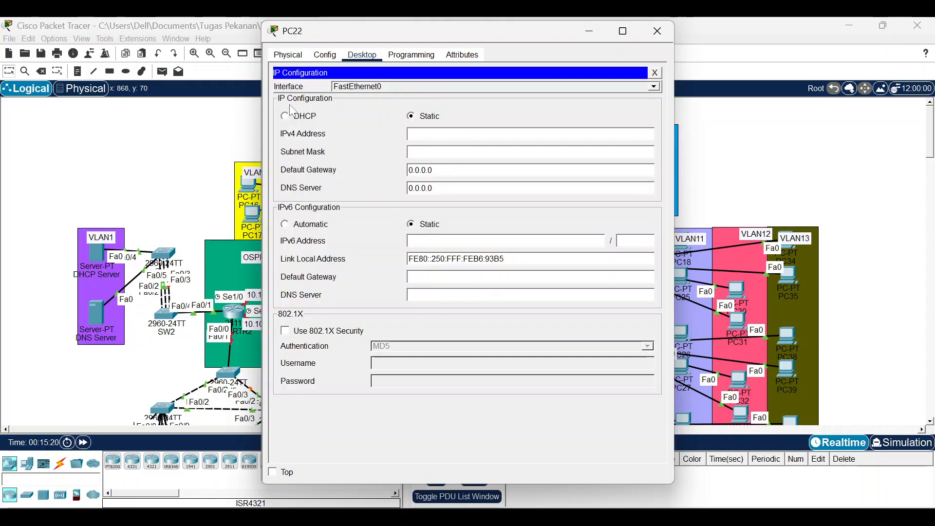
click(291, 116)
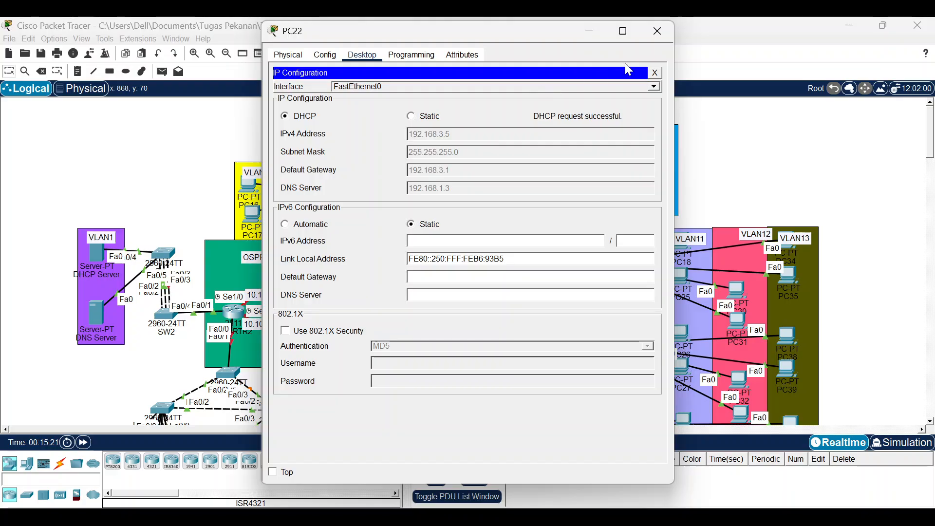
click(660, 32)
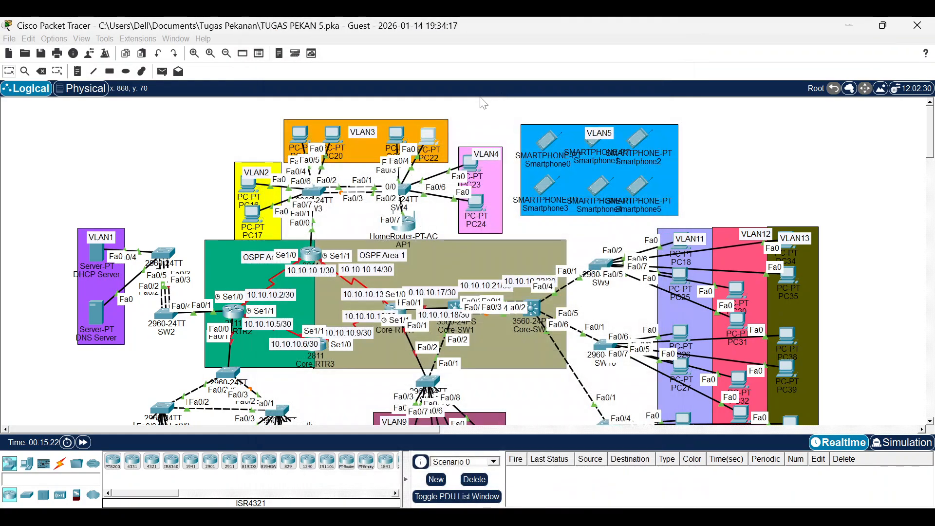
Switch PC23 and PC24 to DHCP, receiving 192.168.4.2 and 192.168.4.3 with gateway 192.168.4.1.
click(470, 164)
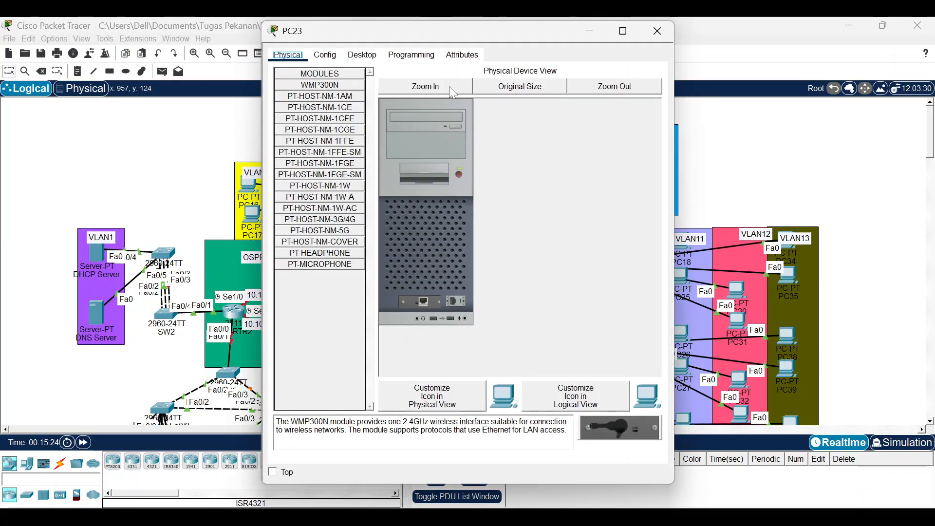
click(363, 55)
click(316, 100)
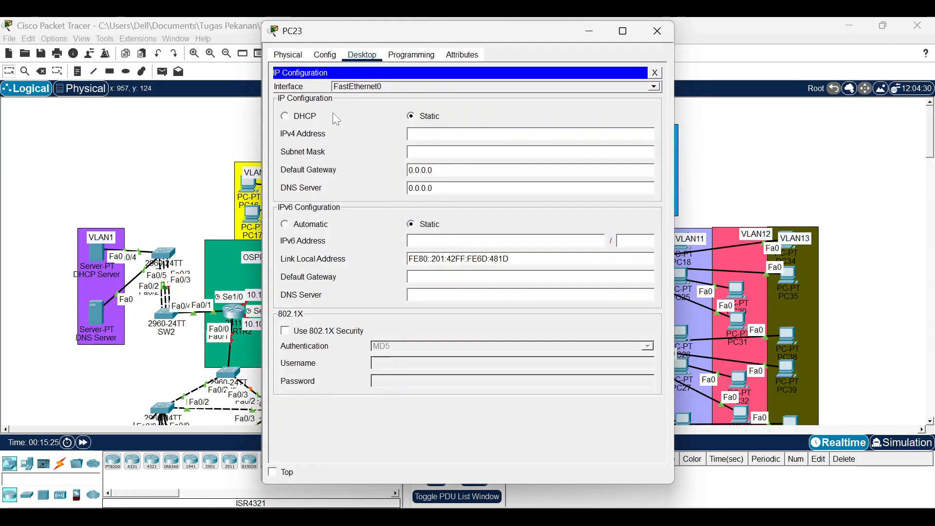
click(315, 117)
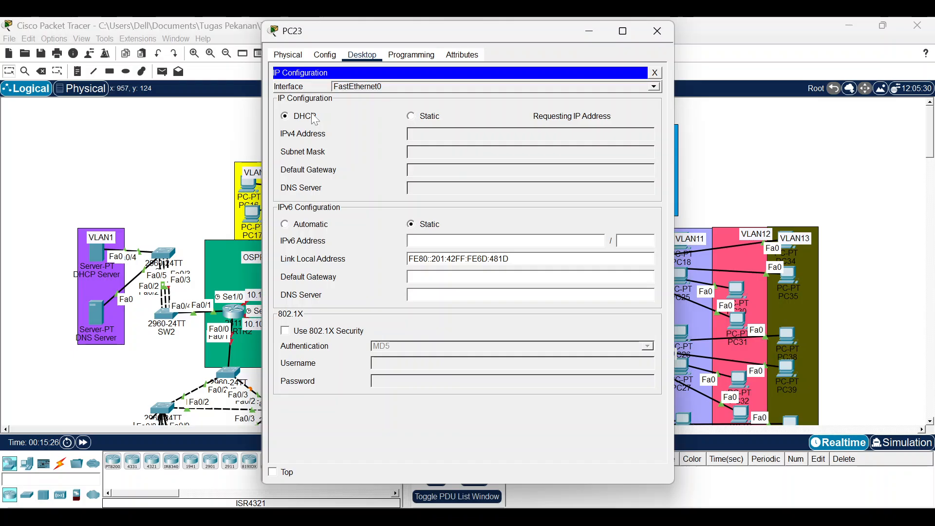
click(658, 32)
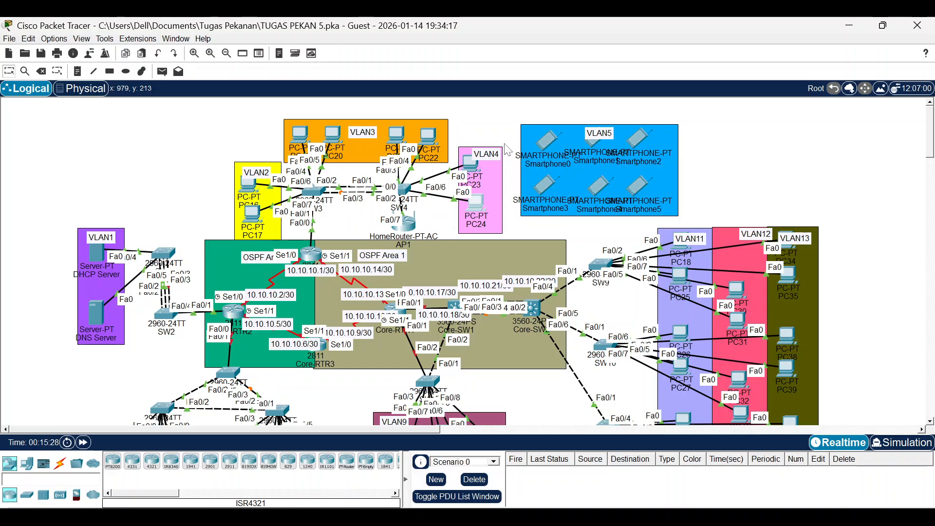
click(476, 203)
click(363, 58)
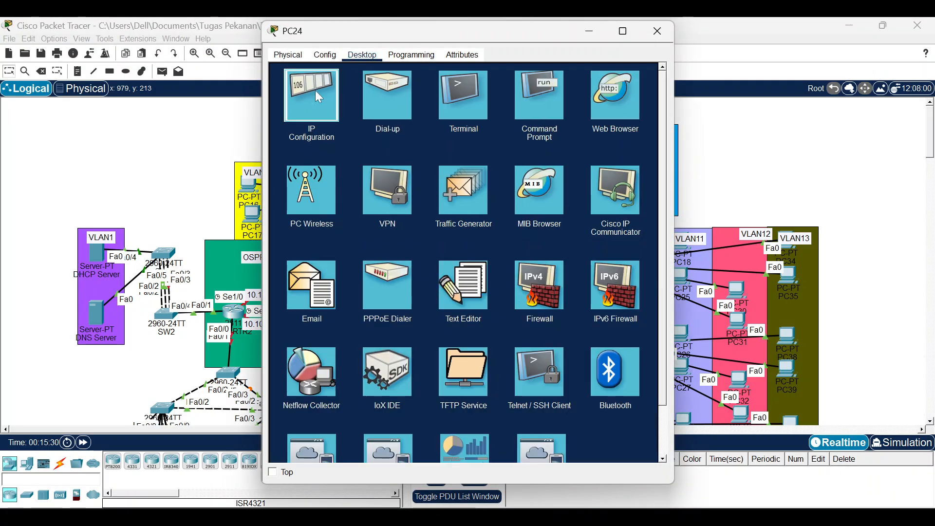
click(316, 100)
click(299, 117)
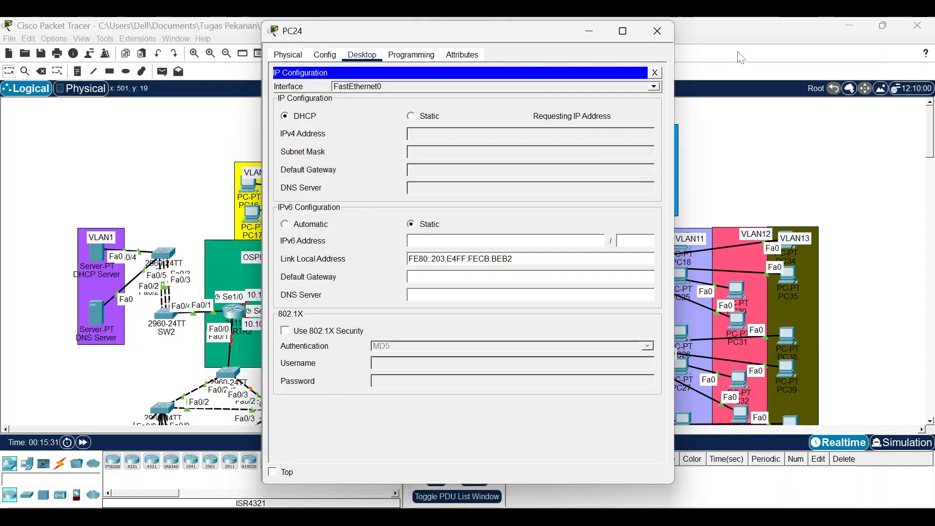
click(659, 32)
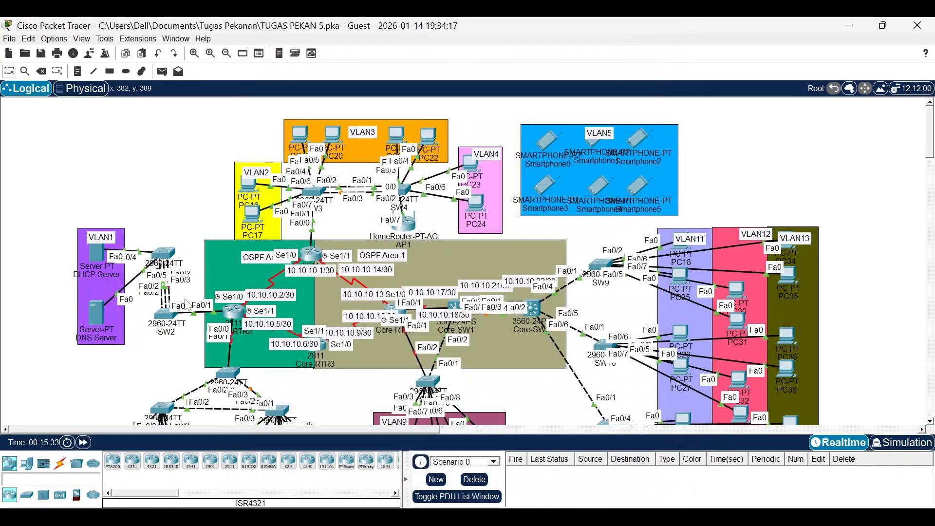
Zoom in twice and place SW2 directly below SW1, shifting the green OSPF area aside.
click(194, 53)
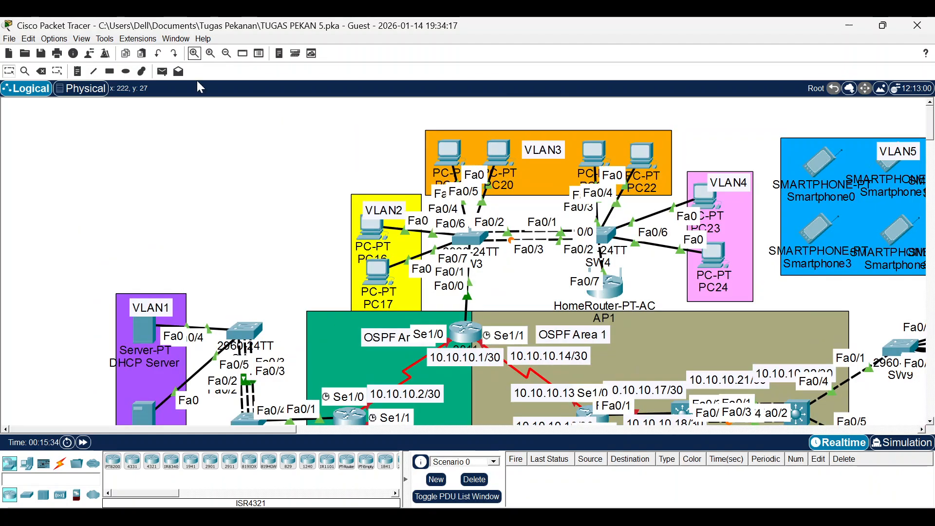
click(195, 53)
drag(277, 269, 292, 236)
drag(289, 368, 353, 328)
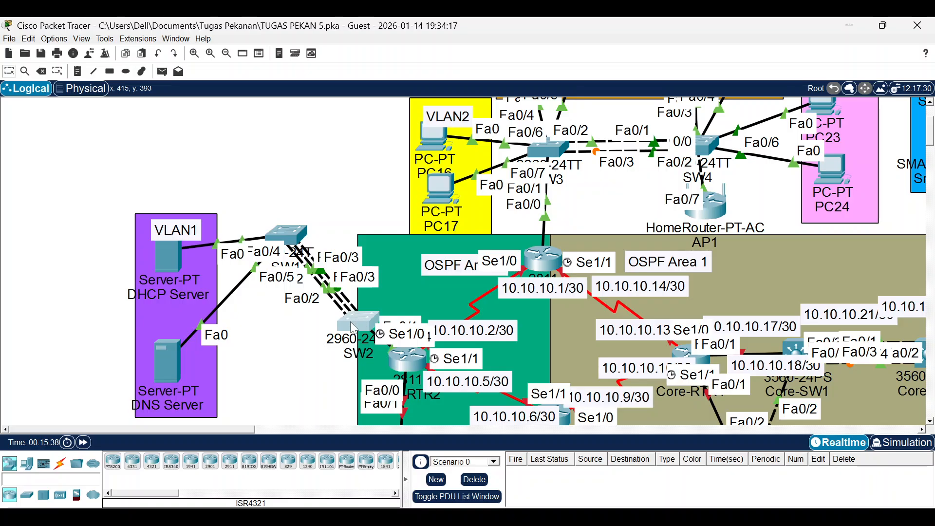
drag(358, 321, 347, 330)
drag(384, 269, 345, 287)
drag(341, 345, 283, 368)
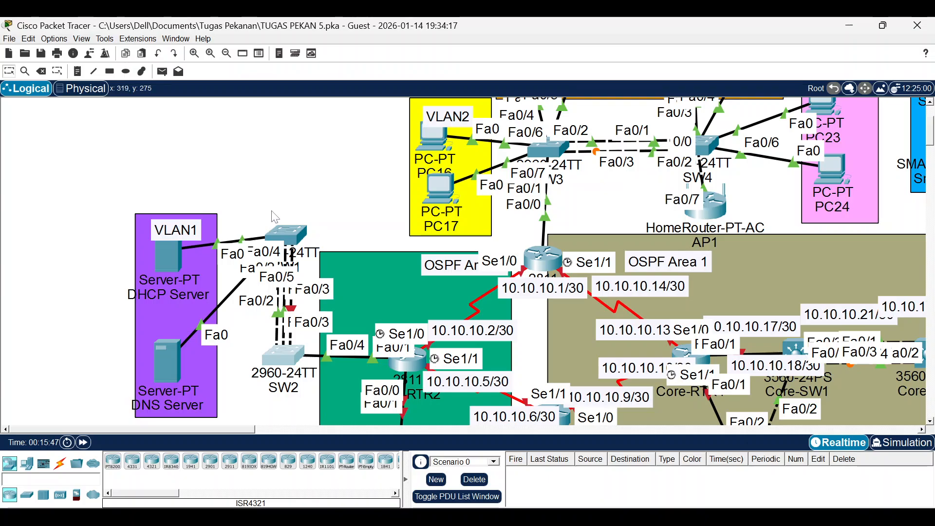
In SW1's CLI, exit to global config and select interface range Fa0/1-3.
click(292, 238)
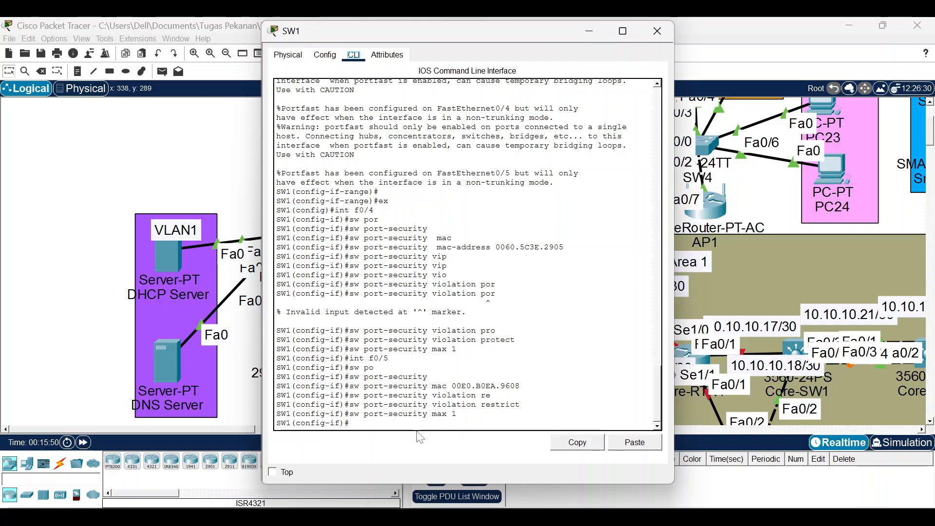
text(ex)
key(Return)
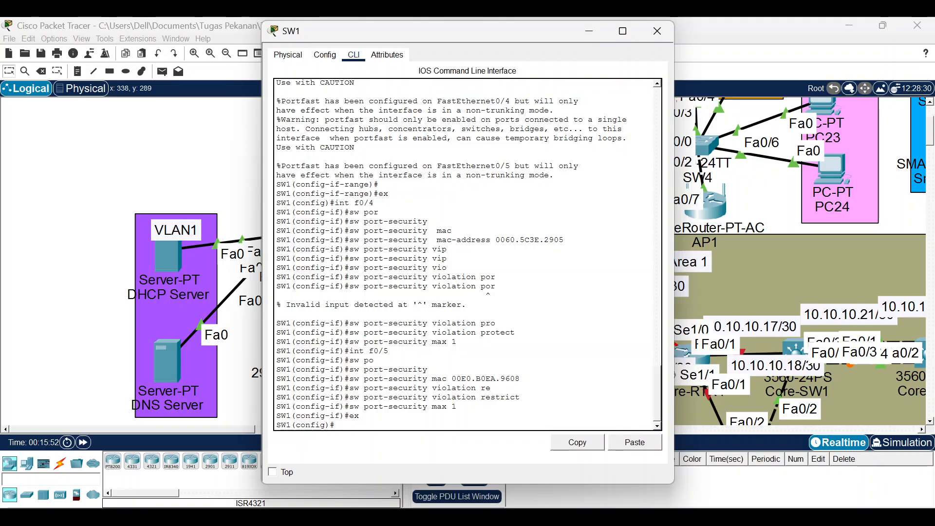
text(int raf0/1-3)
key(Return)
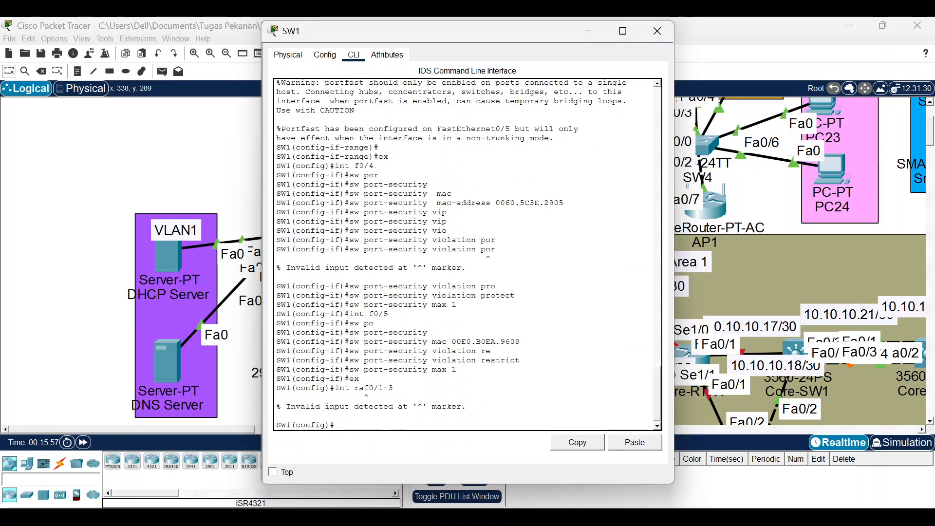
text(channel)
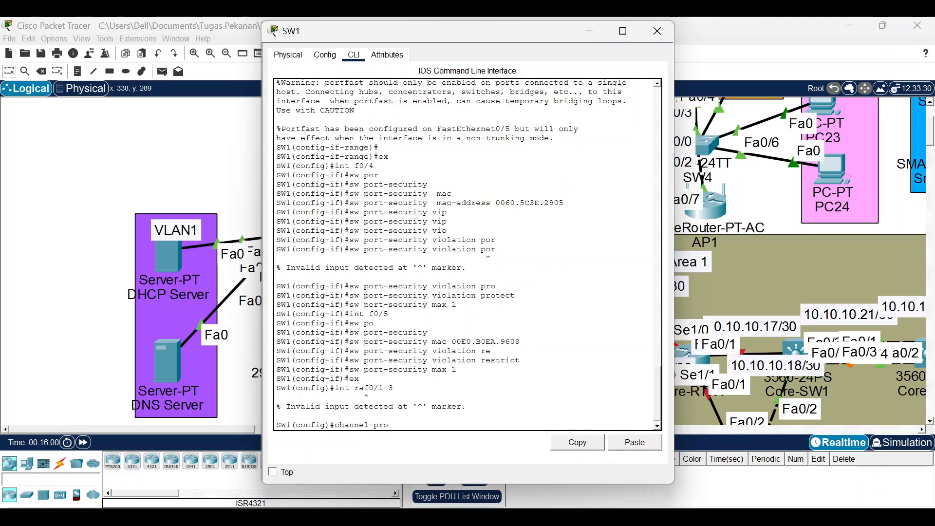
text(-pro)
key(Tab)
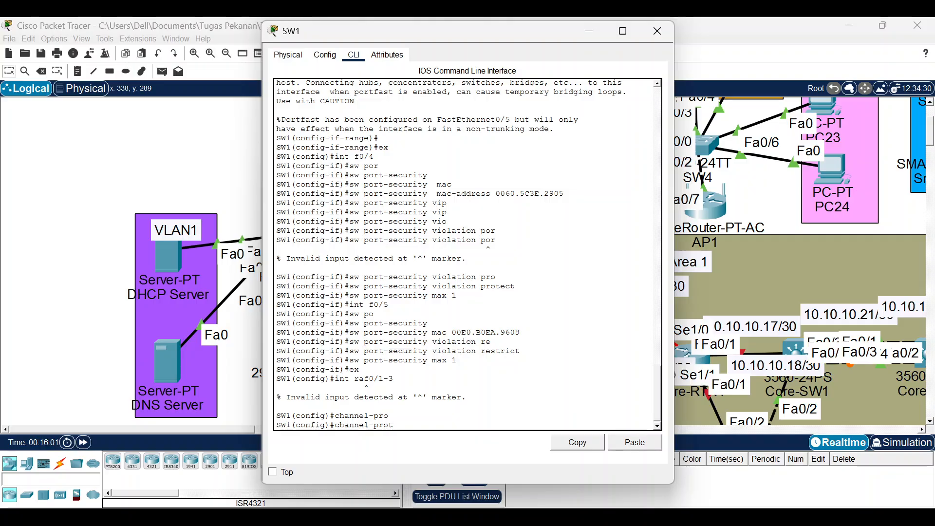
text(r)
key(Tab)
key(Tab)
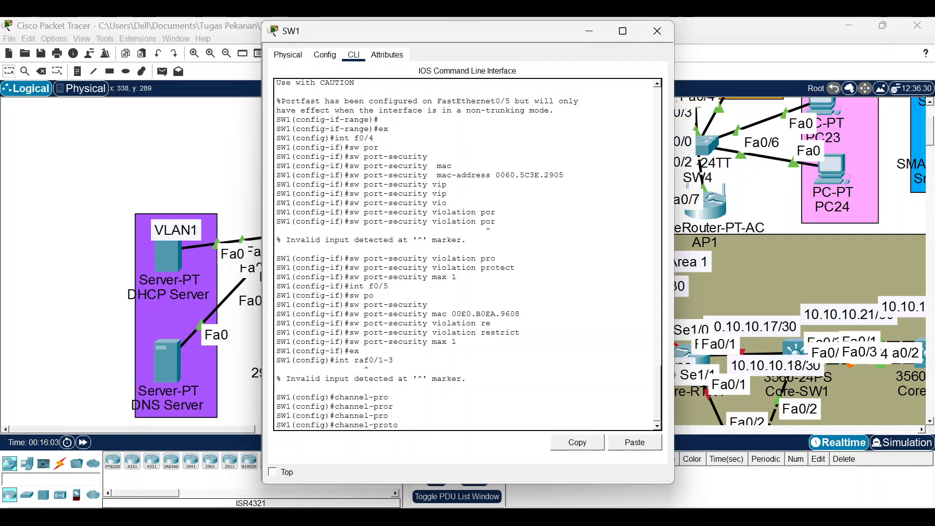
text(to)
key(Tab)
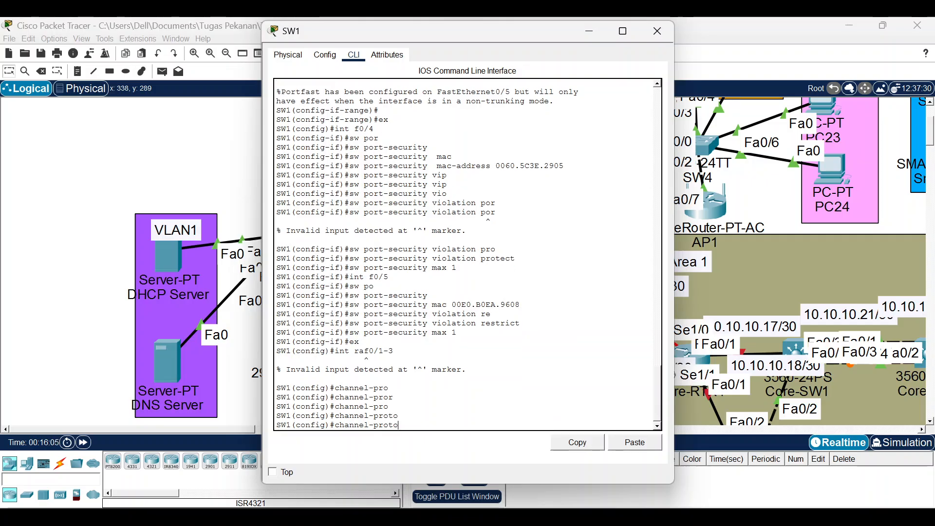
key(Up)
key(Up)
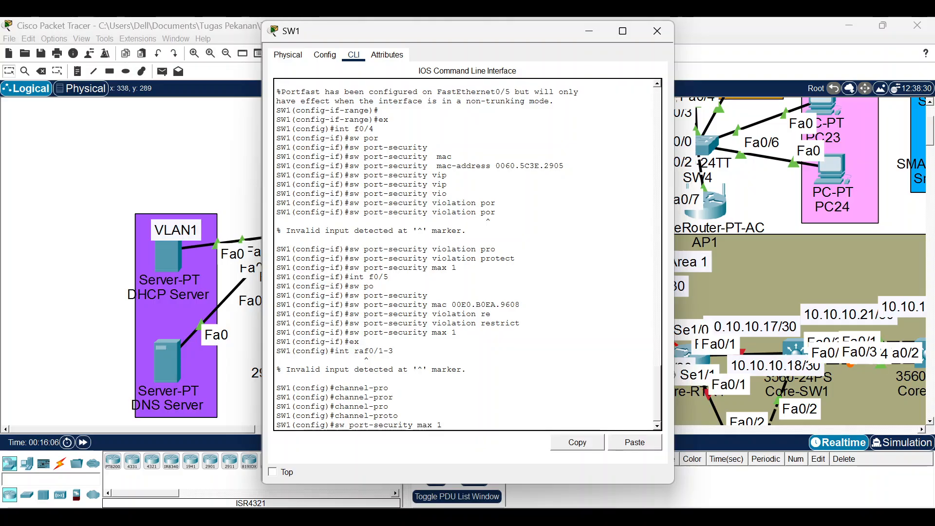
key(Down)
key(Up)
key(Up)
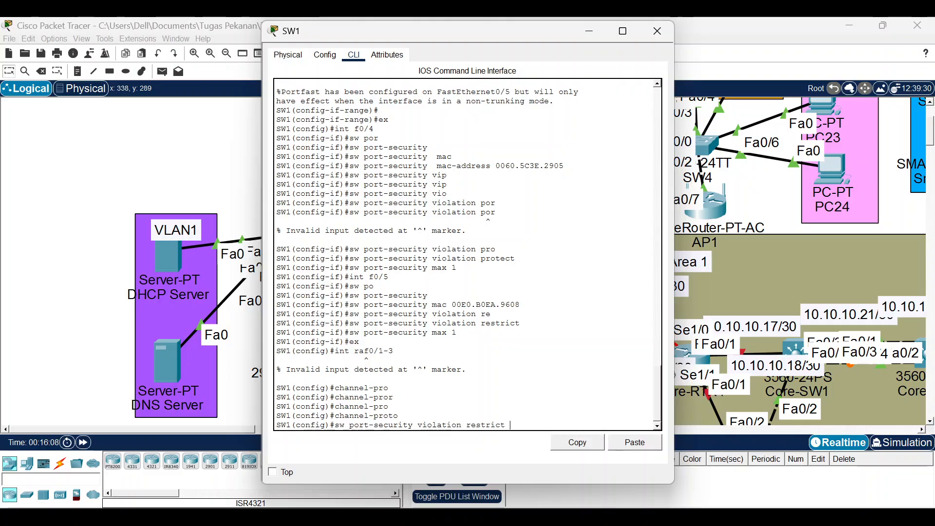
key(Up)
key(Up)
key(Up)
key(Down)
key(Down)
key(Down)
key(Down)
key(Down)
key(Down)
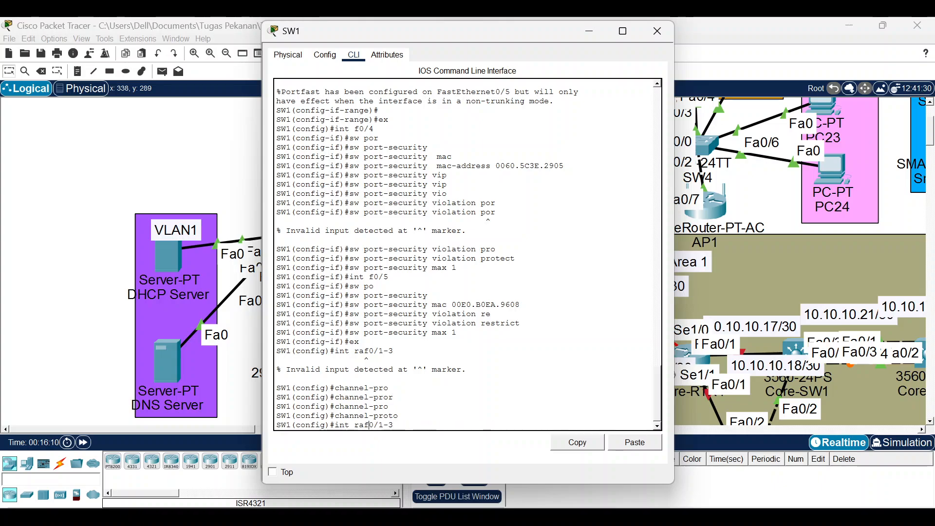
key(Left)
key(Return)
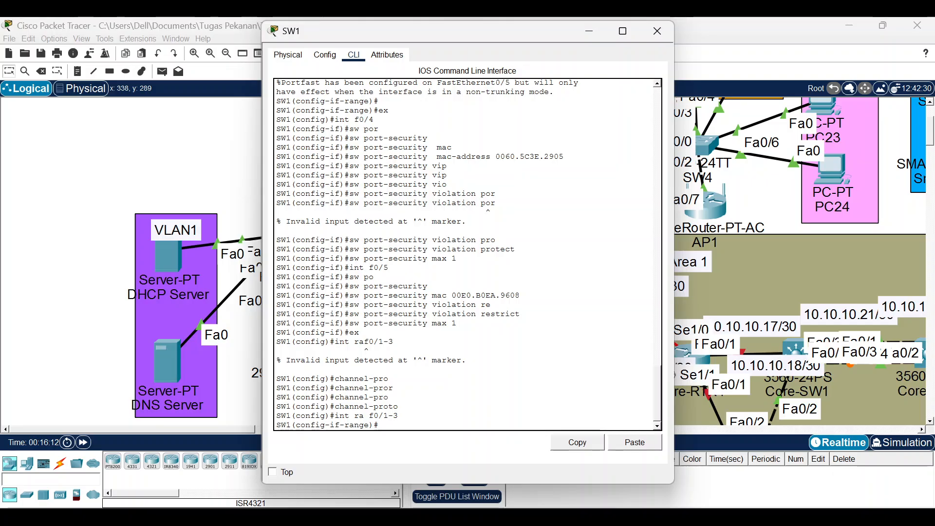
Set LACP as the channel protocol on SW1's ports Fa0/1-3.
drag(489, 35, 675, 82)
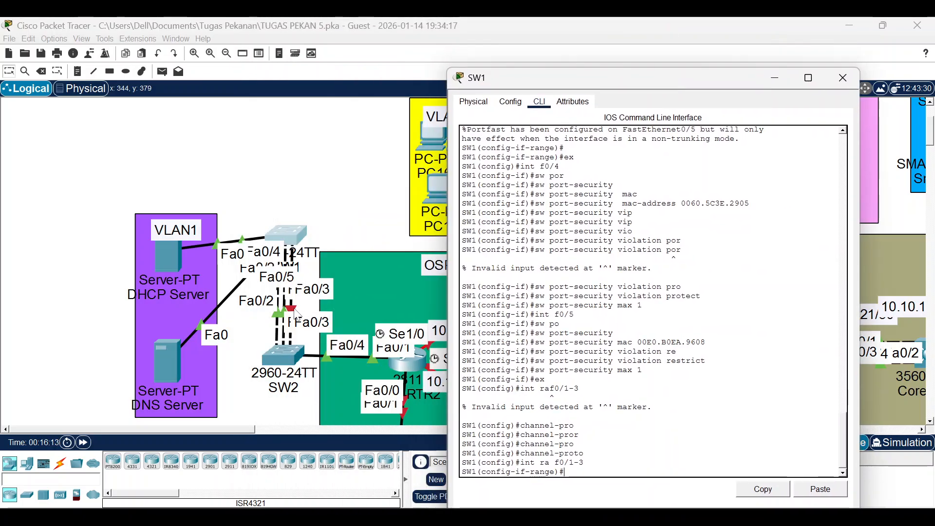
drag(514, 81, 453, 43)
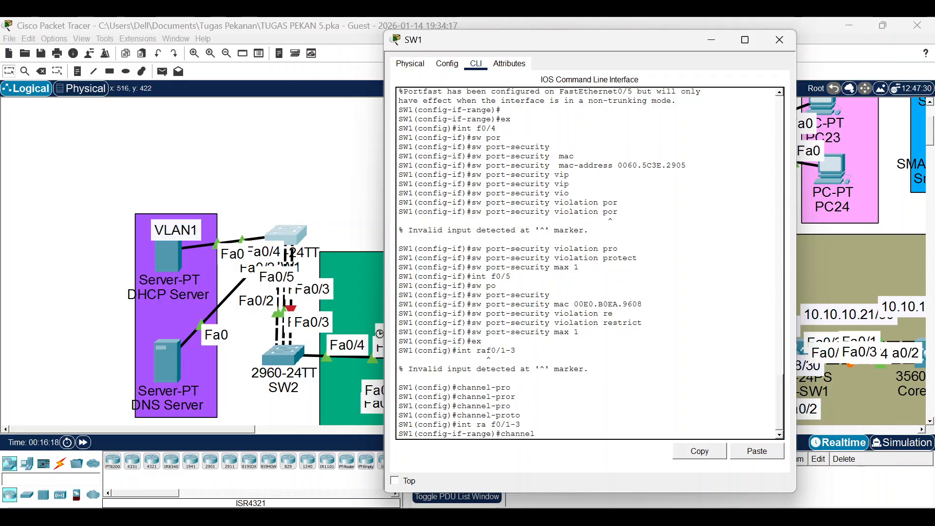
text(ro)
key(Tab)
key(Return)
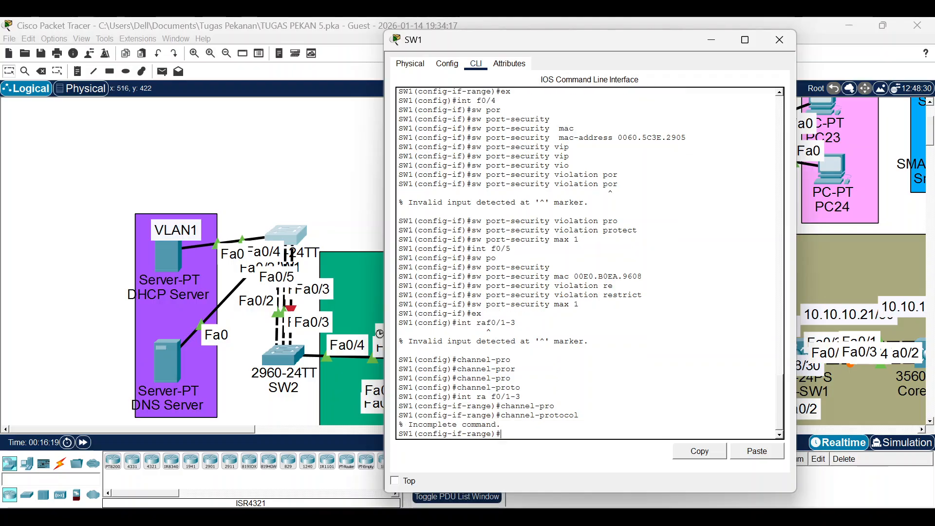
key(Up)
key(Return)
key(Up)
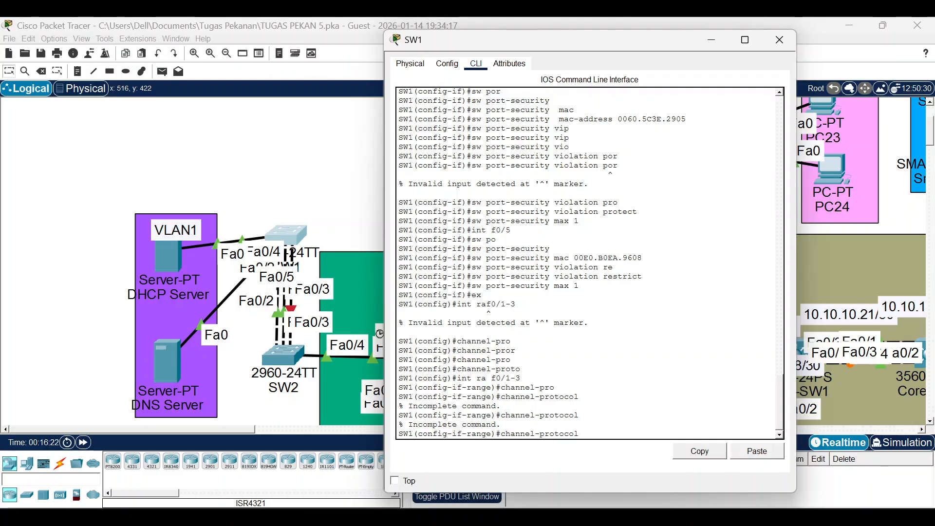
text(lacp)
key(Return)
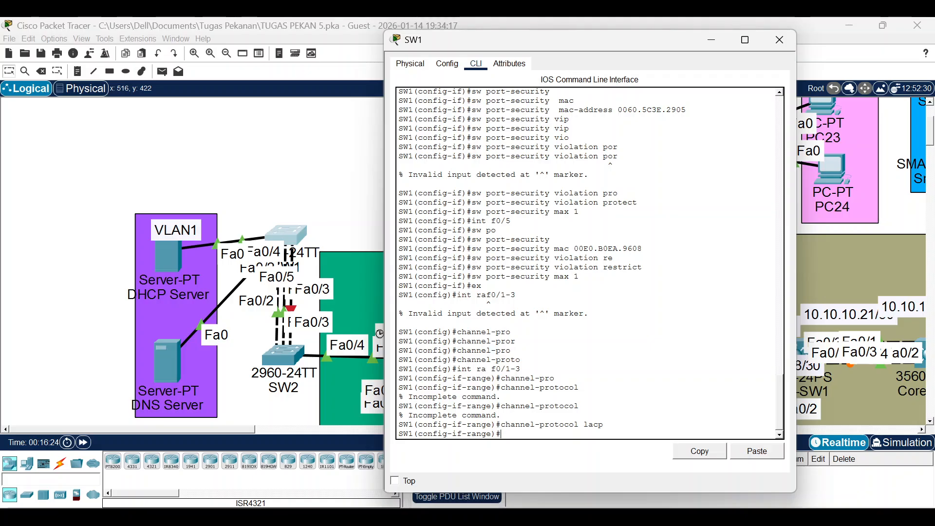
Add SW1's Fa0/1-3 to channel-group 1 in active mode.
key(Up)
key(BackSpace)
key(BackSpace)
key(BackSpace)
key(BackSpace)
text(gr)
key(Tab)
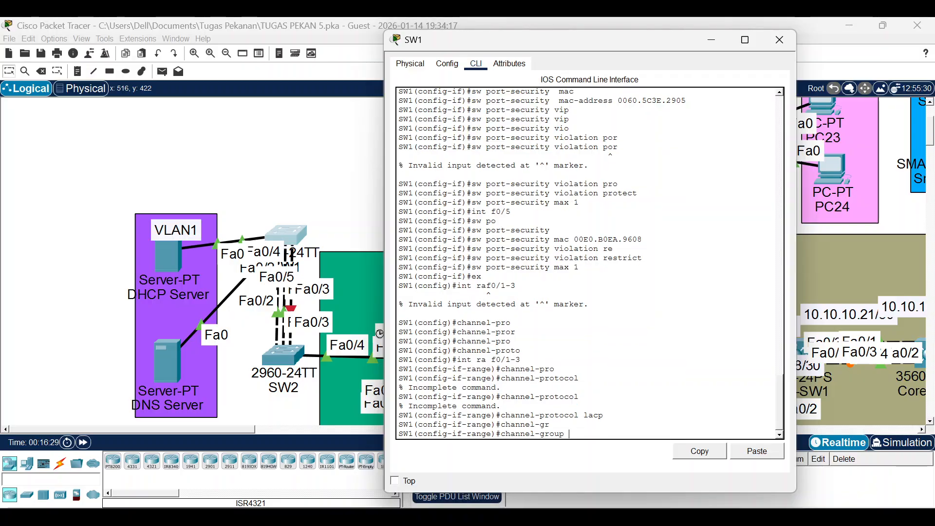
text(1 mo ac)
key(Tab)
key(Return)
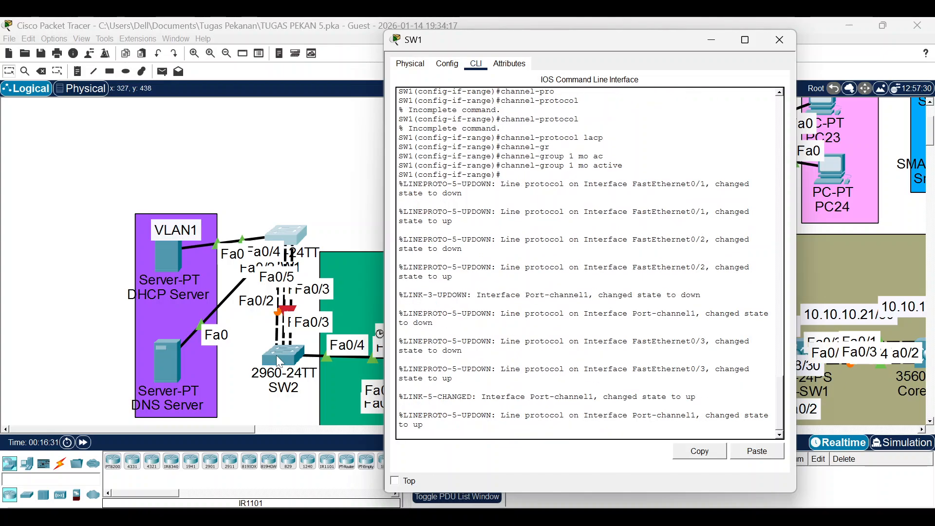
click(275, 355)
drag(447, 29, 641, 34)
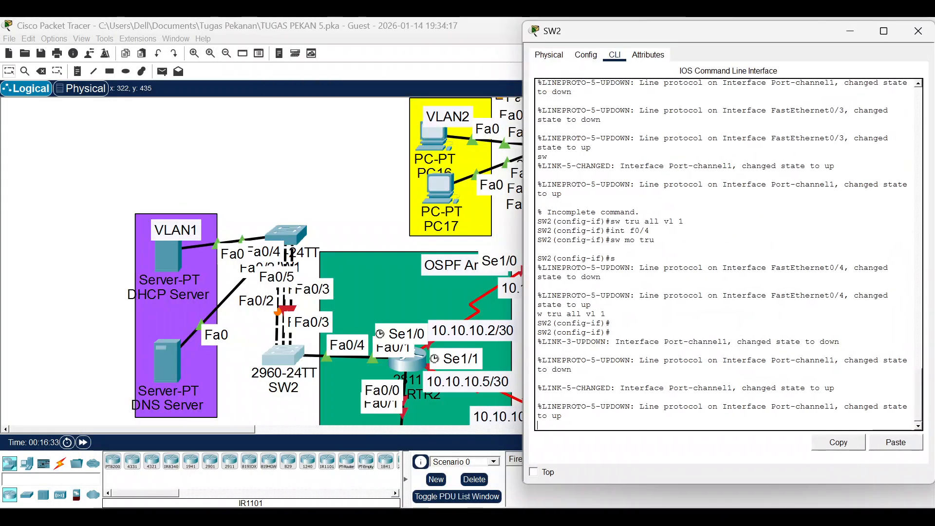
On SW2, exit to global config and select interface range Fa0/1-3.
text(ex)
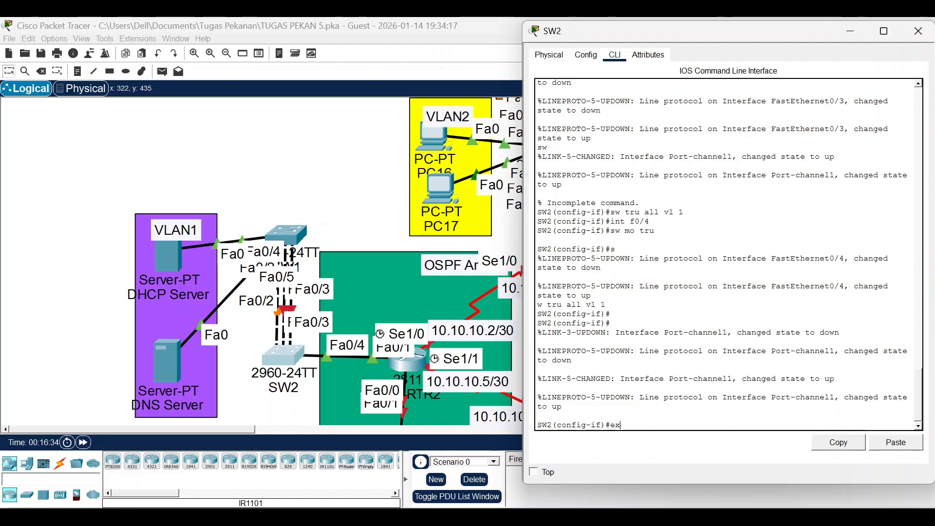
key(Return)
text(int ra)
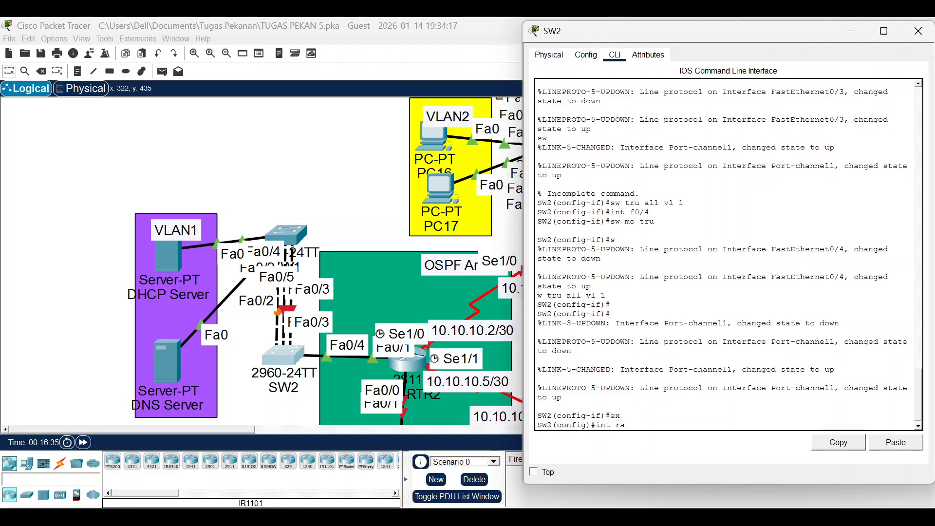
text( f0.1-3)
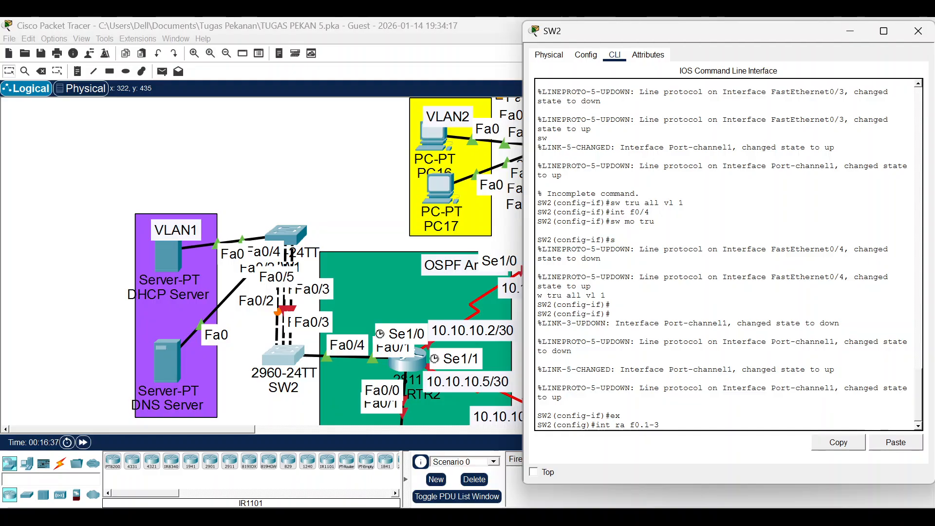
key(Left)
key(Left)
key(Left)
key(BackSpace)
text(/)
key(Return)
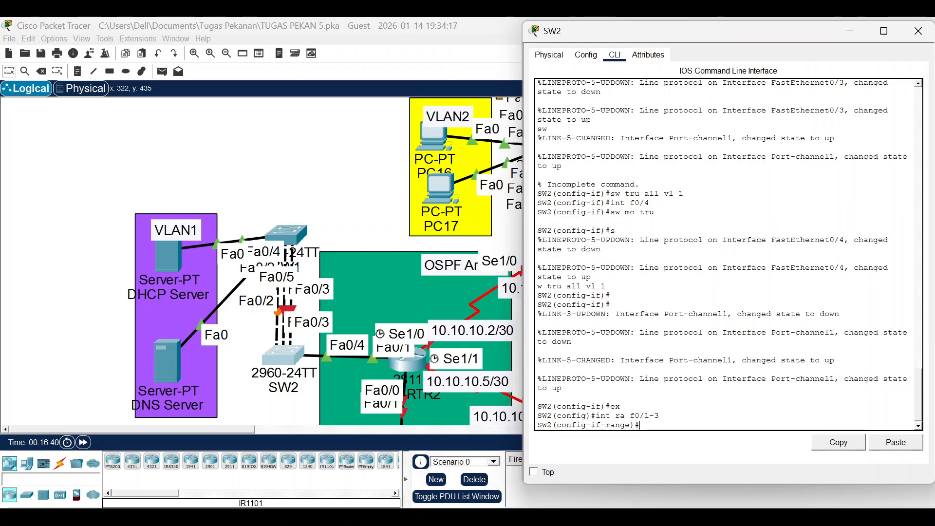
Set the channel protocol to LACP on SW2's Fa0/1-3.
text(chan)
text(nel)
key(Tab)
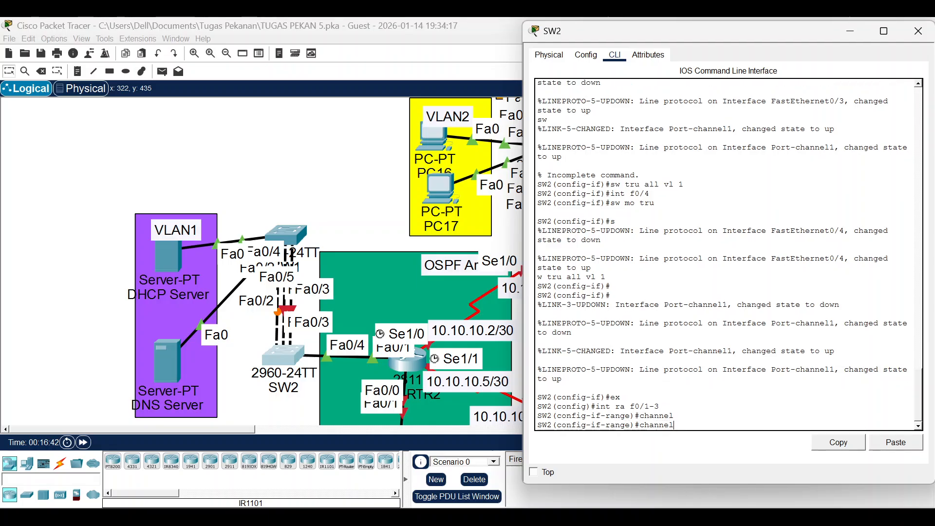
text(-pro)
key(Tab)
text(l)
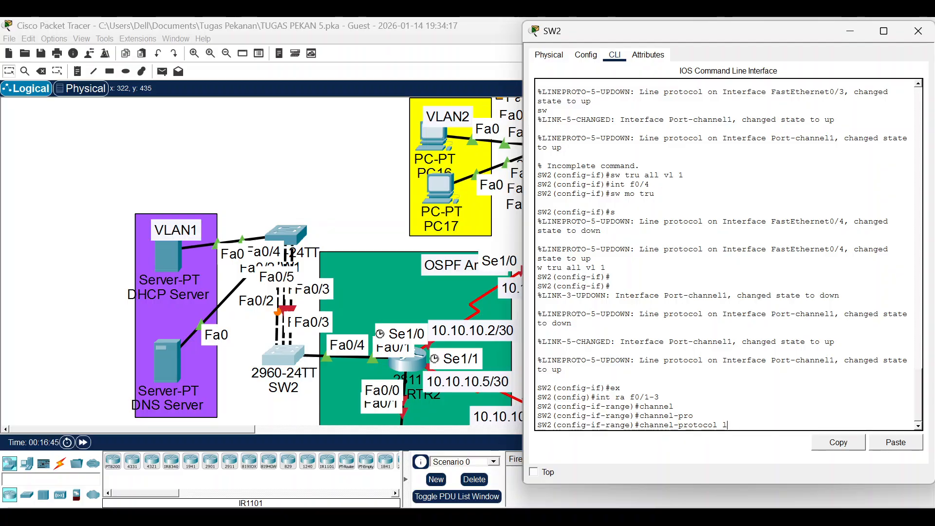
text(acp)
key(Tab)
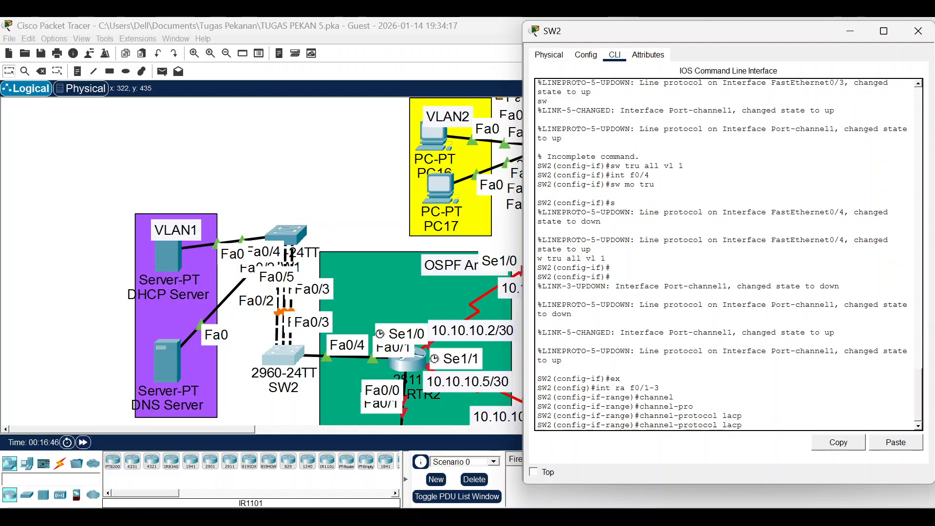
key(BackSpace)
key(BackSpace)
key(BackSpace)
key(BackSpace)
key(BackSpace)
key(BackSpace)
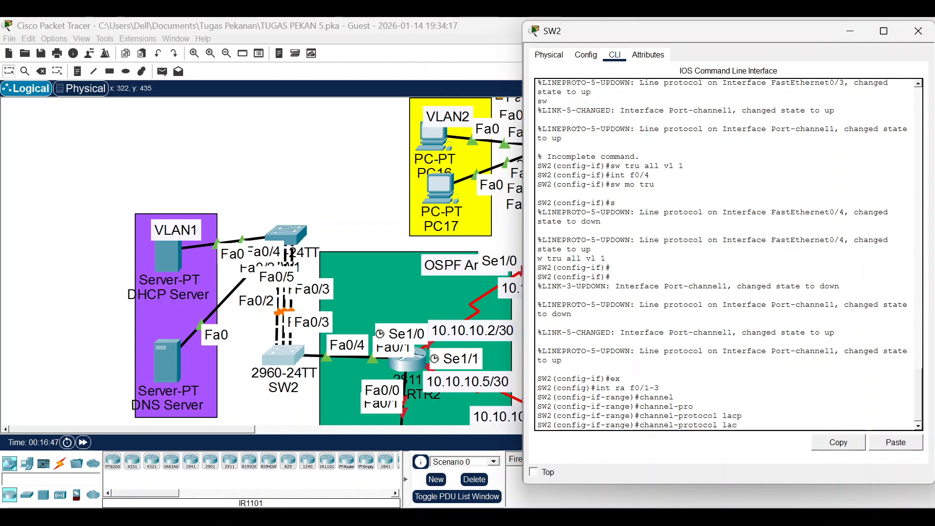
key(BackSpace)
key(BackSpace)
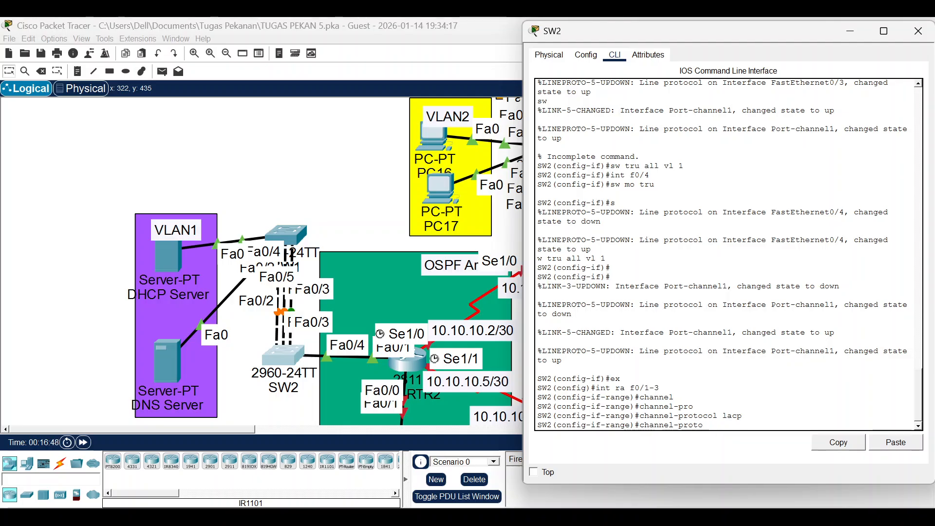
key(BackSpace)
key(BackSpace)
key(BackSpace)
key(BackSpace)
key(BackSpace)
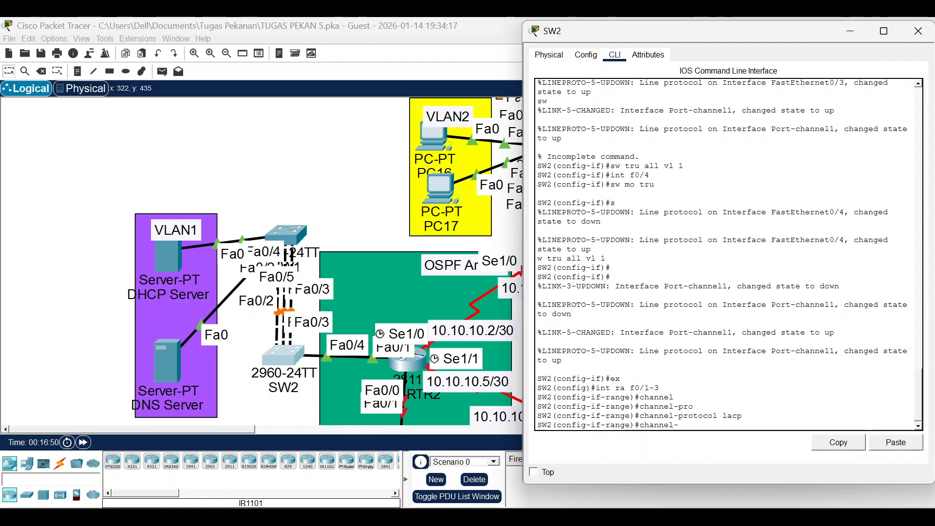
Add SW2's Fa0/1-3 to channel-group 1 in active mode.
text(gr)
key(Tab)
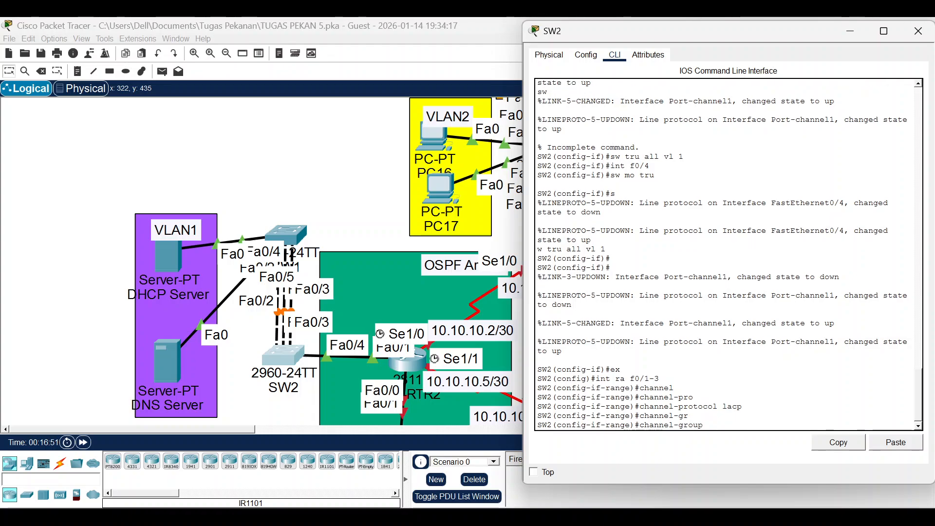
text(1 mo ac)
key(Tab)
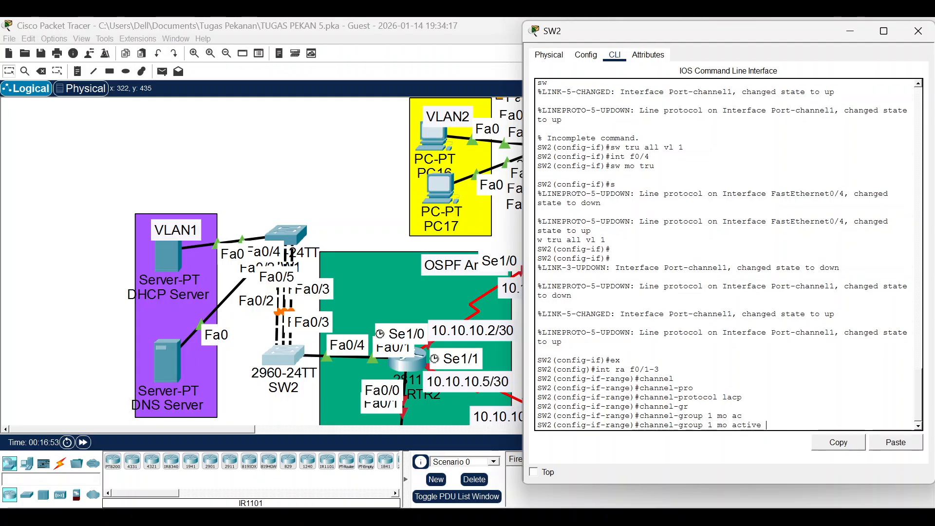
key(Return)
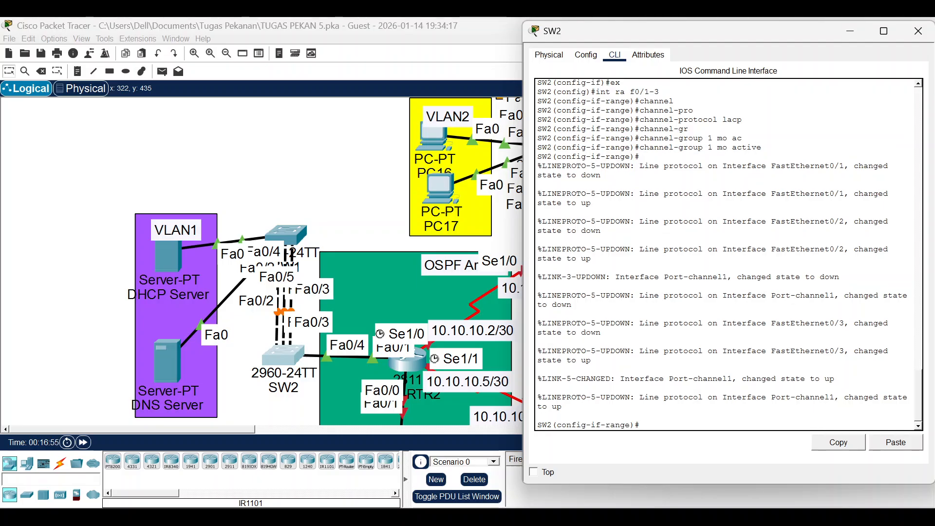
key(Return)
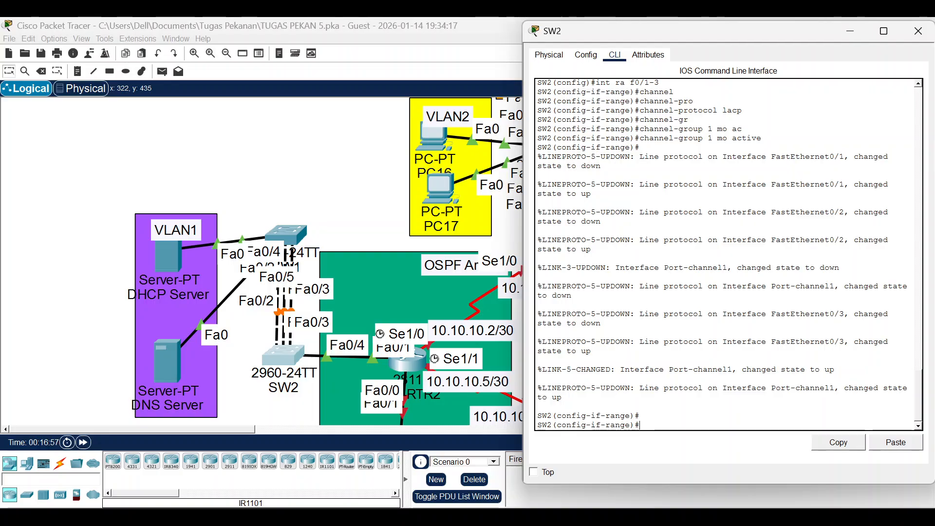
Fast-forward simulated time so the SW1–SW2 EtherChannel links turn green, then view the VLAN area.
click(75, 323)
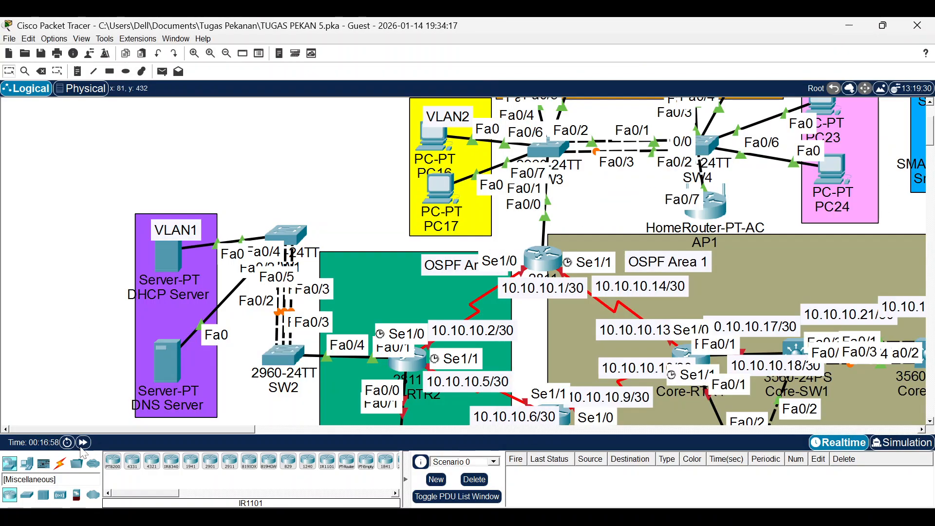
click(83, 445)
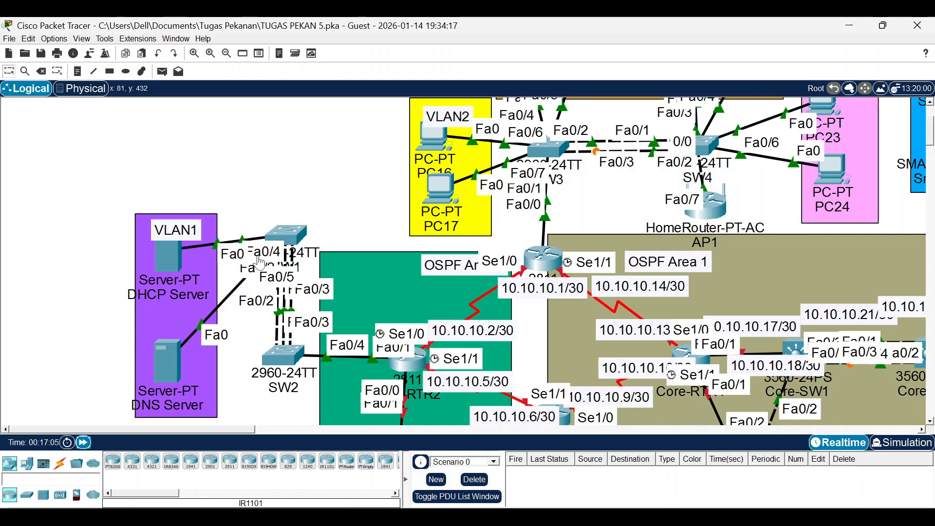
drag(281, 233, 249, 215)
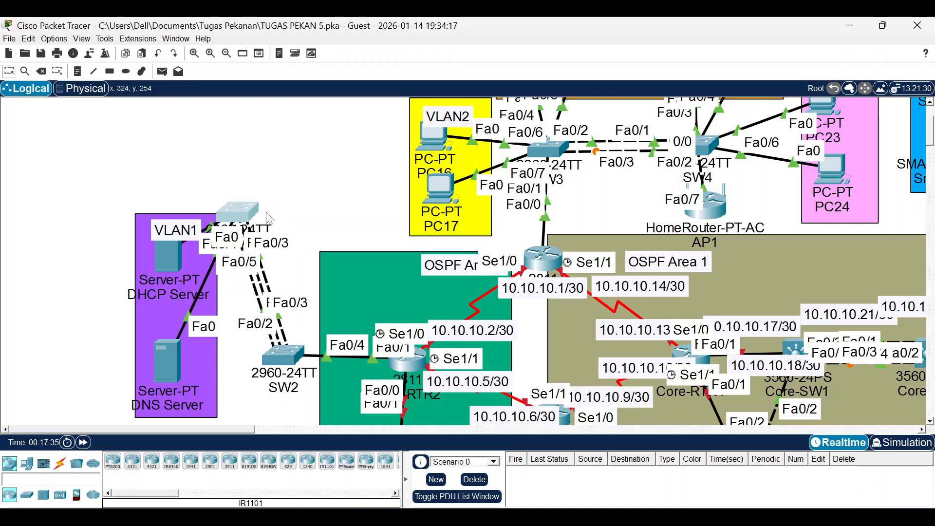
drag(253, 220, 284, 235)
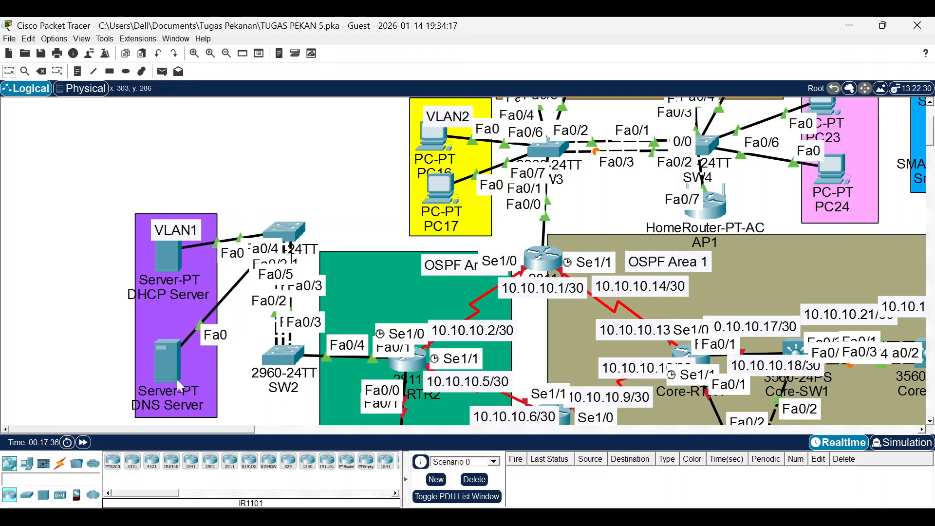
drag(194, 429, 261, 434)
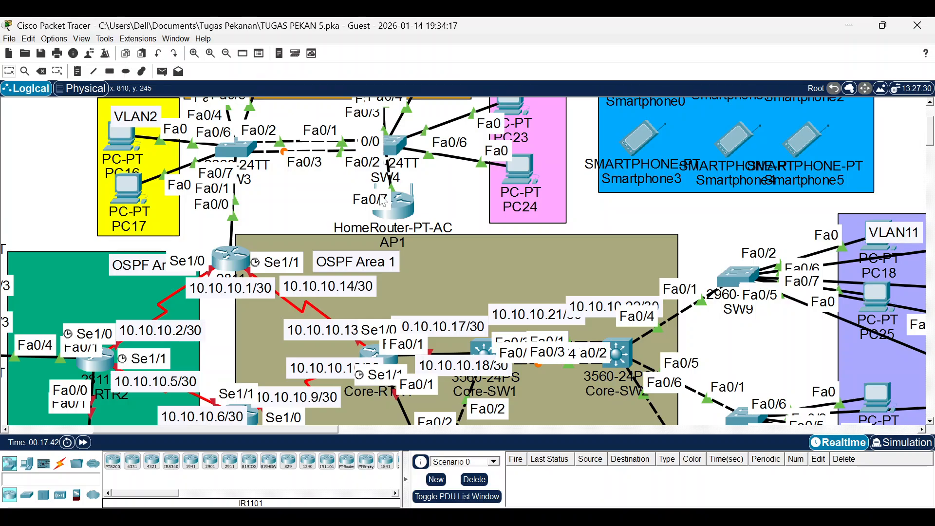
scroll(526, 236, up, 3)
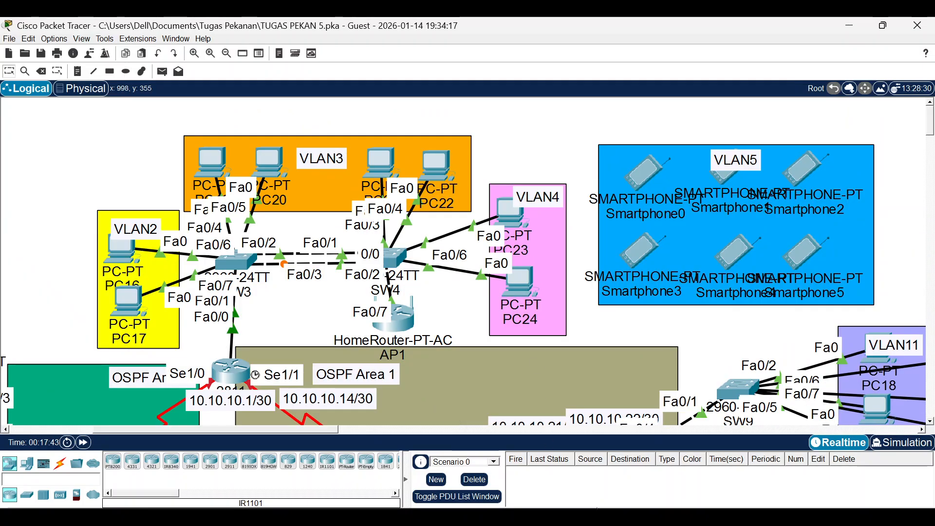
click(560, 518)
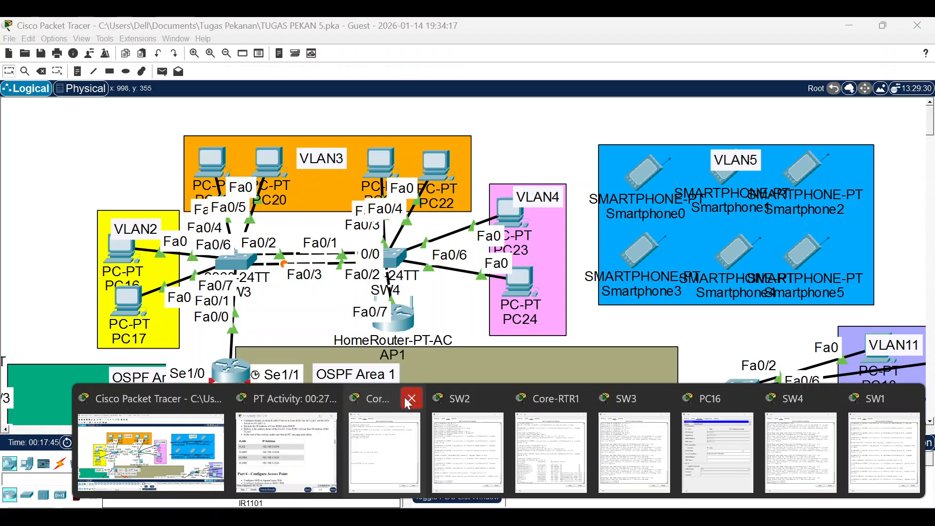
Close the leftover Core-RTR2, SW2, Core-RTR, PC16, SW4 and SW1 device windows.
click(411, 399)
click(495, 398)
click(579, 399)
click(622, 399)
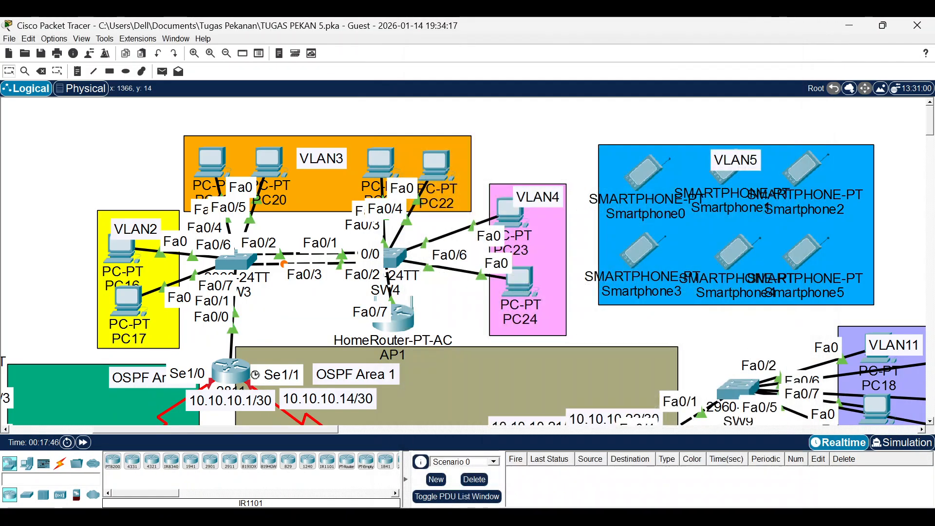
click(606, 517)
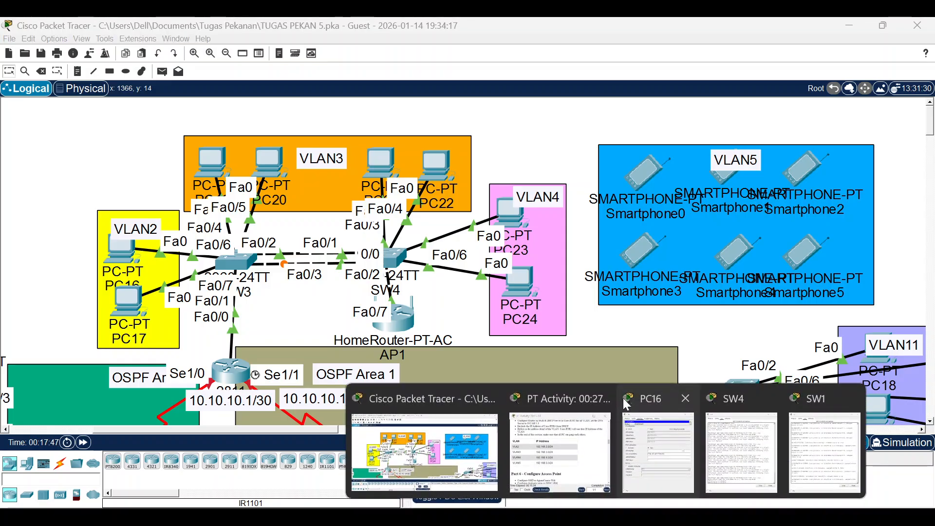
click(687, 398)
click(735, 405)
click(734, 405)
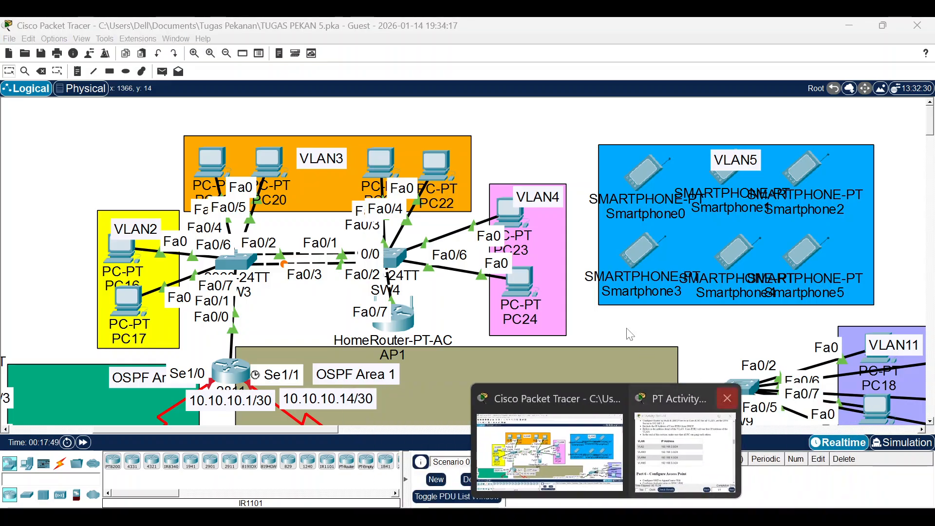
Confirm PC23 received 192.168.4.2 via DHCP, then bring up the activity instructions.
click(543, 239)
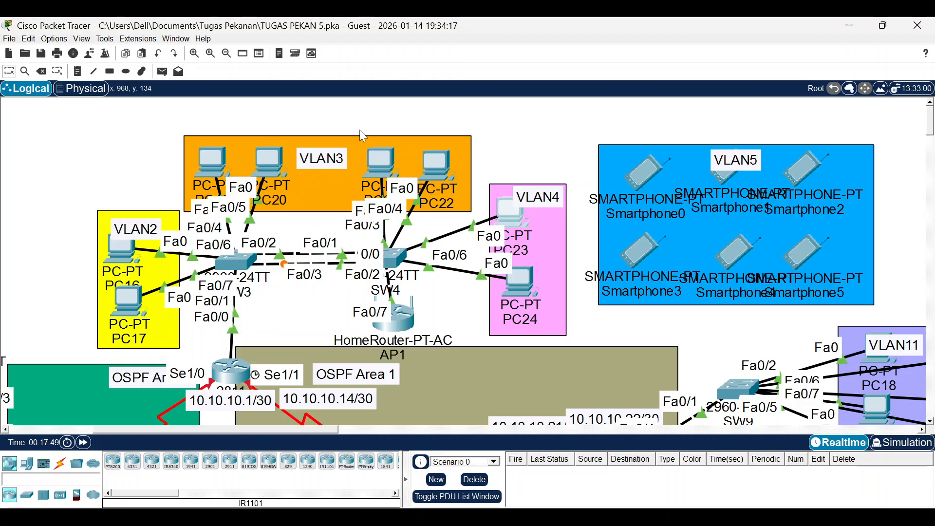
click(311, 112)
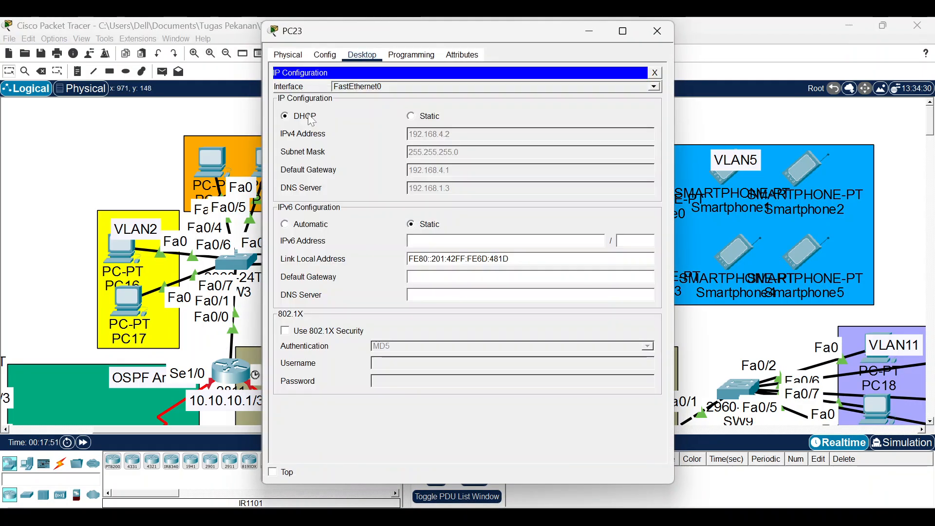
click(658, 32)
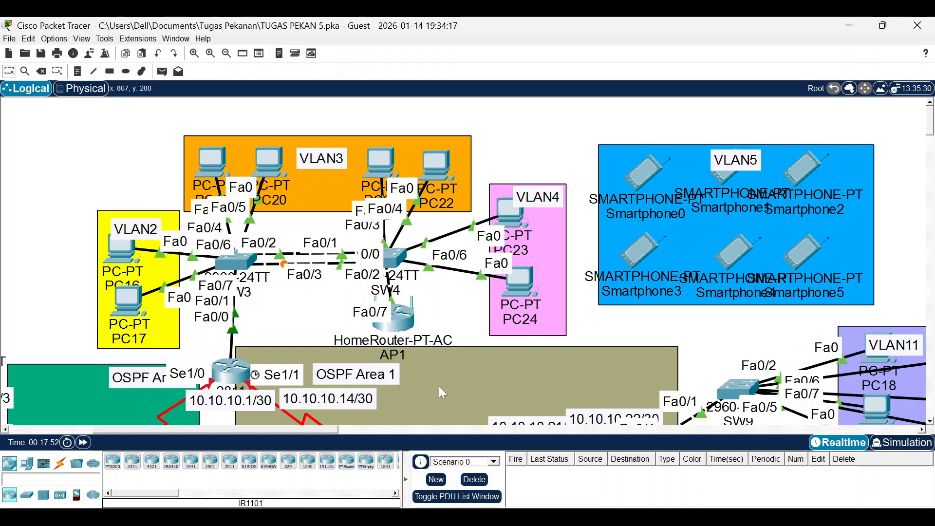
mouse_move(591, 484)
click(684, 452)
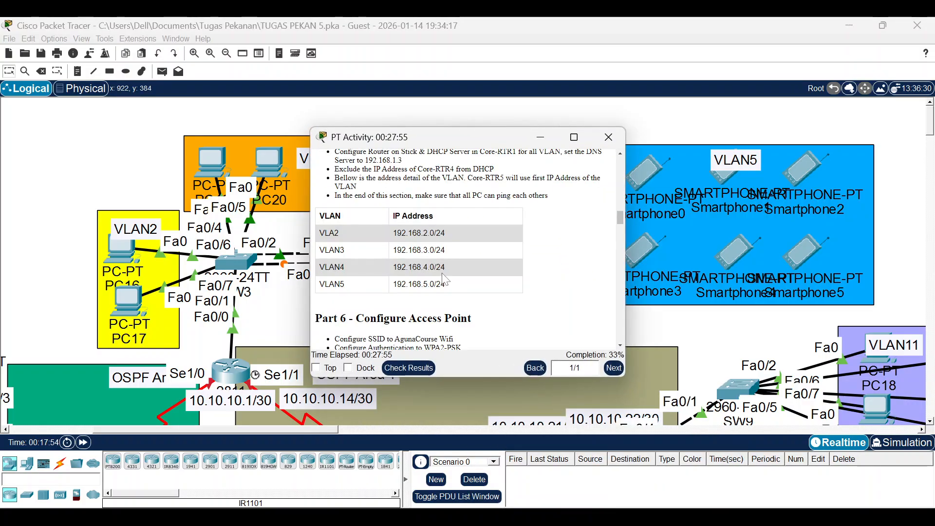
Copy the SSID 'AgunaCourse Wifi' from the Part 6 instructions.
scroll(465, 249, down, 5)
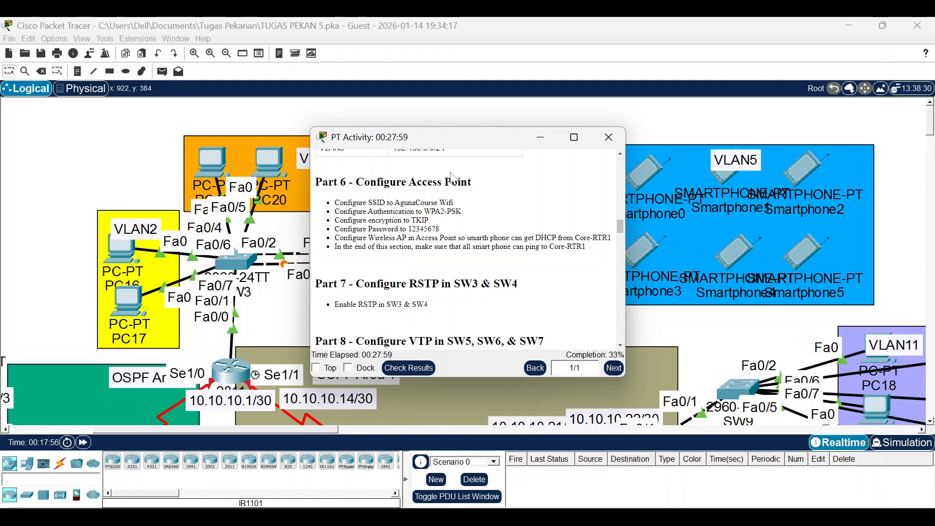
drag(497, 127, 637, 141)
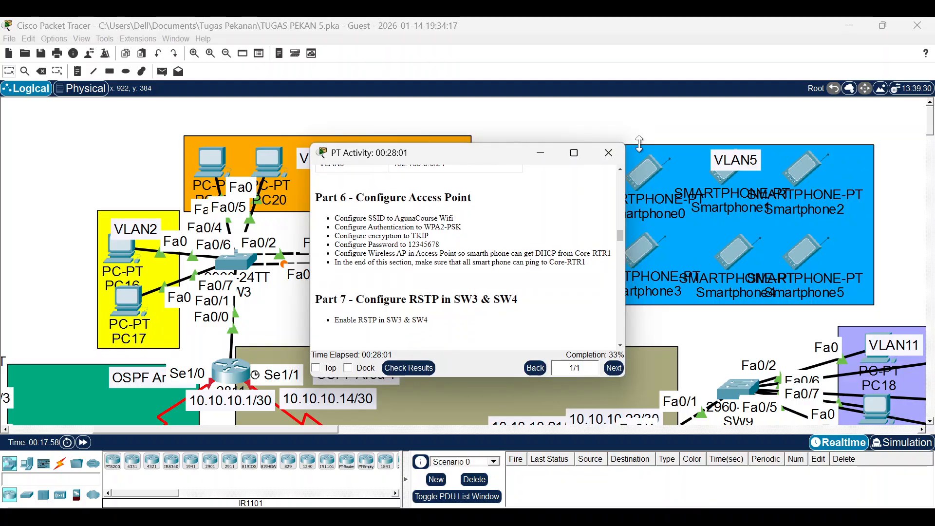
drag(449, 155, 645, 122)
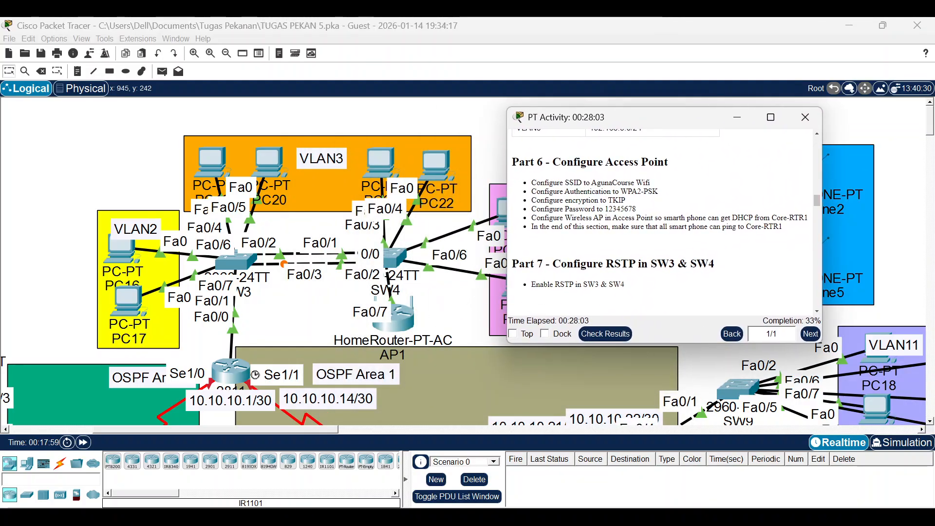
drag(596, 192, 531, 192)
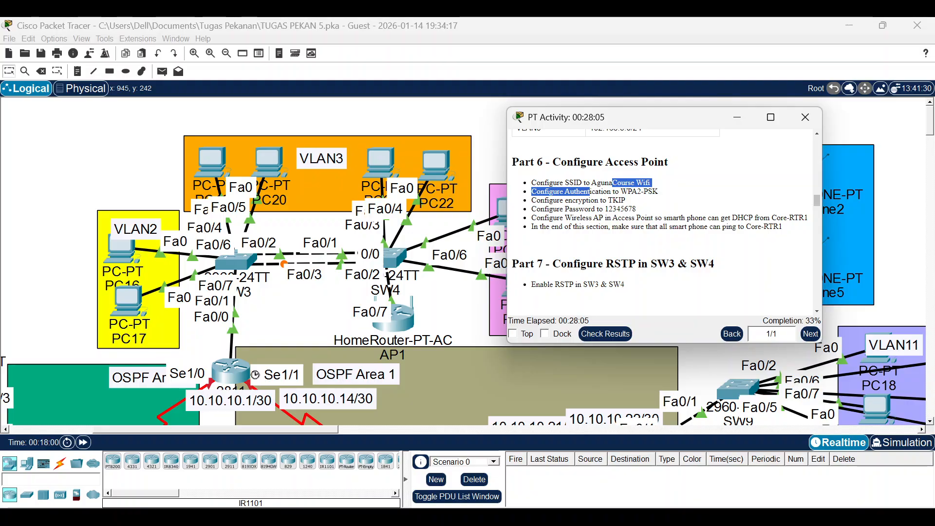
drag(591, 182, 650, 183)
right_click(638, 185)
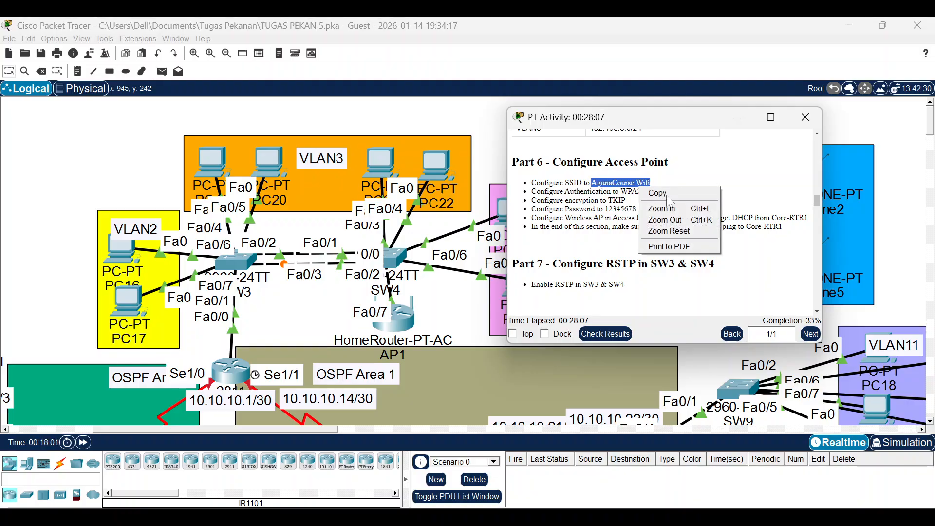
click(671, 197)
click(395, 314)
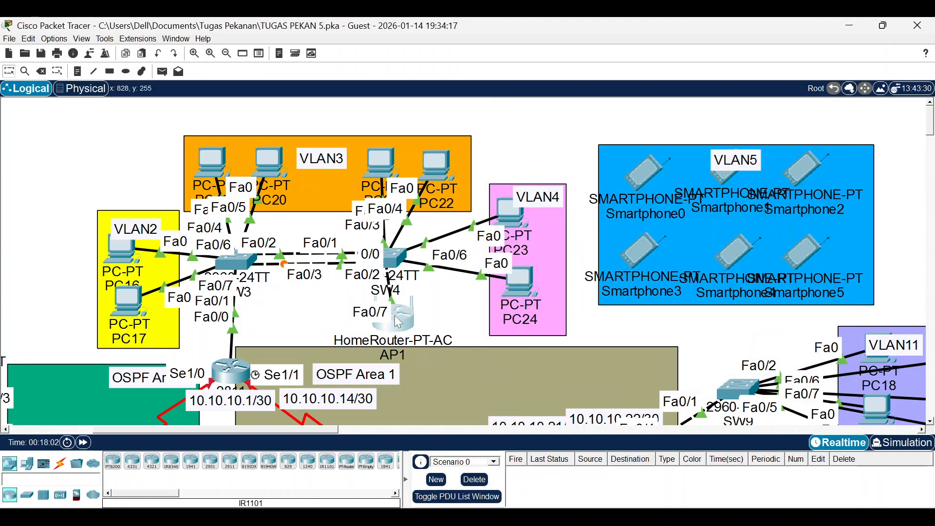
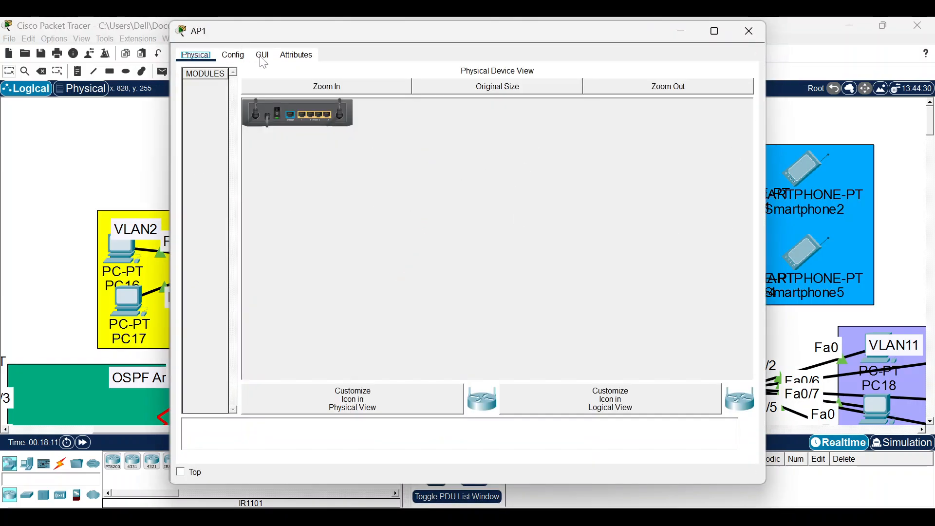
Set AP1's Internet Connection type to Wireless AP and save it.
click(263, 55)
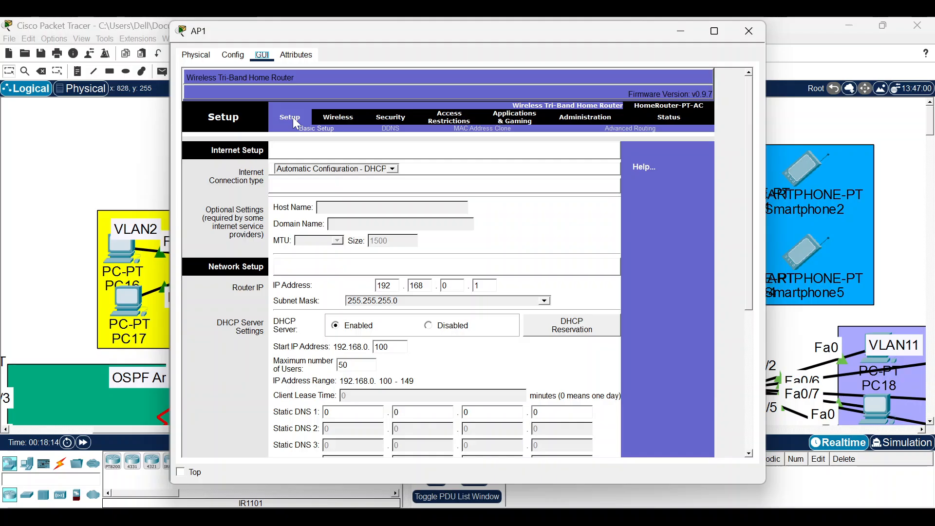
click(358, 169)
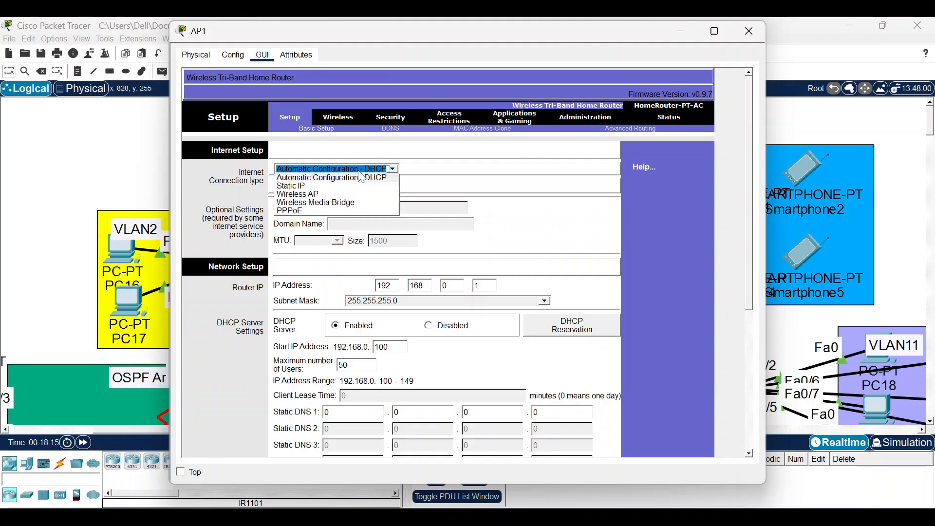
click(328, 197)
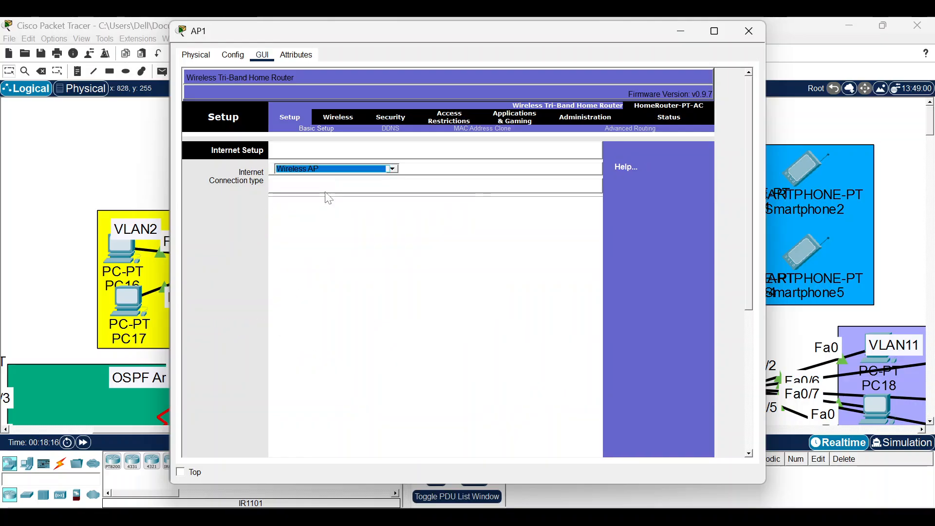
scroll(467, 225, down, 10)
click(485, 445)
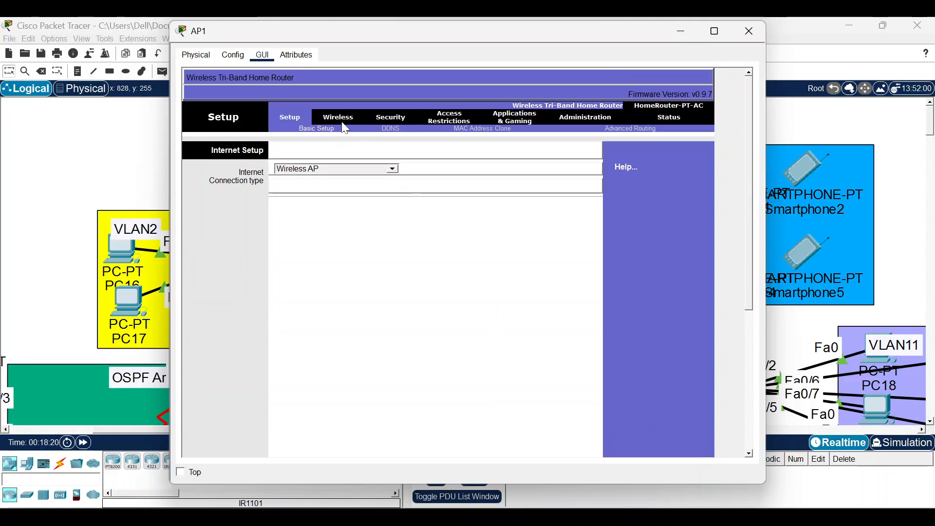
Set the 2.4 GHz SSID to 'AgunaCourse Wifi', save, and bring up Wireless Security.
click(344, 120)
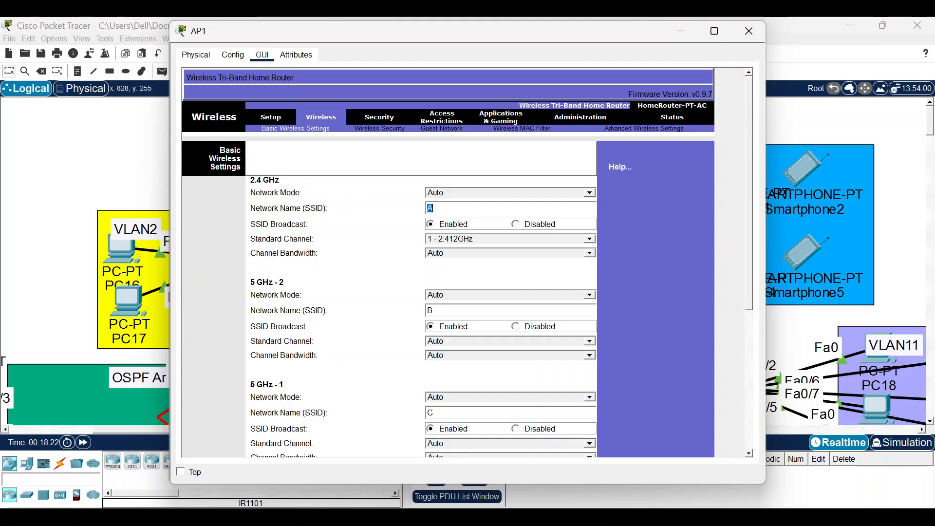
text(AgunaCourse Wifi)
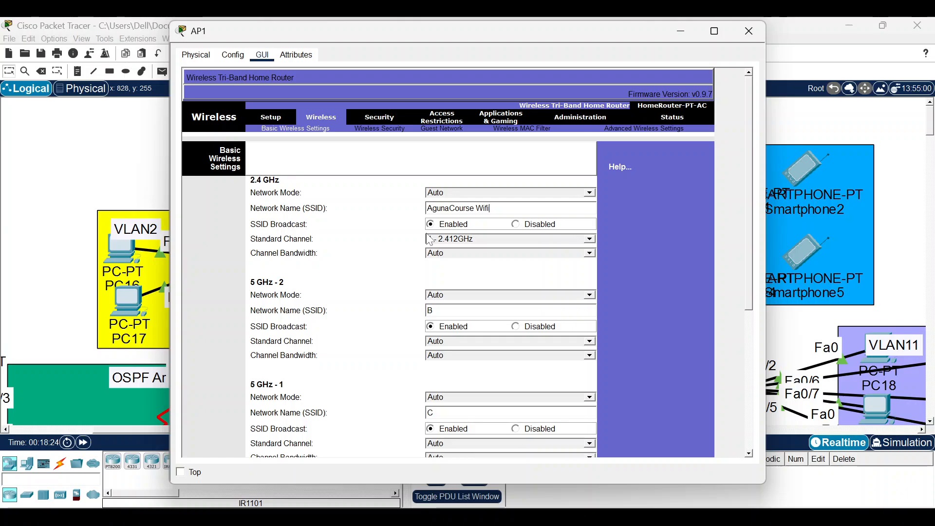
scroll(433, 224, down, 5)
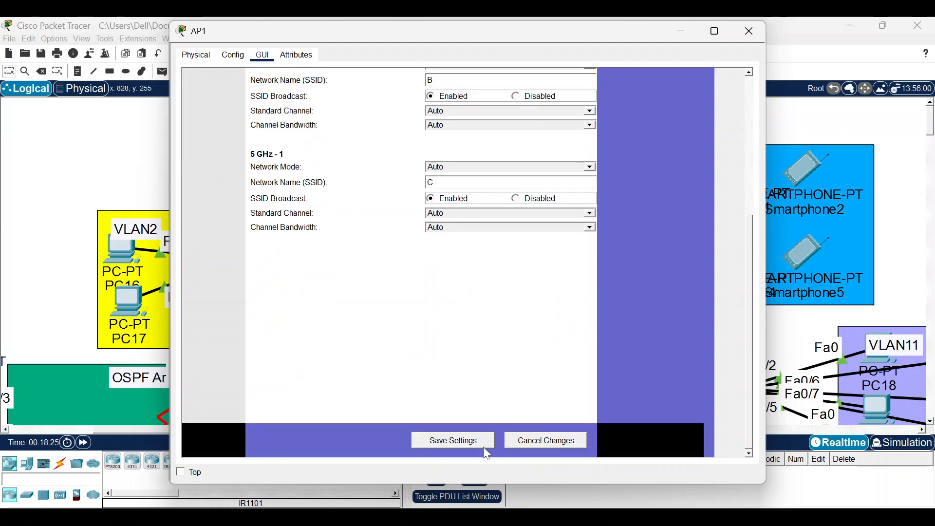
click(470, 443)
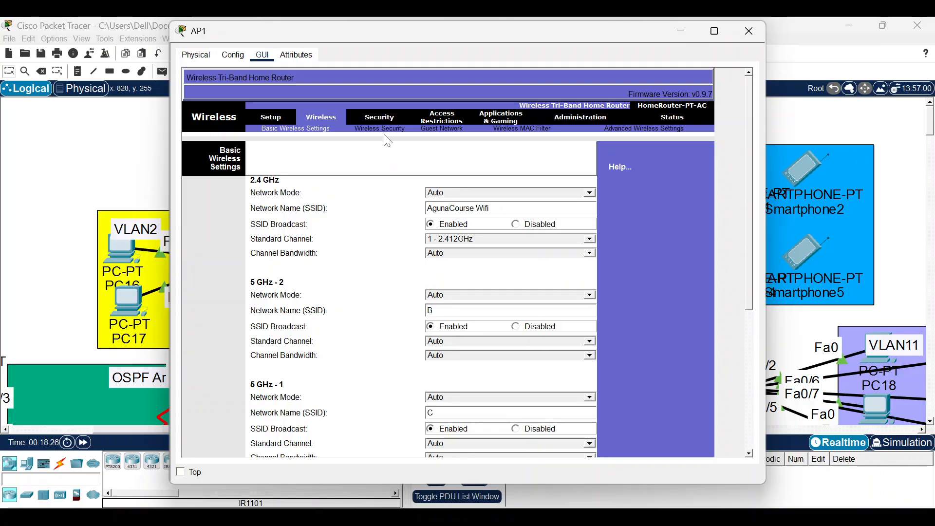
click(385, 134)
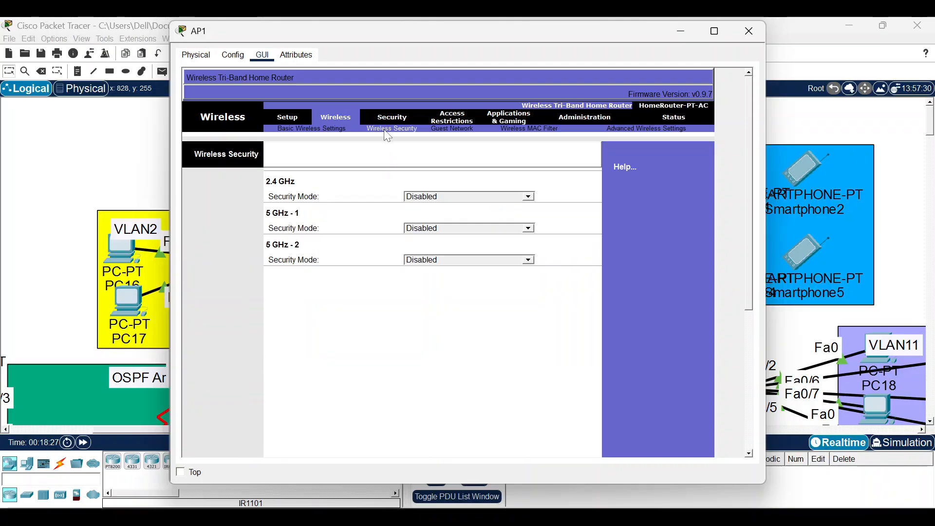
Give the 2.4 GHz band WPA2 Personal with TKIP and a passphrase, then save.
click(438, 197)
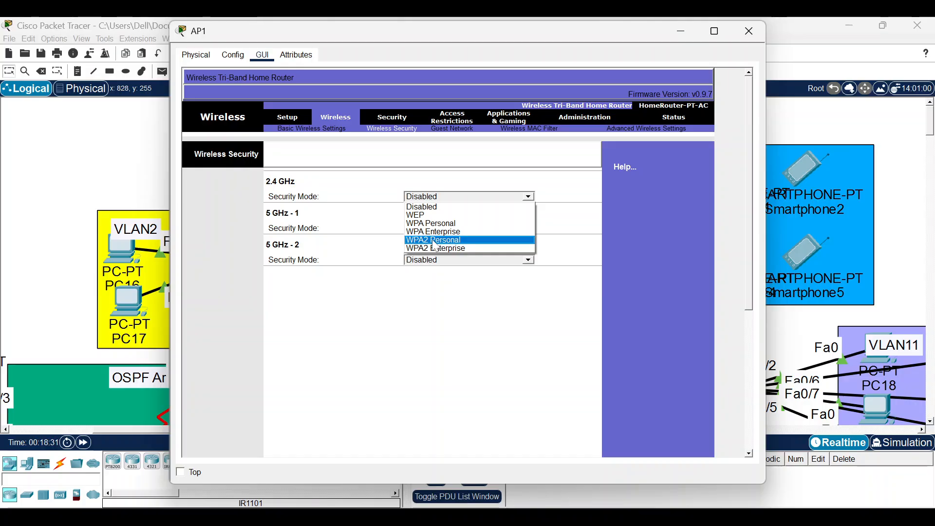
click(437, 240)
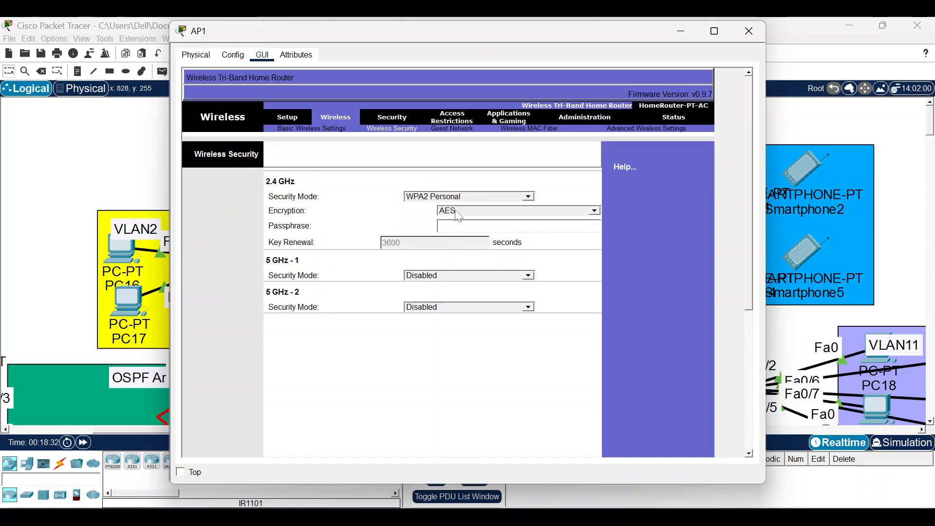
click(446, 211)
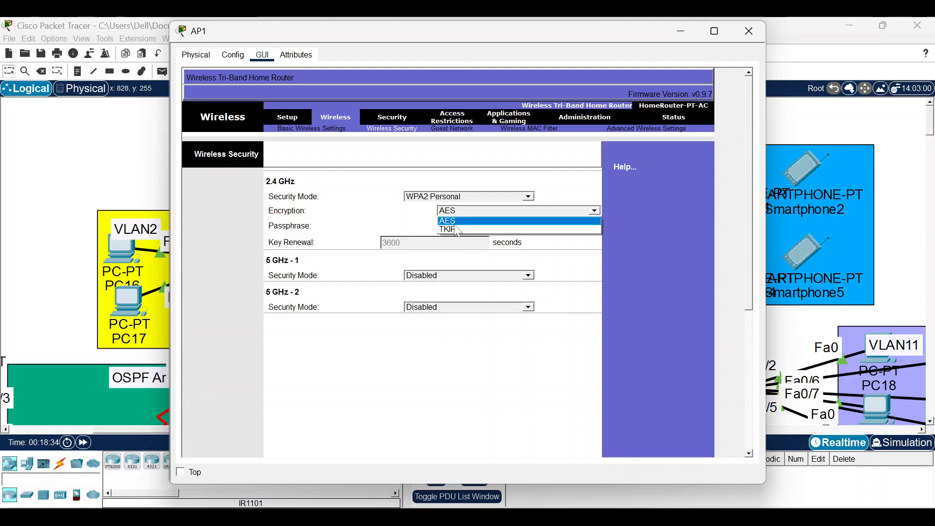
click(455, 229)
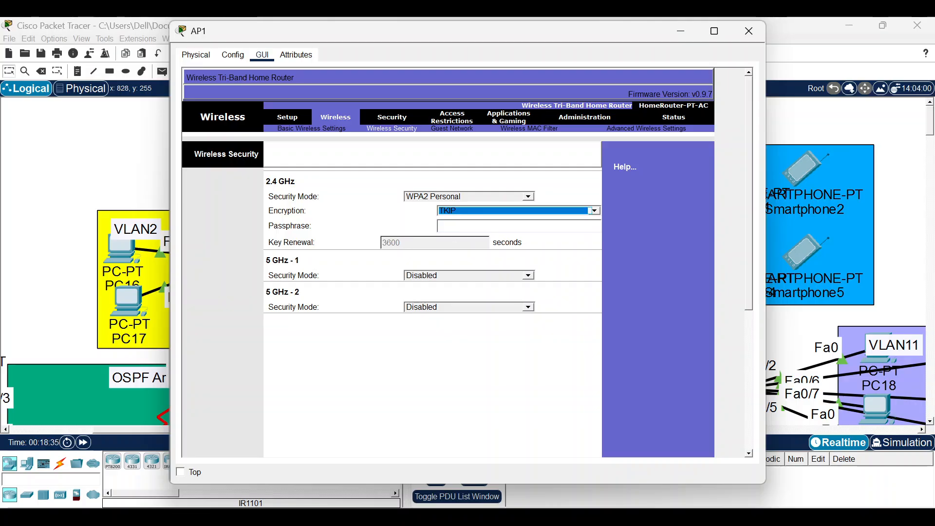
click(479, 227)
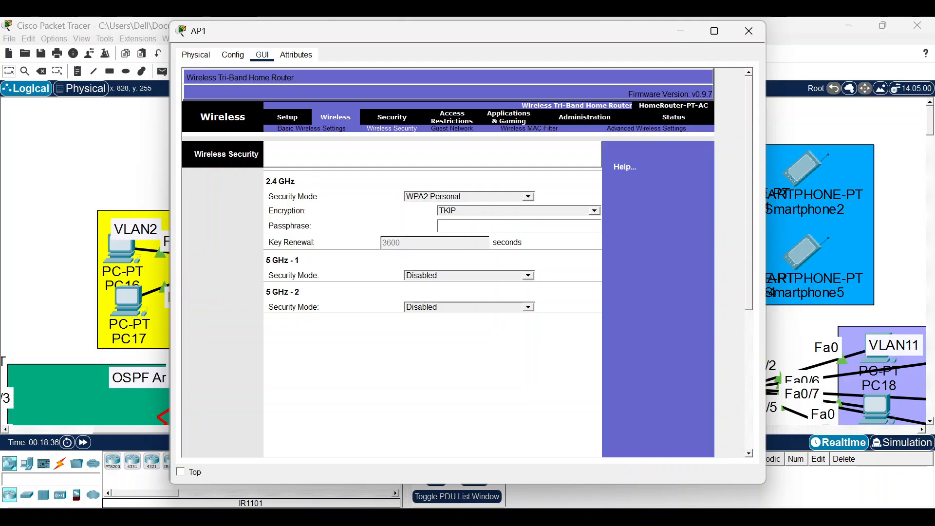
text(12345678)
scroll(480, 236, down, 5)
scroll(473, 415, down, 6)
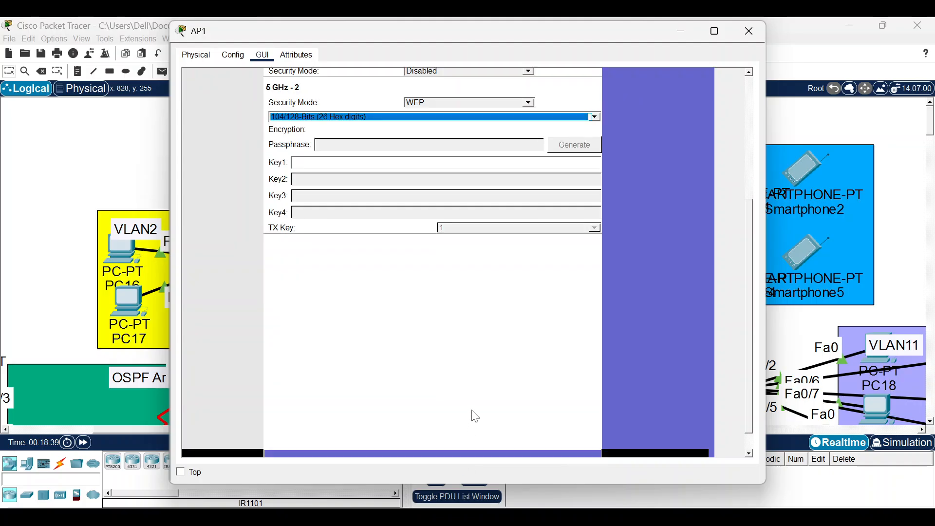
click(452, 443)
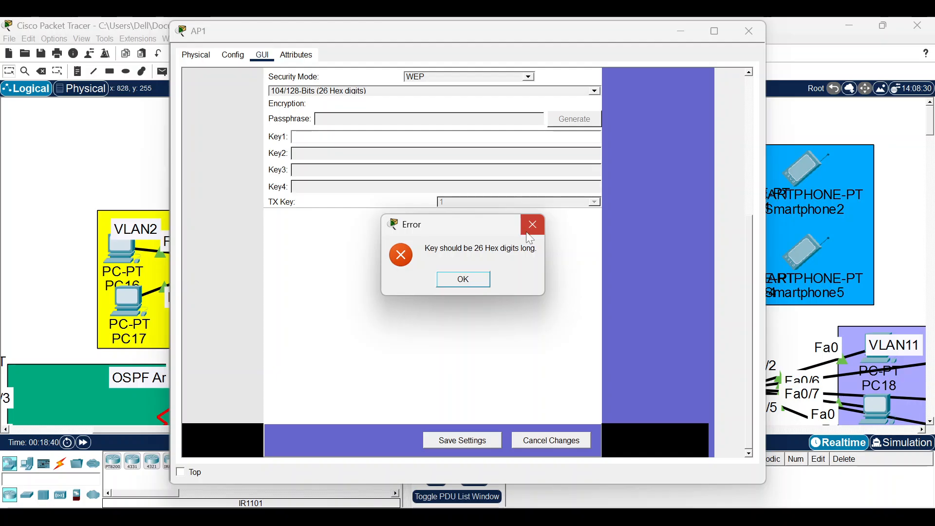
click(529, 233)
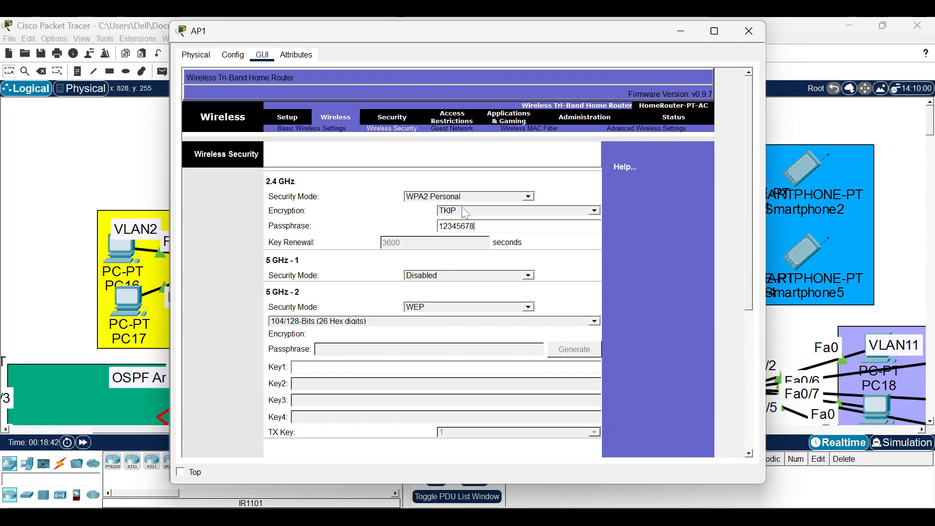
Reselect WPA2 Personal, replace the 2.4 GHz passphrase, and save again after the key-length error.
click(469, 198)
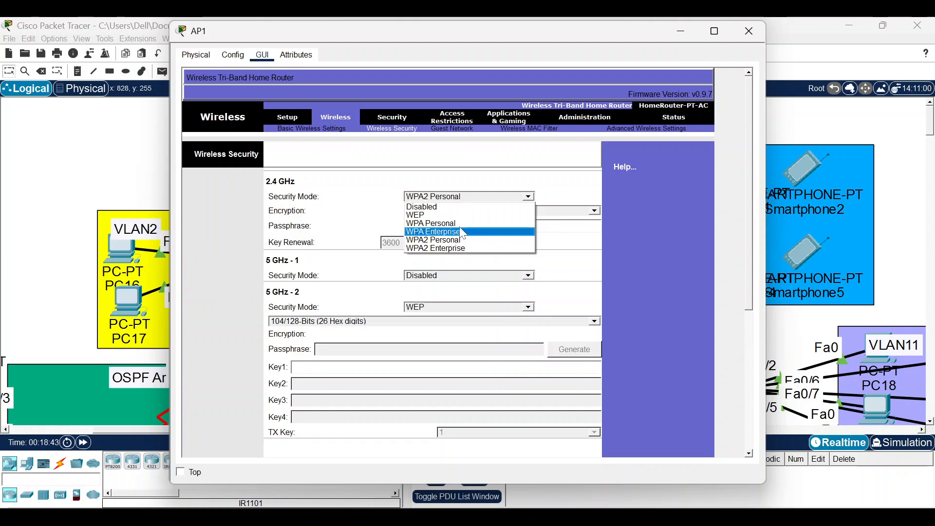
click(465, 246)
click(466, 210)
click(465, 230)
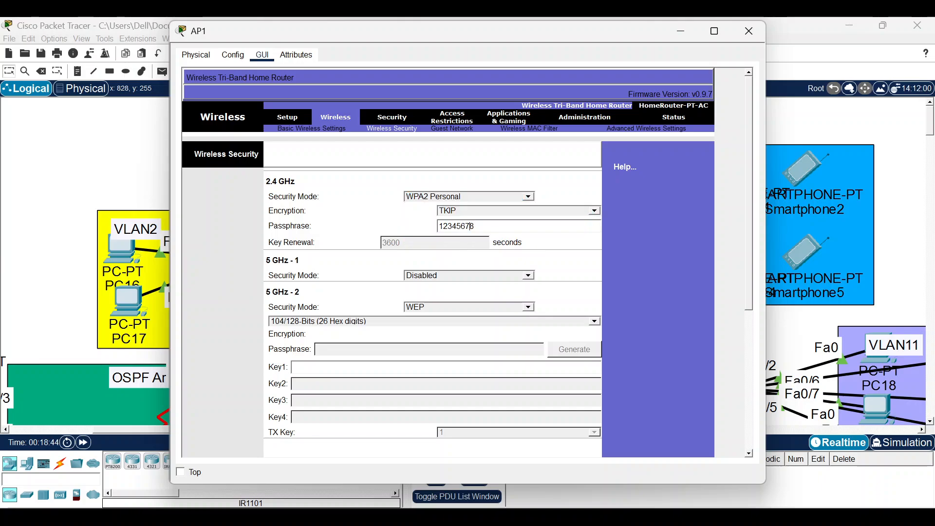
drag(470, 226, 423, 233)
key(BackSpace)
text(123)
scroll(448, 316, down, 5)
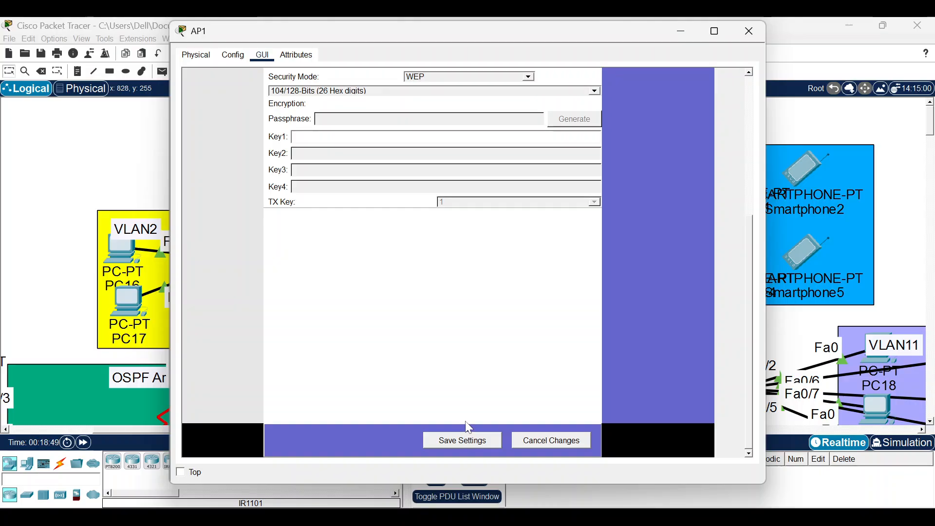
click(469, 441)
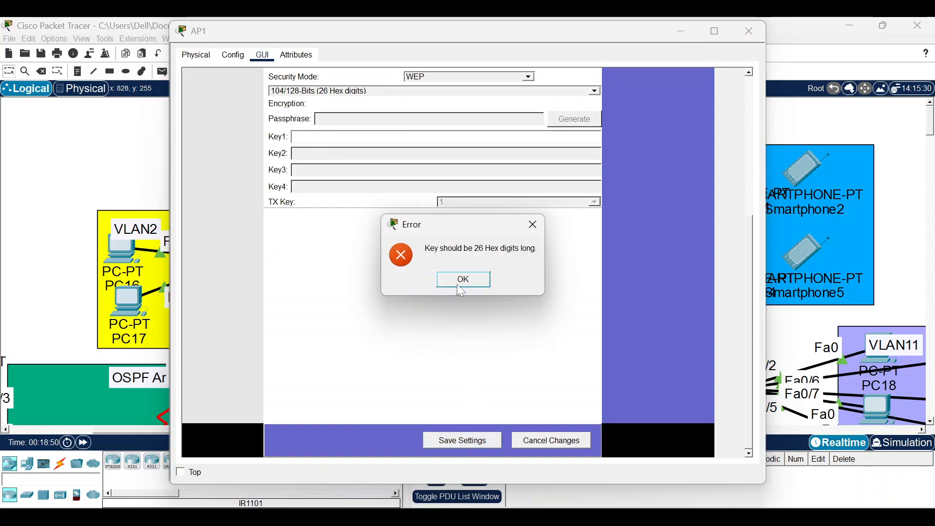
click(469, 282)
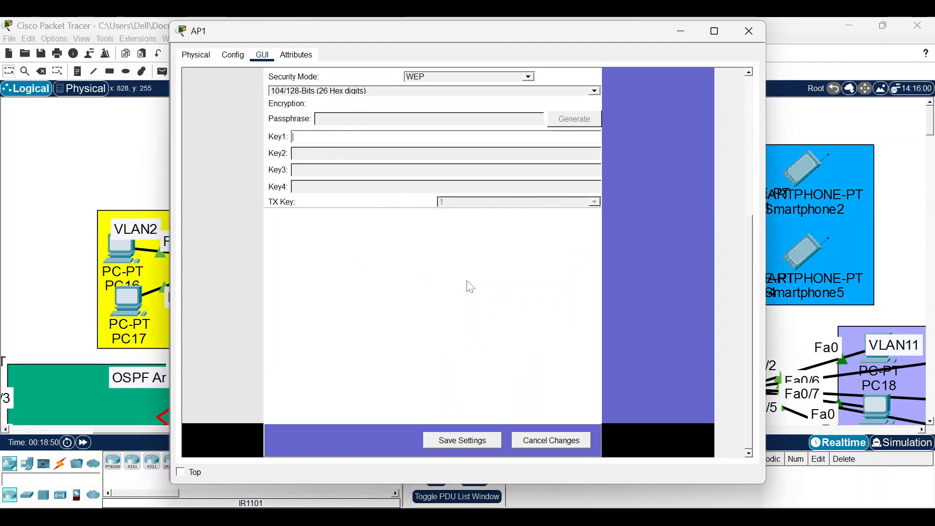
Set 5 GHz-1 and 5 GHz-2 security to Disabled, save, verify the SSID, and close AP1.
click(469, 277)
click(349, 332)
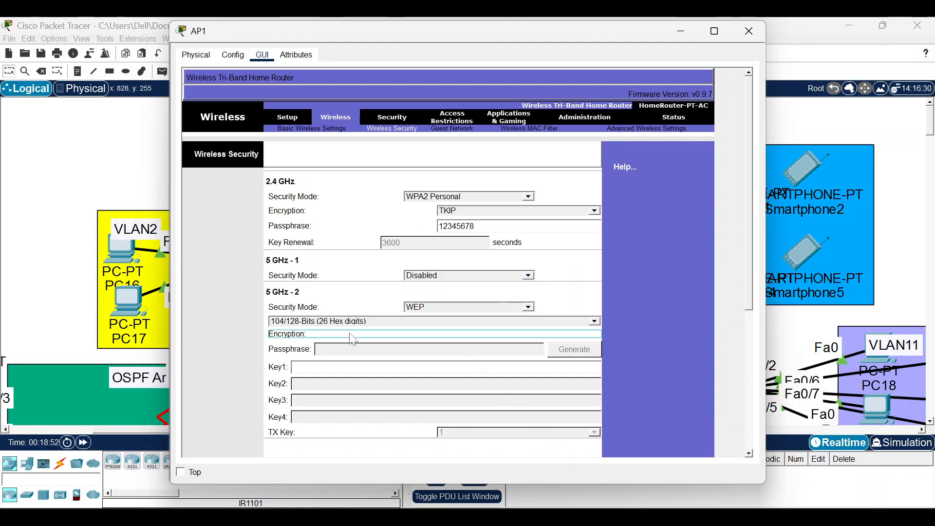
click(416, 311)
click(424, 316)
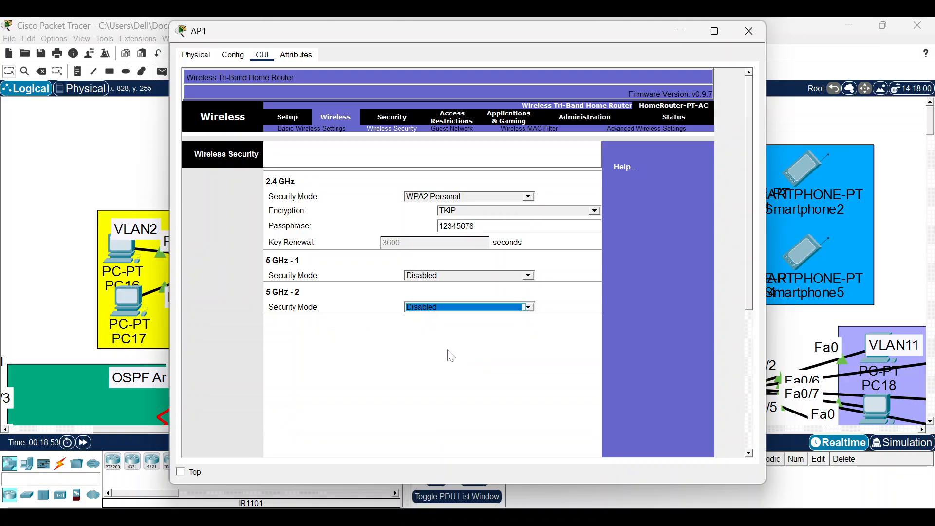
scroll(467, 390, down, 5)
click(441, 440)
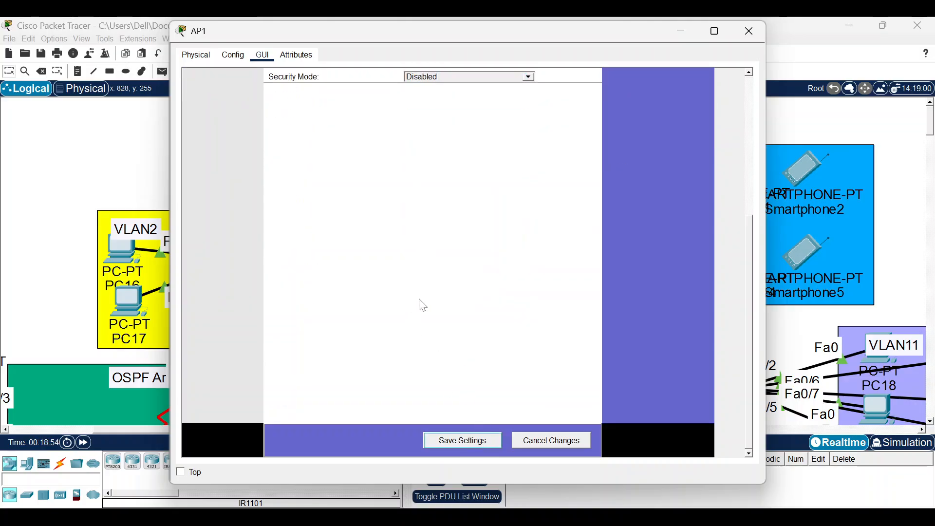
click(319, 129)
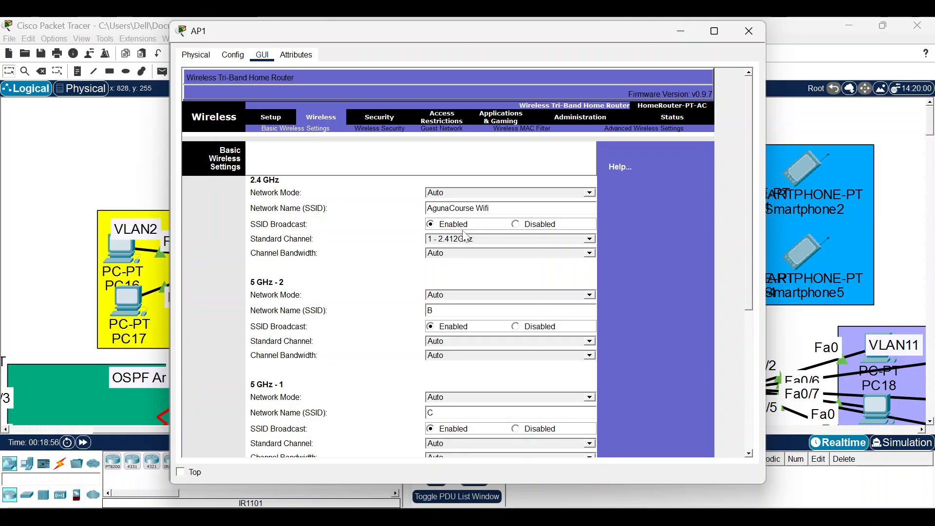
click(749, 32)
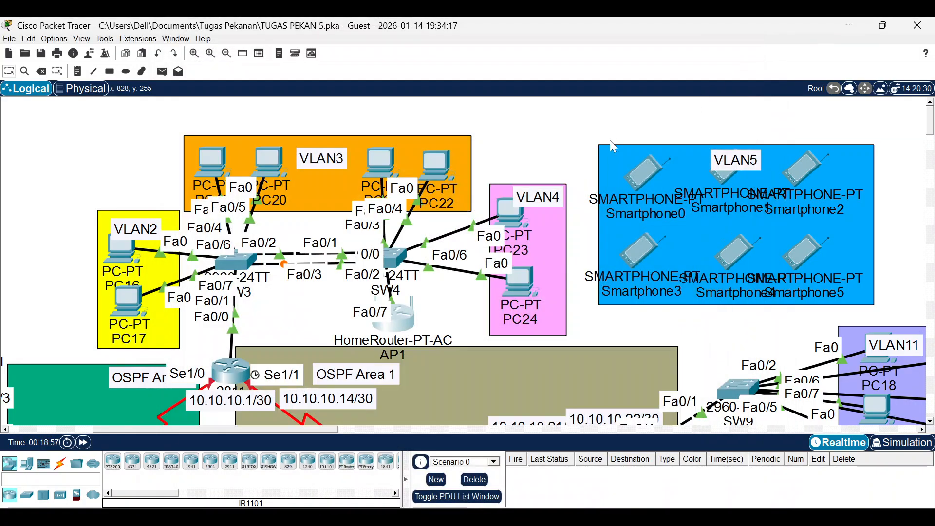
Join Smartphone0's Wireless0 to 'AgunaCourse Wifi' with WPA2-PSK, a pass phrase and TKIP.
click(635, 176)
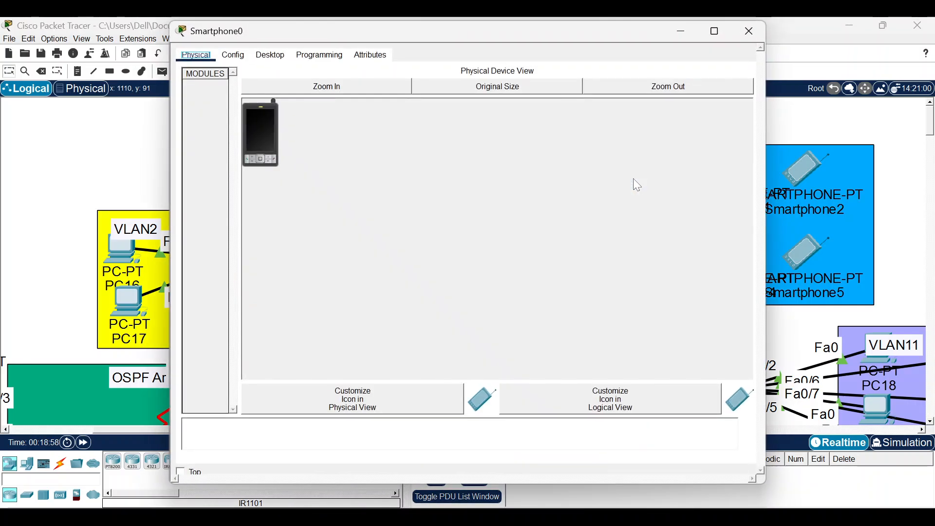
click(239, 59)
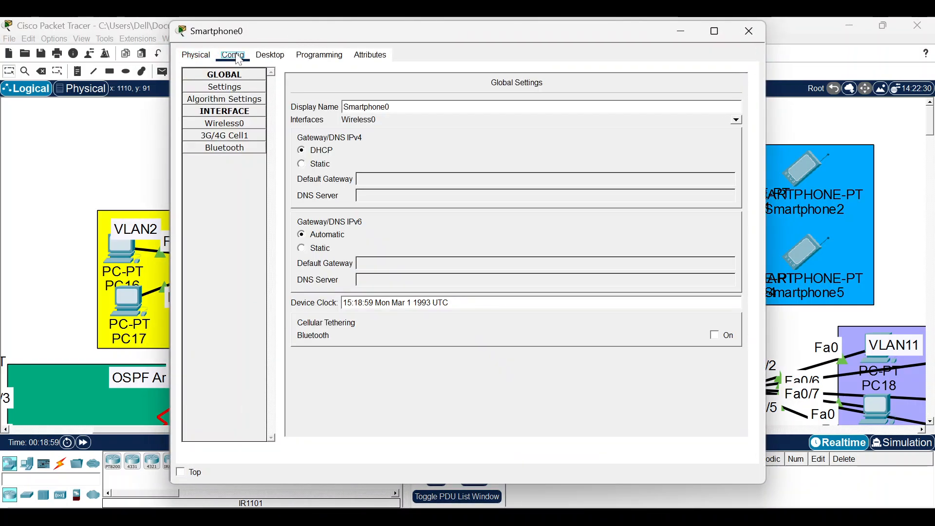
click(231, 130)
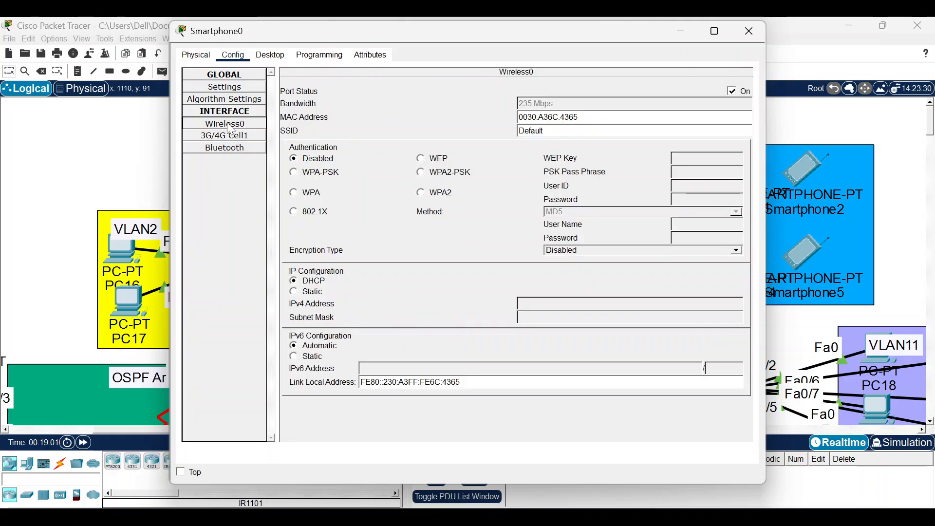
double_click(530, 131)
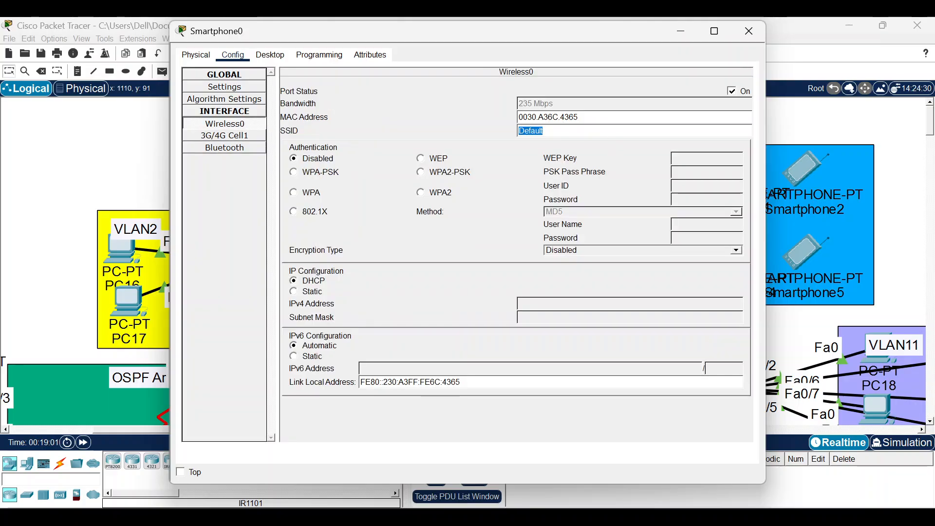
text(AgunaCourse Wifi)
click(422, 173)
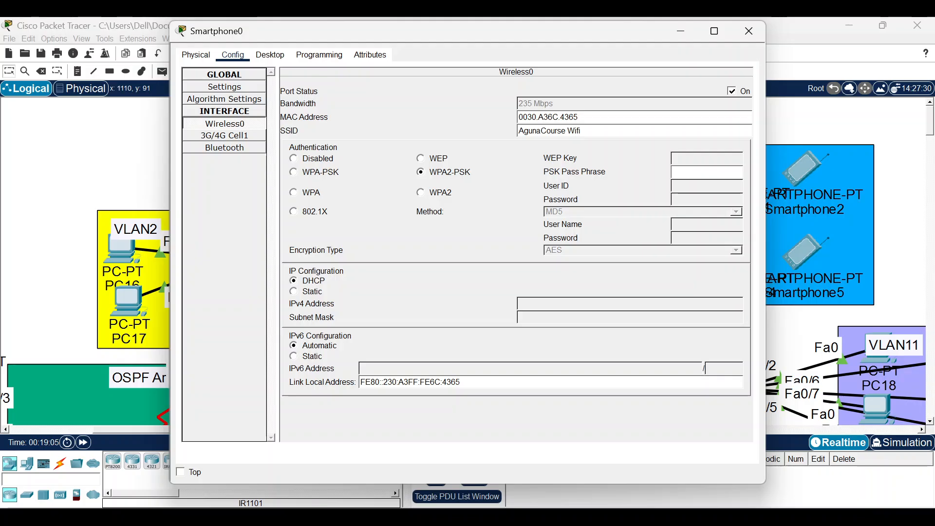
text(12345678)
click(584, 251)
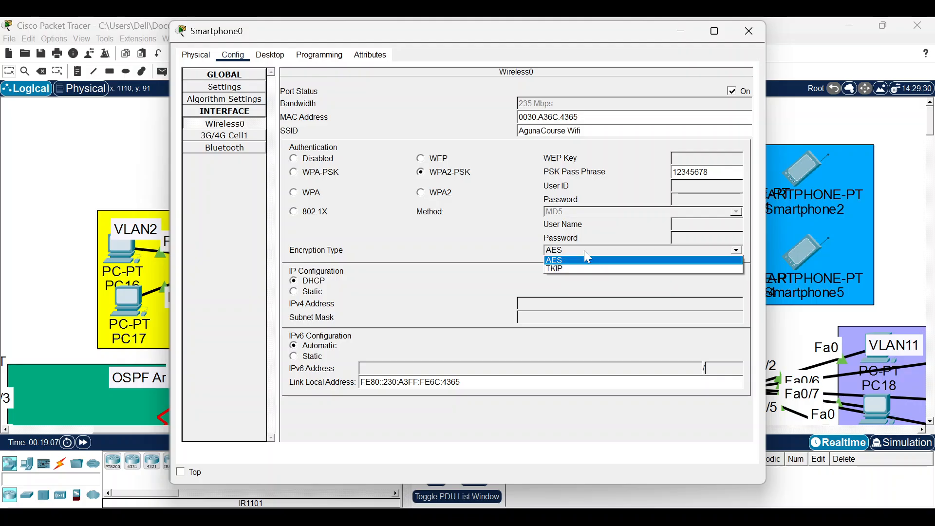
click(587, 268)
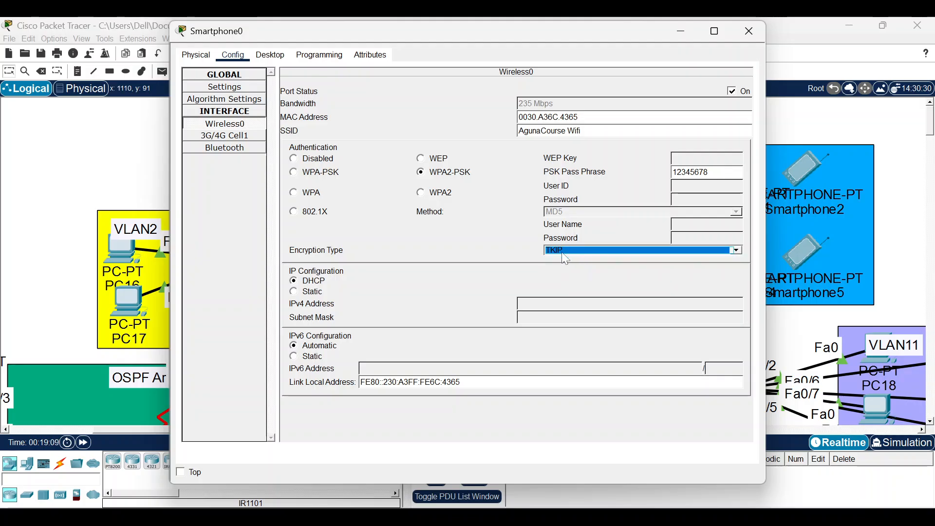
Switch Smartphone0's IP Configuration to DHCP and close its window.
click(266, 55)
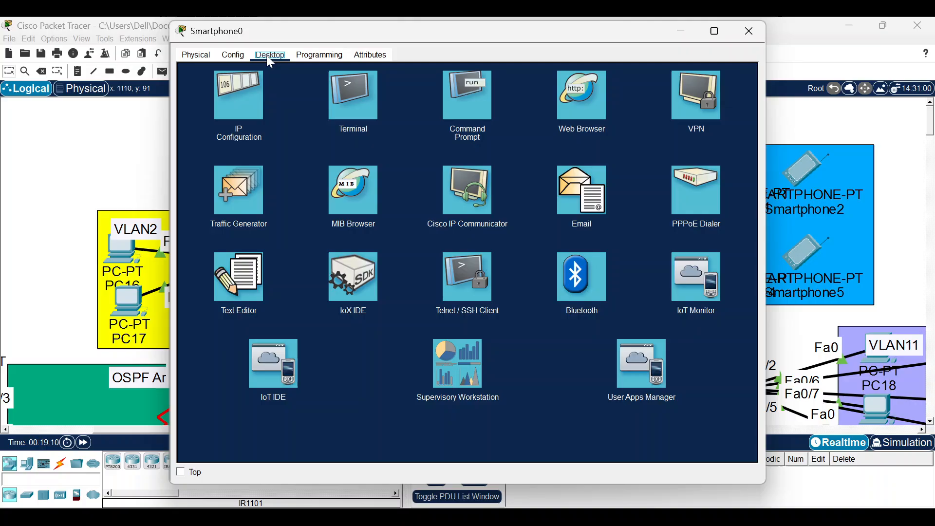
click(260, 102)
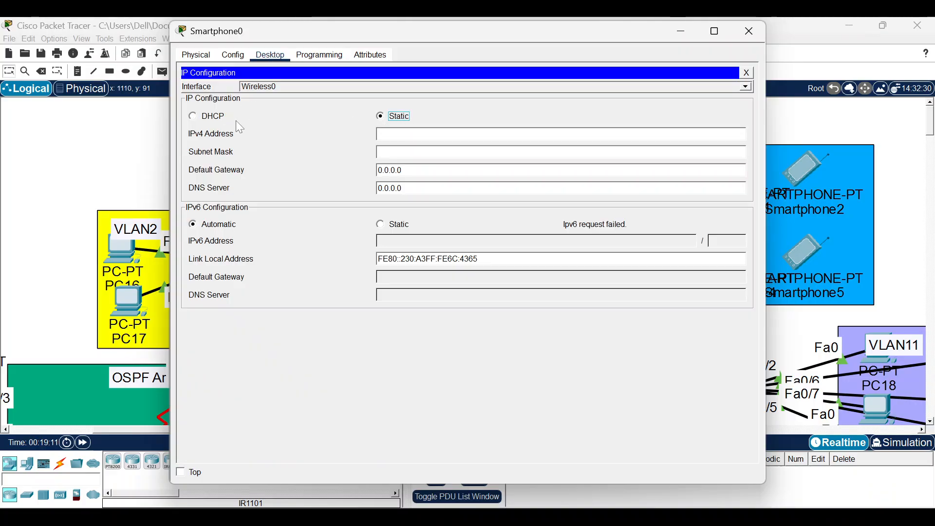
click(236, 120)
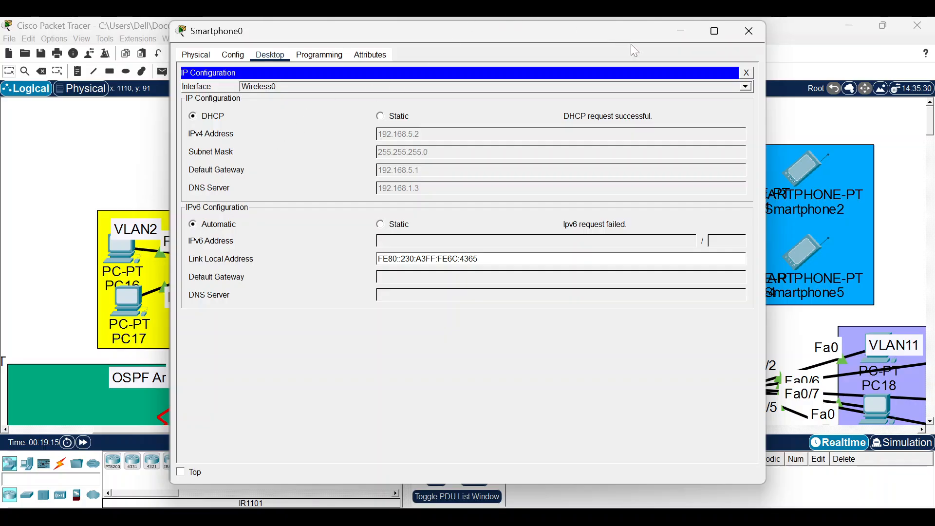
click(749, 32)
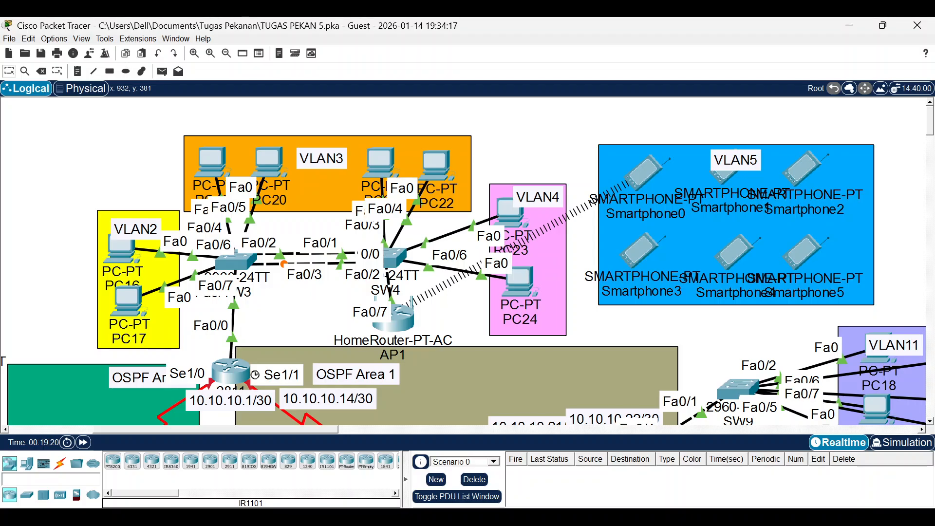
After checking the instructions, run 'spanning-tree mode rapid-pvst' on SW3 and close it.
mouse_move(605, 517)
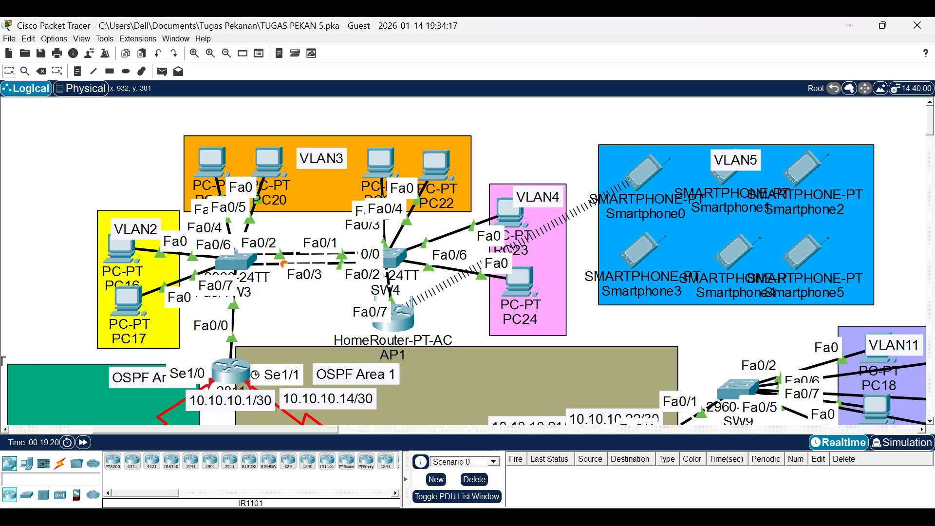
scroll(477, 420, left, 1)
key(alt+Tab)
scroll(625, 271, down, 2)
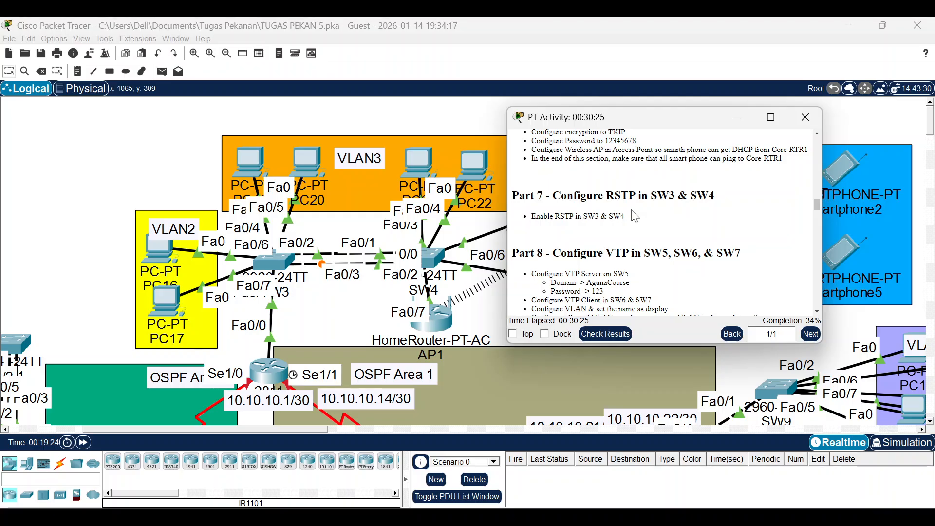
click(280, 262)
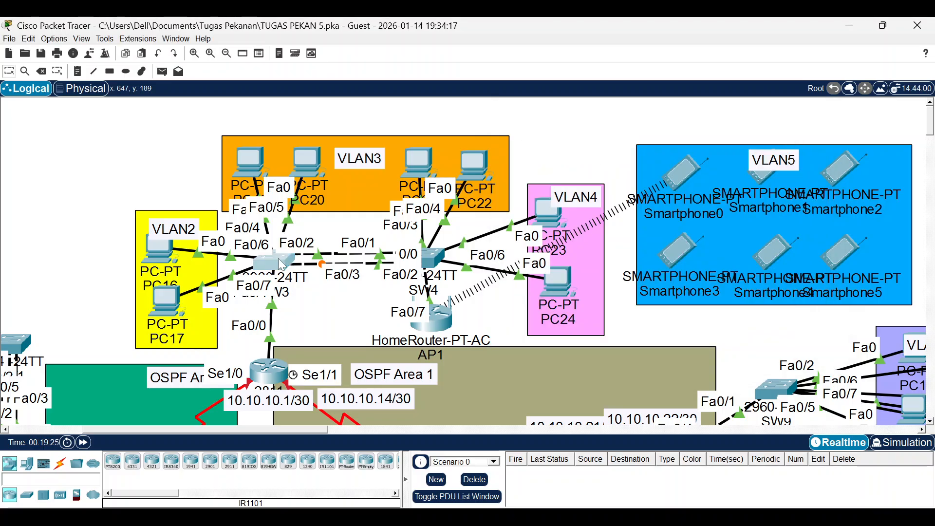
click(278, 258)
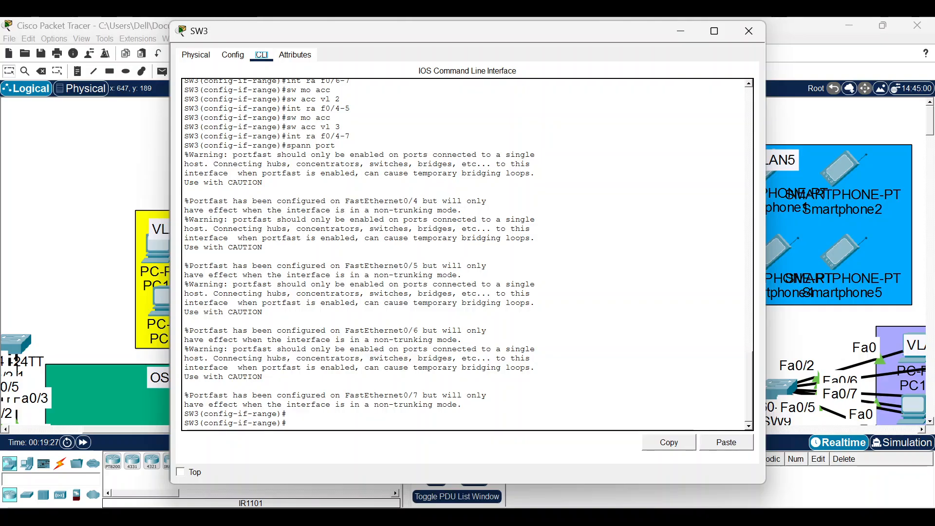
text(ex)
key(Return)
text(spann mo ra)
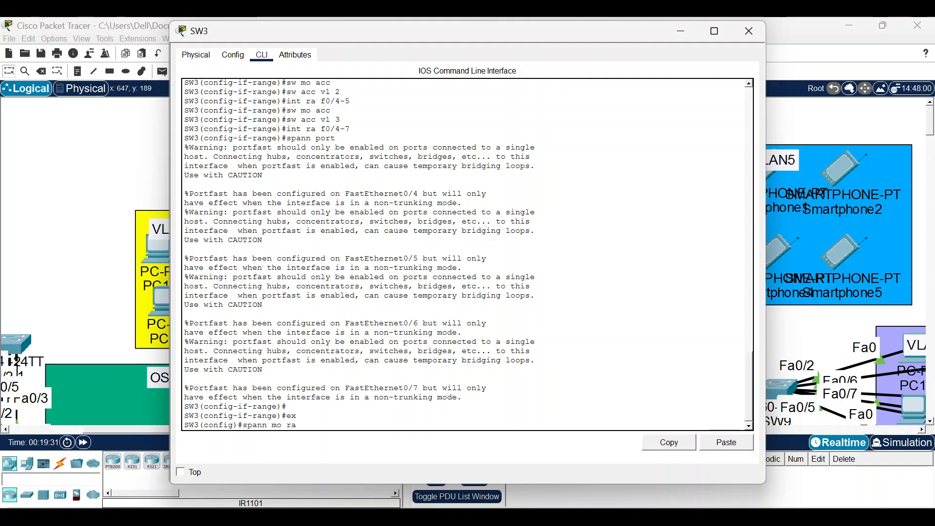
text(pi)
key(Tab)
key(Return)
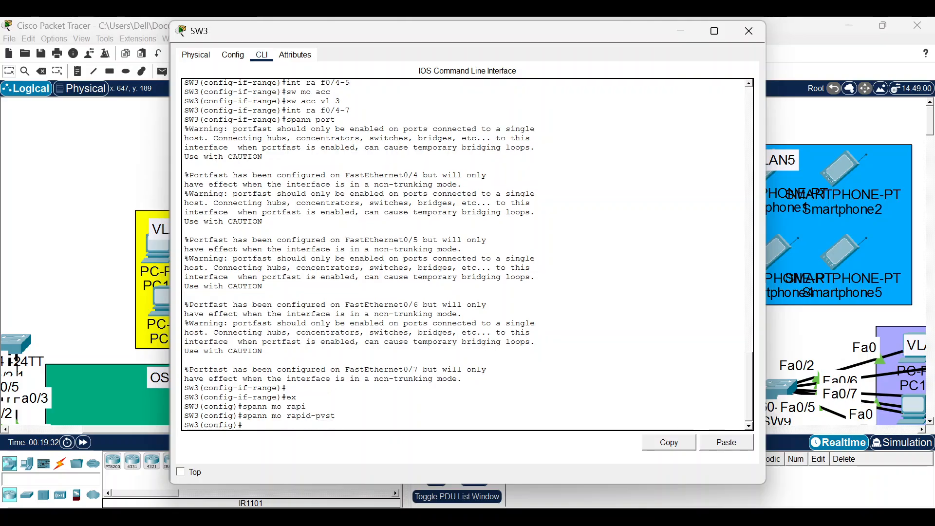
click(748, 31)
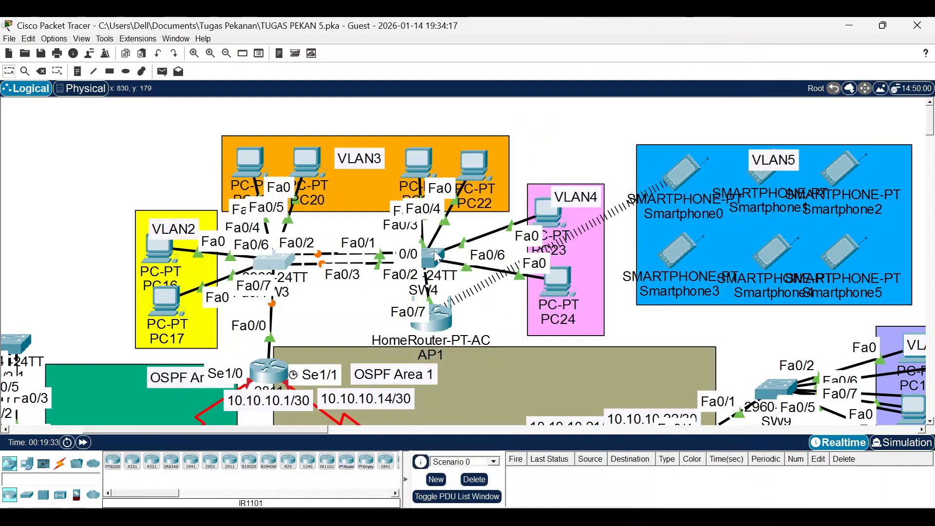
Run 'spanning-tree mode rapid-pvst' on SW4, close it, and fast-forward simulation time.
click(433, 250)
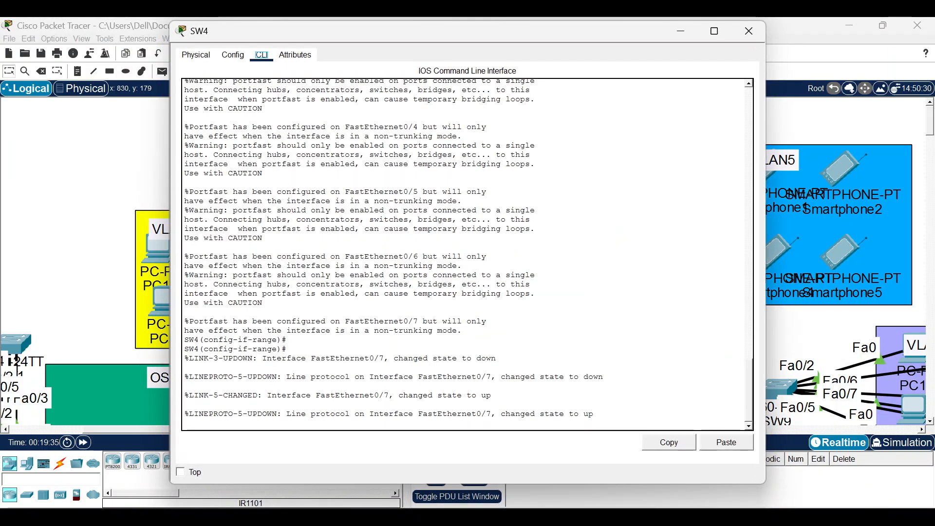
text(x)
key(Return)
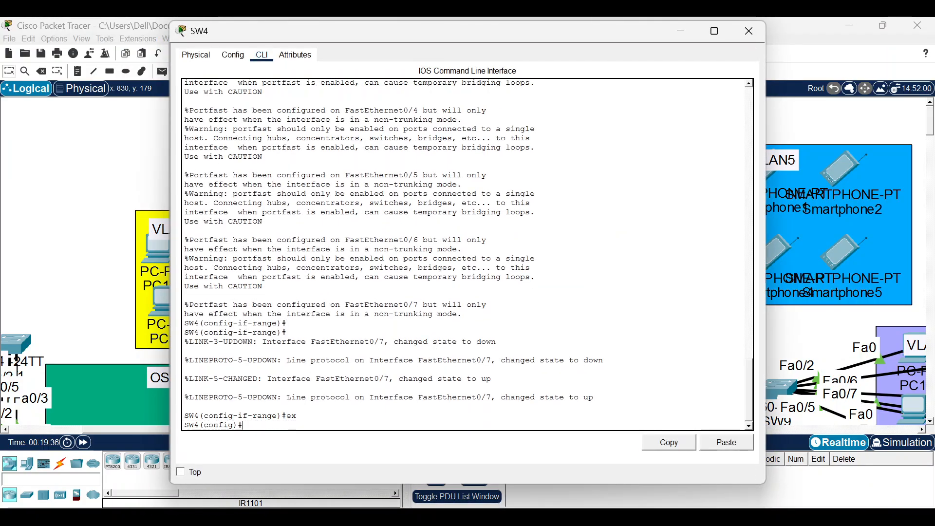
text(spann mo )
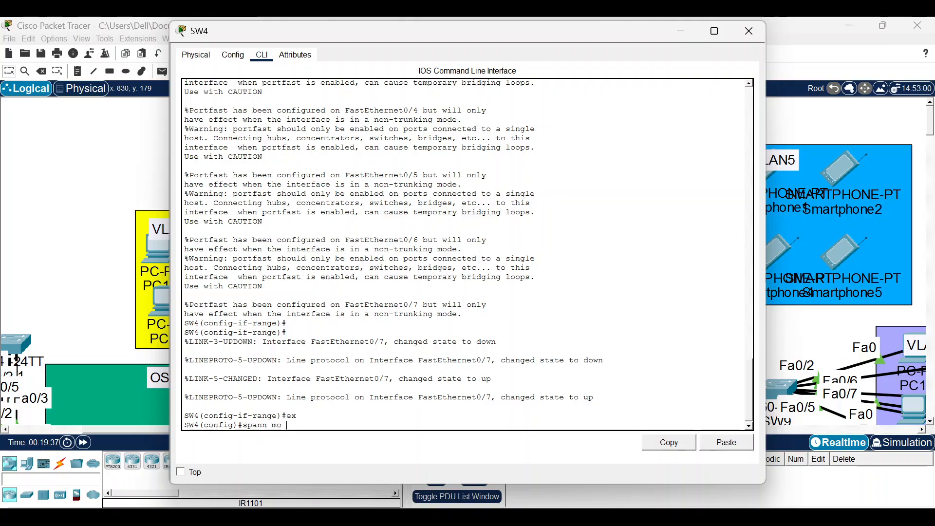
text(raf)
key(Tab)
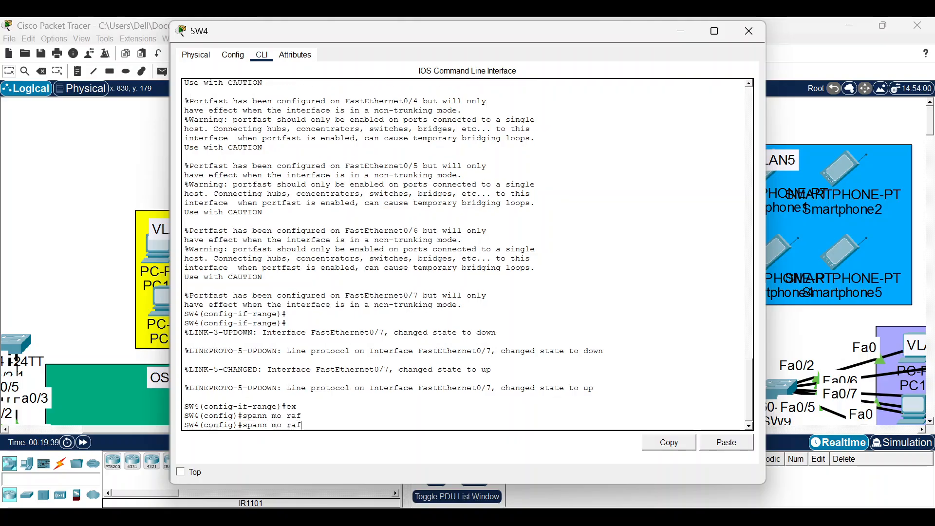
key(BackSpace)
text(p)
key(Tab)
key(Return)
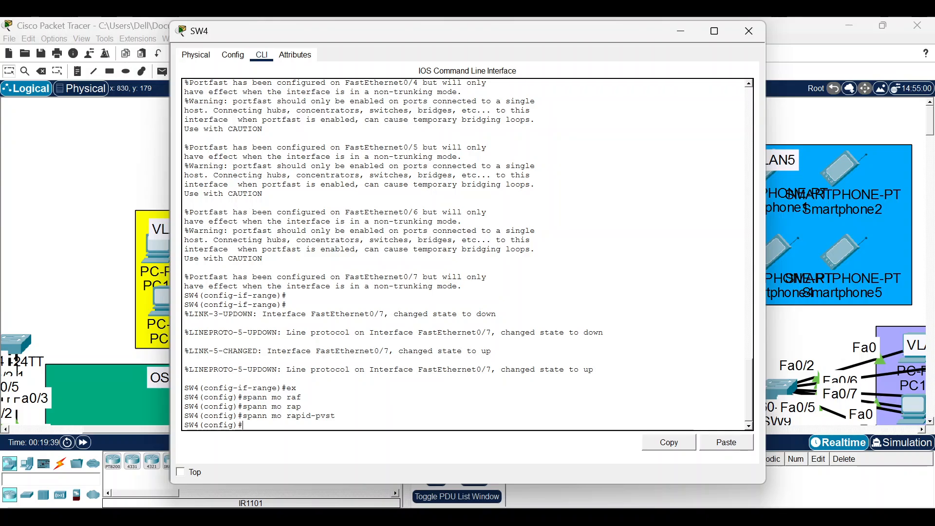
click(749, 31)
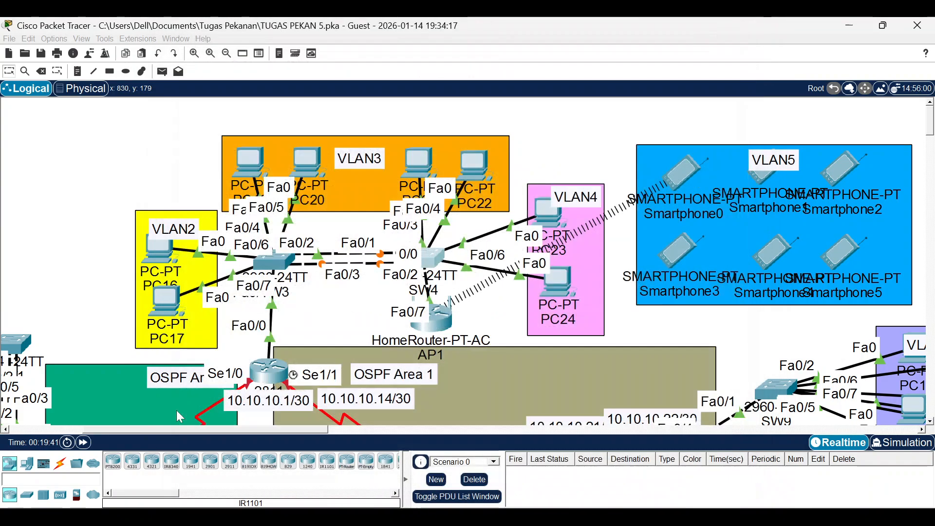
click(83, 443)
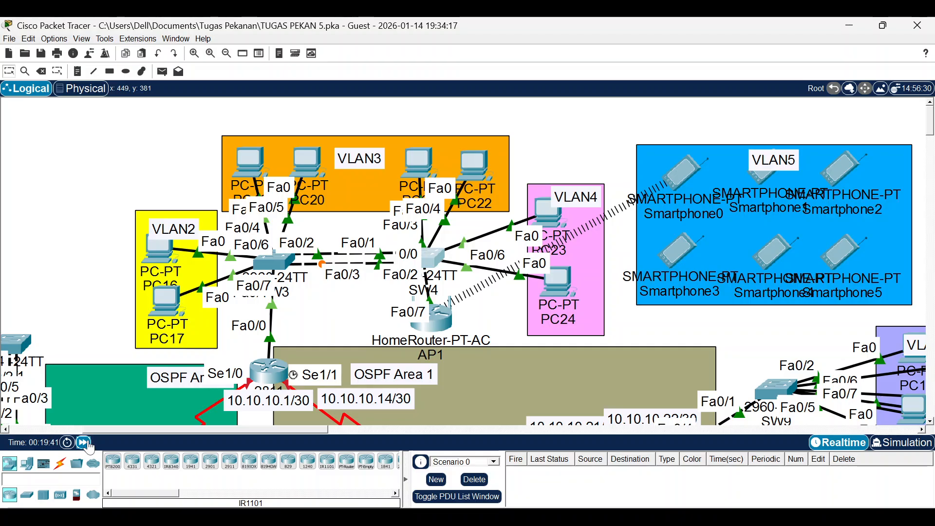
click(85, 443)
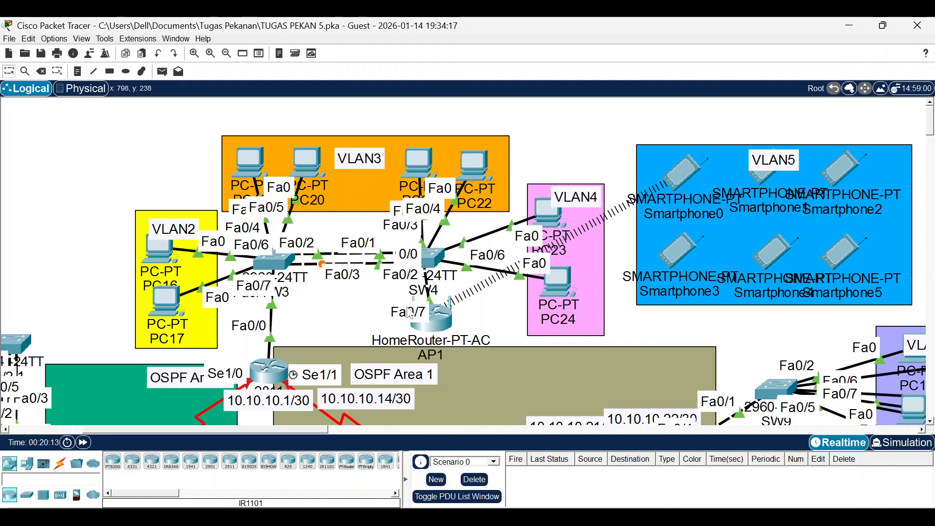
Reapply spanning-tree mode rapid-pvst on SW3 and close its console.
click(274, 262)
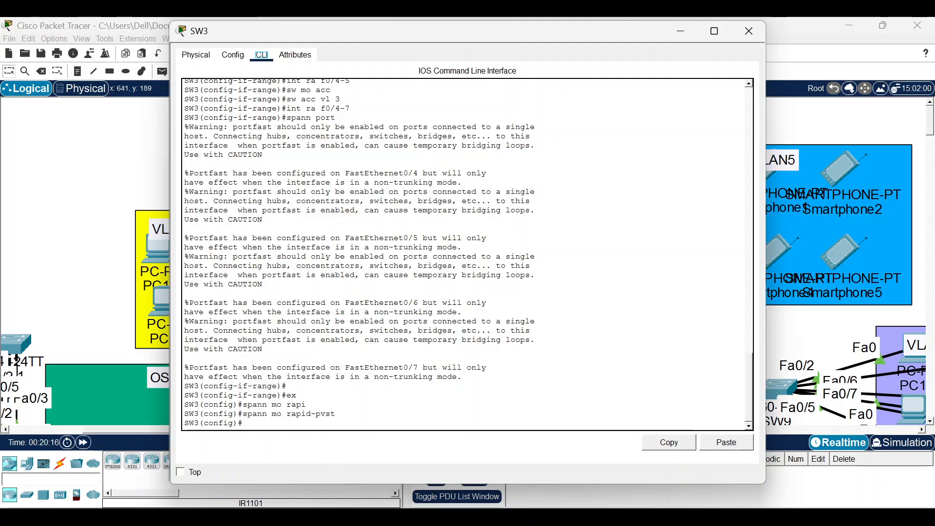
text(sapn)
key(Tab)
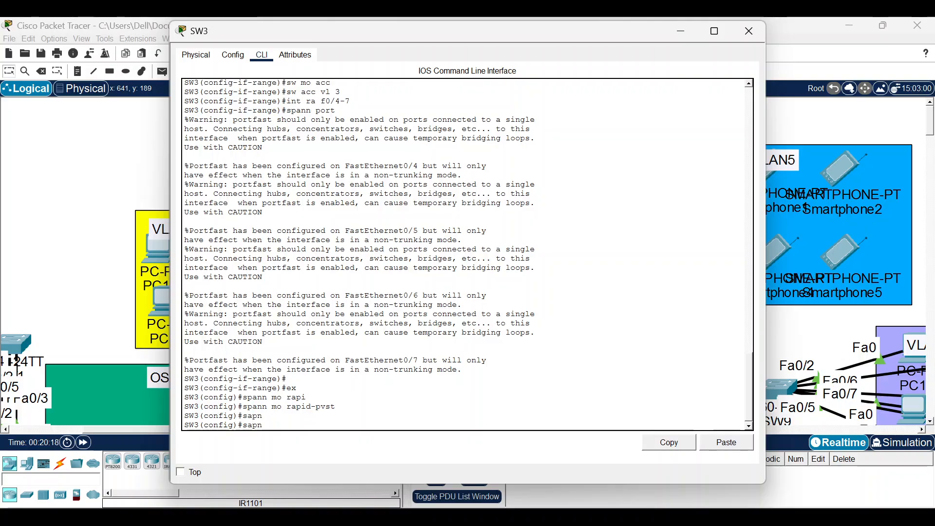
text(span)
key(Tab)
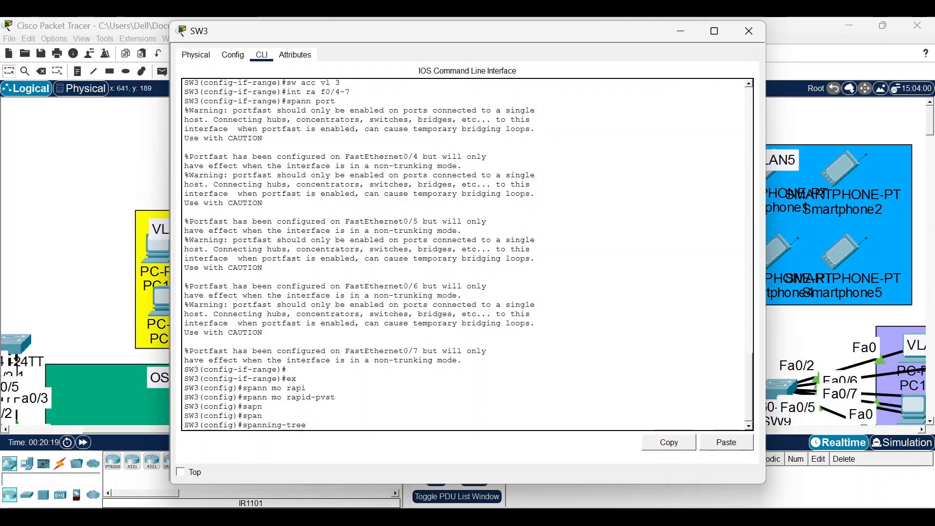
text(o)
key(Tab)
text(r)
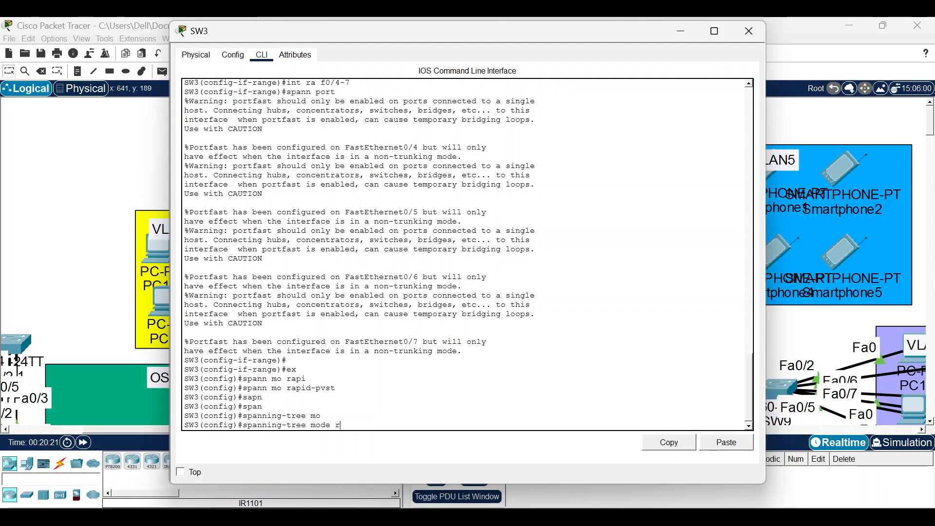
text(a)
key(Tab)
key(Return)
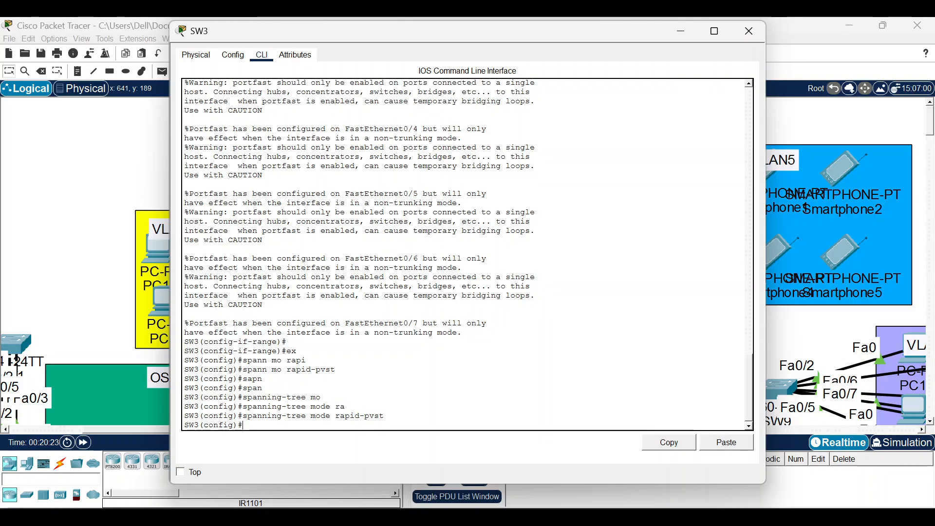
click(749, 31)
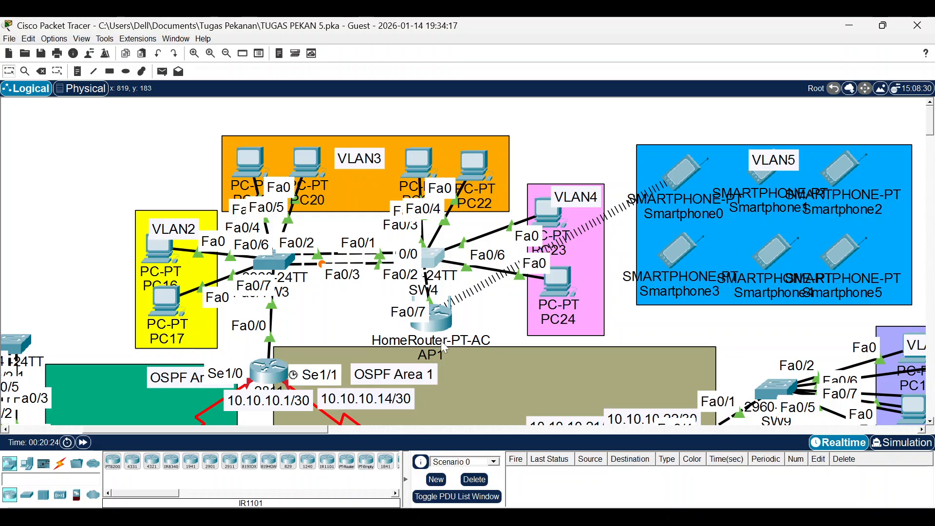
Reapply spanning-tree mode rapid-pvst on SW4 and close its console.
click(431, 261)
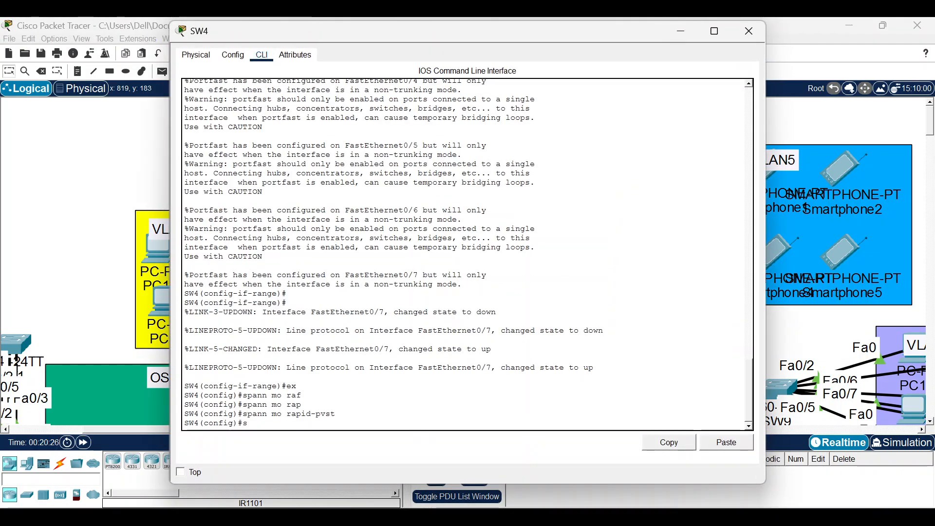
text(sapnn)
key(Tab)
key(BackSpace)
key(BackSpace)
key(BackSpace)
key(BackSpace)
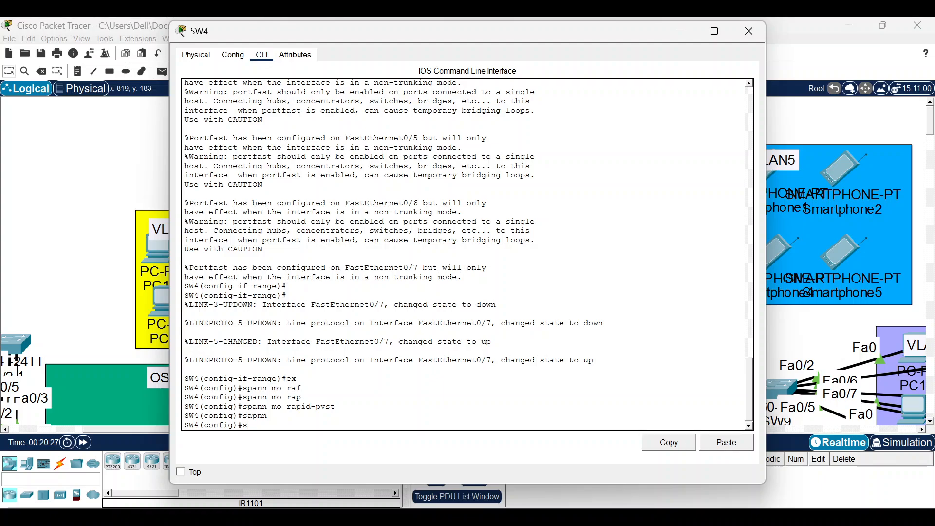
text(pann)
key(Tab)
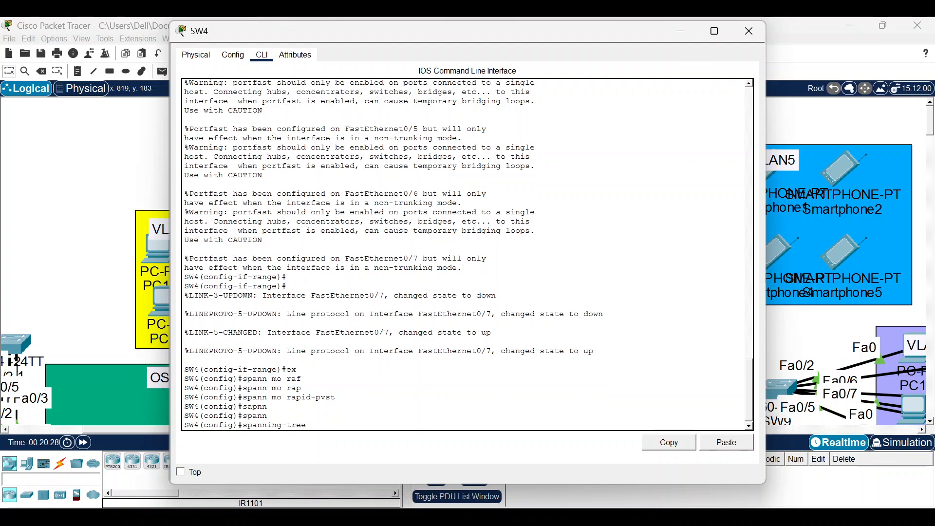
text(mod)
key(Tab)
text(rap)
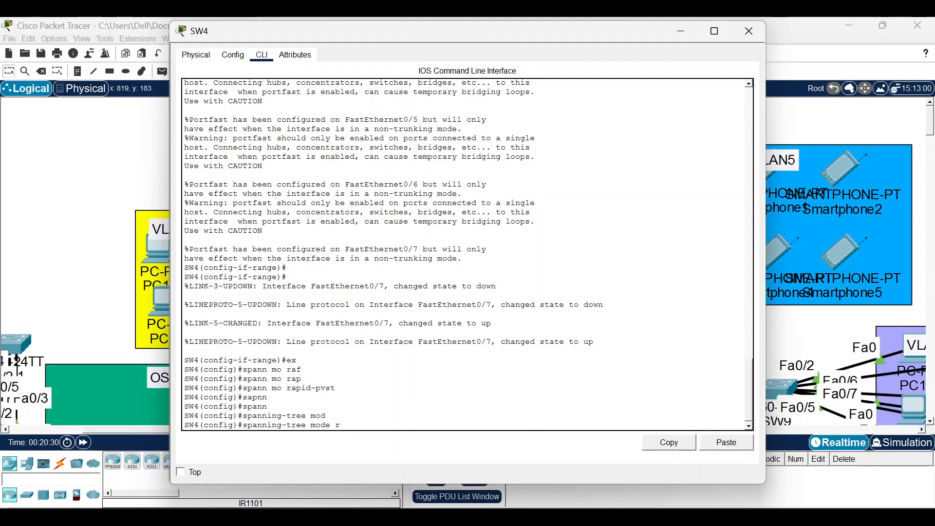
key(Tab)
key(Return)
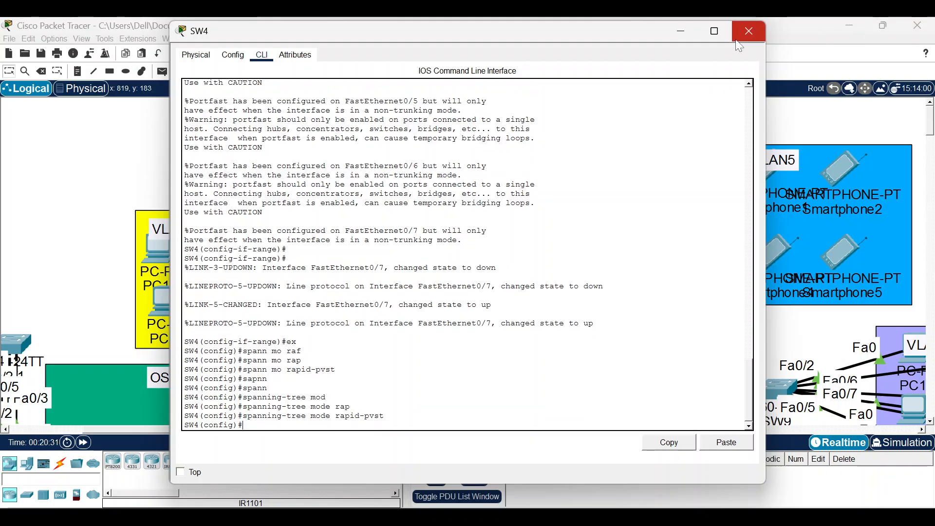
click(750, 30)
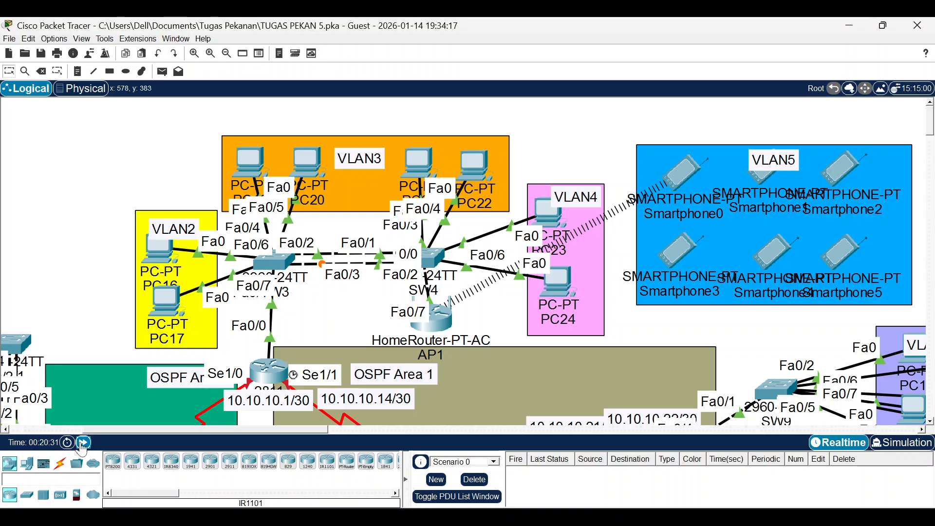
mouse_move(606, 517)
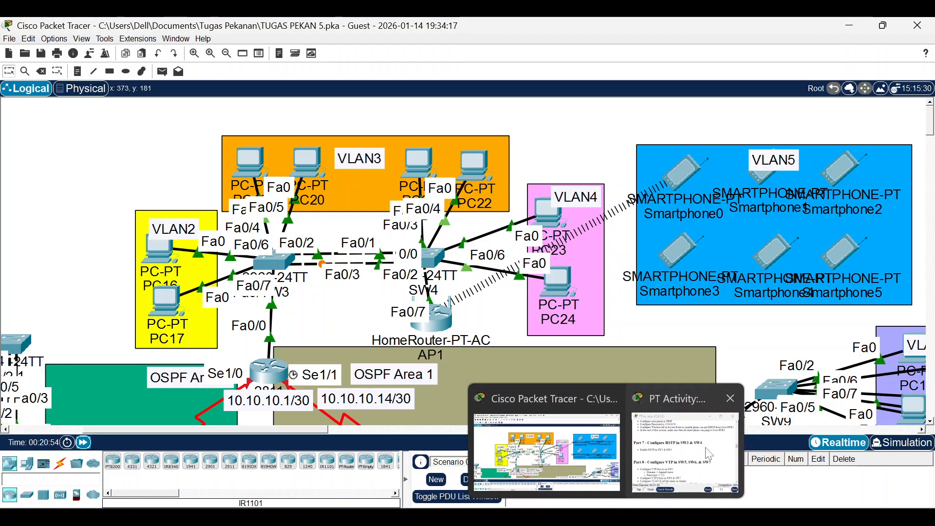
click(685, 453)
scroll(584, 231, down, 3)
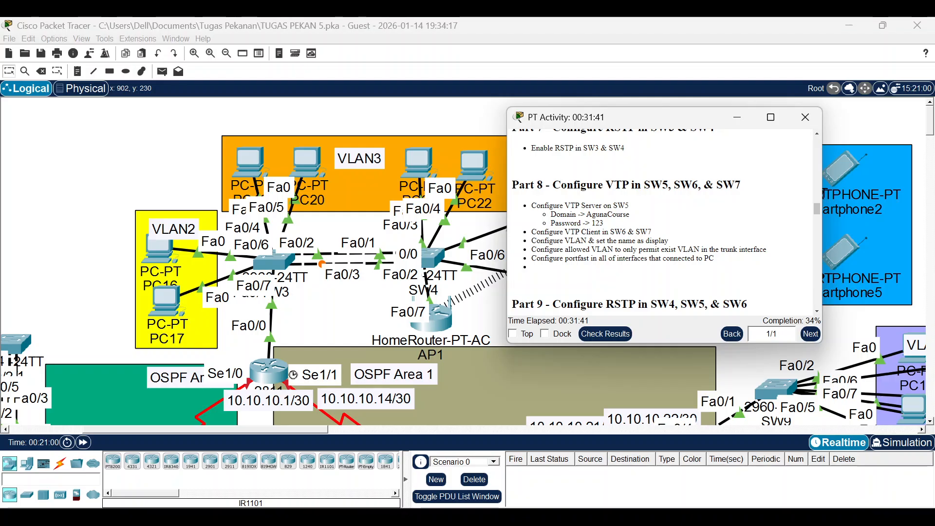
drag(587, 214, 629, 217)
right_click(627, 219)
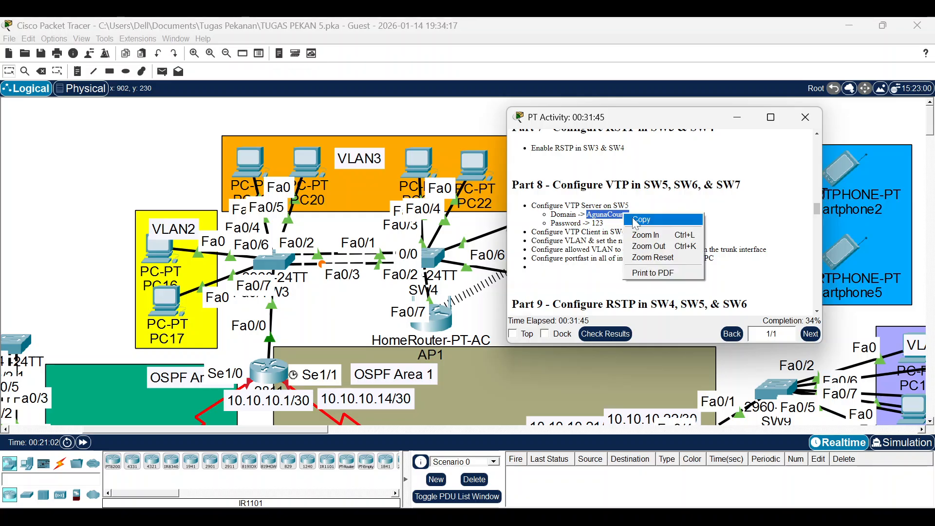
click(633, 220)
click(519, 381)
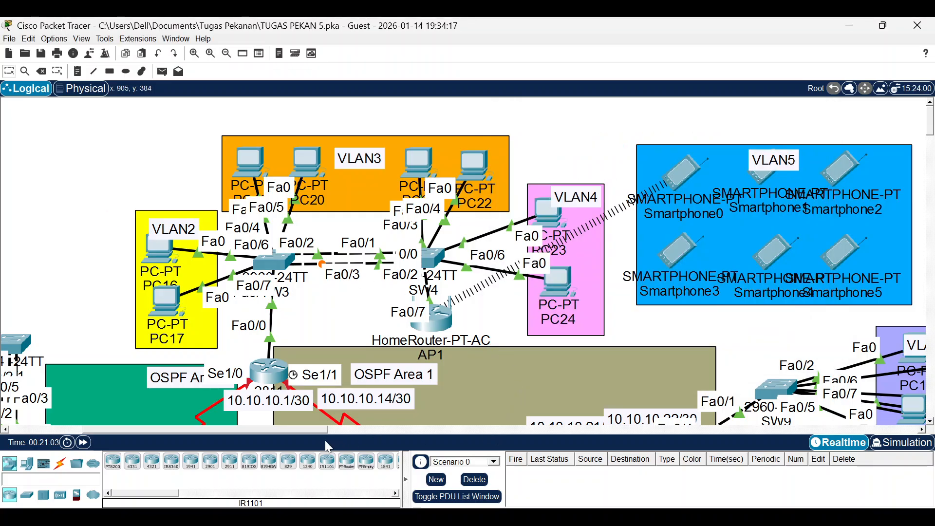
Open SW5's console and reposition its window so the topology stays visible.
drag(309, 431, 236, 430)
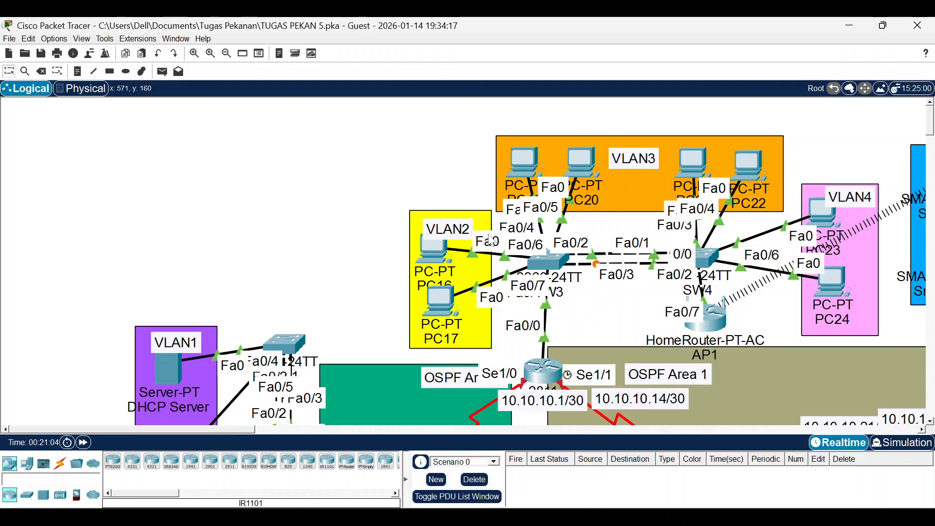
scroll(488, 234, down, 5)
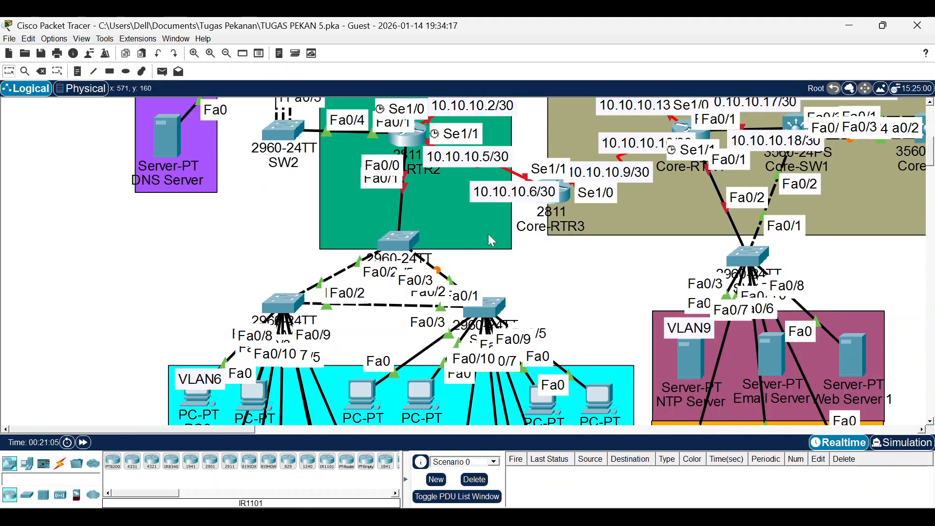
click(410, 246)
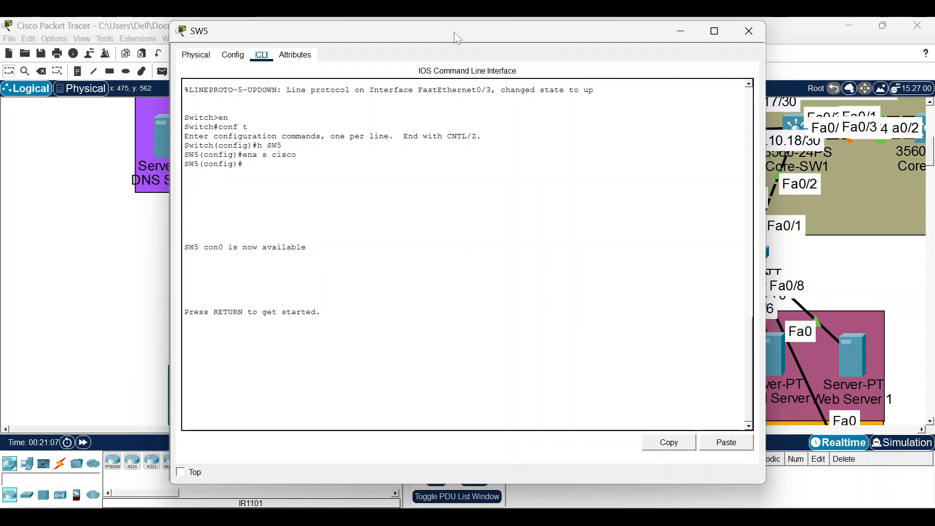
drag(457, 34, 711, 360)
mouse_move(381, 241)
mouse_down()
mouse_move(385, 199)
mouse_move(390, 238)
mouse_up()
click(390, 238)
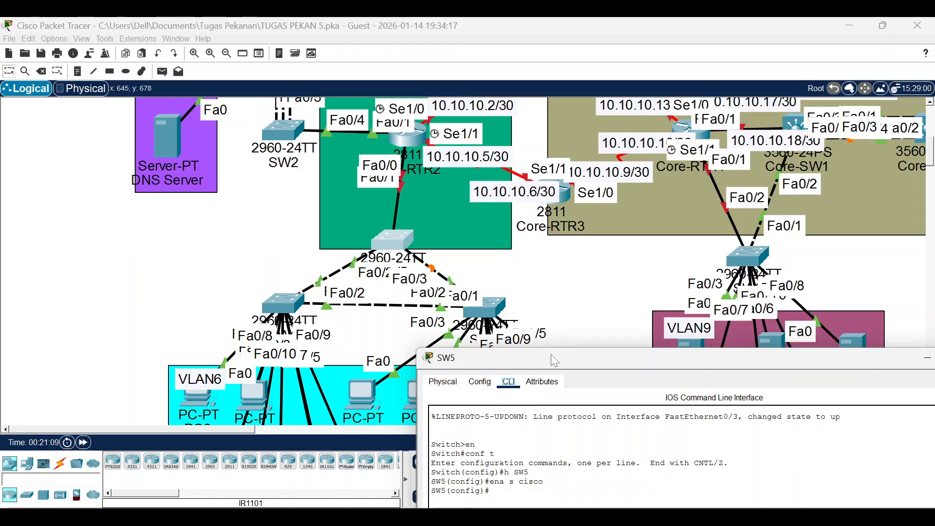
drag(551, 354, 438, 54)
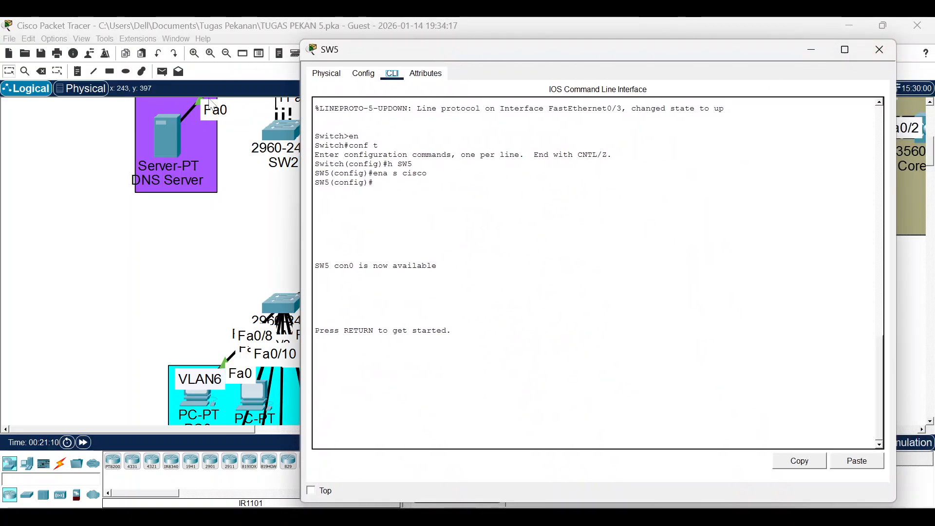
drag(303, 106, 494, 106)
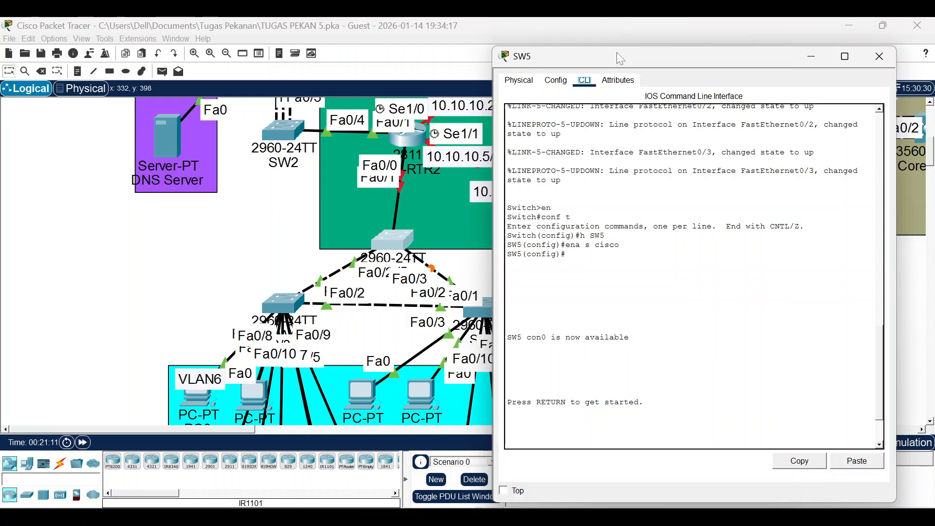
drag(618, 53, 644, 30)
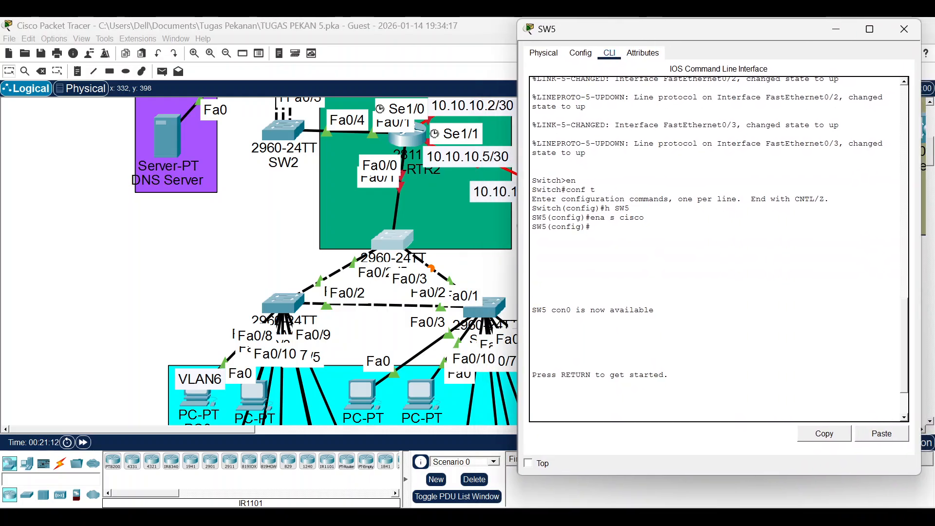
Enter privileged mode on SW5 with the enable password and go to global configuration.
key(Return)
text(en)
key(Return)
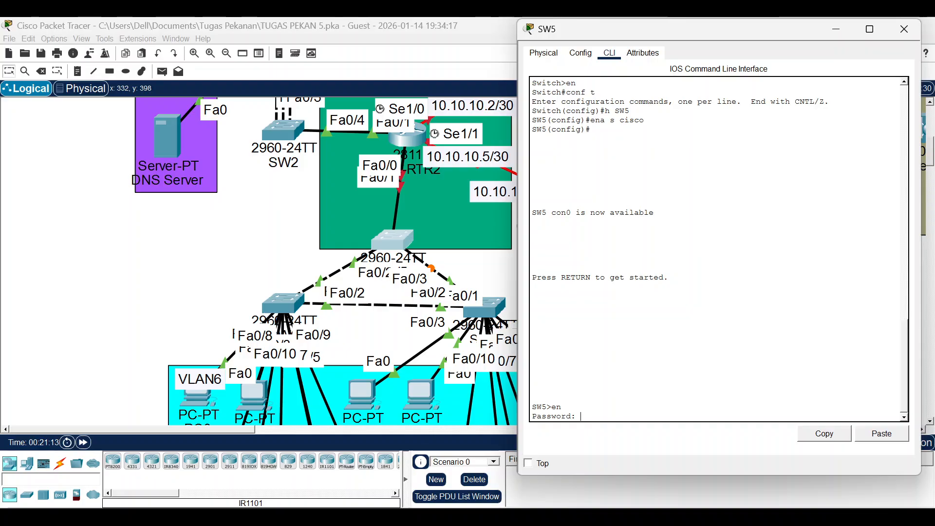
text(cisco)
key(Return)
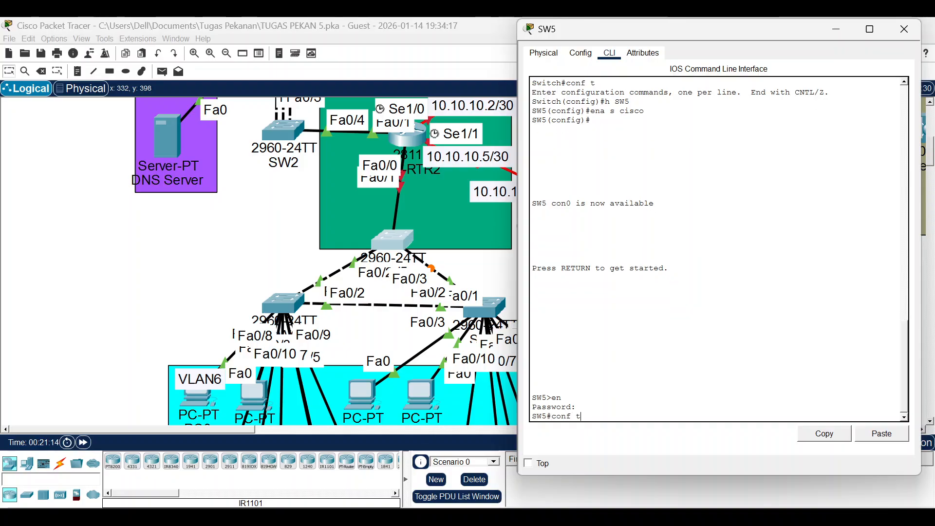
text(conf t)
key(Return)
Select interface range Fa0/2-3 and set the ports to trunk mode.
text(int )
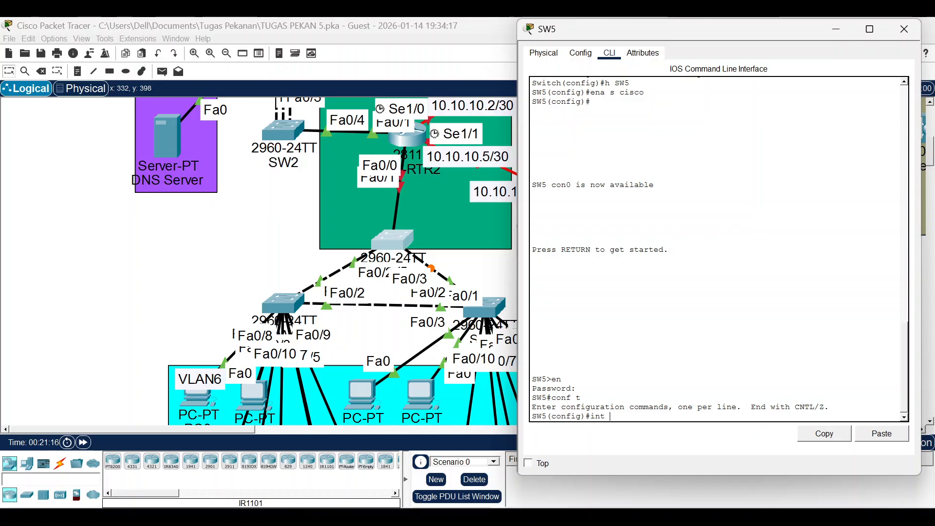
text(ra f02-3)
key(Return)
key(Up)
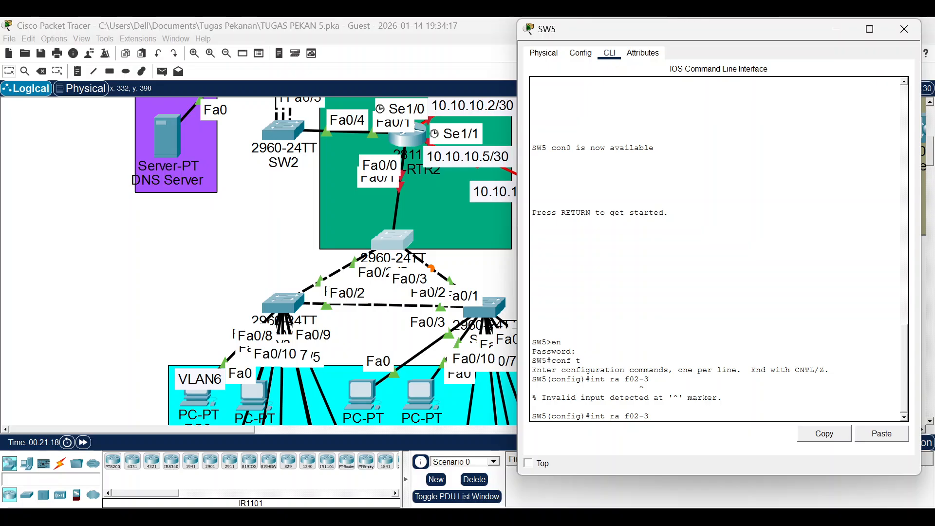
text(/)
key(Return)
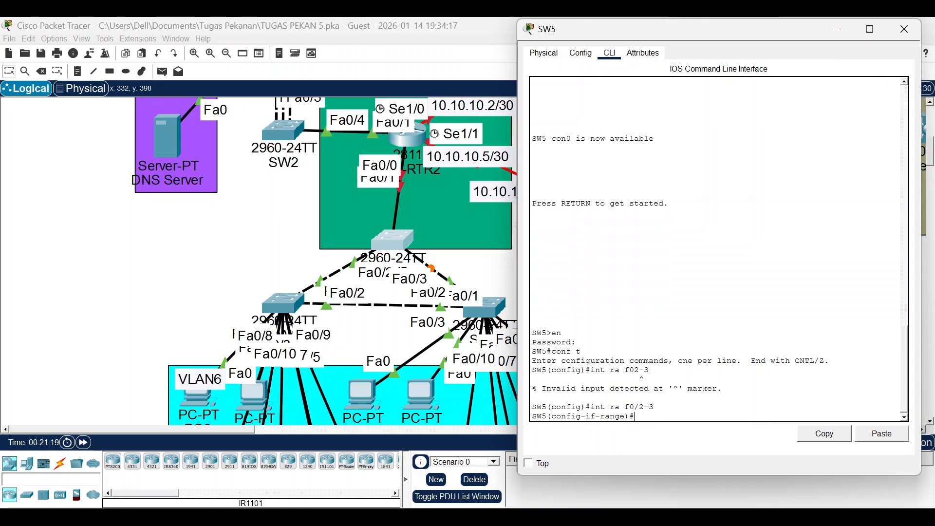
text(sw mo tru)
key(Return)
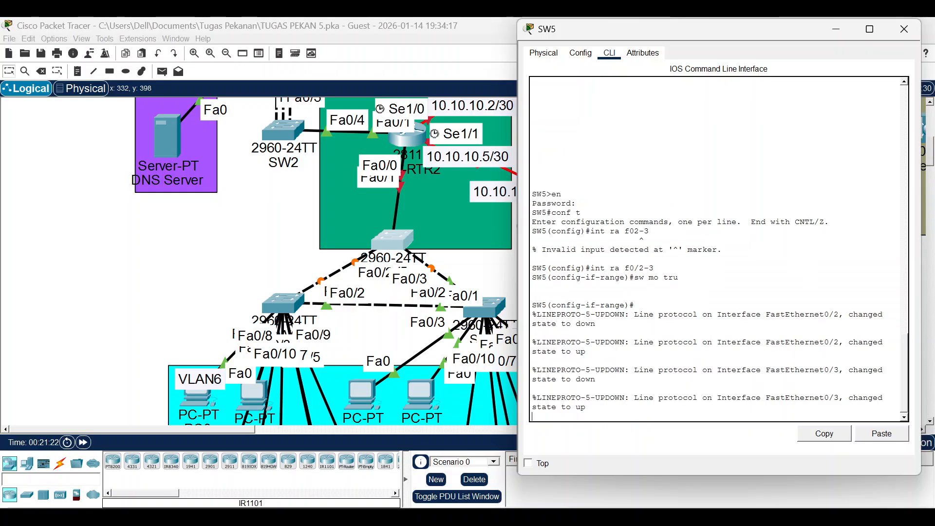
Restrict the trunks to VLANs 6, 7 and 8, then exit interface configuration.
scroll(458, 359, down, 5)
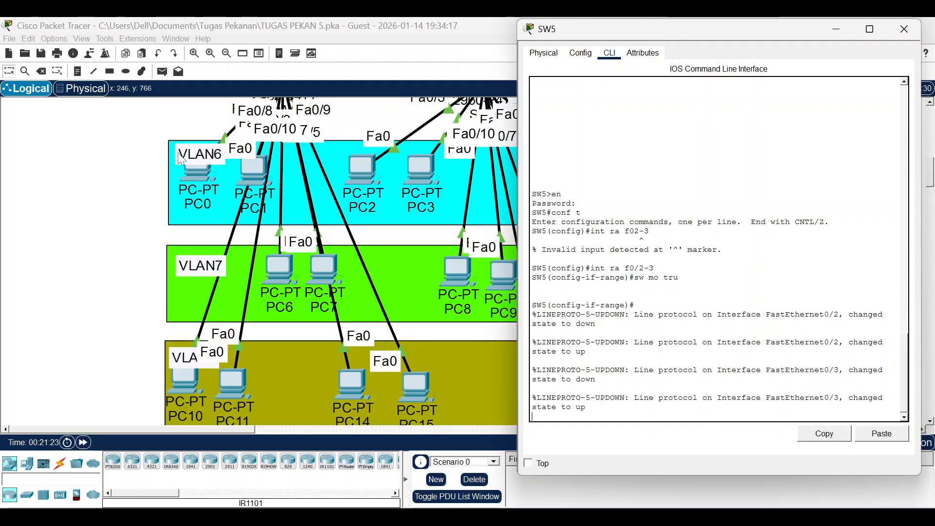
scroll(682, 302, up, 4)
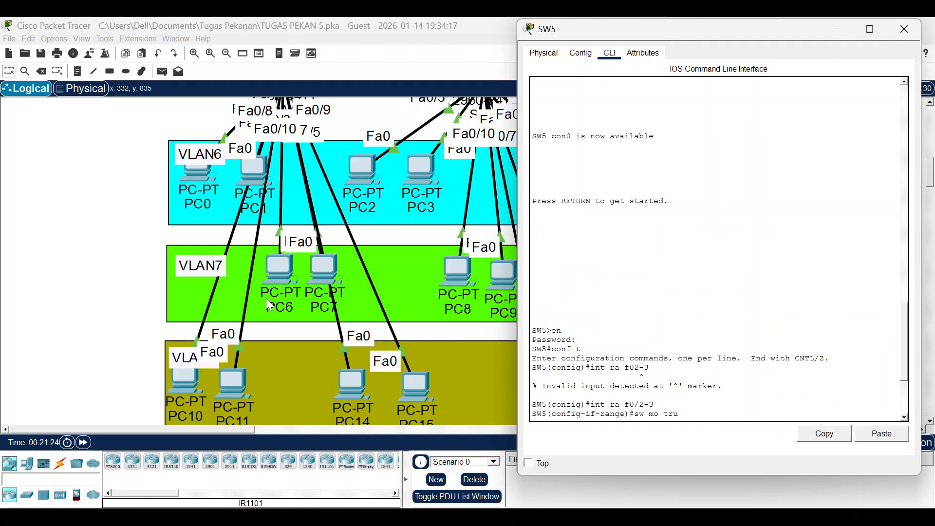
scroll(183, 338, down, 2)
drag(173, 246, 145, 231)
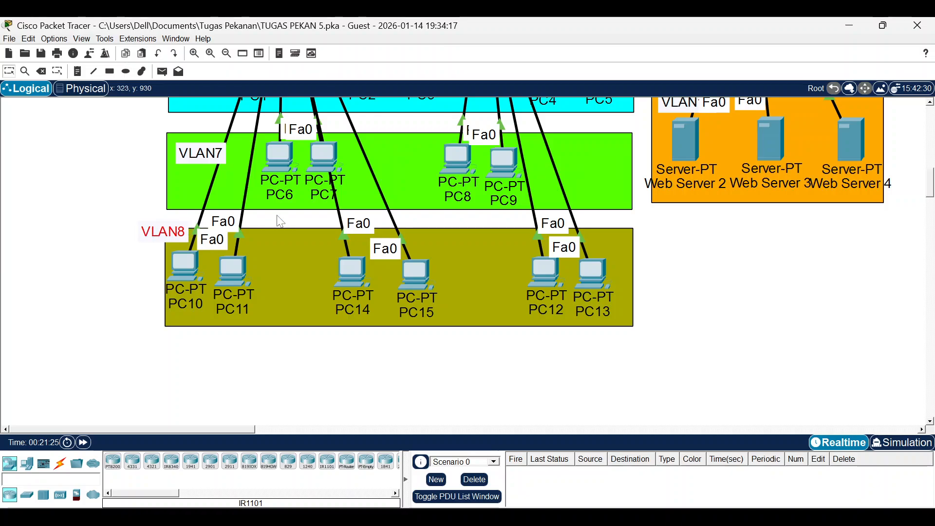
scroll(286, 215, up, 4)
scroll(369, 152, up, 2)
click(393, 238)
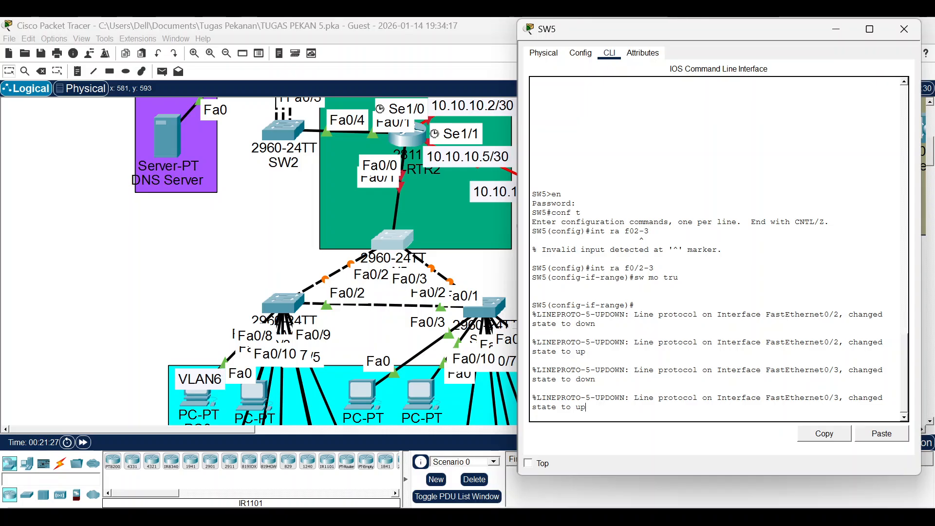
text(sw mo tru)
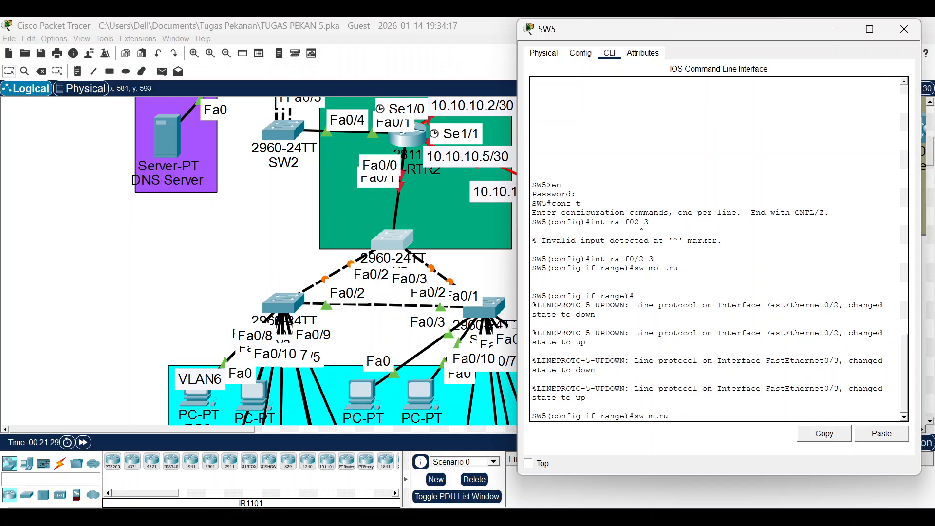
text( all vl 6,7,8)
key(Return)
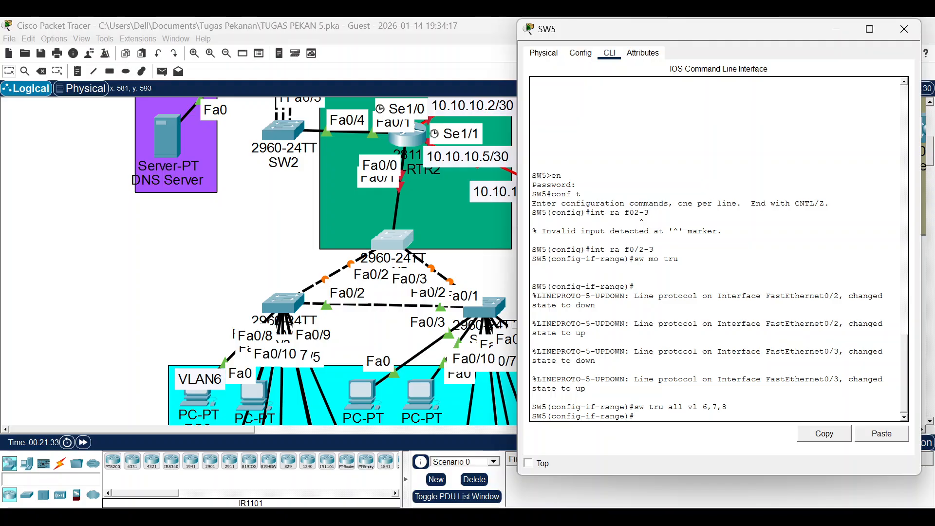
text(ex)
key(Return)
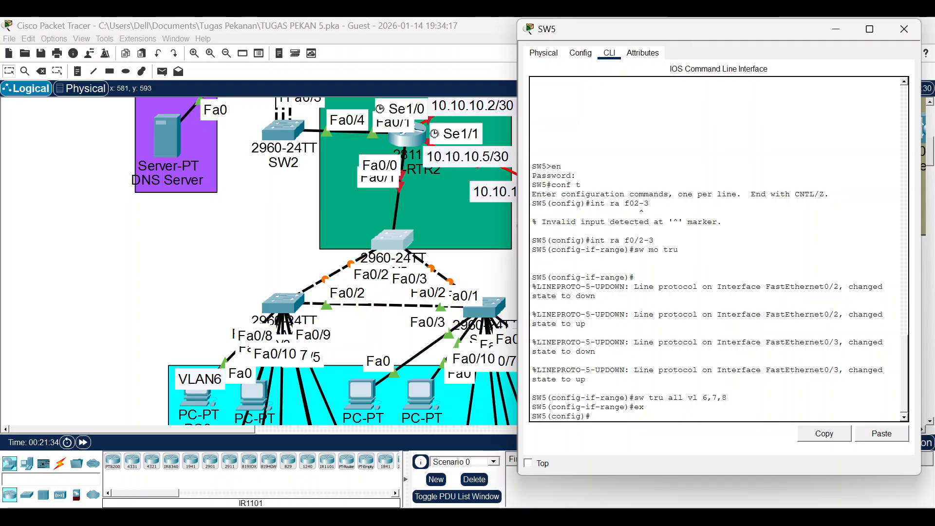
Make SW5 a VTP server in domain AgunaCourse and set a VTP password.
text(vtp km)
text(mo )
text(serve)
key(Tab)
key(Return)
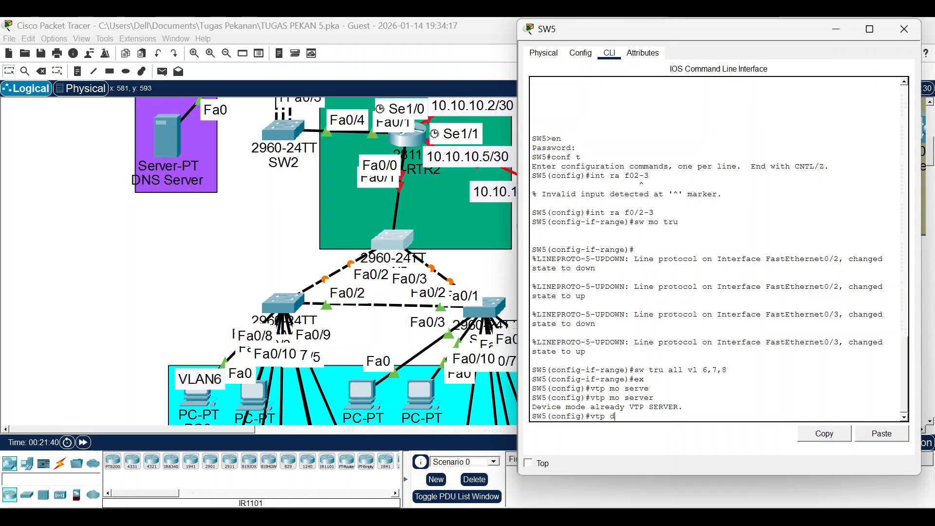
text(vtp domin)
key(Tab)
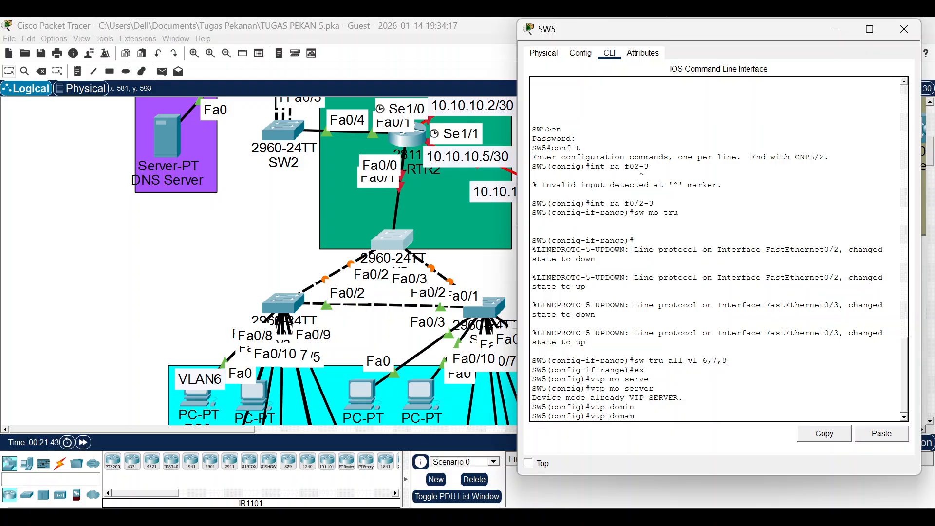
key(BackSpace)
key(BackSpace)
text(ain)
click(882, 433)
click(882, 433)
key(BackSpace)
key(BackSpace)
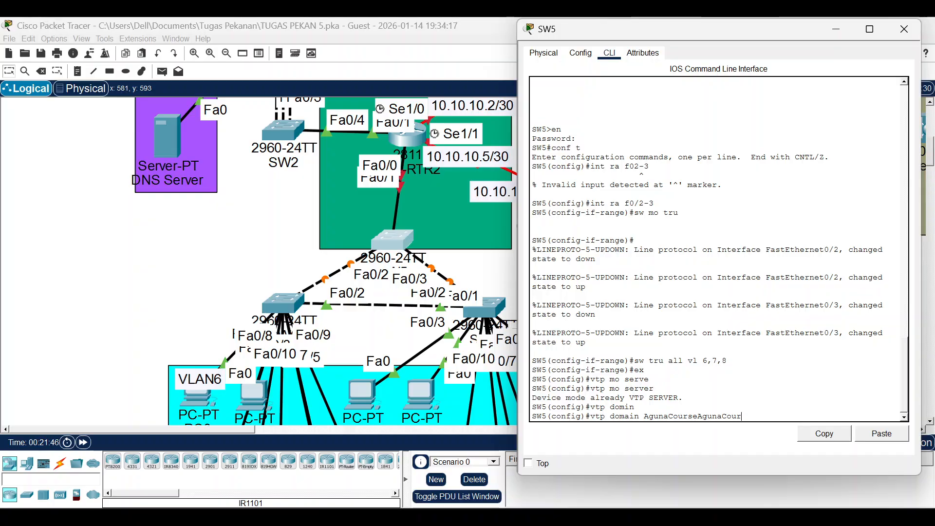
key(BackSpace)
key(BackSpace)
key(BackSpace)
key(BackSpace)
key(BackSpace)
key(BackSpace)
key(BackSpace)
key(BackSpace)
key(BackSpace)
key(Return)
key(Return)
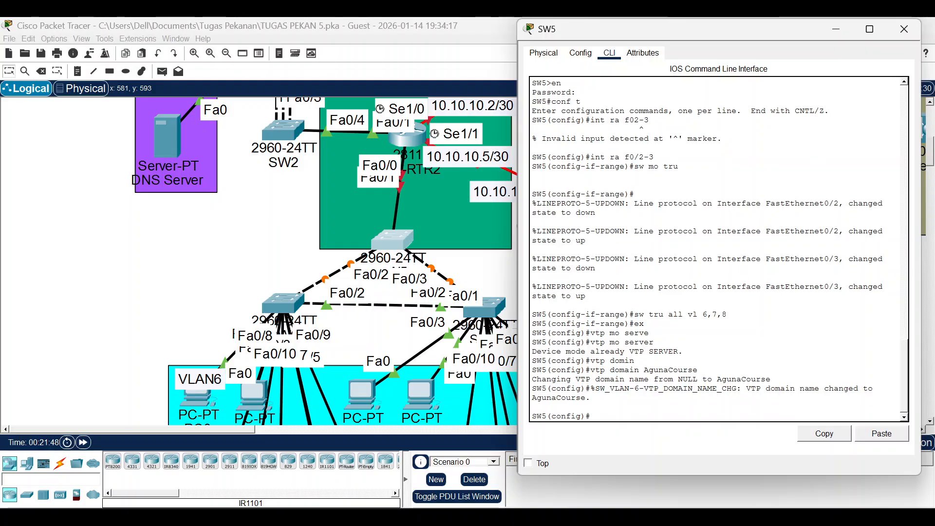
text(vtp pass 123)
key(Return)
key(Return)
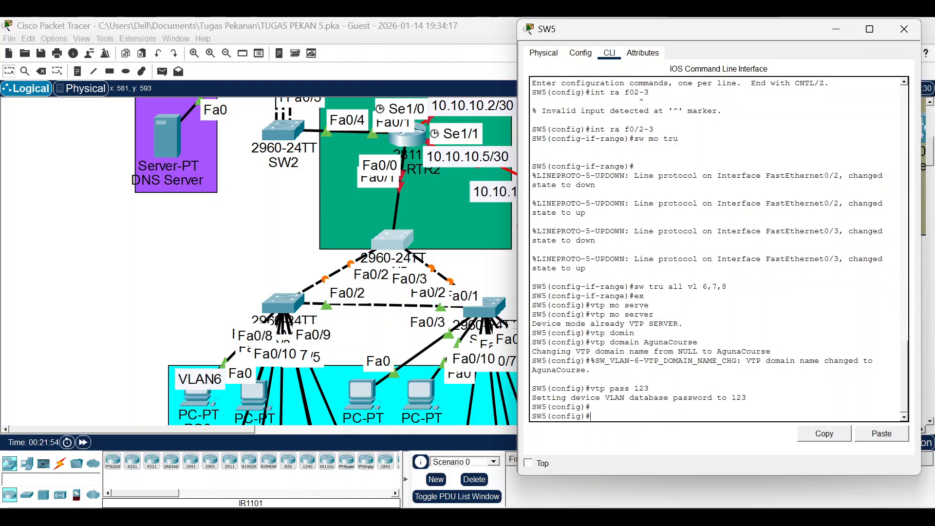
Create VLANs 6, 7 and 8 on SW5 named VLAN6, VLAN7 and VLAN8.
text(vl 6)
key(Return)
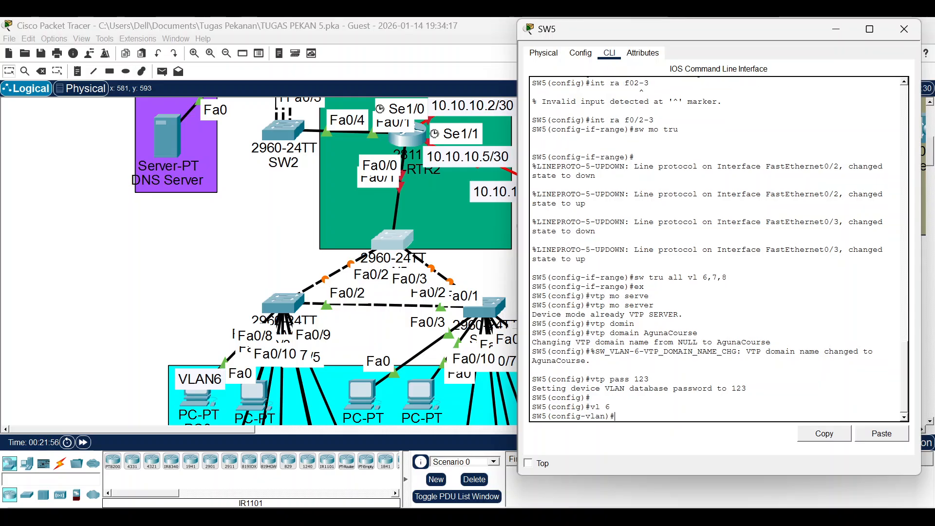
text(na VLAn6)
key(BackSpace)
key(BackSpace)
text(N6)
key(Return)
text(vl 7)
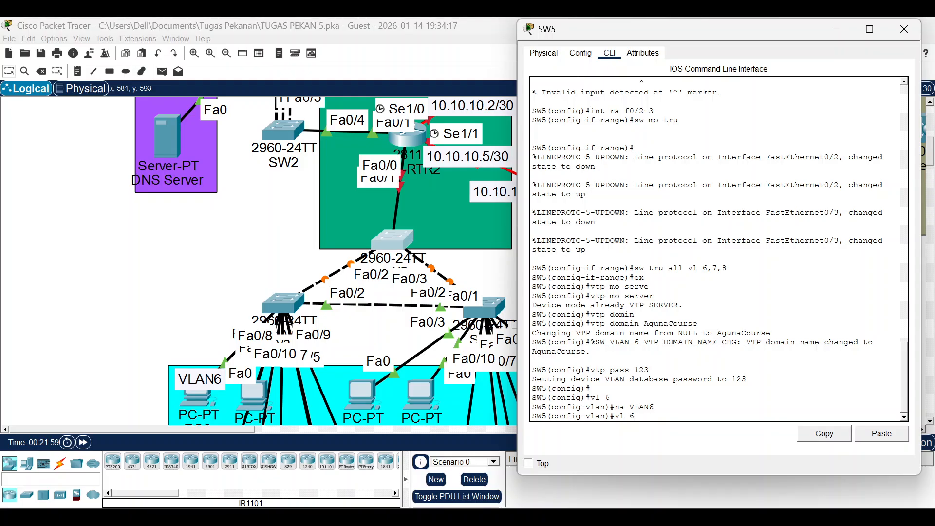
key(Return)
text(vl 7)
key(Up)
key(BackSpace)
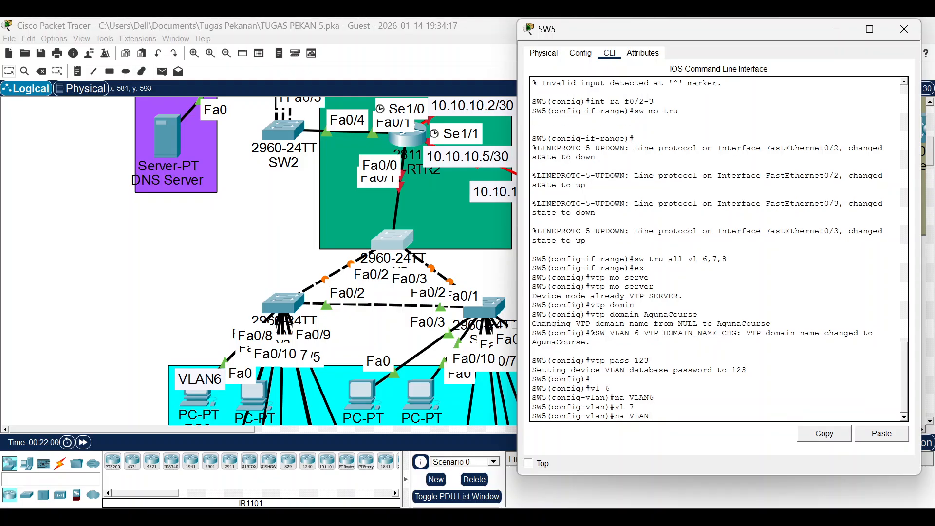
text(7)
key(Return)
key(Up)
key(Up)
key(BackSpace)
text(8)
key(Return)
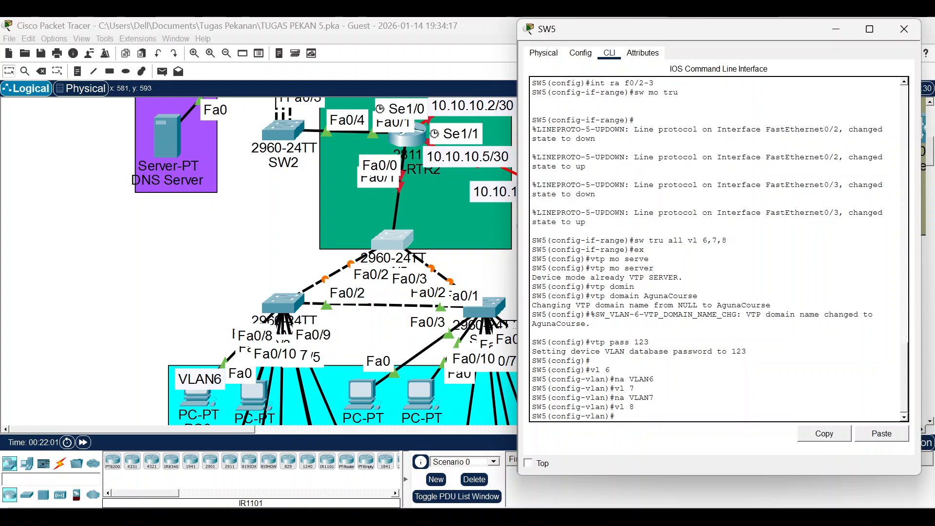
key(Up)
key(Up)
key(BackSpace)
text(6)
key(BackSpace)
text(8)
key(Return)
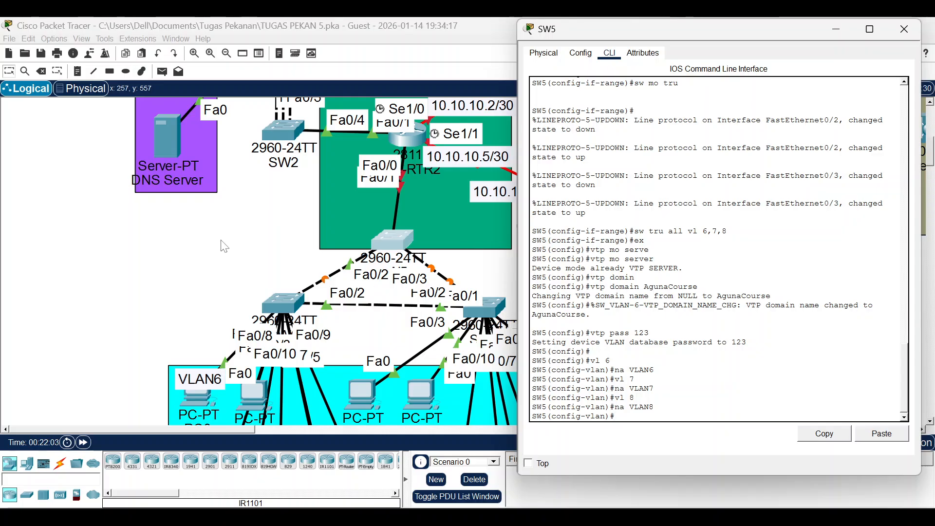
drag(291, 303, 267, 311)
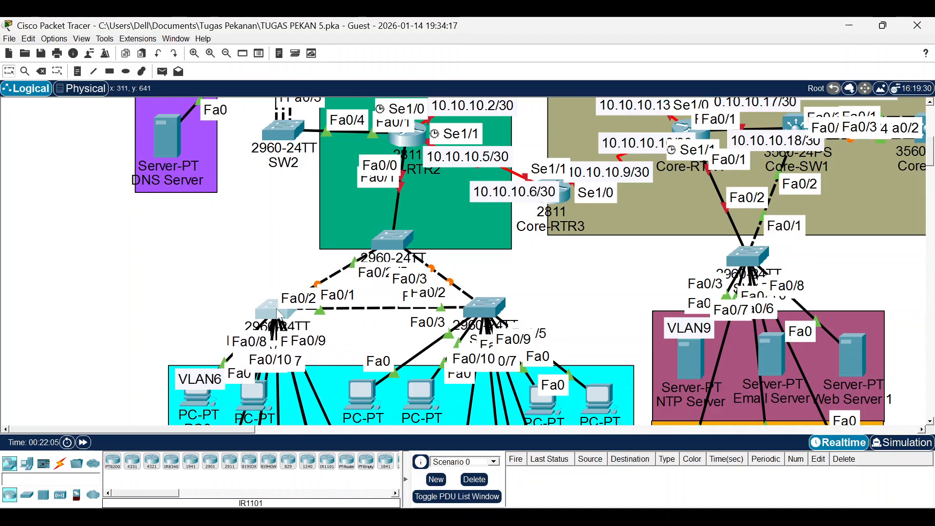
Nudge the right switch lower, open SW6, and clear the old Notepad text.
mouse_move(506, 313)
mouse_down()
mouse_move(510, 333)
mouse_move(510, 312)
mouse_up()
click(281, 312)
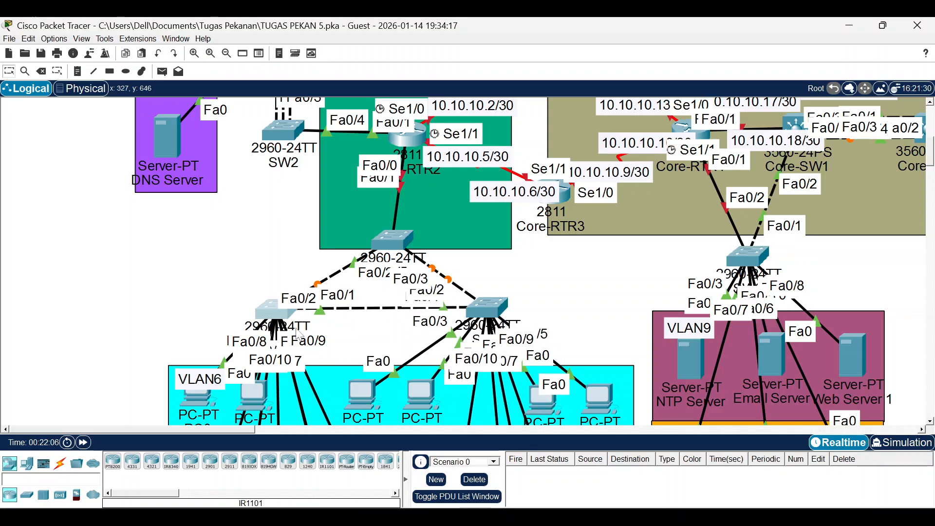
click(380, 516)
drag(267, 348, 42, 176)
key(BackSpace)
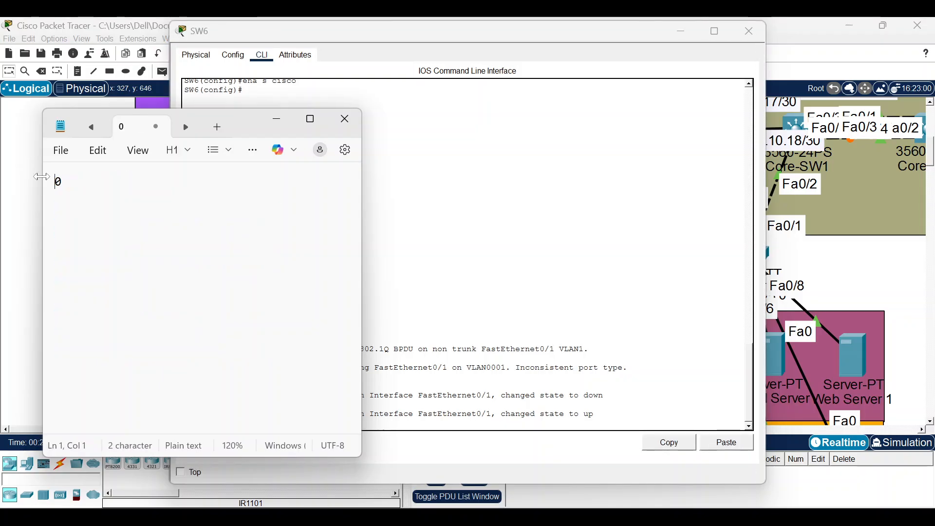
key(Right)
key(BackSpace)
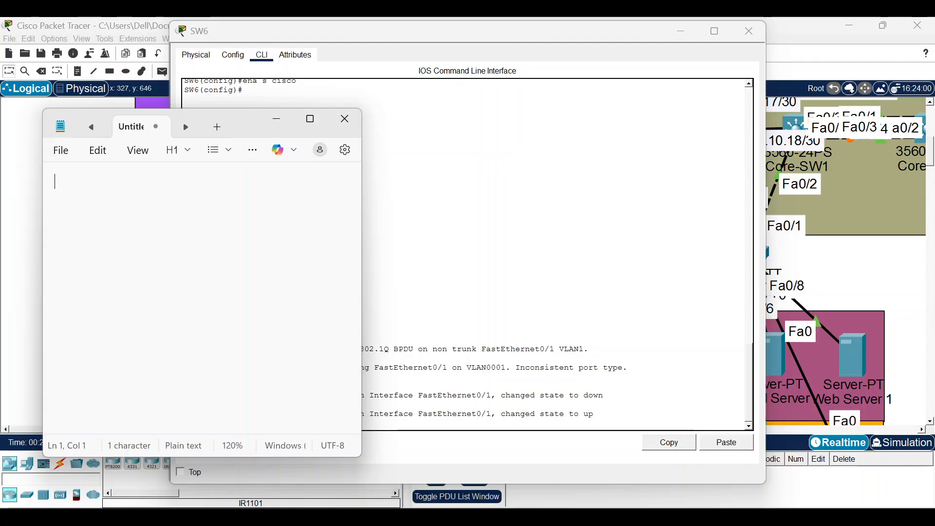
Draft the interface range f0/1-2 and switchport mode trunk commands in Notepad.
text(int ra)
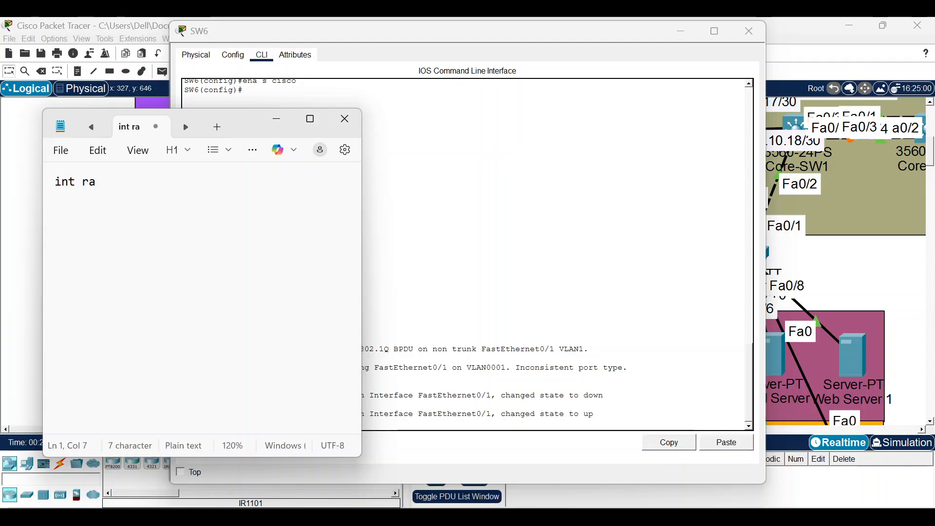
text( f0/1-3)
key(BackSpace)
text(2)
key(Return)
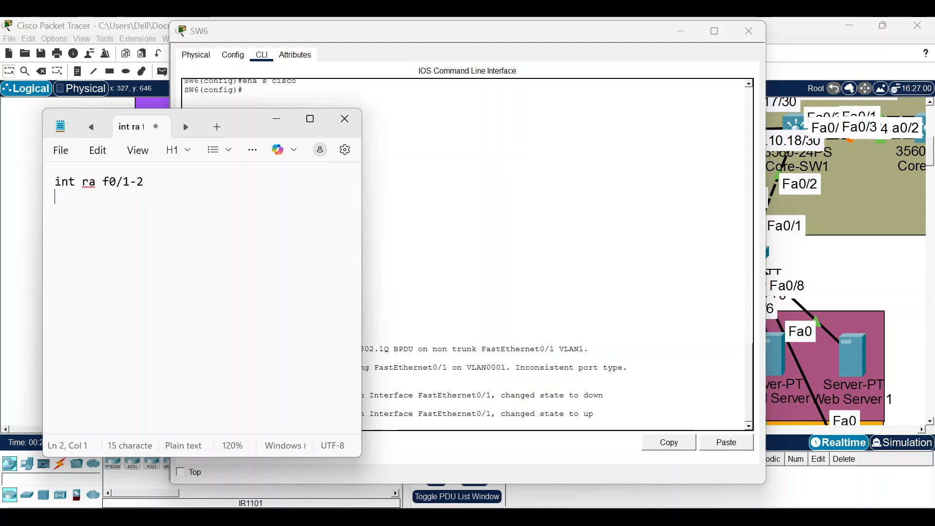
text(sw mo tru)
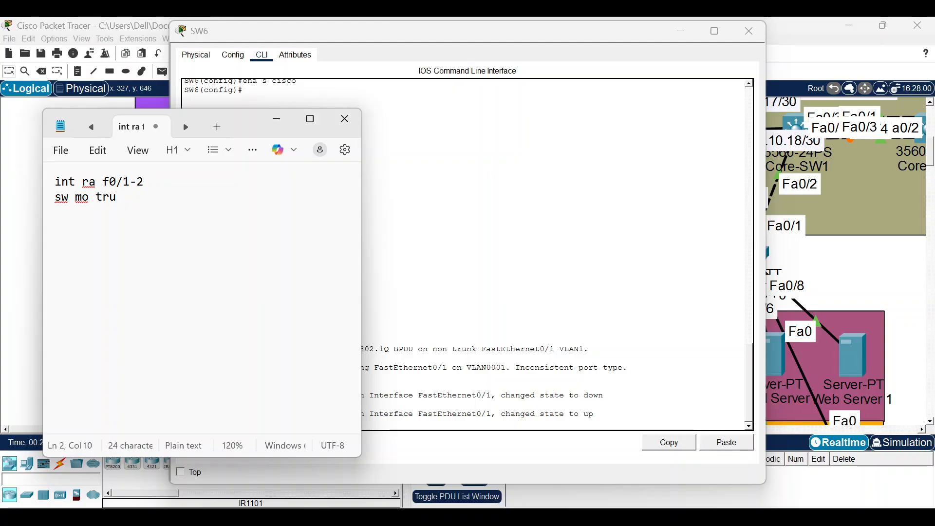
key(Return)
Add trunk VLANs 6,7,8, VTP client, domain AgunaCourse and password lines, then cut everything.
text(sw tru all vl 6,7,8)
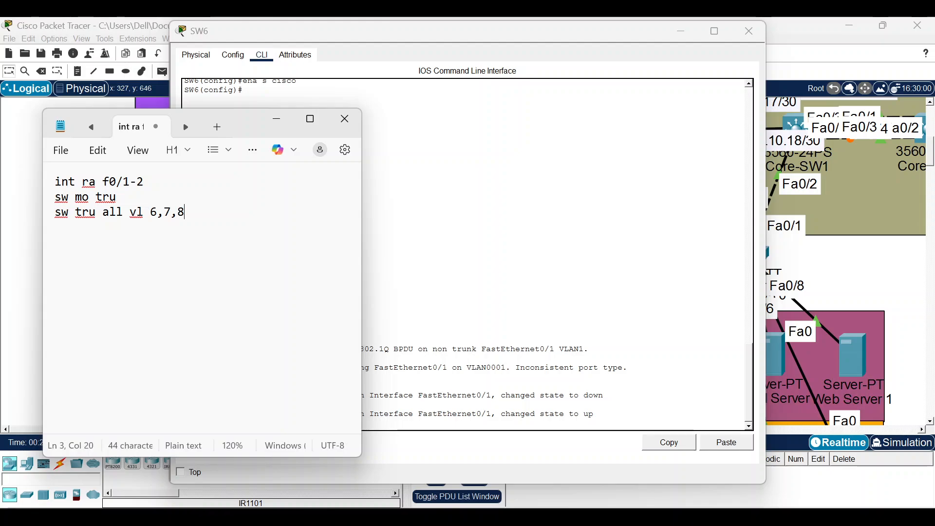
text(vtp mo c)
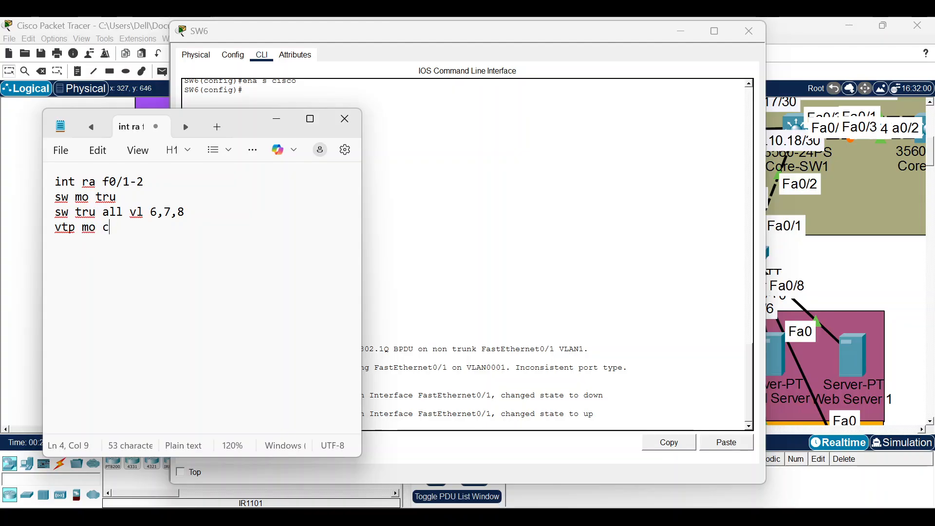
text(lient)
text(v)
text(t)
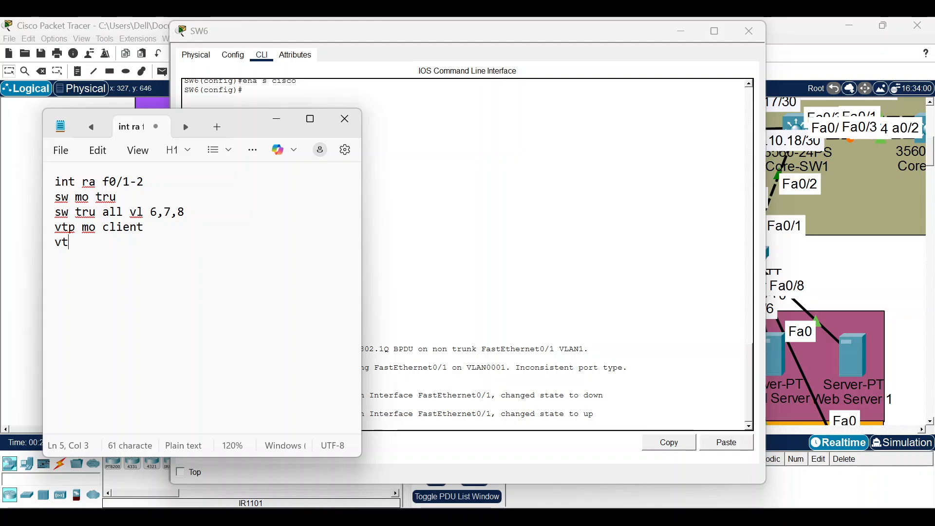
text(p domian)
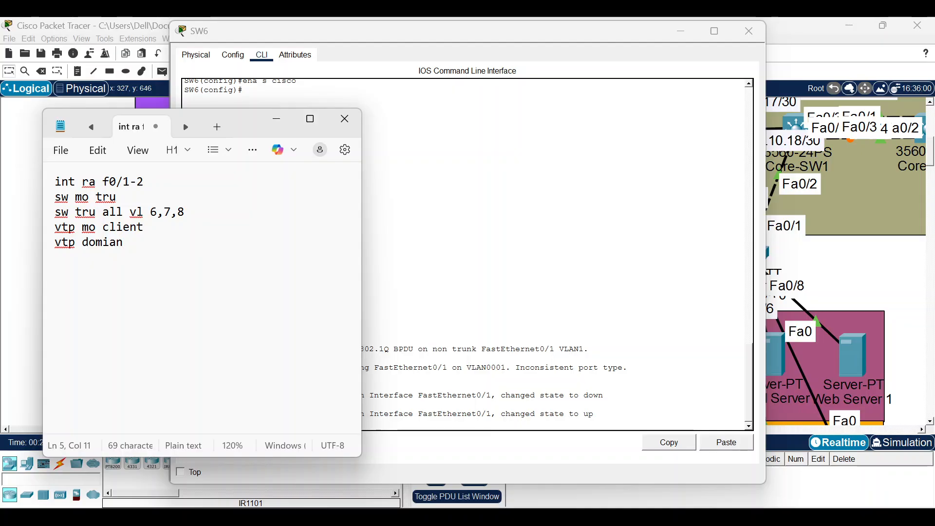
key(BackSpace)
key(BackSpace)
key(BackSpace)
text(ainn)
key(BackSpace)
text(AgunaCourse)
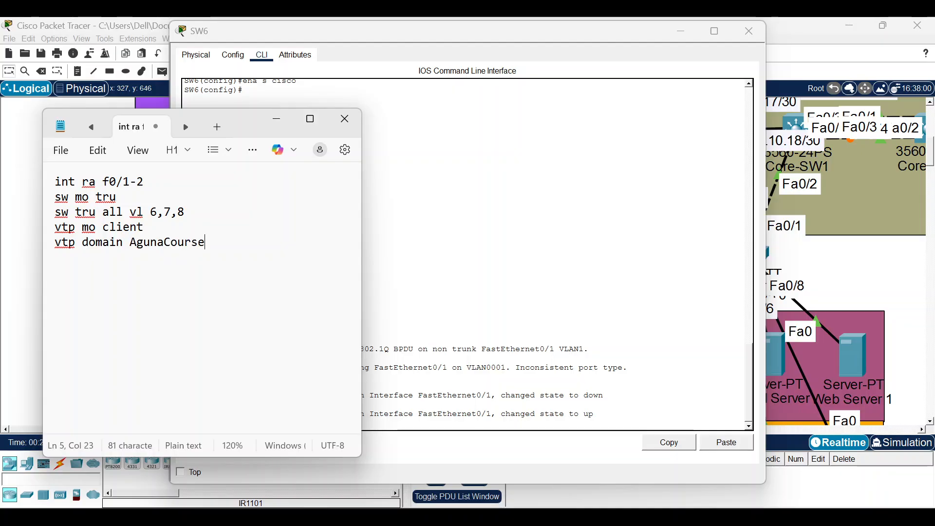
key(Return)
text(vtp)
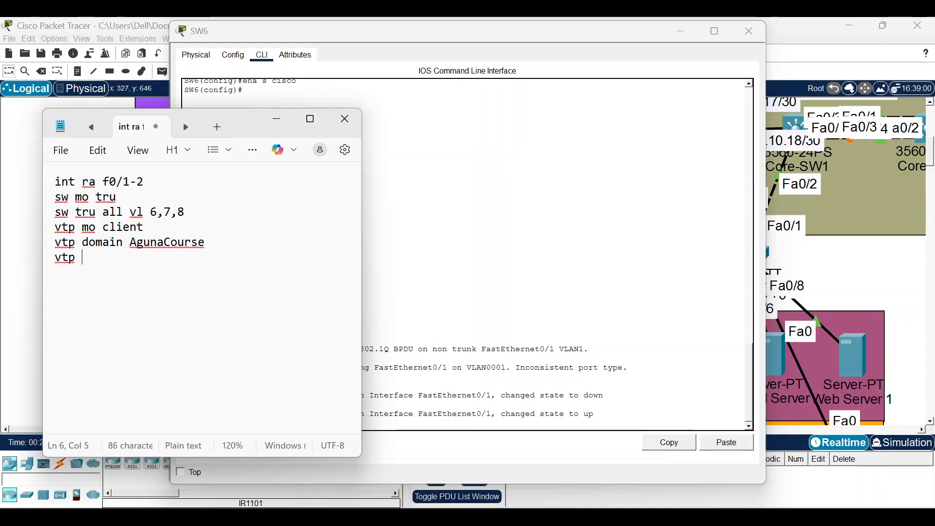
text( pass 123)
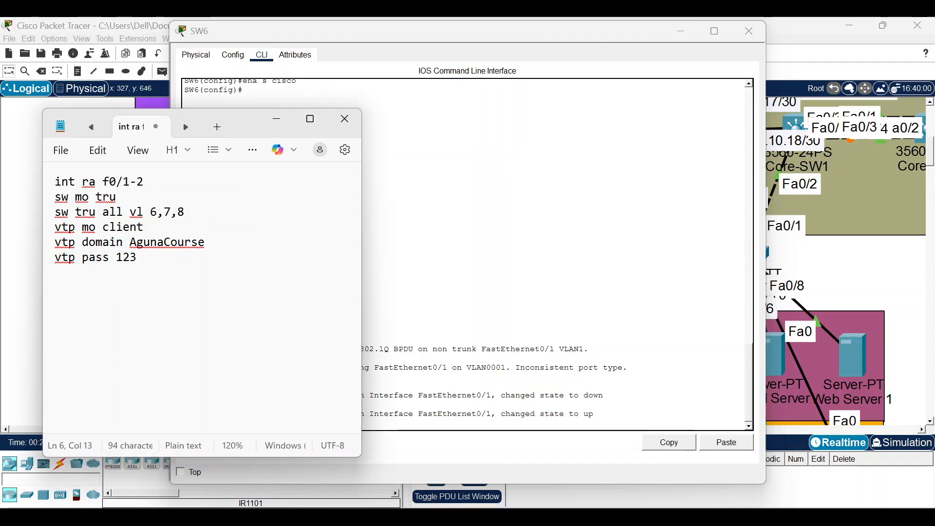
key(ctrl+shift+Left)
key(ctrl+a)
key(ctrl+x)
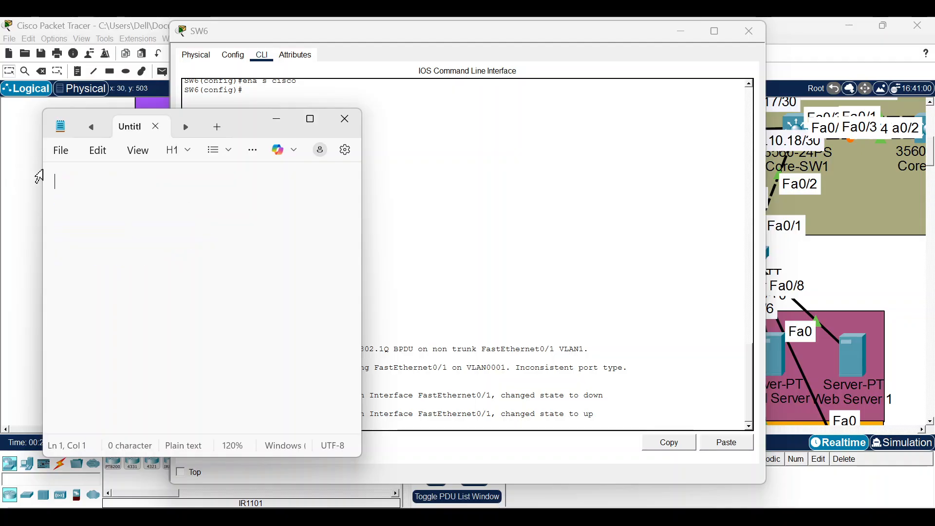
Enter global config on SW6 and paste the Fa0/1–2 trunk and AgunaCourse VTP-client commands.
click(345, 120)
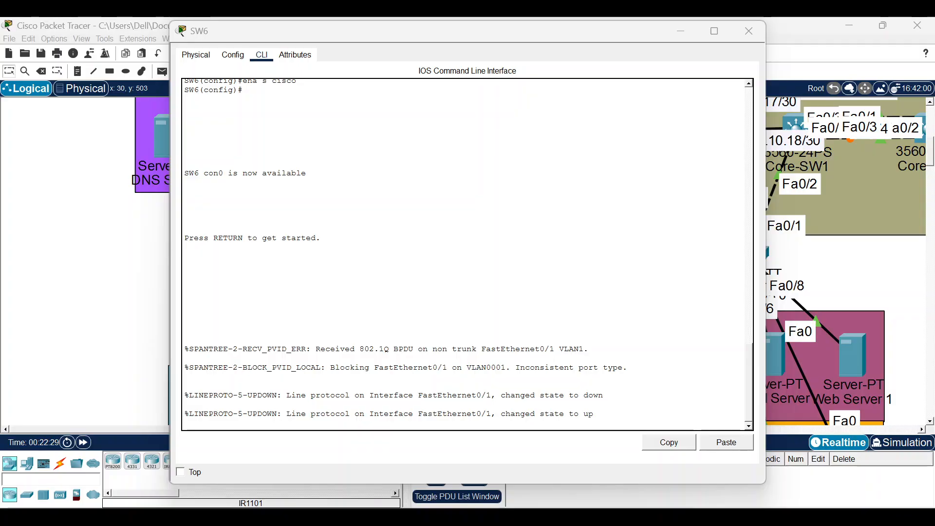
key(Return)
text(en)
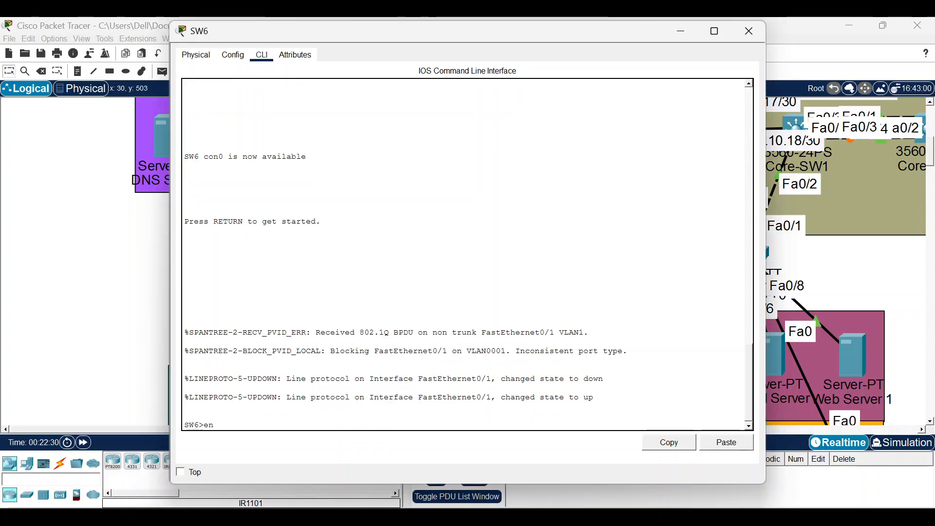
key(Return)
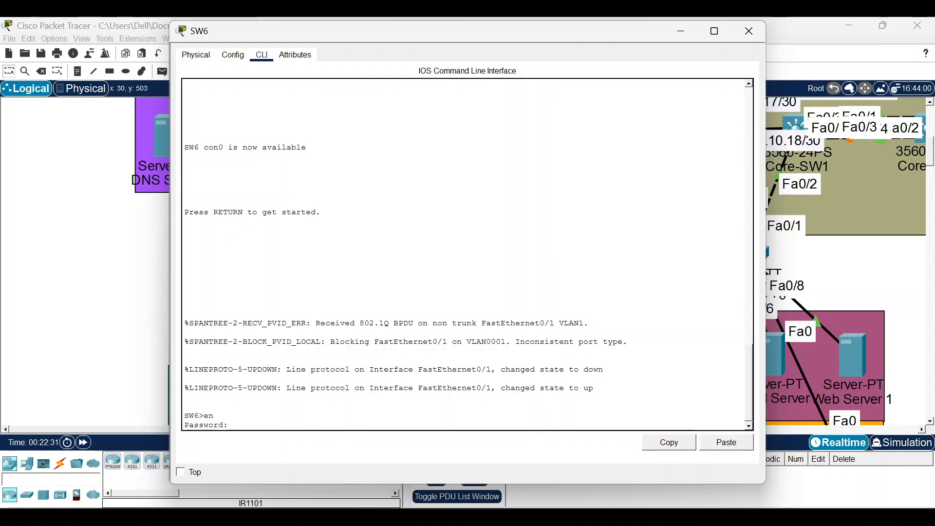
key(Return)
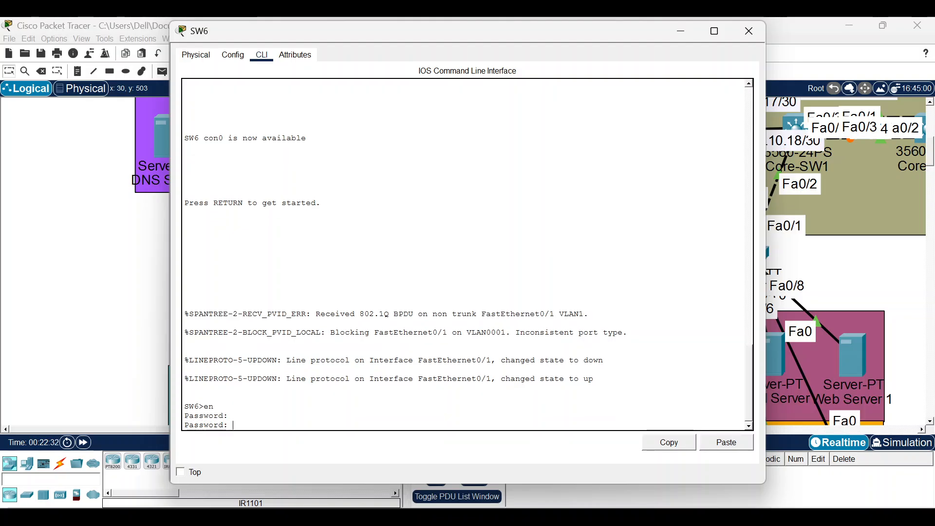
key(Return)
text(conf t)
key(Return)
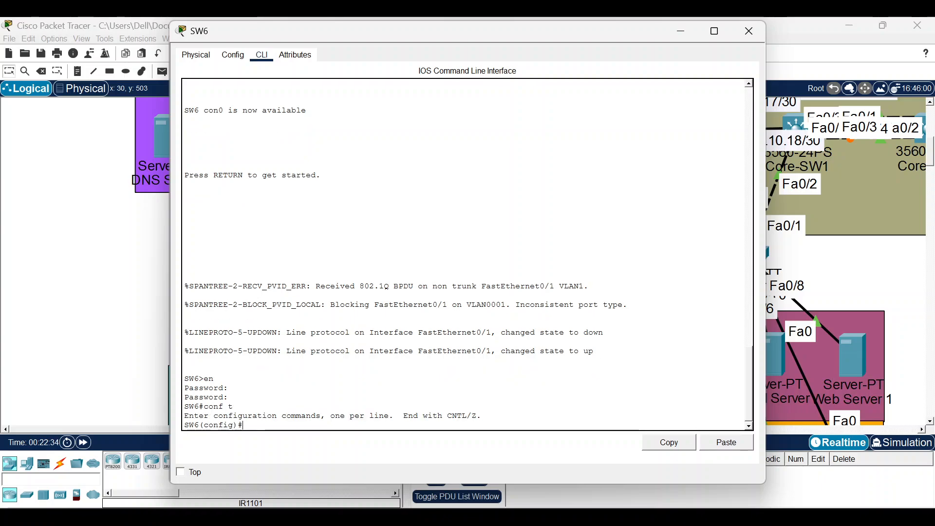
click(733, 443)
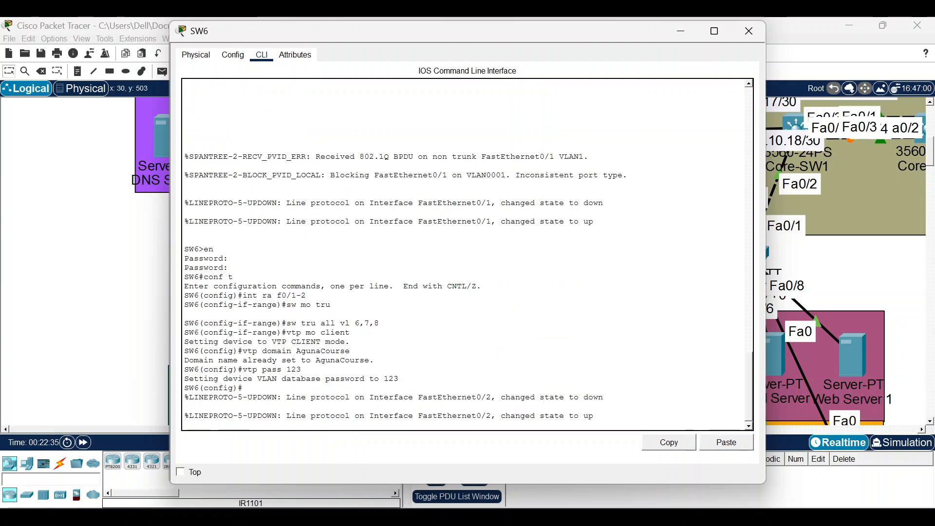
click(153, 234)
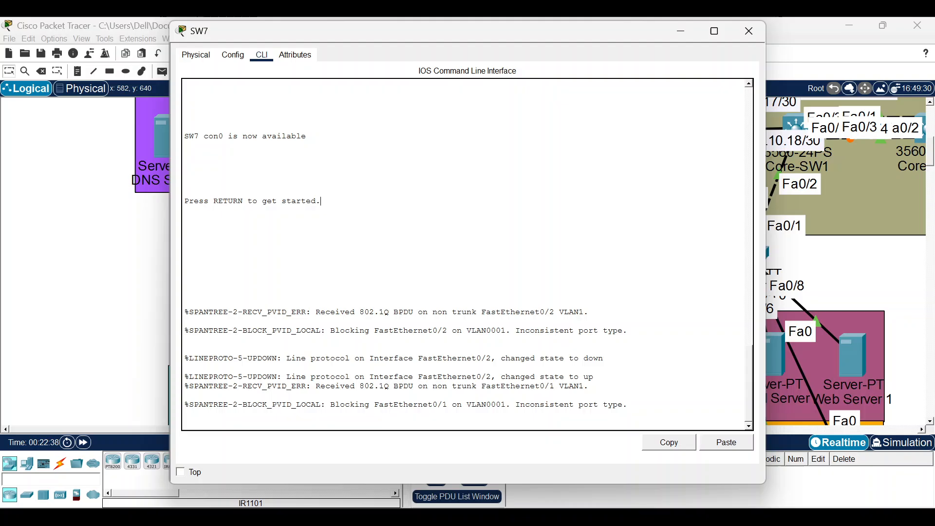
Open SW7's CLI, enter global config and paste the trunk and AgunaCourse VTP-client commands.
click(322, 202)
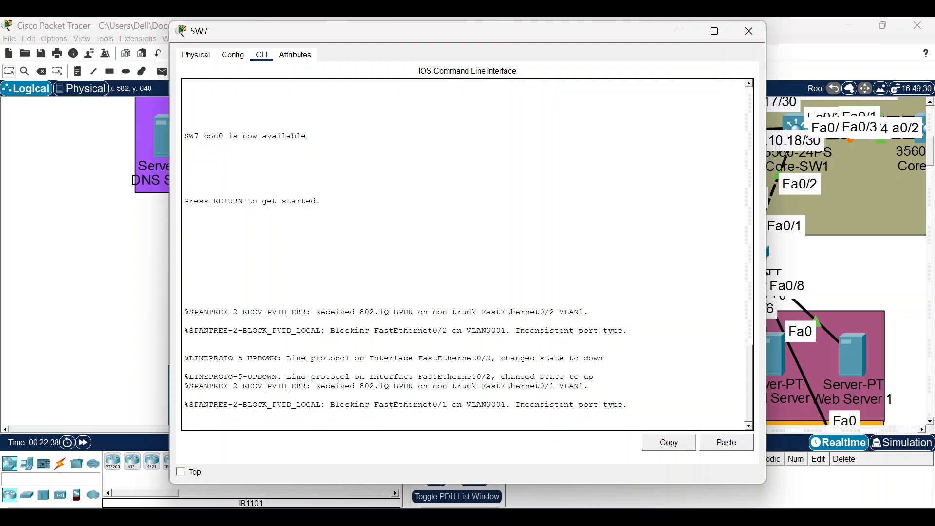
key(Return)
text(en)
key(Return)
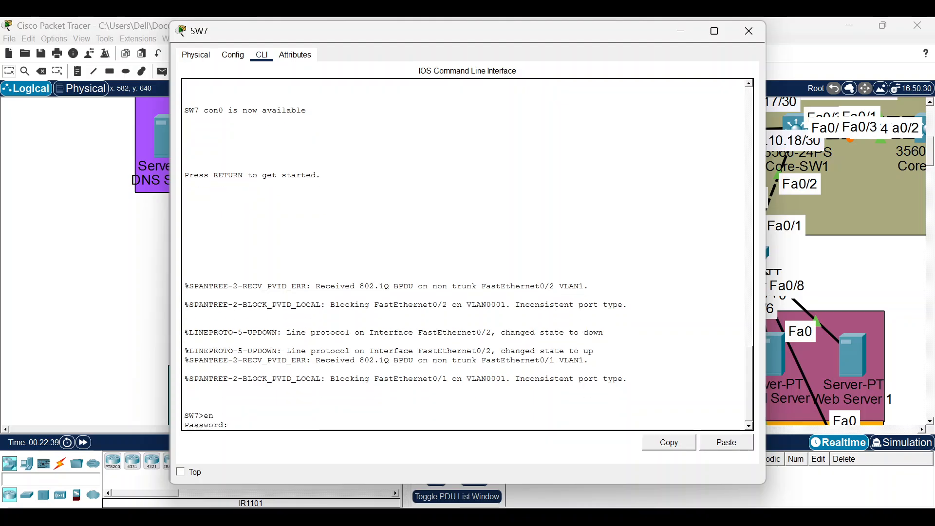
key(Return)
text(conft)
key(Return)
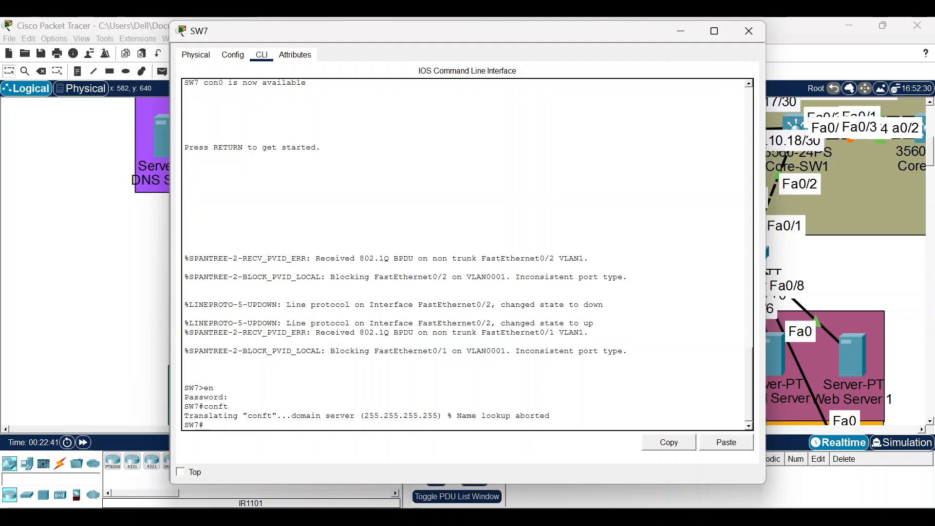
text(conf t)
key(Return)
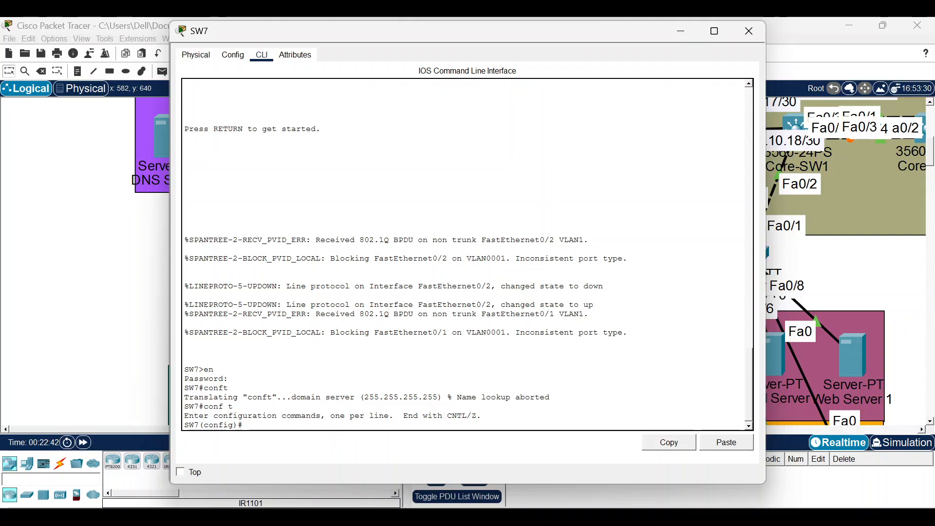
click(737, 447)
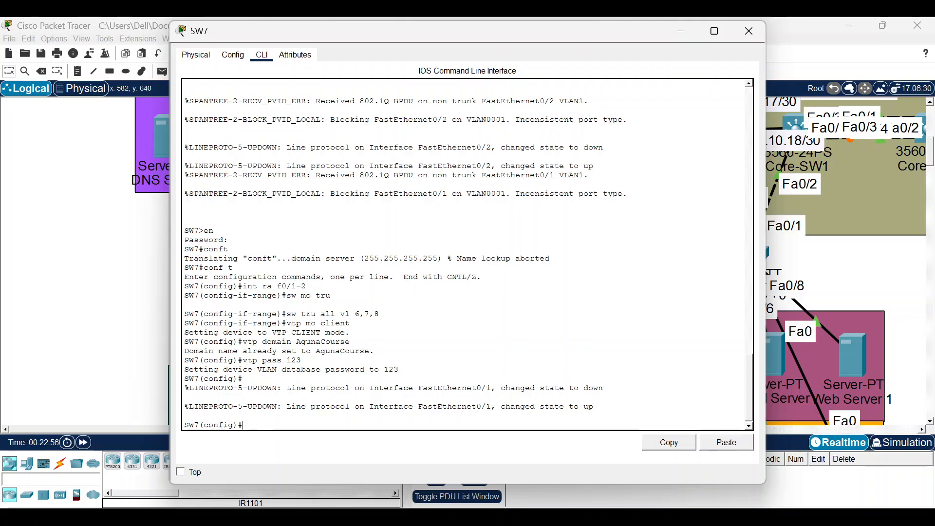
click(681, 31)
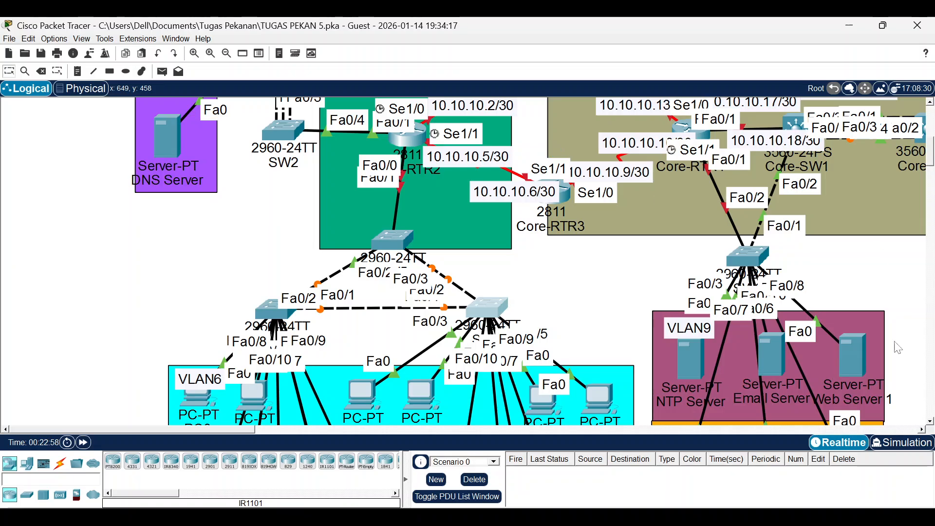
Read Part 9's Enable RSTP and VLAN6–8 root-bridge tasks, then open SW5's console.
click(542, 443)
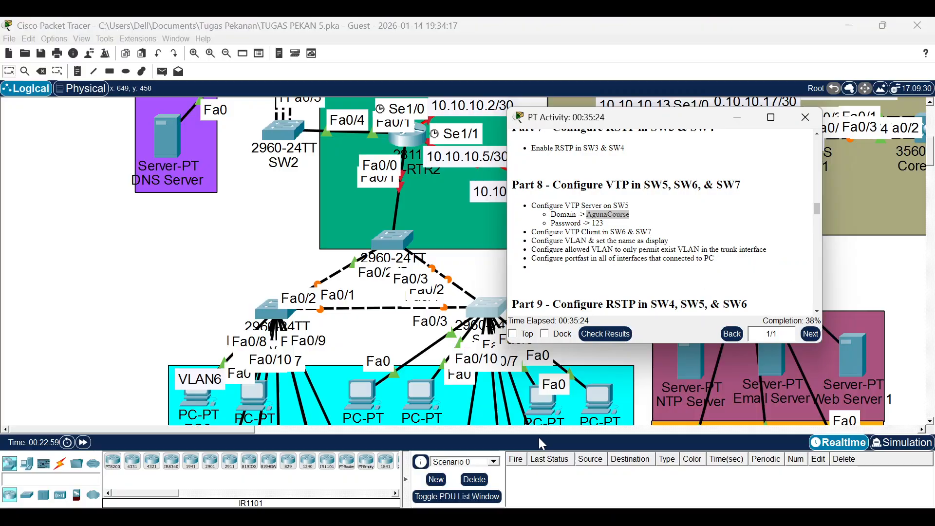
scroll(677, 248, down, 5)
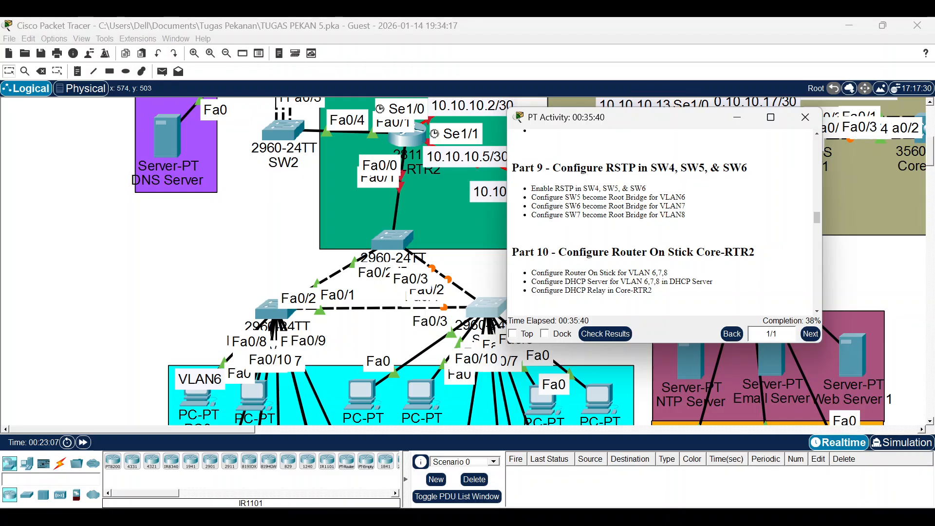
drag(530, 187, 656, 191)
drag(530, 197, 691, 224)
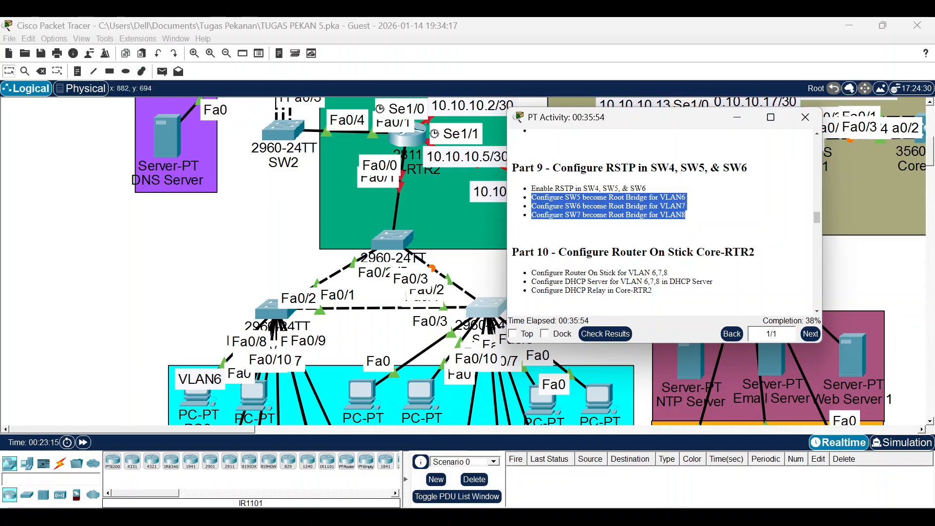
click(391, 241)
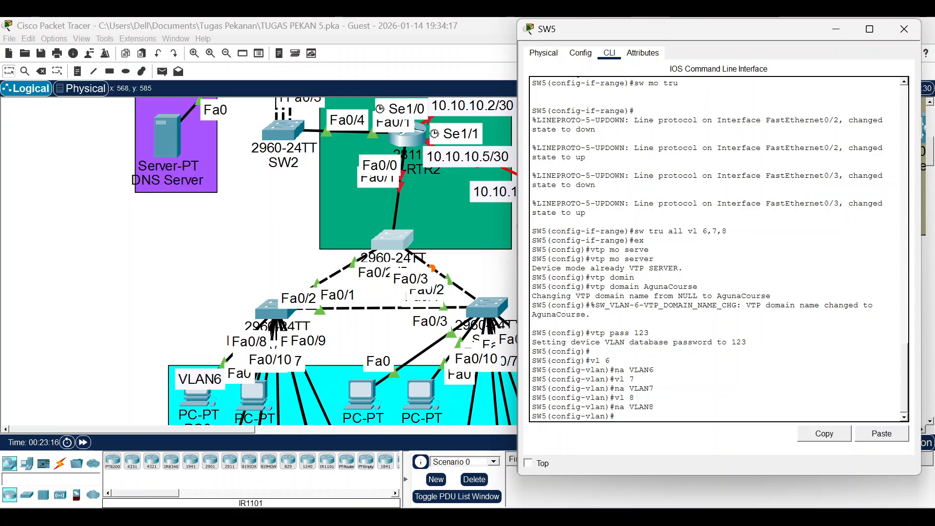
Exit VLAN mode and set SW5's spanning-tree mode to rapid-pvst.
text(exspann)
key(BackSpace)
key(BackSpace)
key(BackSpace)
key(BackSpace)
key(BackSpace)
key(BackSpace)
text(s)
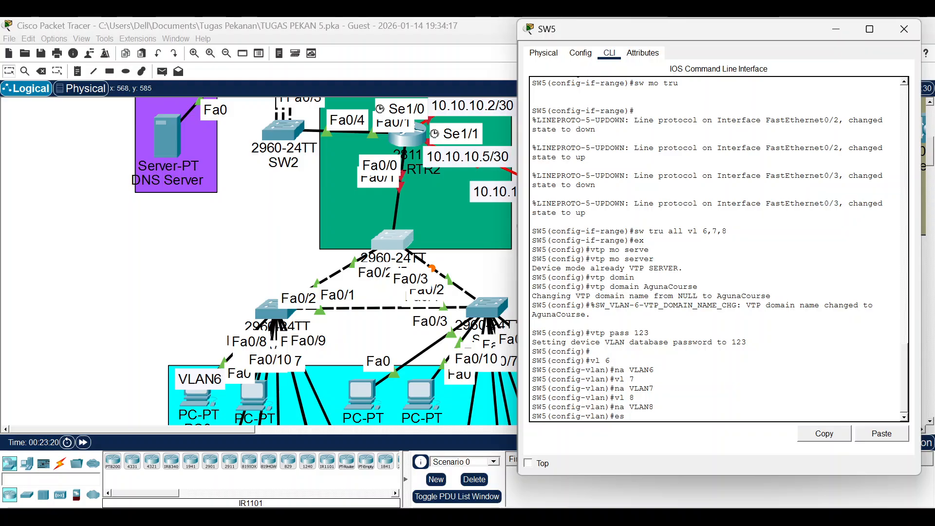
key(BackSpace)
text(x)
key(Return)
text(span)
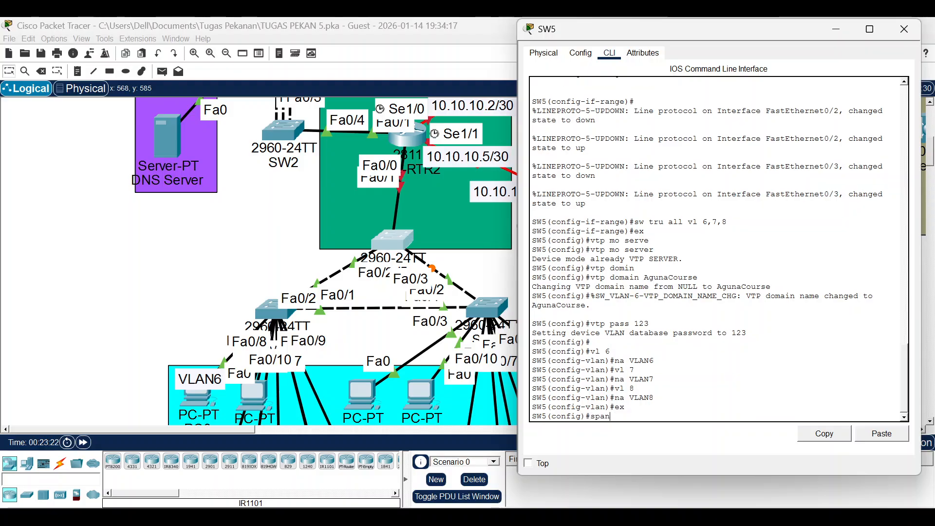
text(n mo r)
key(Tab)
key(Return)
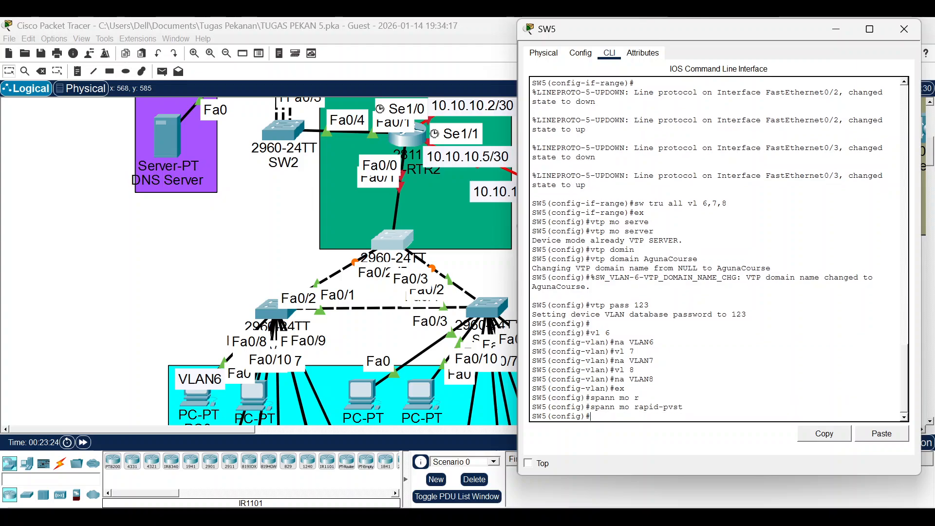
Make SW5 the spanning-tree root primary for VLAN 6.
text(spann)
text( vl 6)
text( root pr)
text(i)
key(Tab)
key(Return)
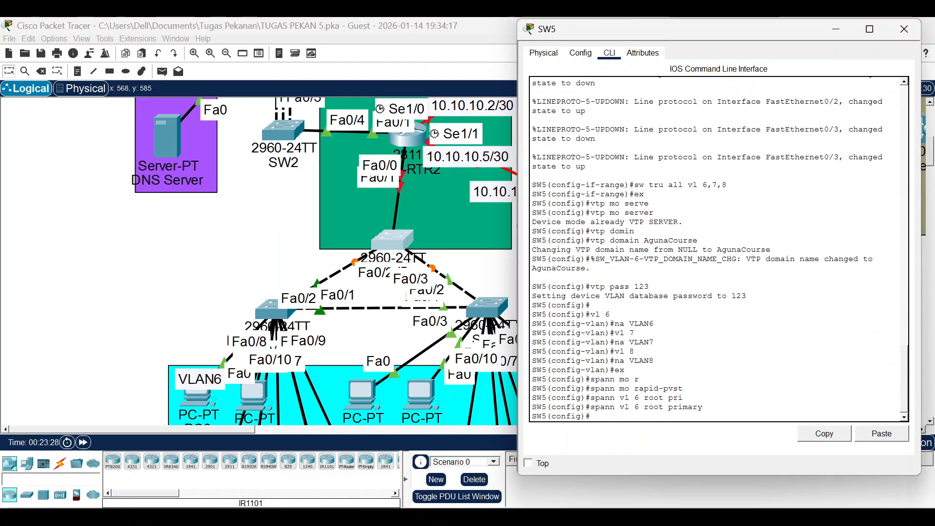
click(239, 253)
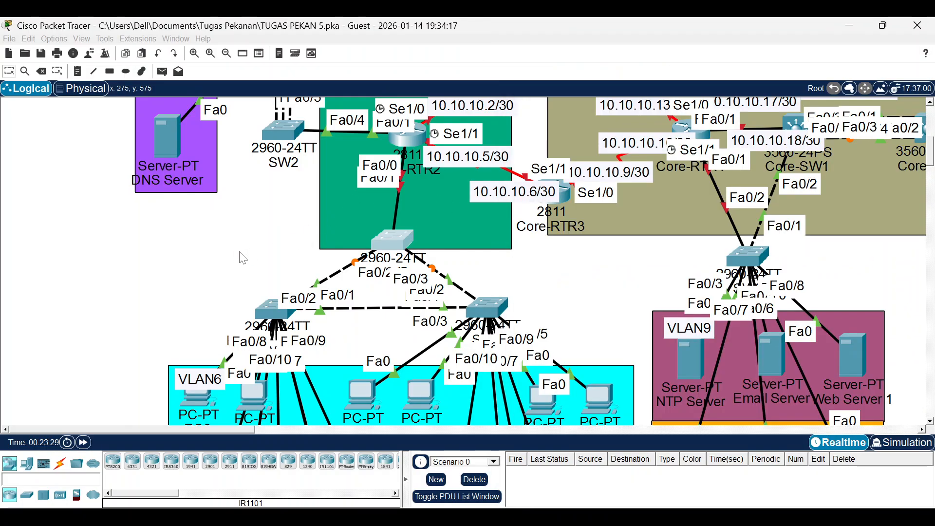
Set SW6's spanning-tree mode to rapid-pvst.
click(273, 309)
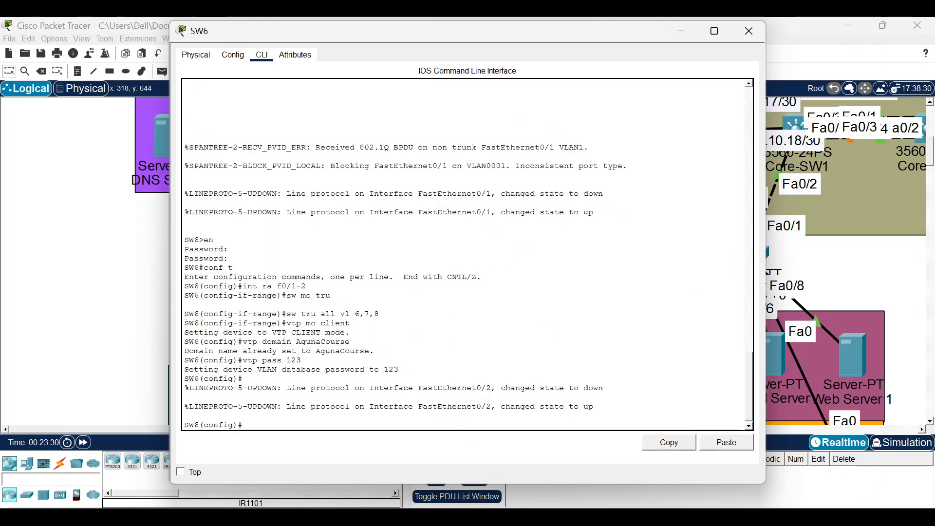
text(spann mo)
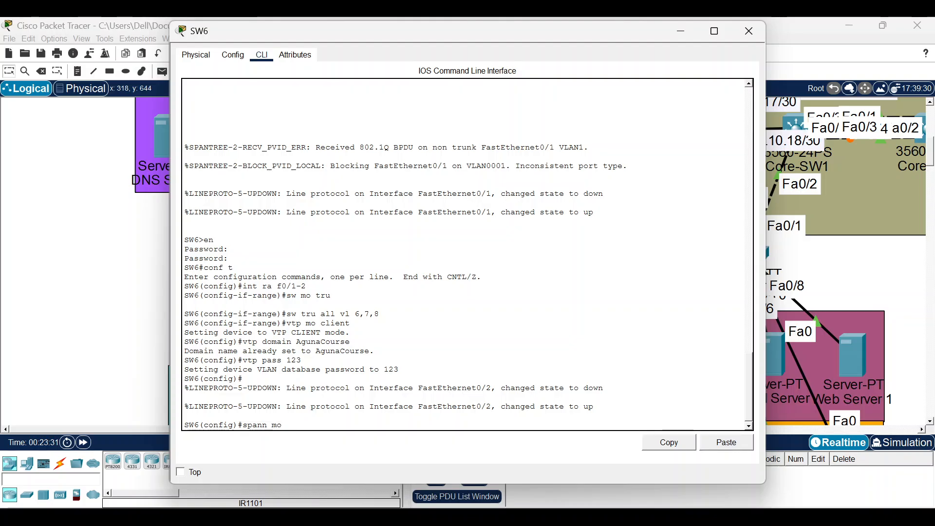
text( rapf?)
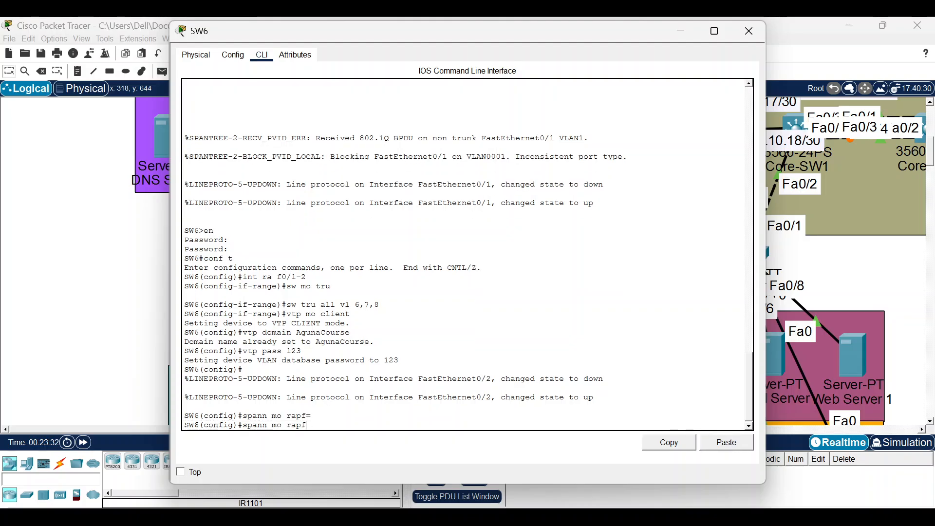
key(BackSpace)
key(BackSpace)
key(Tab)
key(Return)
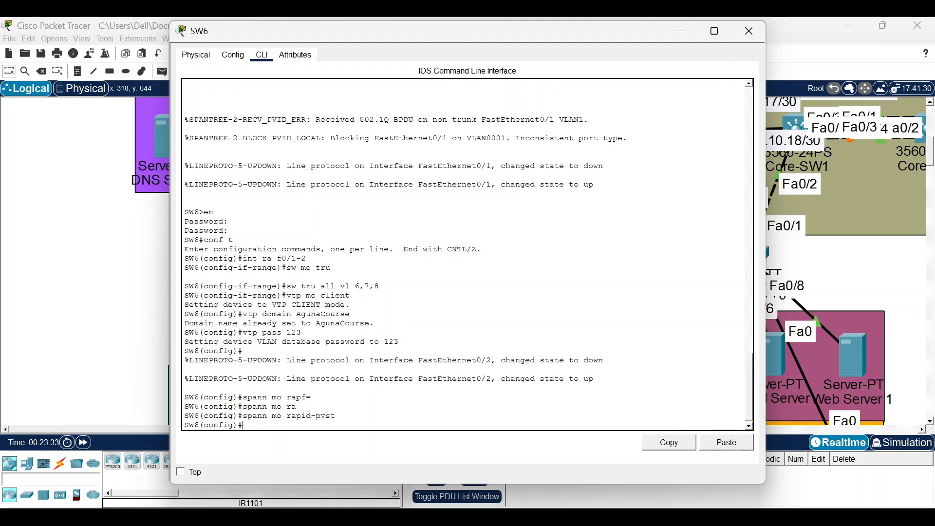
Make SW6 root primary for VLAN 7, correcting the mistyped 'root' keyword.
text(span vl 7)
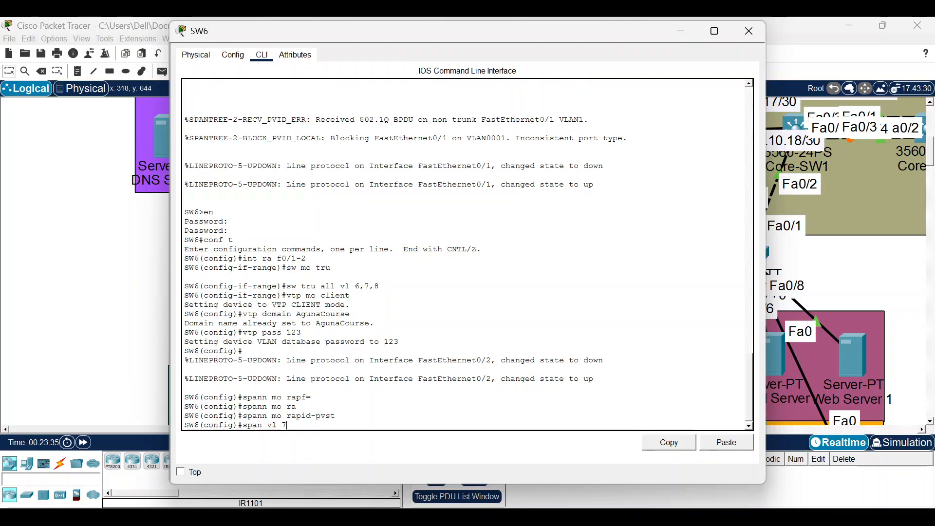
text( rott pri)
key(Return)
key(Up)
key(BackSpace)
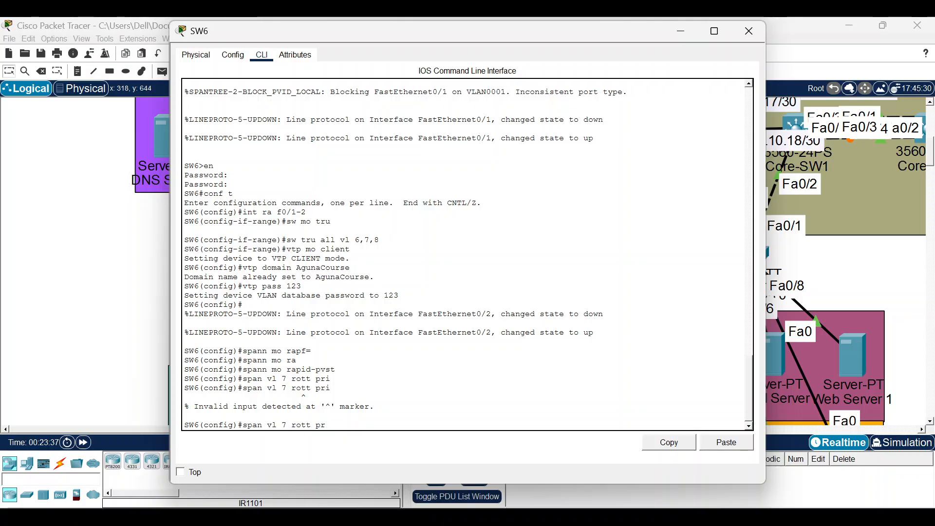
text(ot primary)
key(Return)
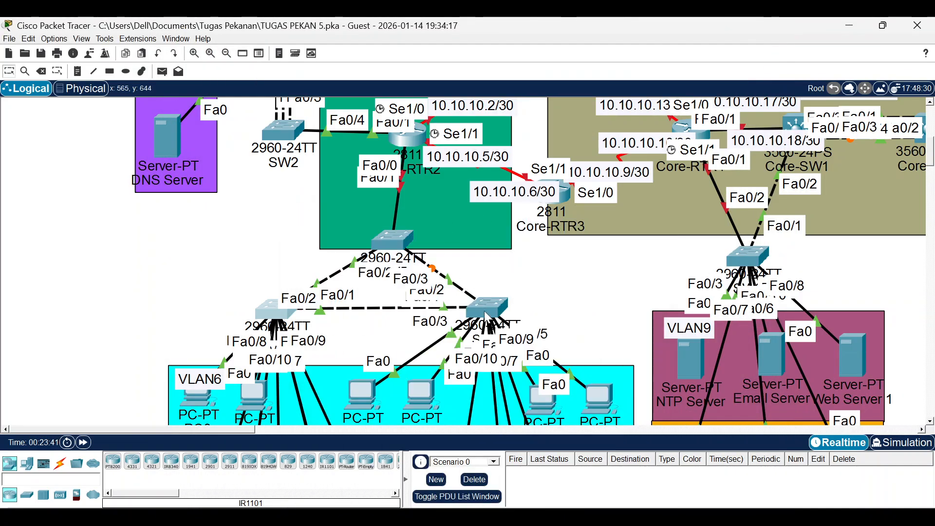
click(484, 311)
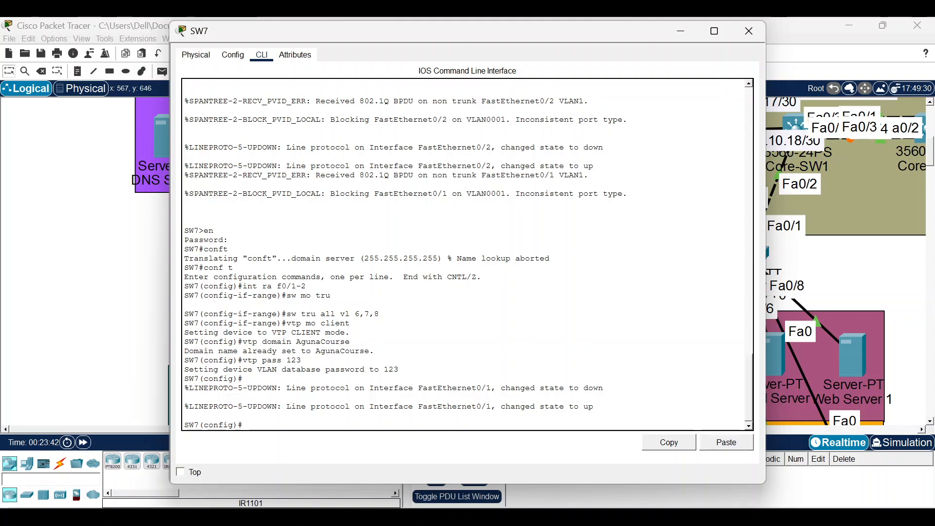
On SW7 run spanning-tree mode rapid-pvst, vlan 8 root primary, then do show spanning-tree.
text(spann mo rap)
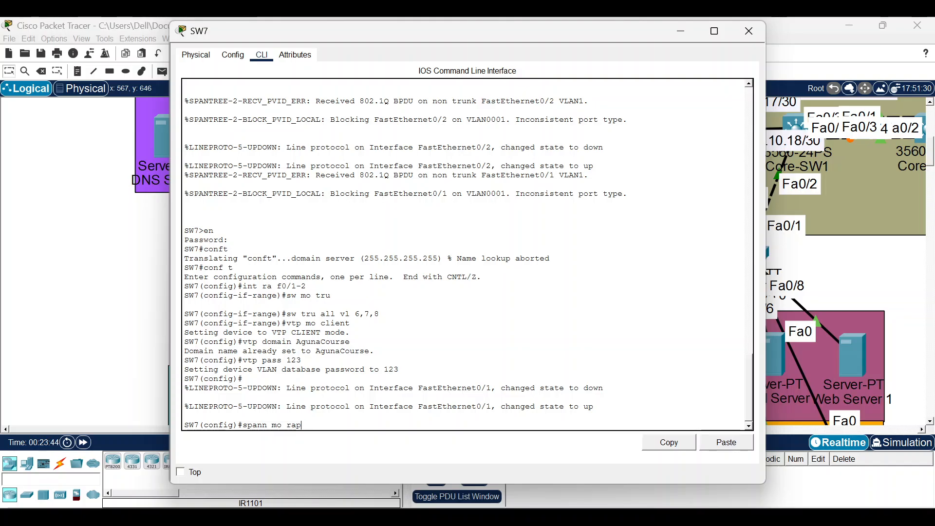
key(Return)
text(spann )
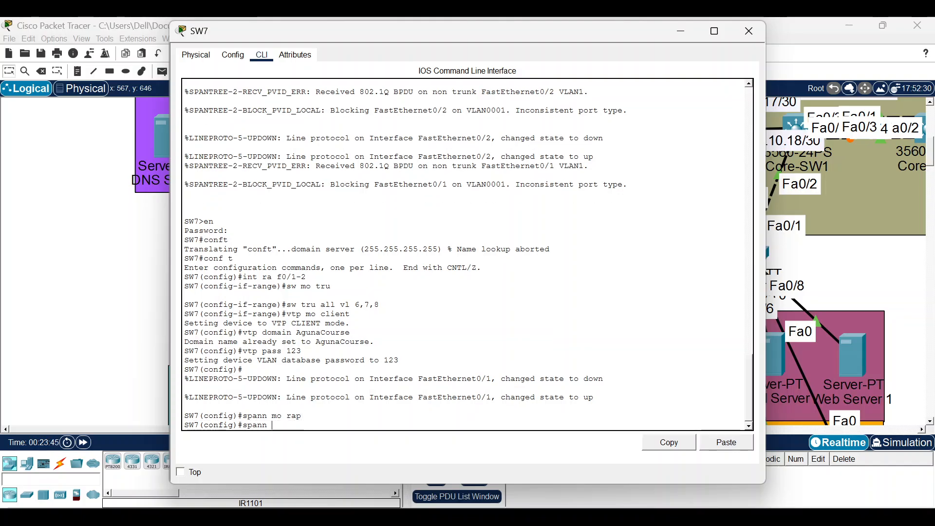
text(vl 8 root pr)
key(Tab)
key(Return)
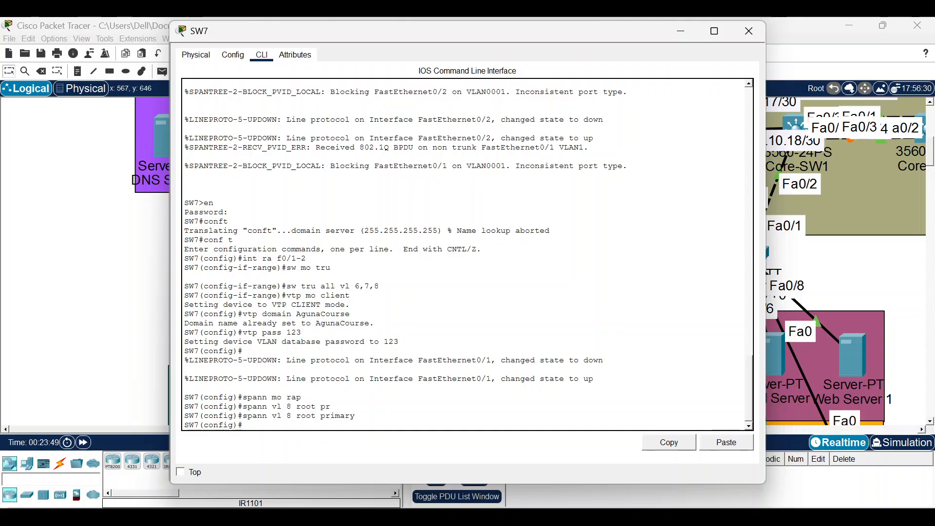
text(do sh spann)
key(Return)
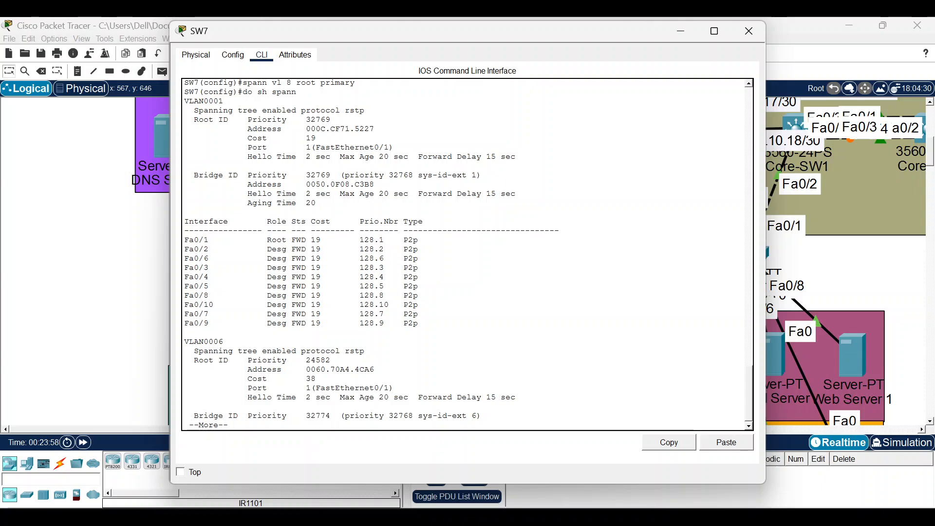
Page SW7's spanning-tree output through VLAN0007 to VLAN0008 and highlight its rstp root lines.
key(Return)
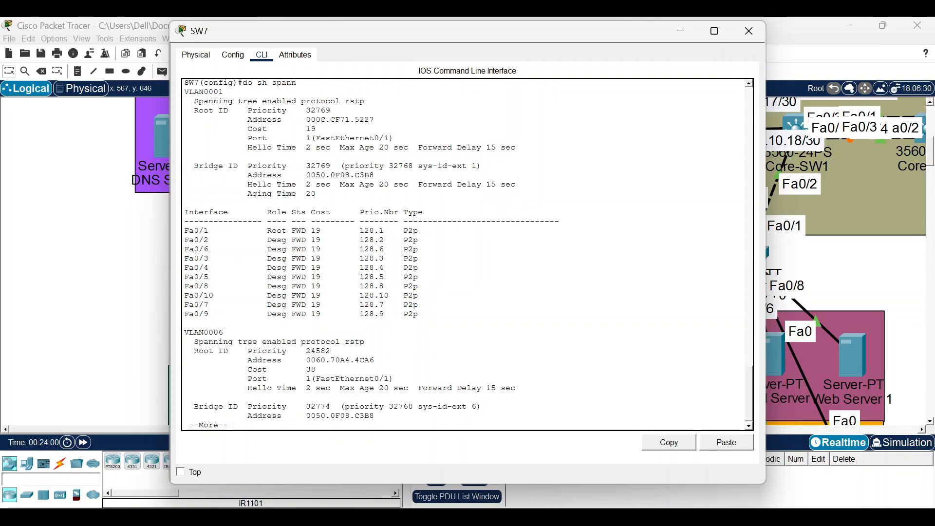
key(Return)
key(Return)
key(Return)
key(Return)
key(Return)
key(Return)
key(Return)
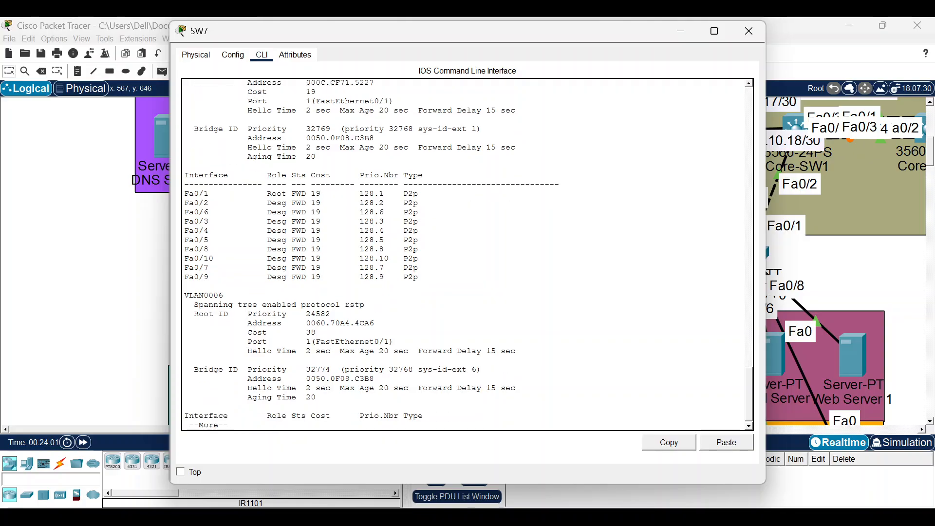
key(Return)
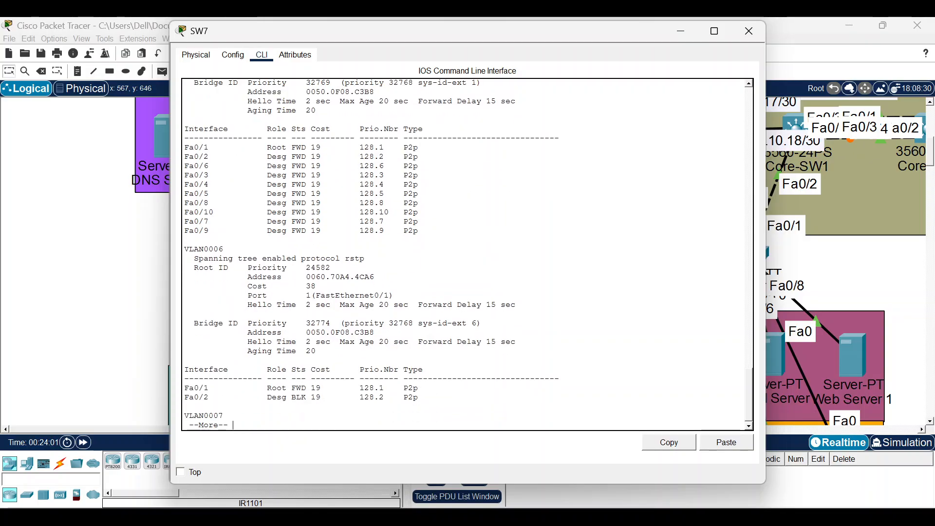
key(Return)
key(Return)
key(Return)
key(Return)
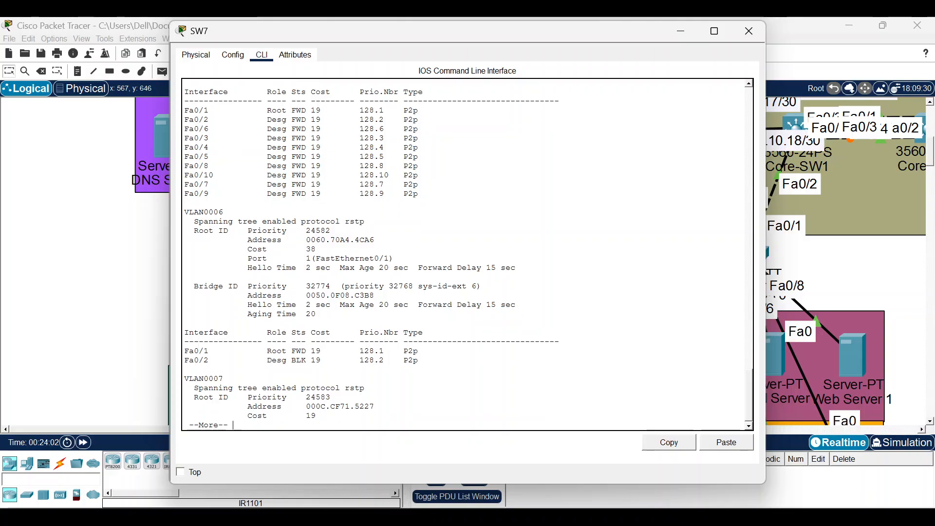
key(Return)
key(Return)
key(Return)
key(Return)
key(Return)
key(Return)
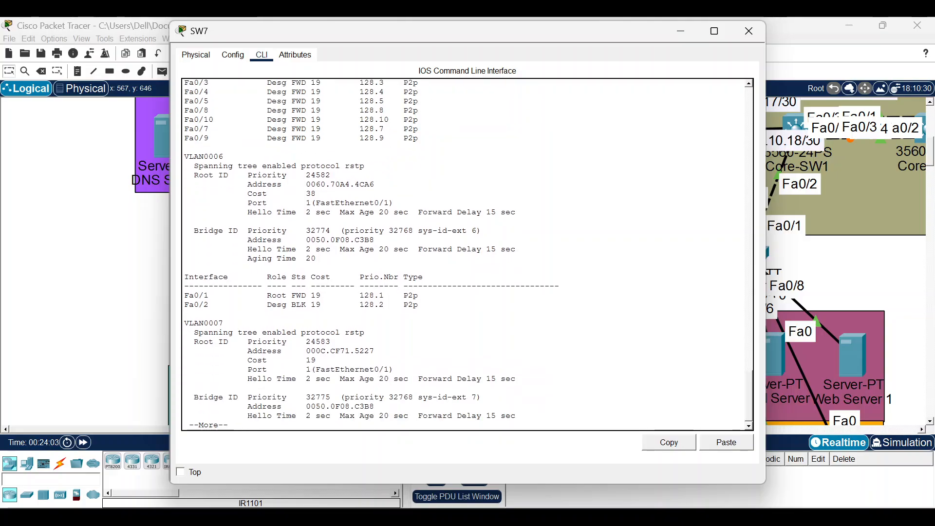
key(Return)
key(Return)
key(Return)
key(Return)
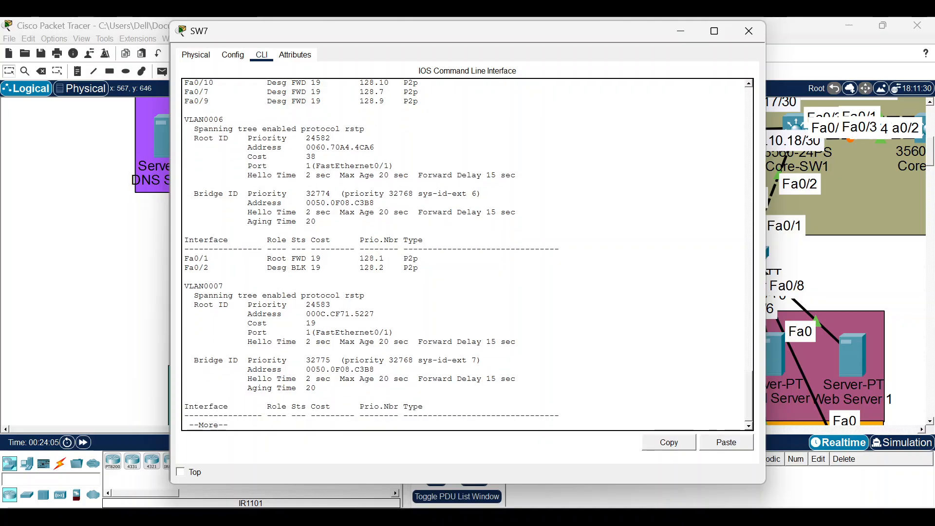
key(Return)
key(Return)
key(Return)
key(Return)
key(Return)
key(Return)
key(Return)
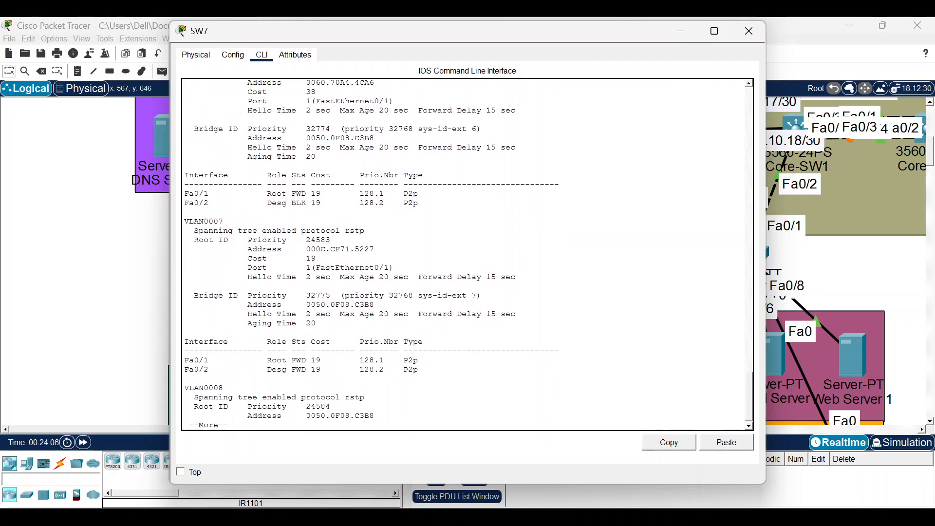
key(Return)
key(Return)
key(Return)
key(Return)
key(Return)
key(Return)
key(Return)
key(Return)
key(Return)
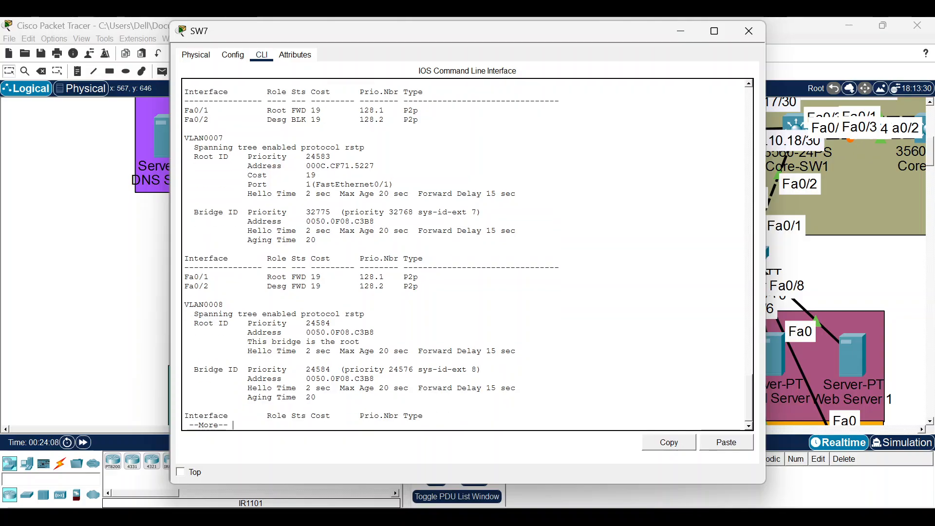
key(Return)
key(Return)
key(Return)
key(Return)
key(Return)
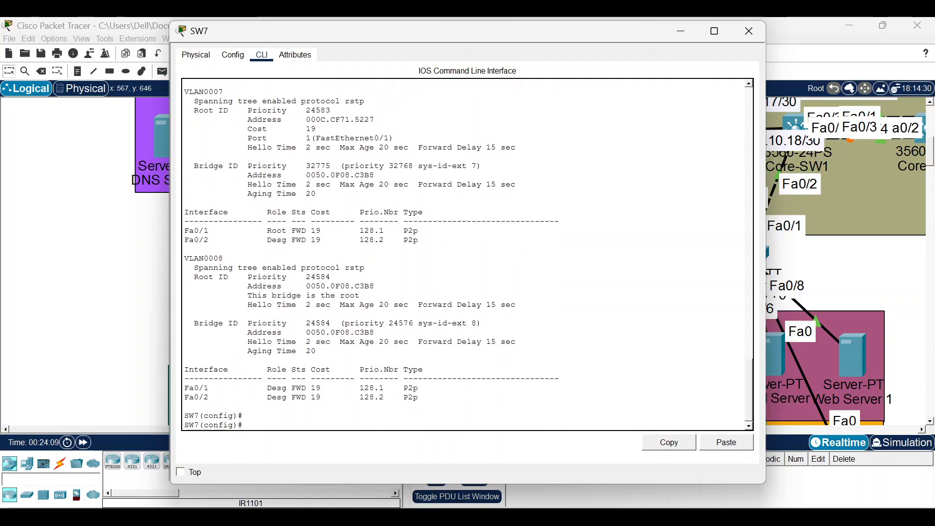
drag(185, 258, 365, 269)
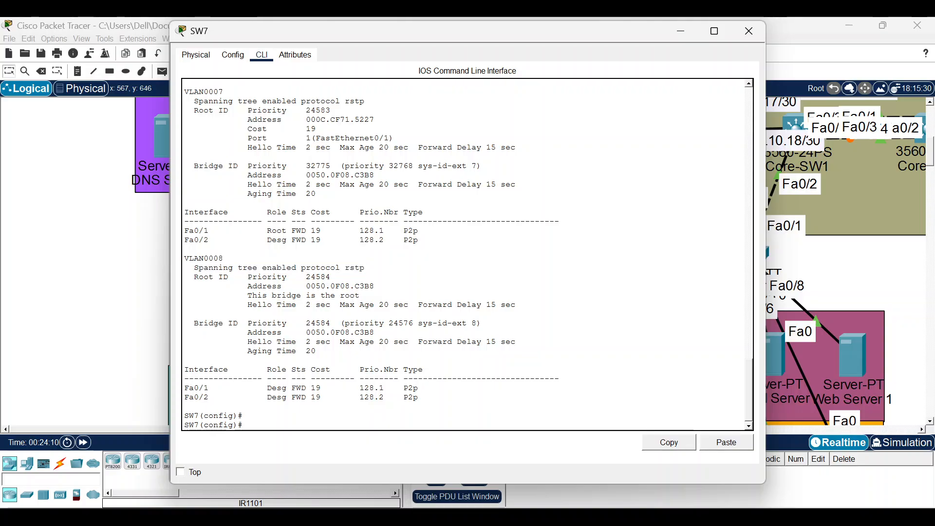
Close SW7's window and clear a stray selection of switches on the canvas.
click(748, 32)
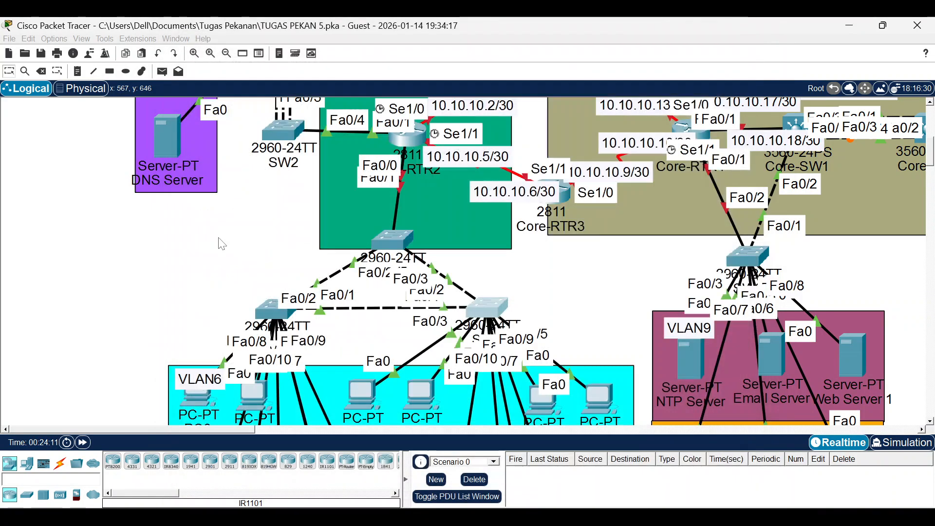
drag(125, 235, 540, 335)
click(144, 262)
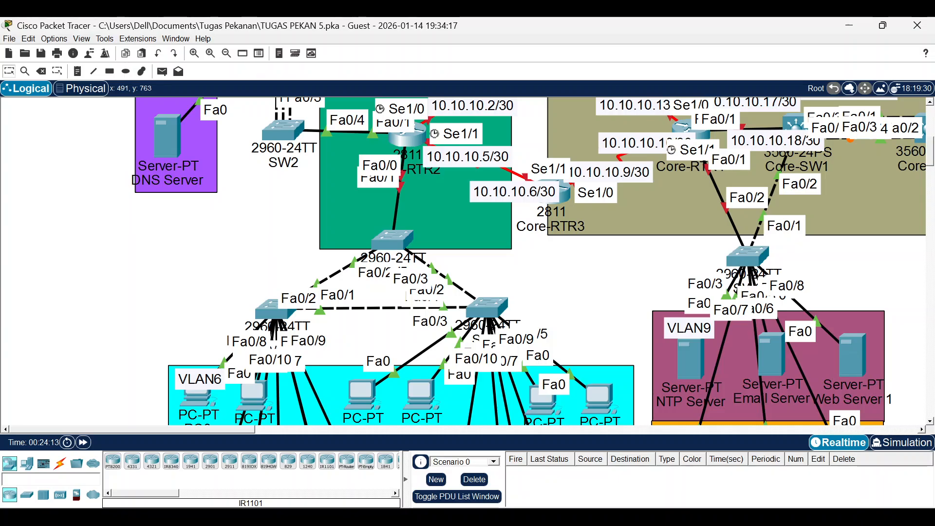
Read Part 10's router-on-a-stick and DHCP tasks, then bring the DHCP server into view.
click(606, 519)
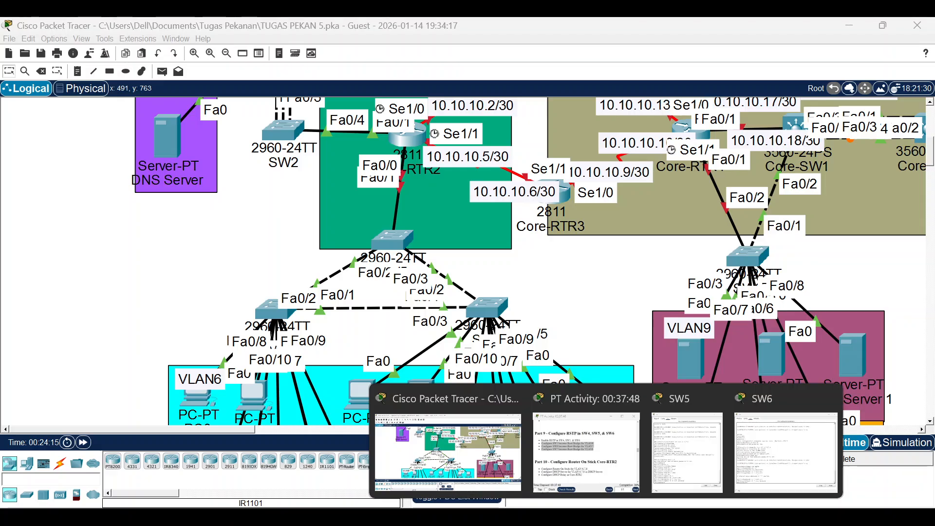
click(589, 460)
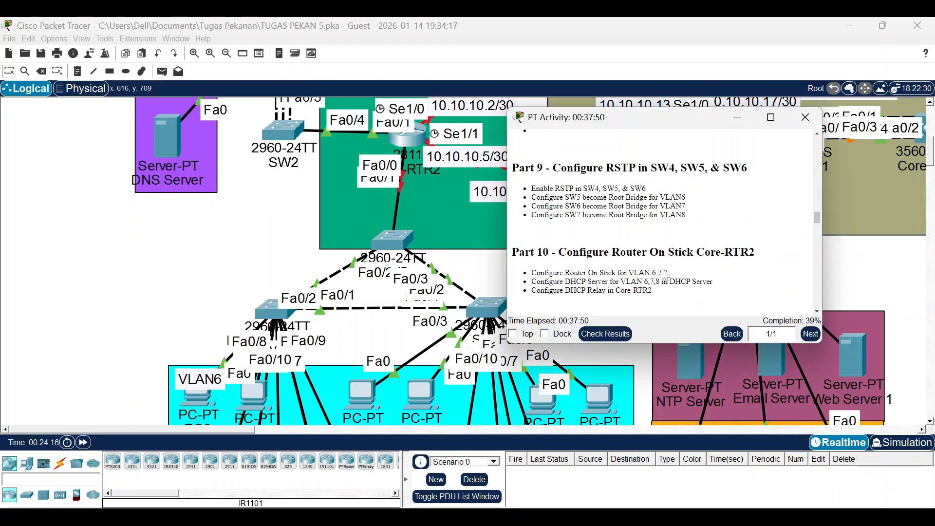
scroll(675, 276, down, 3)
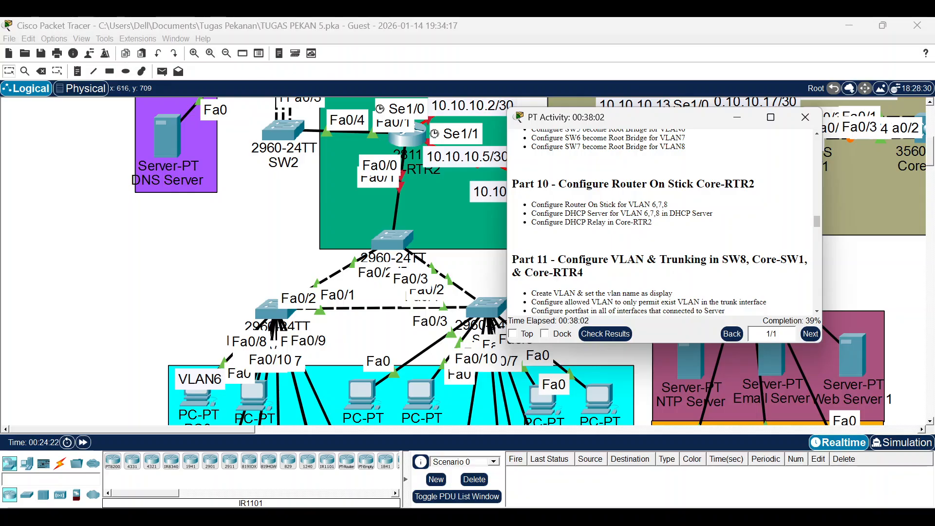
click(263, 227)
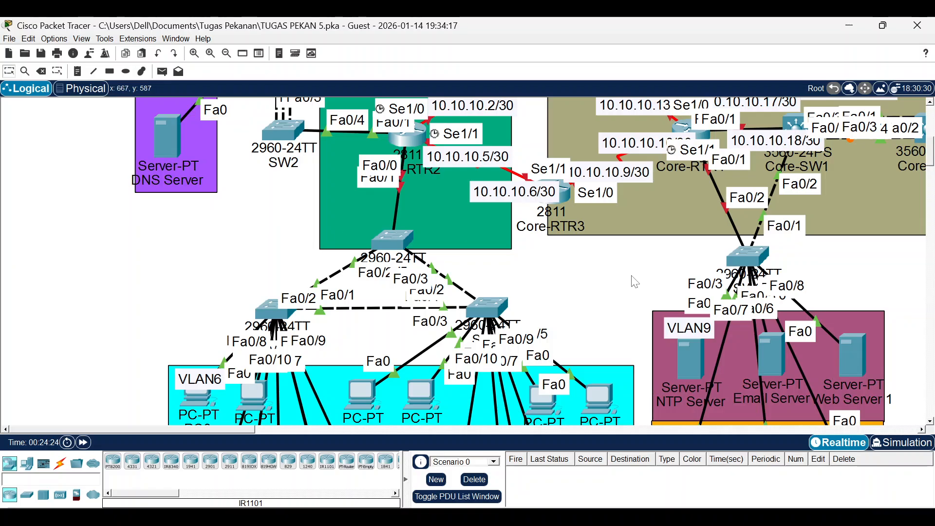
scroll(470, 279, up, 3)
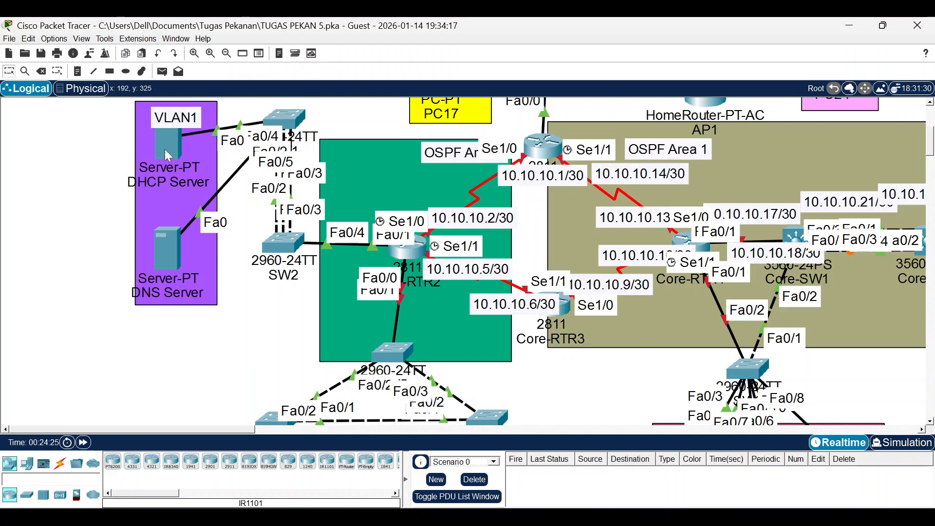
Turn on the DHCP Server's DHCP service and clear the existing pool name.
click(170, 145)
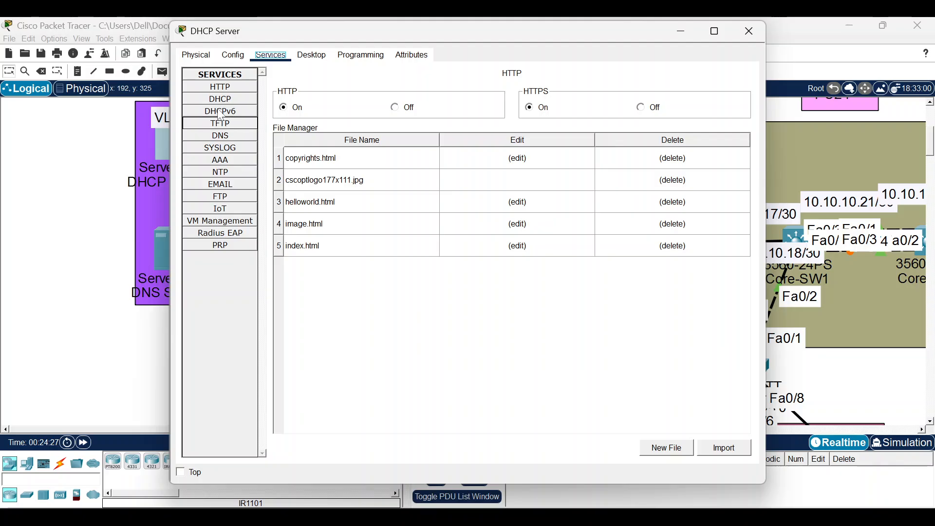
click(222, 99)
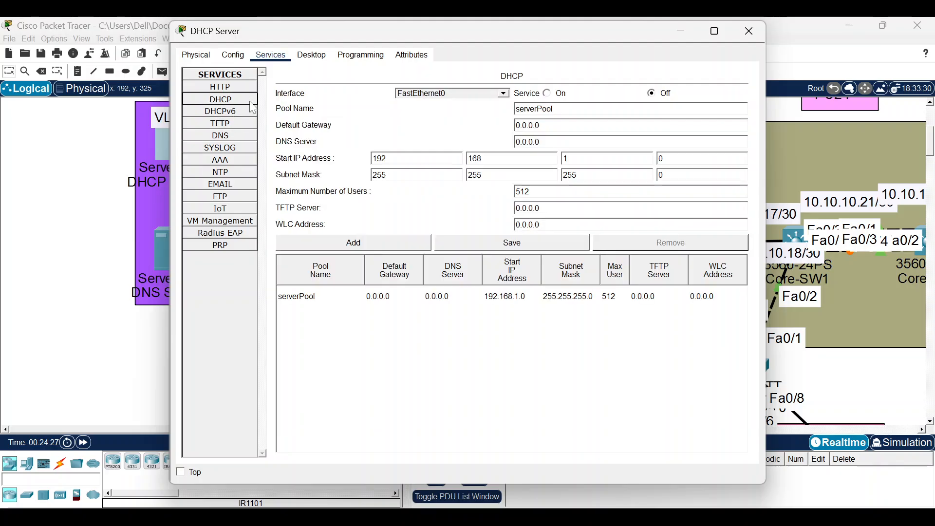
click(550, 94)
key(Tab)
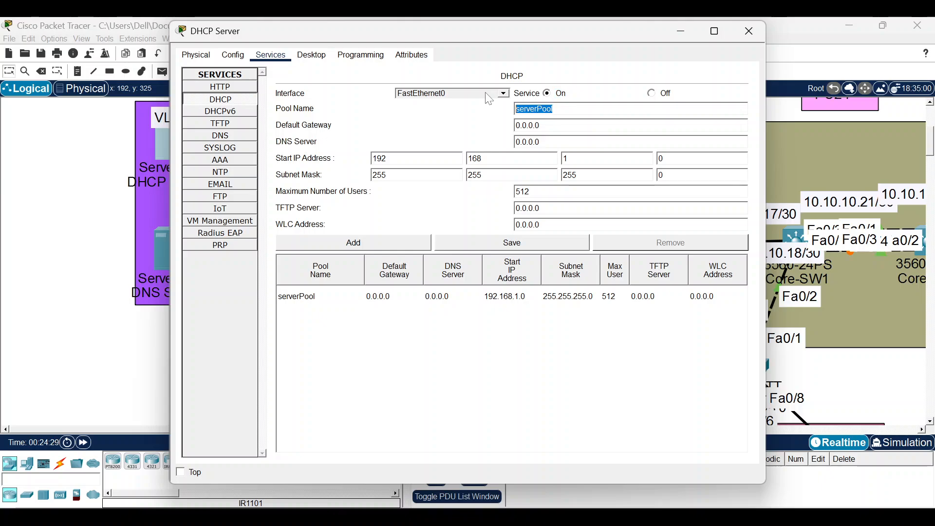
key(BackSpace)
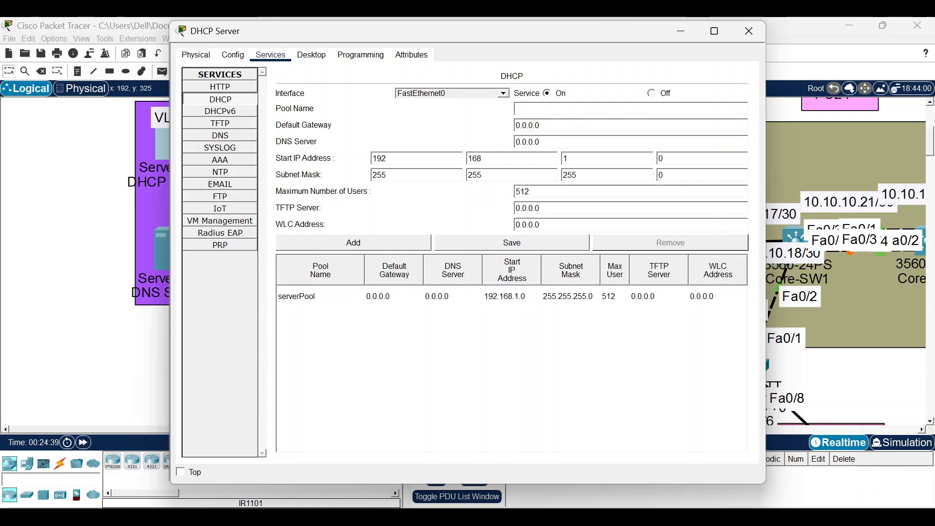
Name the pool VLAN6 with default gateway 192.168.6.1 and DNS server 192.168.1.3.
text(VLAN6)
key(Tab)
text(192.168)
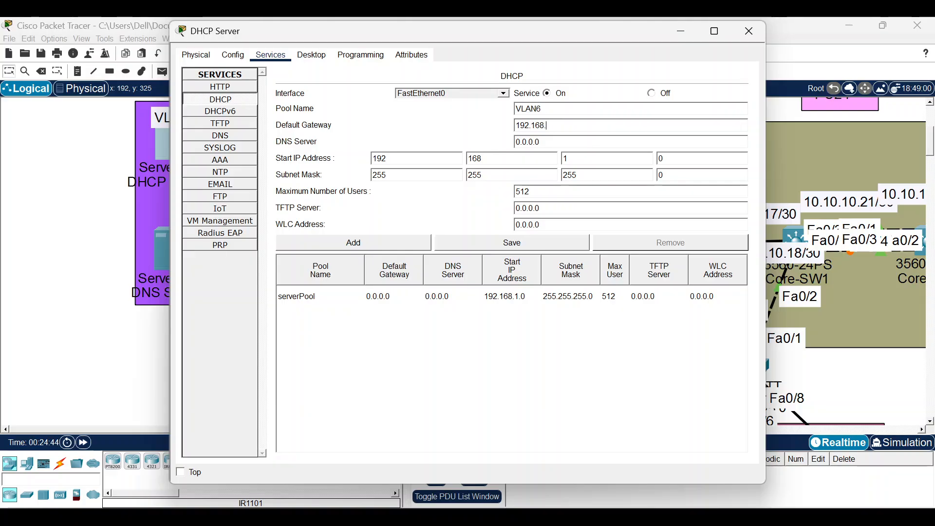
text(.6)
key(Tab)
text(192.168.1.3)
key(Tab)
Set the start address to 192.168.6.2 and add the VLAN6 pool.
double_click(592, 157)
text(6)
click(679, 167)
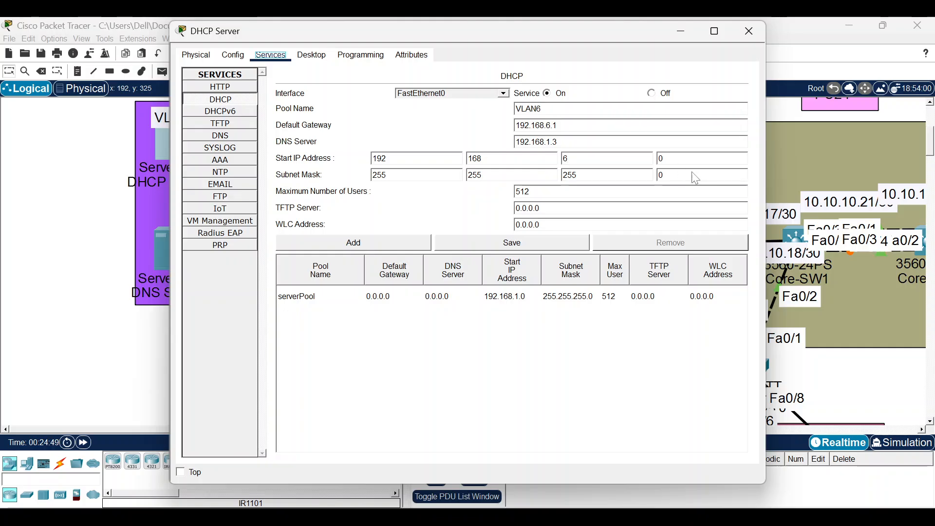
click(692, 158)
key(BackSpace)
text(2)
click(409, 234)
click(412, 242)
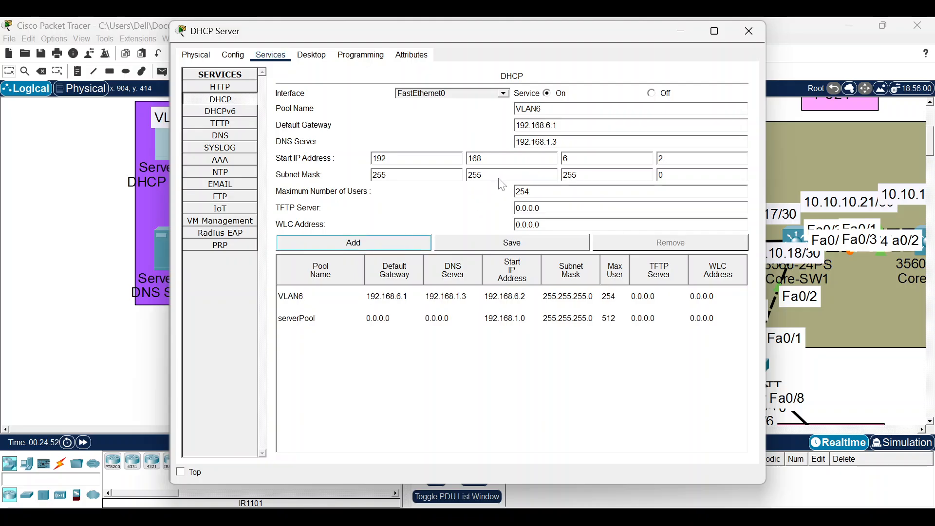
Add a VLAN7 pool with gateway 192.168.7.1, fixing the invalid gateway error.
click(545, 109)
key(BackSpace)
text(7)
key(BackSpace)
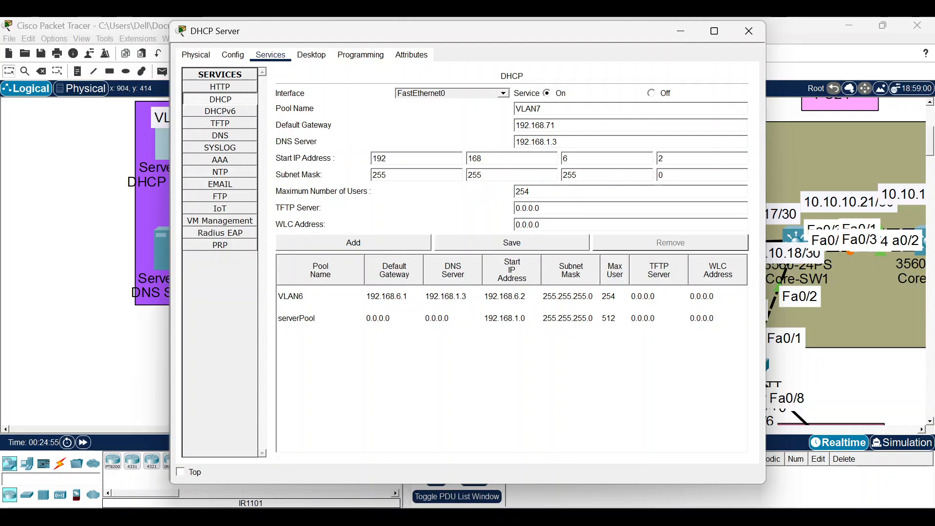
click(392, 240)
click(541, 224)
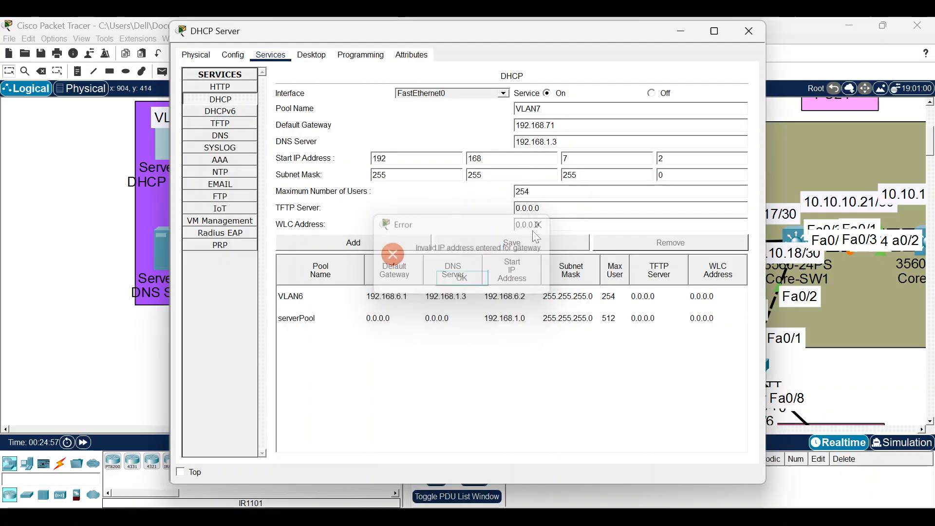
text(.)
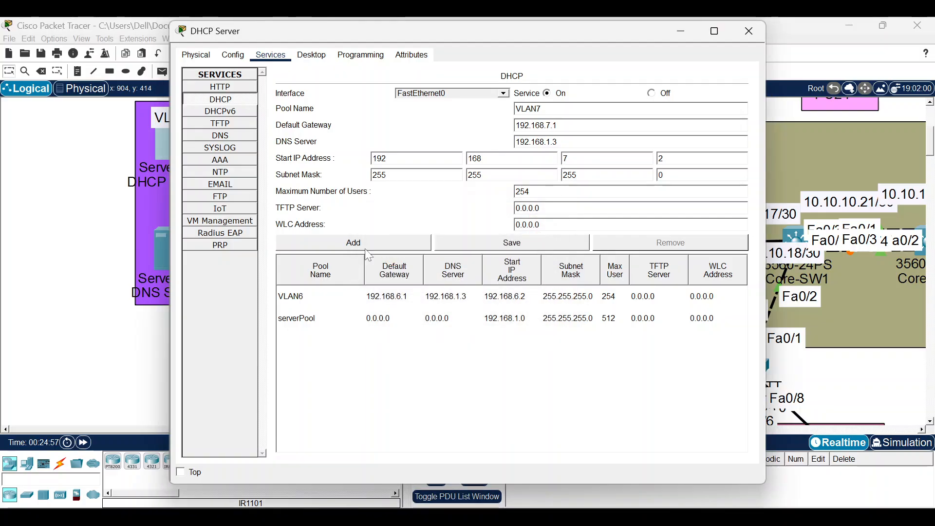
click(360, 244)
Add a VLAN8 pool with gateway 192.168.8.1.
click(544, 109)
key(BackSpace)
text(8.)
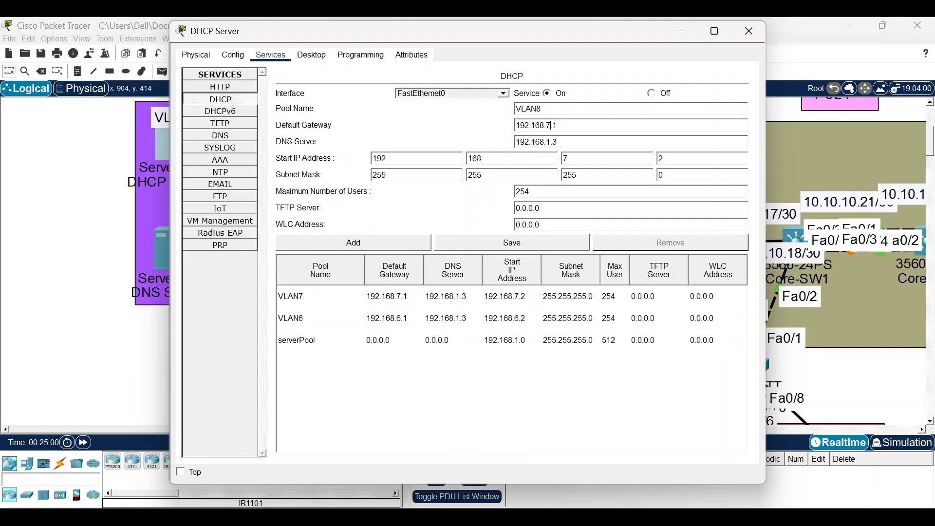
text(8)
click(323, 246)
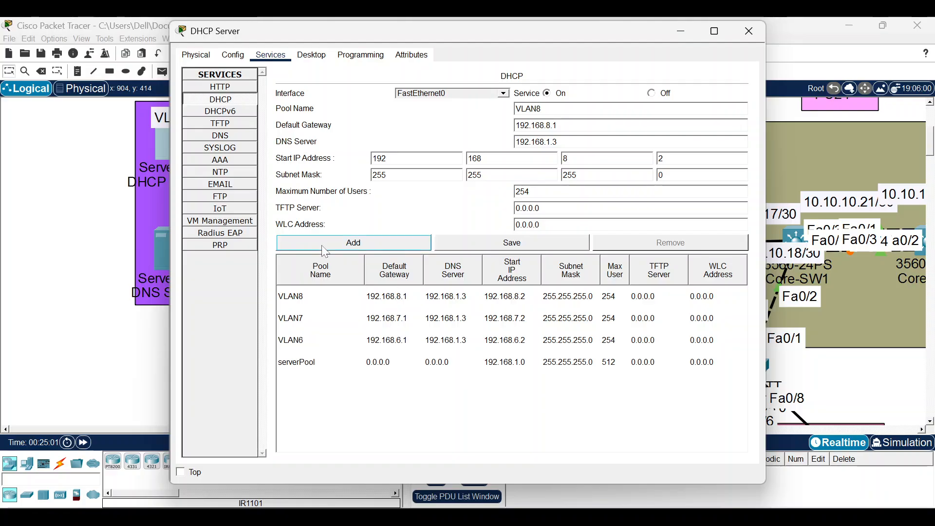
Close the DHCP Server window and bring up Core-RTR2's command line.
click(749, 31)
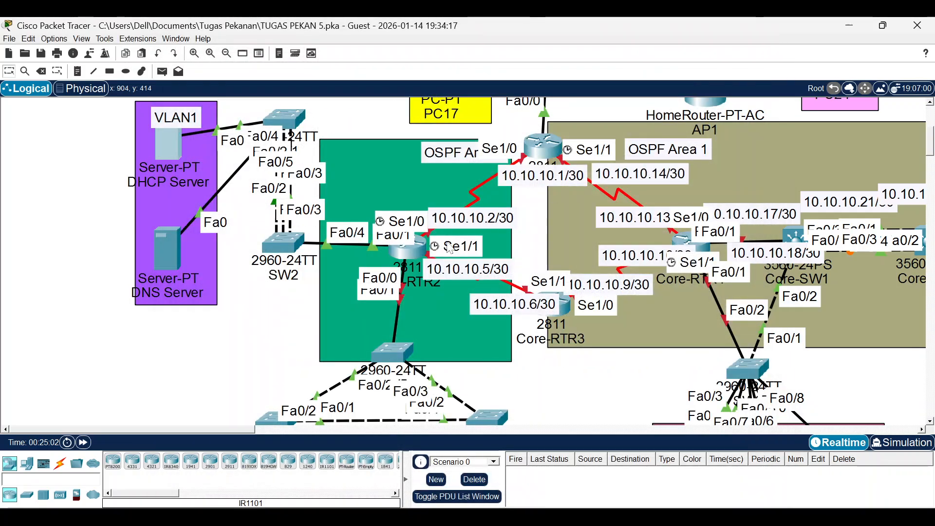
click(411, 249)
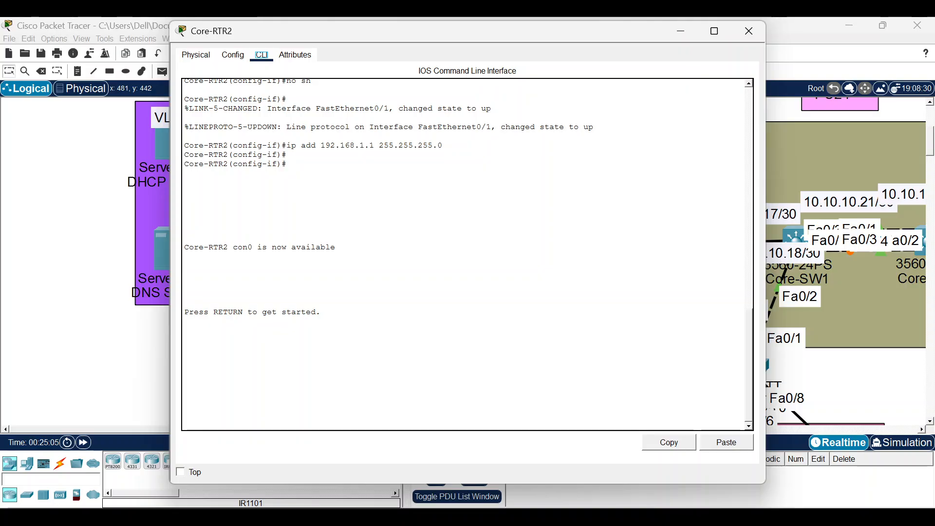
drag(449, 31, 474, 384)
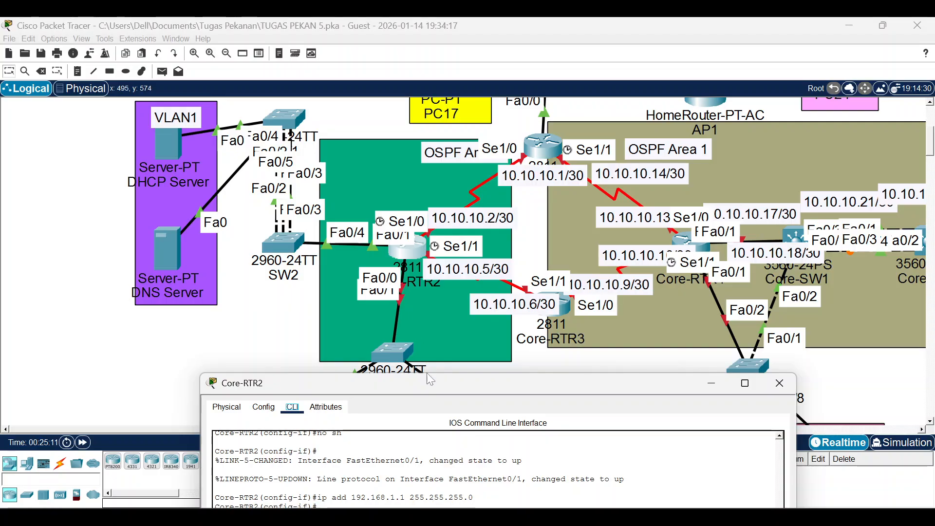
drag(433, 383, 402, 66)
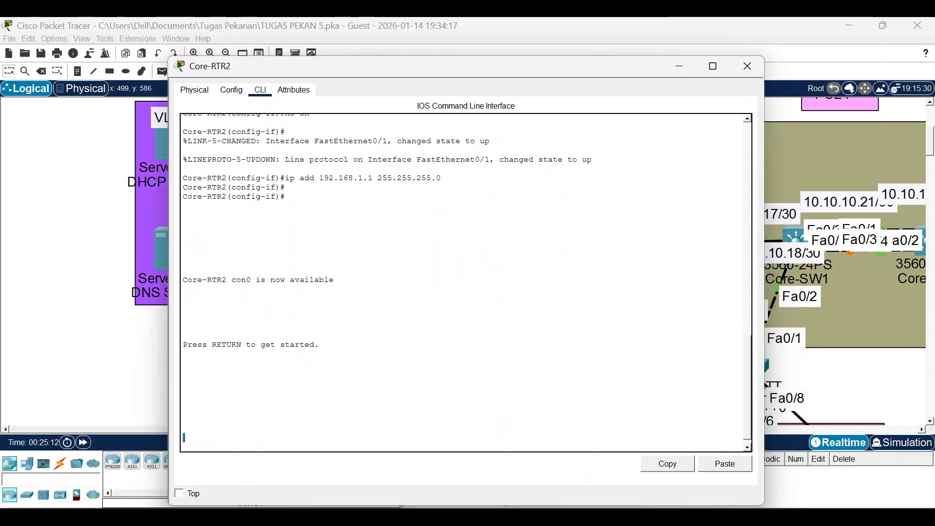
Enter global configuration and enable FastEthernet0/0 with no shutdown.
key(Return)
text(e-RTR2>e)
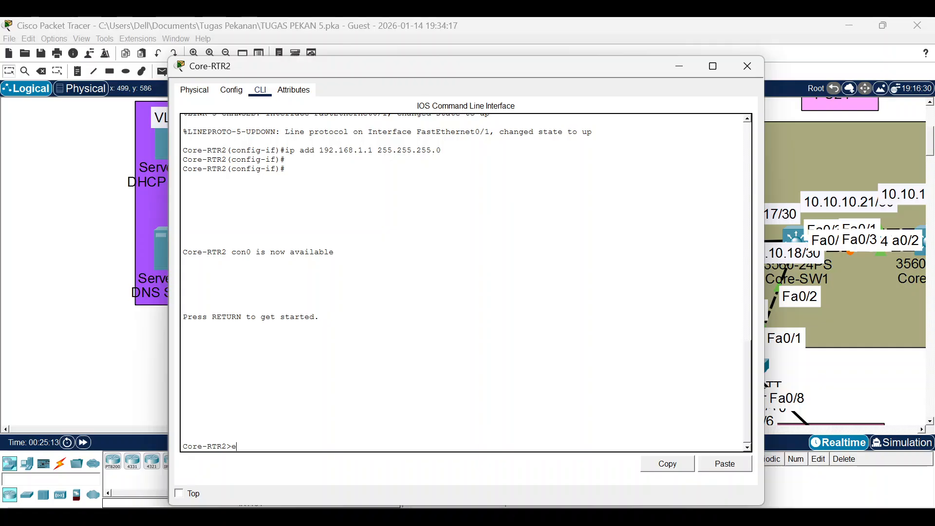
text(n)
key(Return)
key(Return)
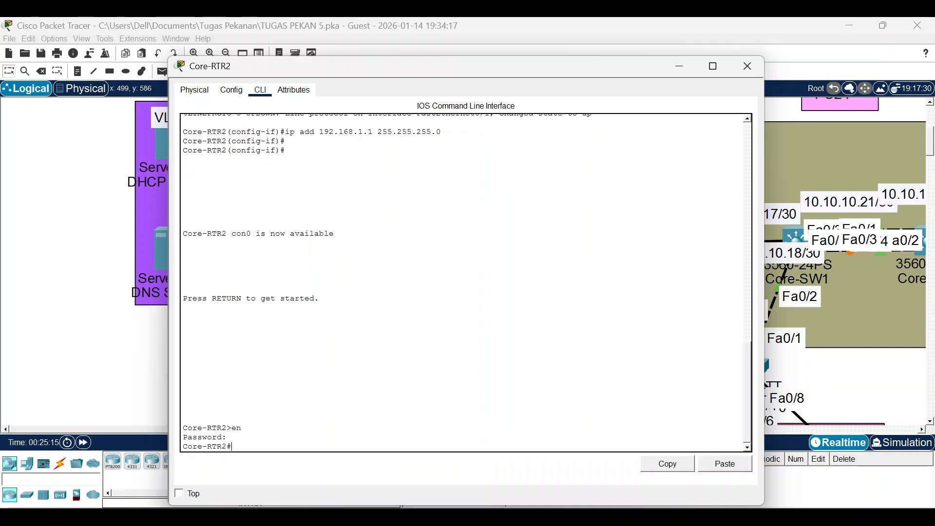
text(conf t)
key(Return)
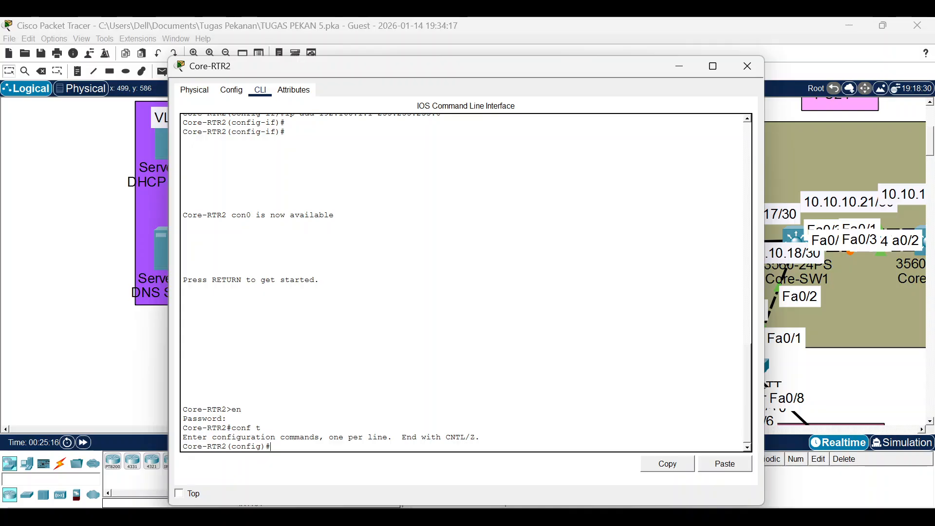
text(int f0/0)
key(Return)
text(no sh)
key(Return)
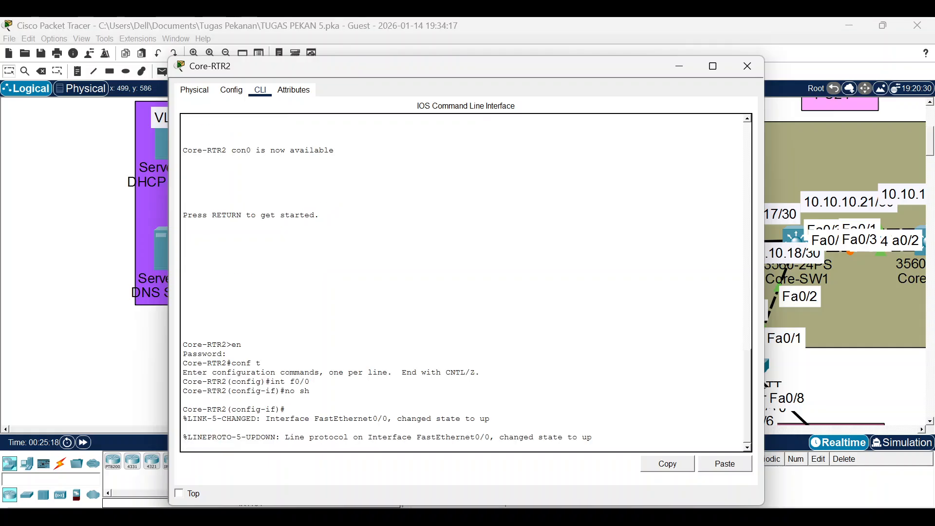
key(Return)
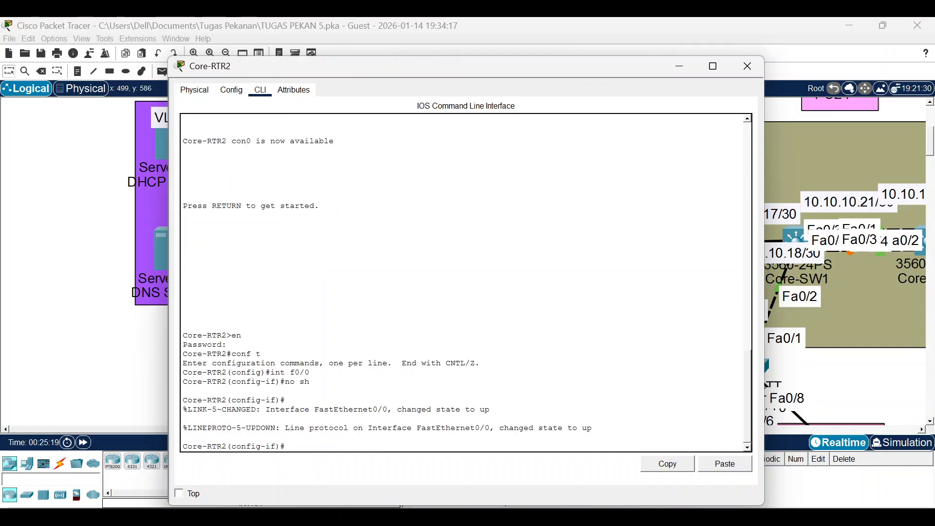
Create subinterface f0/0.6 with dot1Q VLAN 6 and IP 192.168.6.1 255.255.255.0.
text(int f0/0.6)
key(Return)
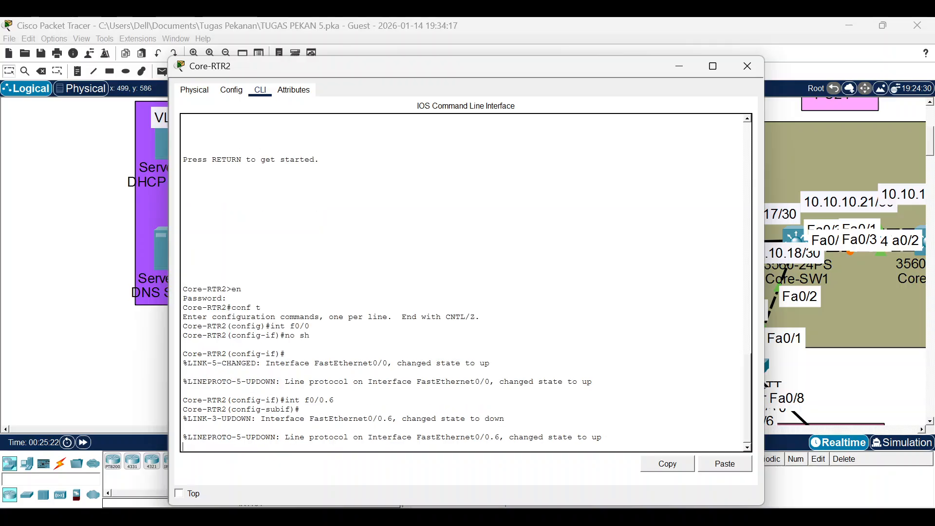
text(ens)
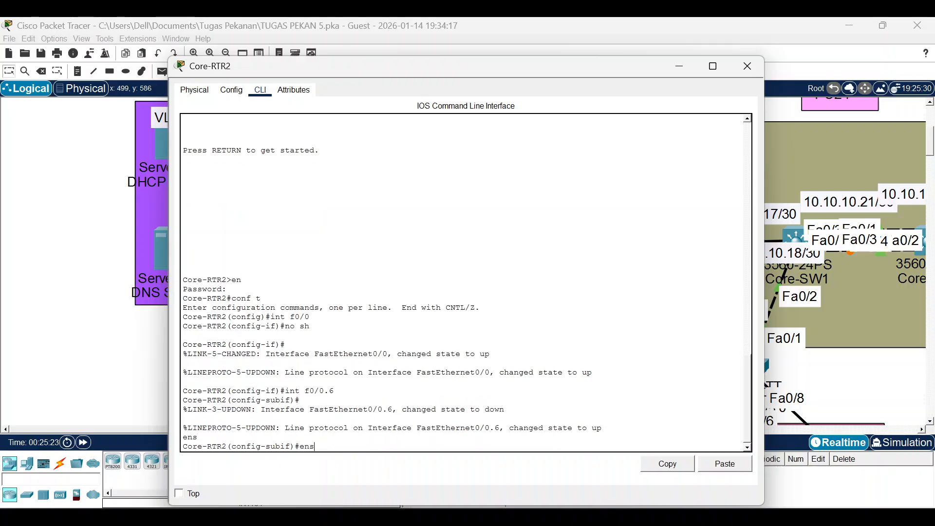
key(BackSpace)
text(c dot 6)
key(Return)
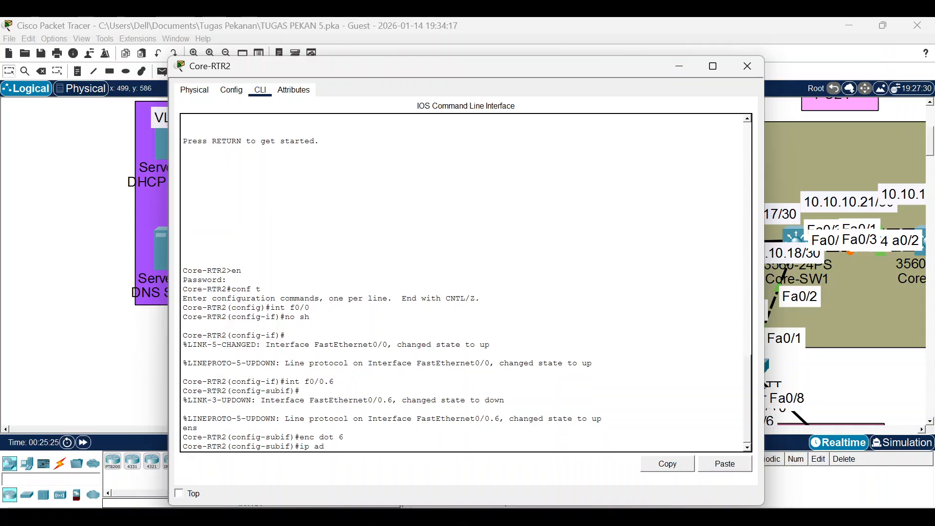
text(ip add 192.168.6.1 255.255.255.)
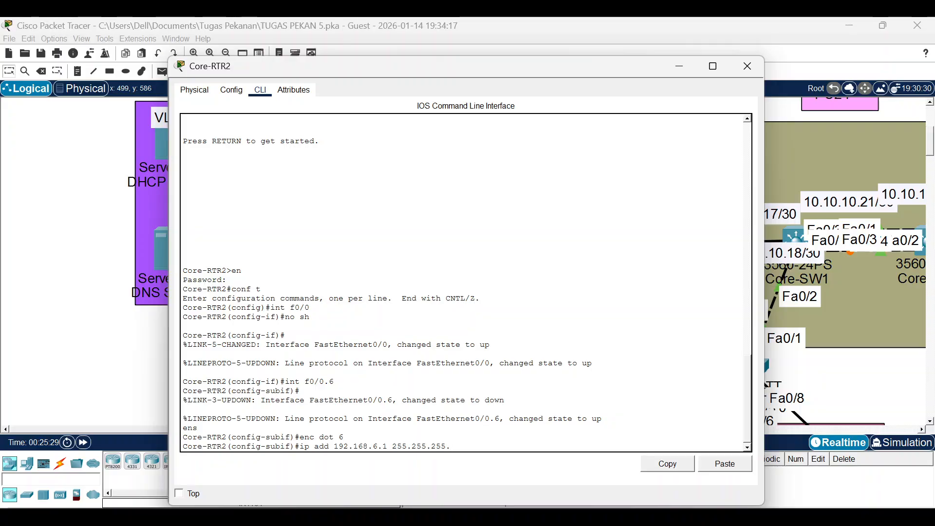
text(0)
key(Return)
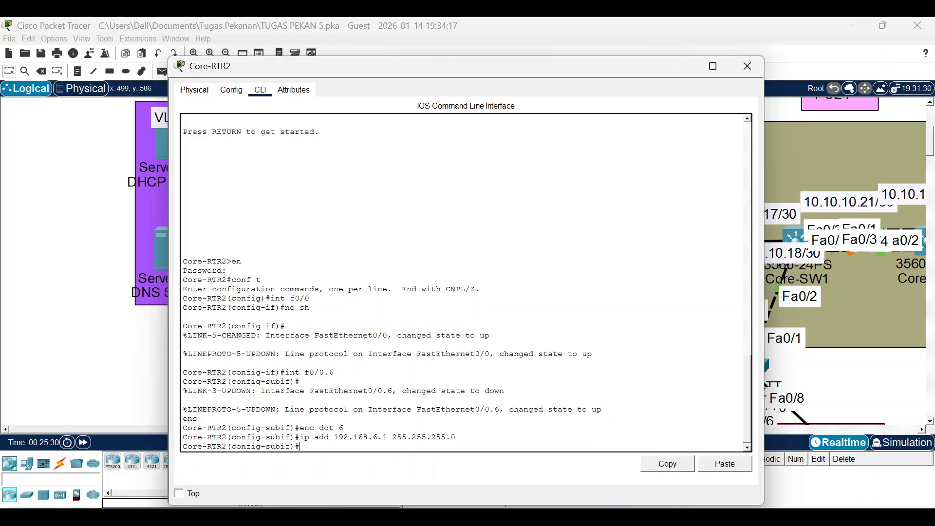
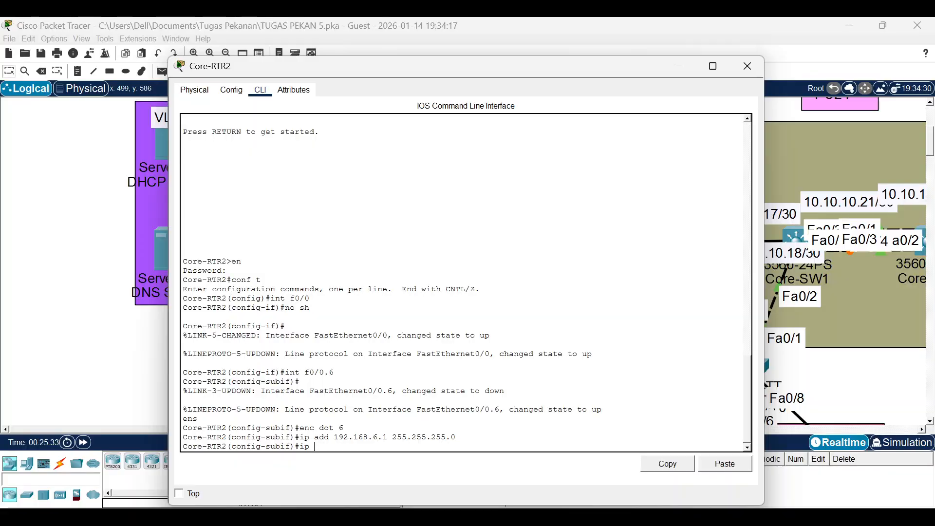
On Core-RTR2's f0/0.6 subinterface, set ip helper-address 192.168.1.2.
text(hepler)
key(Tab)
key(BackSpace)
key(BackSpace)
key(BackSpace)
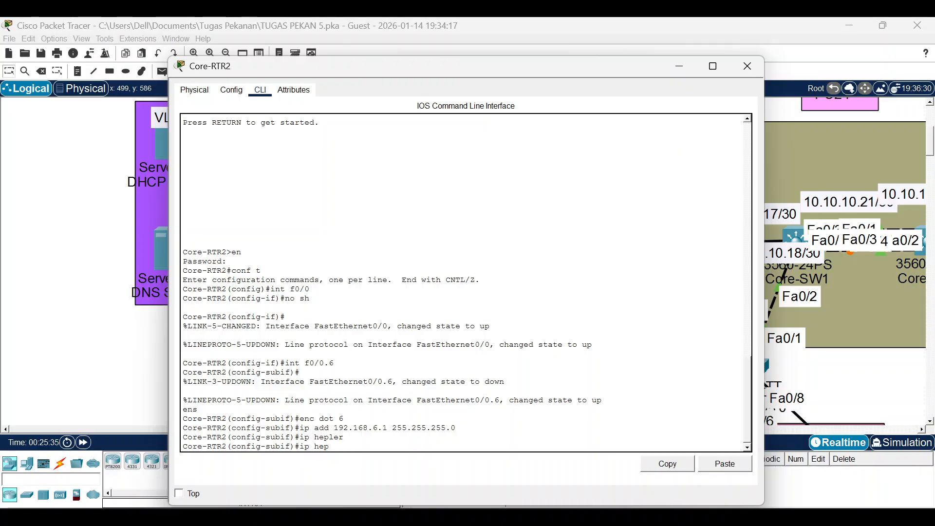
text(er)
key(Tab)
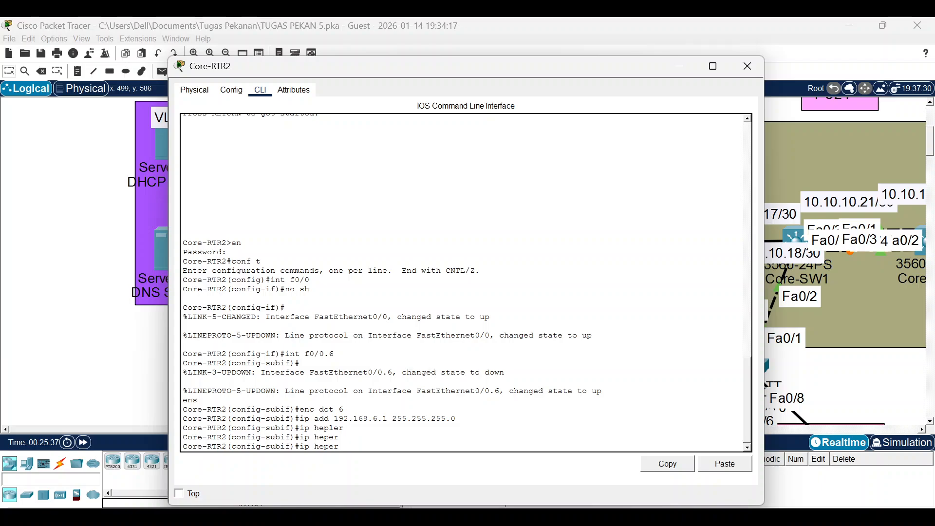
key(BackSpace)
key(BackSpace)
key(BackSpace)
text(lper)
key(Tab)
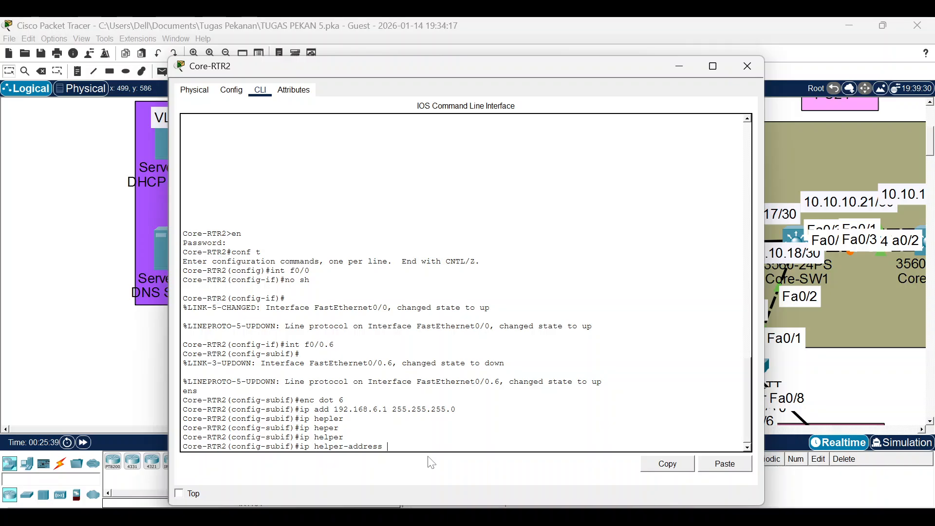
text(192168)
key(BackSpace)
key(BackSpace)
text(.168.1.2)
drag(309, 68, 445, 48)
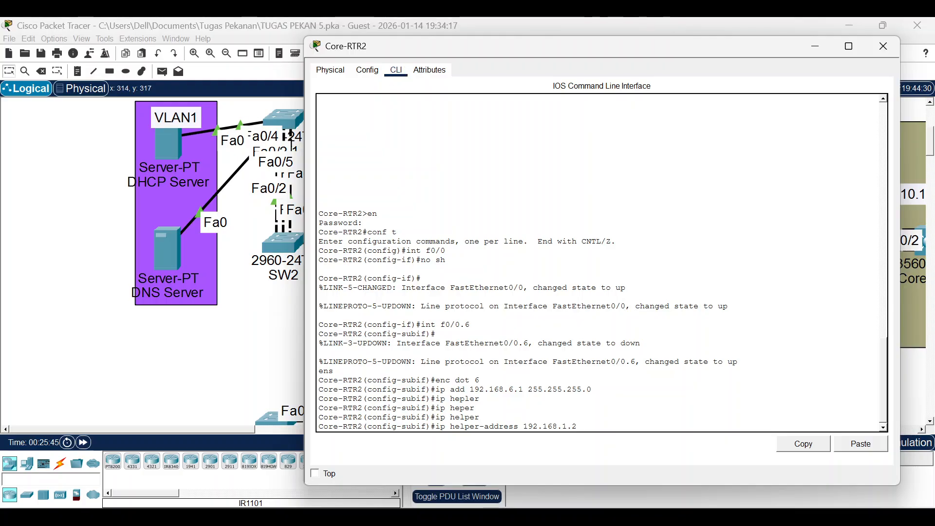
key(Return)
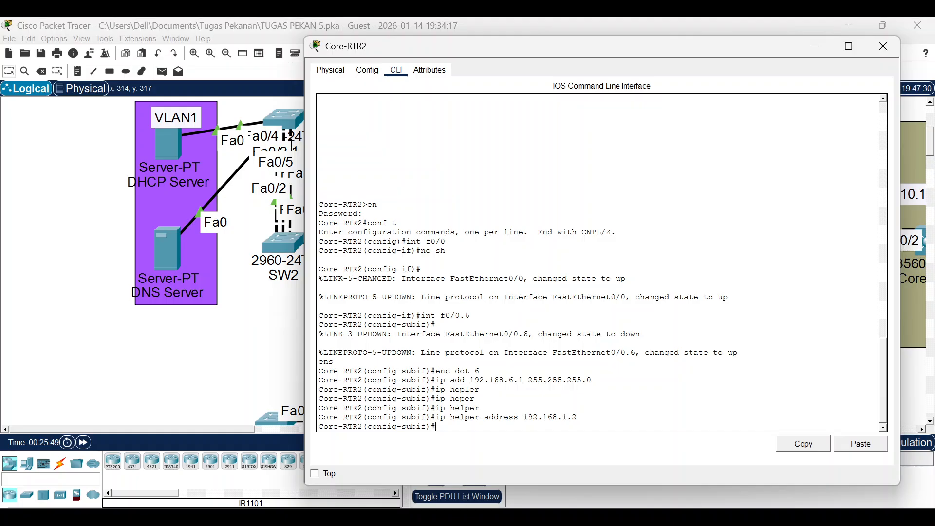
Create subinterface f0/0.7 with dot1Q 7, IP 192.168.7.1 255.255.255.0 and helper-address 192.168.1.2.
text(int f0/0.6)
key(BackSpace)
text(7)
key(Return)
key(Up)
key(Up)
key(Up)
key(Up)
key(Up)
key(Up)
key(Up)
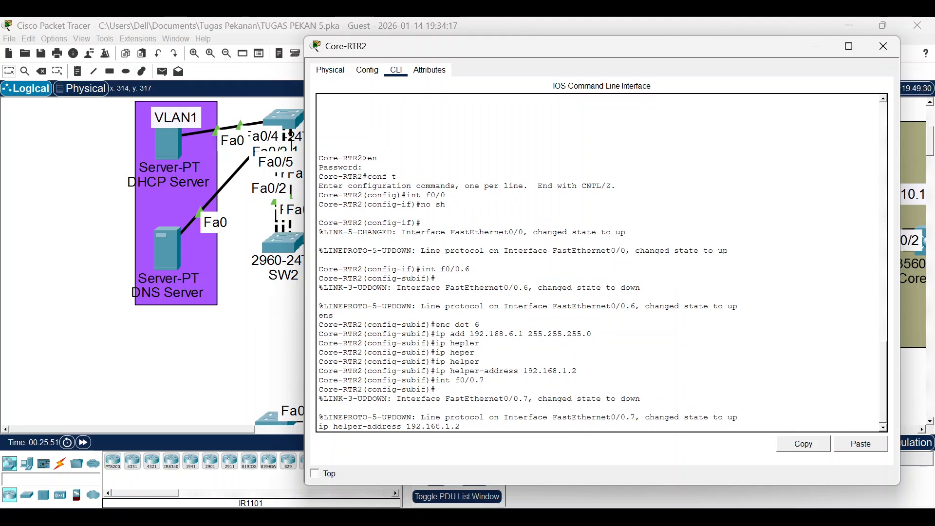
key(Up)
key(BackSpace)
text(7)
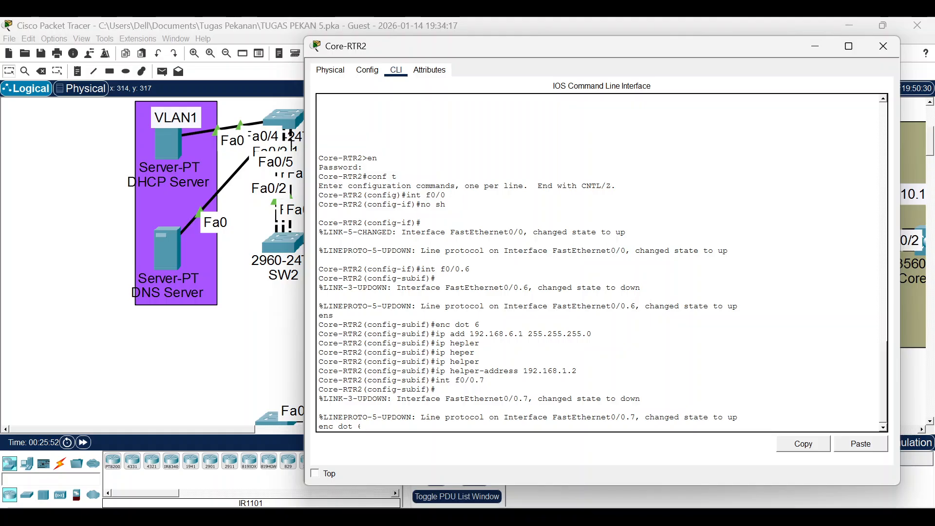
key(Return)
text(int f0/0.7)
key(Up)
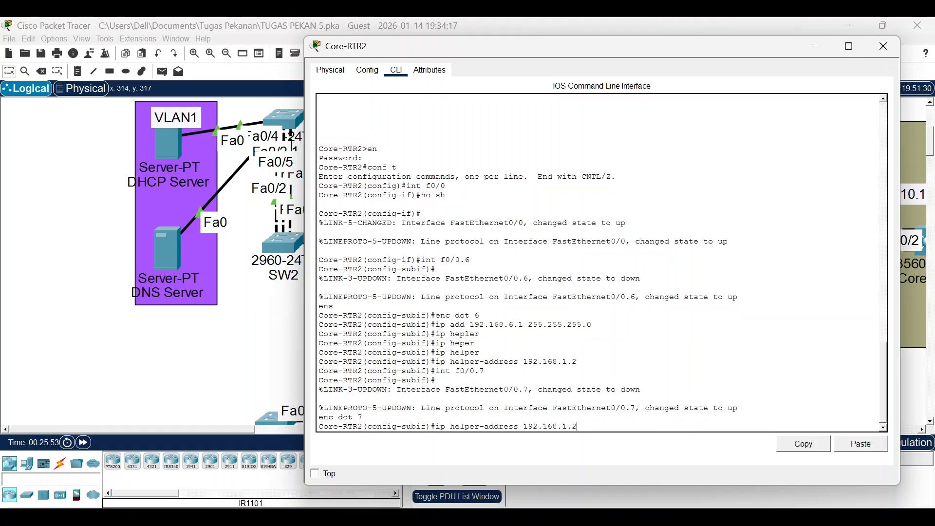
key(Up)
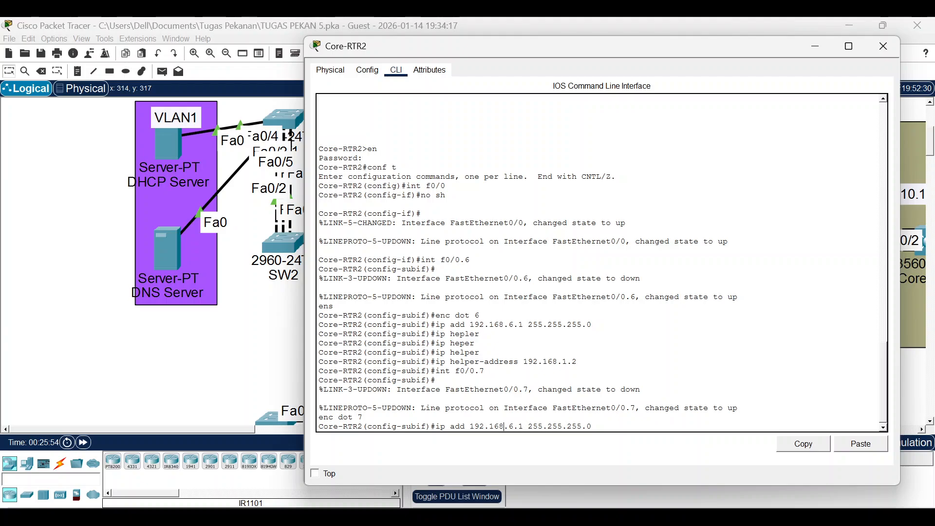
key(Left)
key(Left)
key(Left)
key(Left)
key(Left)
key(Left)
key(Left)
key(Left)
key(Left)
key(Left)
key(Left)
key(Left)
key(Left)
key(Left)
key(Left)
key(Left)
key(BackSpace)
text(7)
key(Return)
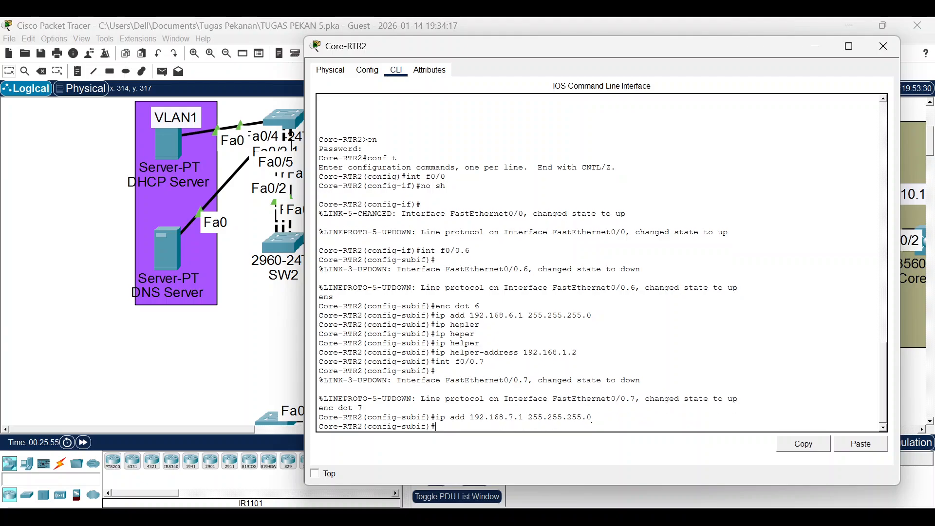
key(Up)
key(Up)
Create subinterface f0/0.8 with dot1Q 8, IP 192.168.8.1 255.255.255.0 and helper-address 192.168.1.2.
key(Up)
key(Return)
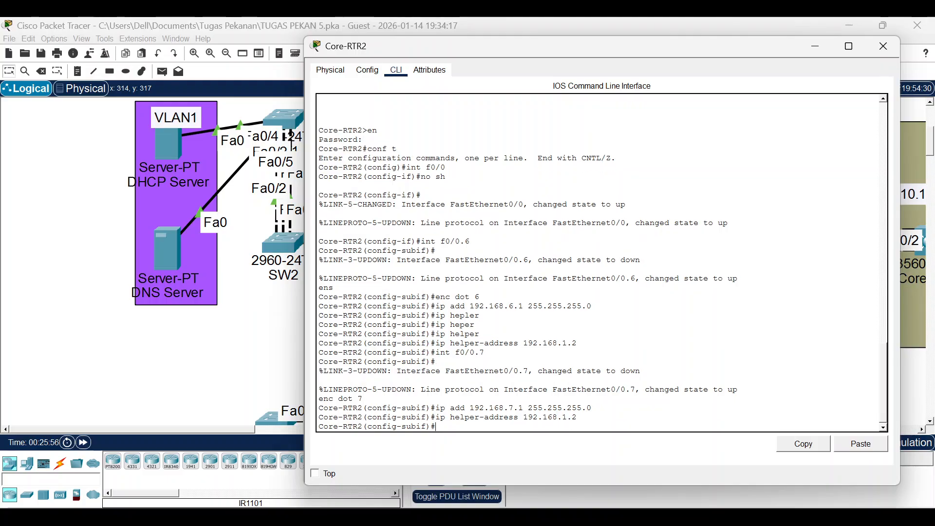
key(Up)
key(Up)
key(Up)
key(Up)
key(BackSpace)
text(8)
key(Return)
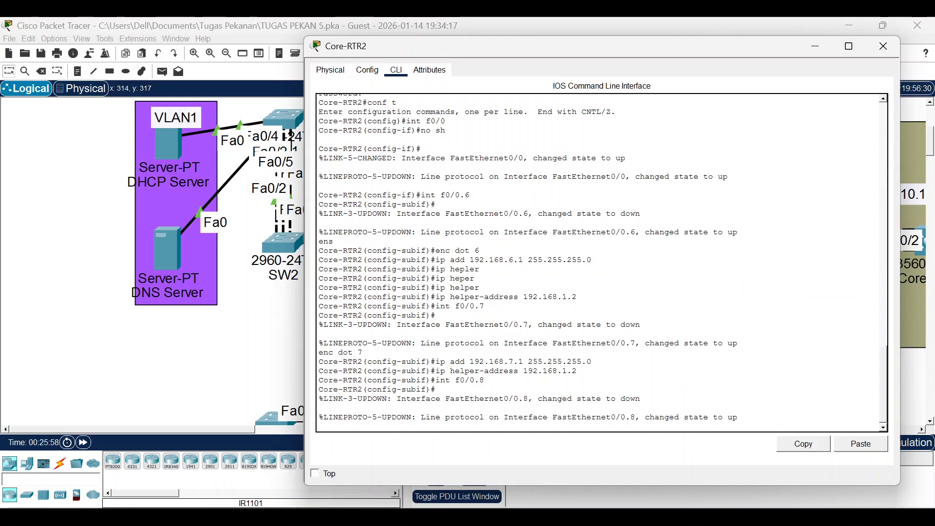
key(Up)
key(Up)
key(Up)
key(Up)
text(8)
key(Return)
key(Up)
key(Up)
key(Up)
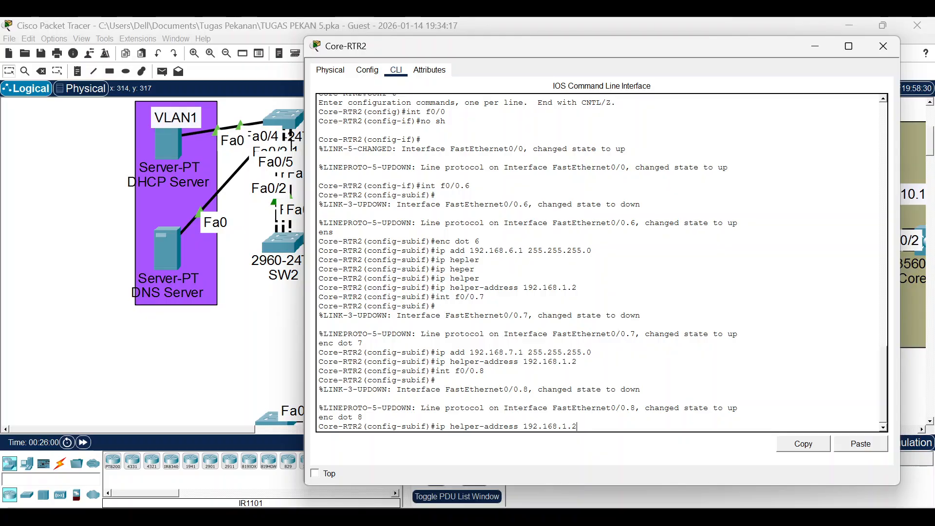
key(Up)
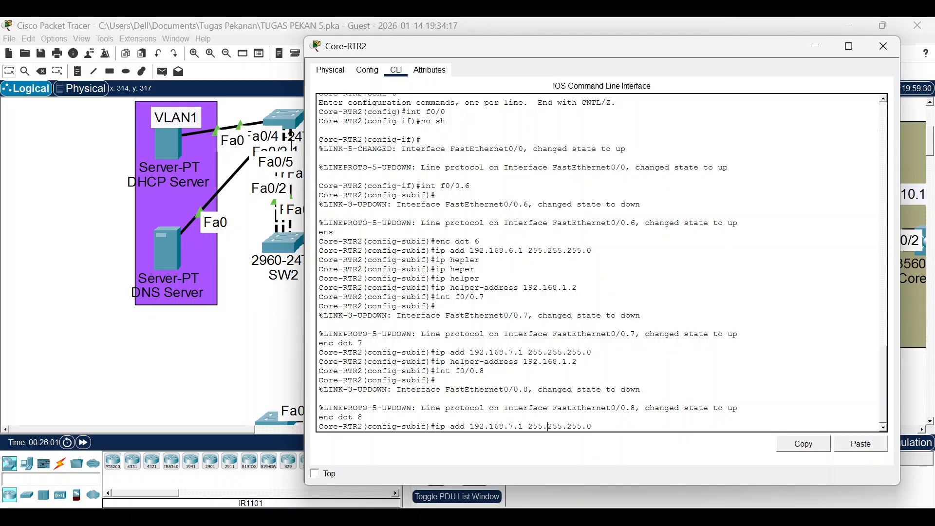
key(Left)
key(Left)
key(Left)
key(BackSpace)
text(8)
key(Return)
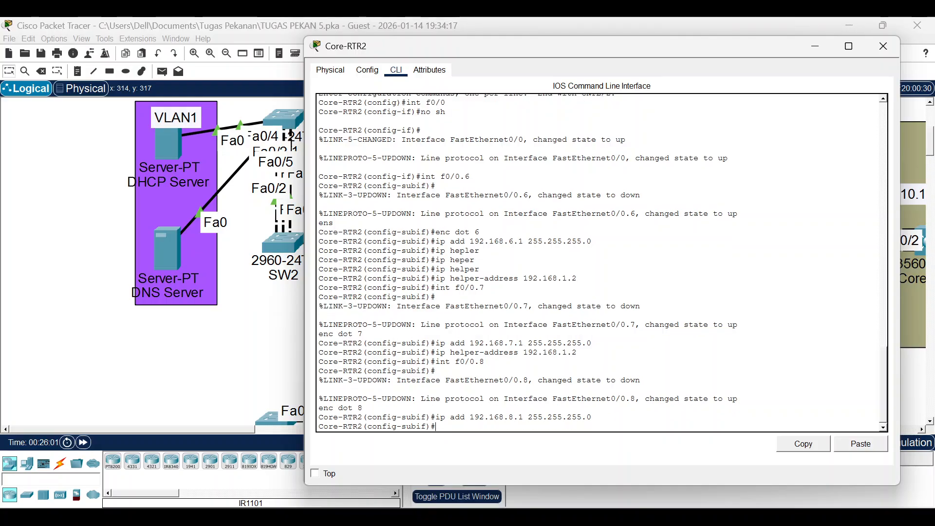
key(Up)
key(Up)
key(Up)
key(Up)
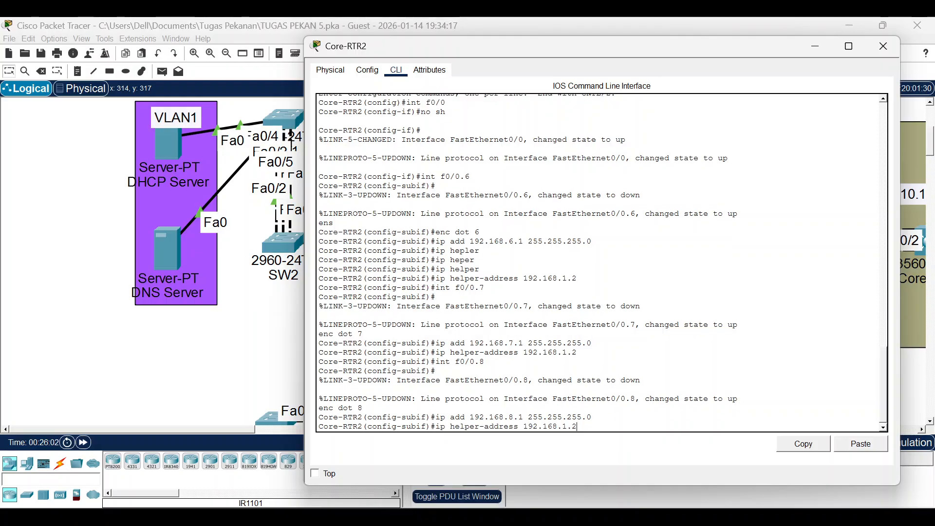
key(Return)
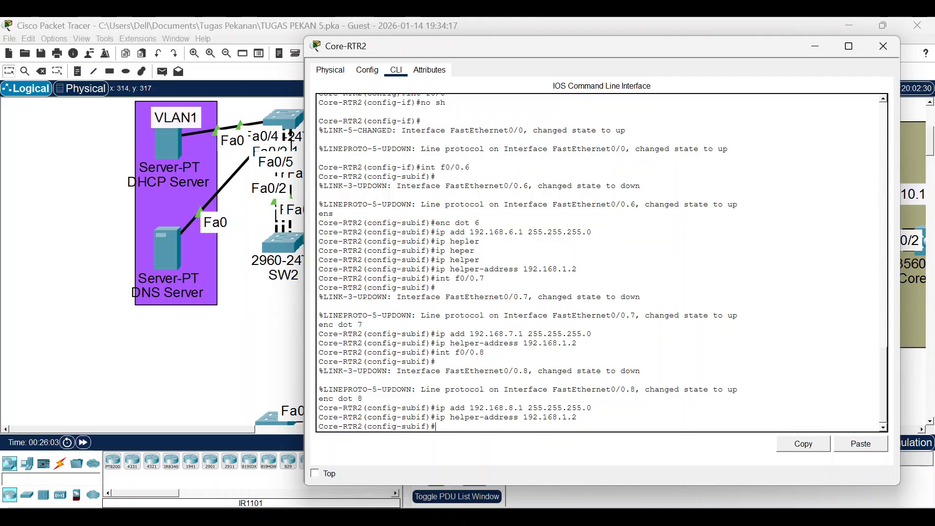
click(211, 397)
In SW5's CLI, set Fa0/1 to switchport mode trunk with allowed VLANs 6,7,8.
click(392, 351)
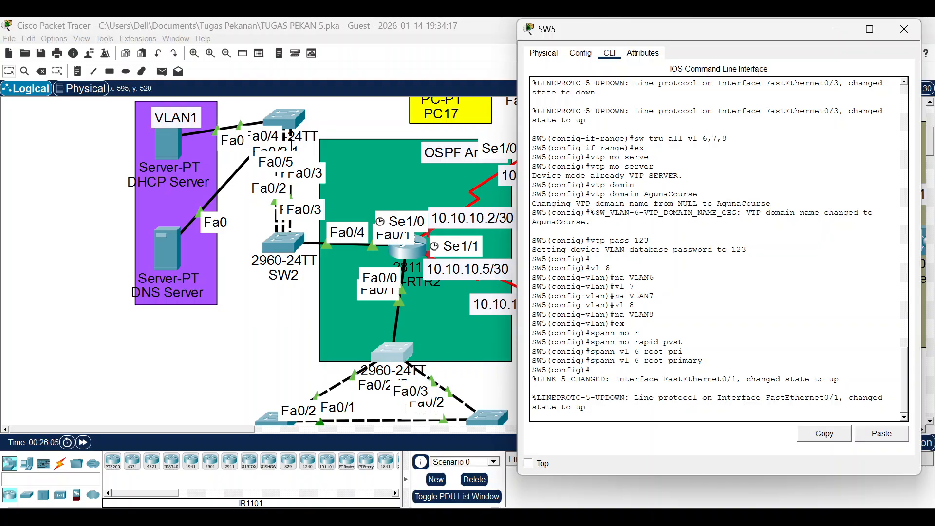
key(Return)
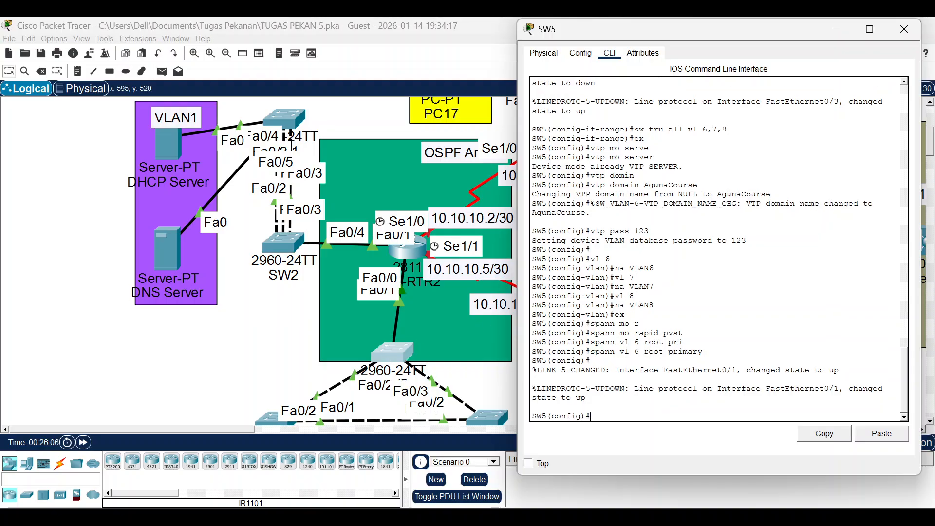
text(int f0/1)
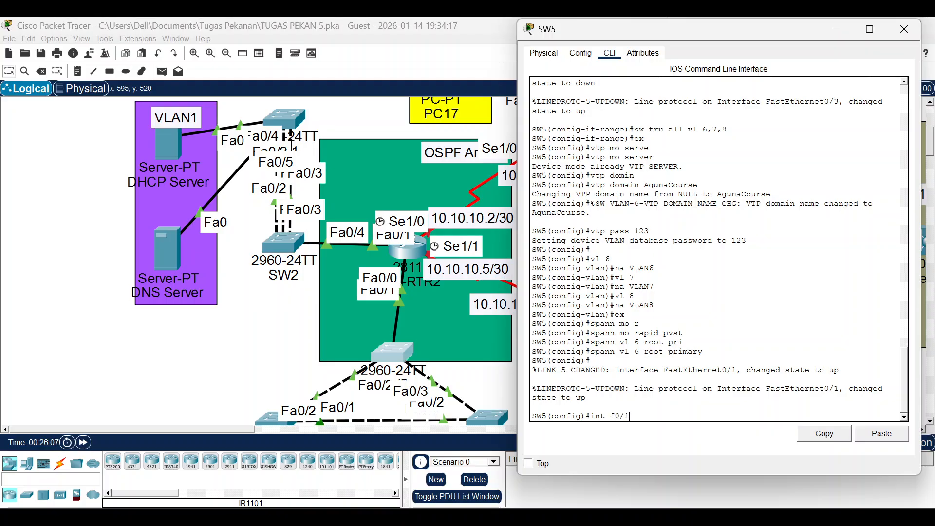
key(Return)
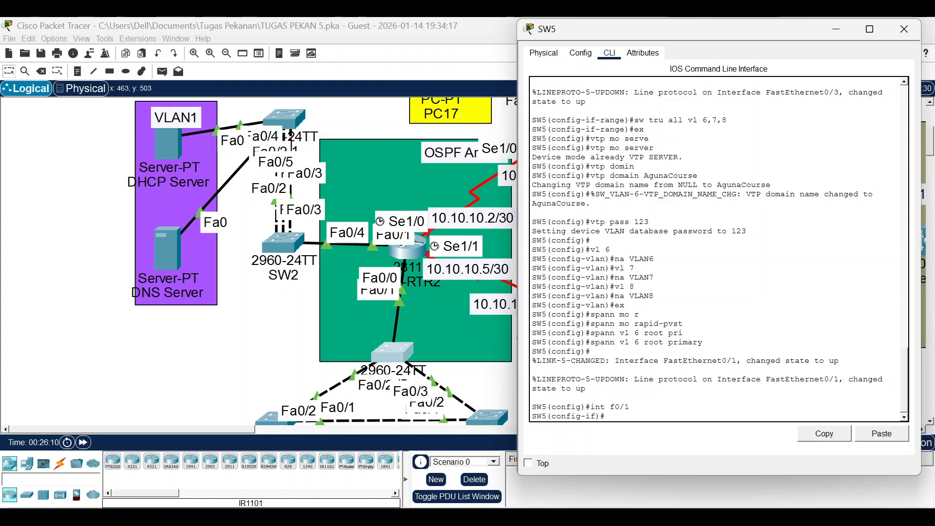
text(w mo tru)
key(Return)
text(sw)
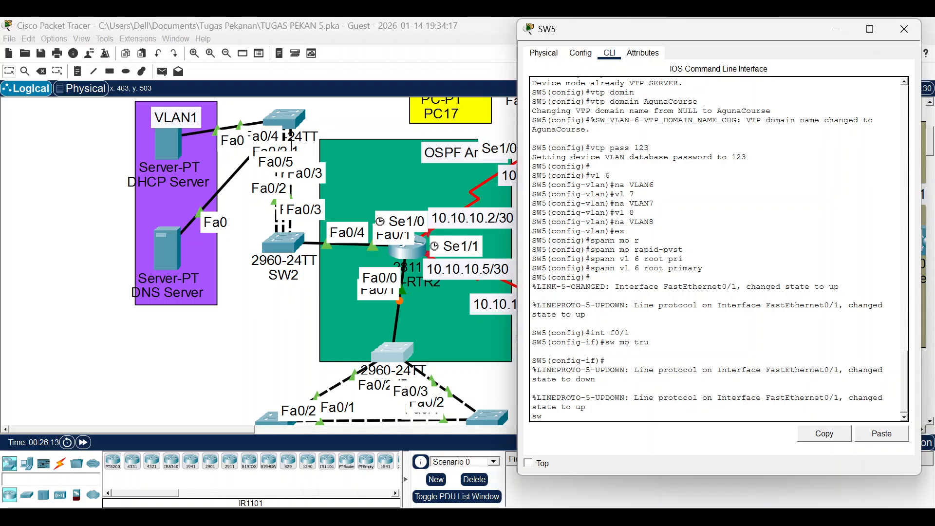
text( tru all vl 6,7,8)
key(Return)
Bring up SW6's console, arrange its window, and nudge PC0 within the VLAN6 area.
click(242, 369)
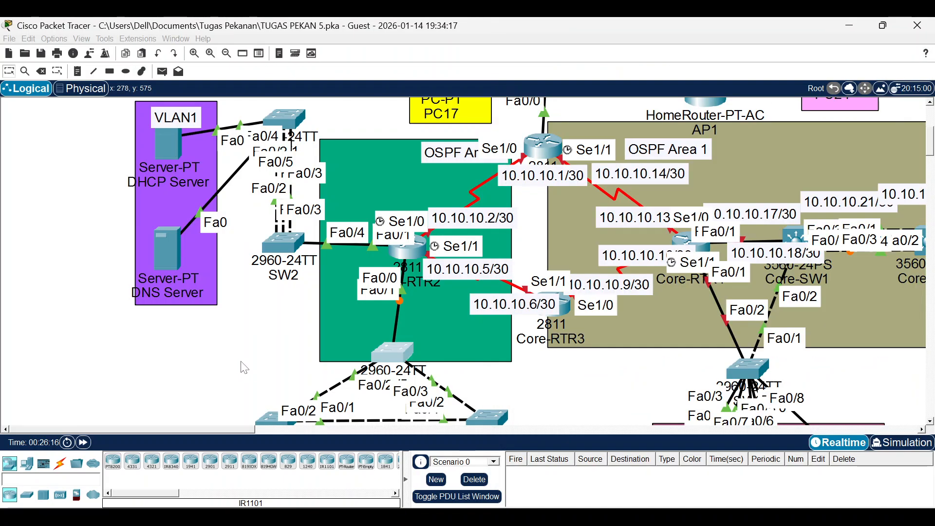
scroll(243, 368, down, 5)
click(270, 194)
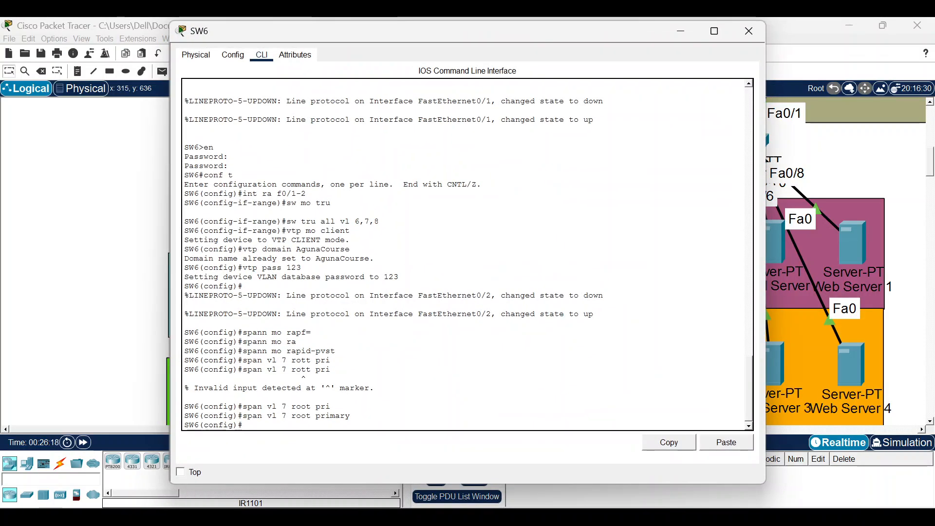
drag(315, 28, 560, 27)
drag(420, 304, 545, 261)
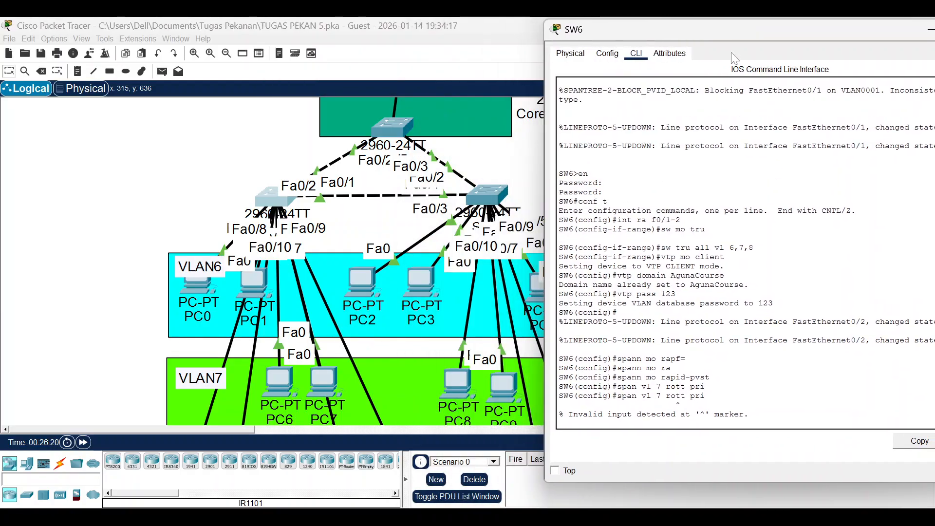
drag(739, 34, 657, 41)
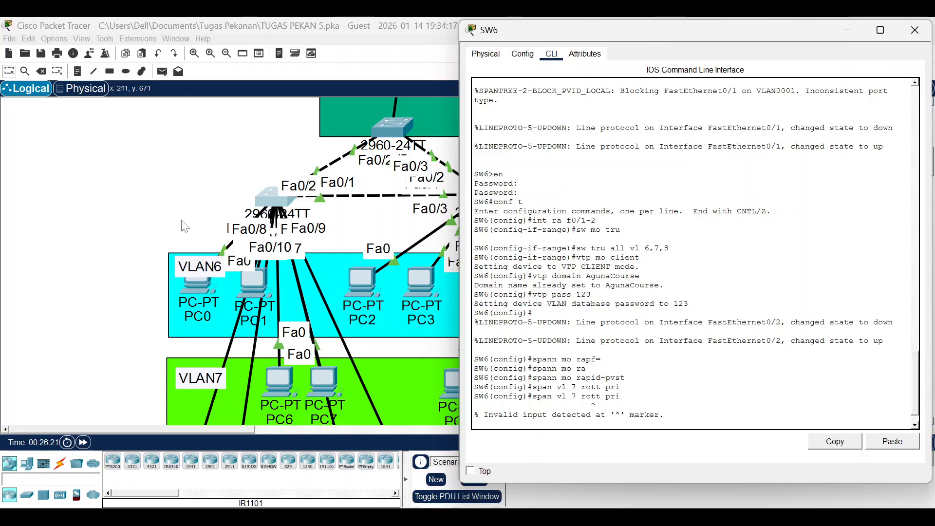
click(192, 288)
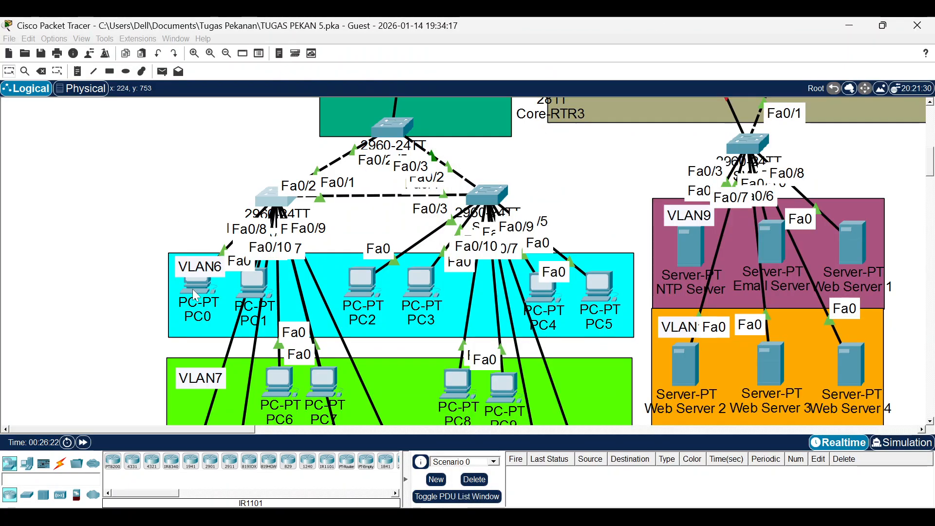
mouse_move(192, 289)
mouse_down()
mouse_move(128, 195)
mouse_move(190, 286)
mouse_up()
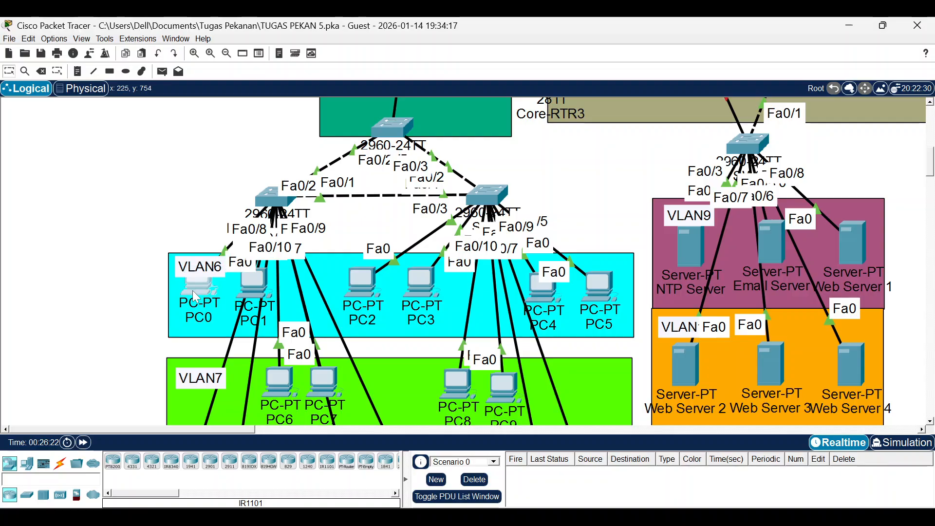
scroll(197, 289, down, 5)
scroll(198, 295, up, 5)
Make SW6 the spanning-tree root primary for VLAN 7.
click(276, 199)
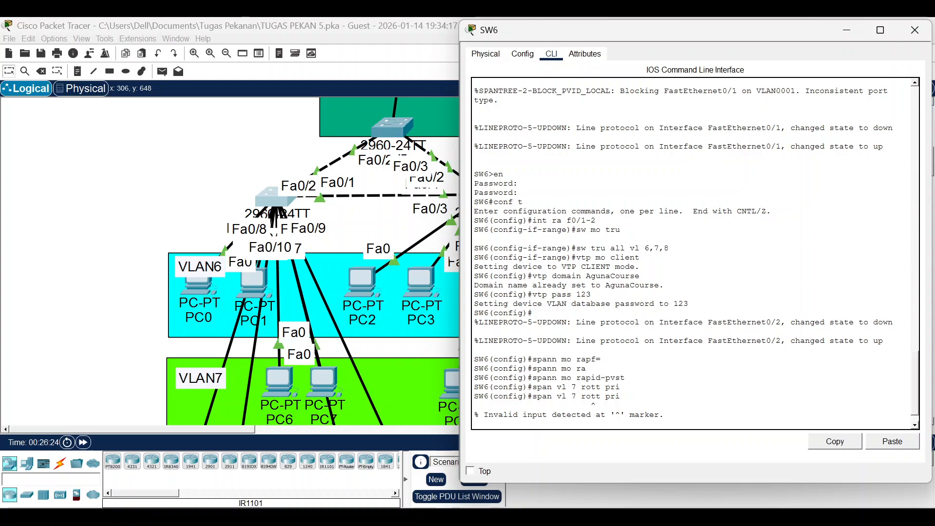
text(span vl 7 root pri)
key(Tab)
key(Return)
key(Return)
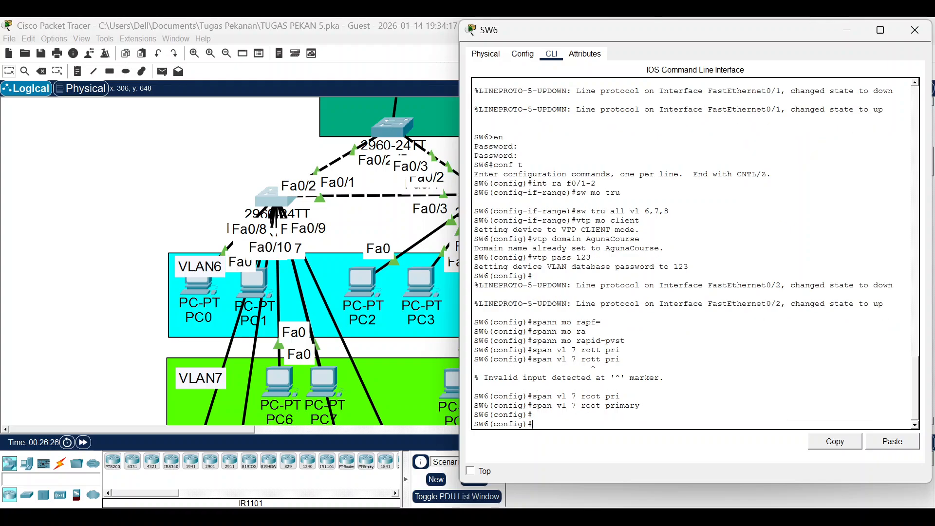
Set SW6 ports Fa0/3-4 as access ports in VLAN 6.
text(int ra f)
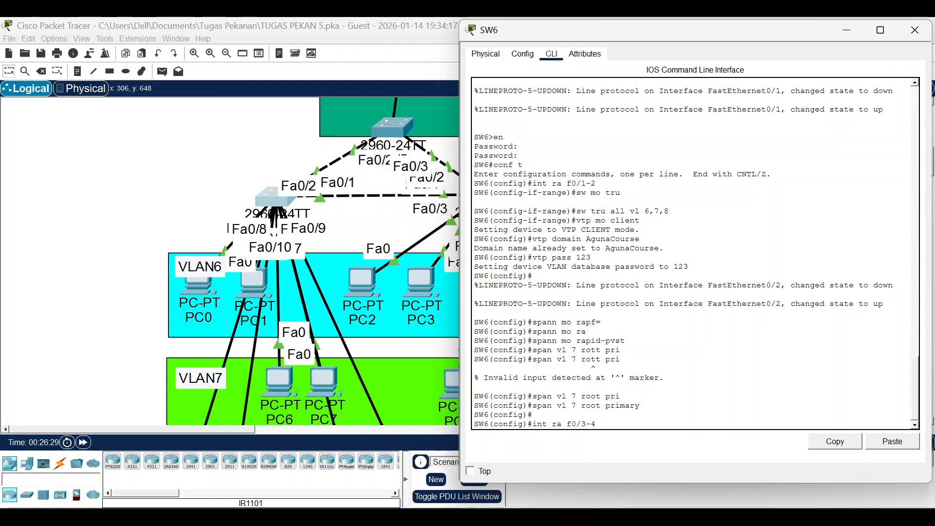
text(0/3-4)
key(Return)
text(sw mo acc)
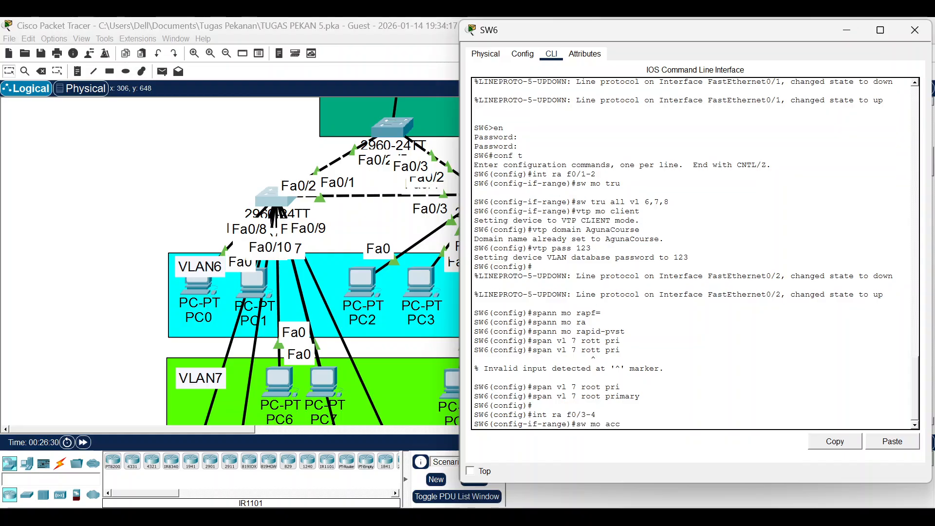
key(Return)
text(sw acc vl)
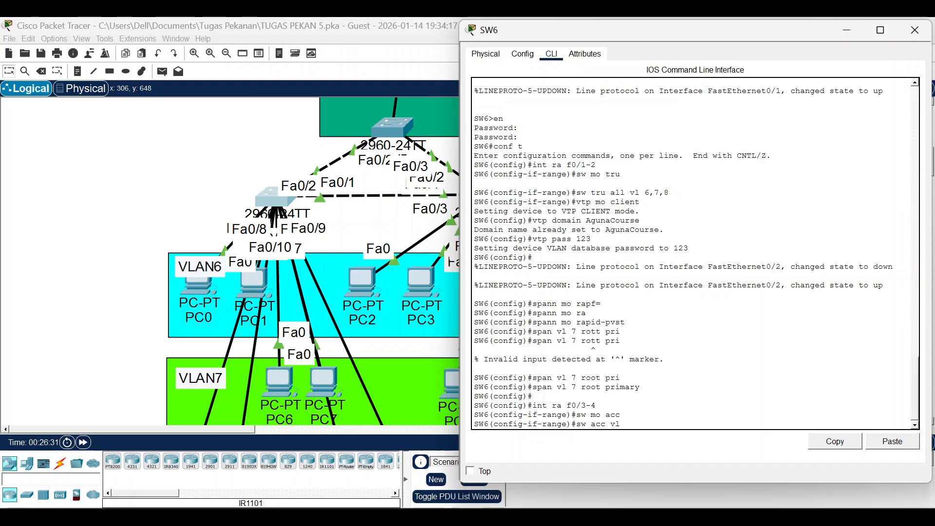
text( 6)
key(Return)
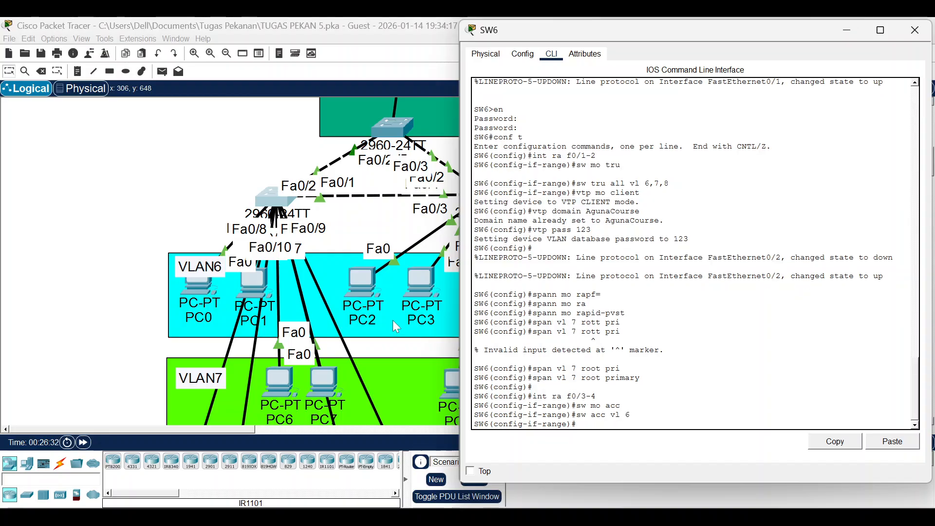
scroll(304, 295, down, 3)
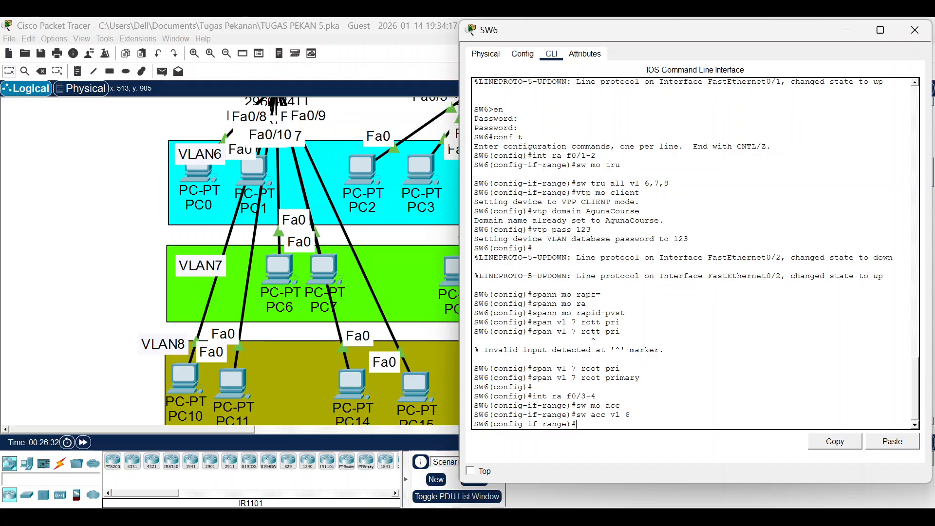
Set SW6 ports Fa0/5-6 as access ports in VLAN 7.
text(int ra f0/5-6)
key(Return)
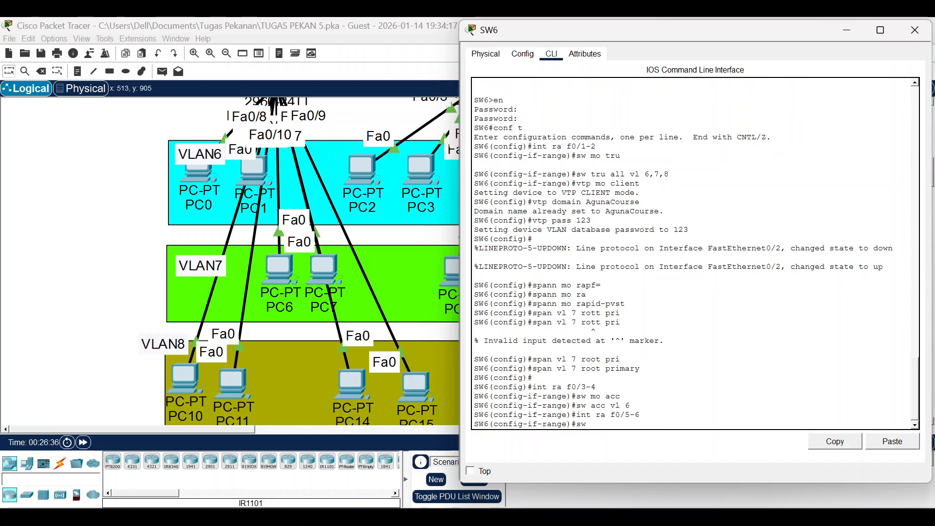
text(sw mo acc)
key(Return)
text(sw acc vl)
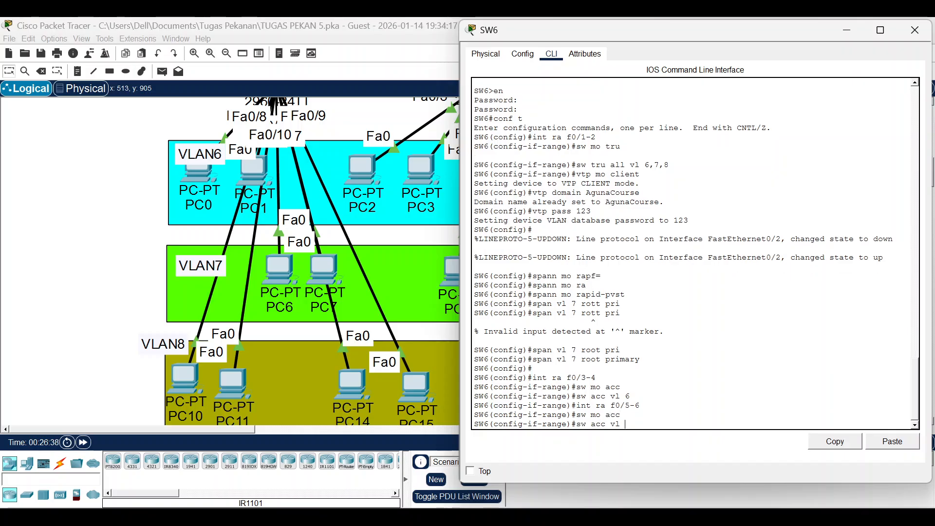
text( 7)
key(Return)
Set SW6 ports Fa0/7-10 as access ports in VLAN 8.
key(Up)
key(Up)
key(Up)
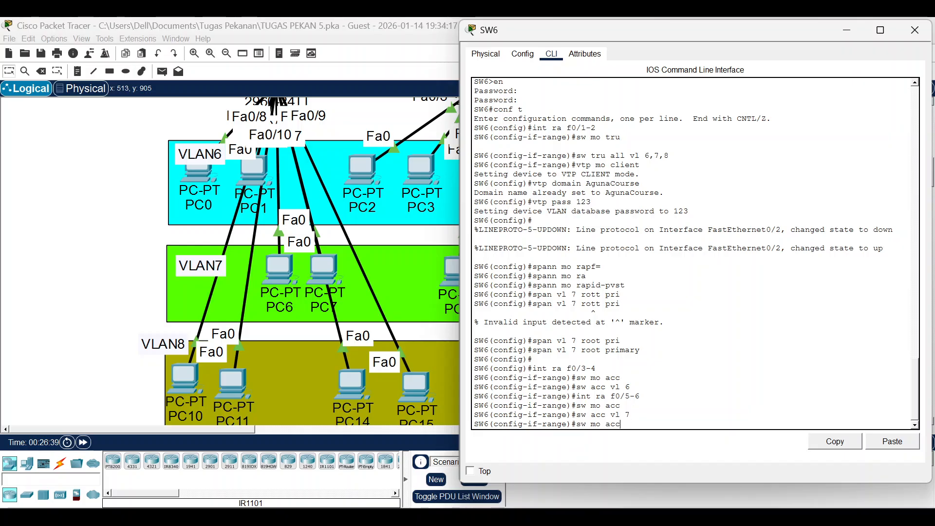
key(Up)
key(Down)
key(BackSpace)
text(7-10)
key(Return)
text(sw)
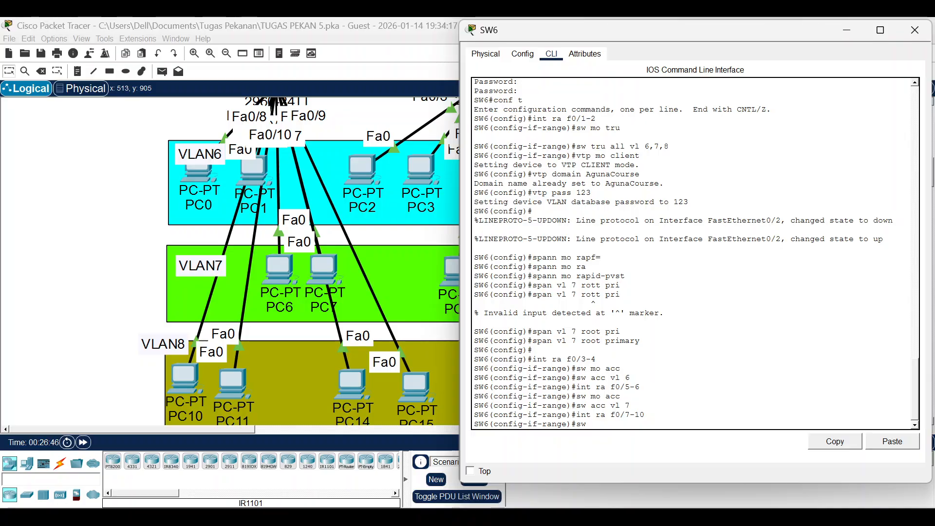
text( mo acc)
key(Return)
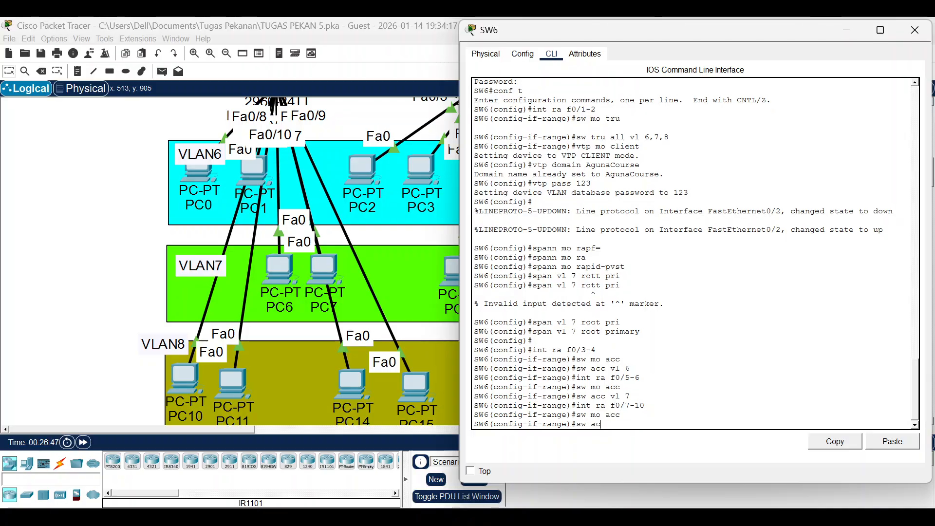
text(sw acc vl 8)
key(Return)
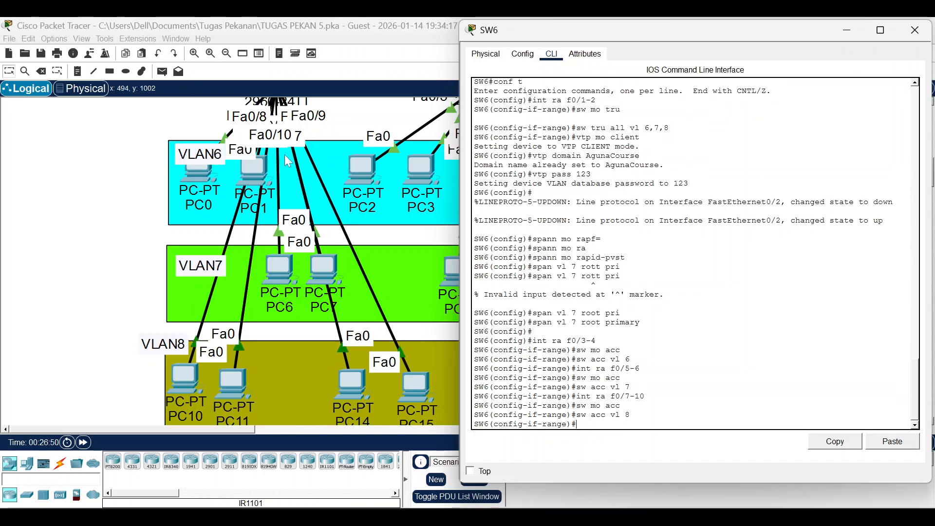
Reposition PC15 and PC10 slightly within the VLAN8 area.
click(441, 345)
drag(416, 387, 405, 363)
drag(111, 324, 173, 384)
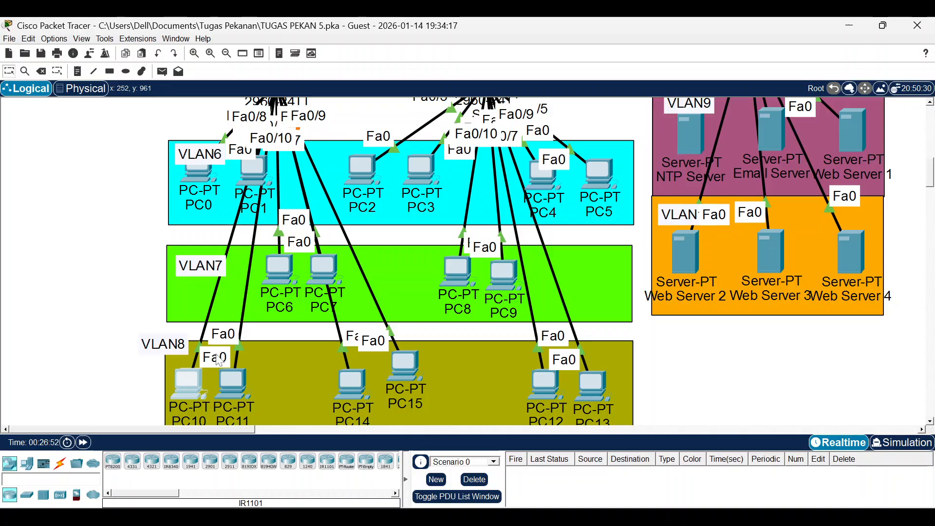
scroll(220, 362, up, 3)
Enable spanning-tree portfast on SW6 ports Fa0/3-10.
click(274, 197)
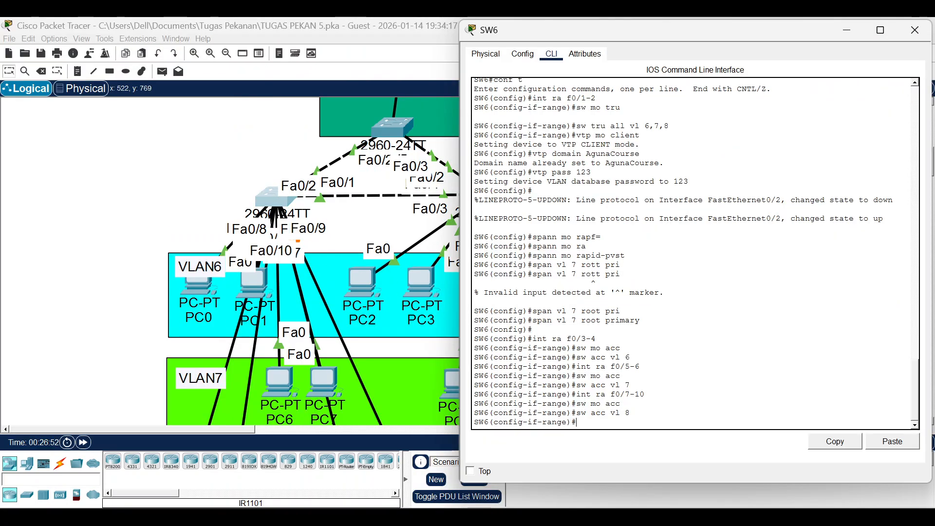
key(Up)
key(Up)
key(Up)
key(BackSpace)
text(3)
key(Return)
text(sw)
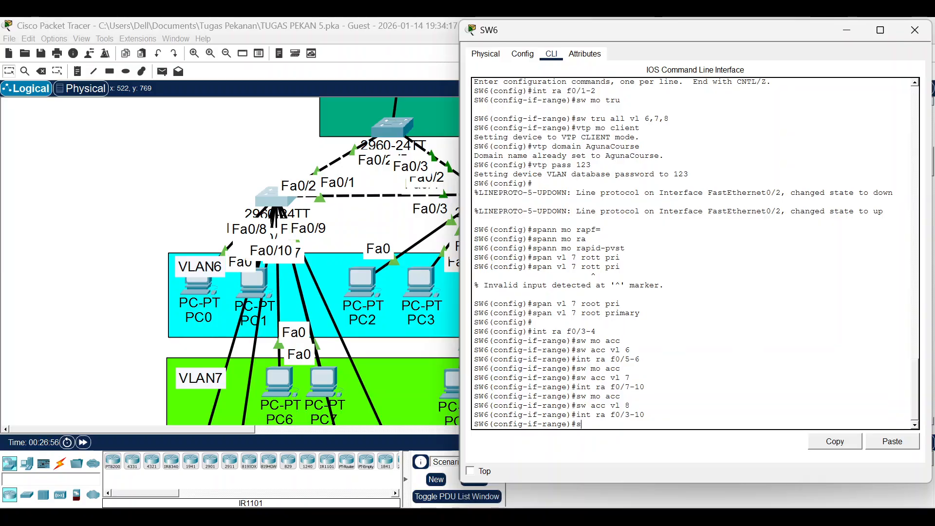
key(BackSpace)
text(pann p)
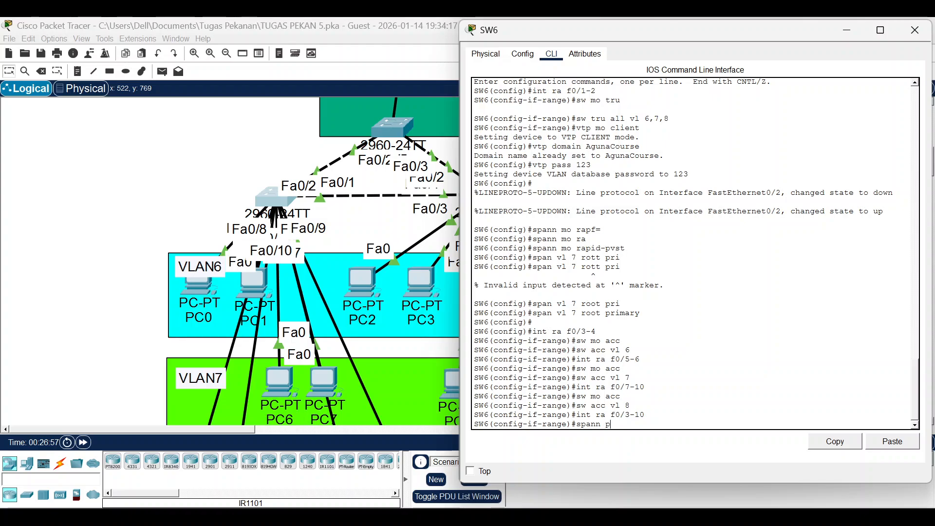
text(ort)
key(Return)
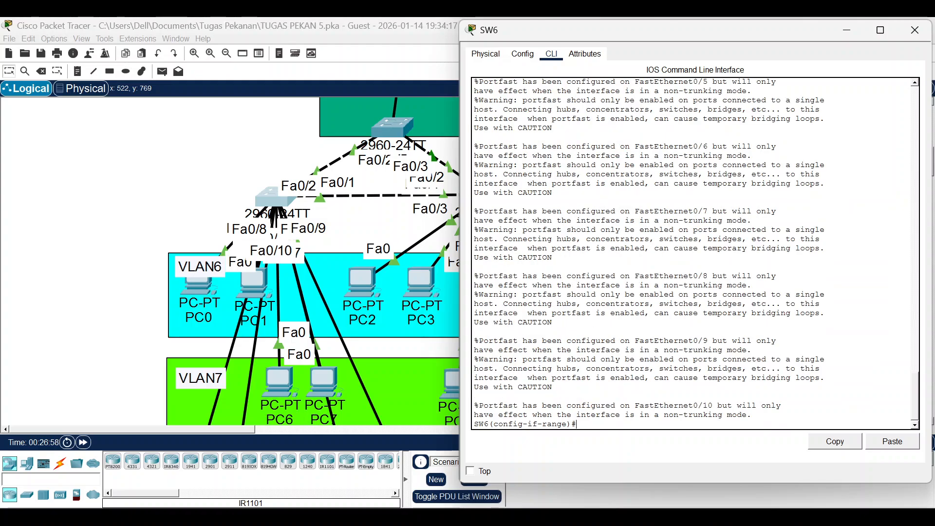
key(Return)
click(76, 298)
scroll(93, 276, down, 3)
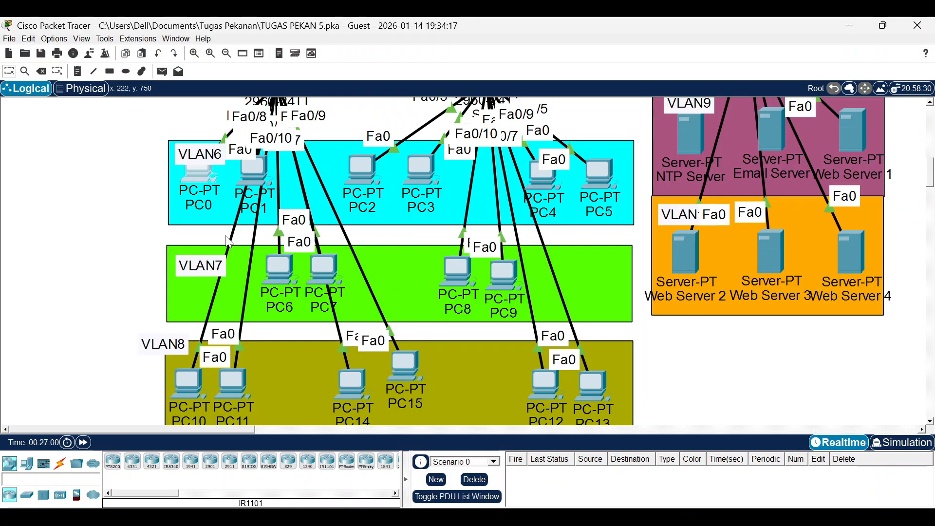
Switch PC0's IP configuration to DHCP.
click(198, 175)
click(271, 55)
click(242, 96)
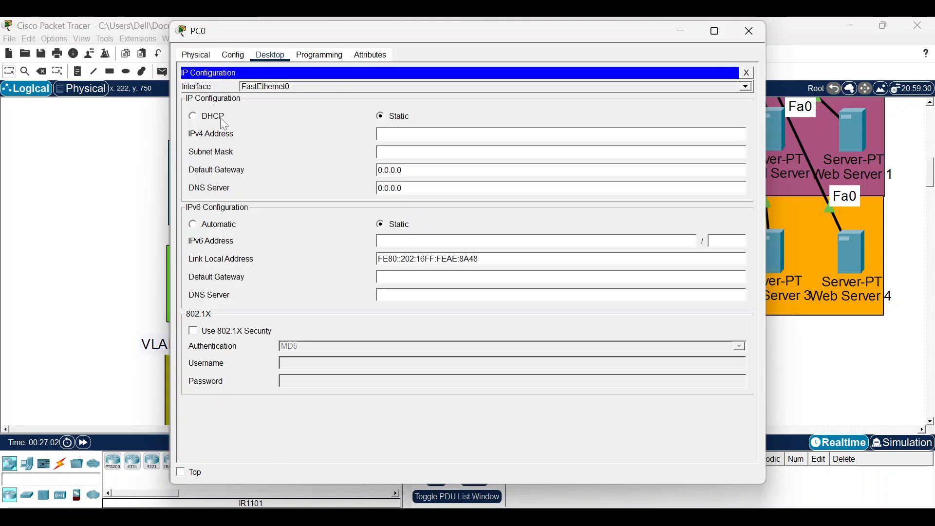
click(213, 117)
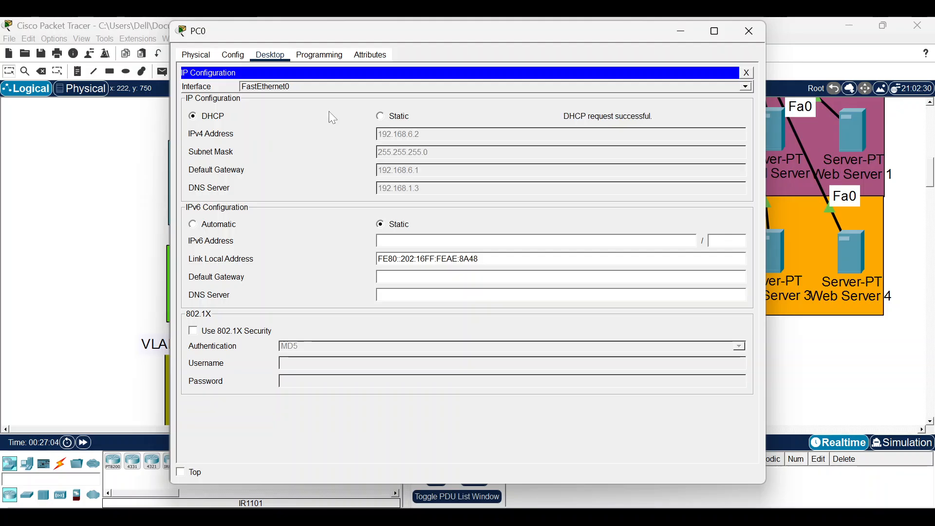
click(750, 31)
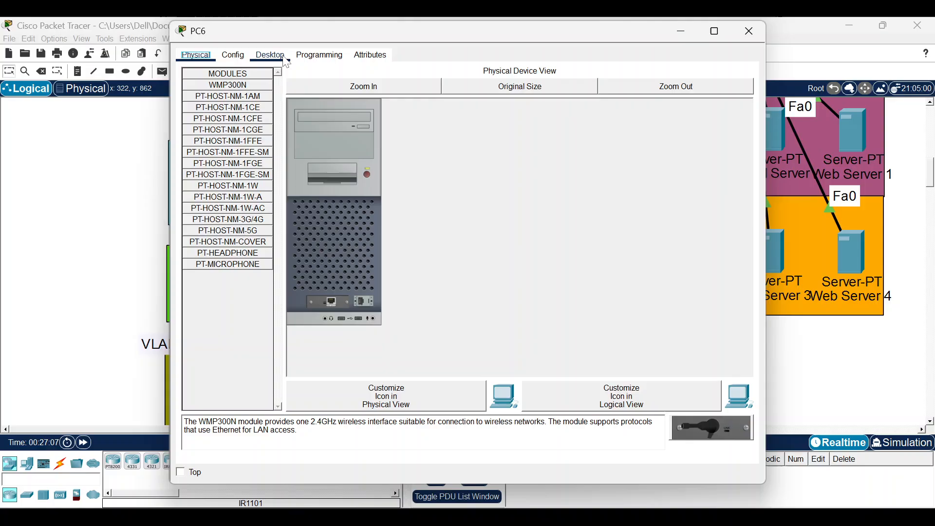
Switch PC6's IP configuration to DHCP.
click(275, 55)
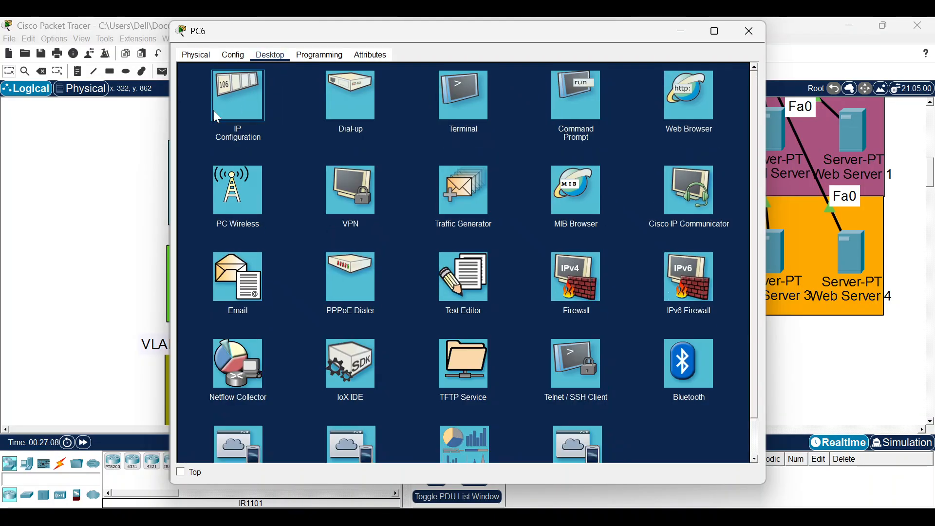
click(233, 102)
click(204, 119)
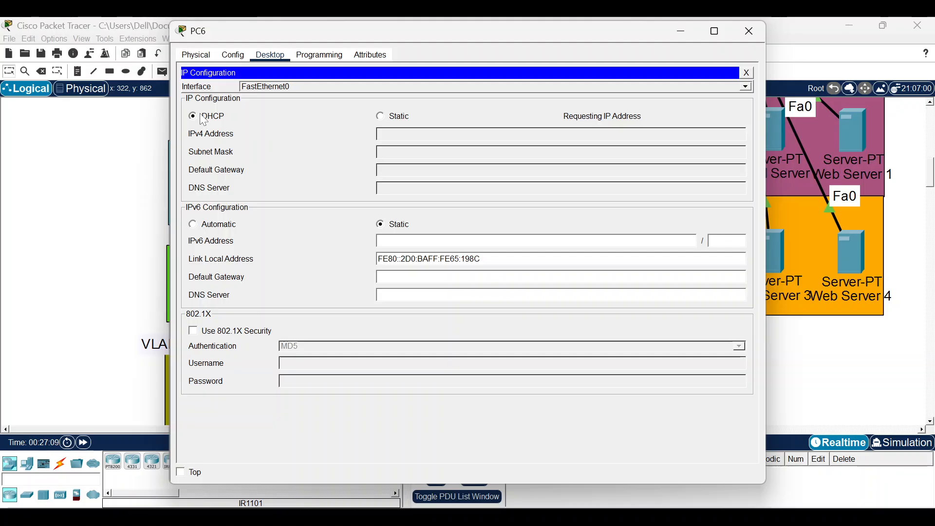
click(105, 206)
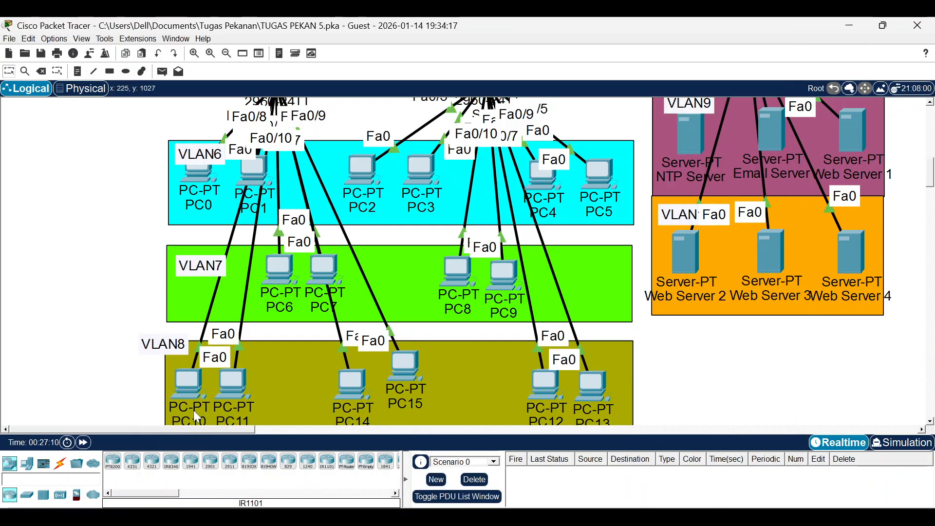
Switch PC10 to DHCP so it obtains 192.168.8.2 with gateway 192.168.8.1.
click(184, 394)
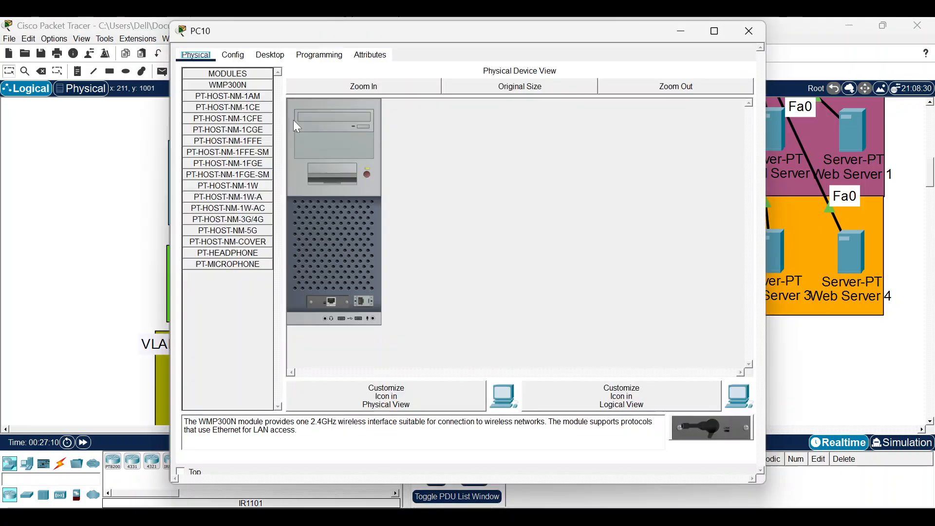
click(271, 55)
click(235, 95)
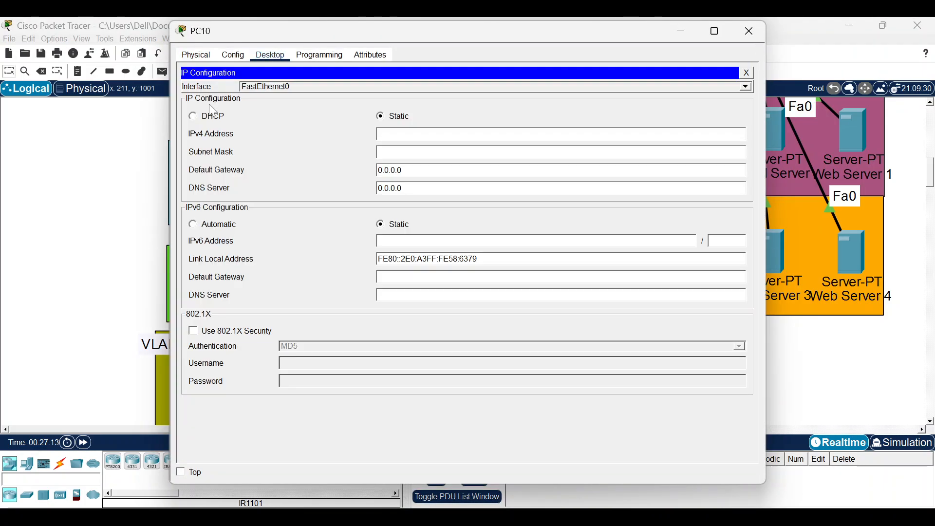
click(204, 119)
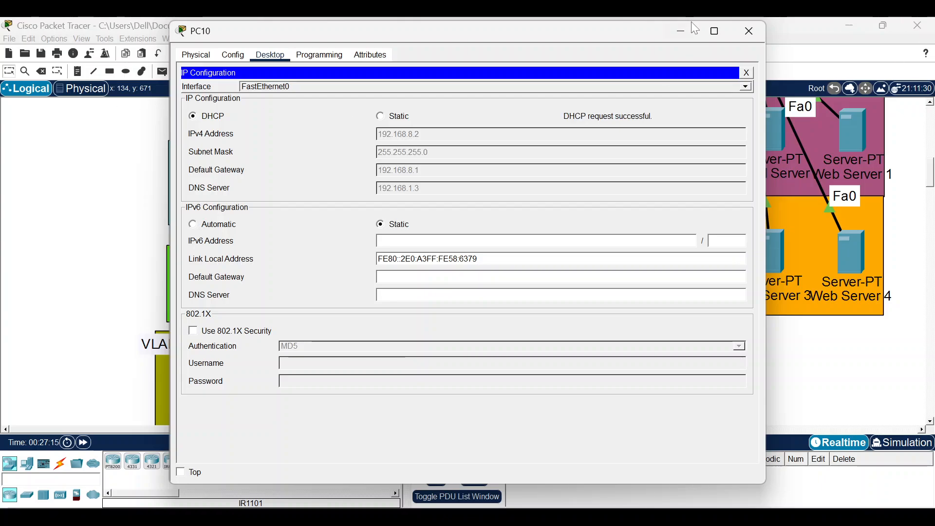
click(749, 31)
scroll(350, 199, up, 3)
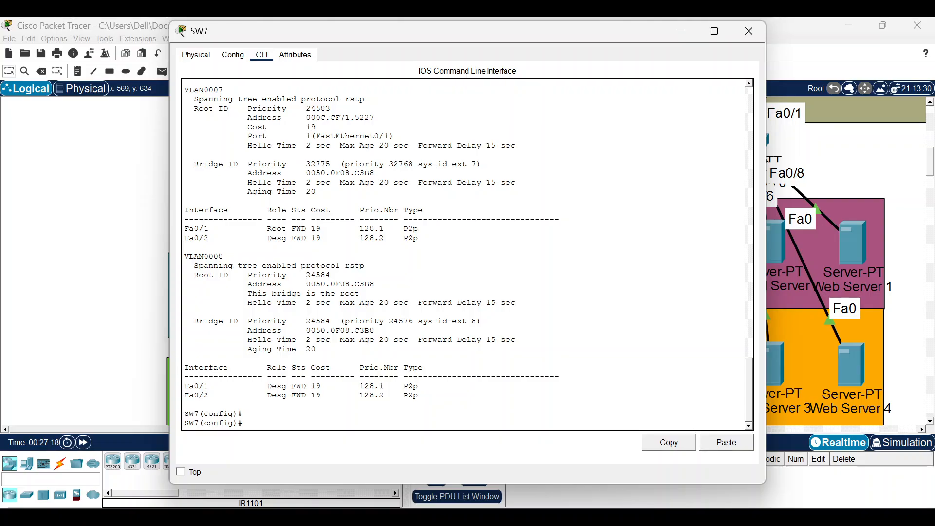
On SW7, make ports Fa0/3–6 access ports in VLAN 6.
key(Return)
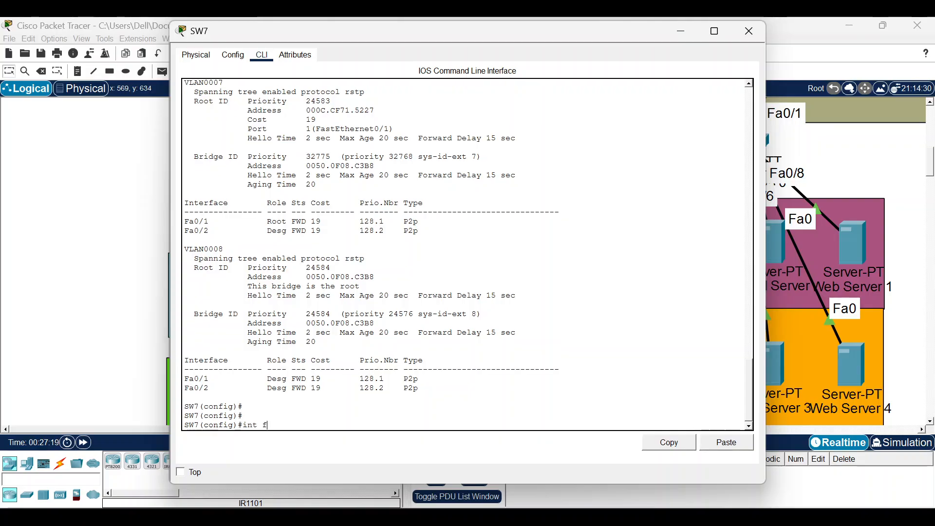
text(int f)
key(BackSpace)
text(ra f0/3-6)
drag(546, 31, 294, 329)
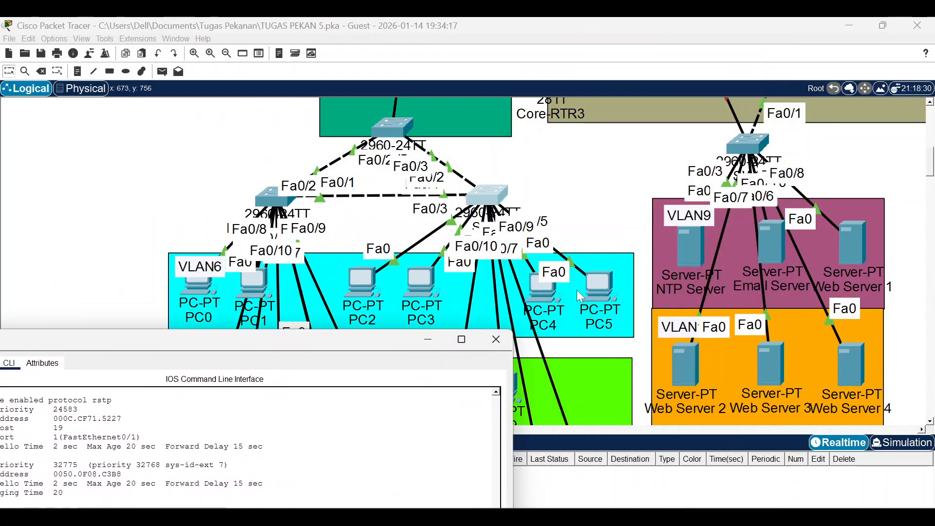
drag(277, 348, 358, 34)
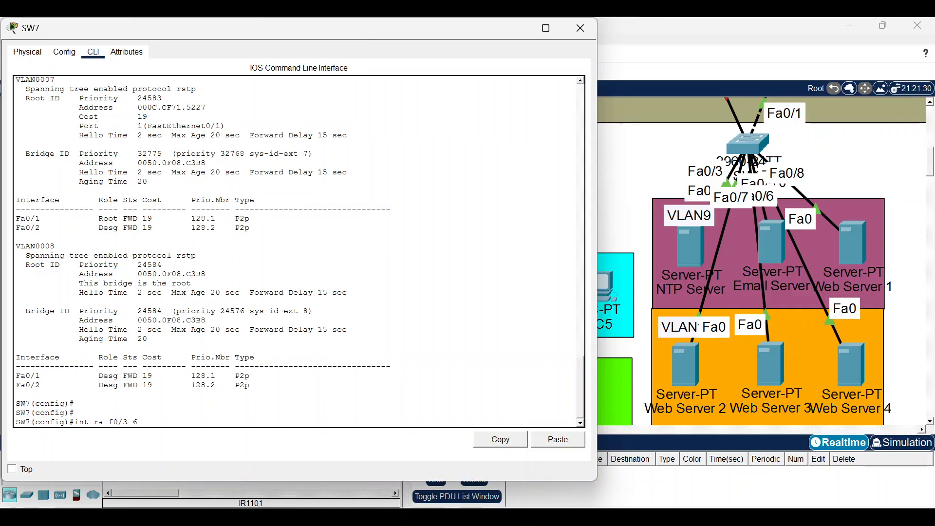
key(Return)
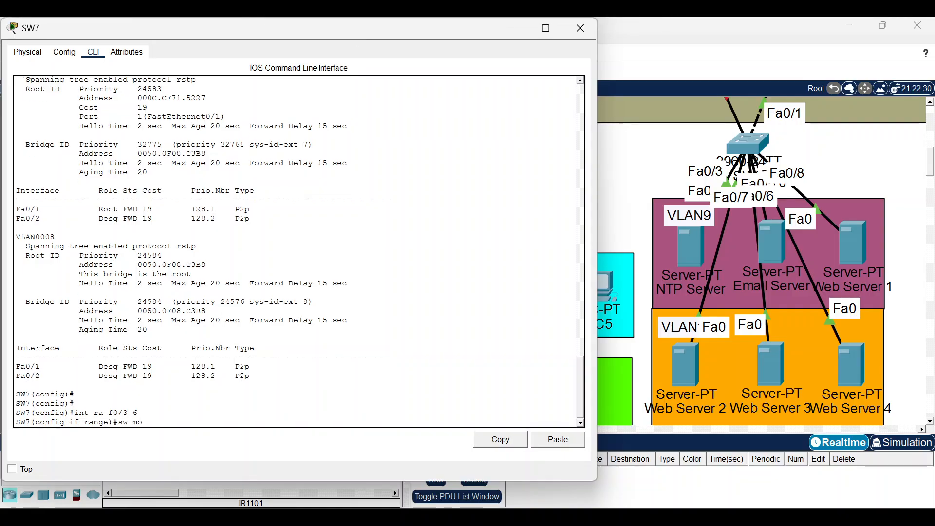
text(sw mo acc)
key(Return)
text(sw a)
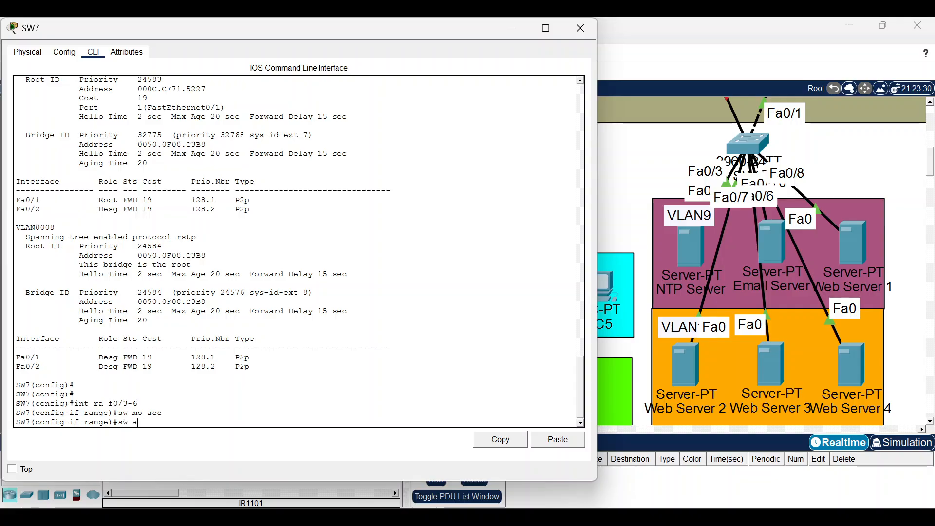
text(cc vl 6)
key(Return)
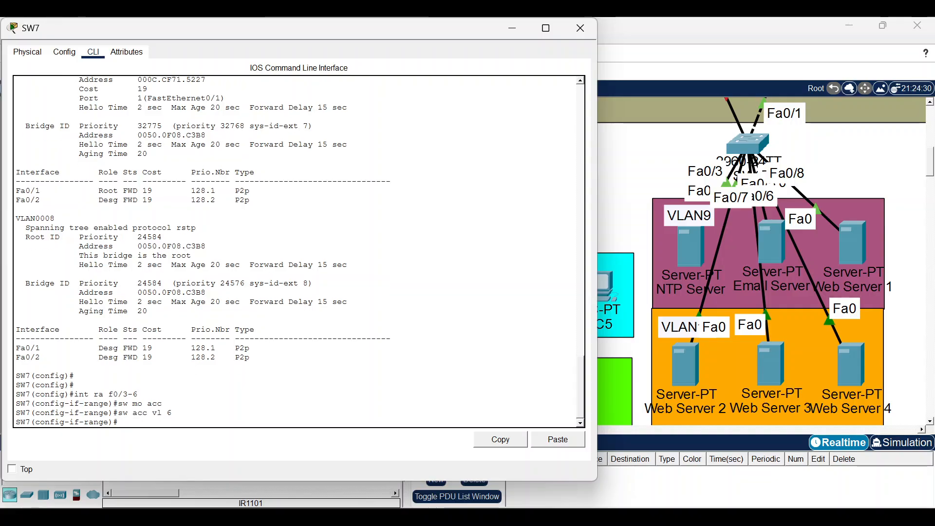
Make ports Fa0/7–8 access ports in VLAN 7.
key(Up)
key(Up)
key(Up)
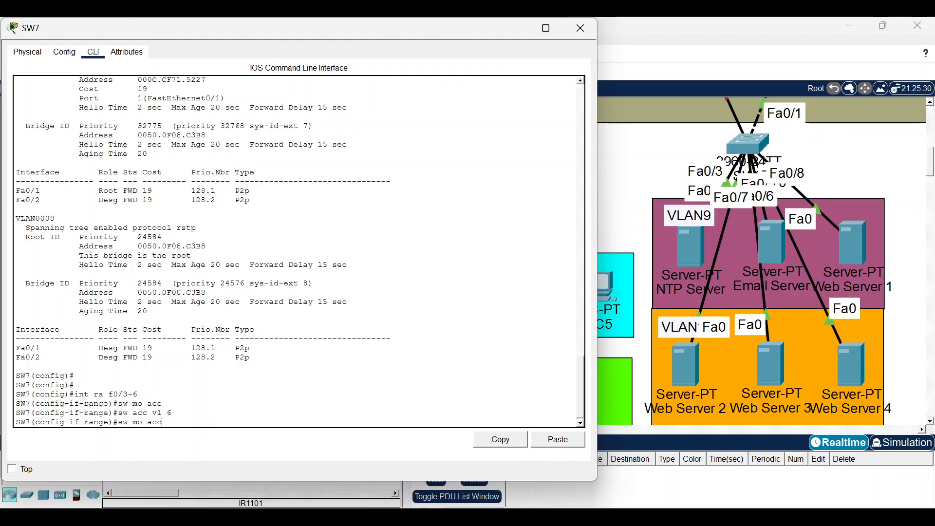
key(BackSpace)
key(BackSpace)
key(BackSpace)
text(7-8)
key(Return)
text(s)
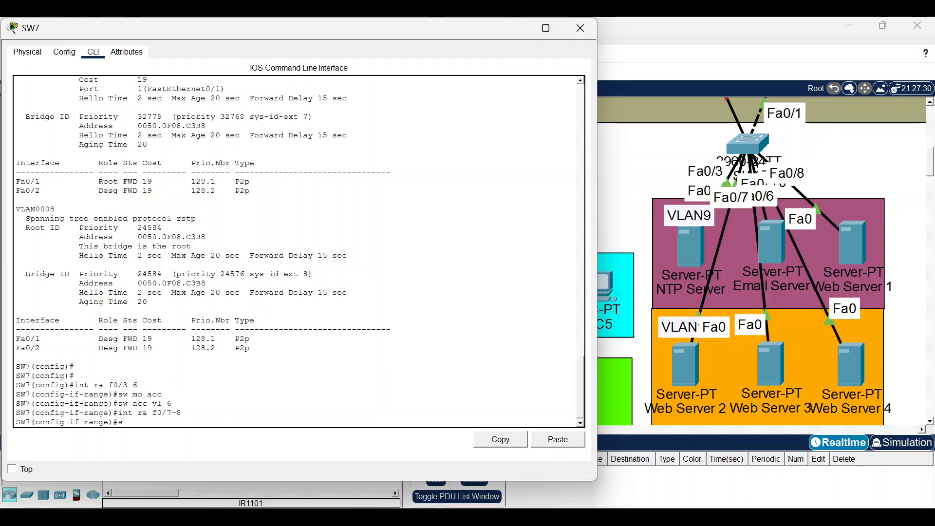
text(w mo acc)
key(Return)
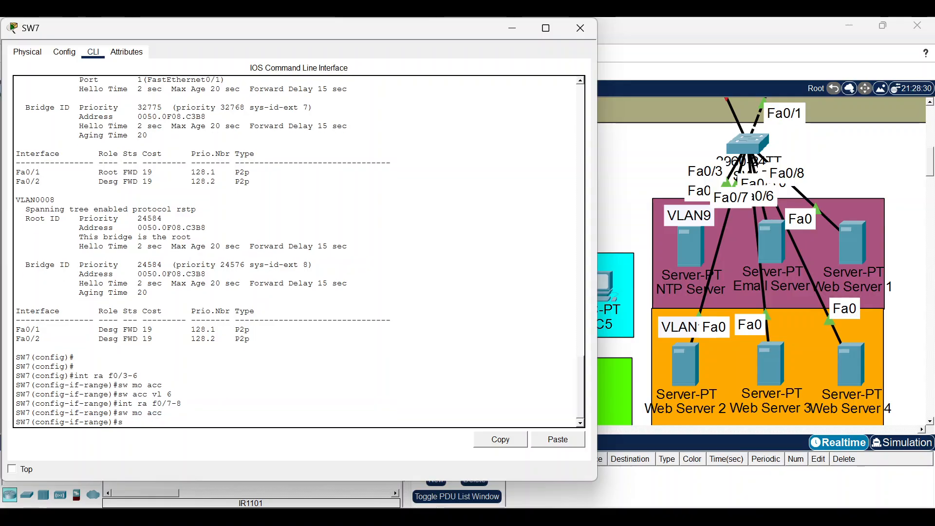
text(sw acc vl 7)
key(Return)
Make ports Fa0/9–10 access ports in VLAN 8.
text(int ra f0/7)
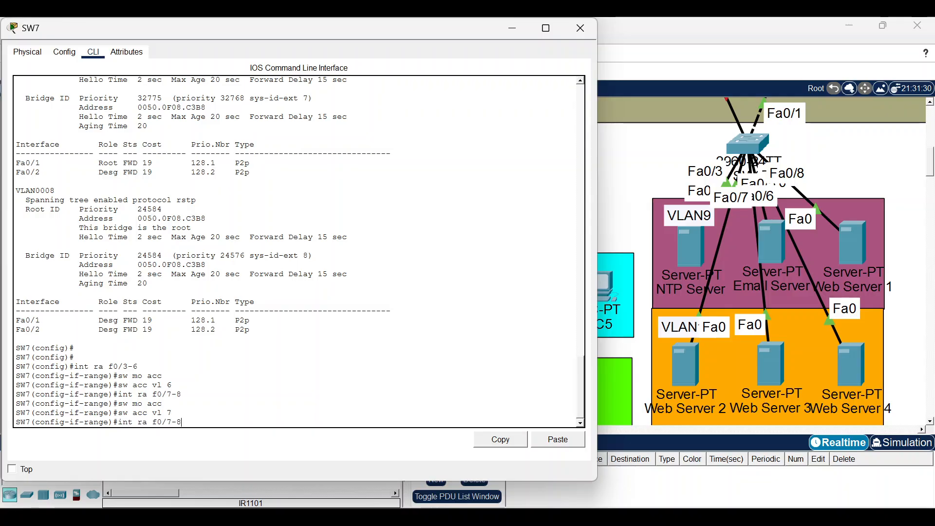
key(BackSpace)
text(9-10)
key(Return)
text(sw)
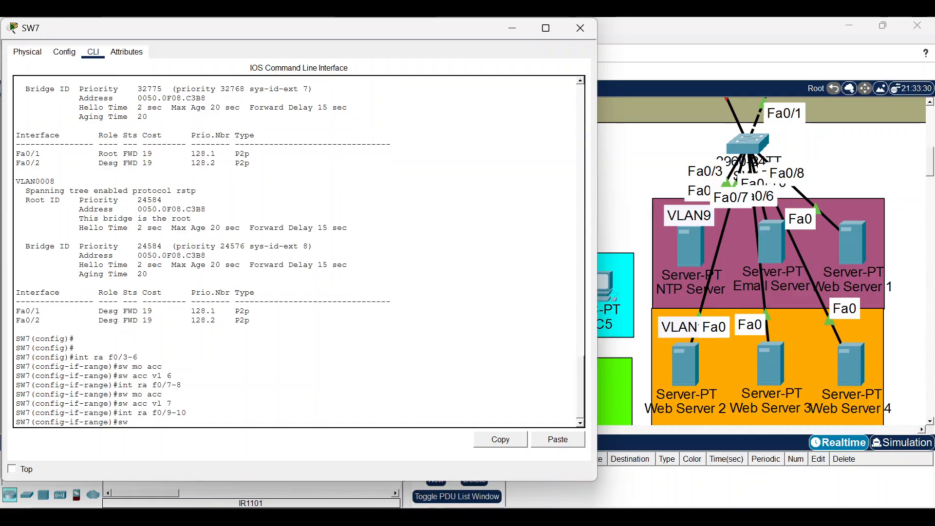
text( mo acc)
key(Return)
text(s)
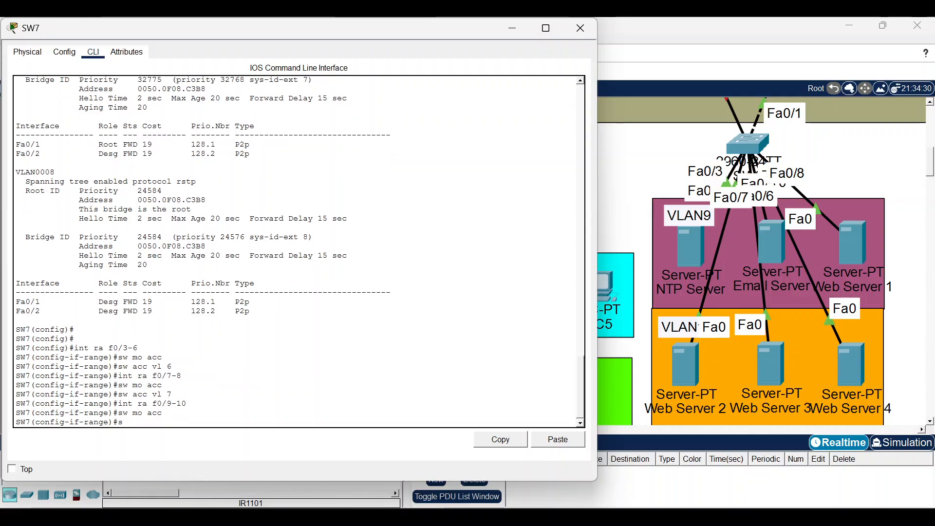
text(w acc vl 8)
key(Return)
Enable spanning-tree portfast on Fa0/3–10 and close the SW7 window.
key(Up)
key(Up)
key(Up)
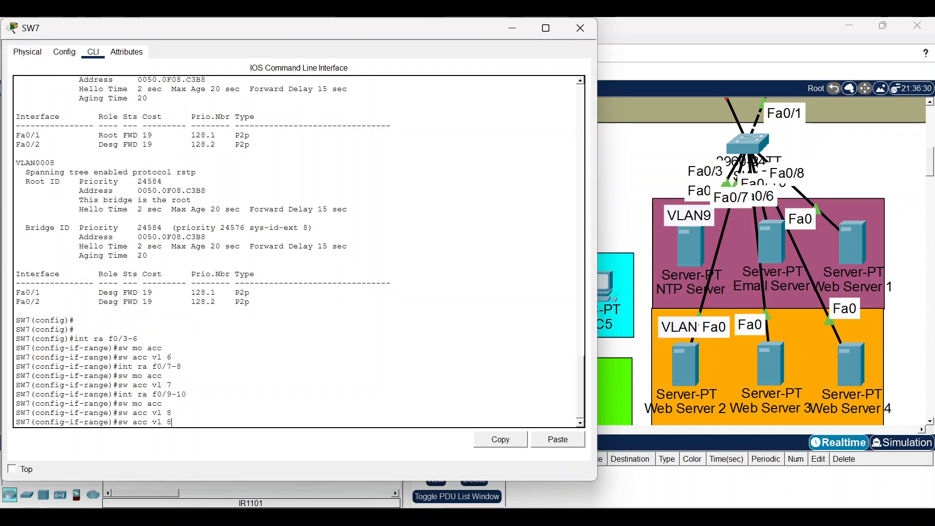
key(Left)
key(Left)
key(Left)
key(BackSpace)
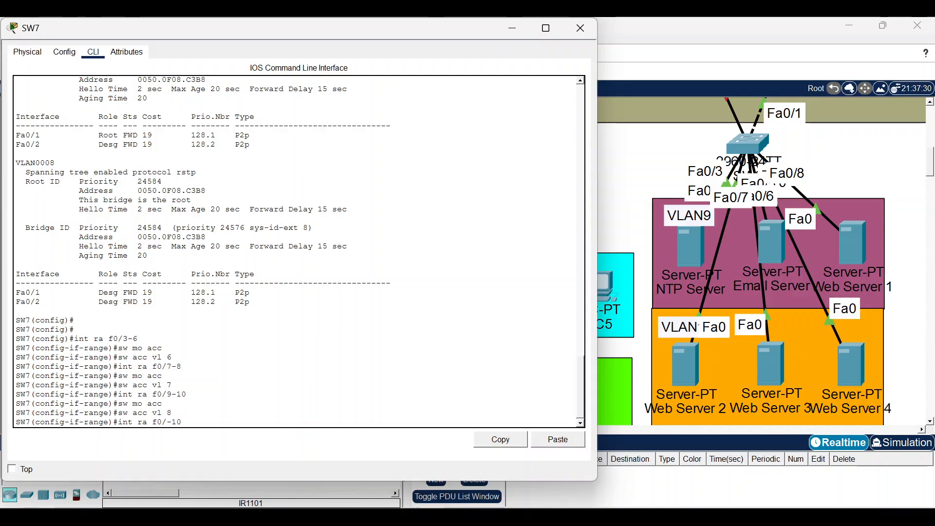
text(3)
key(Return)
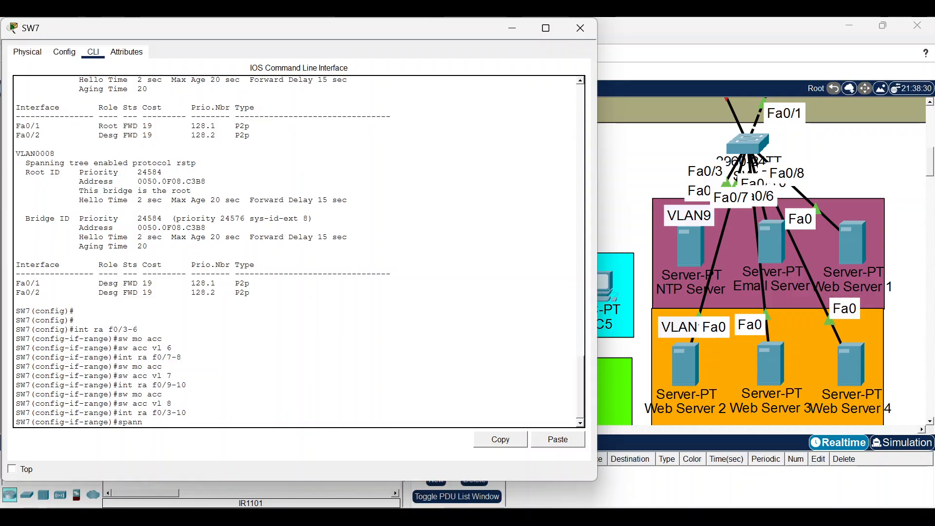
text(spann prt)
key(BackSpace)
key(BackSpace)
text(ort)
key(Return)
key(Return)
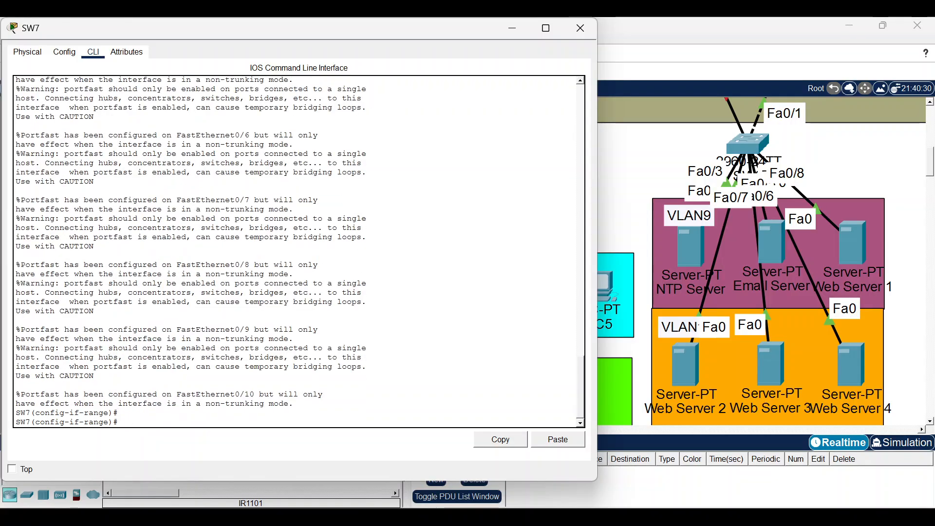
click(591, 30)
scroll(591, 117, down, 4)
Switch PC2's IP configuration to DHCP so it obtains 192.168.6.3.
scroll(595, 170, up, 2)
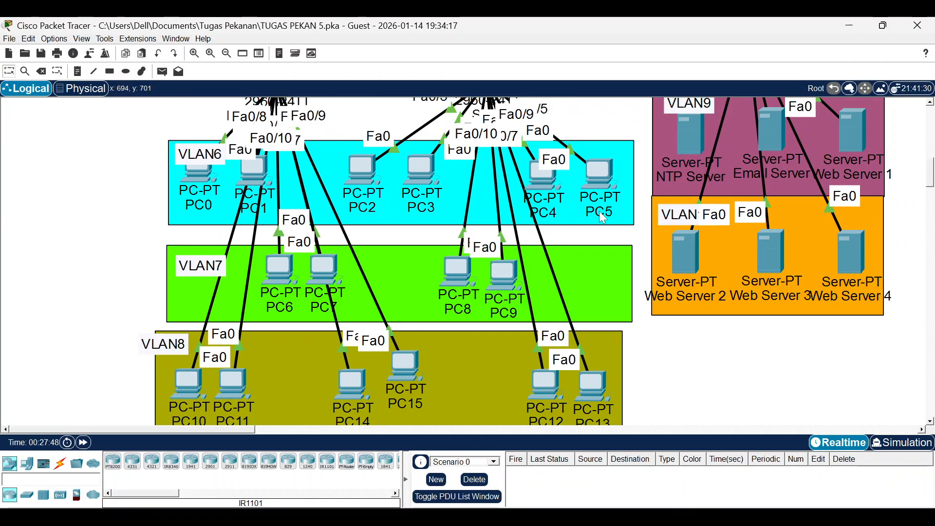
mouse_move(590, 388)
mouse_down()
mouse_move(624, 281)
mouse_move(595, 401)
mouse_move(583, 371)
mouse_up()
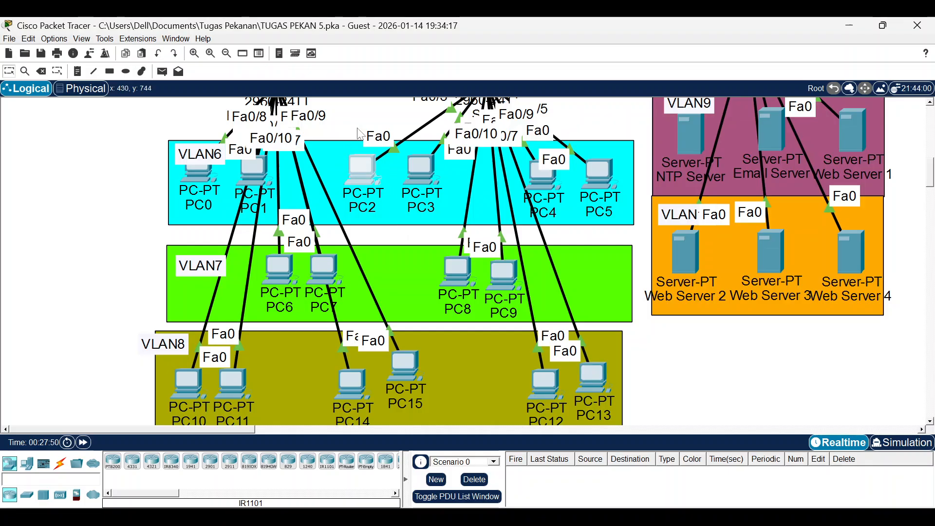
click(353, 168)
click(271, 56)
click(223, 107)
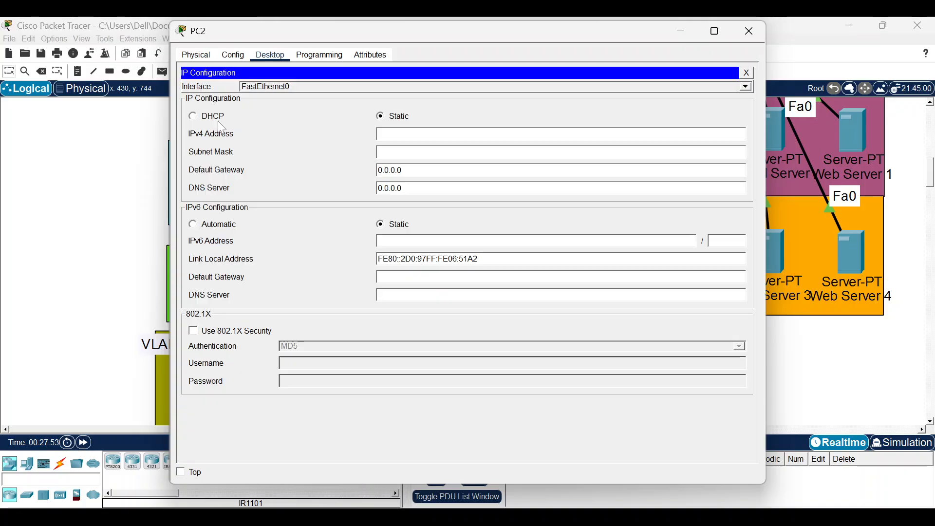
click(202, 119)
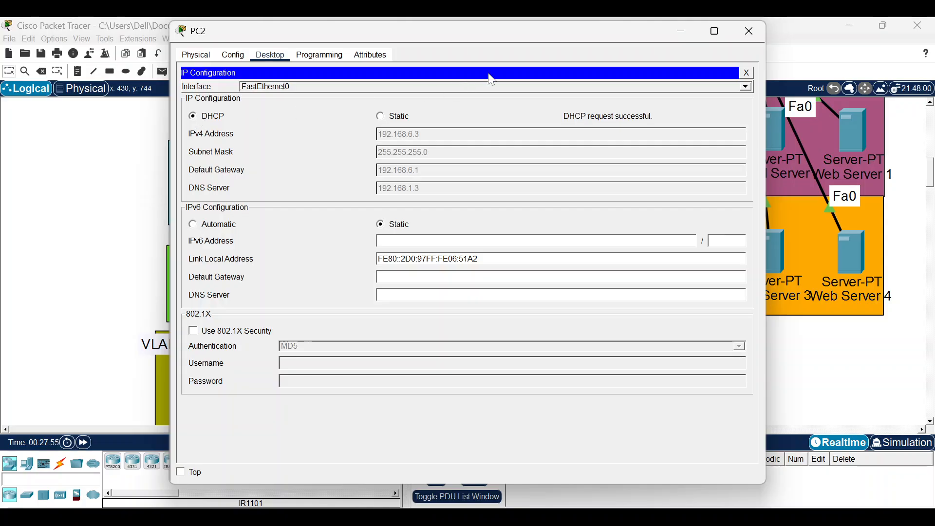
click(743, 30)
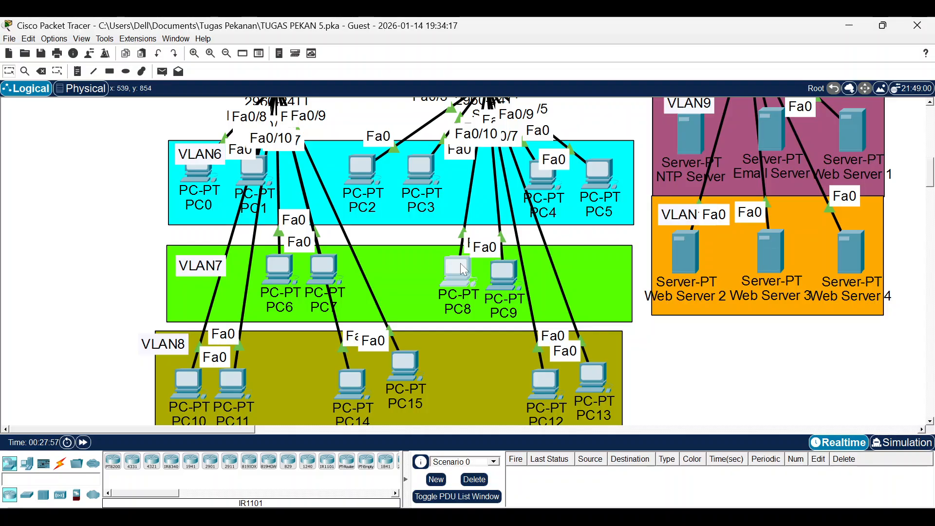
Switch PC8's IP configuration to DHCP so it obtains 192.168.7.3.
click(461, 262)
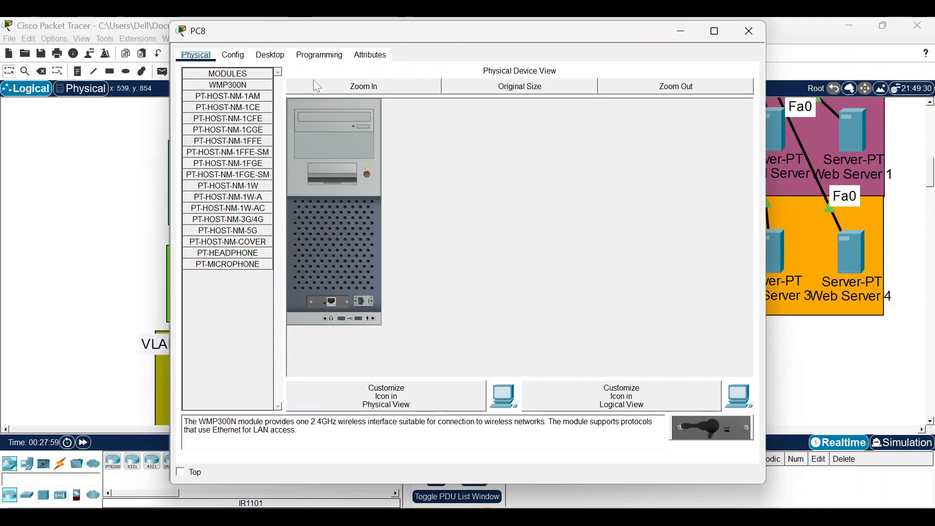
click(271, 55)
click(202, 116)
click(207, 118)
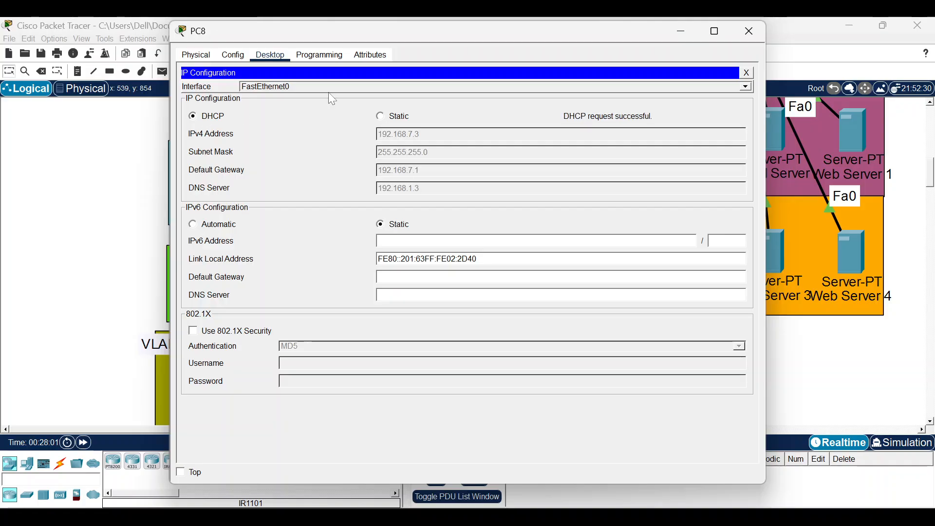
click(750, 31)
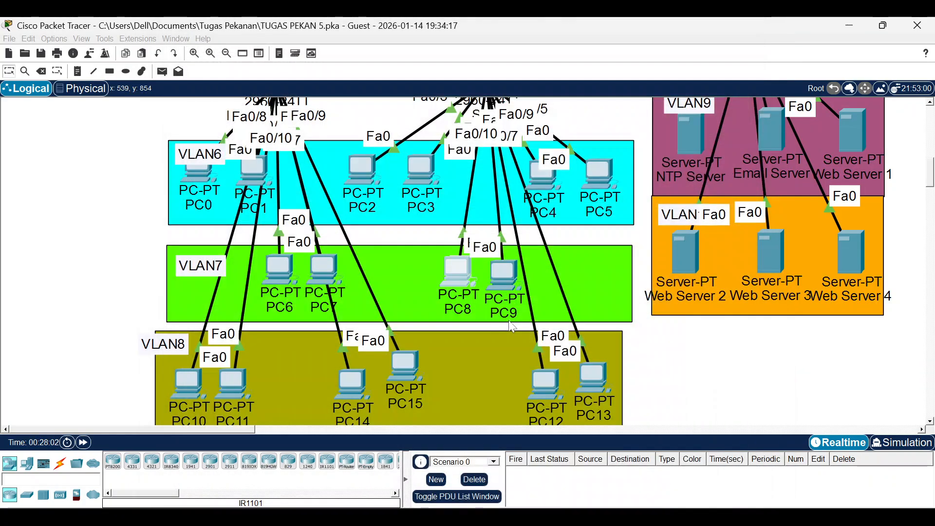
click(551, 393)
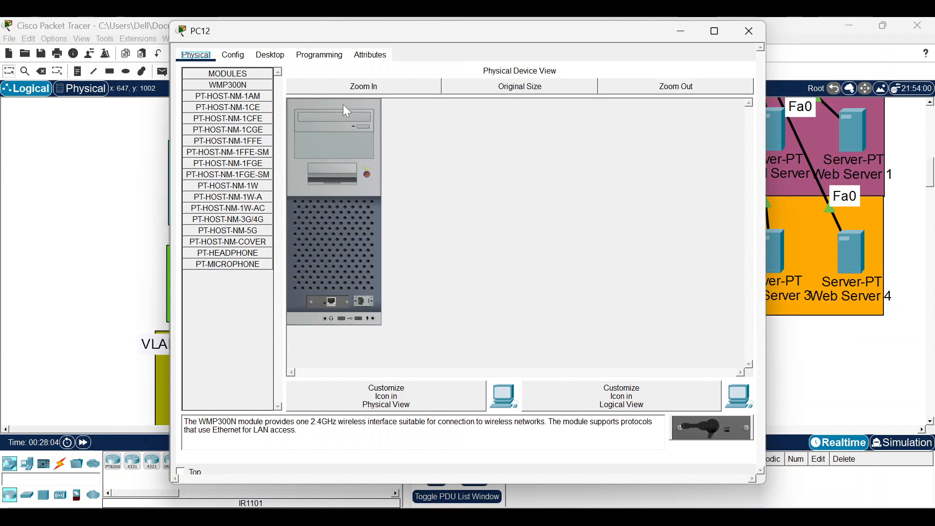
Set PC12 to DHCP, getting 192.168.8.3 with gateway 192.168.8.1, and close it.
click(271, 54)
click(210, 122)
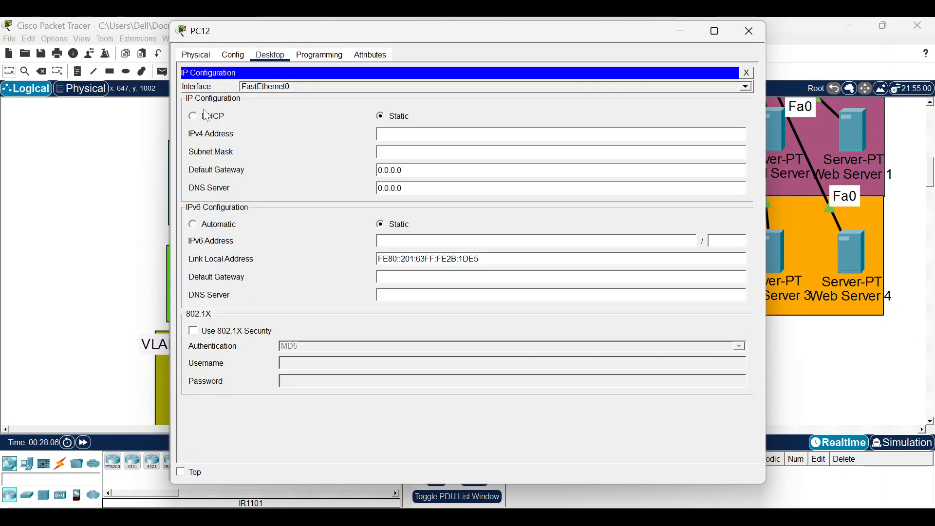
click(207, 118)
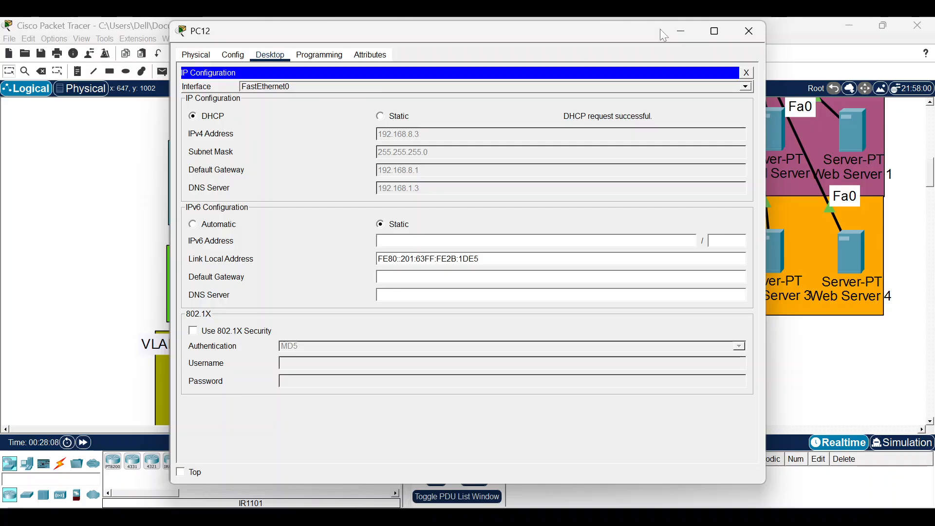
click(750, 32)
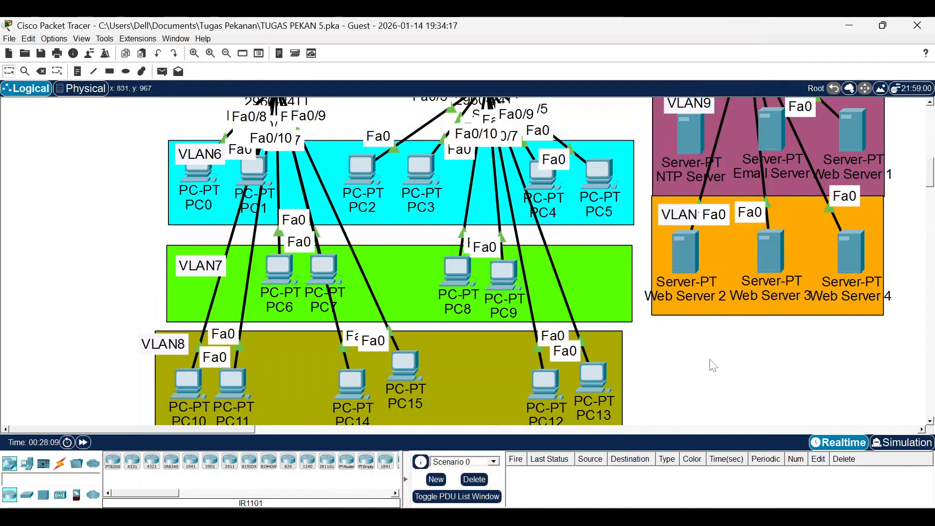
click(616, 522)
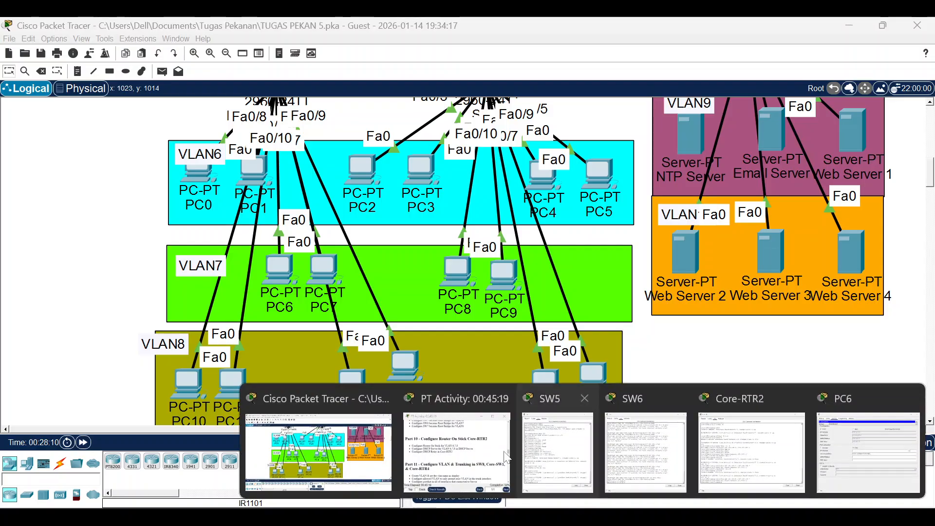
click(507, 457)
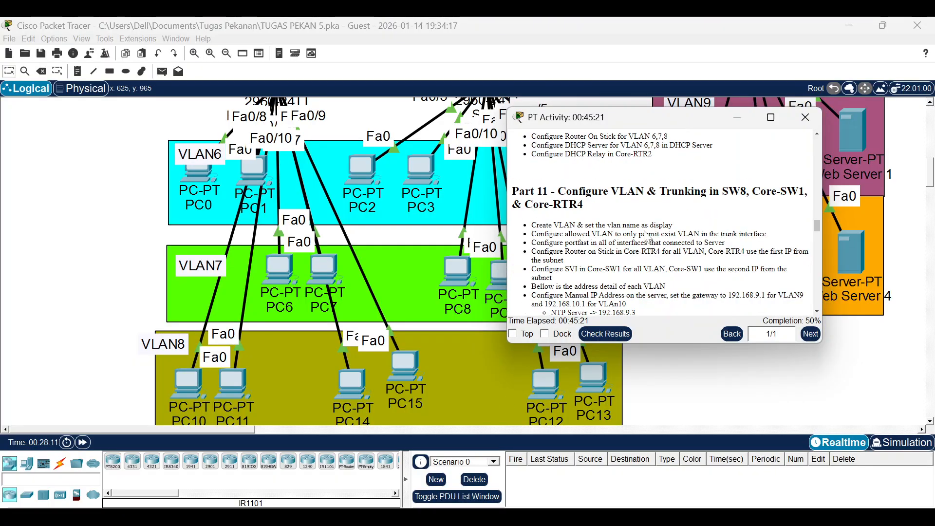
scroll(648, 237, down, 5)
scroll(648, 237, up, 5)
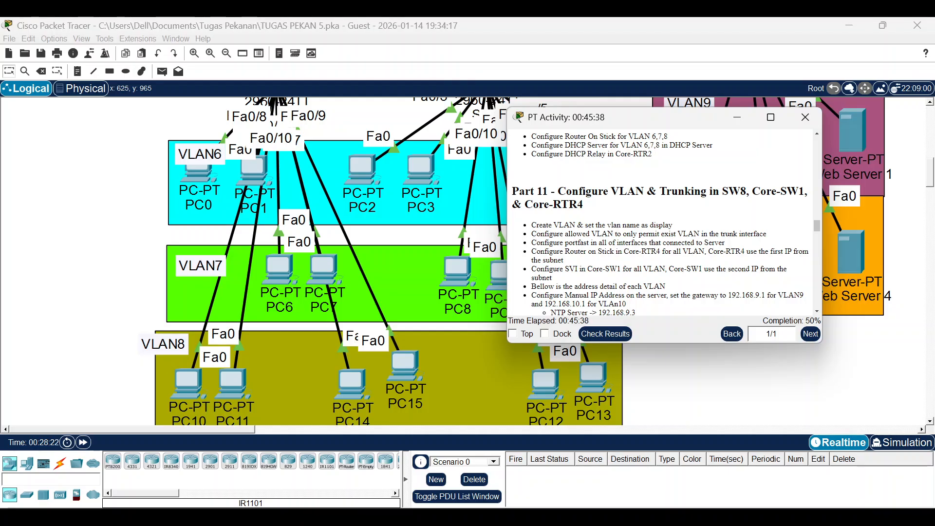
scroll(662, 222, down, 3)
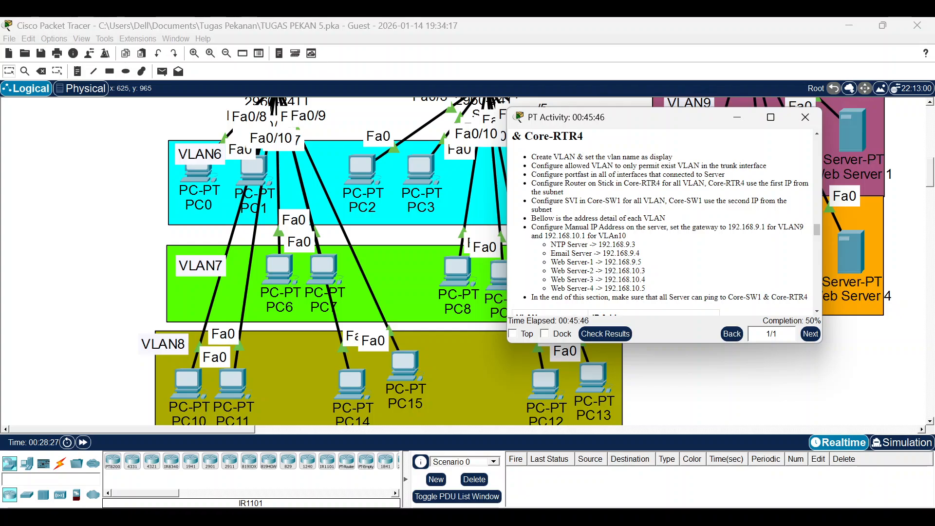
click(819, 123)
scroll(817, 165, up, 5)
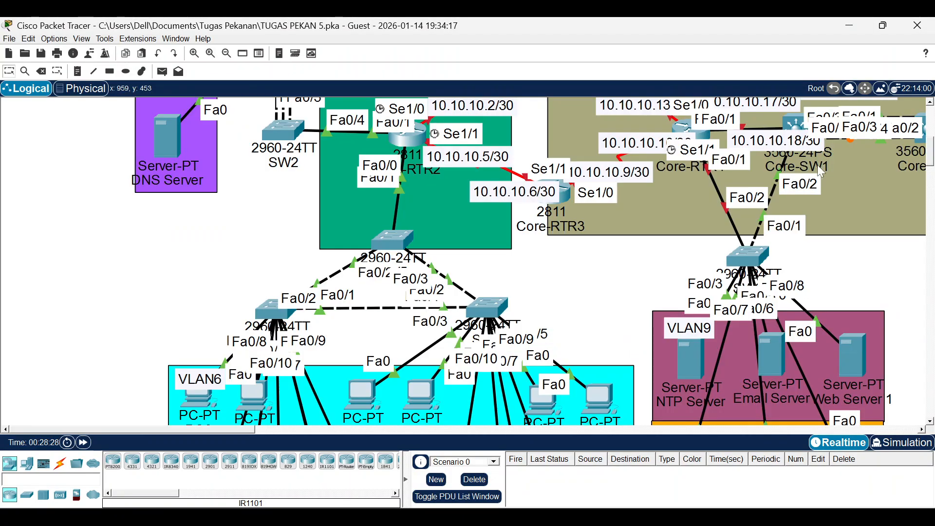
scroll(820, 171, up, 3)
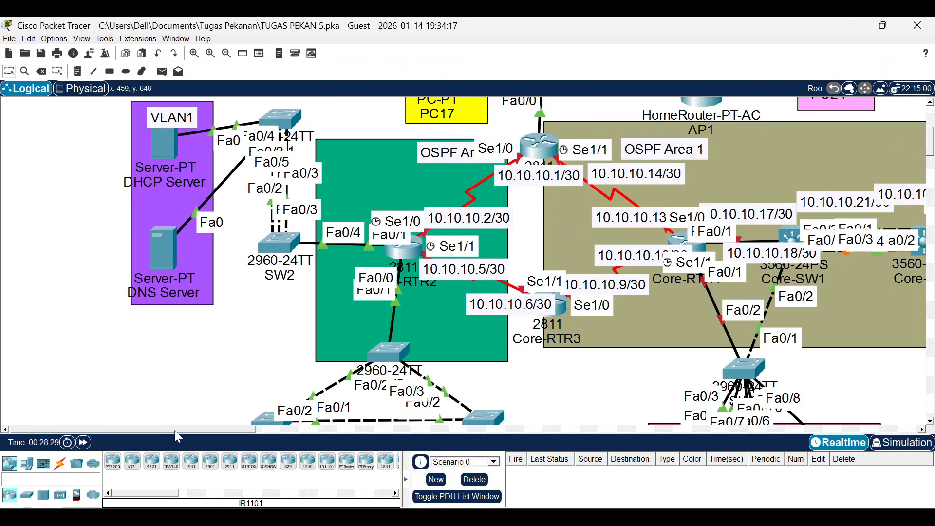
drag(176, 430, 236, 431)
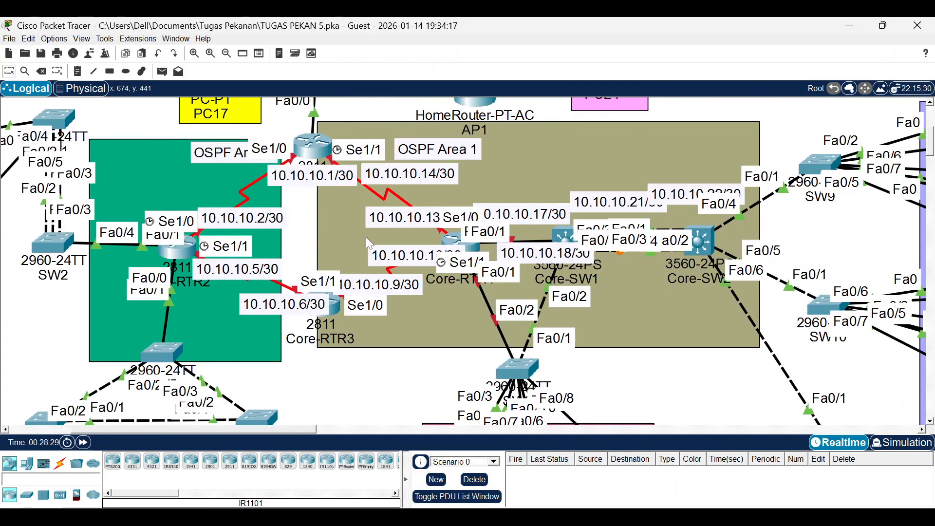
click(459, 246)
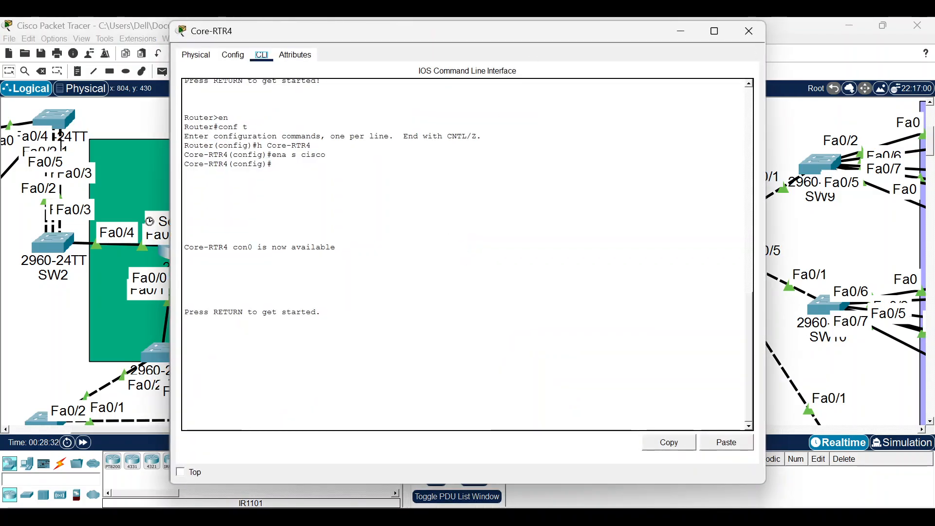
Enter privileged mode on Core-RTR4 with the enable password and go into global configuration.
key(Return)
text(en)
key(Return)
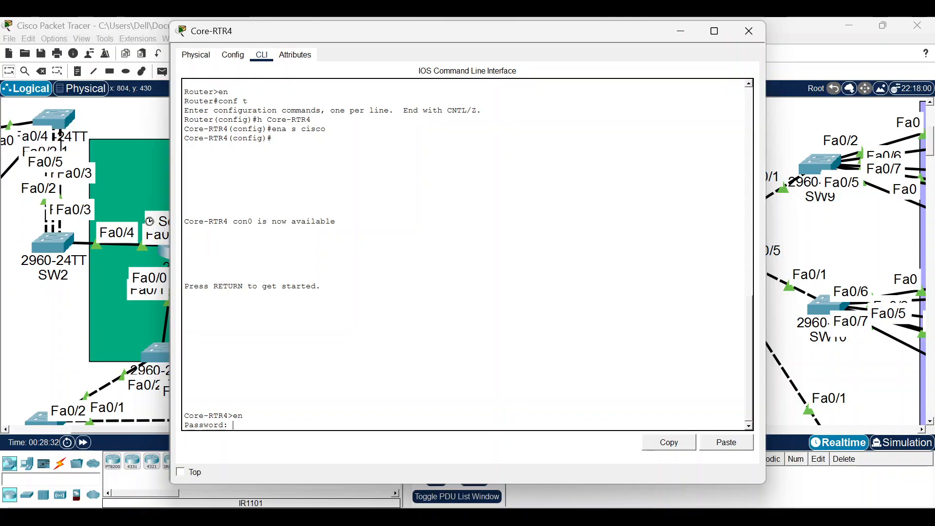
text(cisco)
key(Return)
text(confnt)
key(Return)
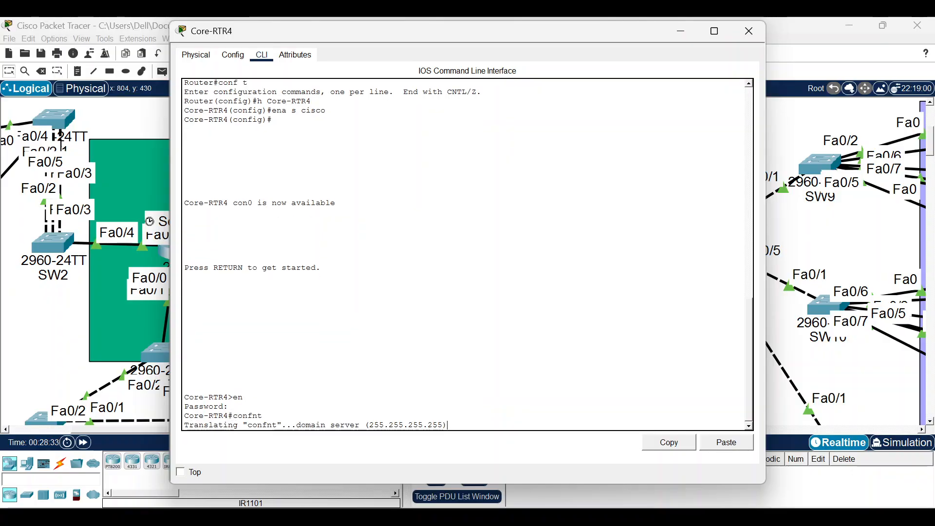
key(ctrl+shift+6)
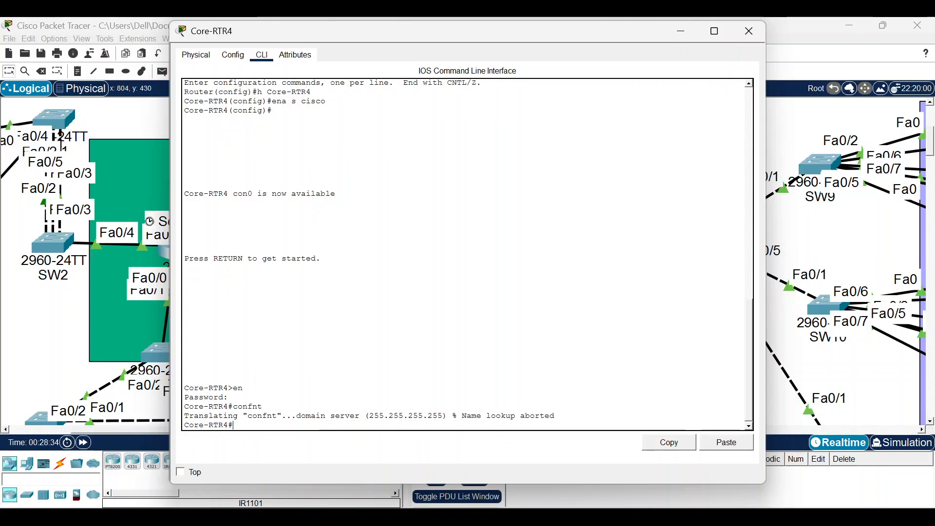
text(conft)
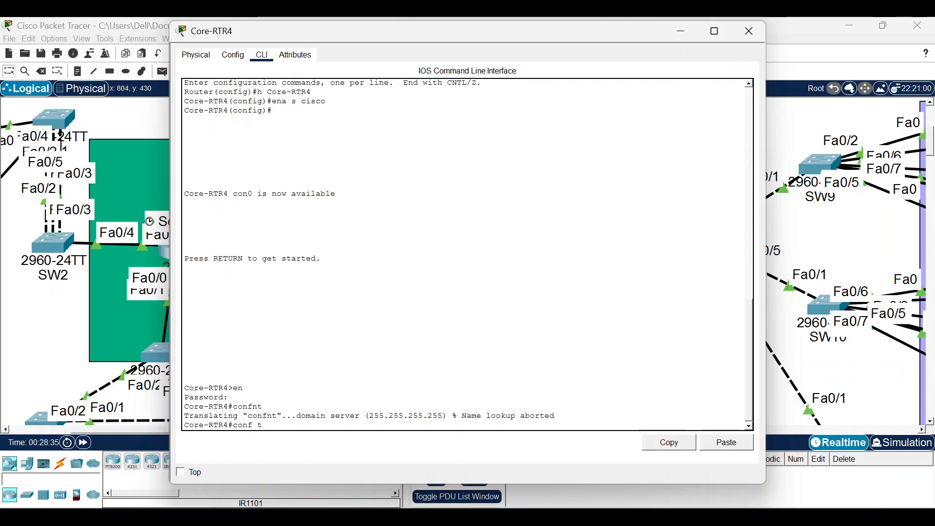
key(Return)
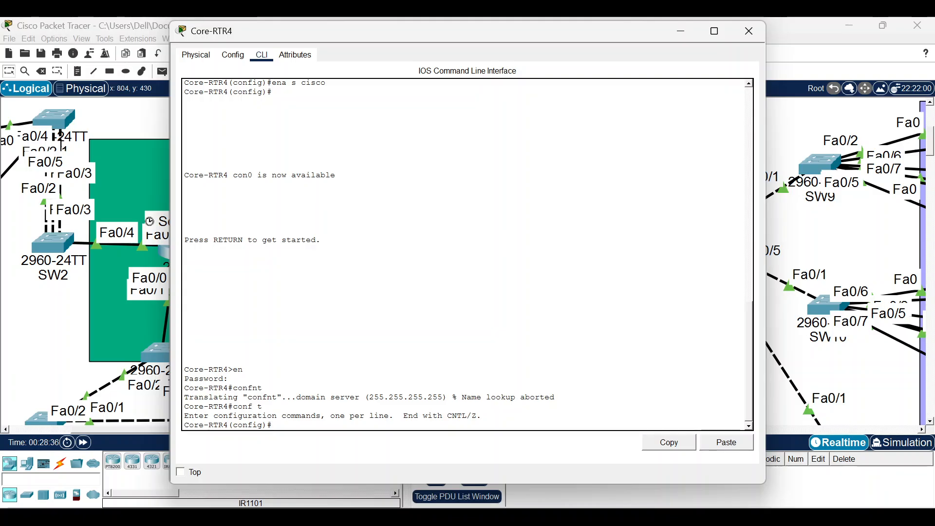
Bring interface FastEthernet0/1 up with no shutdown.
text(int f0/1)
key(Return)
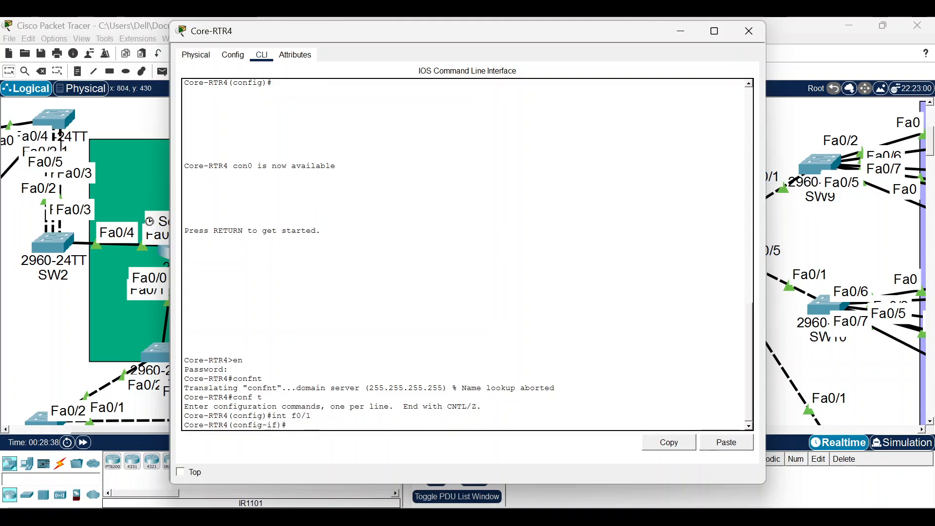
text(no sh)
key(Return)
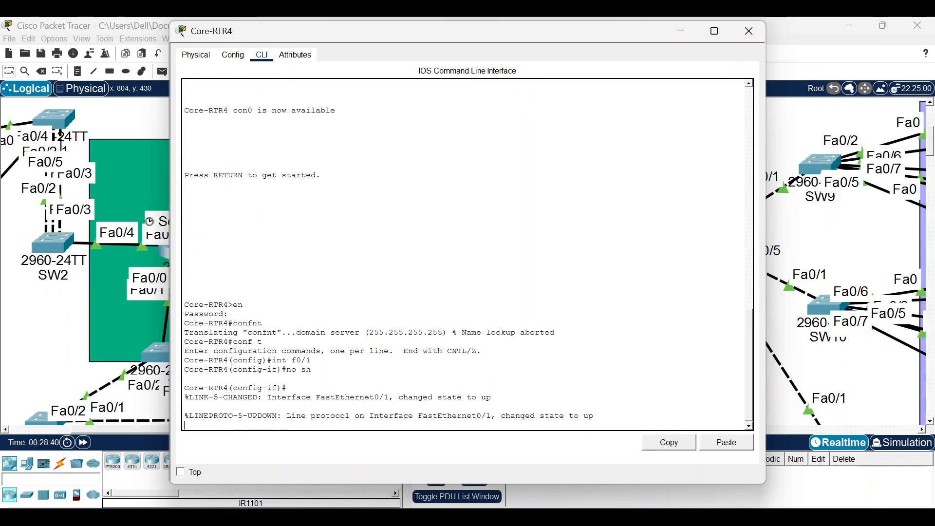
Create subinterface f0/1.9.
text(int)
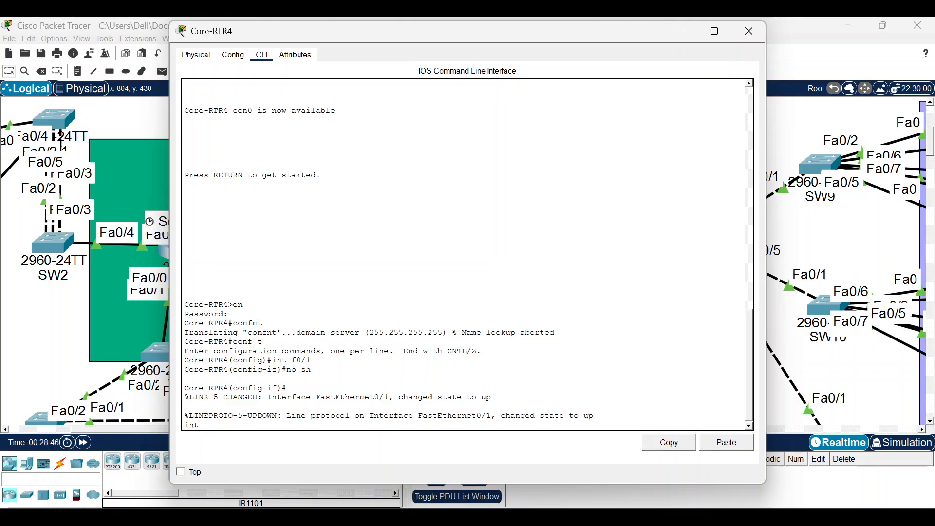
text(0/1.9)
key(Return)
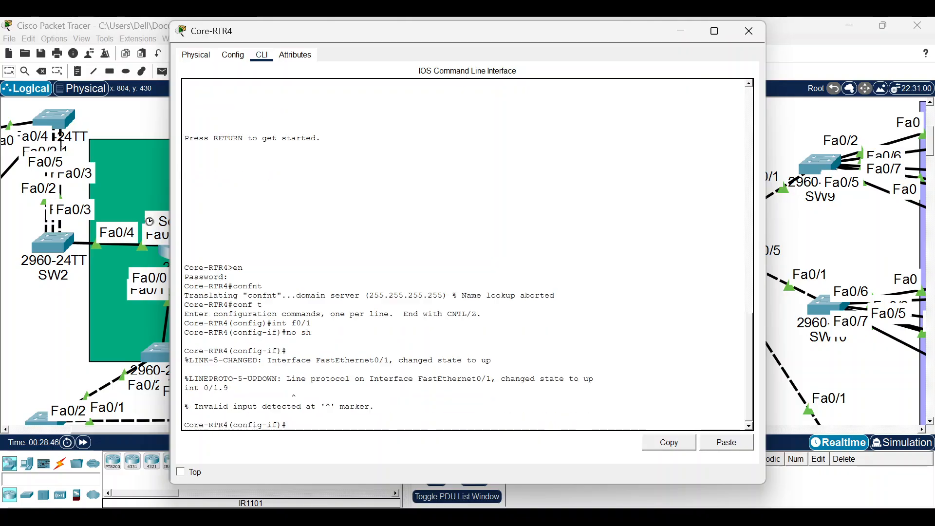
key(Up)
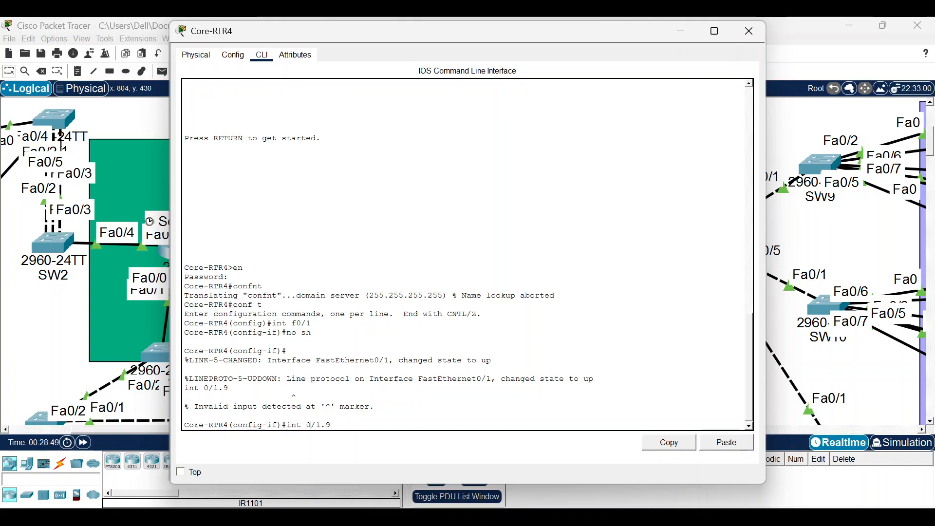
key(Return)
key(Up)
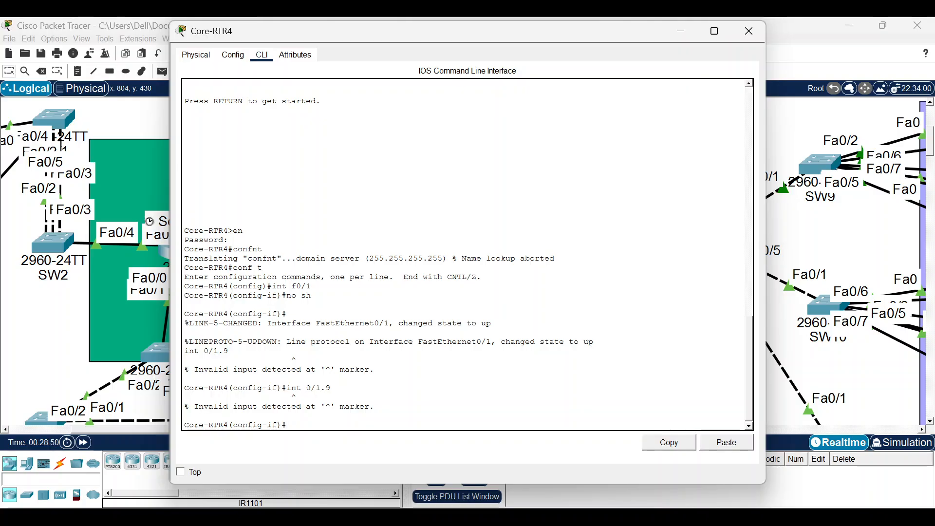
key(Left)
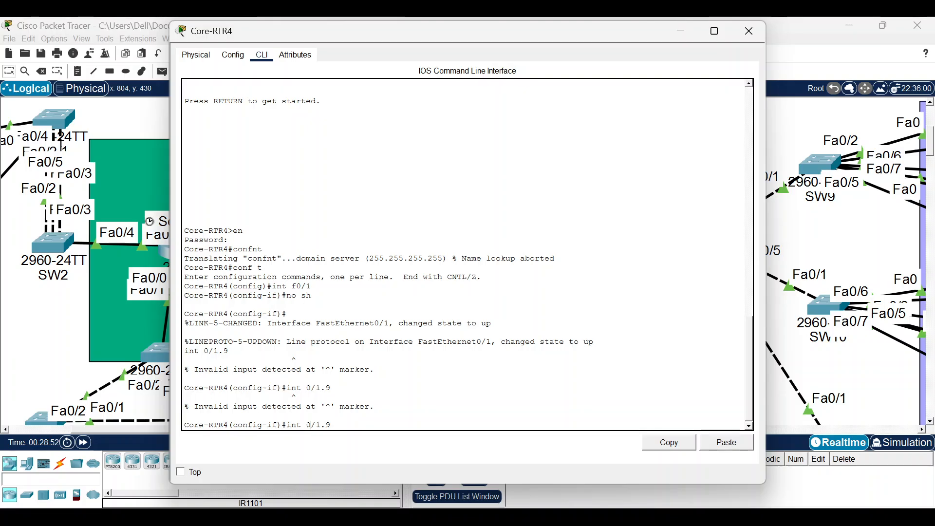
key(Left)
key(Left)
key(Left)
key(Left)
text(f)
key(Return)
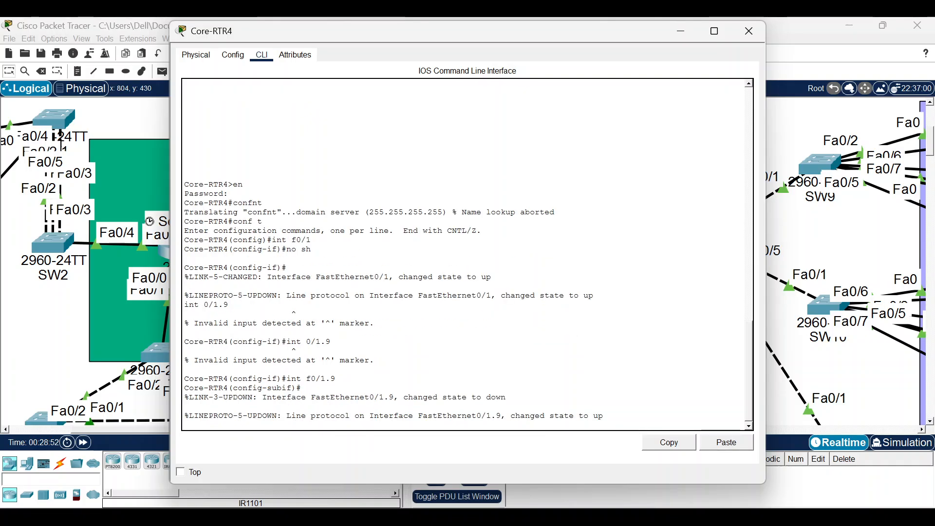
key(Return)
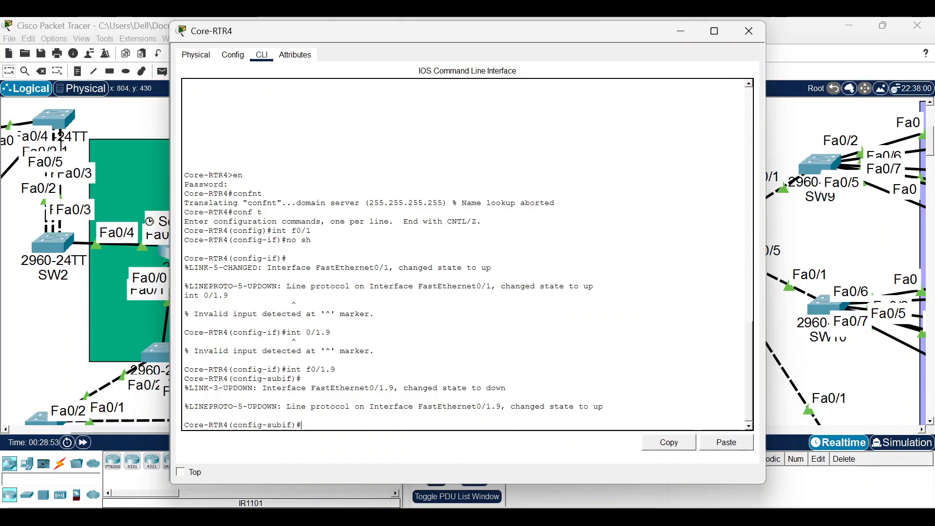
Give f0/1.9 dot1Q VLAN 9 encapsulation and address 192.168.9.1 255.255.255.0.
text(en)
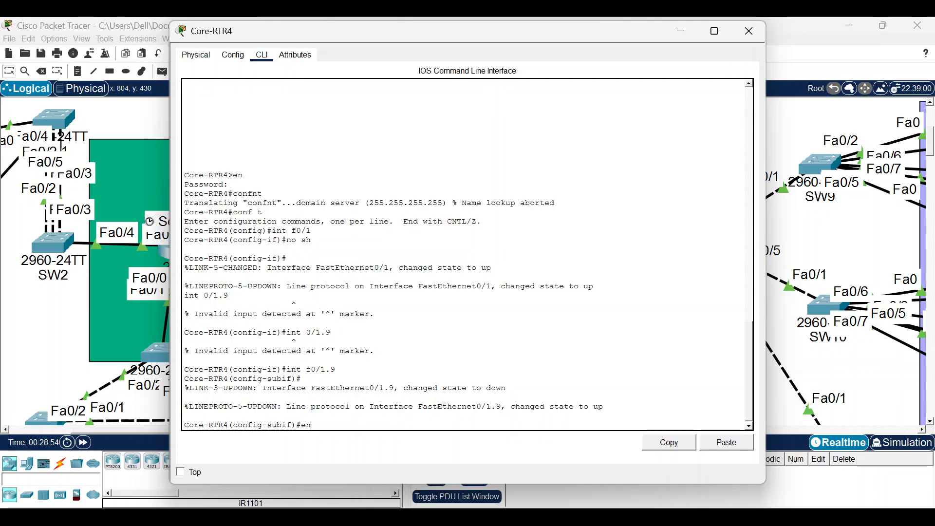
text(c dot 9)
key(Return)
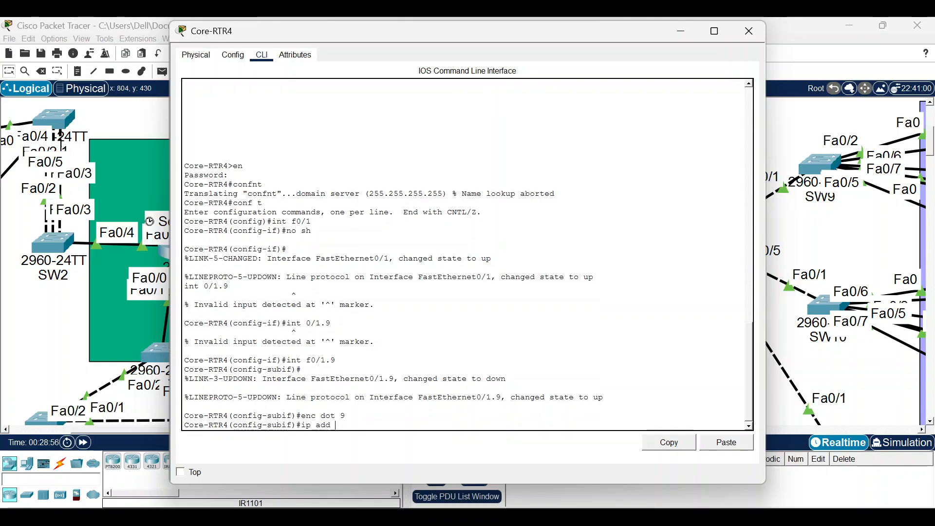
text(ip add 192)
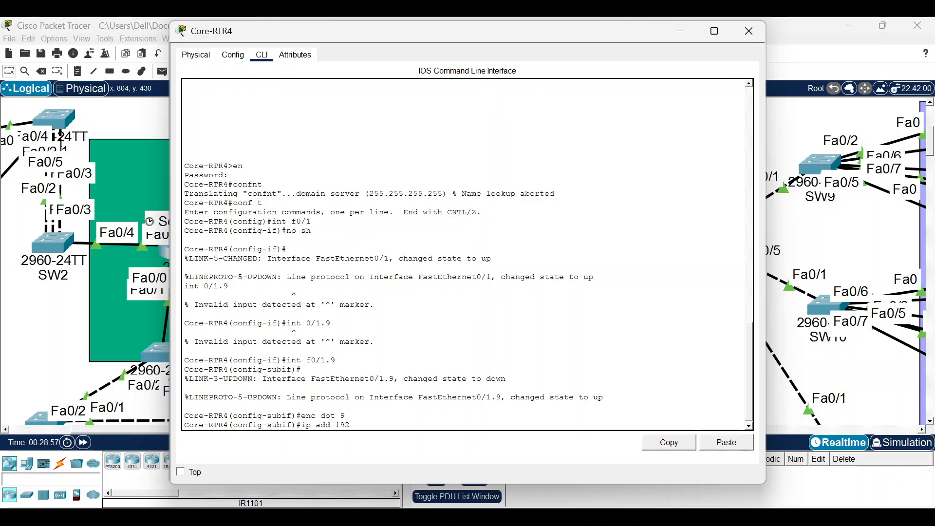
text(.168.91)
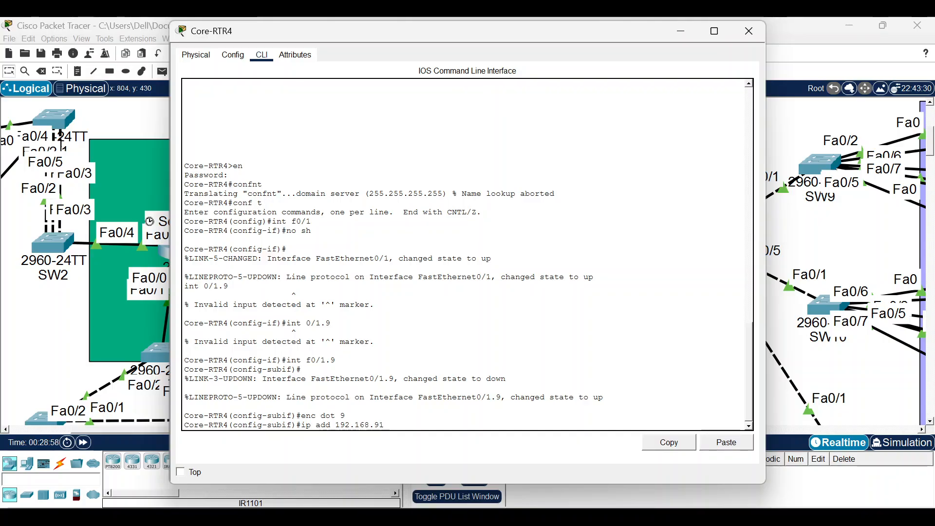
key(BackSpace)
text(.1 255.255.255.0)
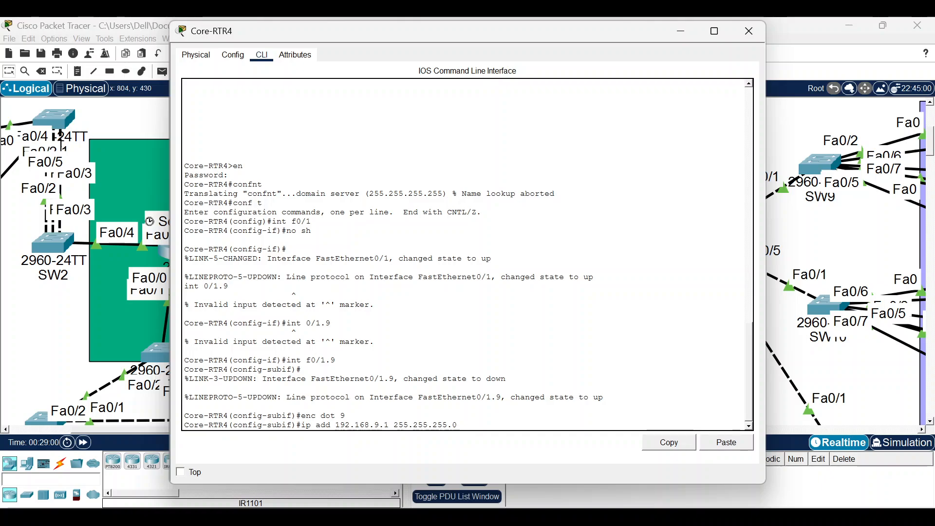
key(Return)
Create subinterface f0/1.10 with dot1Q VLAN 10 and address 192.168.10.1/24, then close the window.
text(int f0/1.)
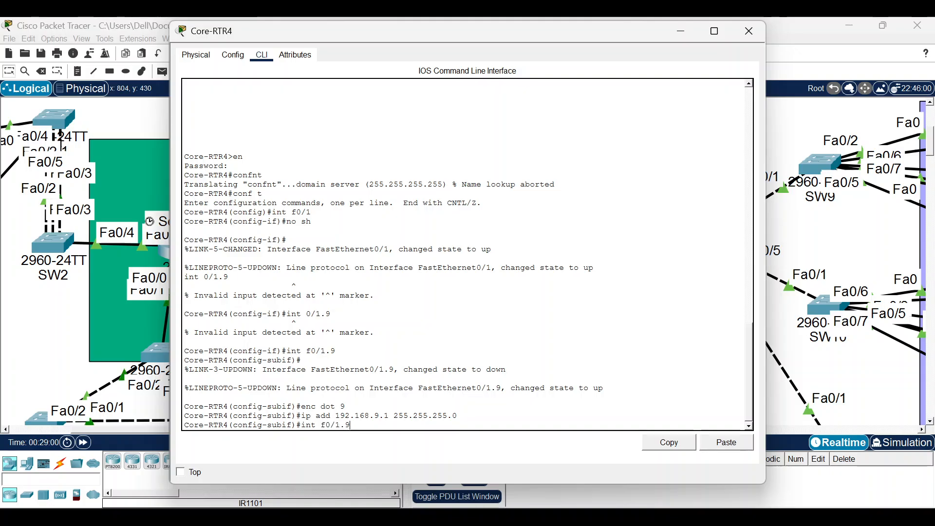
text(10)
key(Return)
text(enc dot 9)
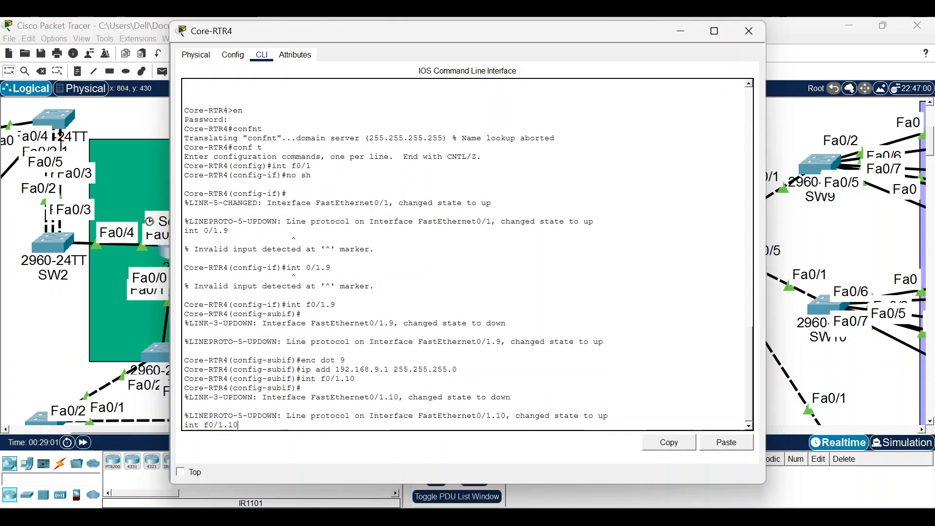
key(BackSpace)
text(10)
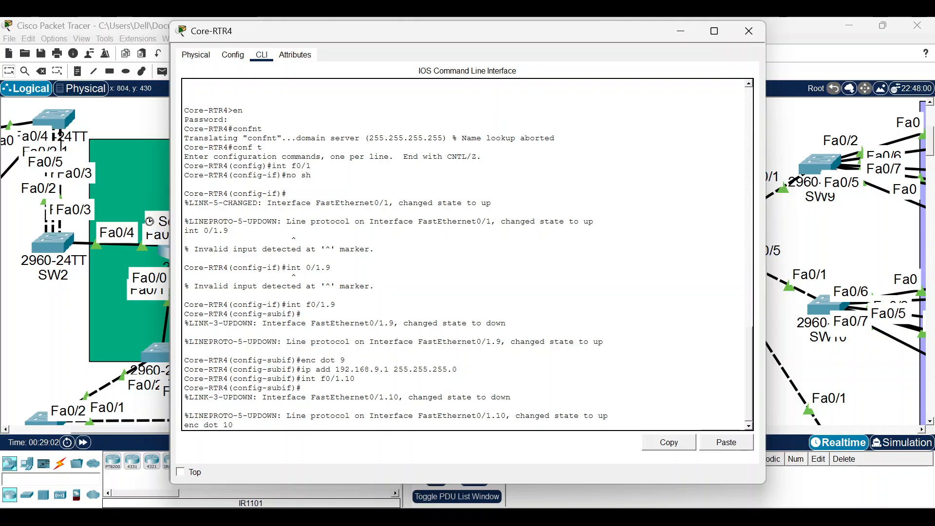
key(Return)
text(int f0/1.10)
key(Up)
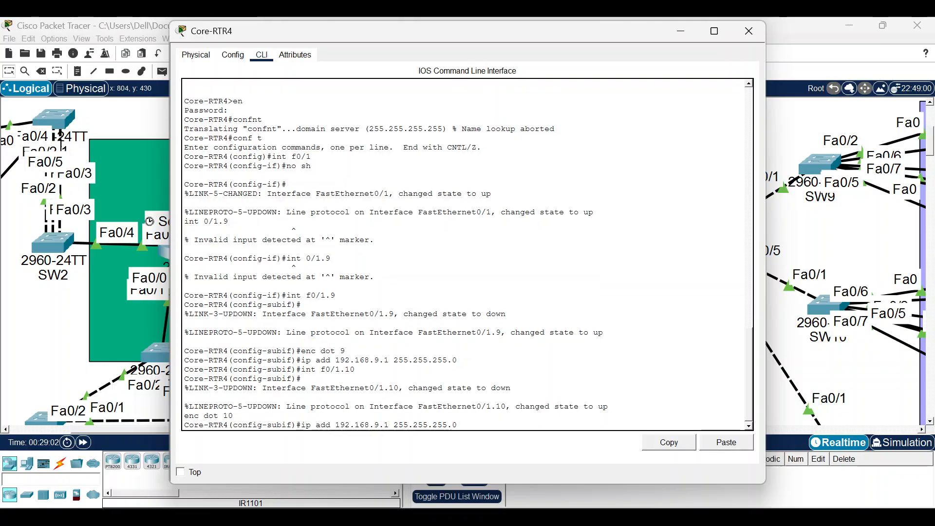
key(Left)
key(Left)
key(Left)
key(Left)
key(Left)
key(Left)
key(Left)
key(Left)
key(Left)
key(Left)
key(Left)
key(Left)
key(Left)
key(Left)
key(Left)
key(Left)
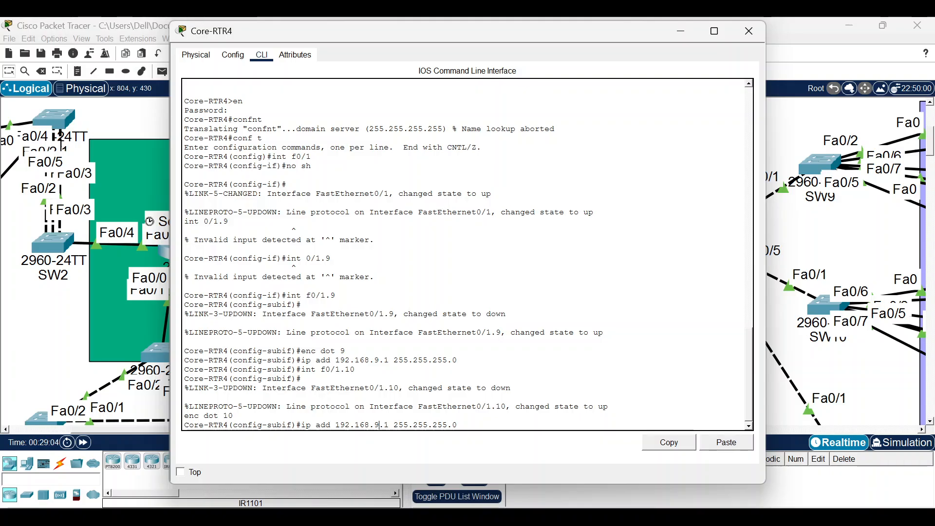
key(BackSpace)
text(10)
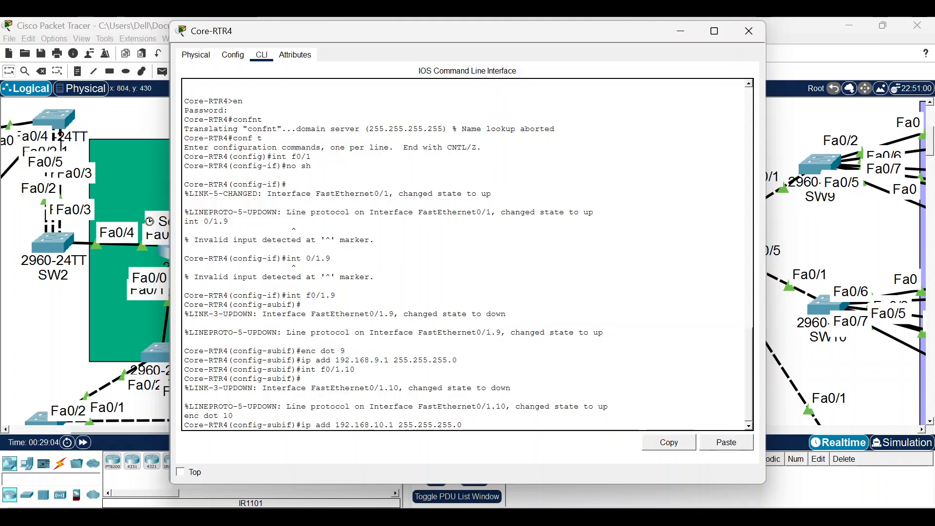
key(Return)
key(Return)
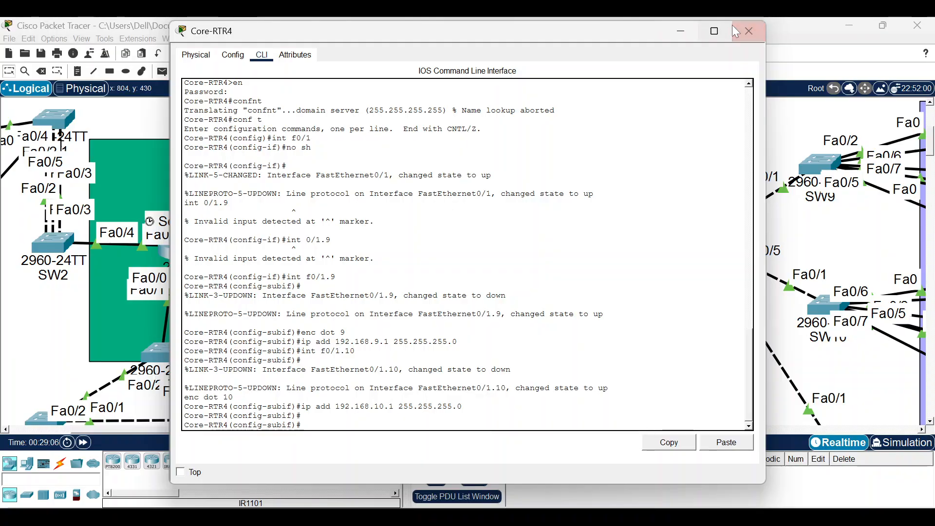
click(737, 32)
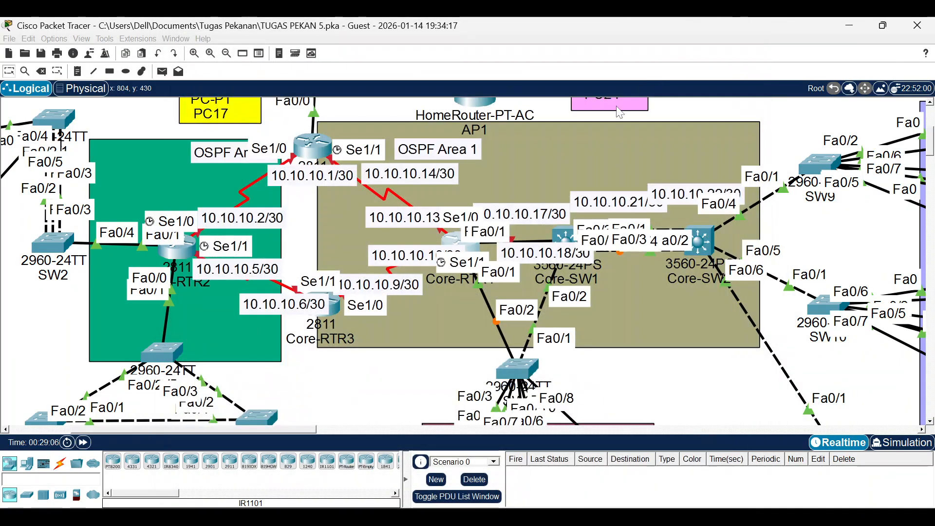
On Core-SW1's CLI, enter privileged mode with the enable password and global configuration.
click(553, 231)
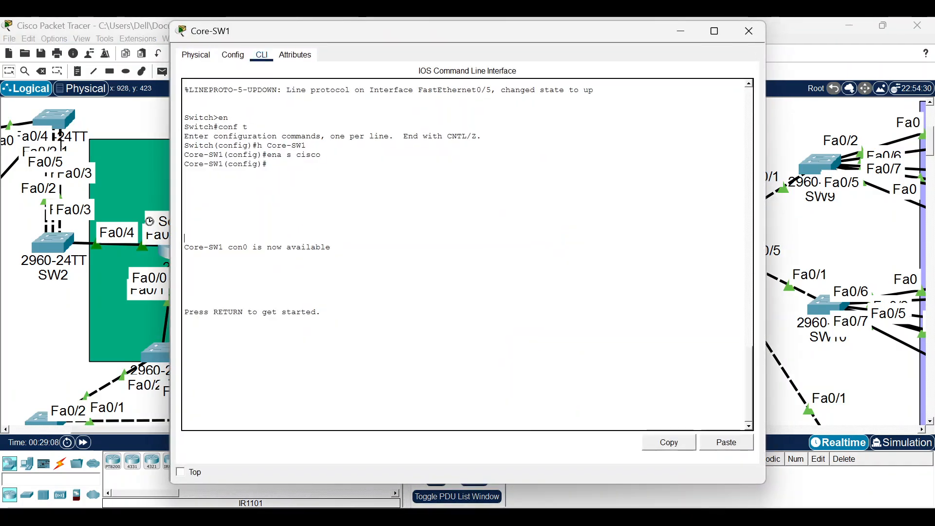
key(Return)
text(en)
key(Return)
text(cisco)
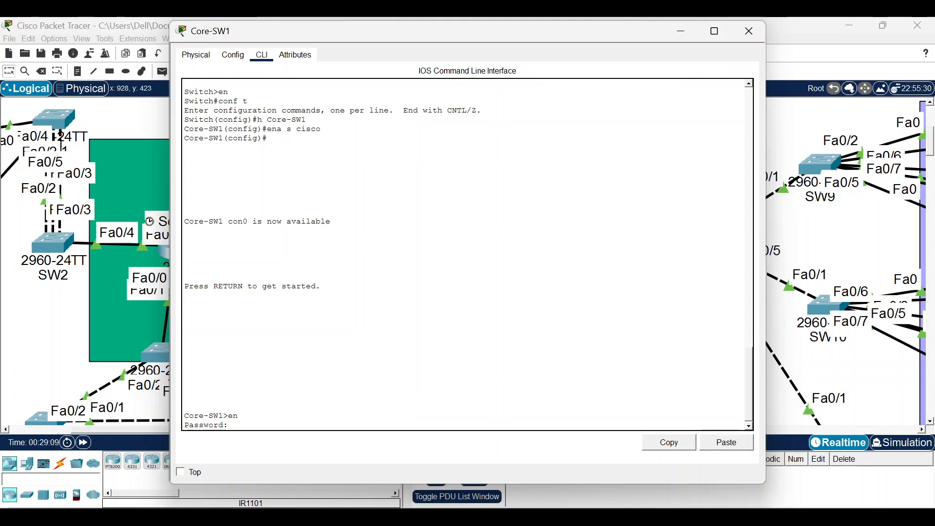
key(Return)
text(conf t)
key(Return)
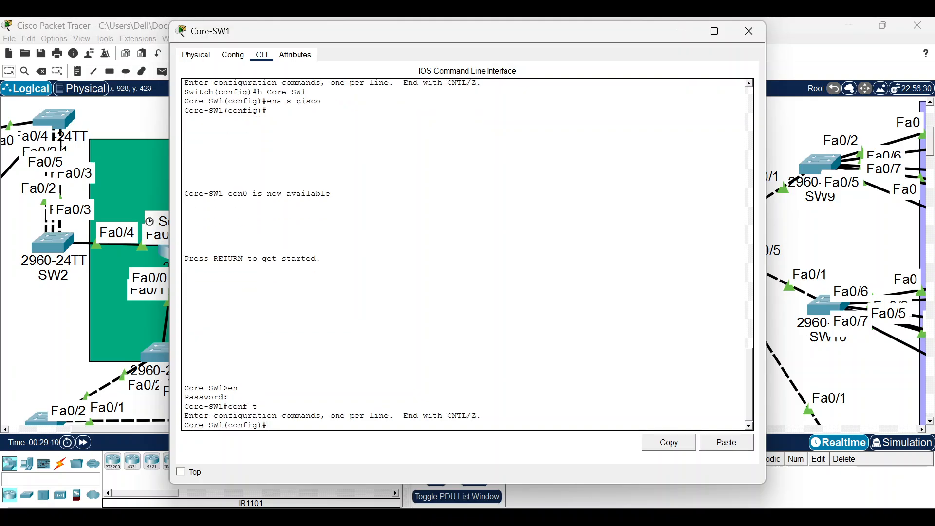
Create VLAN 9 and name it VLAN9.
text(vl 9)
key(Return)
text(na )
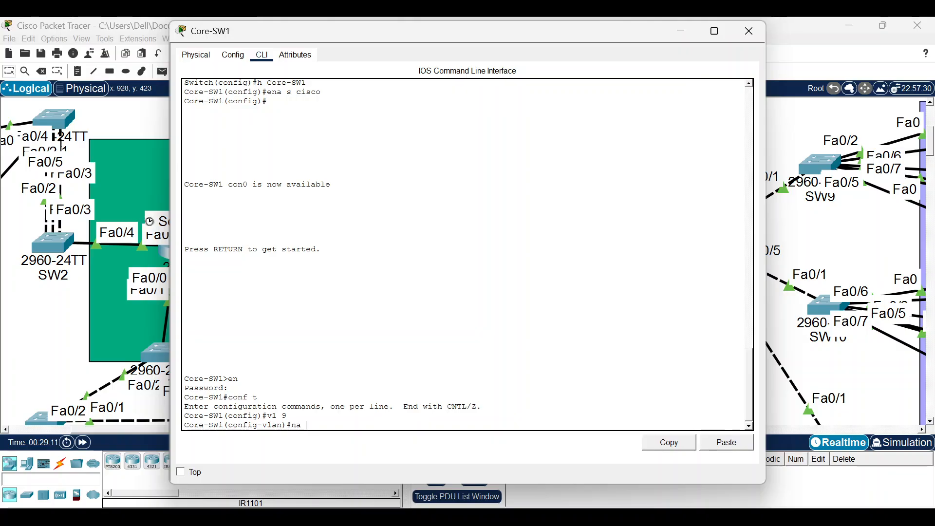
text(VLAn 9)
key(BackSpace)
key(BackSpace)
text(N9)
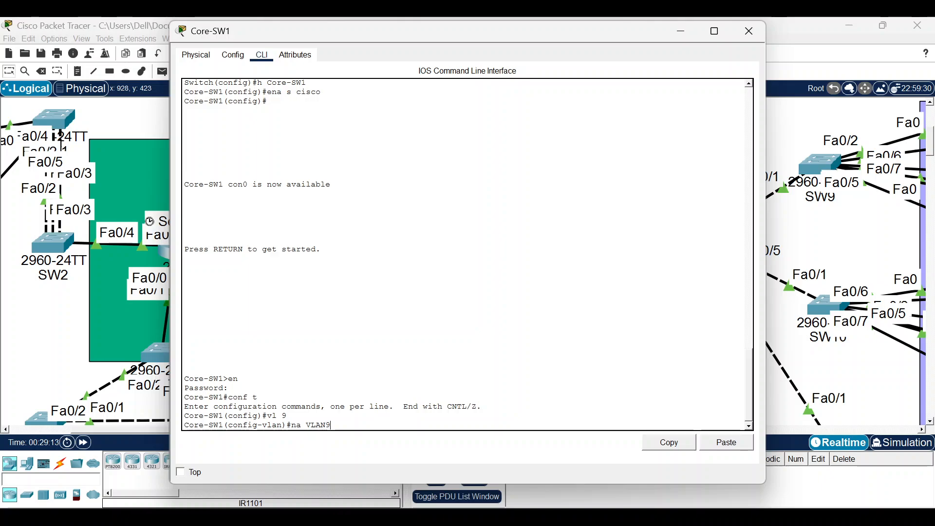
key(Return)
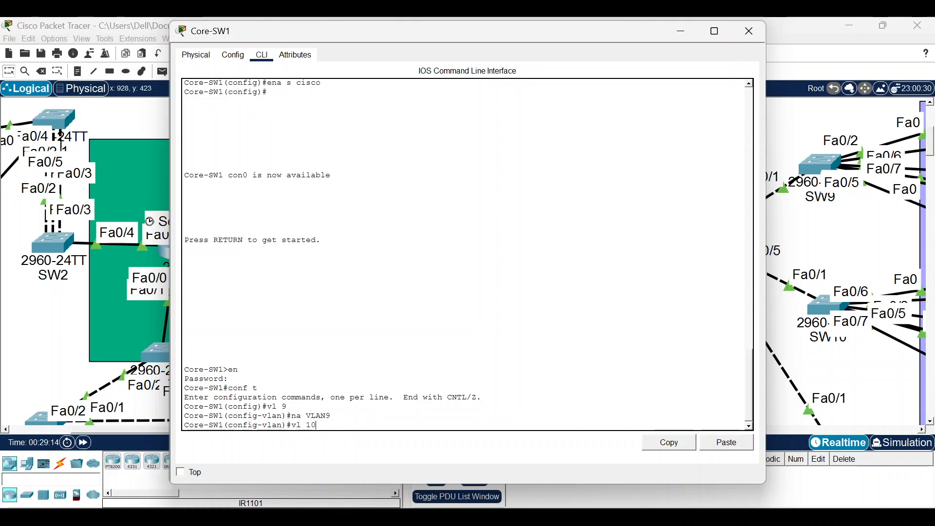
Create VLAN 10 named VLAN10 and exit VLAN configuration mode.
key(Up)
key(Up)
key(Down)
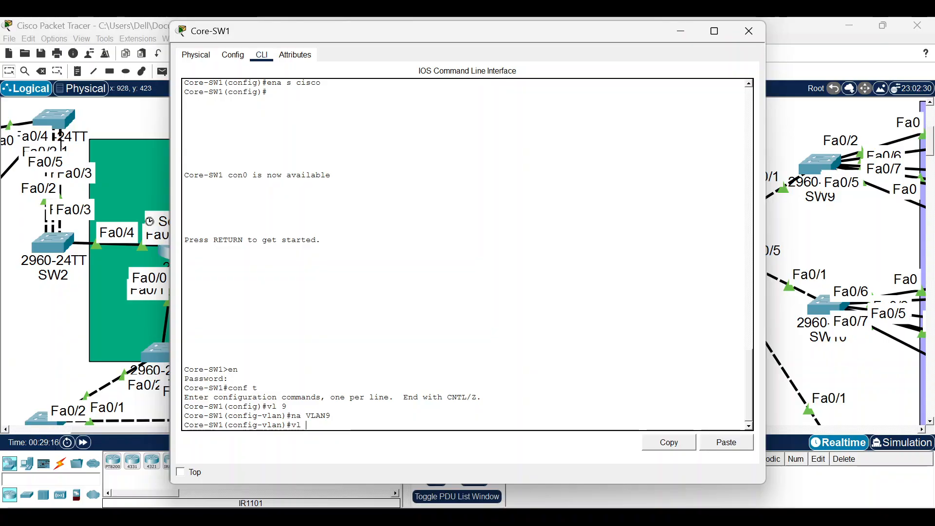
text(10)
key(Return)
key(Up)
key(Up)
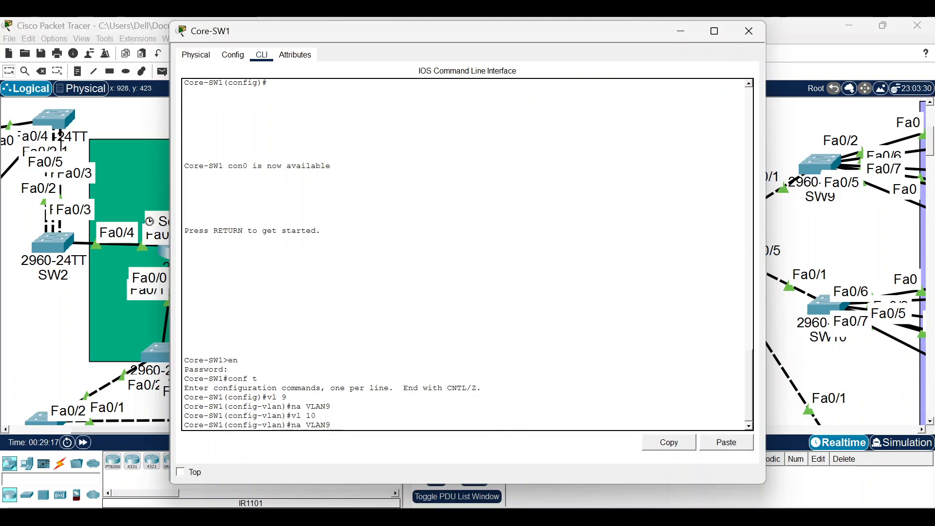
key(BackSpace)
text(10)
key(Return)
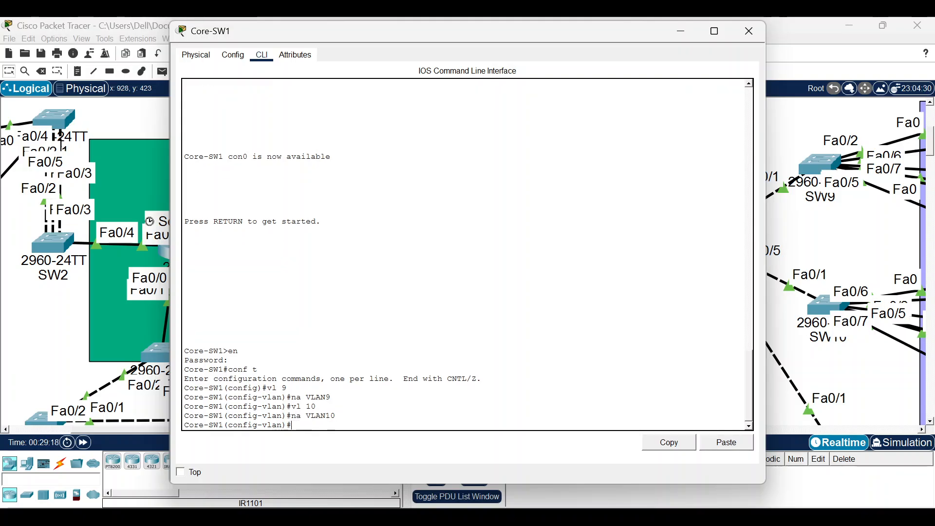
text(ex)
key(Return)
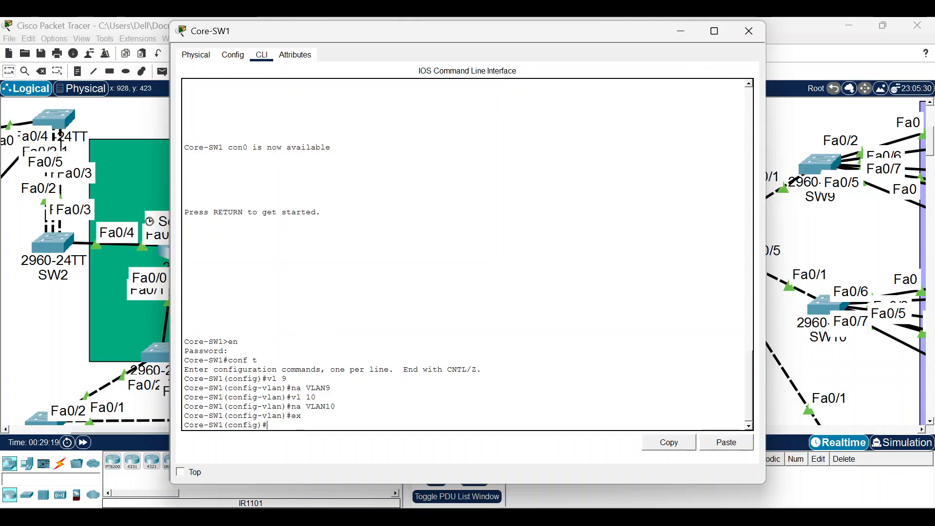
text(int v)
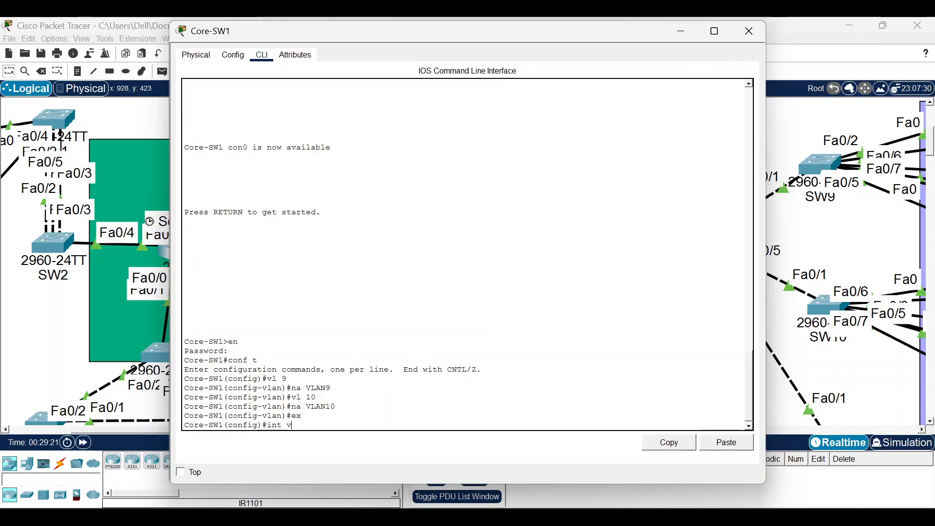
text(l 9)
Assign 192.168.9.2 with mask 255.255.255.0 to Core-SW1's VLAN 9 interface.
key(Return)
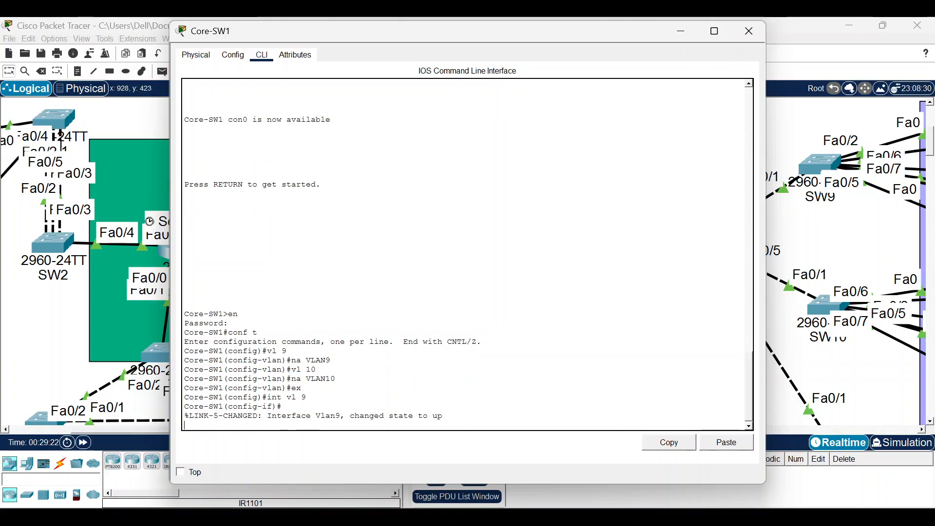
text(i)
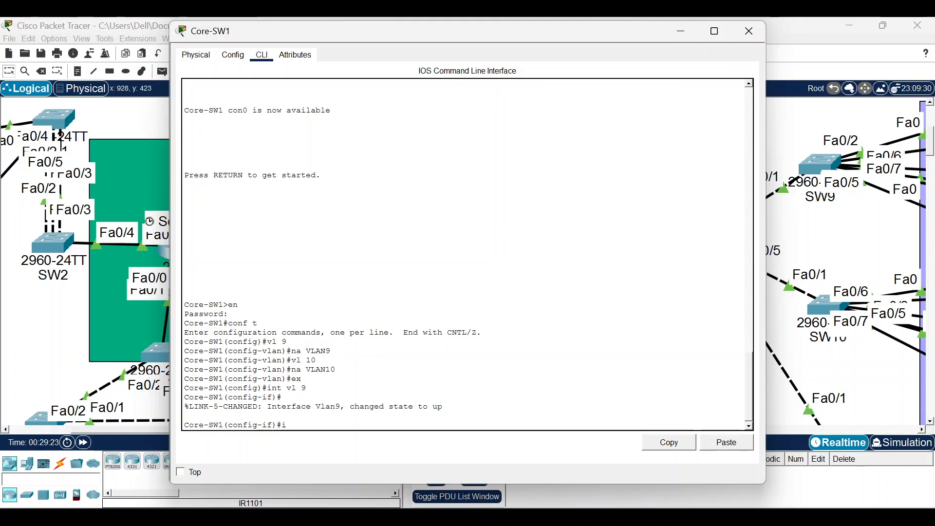
text(p add 192.168)
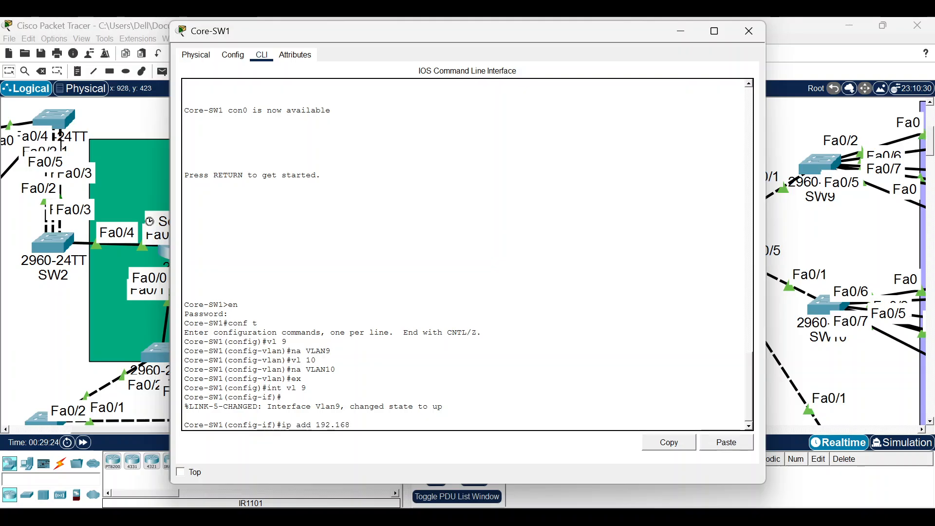
text(.9.1)
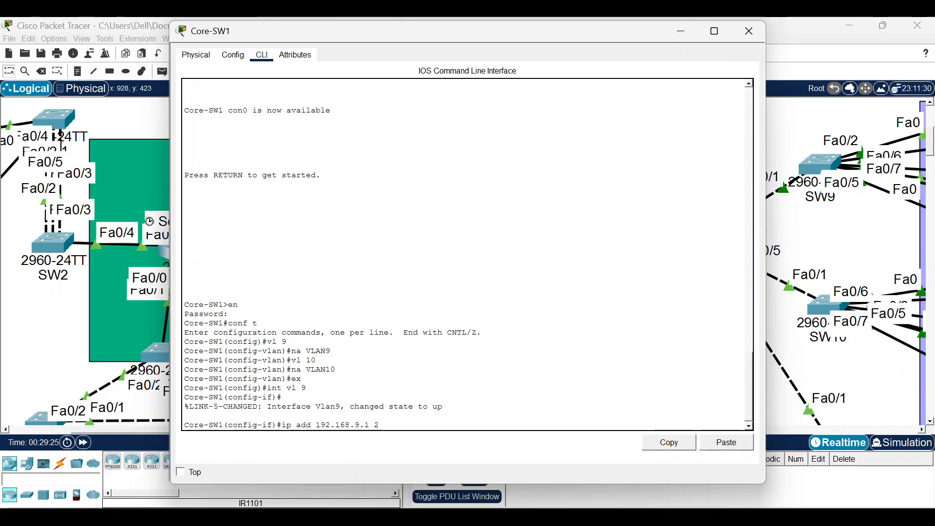
key(BackSpace)
text(2 255.2)
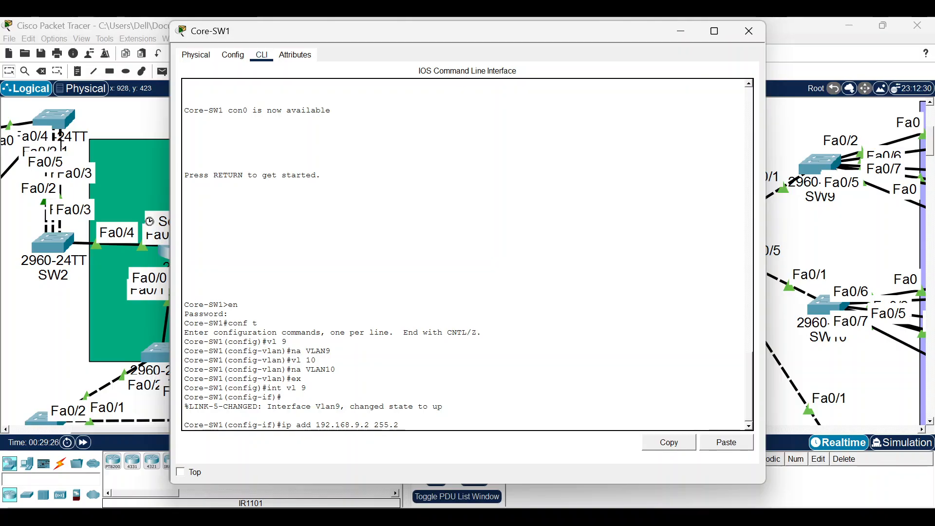
text(55.255.0)
key(Return)
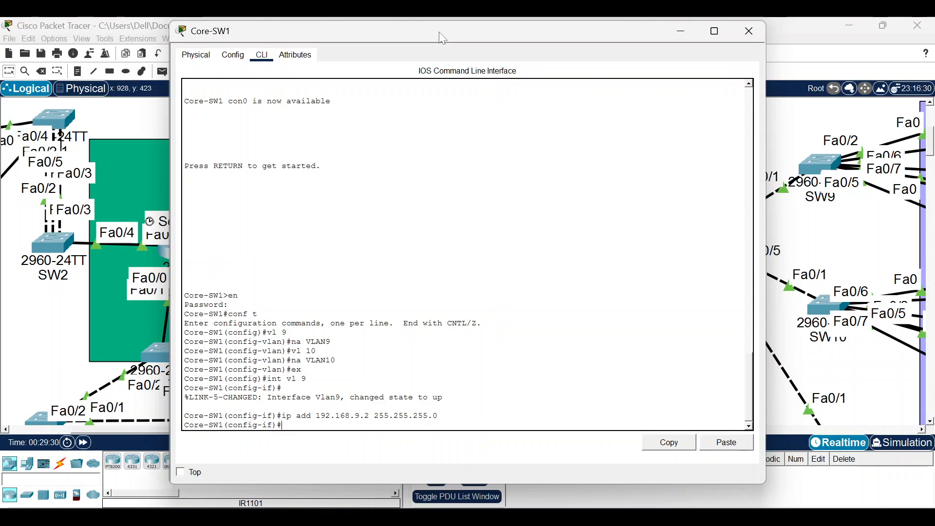
Give the VLAN 10 interface 192.168.10.2 255.255.255.0, reusing commands from history.
text(int vl 9)
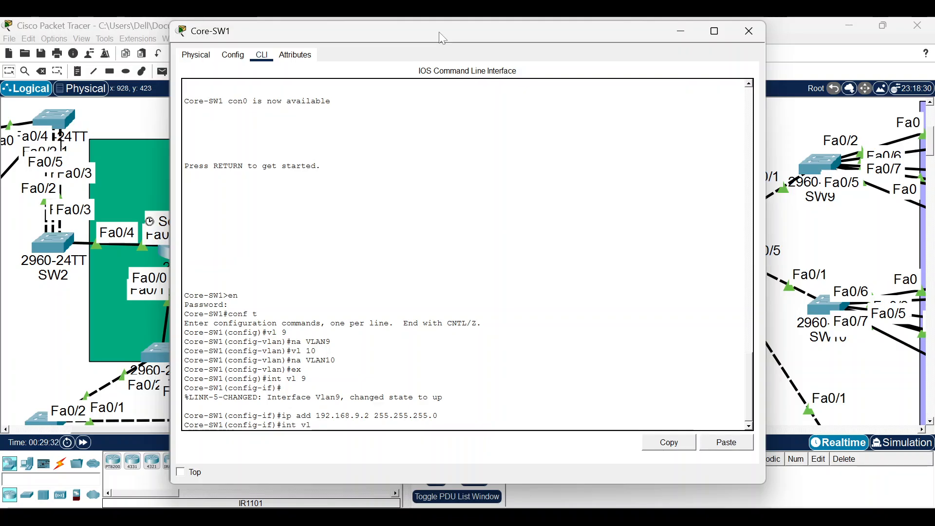
key(BackSpace)
text(10)
key(Return)
key(Up)
key(Up)
key(Up)
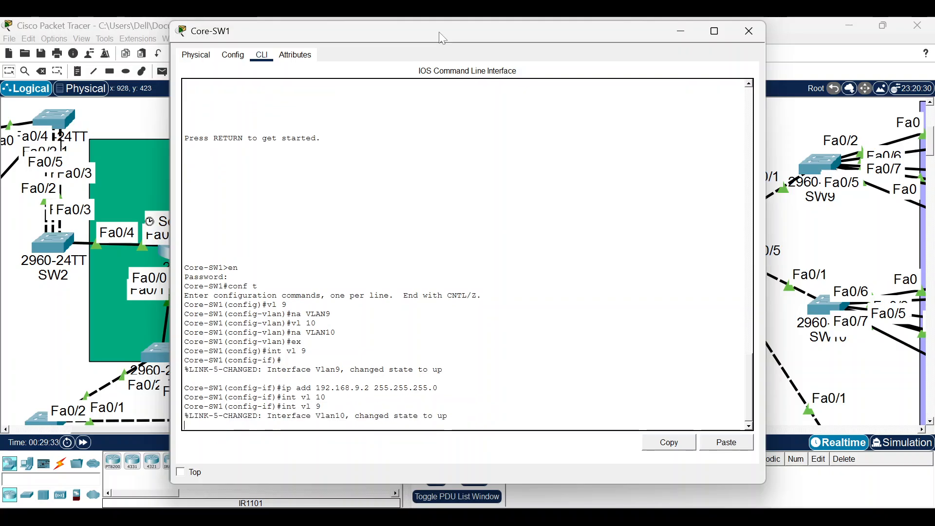
key(Down)
key(Left)
key(Up)
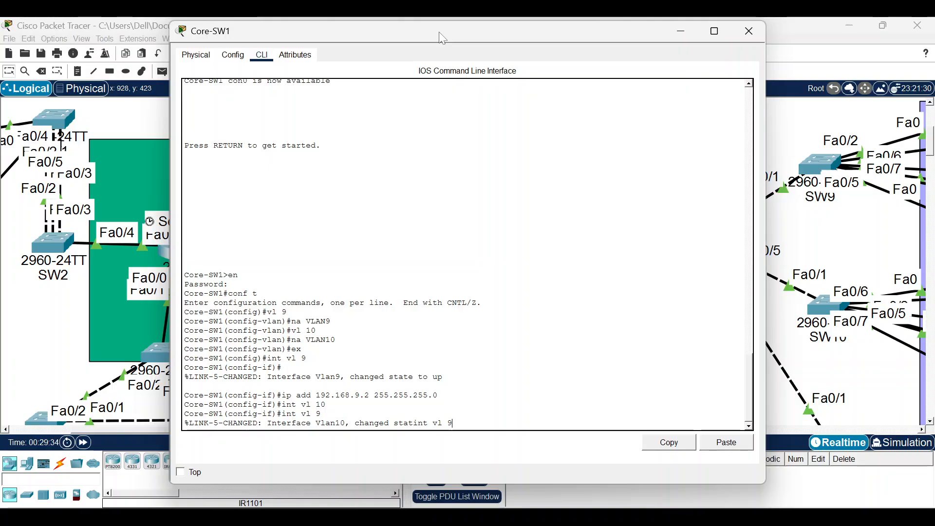
key(Return)
key(Up)
key(Up)
key(Up)
key(Up)
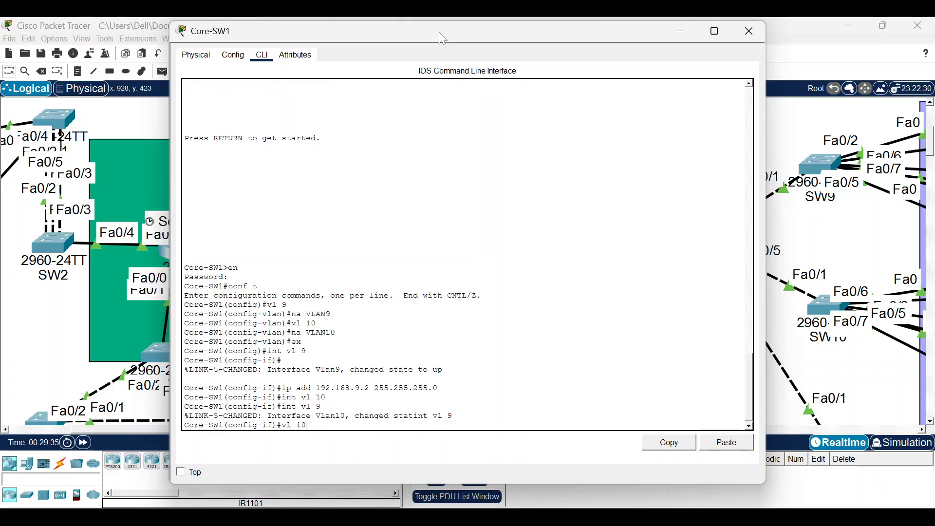
key(Down)
key(Down)
key(Down)
key(Down)
key(Down)
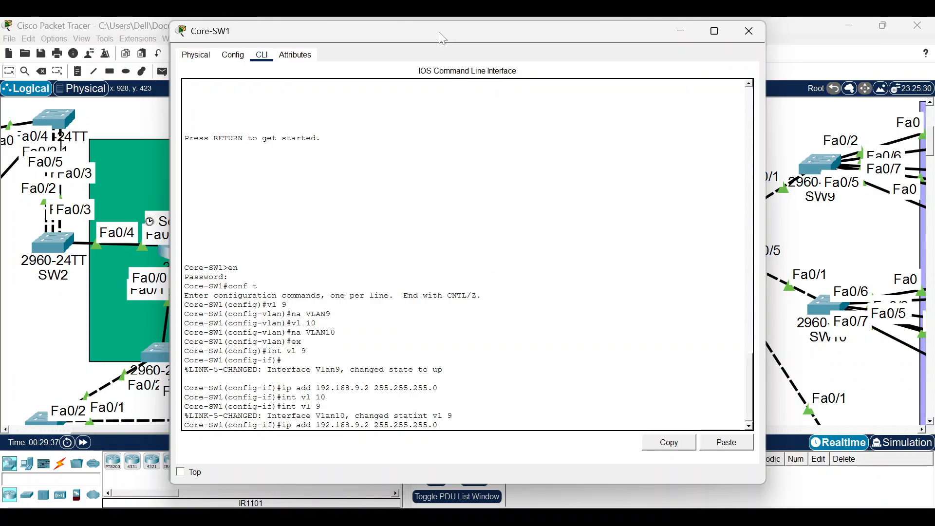
key(BackSpace)
text(10)
key(Return)
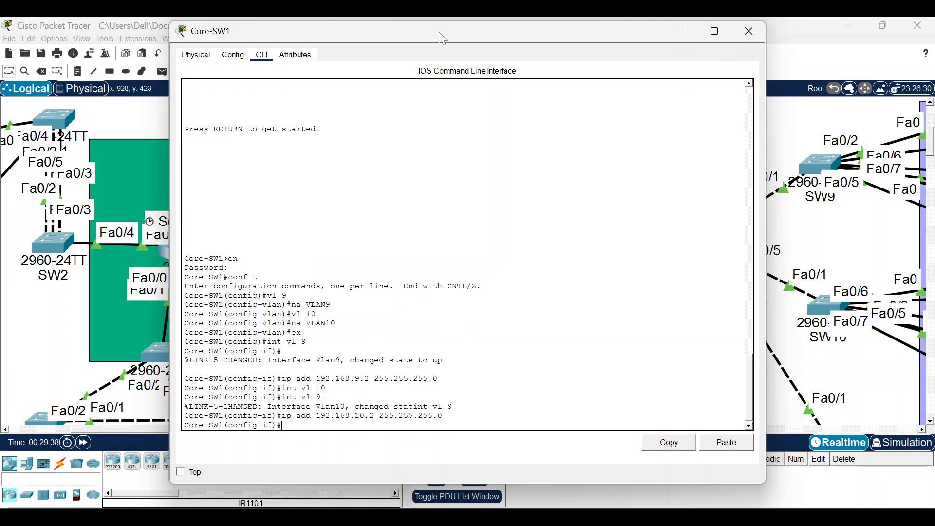
text(int )
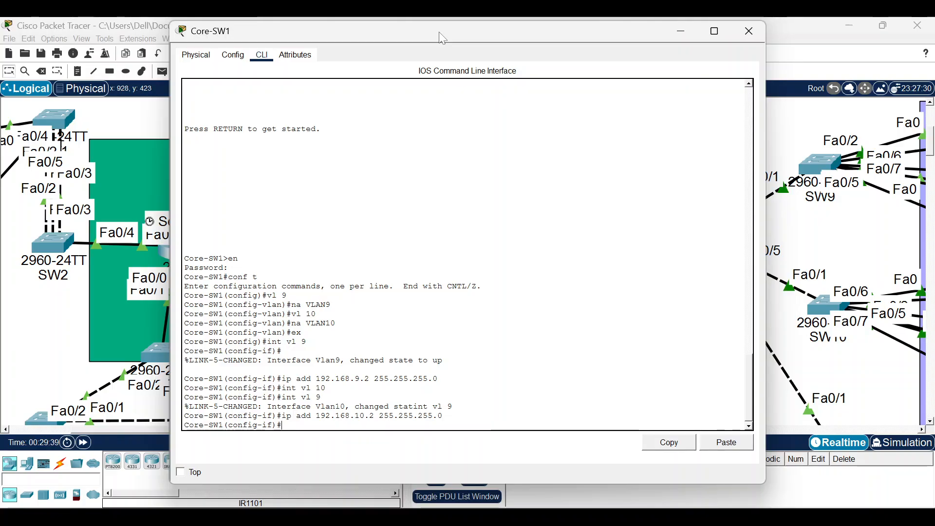
text(f0)
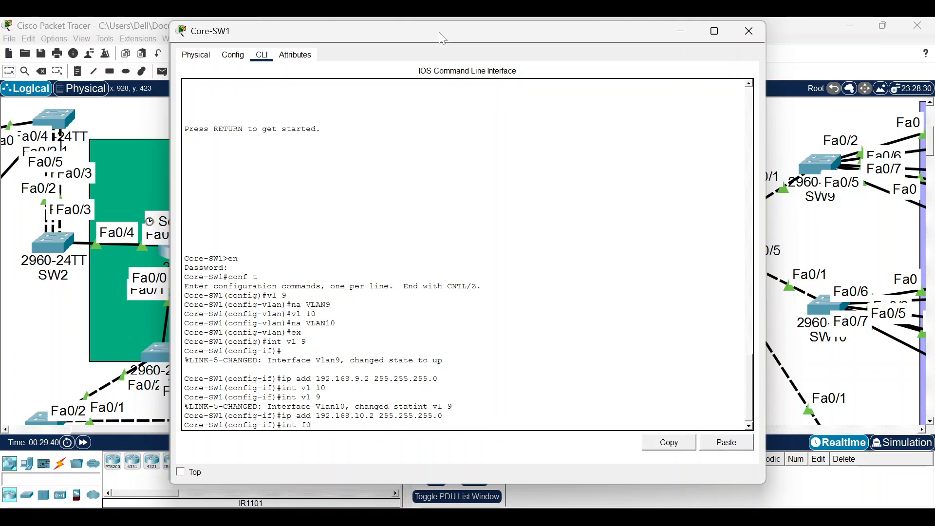
text(/2)
Set Fa0/2 to dot1q encapsulation and trunk mode, allowing only VLANs 9 and 10.
key(Return)
text(s)
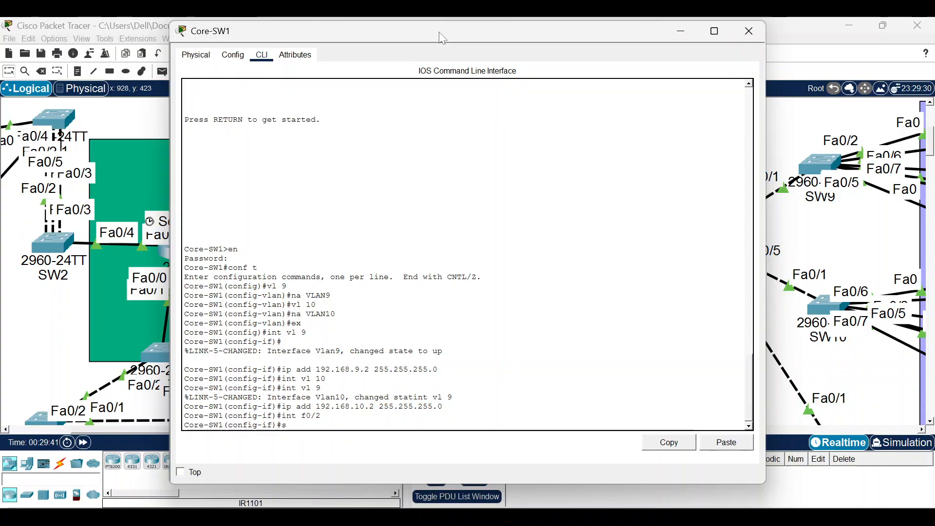
text(w mi)
key(BackSpace)
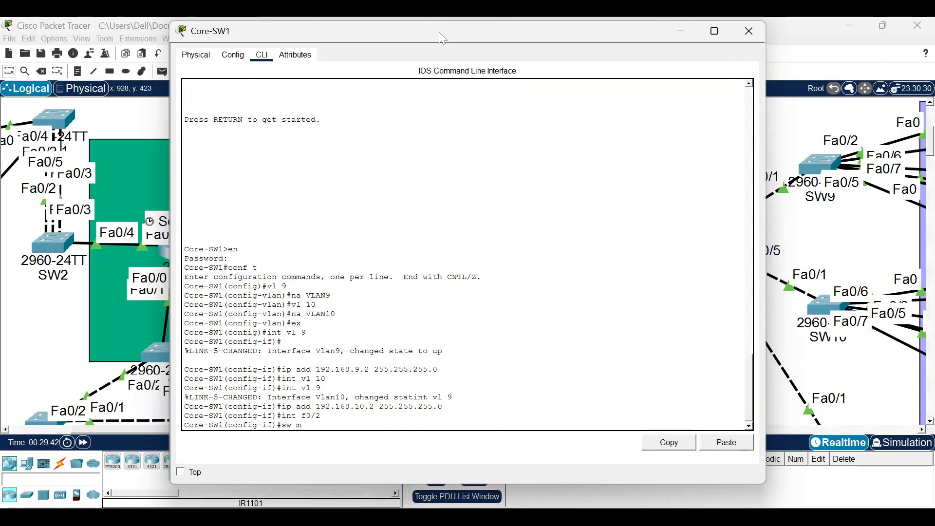
text(u)
key(BackSpace)
text(onfig-if)#sw tru enc dot)
key(Return)
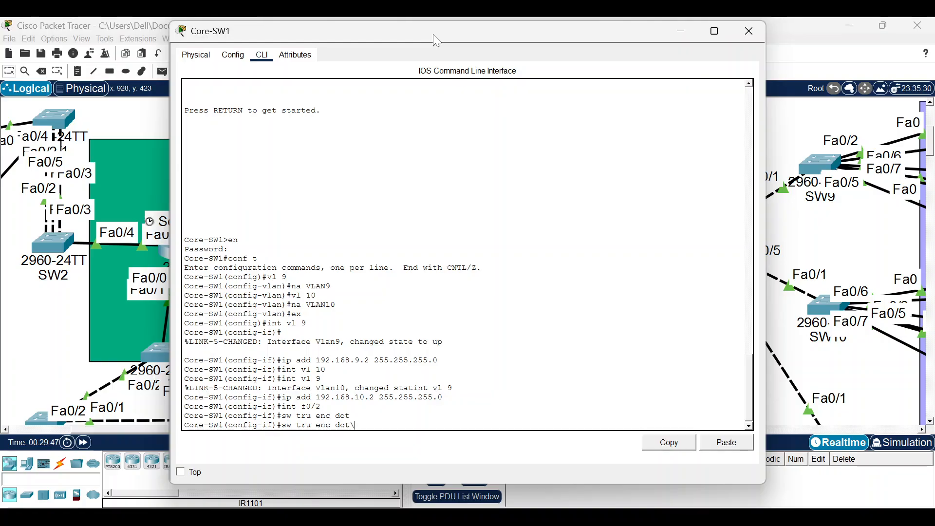
text(sw mo tru)
key(Return)
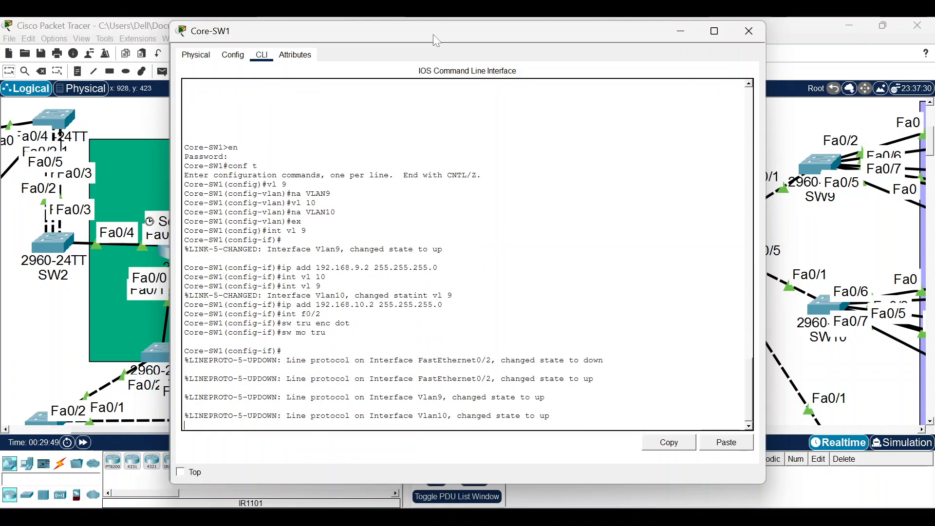
text(sw tru all)
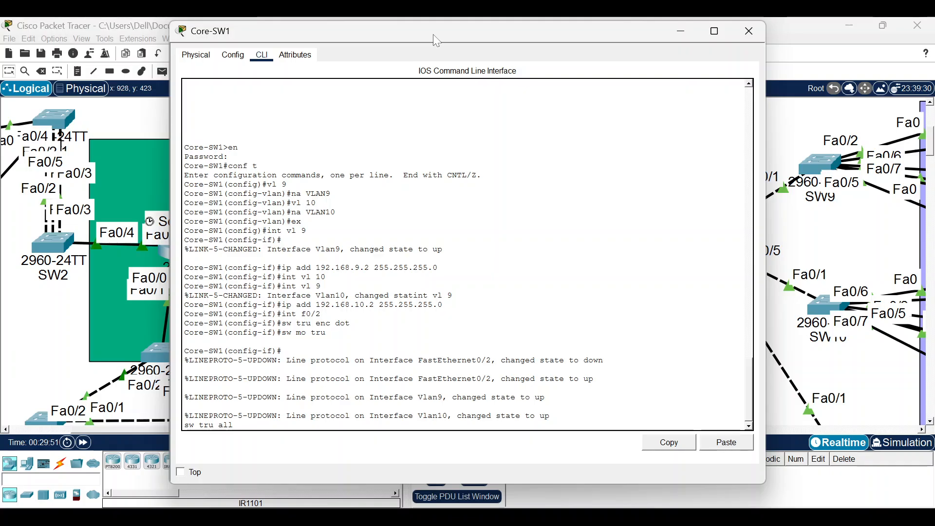
text( vl 9,)
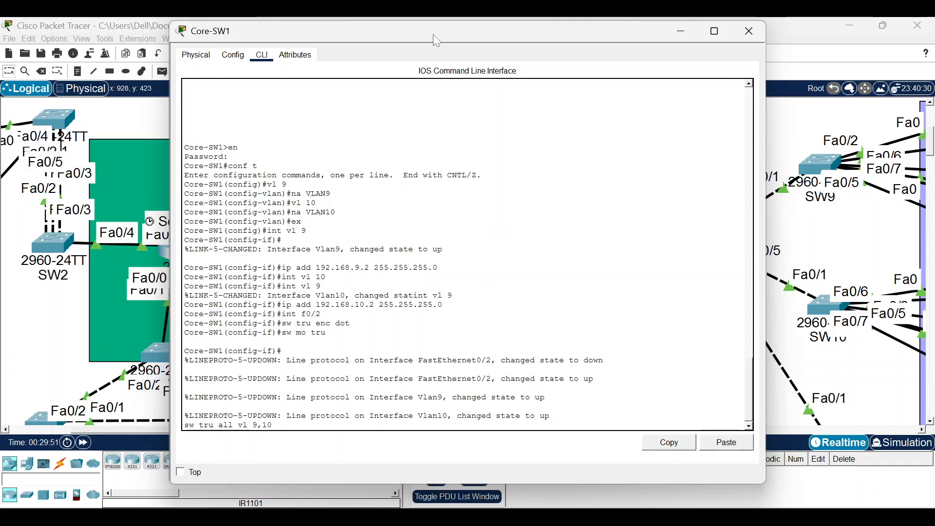
text(10)
key(Return)
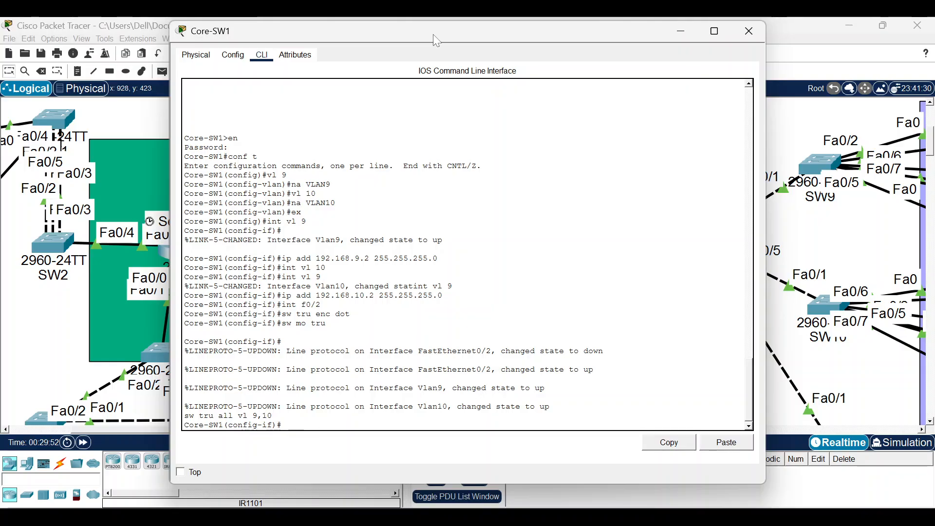
Close Core-SW1's window and bring up switch SW8's command line.
click(749, 31)
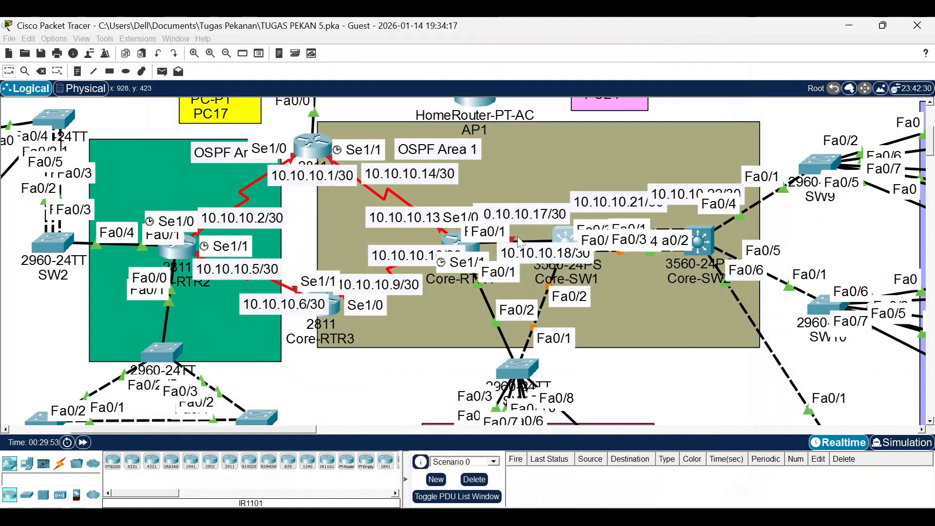
scroll(520, 257, down, 3)
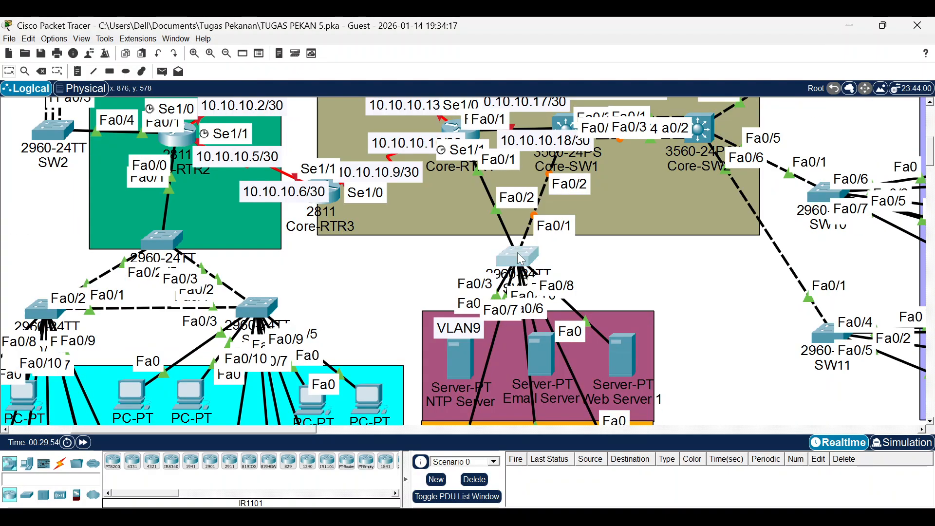
click(520, 258)
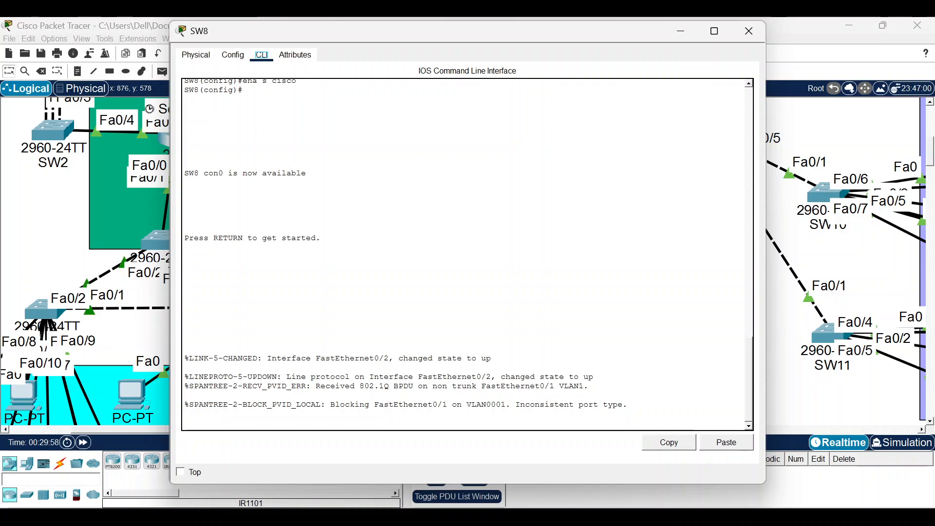
Enter privileged mode and global configuration mode on SW8.
key(Return)
text(\en)
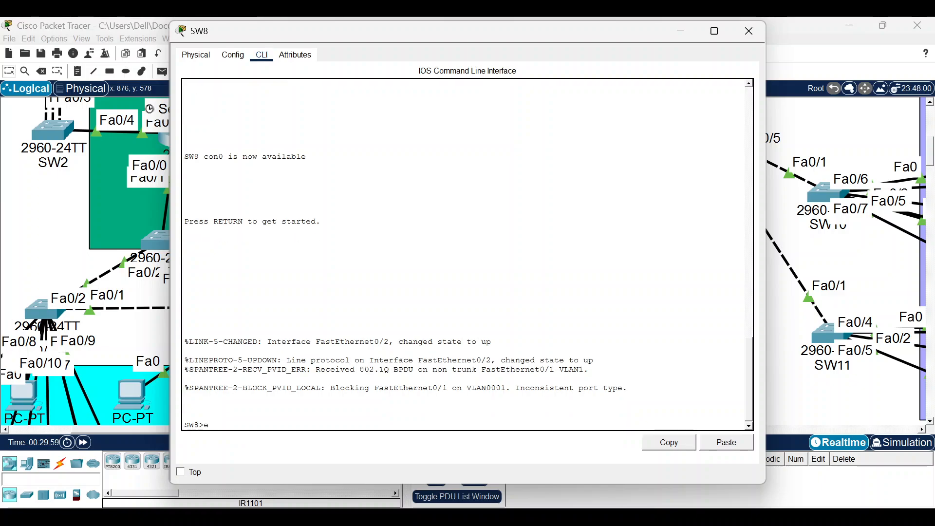
key(Return)
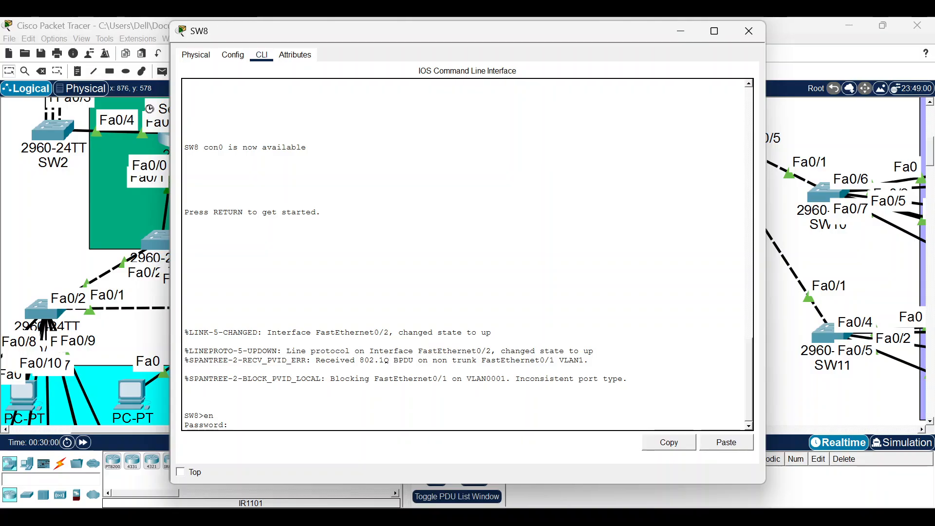
key(Return)
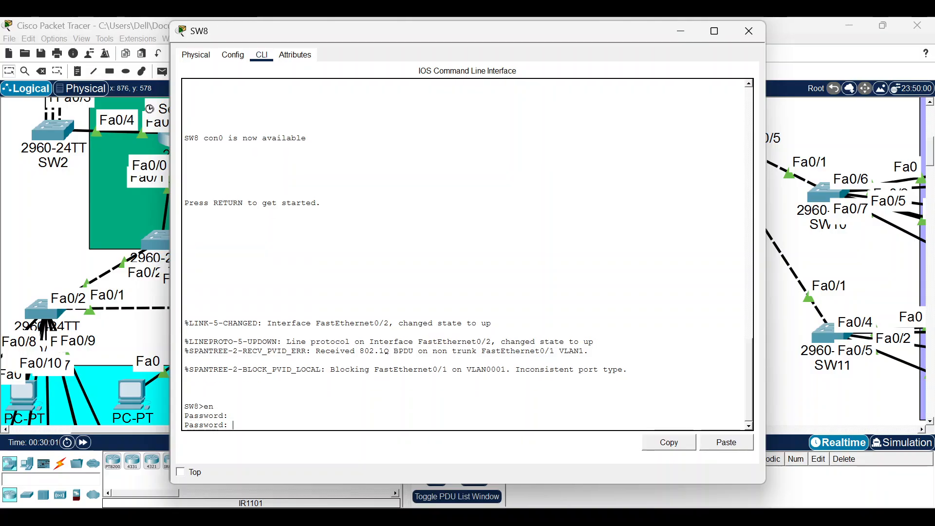
key(Return)
text(conf t)
key(Return)
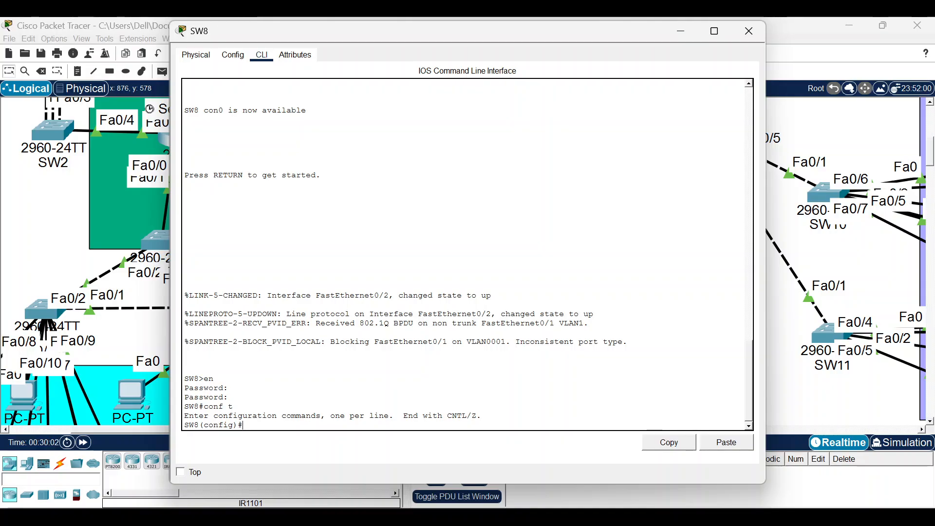
Create VLAN 9 named VLAN9 and VLAN 10 named VLAN10.
text(n)
key(BackSpace)
text(vl 9)
key(Return)
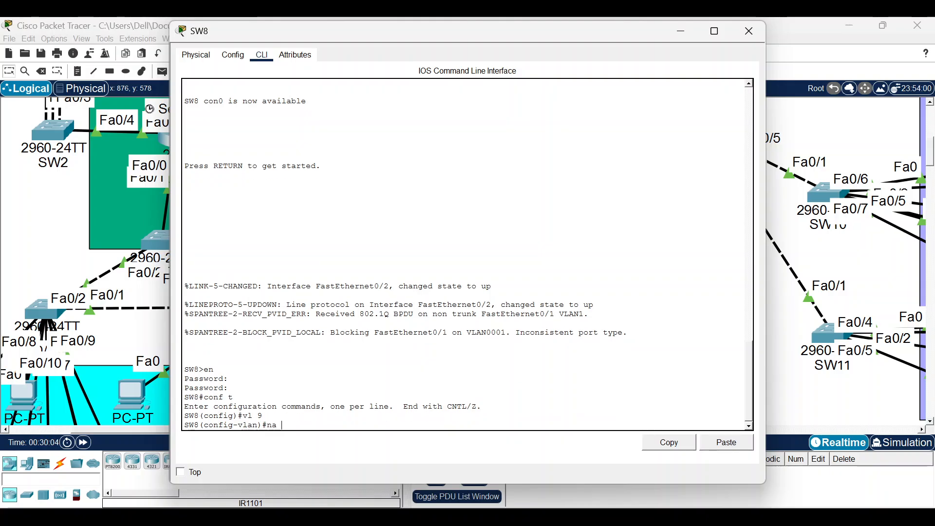
text(na VLAn 9N9)
key(Return)
text(vl 9)
key(BackSpace)
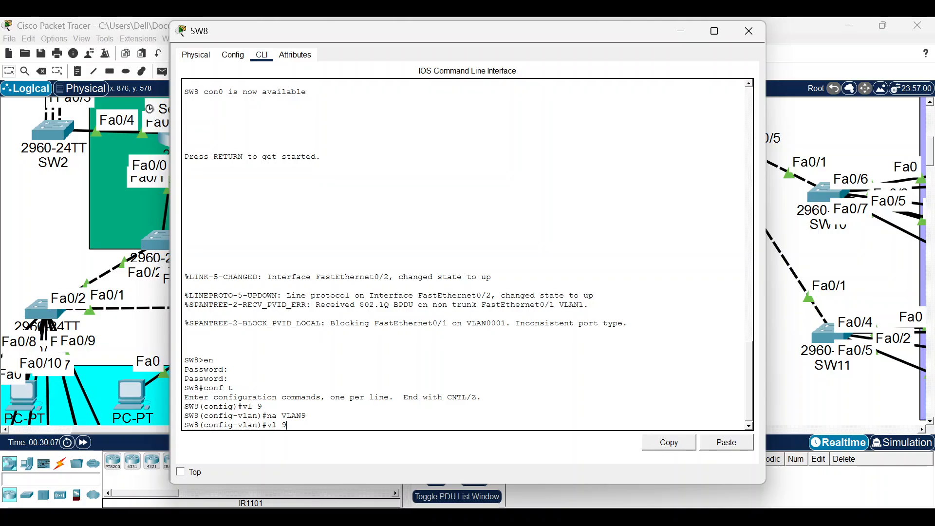
text(10)
key(Return)
text(vl 10)
key(Up)
key(Up)
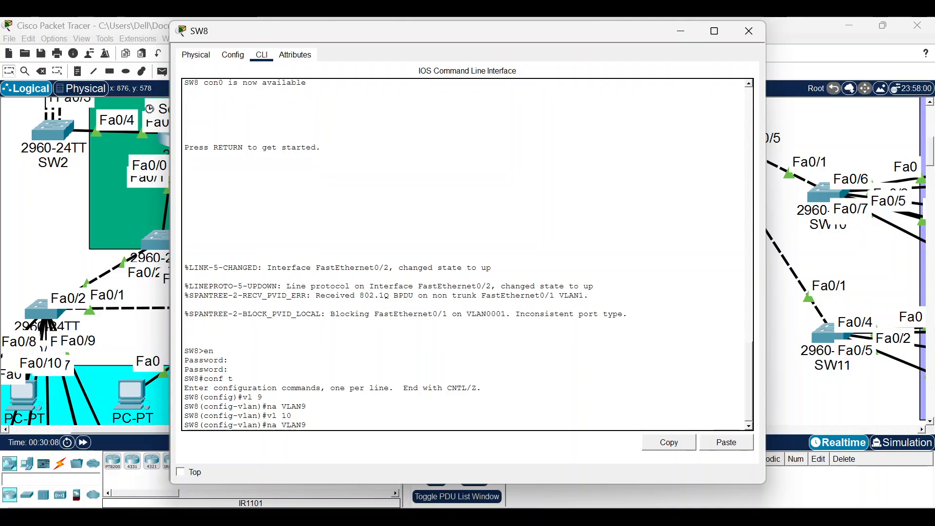
key(BackSpace)
text(10)
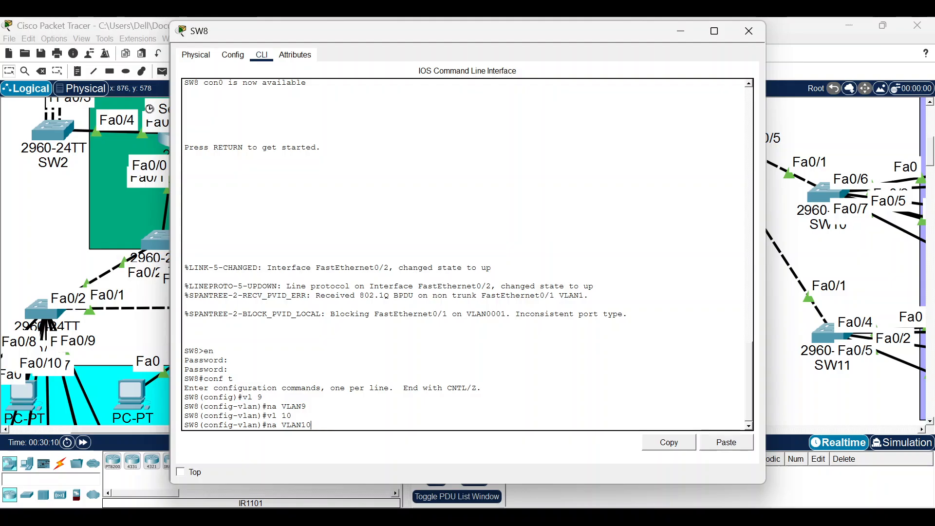
key(Return)
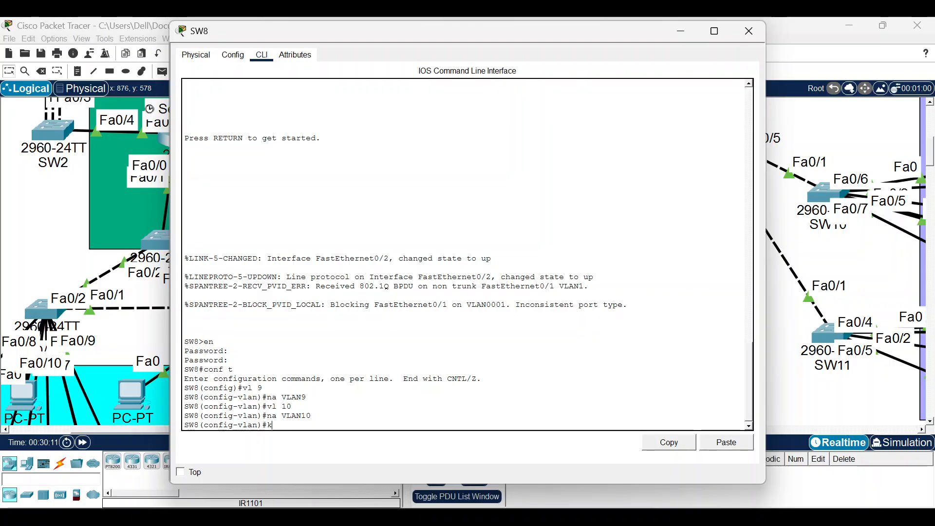
Make ports Fa0/1–2 trunks allowing only VLANs 9 and 10.
text(int)
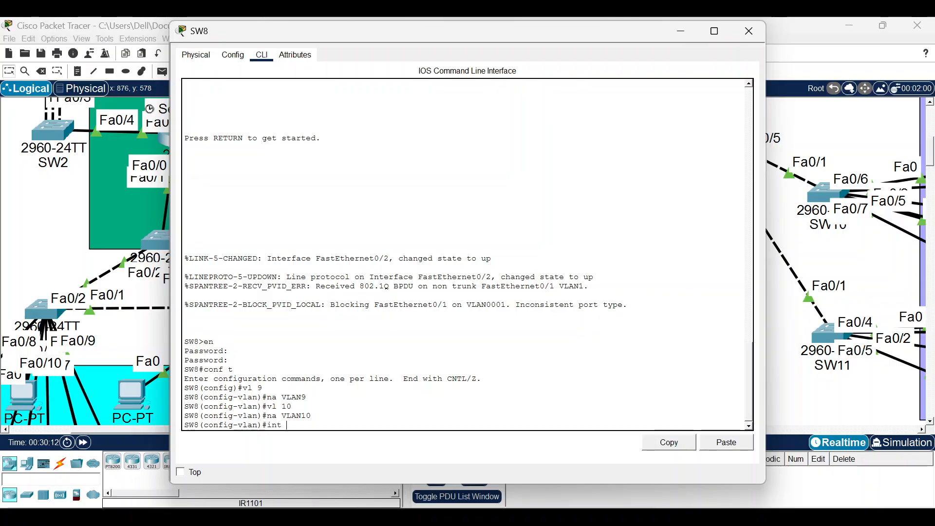
text( ra )
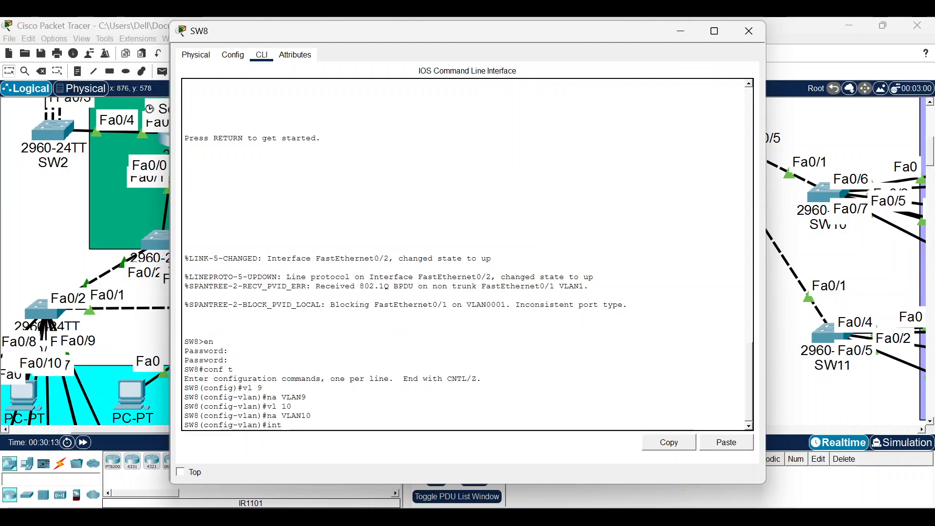
text(f0)
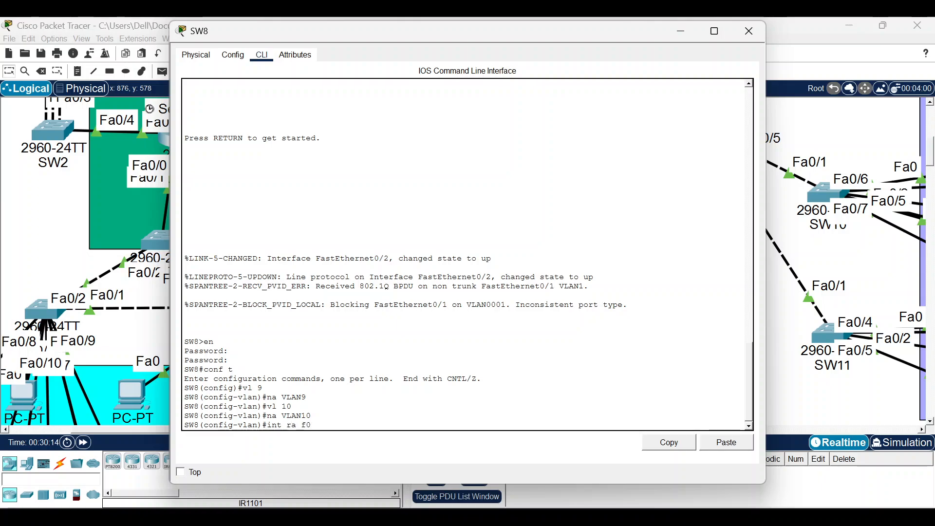
text(/1-2)
key(Return)
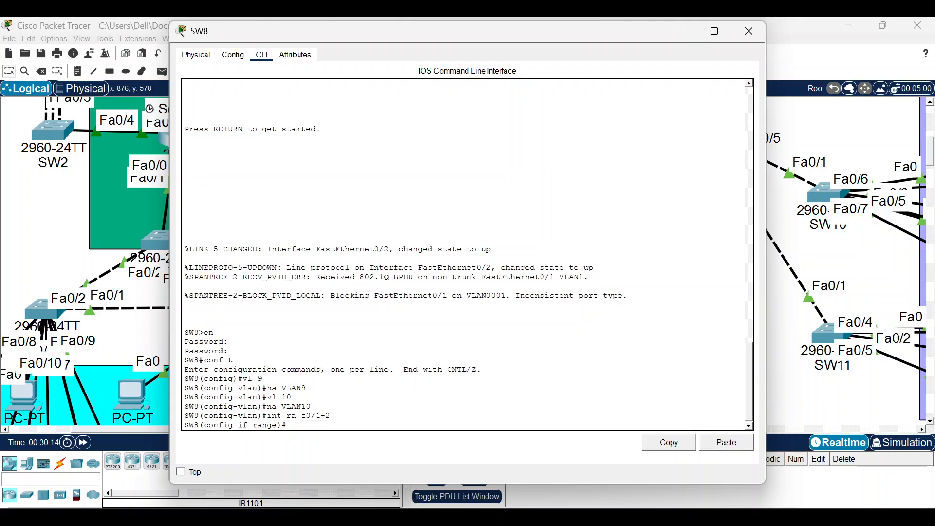
text(sw mo tru)
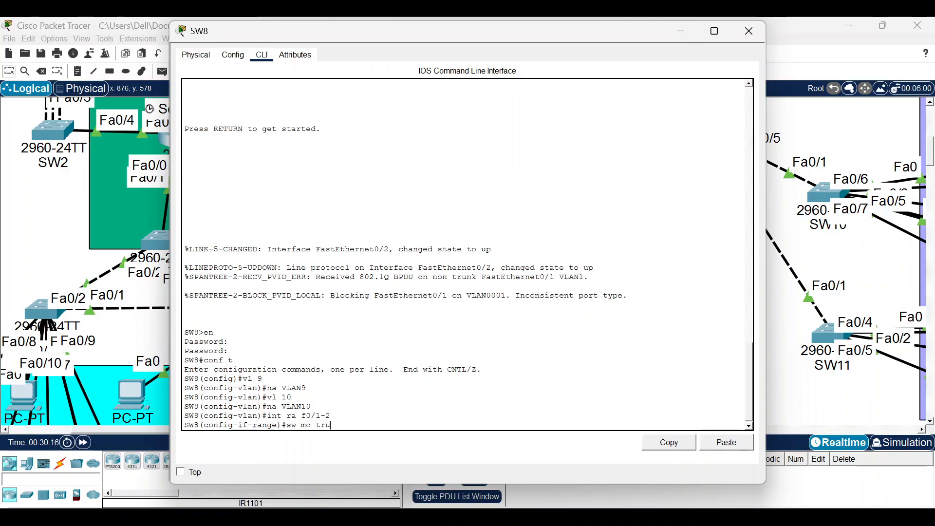
key(Return)
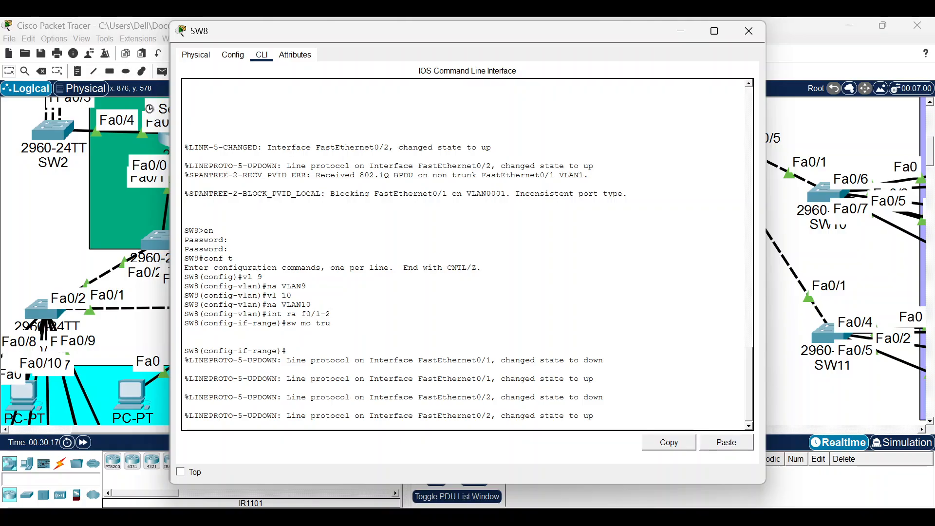
key(Return)
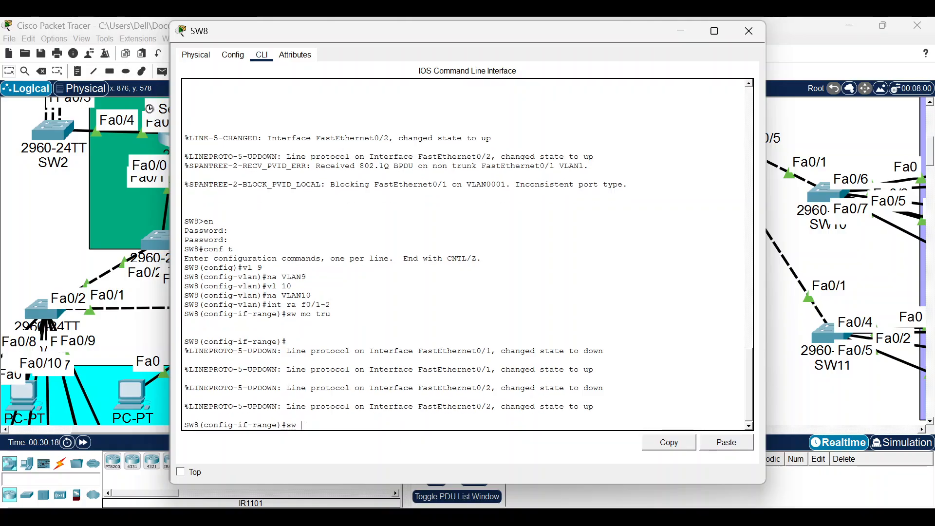
text(sw tru all vl 9,10)
key(Return)
key(Up)
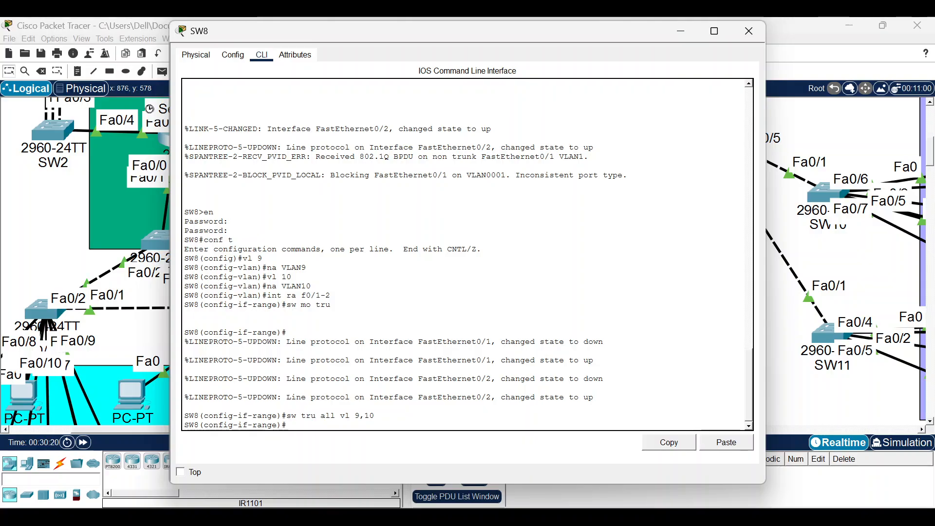
key(Up)
key(Up)
key(Up)
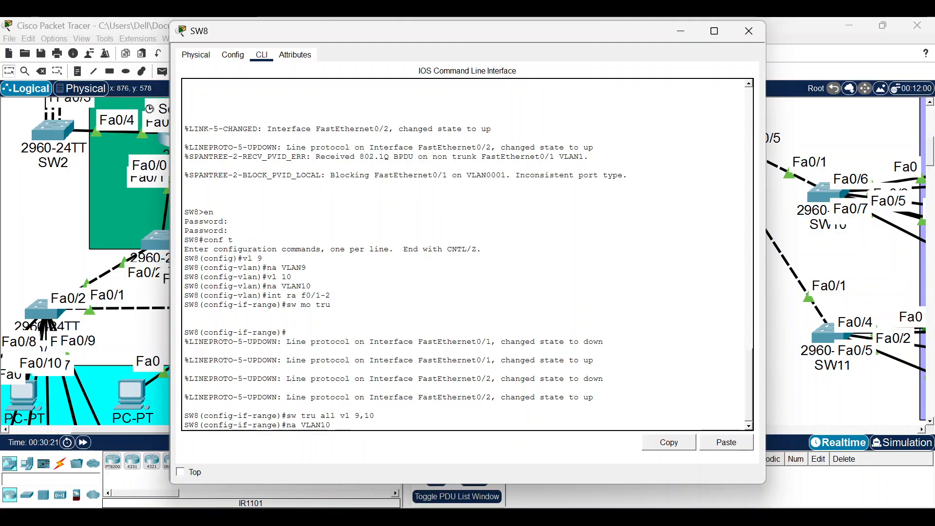
key(Down)
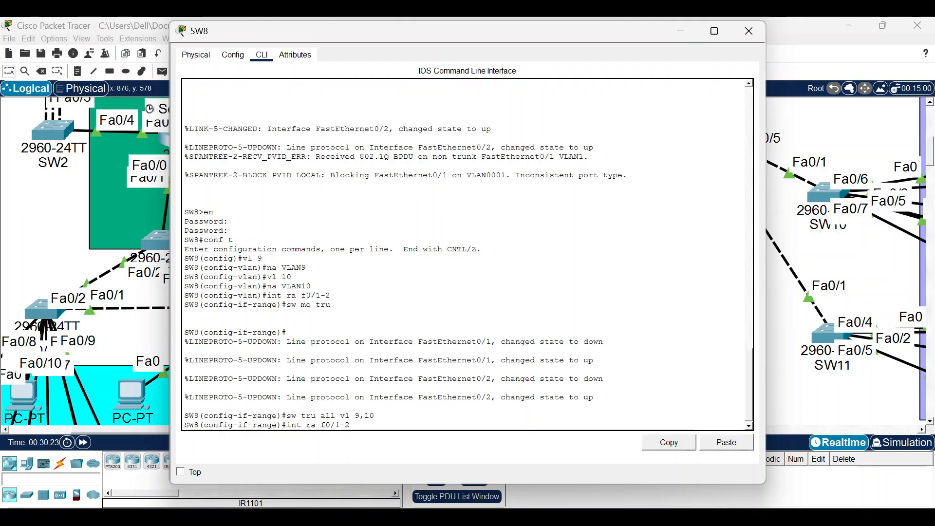
Make ports Fa0/3–5 access ports in VLAN 9.
key(Delete)
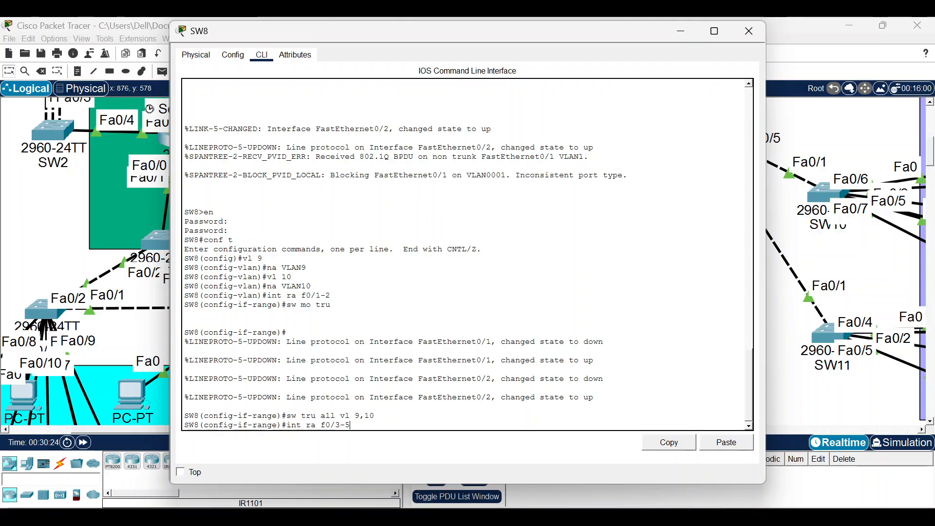
text(5)
key(Return)
text(sw )
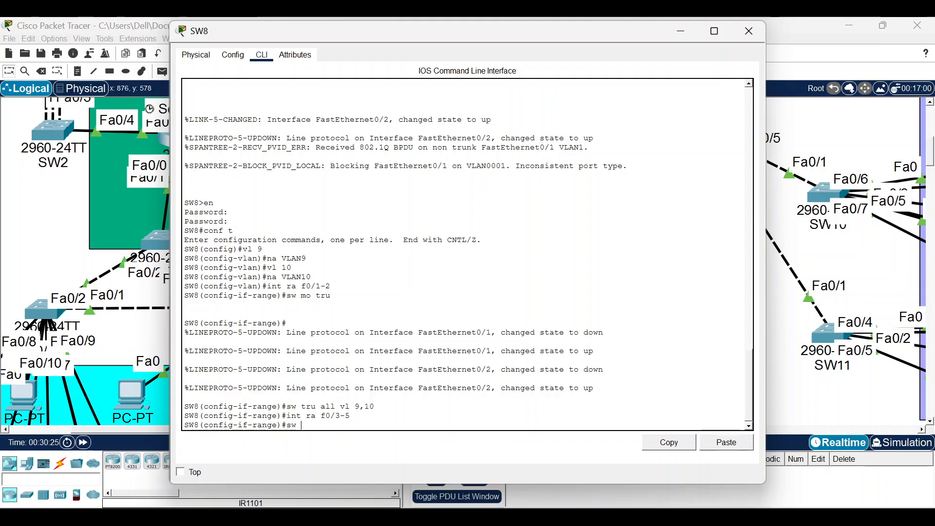
text(mo acc)
key(Return)
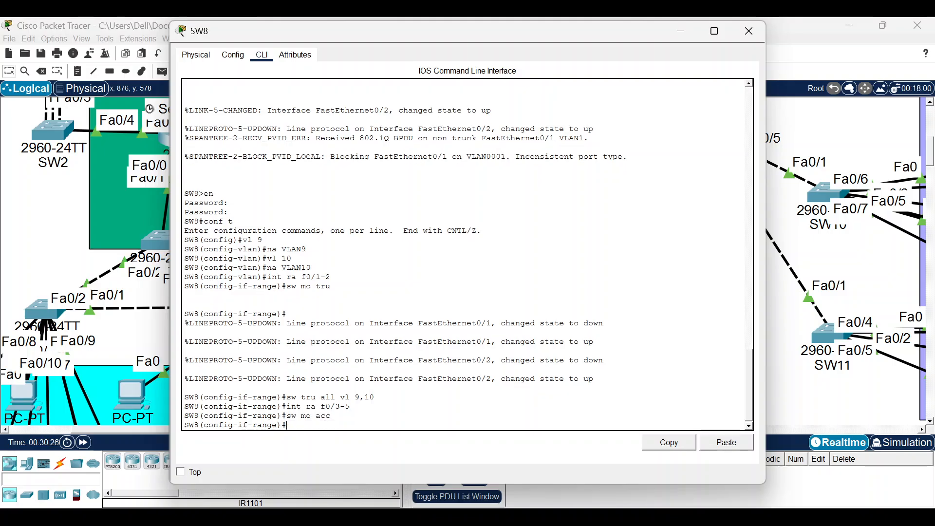
text(sw acd)
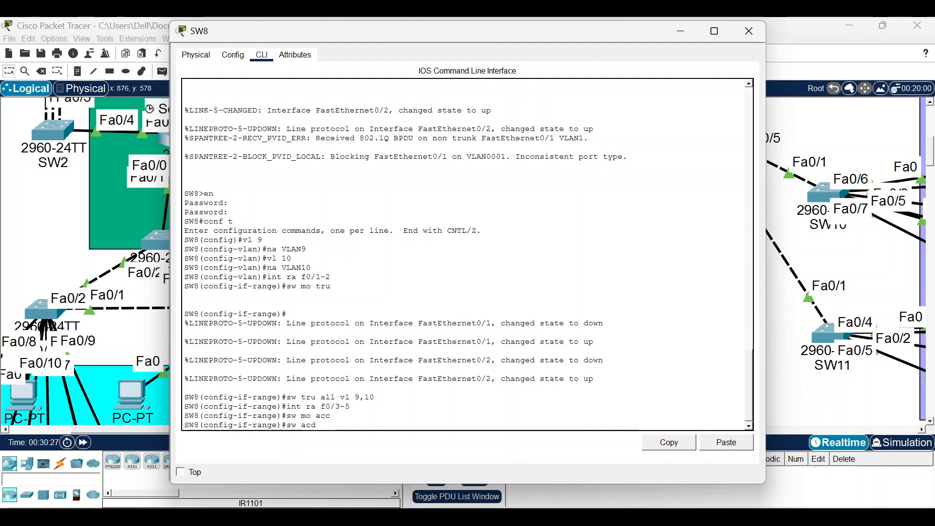
key(BackSpace)
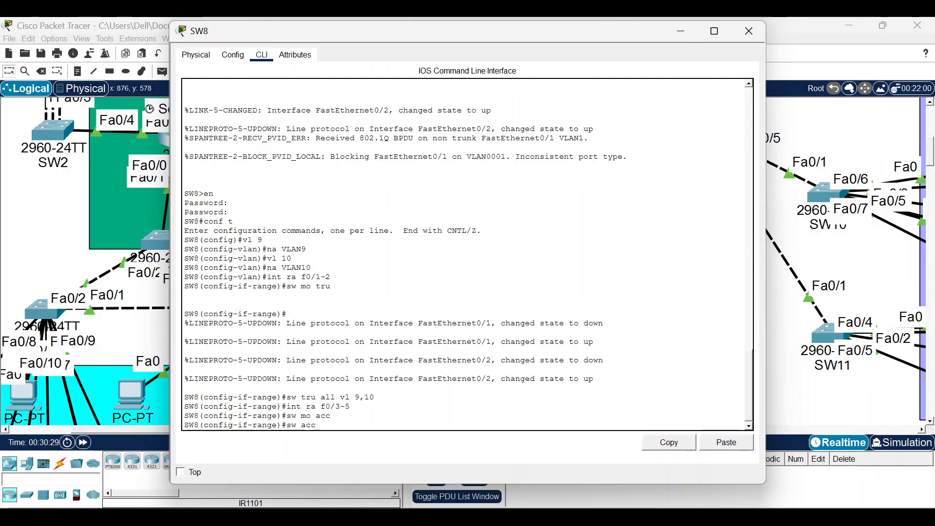
text(c vlan )
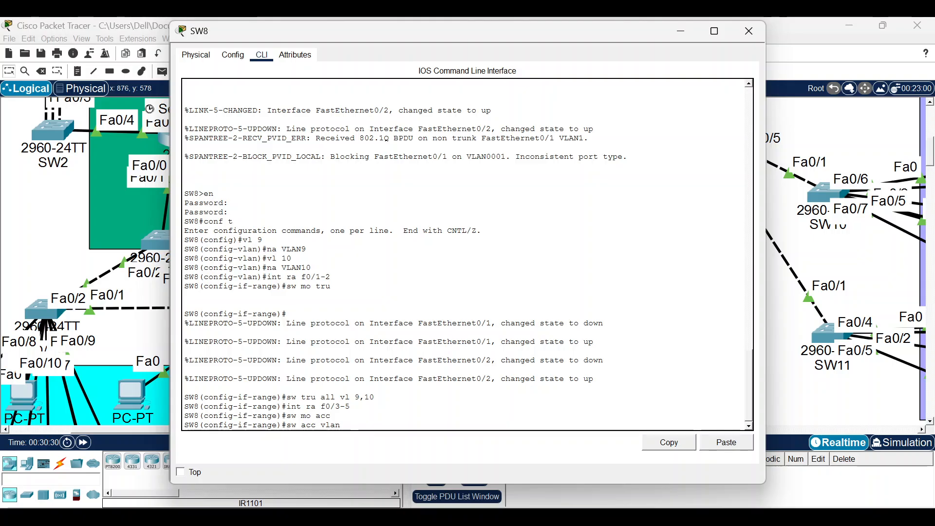
text(9)
key(Return)
Make ports Fa0/6–8 access ports in VLAN 10.
text(sw mo acc)
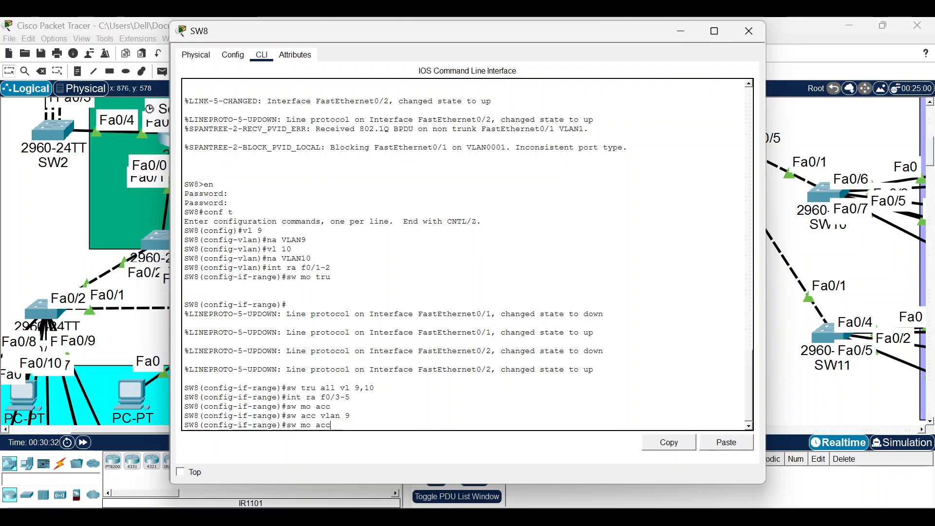
key(Up)
key(Up)
key(Up)
key(Left)
key(Left)
key(BackSpace)
text(6)
key(Right)
key(Right)
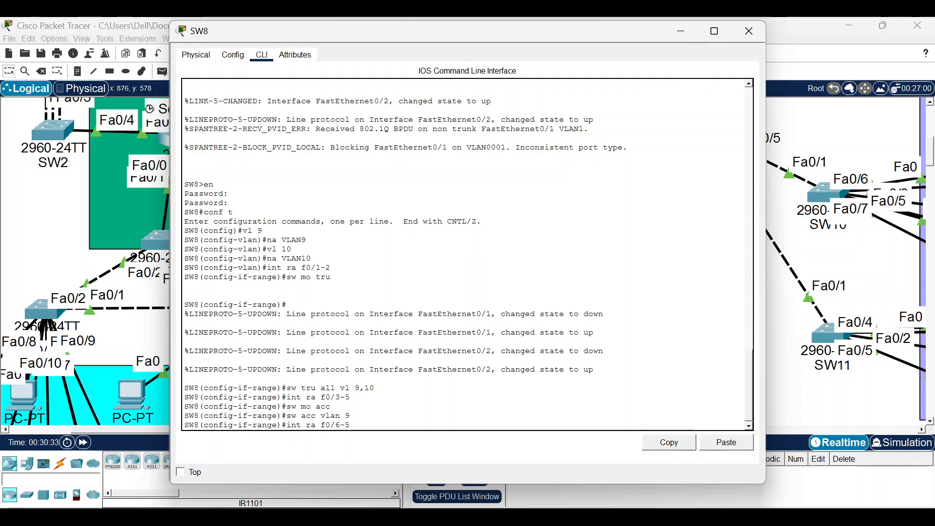
key(BackSpace)
text(8)
key(Return)
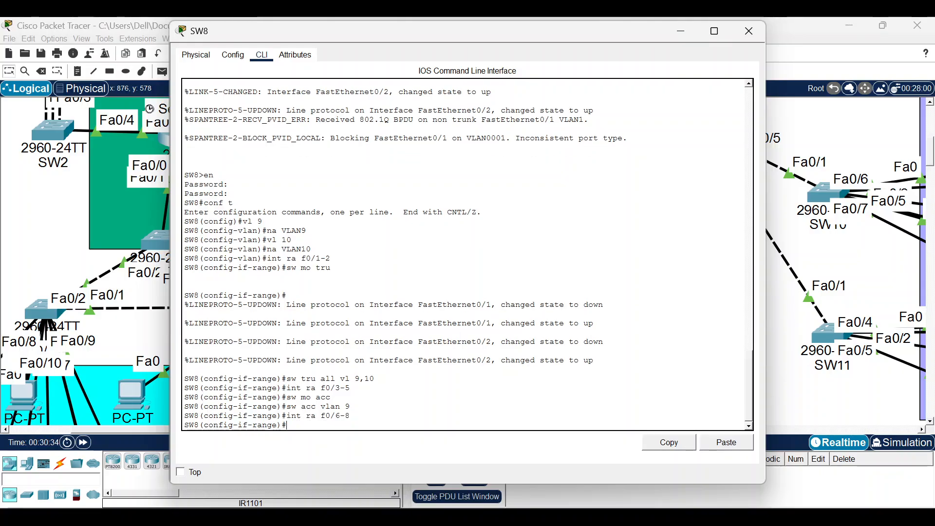
text(sw mo acc)
key(Return)
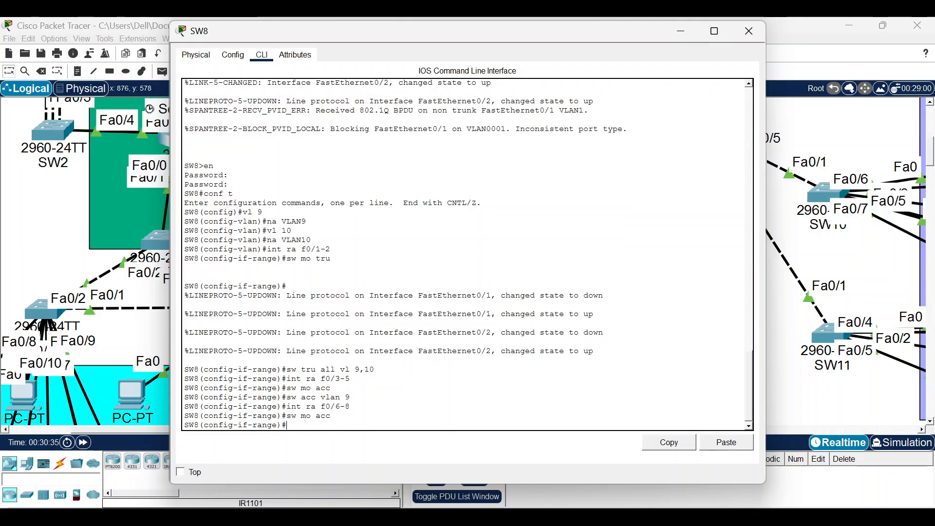
text(sw acc vl 10)
key(Return)
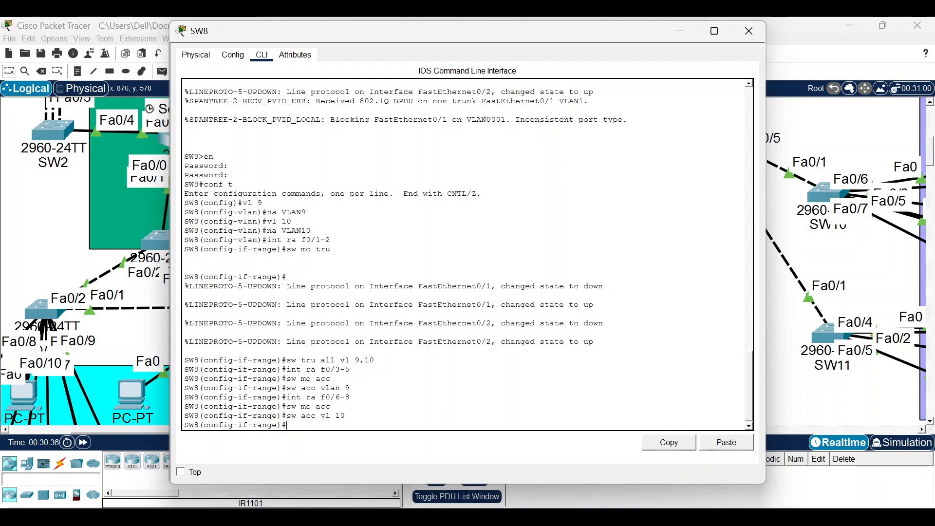
Enable spanning-tree portfast on ports Fa0/3 through Fa0/8.
text(sw mo acc)
key(Up)
key(Up)
key(Up)
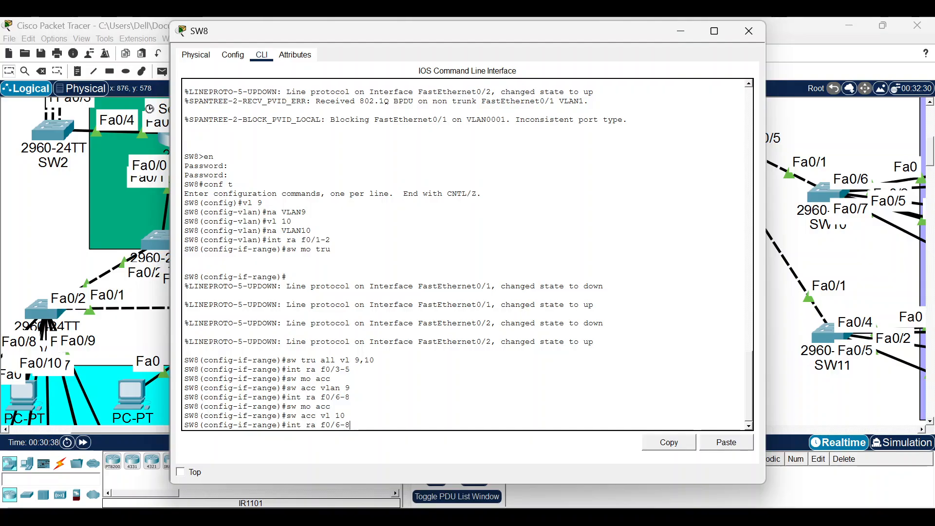
key(Left)
key(Left)
key(BackSpace)
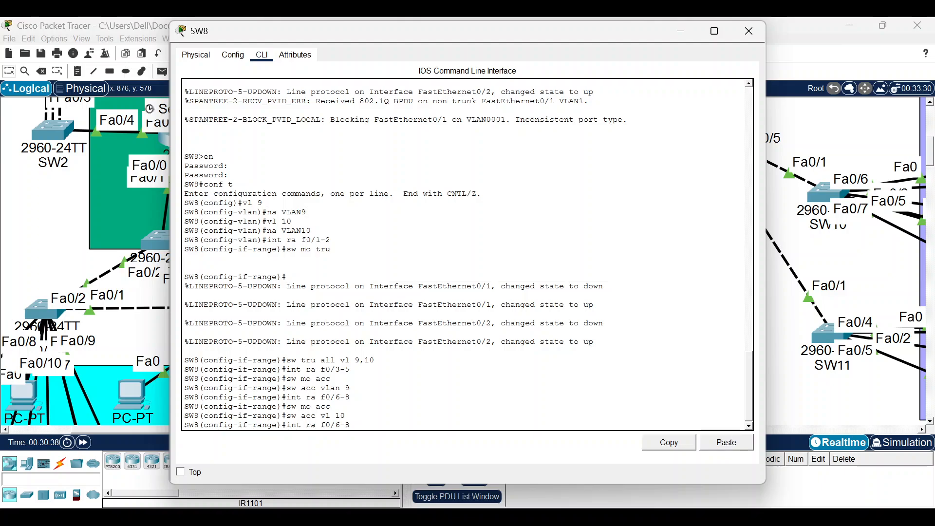
text(3)
key(Return)
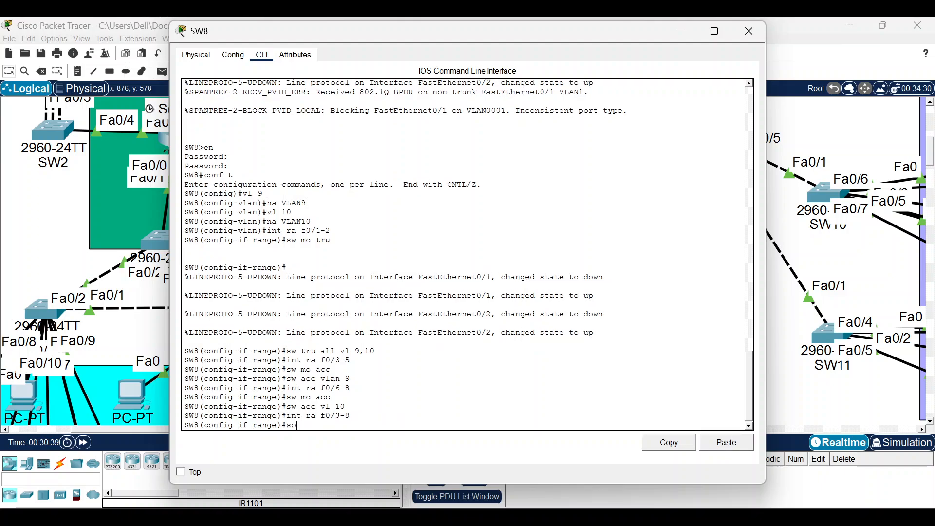
text(span port)
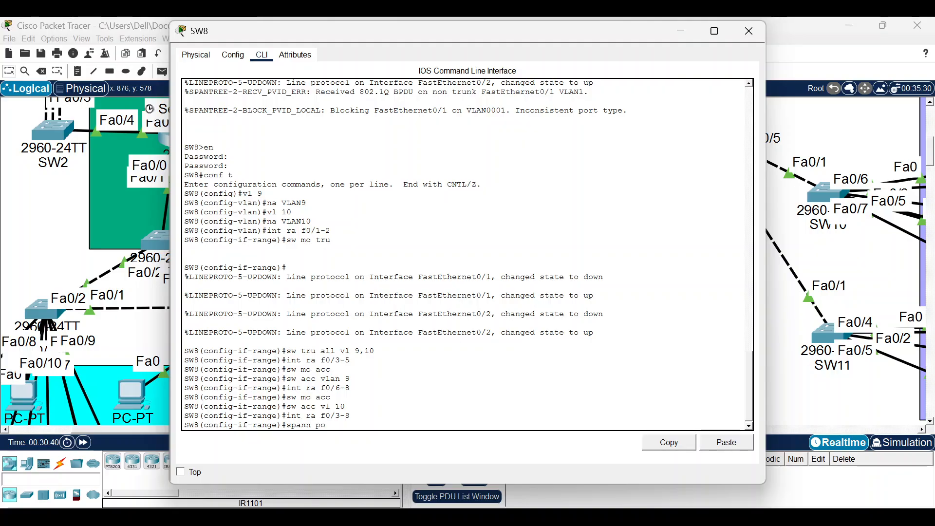
key(Return)
key(Return)
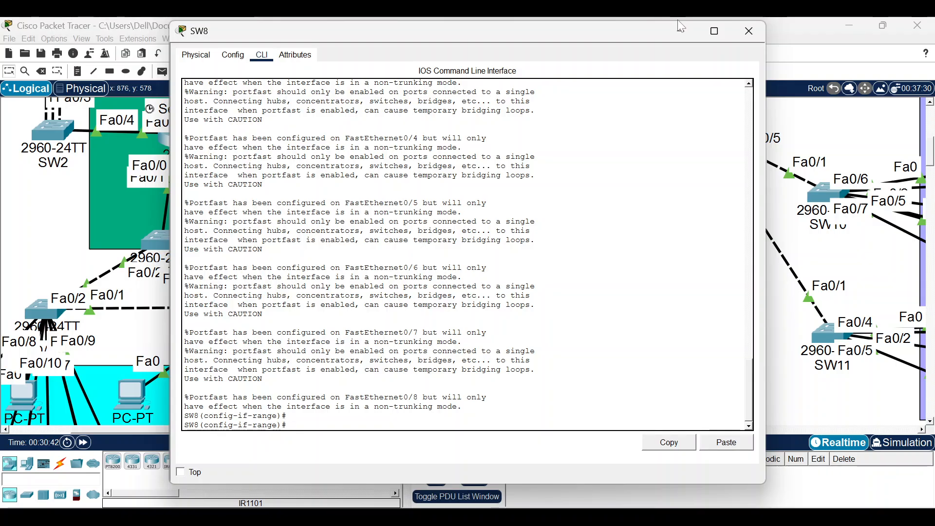
Close the SW8, SW5, SW6, Core-RTR2 and PC6 windows.
click(749, 31)
scroll(403, 273, down, 3)
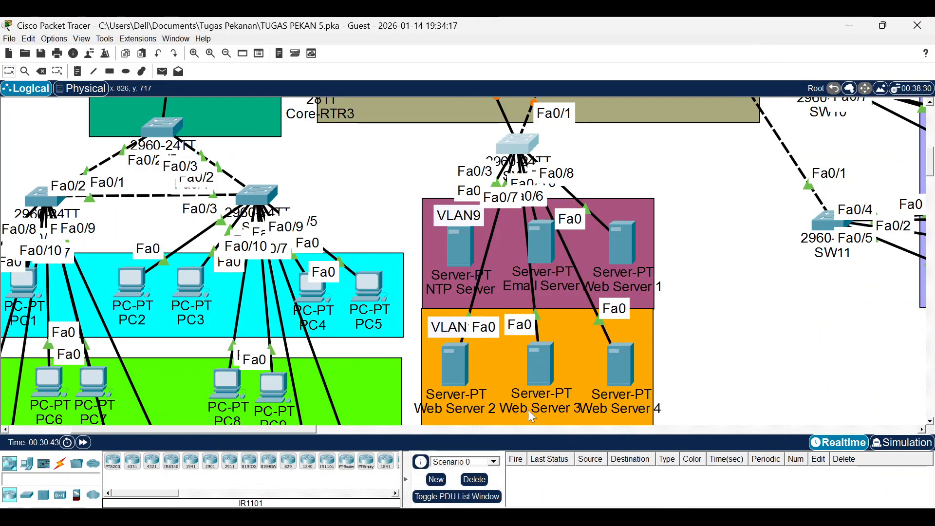
mouse_move(686, 480)
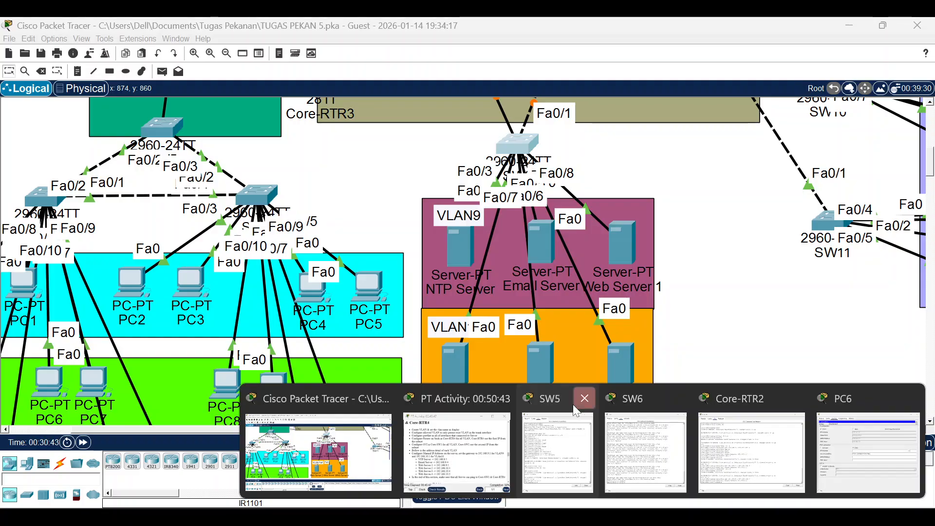
click(583, 398)
click(627, 391)
click(915, 30)
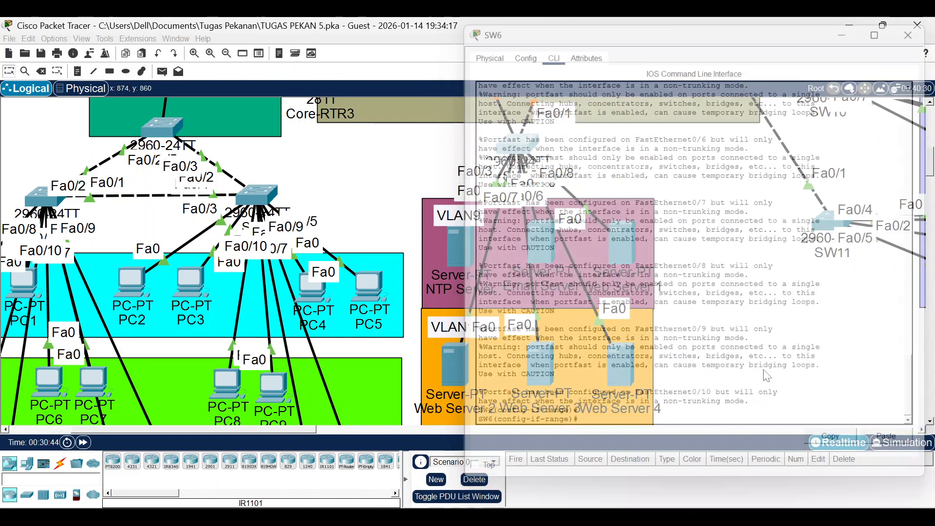
click(735, 407)
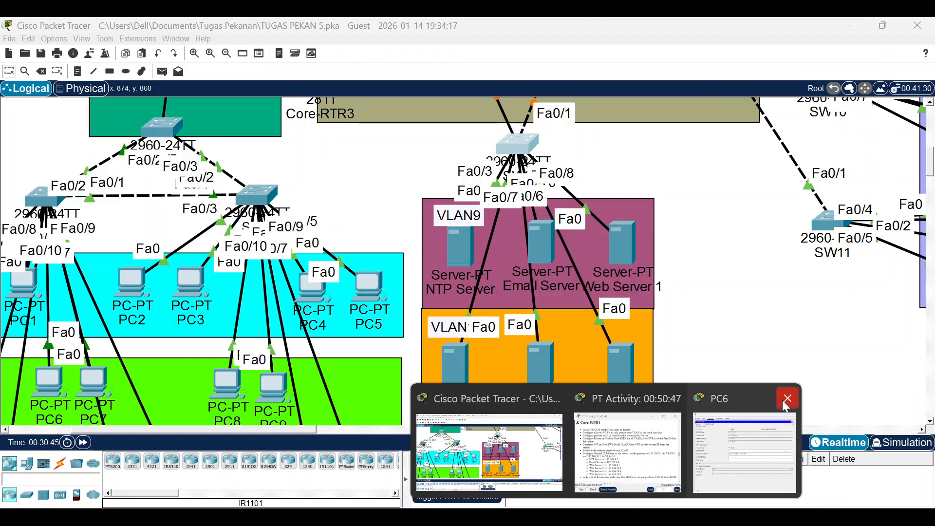
click(785, 394)
Copy the NTP Server address 192.168.9.3 from the activity instructions, then open the NTP Server.
click(680, 438)
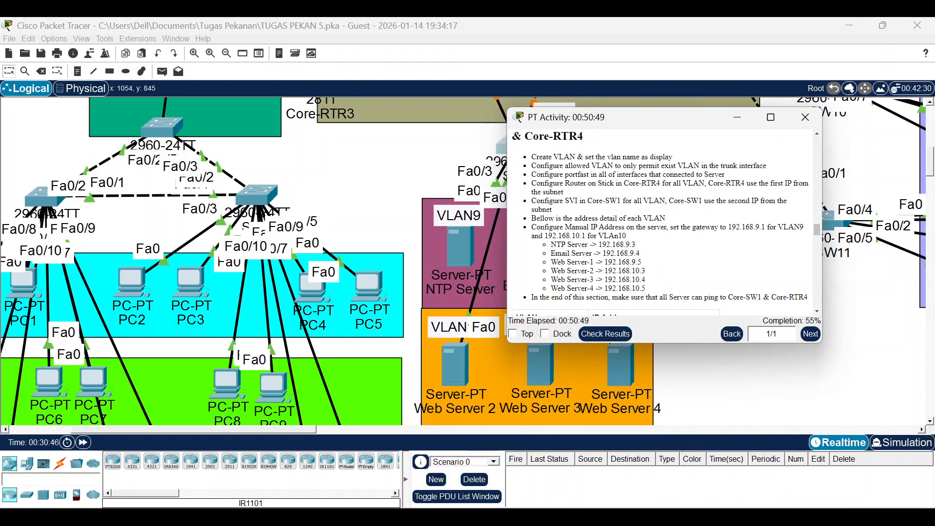
drag(599, 245, 635, 245)
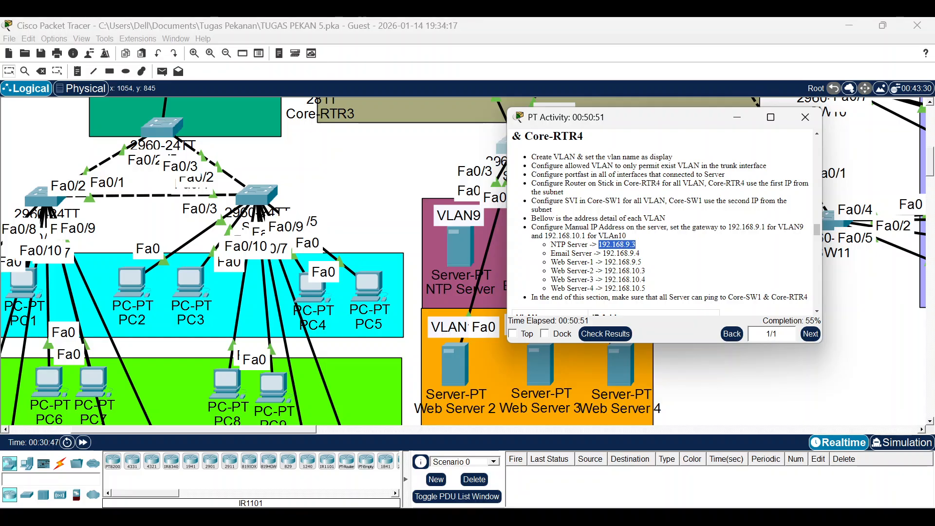
right_click(633, 244)
click(647, 253)
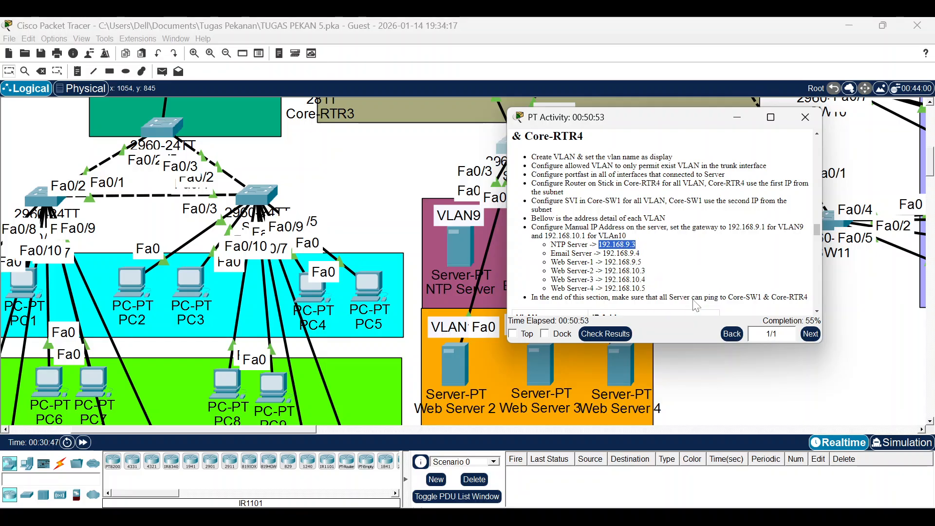
click(723, 369)
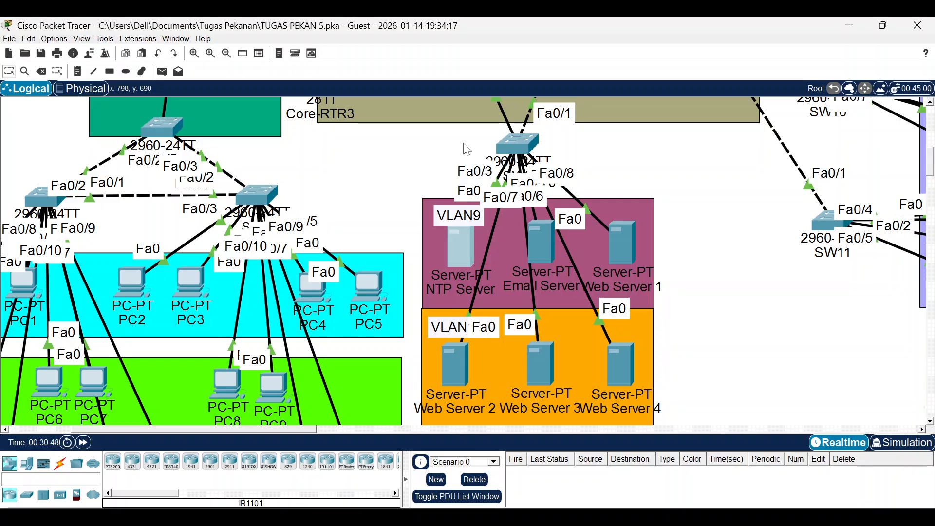
click(461, 249)
Set the NTP Server's static IP 192.168.9.3, gateway 192.168.9.1 and DNS 192.168.1.3.
click(271, 55)
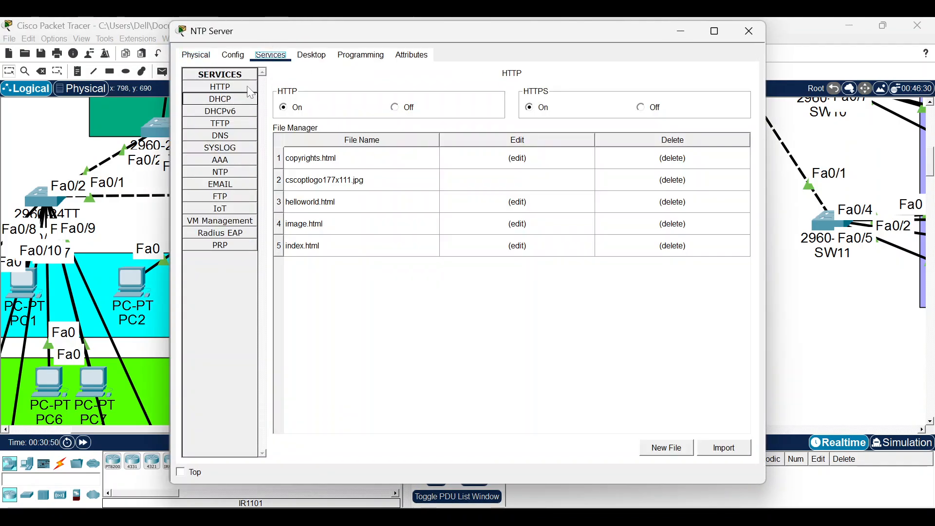
click(312, 55)
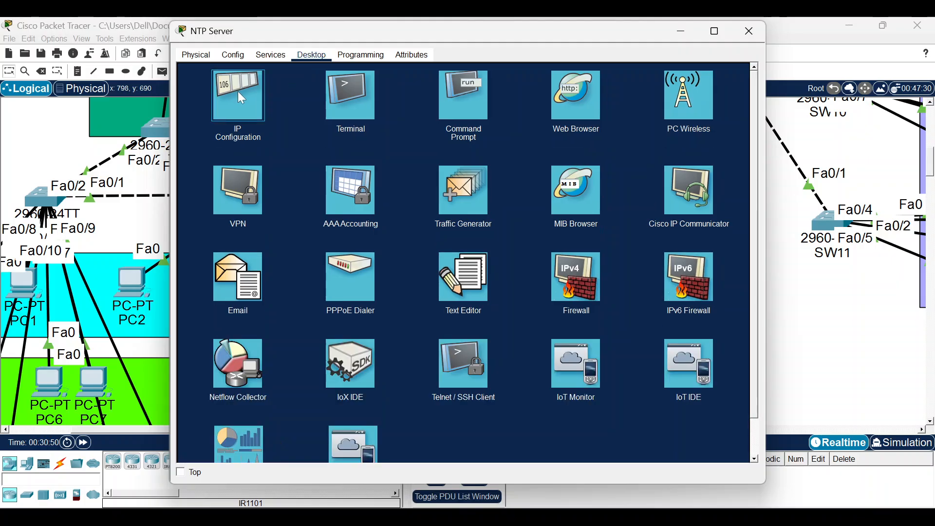
click(237, 92)
text(192.168.9.3)
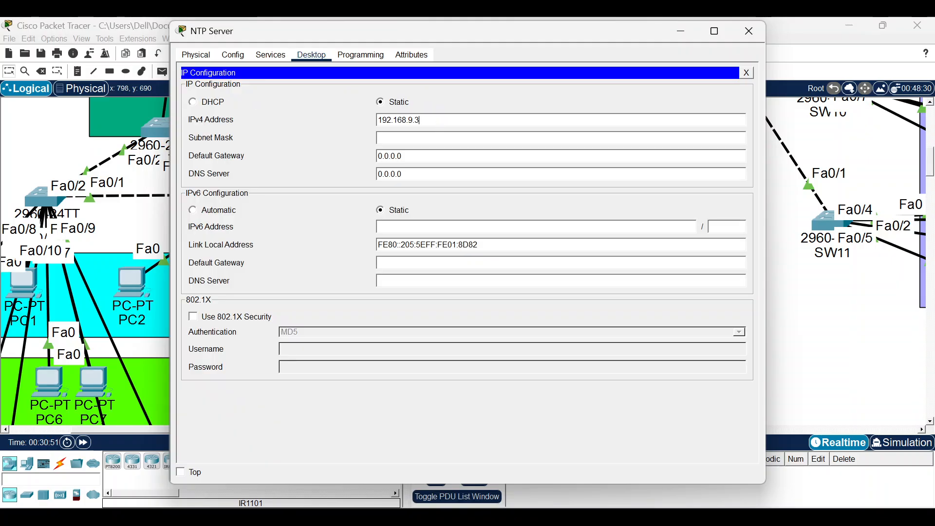
key(Tab)
key(Tab)
key(ctrl+v)
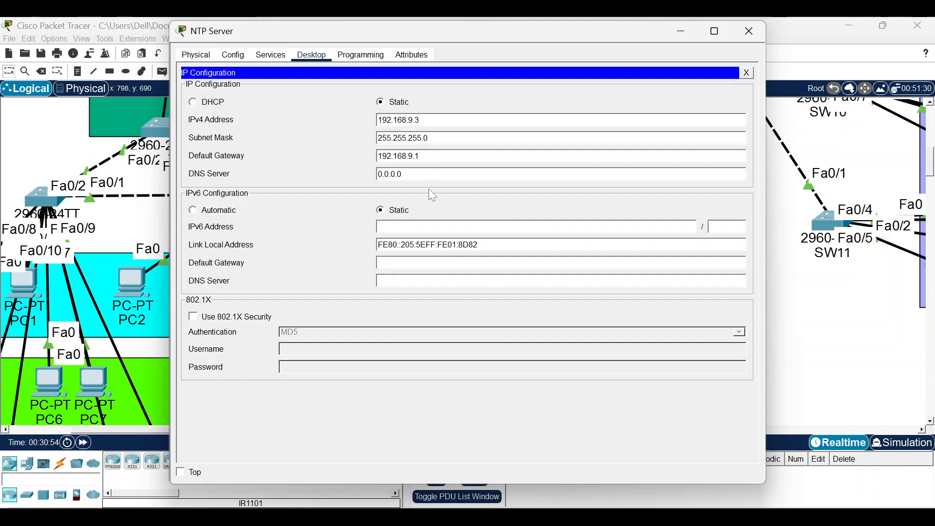
double_click(399, 174)
key(ctrl+v)
Enter static IP 192.168.9.4, gateway 192.168.9.1 and DNS 192.168.1.3 on the Email Server.
click(748, 32)
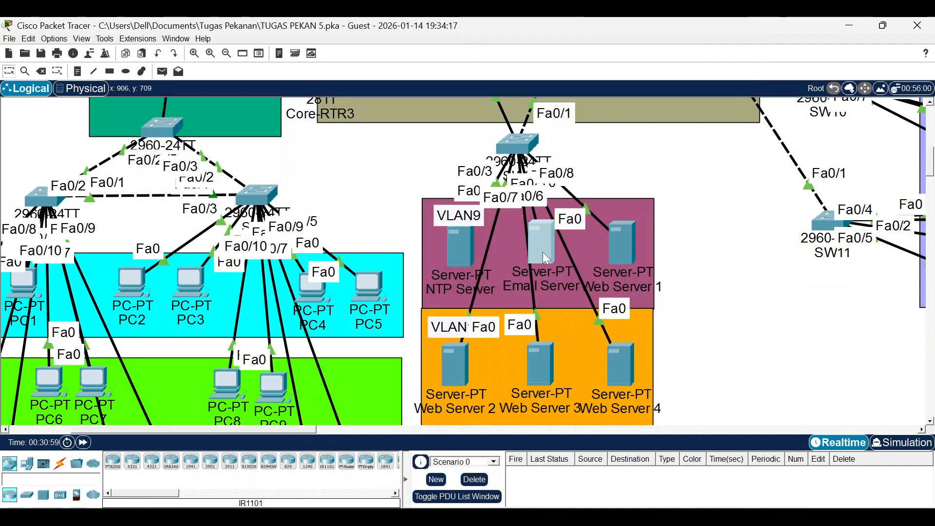
click(543, 253)
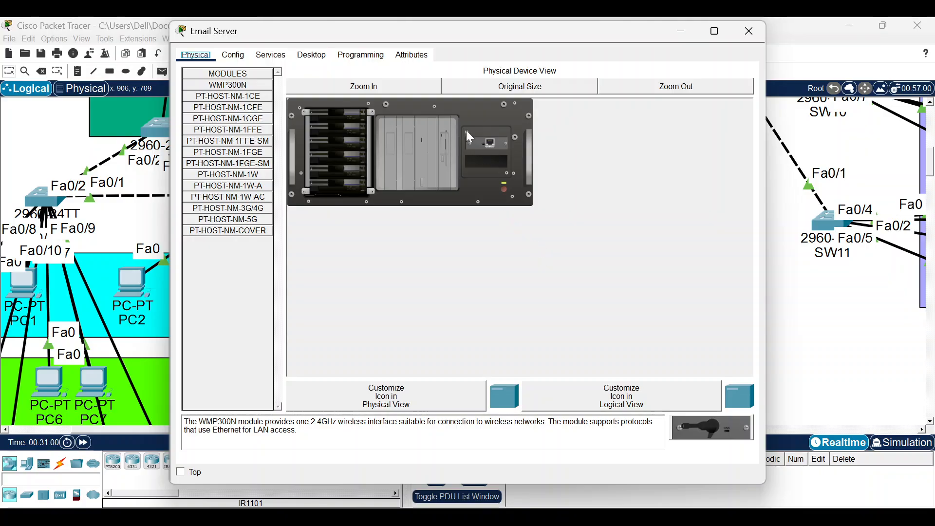
click(312, 54)
click(238, 93)
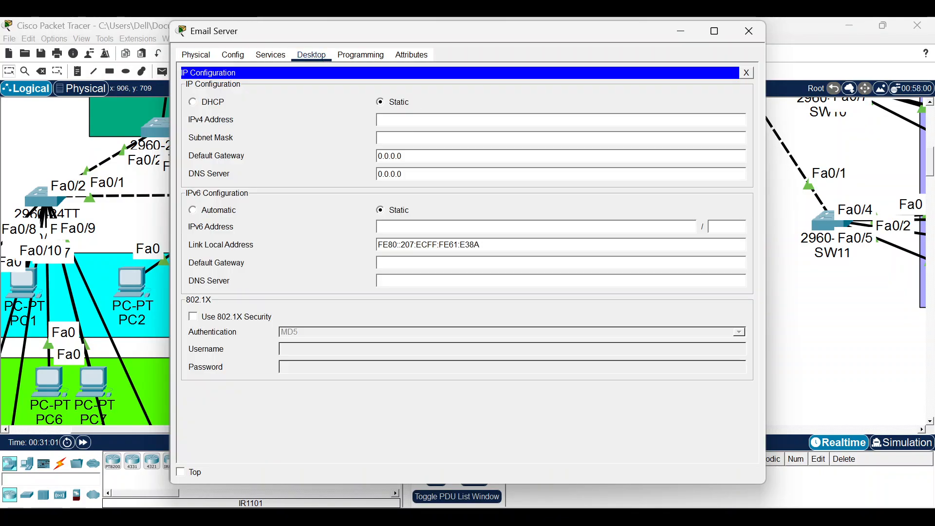
text(192.168.9.4)
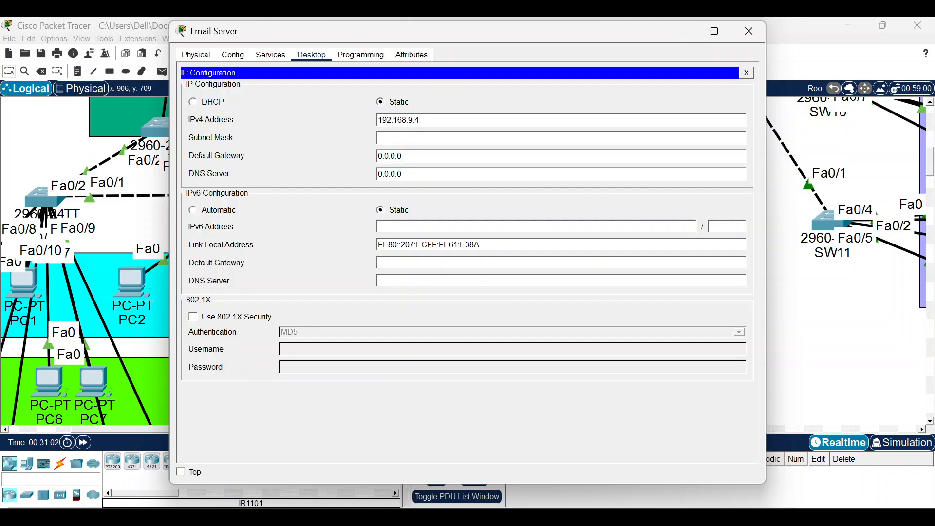
key(Tab)
key(Tab)
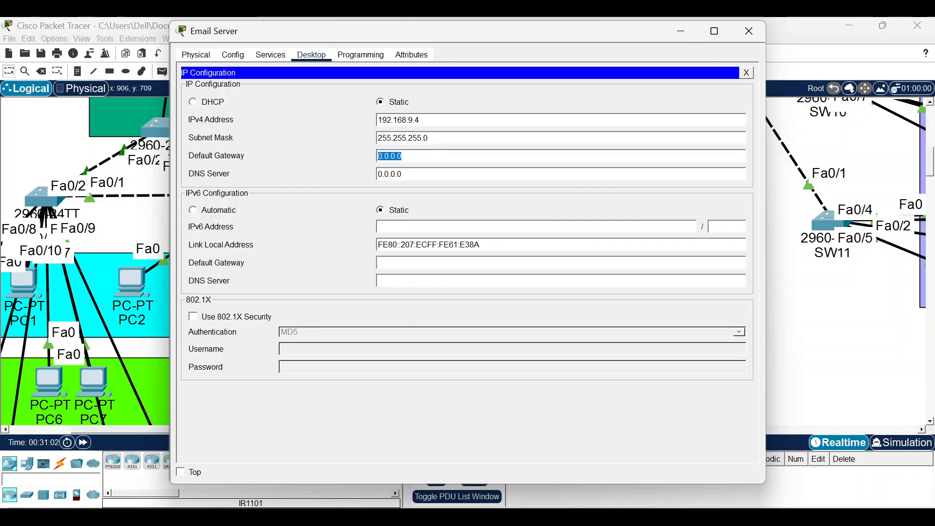
text(192.168.9.1)
key(Tab)
text(192.168.9.3)
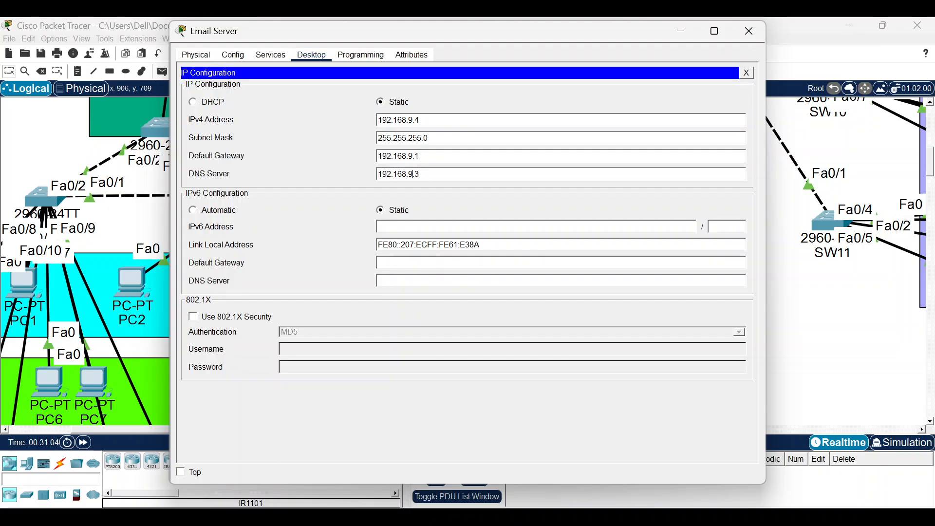
key(BackSpace)
text(1)
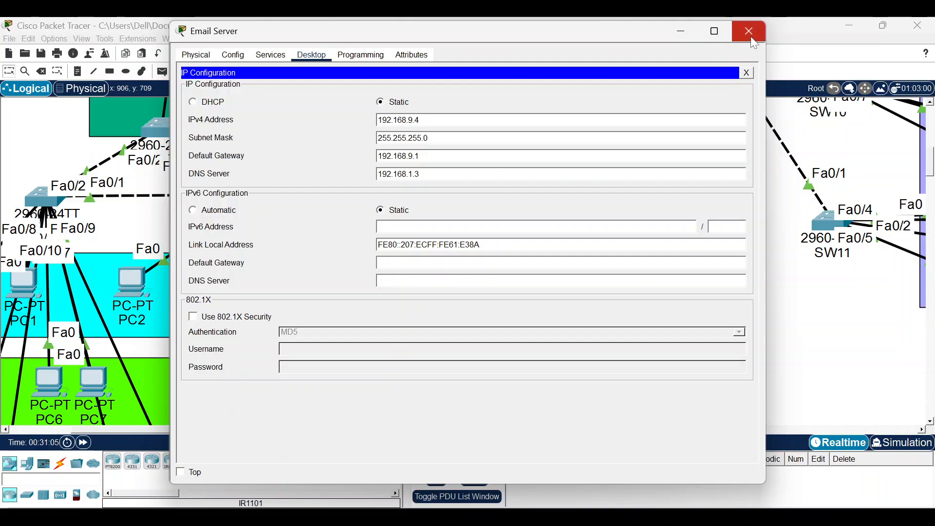
click(749, 32)
Enter 192.168.9.5 as Web Server 1's static IPv4 address with mask 255.255.255.0.
click(623, 254)
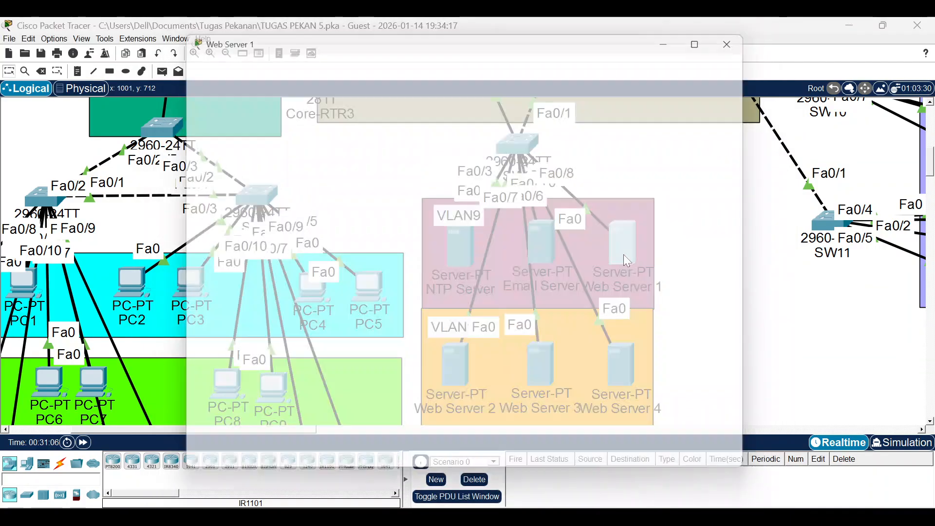
click(312, 54)
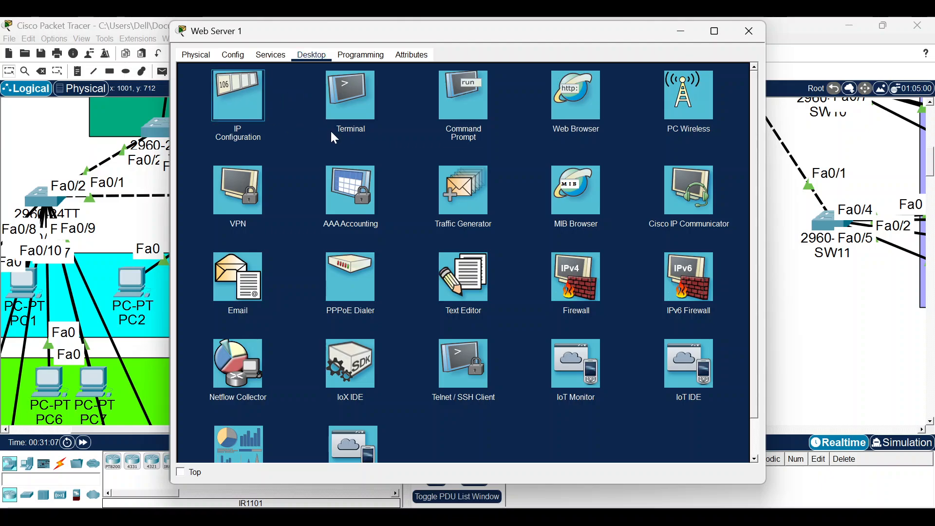
click(238, 100)
text(192.168.9.3)
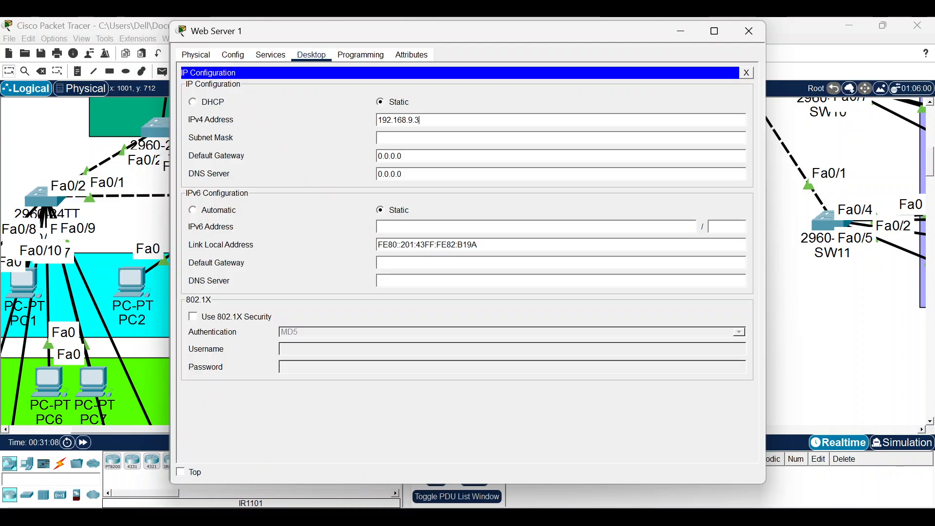
text(5)
key(Tab)
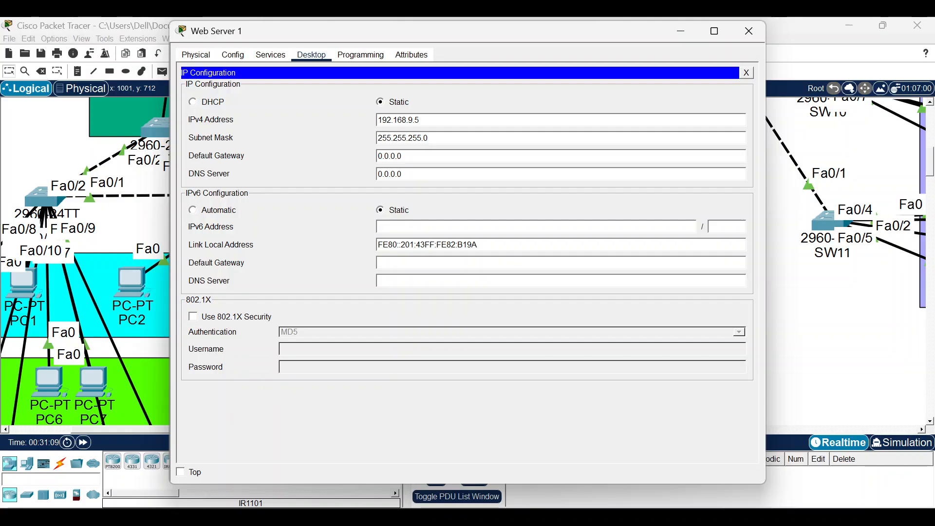
key(Tab)
Set Web Server 1's gateway to 192.168.9.1 and DNS to 192.168.1.3, then close its window.
key(BackSpace)
text(192.168.9.1)
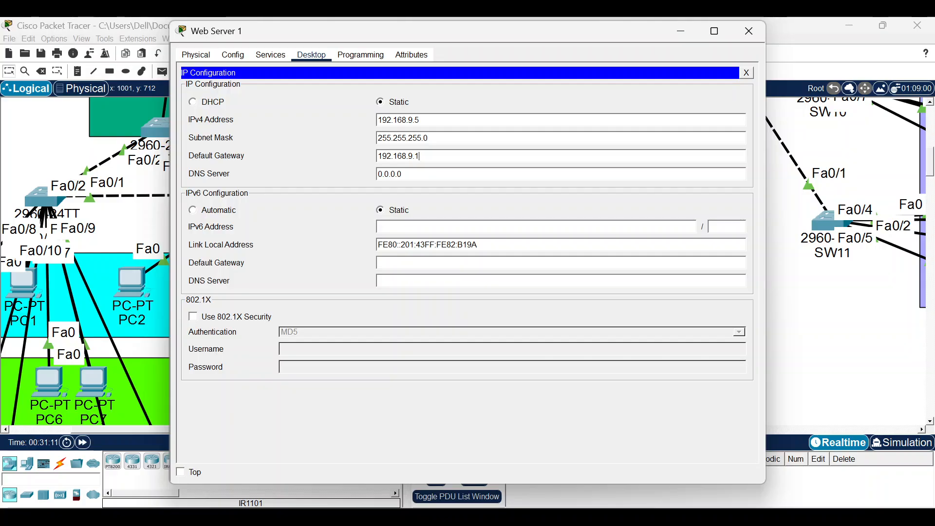
key(ctrl+a)
text(192.168.9.3)
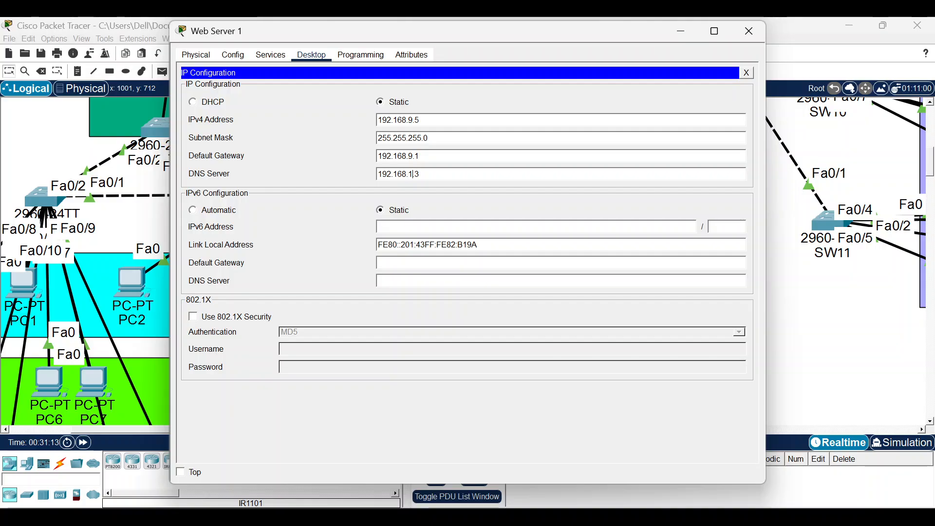
key(BackSpace)
text(1)
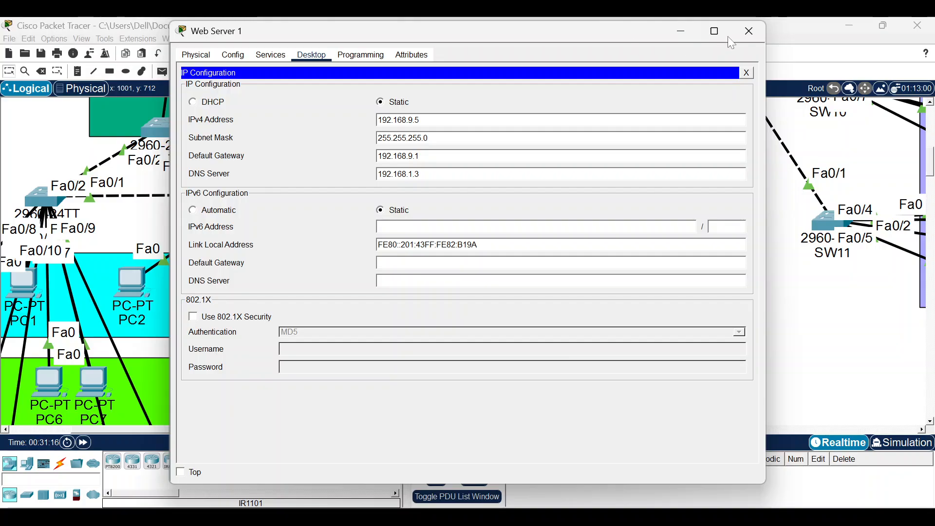
click(749, 31)
scroll(526, 271, down, 2)
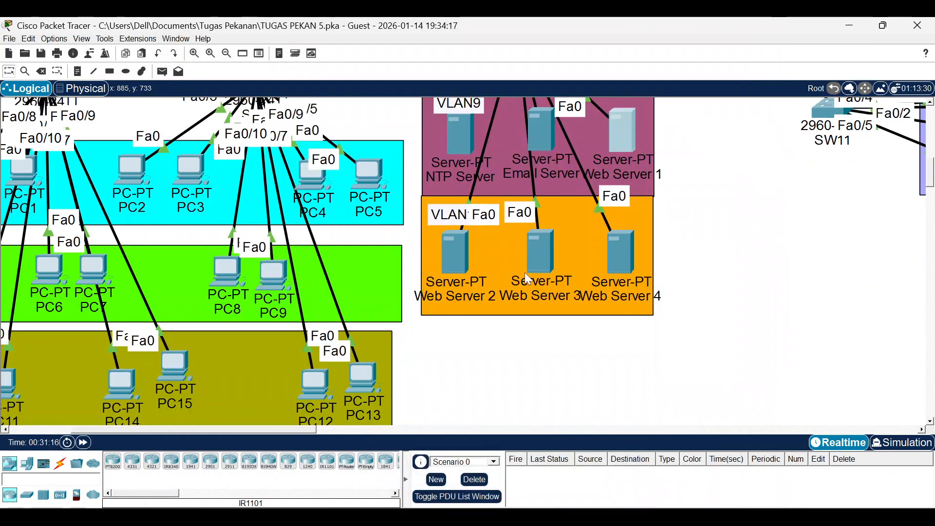
Paste 192.168.10.3 into Web Server 2's IP configuration, checking the activity instructions.
click(455, 251)
click(271, 54)
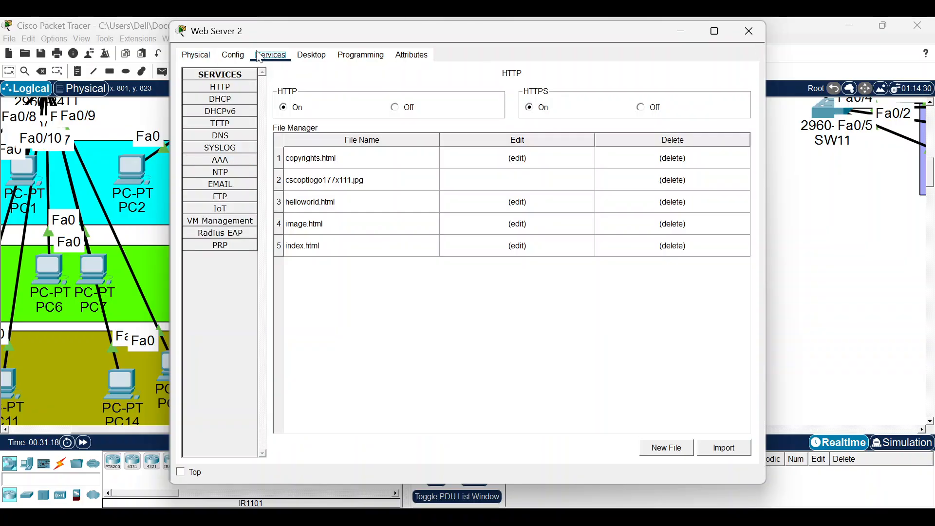
click(312, 54)
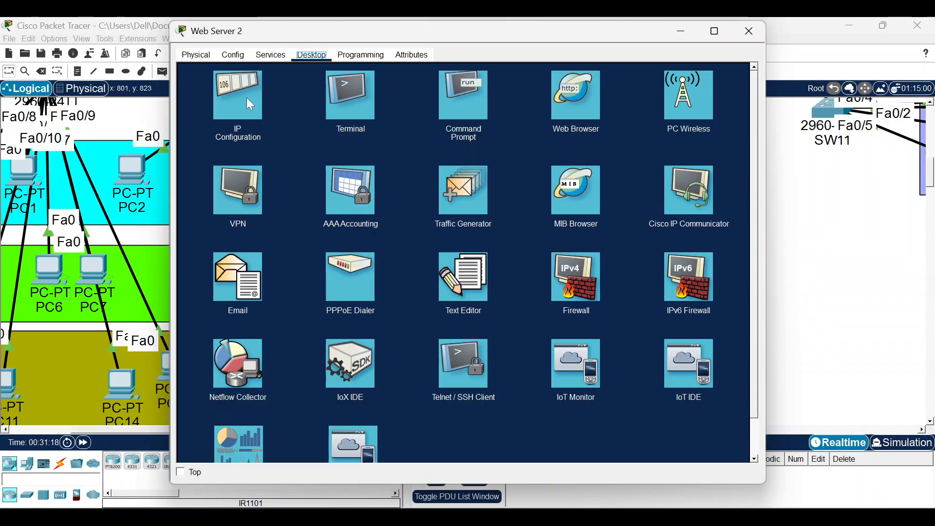
click(288, 128)
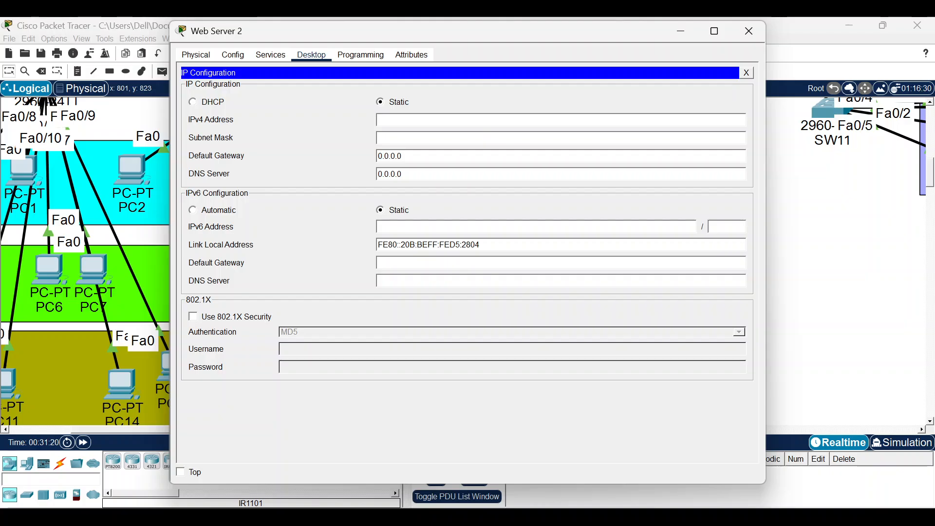
text(192.168.9.3)
click(607, 521)
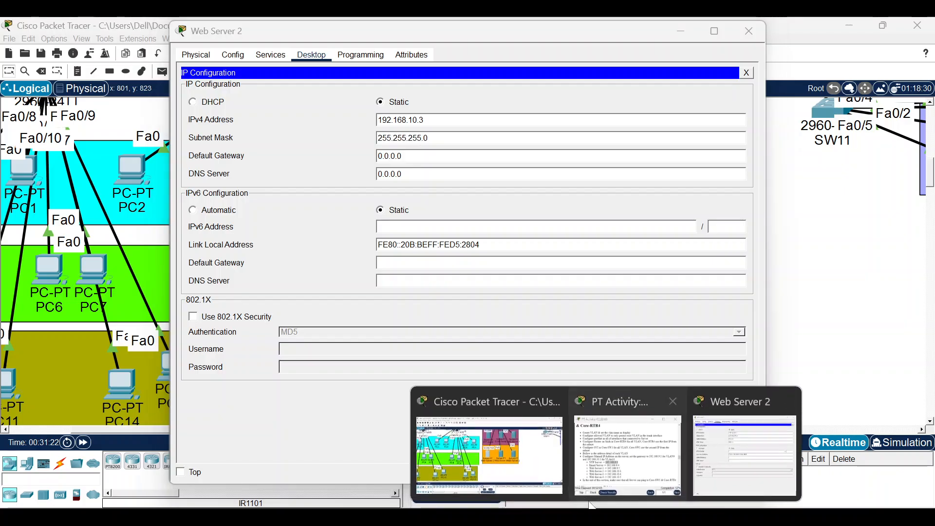
click(630, 448)
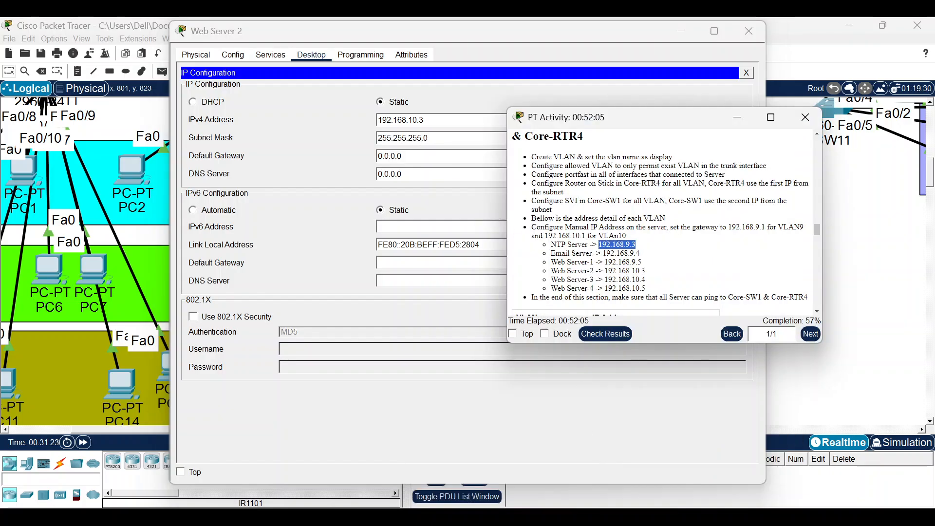
click(428, 136)
Fill in Web Server 2's gateway 192.168.10.1 and DNS 192.168.1.3, then close its window.
drag(426, 120, 377, 120)
key(ctrl+c)
drag(403, 157, 377, 156)
key(ctrl+v)
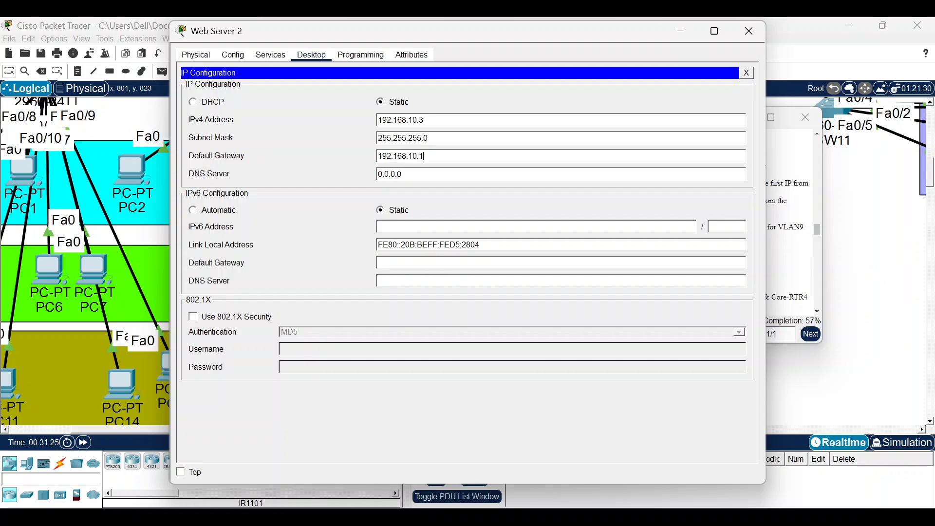
key(ctrl+v)
drag(443, 174, 354, 176)
key(ctrl+v)
click(749, 31)
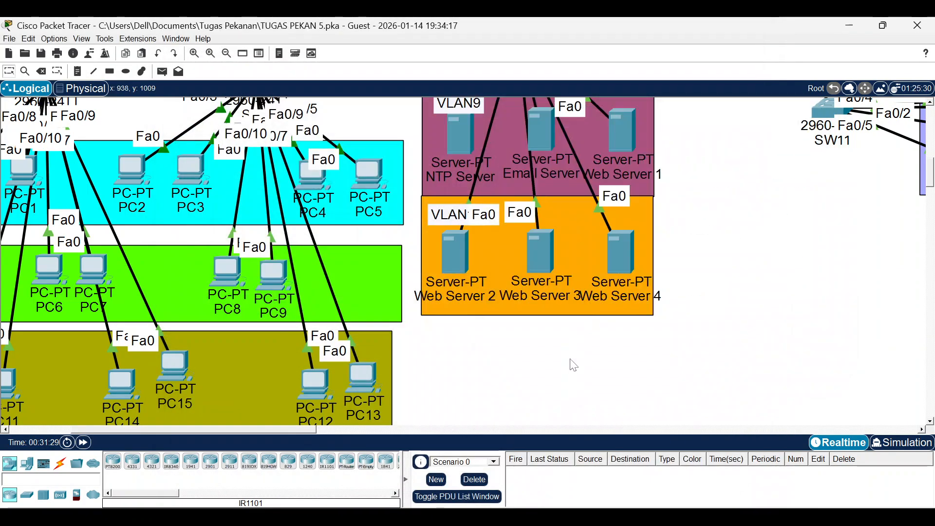
Configure Web Server 3 with static 192.168.10.4, gateway 192.168.10.1 and DNS 192.168.1.3.
click(575, 370)
click(541, 251)
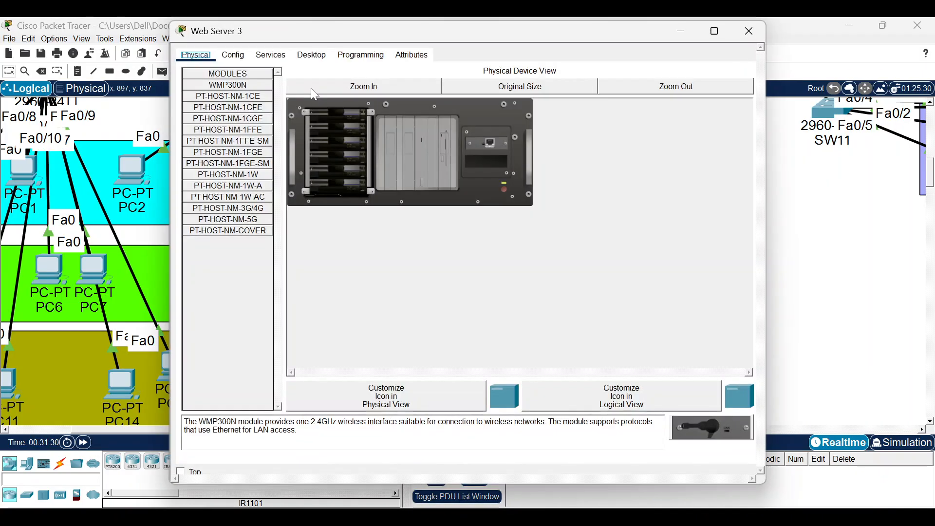
click(270, 55)
click(312, 54)
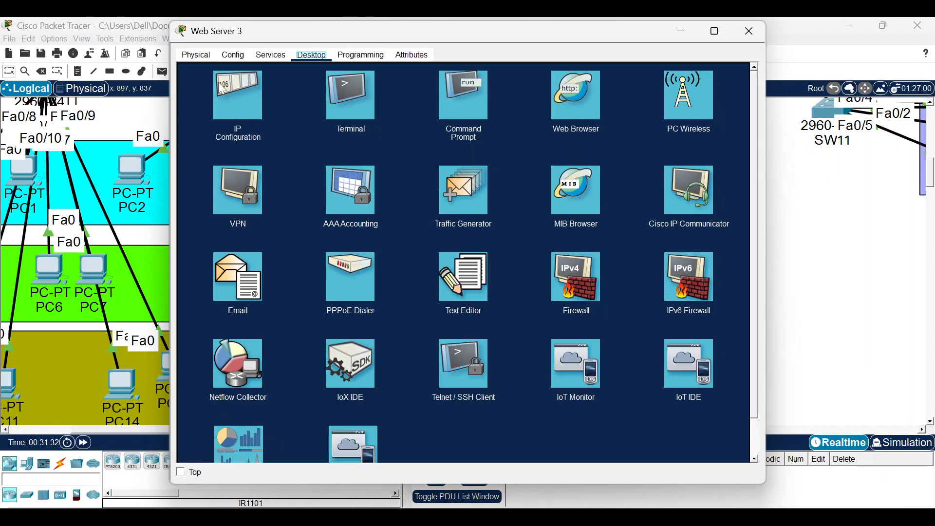
click(240, 96)
click(419, 121)
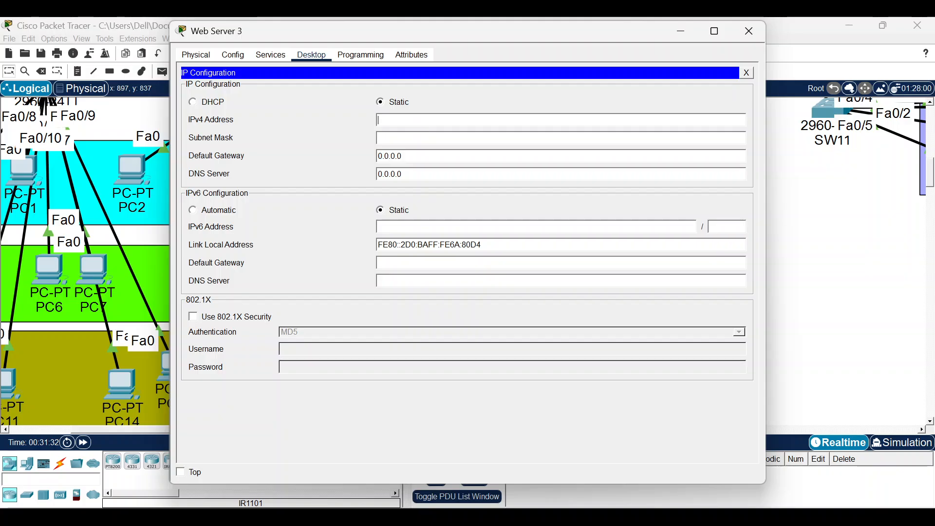
text(192.168.10.3)
click(419, 138)
drag(403, 157, 377, 174)
key(ctrl+v)
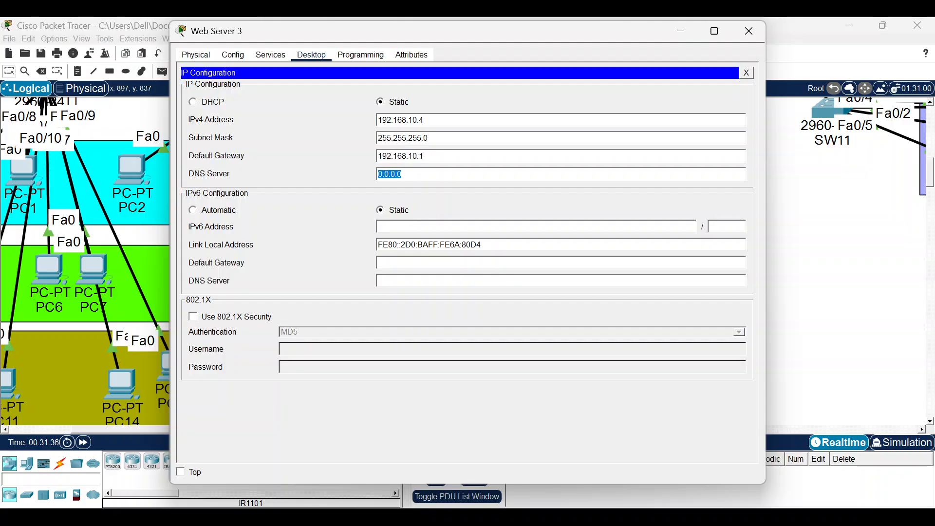
key(ctrl+v)
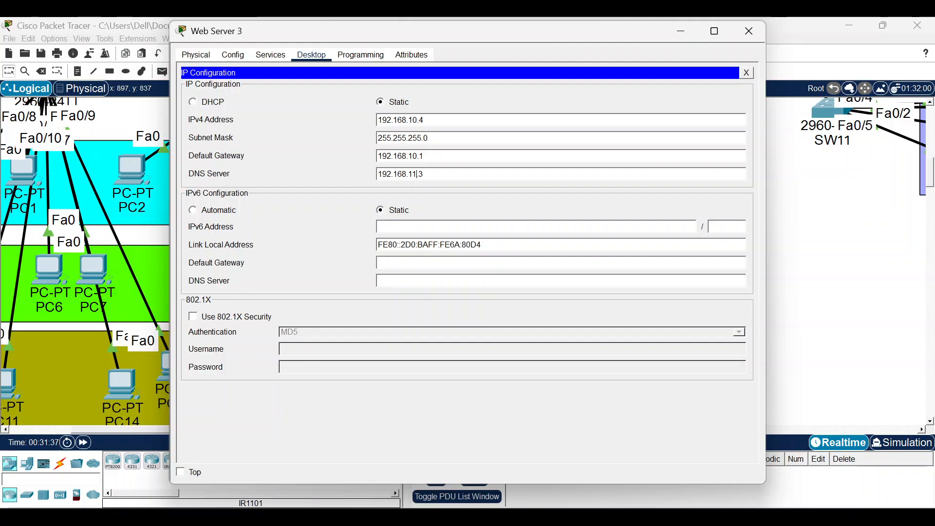
key(BackSpace)
click(749, 31)
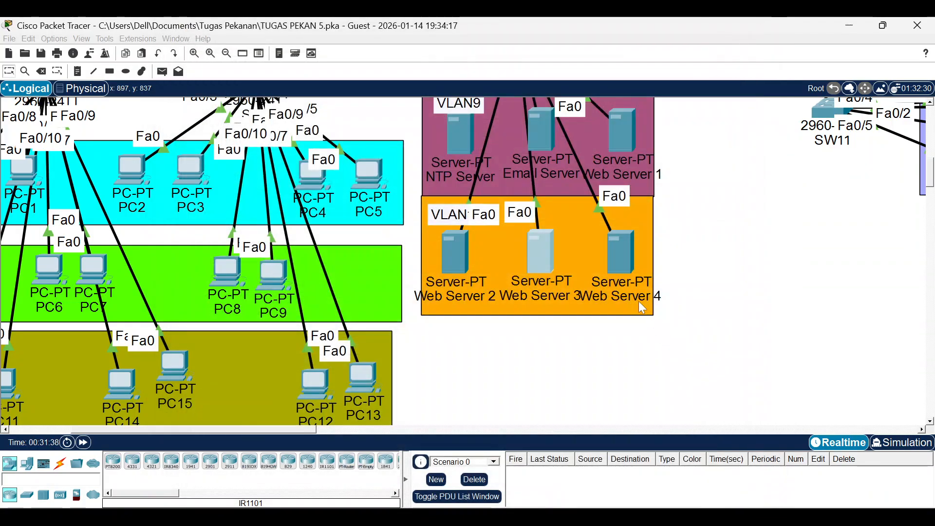
Give Web Server 4 static 192.168.10.5, gateway 192.168.10.1 and DNS 192.168.1.3.
click(588, 300)
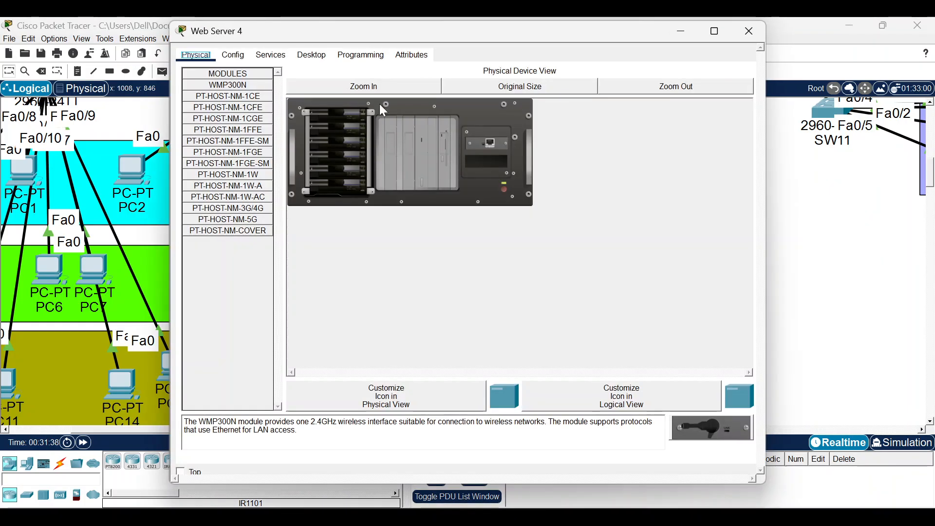
click(270, 55)
click(312, 55)
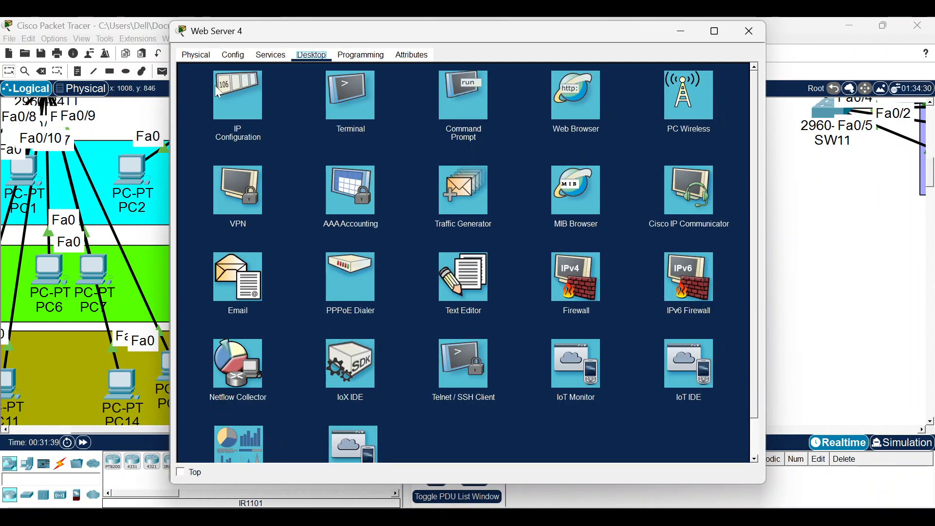
click(228, 92)
click(214, 104)
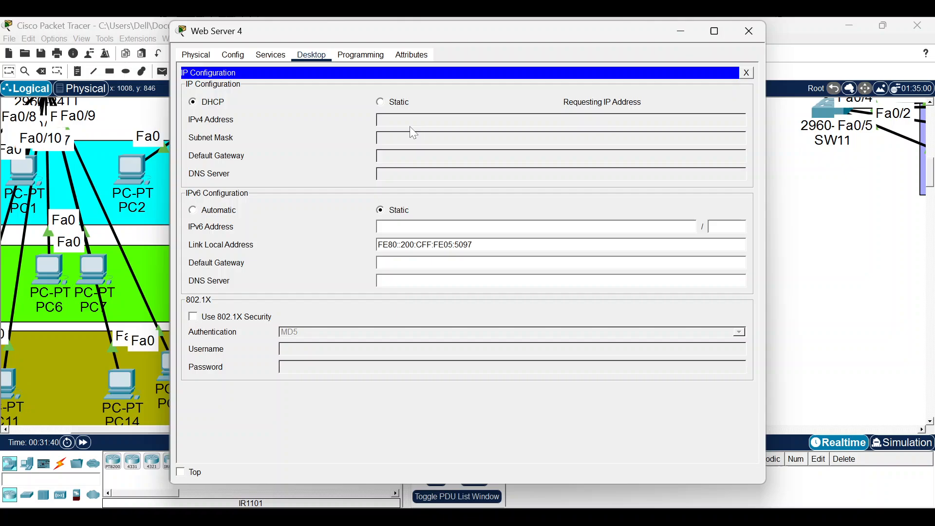
click(392, 102)
text(192.168.10.3)
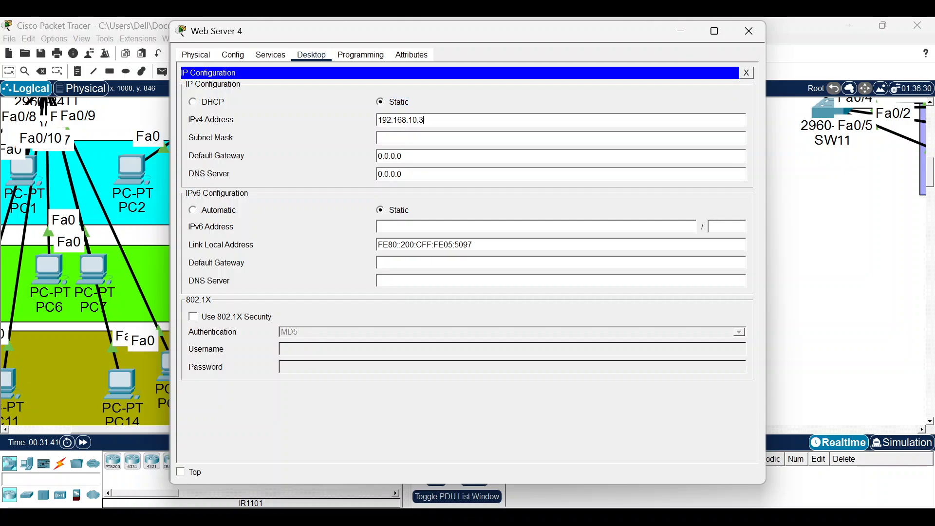
key(Tab)
key(Tab)
text(192.168.10.3)
key(BackSpace)
text(1)
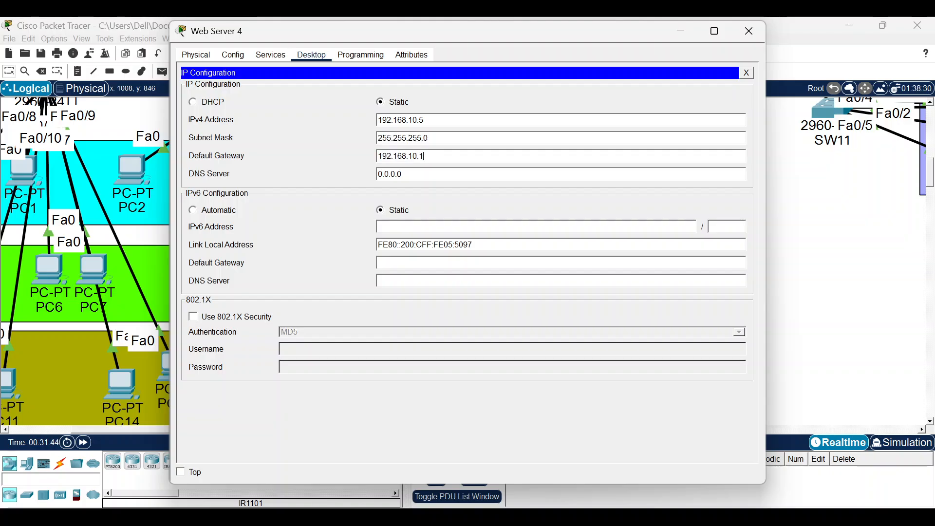
key(shift+Home)
text(192.168.10.33)
Ping the gateway 192.168.10.1 from Web Server 4 with 0% loss, then close its window.
click(314, 55)
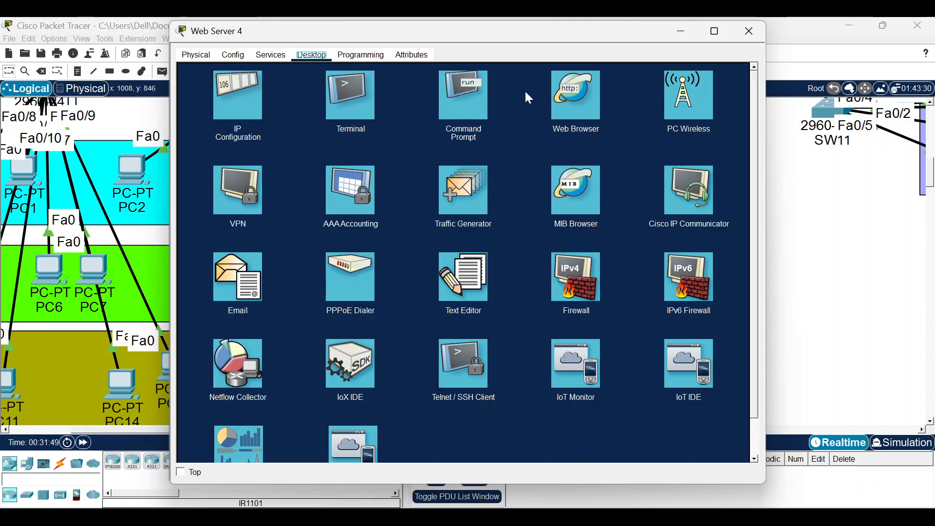
click(466, 98)
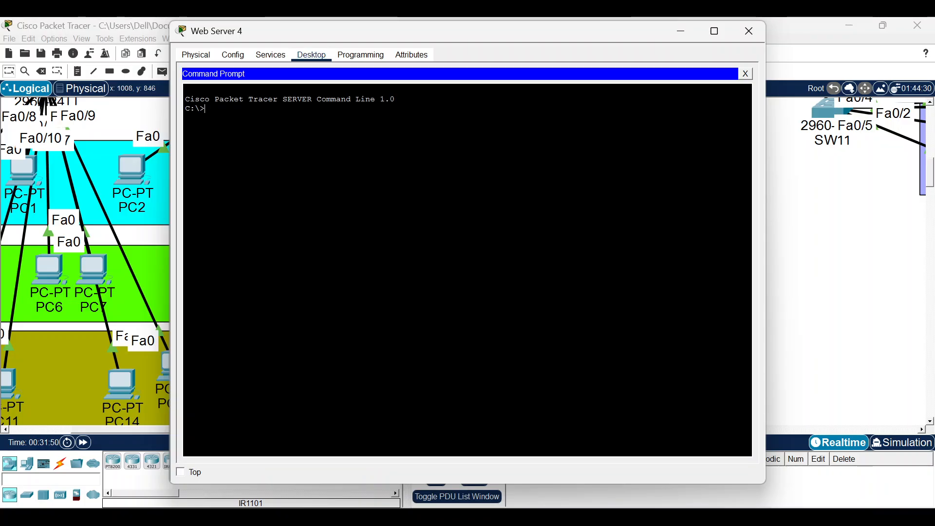
text(ping 192.)
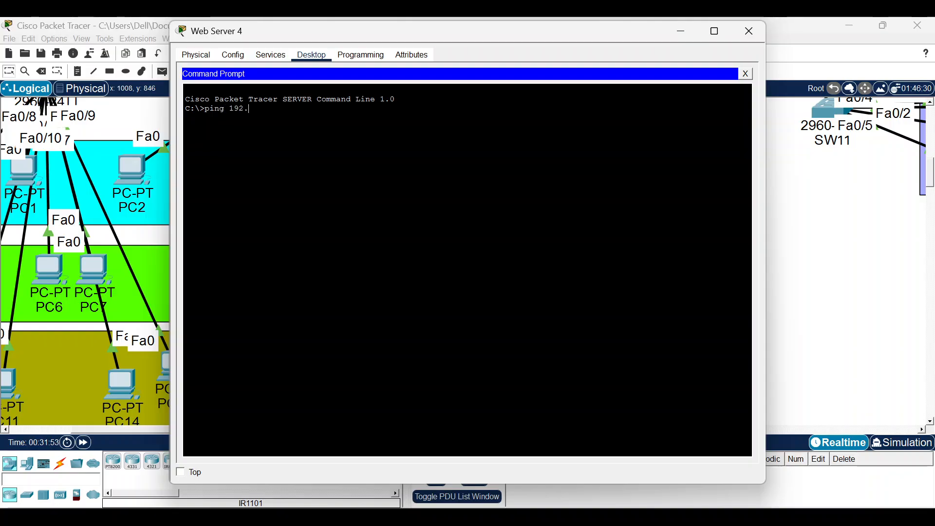
text(168.10.1)
key(Return)
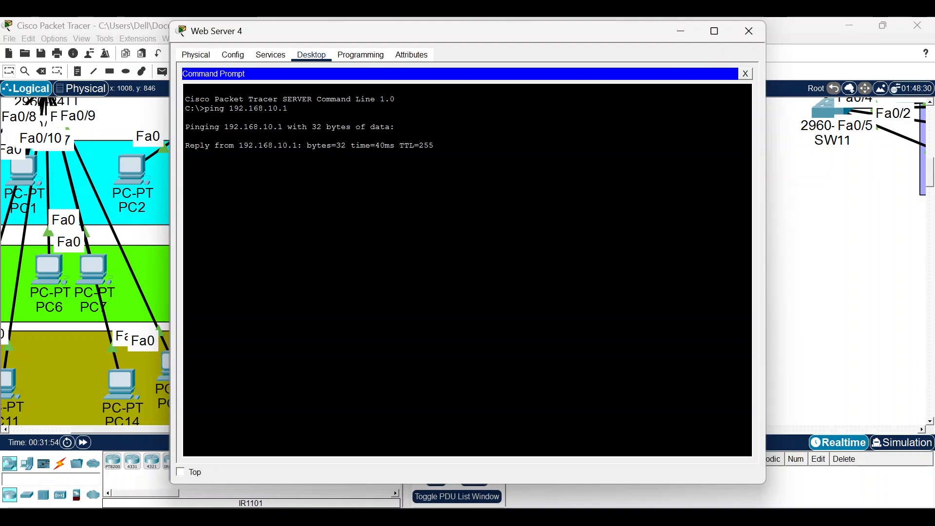
key(ctrl+c)
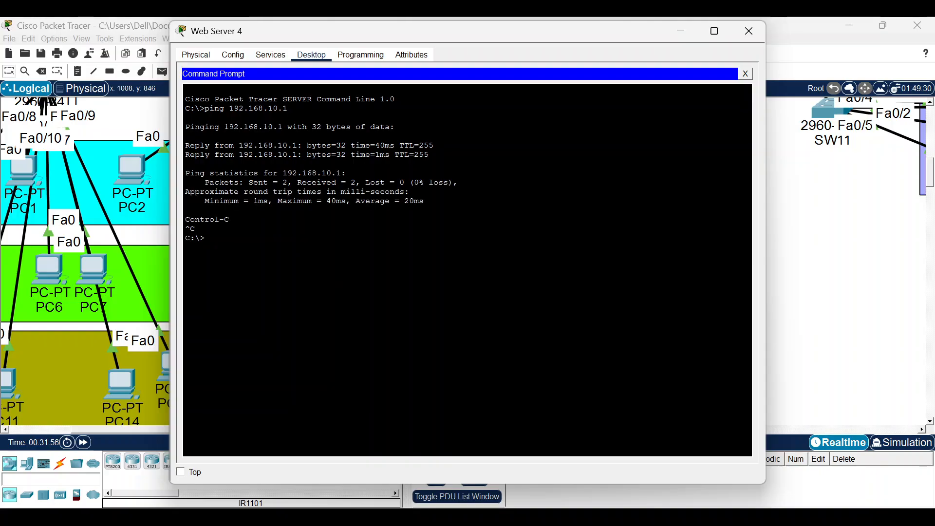
click(760, 28)
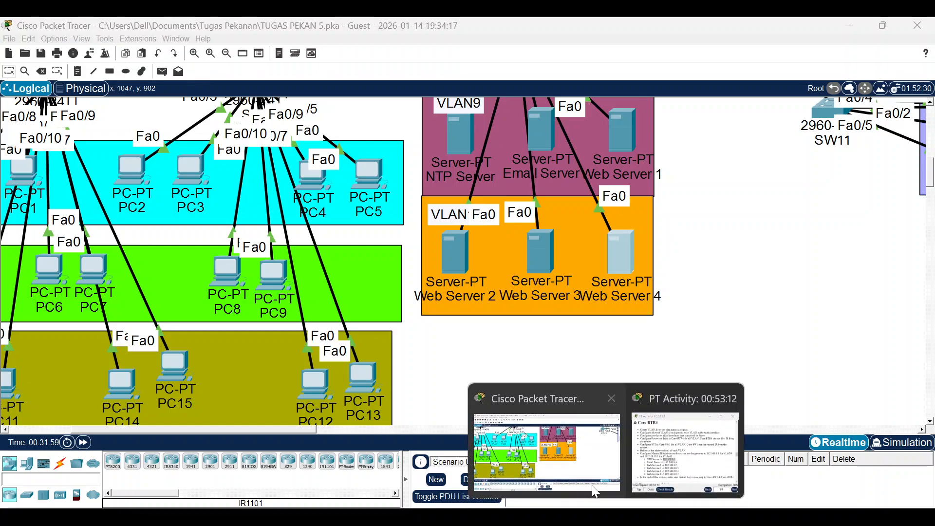
Show the activity instructions at Part 12, the VTP setup for Core-SW2, SW9, SW10 and SW11.
click(686, 449)
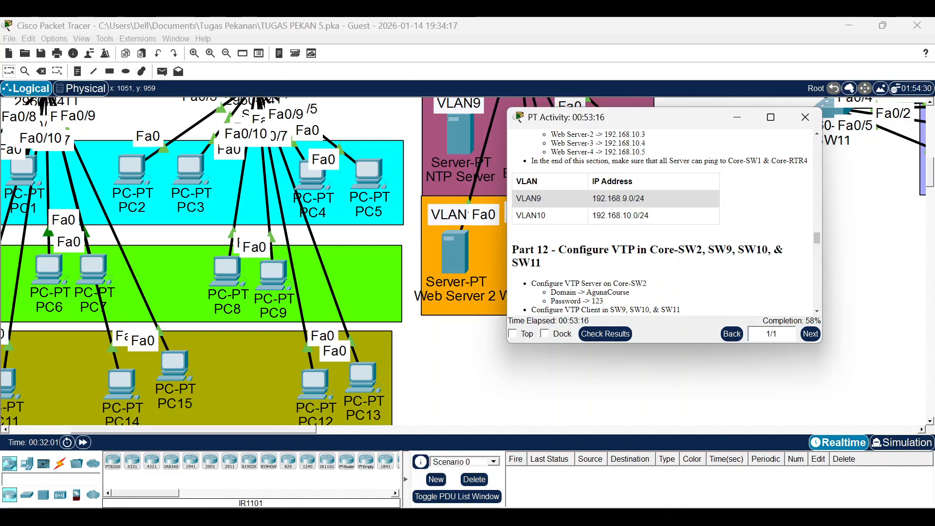
scroll(673, 285, down, 3)
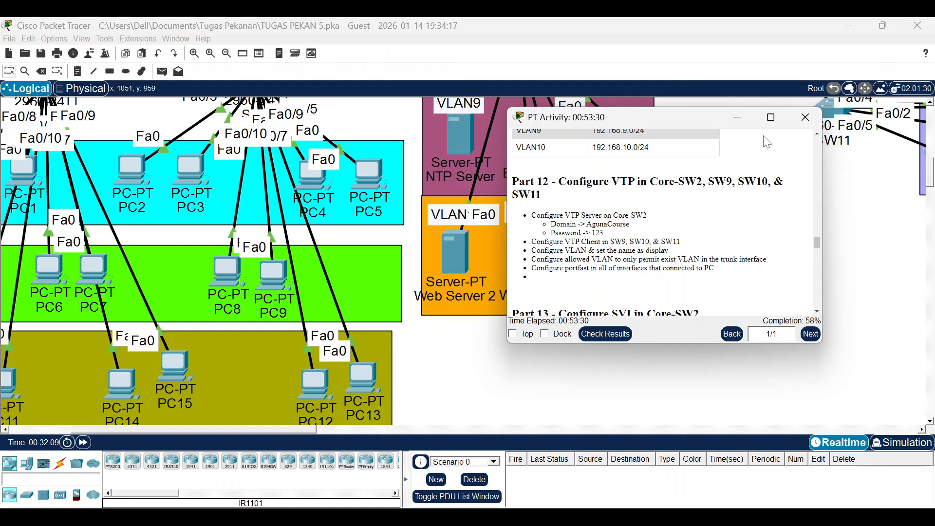
Bring the network canvas forward and scroll to Core-SW2 in the OSPF Area 1 core.
scroll(764, 141, up, 5)
click(864, 224)
scroll(857, 233, up, 6)
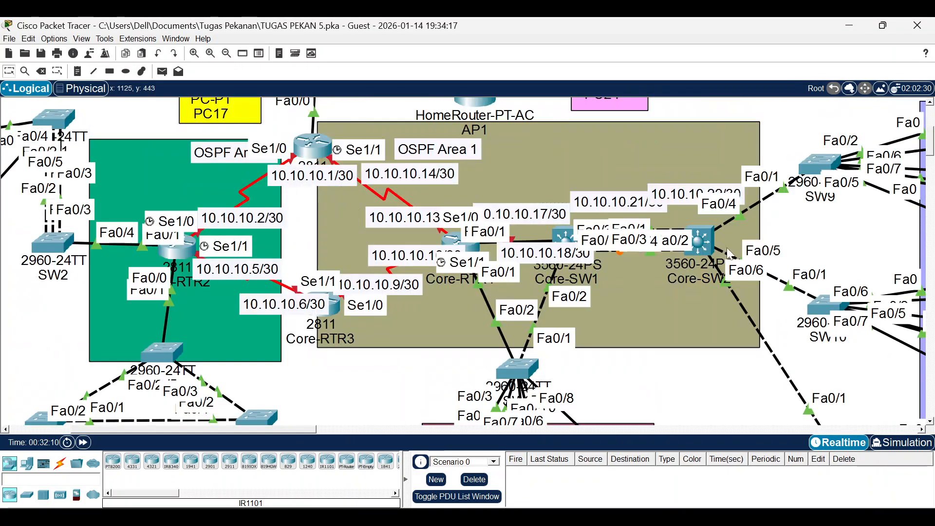
Open Core-SW2's CLI and enter privileged global configuration mode.
click(705, 236)
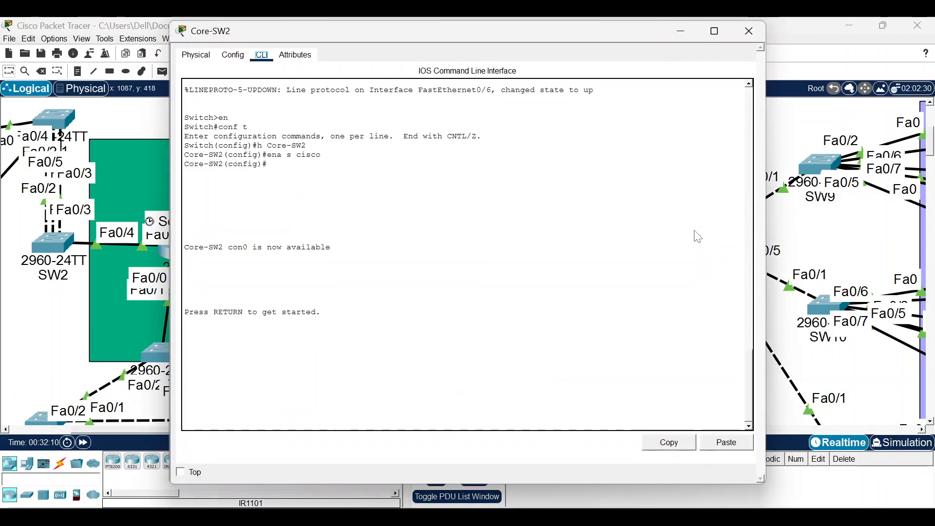
key(Return)
text(en)
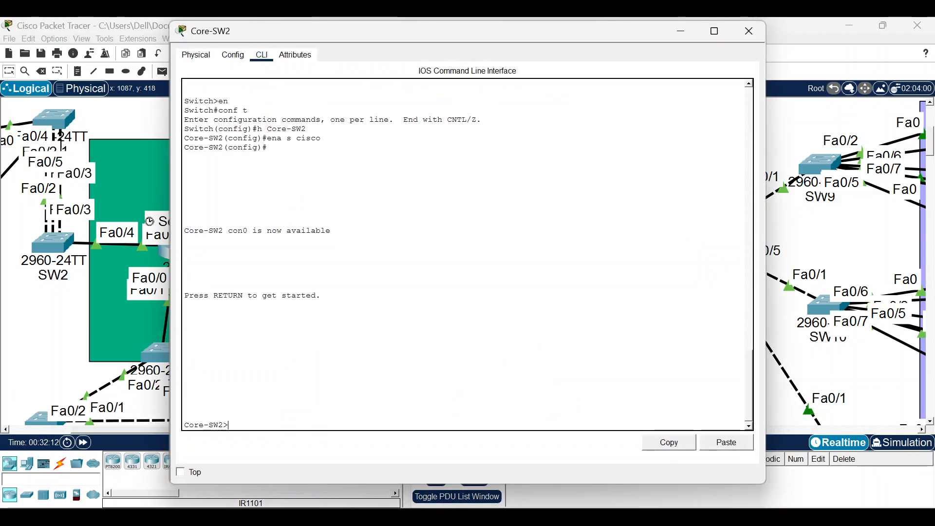
key(Return)
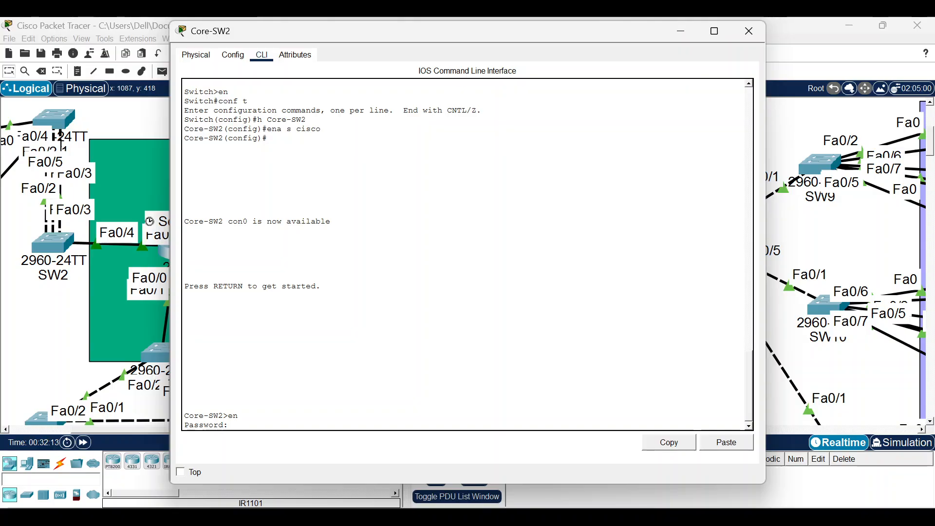
key(Return)
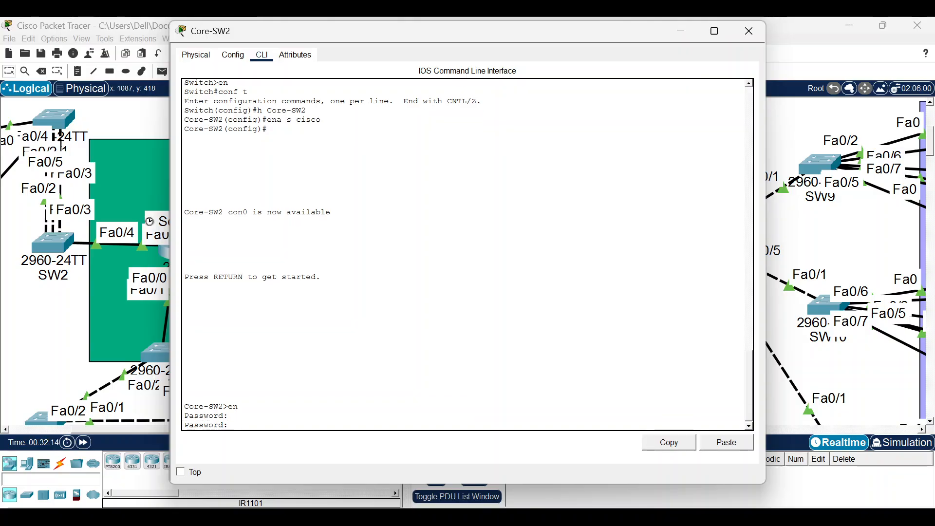
key(Return)
text(conf)
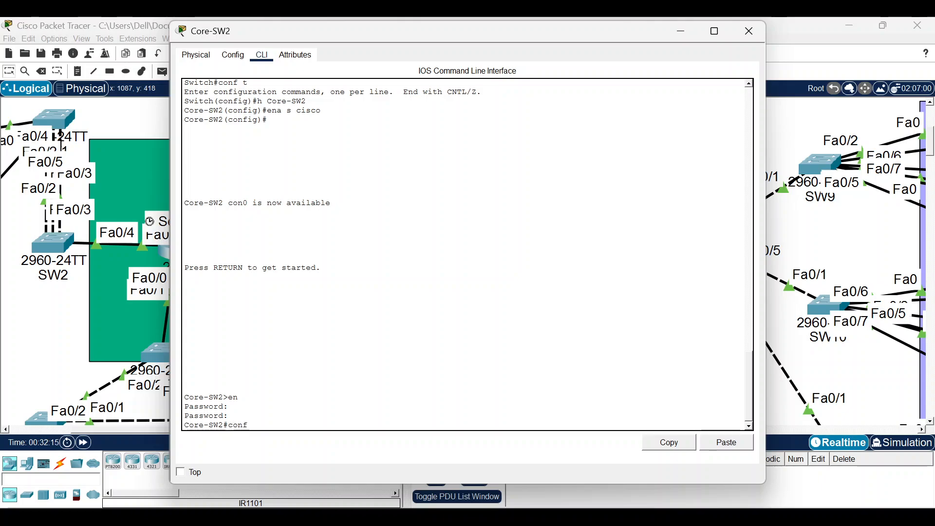
text( t)
key(Return)
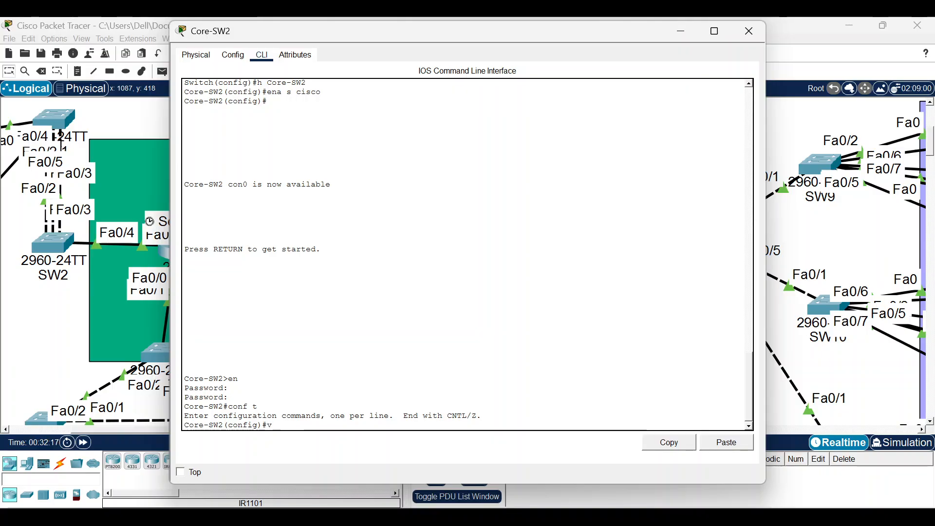
Set Core-SW2's VTP mode to server, which is already set, and begin the vtp domain command.
text(vtp mo ser)
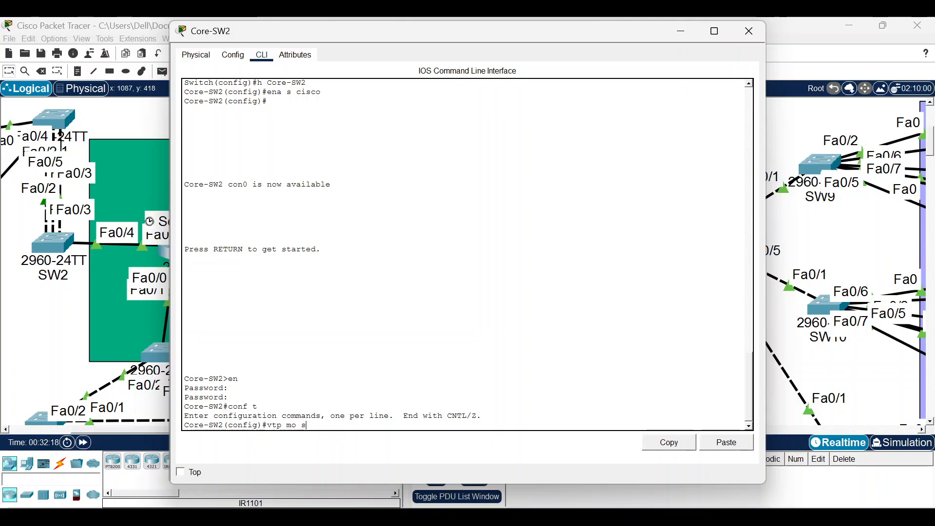
key(Tab)
key(Return)
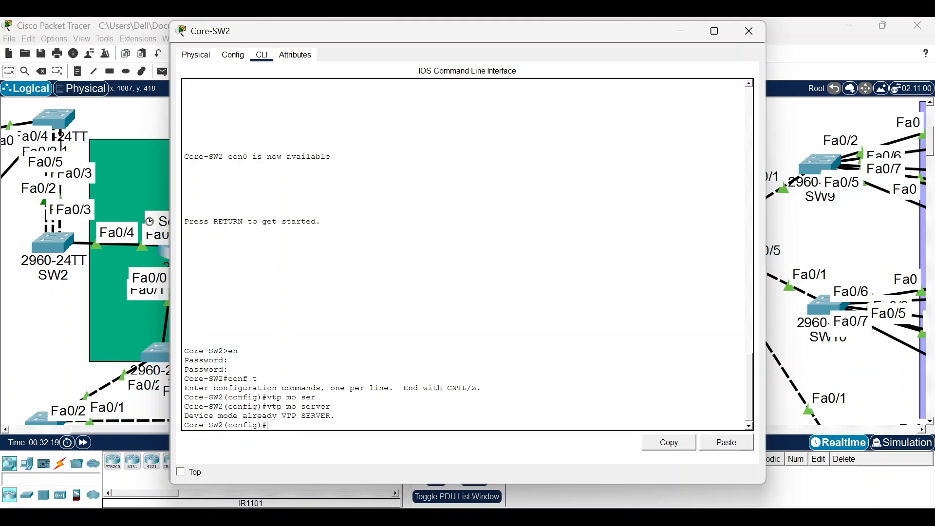
text(v)
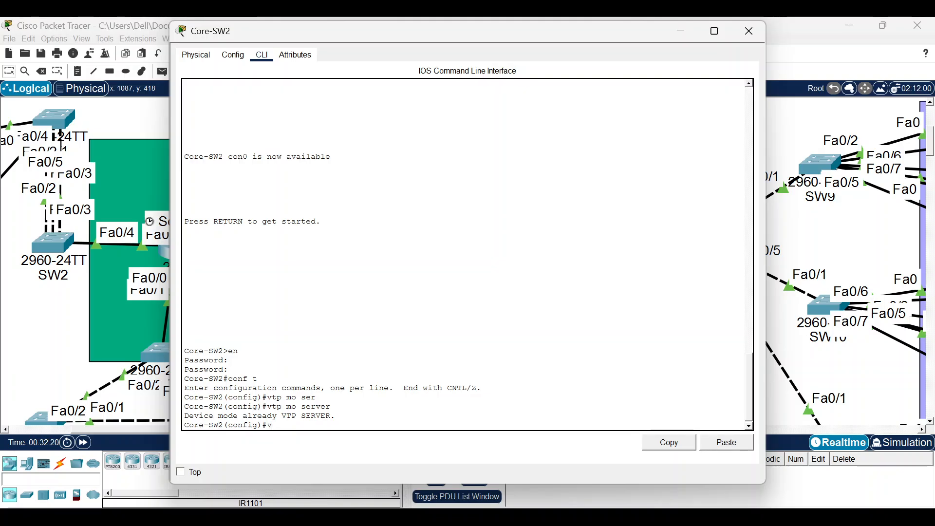
text(tp dmoain)
key(Left)
key(Left)
key(Left)
key(Left)
key(BackSpace)
key(BackSpace)
text(om)
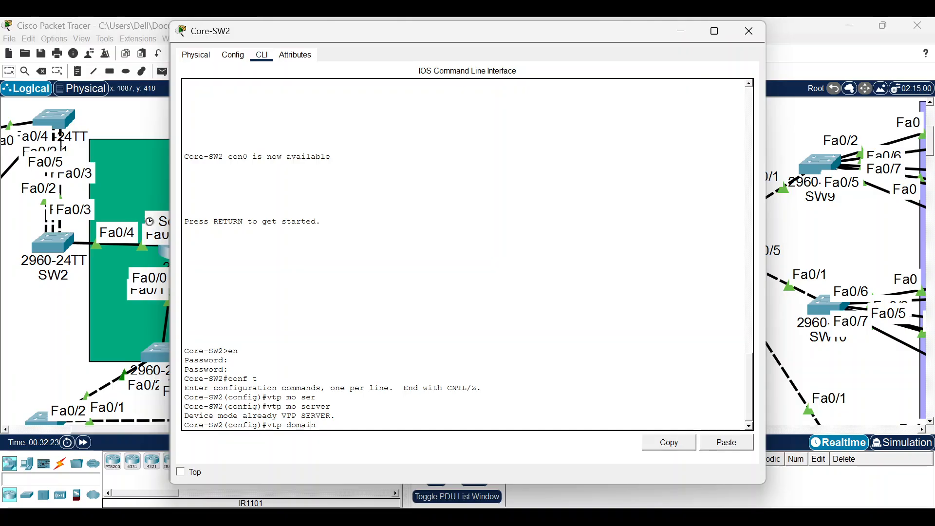
Copy the domain name AgunaCourse from the activity instructions.
click(606, 516)
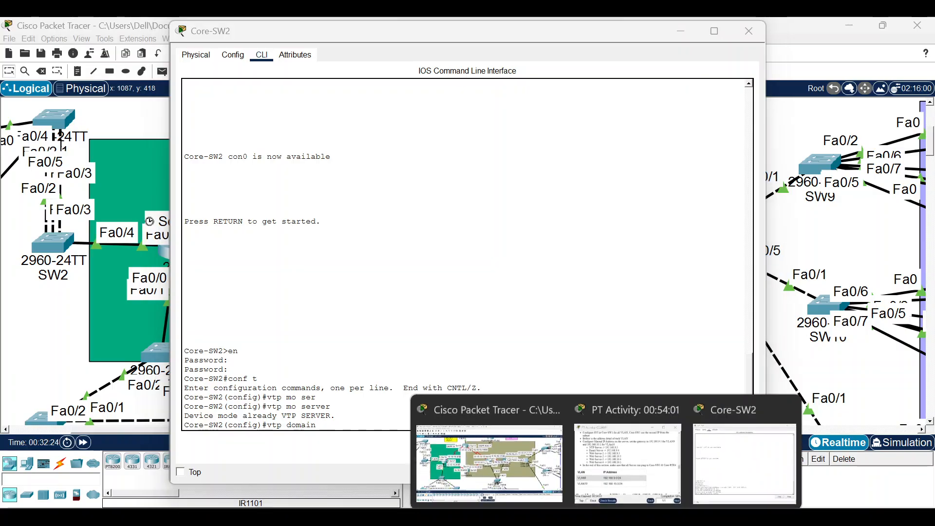
click(582, 445)
scroll(662, 219, down, 2)
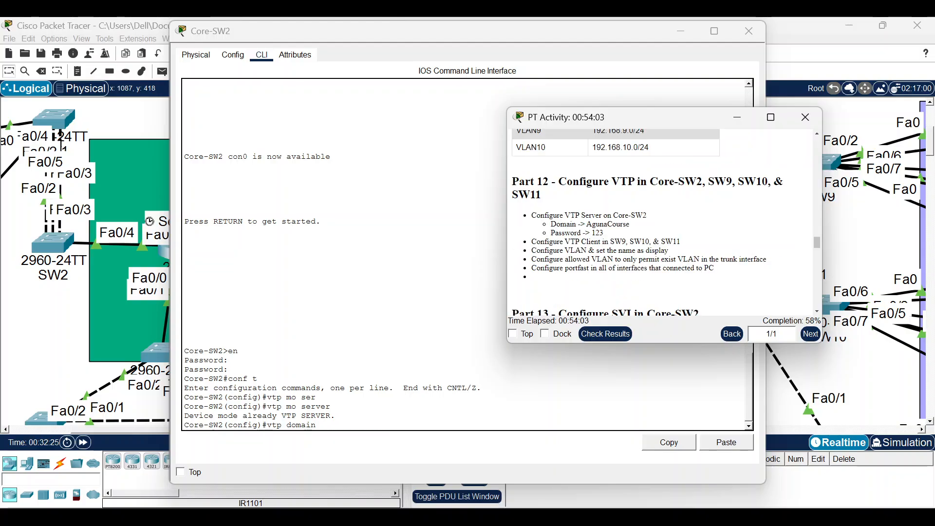
drag(586, 224, 627, 224)
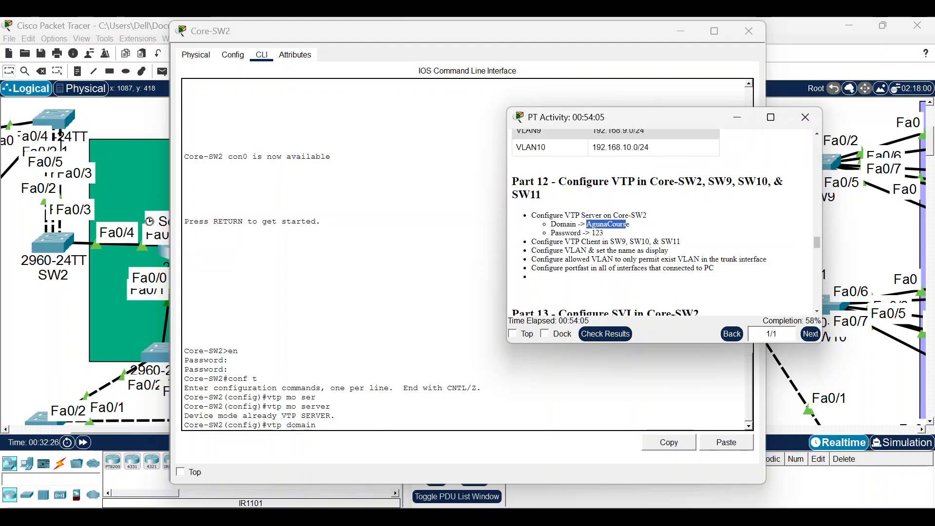
right_click(628, 223)
click(647, 231)
right_click(625, 221)
click(641, 228)
Set Core-SW2's VTP domain to AgunaCourse and configure the VTP password.
click(467, 389)
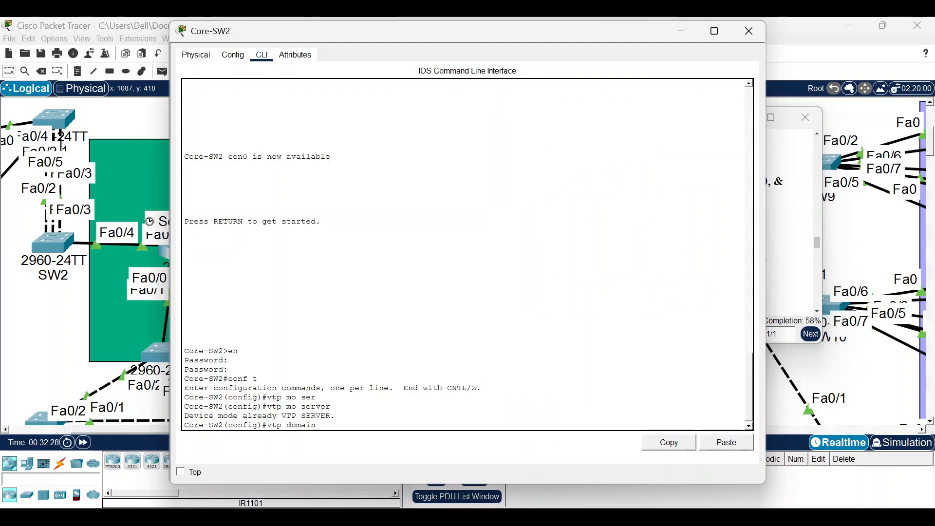
click(721, 443)
key(Return)
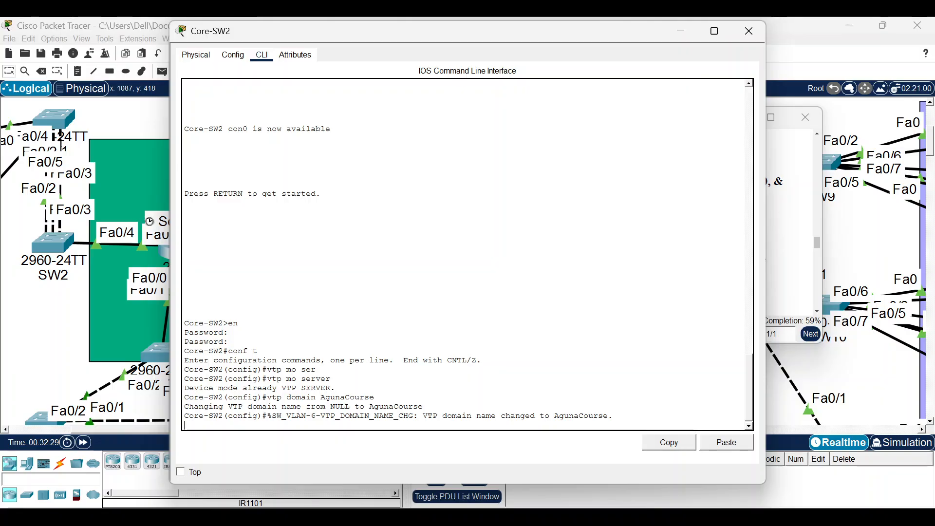
key(Return)
text(vt)
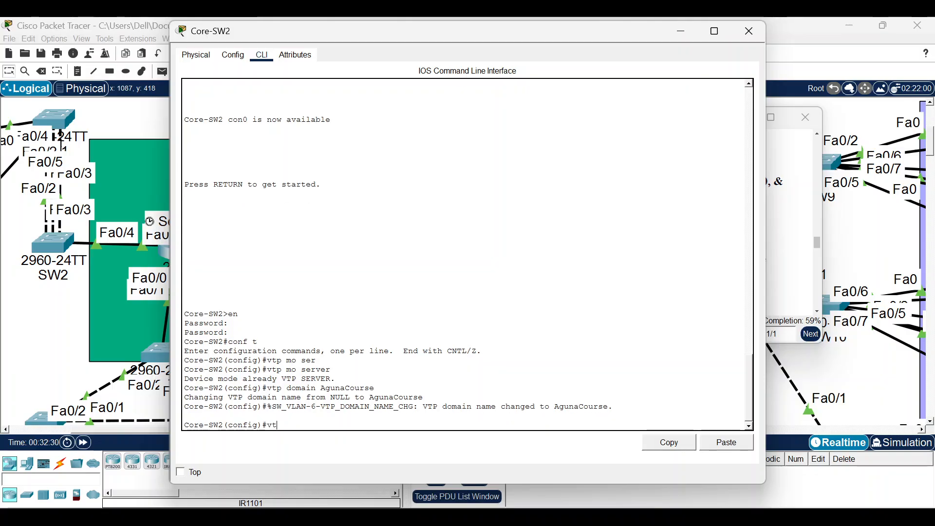
text(p pass 123)
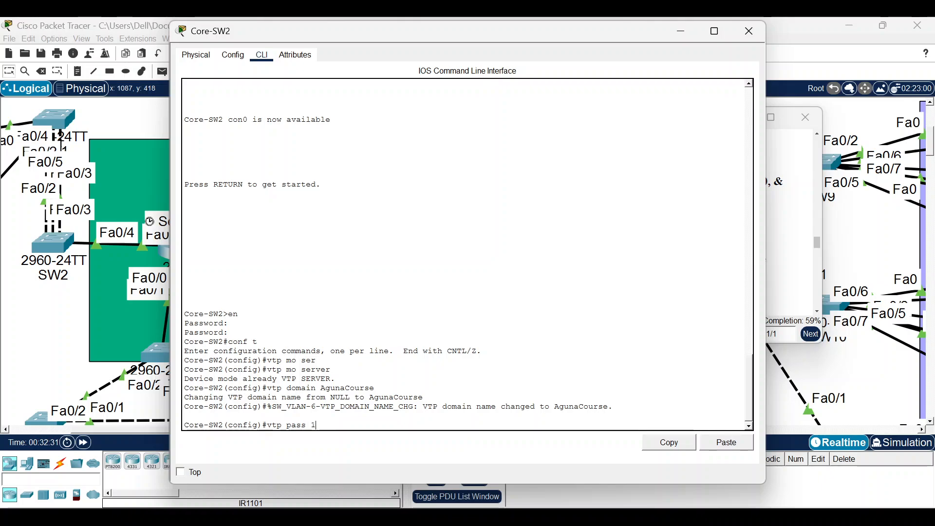
key(Return)
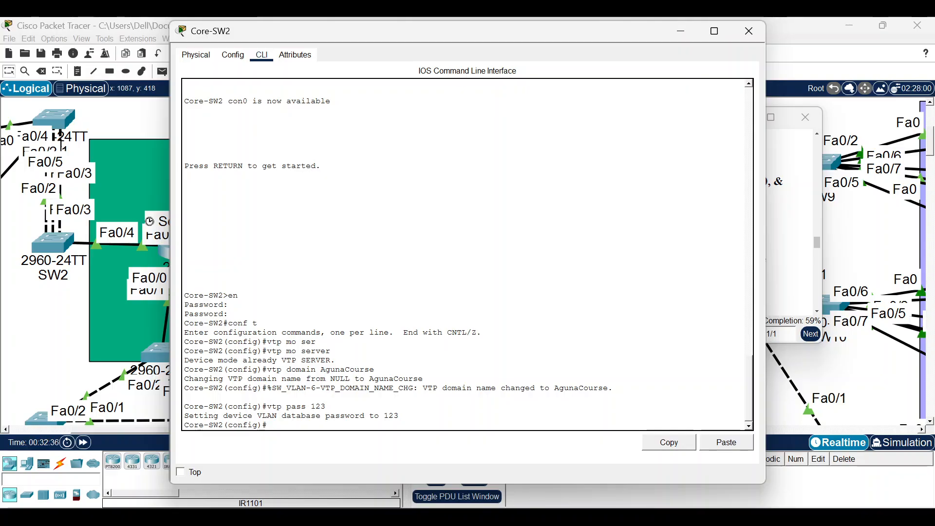
Create VLANs 11, 12 and 13 named VLAN11, VLAN12 and VLAN13.
text(vl 11)
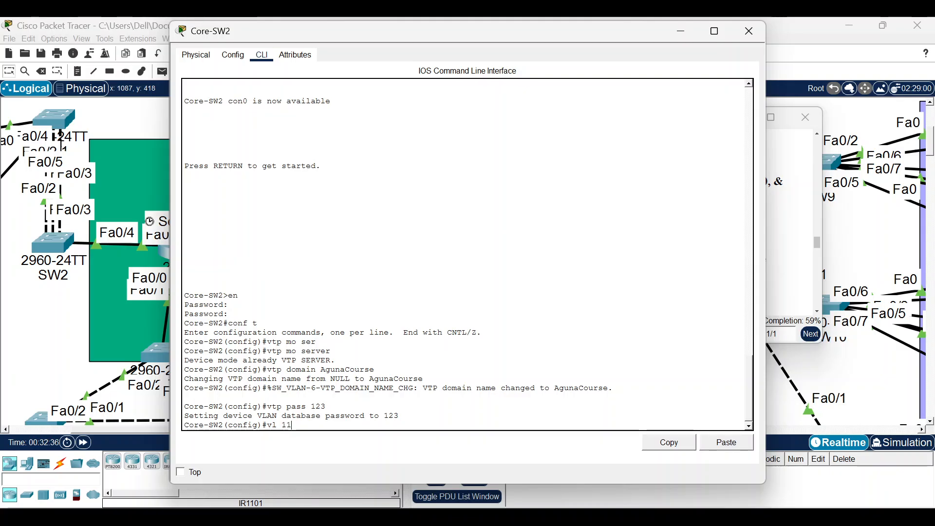
key(Return)
text(na VLAN11)
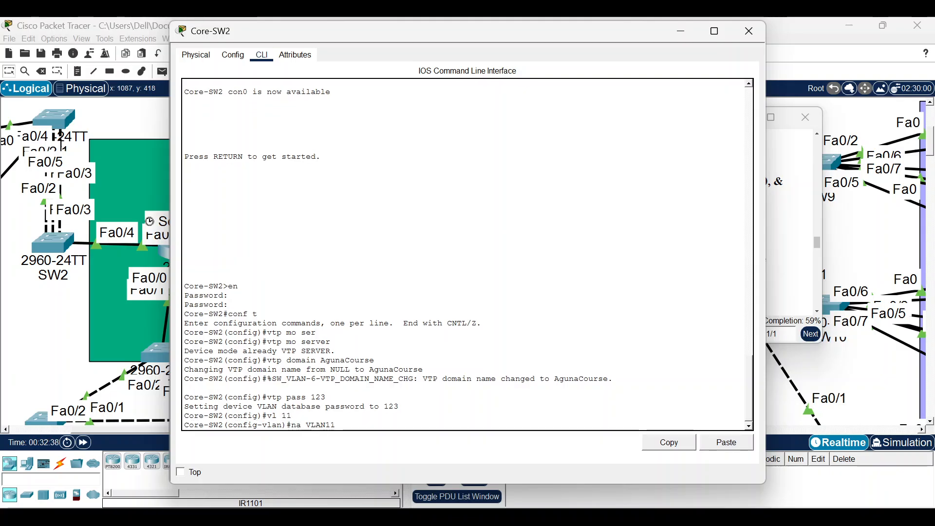
key(Return)
text(vl 11)
key(BackSpace)
text(2)
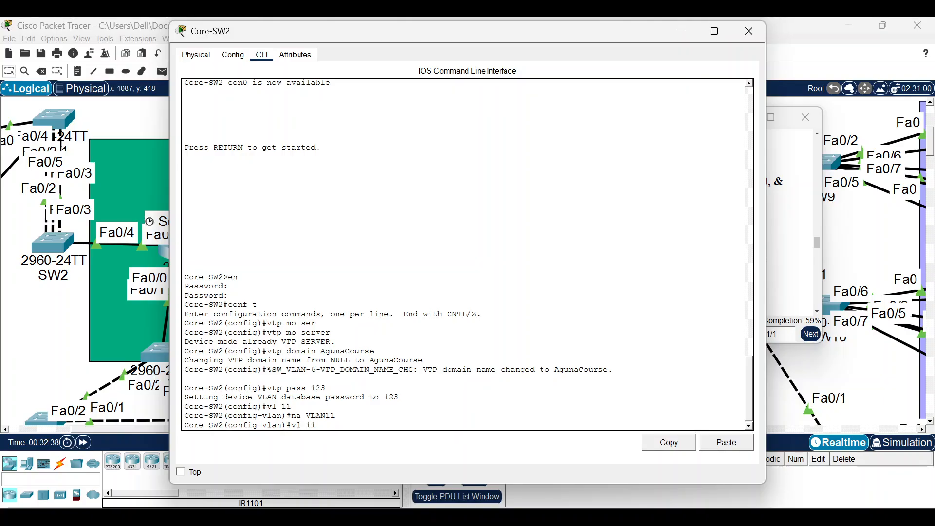
key(Return)
text(na VLAN11)
key(BackSpace)
text(2)
key(Return)
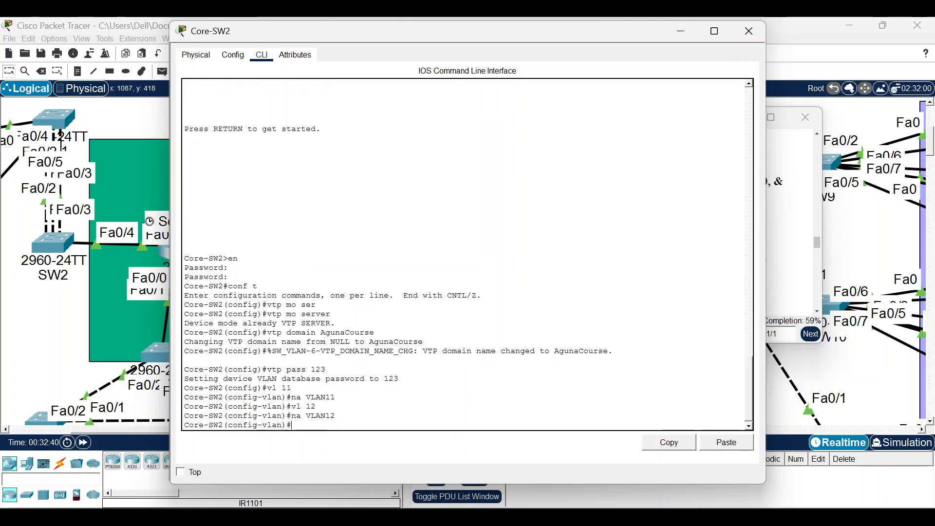
text(vl 12)
key(BackSpace)
text(3)
key(Return)
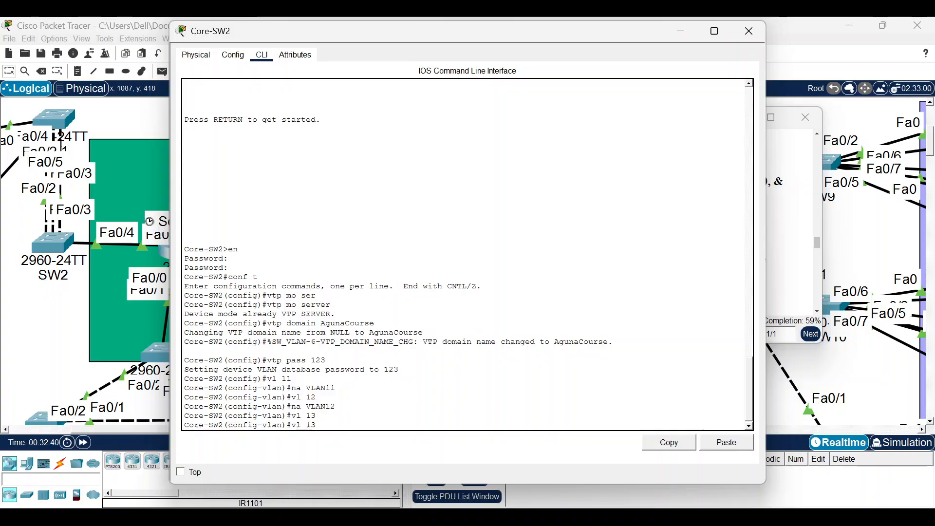
key(Up)
key(Up)
key(Return)
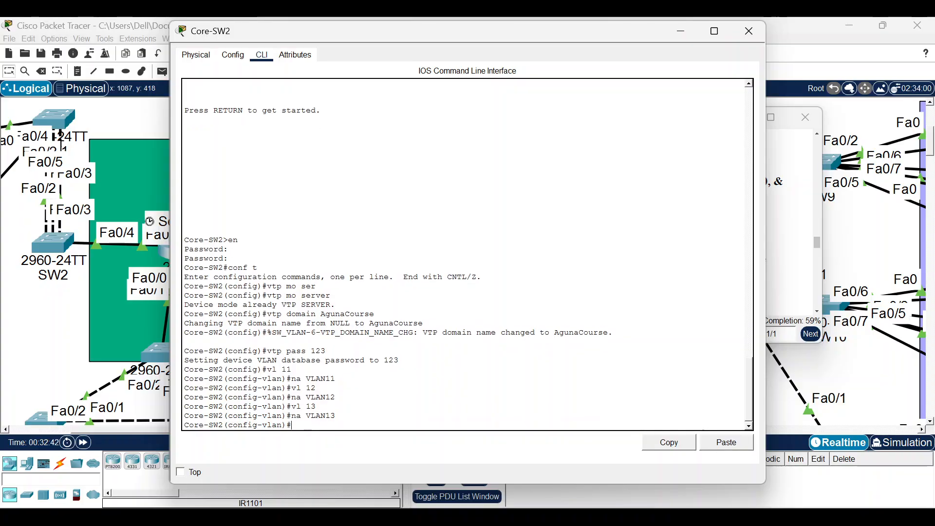
Exit VLAN mode and enable ip routing on Core-SW2.
text(ex)
key(Return)
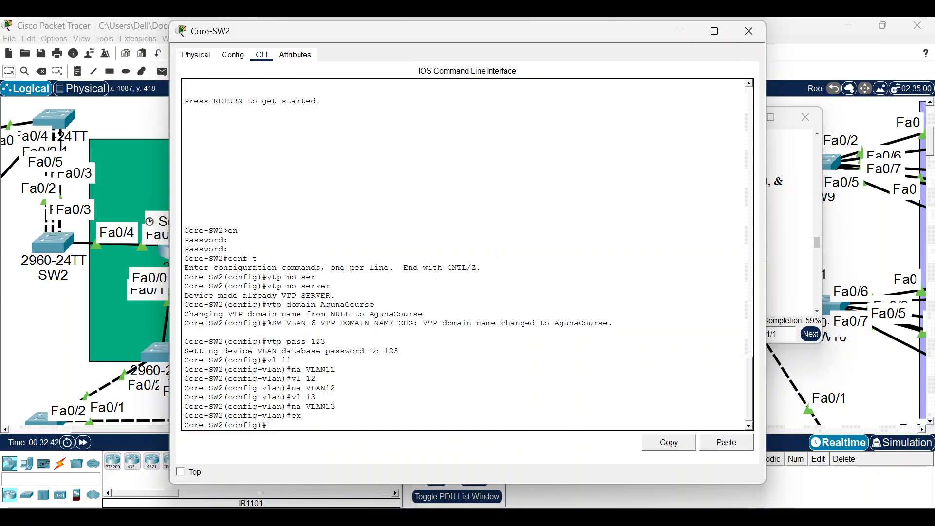
text(ip routib)
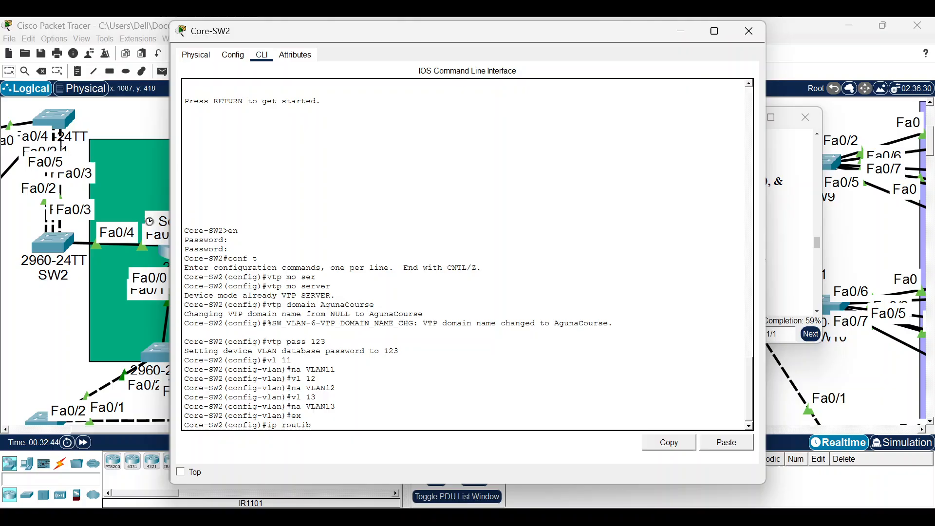
key(BackSpace)
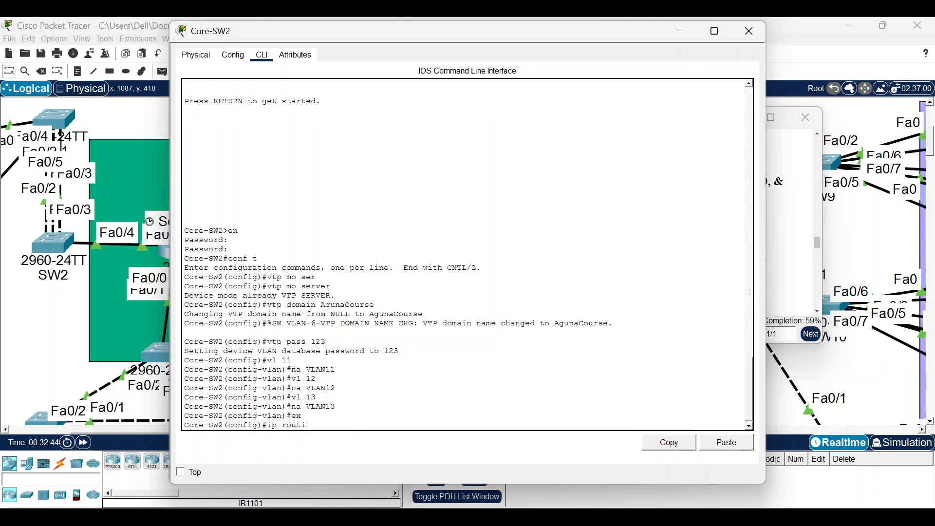
text(ng)
key(Return)
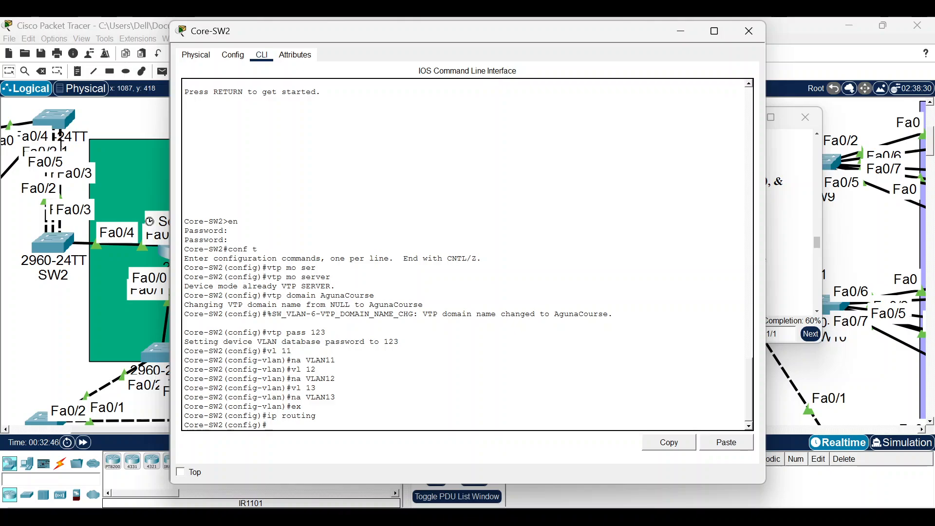
Close the Core-SW2 console and task sheet, then bring SW9's CLI to the SW9> prompt.
click(681, 31)
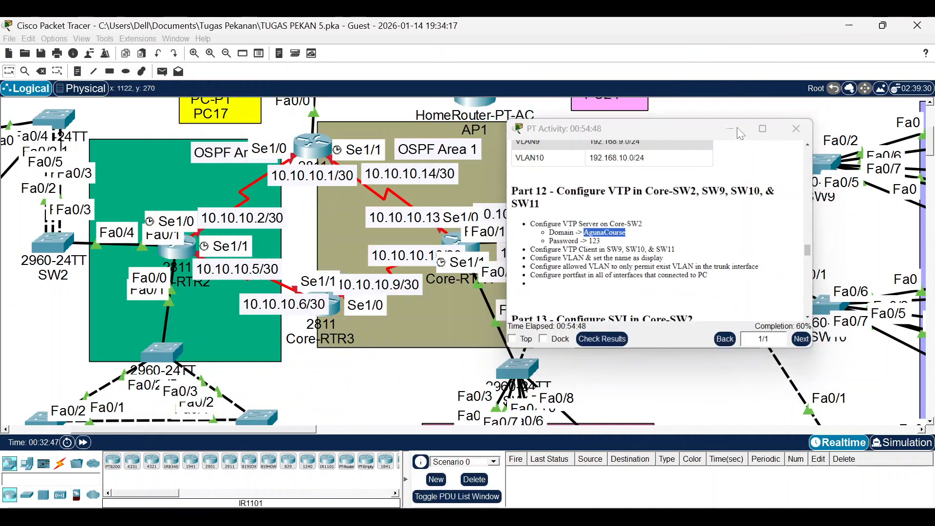
click(806, 117)
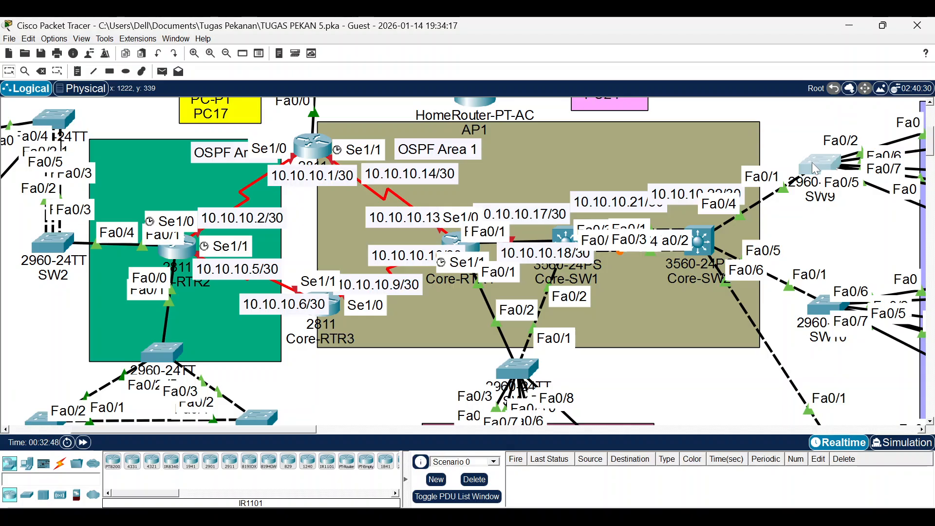
click(816, 168)
key(Return)
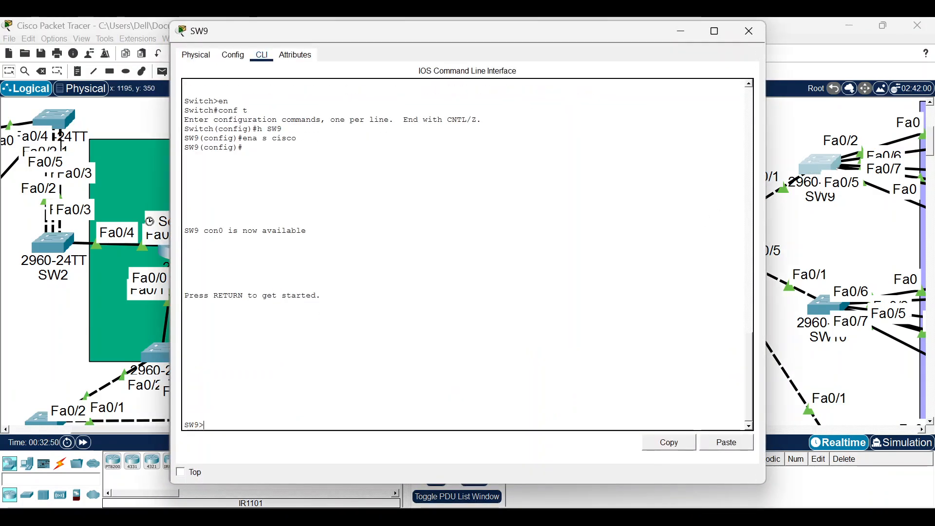
In a new Notepad document, draft vtp mode client, vtp domain AgunaCourse and vtp password lines.
click(358, 445)
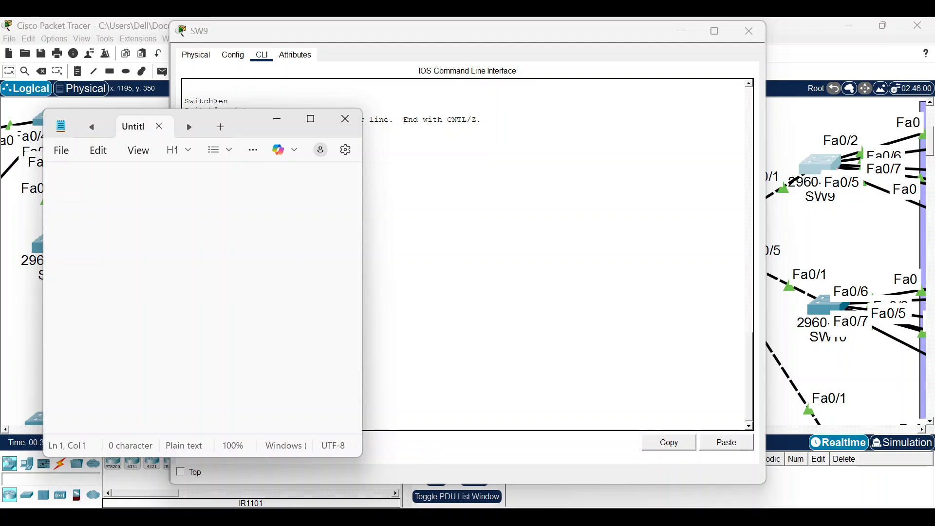
text(vtp mo)
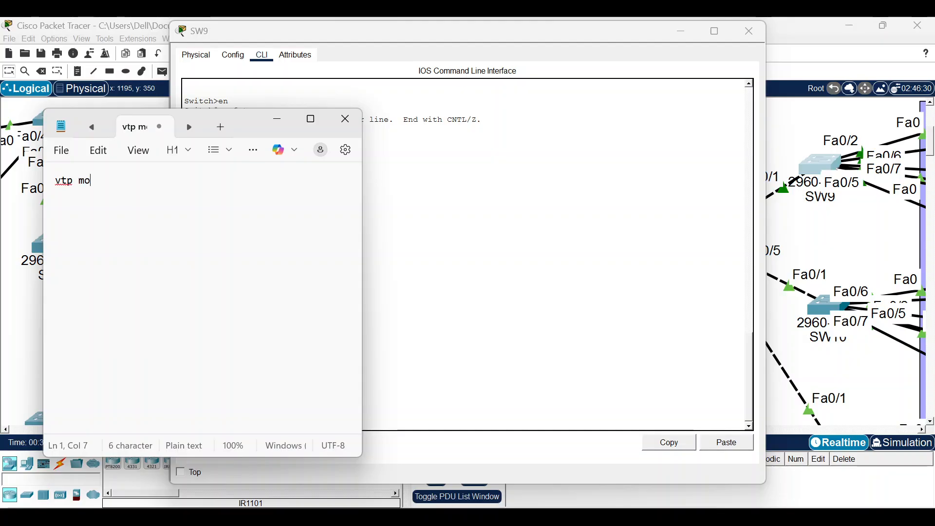
text( client)
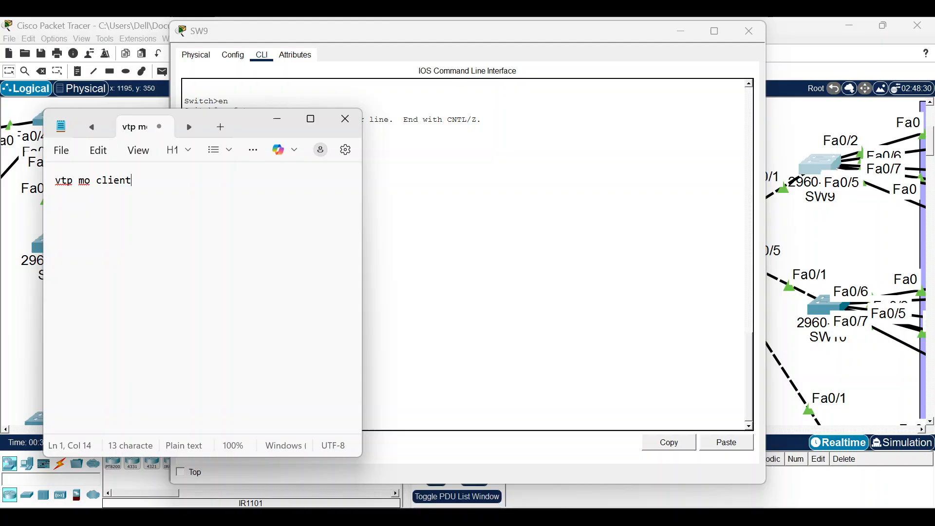
key(Return)
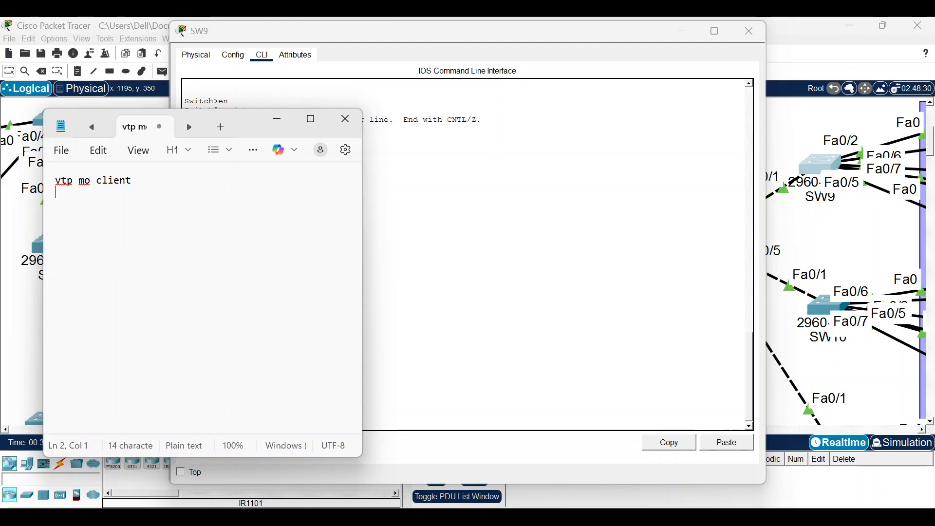
text(vtp domain AgunaCourse)
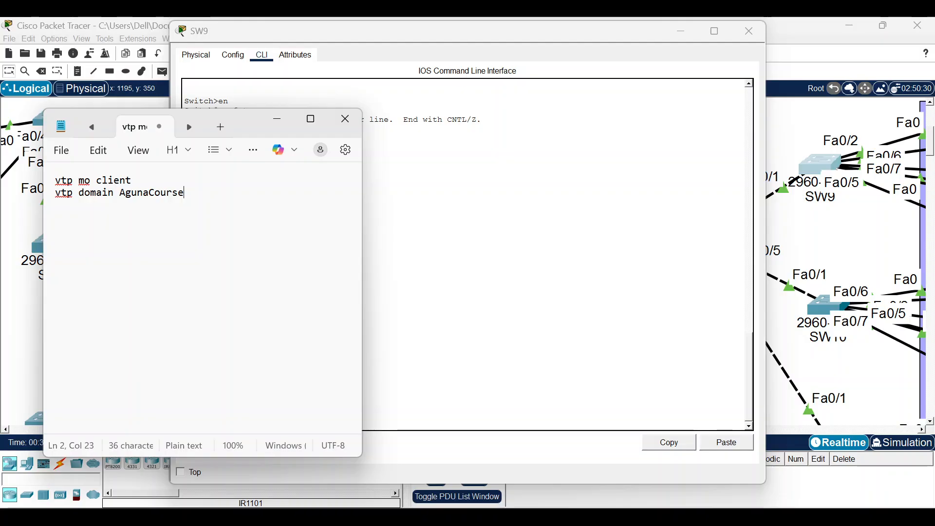
key(Return)
text(vtp )
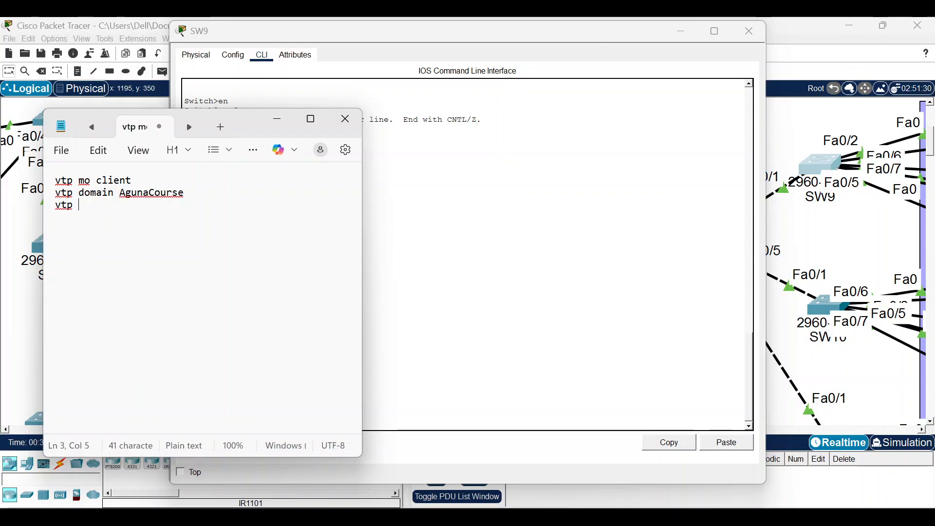
text(pass 123 )
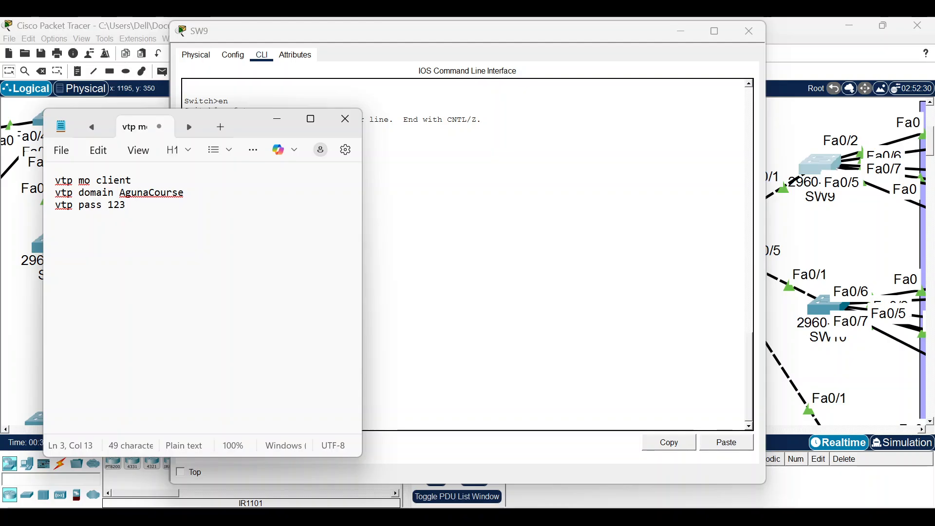
text(int)
Add the interface Fa0/1 trunk commands allowing VLANs 11, 12 and 13.
click(691, 27)
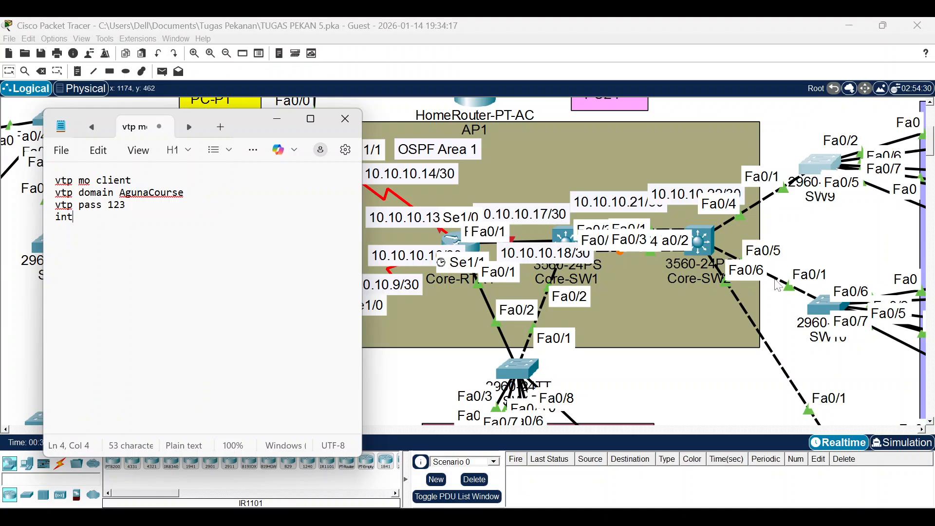
scroll(809, 263, down, 3)
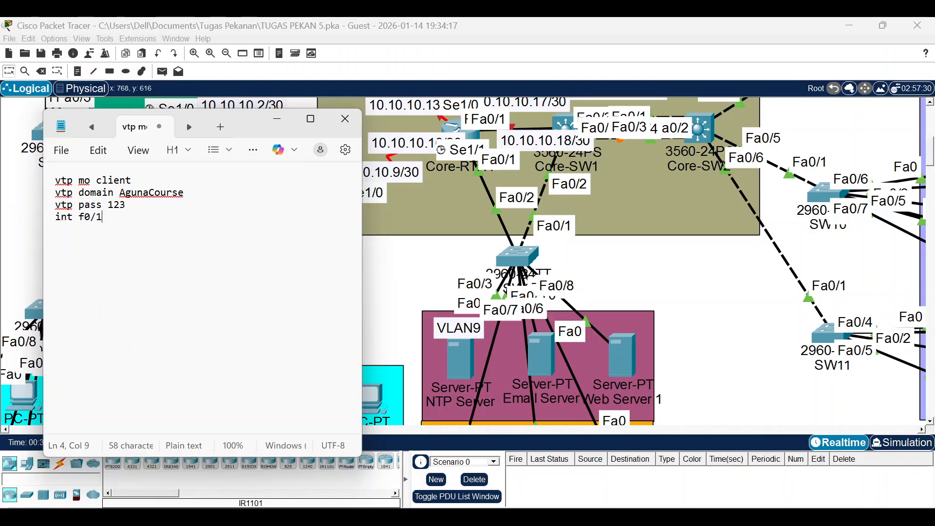
text(sw mo tru)
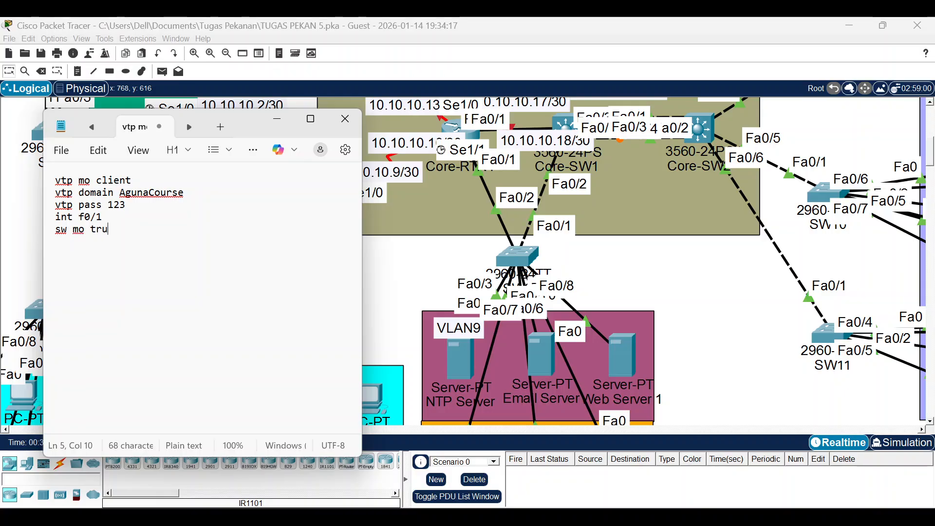
key(Return)
text(sw tru al)
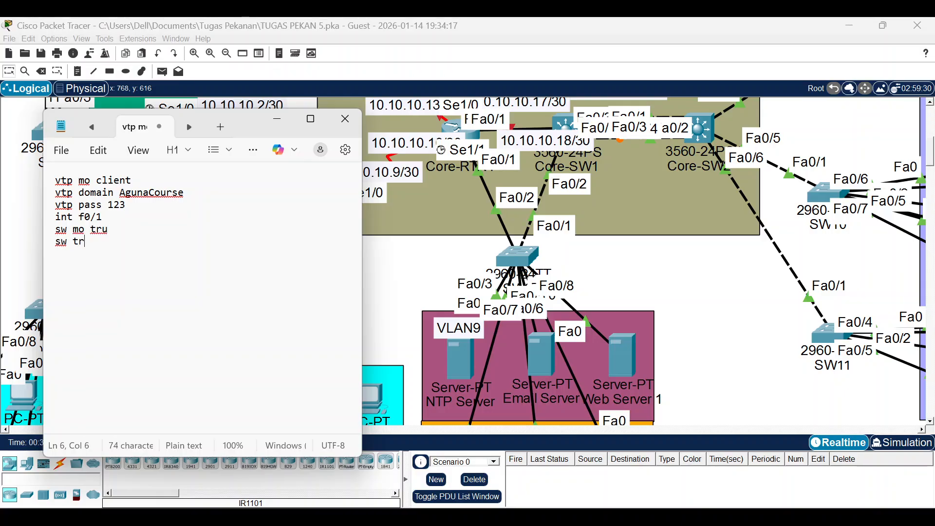
text(l vla)
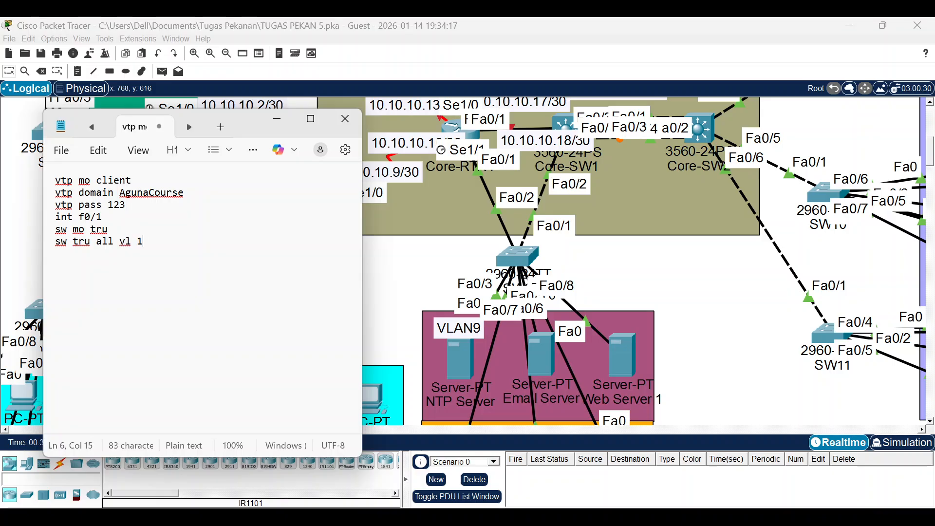
text(11,12,13)
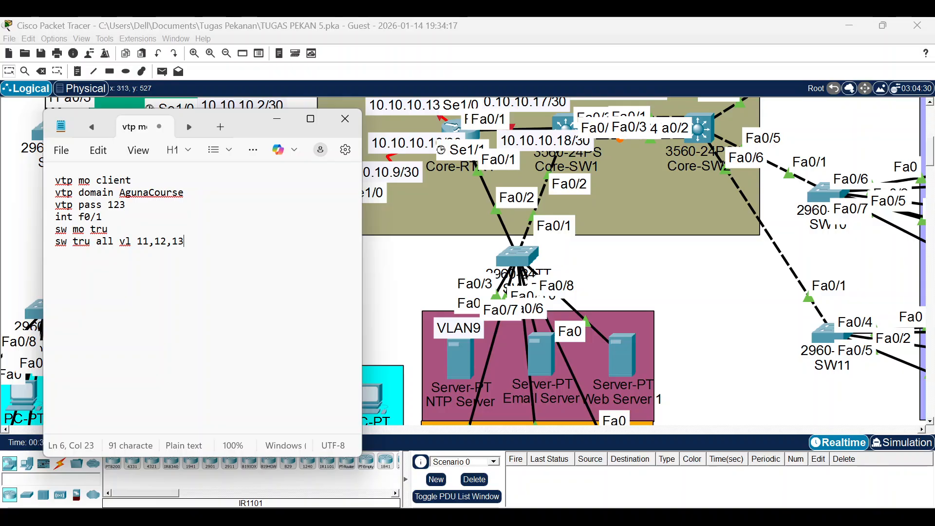
Select and copy all the drafted commands.
drag(185, 242, 52, 181)
key(super+c)
right_click(103, 217)
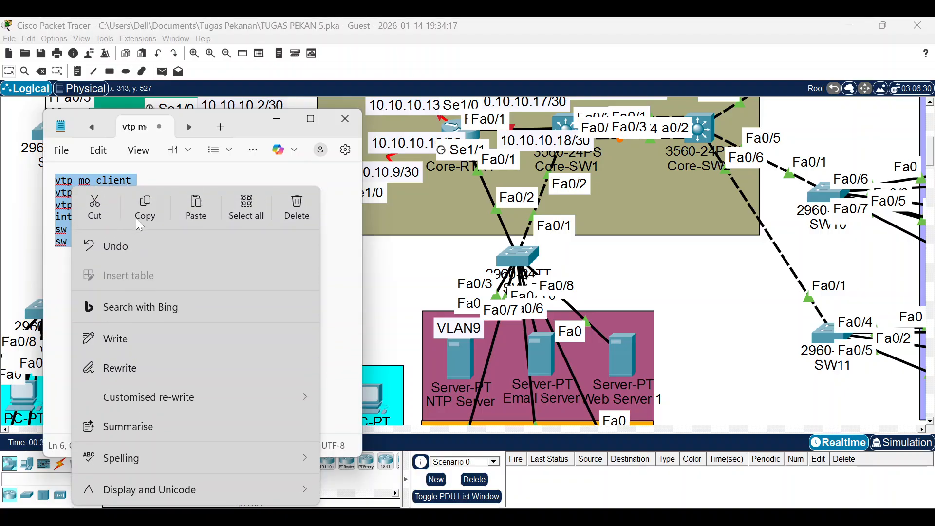
click(94, 194)
click(646, 262)
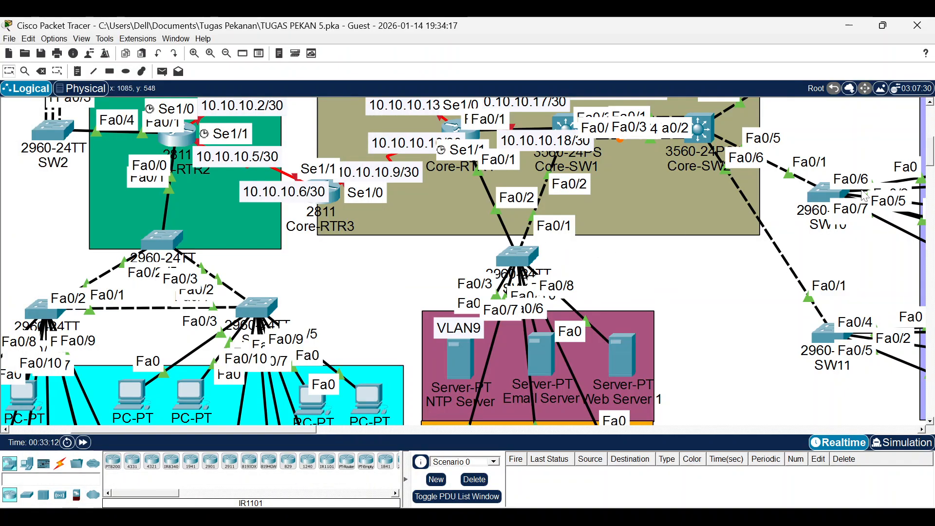
scroll(857, 195, up, 3)
On SW9, enter the enable password and global config, then paste the VTP client and trunk commands.
click(818, 161)
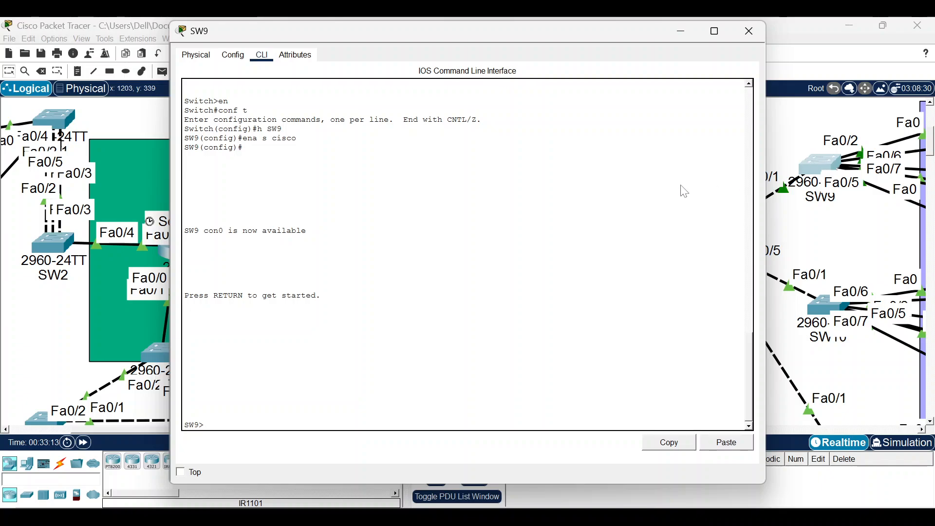
key(Return)
text(en)
key(Return)
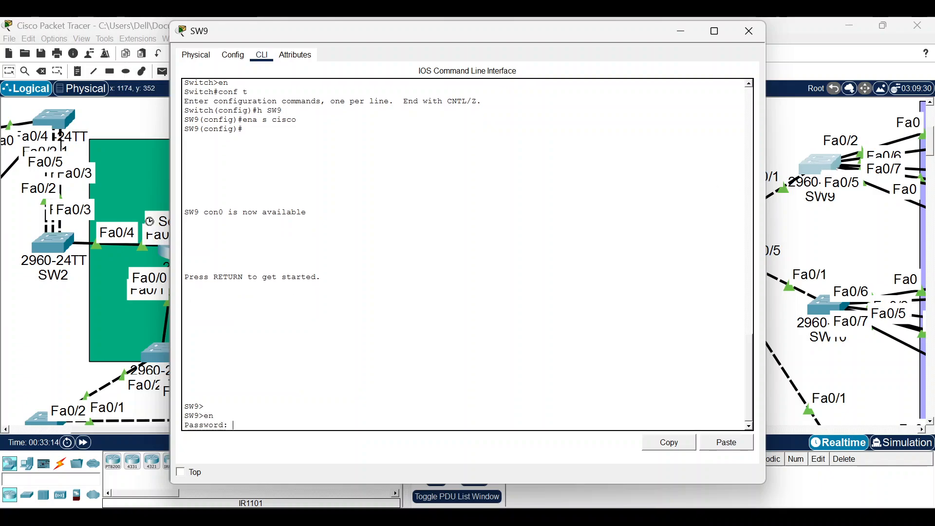
text(cisco)
key(Return)
text(conf t)
key(Return)
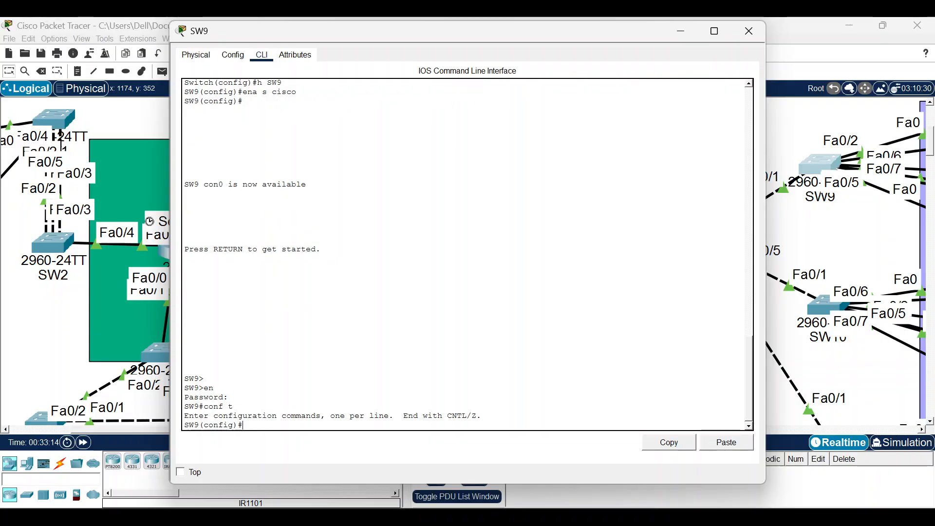
click(738, 444)
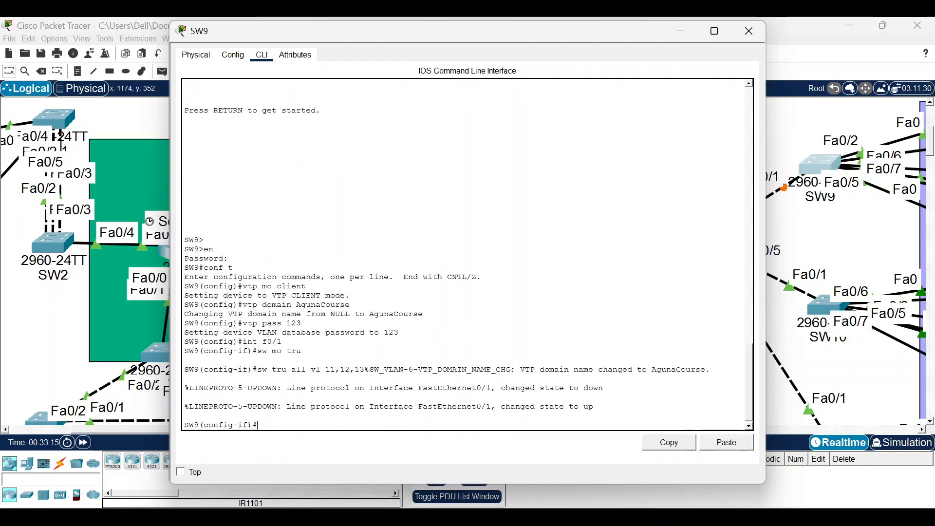
click(749, 31)
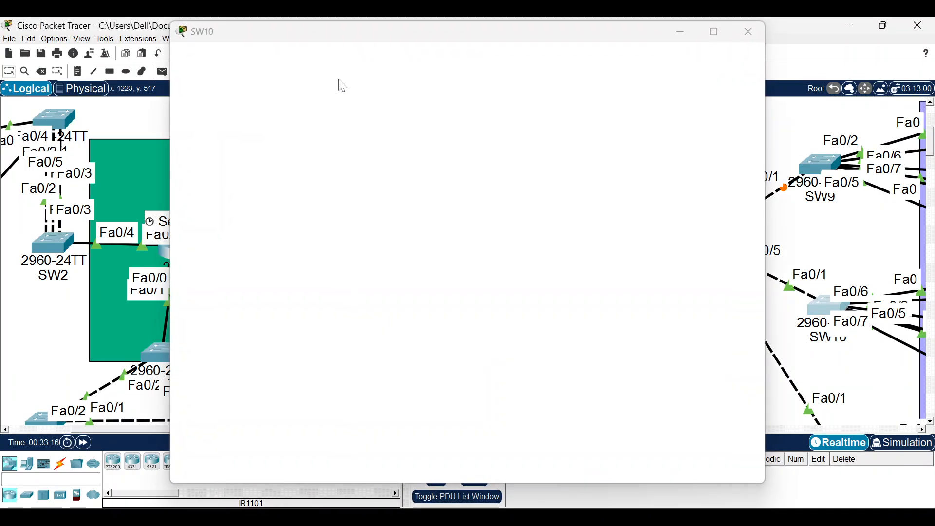
Apply the same enable, conf t and pasted VTP client and trunk commands on SW10.
key(Return)
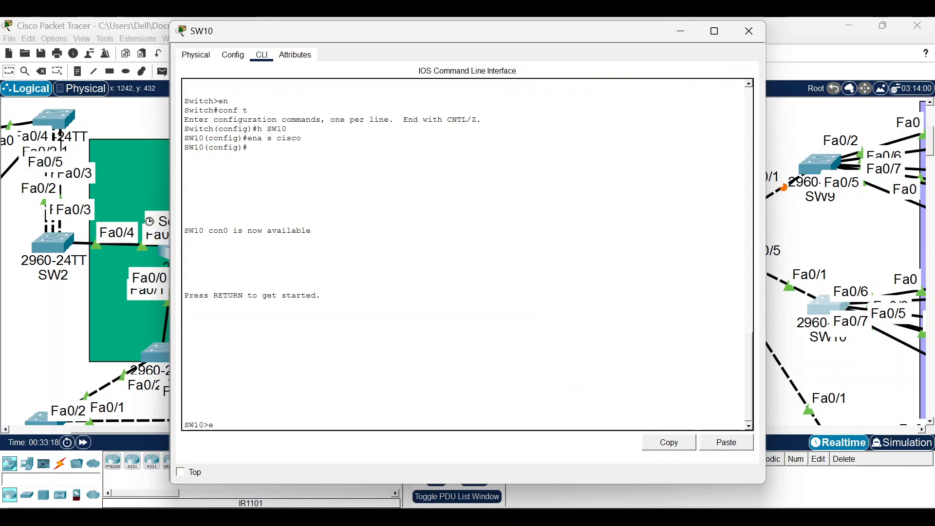
text(en)
key(Return)
text(cisco)
key(Return)
text(c)
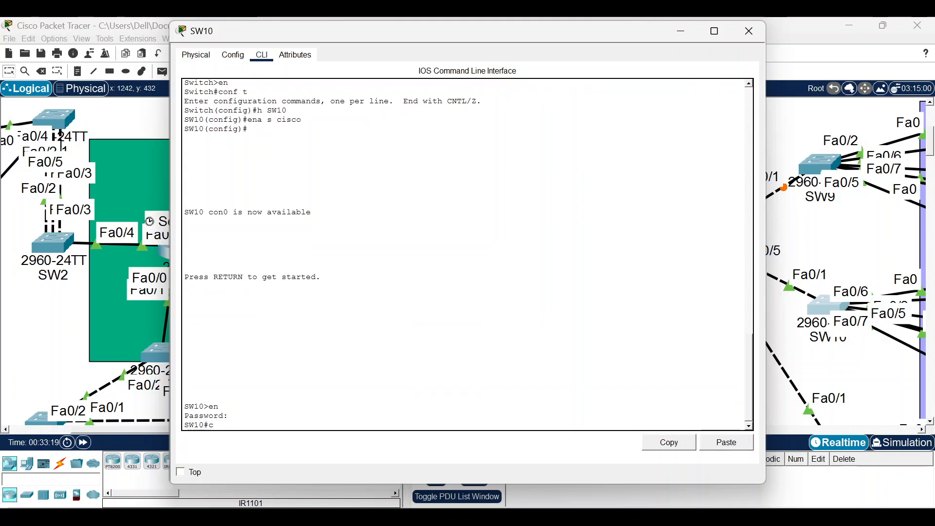
text(onf t)
key(Return)
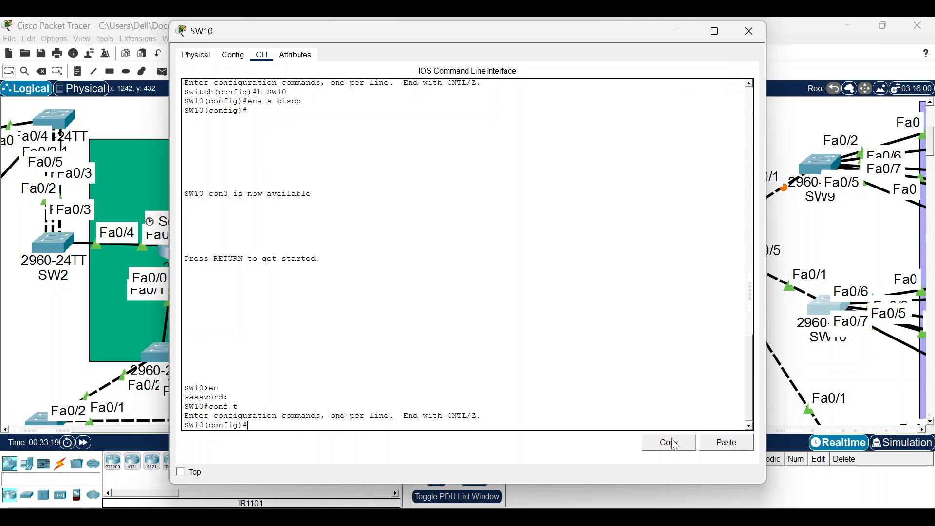
click(714, 444)
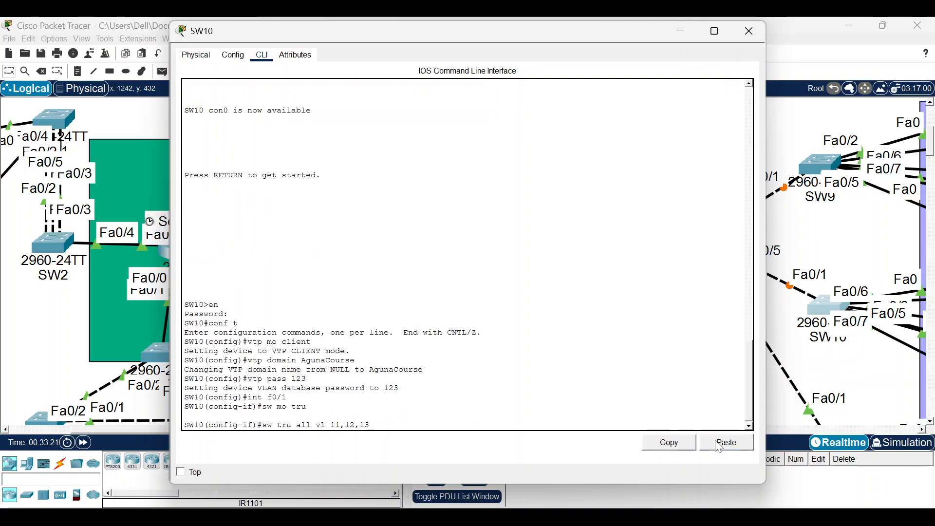
click(714, 444)
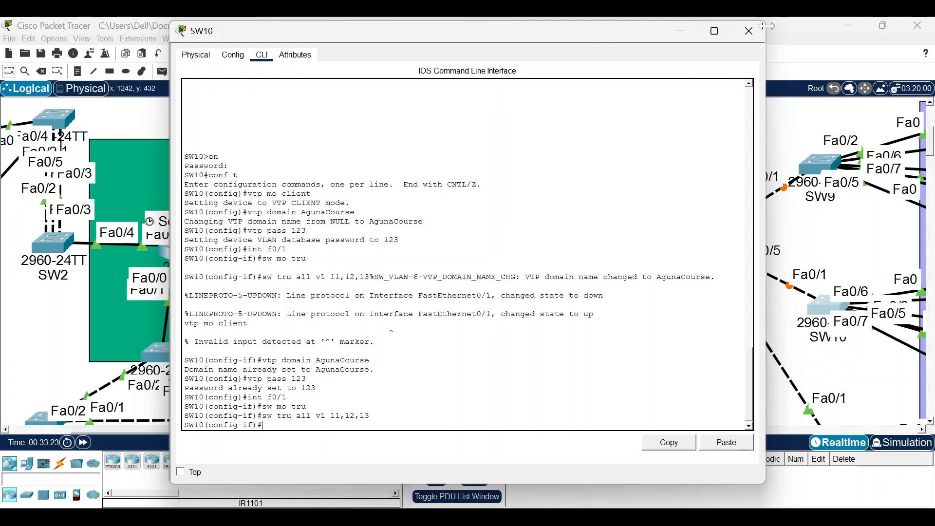
click(749, 31)
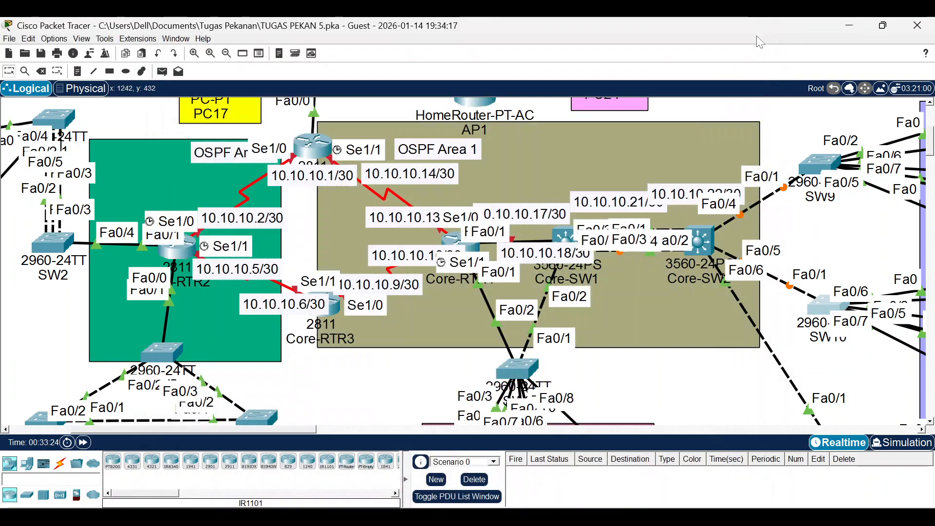
Reopen SW10's console to check the output of the pasted configuration.
key(alt+Tab)
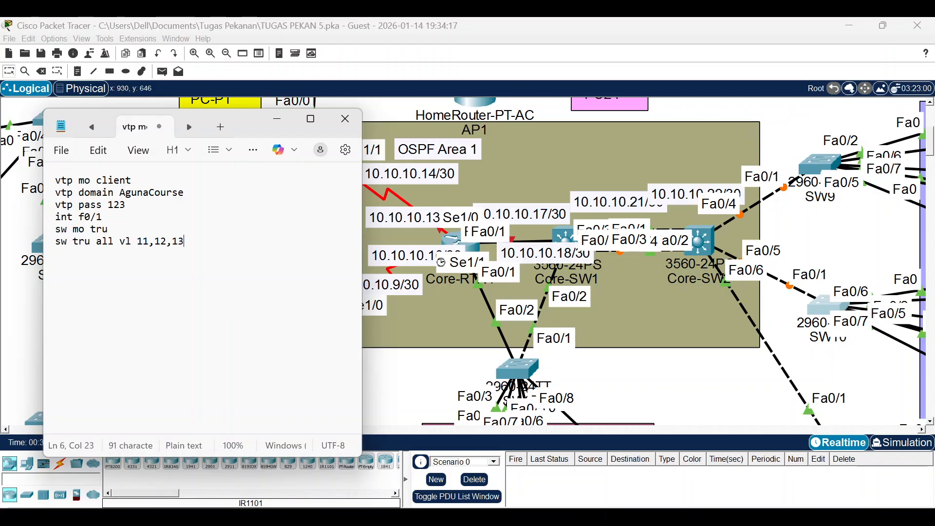
click(277, 119)
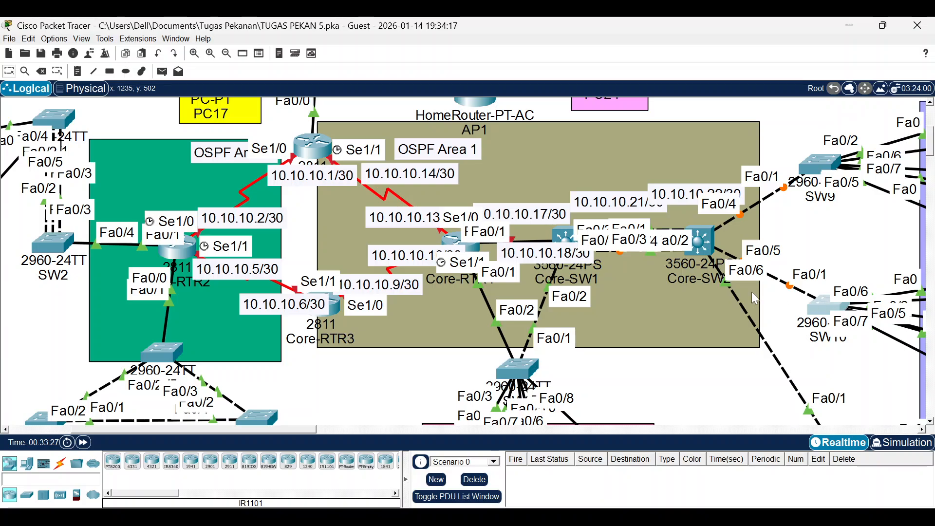
click(825, 307)
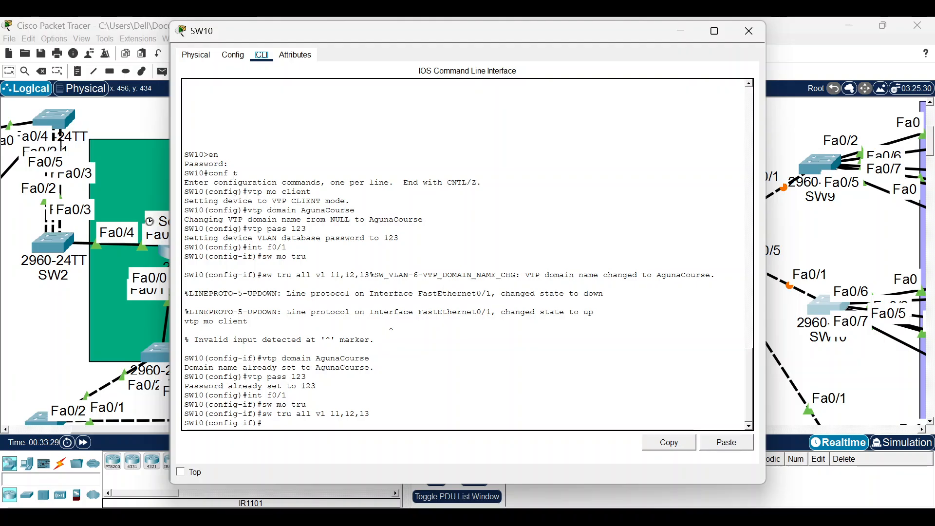
click(749, 31)
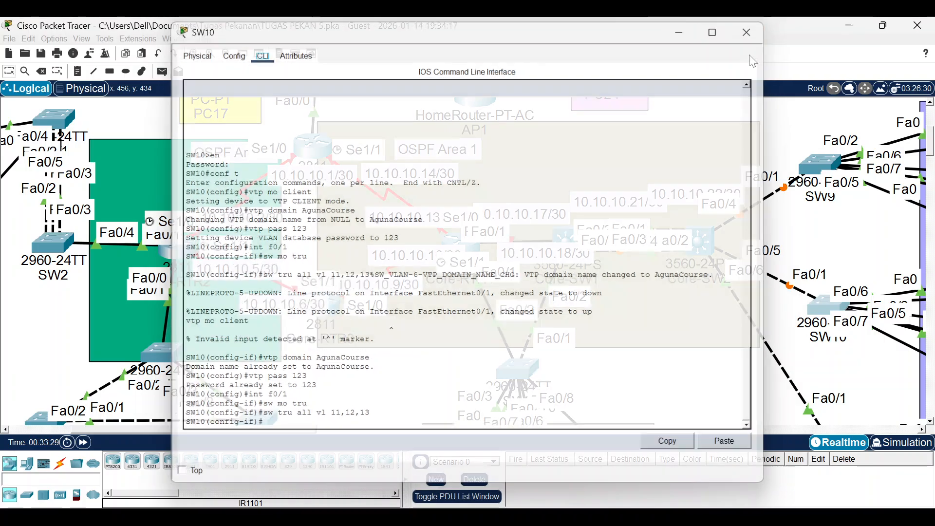
scroll(829, 330, down, 3)
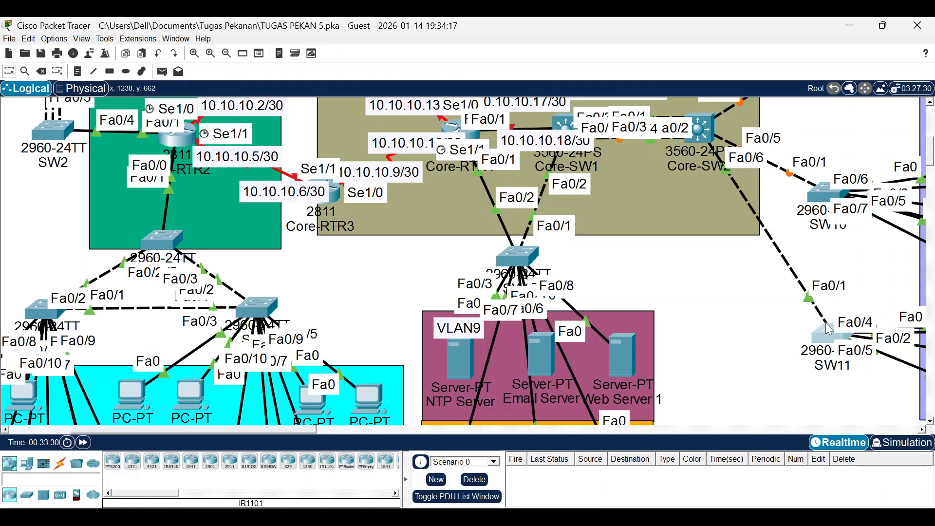
Open SW11's CLI, enter the enable password and reach global configuration mode.
click(830, 332)
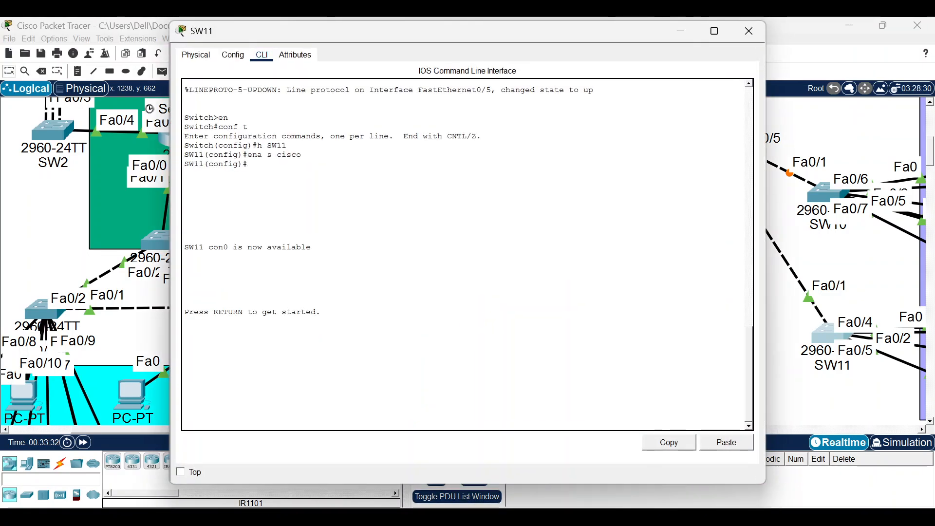
key(Return)
text(en)
key(Return)
text(cisco)
key(Return)
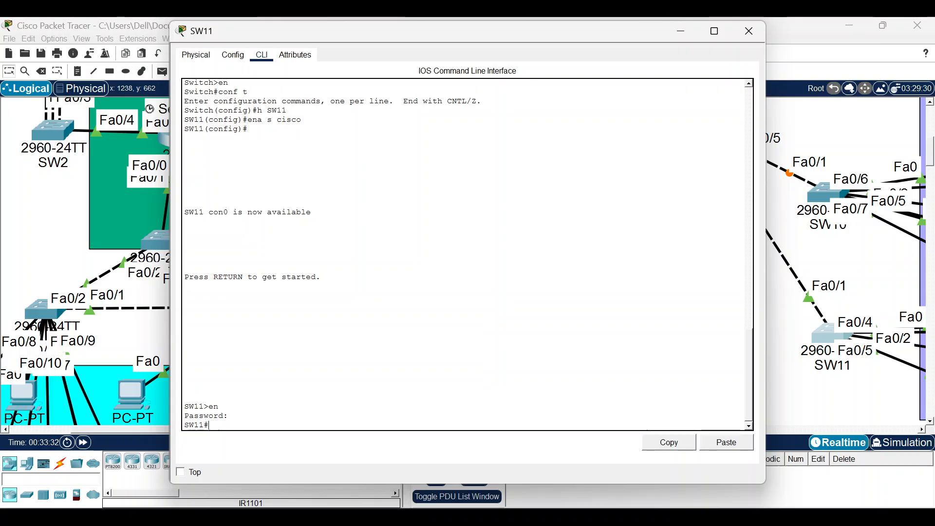
text(codnt)
key(Return)
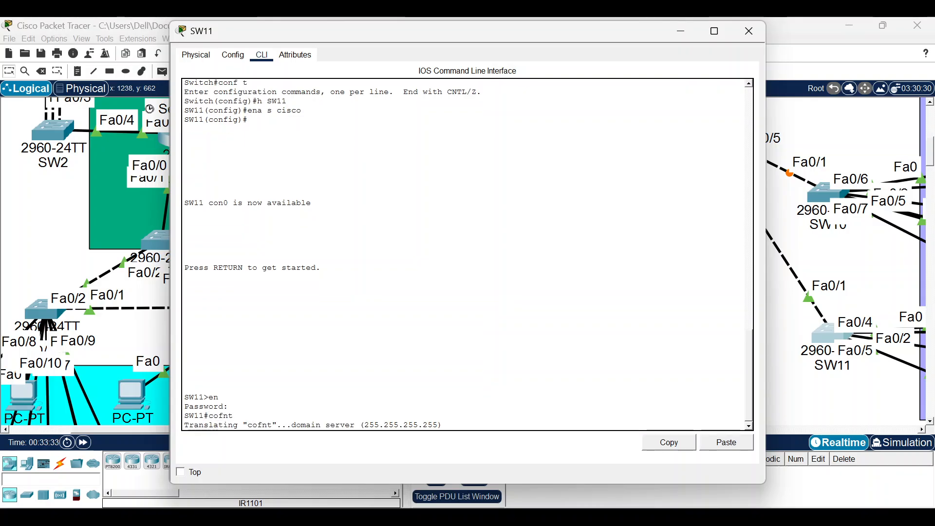
text(c)
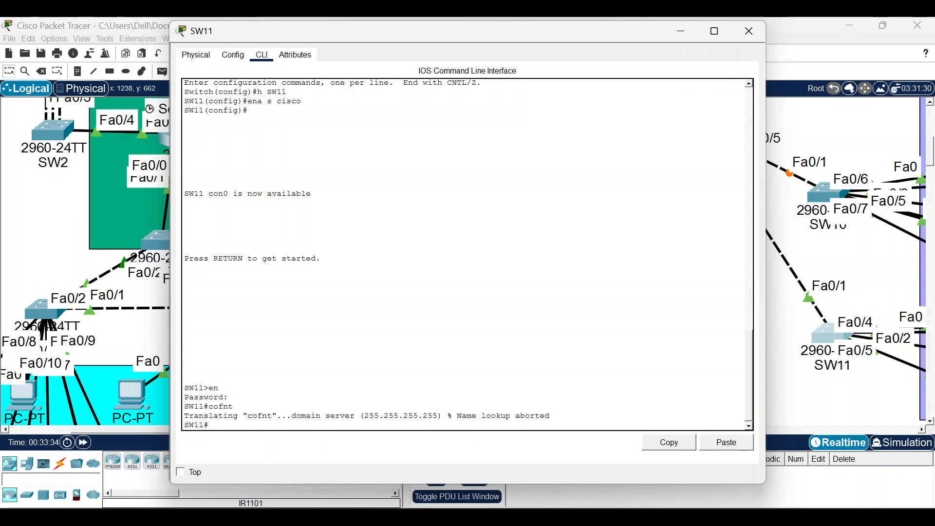
text(onf t)
key(Return)
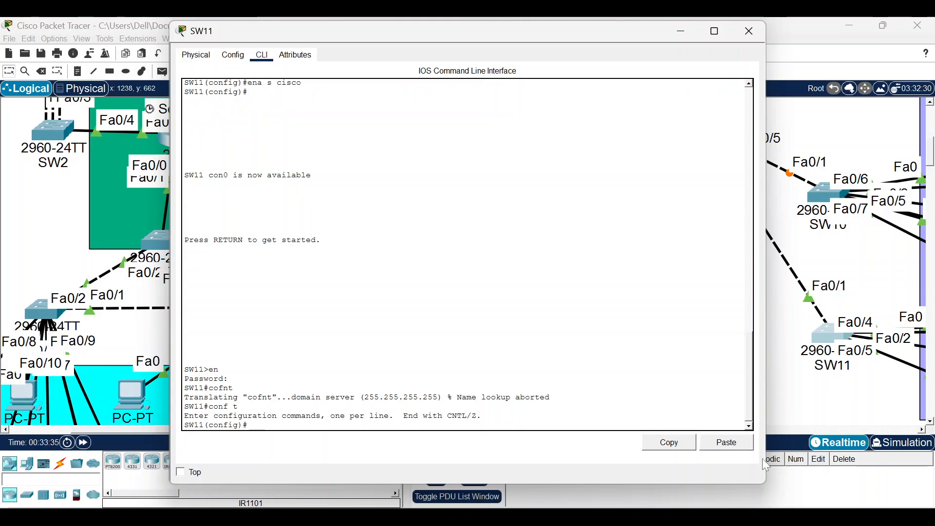
Paste the VTP client and Fa0/1 trunk commands into SW11 and exit interface mode.
text(vtp mo client vtp domain AgunaCourse vtp pass 123 int f0/1 sw mo tru sw tru all vl 11,12,13)
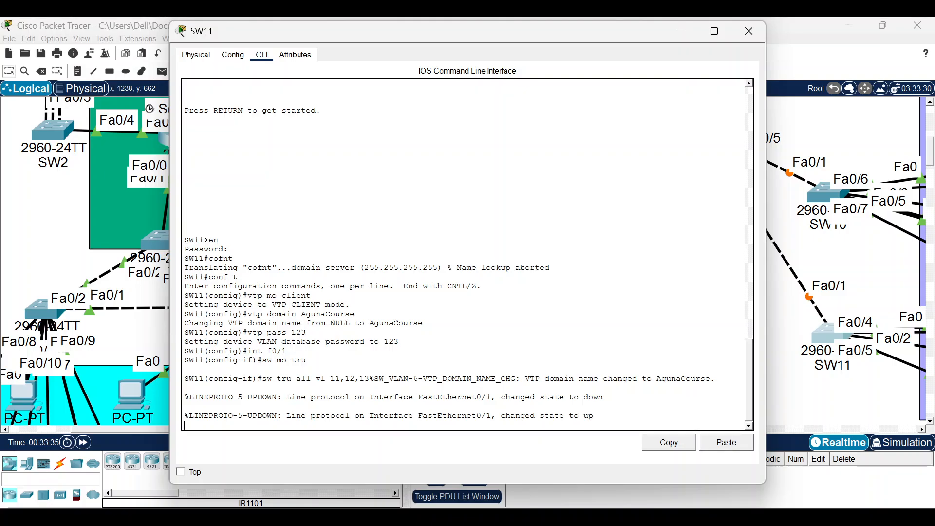
key(Return)
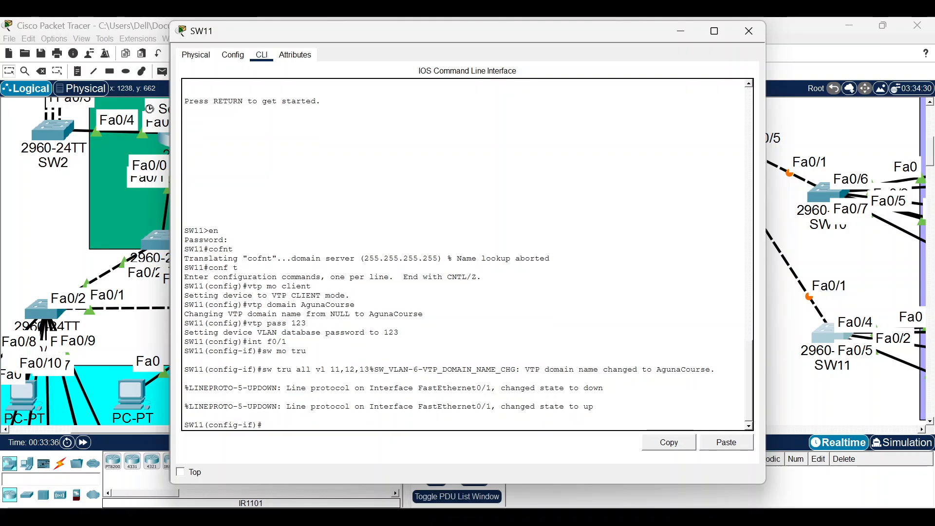
text(ex)
key(Return)
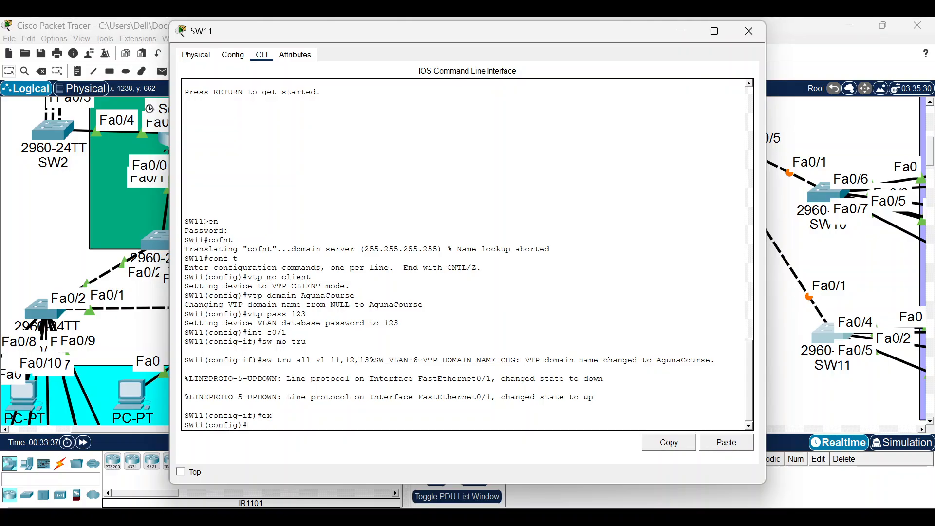
Run do sh vlan br on SW11, which lists only the default VLANs.
text(sh vlan br)
key(Return)
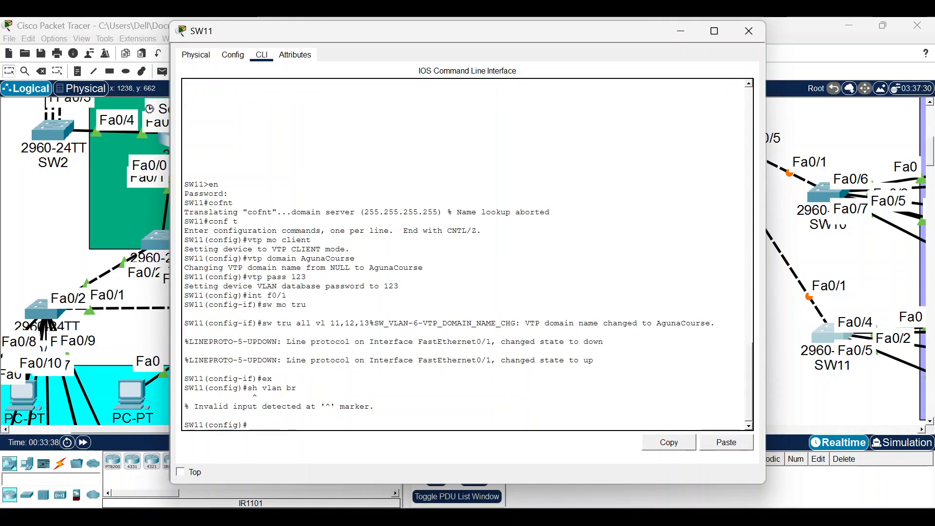
key(Up)
text(do)
key(Return)
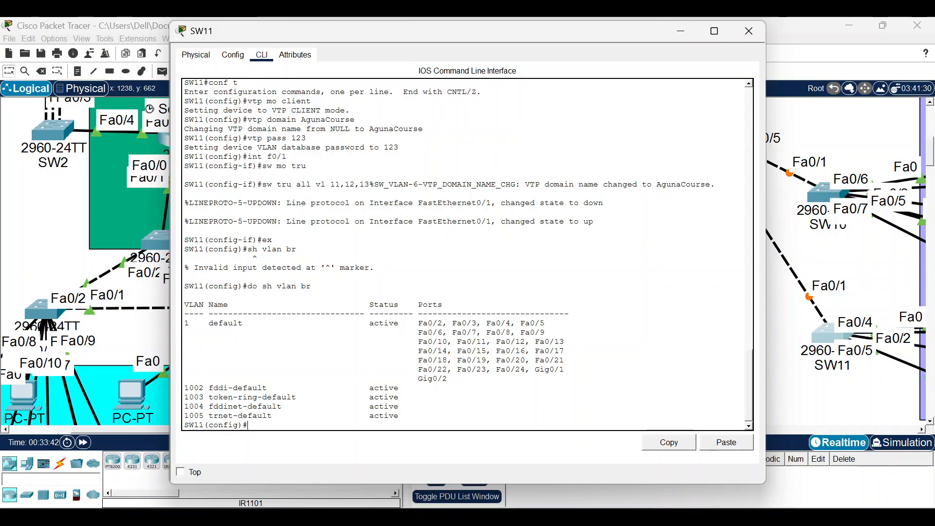
drag(185, 323, 316, 342)
click(330, 350)
scroll(330, 351, up, 5)
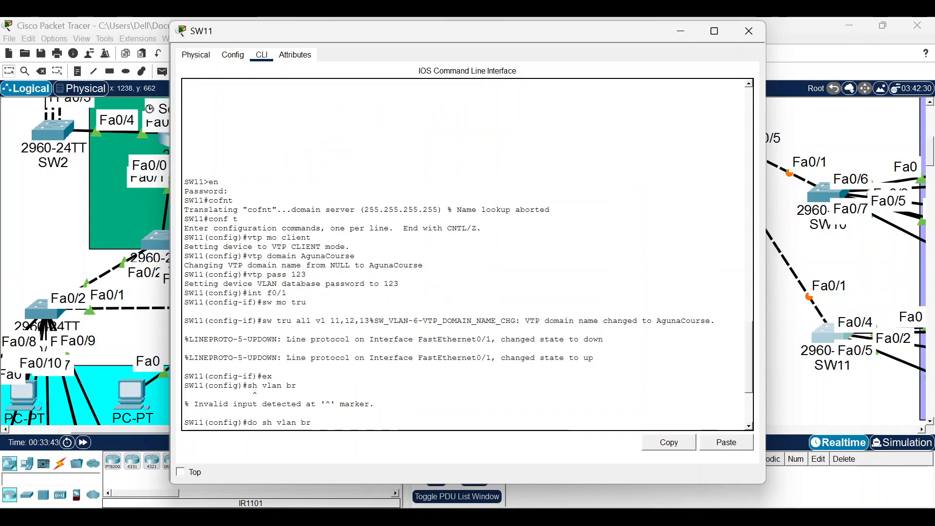
scroll(330, 350, down, 5)
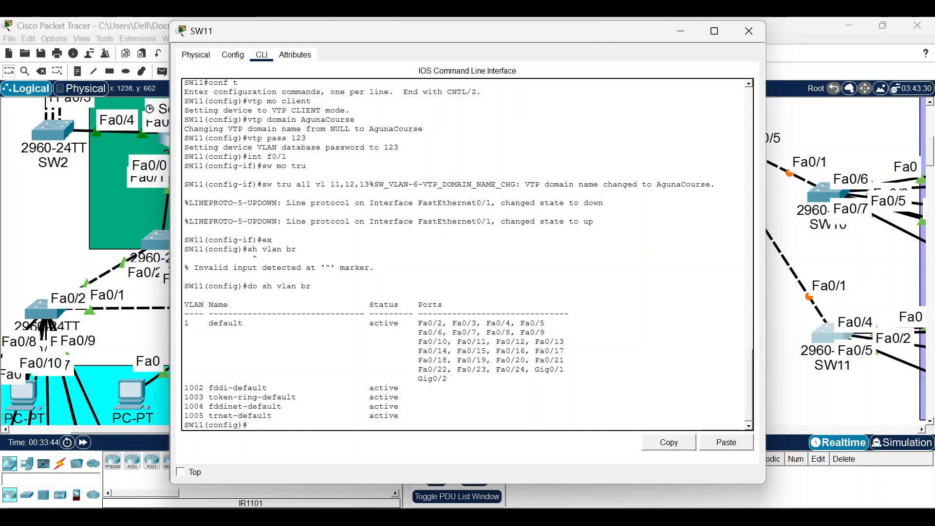
Rerun the VLAN summary on SW11, then bring back the Notepad command draft.
text(sh vlan br)
key(Return)
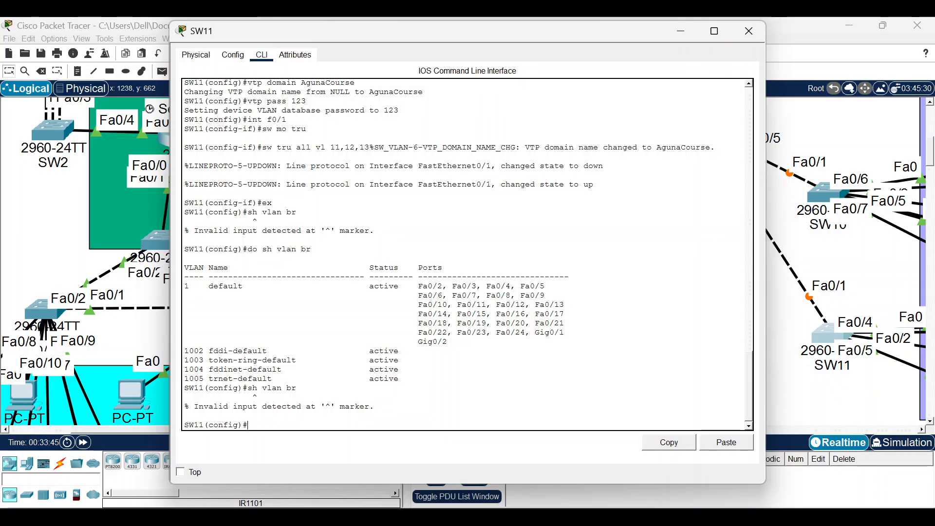
key(Up)
key(Return)
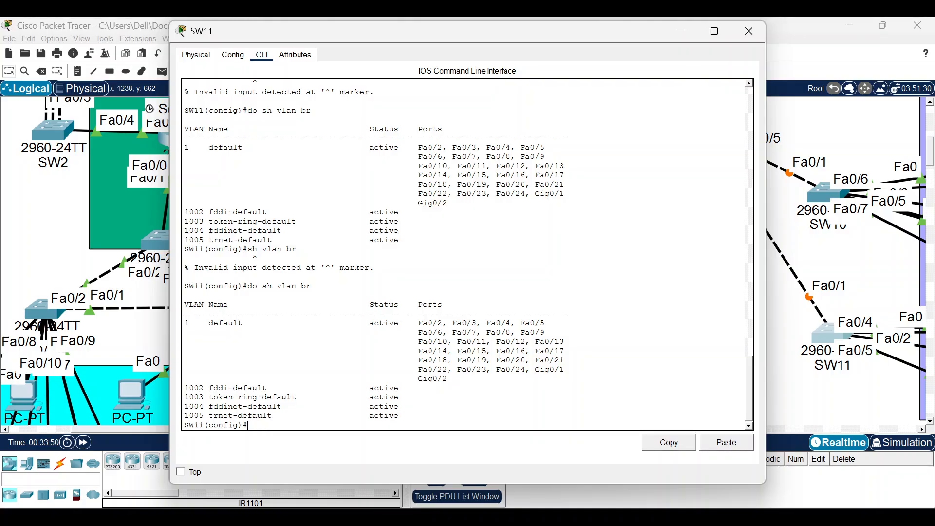
key(alt+Tab)
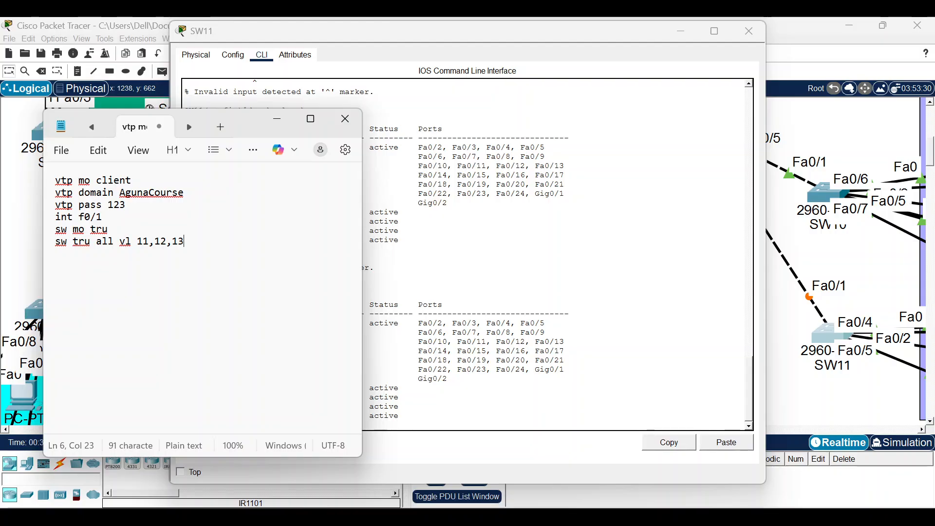
Close the SW11 console, minimize the command notes, and fast-forward the simulation time.
click(749, 31)
scroll(747, 103, up, 2)
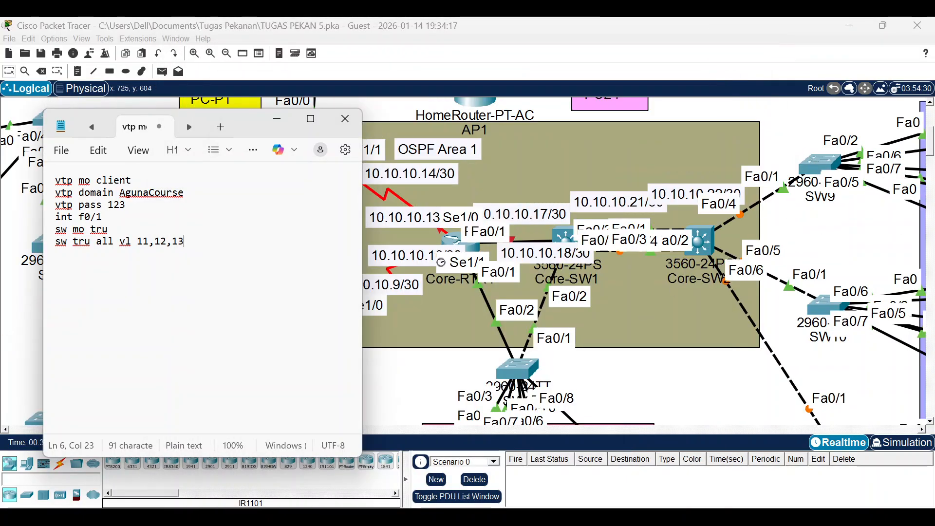
scroll(747, 361, down, 2)
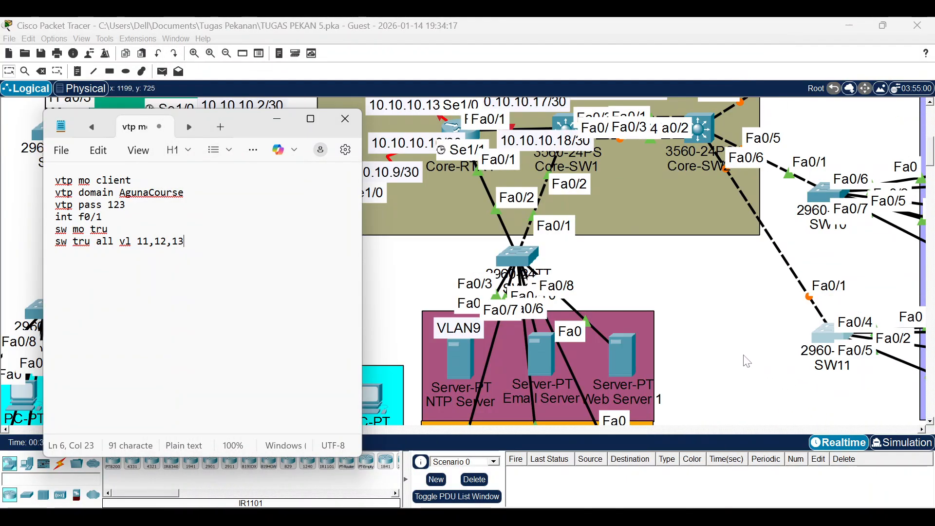
click(278, 119)
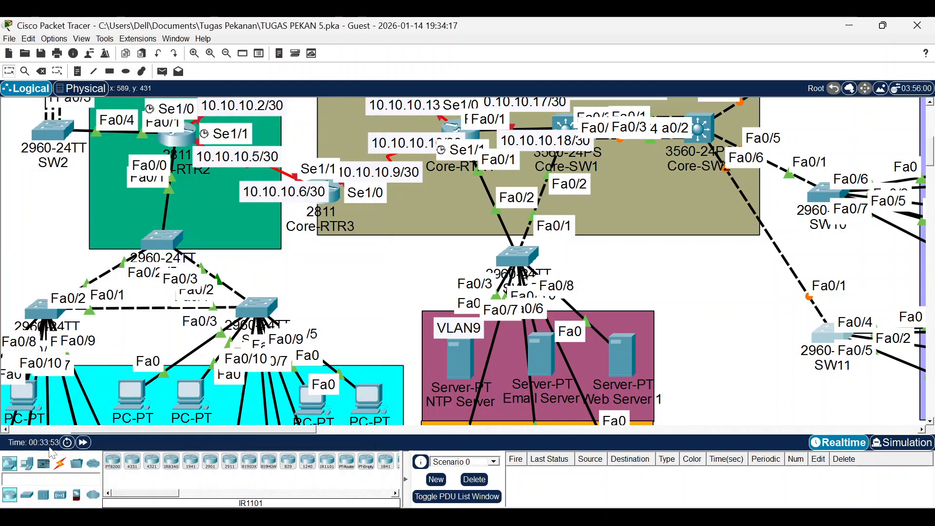
click(84, 443)
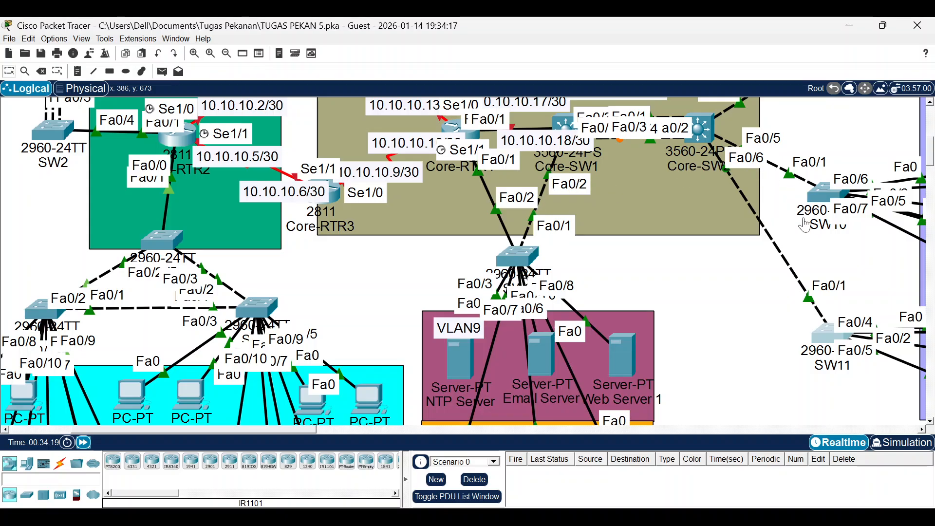
scroll(633, 195, up, 3)
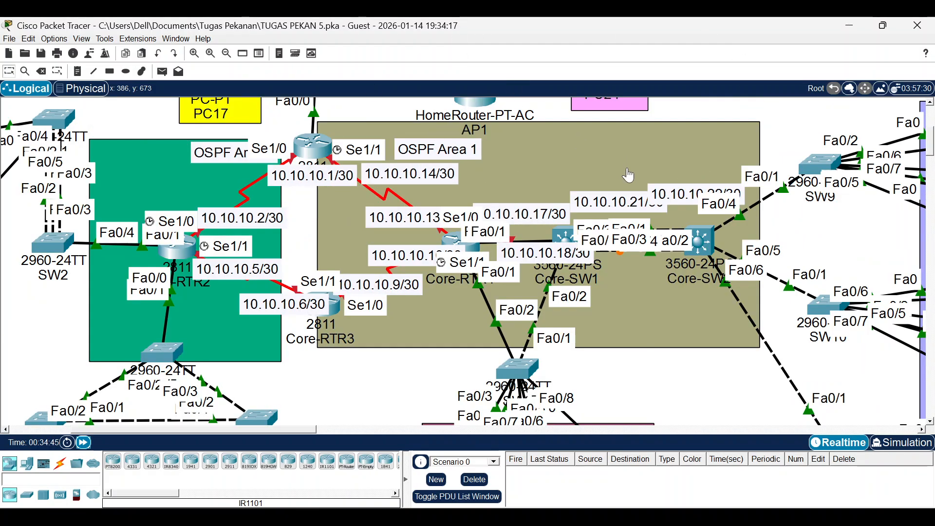
scroll(830, 221, up, 3)
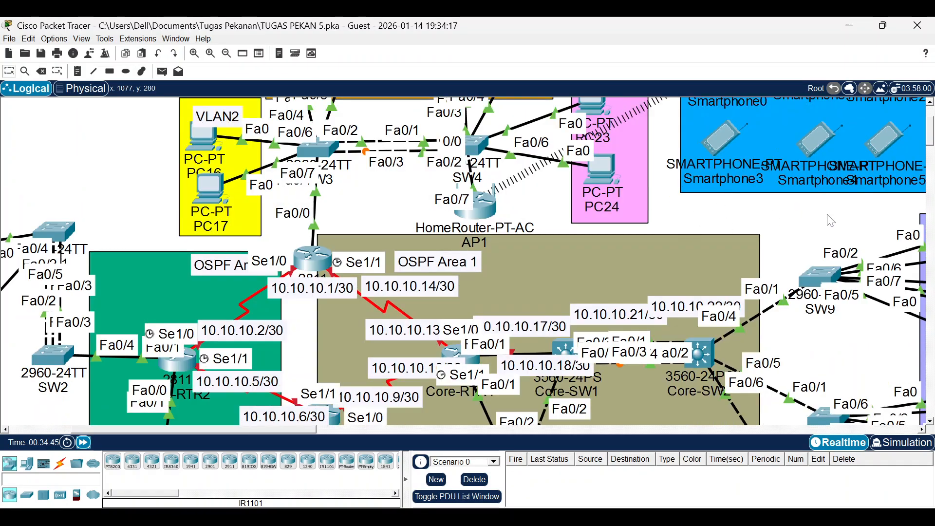
scroll(831, 221, down, 3)
Run 'do sh vlan br' on SW9 and SW10 to check their VLAN lists.
click(818, 159)
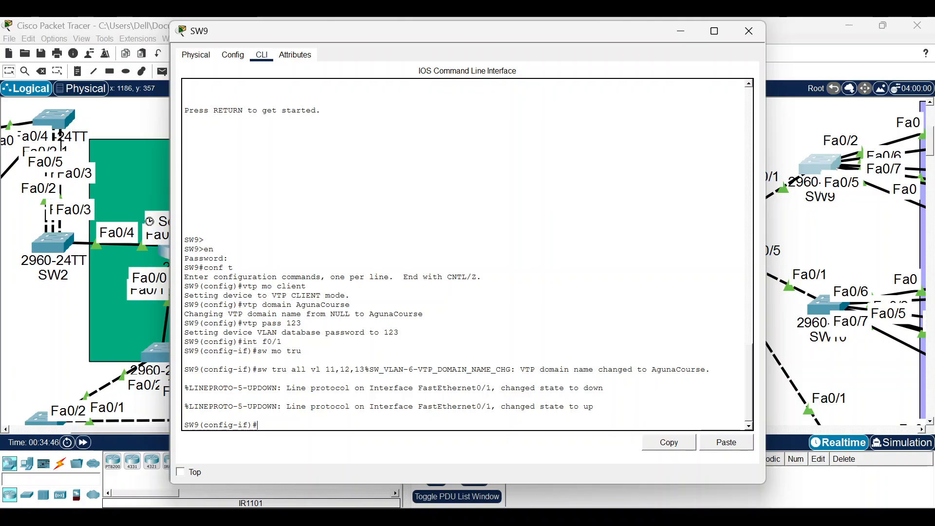
text(do sh vlan br)
key(Return)
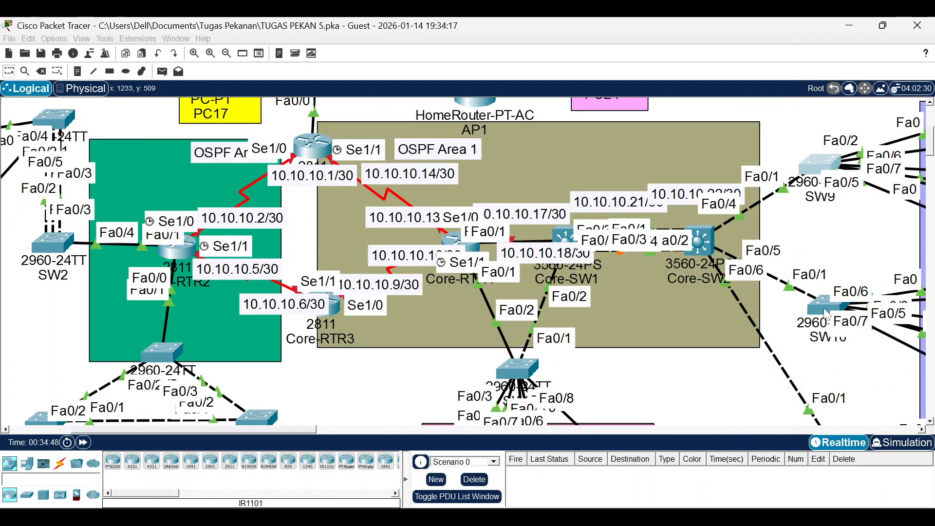
click(827, 314)
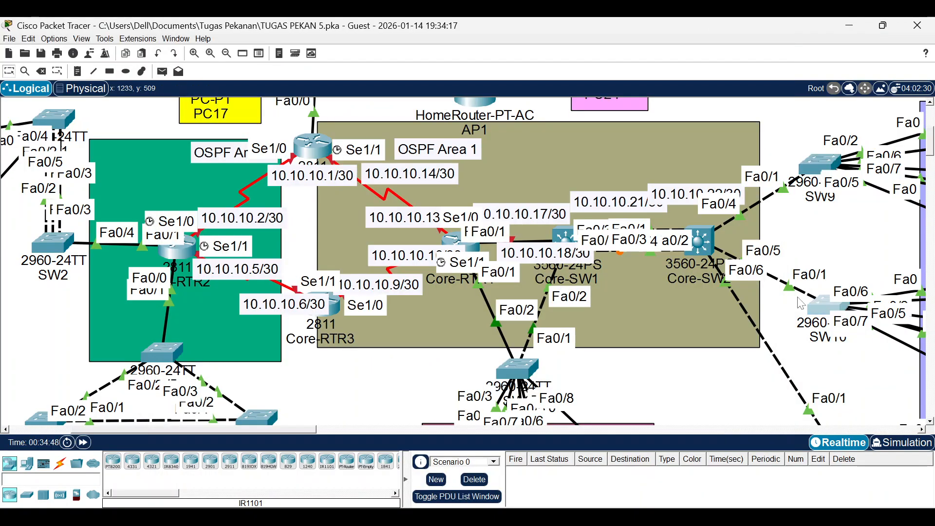
click(812, 306)
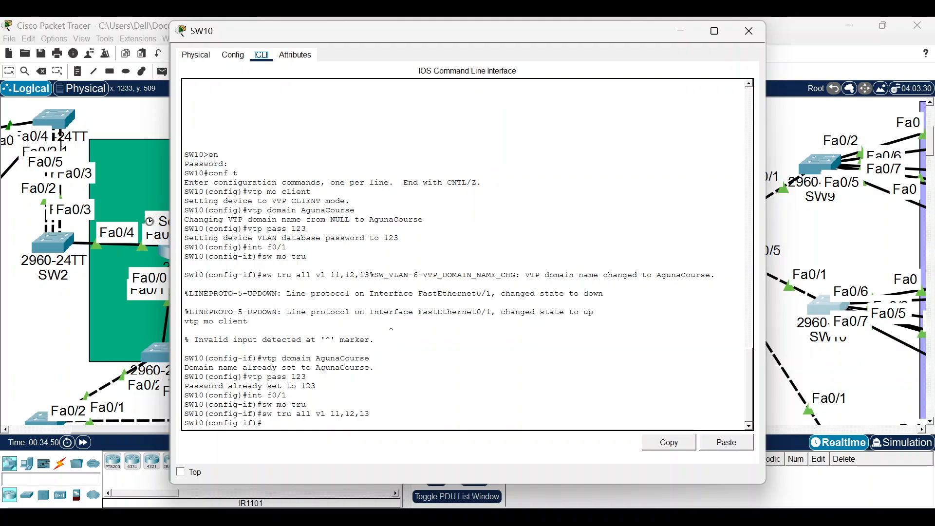
text(do sh vlan )
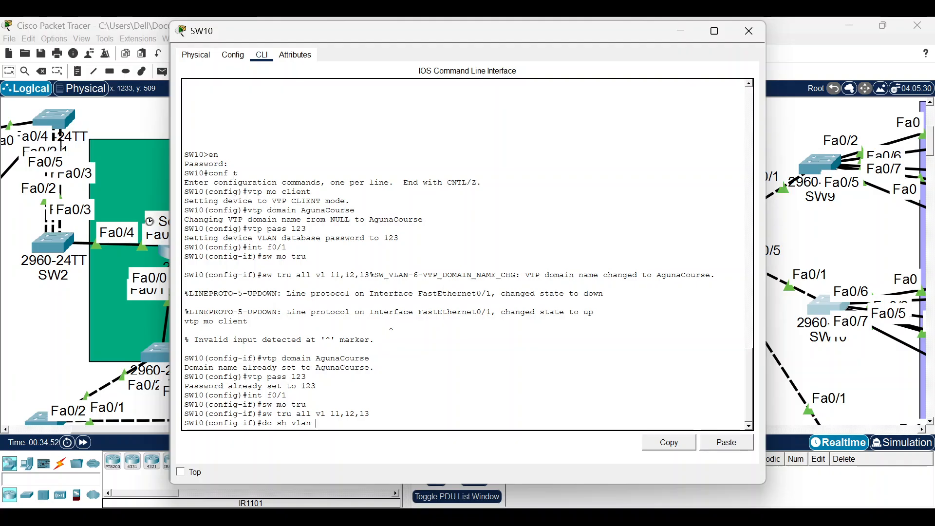
text(br)
key(Return)
click(838, 298)
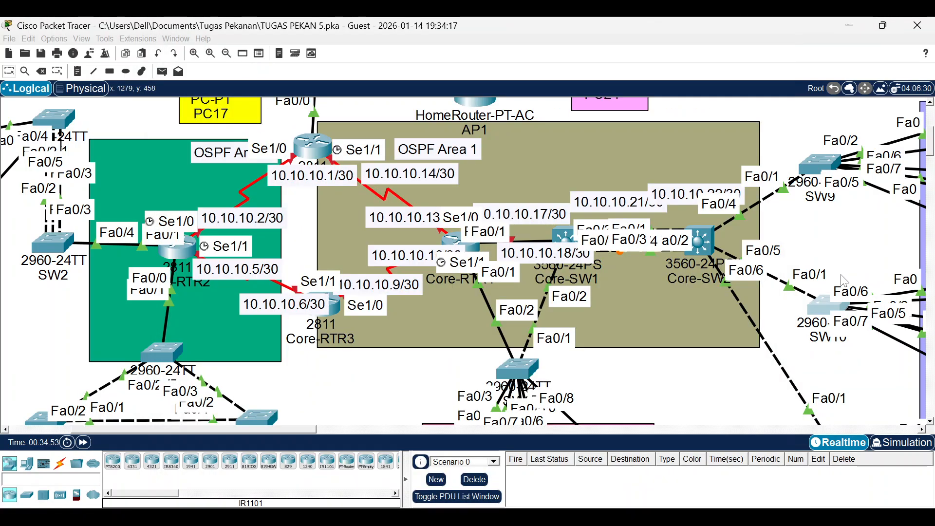
Rerun the VLAN summary on SW11, confirm VLAN11–13 are listed, and close its console.
scroll(838, 298, down, 3)
click(828, 335)
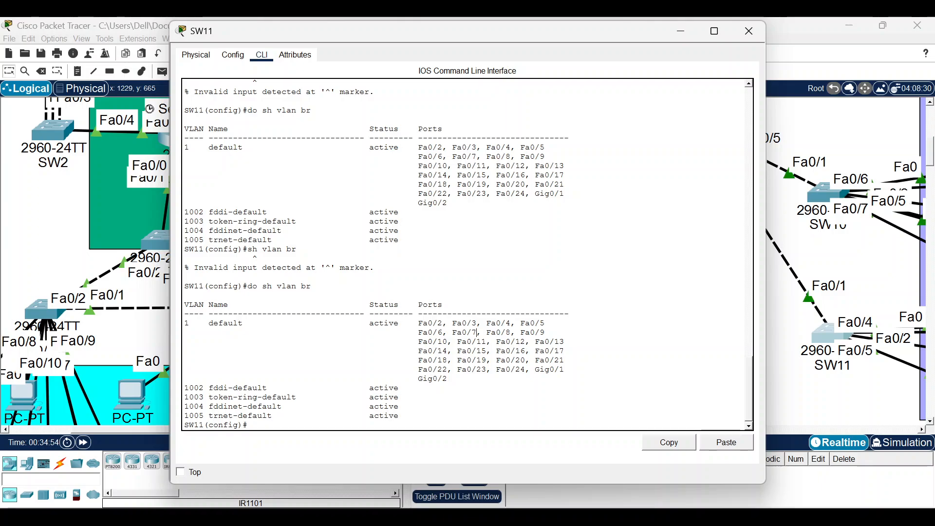
key(Up)
key(Return)
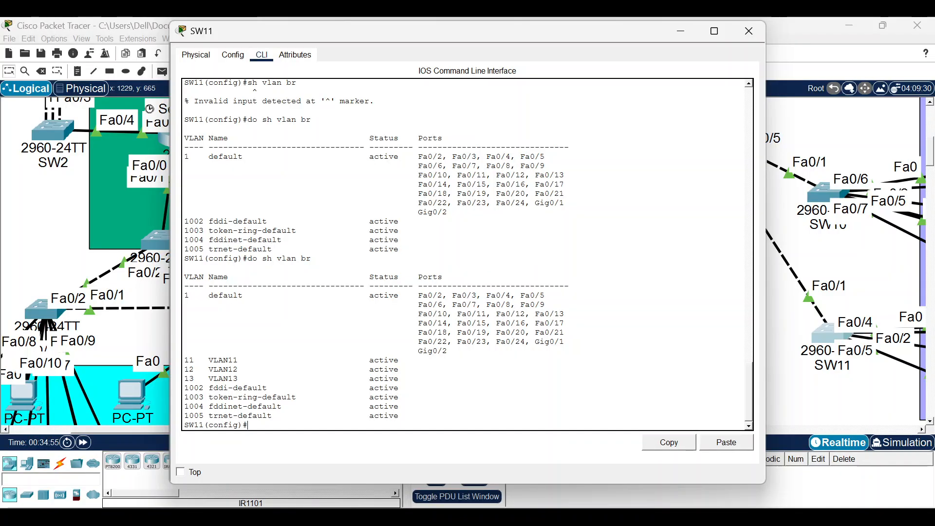
drag(203, 360, 242, 369)
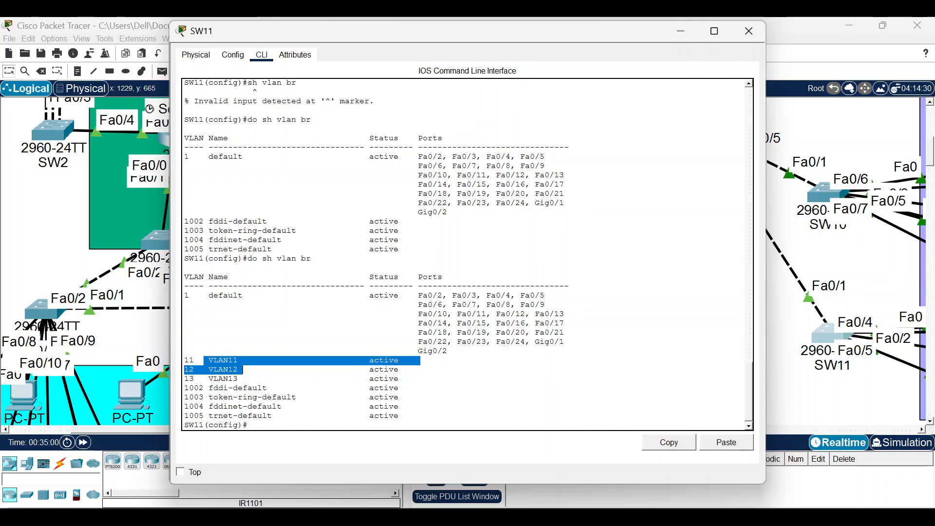
click(748, 31)
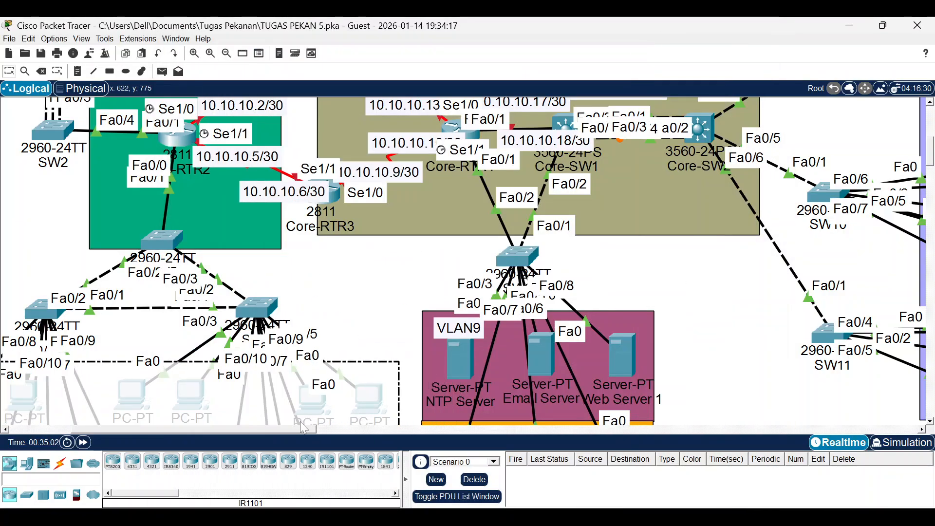
On SW9, make Fa0/2–3 access ports in VLAN 11.
drag(289, 429, 398, 405)
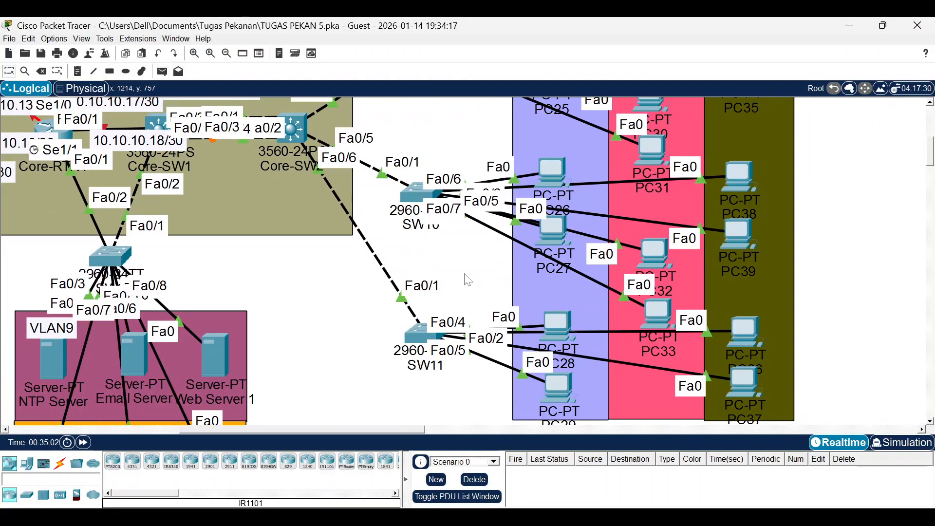
scroll(477, 249, up, 5)
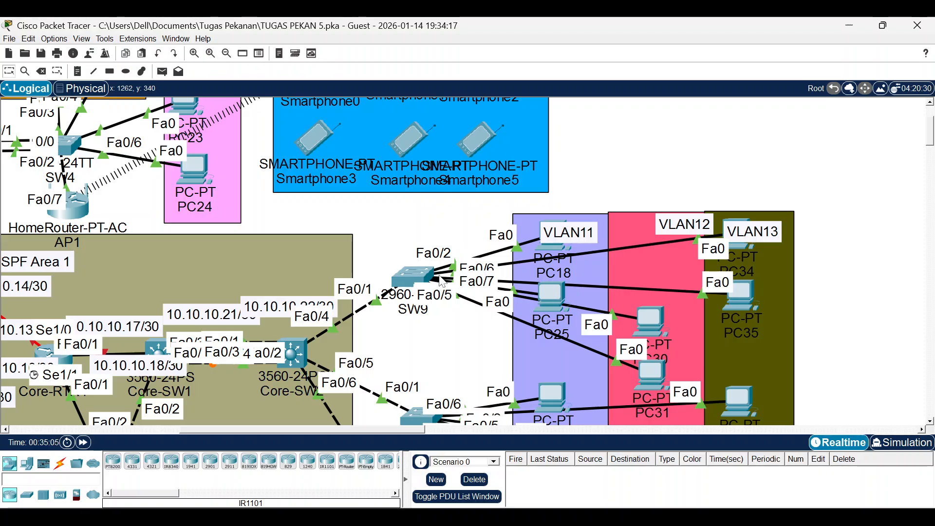
click(404, 275)
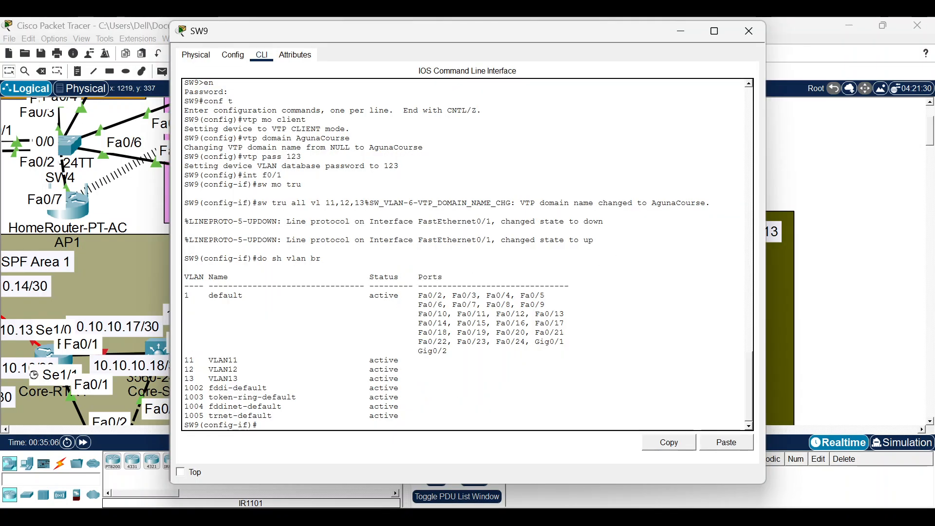
drag(558, 29, 203, 33)
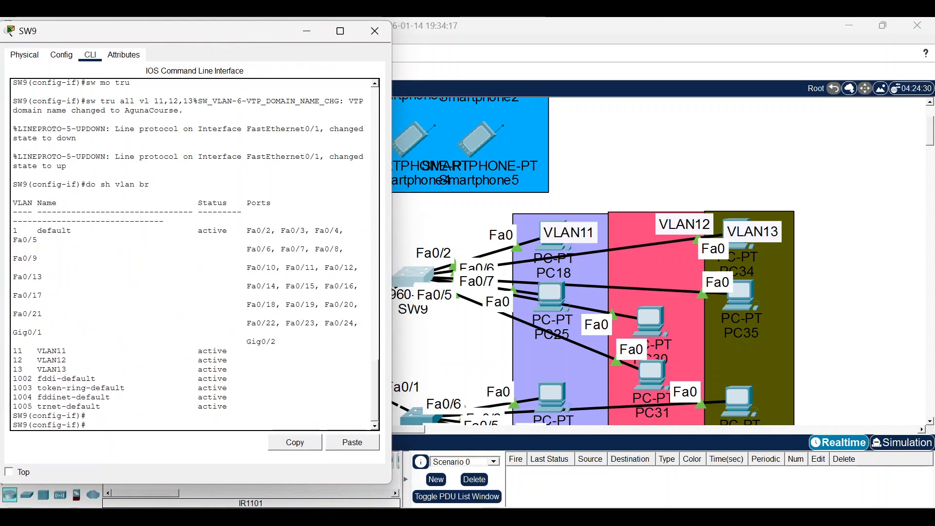
text(inr )
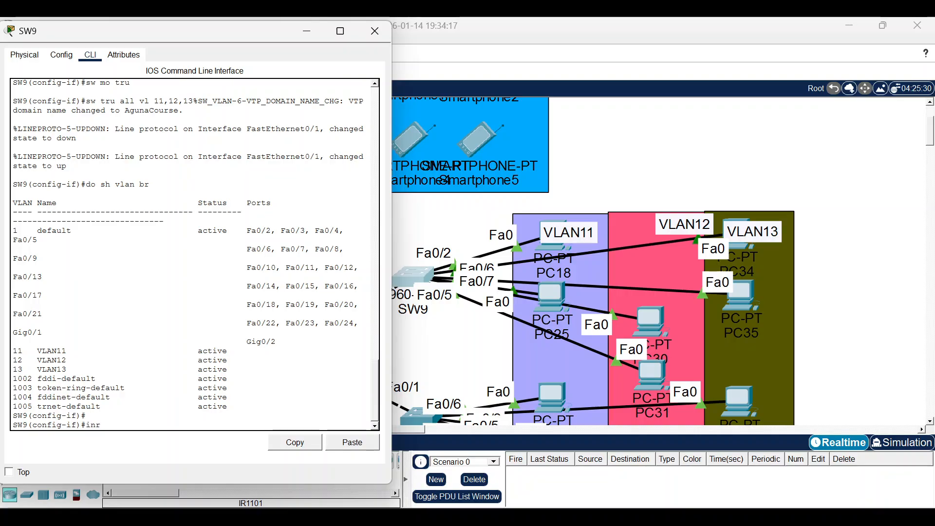
text(ra f0/2-3)
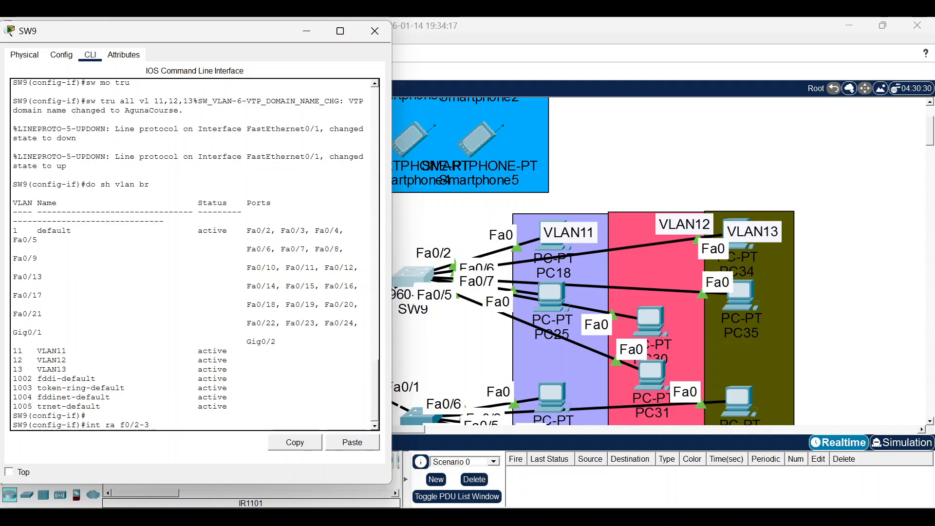
key(Return)
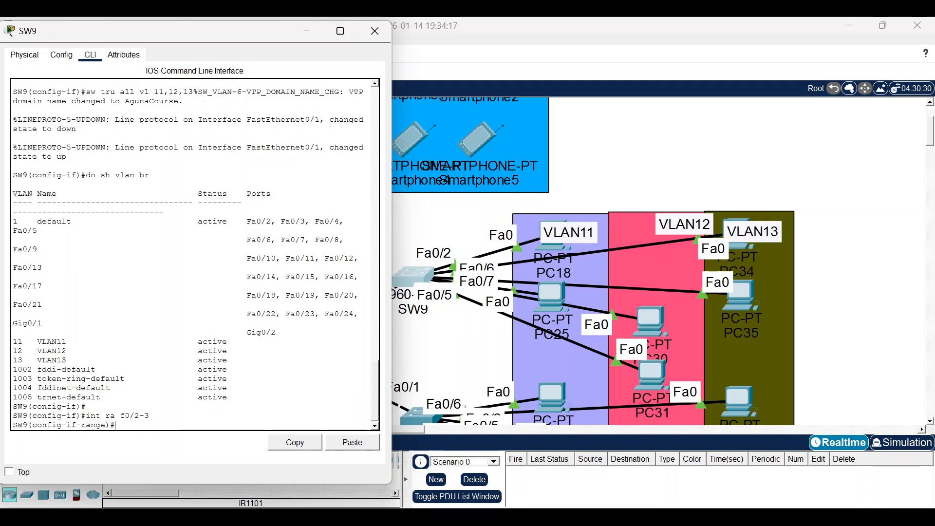
text(sw mo acc)
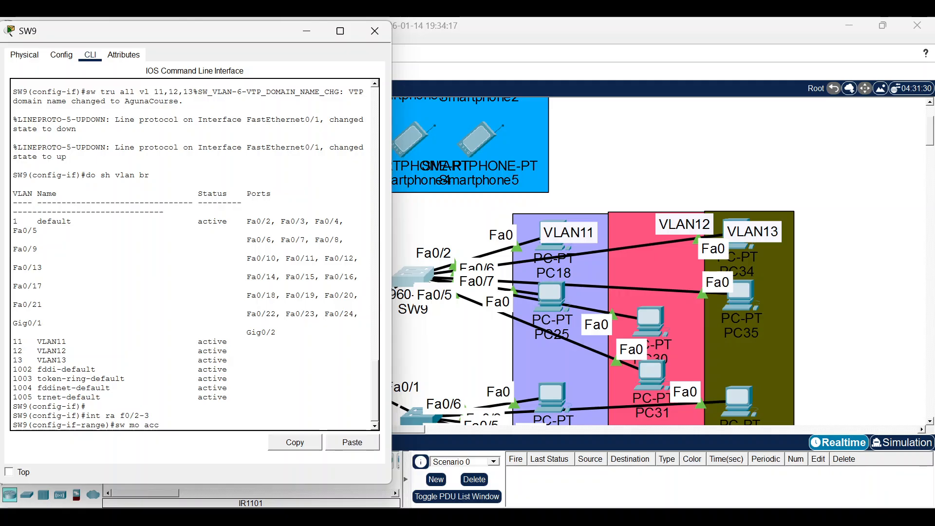
key(Return)
text(sw acc v)
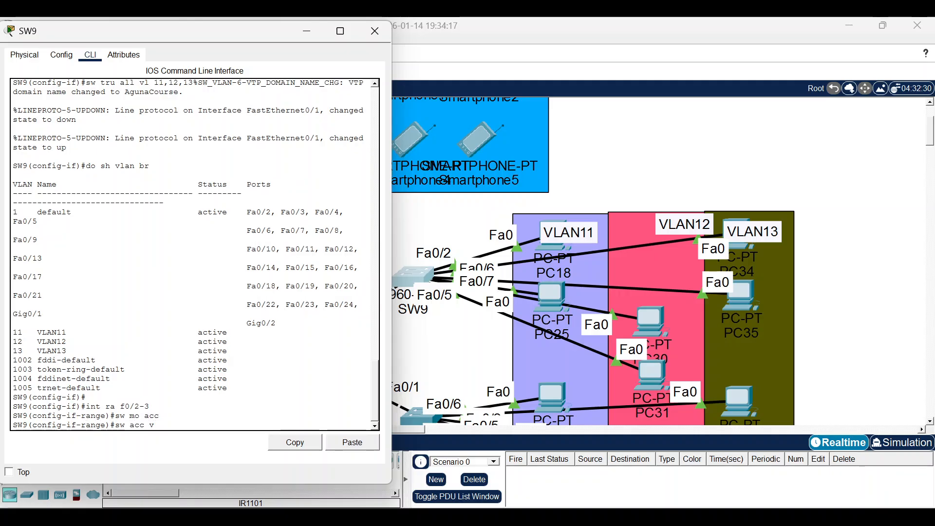
text(l 11)
key(Return)
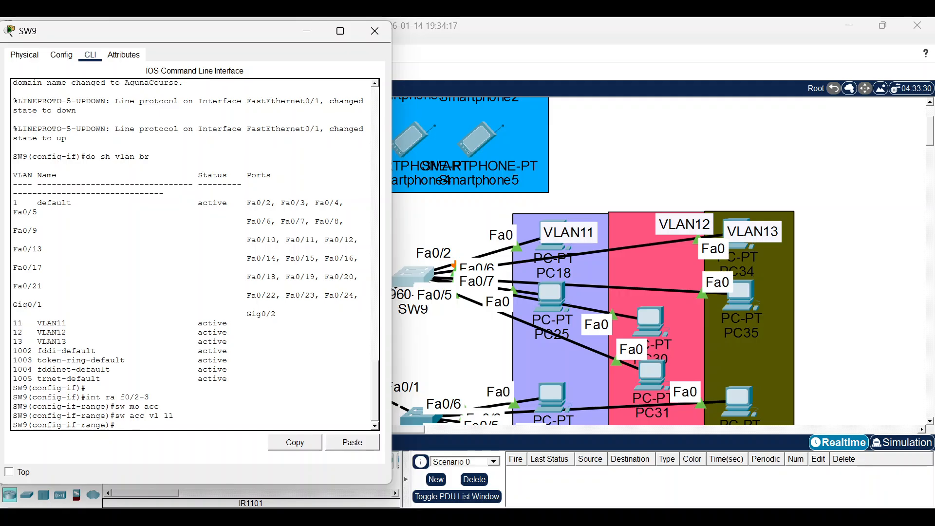
Make SW9's Fa0/4–5 access ports in VLAN 12.
key(Up)
key(Up)
key(Up)
key(Left)
key(Left)
key(BackSpace)
text(4)
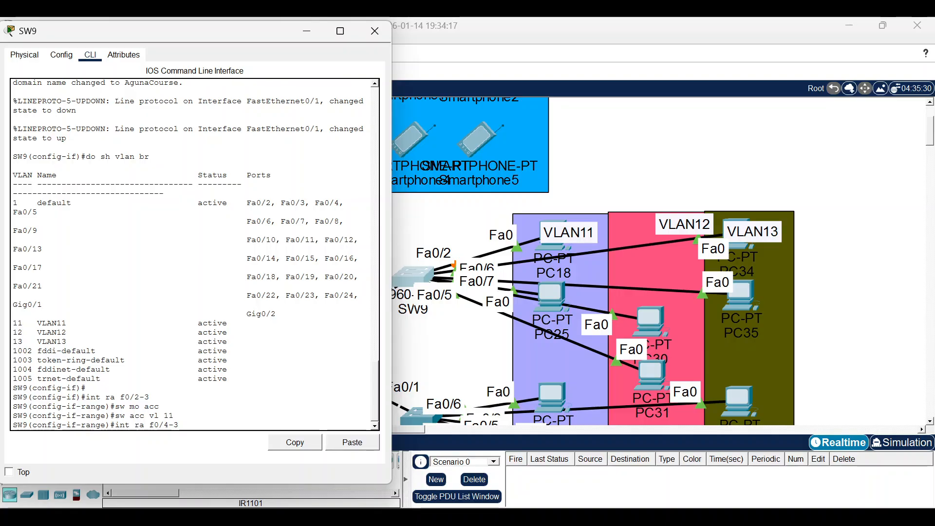
key(Return)
text(sw mo a)
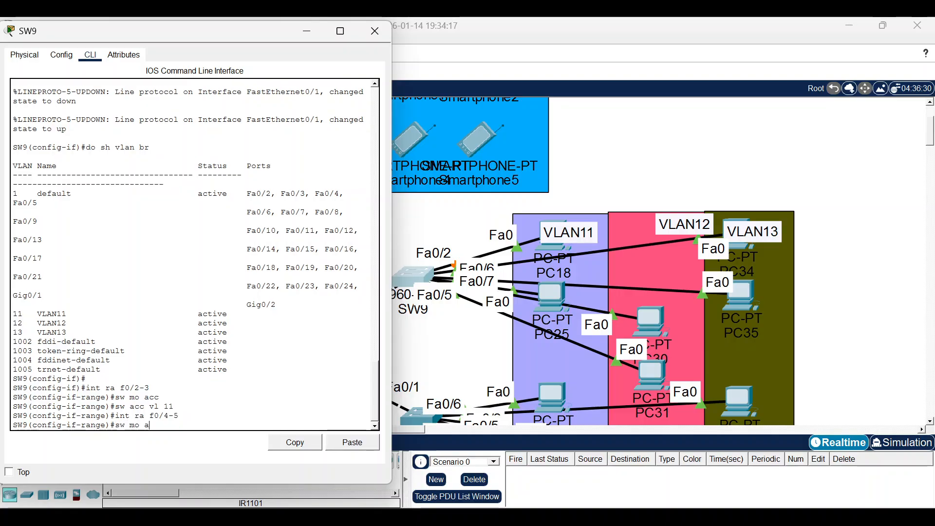
text(cc)
key(Return)
text(sw acc vl 12)
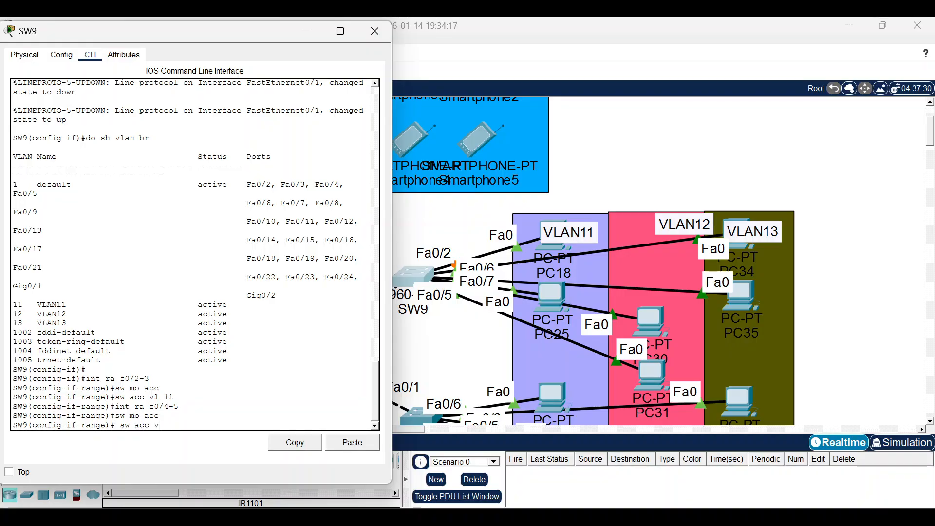
key(Return)
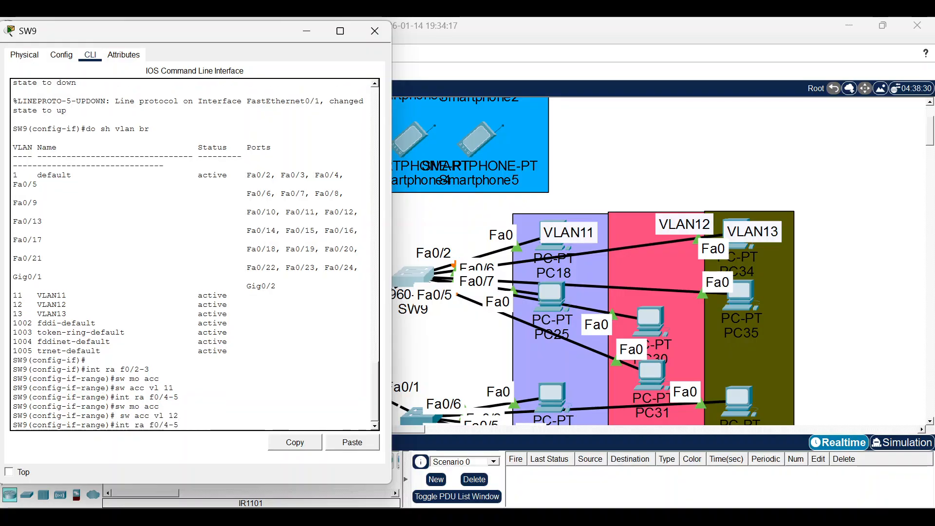
Make SW9's Fa0/6–7 access ports in VLAN 13.
key(Left)
key(Left)
text(6-7)
key(Return)
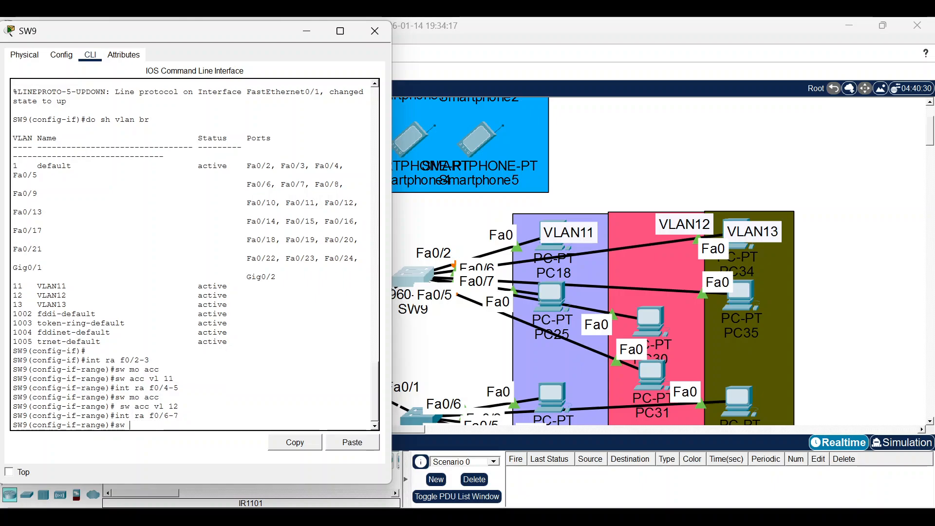
text(sw mo acc)
key(Return)
text(s)
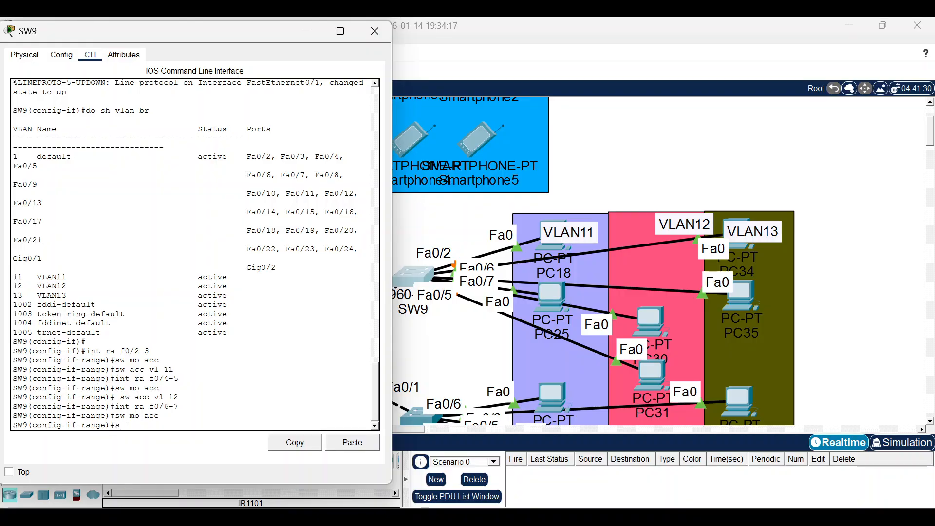
text(w acc vlan 13)
key(Return)
Enable spanning-tree portfast on SW9 ports Fa0/2 through Fa0/7.
text(int ra f0/6-7)
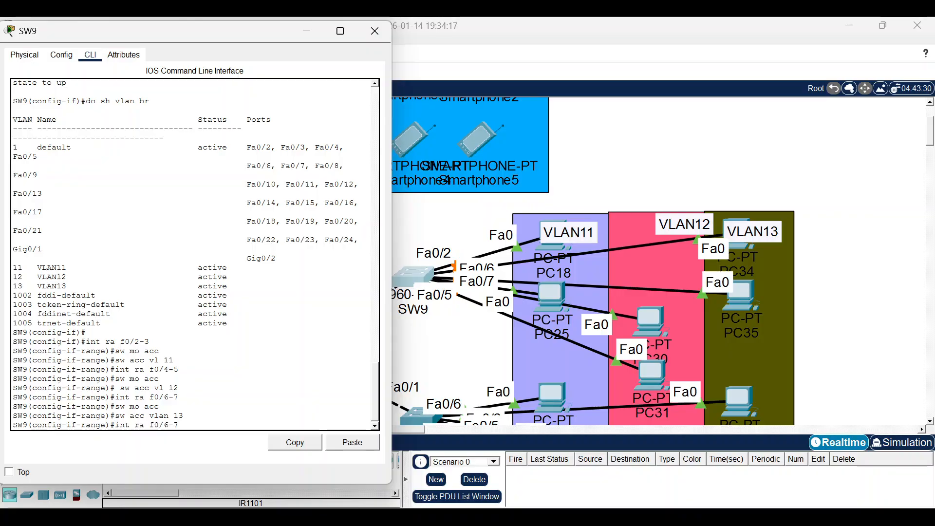
key(BackSpace)
key(BackSpace)
key(BackSpace)
text(2-7)
key(Return)
text(span)
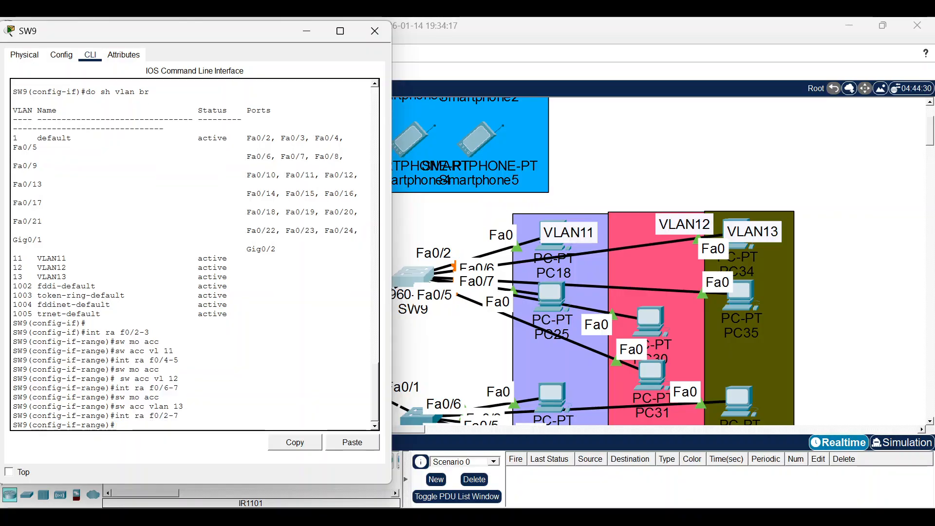
text(n portfast)
key(Return)
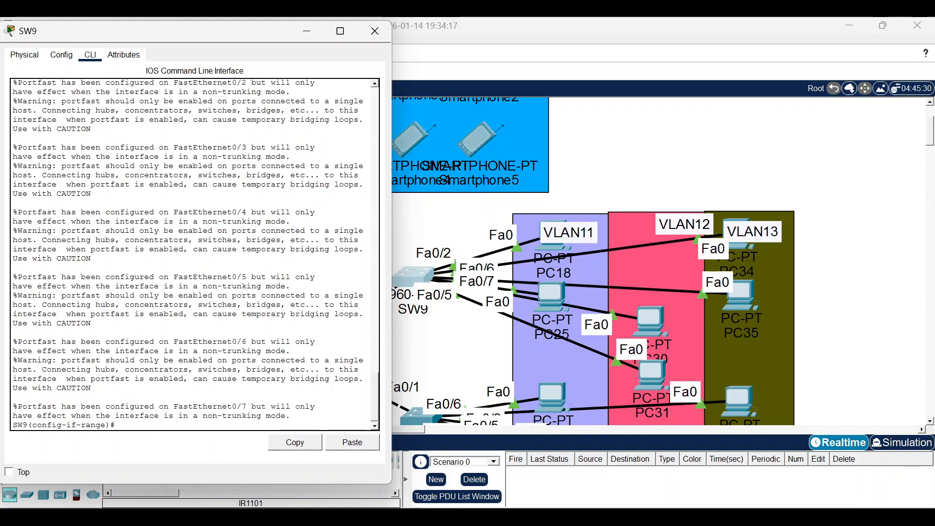
key(Return)
Open SW10's CLI and arrange its console window beside the topology.
click(306, 31)
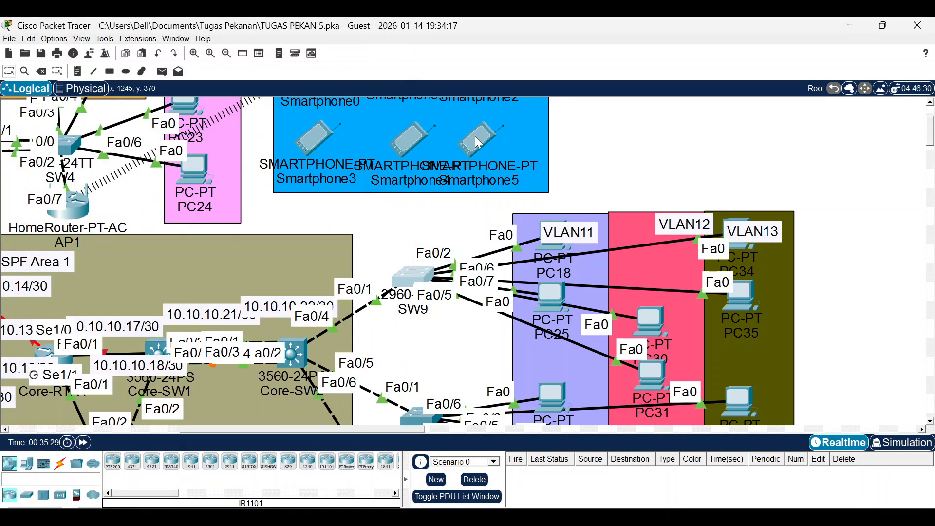
scroll(457, 192, down, 5)
click(425, 197)
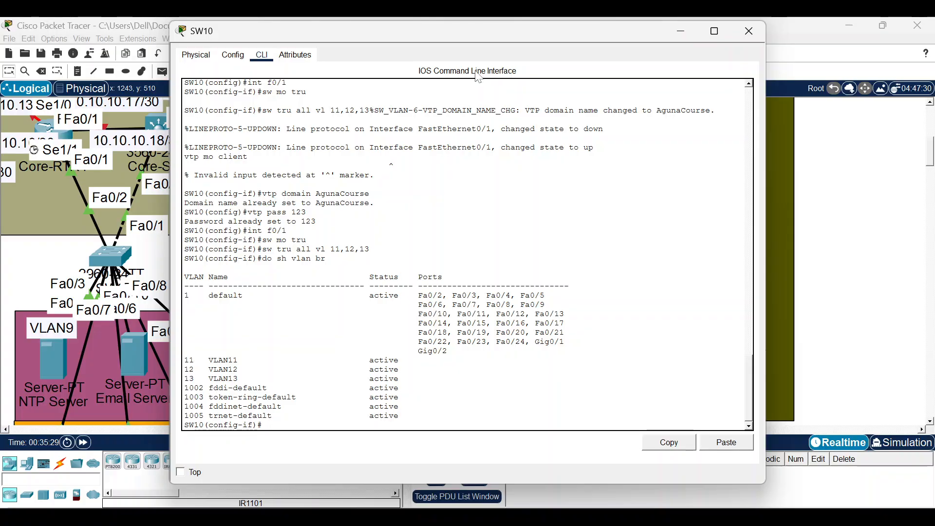
drag(764, 67, 578, 67)
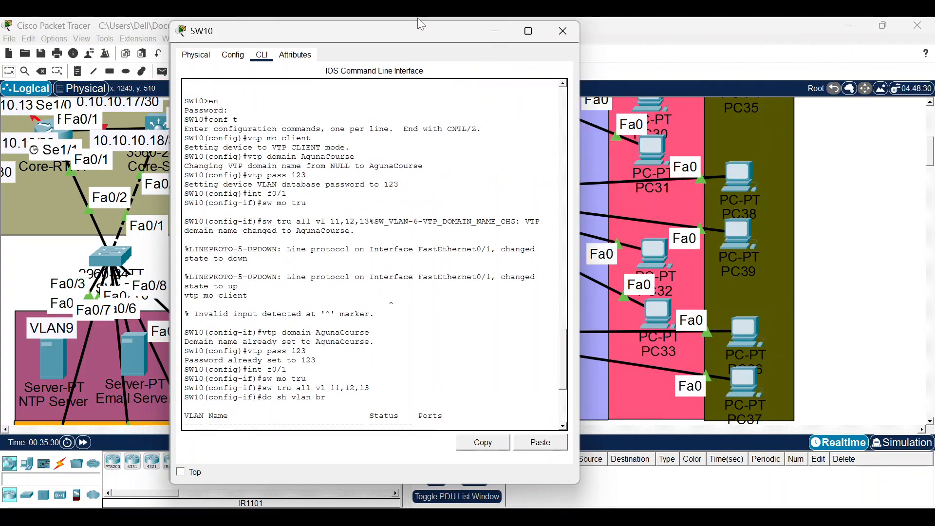
drag(359, 30, 252, 25)
scroll(529, 264, up, 3)
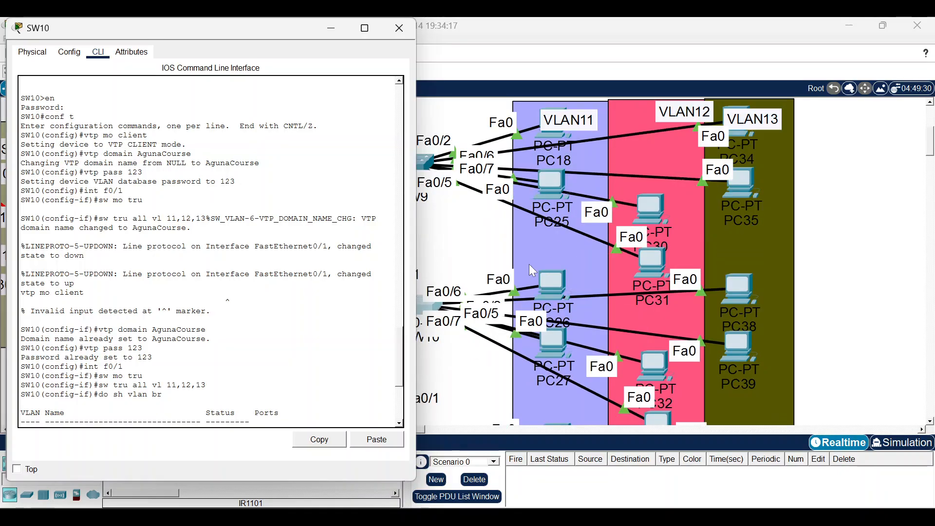
click(535, 271)
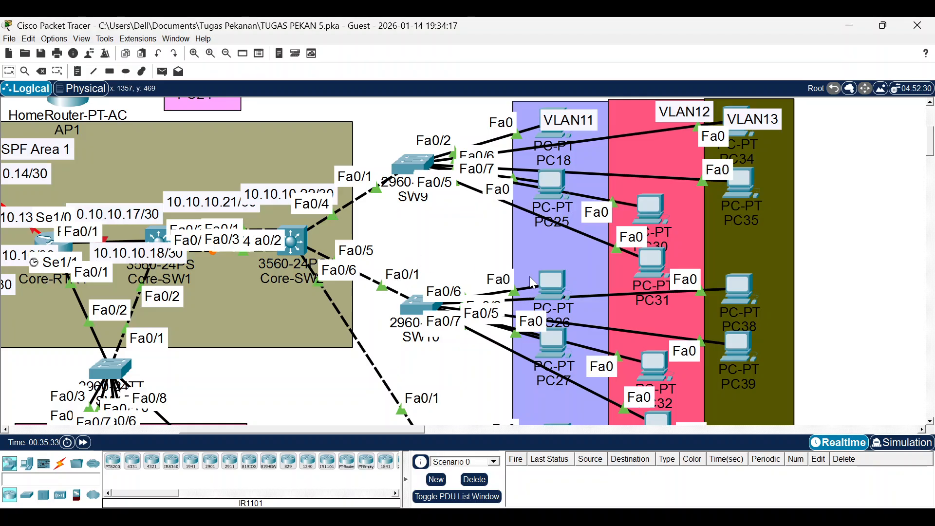
Reposition PC26 and PC27 in VLAN11 and PC38 and PC39 in VLAN13 so labels show.
drag(530, 276, 548, 289)
mouse_move(568, 350)
mouse_down()
mouse_move(492, 404)
mouse_move(519, 409)
mouse_move(554, 355)
mouse_up()
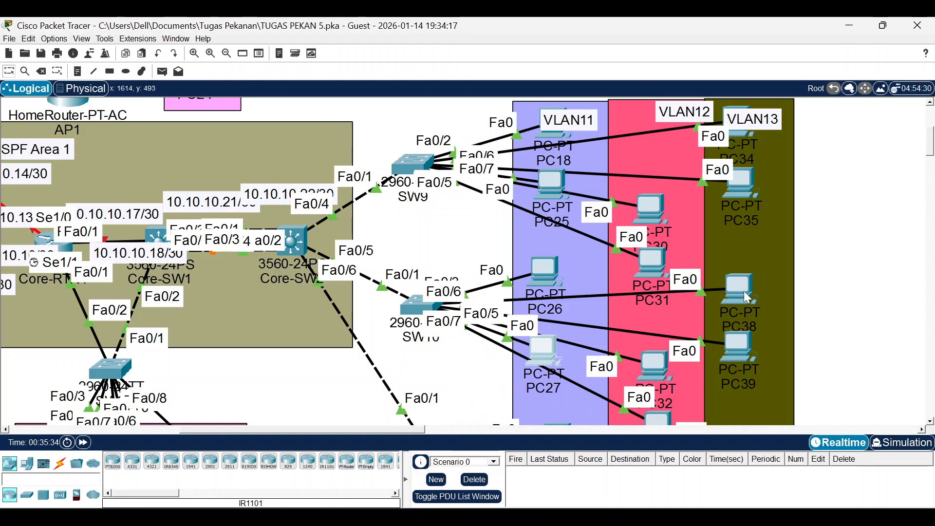
drag(744, 291, 743, 241)
drag(743, 274, 737, 297)
mouse_move(740, 354)
mouse_down()
mouse_move(741, 345)
mouse_move(741, 364)
mouse_up()
drag(743, 292, 743, 280)
On SW10, make Fa0/2–3 access ports in VLAN 11.
click(418, 307)
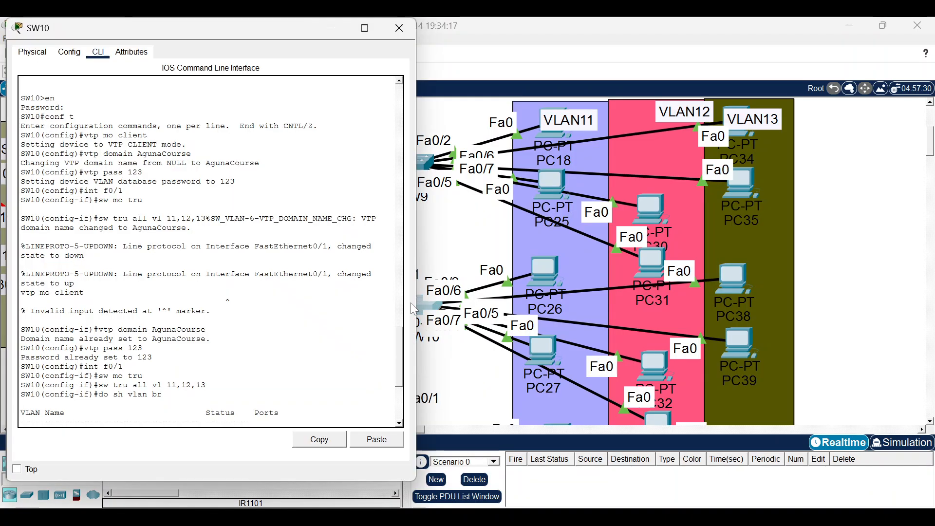
key(Return)
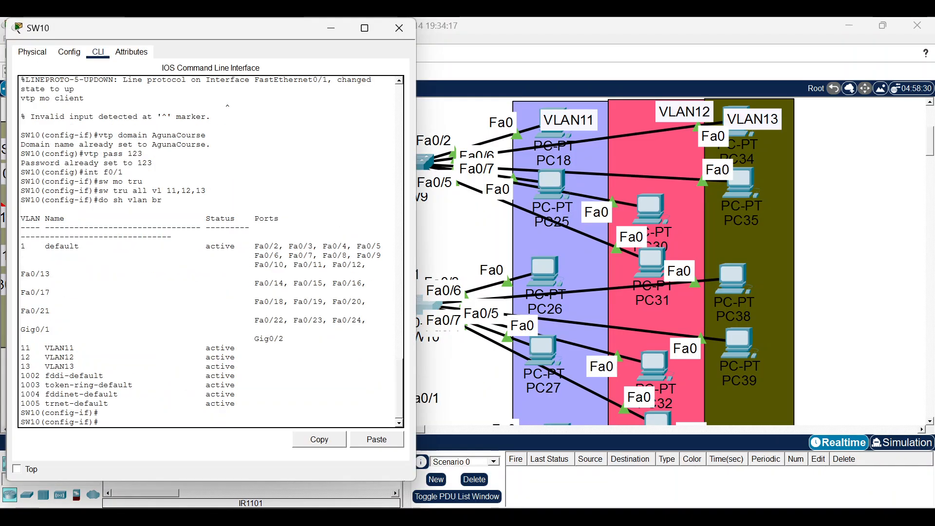
text(int ra)
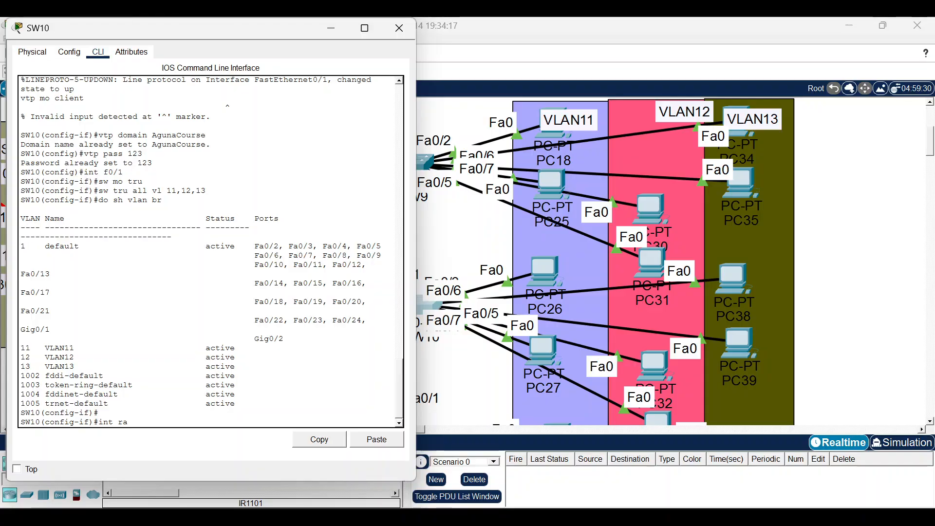
text( f0./2-3)
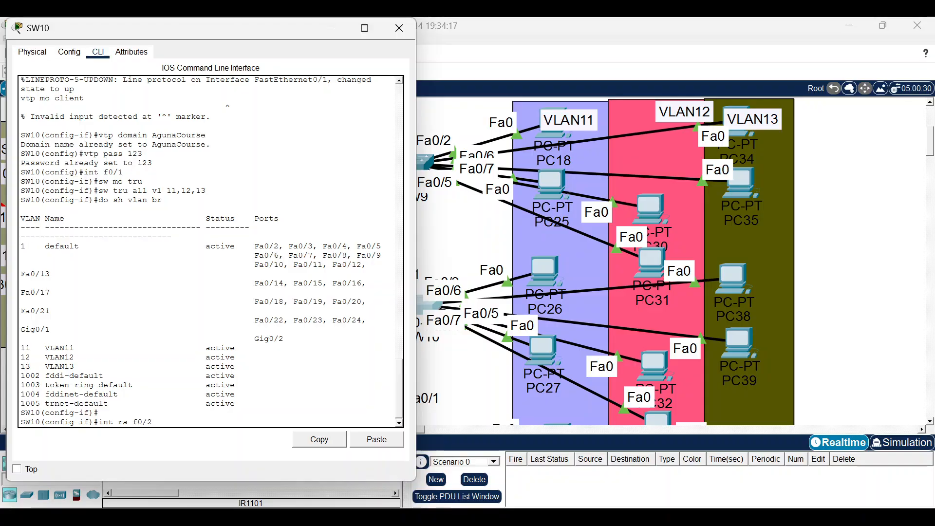
key(Return)
text(sw mo)
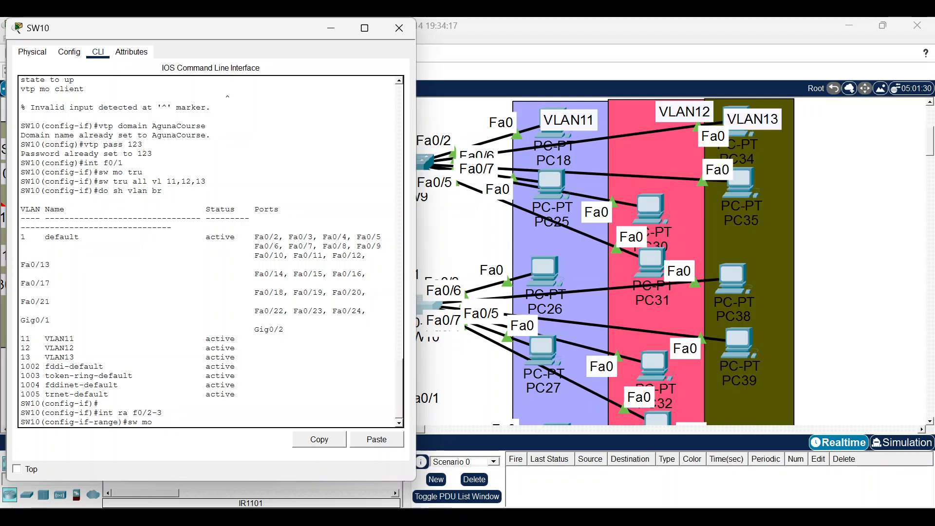
text( acc)
key(Return)
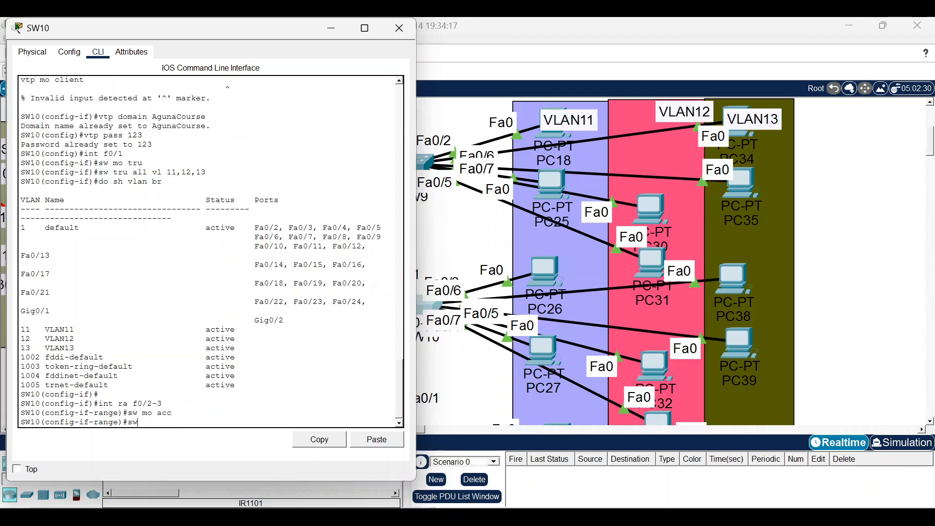
text(sw acc vla 11)
key(Return)
Make SW10's Fa0/4–5 access ports in VLAN 12, correcting a mistaken VLAN 13 entry.
text(int ra f0/2-3)
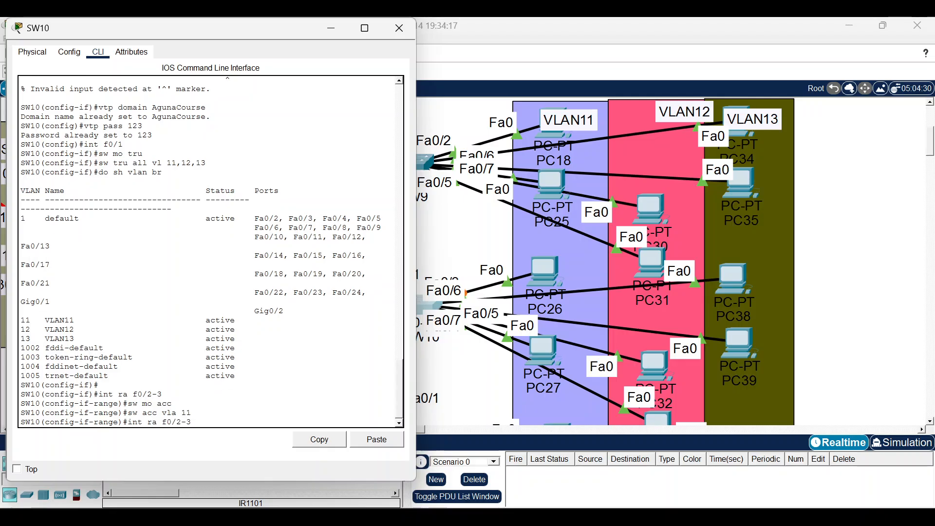
text(4)
key(Right)
key(Right)
key(BackSpace)
text(5)
key(Return)
text(sw mo acc)
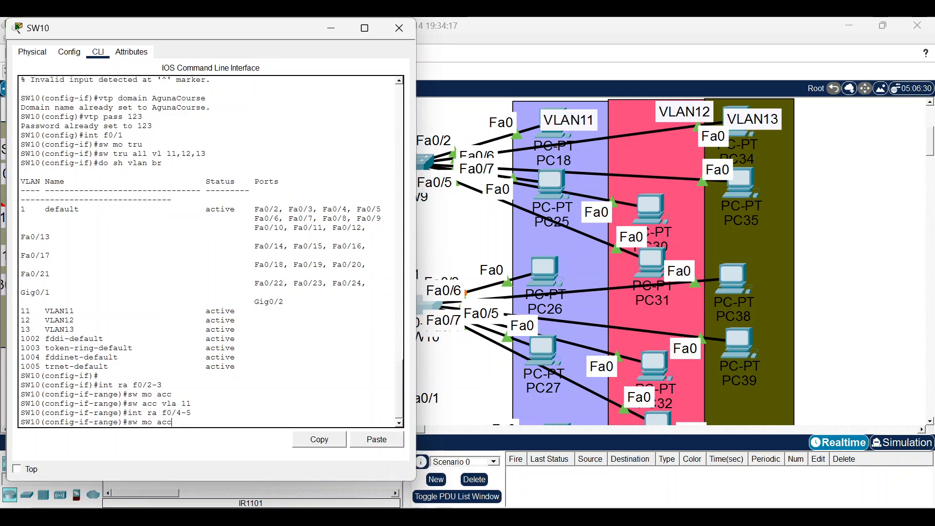
key(Return)
text(sw a)
key(BackSpace)
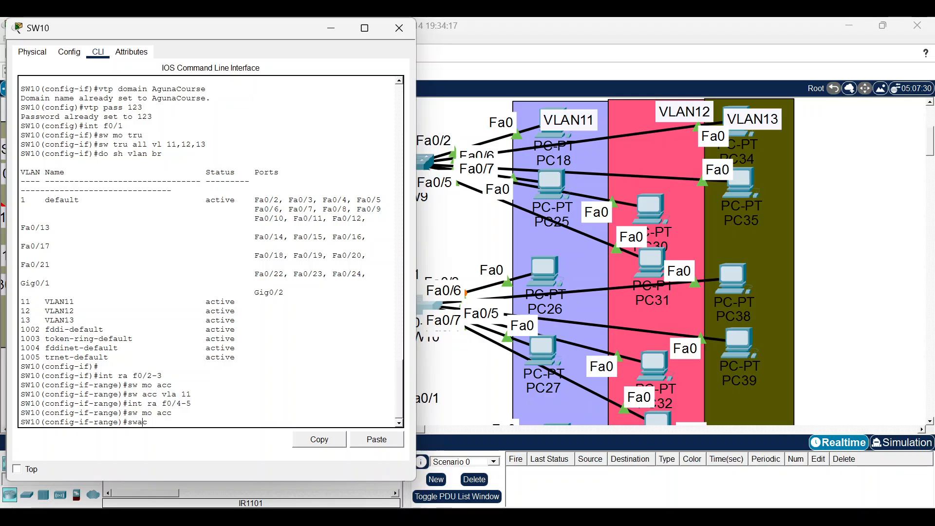
text(ac vlan 13)
key(Return)
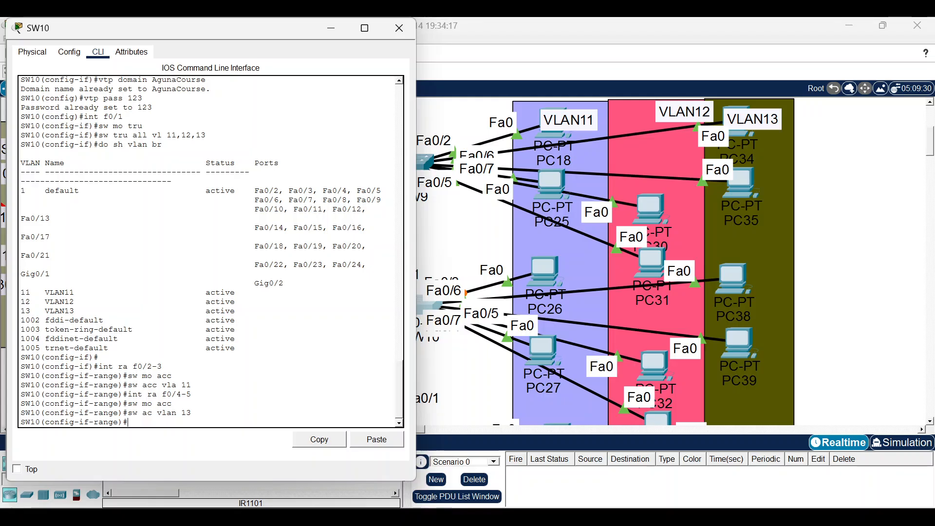
key(Up)
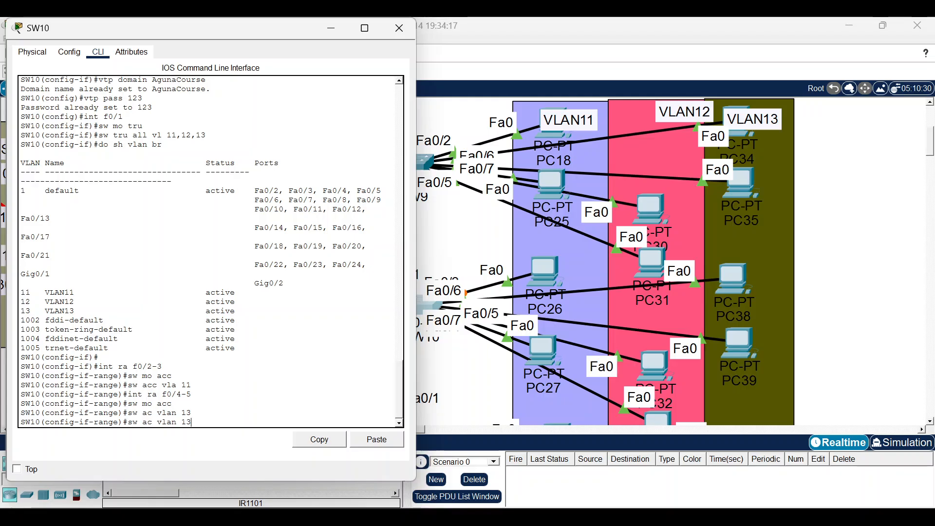
key(BackSpace)
text(2)
key(Return)
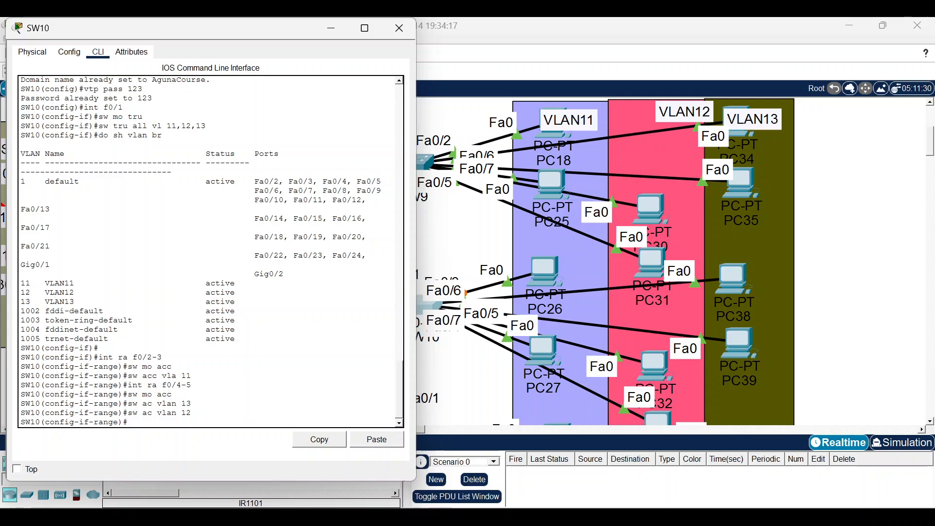
Make SW10's Fa0/6–7 access ports in VLAN 13.
key(Up)
key(Up)
key(Up)
key(Up)
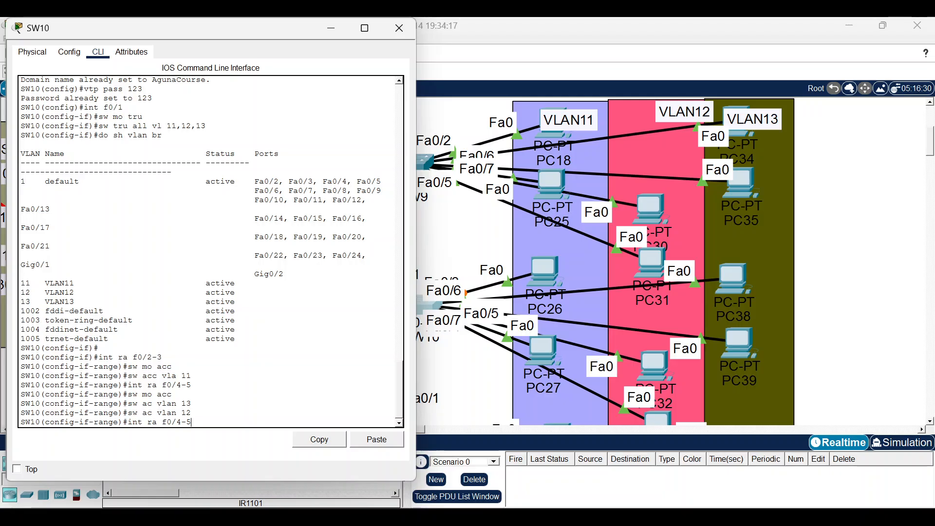
key(BackSpace)
key(BackSpace)
key(BackSpace)
text(6-7)
key(Return)
text(sw)
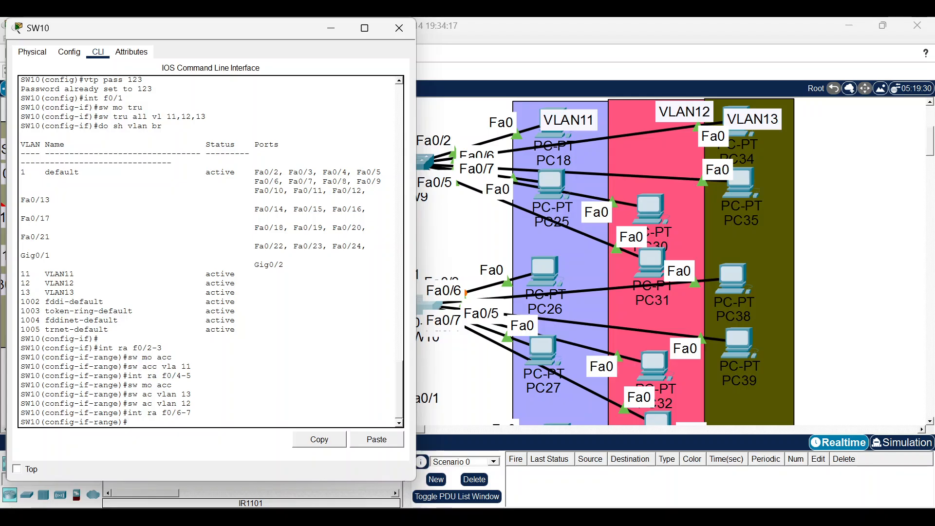
text( mo acc)
key(Return)
text(sw acc vla)
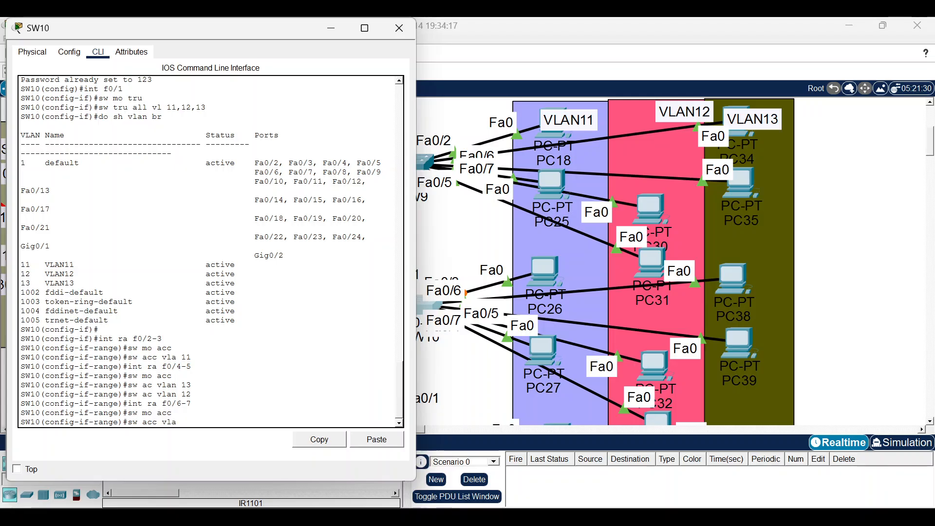
text(n 13)
key(Return)
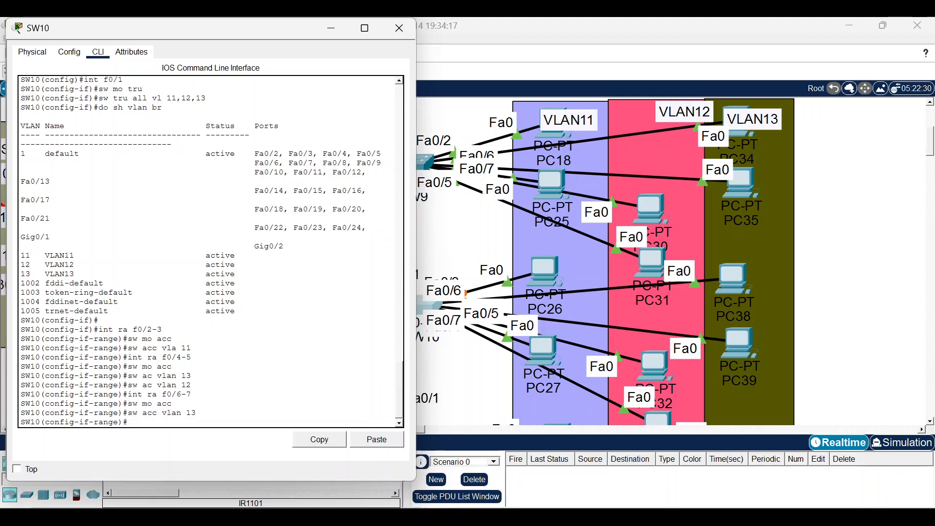
Enable PortFast on SW10 ports Fa0/2 through Fa0/7.
text(int ra f0/-7)
key(Left)
key(Left)
text(2)
key(Return)
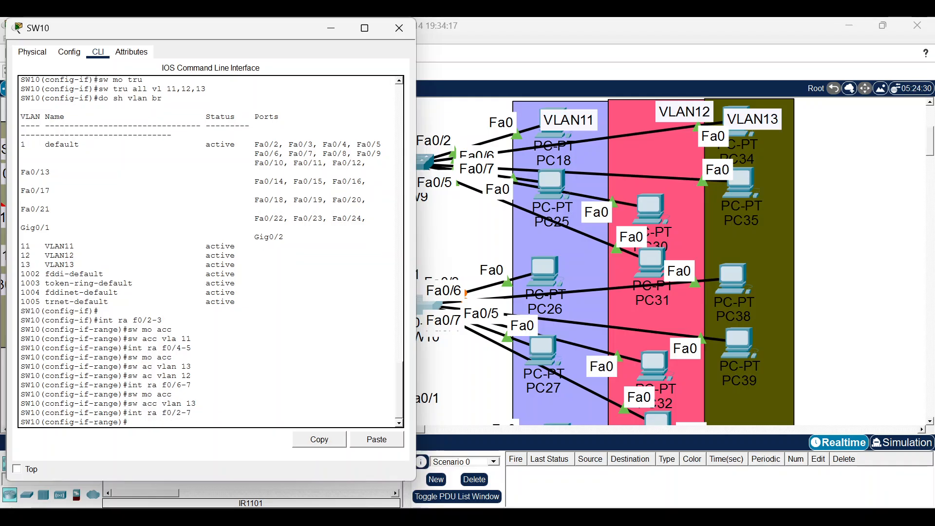
text(spann port)
key(Return)
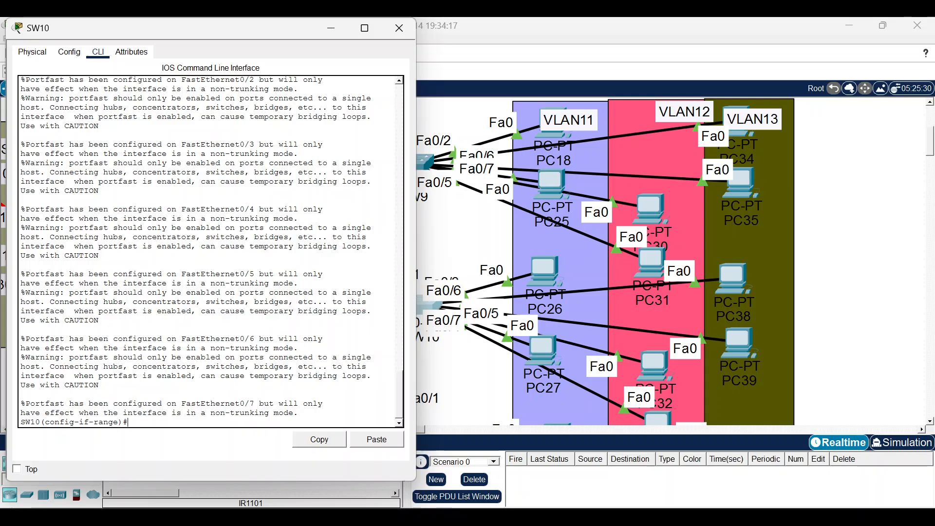
key(Return)
On SW11, make Fa0/2-3 access ports in VLAN 11.
click(331, 27)
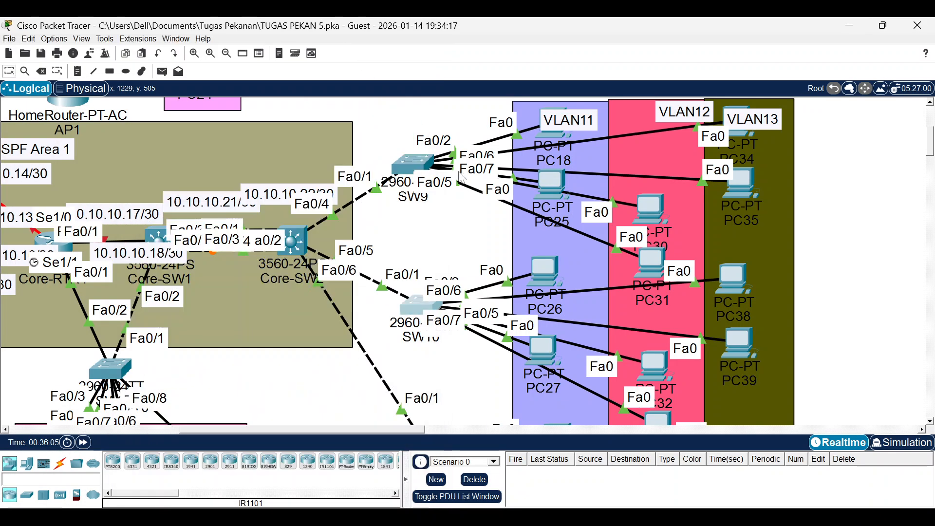
scroll(423, 223, down, 5)
click(421, 220)
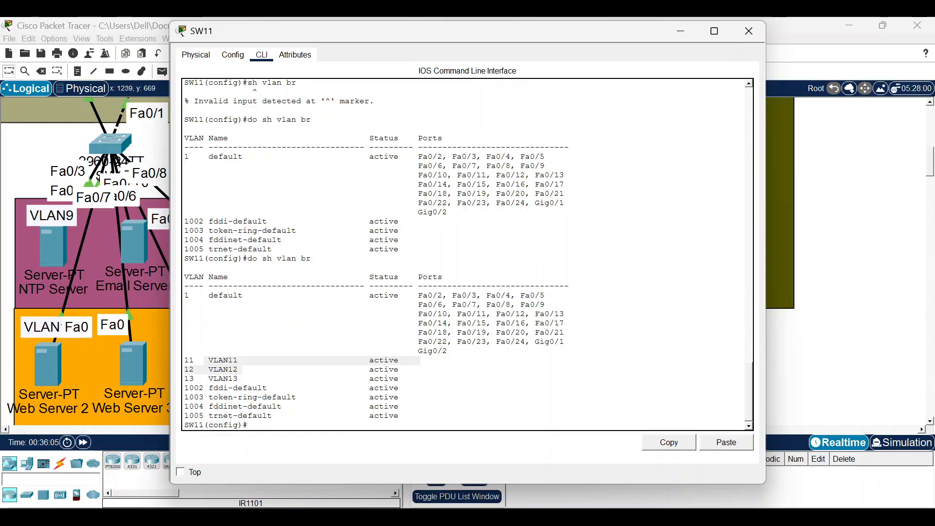
key(Return)
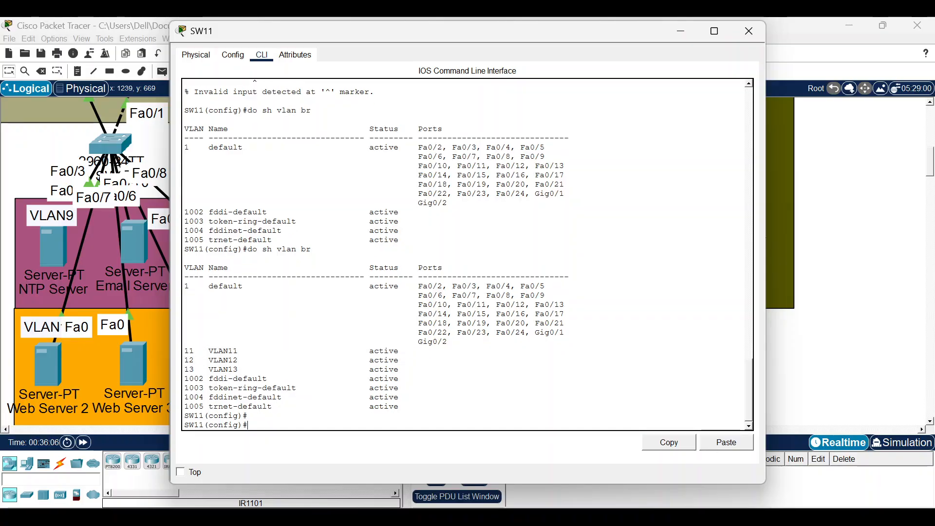
text(int ra f0.2-3)
key(Return)
text(sw mo a)
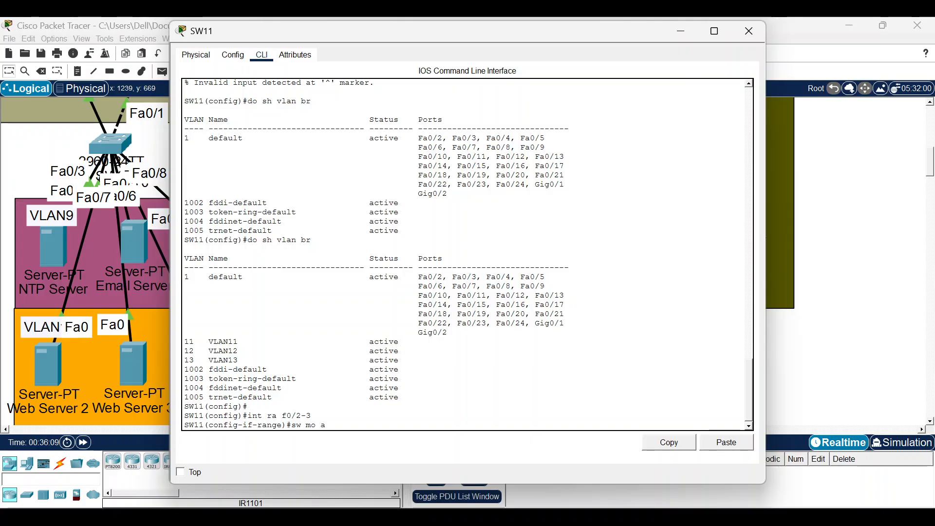
text(cc)
key(Return)
text(sw acc )
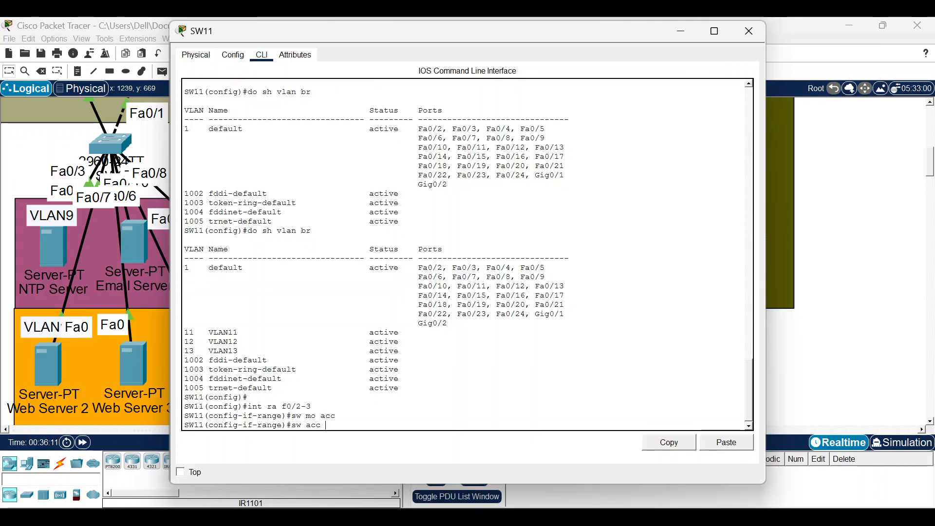
text(vl 11)
key(Return)
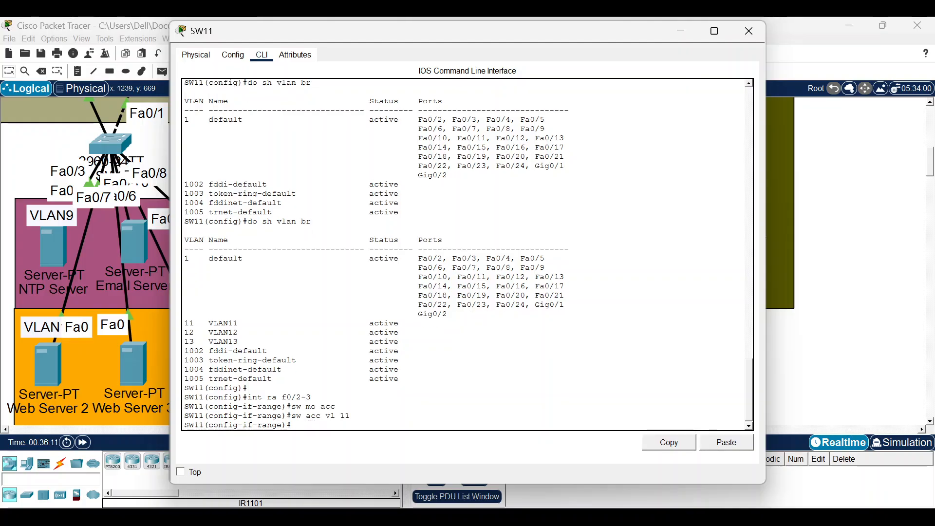
Make SW11 ports Fa0/4-5 access ports in VLAN 12.
text(int ra f0/2-3)
key(BackSpace)
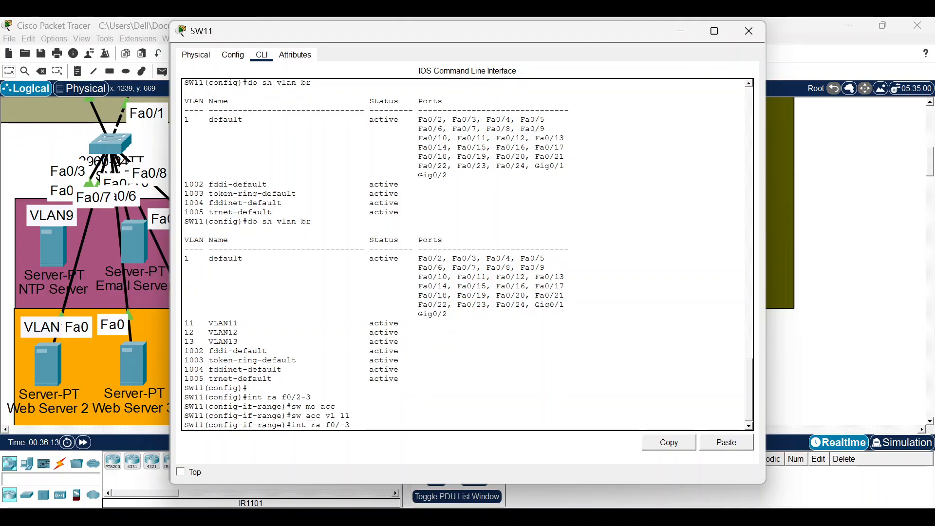
key(BackSpace)
text(5)
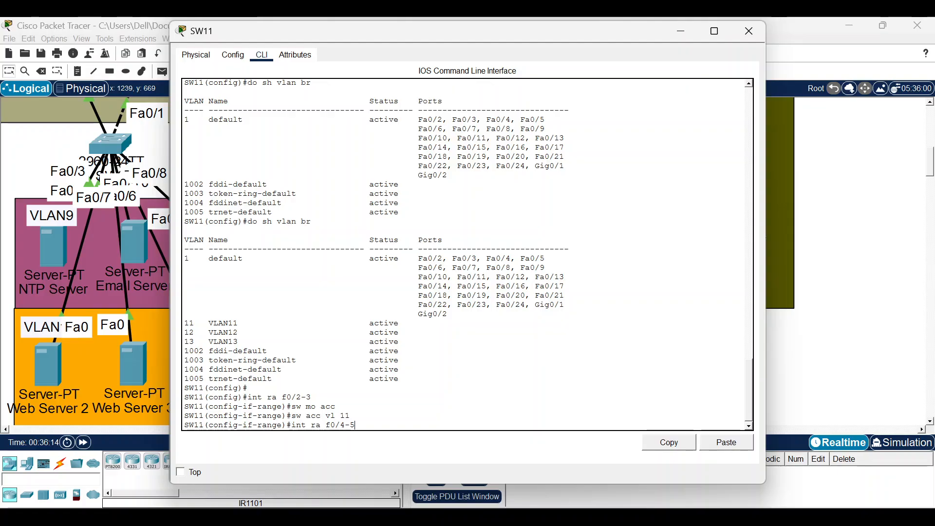
text(s)
key(BackSpace)
key(Return)
text(sw)
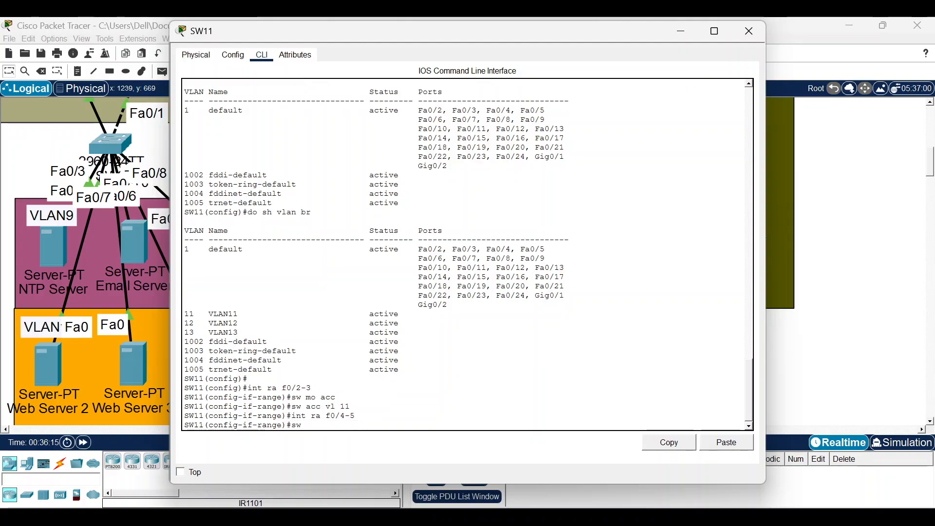
text( mo acc)
key(Return)
text(sw a)
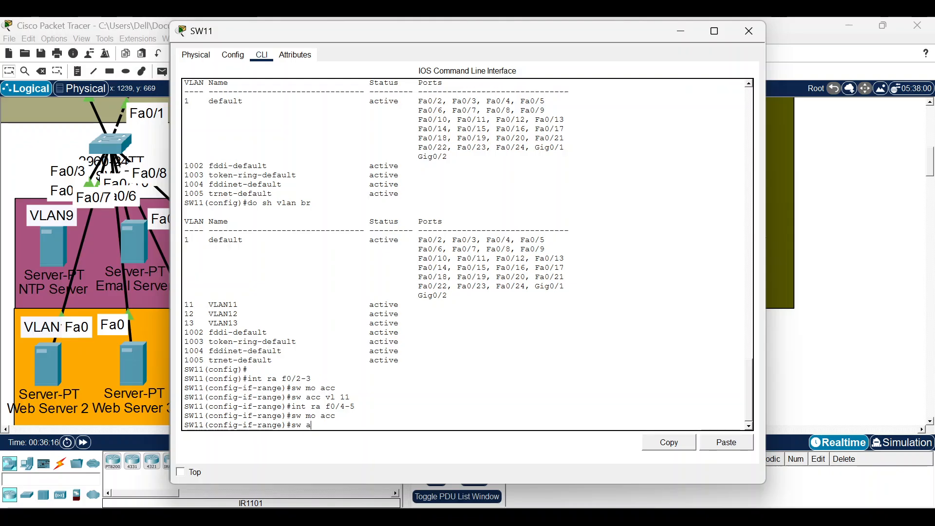
text(cc vl 12)
key(Return)
Make SW11 ports Fa0/6-7 access ports in VLAN 13.
text(int ra f0/4-5)
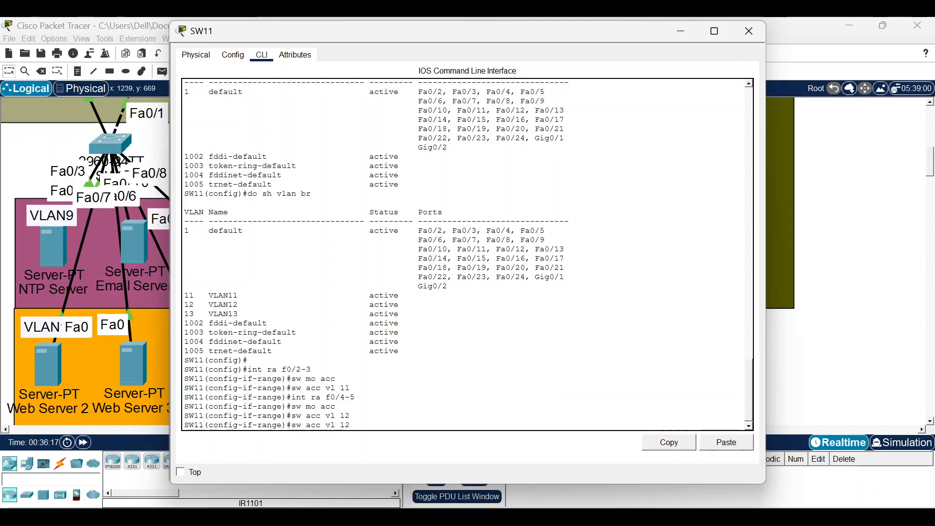
text(7)
key(BackSpace)
text(6-7)
key(Return)
text(sw mo acc)
key(Return)
text(s)
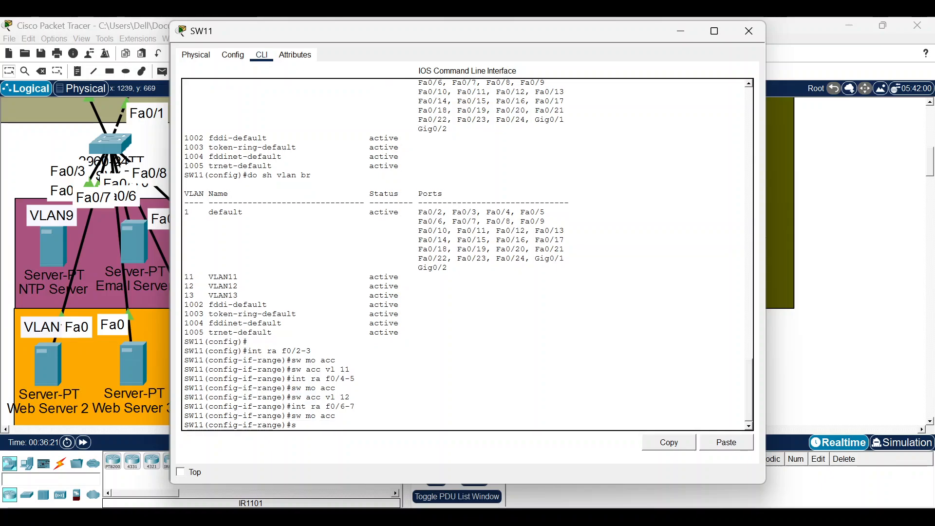
text(w acc vlan 13)
key(Return)
Enable PortFast on SW11 ports Fa0/2-7 and close the console.
key(Up)
key(Up)
key(Up)
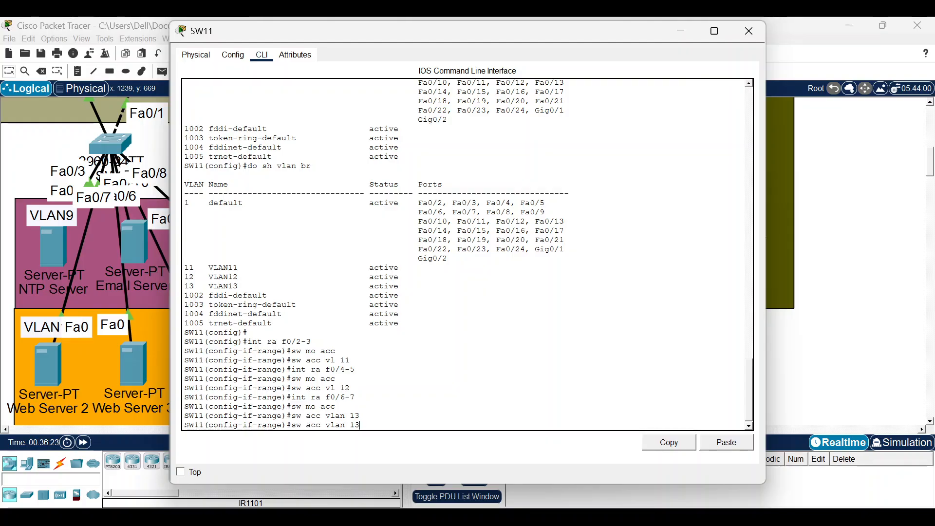
key(Left)
key(Return)
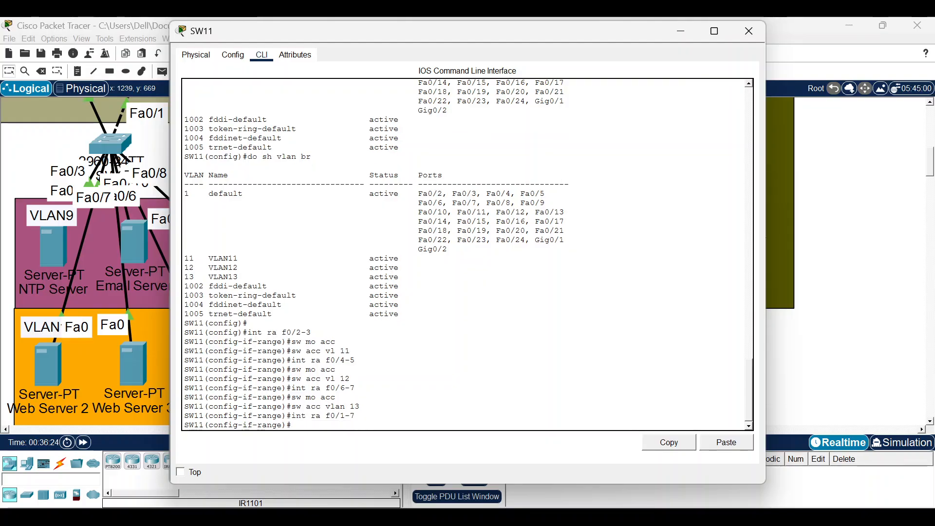
key(Up)
key(Left)
key(Left)
key(BackSpace)
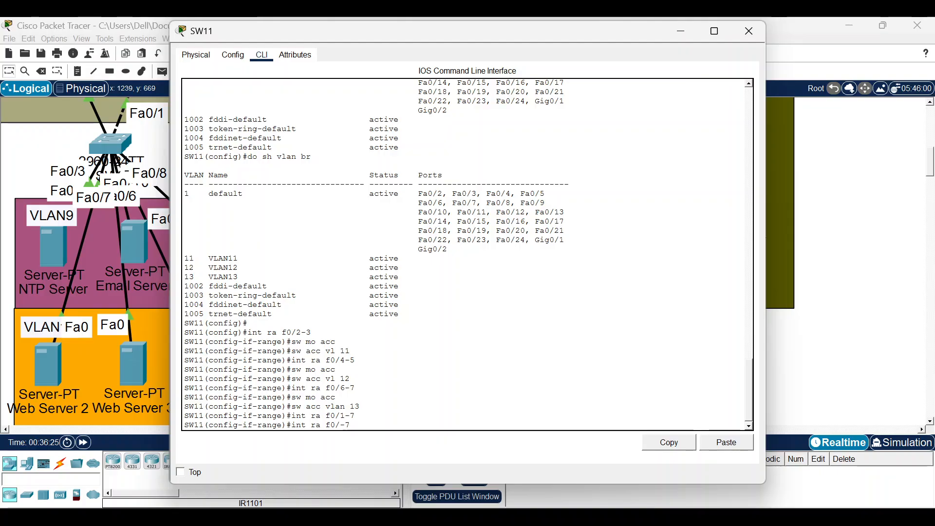
text(2)
key(Return)
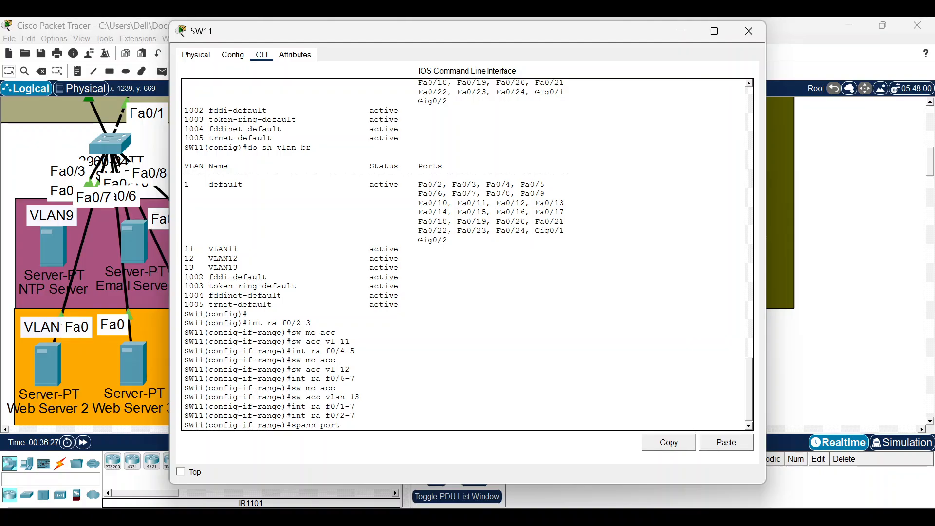
key(Return)
key(Return)
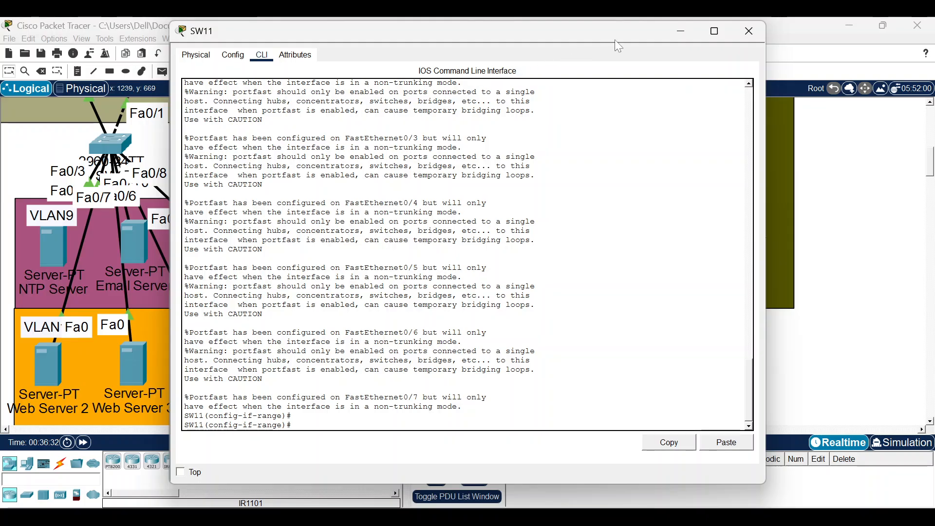
click(749, 31)
Scroll the activity instructions to Part 13, Configure SVI in Core-SW2, then return to Notepad.
key(alt+Tab)
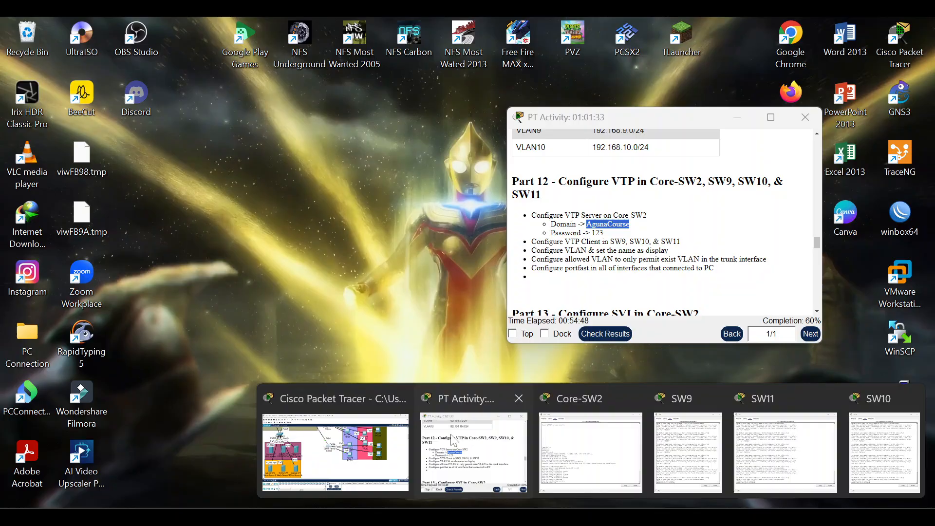
click(452, 440)
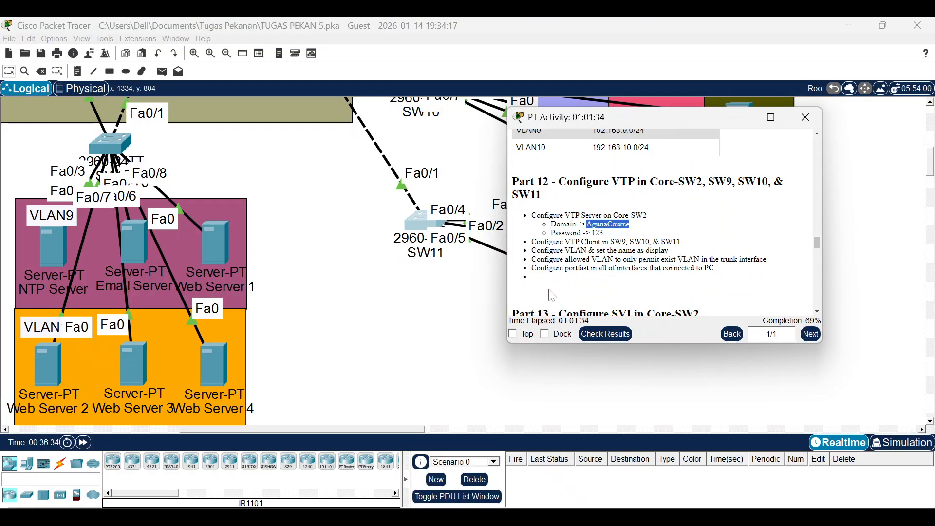
scroll(589, 237, down, 3)
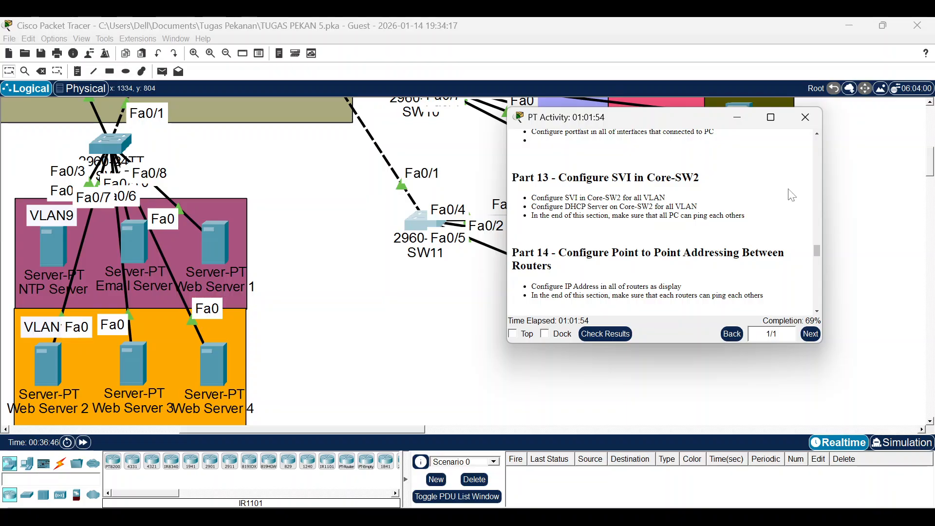
key(alt+Tab)
Replace the old draft with interface Vlan11 at 192.168.11.1 255.255.255.0, duplicated twice.
key(ctrl+a)
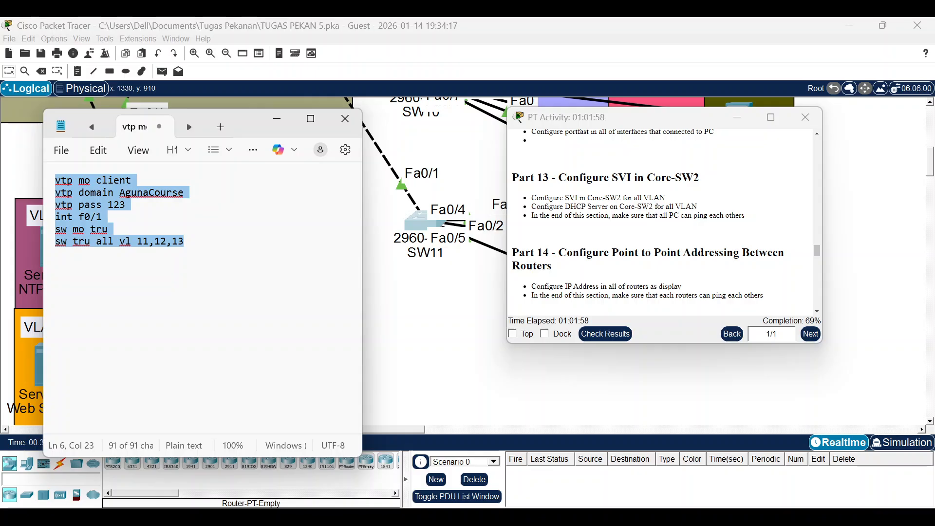
key(ctrl+x)
text(int )
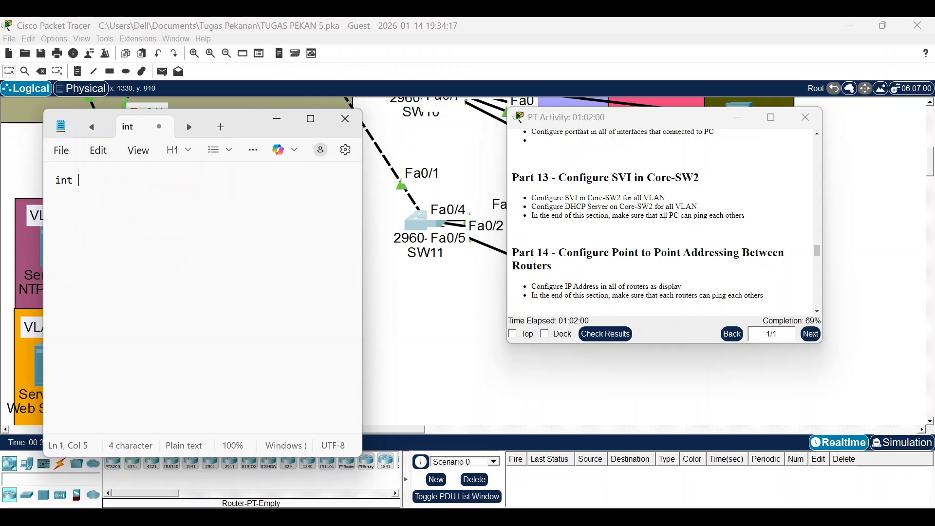
text(vl 11)
key(Return)
text(ip add 19)
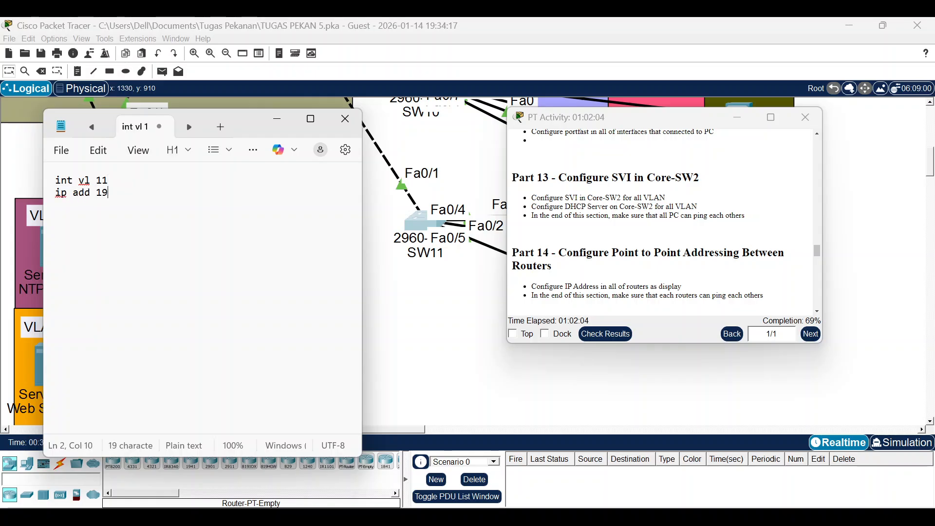
text(2.1)
key(BackSpace)
key(BackSpace)
text(68)
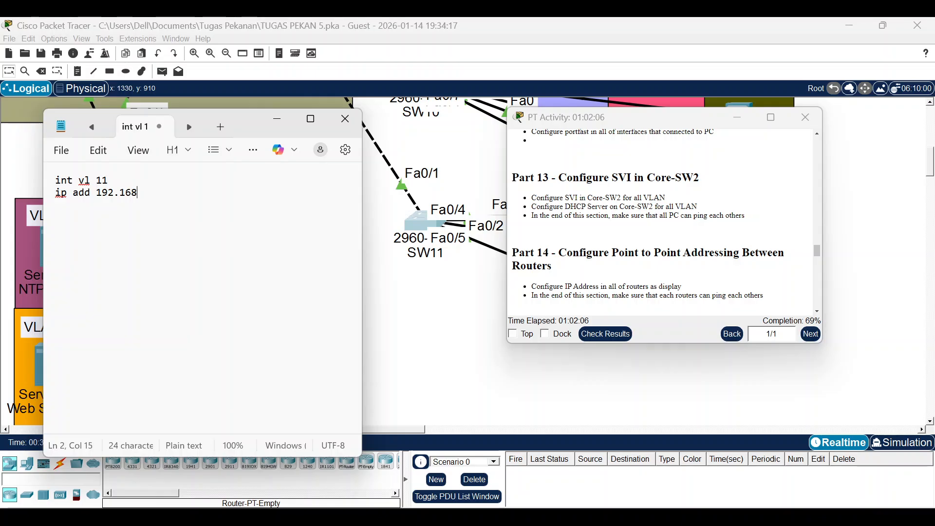
text(.11.)
key(BackSpace)
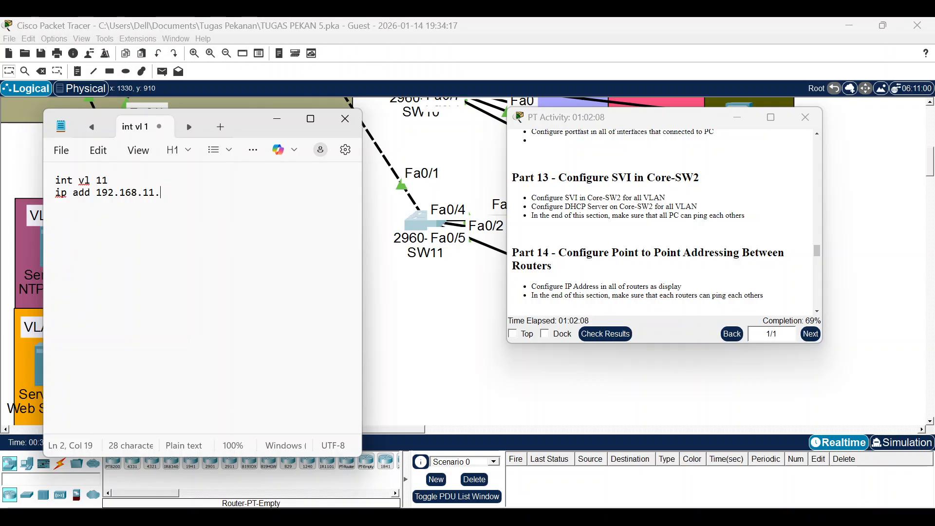
text(1 255.255.255.0)
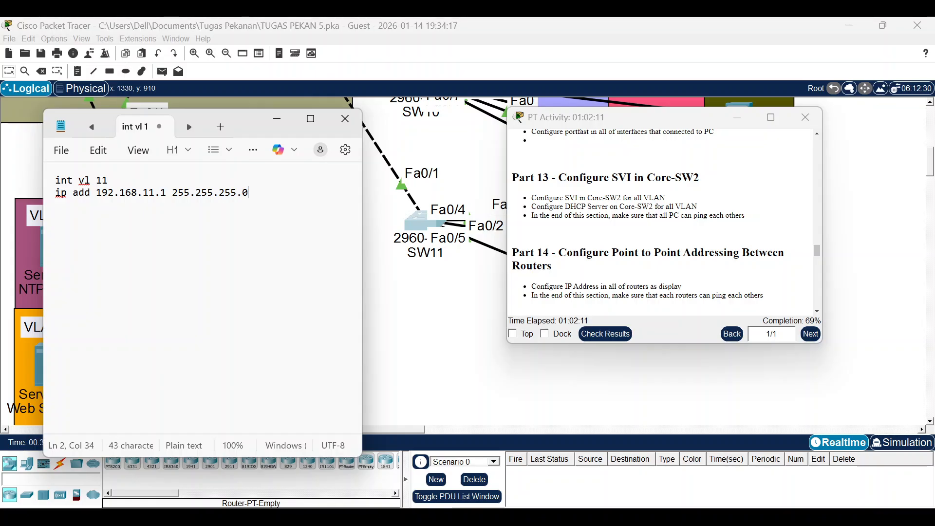
key(shift+Up)
key(shift+Home)
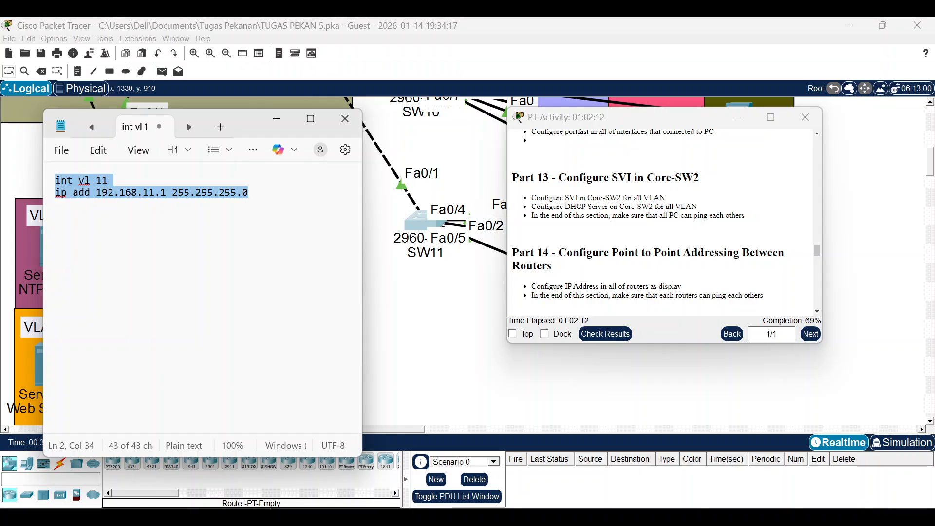
key(Right)
key(Return)
key(ctrl+v)
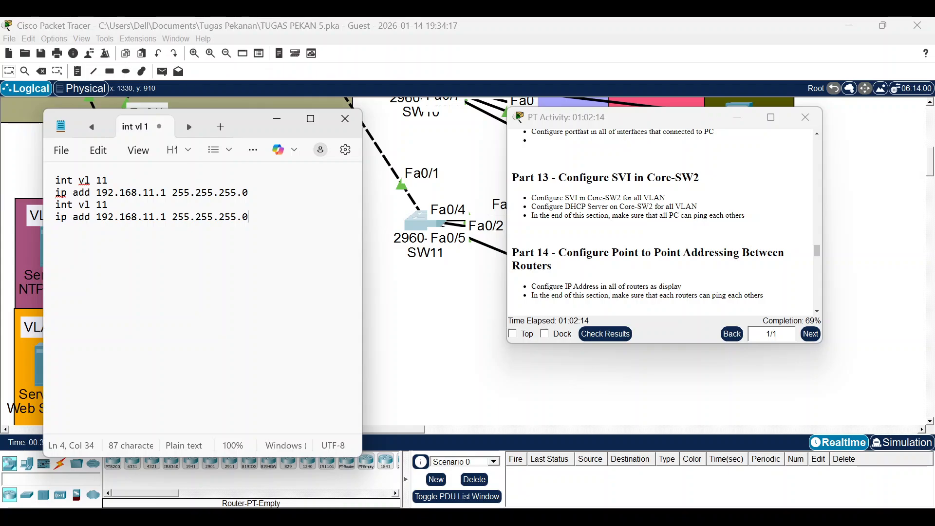
key(Return)
key(ctrl+v)
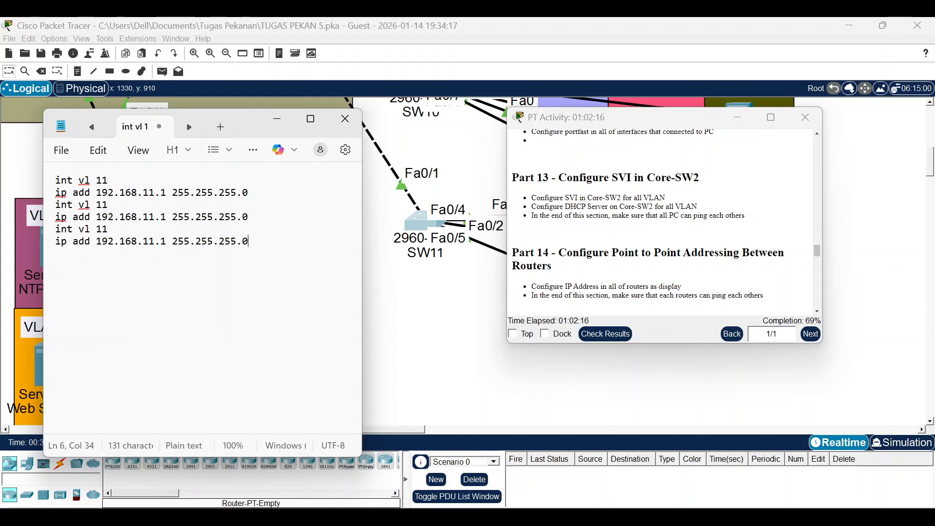
Edit the copies into Vlan12 at 192.168.12.1 and Vlan13 at 192.168.13.1.
click(114, 217)
key(BackSpace)
text(2)
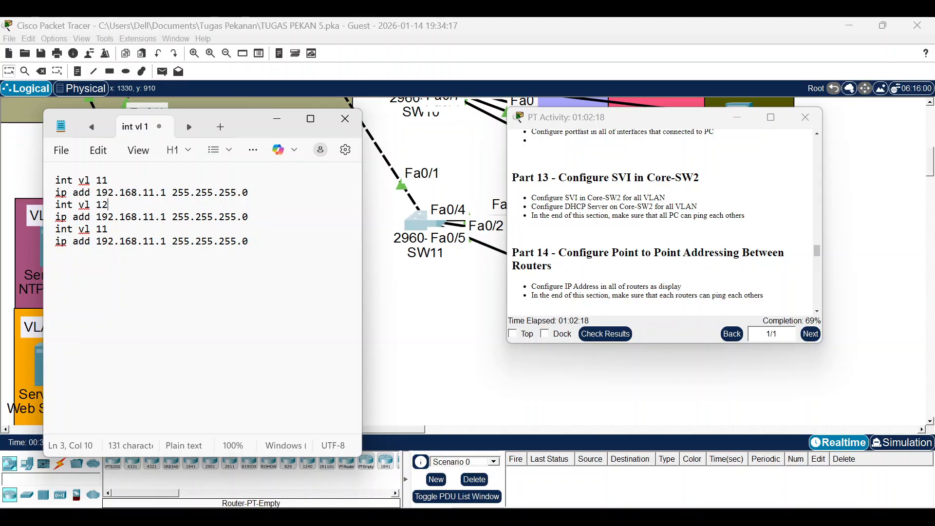
key(BackSpace)
text(2)
key(Down)
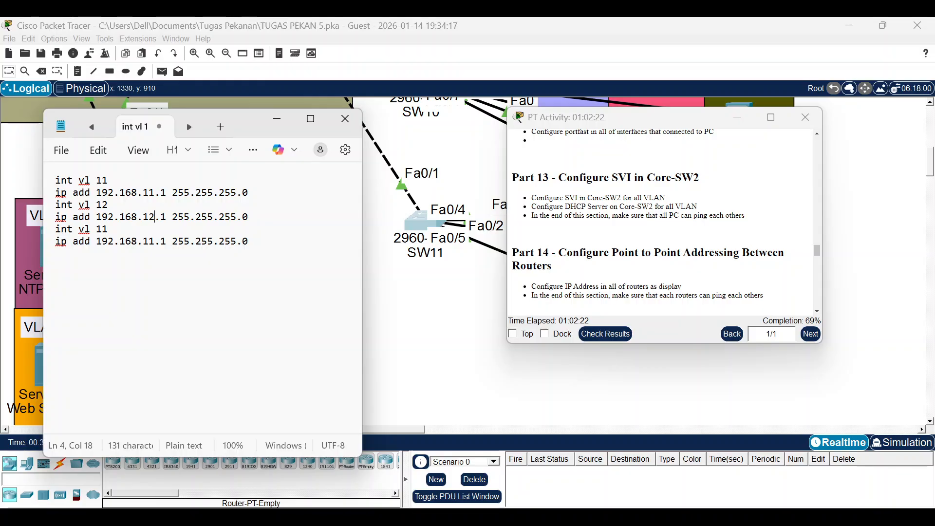
key(BackSpace)
text(3)
key(BackSpace)
key(BackSpace)
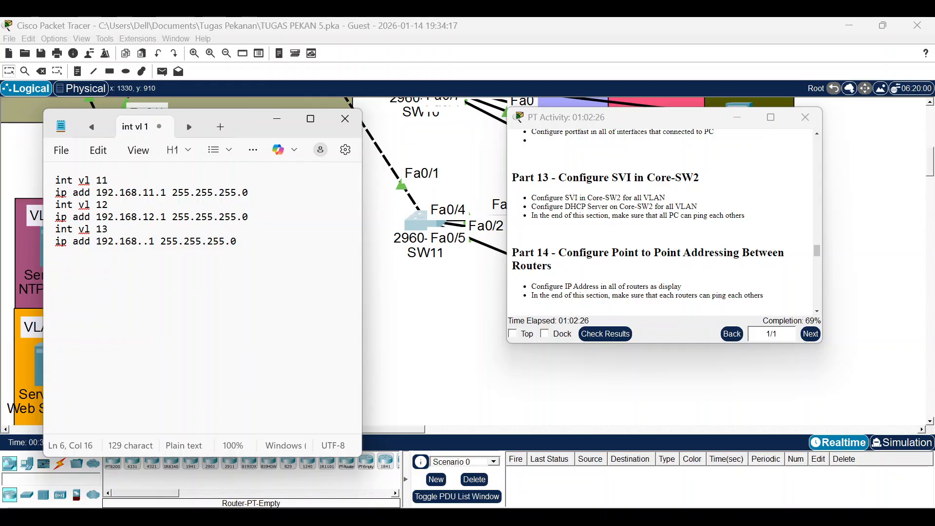
text(13)
key(End)
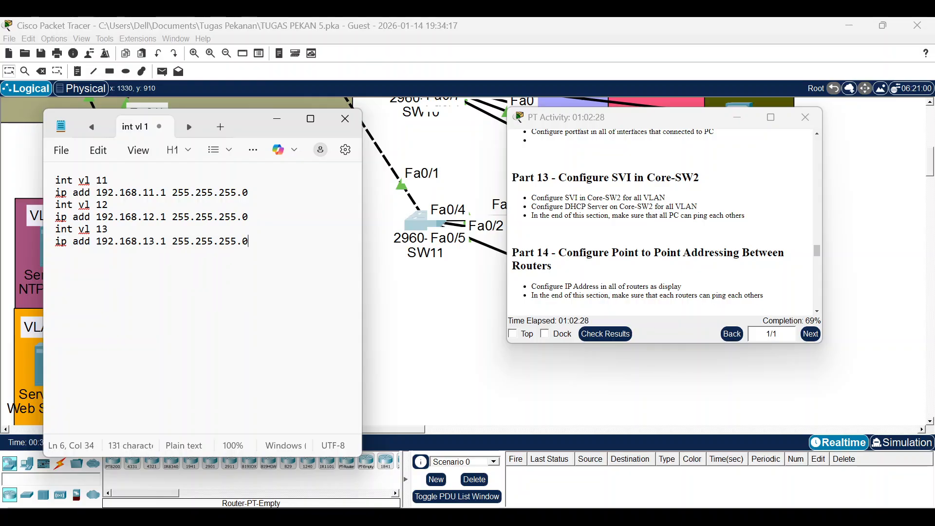
Draft DHCP pool VLAN11: network 192.168.11.0/24, default router 192.168.11.1, DNS 192.168.1.3.
key(Return)
key(Return)
text(ip dh pool VLAN)
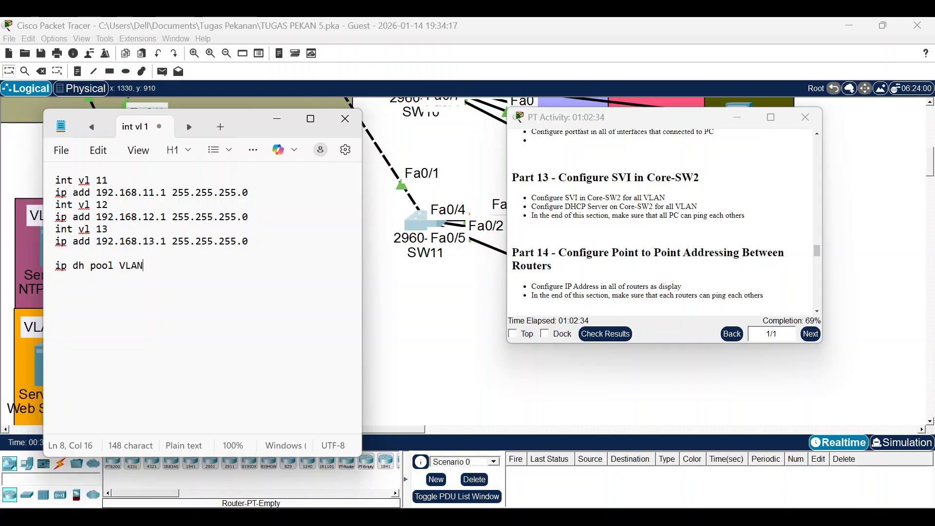
text(11 )
text(net 192.168)
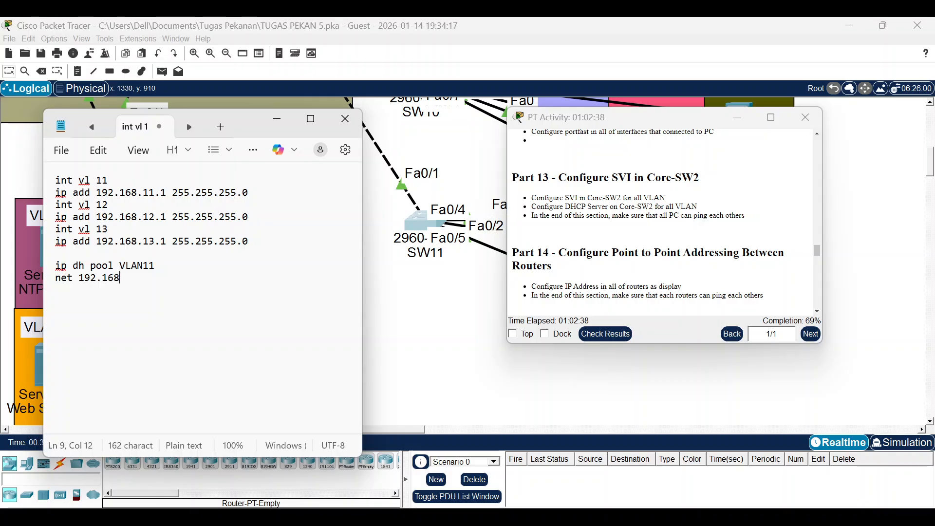
text(.11.0 255.255.255.0)
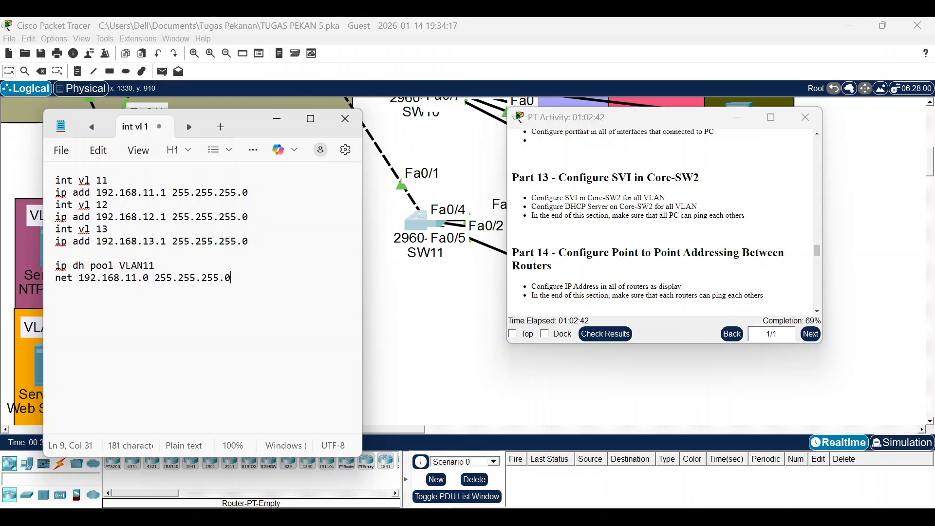
key(Return)
text(defa 1)
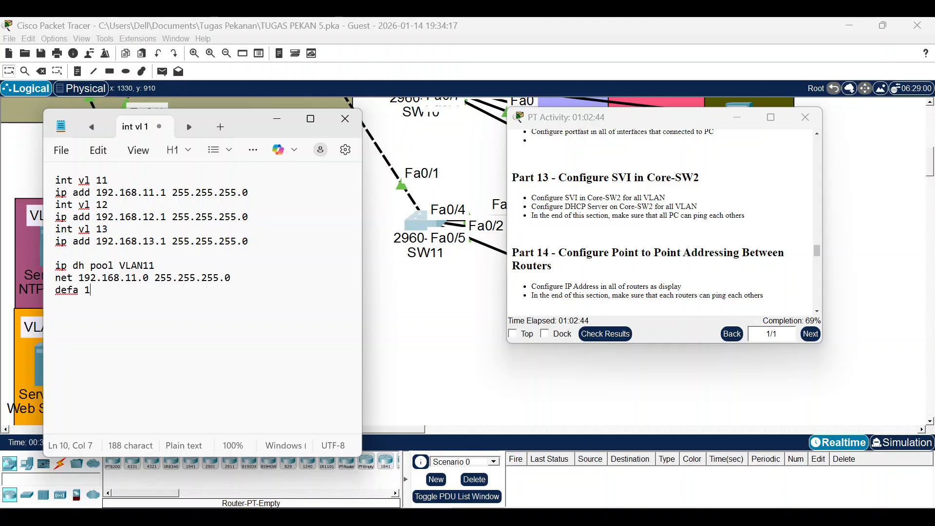
text(92.168.11.1)
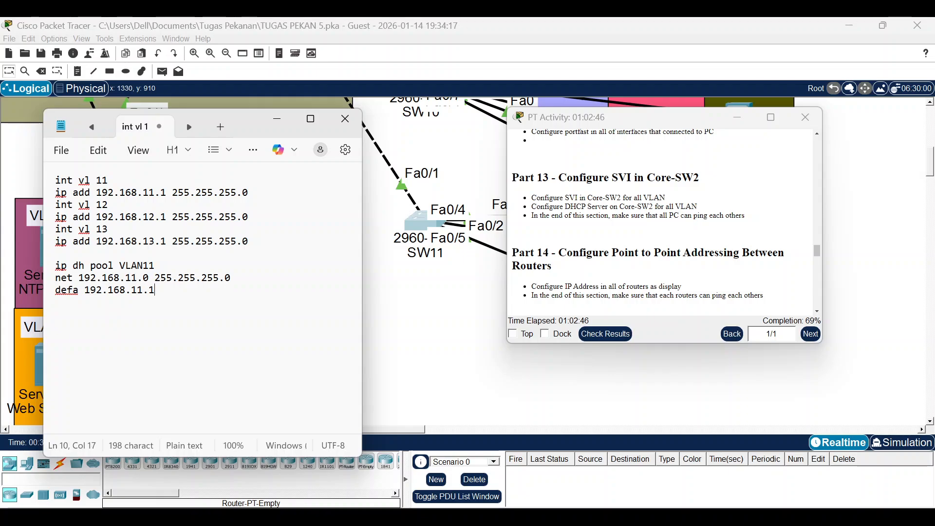
key(Return)
text(dns )
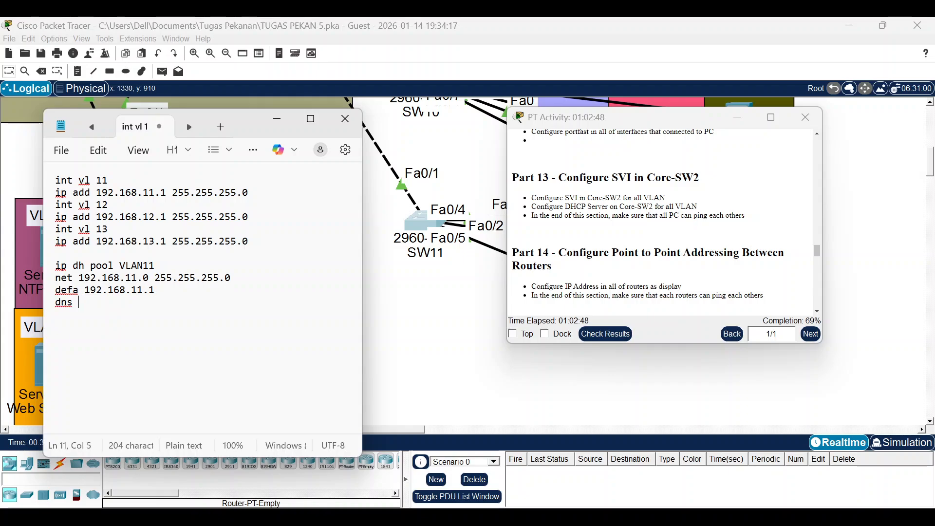
text(192.168.1.3)
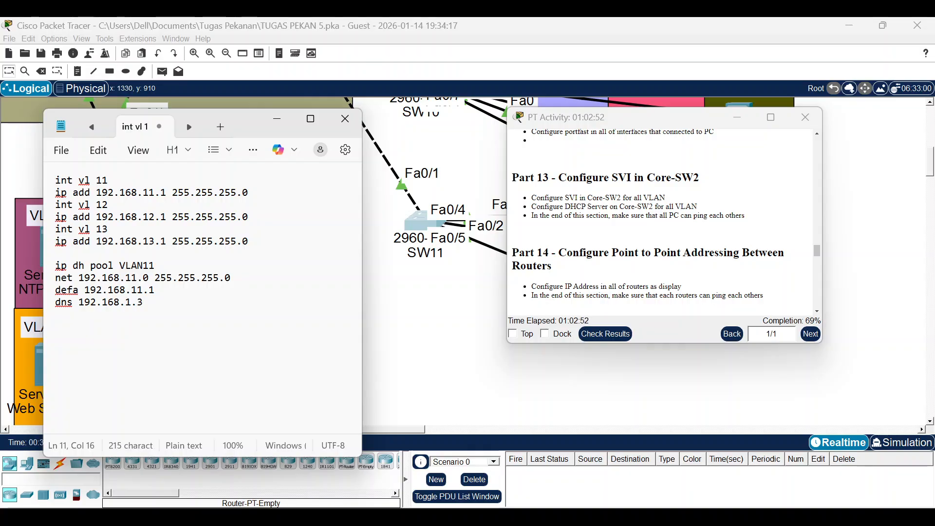
Duplicate the pool block twice and turn the first copy into pool VLAN12 with gateway 192.168.12.1.
key(shift+Up)
key(shift+Up)
key(shift+Up)
key(shift+Up)
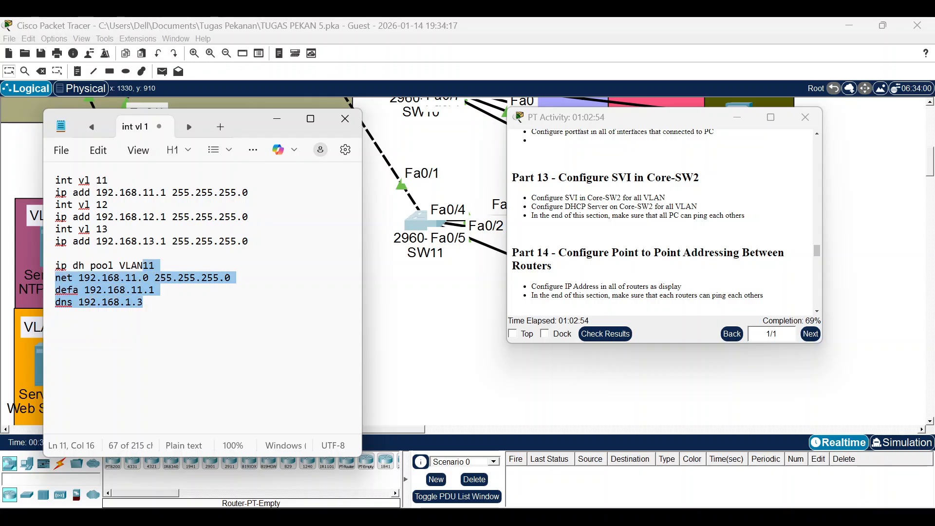
key(shift+Right)
key(shift+Right)
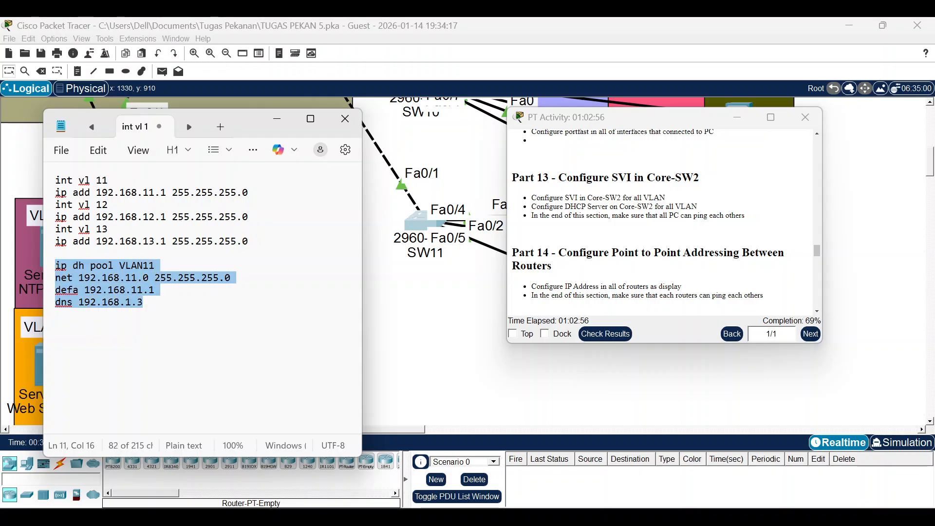
key(ctrl+c)
key(Right)
key(Return)
key(Return)
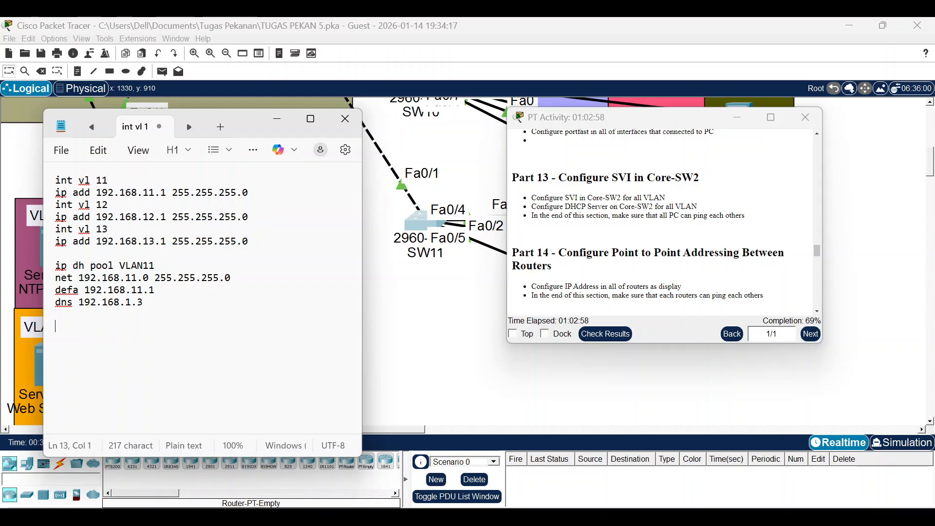
key(ctrl+v)
key(Return)
key(Return)
key(ctrl+v)
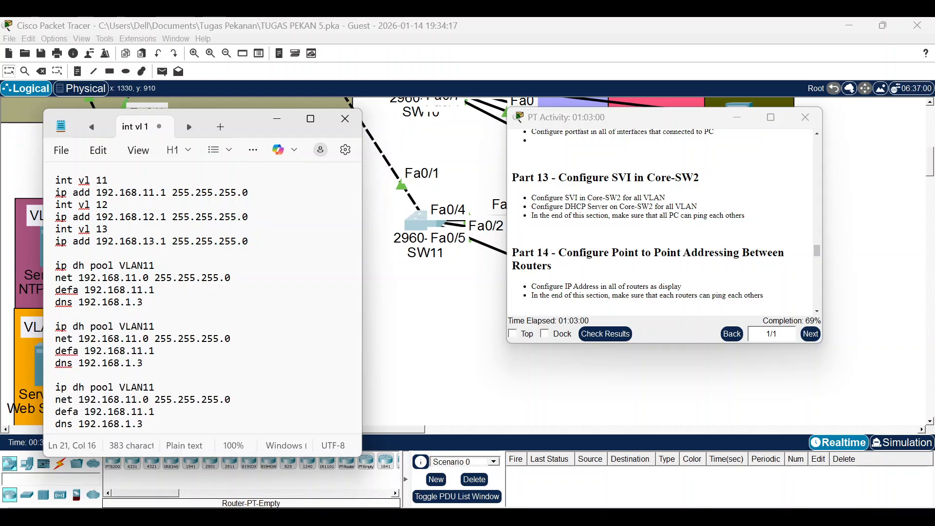
key(BackSpace)
text(2)
key(Down)
key(Right)
text(\2)
key(Left)
key(BackSpace)
key(Right)
key(BackSpace)
key(BackSpace)
text(2)
Turn the last copy into pool VLAN13 with network 192.168.13.0 and gateway 192.168.13.1.
key(Down)
key(Down)
key(Down)
key(Right)
key(Right)
key(BackSpace)
text(3)
key(BackSpace)
text(3)
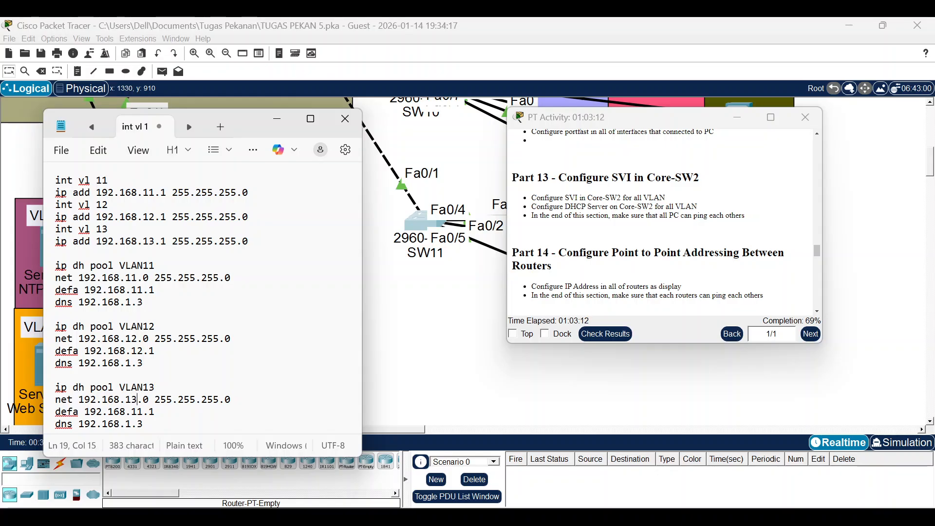
key(Down)
key(Right)
key(BackSpace)
text(3)
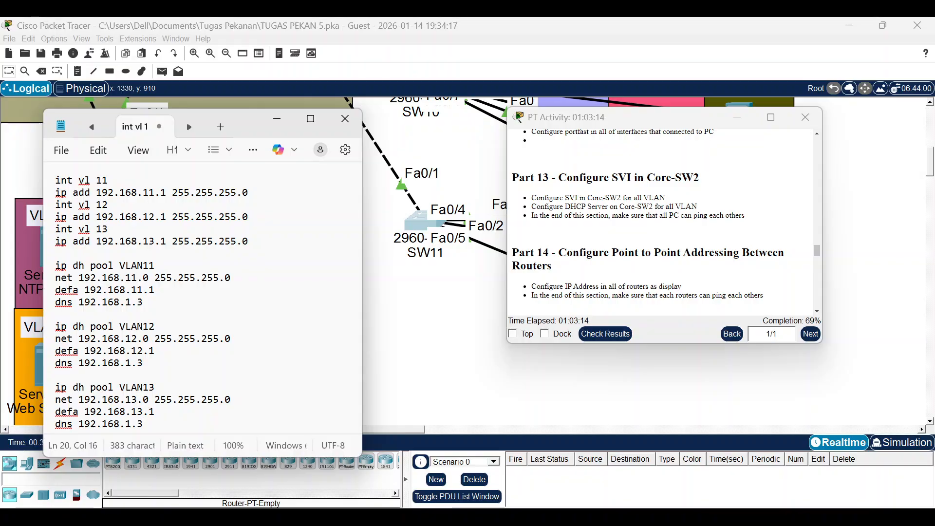
key(Down)
Add DHCP excluded addresses 192.168.11.1, 192.168.12.1 and 192.168.13.1, then select the whole draft.
key(Return)
key(Return)
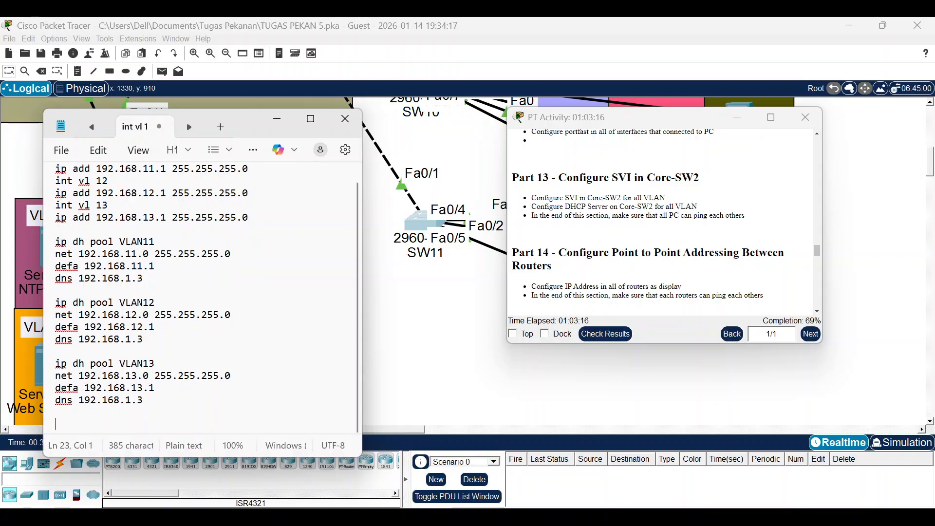
text(ip dh )
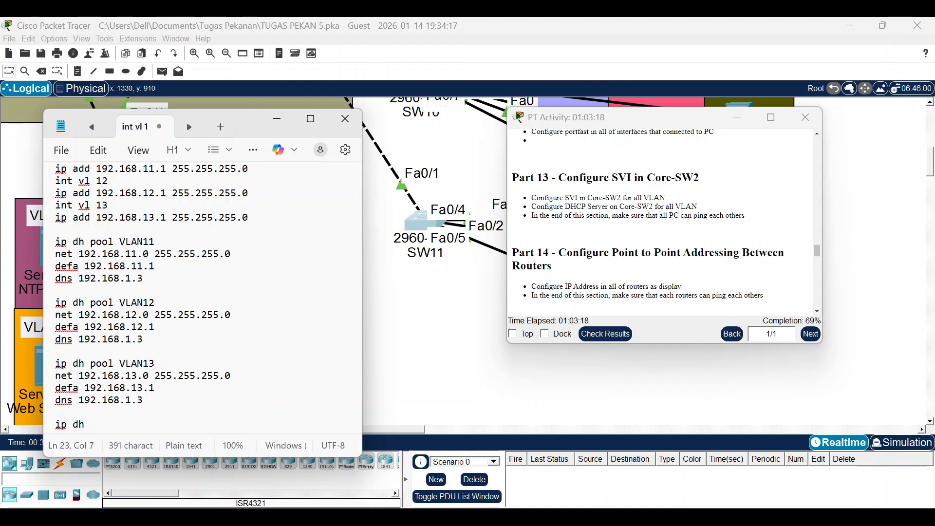
text(ex 192.168)
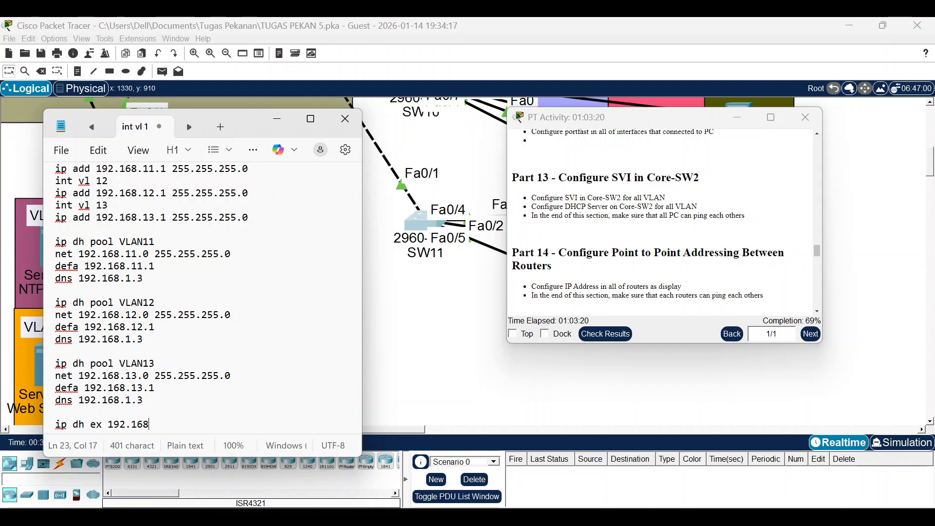
text(.11.1)
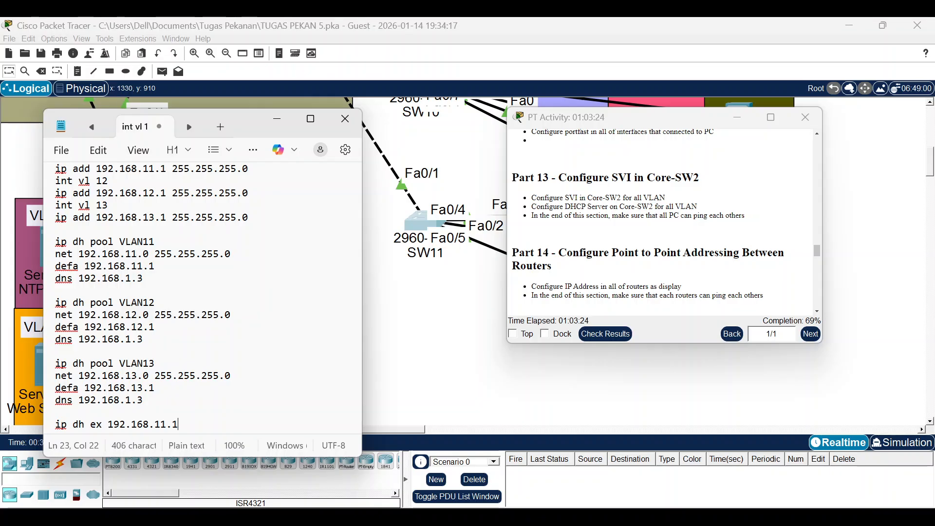
key(shift+Left)
key(shift+Left)
key(shift+Left)
key(shift+Left)
key(shift+Left)
key(shift+Left)
key(shift+Left)
key(shift+Left)
key(shift+Left)
key(shift+Left)
key(shift+Left)
key(shift+Left)
key(shift+Left)
key(shift+Left)
key(shift+Left)
key(shift+Left)
key(shift+Left)
key(shift+Left)
key(shift+Left)
key(shift+Left)
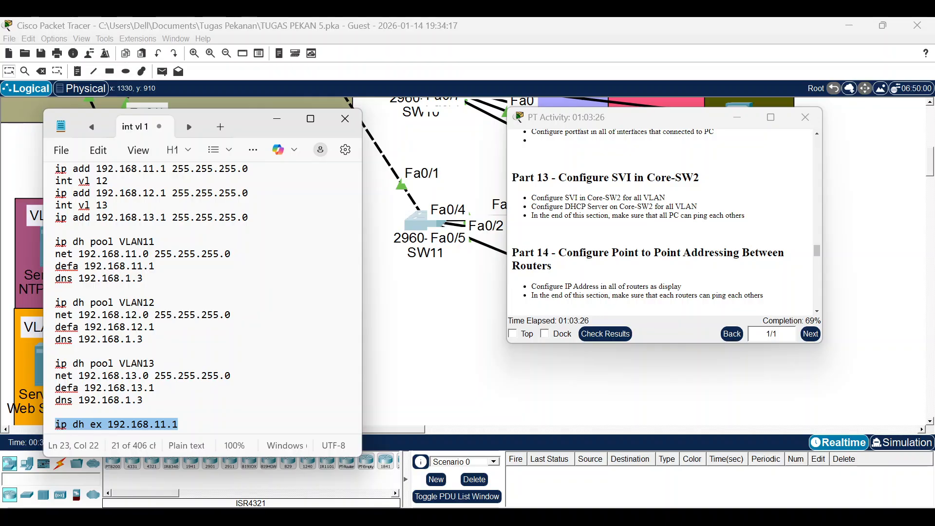
key(ctrl+c)
key(Return)
key(ctrl+v)
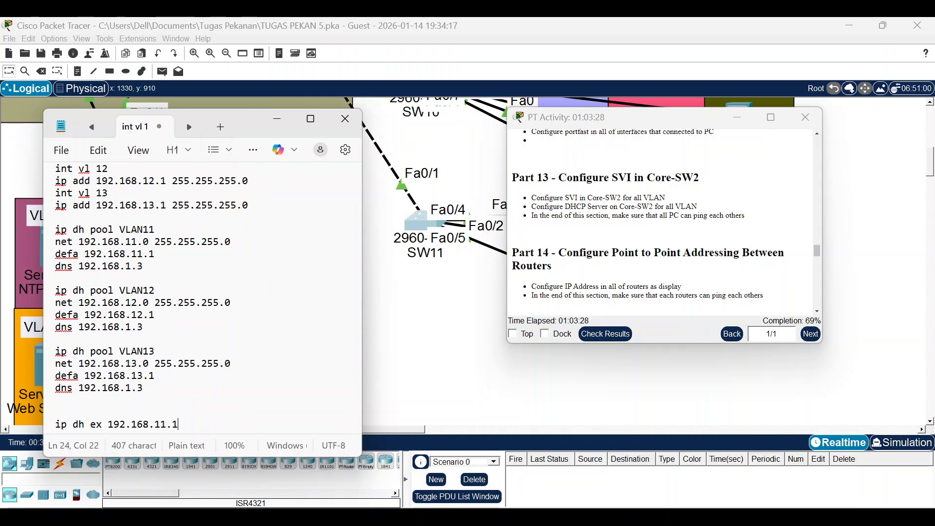
key(Return)
key(ctrl+v)
key(Return)
key(ctrl+v)
key(Up)
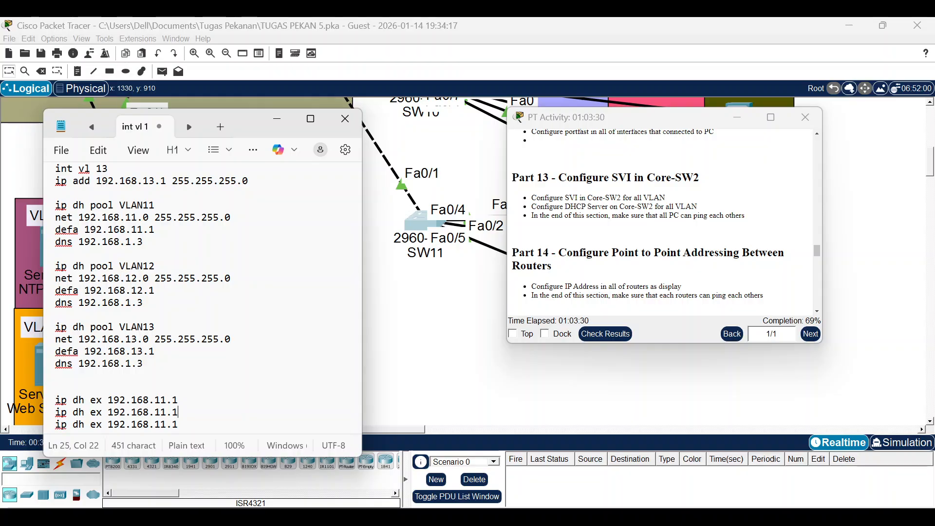
key(BackSpace)
text(2)
key(BackSpace)
text(3)
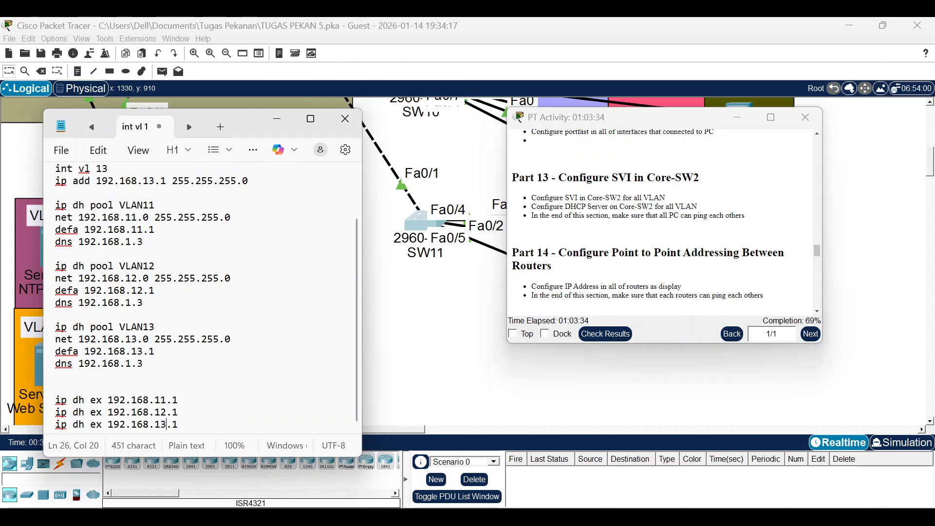
key(ctrl+a)
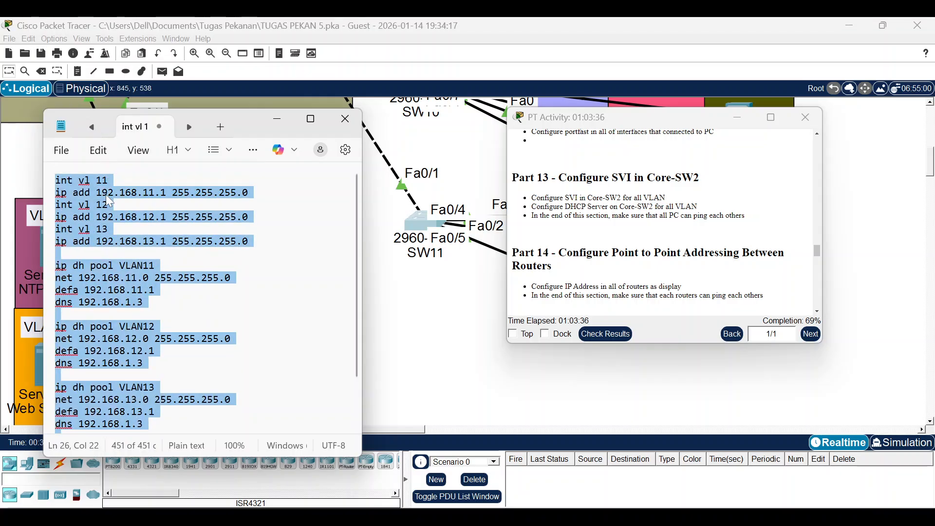
Cut the draft and paste the Vlan11-13 SVI, DHCP pool and exclusion commands into Core-SW2's CLI.
right_click(109, 197)
click(133, 314)
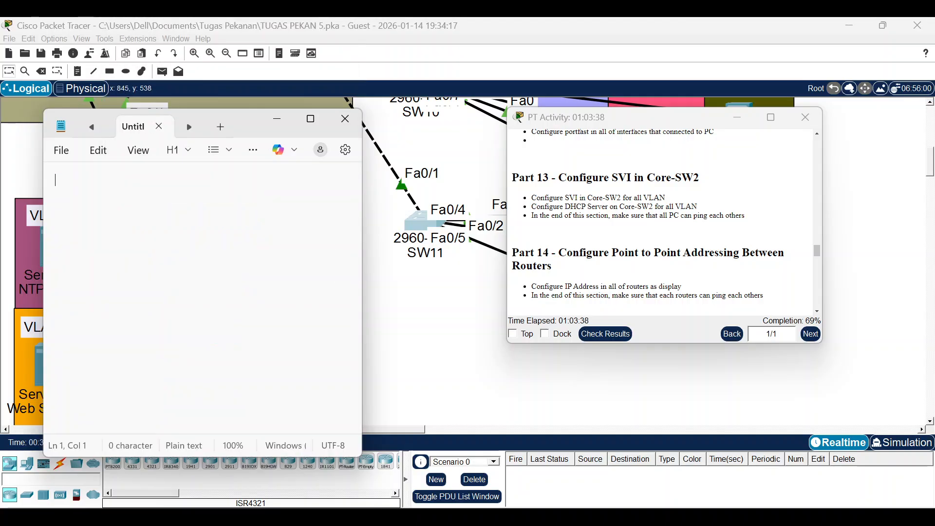
click(488, 337)
scroll(427, 307, up, 3)
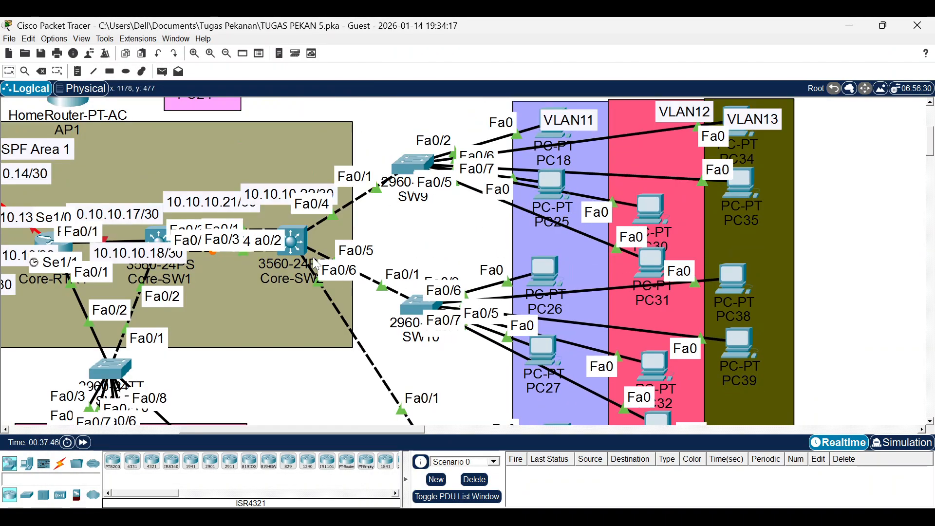
click(293, 240)
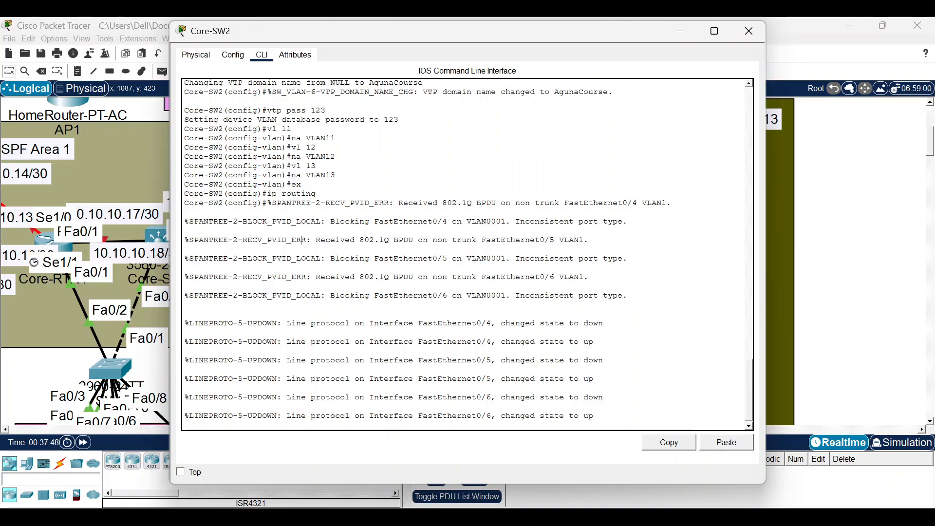
key(Return)
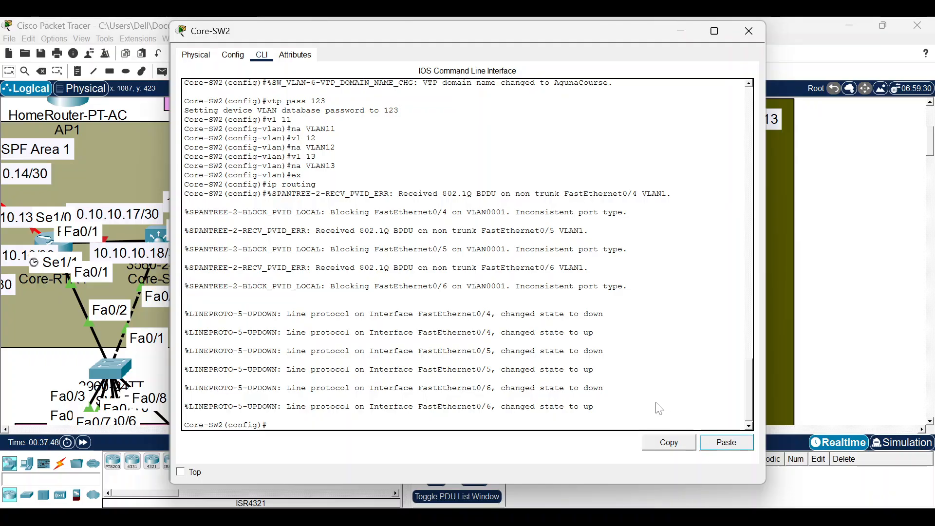
key(ctrl+v)
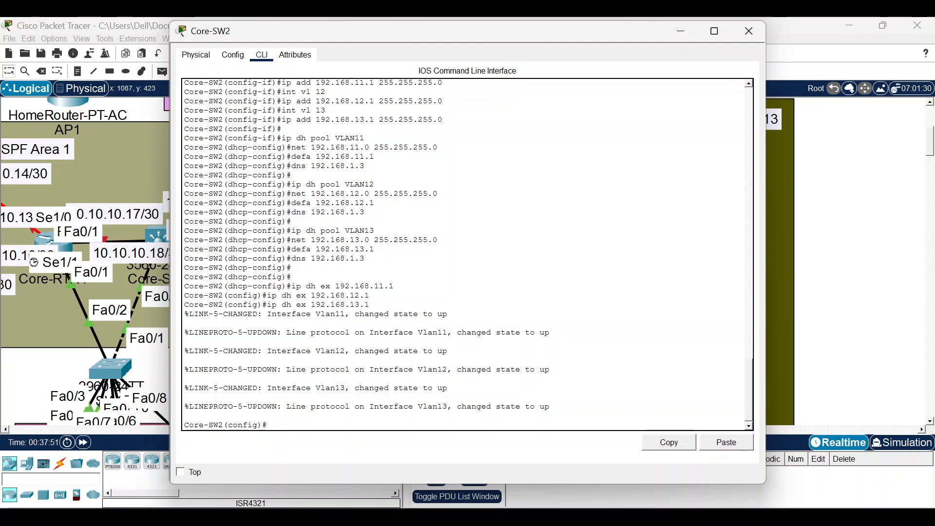
scroll(468, 253, up, 7)
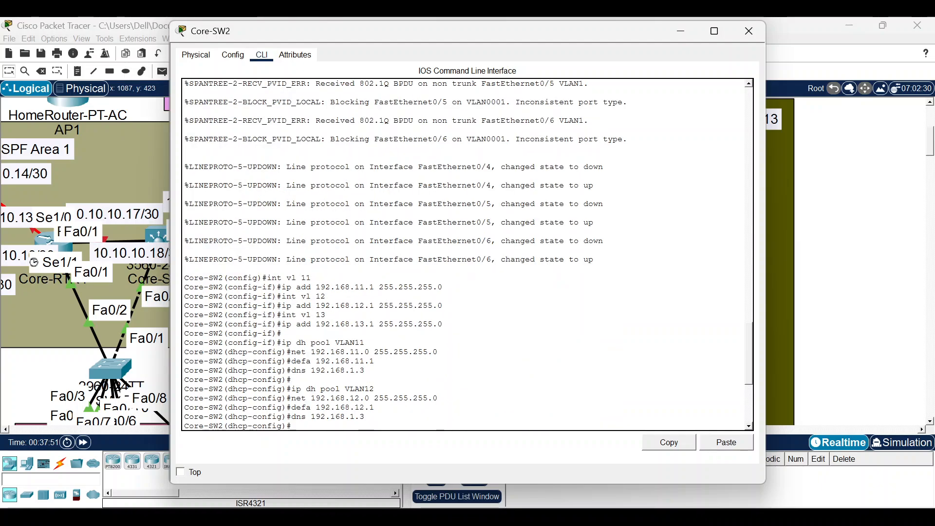
key(ctrl+v)
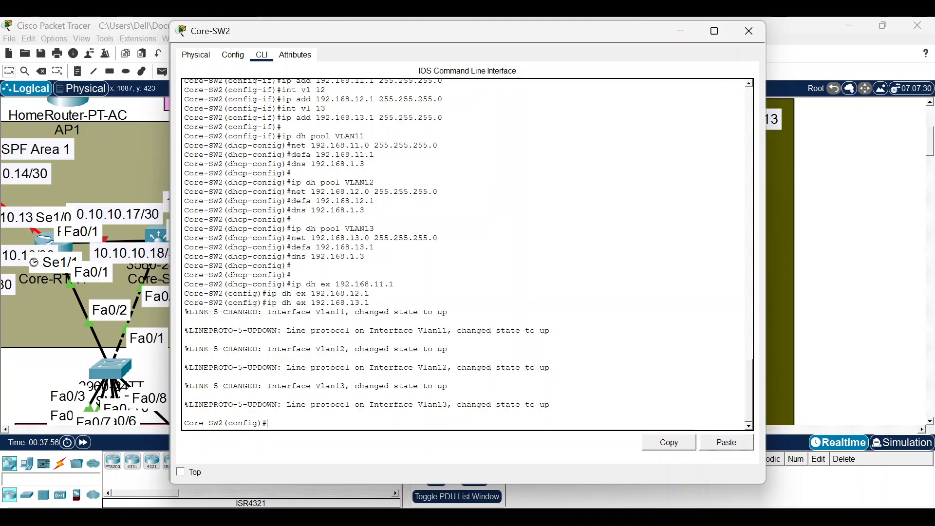
Set PC18 and PC30 to DHCP addressing; PC18 receives 192.168.11.2.
click(681, 31)
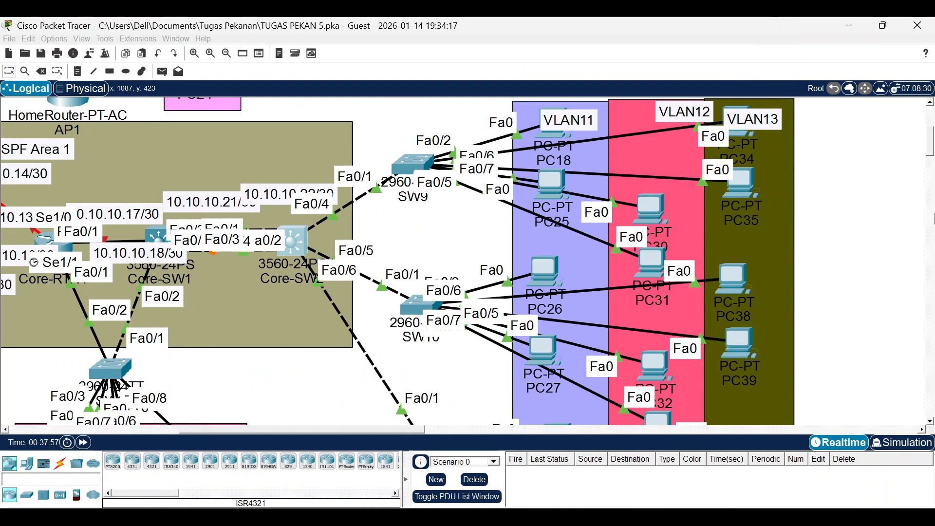
click(543, 163)
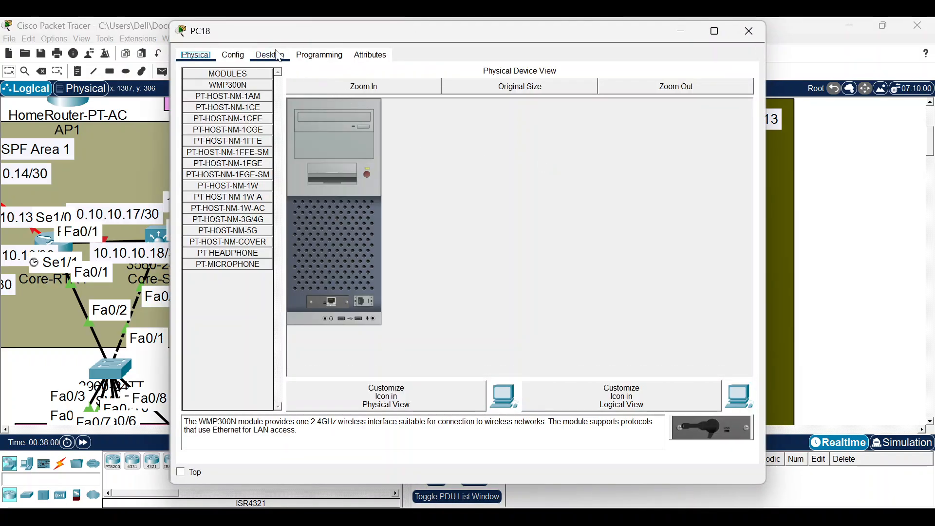
click(270, 55)
click(246, 80)
click(223, 116)
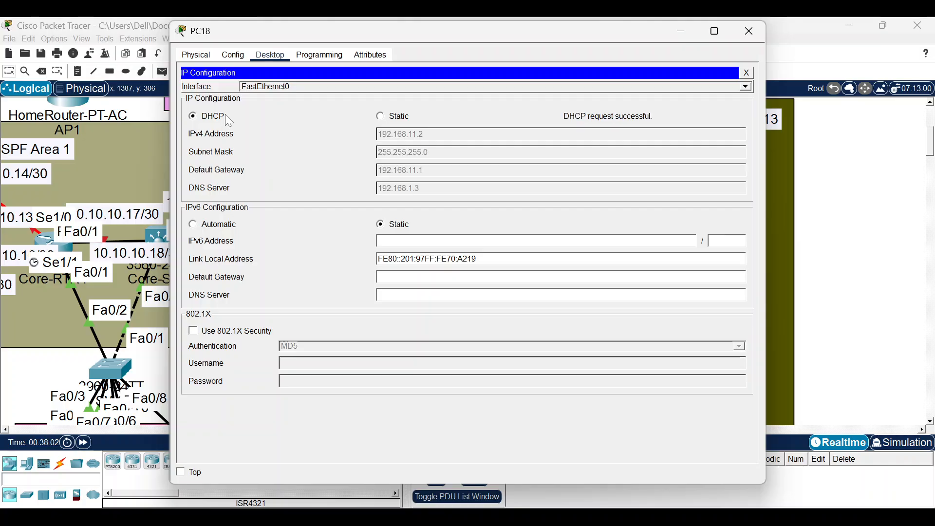
click(750, 32)
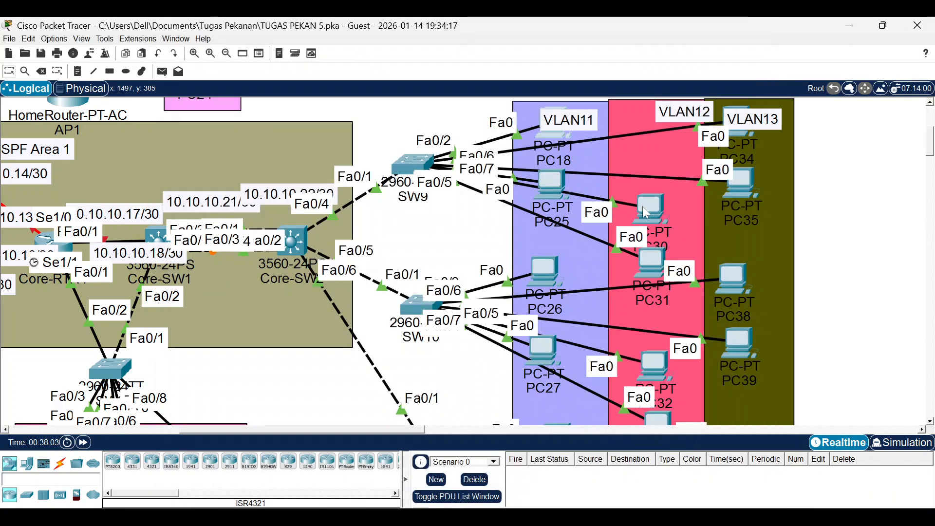
click(651, 209)
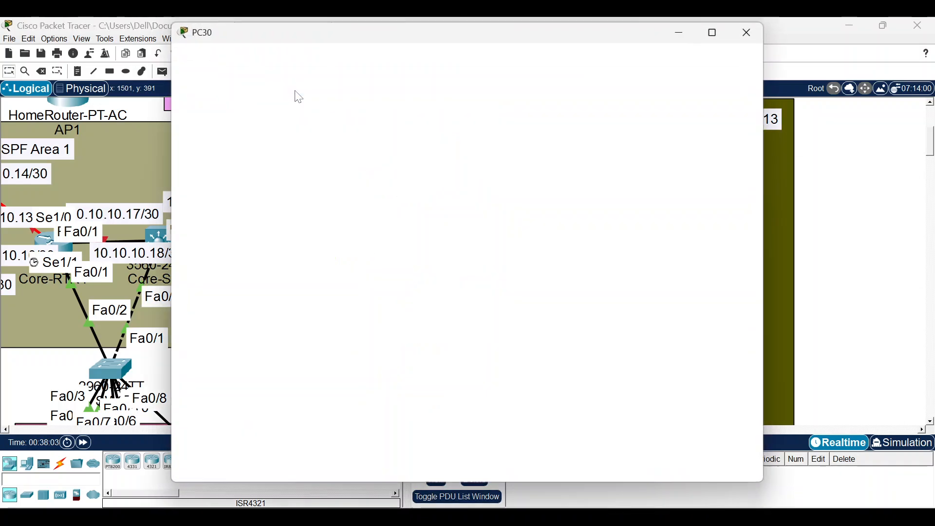
click(271, 55)
click(223, 99)
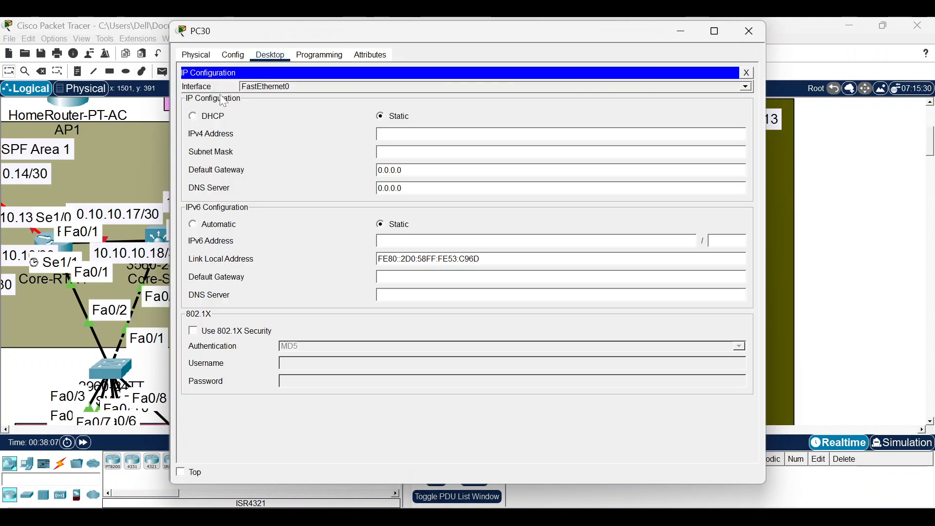
click(215, 119)
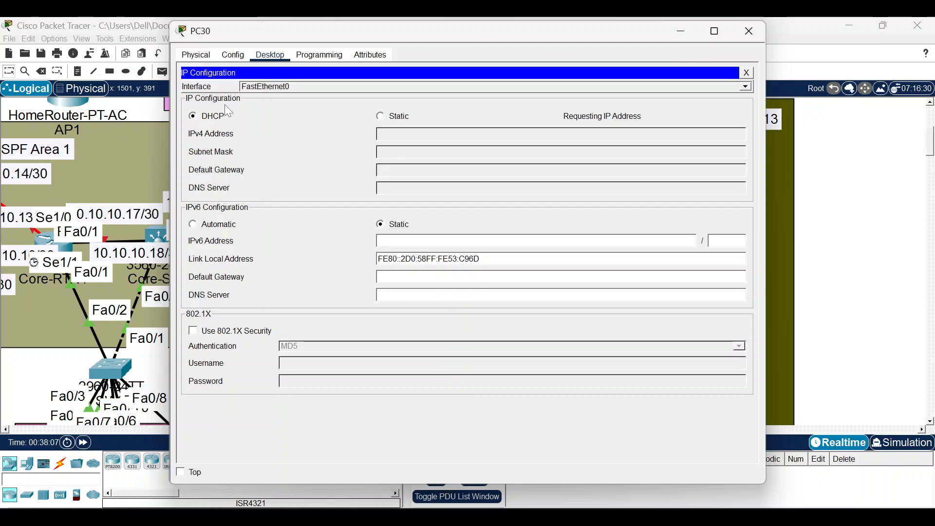
click(735, 39)
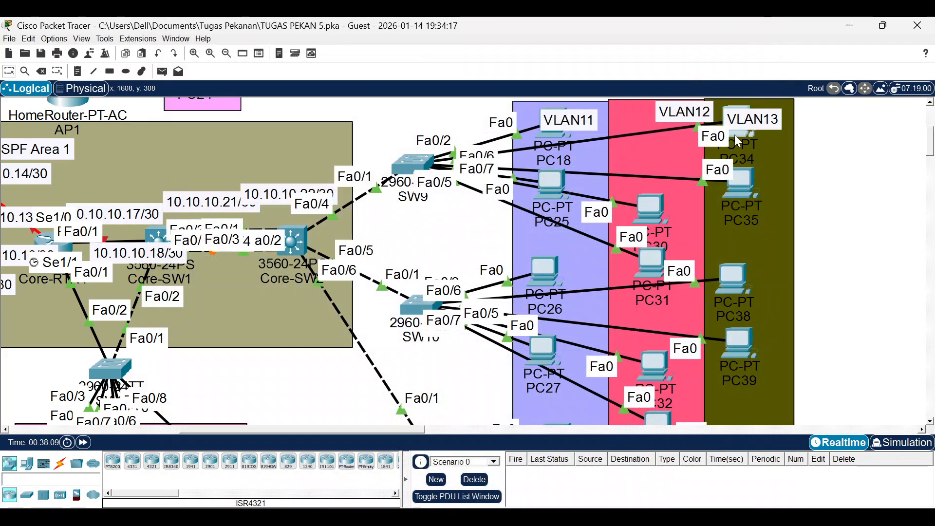
Set PC34 and PC27 to DHCP; PC34 gets a VLAN 13 address with gateway 192.168.13.1.
click(735, 136)
click(270, 54)
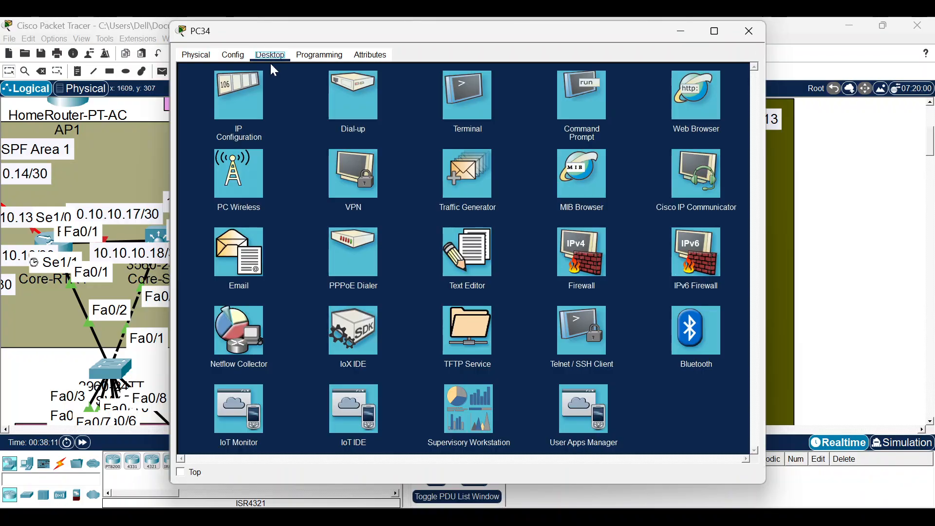
click(207, 111)
click(214, 116)
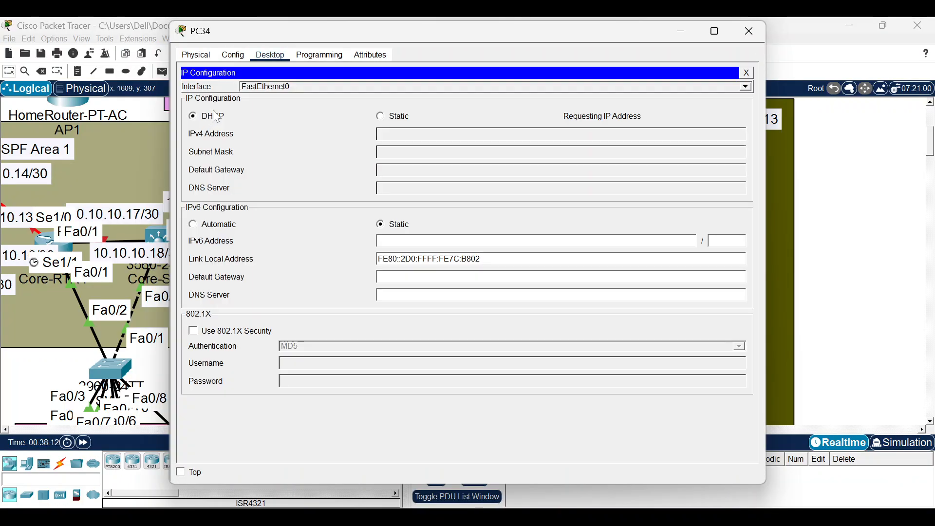
click(747, 32)
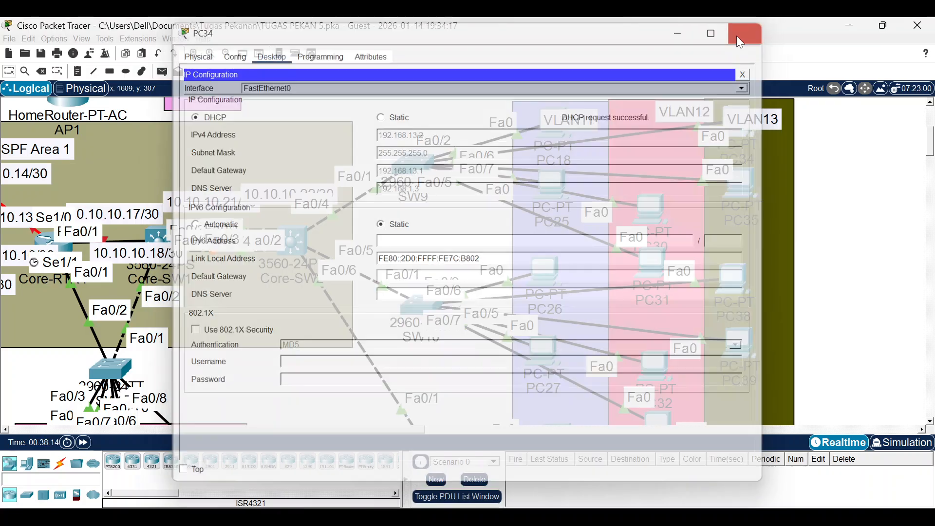
scroll(575, 151, down, 5)
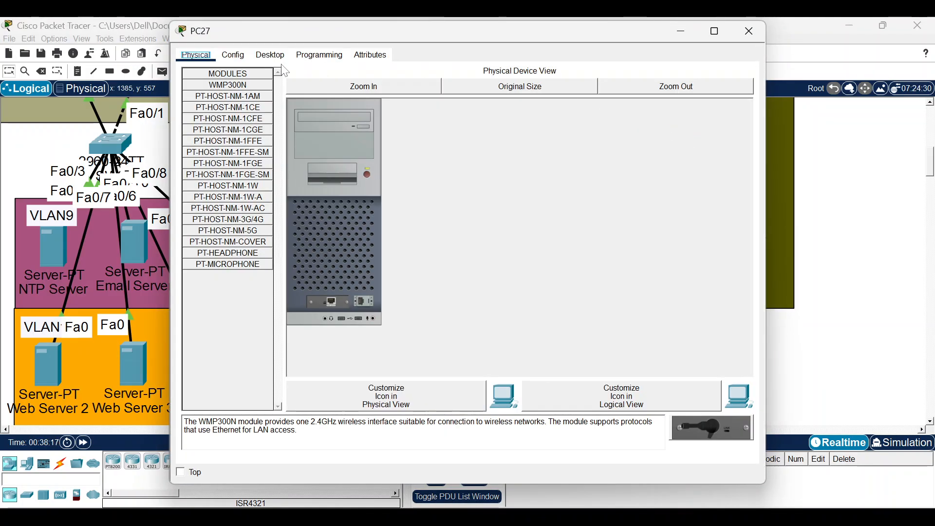
click(271, 54)
click(230, 83)
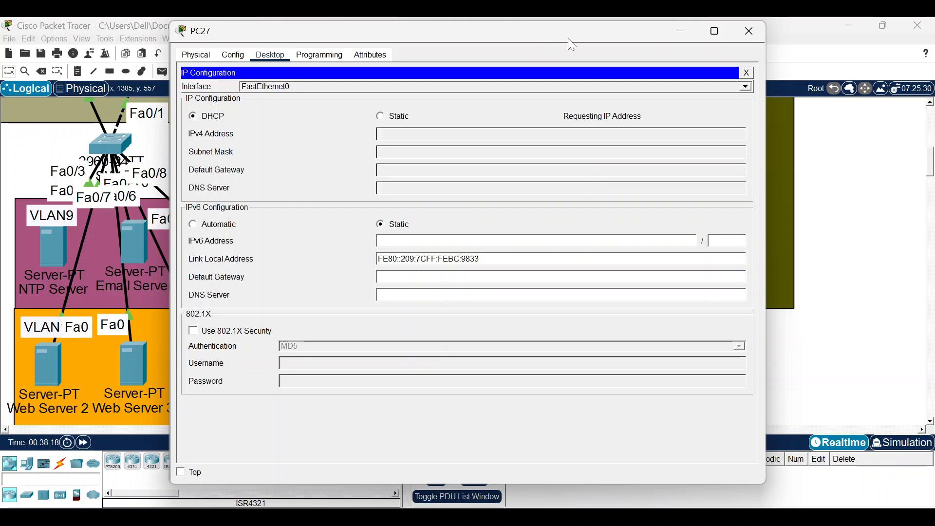
click(750, 31)
scroll(760, 273, up, 3)
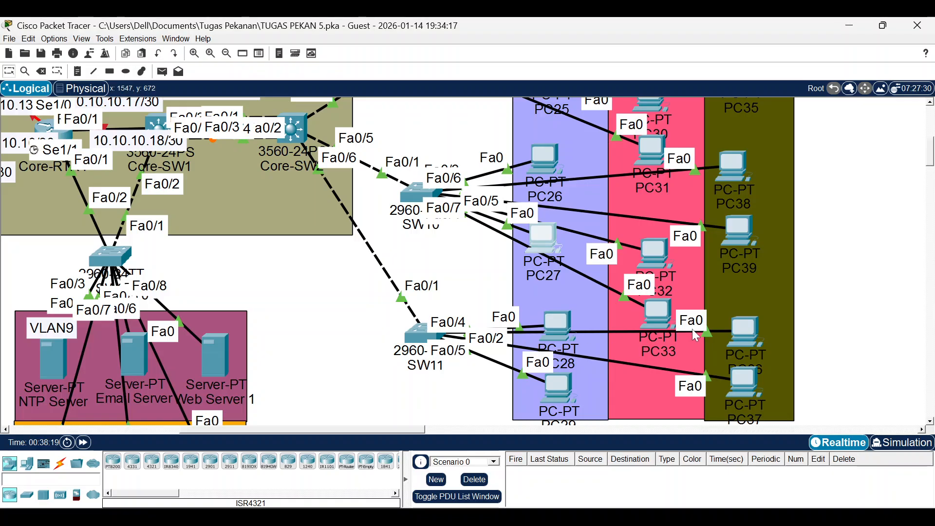
Reposition PC36, PC28 and PC29, and arrange SW11's CLI window beside the topology.
drag(744, 340, 735, 312)
click(421, 346)
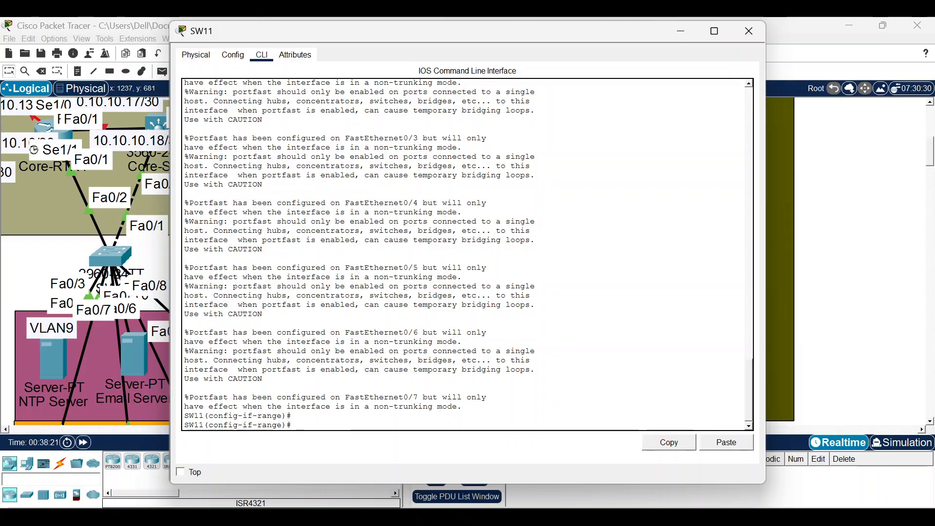
scroll(467, 253, up, 7)
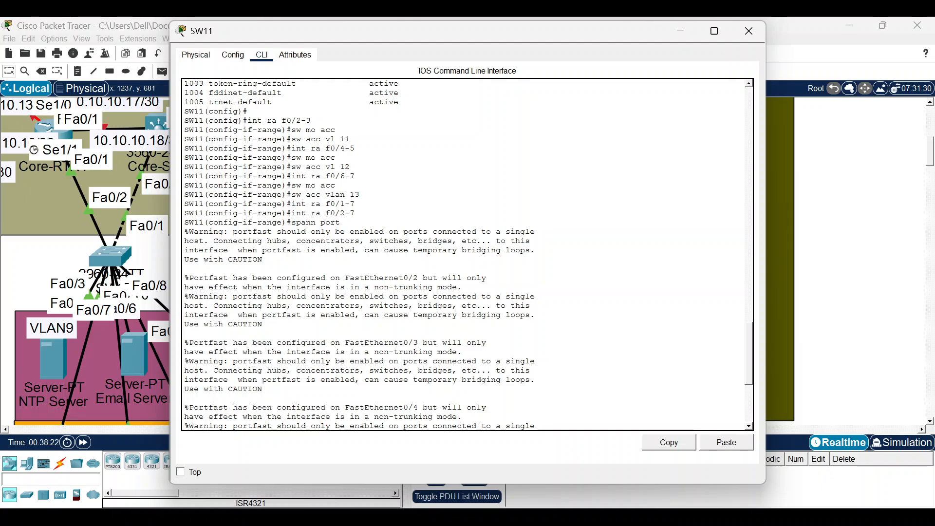
drag(458, 40, 292, 37)
drag(600, 322, 424, 322)
key(Return)
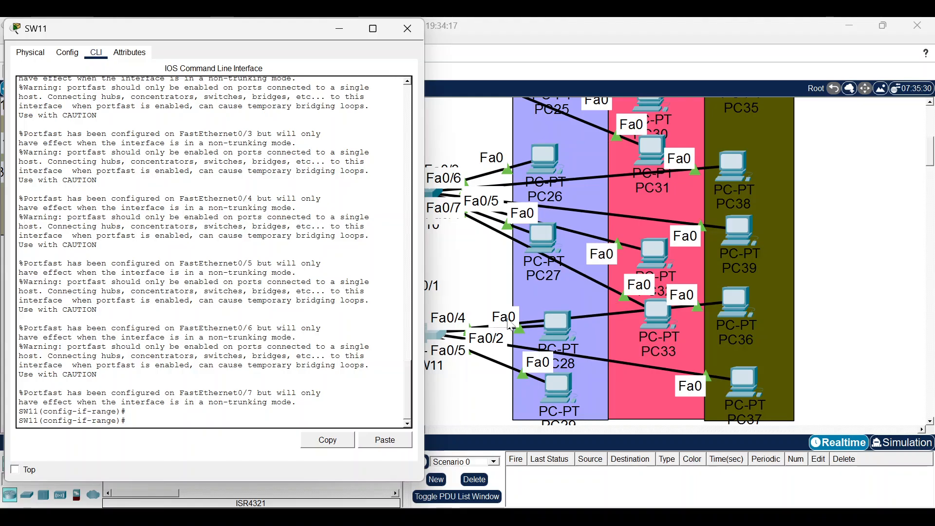
click(575, 320)
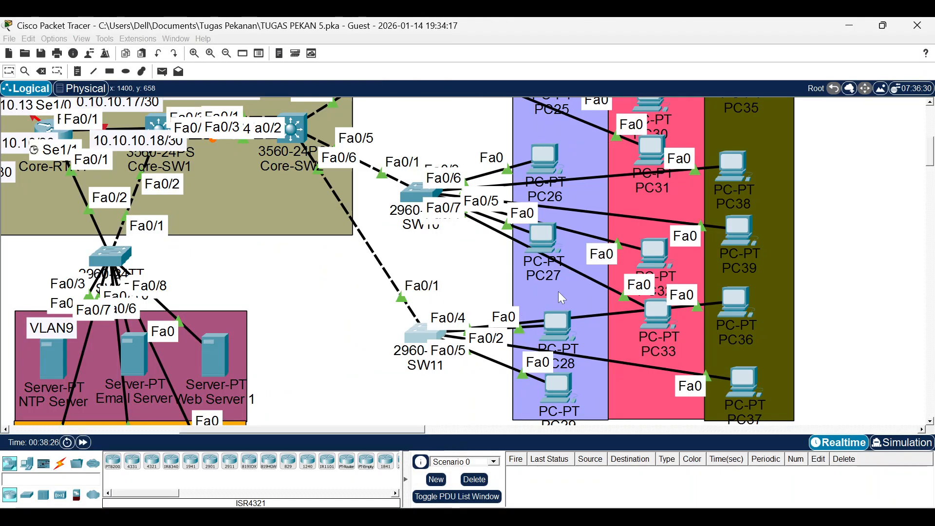
mouse_move(558, 336)
mouse_down()
mouse_move(559, 299)
mouse_move(557, 332)
mouse_up()
mouse_move(552, 397)
mouse_down()
mouse_move(551, 334)
mouse_move(550, 399)
mouse_move(544, 392)
mouse_up()
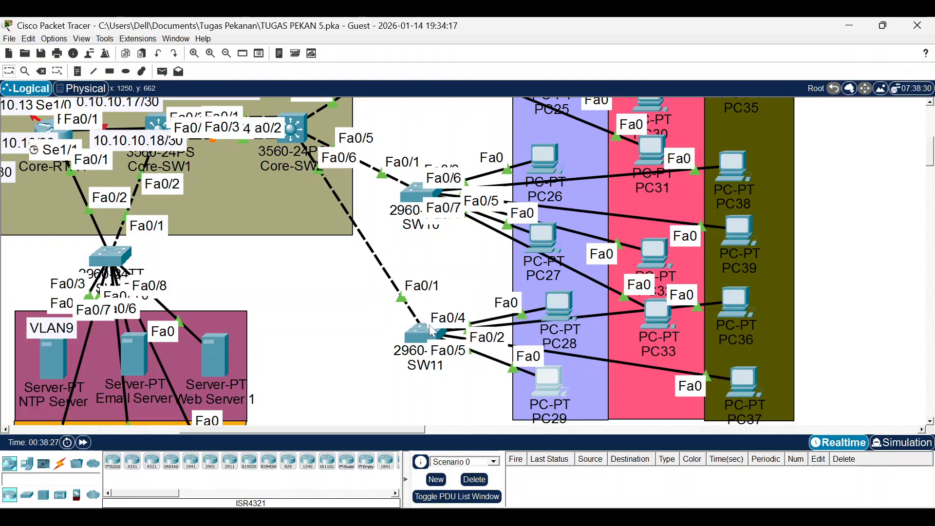
click(417, 329)
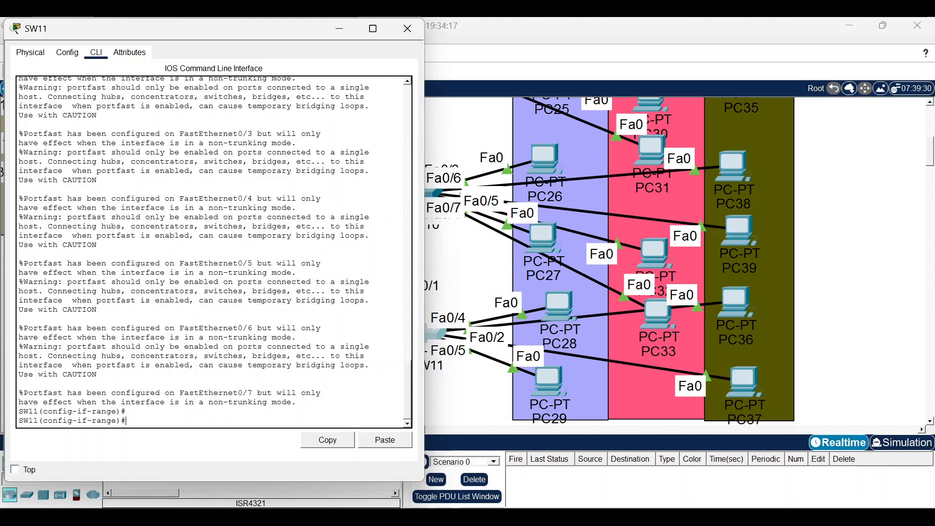
On SW11, make interface range Fa0/4-5 access ports in VLAN 13.
text(sw mo acc)
key(Up)
key(Return)
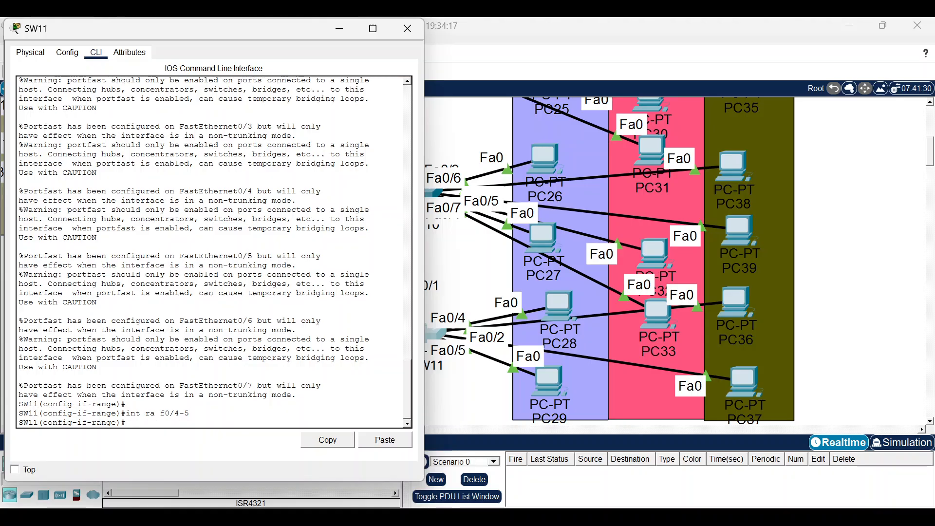
text(sw mo acc)
key(Return)
text(s)
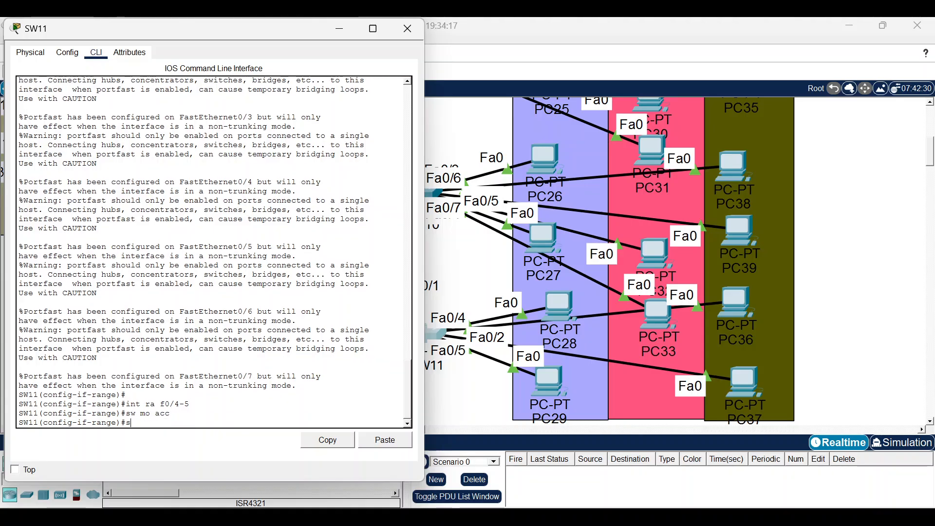
text(w acc vl 13)
key(Return)
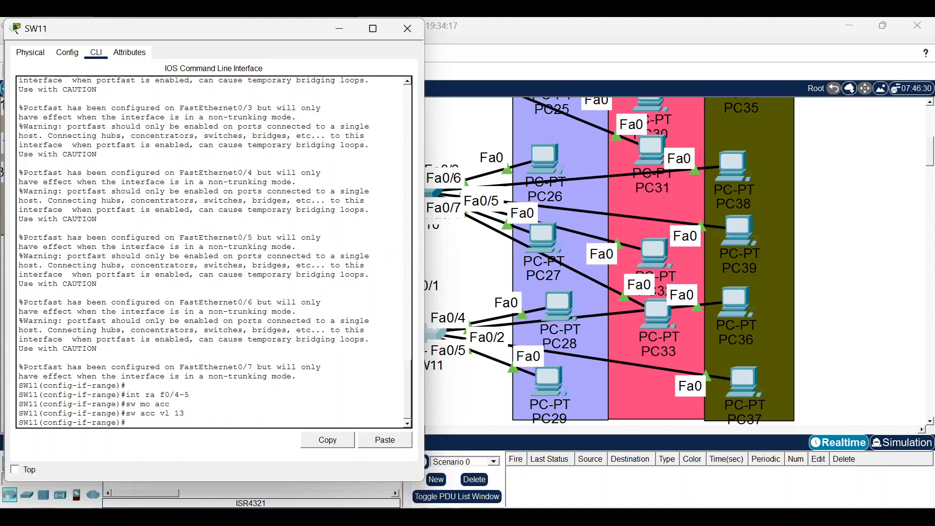
click(339, 27)
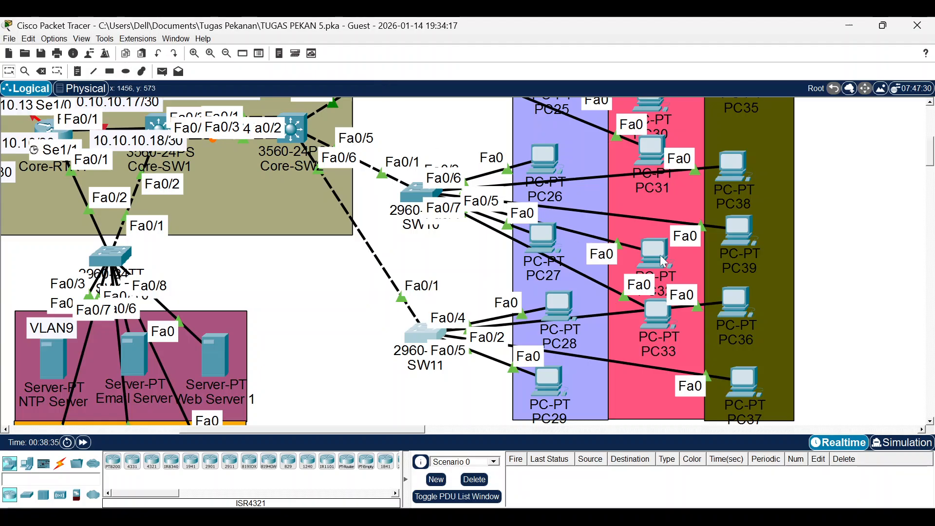
Switch PC32 and PC39 to DHCP; PC32 receives 192.168.12.3.
click(655, 252)
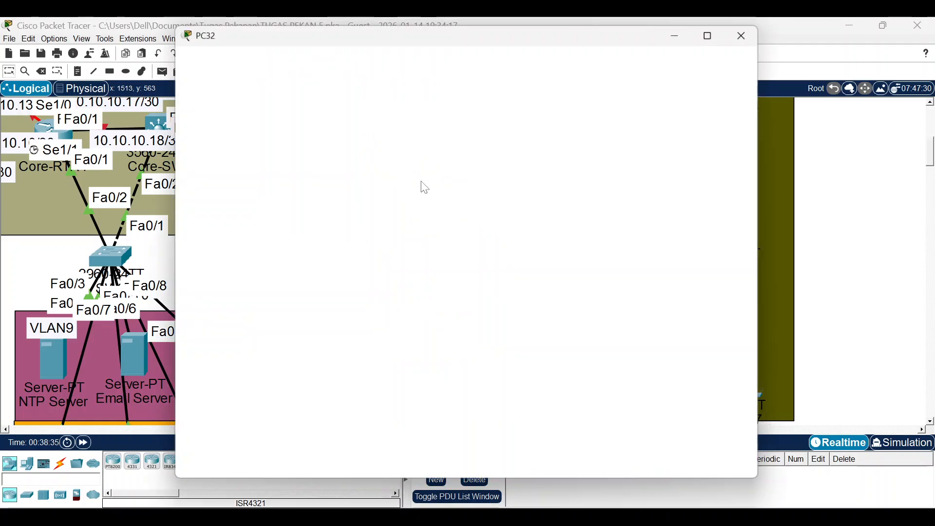
click(271, 54)
click(227, 121)
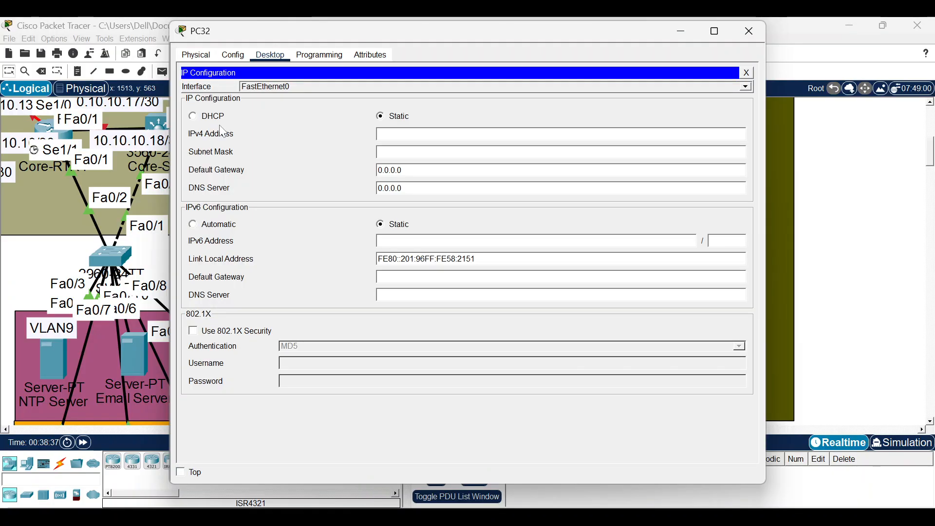
click(203, 116)
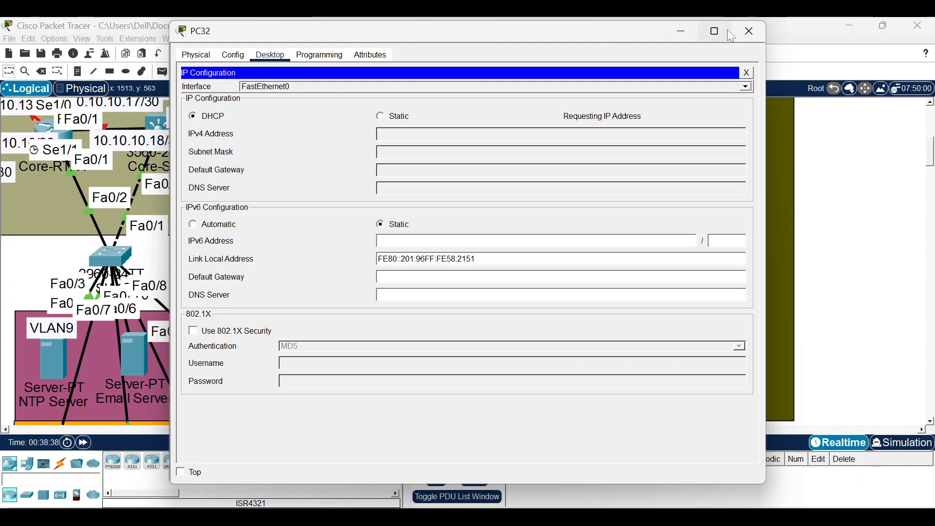
mouse_move(729, 31)
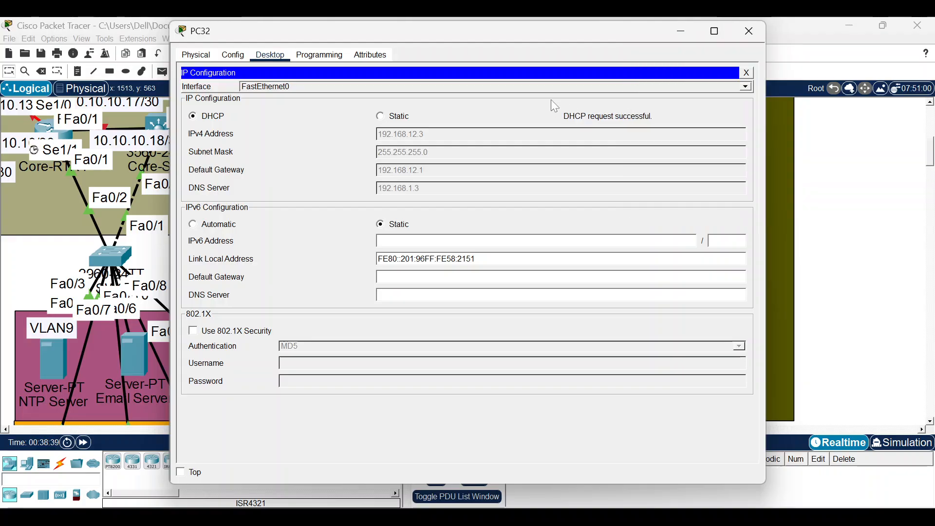
click(745, 39)
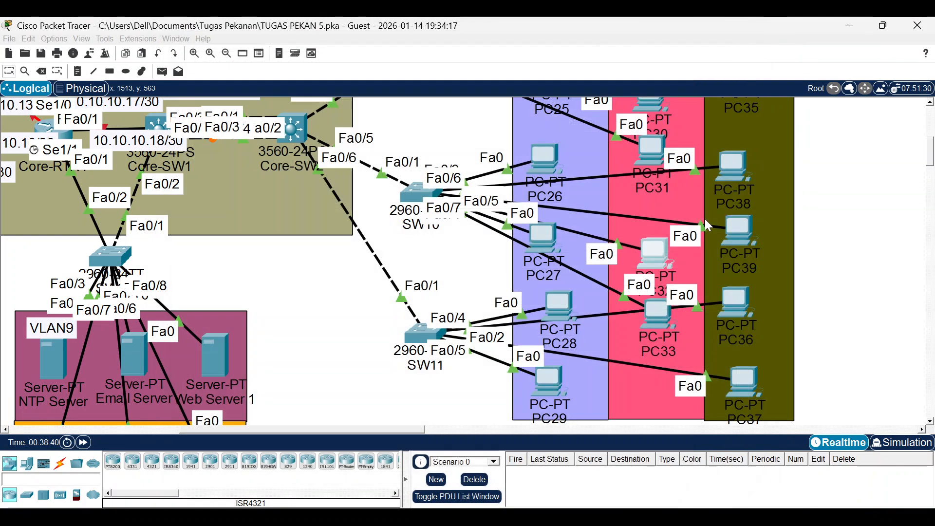
click(740, 232)
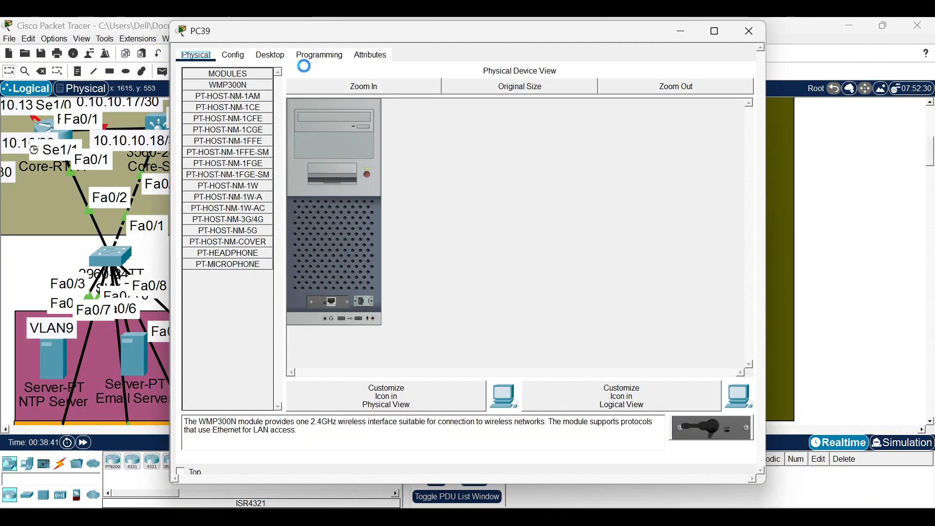
click(275, 56)
click(225, 93)
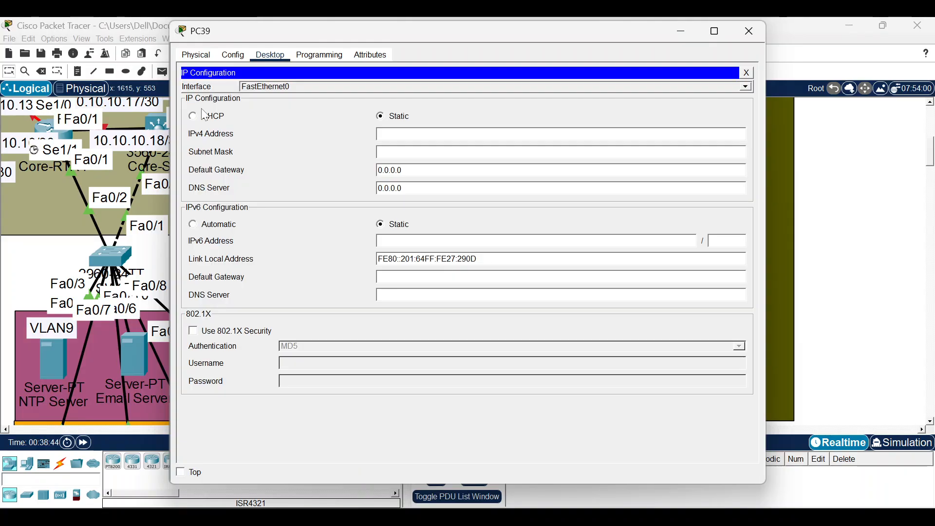
click(204, 120)
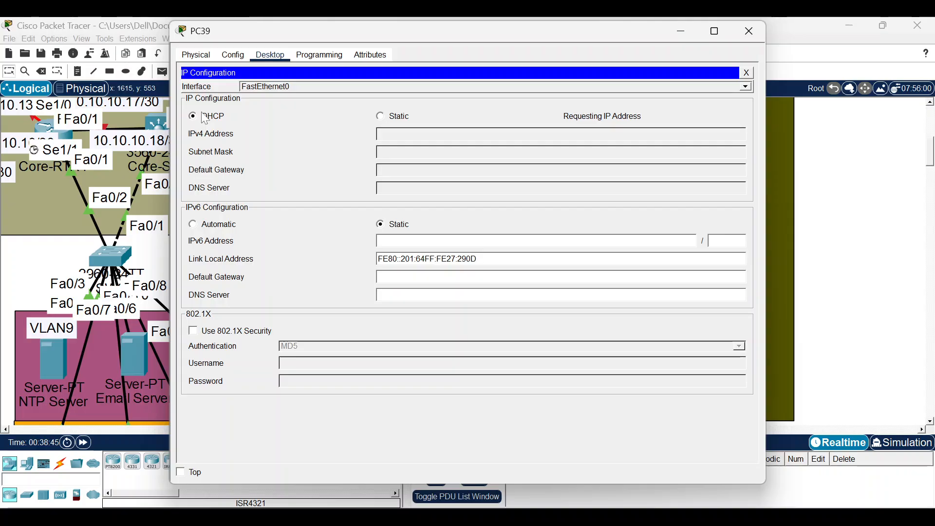
click(749, 35)
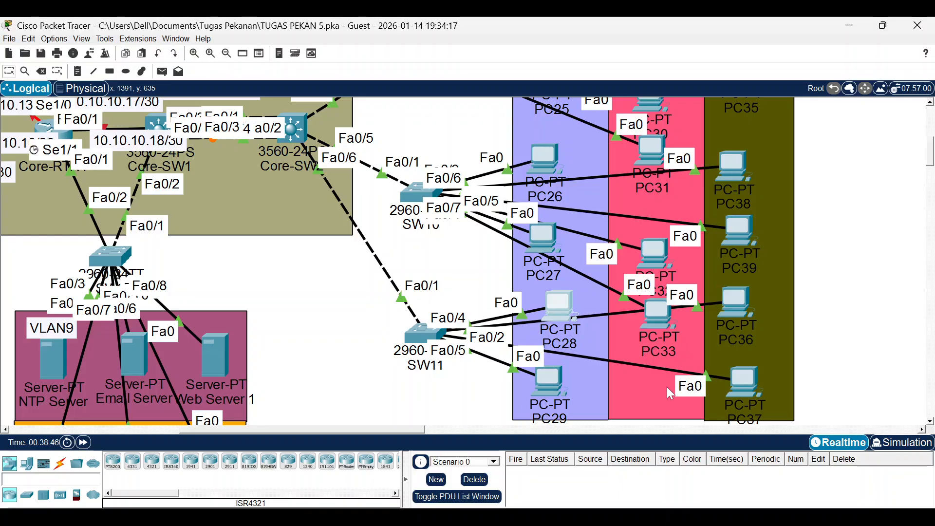
Switch PC28's IP configuration to DHCP.
click(549, 301)
click(271, 55)
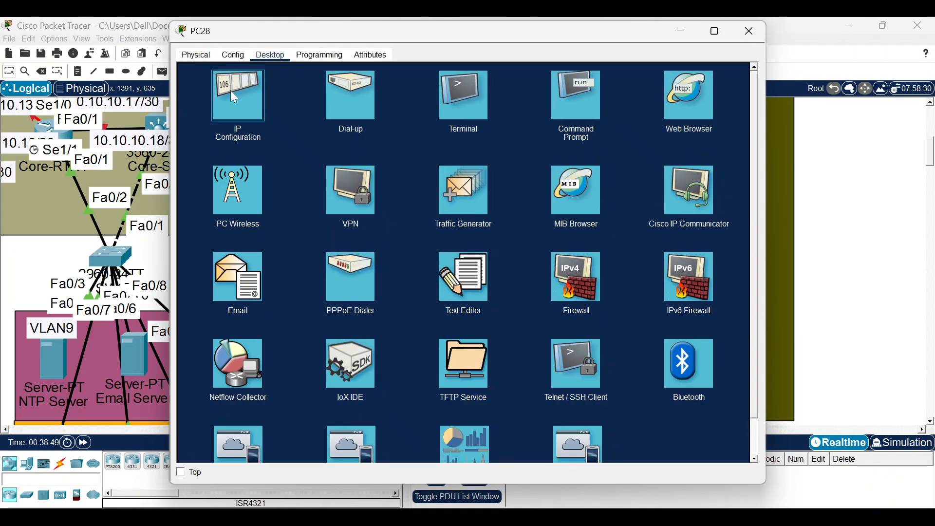
click(214, 128)
click(219, 121)
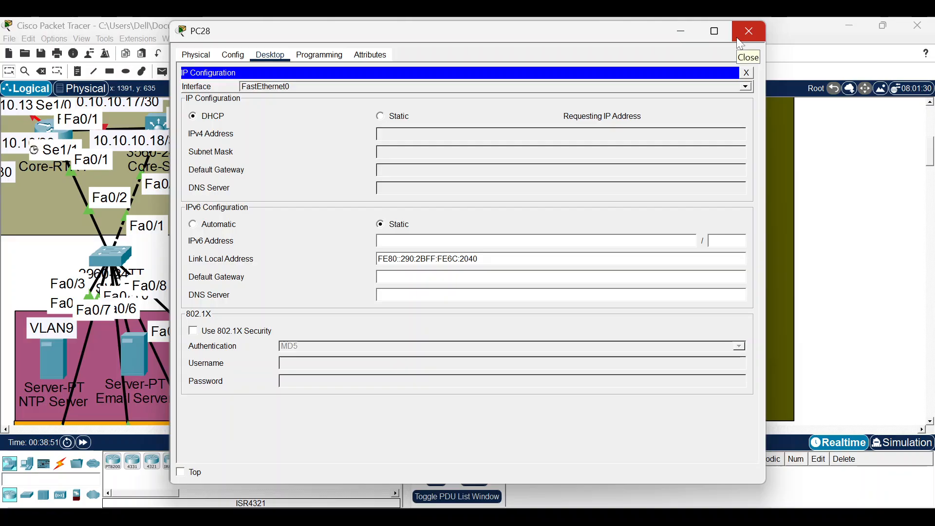
click(749, 32)
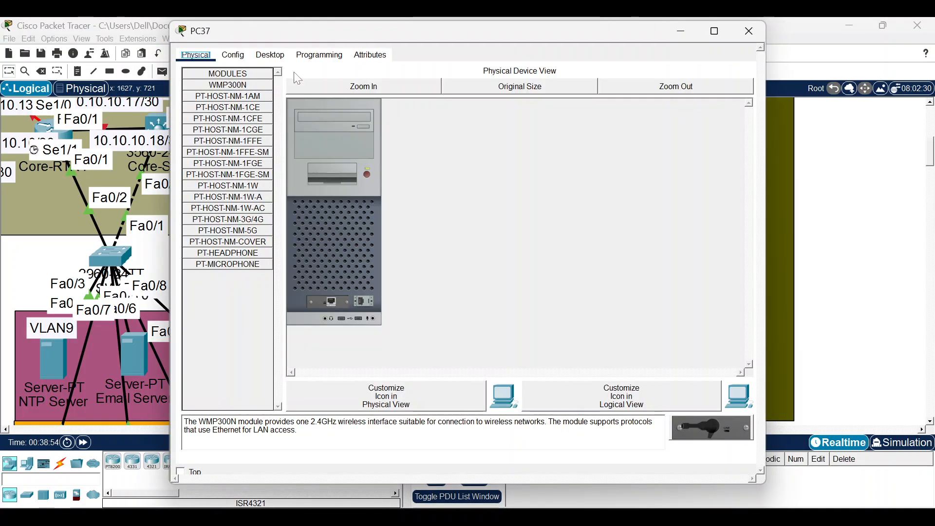
Set PC37 to DHCP, then toggle Static and back to DHCP to request a fresh lease.
click(271, 55)
click(210, 100)
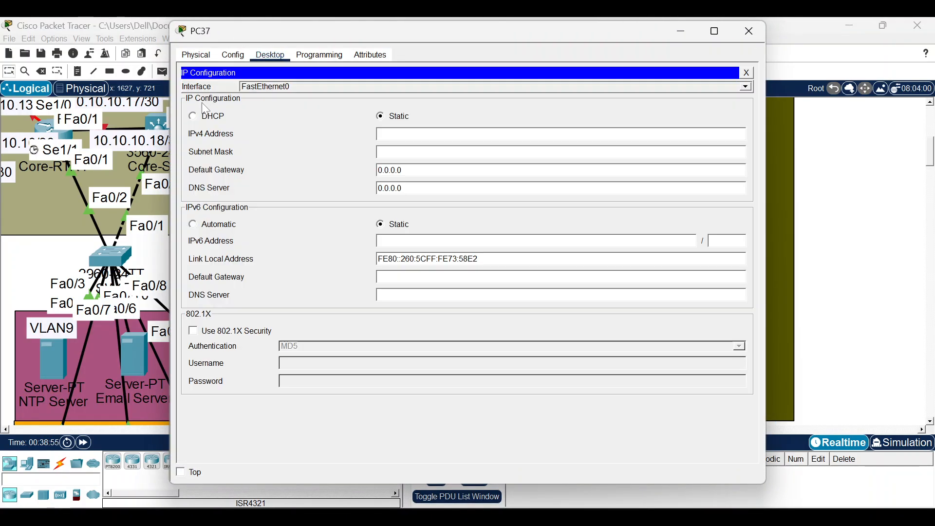
click(194, 116)
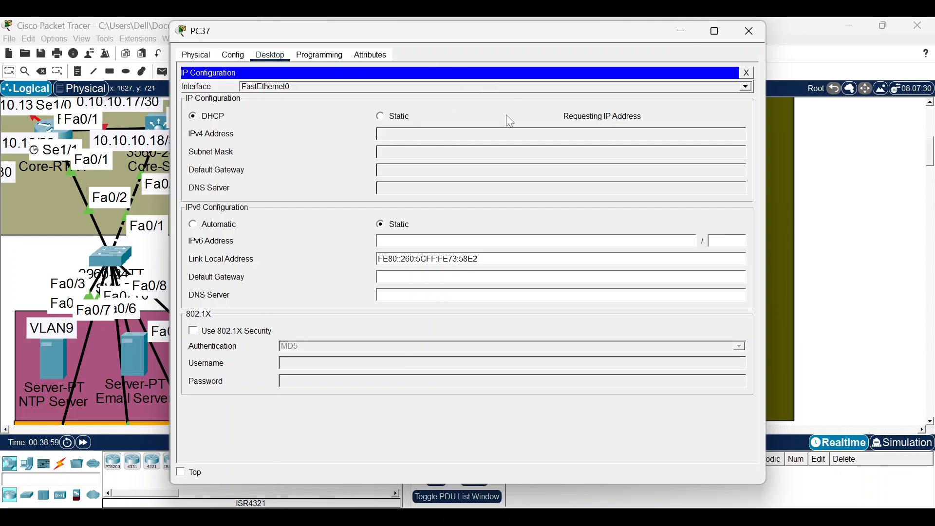
click(674, 28)
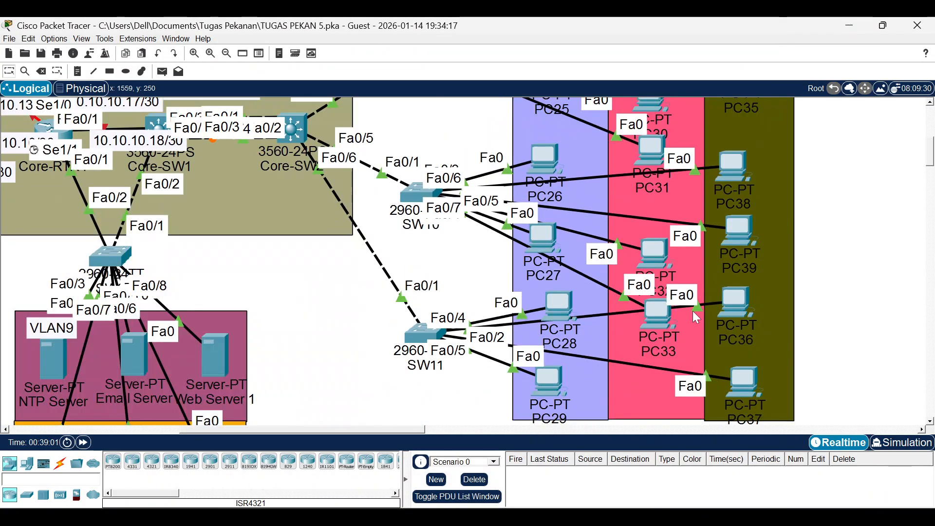
mouse_move(752, 379)
mouse_down()
mouse_move(748, 295)
mouse_move(750, 385)
mouse_up()
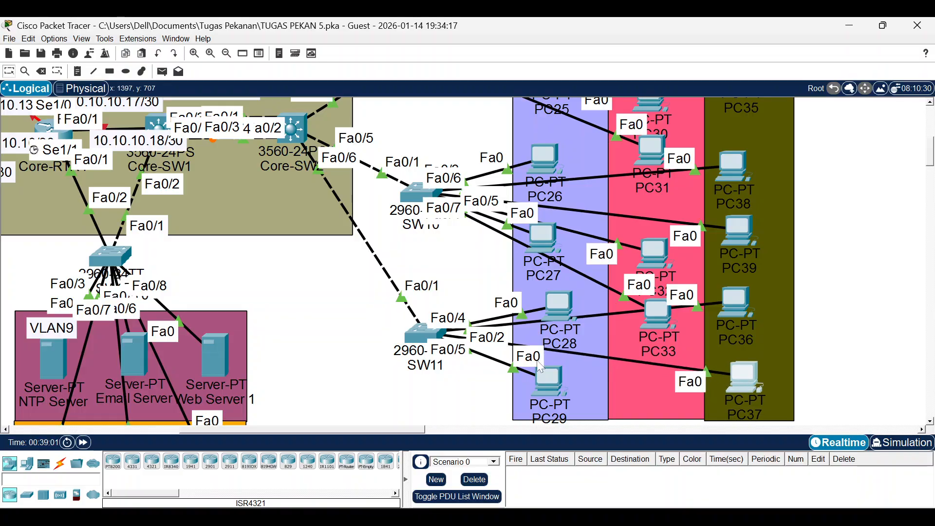
click(428, 345)
click(513, 32)
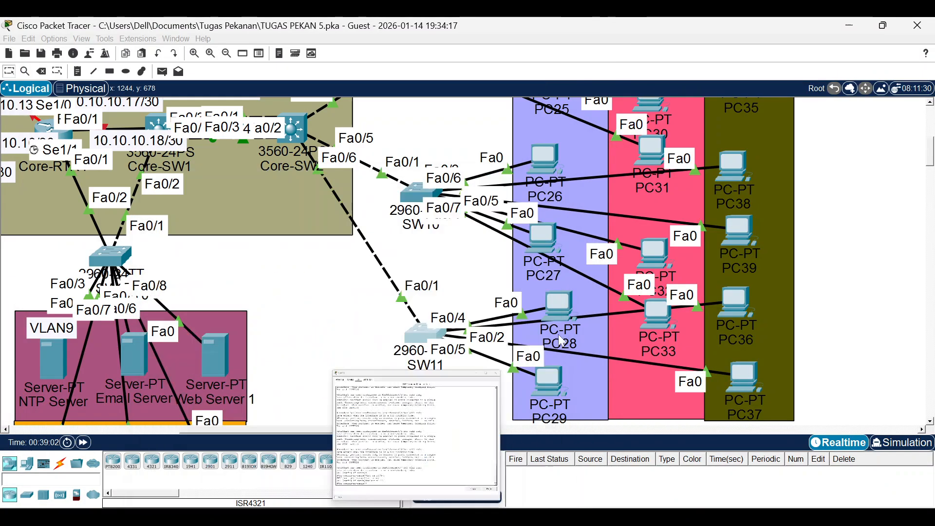
click(735, 376)
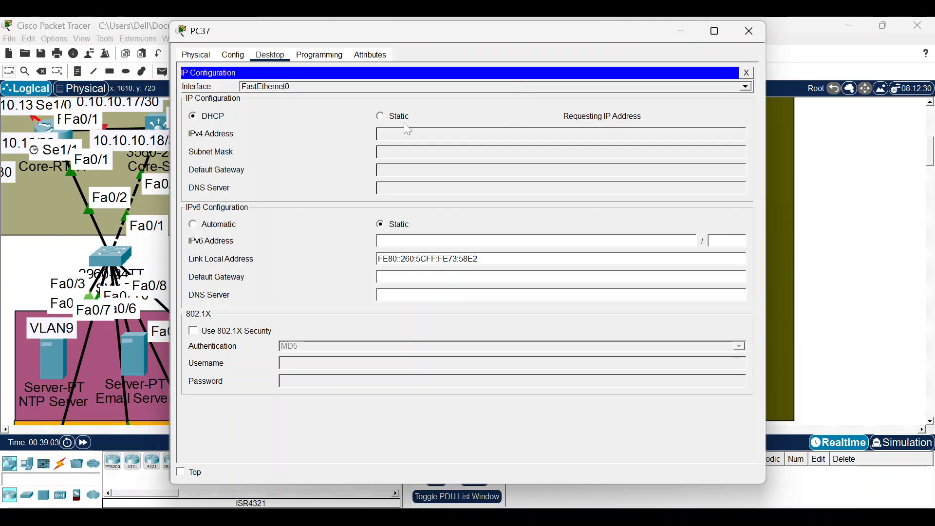
click(382, 119)
click(214, 117)
click(682, 31)
Enter 'spanning-tree portfast' on SW11's Fa0/4-5 interface range.
click(431, 339)
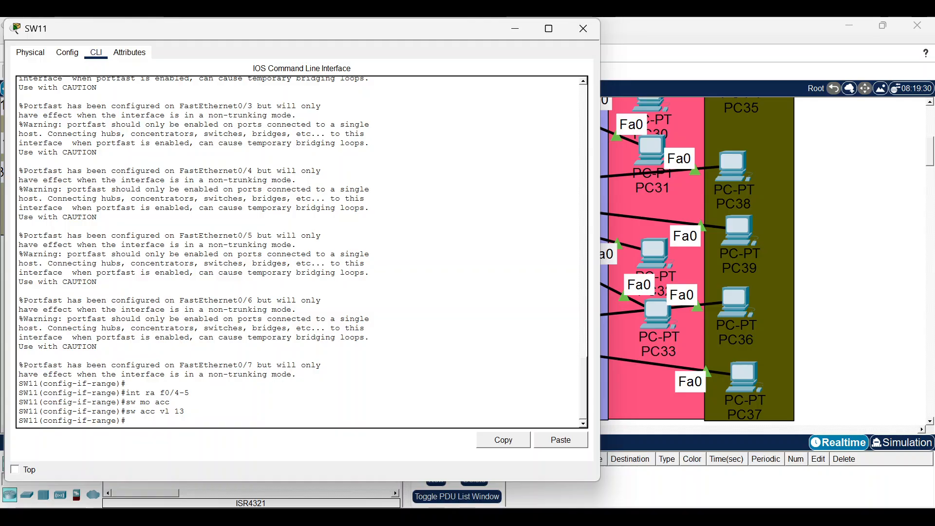
key(Return)
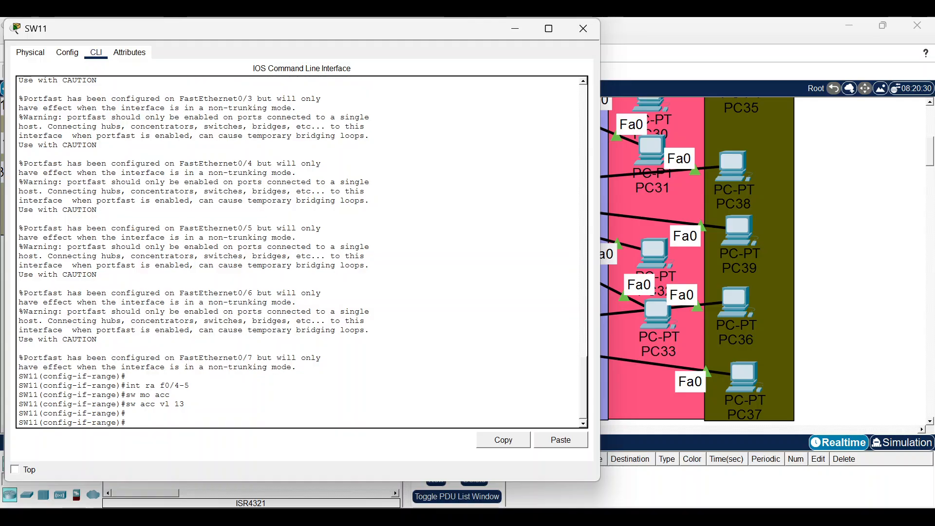
text(spann poe)
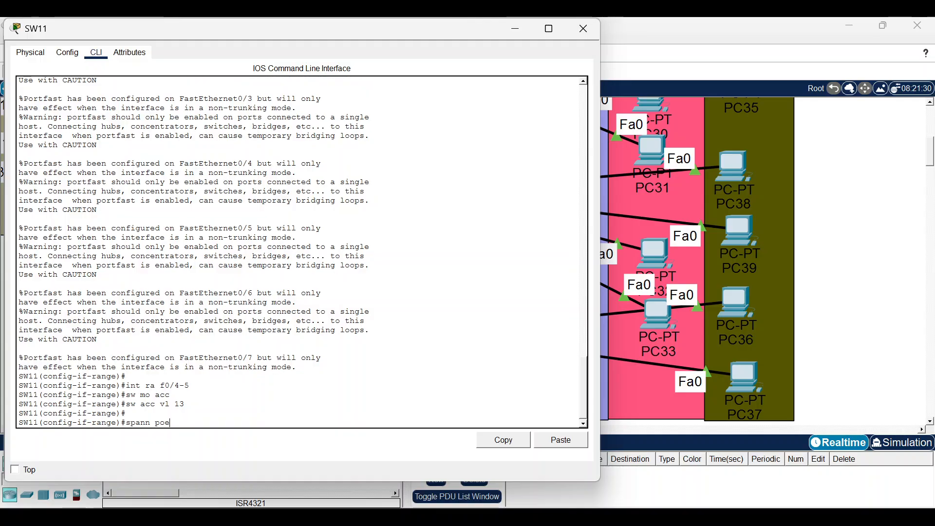
key(BackSpace)
text(rt)
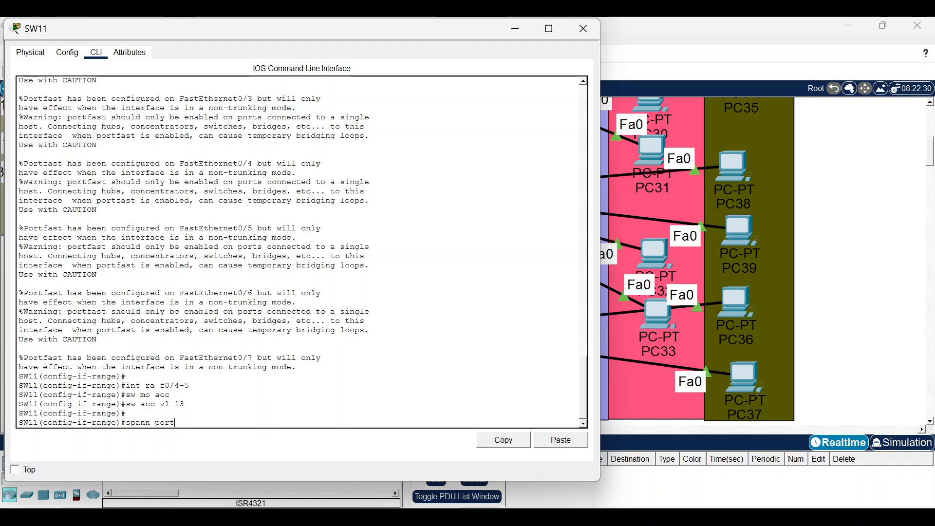
key(Return)
key(Return)
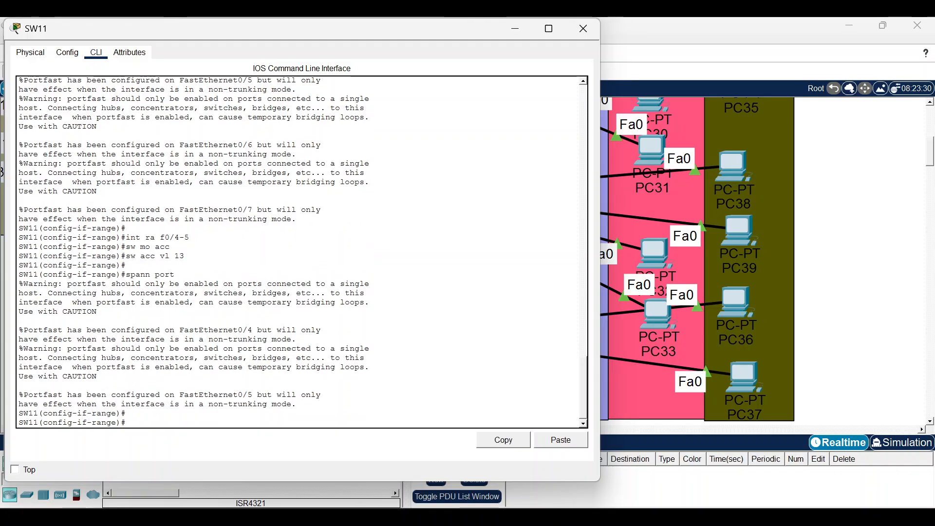
click(834, 332)
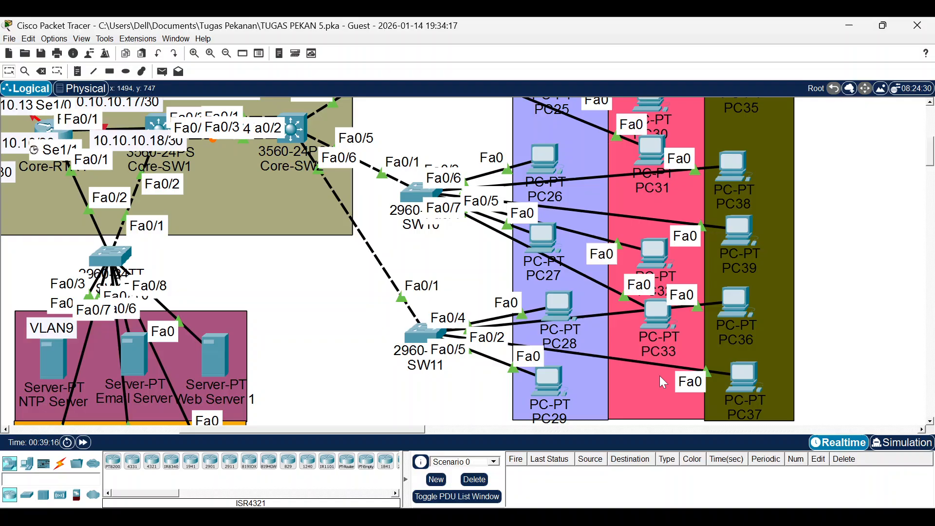
Confirm PC37's 192.168.13.4 lease, close the Core-SW2, SW9, SW11, SW10 and PC27 windows, and show activity Part 15.
click(743, 378)
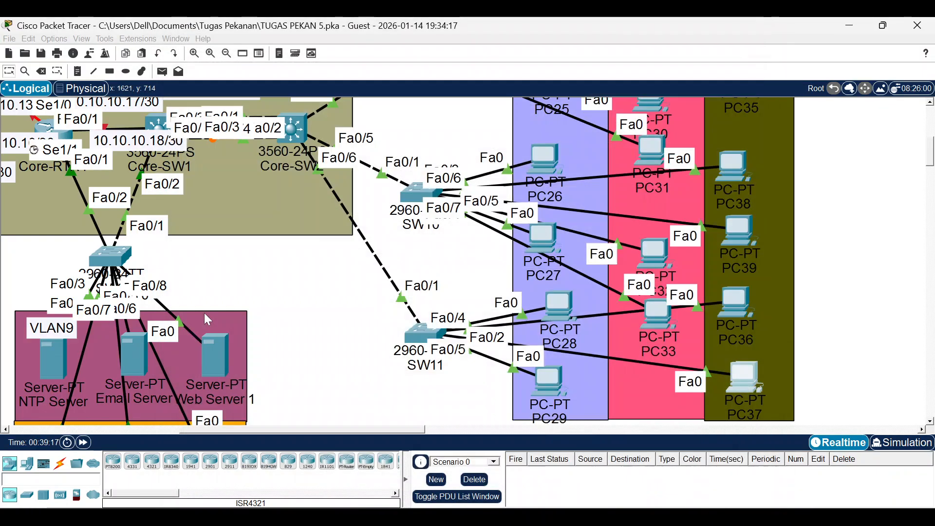
click(749, 31)
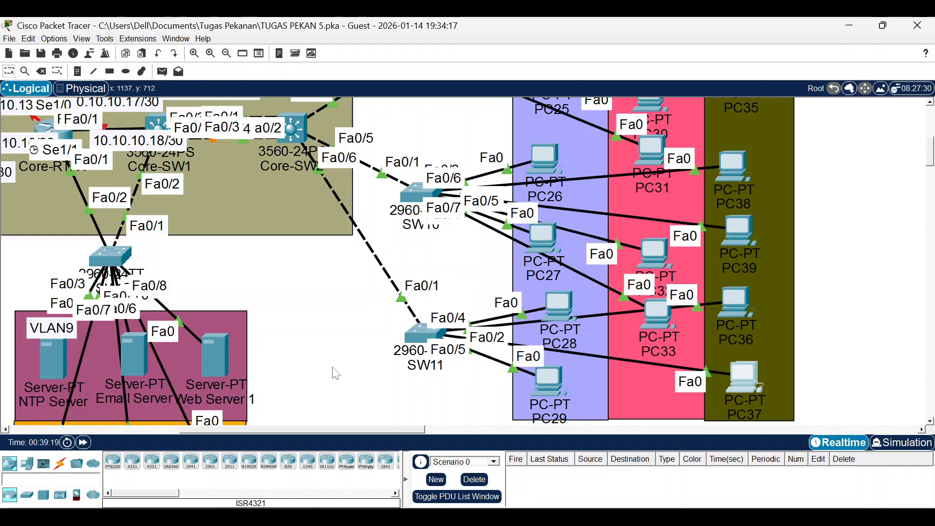
click(606, 519)
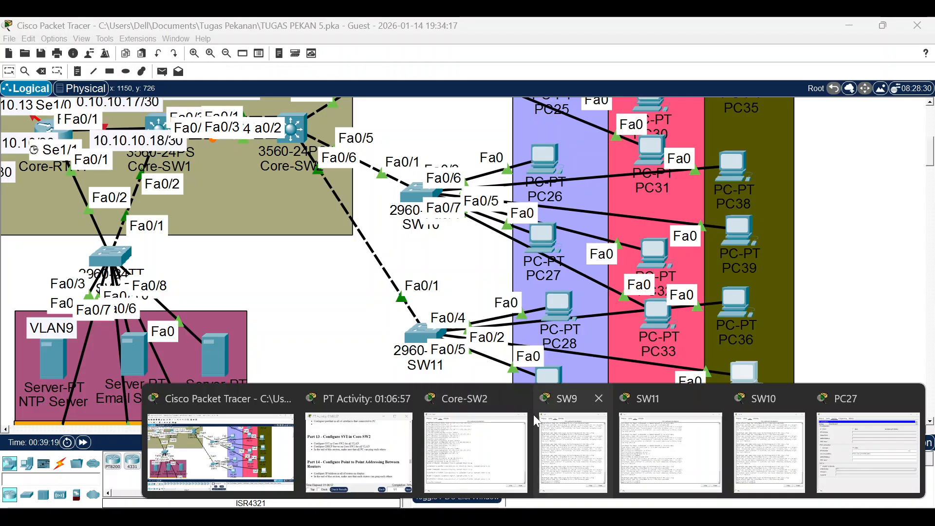
click(519, 398)
click(599, 399)
click(689, 398)
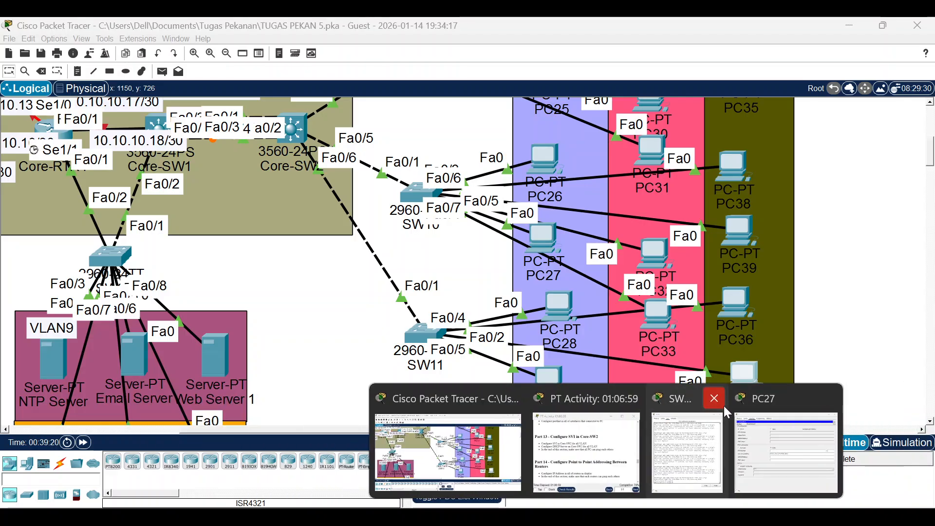
click(712, 399)
click(786, 399)
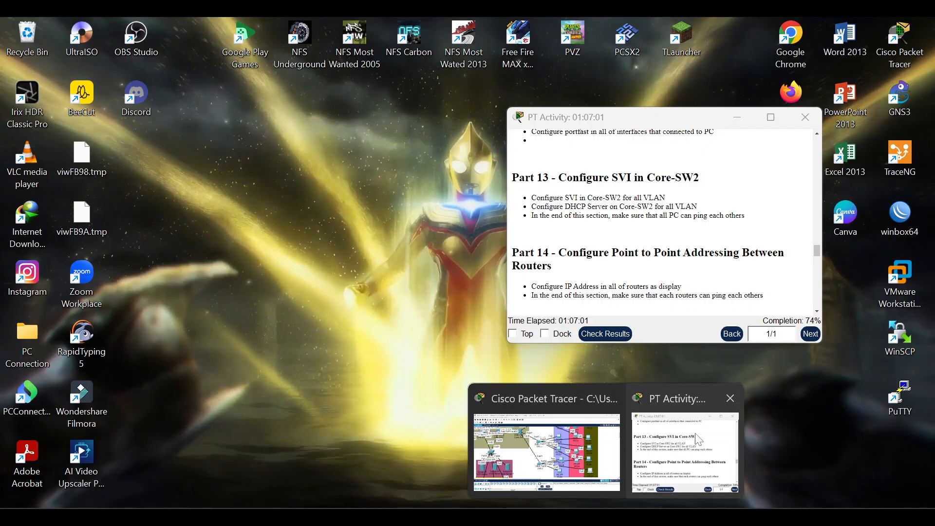
click(684, 433)
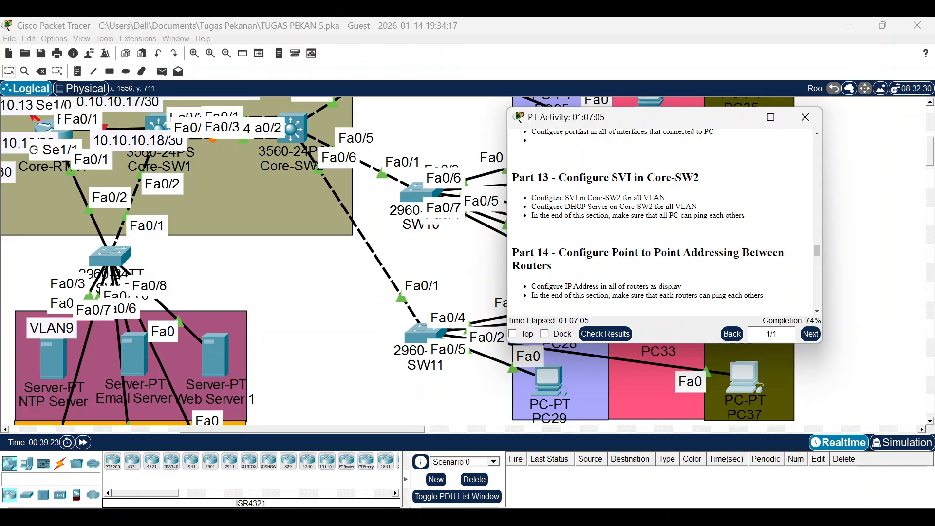
scroll(659, 222, down, 3)
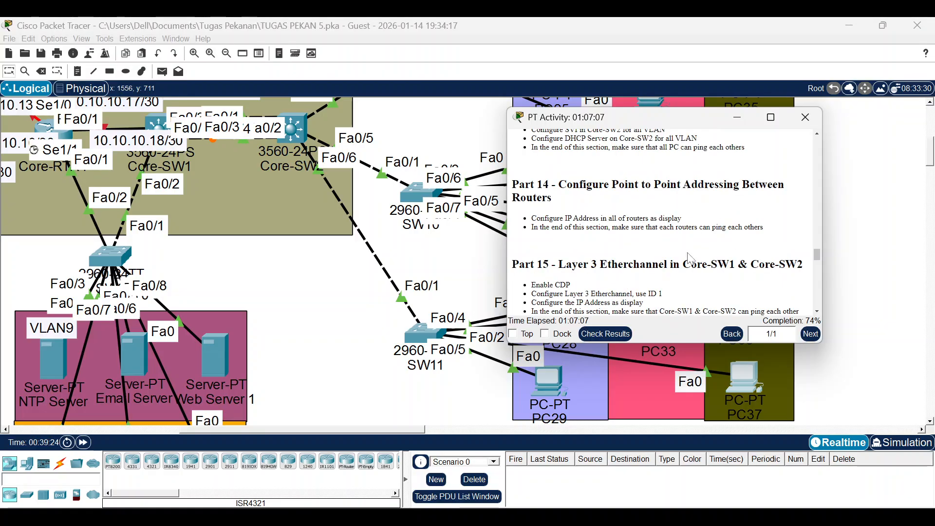
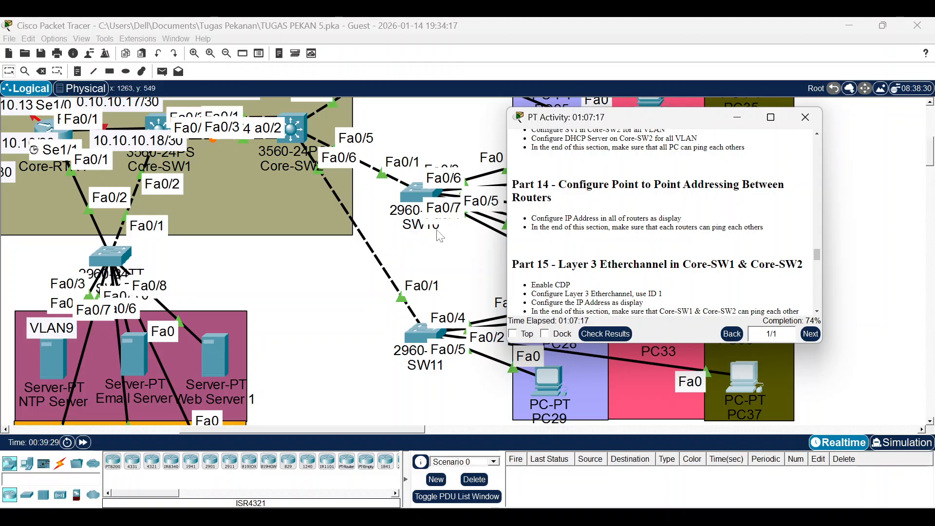
Send the activity instructions behind the topology and pan to show Core-RTR1 and the OSPF Area 1 routers.
click(390, 380)
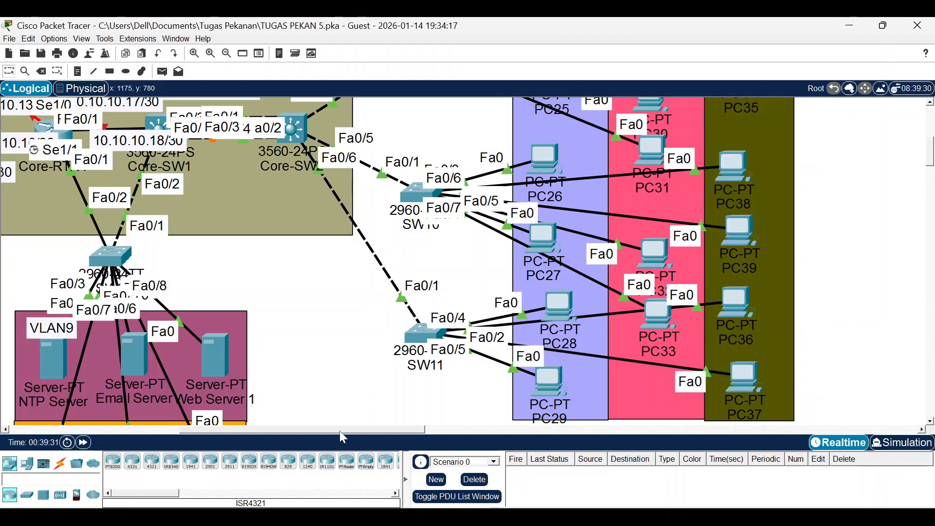
drag(340, 430, 194, 414)
scroll(389, 195, up, 2)
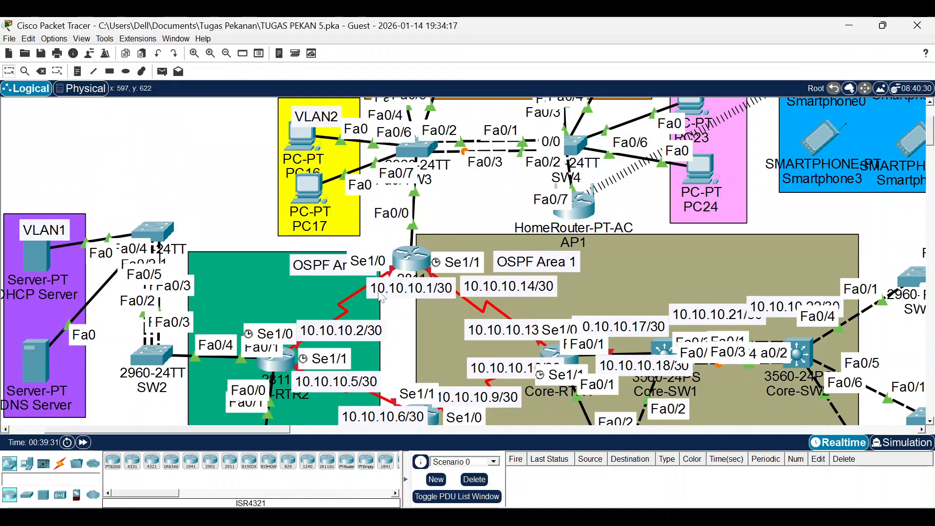
scroll(411, 146, down, 1)
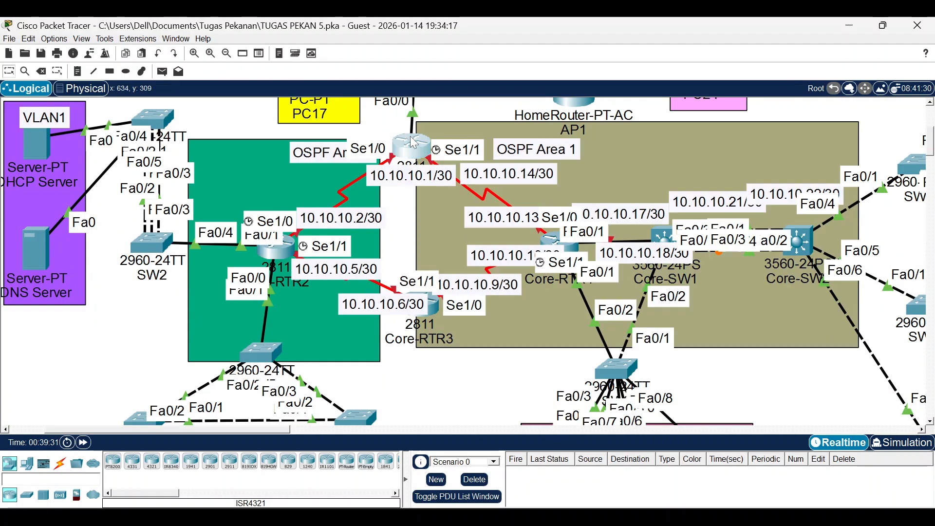
Open Core-RTR1's CLI and enter privileged and global configuration mode.
click(413, 143)
key(Return)
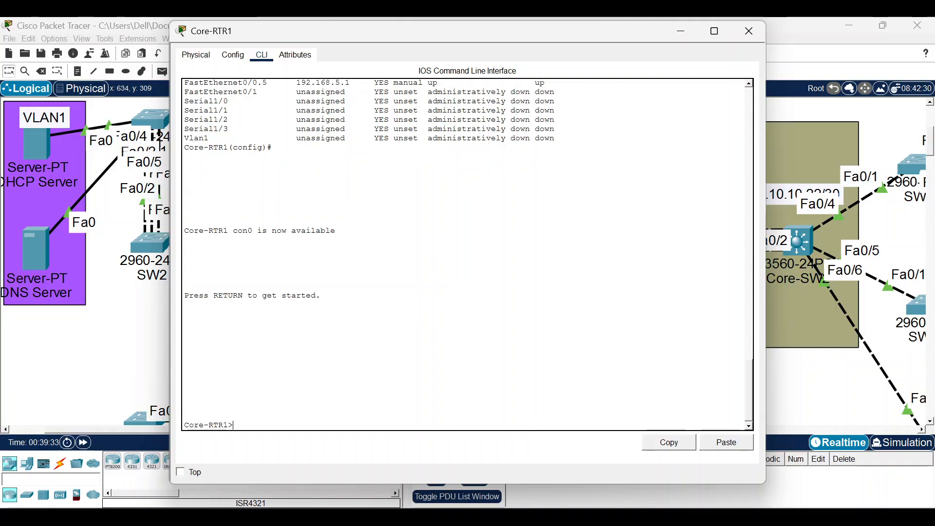
text(en)
key(Return)
key(Return)
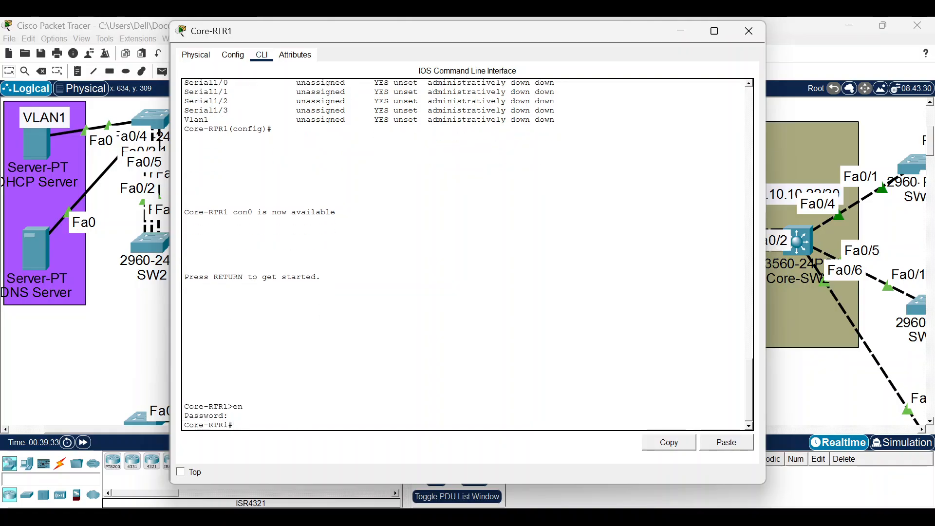
text(conft)
key(Return)
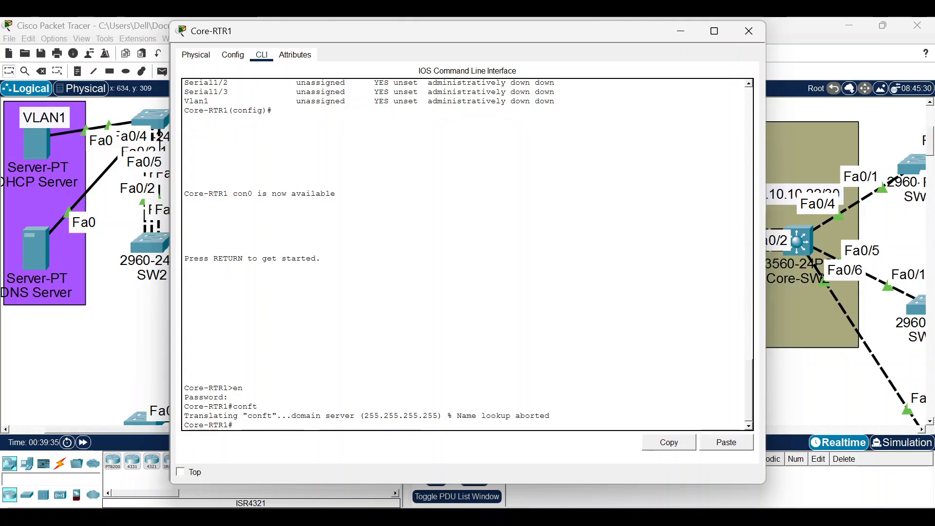
text(conf t)
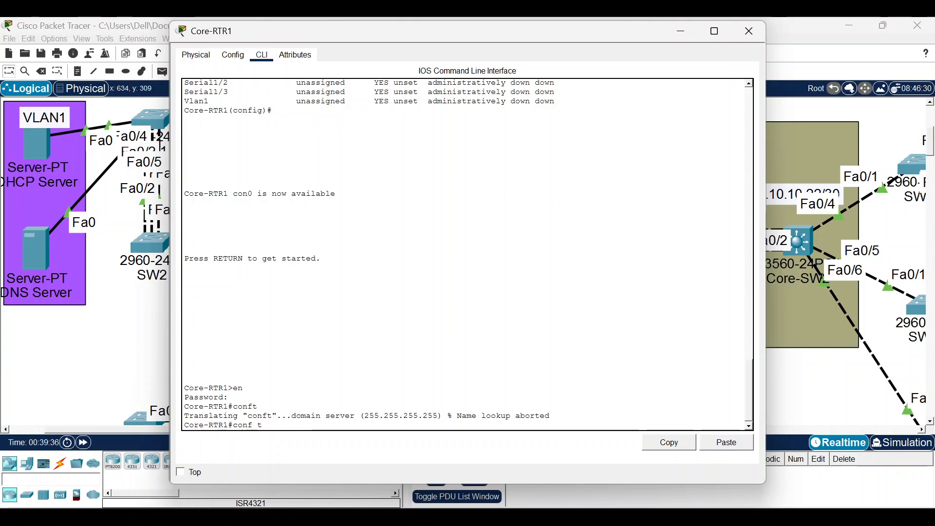
key(Return)
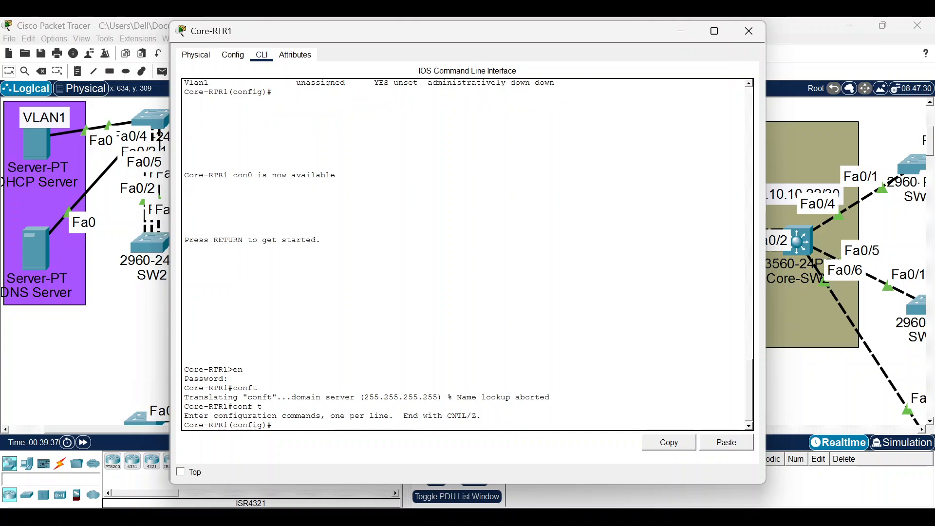
Enable Core-RTR1's Serial1/1 and assign it 10.10.10.14 255.255.255.252.
text(inr se)
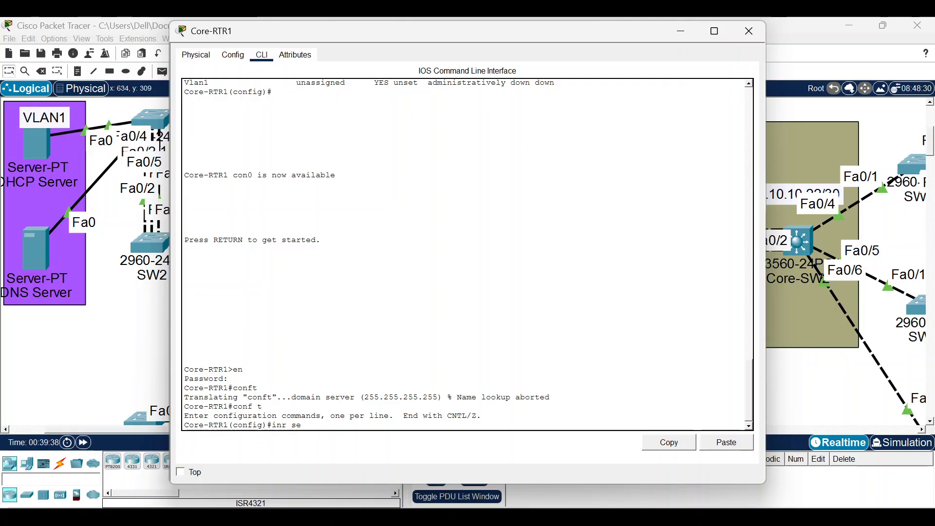
text(1/1)
key(Return)
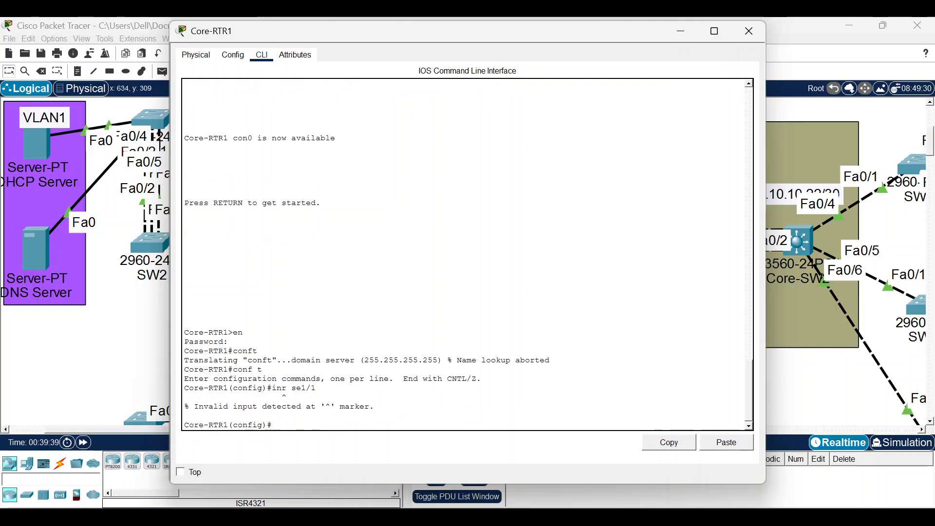
key(Up)
key(Left)
key(Left)
key(Left)
key(Left)
key(Left)
key(Left)
key(BackSpace)
text(t)
key(Return)
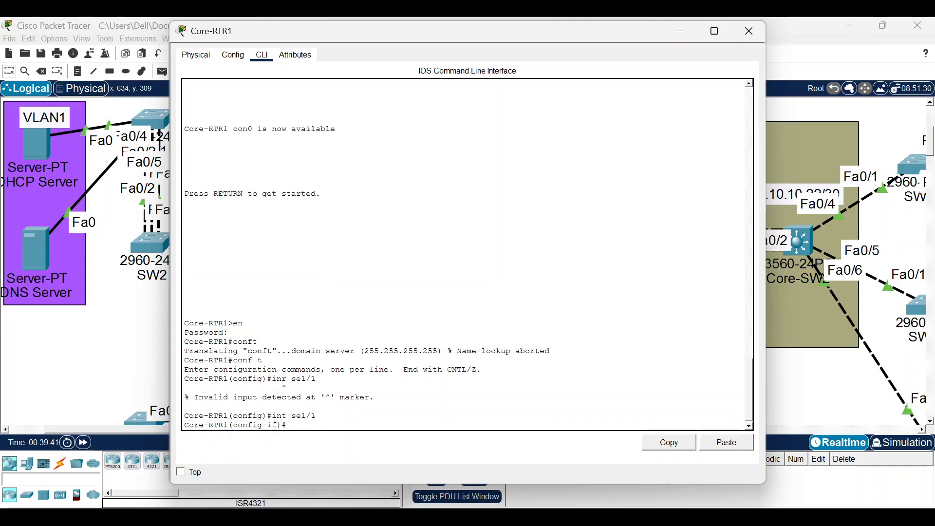
text(no sh)
key(Return)
text(ig-if)#i)
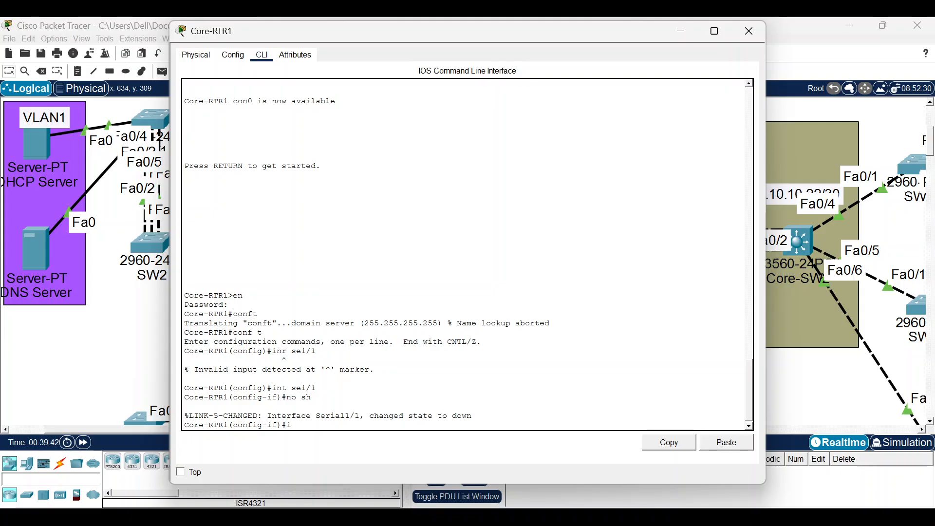
text(p add 10.10.10.14 )
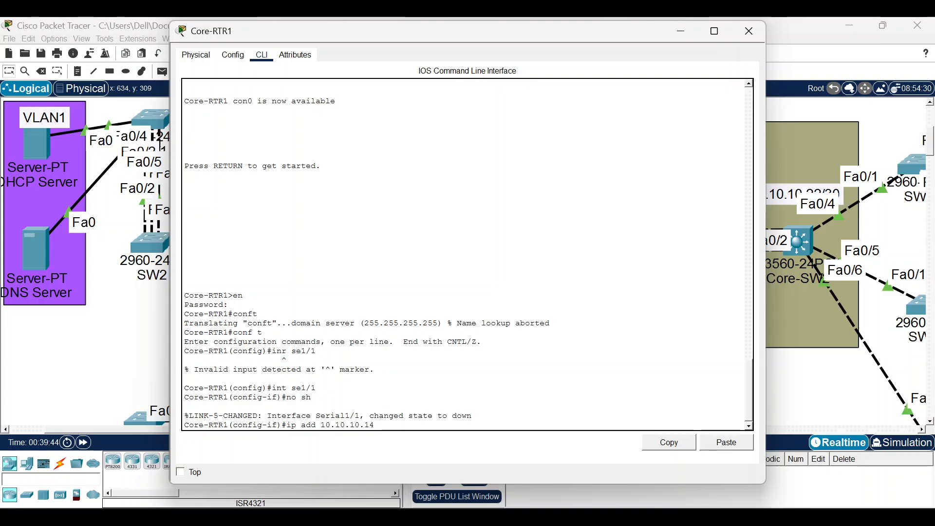
text(255.255.255.255)
key(BackSpace)
text(2)
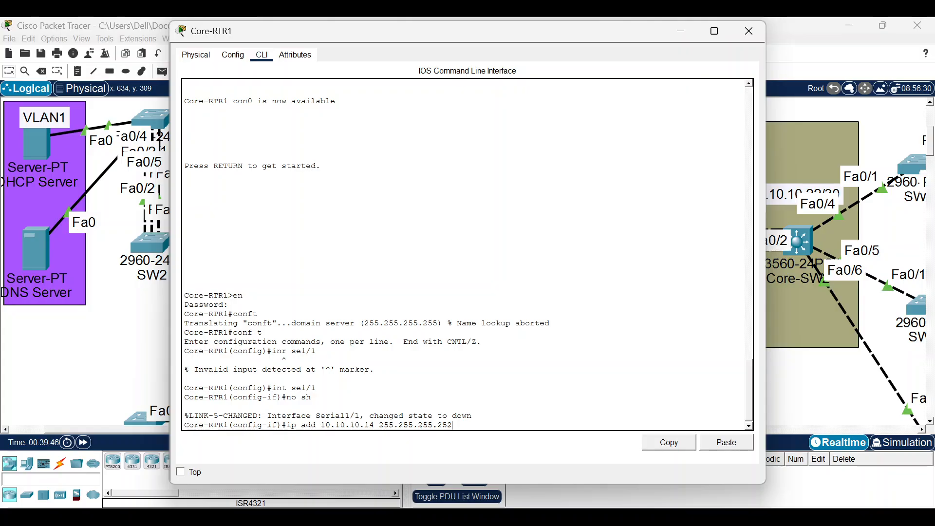
key(Return)
Give Core-RTR1's Serial1/0 the address 10.10.10.1 255.255.255.252.
key(Up)
key(Up)
key(Up)
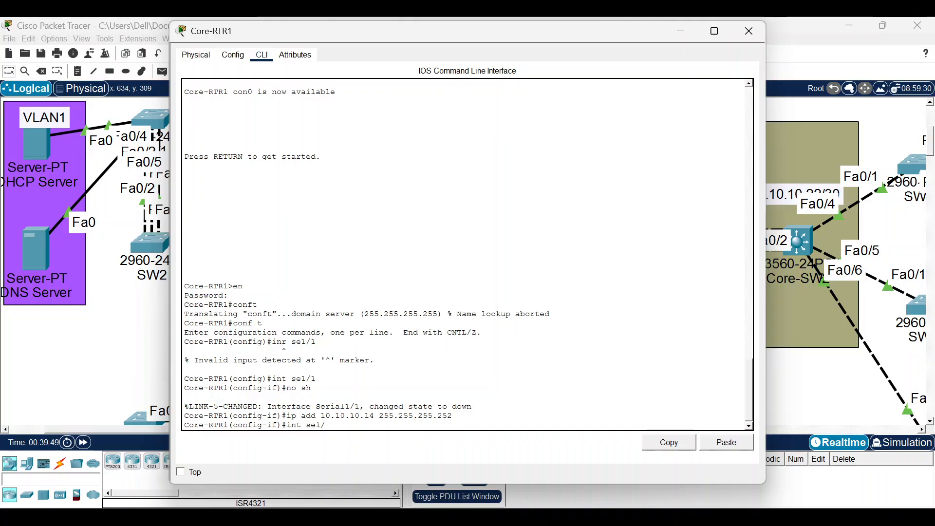
key(Return)
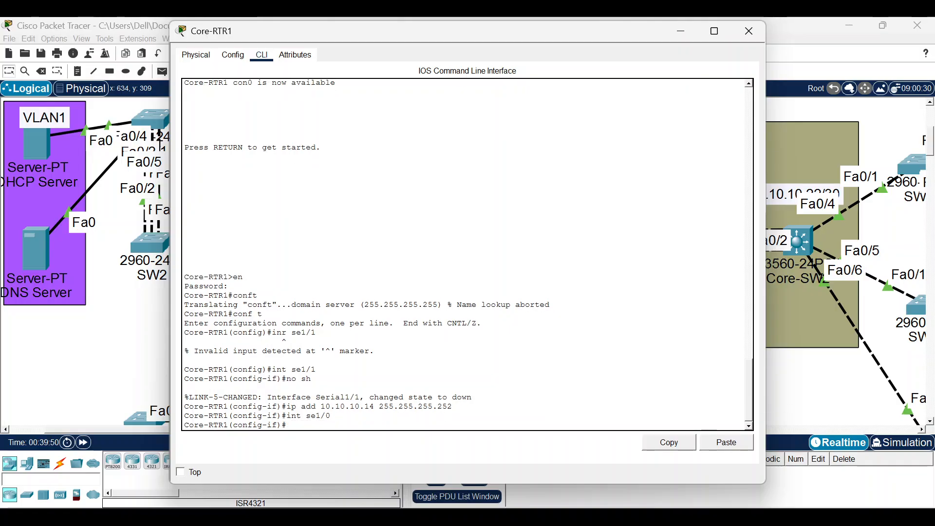
key(Up)
key(Up)
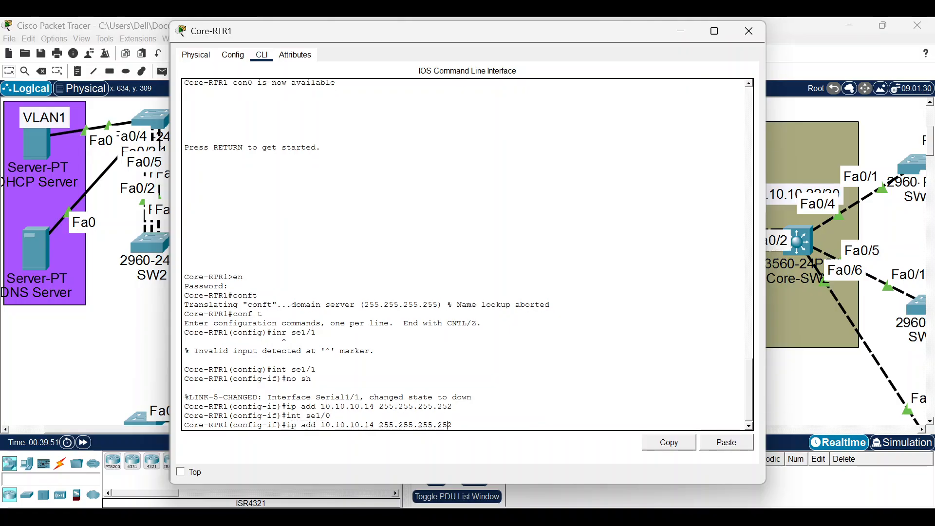
key(BackSpace)
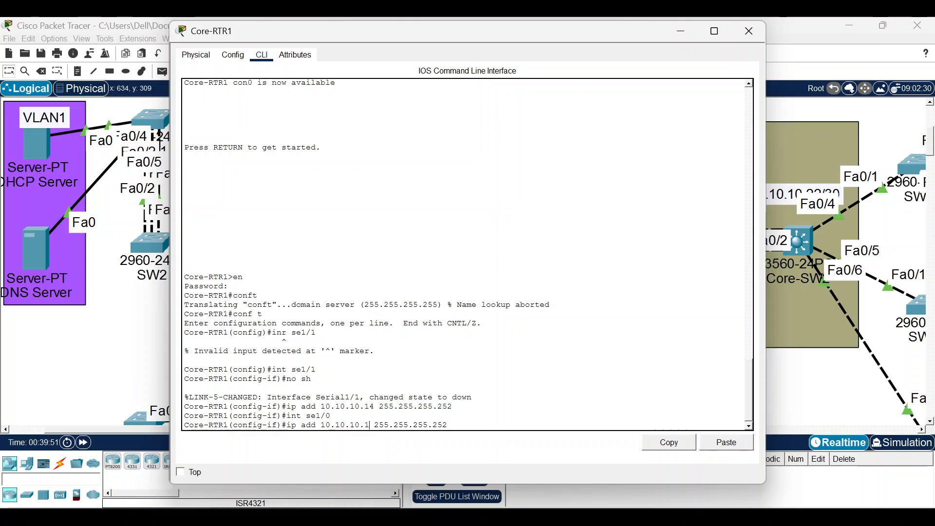
key(Return)
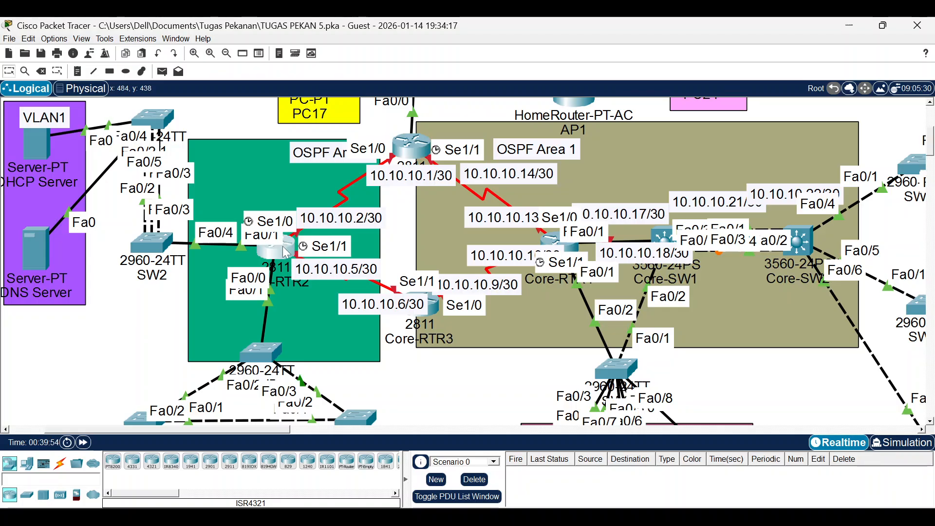
Open Core-RTR2's CLI and enter global configuration mode.
click(287, 253)
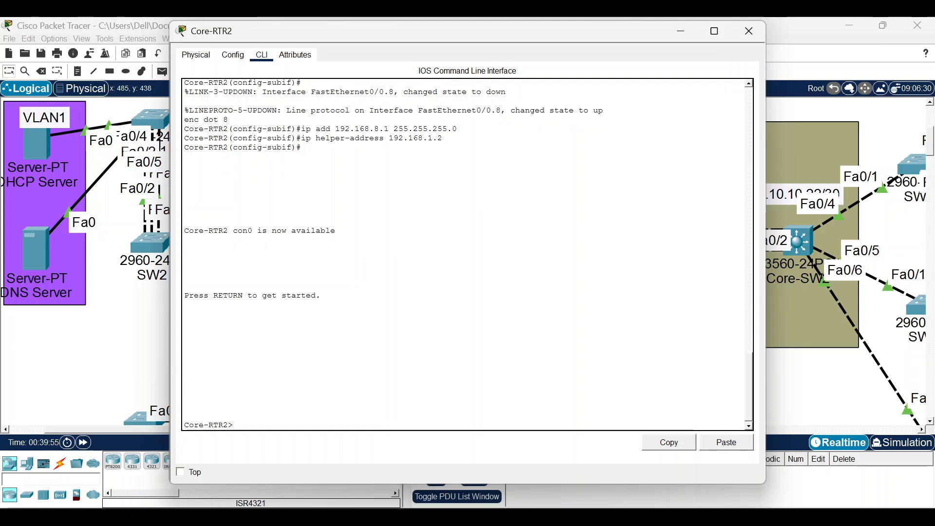
text(en)
key(Return)
key(Return)
text(conf t)
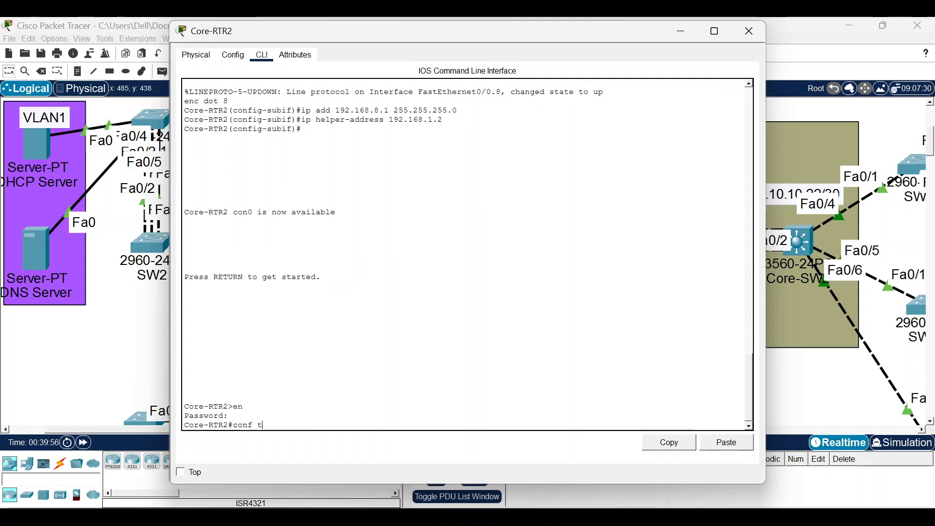
key(Return)
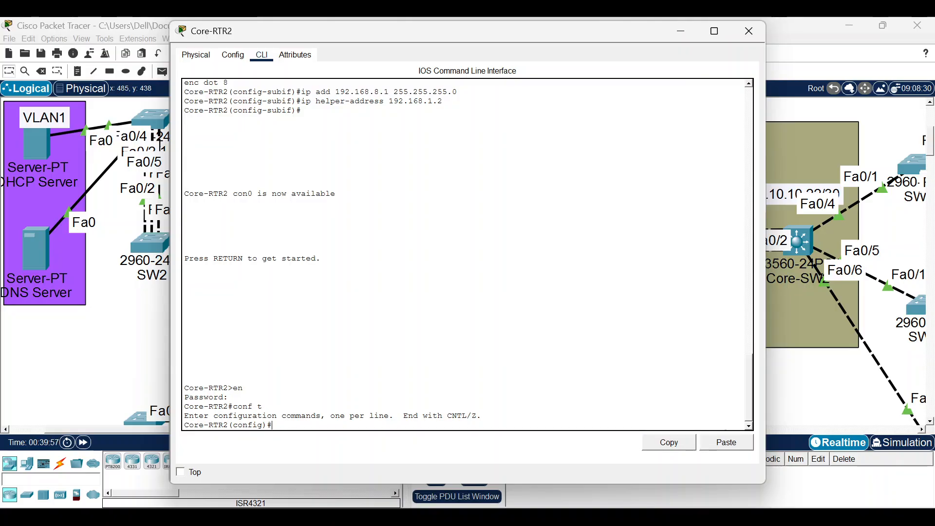
Enable Core-RTR2's Serial1/0 with address 10.10.10.2 255.255.255.252.
text(int se1/0)
key(Return)
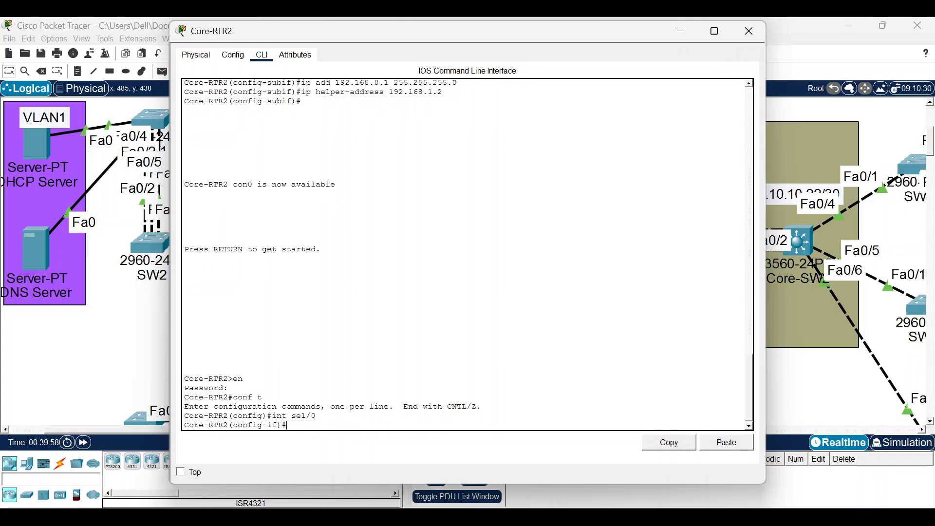
text(no sh)
key(Return)
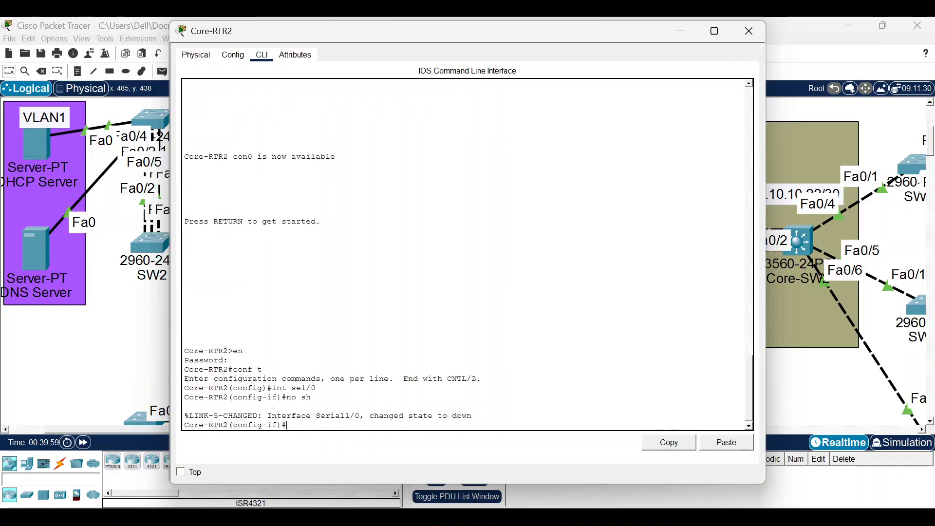
text(ip add 10.)
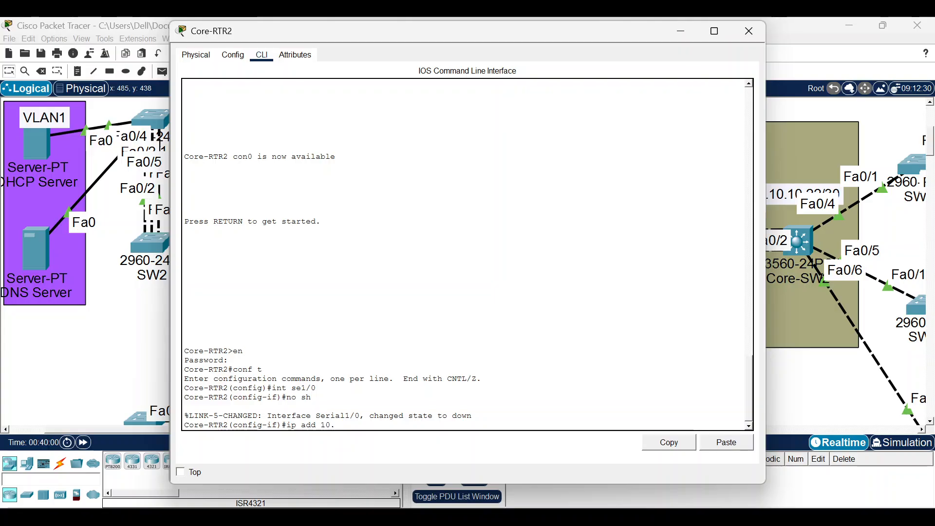
text(10.10.2 )
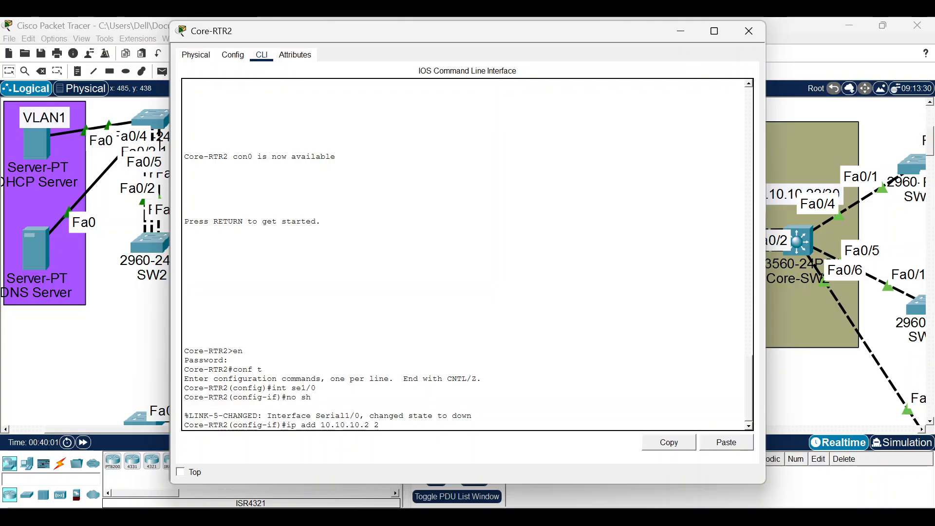
text(255.255.255.)
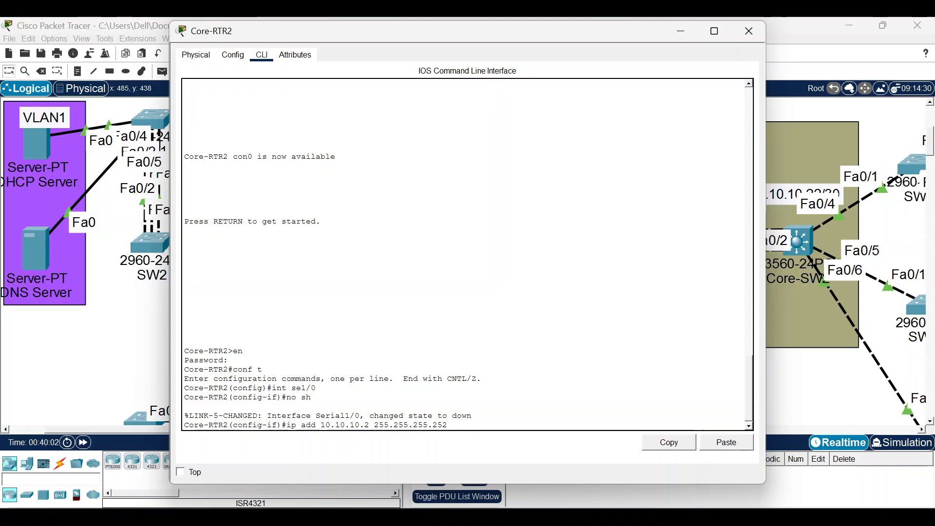
text(252)
key(Return)
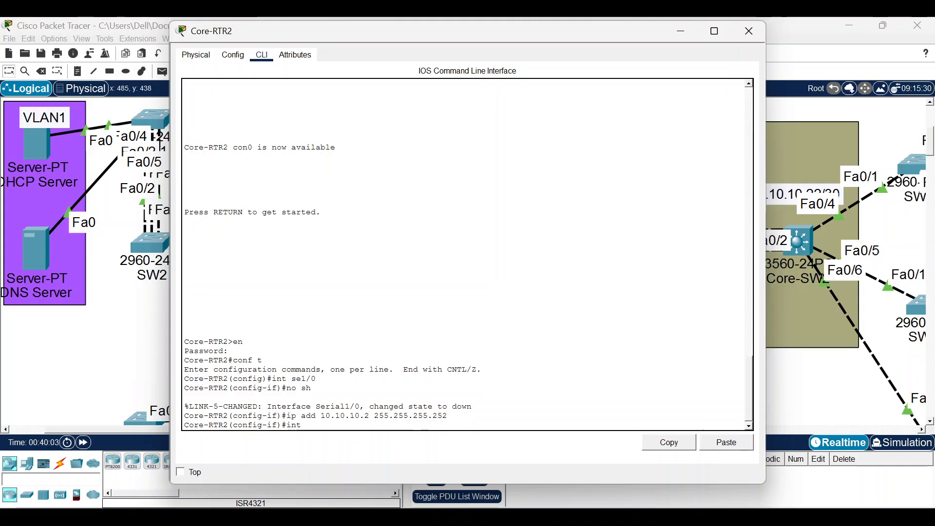
Enable Serial1/1 with address 10.10.10.5 255.255.255.252 and close Core-RTR2's window.
text(int se1/1)
key(Return)
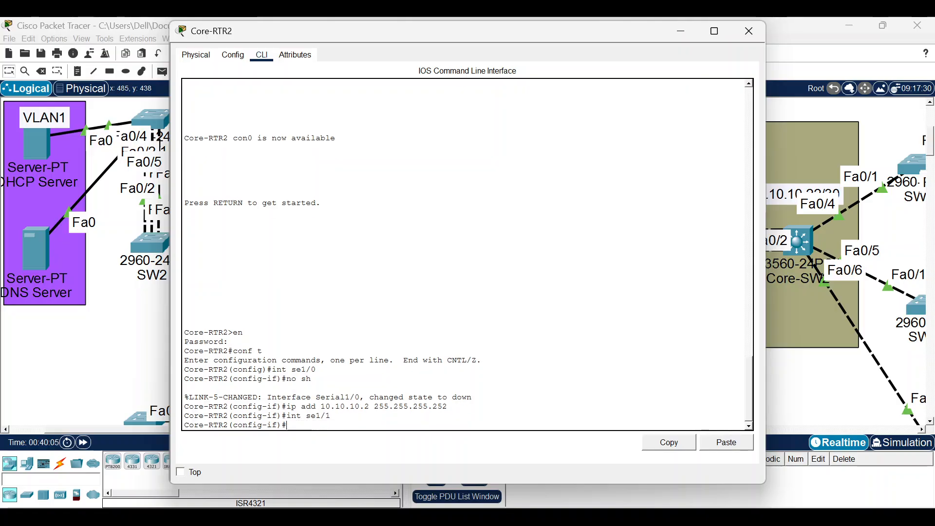
text(no sh)
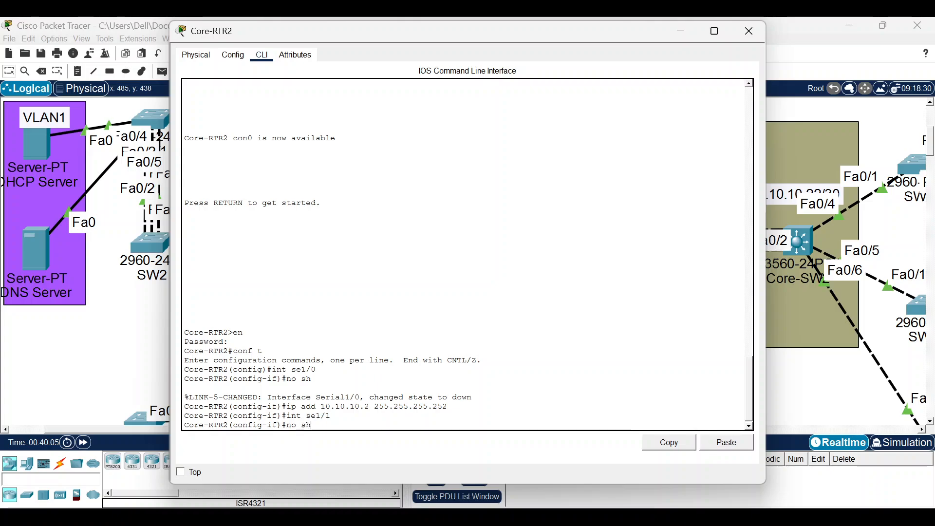
key(Return)
text(ipad)
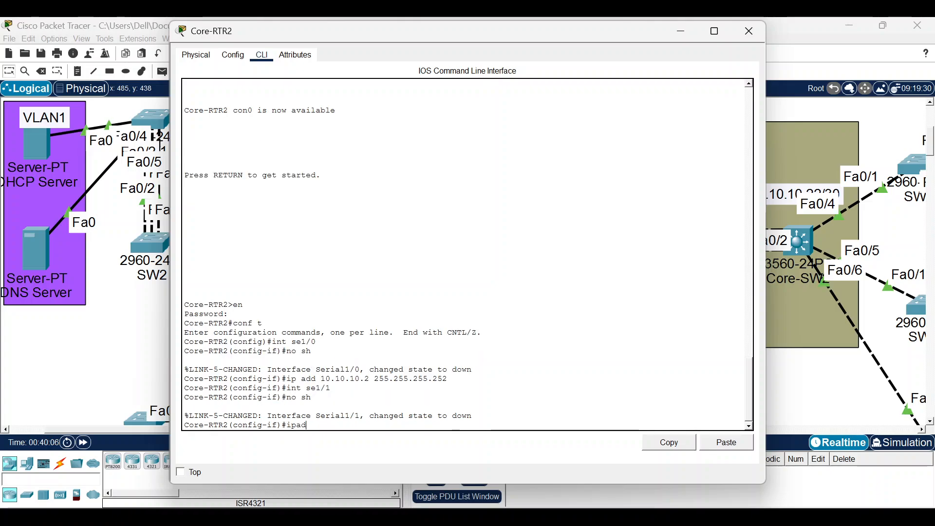
key(BackSpace)
key(BackSpace)
text(add19.)
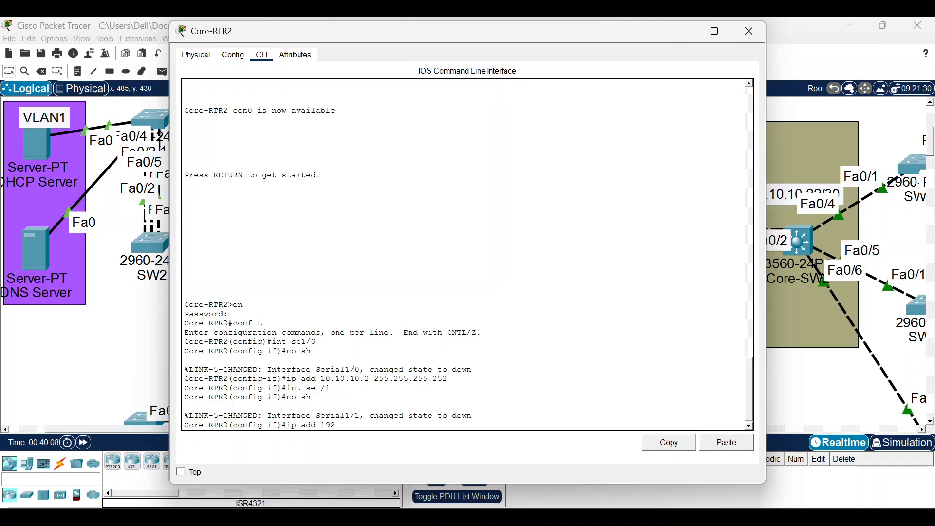
text(2.168)
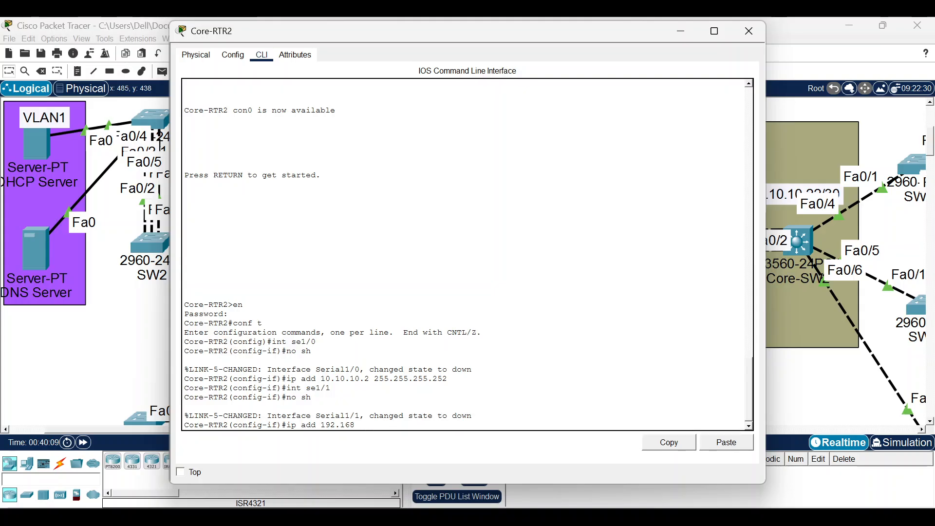
key(BackSpace)
key(BackSpace)
key(BackSpace)
key(BackSpace)
text(0.10.10.5 255.255.255.252)
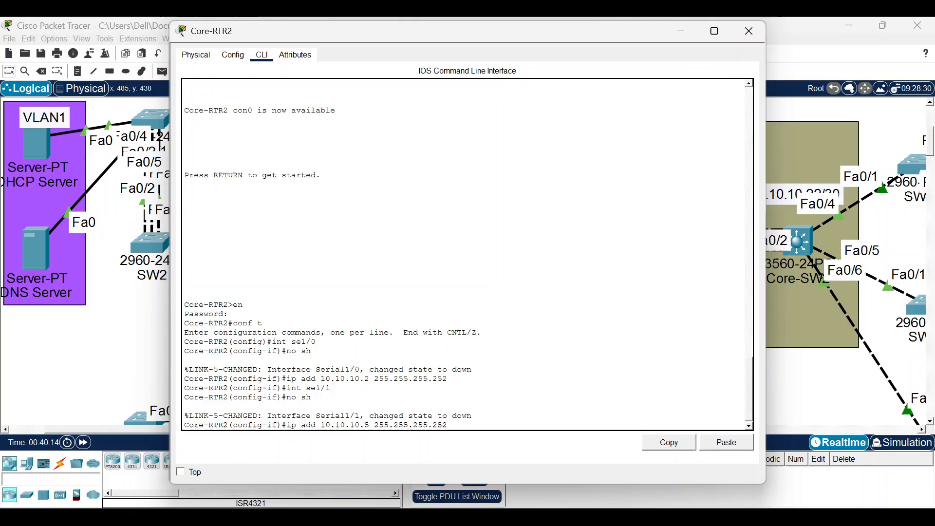
key(Return)
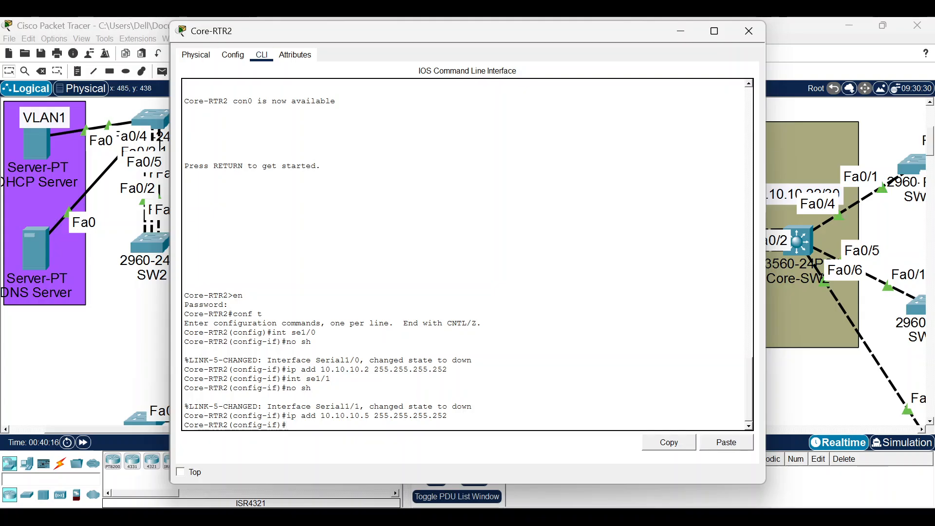
click(682, 31)
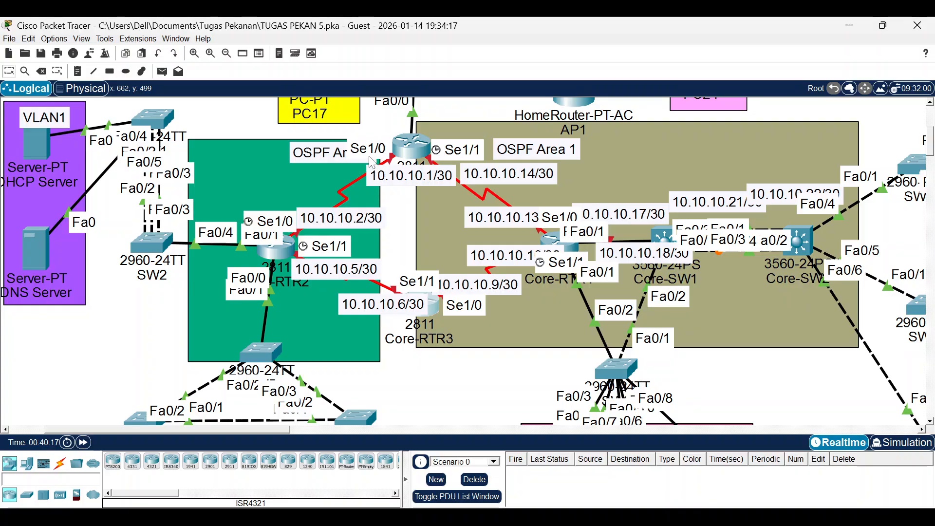
Open Core-RTR3's CLI, log in to privileged mode and enter global configuration.
click(436, 304)
key(Return)
text(en)
key(Return)
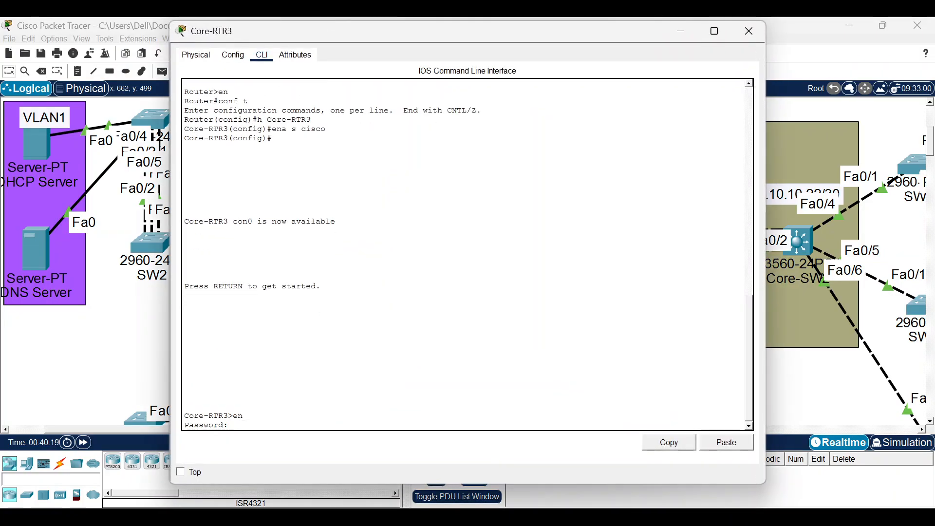
key(Return)
text(cisco)
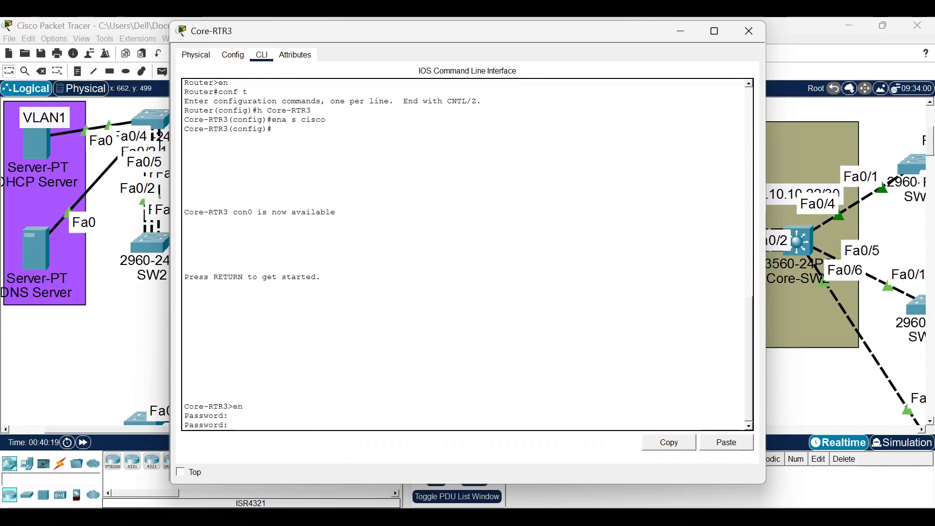
key(Return)
text(conf t)
key(Return)
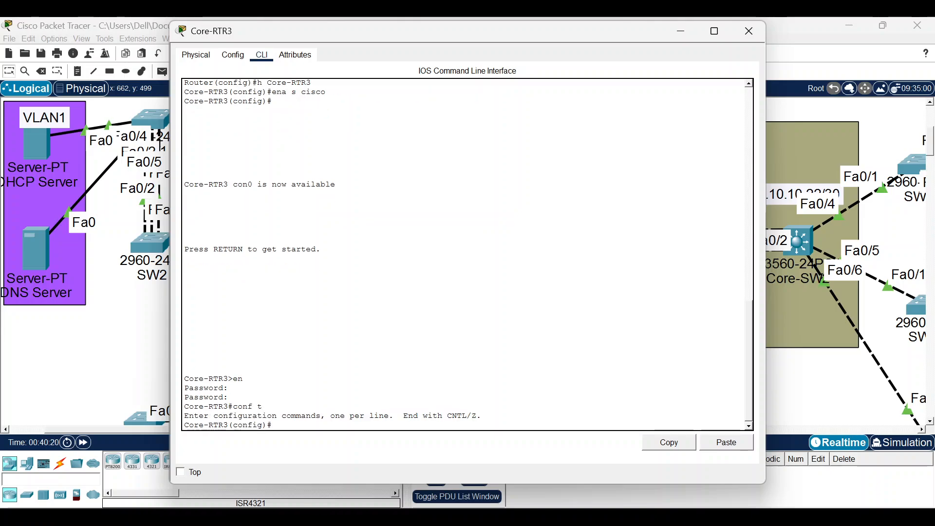
Enable Core-RTR3's Serial1/1 with address 10.10.10.6 255.255.255.252.
text(in)
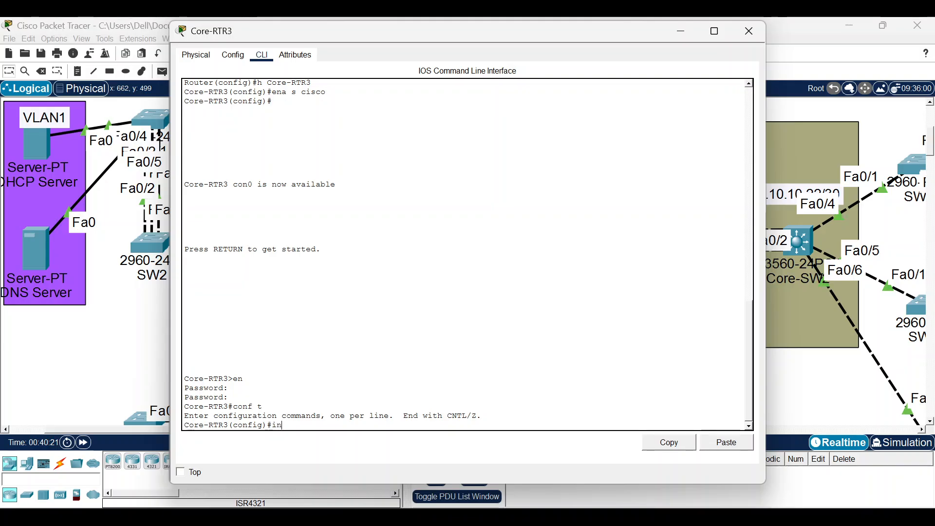
text(t se 1/1)
key(Return)
text(no sh)
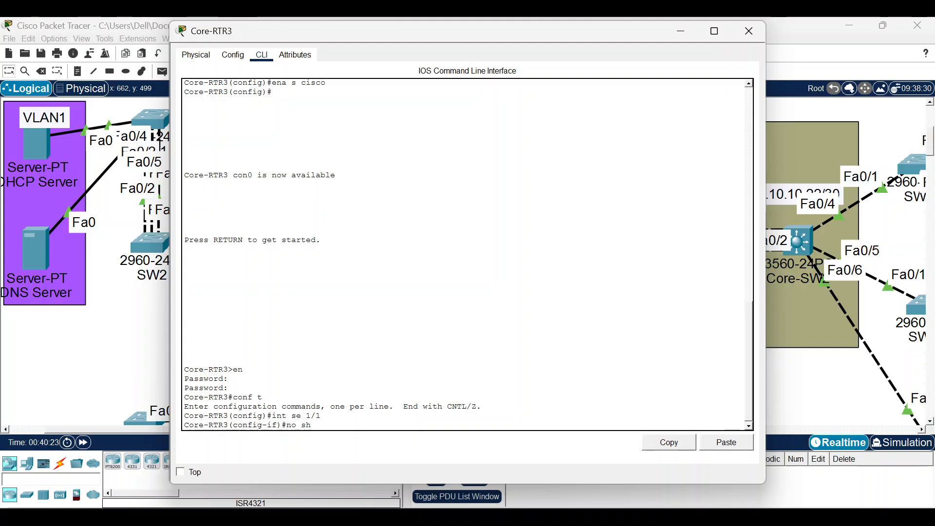
key(Return)
text(ip ad)
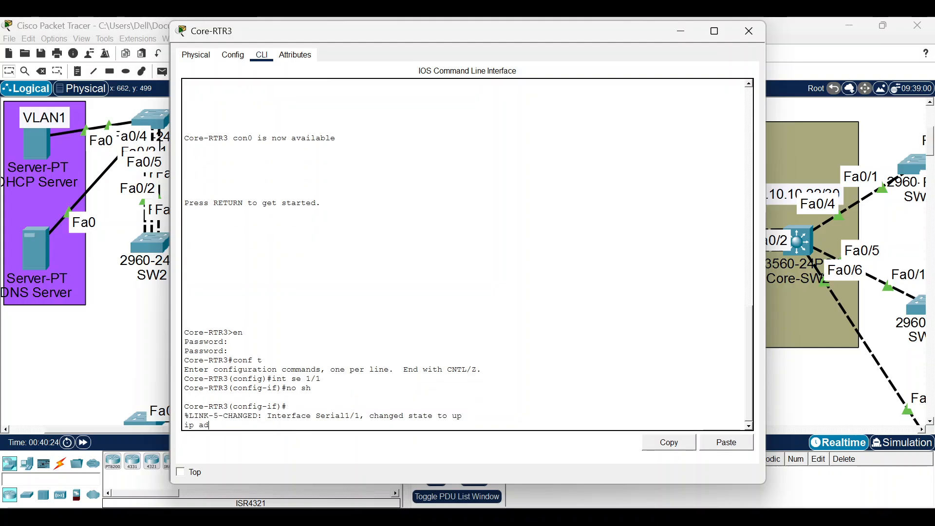
text(d 10.)
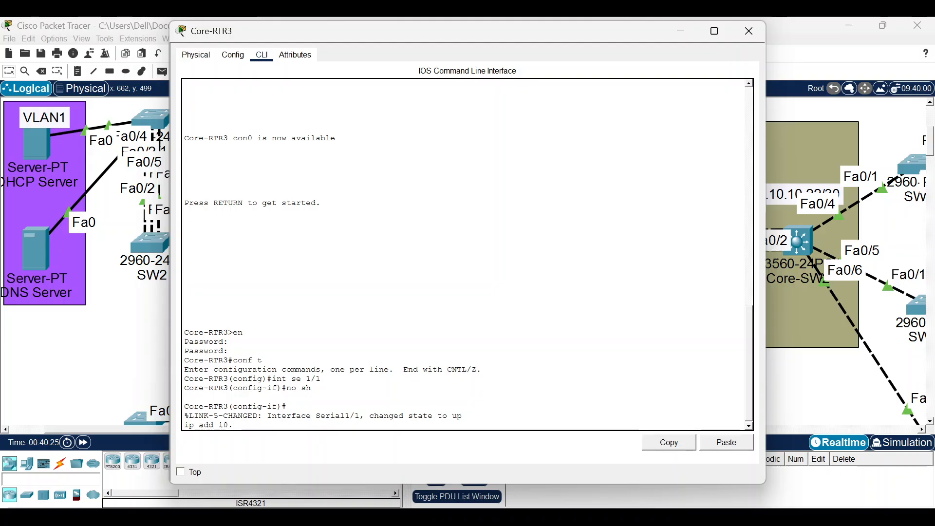
text(10.10.6 255.255.255.252)
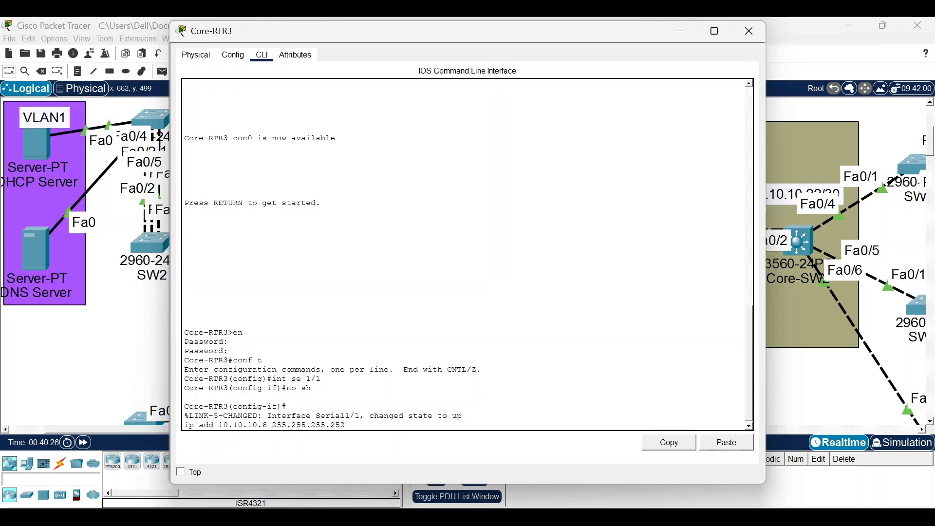
key(Return)
Address Serial1/0 as 10.10.10.9 255.255.255.252 and close Core-RTR3's window.
text(in)
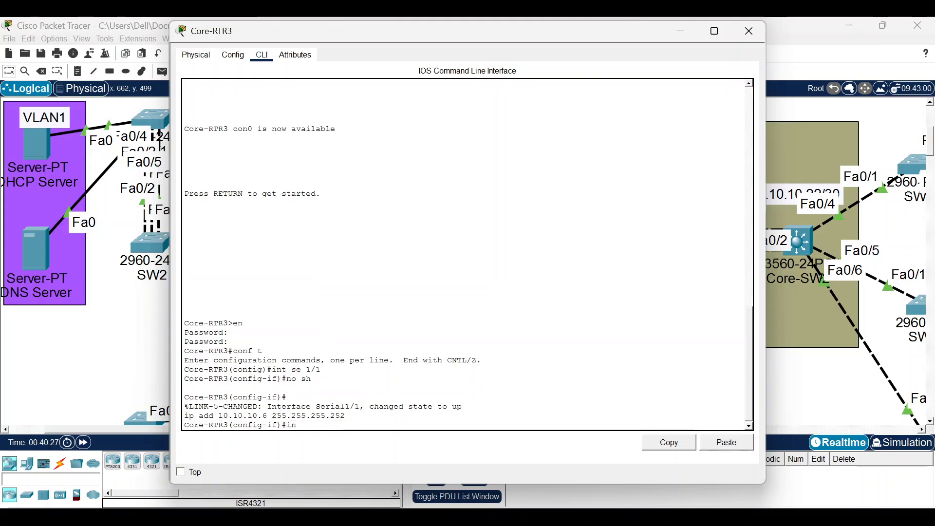
text(t se1/0)
key(Return)
text(no sh)
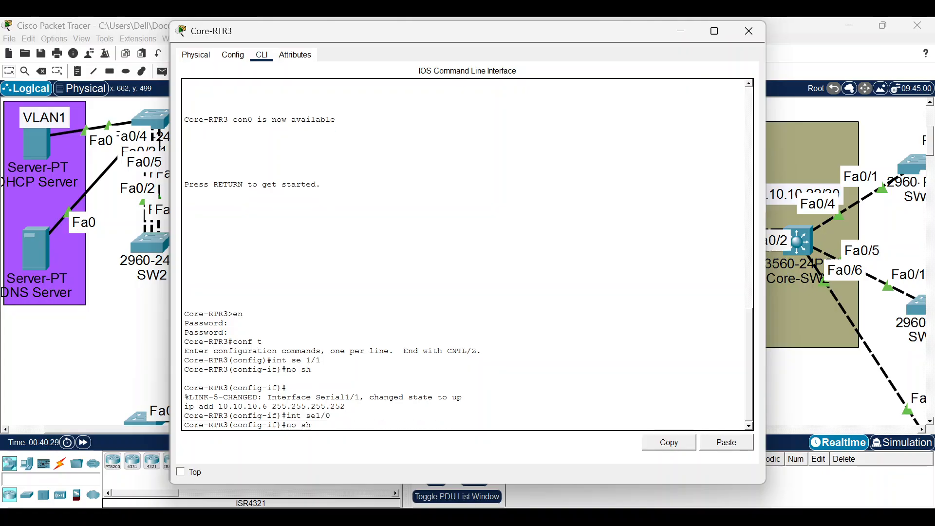
key(Up)
key(Up)
key(Left)
key(Left)
key(Left)
key(Left)
key(Left)
key(Left)
key(Left)
key(Left)
key(Left)
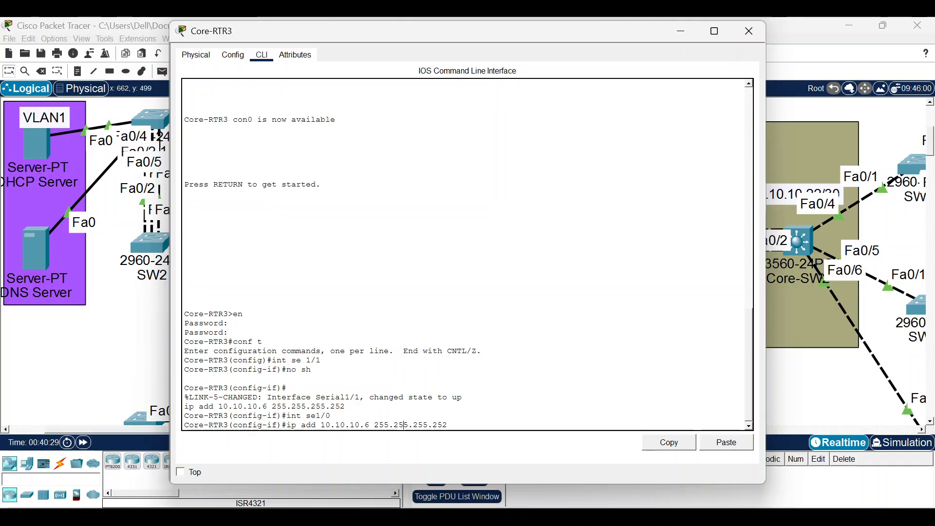
key(Left)
key(Left)
key(Left)
key(Left)
key(BackSpace)
text(9)
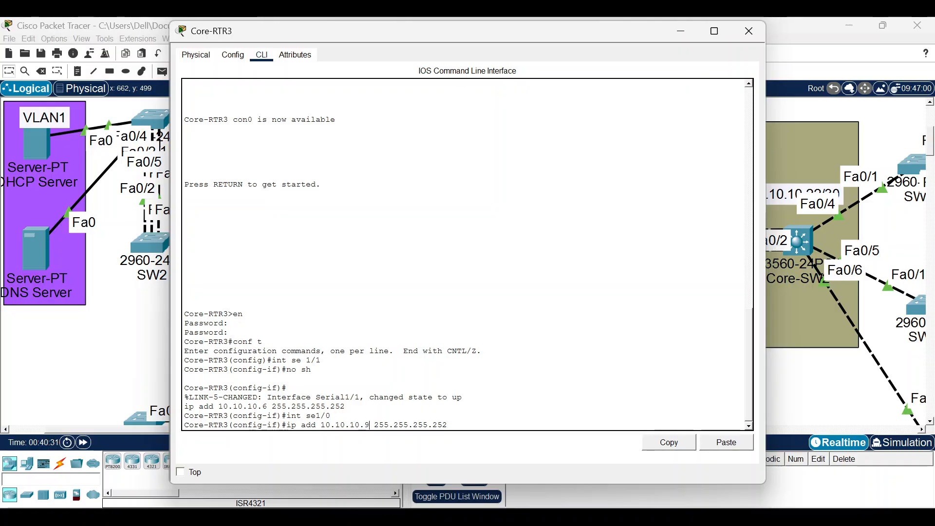
key(Return)
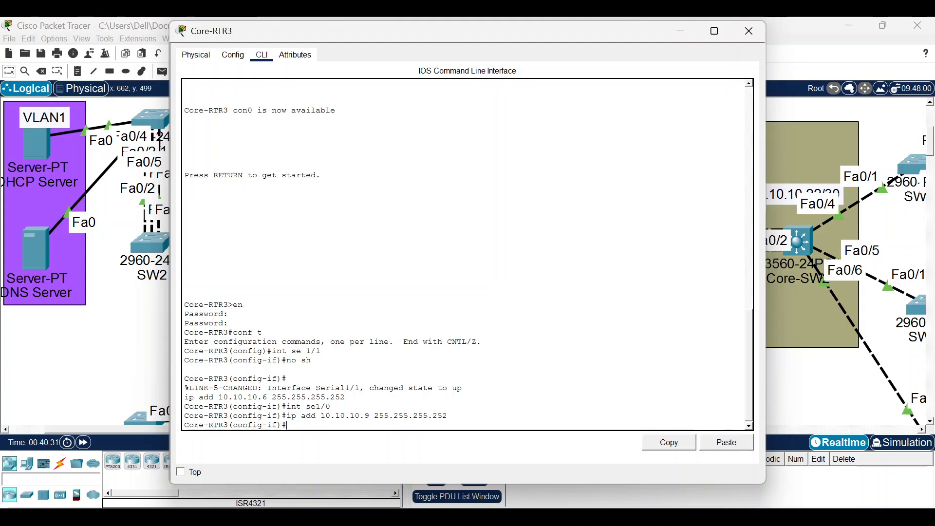
click(749, 31)
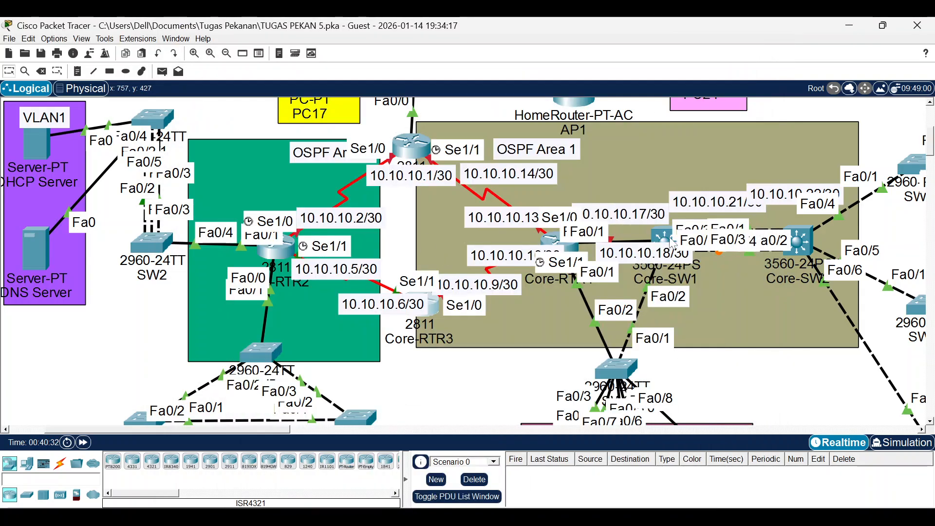
Open Core-RTR4's CLI, log in to privileged mode and enter global configuration.
click(555, 240)
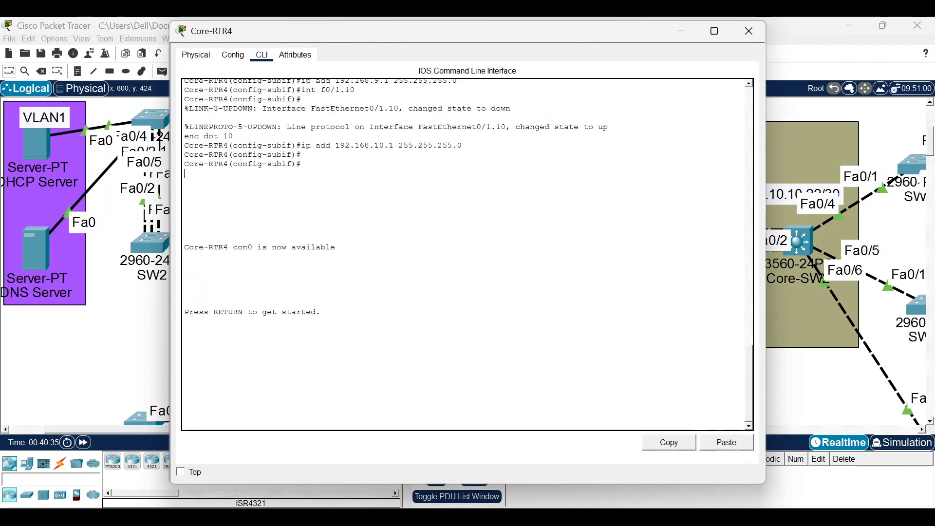
key(Return)
text(en)
key(Return)
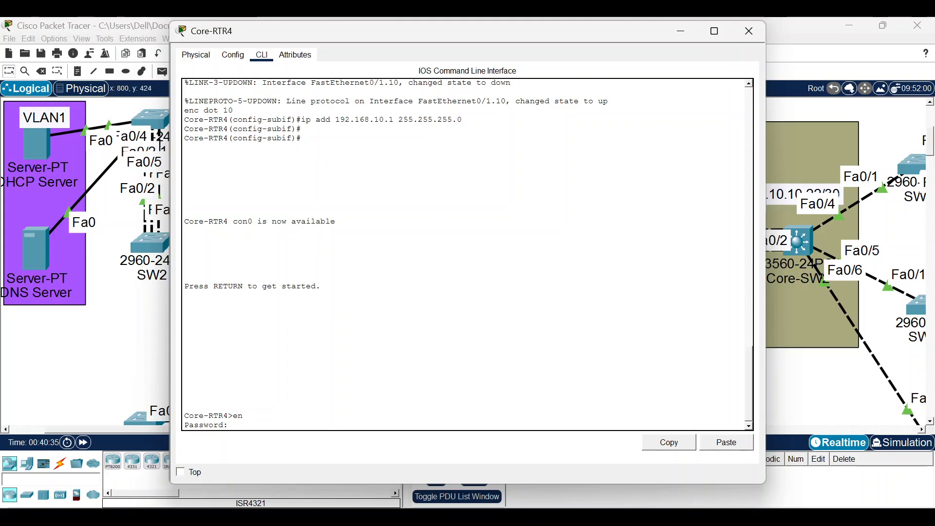
key(Return)
key(Return)
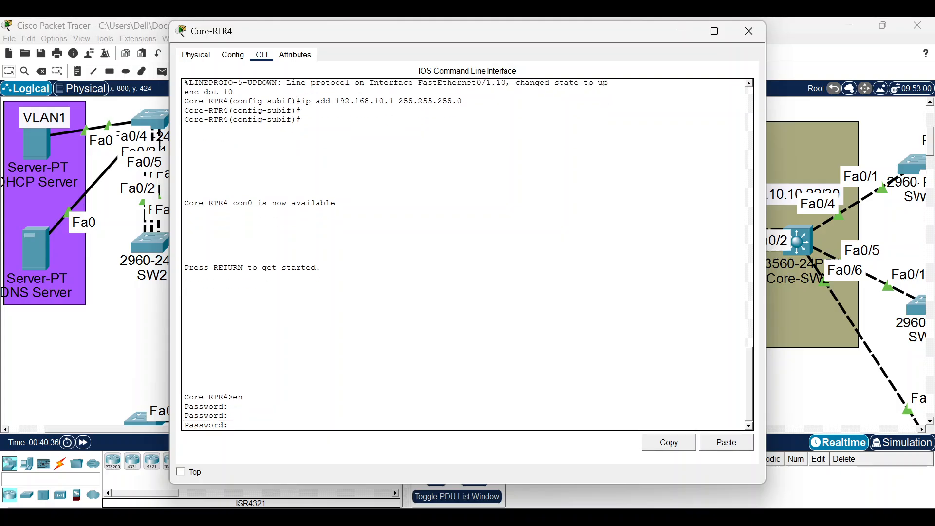
key(Return)
text(conf t)
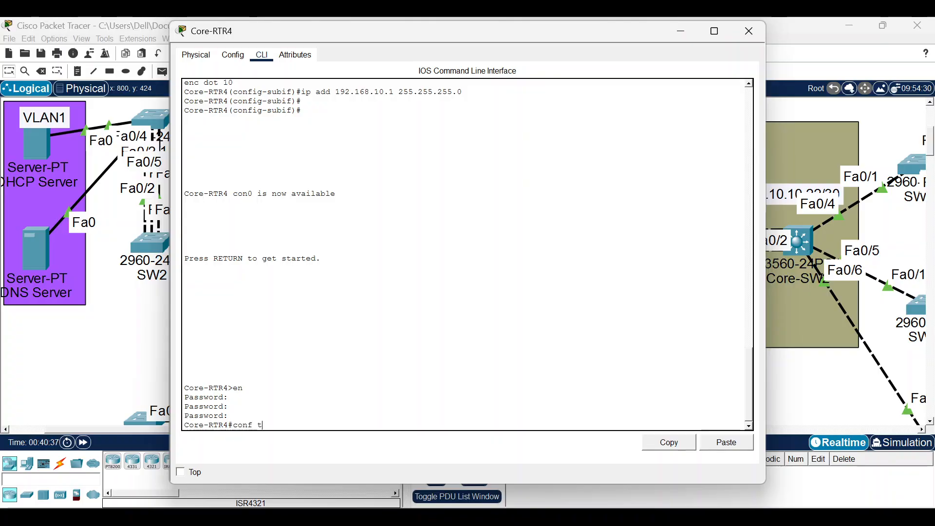
key(Return)
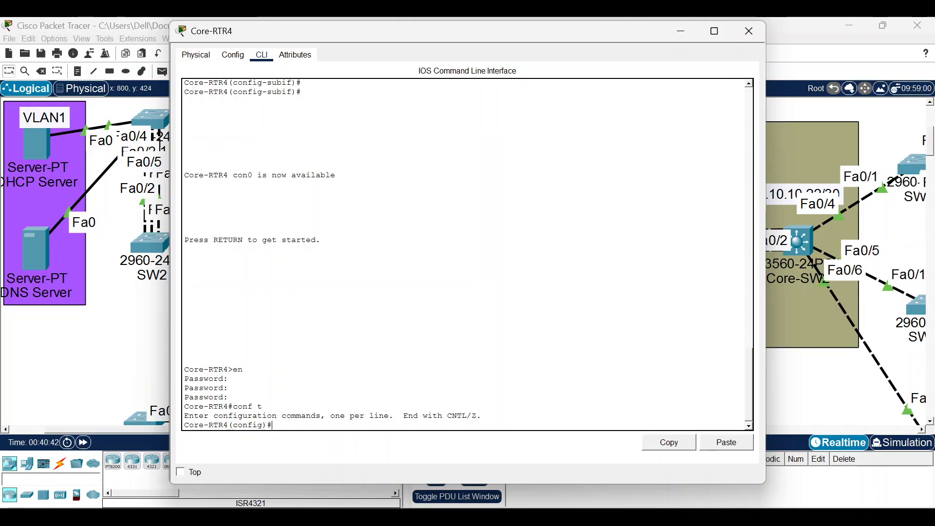
Enable Core-RTR4's Serial1/0 with address 10.10.10.13 255.255.255.252.
text(se1/0)
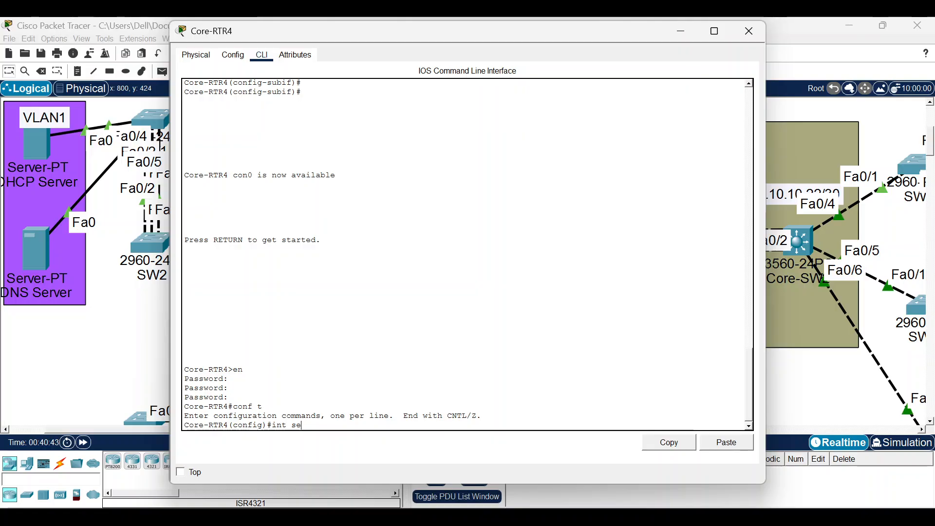
key(Return)
text(no sh)
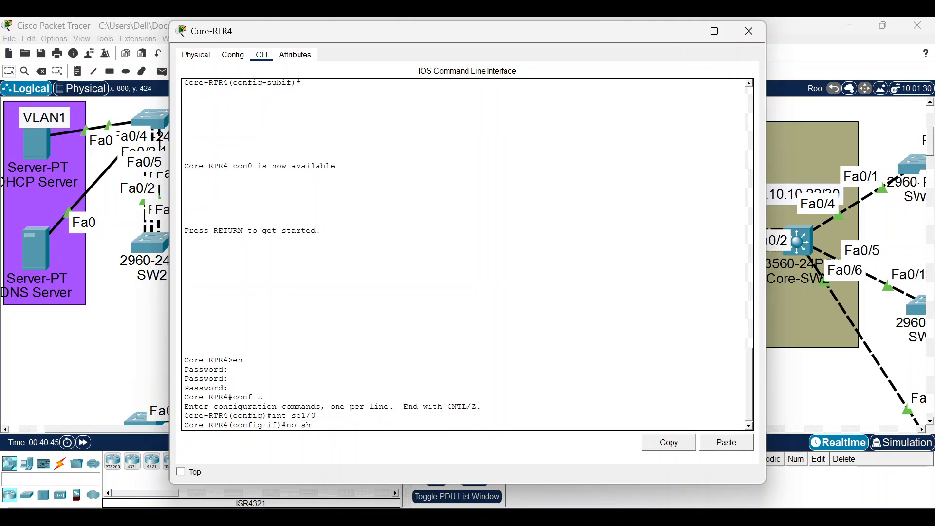
key(Return)
text(ip)
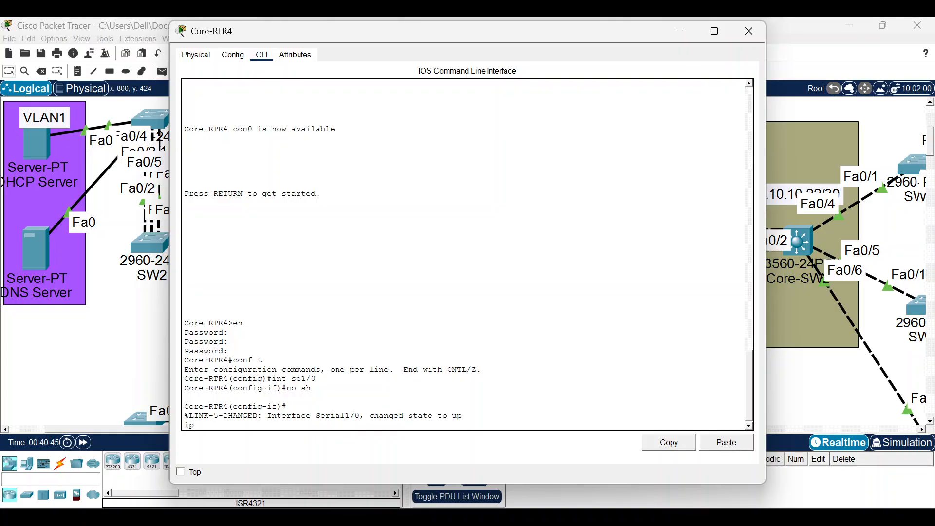
text( add 102)
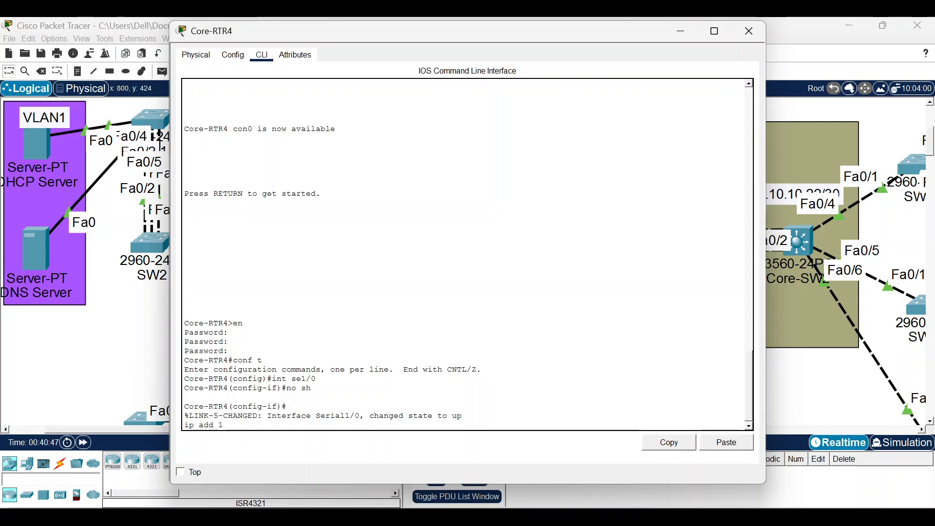
key(BackSpace)
text(.10.10.1)
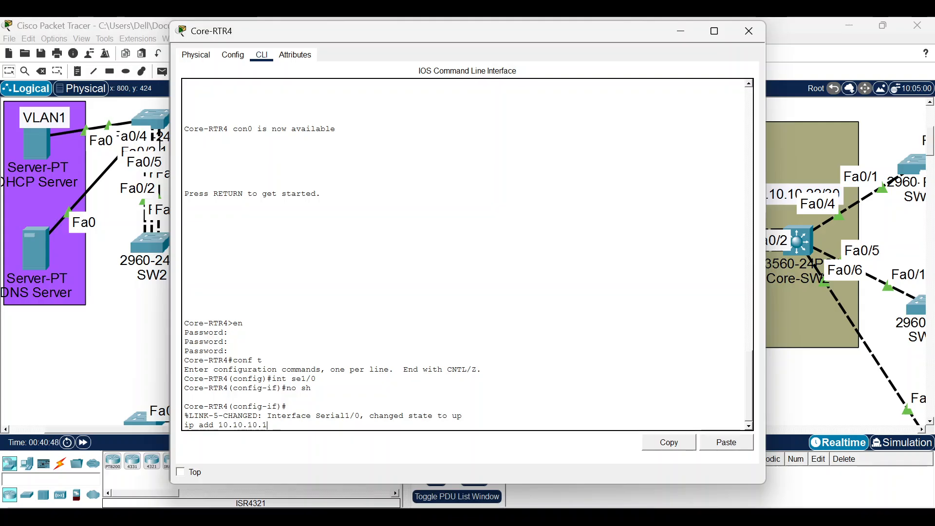
text(3 255.255.255.252)
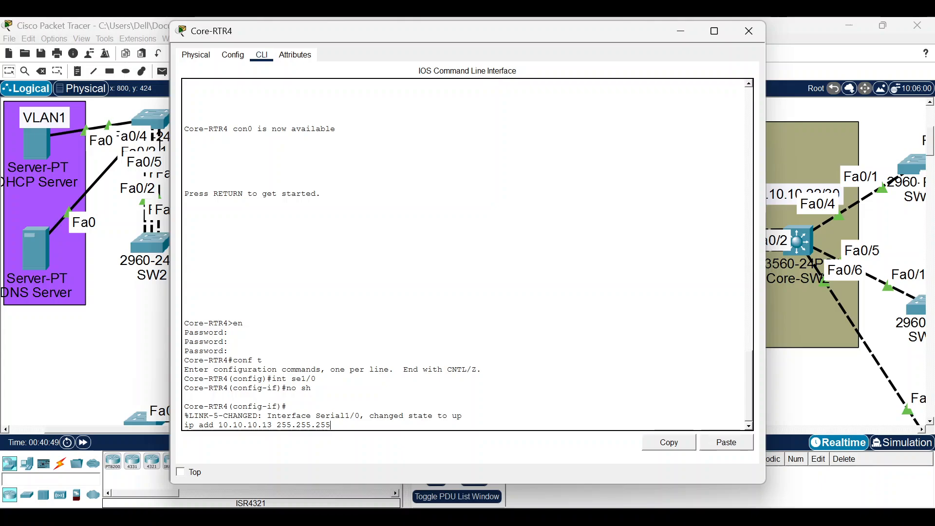
key(Return)
Switch to configuring Core-RTR4's Serial1/1 interface.
key(Up)
key(Up)
key(Up)
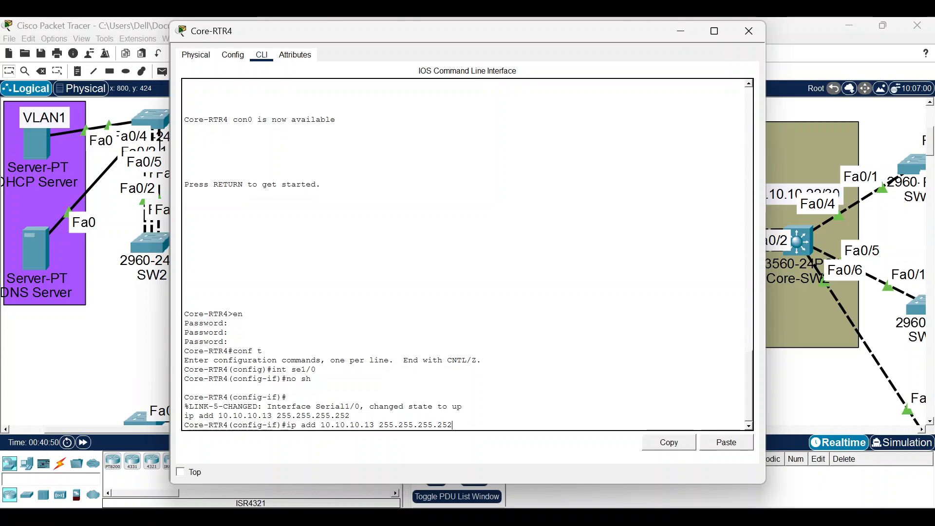
key(BackSpace)
text(1/1)
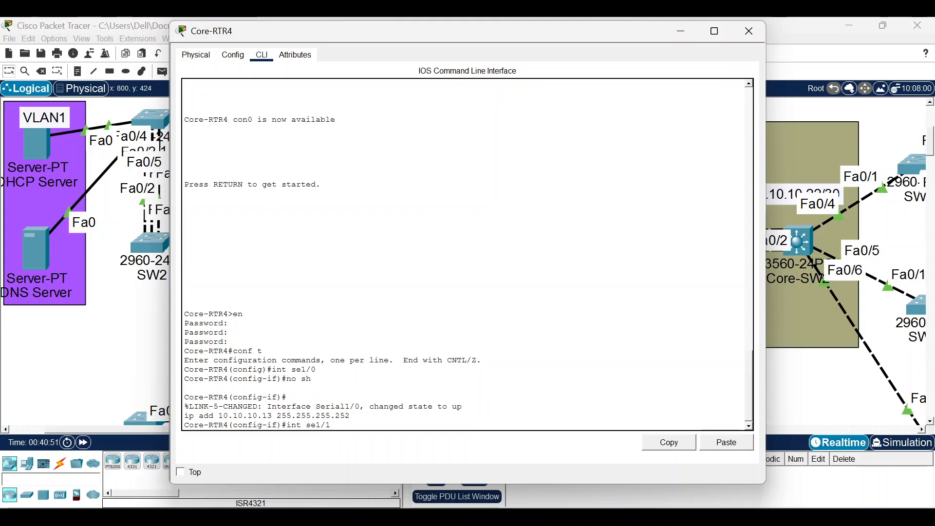
key(Return)
Enable Serial1/1 and assign it 10.10.10.10 255.255.255.252.
text(no sh)
key(Return)
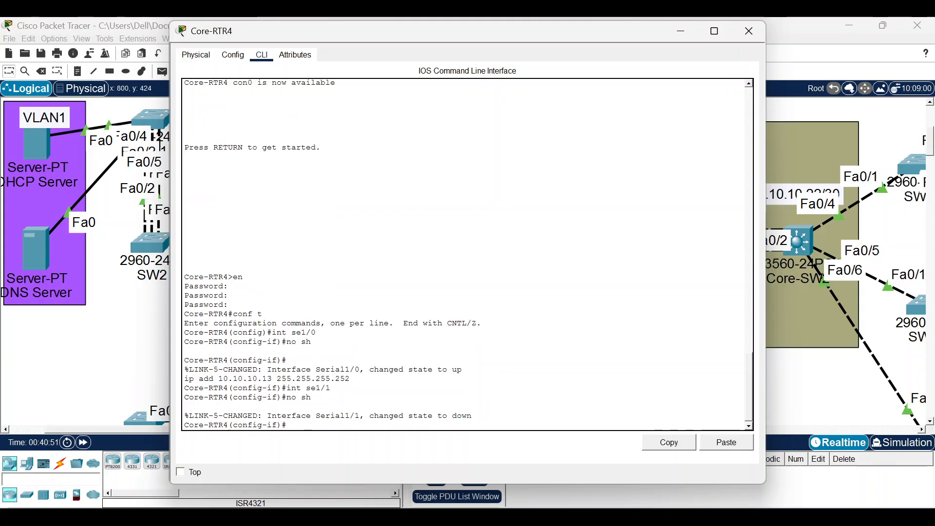
text(int se1/1)
key(Up)
key(Up)
key(Up)
key(Left)
key(Left)
key(Left)
key(Left)
key(Left)
key(Left)
key(Left)
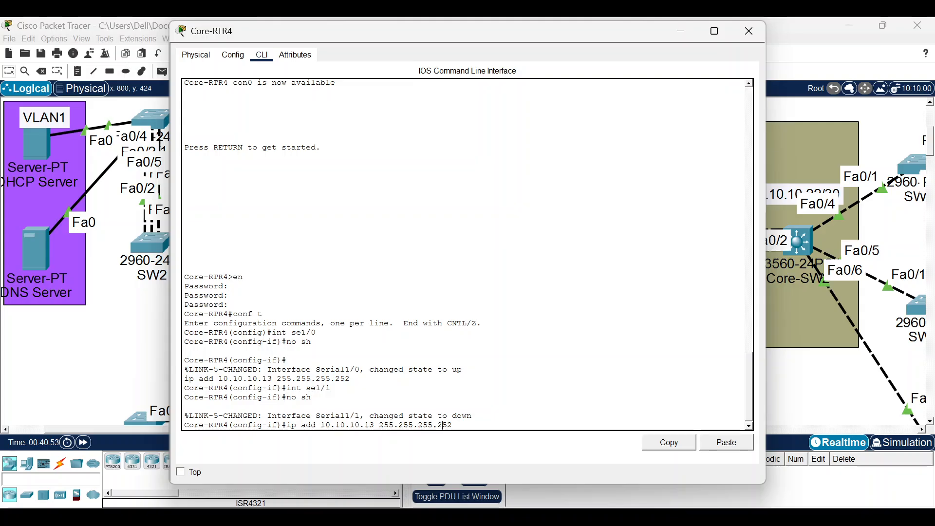
key(Left)
key(Left)
key(Left)
key(Left)
key(Left)
key(Left)
key(Left)
key(Left)
key(Left)
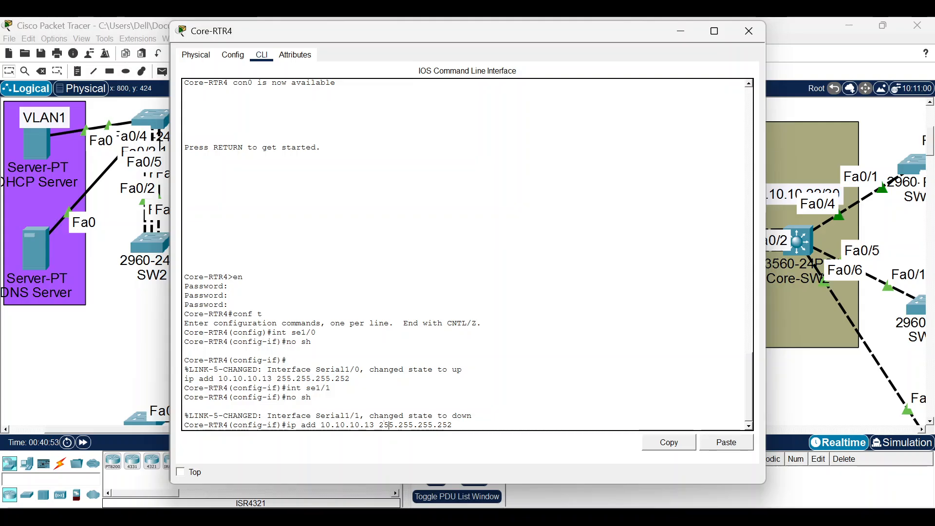
key(BackSpace)
text(0)
key(Return)
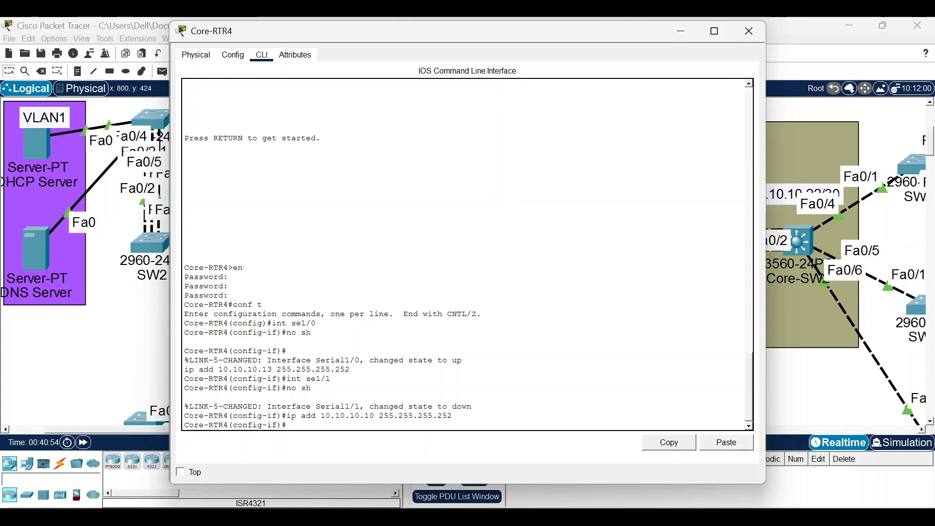
Enable FastEthernet0/0 with address 10.10.10.17 255.255.255.252.
text(no sh)
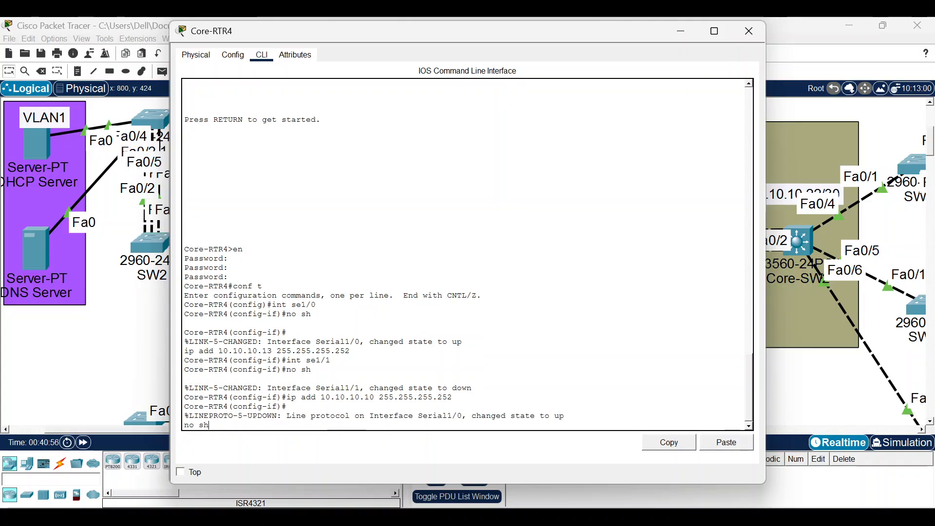
key(Up)
key(BackSpace)
key(BackSpace)
key(BackSpace)
key(BackSpace)
text(f00)
key(BackSpace)
text(/0)
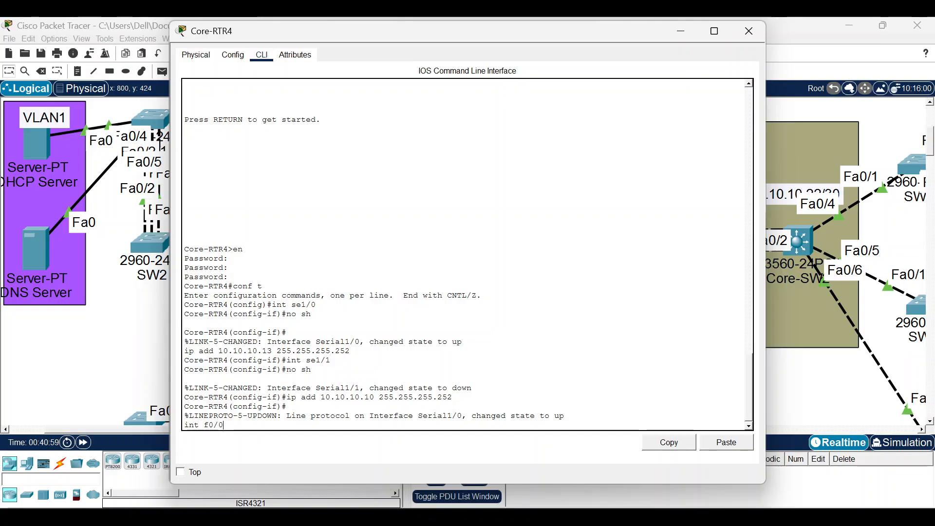
key(Return)
text(no sh)
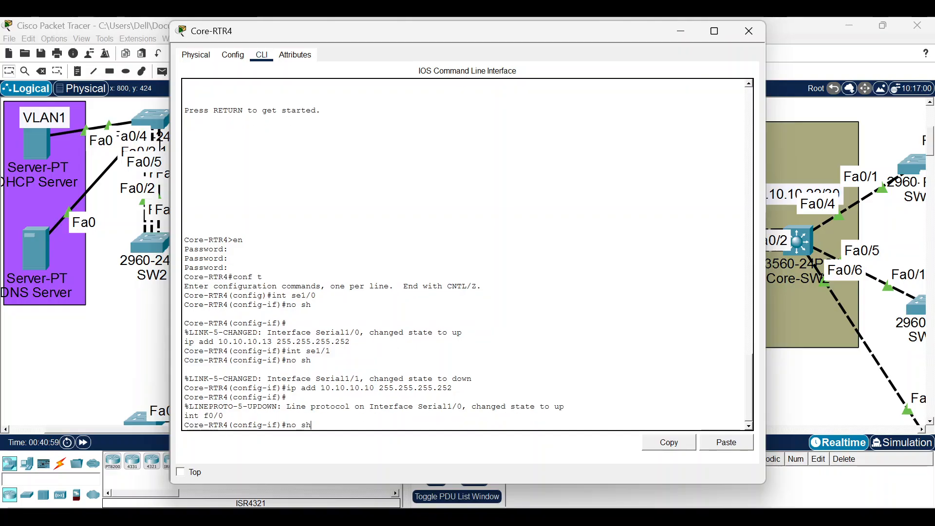
key(Return)
text(up)
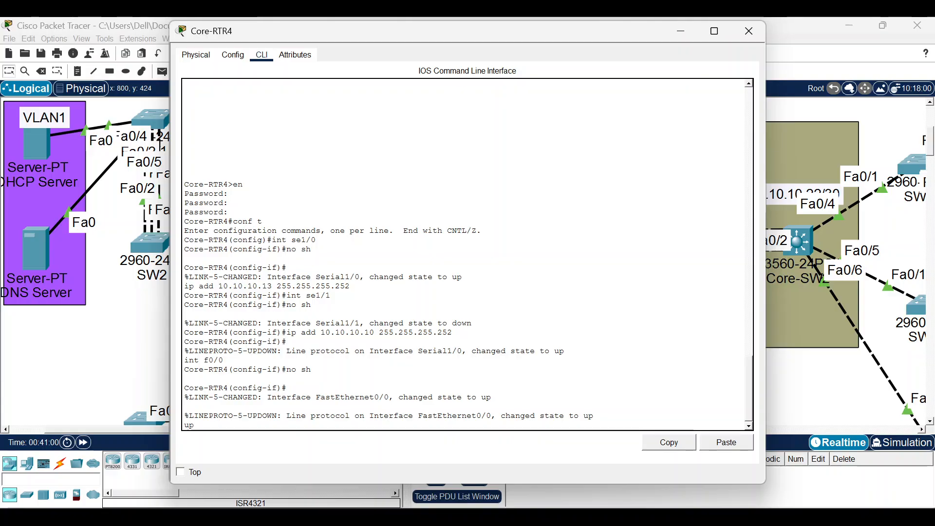
key(BackSpace)
key(BackSpace)
text(ip add)
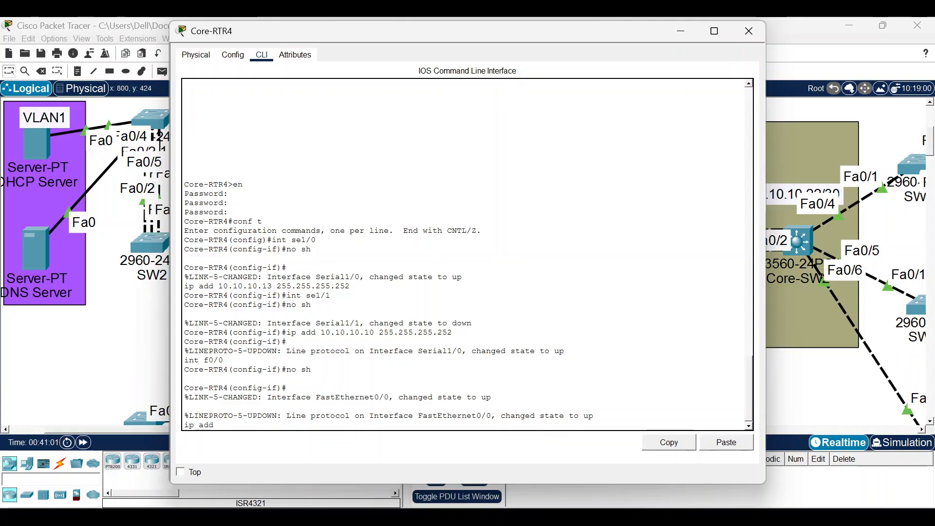
text( 10.10.1)
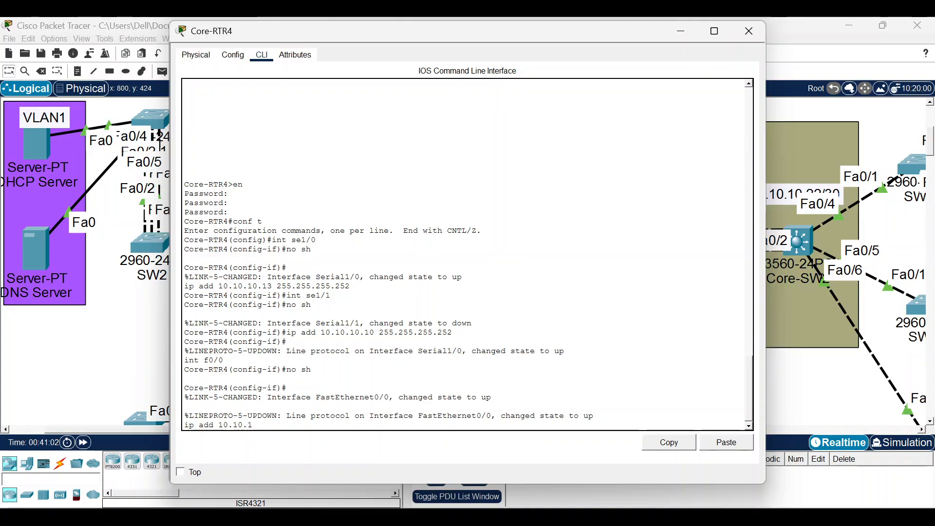
text(0.17)
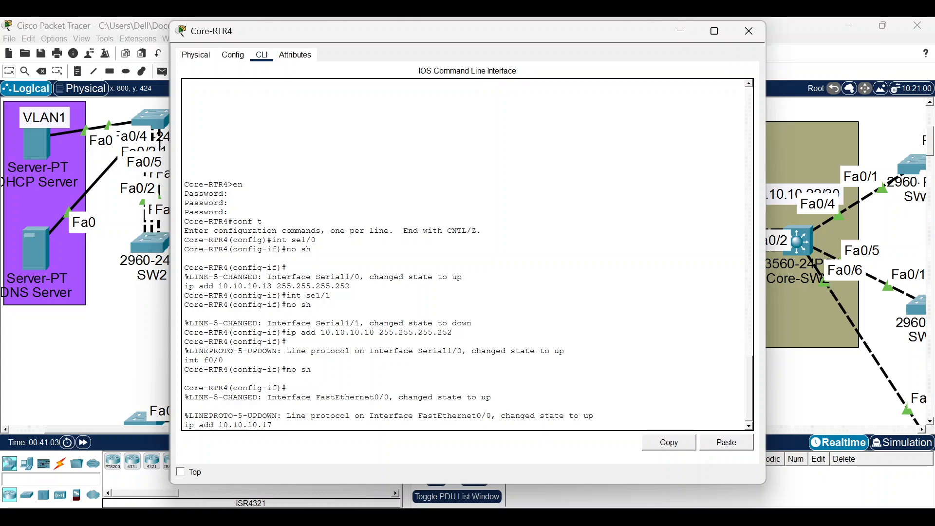
text(255.255.255.252)
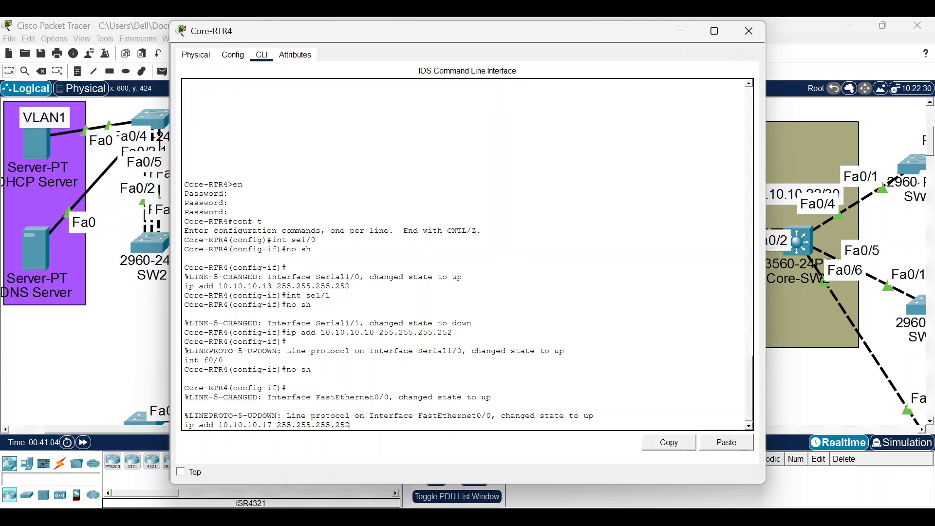
key(Return)
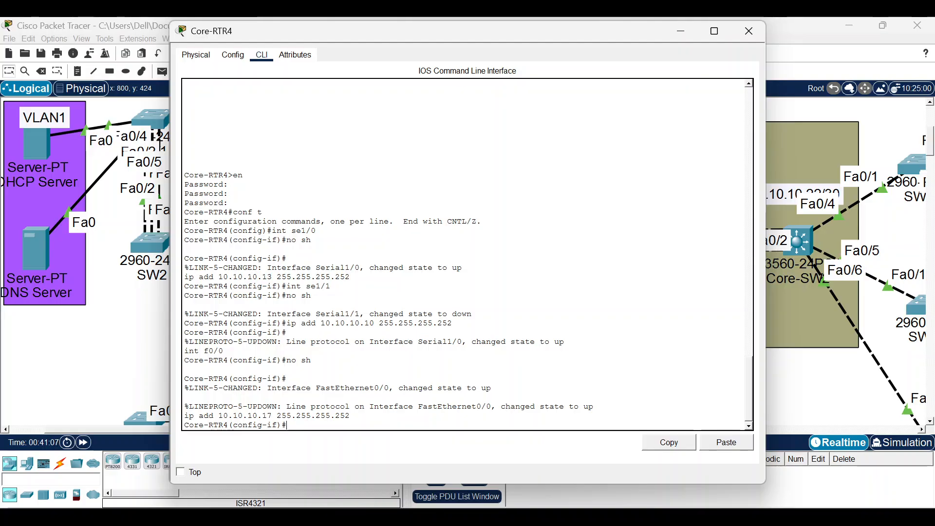
Close Core-RTR4 and log in to Core-SW1's CLI in global configuration mode.
click(749, 31)
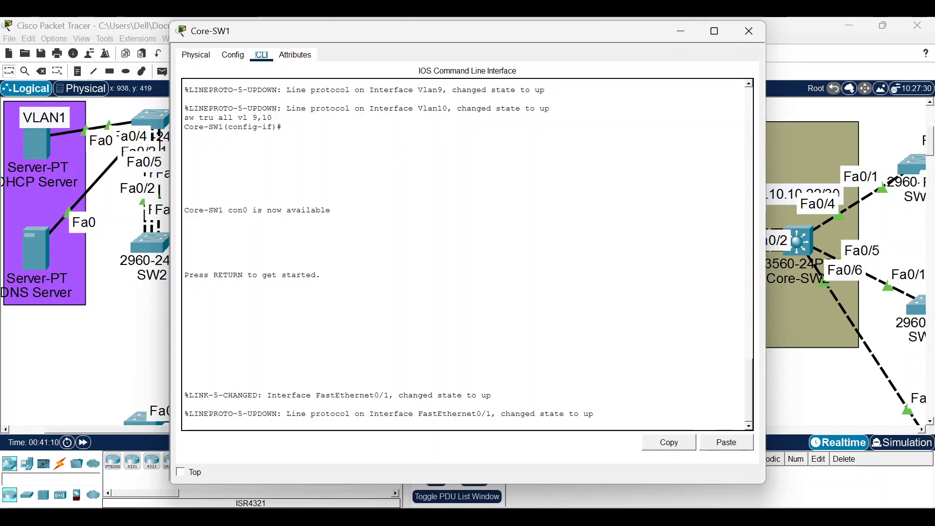
key(Return)
text(en)
key(Return)
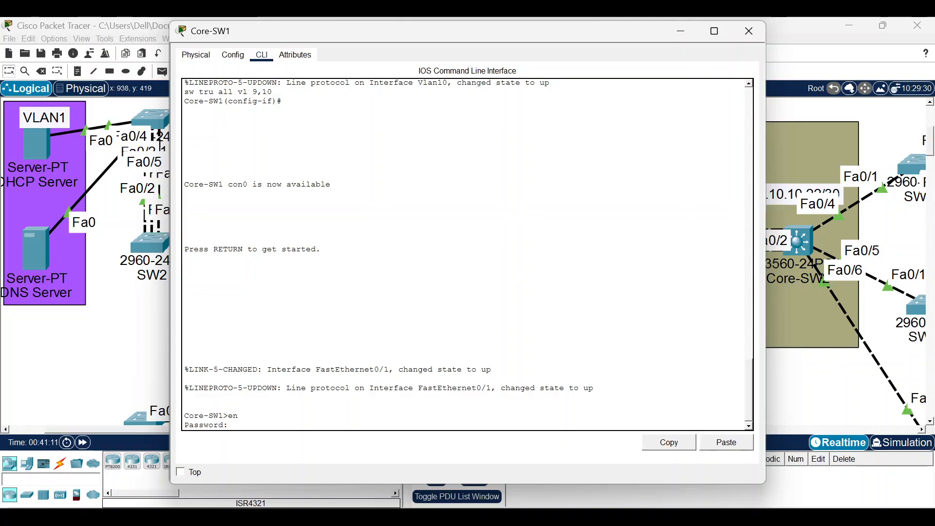
key(Return)
key(Return)
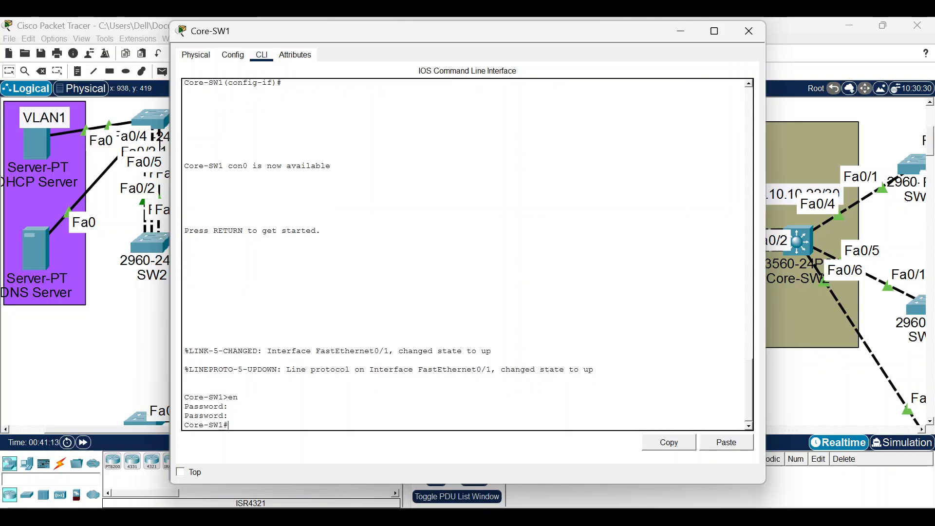
text(conf t)
key(Return)
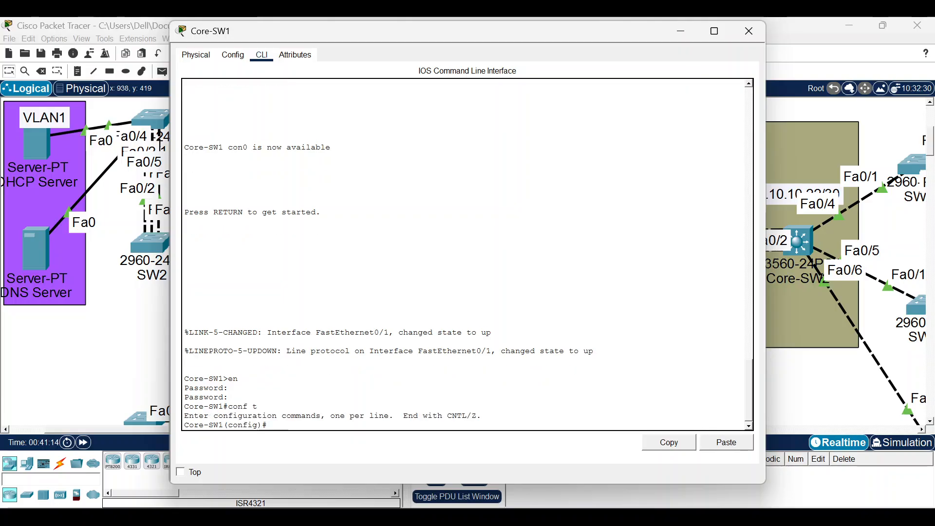
Make Fa0/1 an enabled routed port with address 10.10.10.18 255.255.255.252.
text(inr f0.)
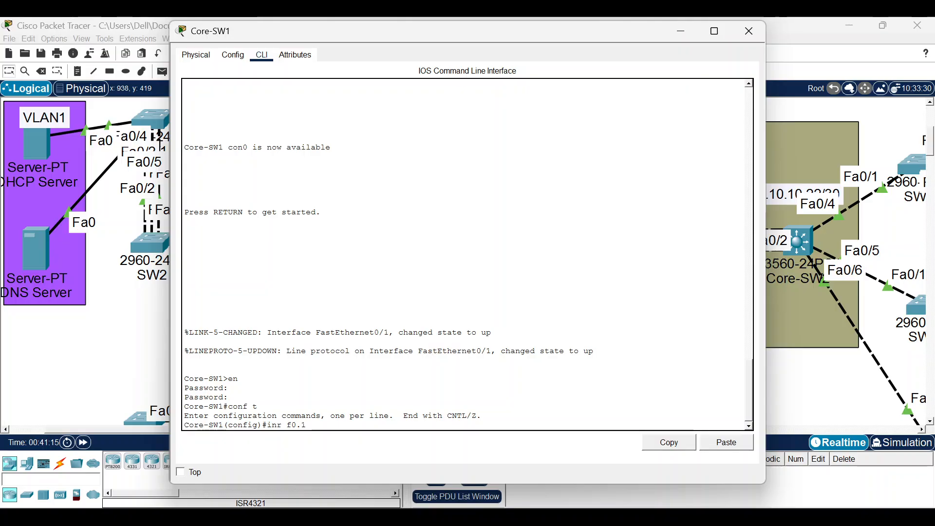
text(1)
key(Return)
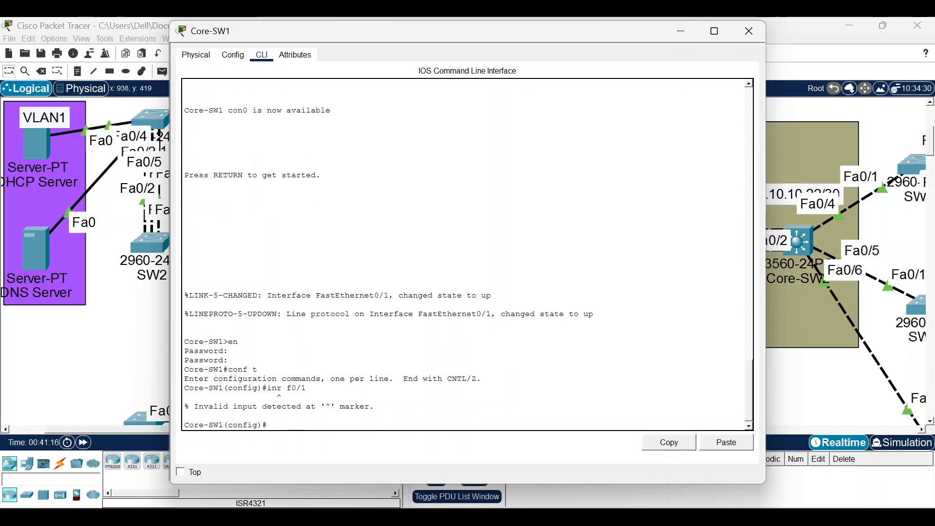
key(Up)
key(Return)
text(no )
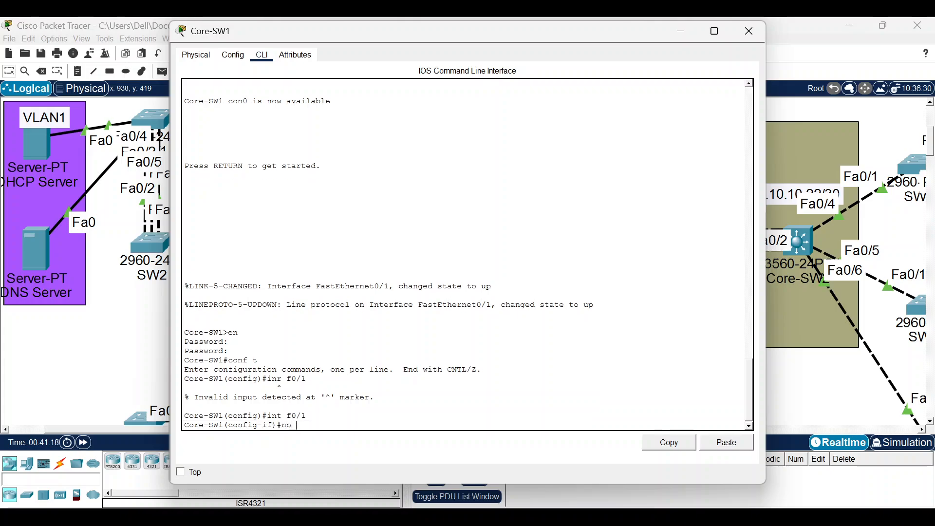
text(sw)
key(Return)
key(Return)
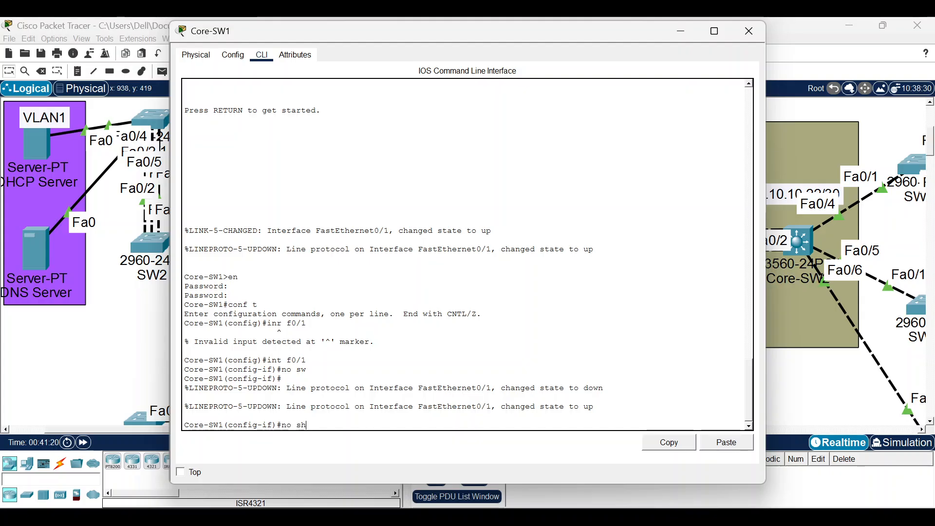
text(no sh)
key(Return)
key(Return)
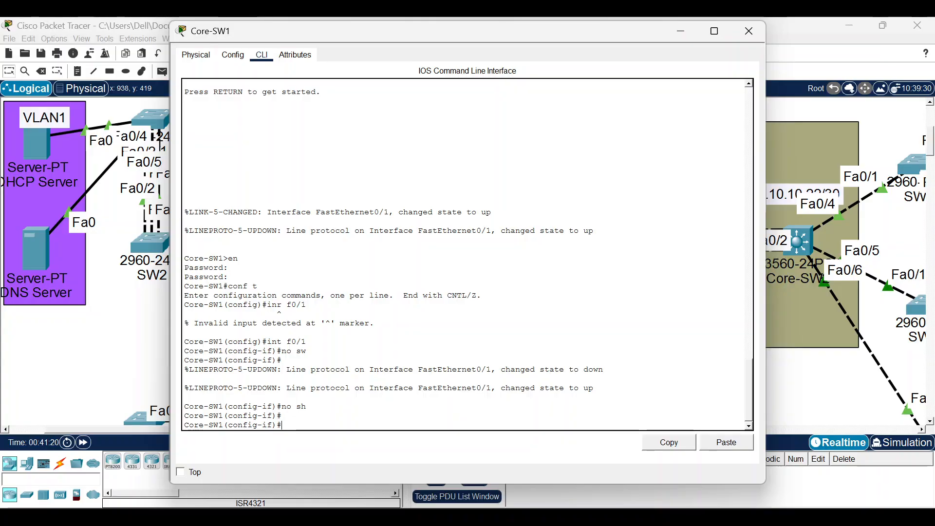
text(ip add 10.10.10.)
text(18 255.255.)
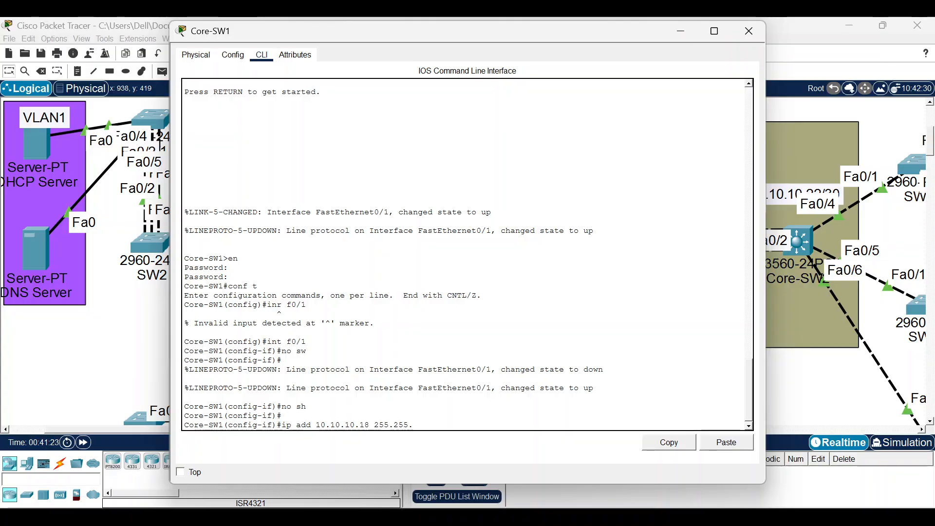
text(255.2)
key(Return)
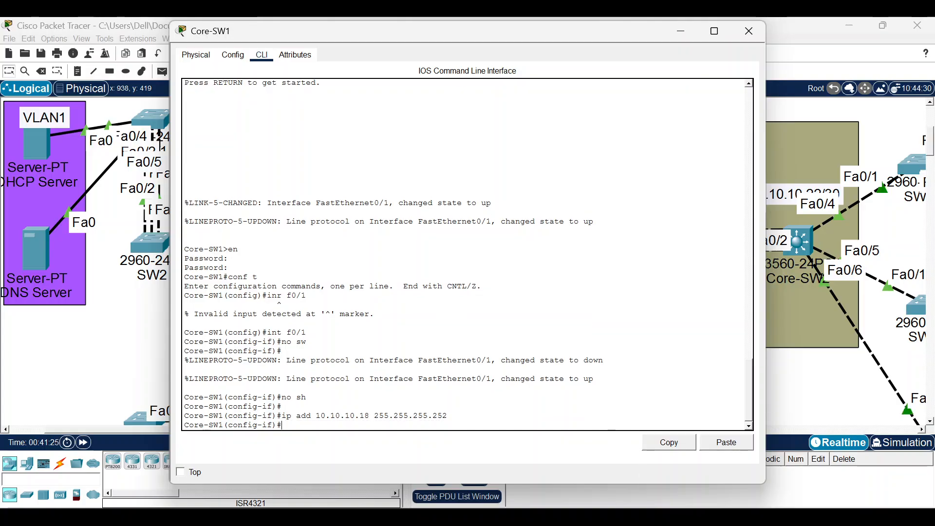
mouse_move(663, 500)
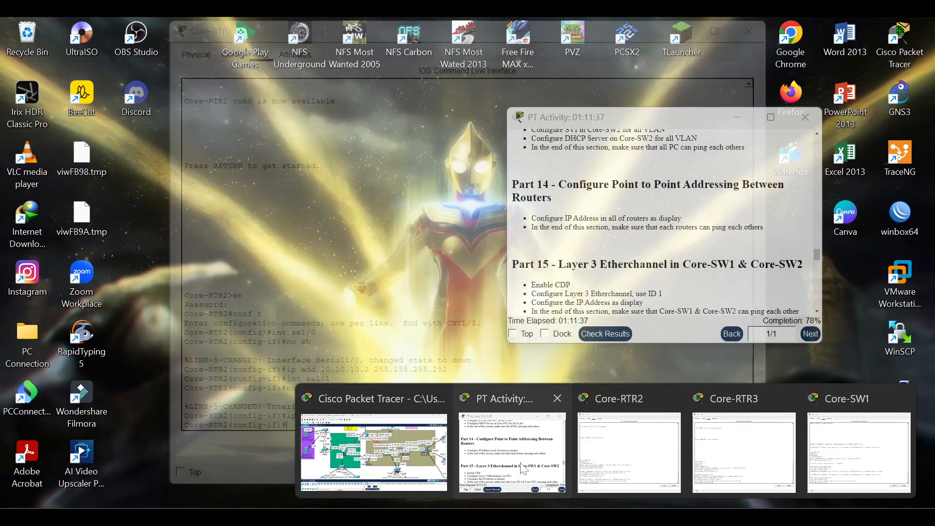
click(512, 453)
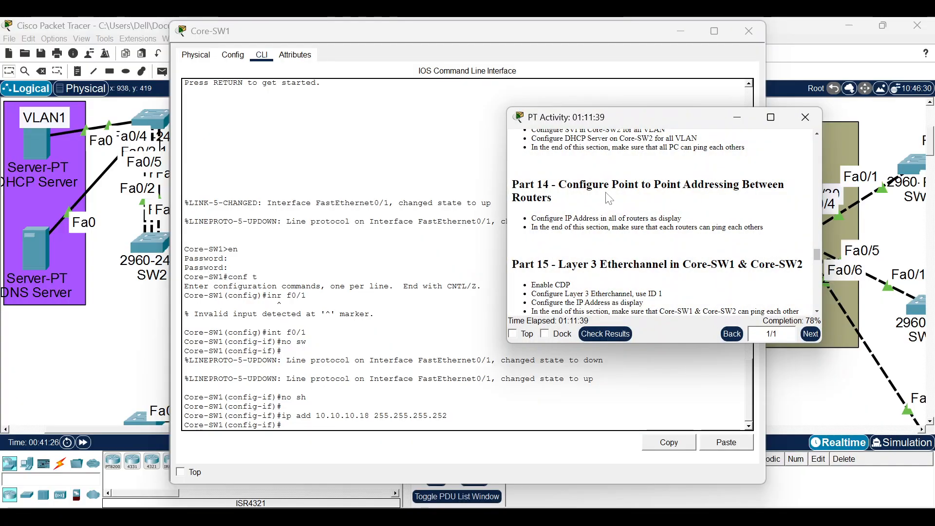
scroll(606, 197, down, 3)
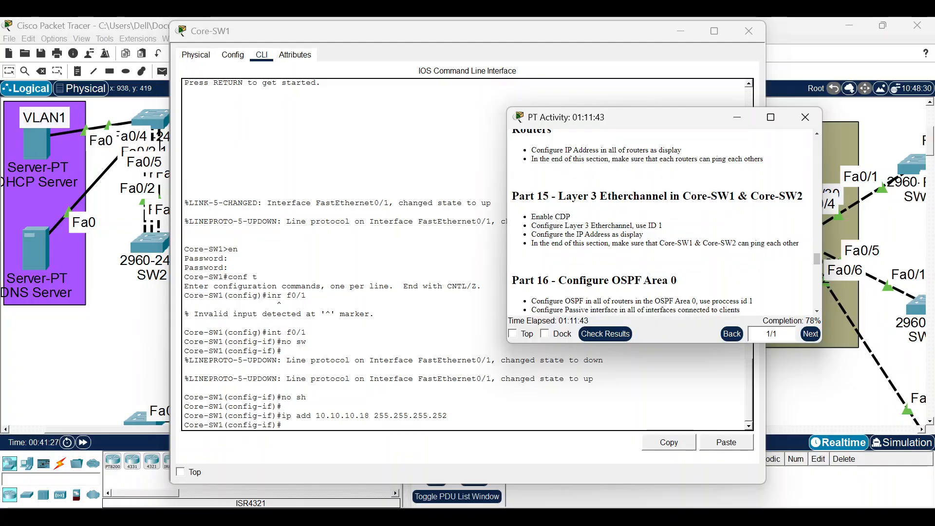
click(683, 33)
click(469, 313)
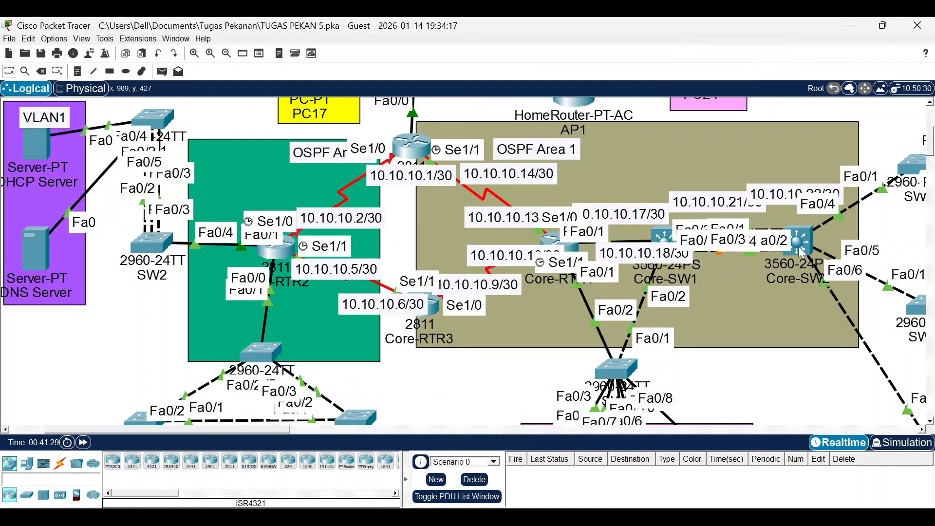
click(674, 245)
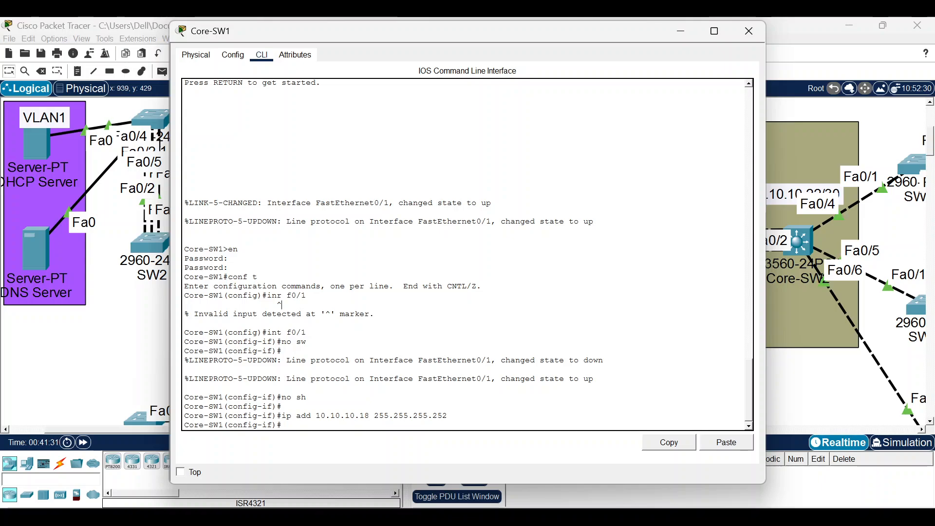
Enable CDP on Core-SW1 with 'cdp run' and check 'do sh cdp neig' repeatedly, finding no neighbours.
key(Return)
text(d)
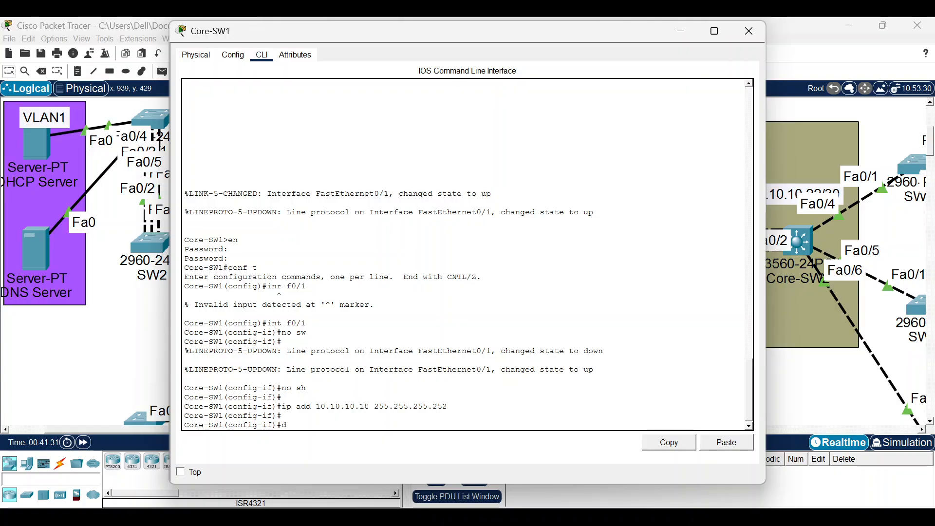
text(o sh cdp neig)
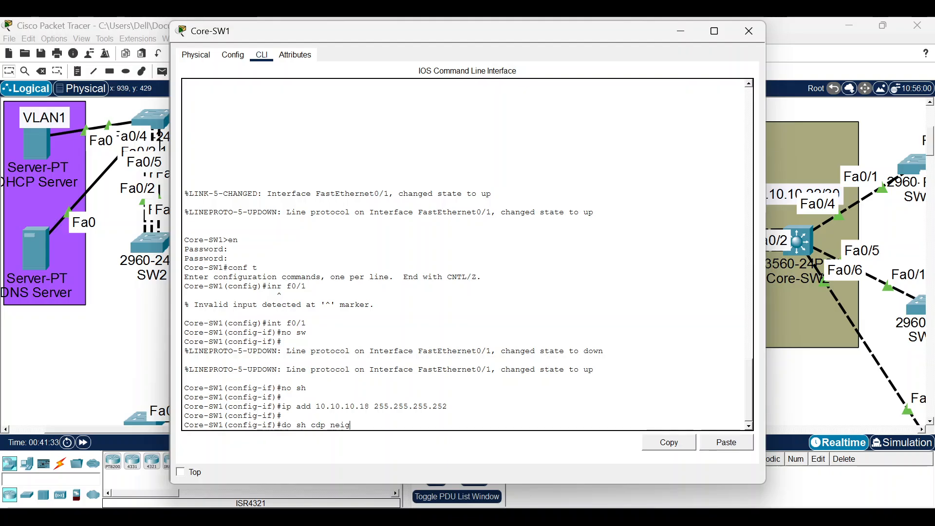
key(Return)
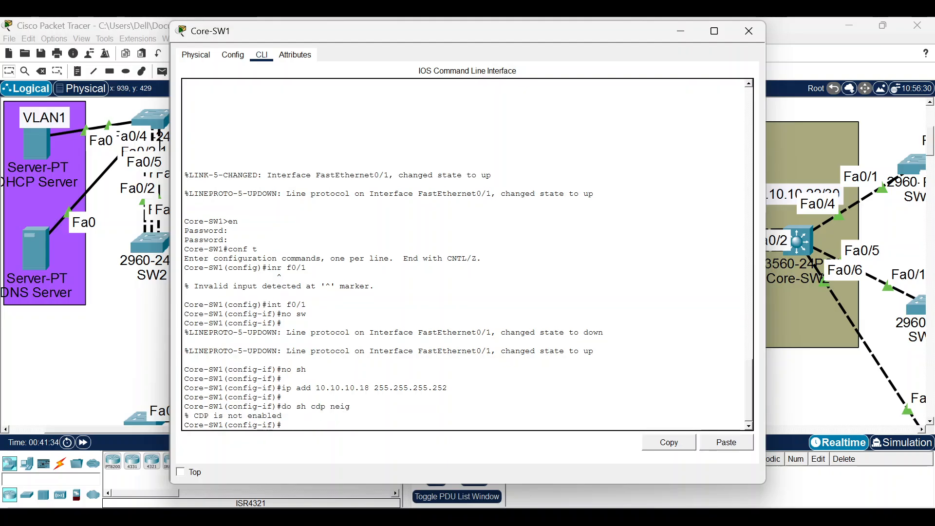
text(cd)
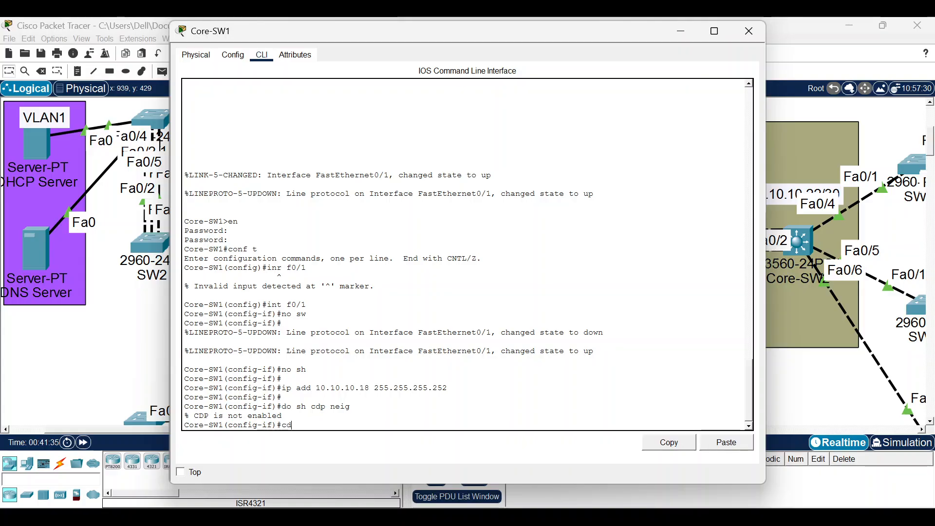
text(p run)
key(Return)
key(Up)
key(Up)
key(Return)
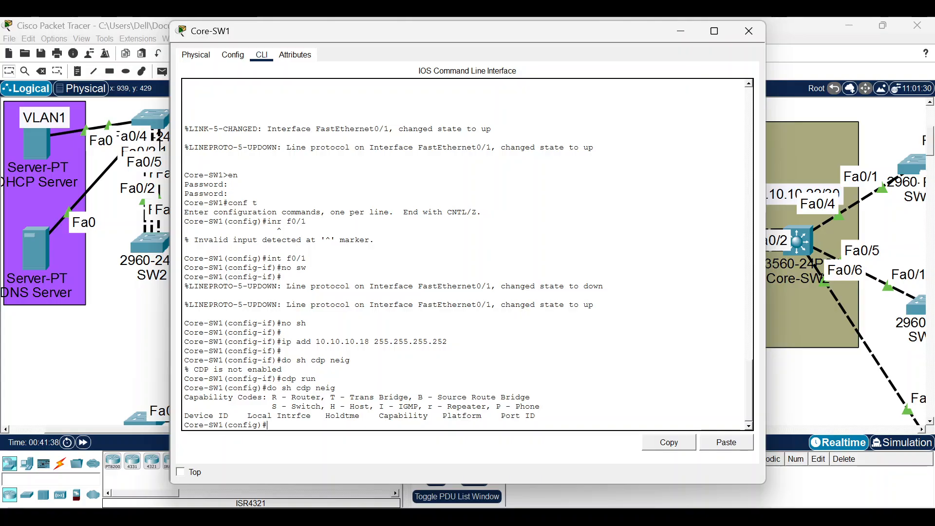
key(Up)
key(Return)
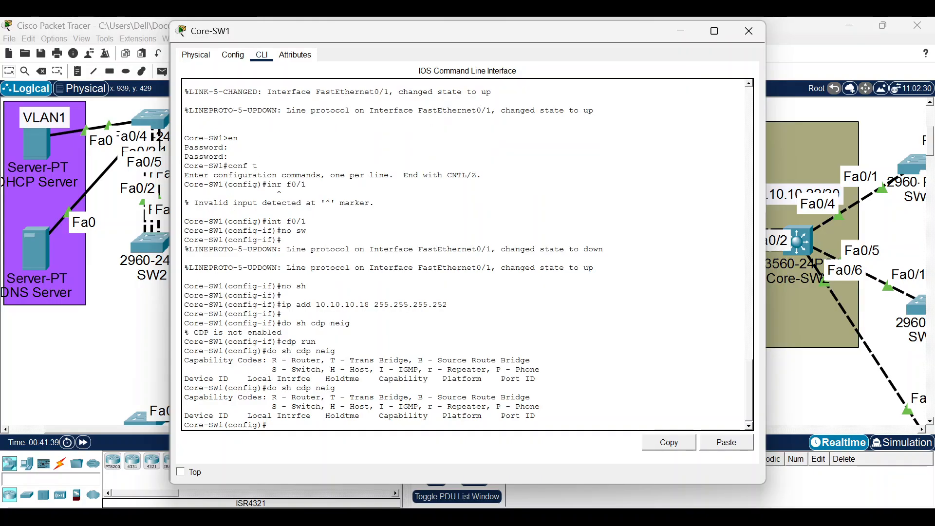
Reopen Core-SW1's CLI, re-enter 'cdp run' and list CDP neighbours again.
click(162, 302)
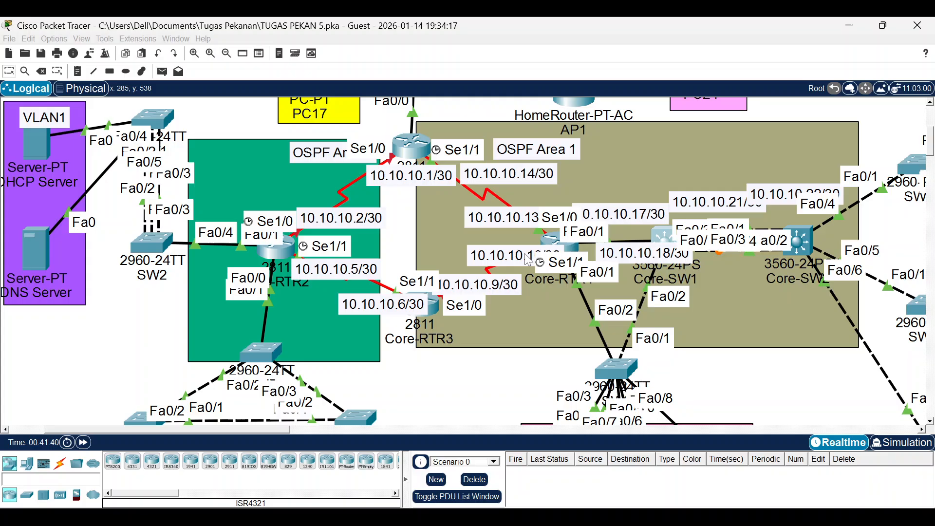
click(657, 235)
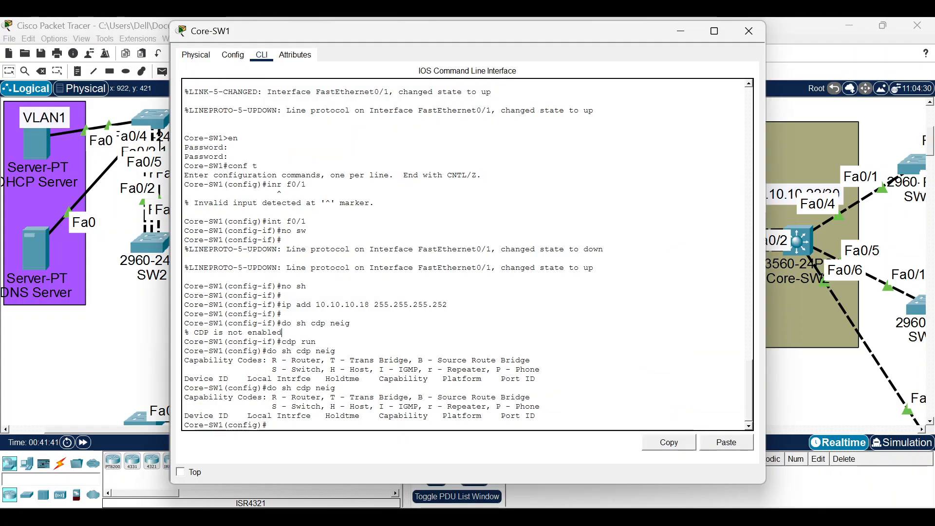
text(cdp run)
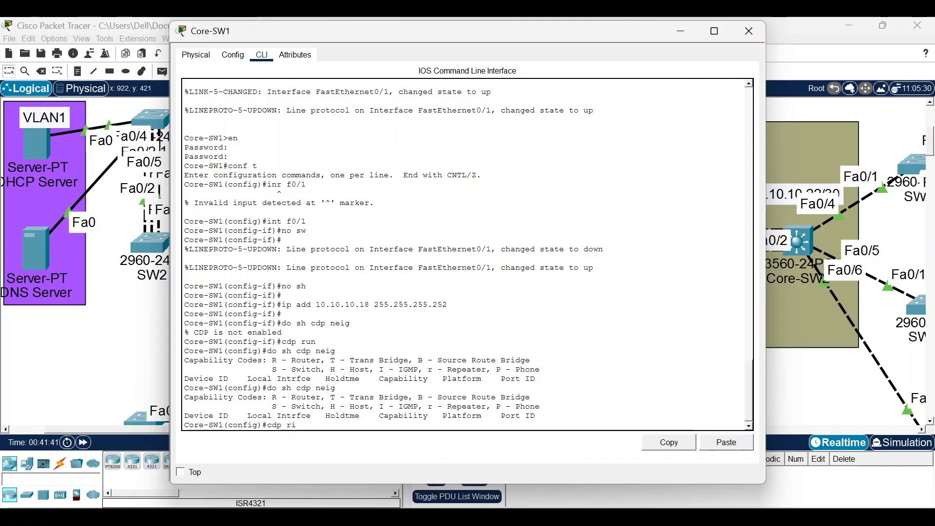
key(Return)
text(do)
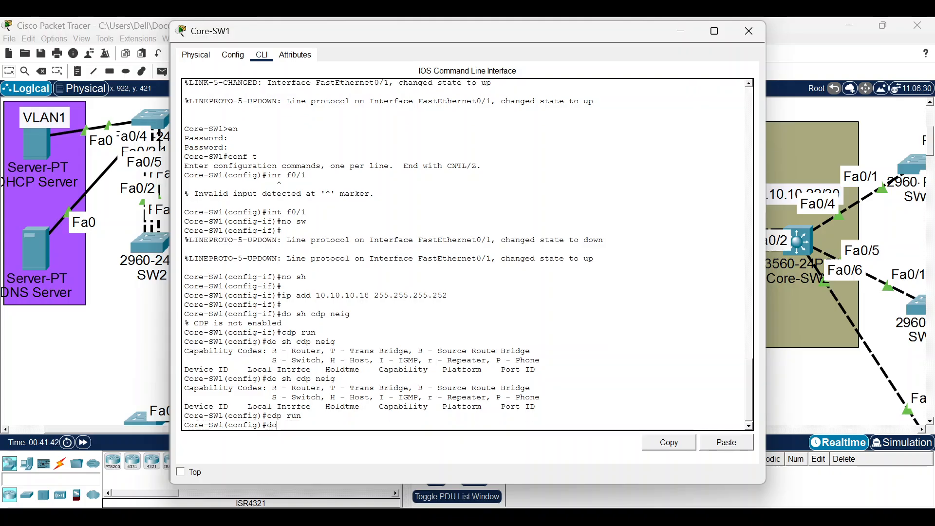
text( sh cdp c)
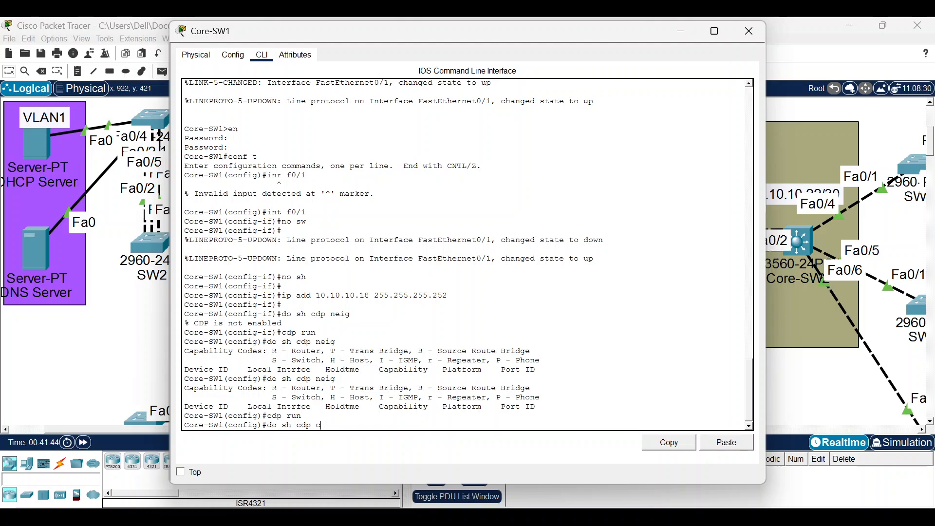
key(BackSpace)
text(nei)
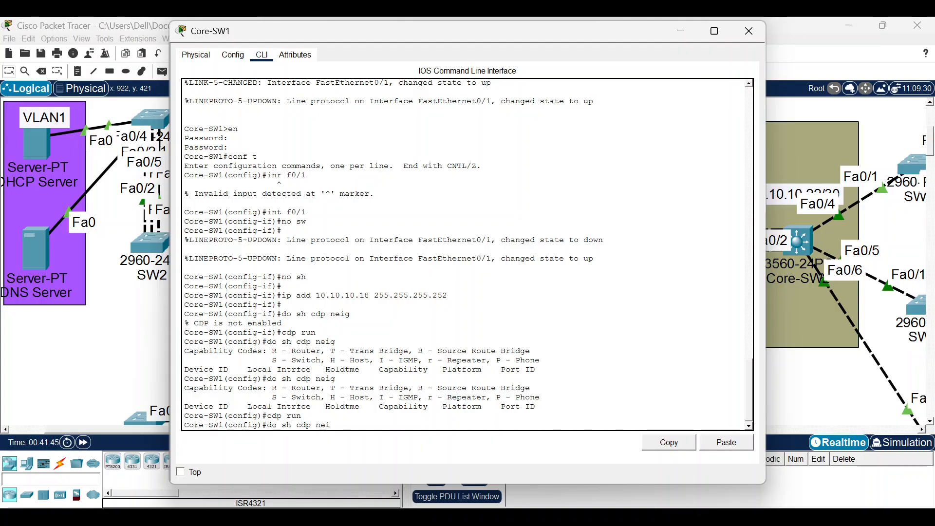
text(g)
key(Return)
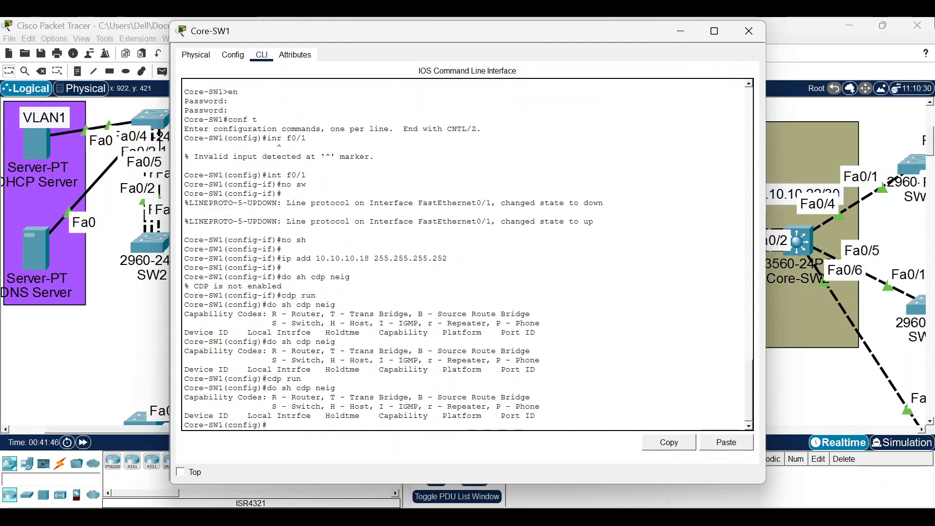
Briefly open and close Core-RTR4's CLI, then reopen Core-SW1's command line.
click(749, 31)
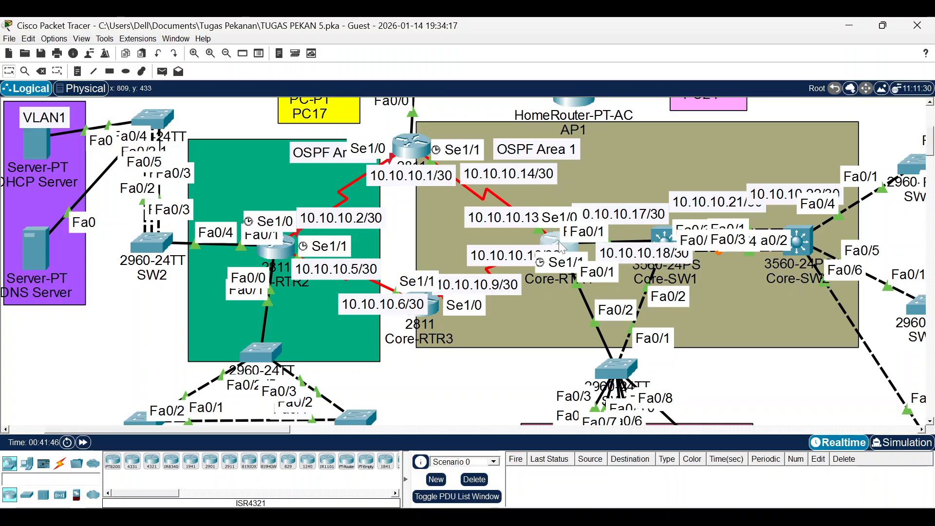
click(561, 247)
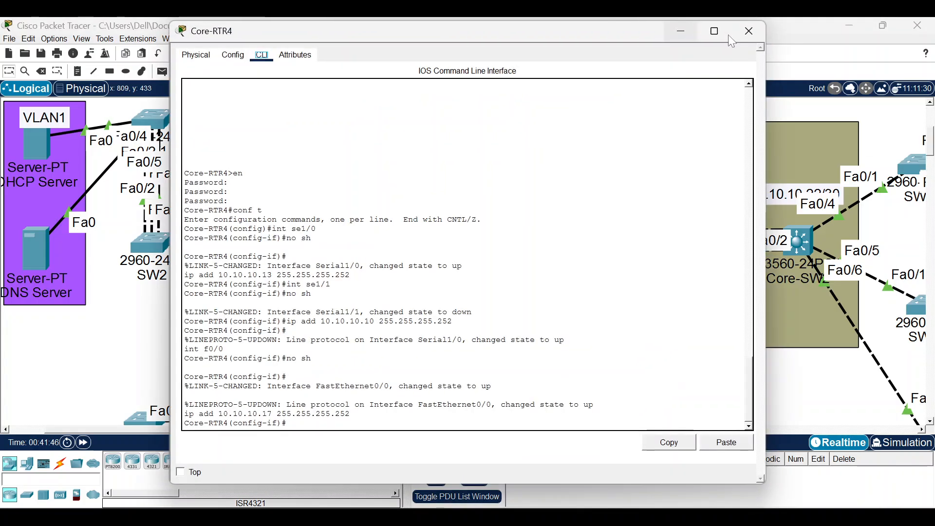
click(749, 32)
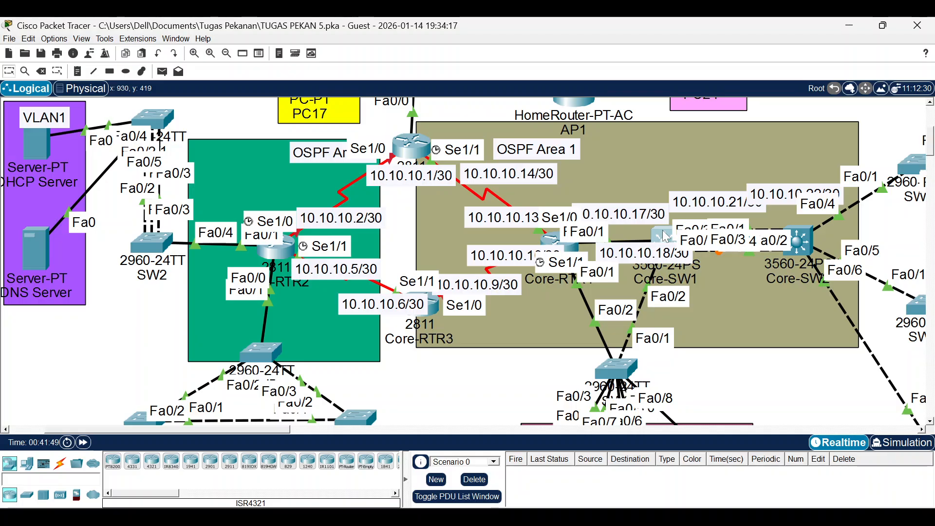
click(666, 237)
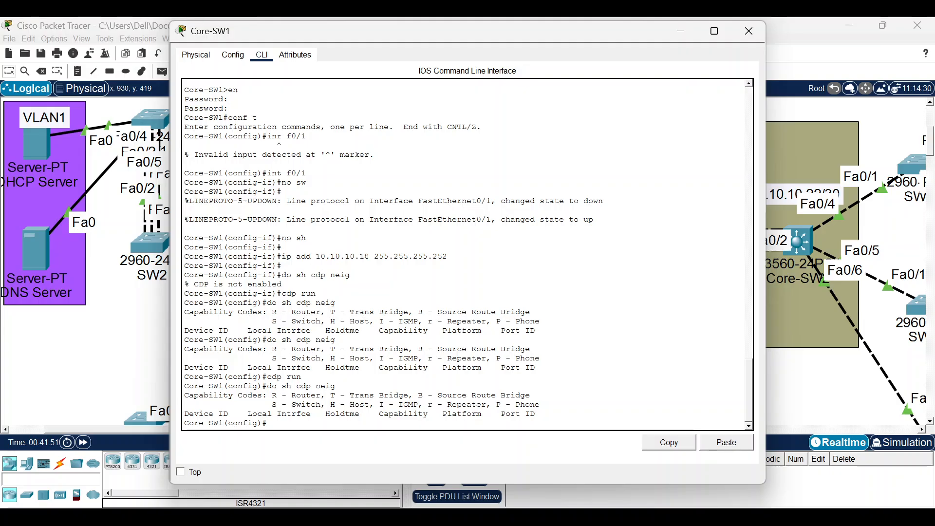
Select Fa0/3-5 on Core-SW1 and add them to channel group 1 in on mode.
text(int ra )
text(f0.)
key(Return)
text(schan)
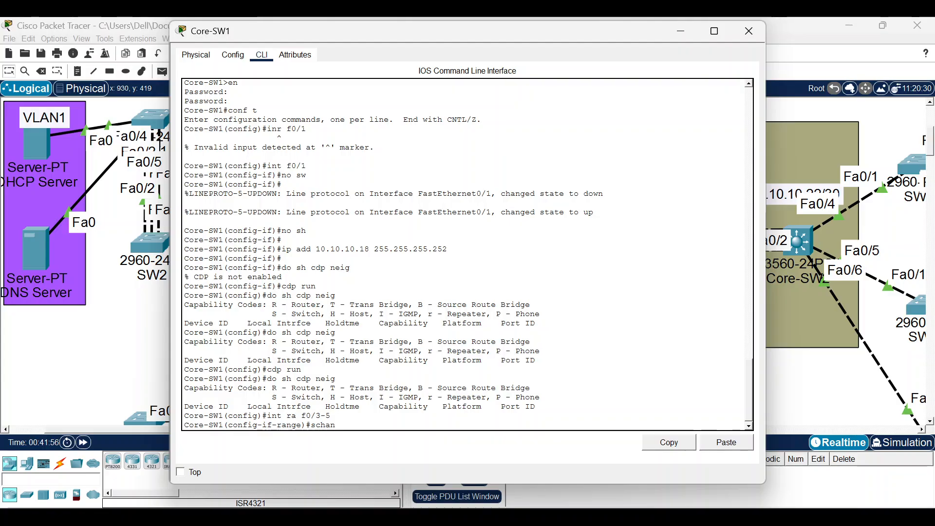
key(BackSpace)
key(BackSpace)
key(BackSpace)
key(BackSpace)
key(BackSpace)
text(chan)
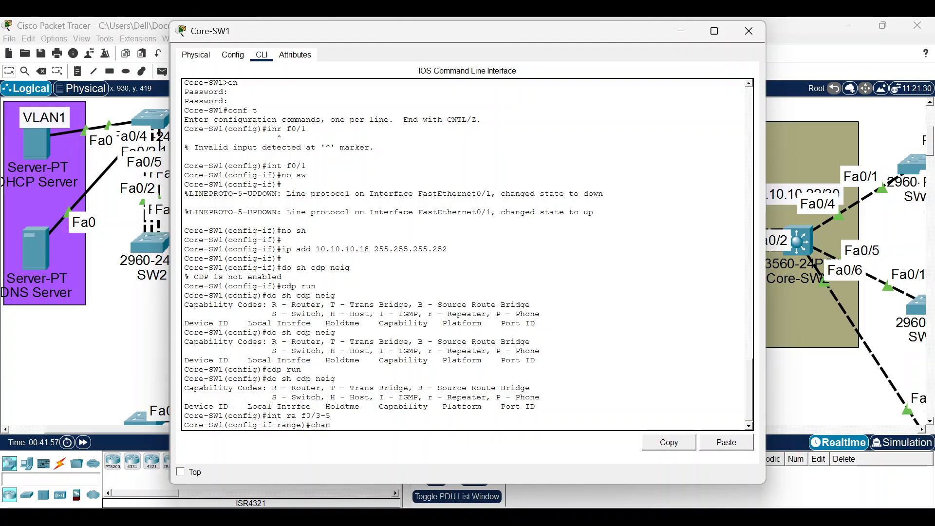
text(nel-g)
key(Tab)
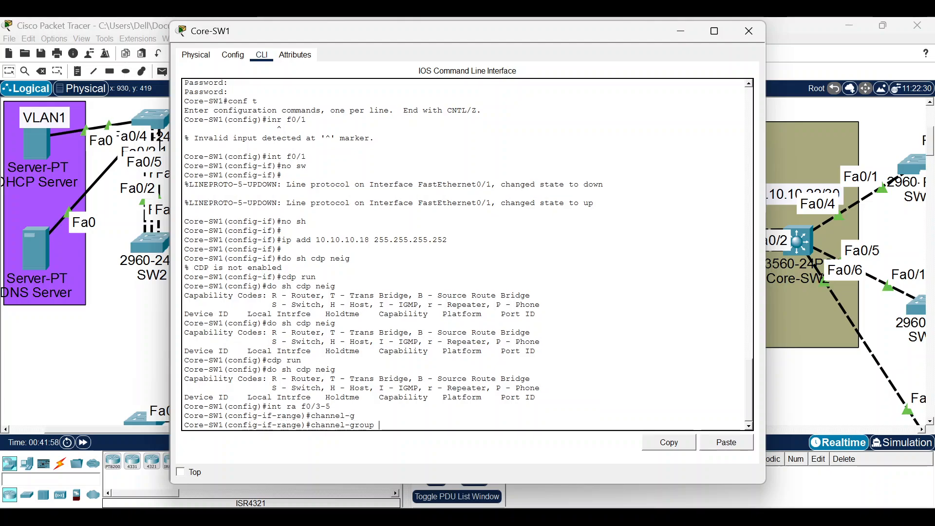
text(1 mo on)
key(Return)
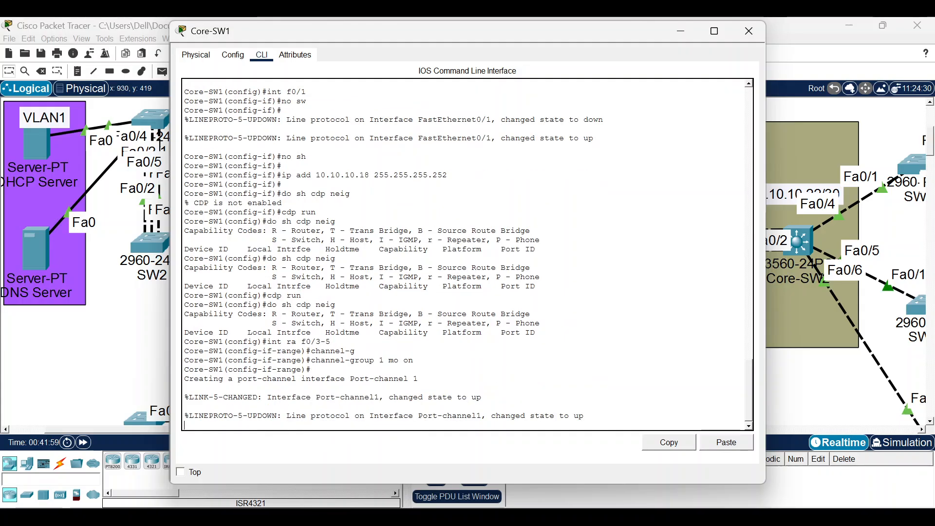
key(Return)
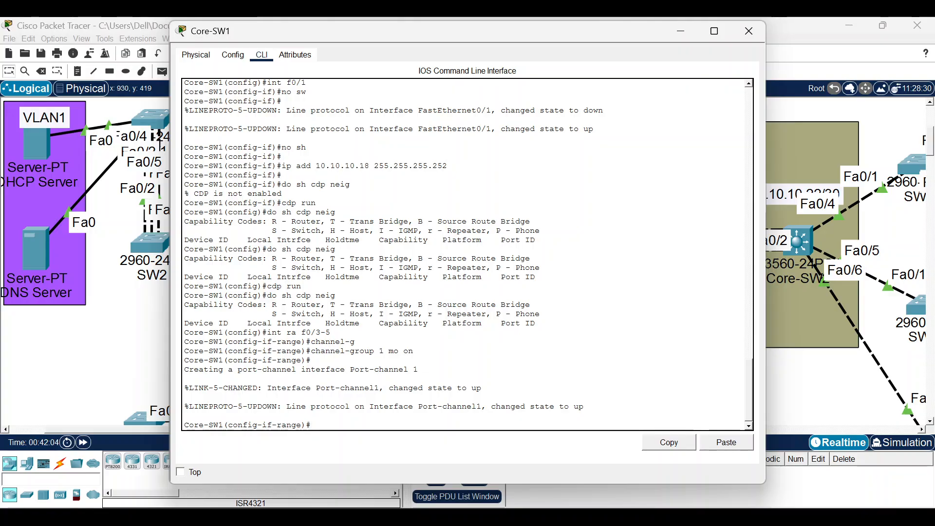
click(800, 379)
On Core-SW2, select Fa0/1-3 and add them to channel group 1 in on mode.
click(804, 237)
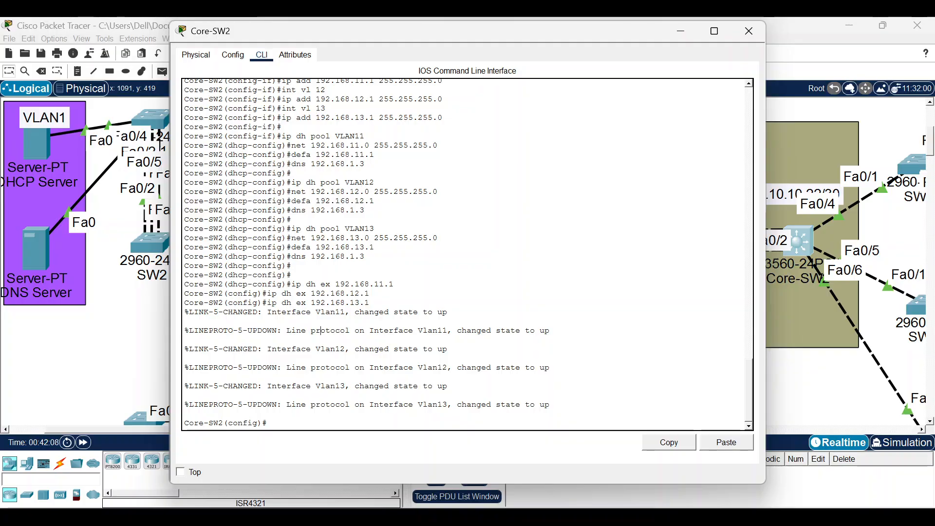
text(int fa f0/1-3)
key(Return)
text(sw m)
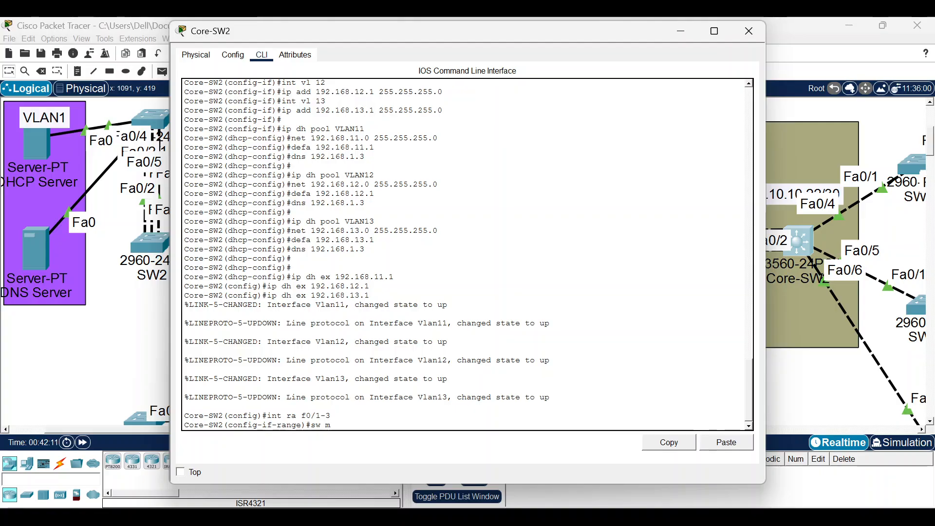
key(BackSpace)
key(BackSpace)
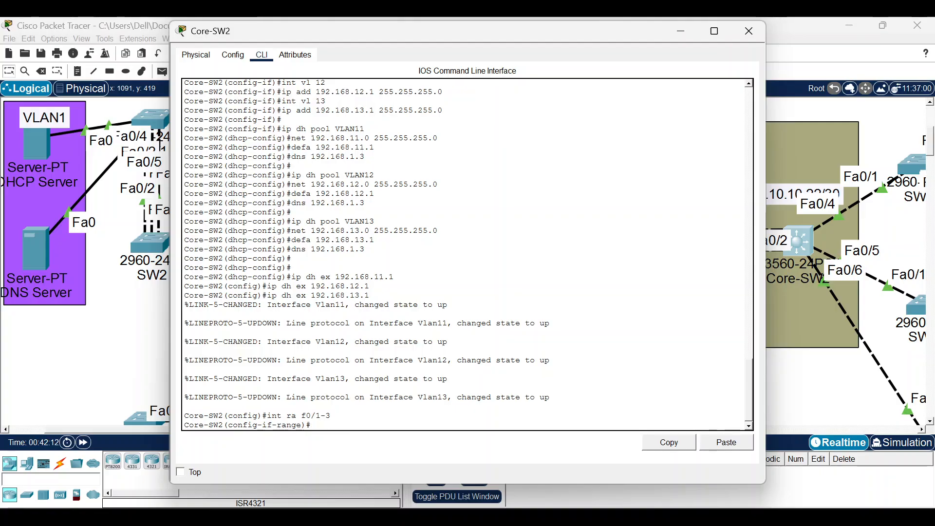
text(channe)
key(Tab)
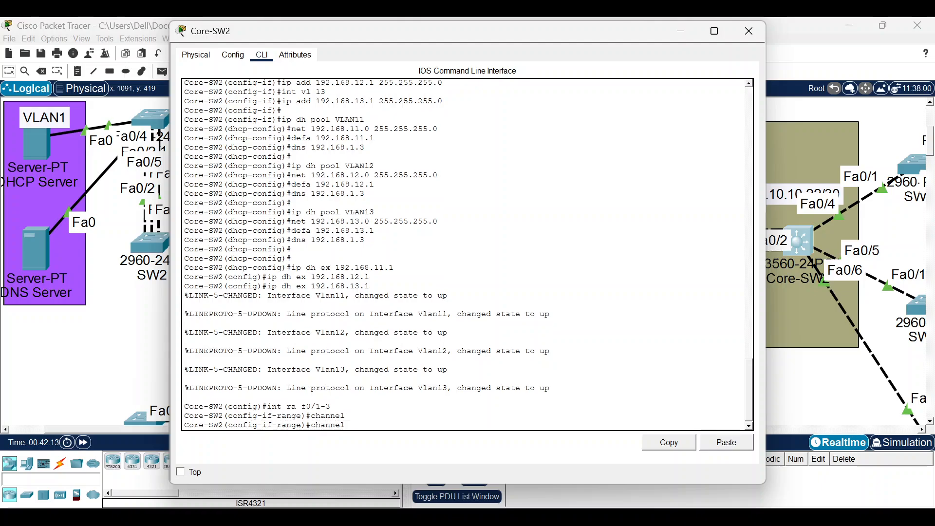
text(-g)
key(Tab)
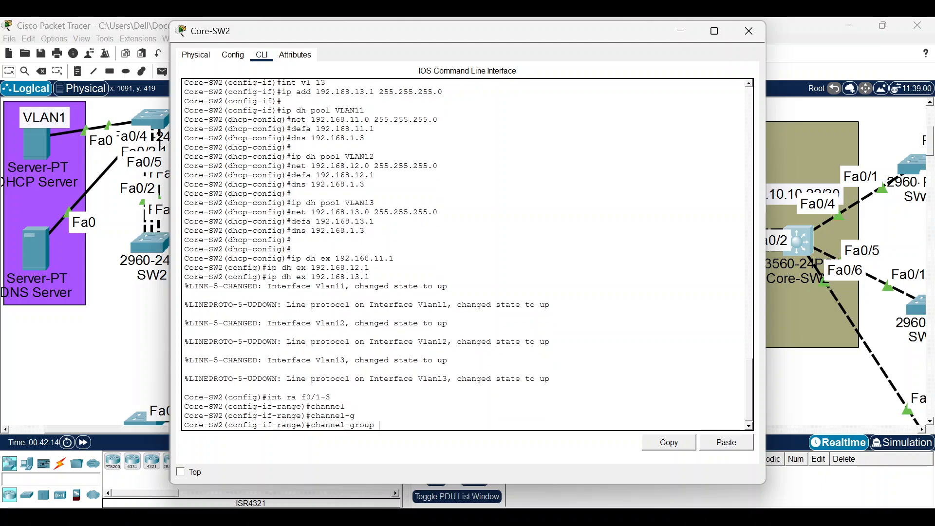
text(1 mo on)
key(Return)
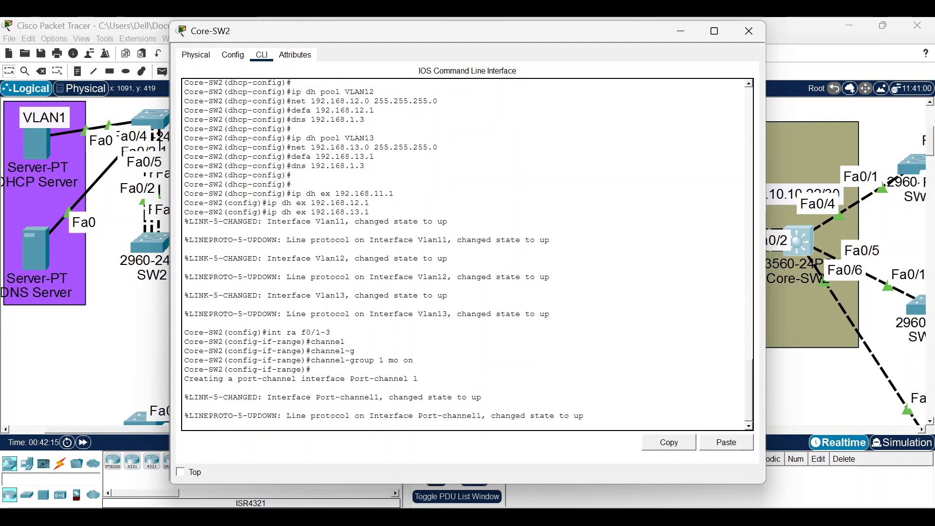
key(Return)
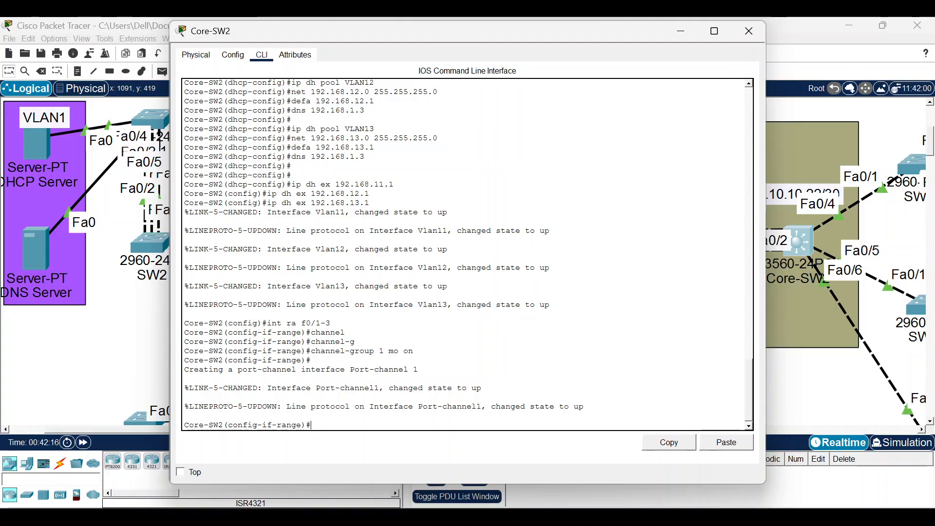
Run 'do sh ethe su' to confirm Po1 is in use (SU) with all three ports.
text(e)
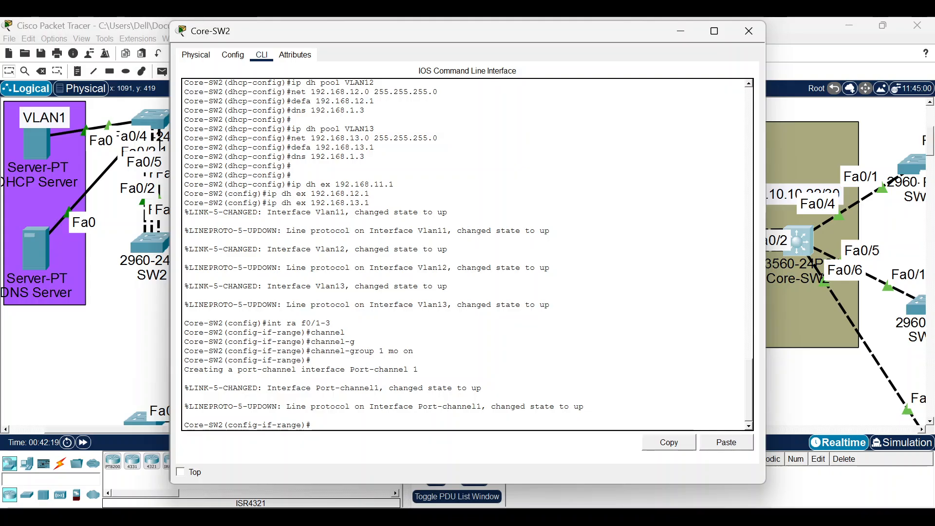
text(do sh )
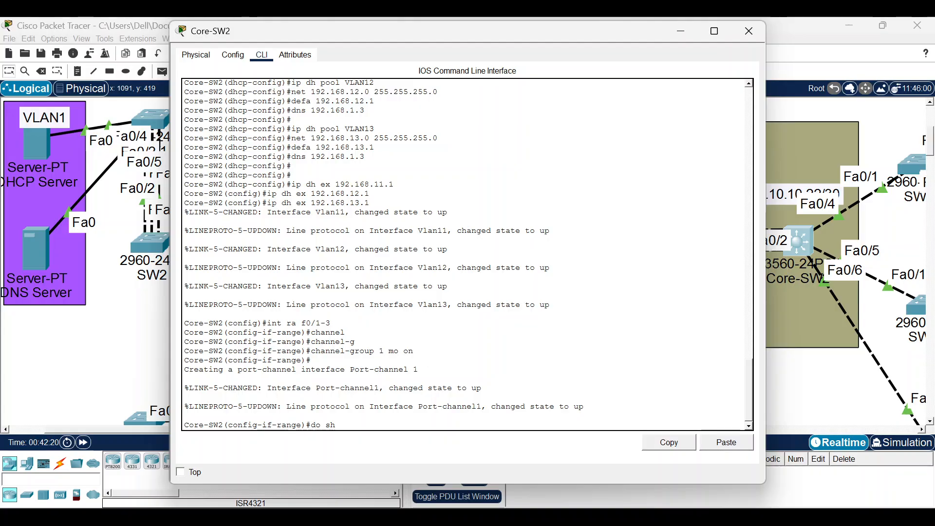
text(eth)
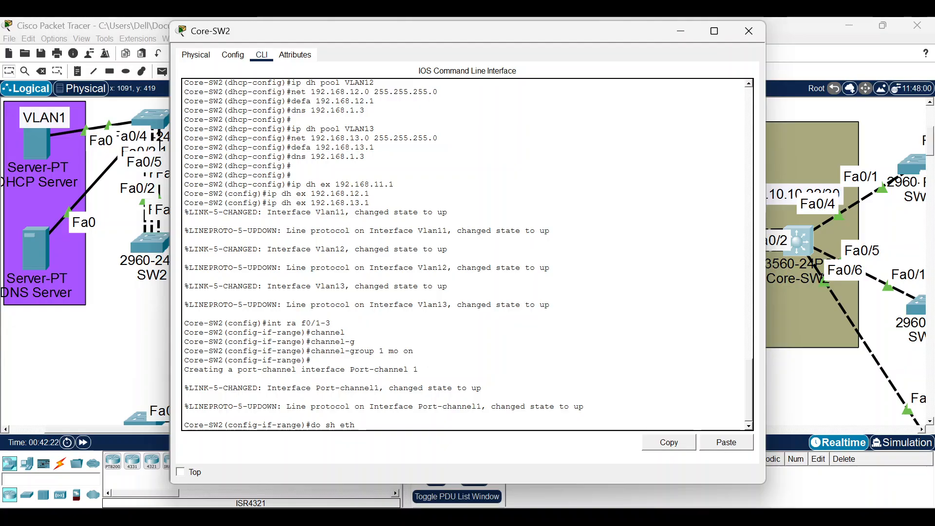
text(e su)
key(Return)
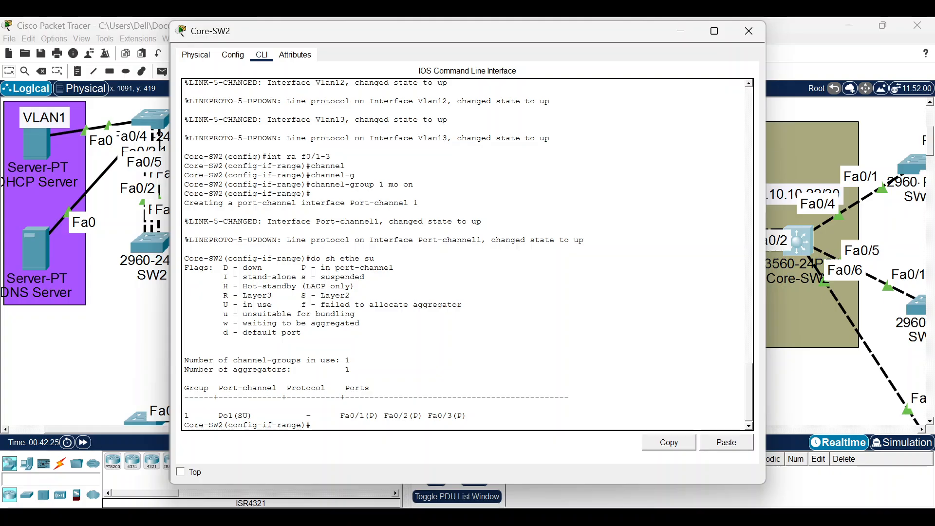
Enter Port-channel 1 on Core-SW2 and issue 'no sw' to try making it routed.
text(int)
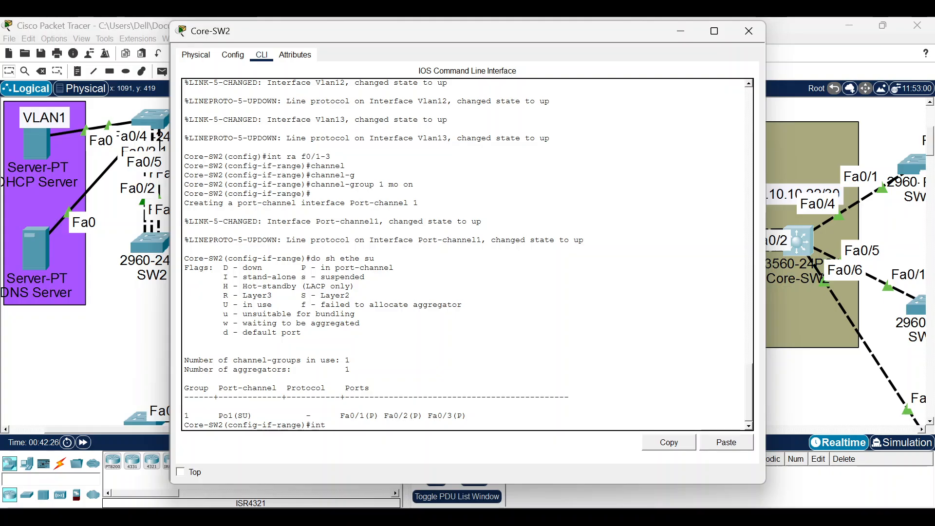
text( po1)
key(Return)
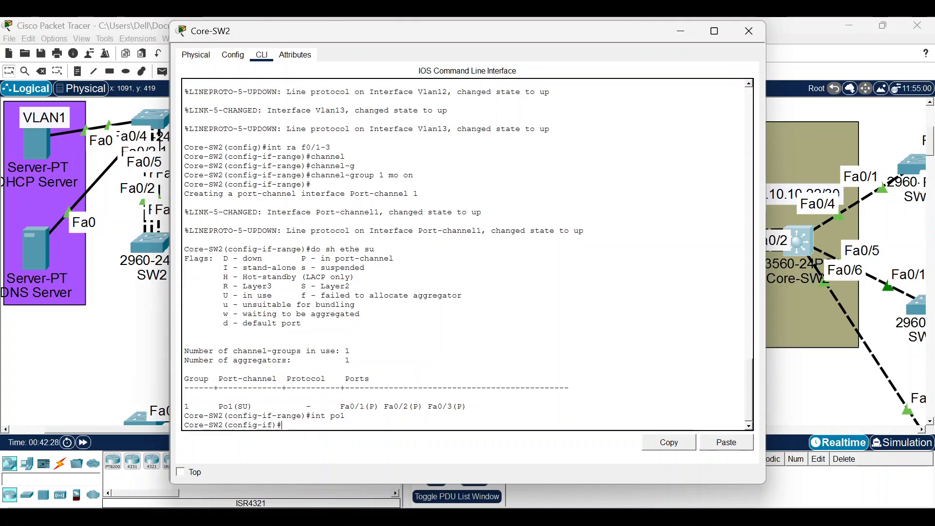
text(no sw)
key(Return)
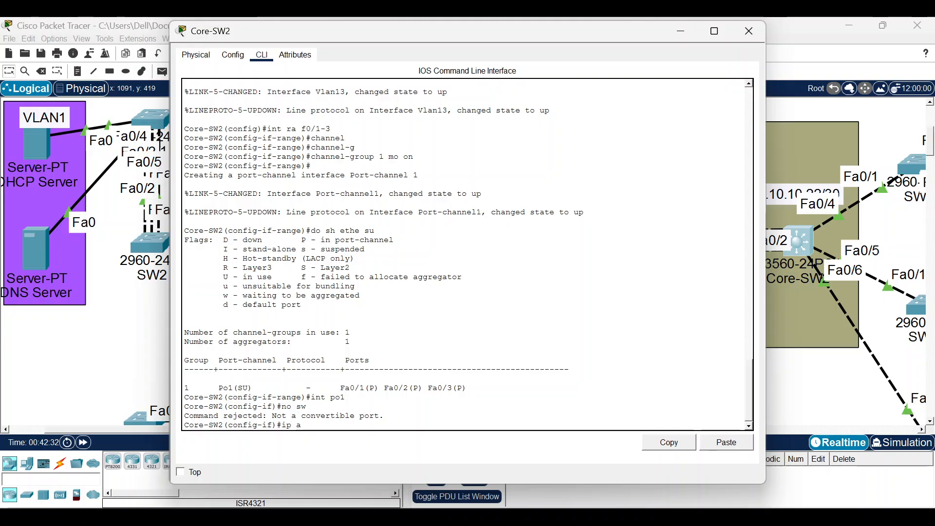
Try assigning 10.10.10.22 255.255.255.252 to Port-channel 1 (rejected as invalid), then minimize the window.
text(ip add 19)
text(2)
key(BackSpace)
key(BackSpace)
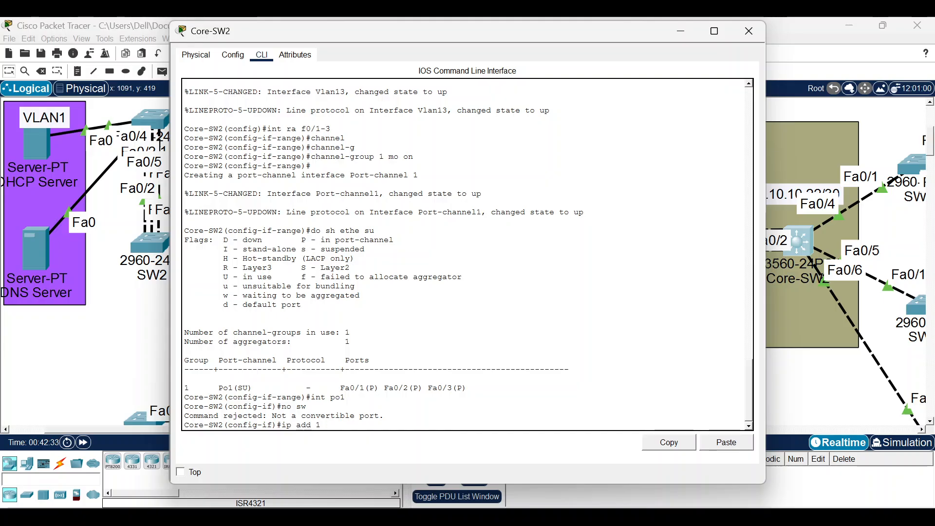
text(0.10.10.222)
key(BackSpace)
text(255.255.2)
text(55.255.252)
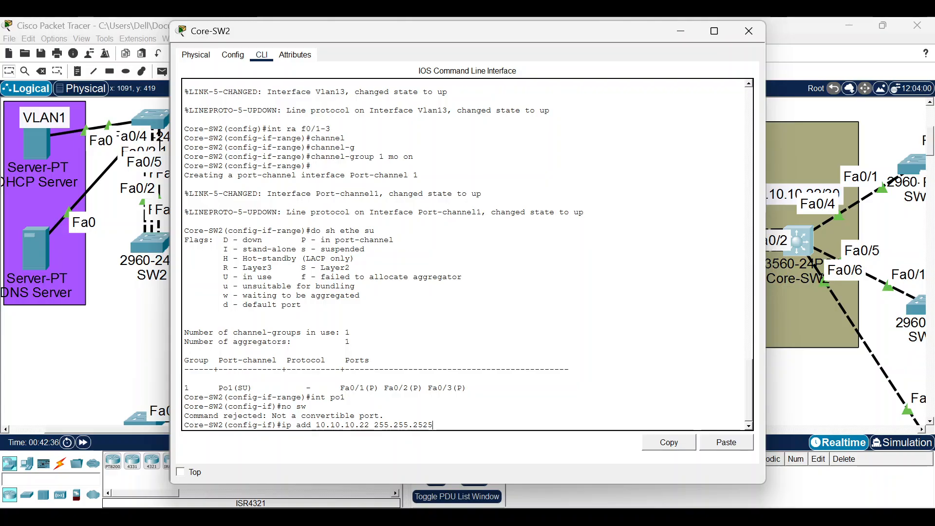
key(Return)
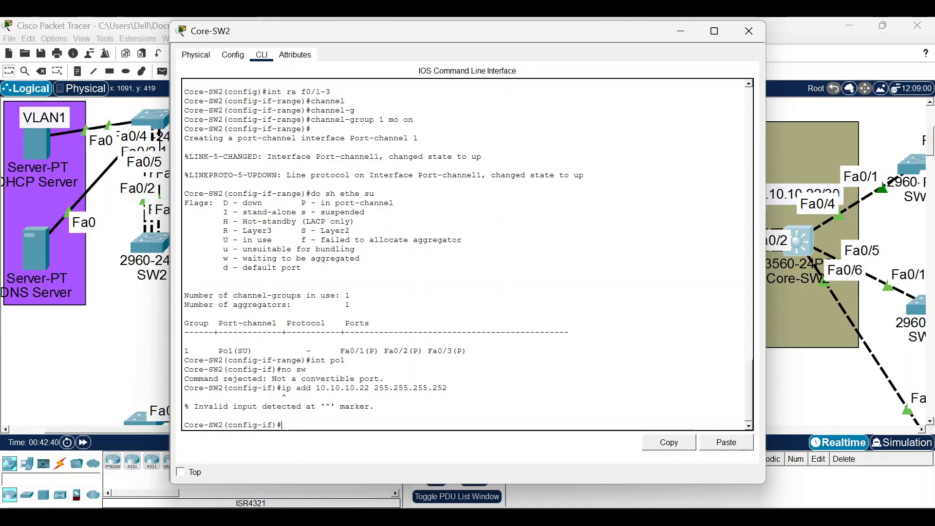
click(673, 27)
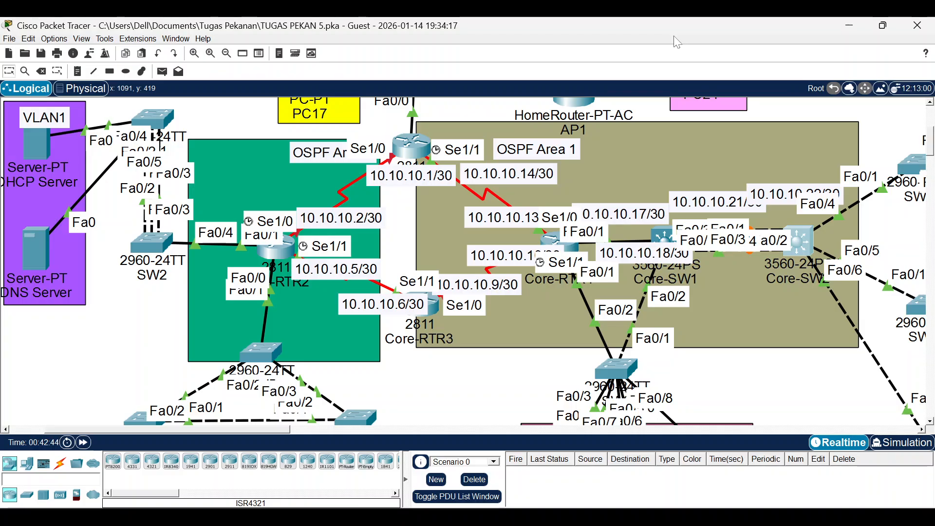
Open and minimize Core-SW1's window, then drag its icon to sit beside Core-SW2.
click(666, 239)
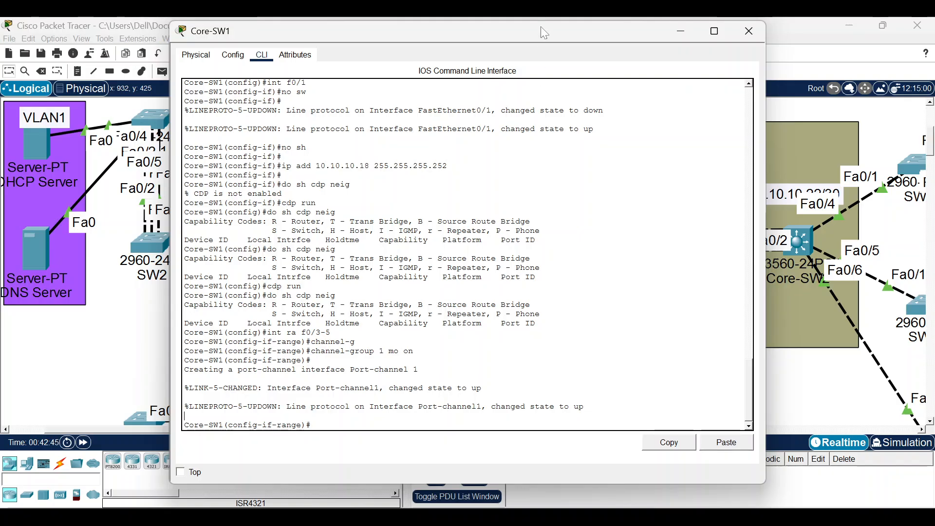
drag(540, 27, 606, 409)
click(751, 414)
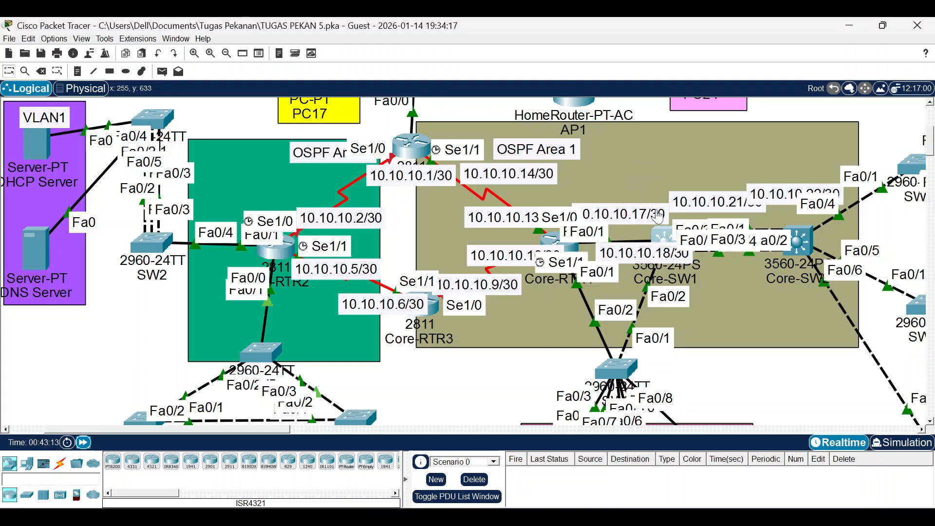
drag(657, 210, 657, 181)
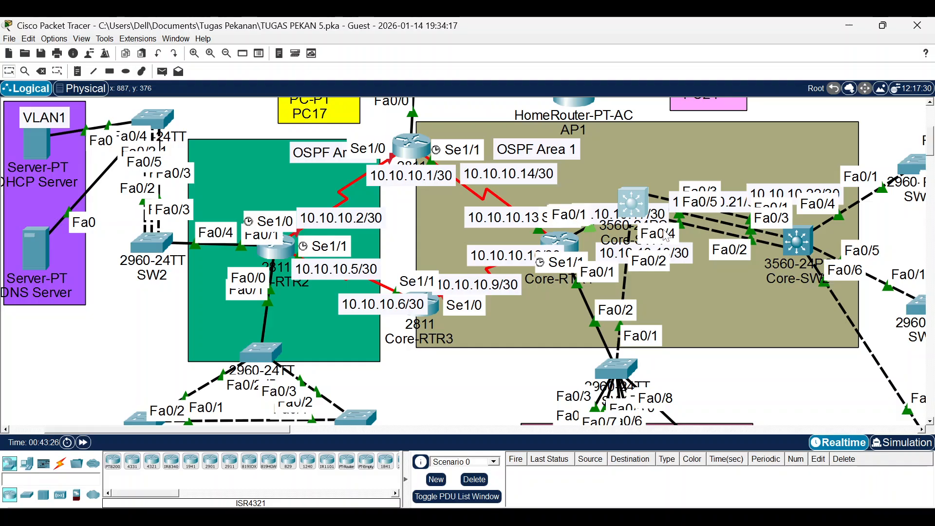
drag(633, 201, 651, 235)
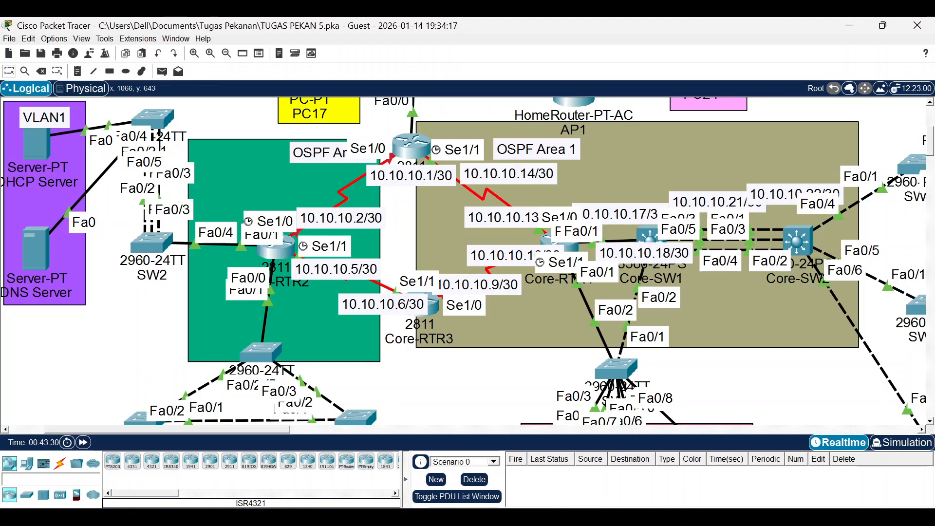
key(alt+Tab)
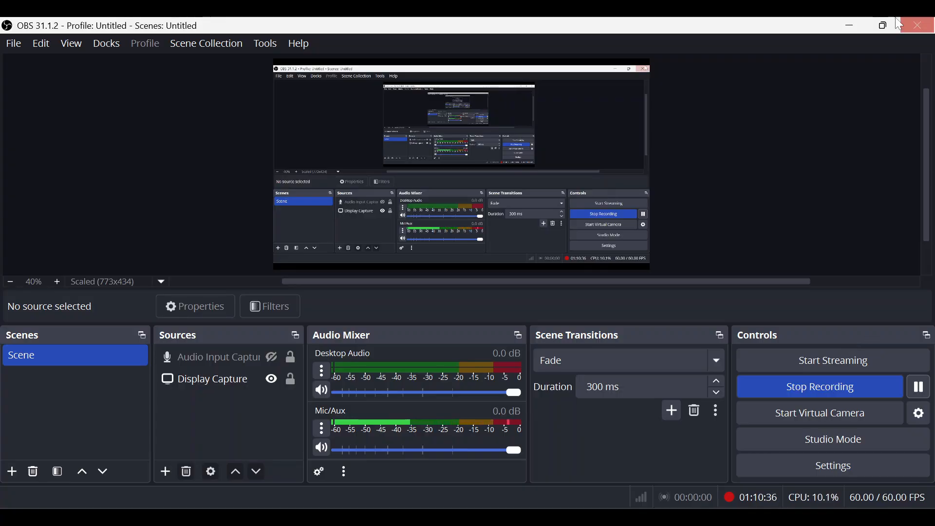
Run 'cdp run' and 'do sh cdp neig' on Core-SW2, then switch to Core-SW1's command line.
click(851, 26)
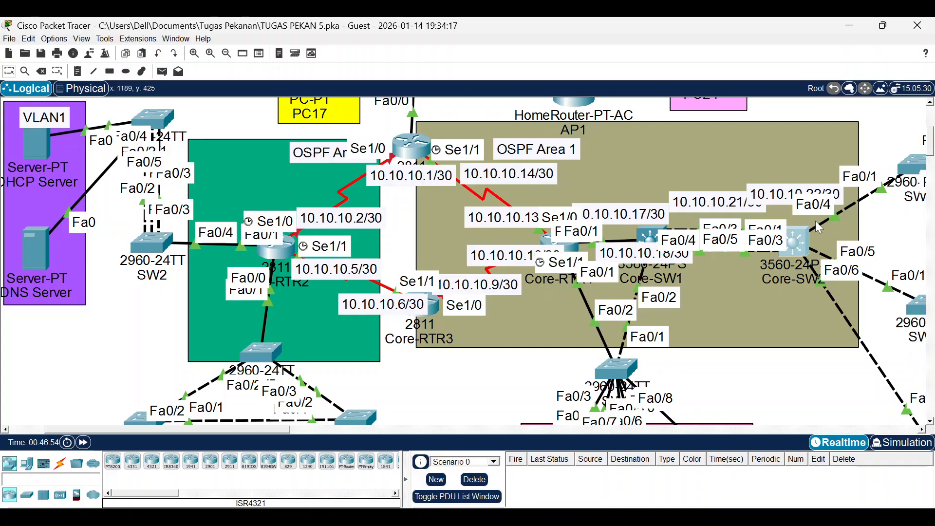
click(804, 242)
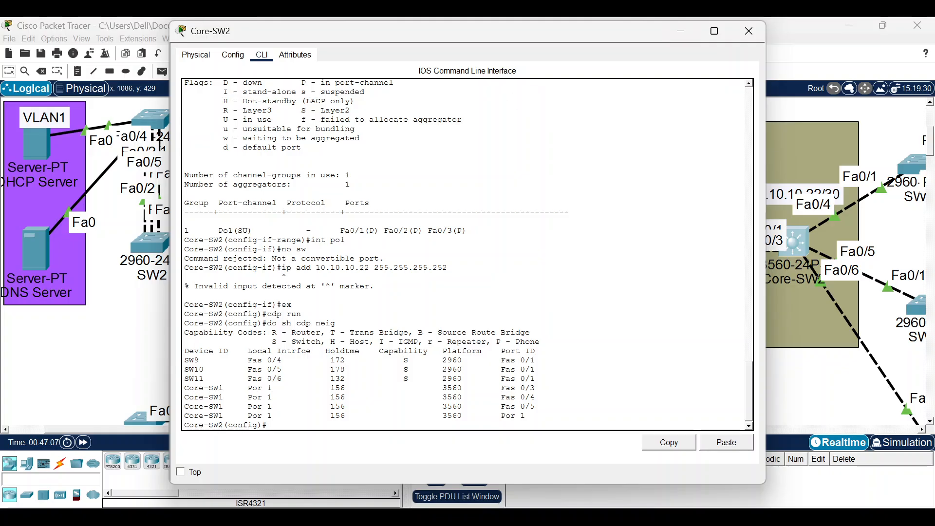
click(133, 365)
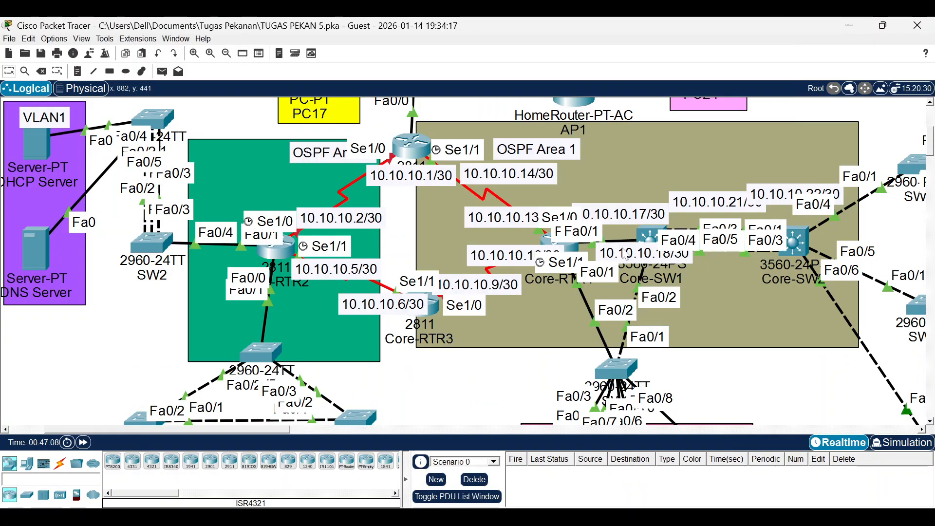
click(653, 238)
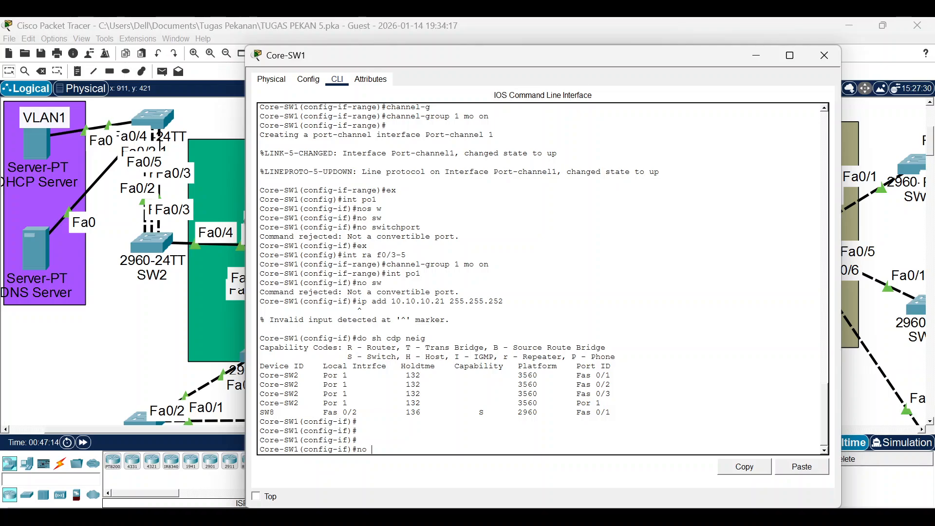
Enter the Fa0/3-5 interface range on Core-SW1 with 'int ra f0/3-5'.
text(channe)
key(Tab)
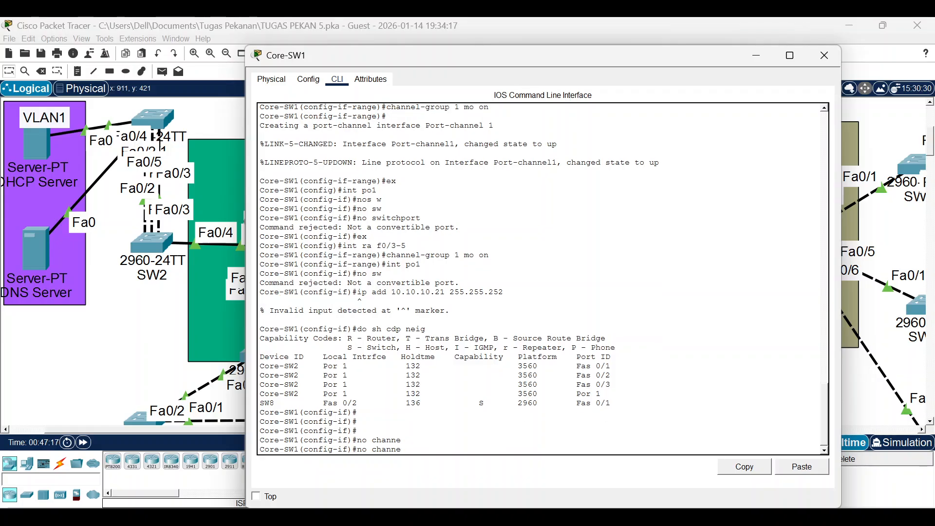
text(-g)
key(Tab)
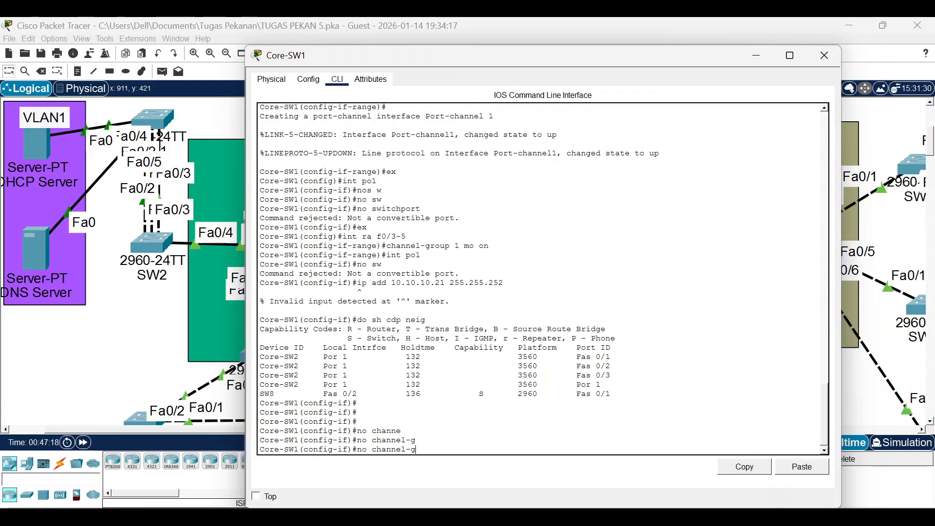
text(r)
key(Tab)
key(Tab)
key(BackSpace)
key(BackSpace)
key(BackSpace)
key(BackSpace)
key(BackSpace)
key(BackSpace)
key(BackSpace)
key(BackSpace)
key(BackSpace)
key(BackSpace)
key(BackSpace)
key(BackSpace)
key(BackSpace)
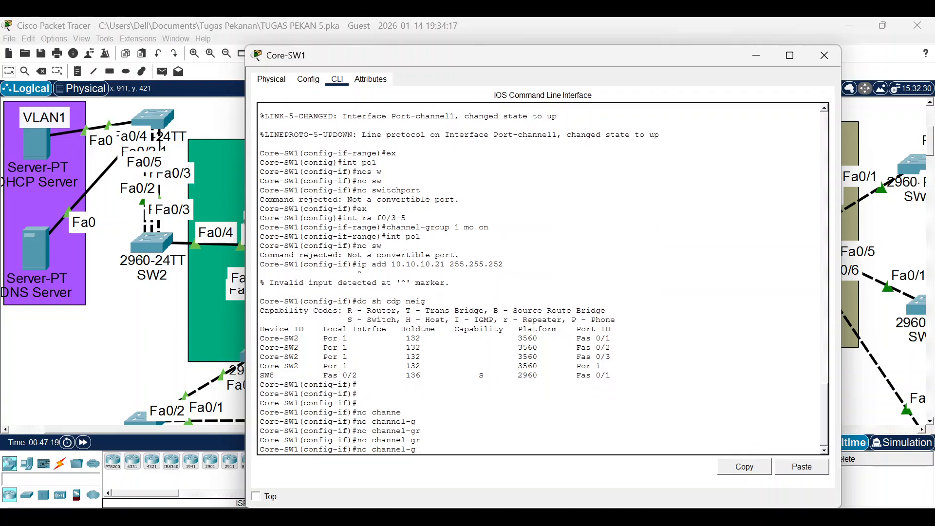
text(int)
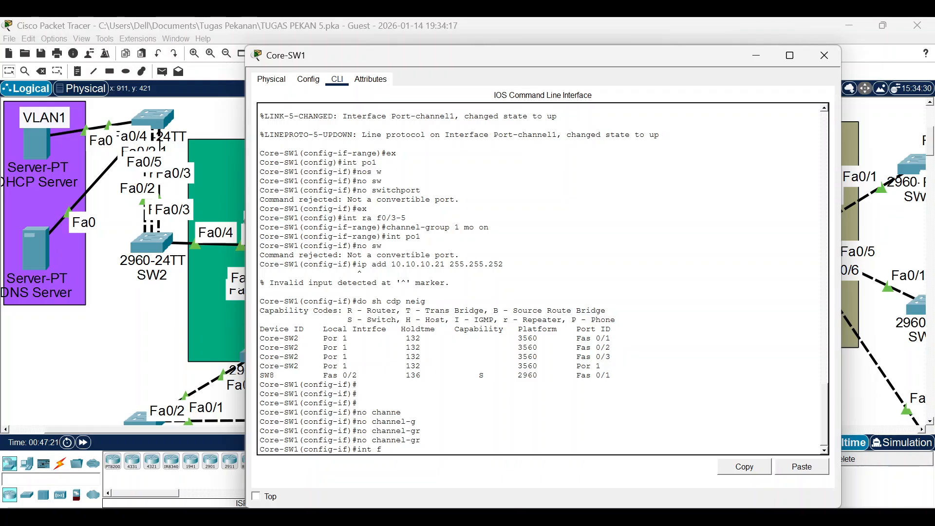
text( f0/3-5)
key(Return)
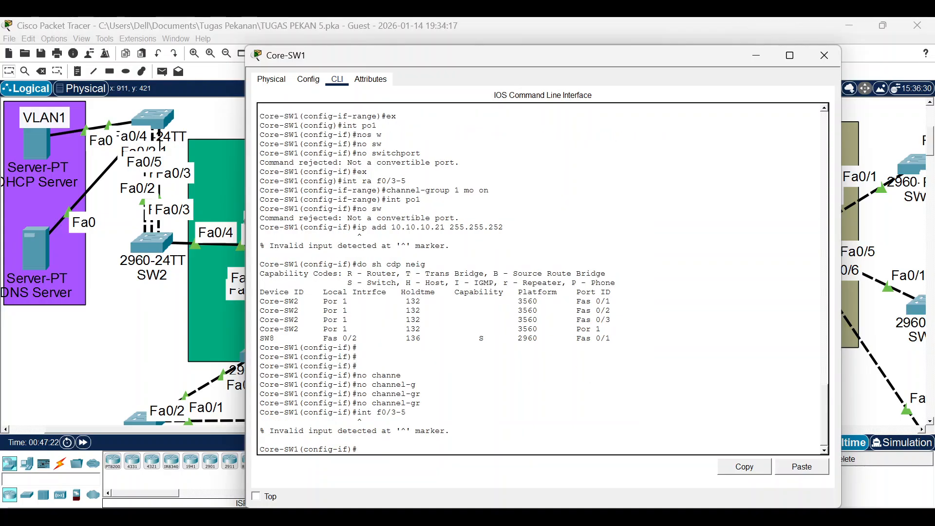
key(Up)
key(Left)
key(Left)
key(Left)
key(Left)
key(Left)
key(Left)
text(ea)
key(BackSpace)
key(BackSpace)
key(BackSpace)
text(ra)
key(Return)
Remove the ports with 'no channel-group 1 mode on', bringing Port-channel1 down.
text(no)
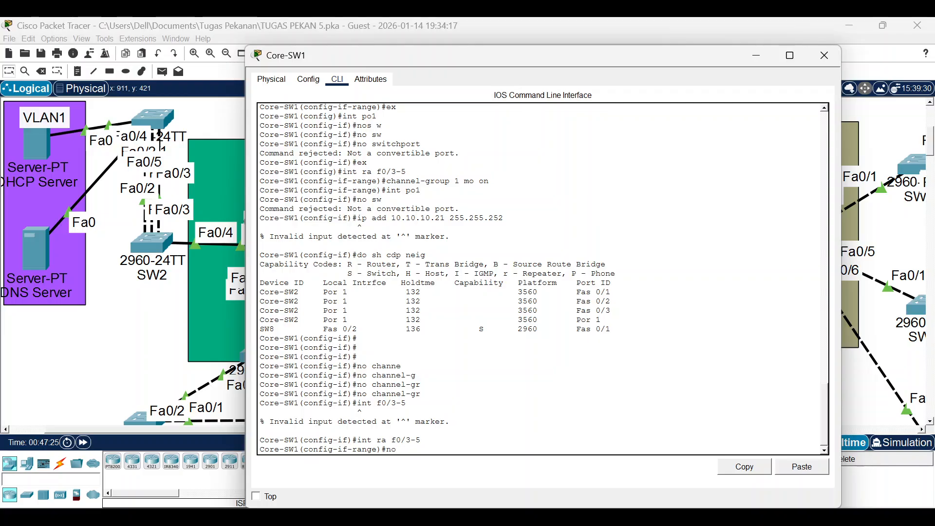
text( channel)
key(Tab)
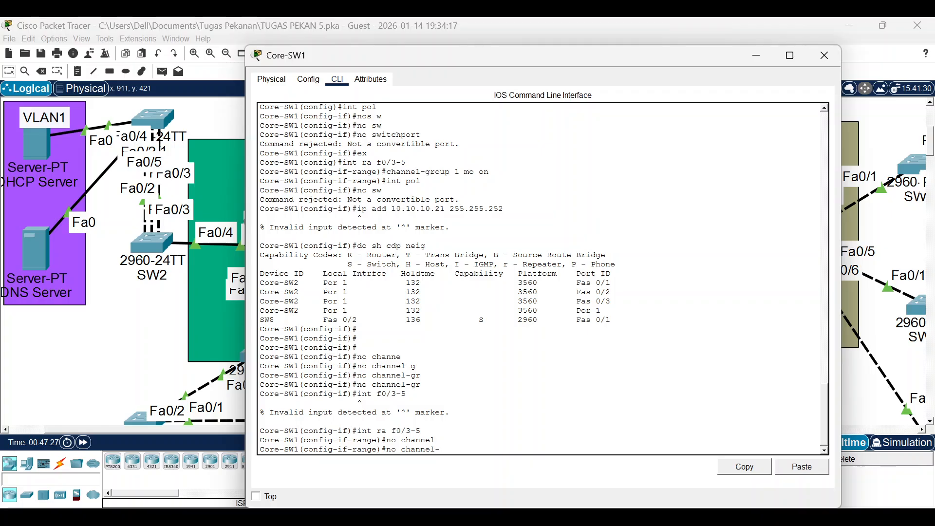
text(-g)
key(Tab)
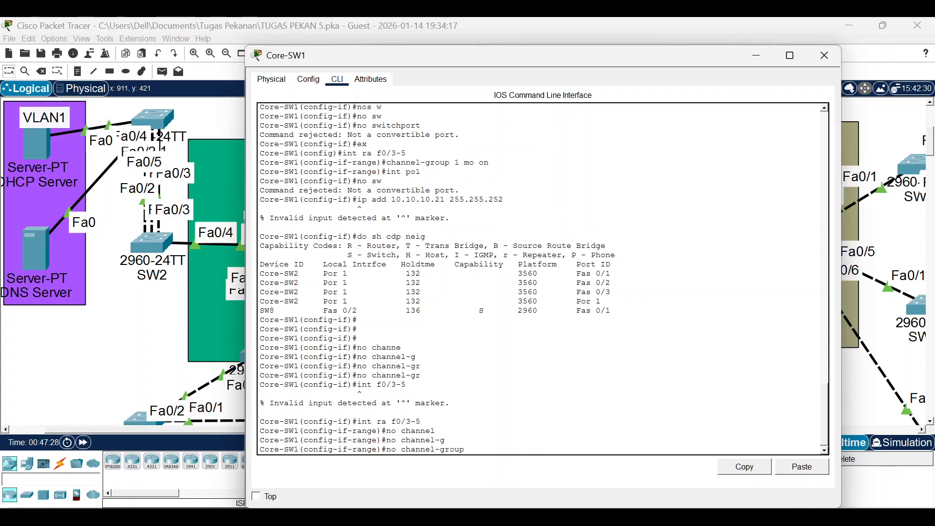
text(mo on)
key(Return)
key(Return)
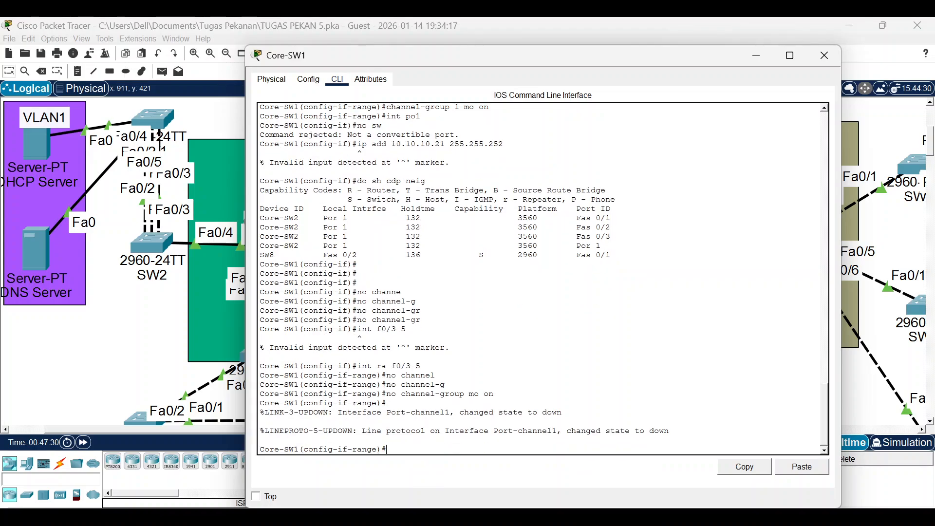
click(756, 55)
Check Core-SW2's console, then re-run the channel-group removal command on Core-SW1.
click(803, 244)
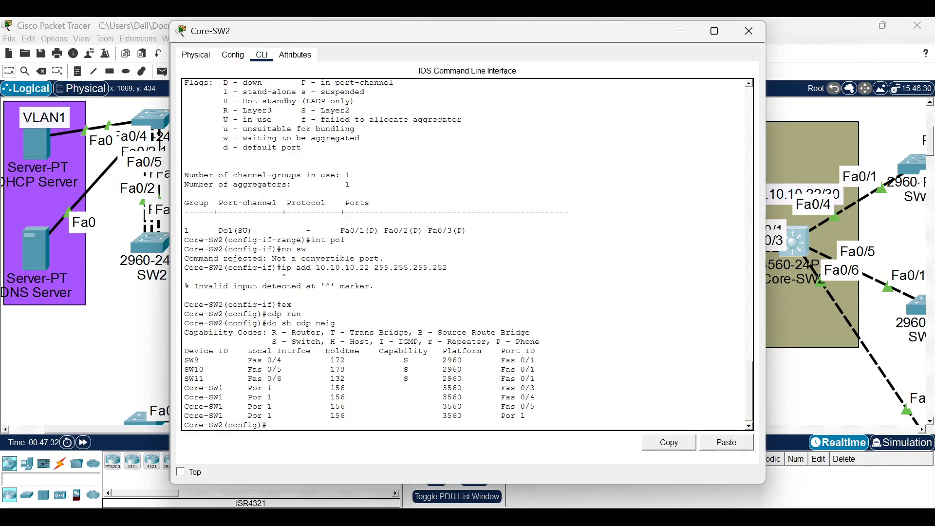
key(Return)
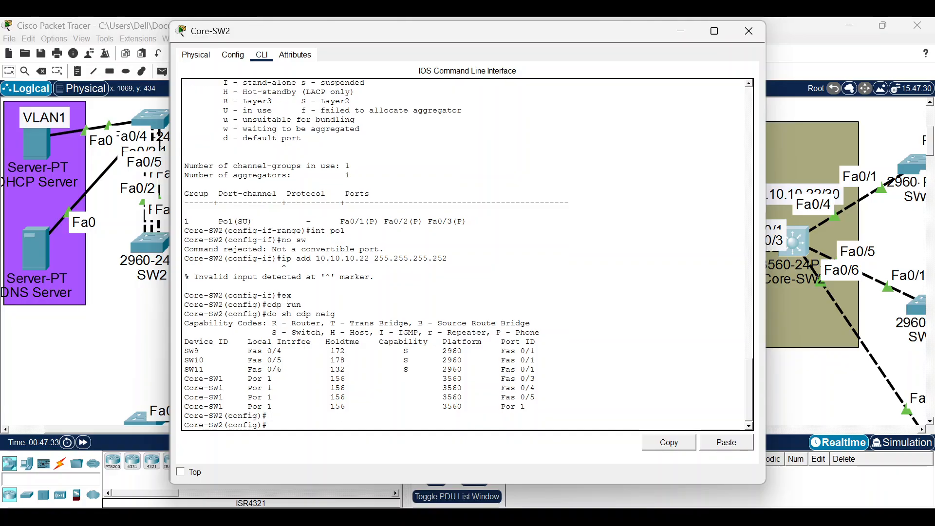
click(655, 517)
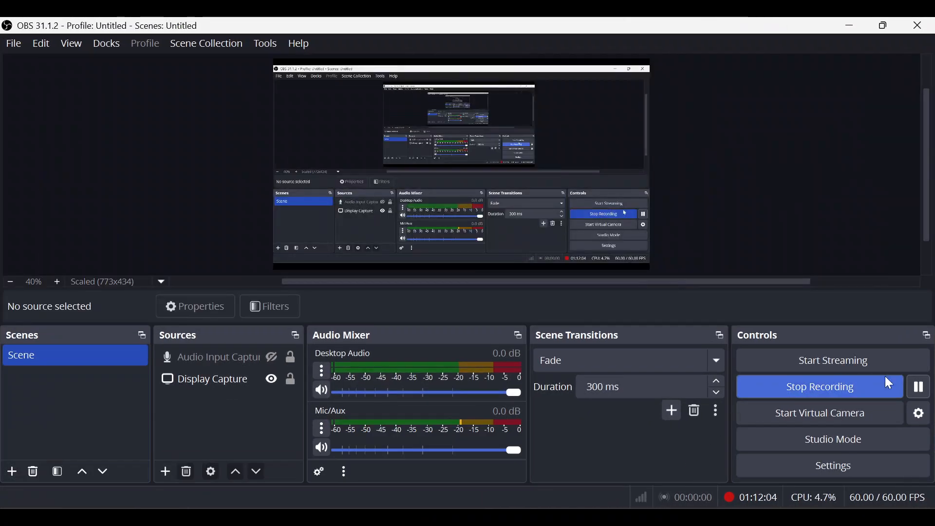
click(915, 386)
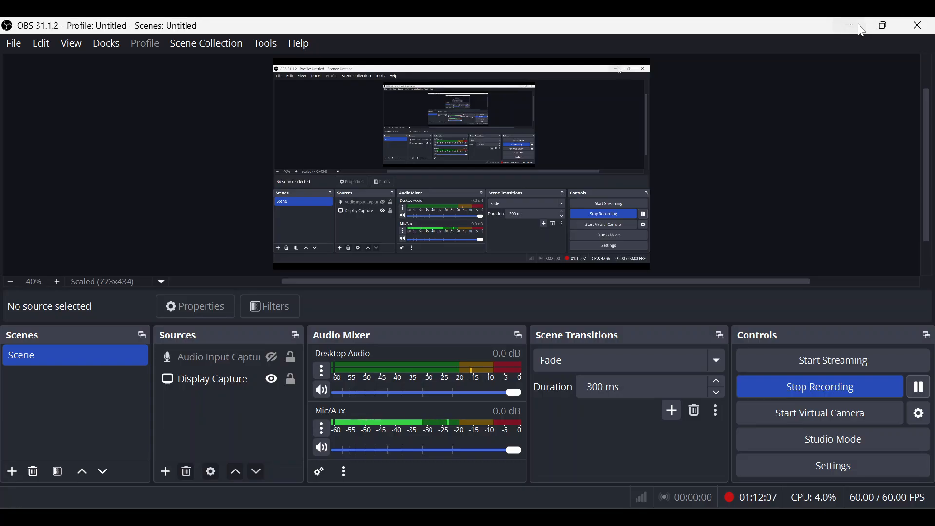
click(853, 26)
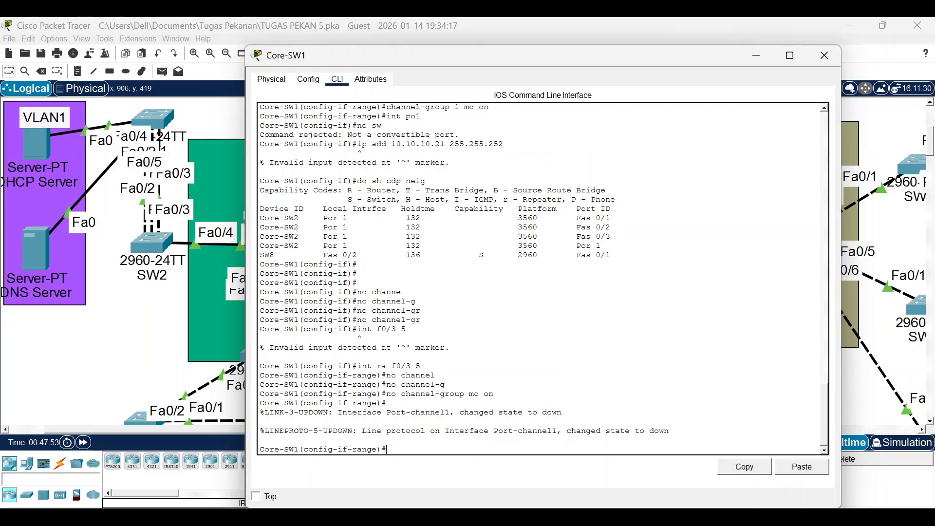
key(Up)
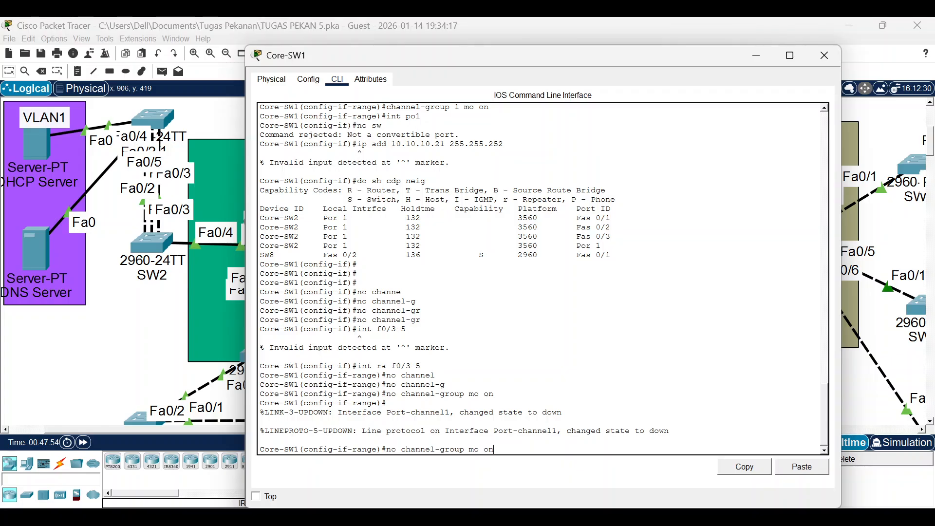
key(Return)
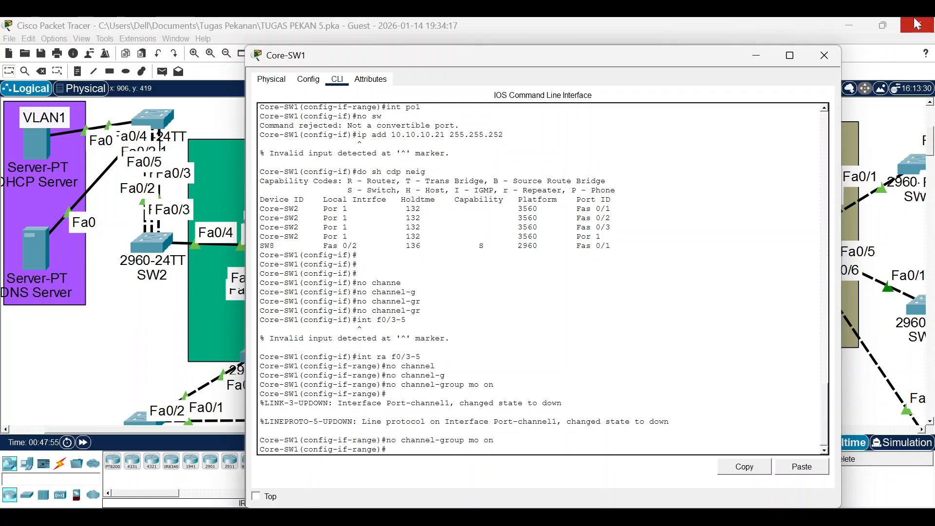
Fast-forward simulation time, scroll the canvas back to the core area and open Core-SW1's CLI.
click(757, 62)
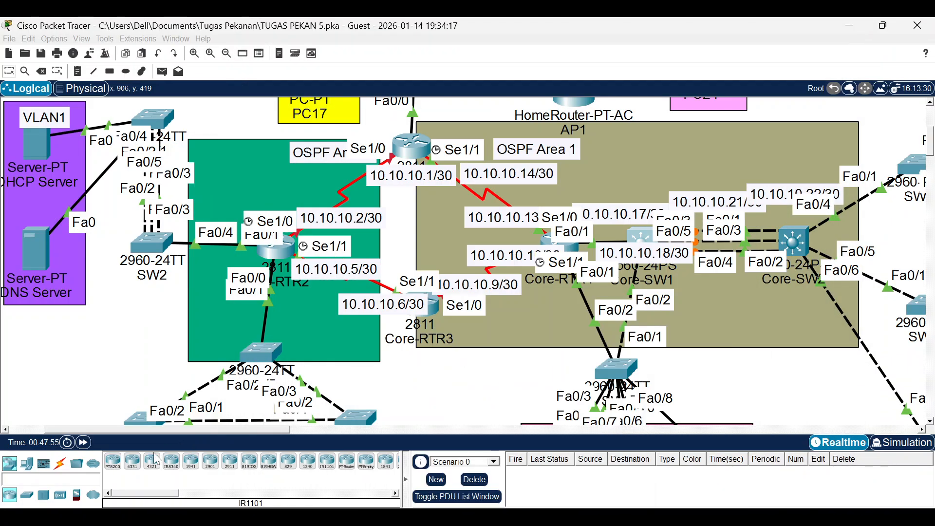
click(84, 443)
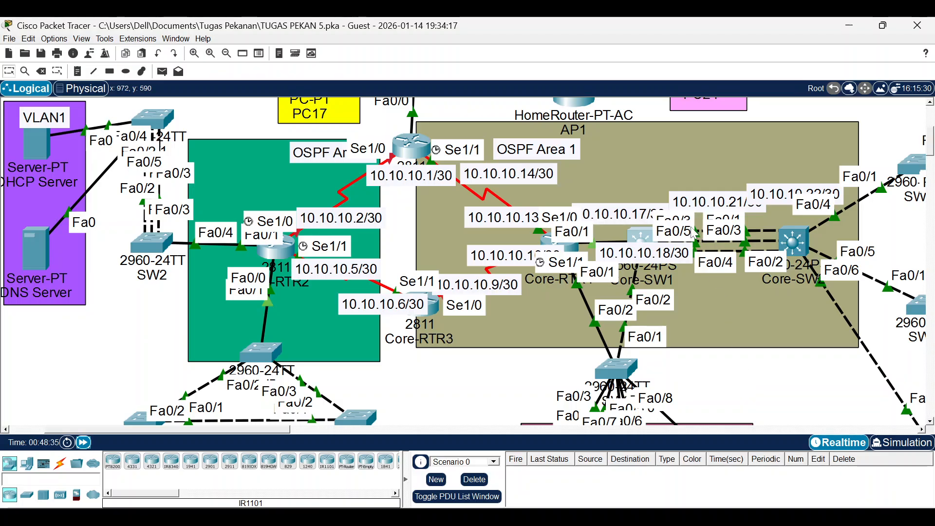
click(760, 430)
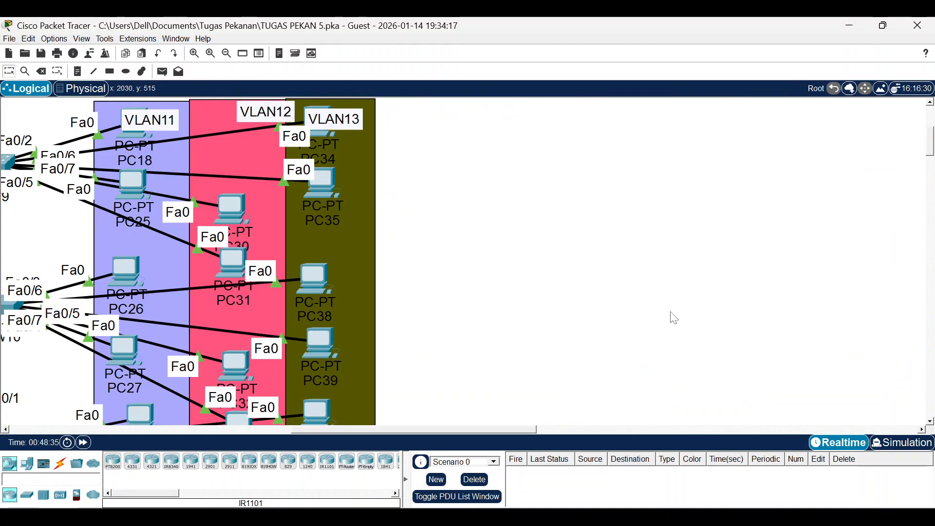
drag(502, 432, 321, 432)
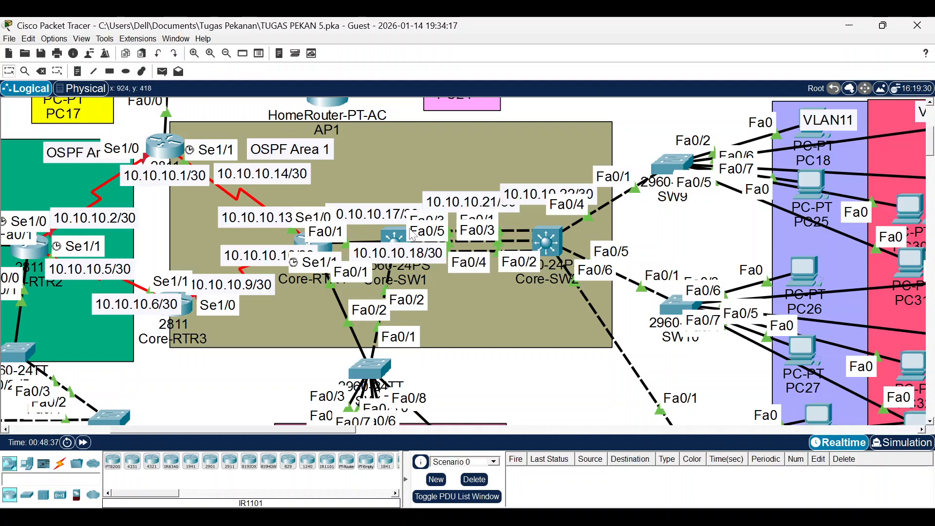
click(395, 237)
Make Core-SW1's Port-channel1 routed with 'no sw' and assign it 10.10.10.21 255.255.255.252.
drag(401, 440, 402, 450)
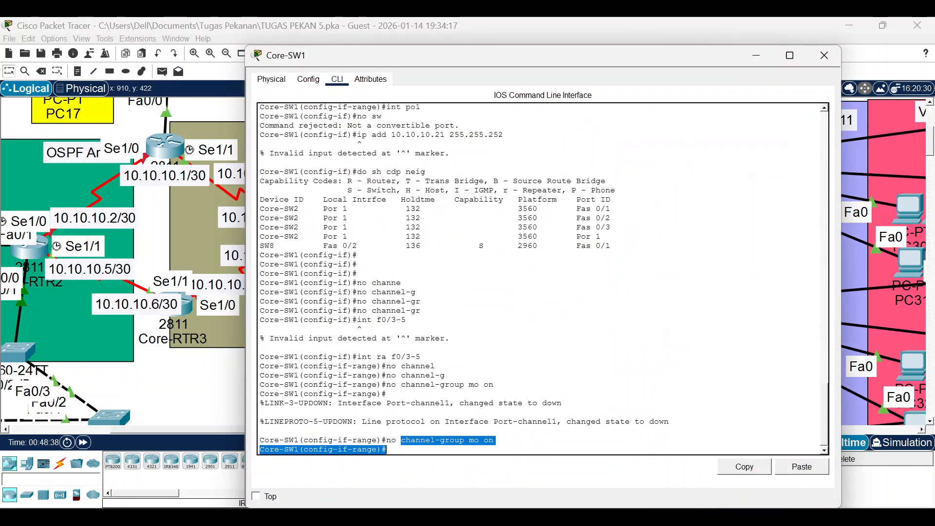
click(402, 450)
text(int )
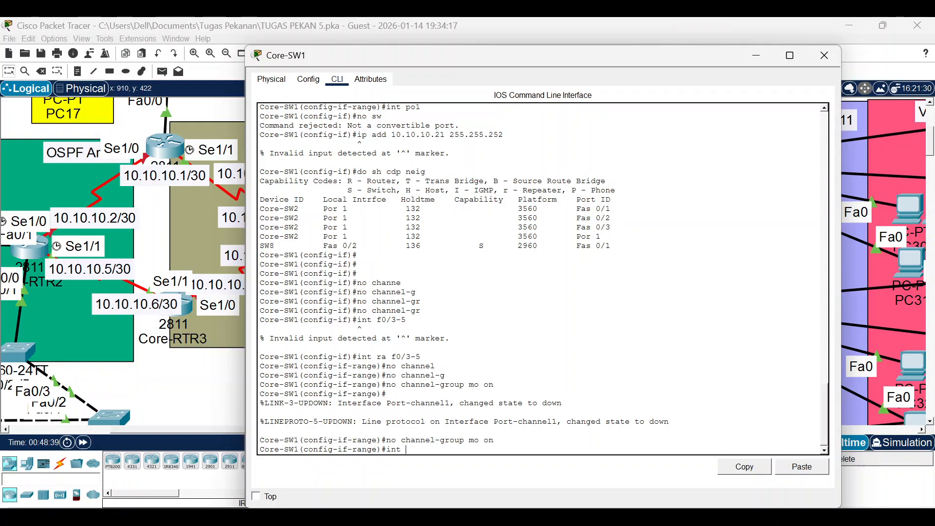
text(po1)
key(Return)
text(s)
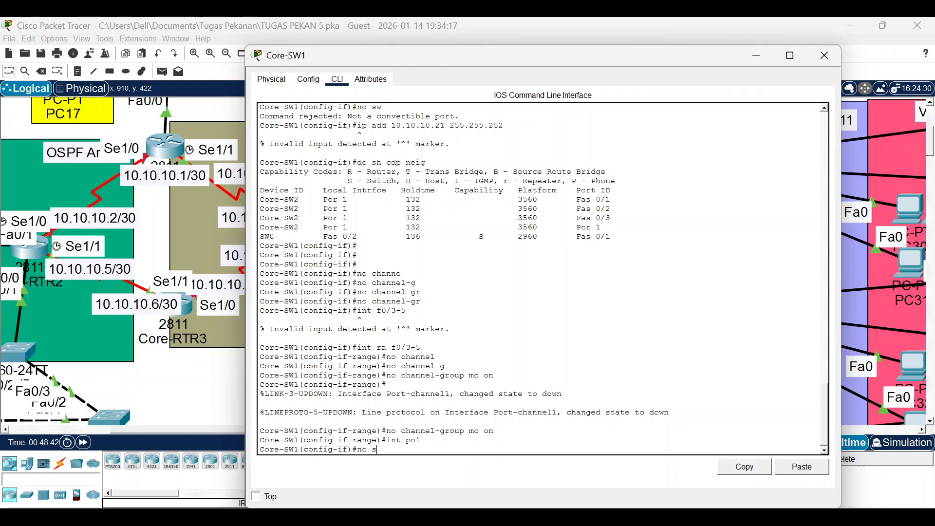
text(ww)
key(Return)
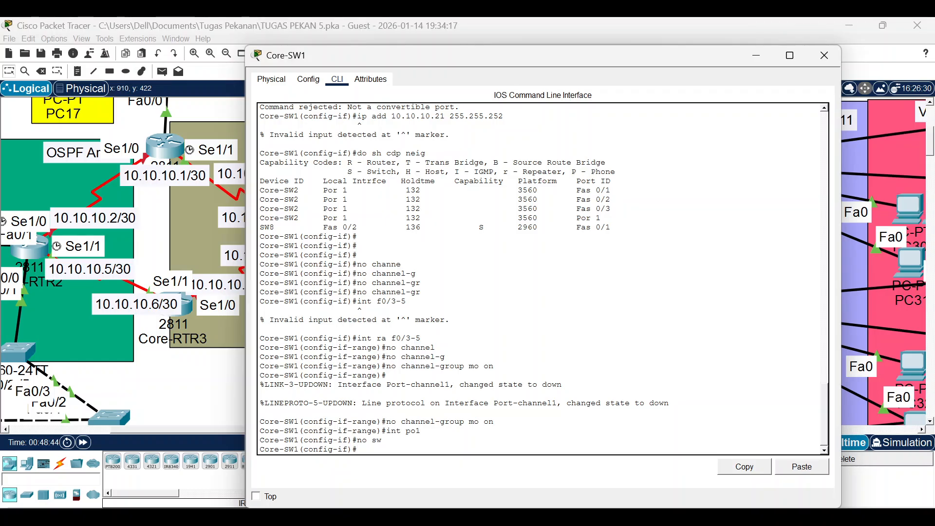
text(ip add )
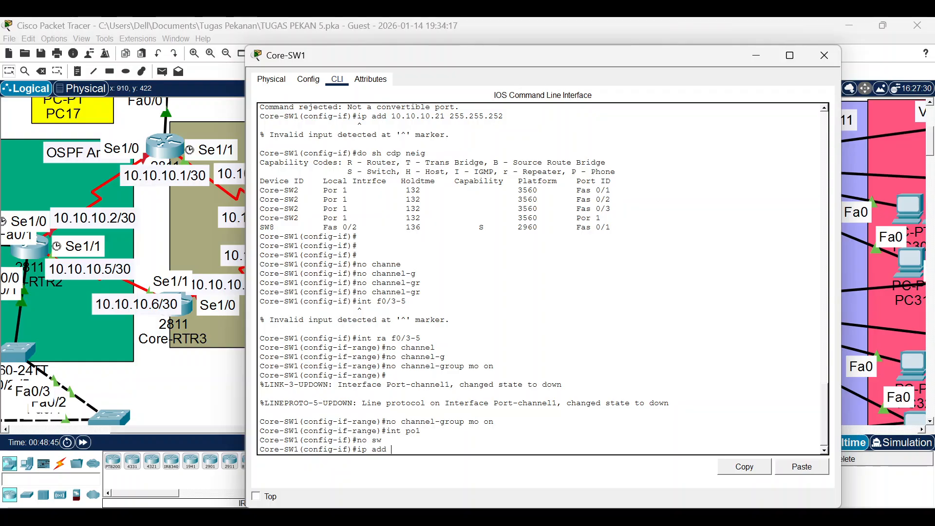
text(10.10.10.22 255.255)
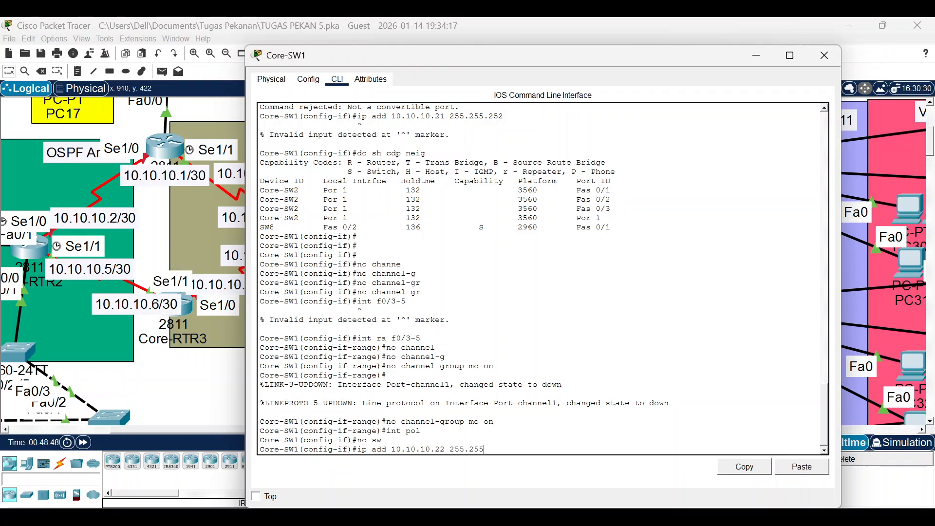
key(BackSpace)
key(BackSpace)
key(BackSpace)
key(BackSpace)
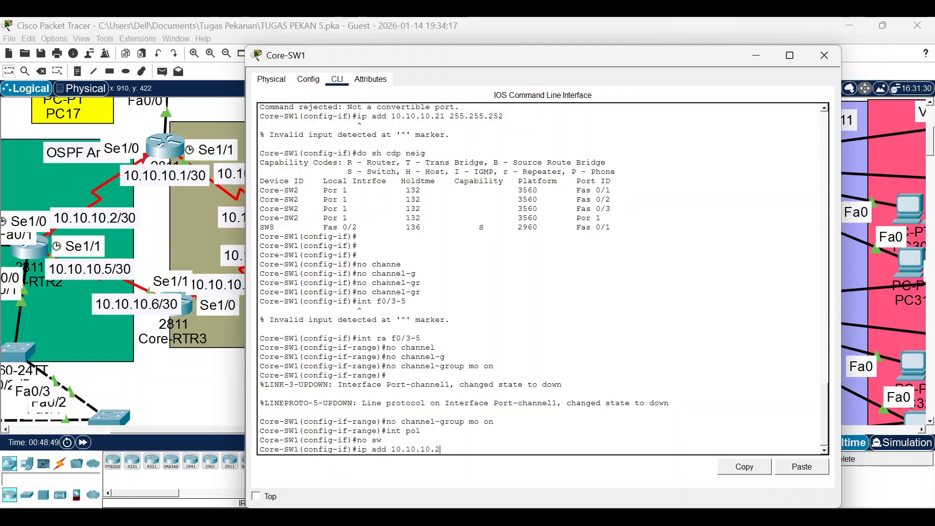
text(1 255.255.255.252)
key(Return)
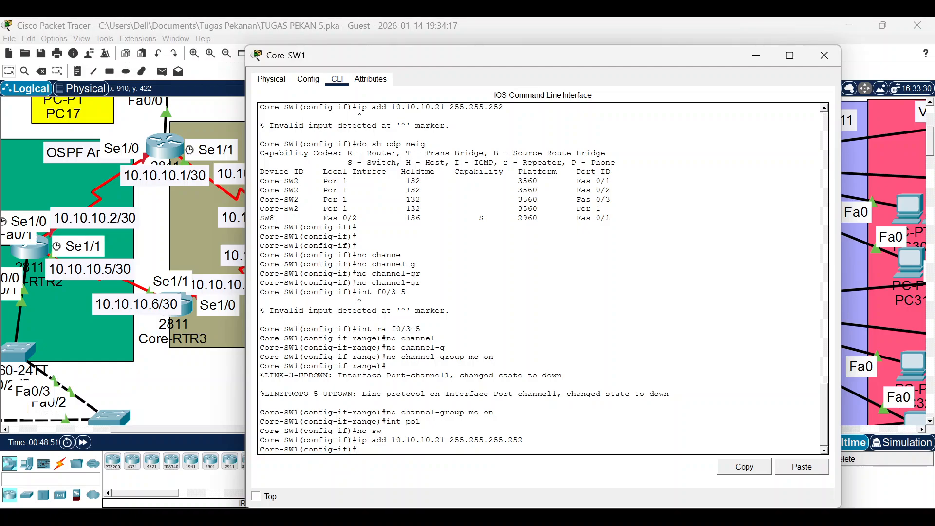
click(756, 55)
Open Core-SW2's CLI and try 'no switchport' on Port-channel1 to make it routed.
click(546, 241)
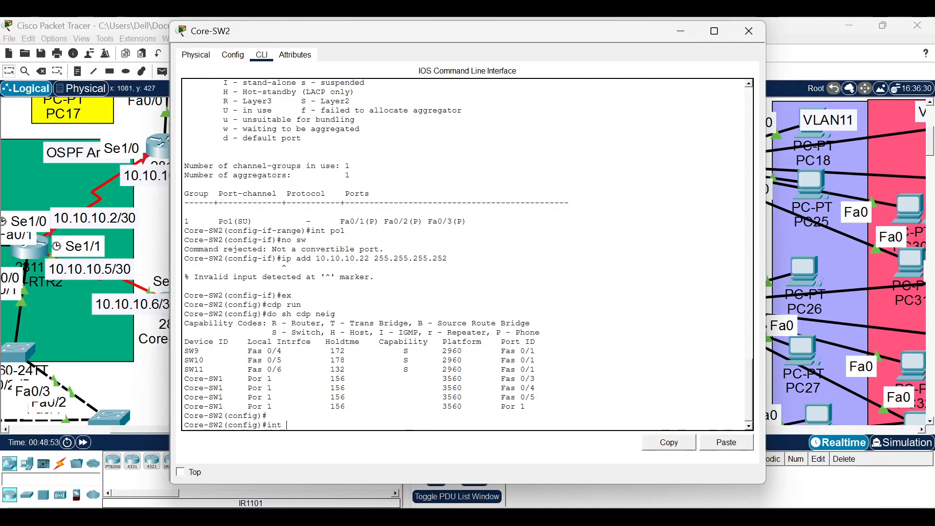
text(int po1)
key(Return)
text(no sw)
key(Return)
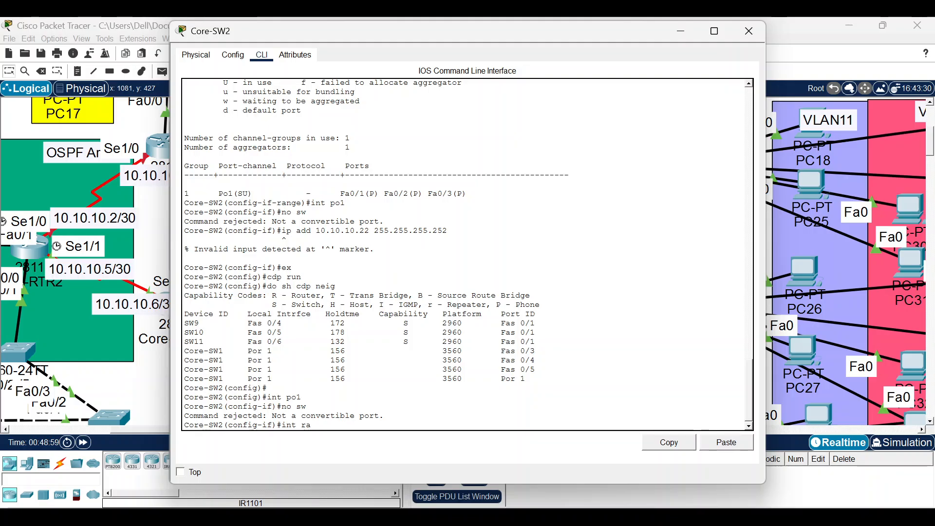
Select Fa0/1-3 as a range and remove them with 'no channel-group mode on'.
text(f0/)
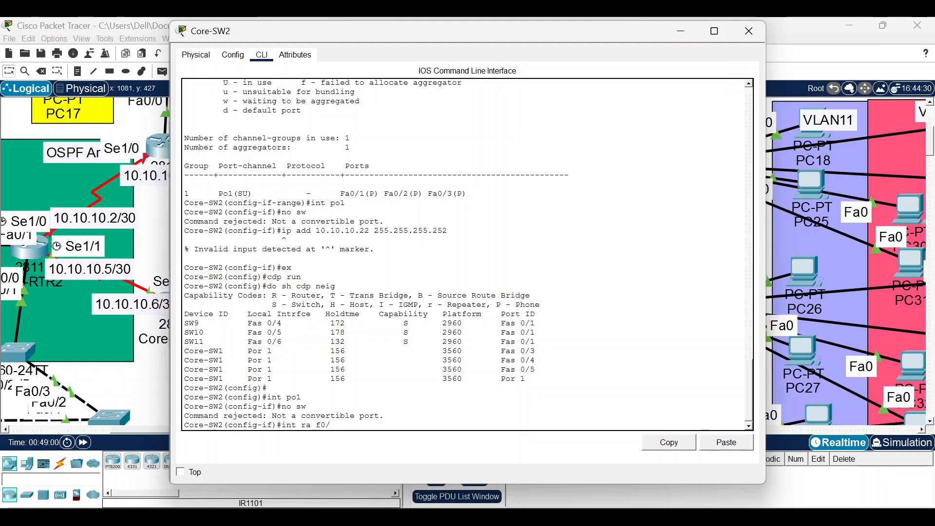
text(1-3)
key(Return)
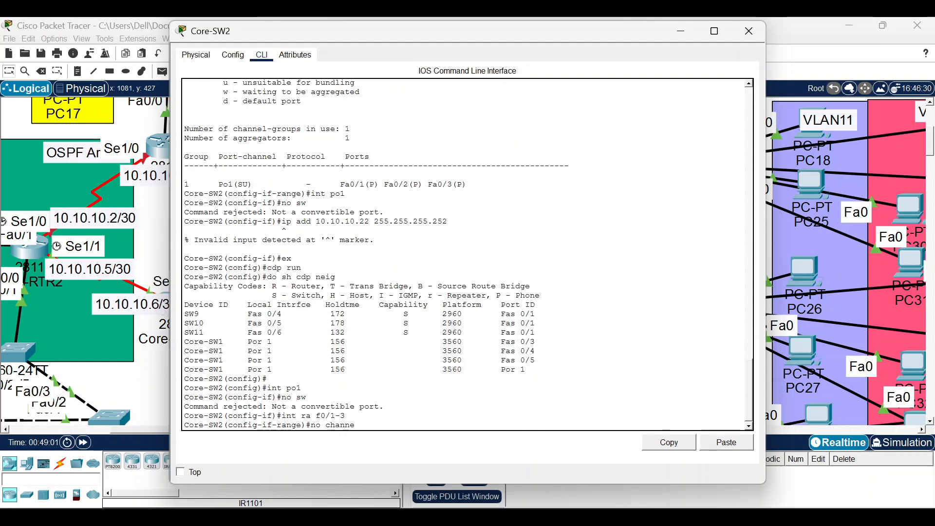
text(no channe)
key(Tab)
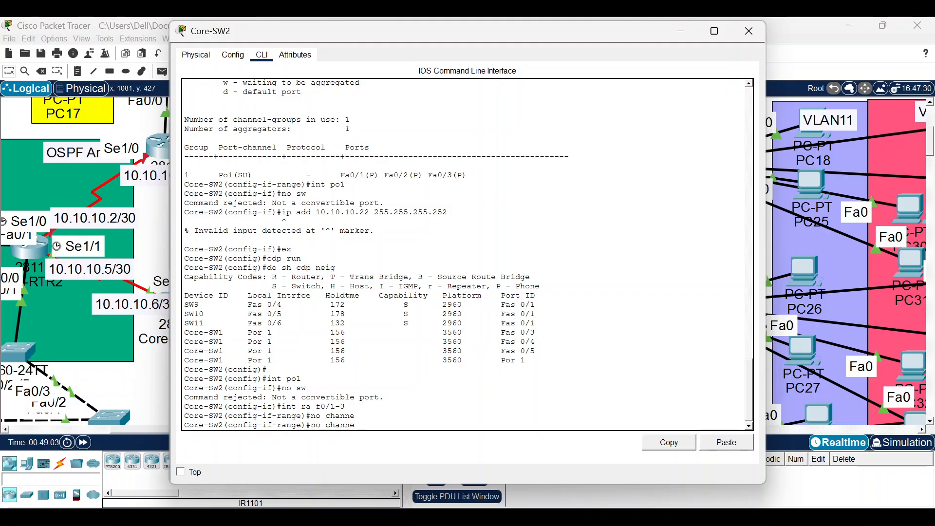
text(l-gr)
key(Tab)
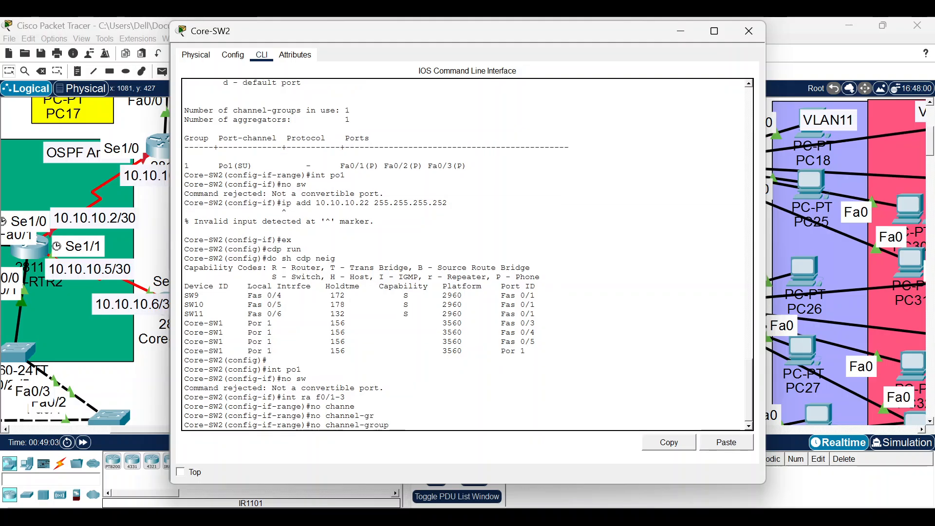
text(mo on)
key(Return)
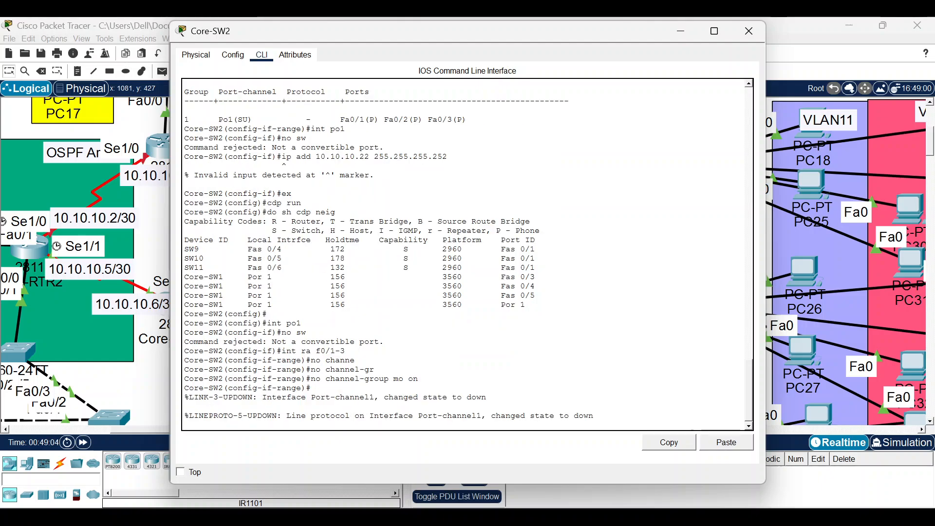
Try re-adding the ports by rerunning the recalled command without 'no'.
key(Up)
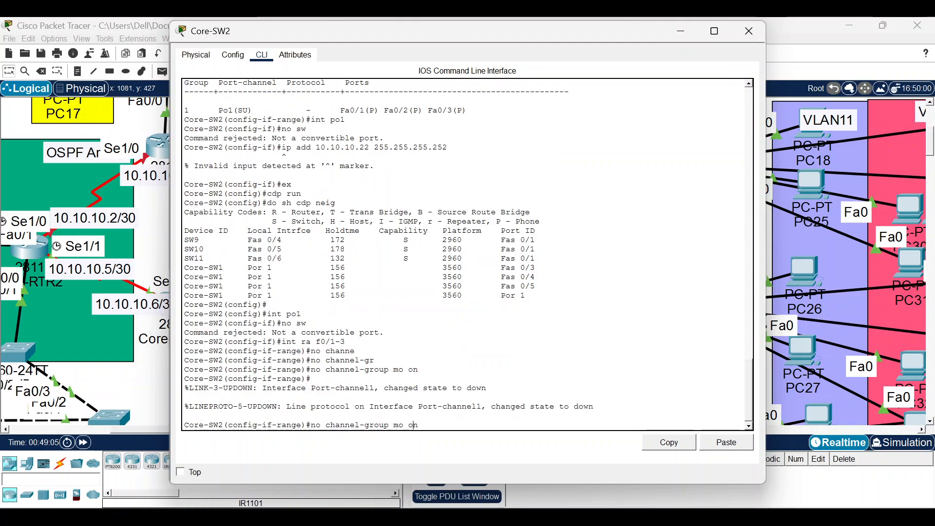
key(Left)
key(Left)
key(Left)
key(Left)
key(Left)
key(Left)
key(Left)
key(BackSpace)
key(BackSpace)
key(BackSpace)
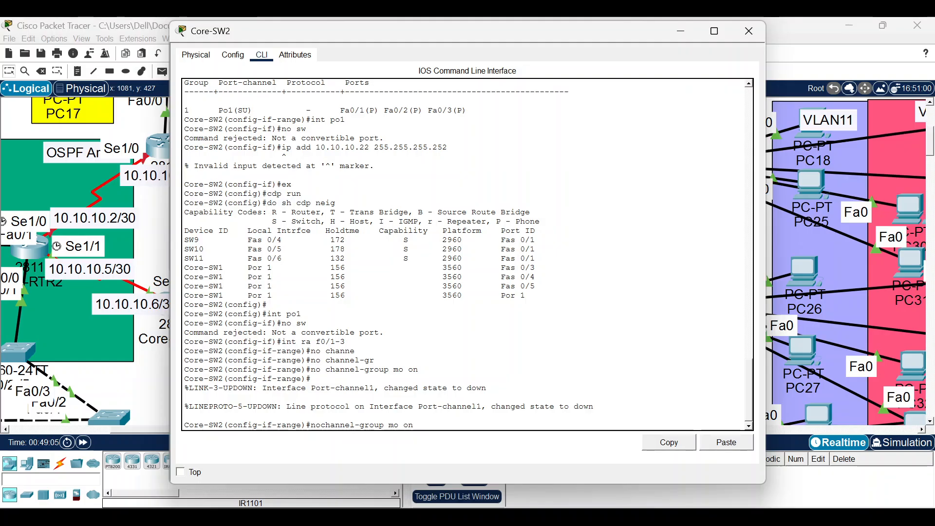
key(Return)
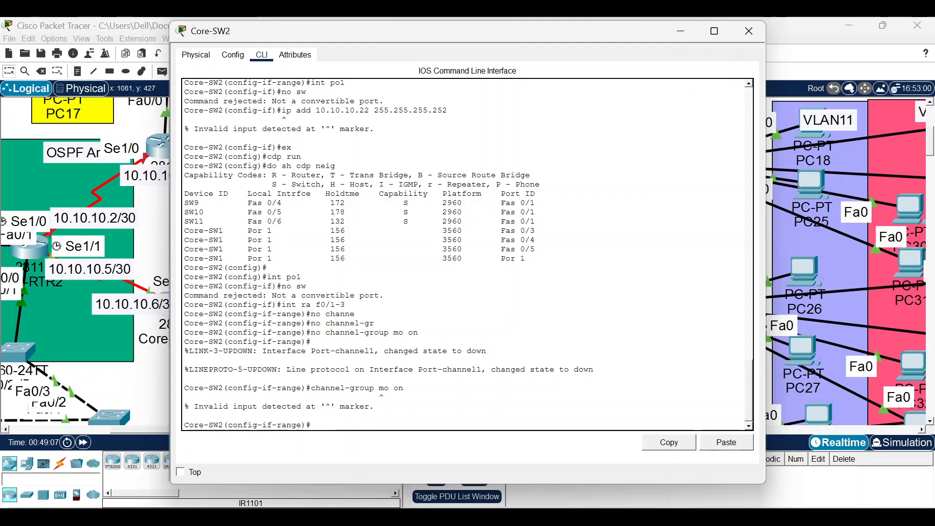
Add Fa0/1-3 to channel group 1 with 'channel-group 1 mode on'.
key(Up)
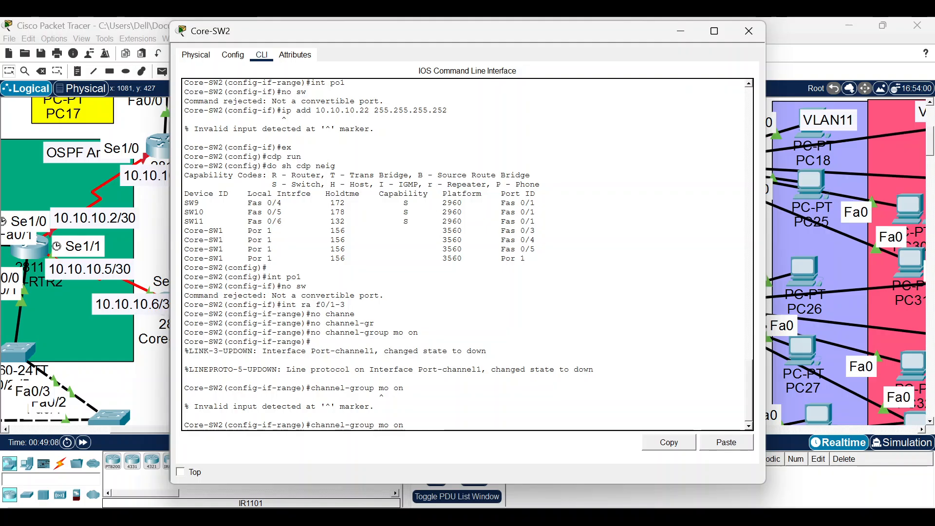
key(BackSpace)
key(BackSpace)
key(BackSpace)
key(BackSpace)
key(BackSpace)
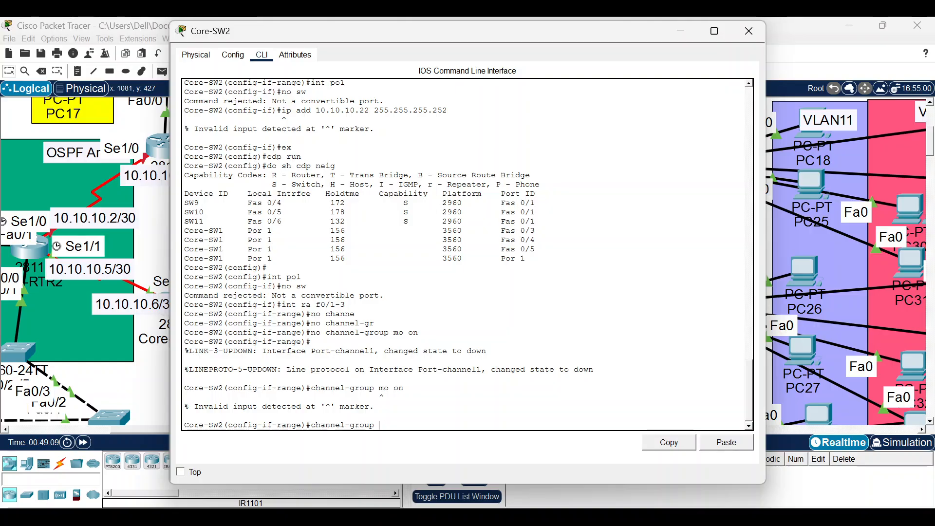
key(BackSpace)
key(Tab)
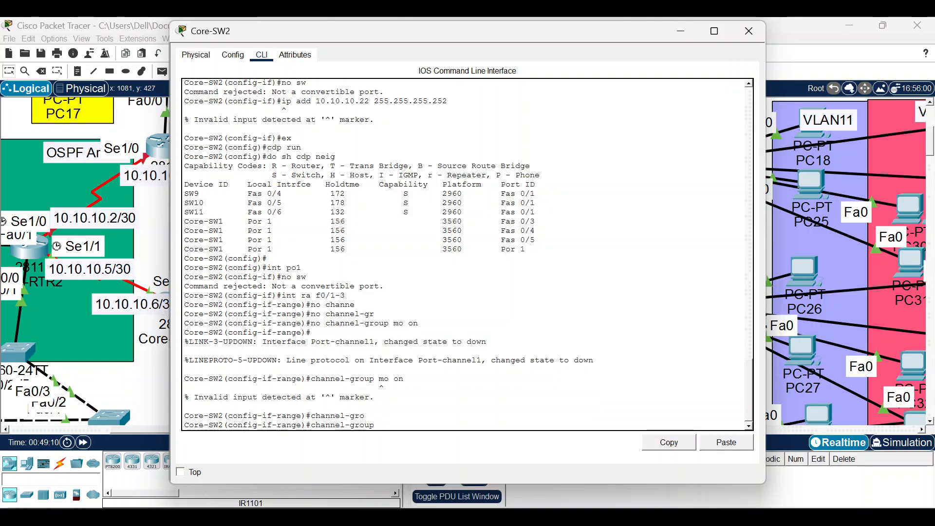
text(mo)
key(Tab)
key(Tab)
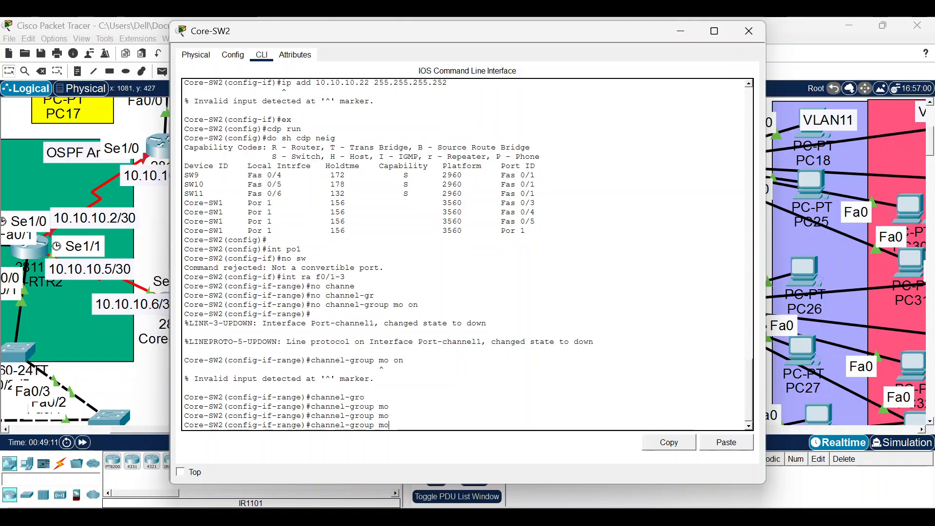
key(BackSpace)
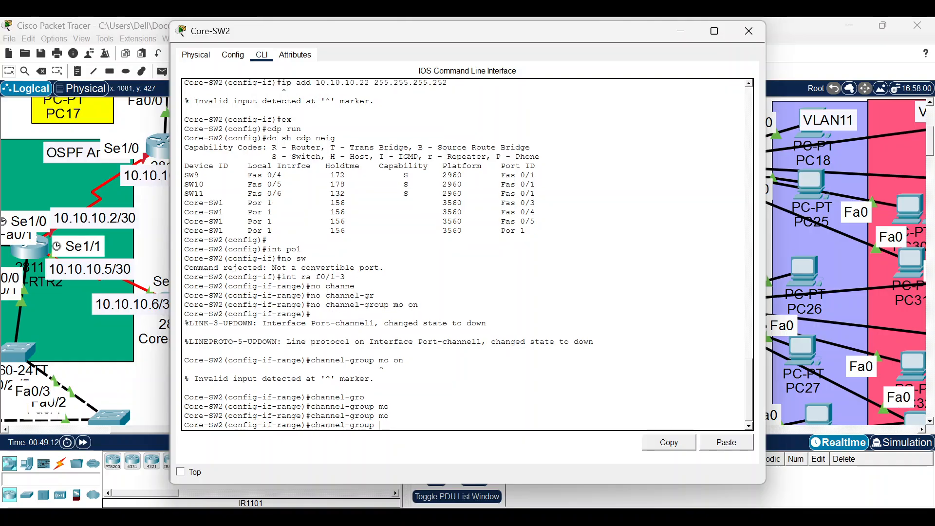
text(1 mo)
key(Tab)
key(Tab)
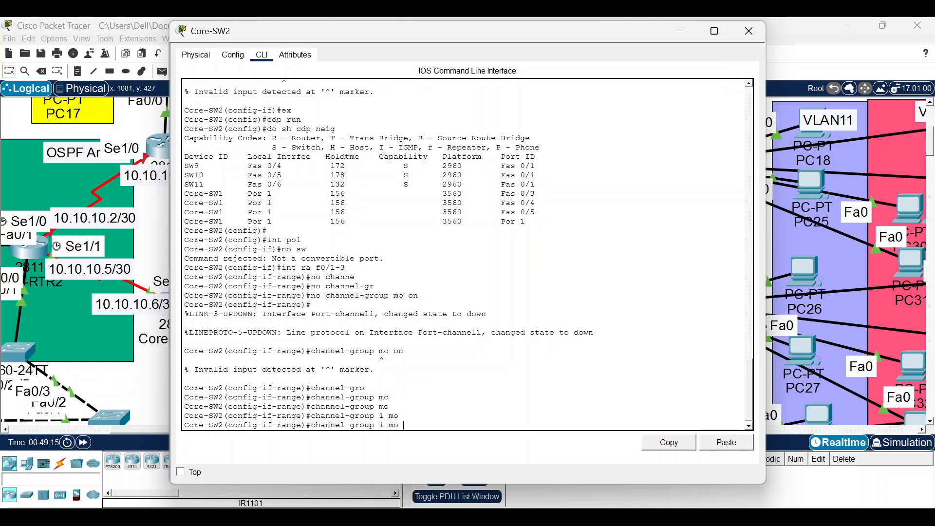
key(Tab)
text(de)
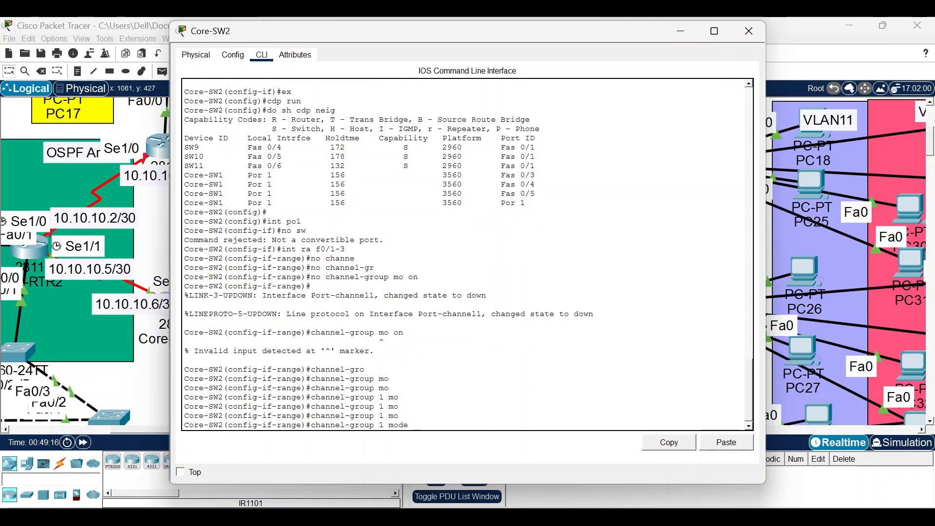
text( on)
key(Return)
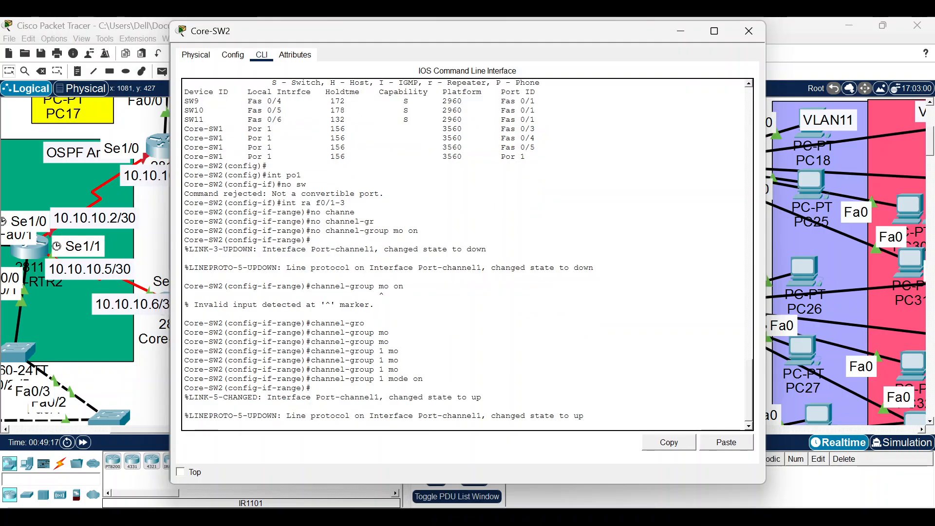
key(Return)
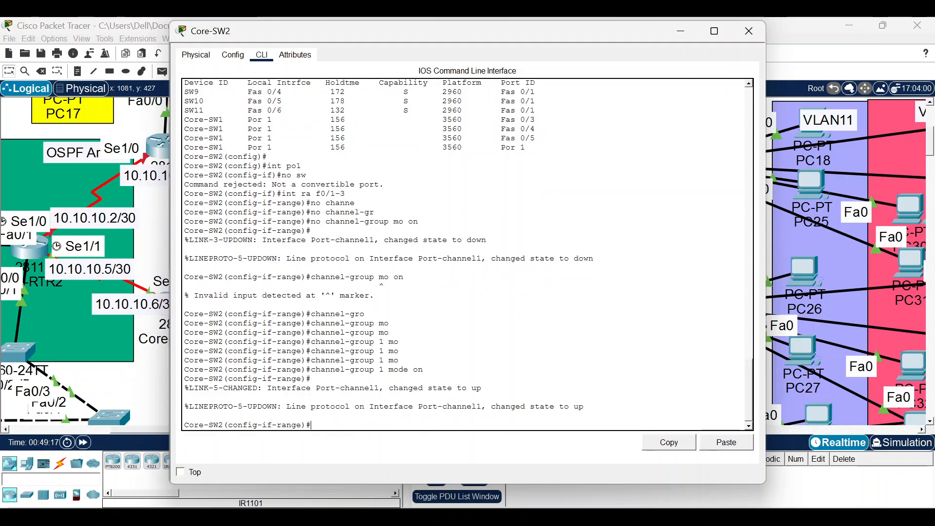
key(Return)
Fast-forward the simulation, then retry 'no switchport' on Core-SW2's Port-channel1 (rejected as not convertible).
click(159, 394)
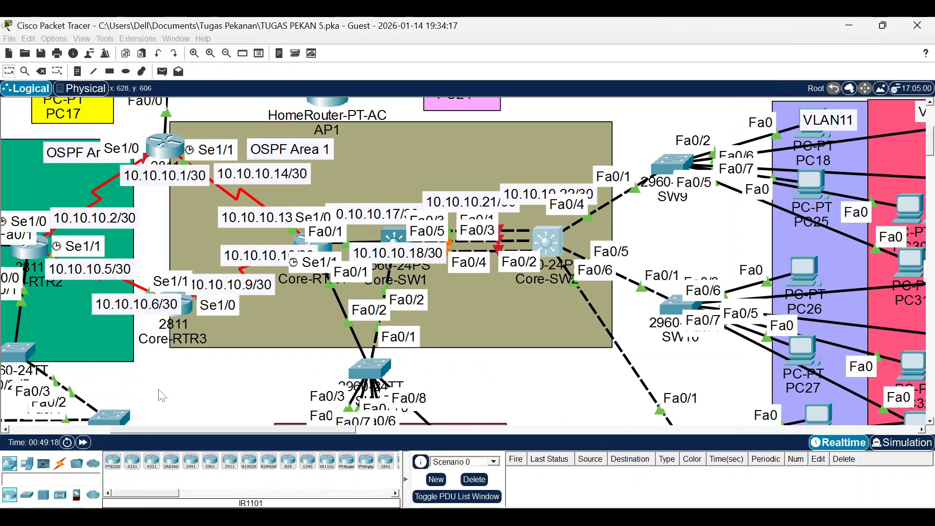
click(89, 444)
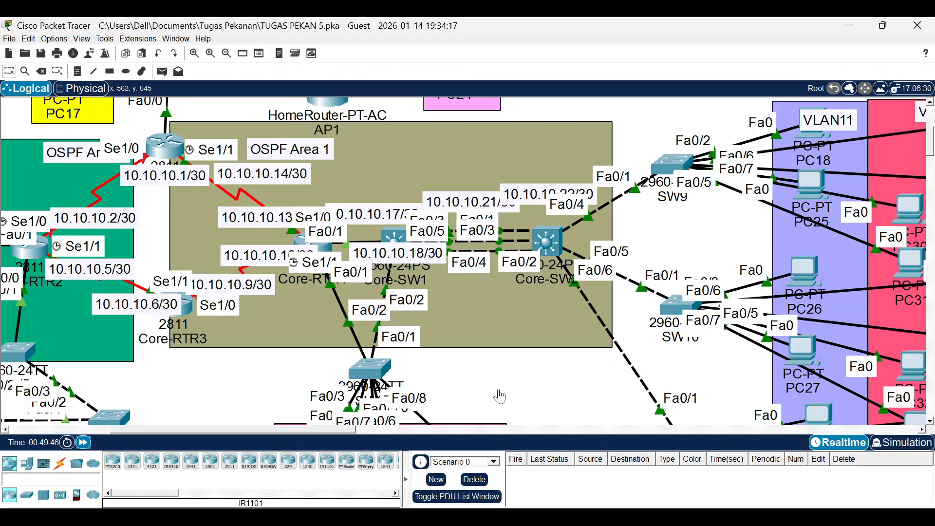
click(565, 243)
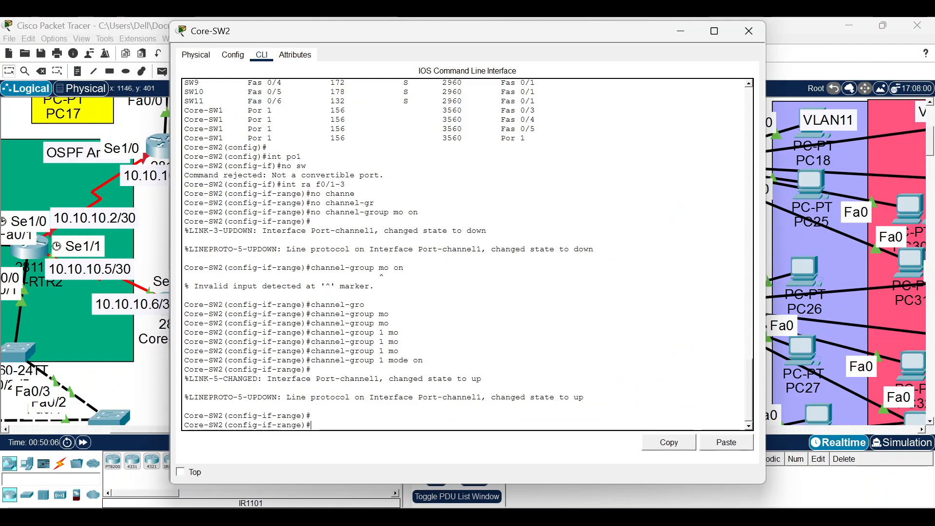
text(int p)
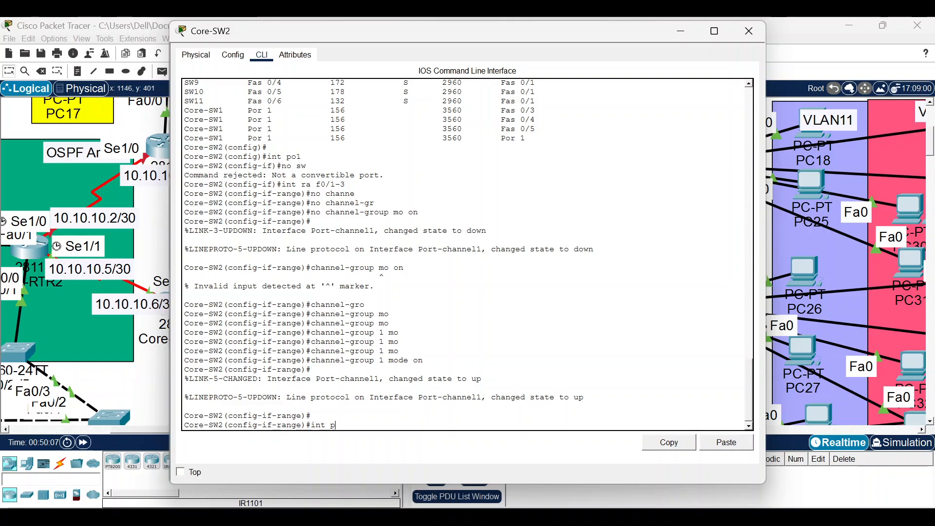
text(o1)
key(Return)
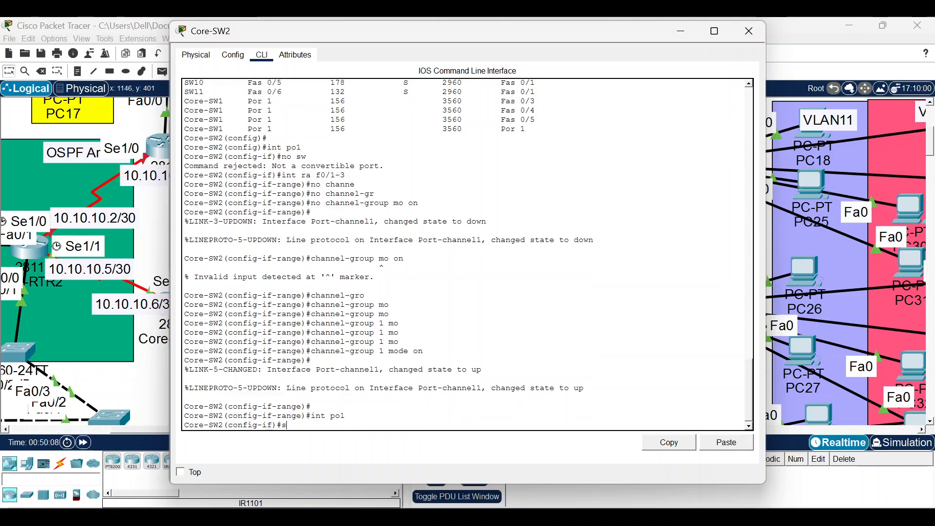
text(no sw)
key(Return)
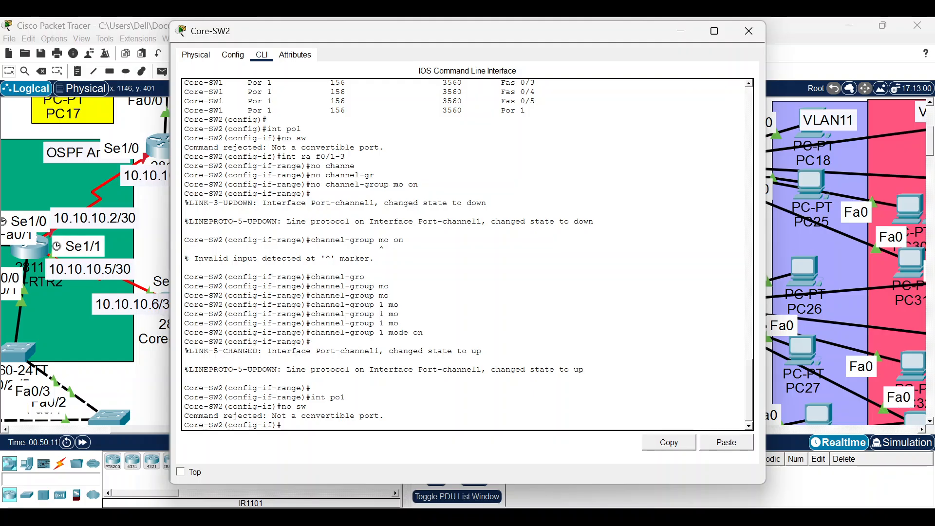
click(142, 398)
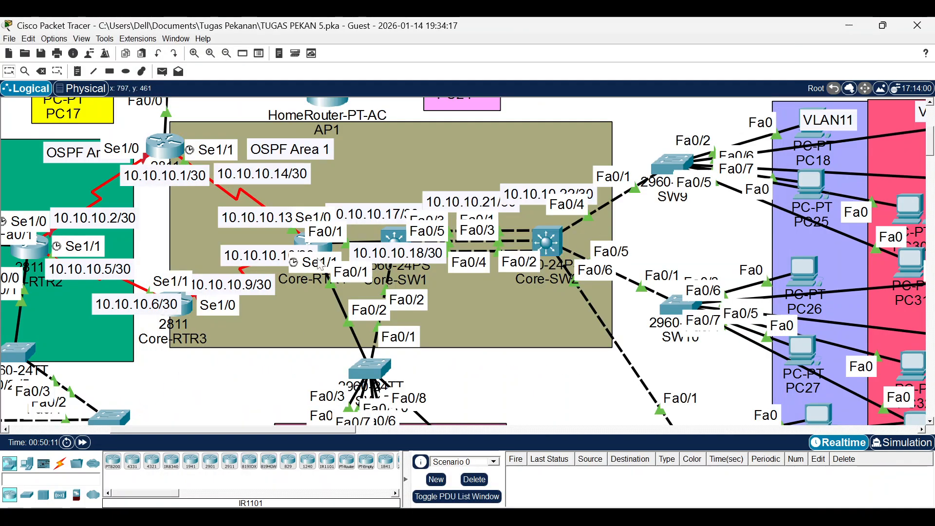
In Core-SW1's CLI, try the interface command 'int f0.3-5', which is rejected.
click(400, 237)
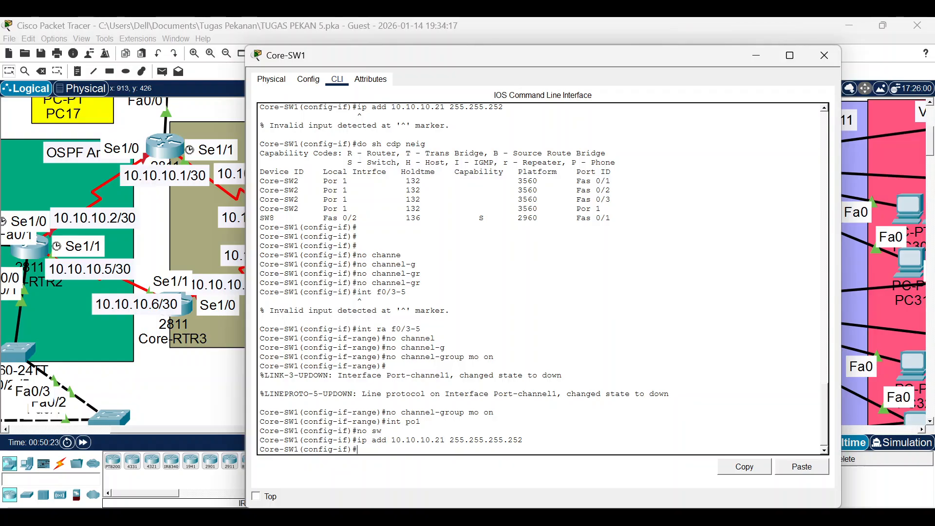
key(Up)
key(Up)
key(Up)
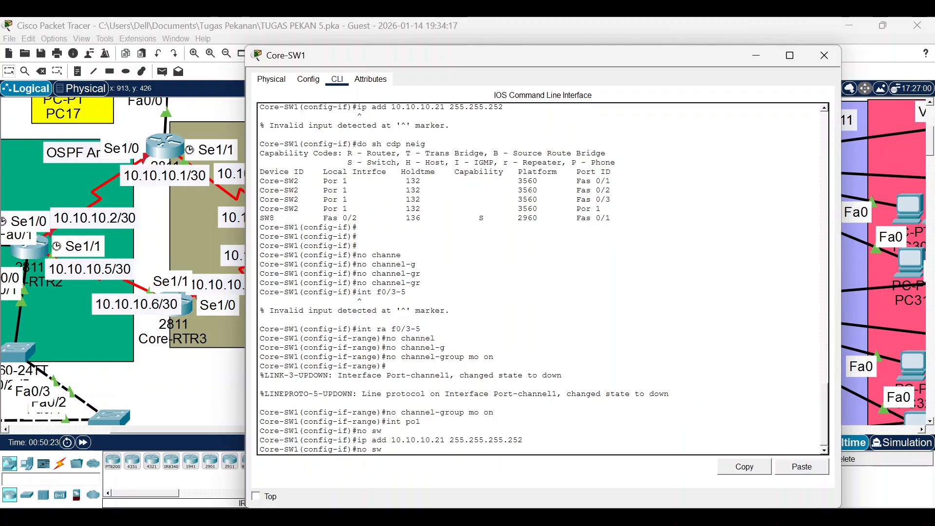
key(Up)
key(Delete)
key(Delete)
key(Delete)
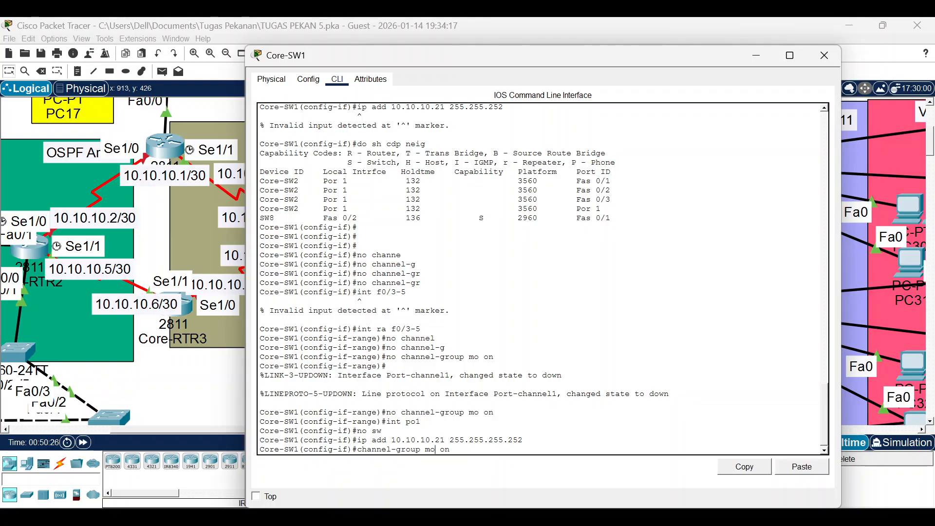
key(End)
key(BackSpace)
key(BackSpace)
key(BackSpace)
key(BackSpace)
key(BackSpace)
key(BackSpace)
key(BackSpace)
key(BackSpace)
key(BackSpace)
key(BackSpace)
key(BackSpace)
key(BackSpace)
key(BackSpace)
key(BackSpace)
key(BackSpace)
key(BackSpace)
key(BackSpace)
key(BackSpace)
key(BackSpace)
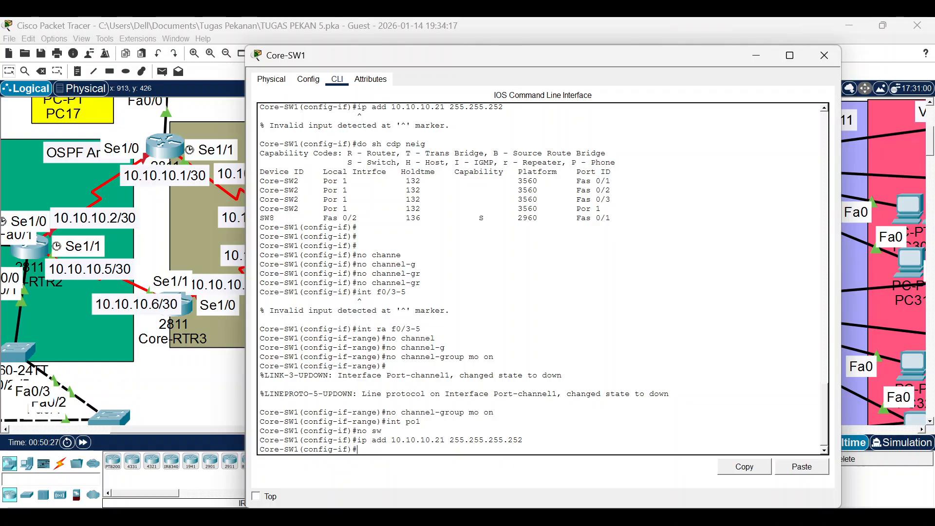
text(int f0.3-4)
Correct it to 'int range f0/3-5' to select ports Fa0/3 through Fa0/5.
key(BackSpace)
text(5)
key(Return)
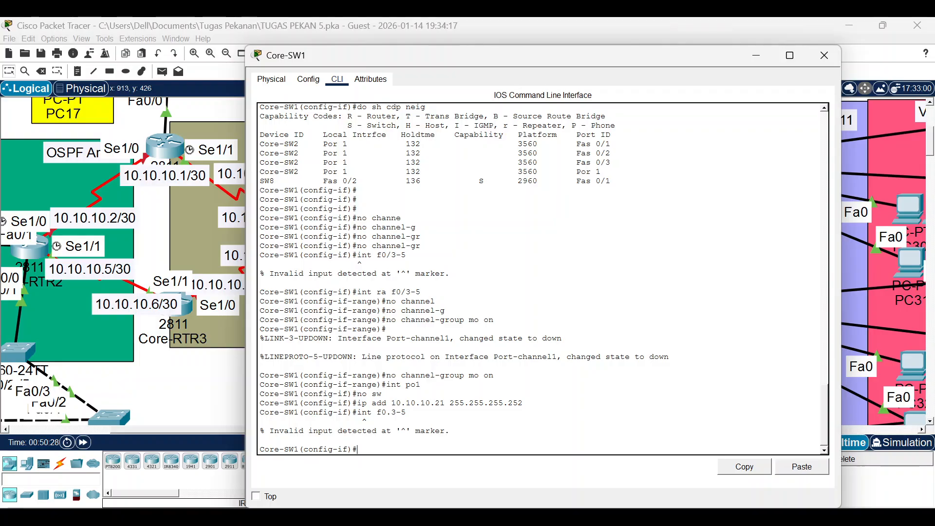
key(Up)
key(Left)
key(Left)
key(Left)
key(Left)
text(ea)
key(Left)
key(BackSpace)
text(r)
key(Right)
key(BackSpace)
key(Delete)
text(0/)
key(Return)
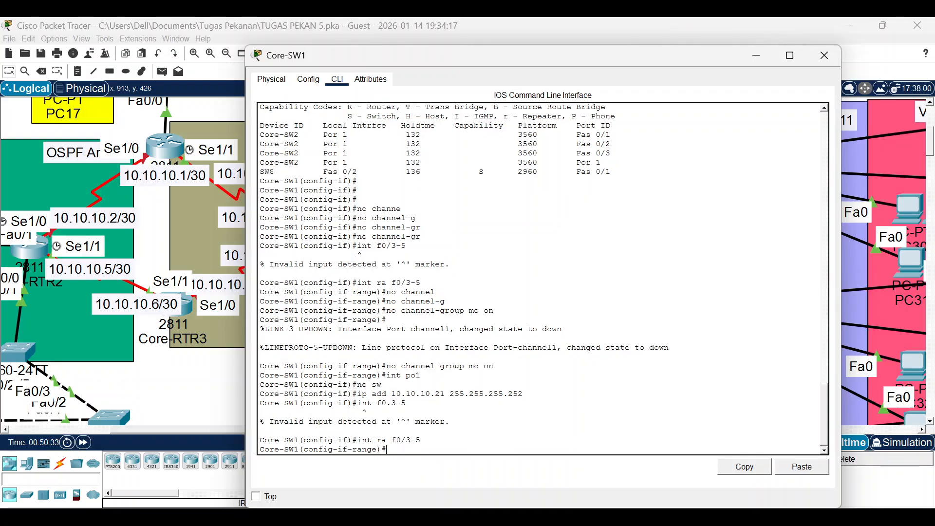
Remove the ports from their old channel group with 'no channel-group mode on'.
text(no sw)
key(BackSpace)
key(BackSpace)
text(channel-group mo on)
key(Return)
Try adding Fa0/3-5 to channel group 1 in on mode, rejected as an L2/L3 mismatch.
key(Up)
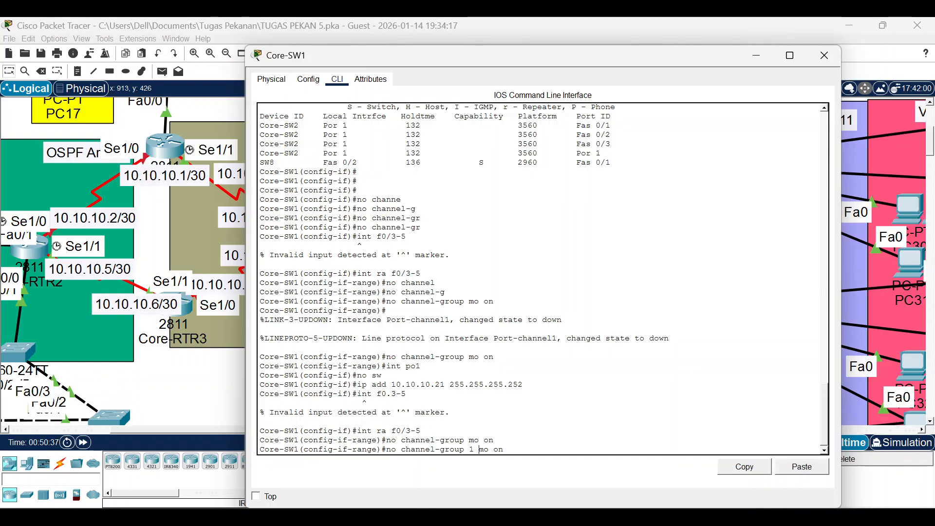
text(1)
key(Left)
key(Left)
key(Left)
key(Left)
key(Left)
key(Left)
key(Left)
key(Left)
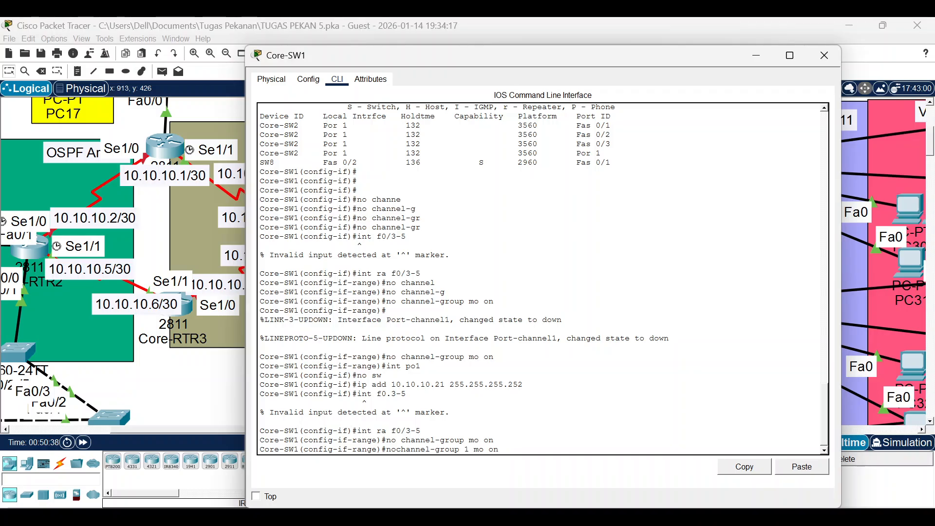
key(BackSpace)
key(BackSpace)
key(BackSpace)
key(Return)
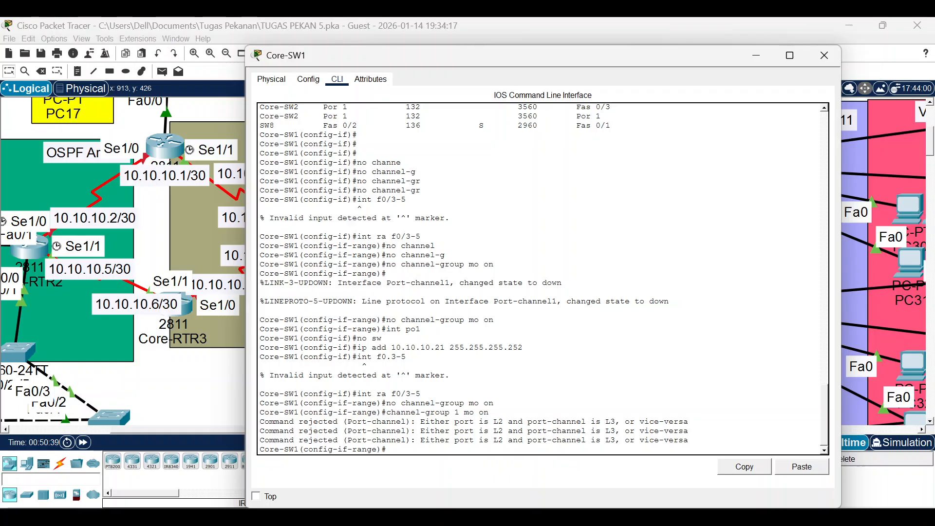
Rerun 'no channel-group mode on' and then 'channel-group 1 mode on' on Fa0/3-5.
key(Up)
key(Up)
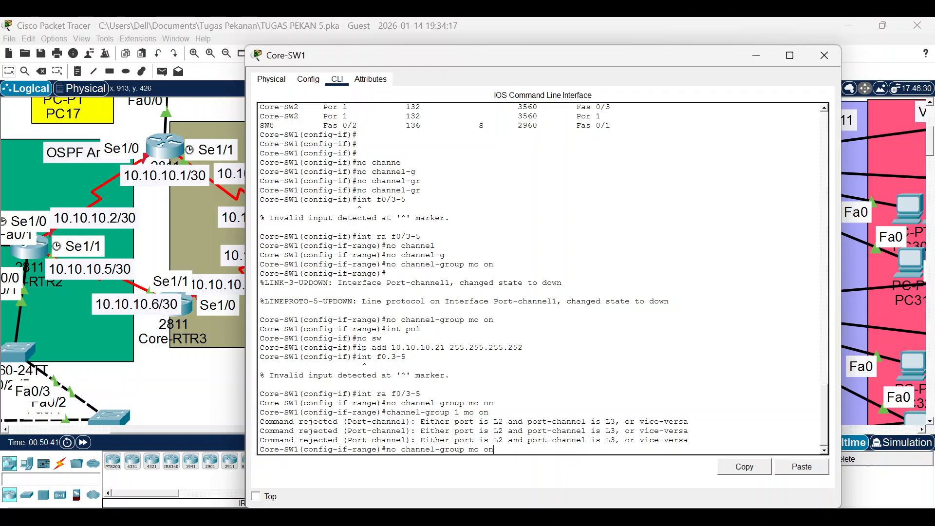
key(Return)
key(Up)
key(Up)
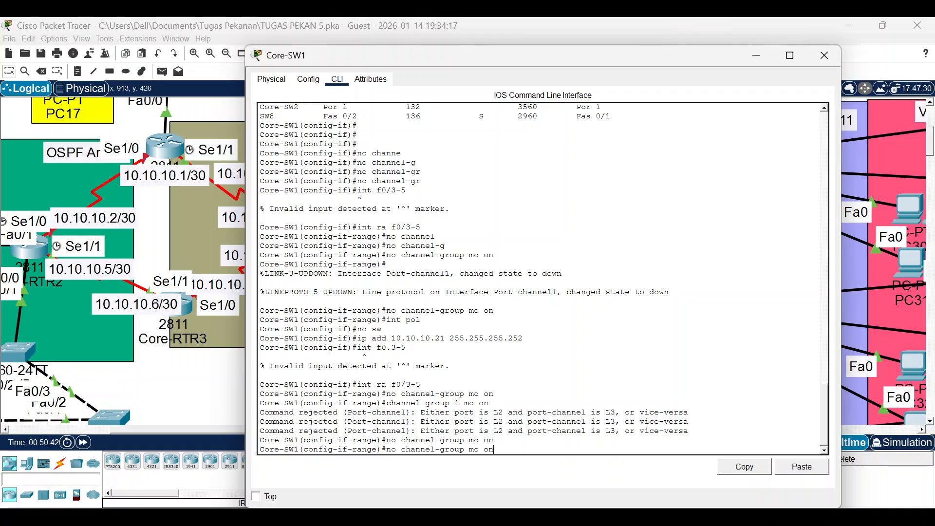
key(Return)
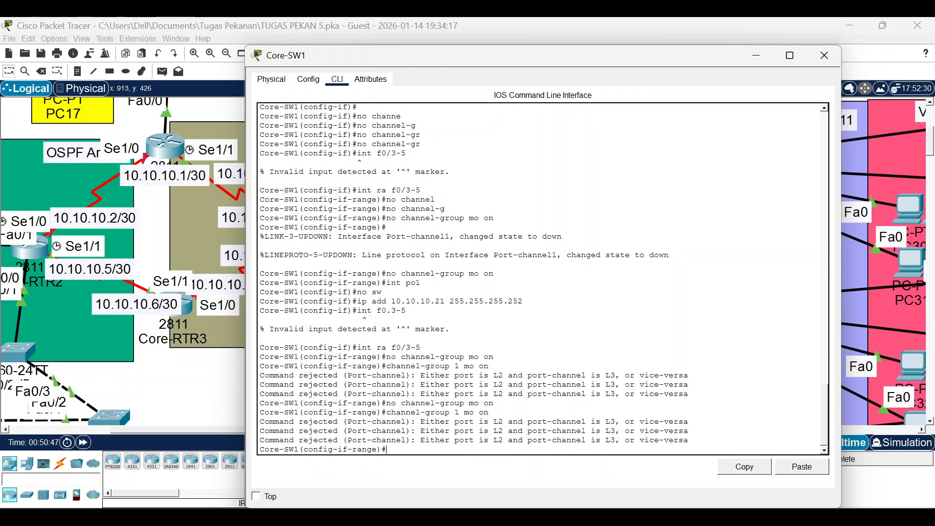
Try the channel-group command without a group number, then with group 1 again.
key(Up)
key(Left)
key(Left)
key(Left)
key(Left)
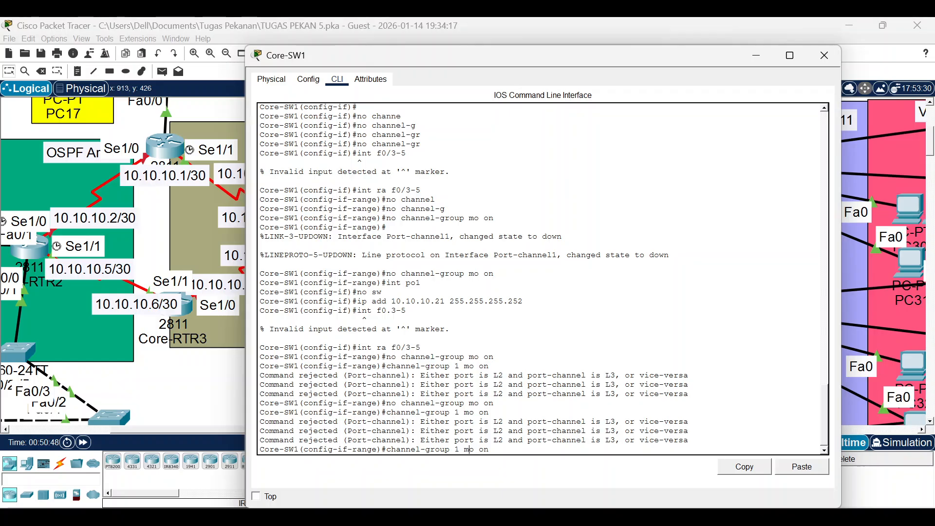
key(BackSpace)
key(Return)
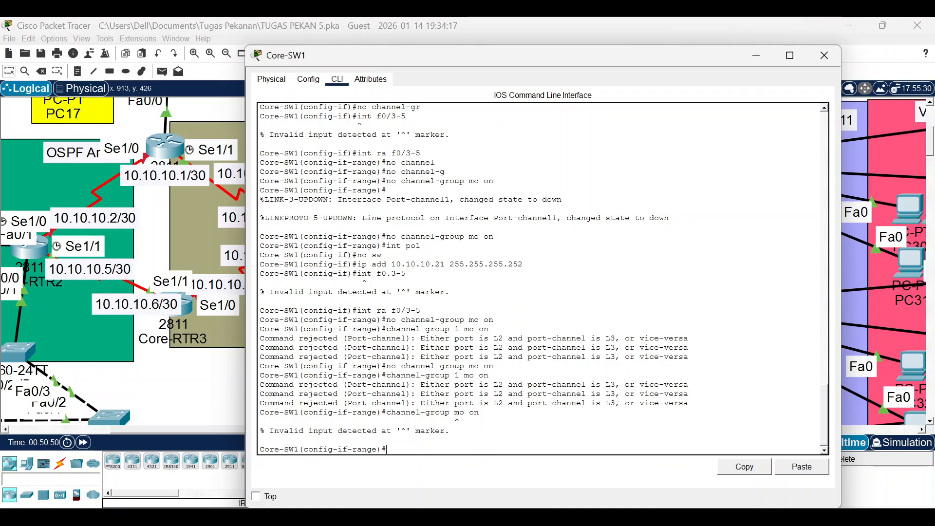
key(Up)
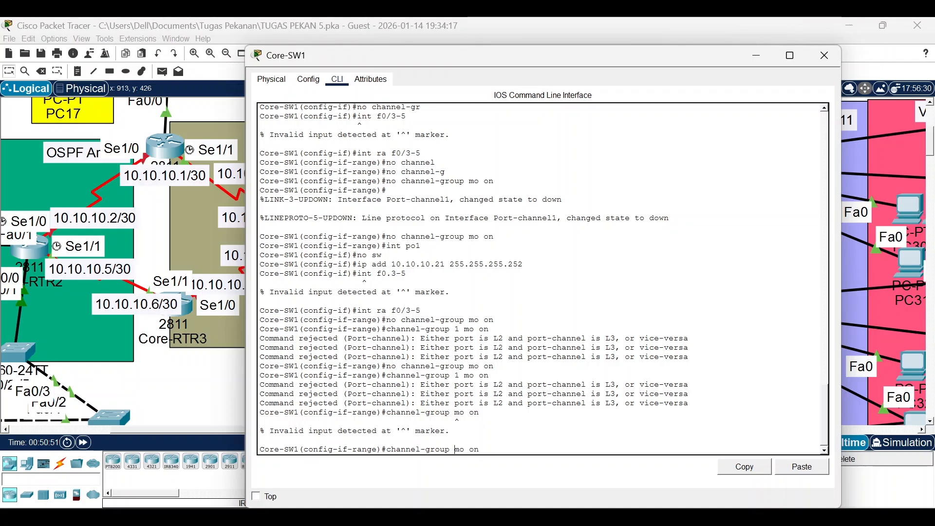
key(Left)
key(Left)
key(Left)
key(Left)
key(Left)
text(1)
key(Return)
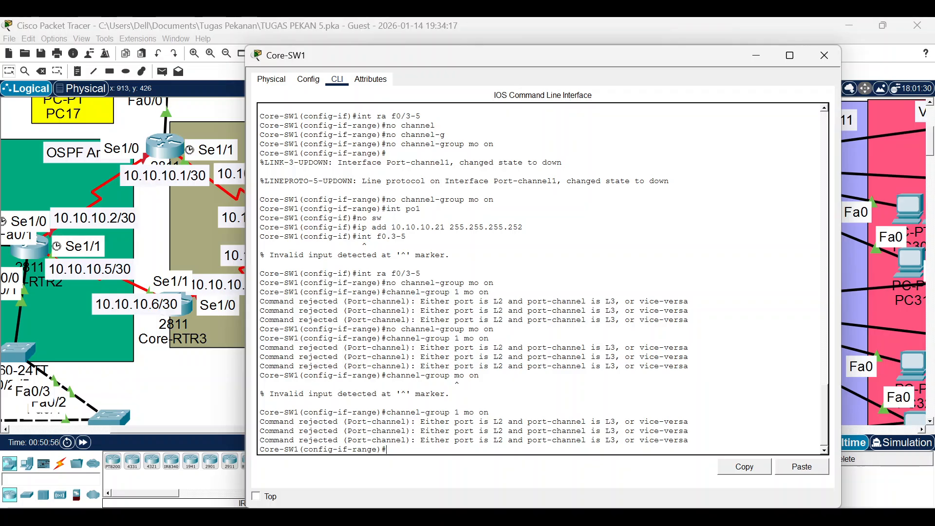
scroll(540, 277, up, 10)
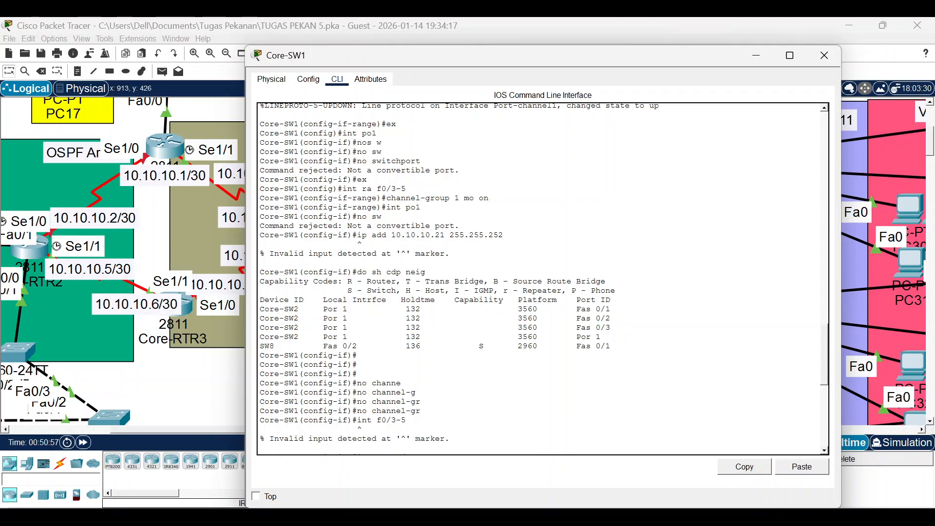
scroll(541, 278, down, 6)
scroll(540, 277, up, 12)
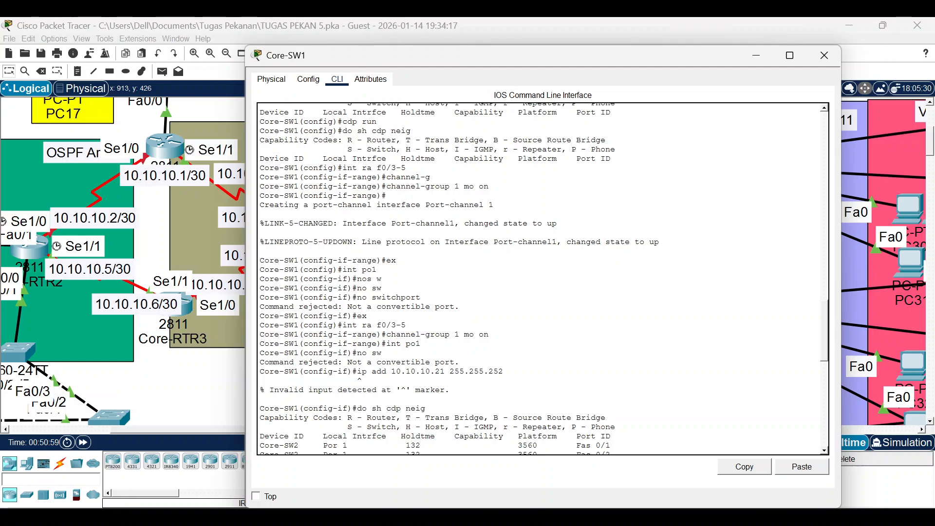
scroll(388, 261, up, 7)
scroll(388, 261, down, 2)
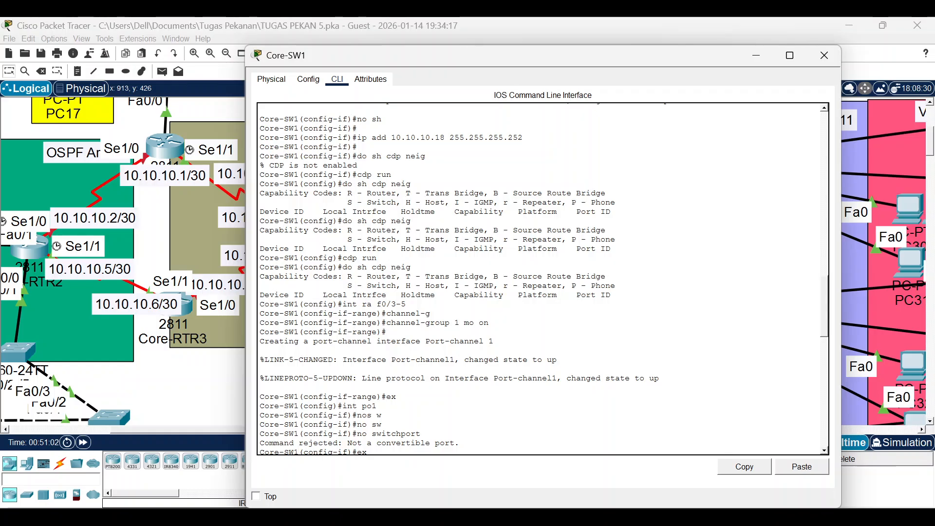
scroll(360, 448, down, 3)
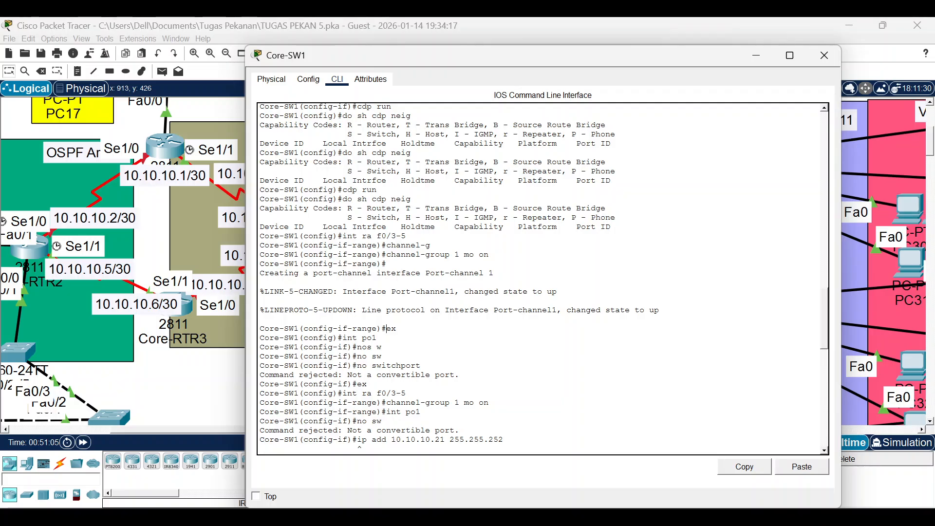
scroll(388, 329, down, 15)
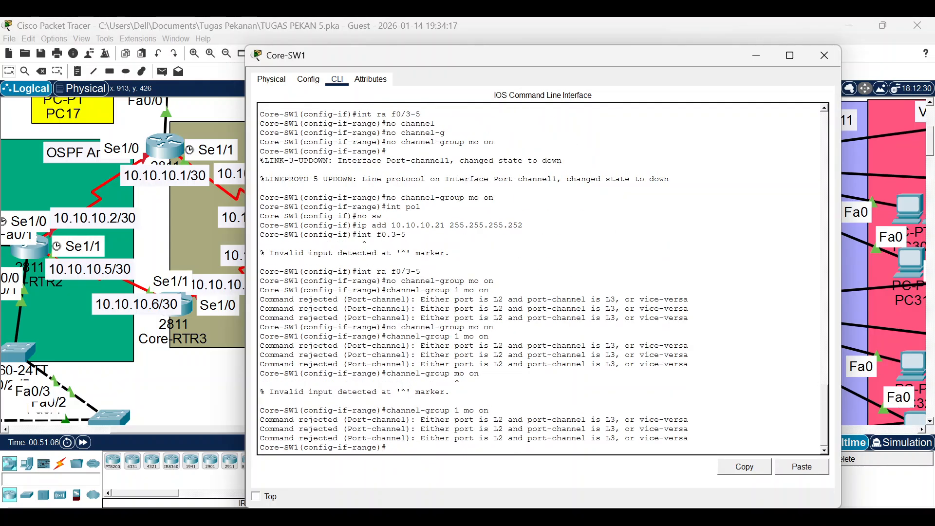
Run 'no channel-group 1 mode on', then 'channel-group 1 mode on' again on Fa0/3-5.
key(Up)
key(ctrl+a)
text(no)
key(Return)
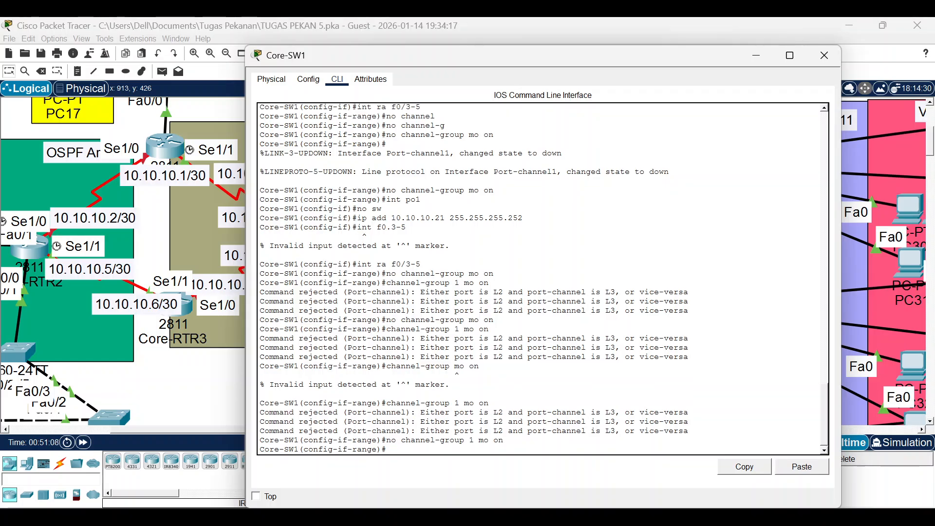
key(Up)
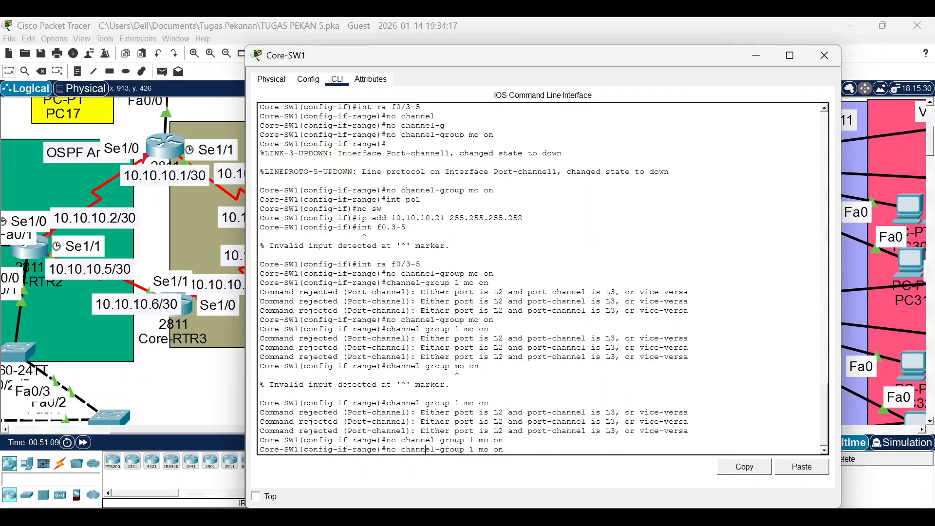
key(Up)
key(Return)
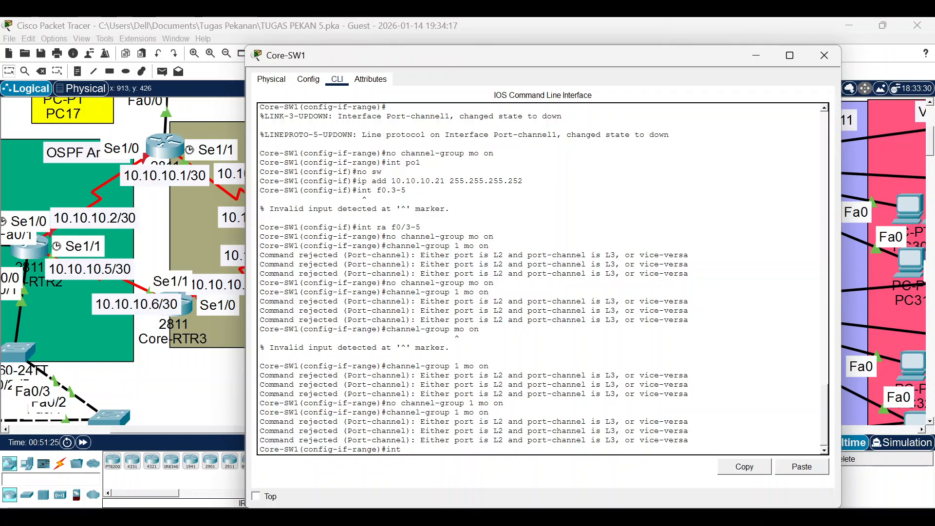
On Core-SW1, select Fa0/3-5 and remove them from channel group 1 with 'no channel-group 1 mode on'.
text(raf0/3-5)
key(Return)
key(Up)
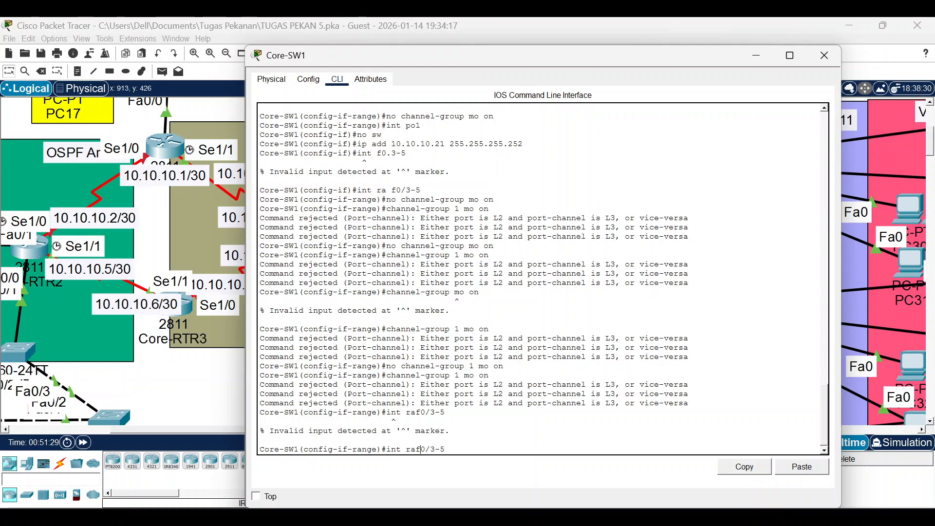
key(Return)
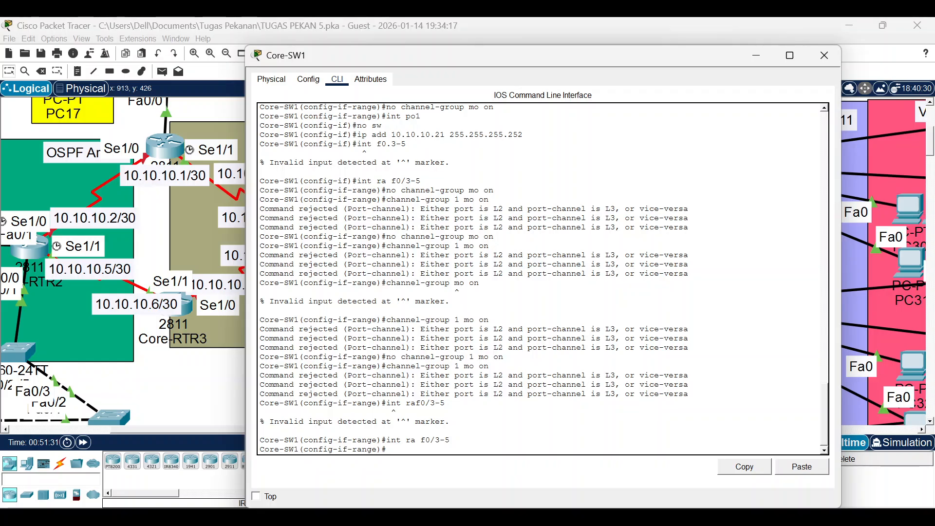
text(no channel-gr)
key(Tab)
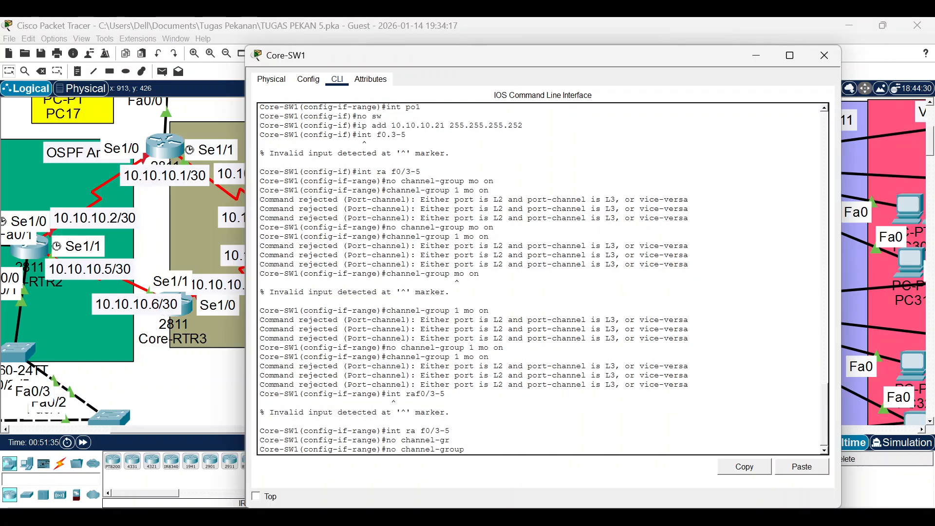
text(1 mode)
key(Tab)
text(o)
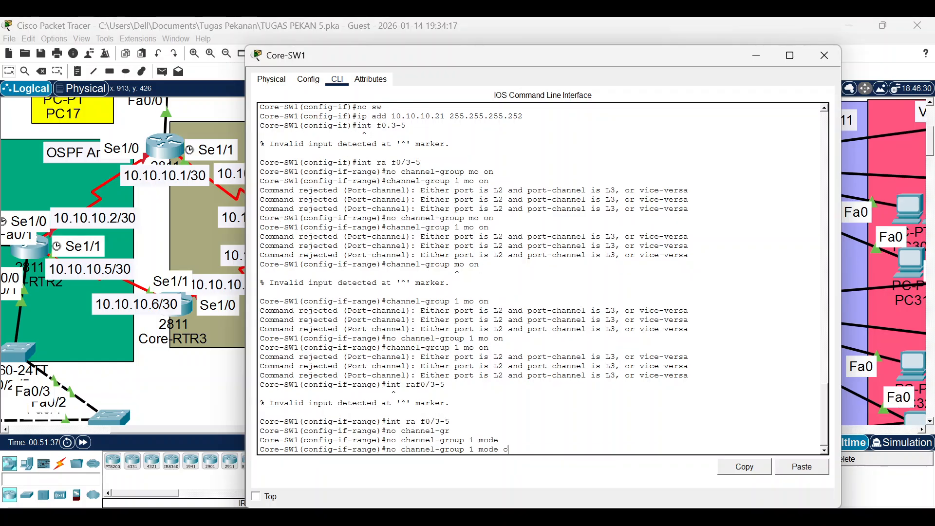
text(n)
key(Return)
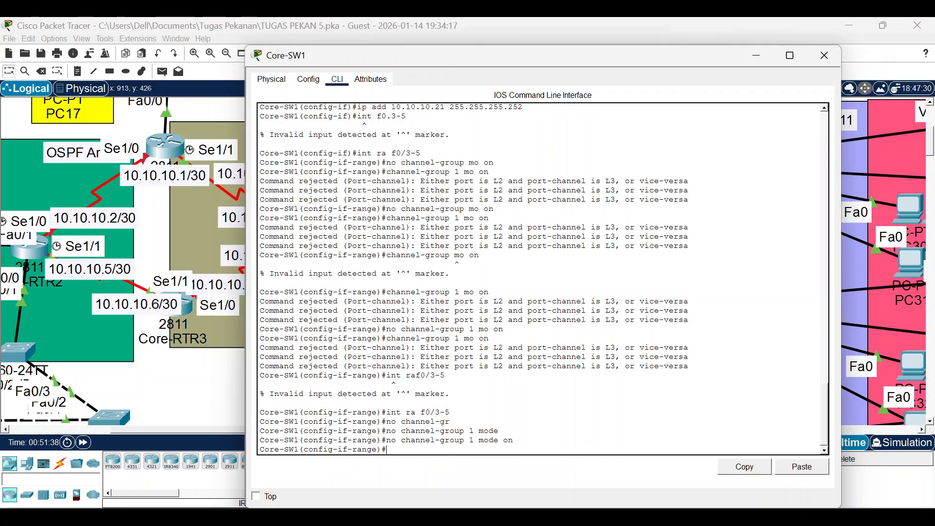
Delete Port-channel 1 with 'no int po1' and re-enter global configuration mode.
text(no int po1)
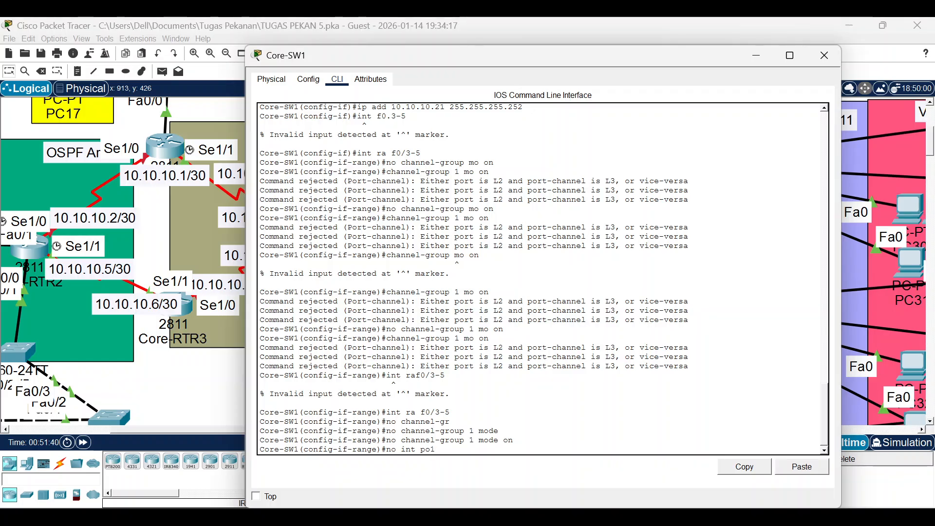
key(Return)
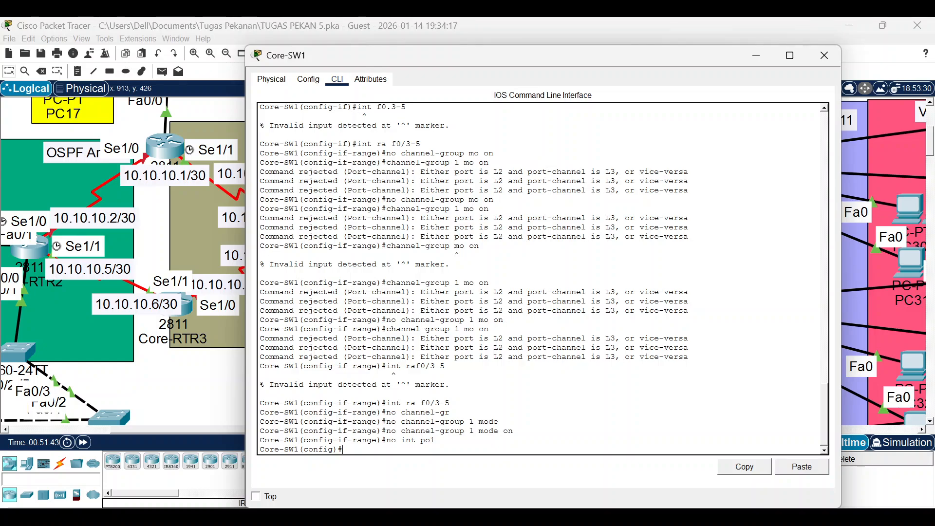
text(ex)
key(Return)
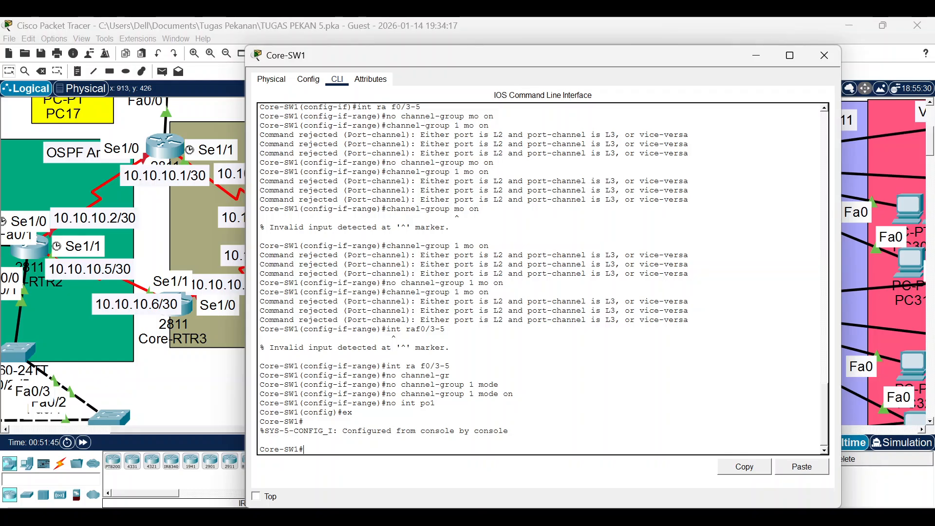
text(conft)
key(Return)
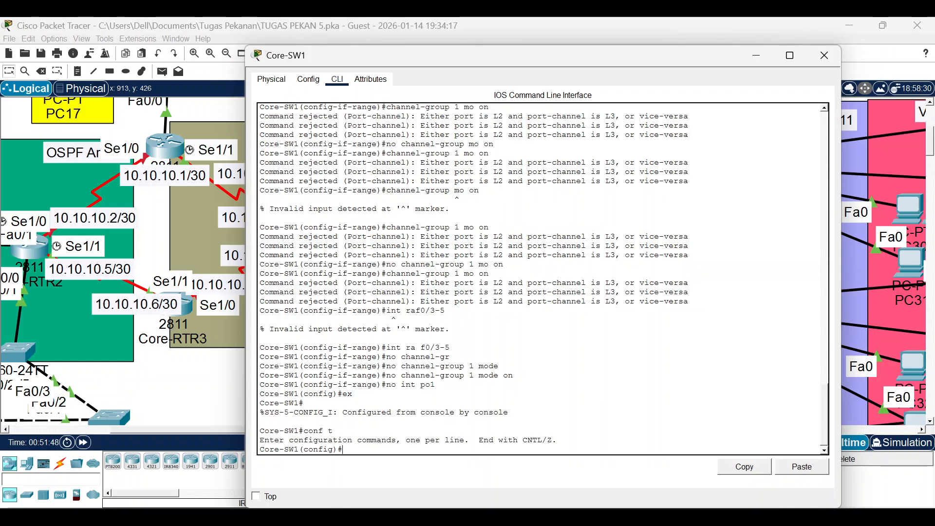
click(171, 389)
On Core-SW2, exit the Port-channel 1 configuration and select interface range Fa0/1-3.
click(552, 238)
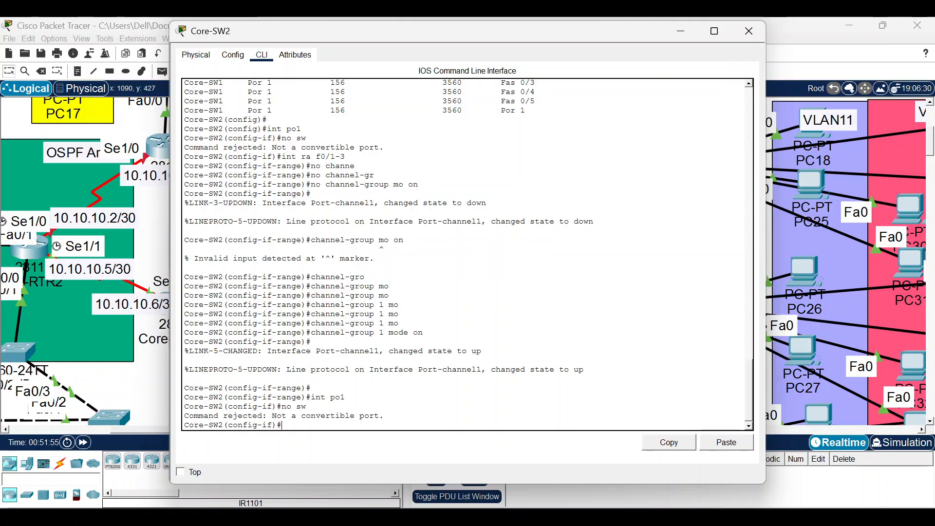
text(it)
key(BackSpace)
key(BackSpace)
text(ex)
key(Return)
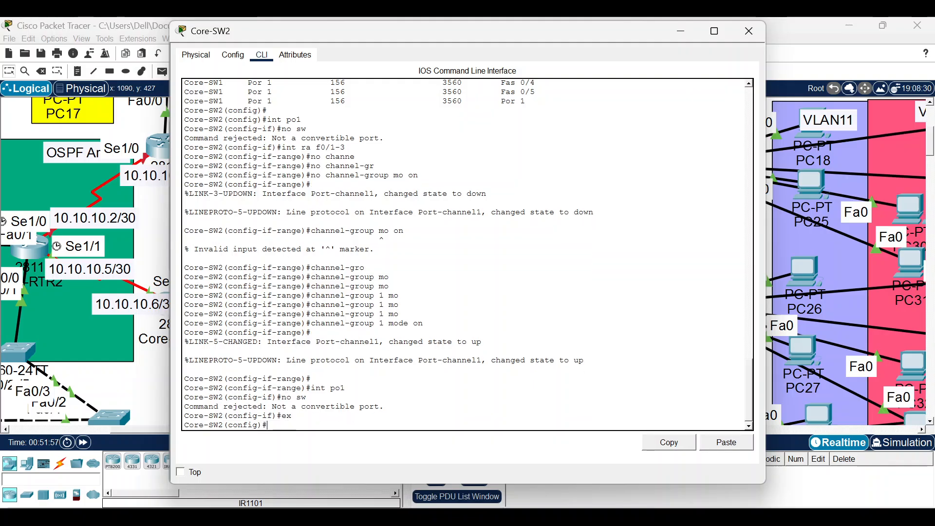
text(int f0)
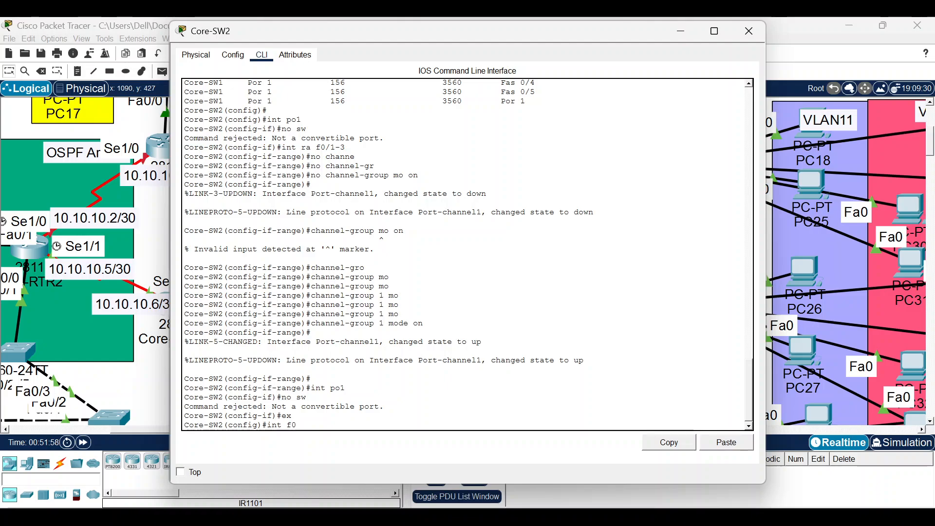
text(1-3)
key(Left)
key(Left)
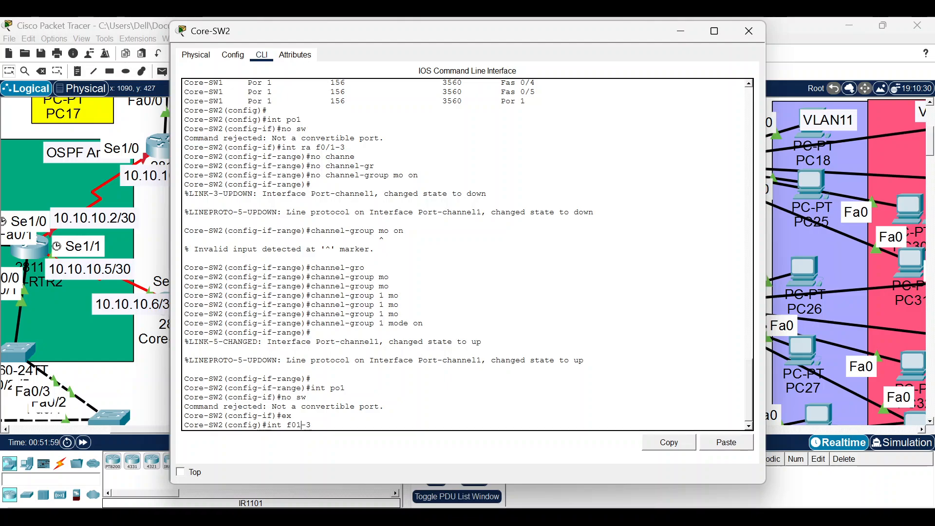
key(Left)
key(Left)
key(Left)
text(ra f0)
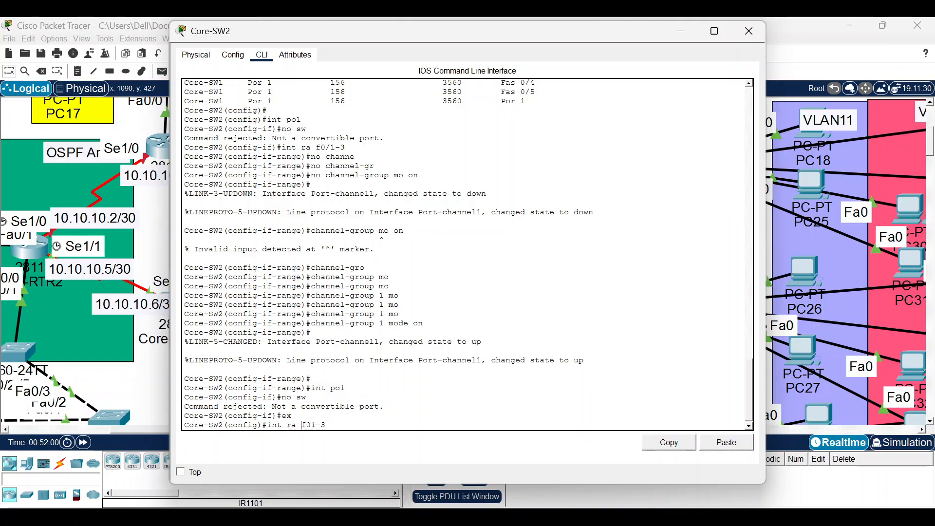
text(/)
key(Return)
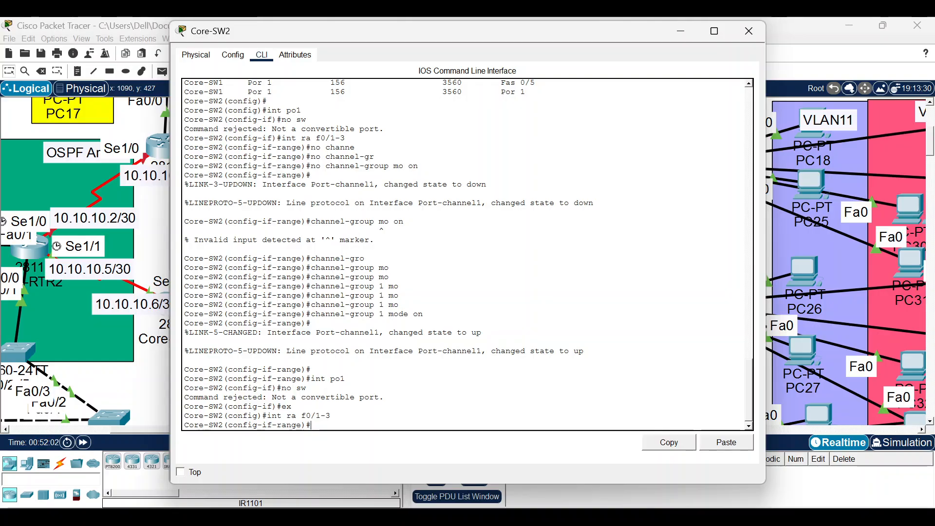
Remove Fa0/1-3 from channel group 1 and delete Port-channel 1 with 'no int po1'.
text(no channe)
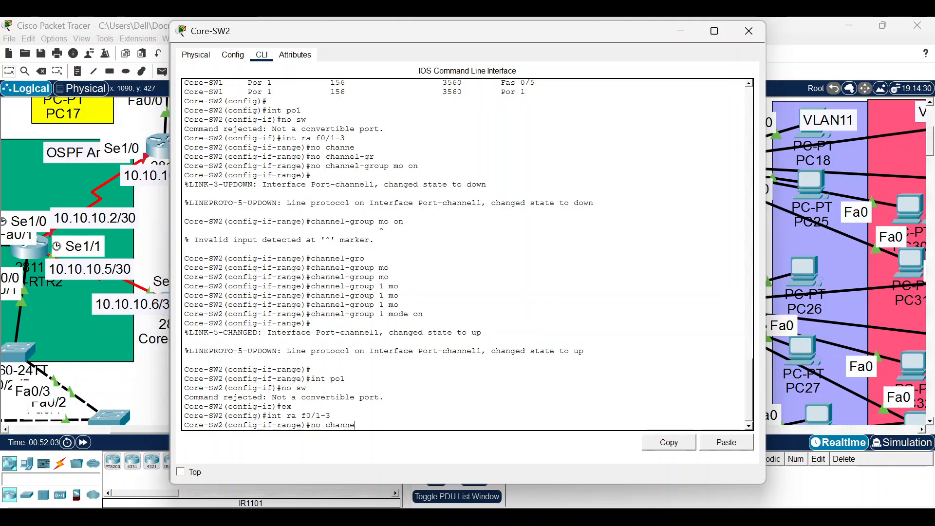
text(l-gr)
key(Tab)
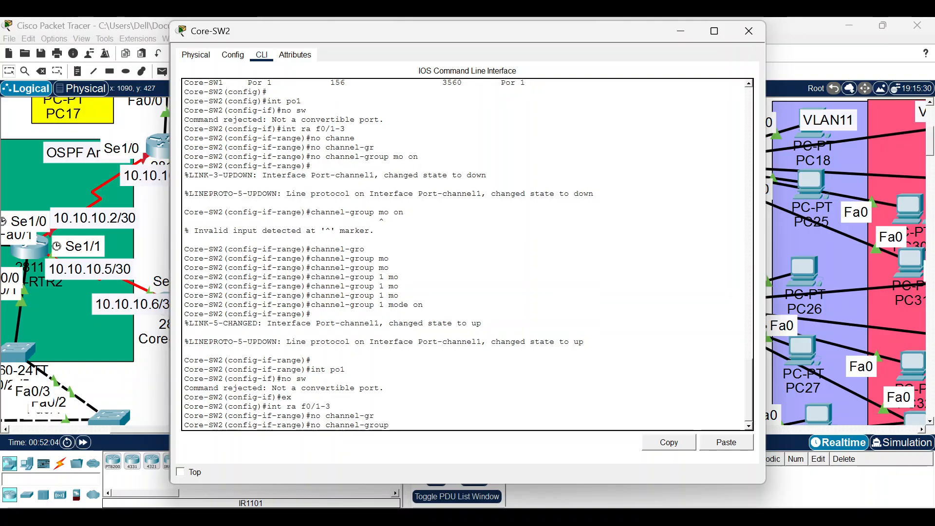
text(1 mo)
key(Left)
key(Left)
key(Right)
key(Right)
text(on)
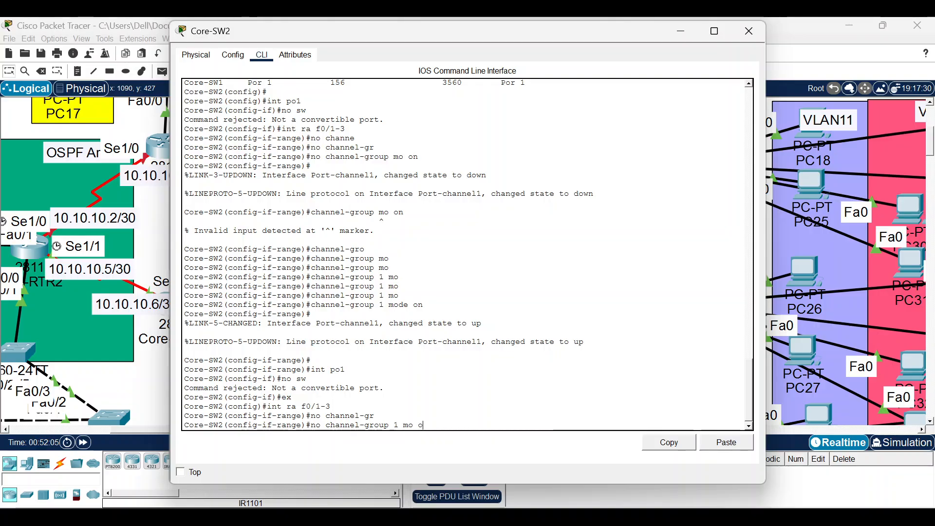
key(Return)
key(Return)
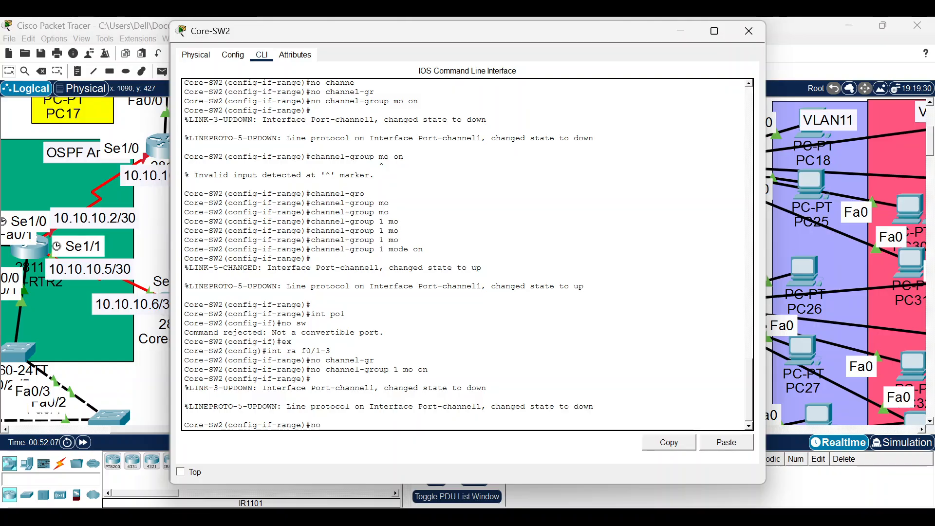
text(no int po1)
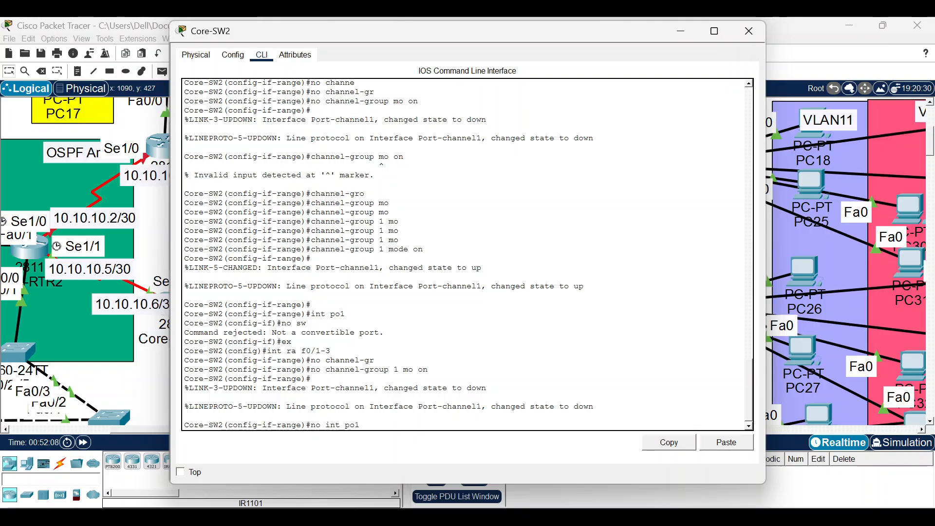
key(Return)
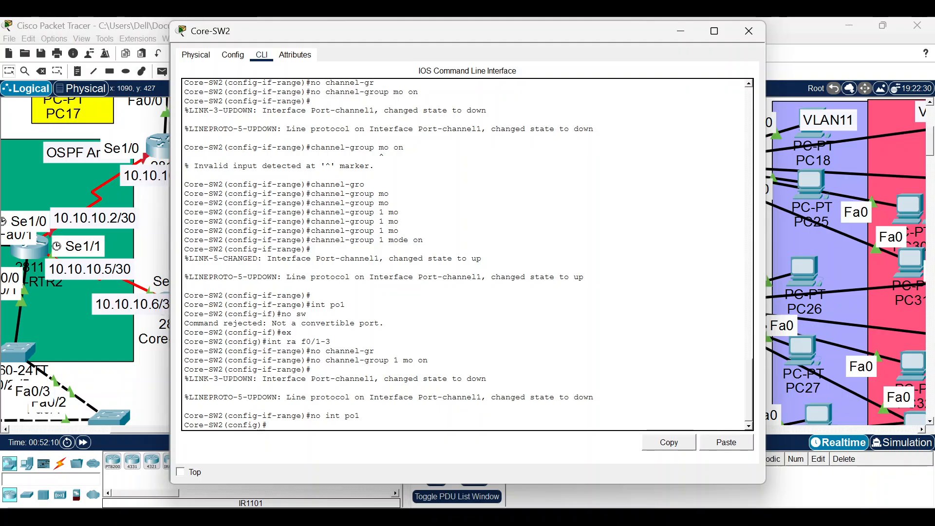
click(138, 391)
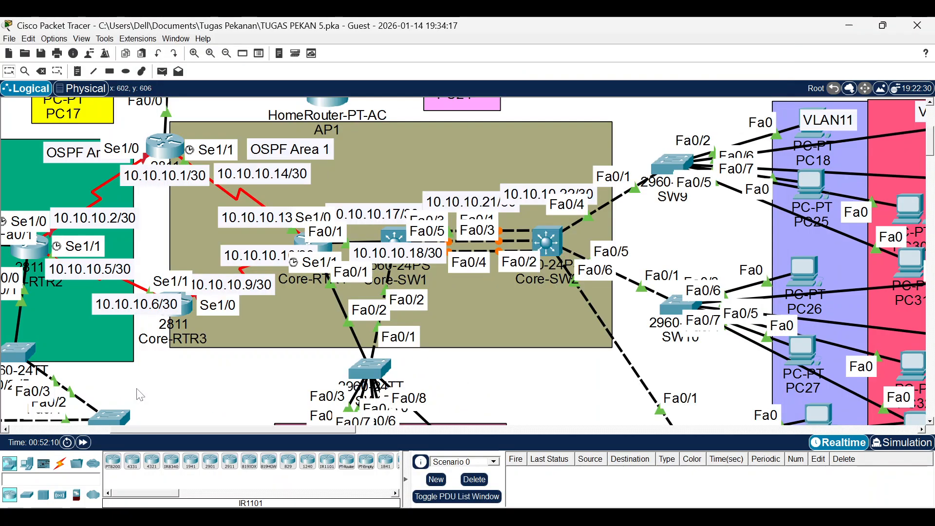
Fast-forward time and list Core-SW1's CDP neighbours with 'do sh cdp neig'.
click(83, 444)
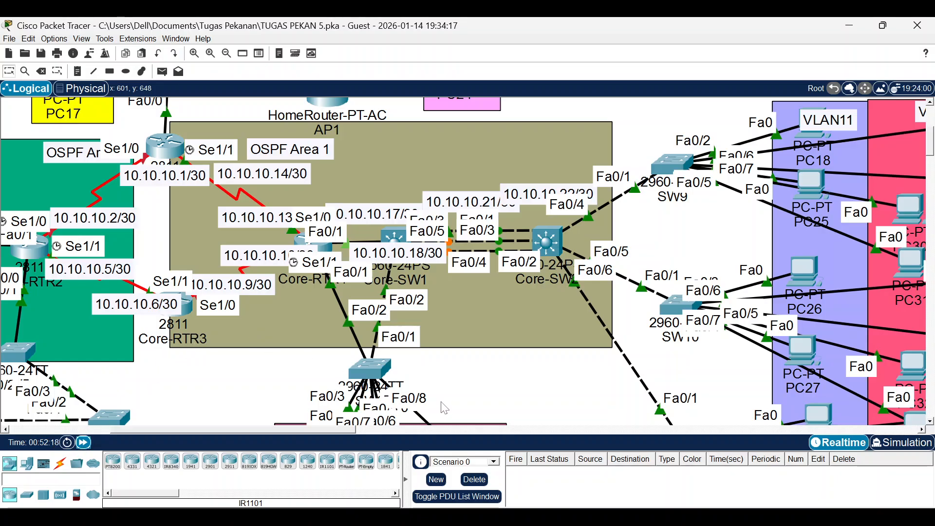
click(392, 239)
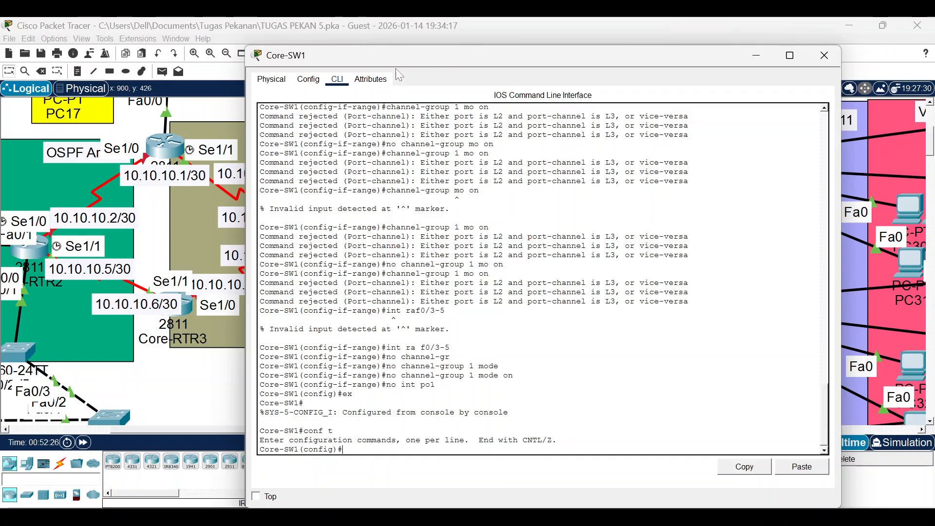
drag(395, 61, 376, 48)
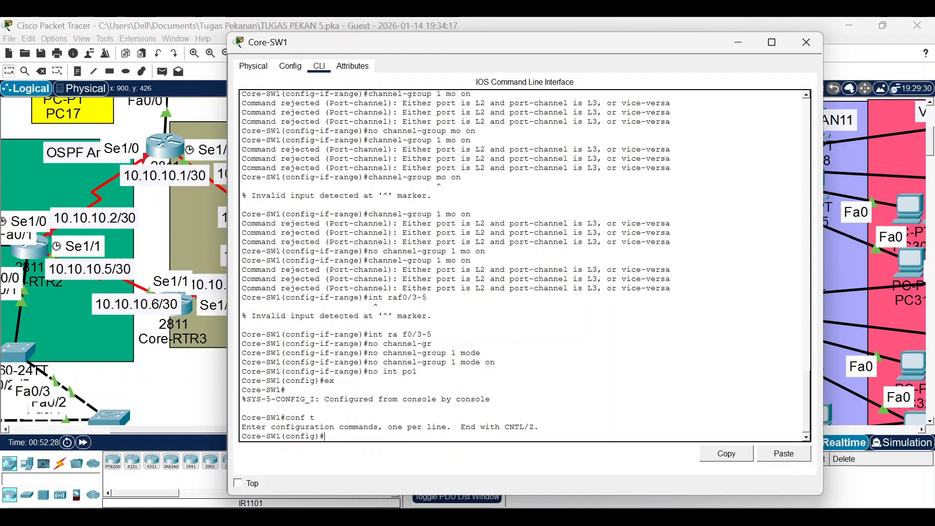
text(int)
text(d)
text(o sh c)
text(dp neig)
key(Return)
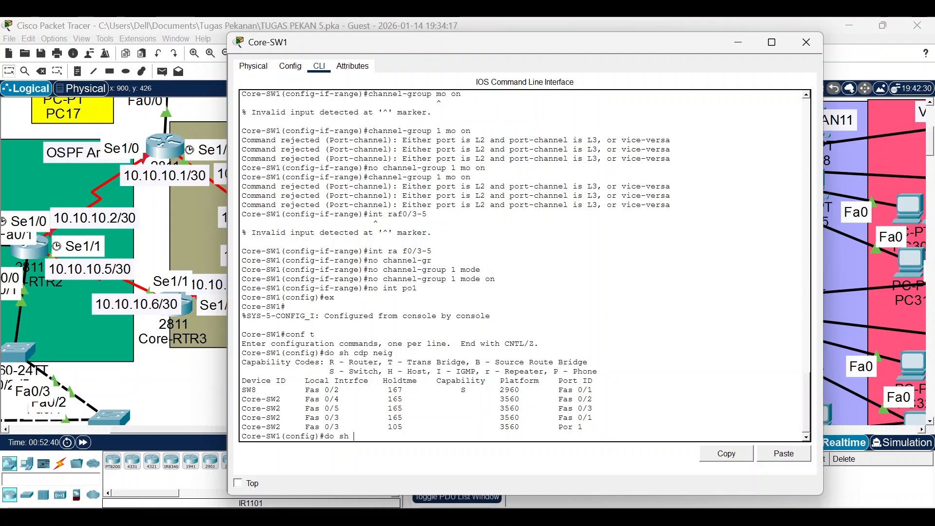
Show Core-SW1's interface summary, confirming Fa0/1-5 are up.
text(ip int br)
key(Return)
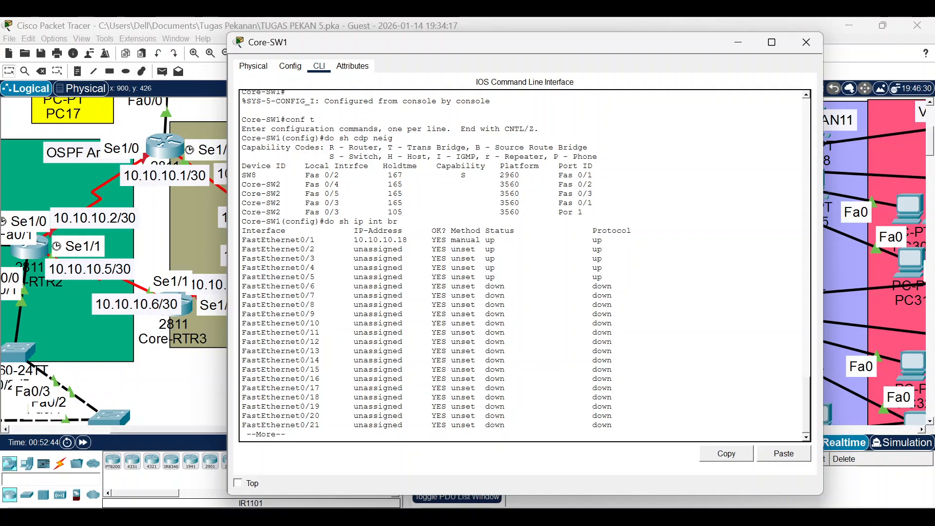
key(space)
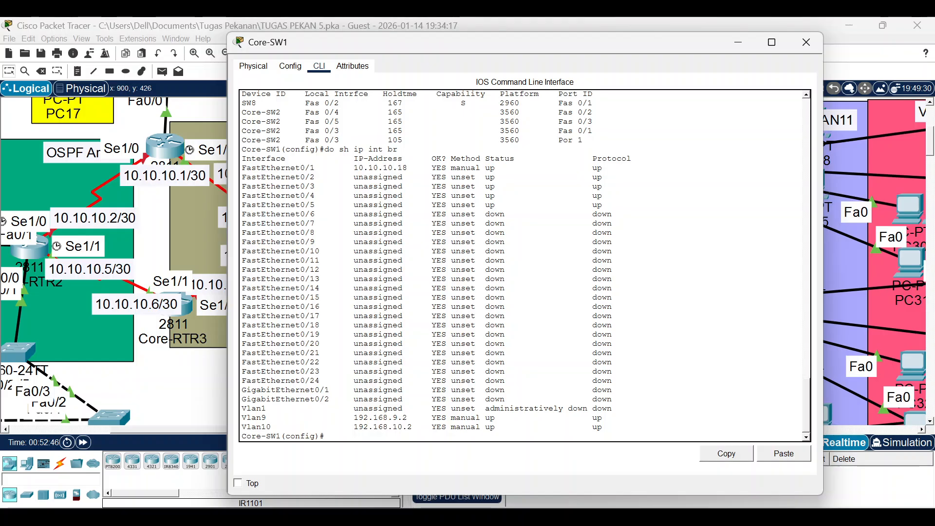
text(int ra f0/3-5)
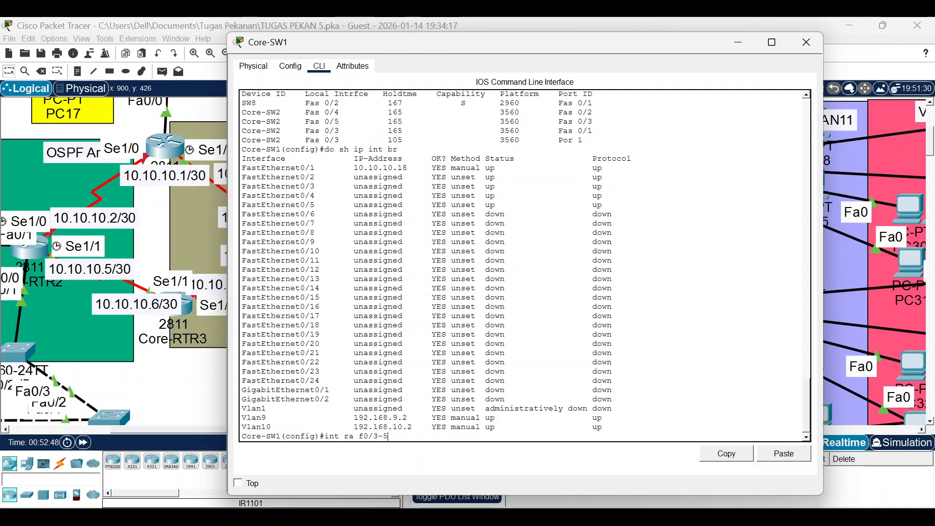
Add Core-SW1's Fa0/3-5 to Port-channel 1 with 'channel-group 1 mode on'.
key(Return)
text(s)
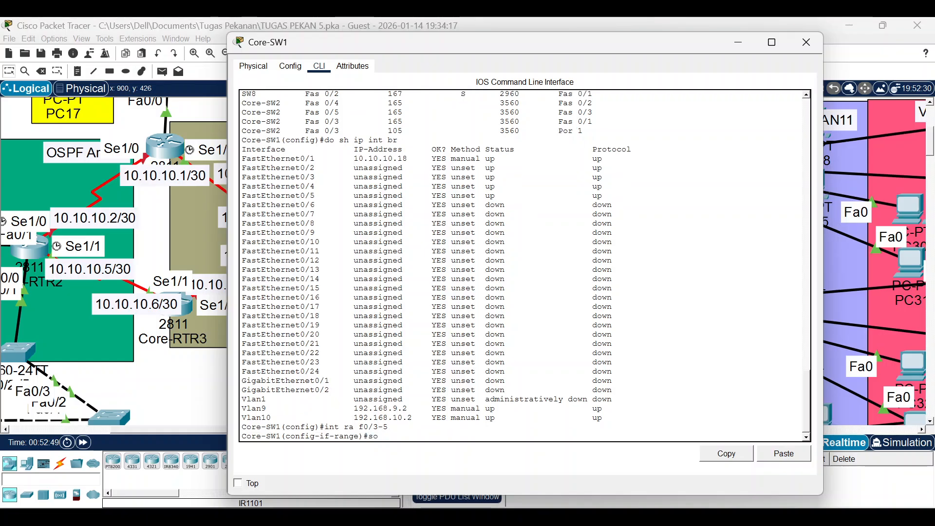
key(BackSpace)
text(channel-gr)
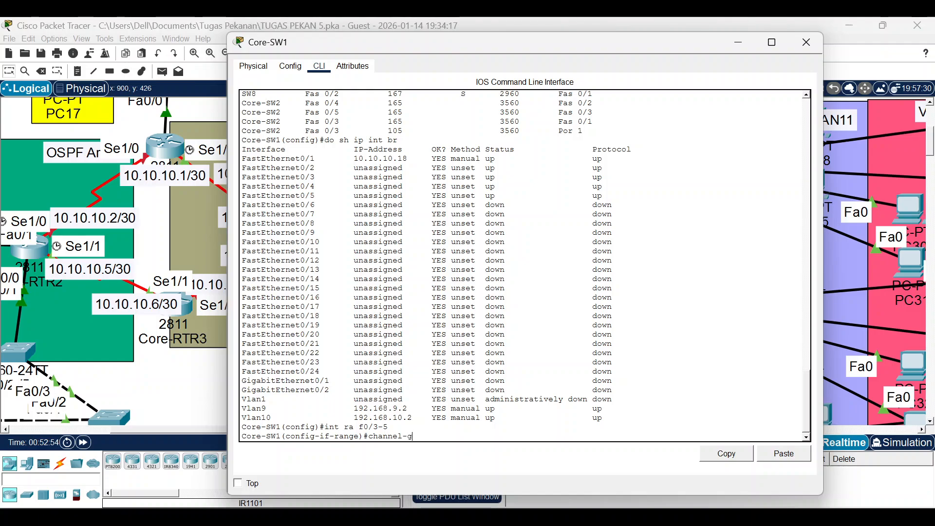
key(Tab)
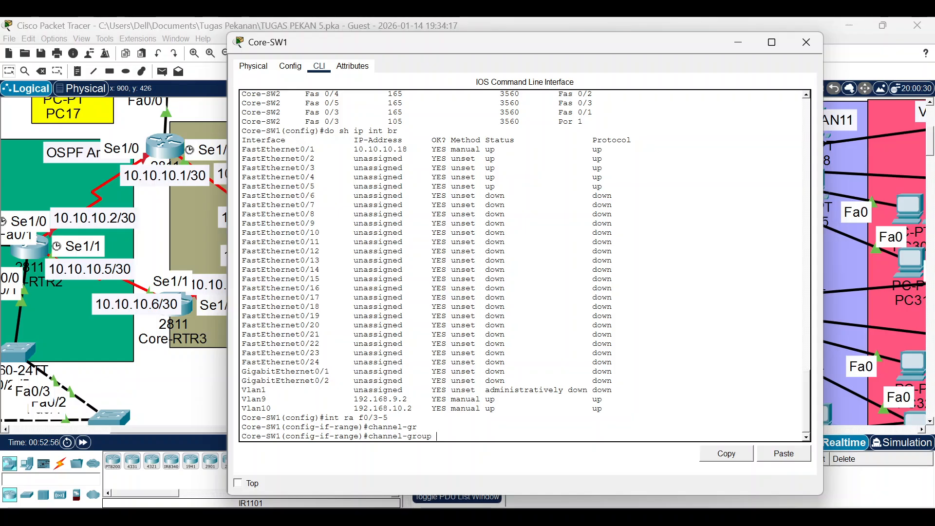
text(1 mo)
key(Tab)
text(on)
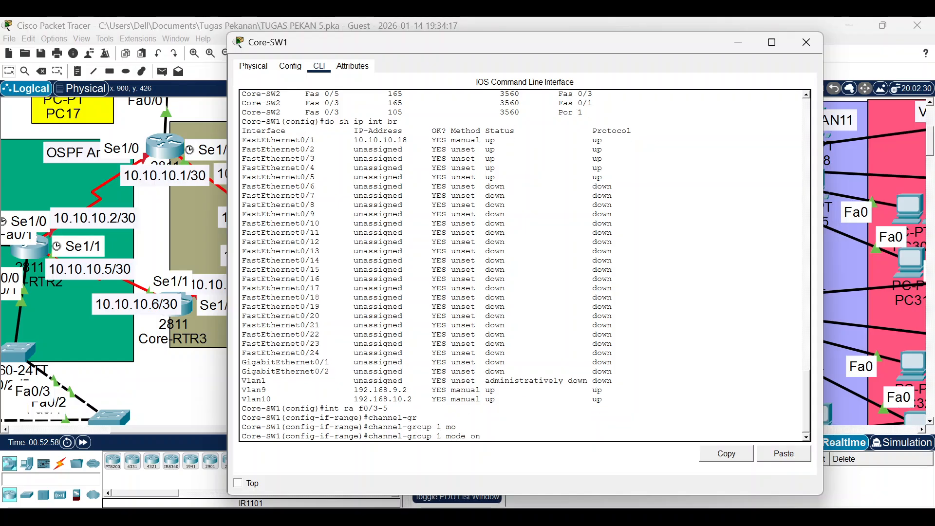
key(Tab)
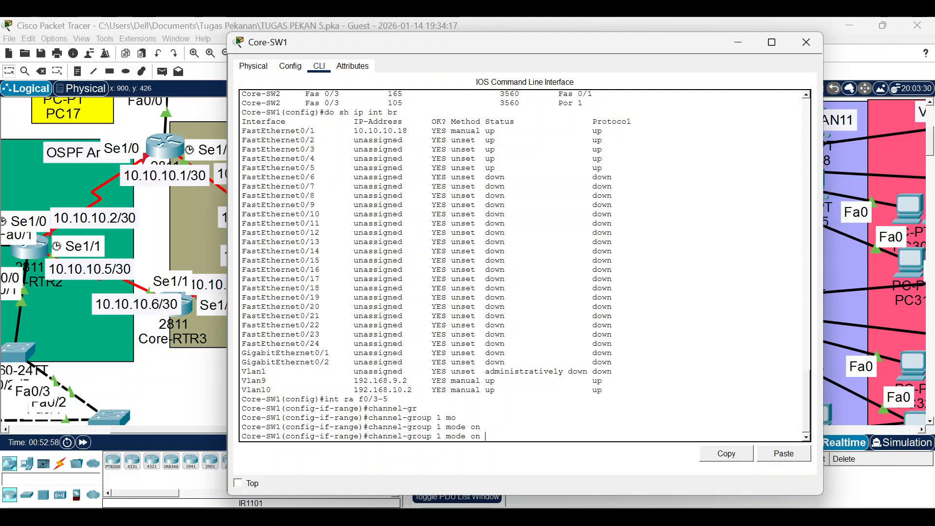
key(Return)
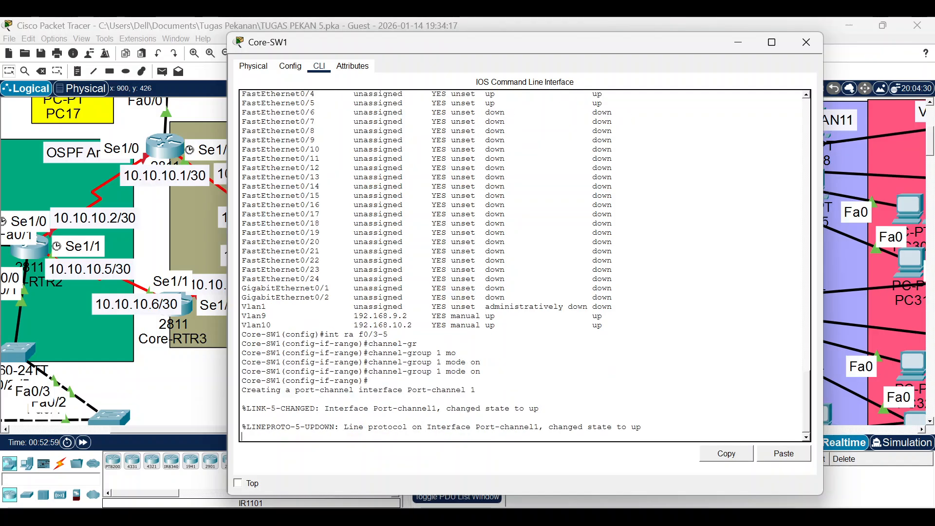
key(Return)
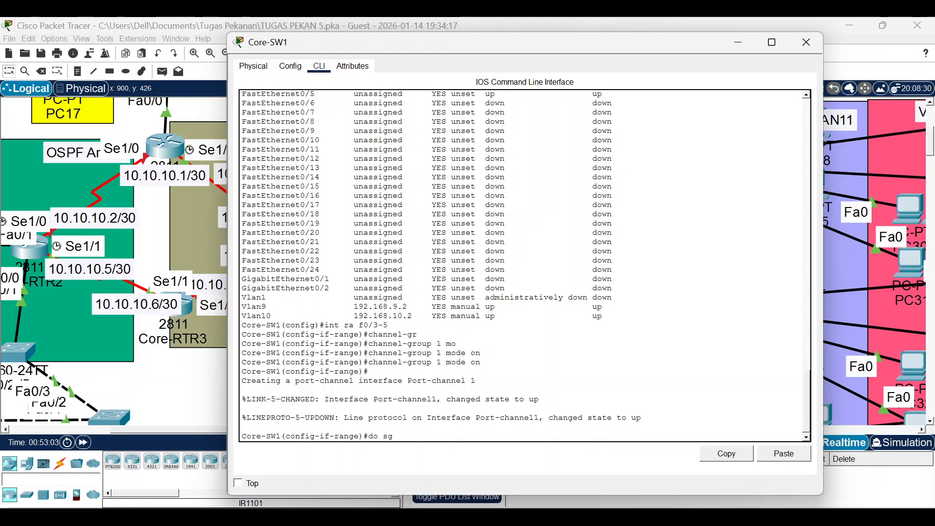
Check spanning tree shows Port-channel 1 as VLAN 1's root port, then return to the topology.
text(spann)
key(Return)
key(space)
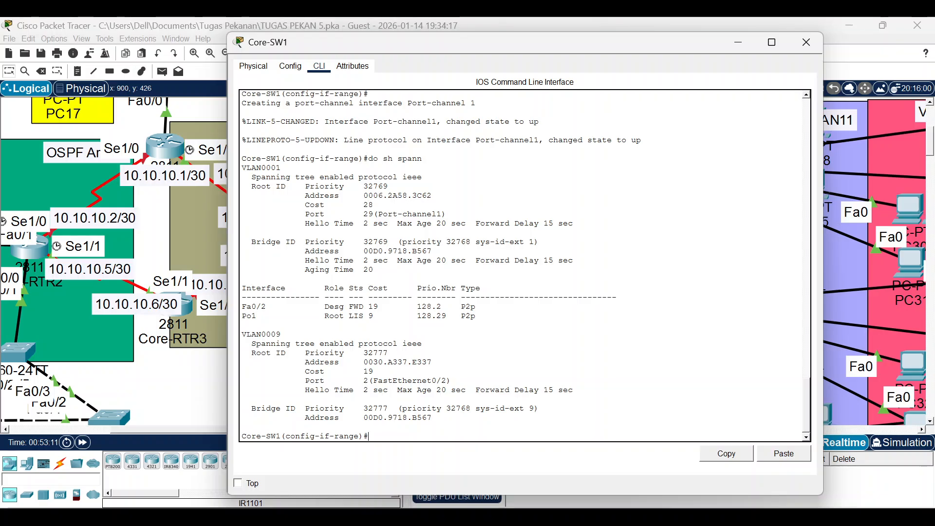
click(196, 385)
drag(191, 429, 89, 430)
scroll(128, 305, up, 4)
scroll(128, 306, down, 4)
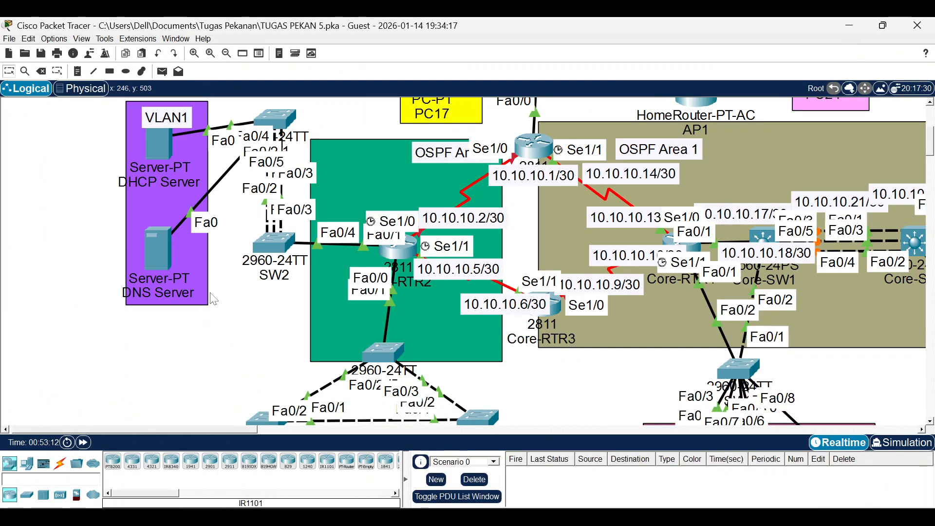
Scroll back through SW1's command history to review its LACP EtherChannel commands.
click(287, 121)
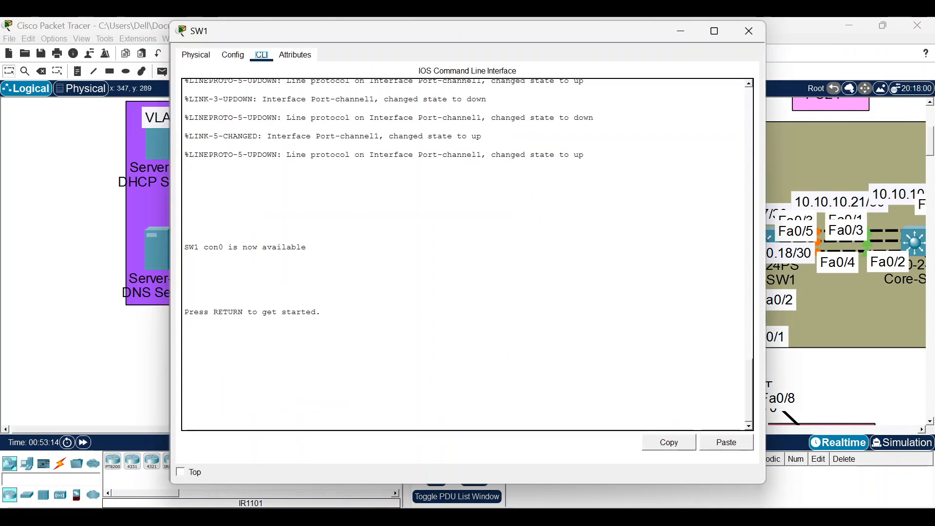
scroll(465, 253, up, 10)
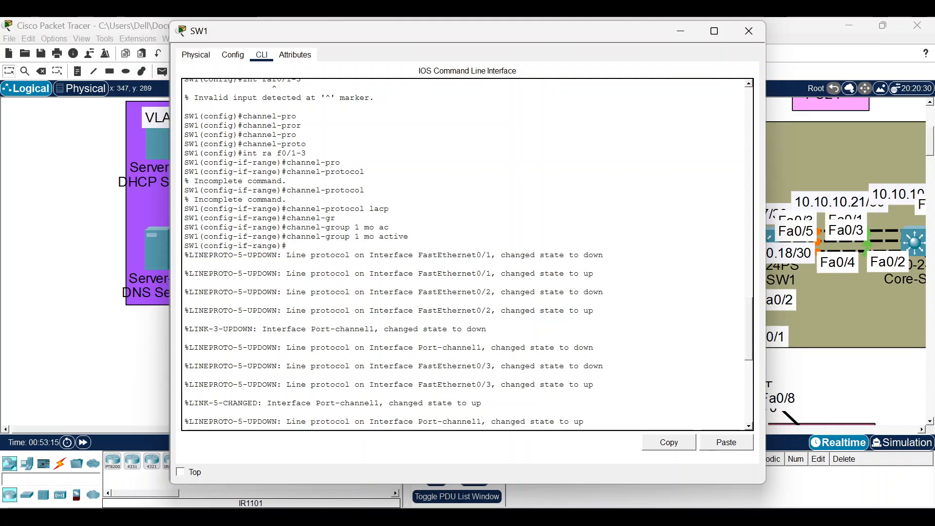
scroll(465, 253, up, 3)
scroll(465, 253, up, 2)
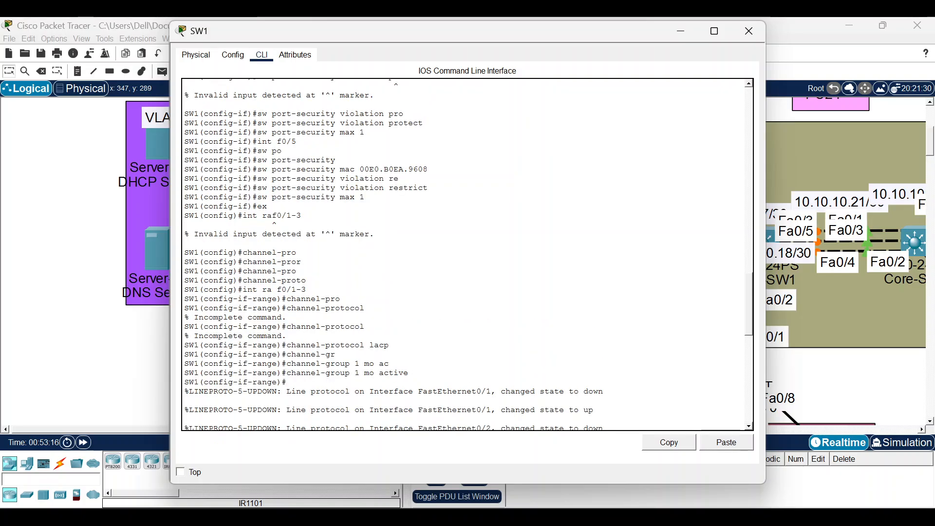
click(749, 31)
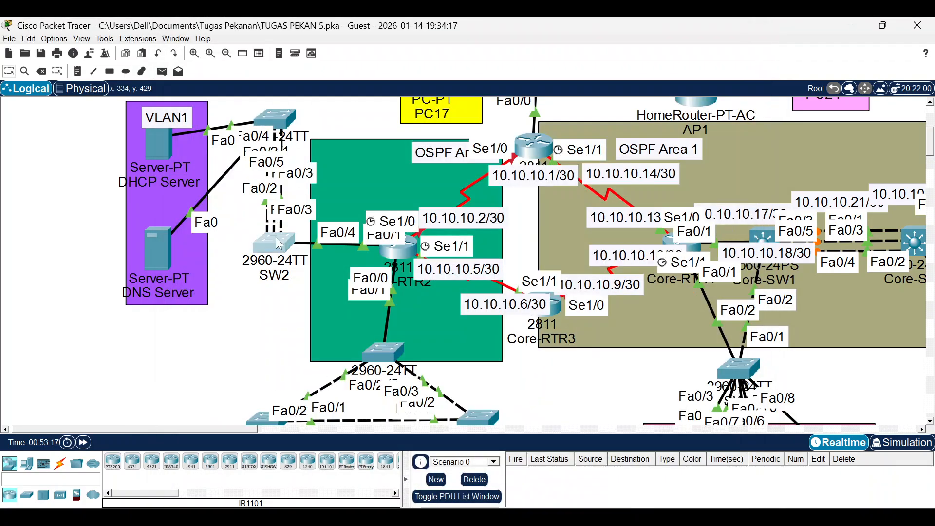
Review SW2's earlier LACP commands the same way, then open Core-SW2's command line.
click(276, 238)
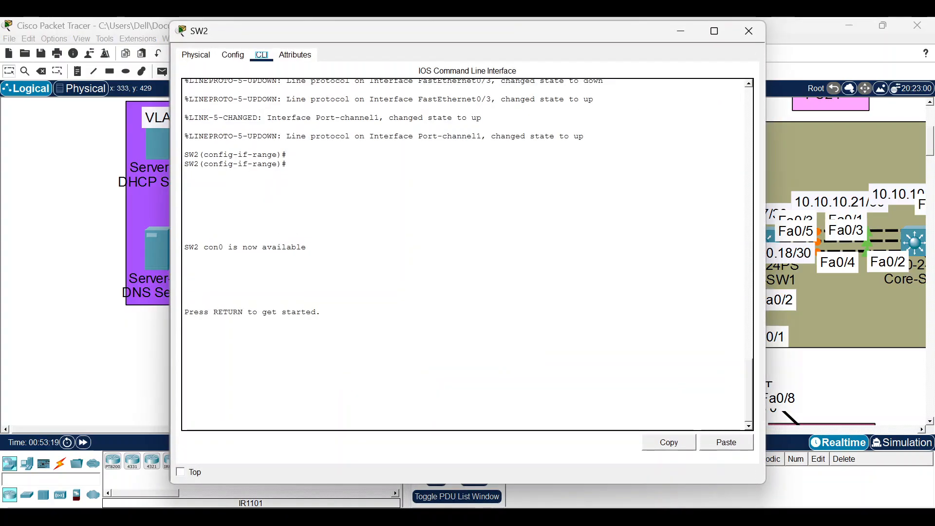
scroll(465, 254, up, 5)
scroll(465, 253, up, 3)
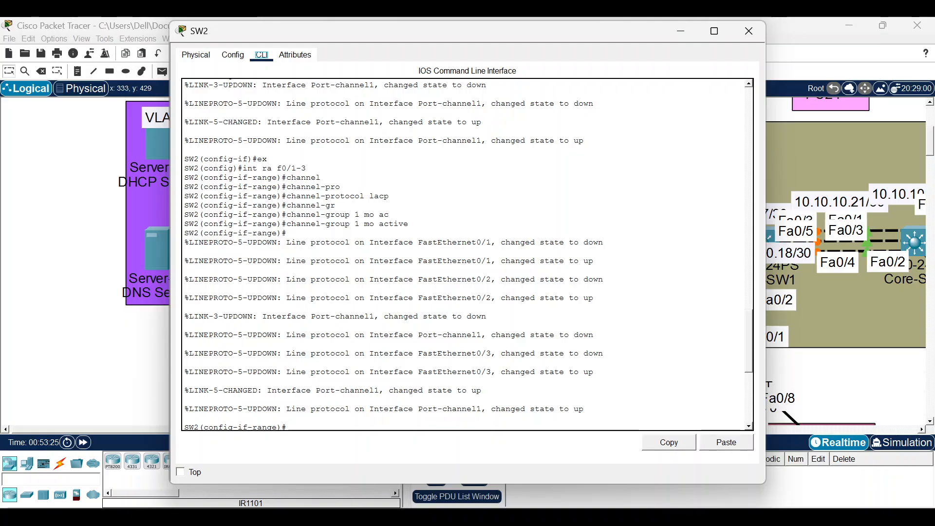
click(749, 30)
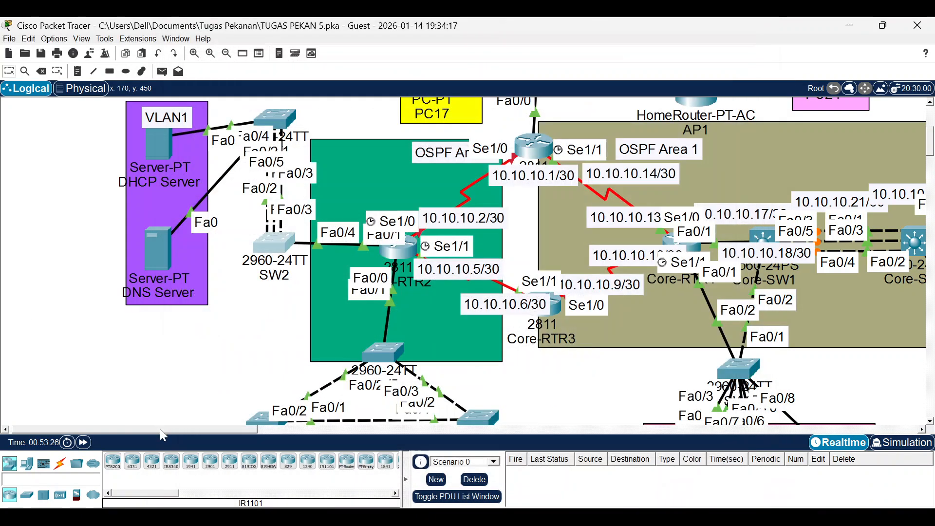
drag(163, 430, 249, 424)
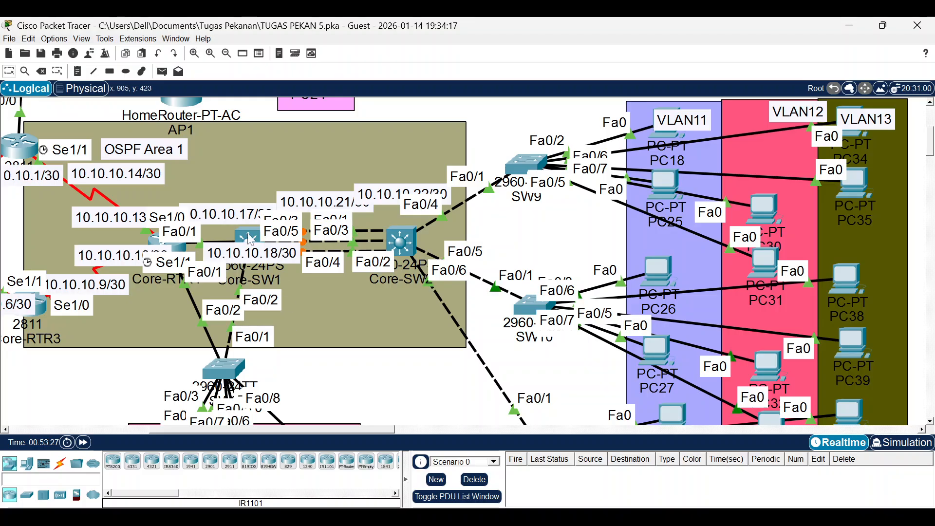
click(455, 240)
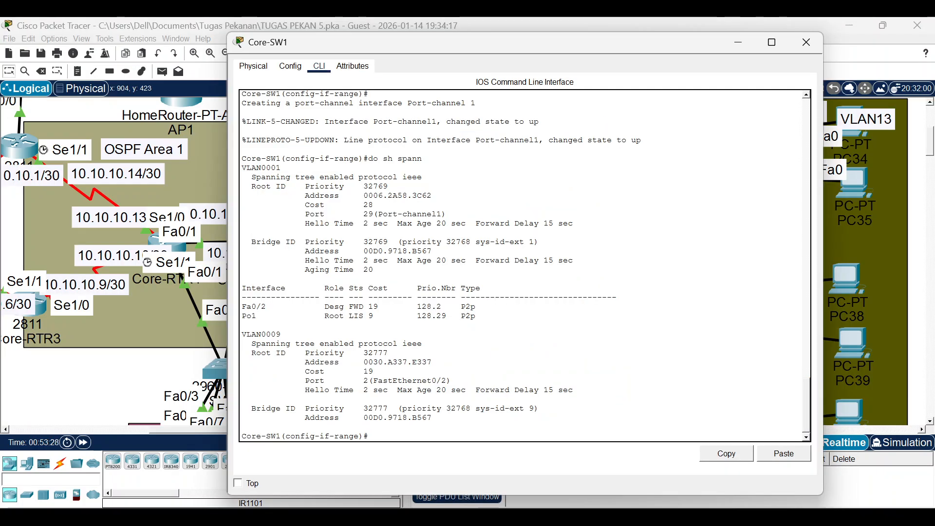
click(126, 369)
click(417, 230)
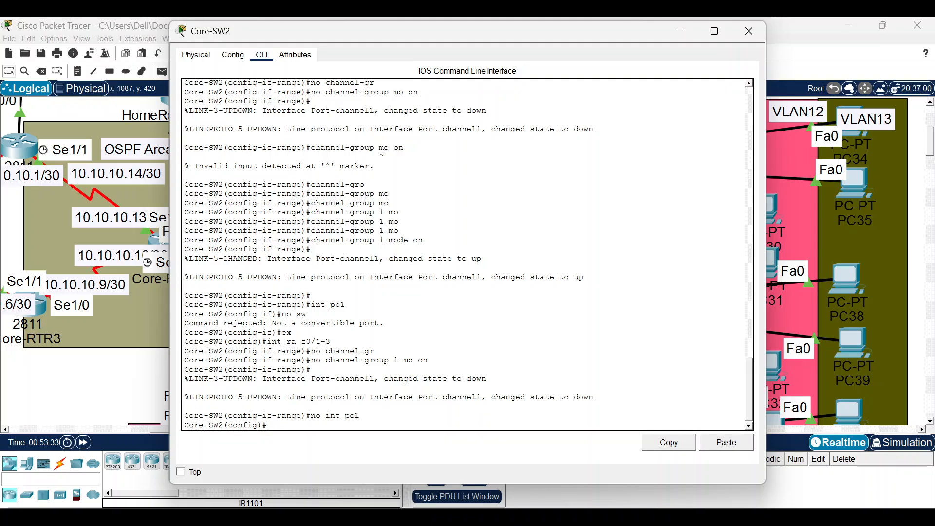
On Core-SW2, select interface range Fa0/1-3.
text(int ra f0/1-3)
key(Left)
key(Left)
key(Left)
key(Left)
key(Left)
key(Left)
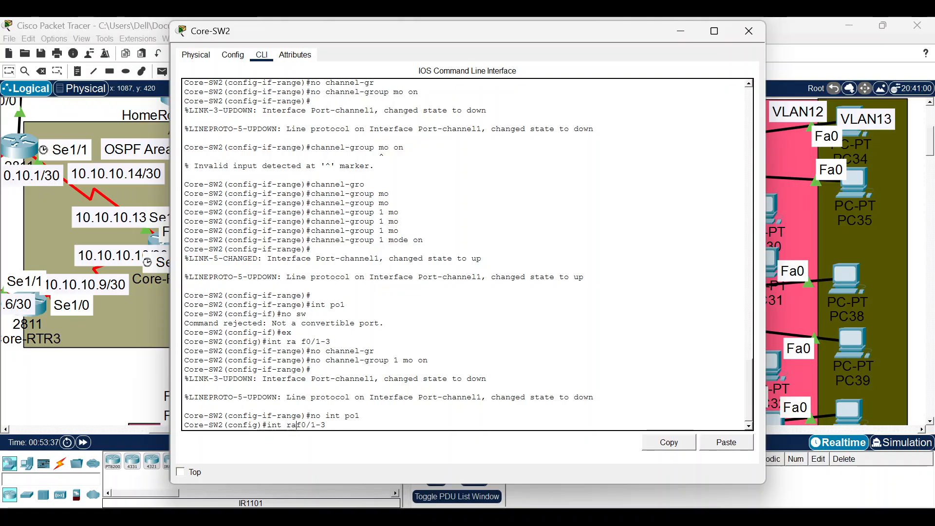
text(ra)
key(Return)
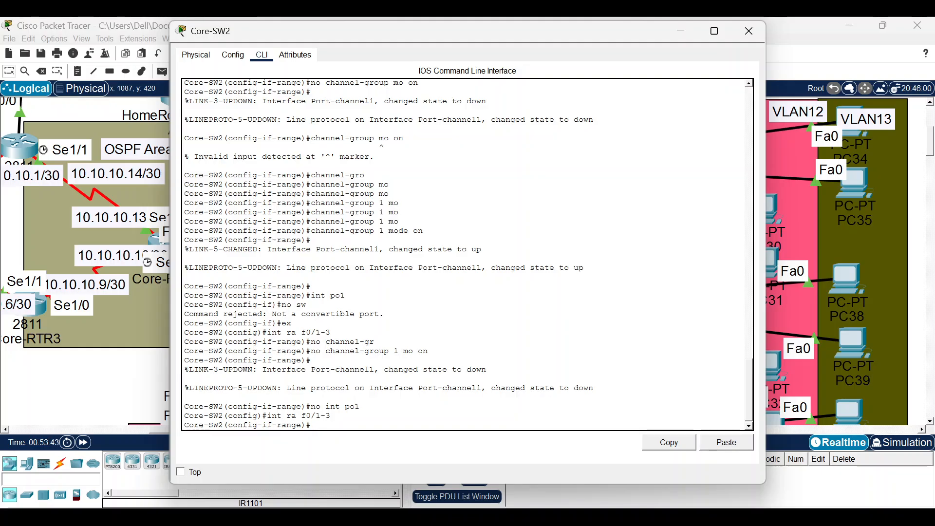
Bundle Fa0/1-3 into Port-channel 1 with 'channel-group 1 mode on'.
text(channe)
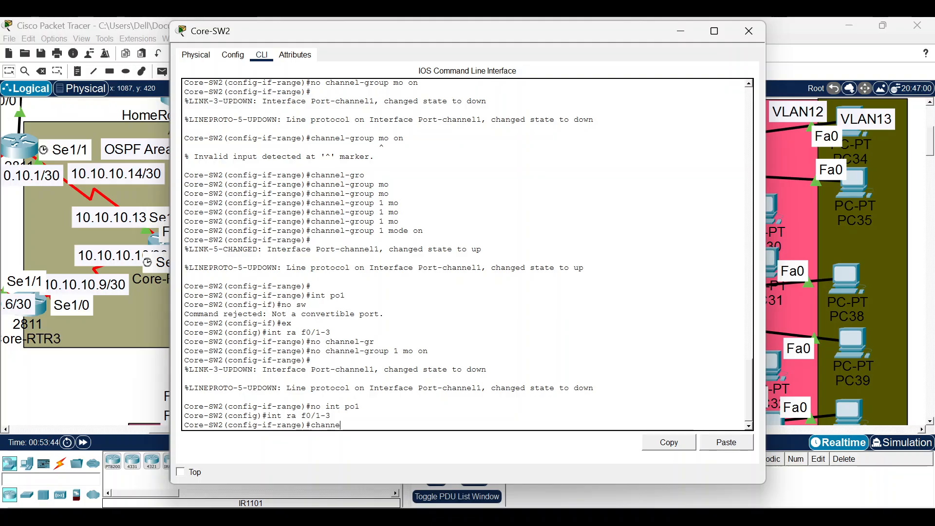
text(l-gtr)
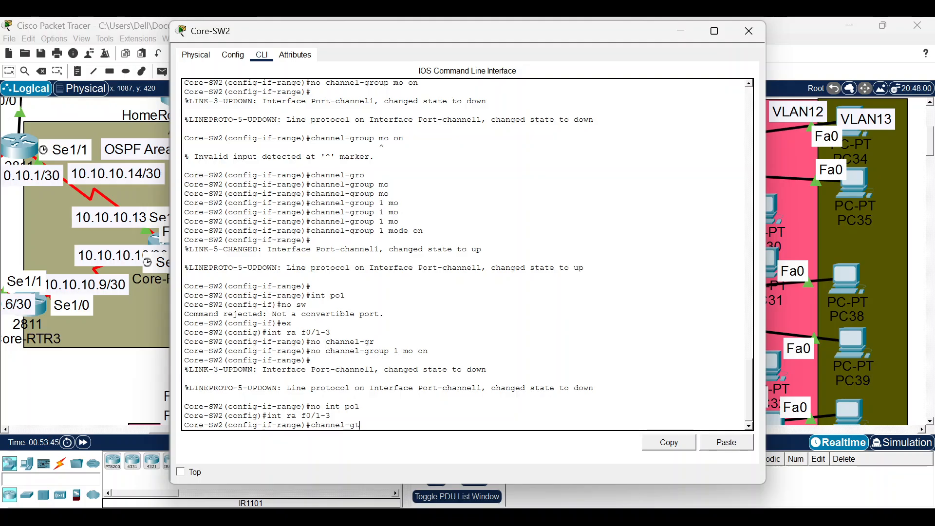
key(Tab)
key(BackSpace)
text(o)
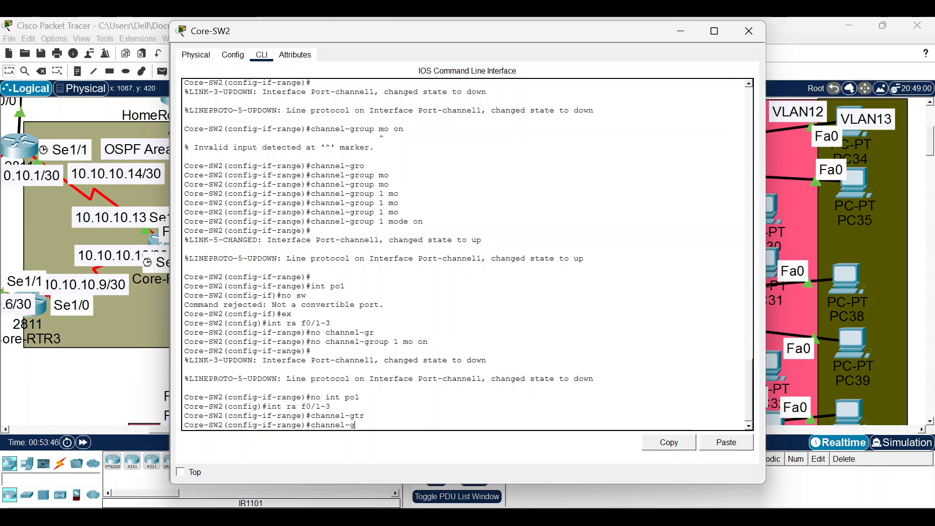
key(Tab)
key(BackSpace)
text(r)
key(Tab)
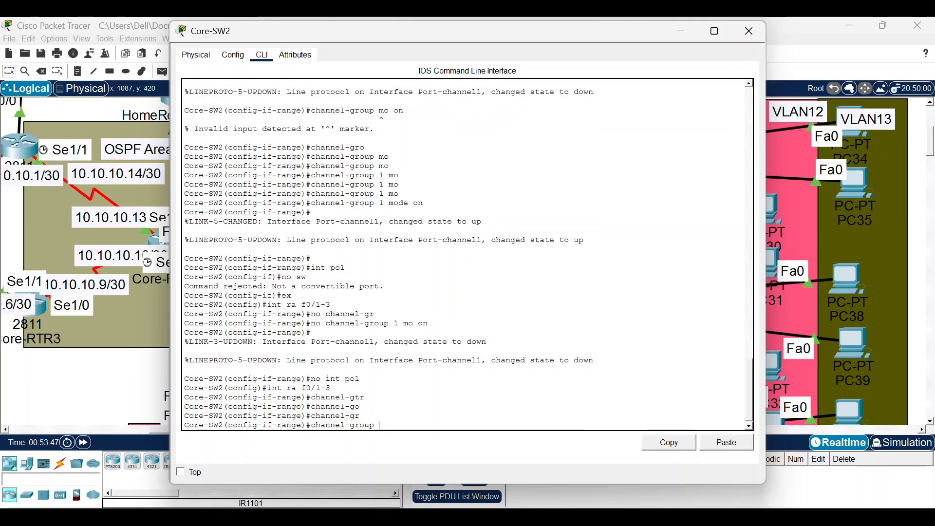
text(mo)
key(Tab)
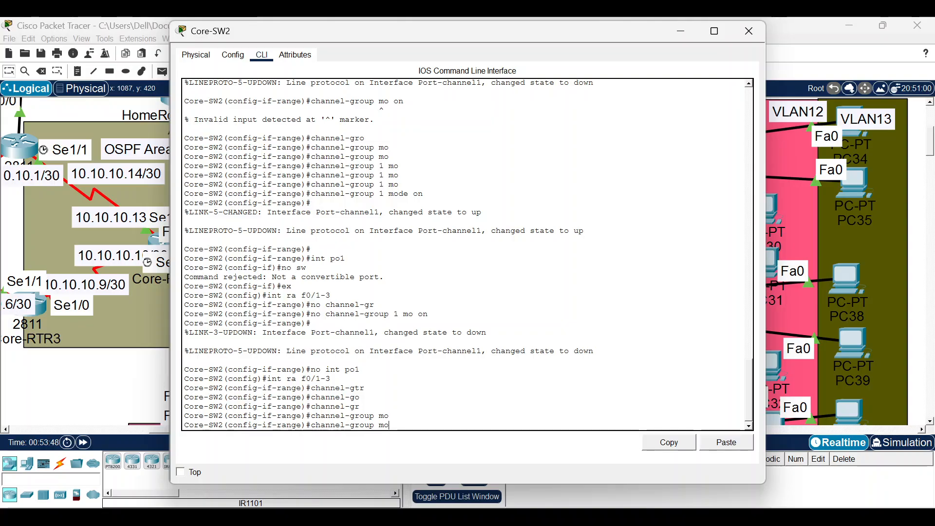
key(Tab)
key(Tab)
key(Tab)
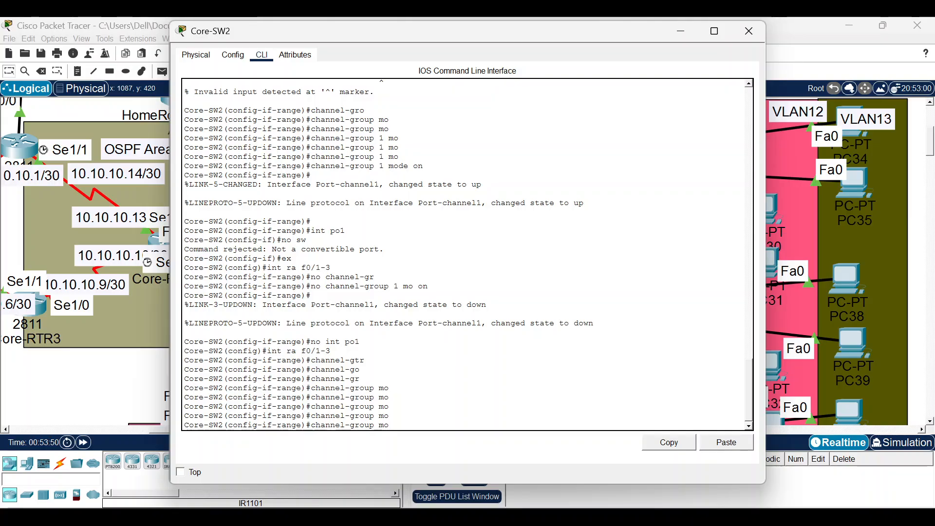
key(BackSpace)
key(BackSpace)
key(BackSpace)
text(1 mo)
key(Tab)
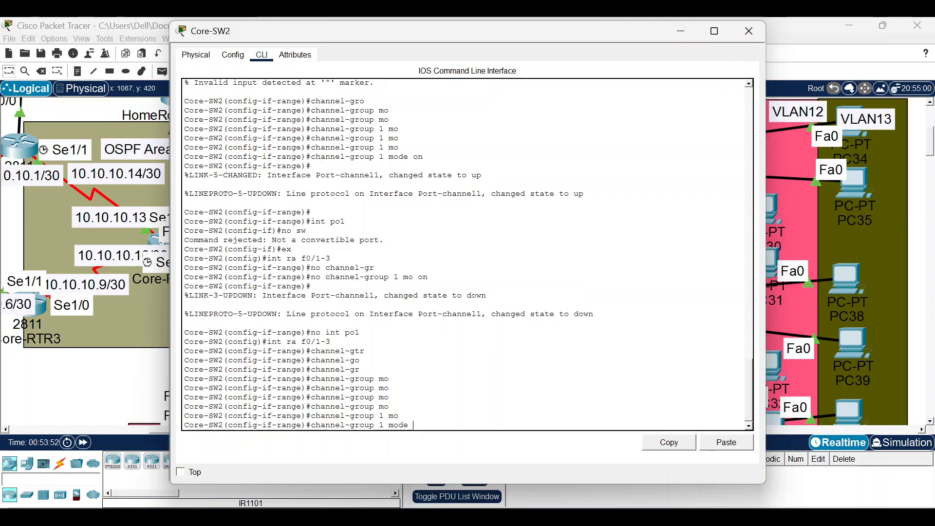
text(on)
key(Tab)
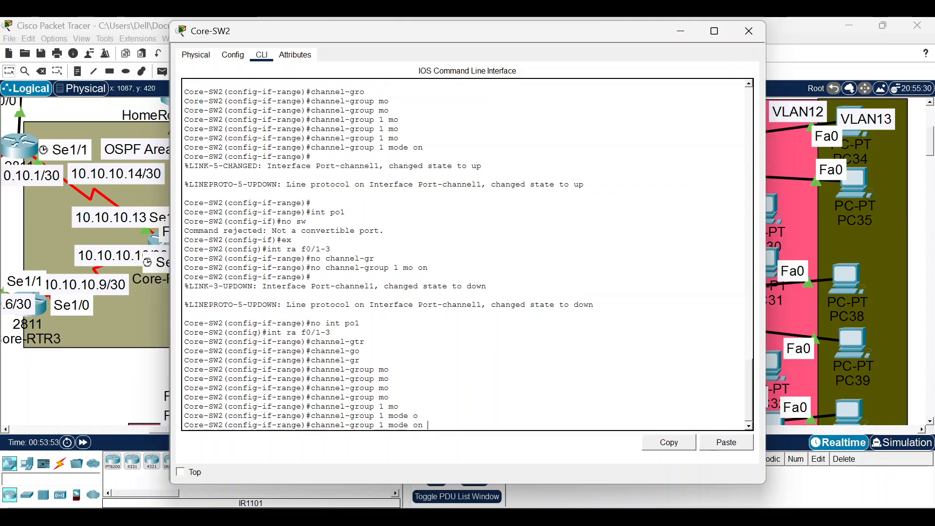
key(Return)
key(Return)
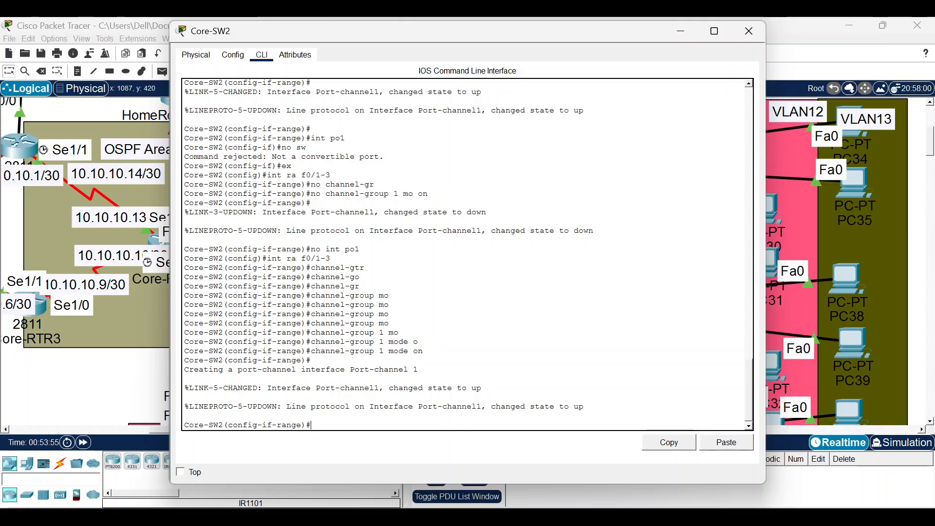
text(do sh ethr)
Run 'do sh etherchannel' and 'do sh ether sum' to confirm Po1 (SU) bundles Fa0/1-3.
key(Return)
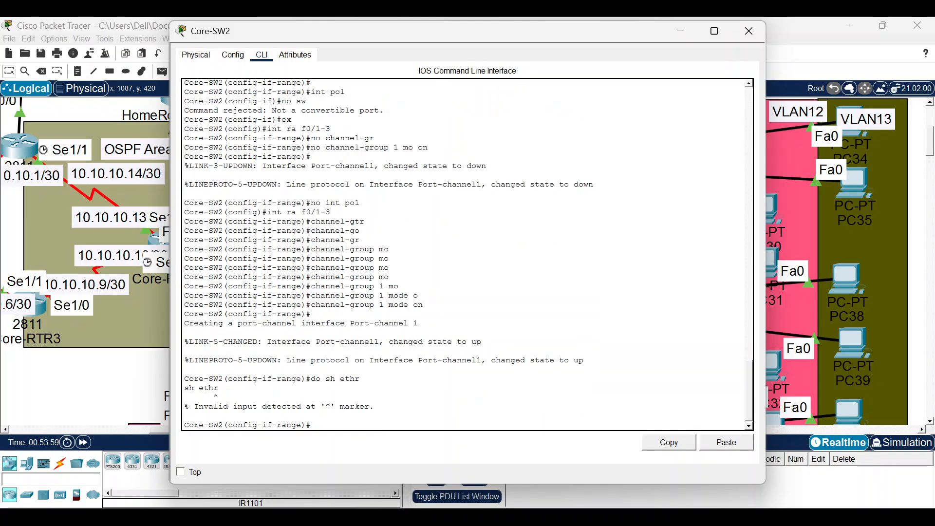
key(Up)
key(Return)
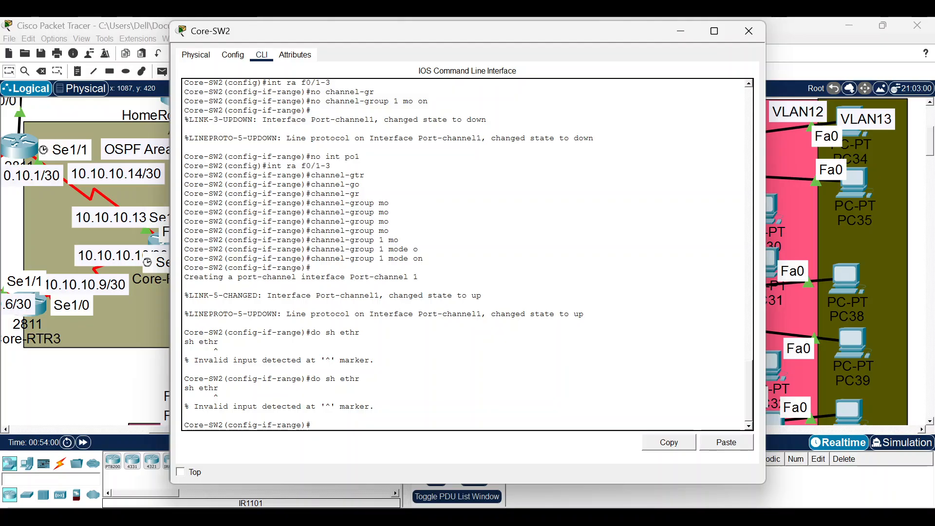
text(do sh et)
key(Return)
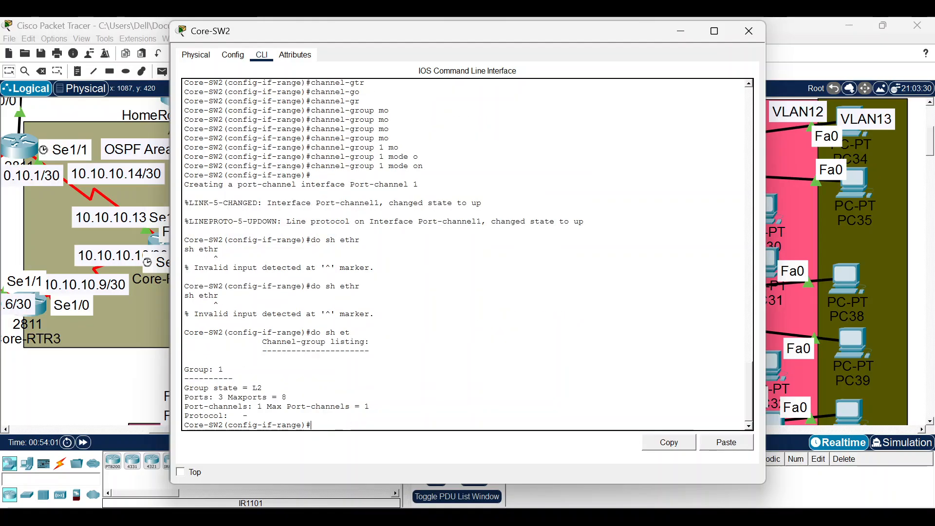
text(do sh et)
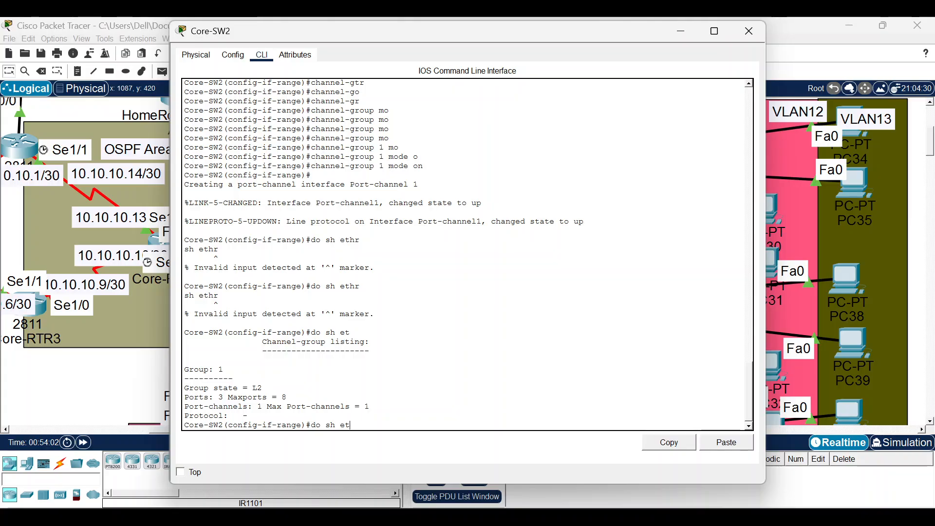
text(her sum)
key(Return)
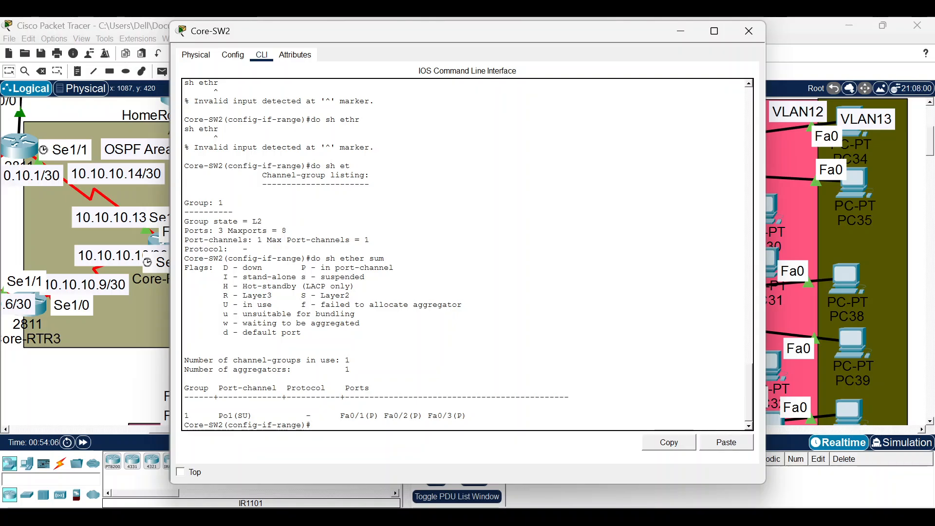
click(124, 375)
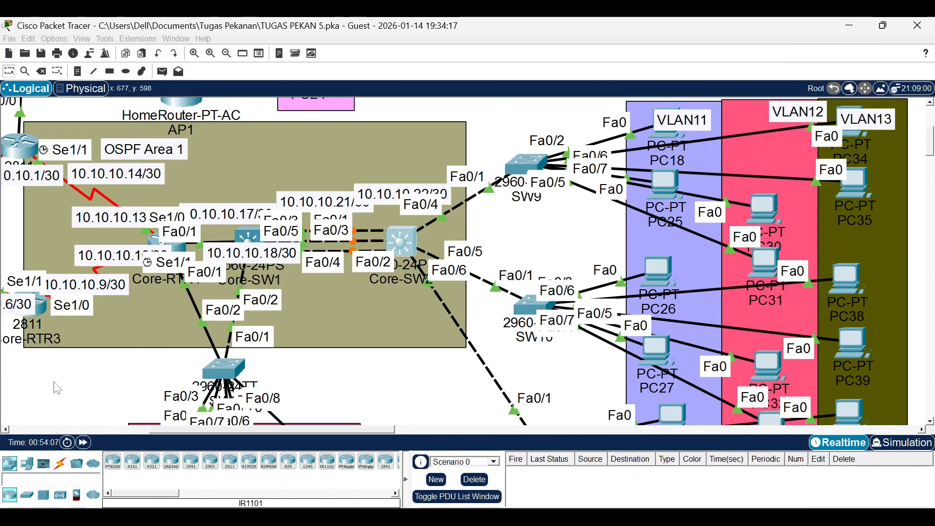
Fast-forward time and try 'no switchport' on Core-SW1's Port-channel 1, which is rejected.
click(84, 443)
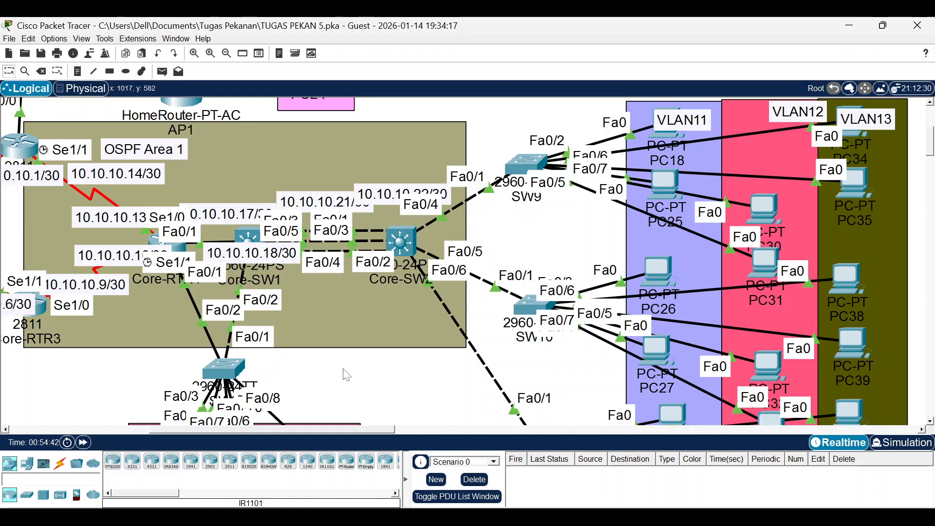
click(246, 240)
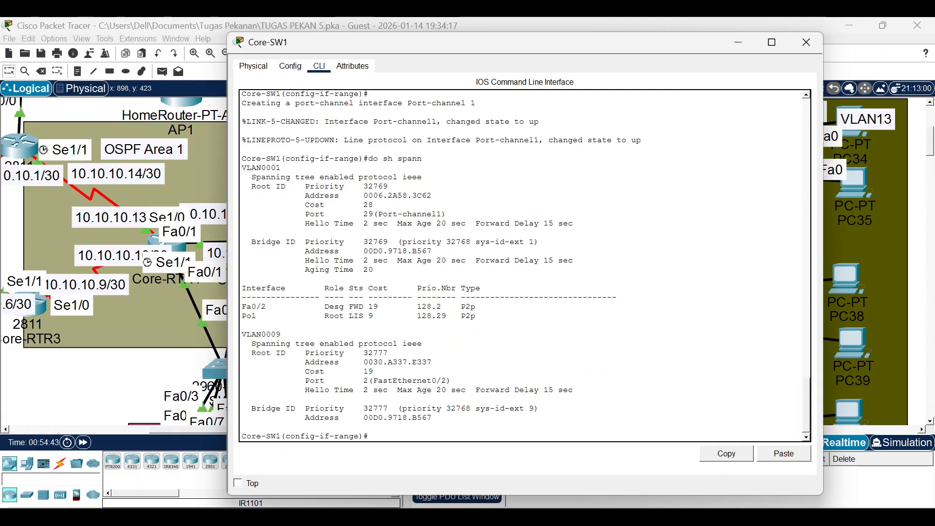
text(e)
text(x)
key(Return)
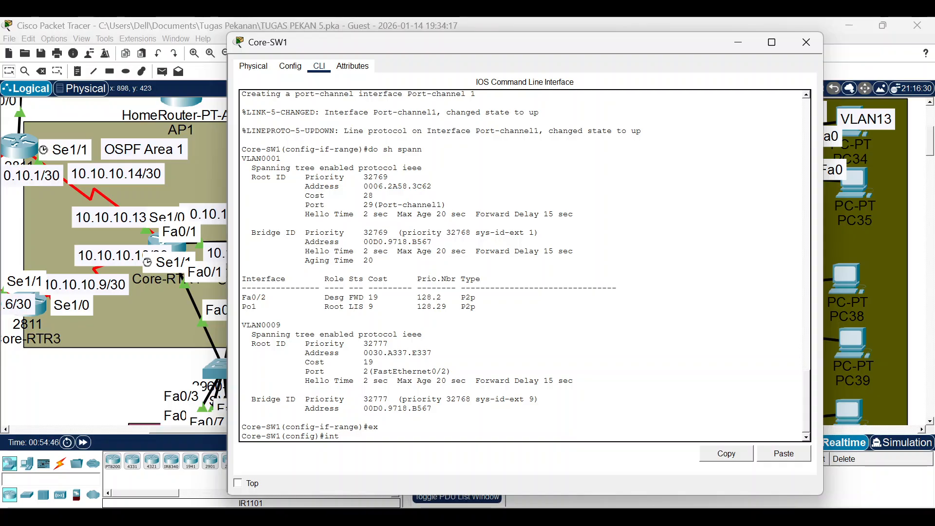
text(po1)
key(Return)
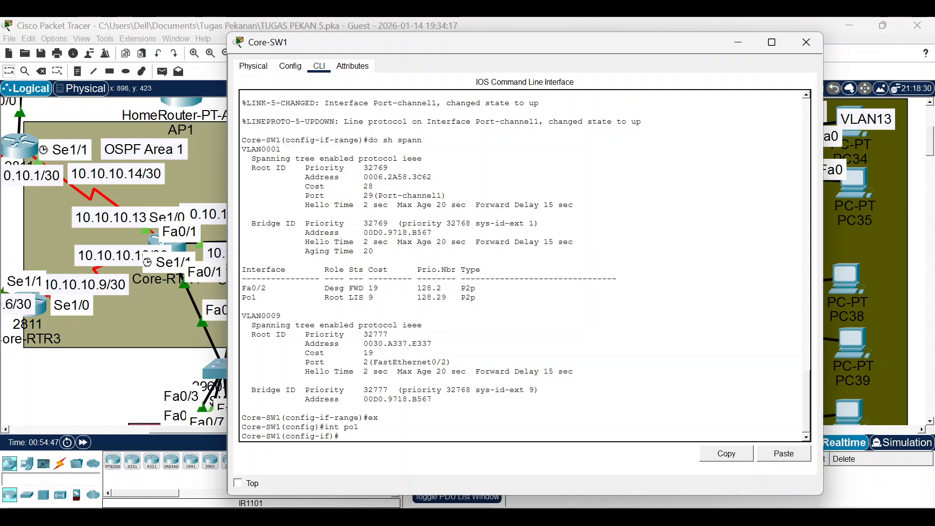
text(sw)
key(Return)
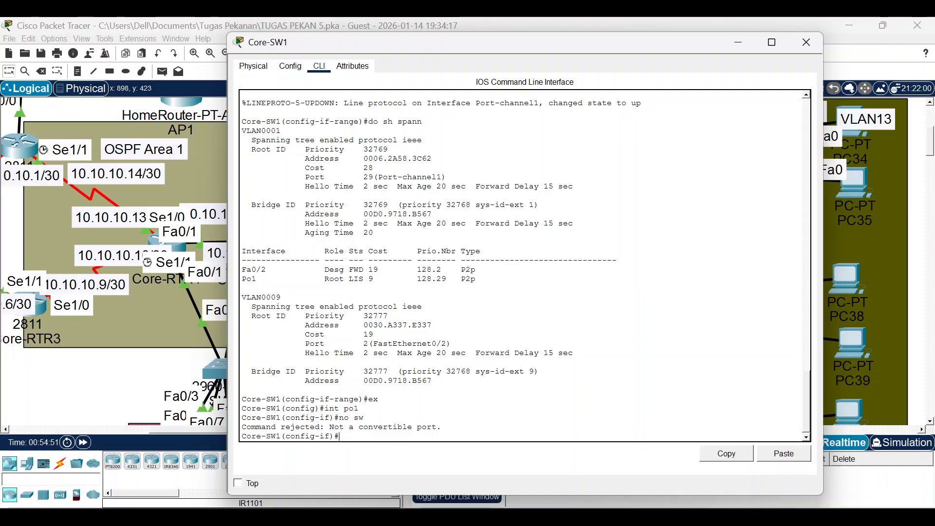
drag(320, 42, 565, 54)
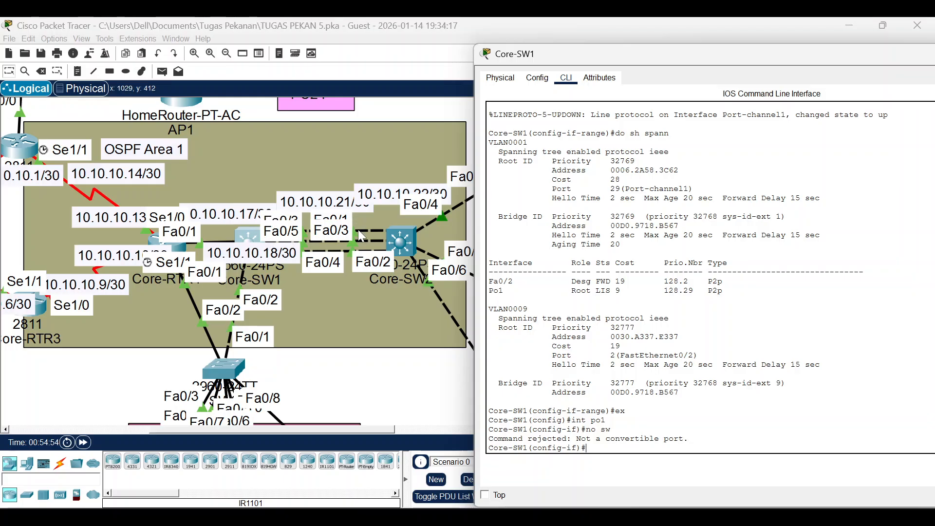
click(408, 251)
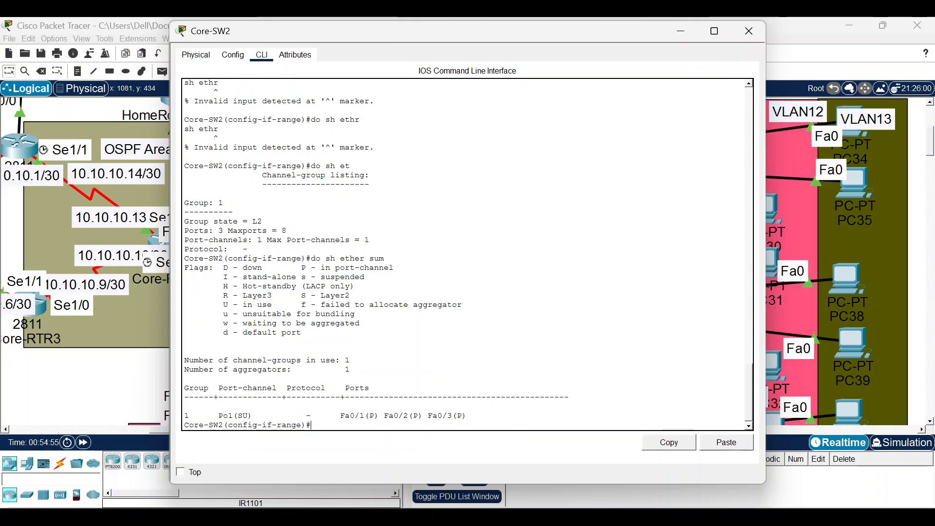
Try 'no switchport' on Core-SW2's Port-channel 1 (rejected), then attempt 'int f0/1-3'.
text(ex)
key(Return)
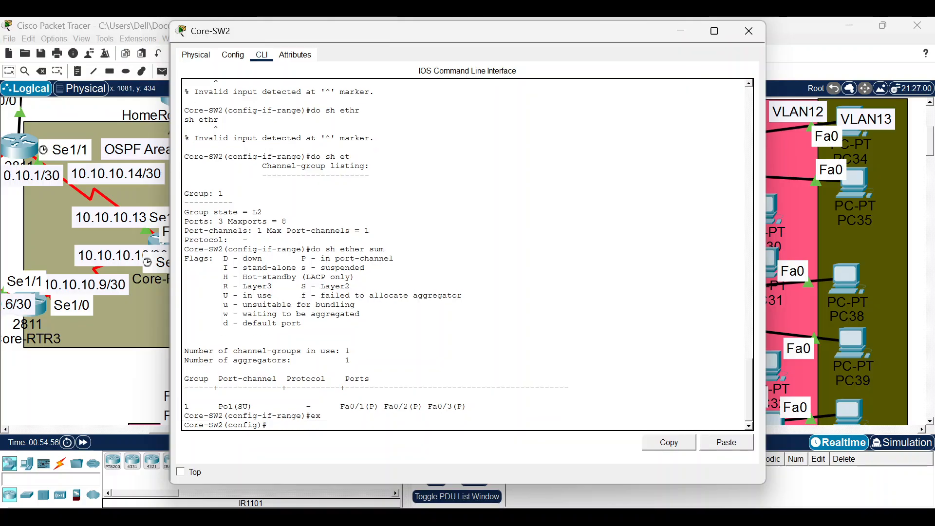
text(int po1)
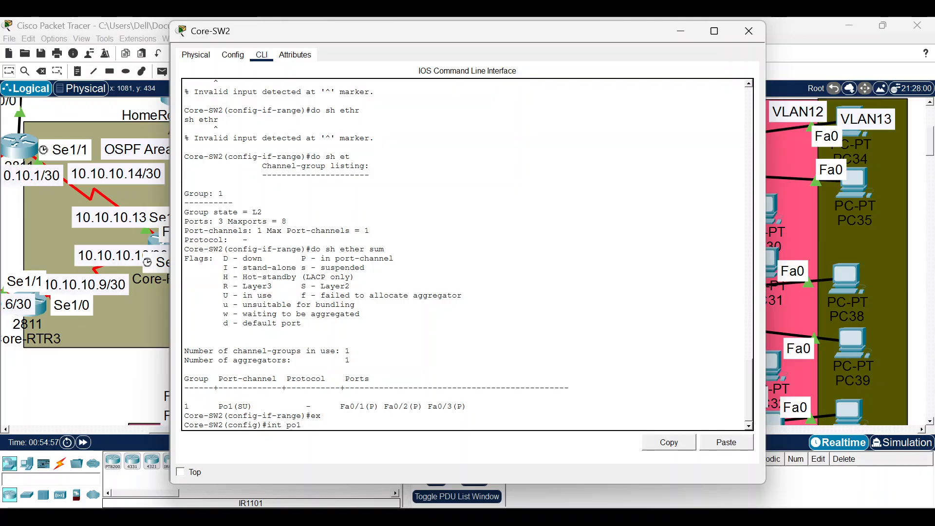
key(Return)
text(no sw)
key(Return)
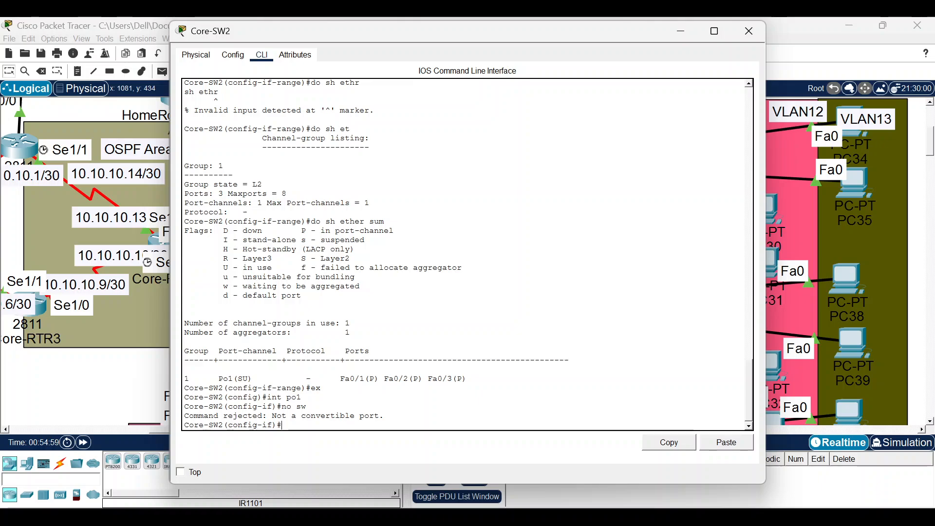
text(ex)
key(Return)
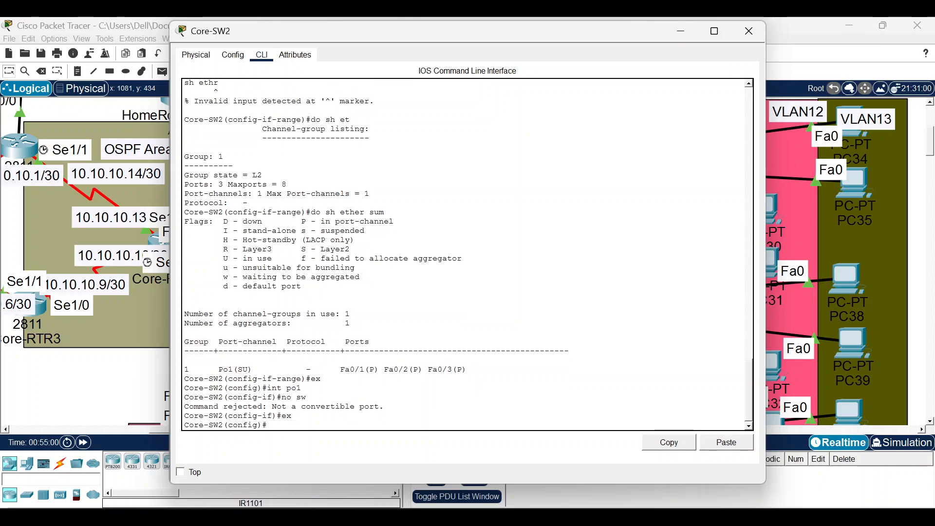
text(int f0/1-3)
key(Return)
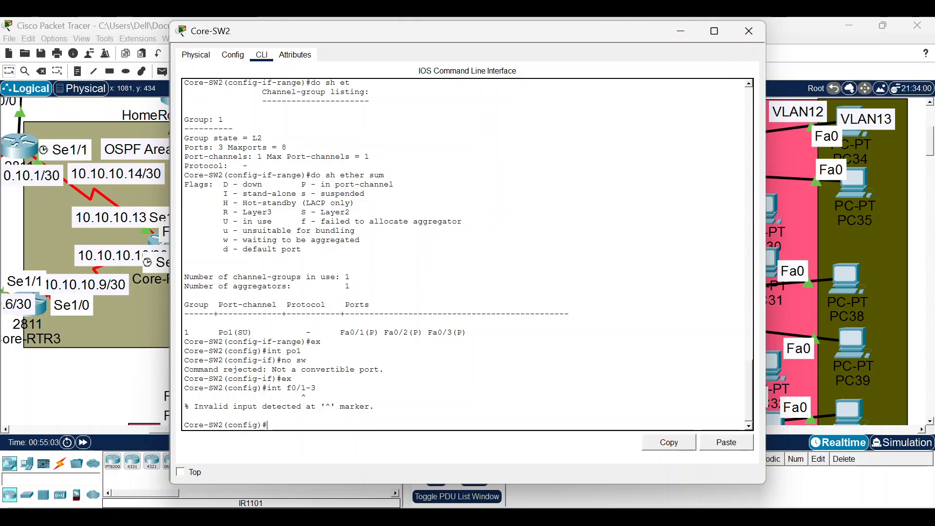
Close the switch consoles and briefly bring up, then minimize, OBS Studio.
click(749, 31)
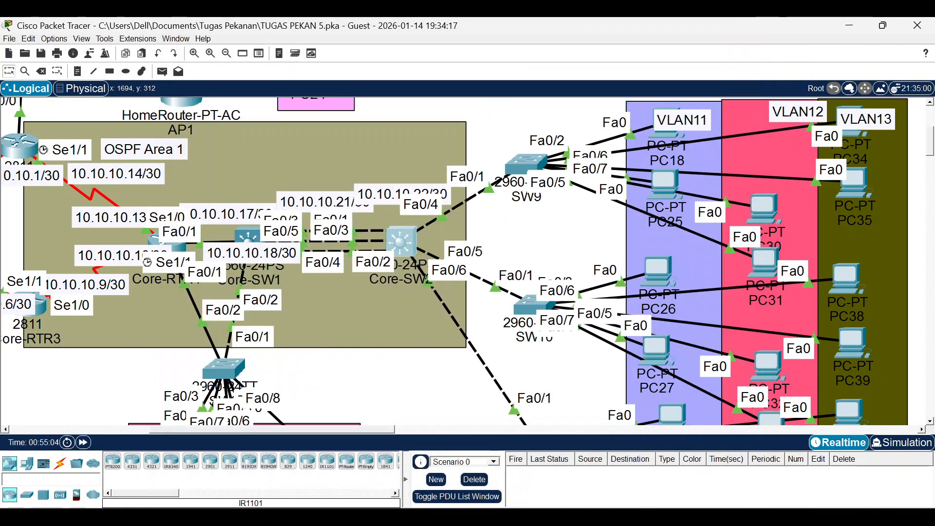
click(507, 517)
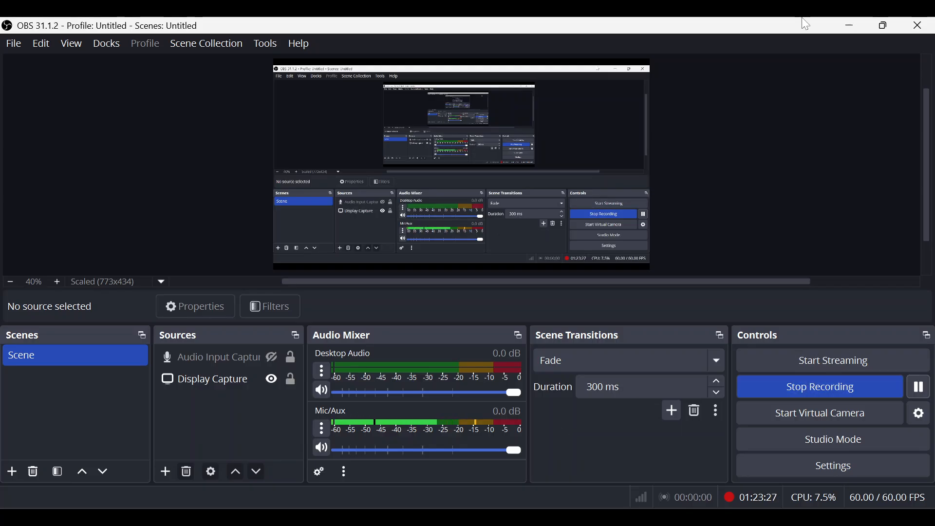
click(850, 25)
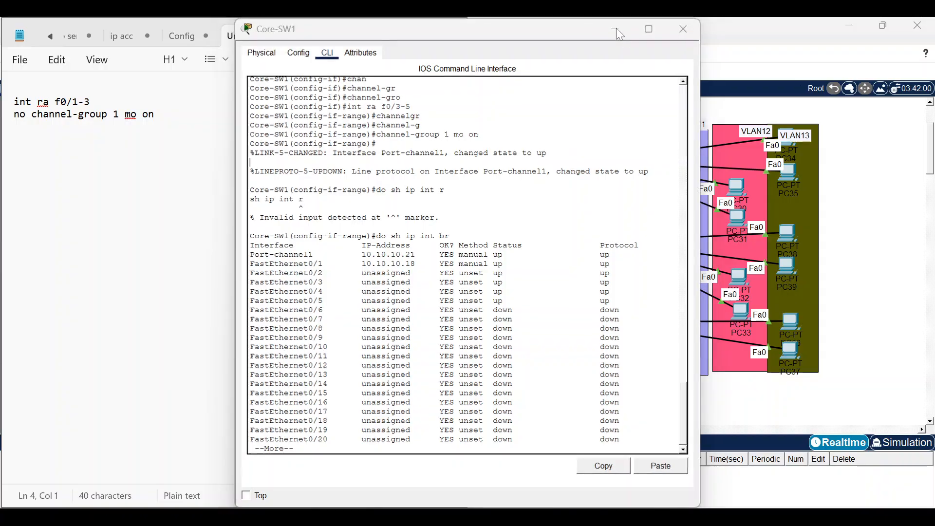
click(616, 28)
Open Core-SW2's command line and select the interface range Fa0/1–Fa0/3.
click(540, 268)
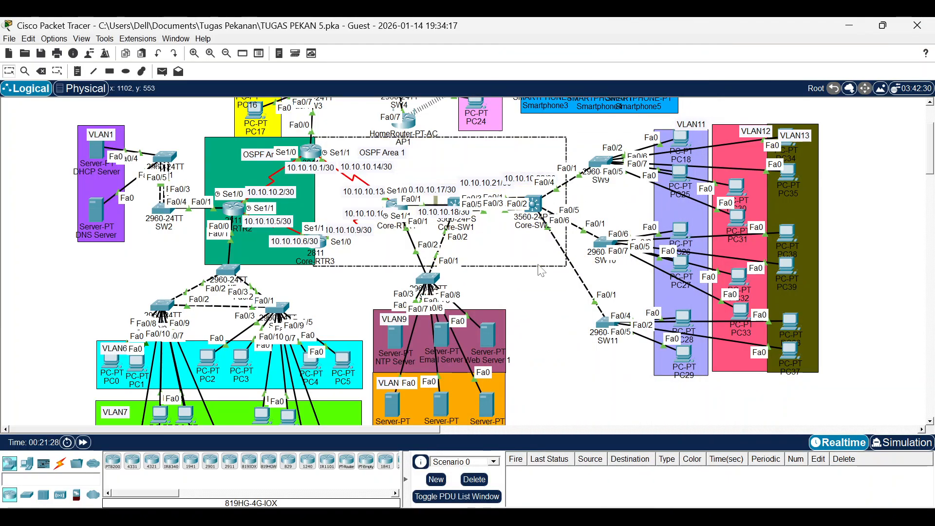
click(534, 212)
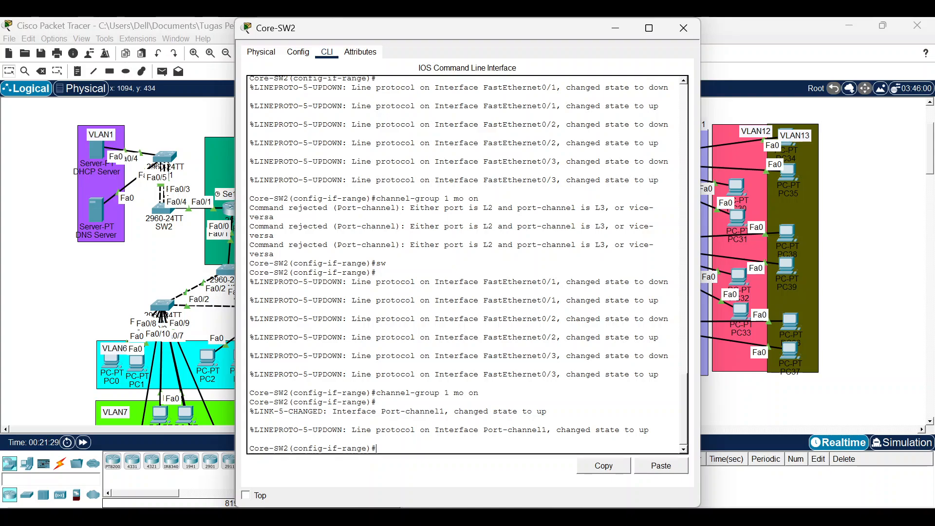
text(int ra f0/1-3)
key(Return)
Remove Fa0/1–Fa0/3 from EtherChannel with 'no channel-group 1'.
text(n)
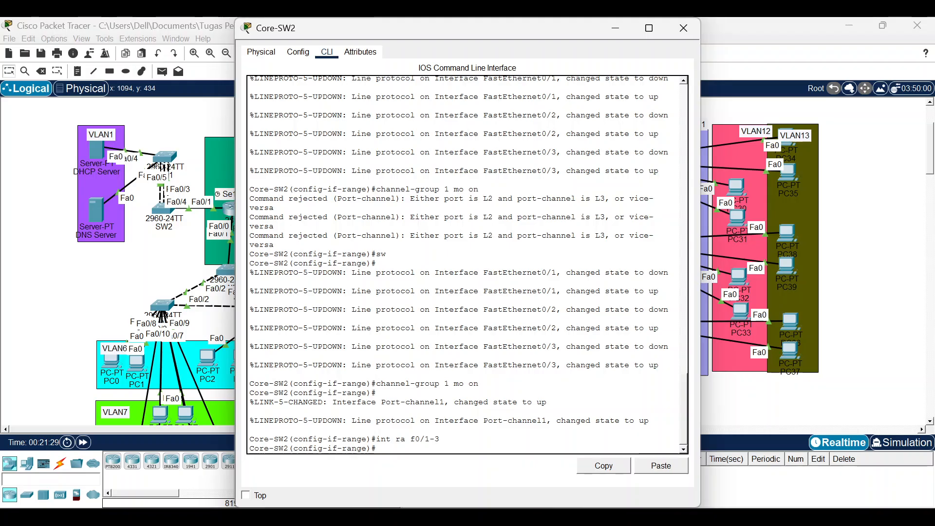
text(o cnha)
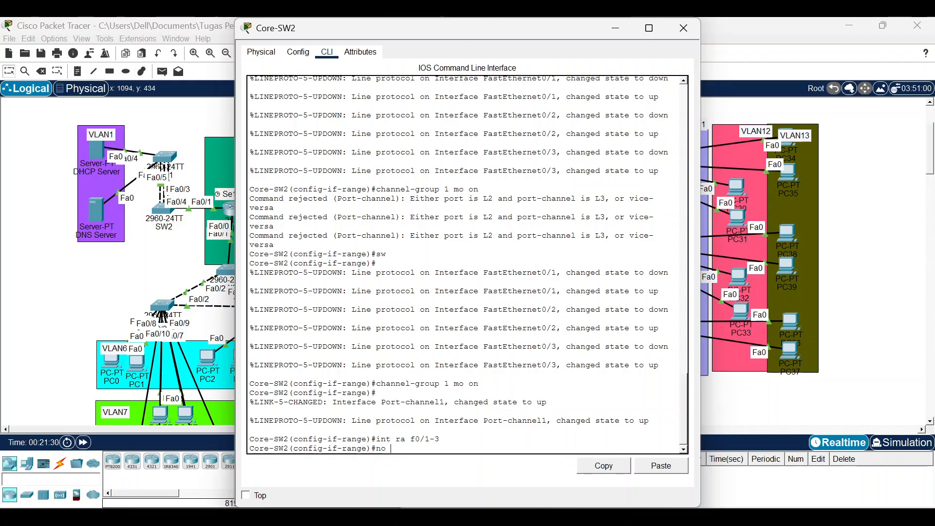
key(BackSpace)
key(BackSpace)
key(BackSpace)
key(BackSpace)
text(h)
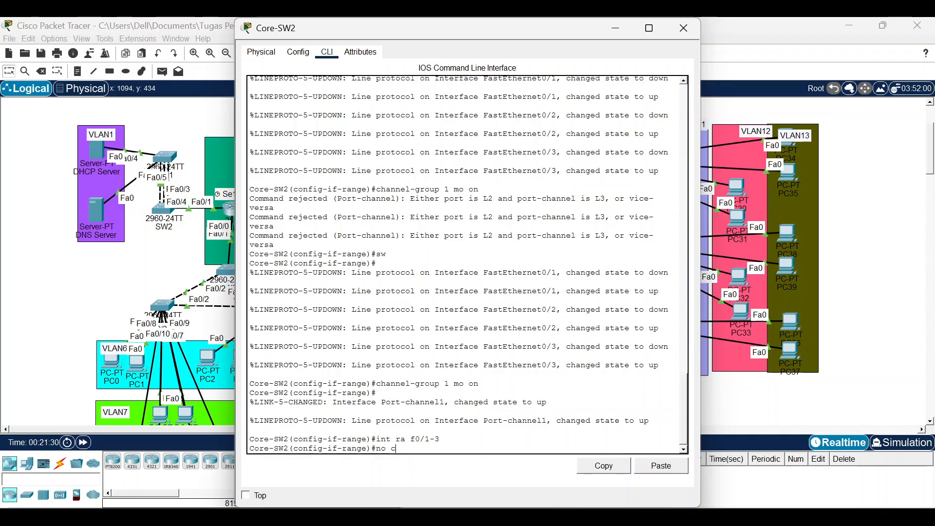
text(anne)
key(Tab)
text(l)
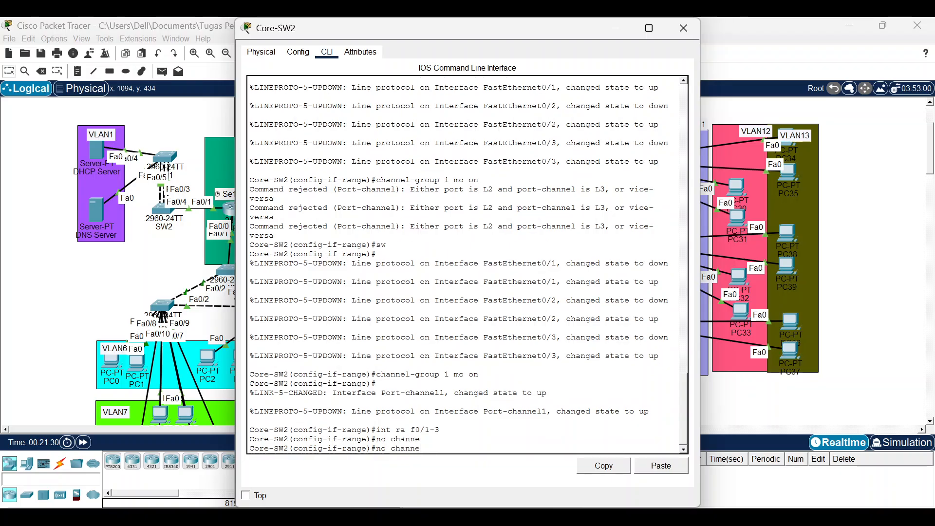
text(-ge)
key(Tab)
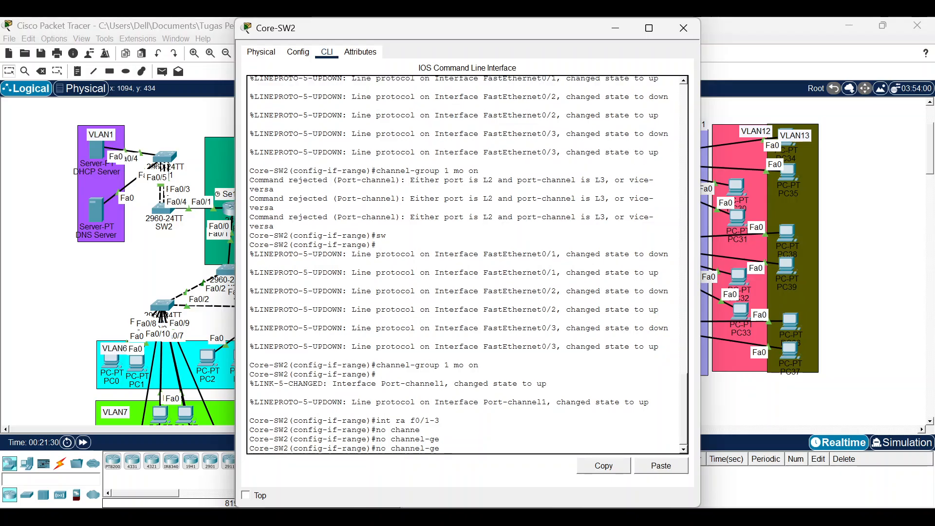
key(BackSpace)
text(r)
key(Tab)
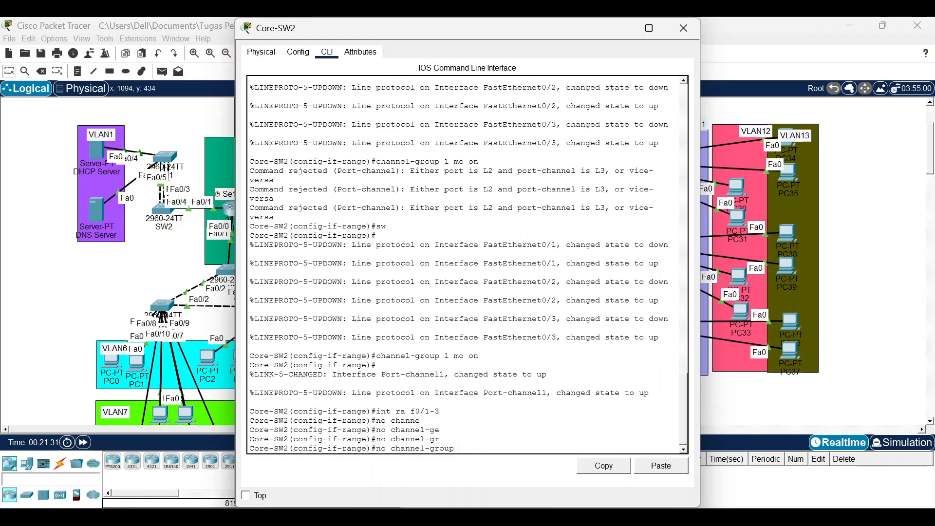
text(1)
key(Return)
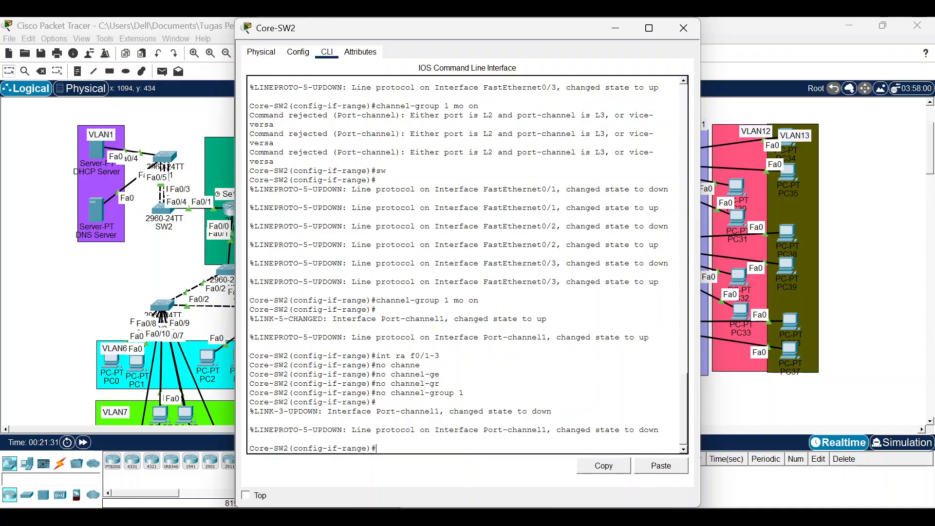
text(do sh)
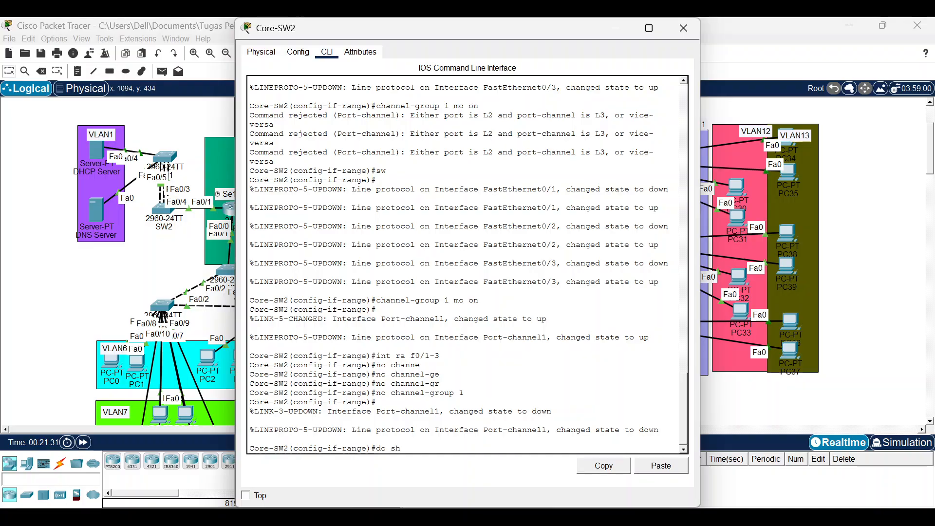
text( ether)
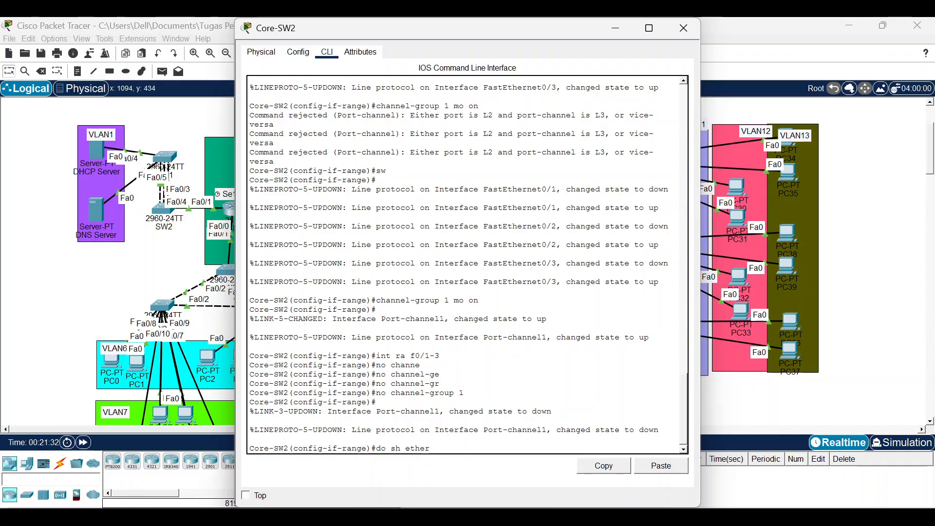
text( sum)
Check the EtherChannel summary, then make Port-channel1 routed with IP 10.10.10.22 255.255.255.252.
key(Return)
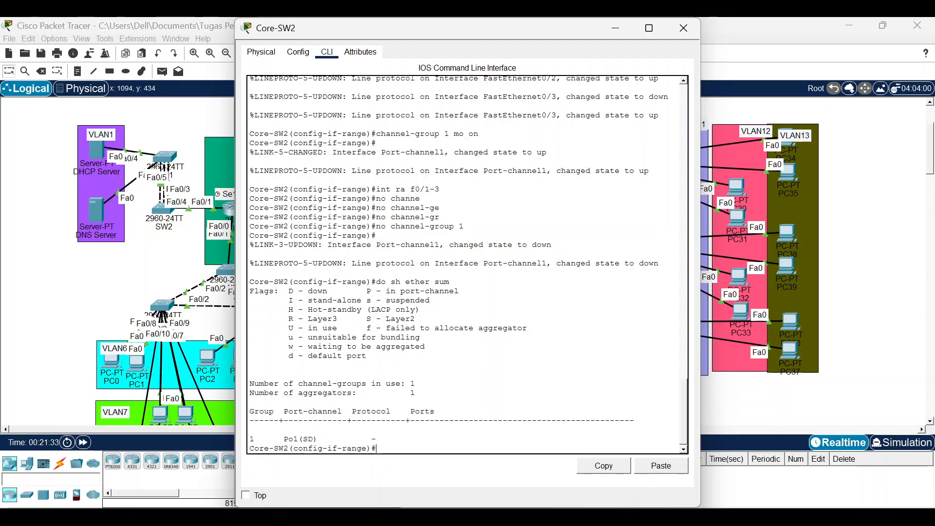
text(int po1)
key(Return)
text(no sw)
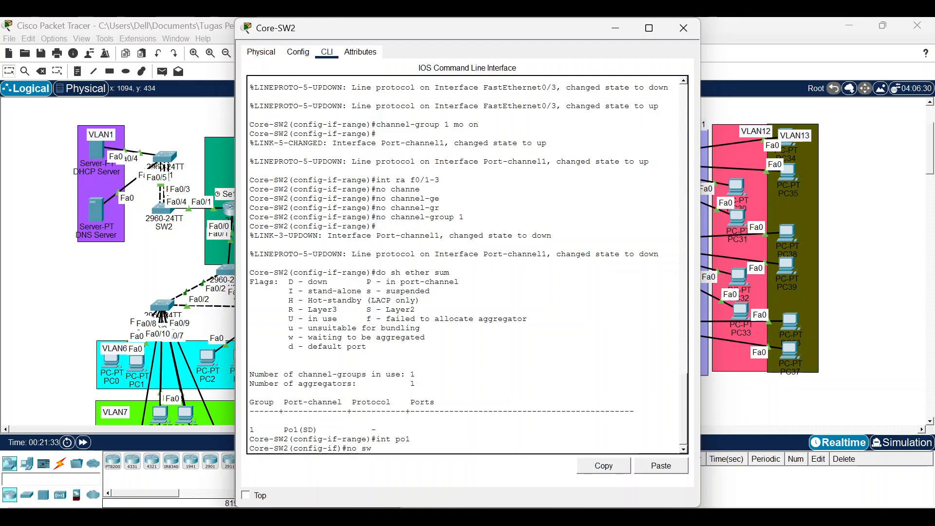
key(Return)
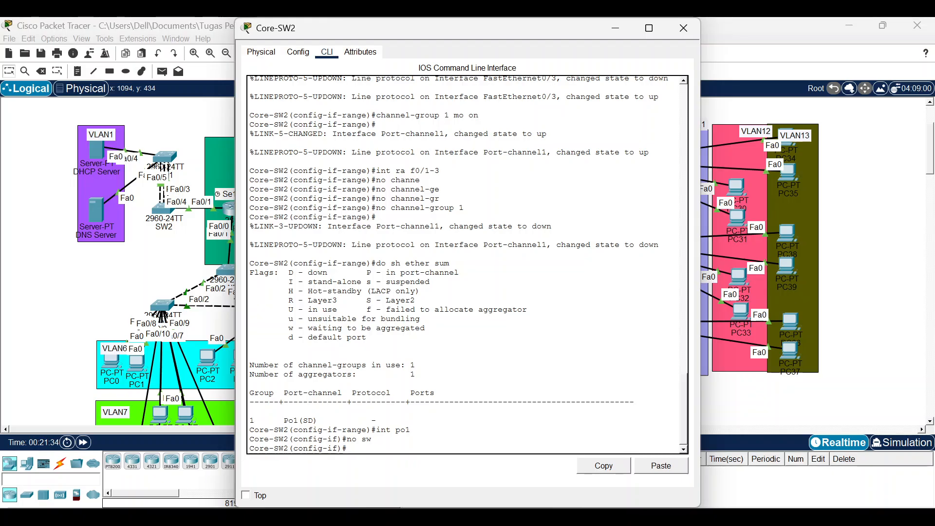
text(ip)
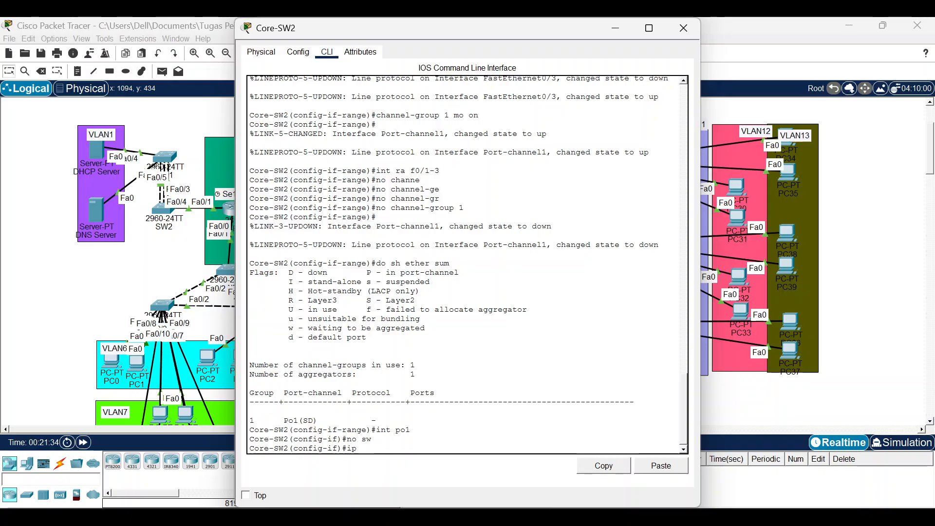
text( add 10)
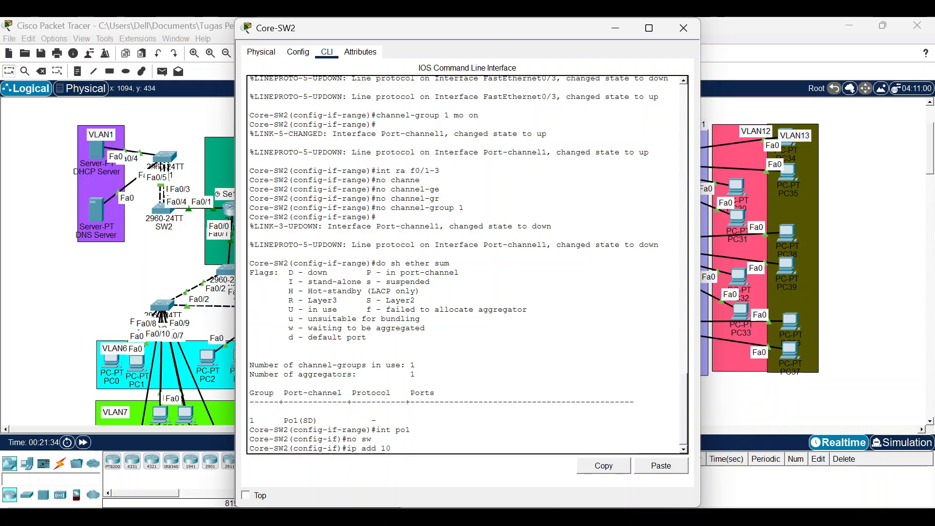
text(.10.10.2)
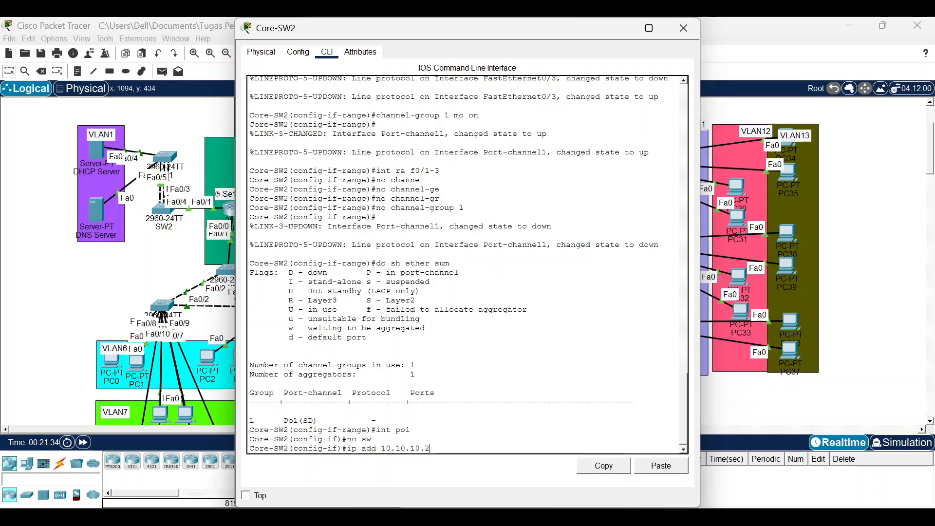
text(2 255.25)
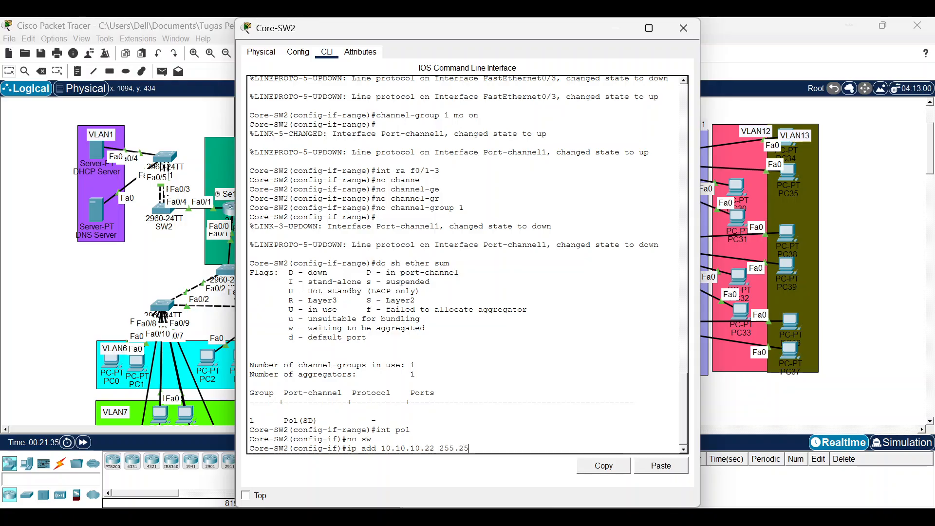
text(5.255.252)
key(Return)
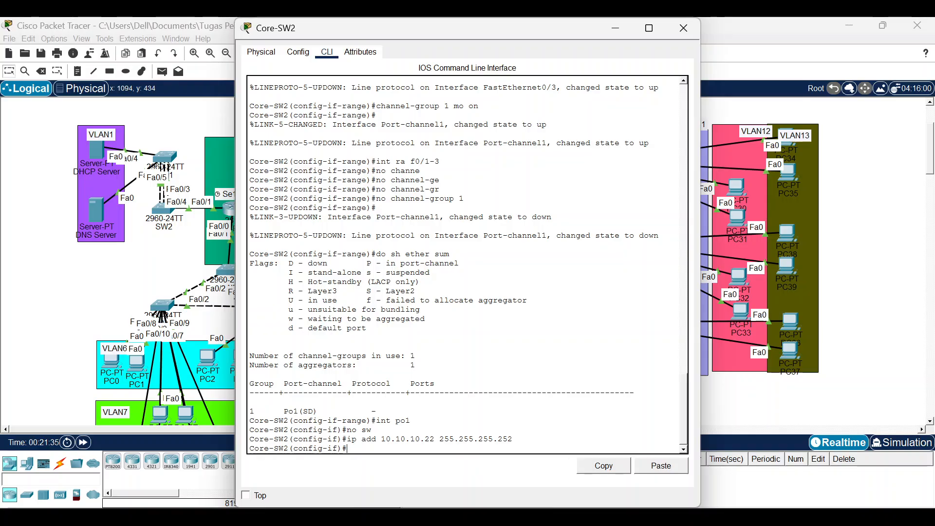
text(int ra f0/1-3)
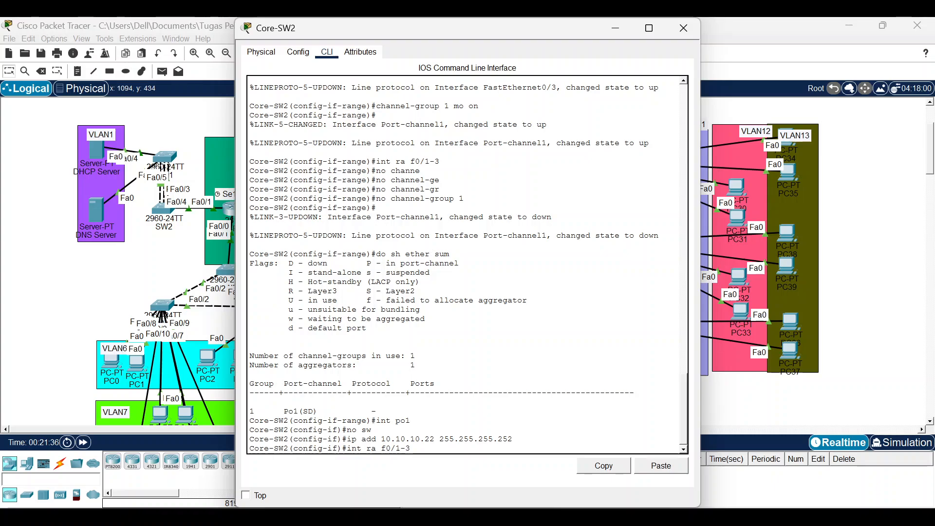
Attempt 'channel-group 1 mode on' on Fa0/1–Fa0/3, which the switch rejects.
key(Return)
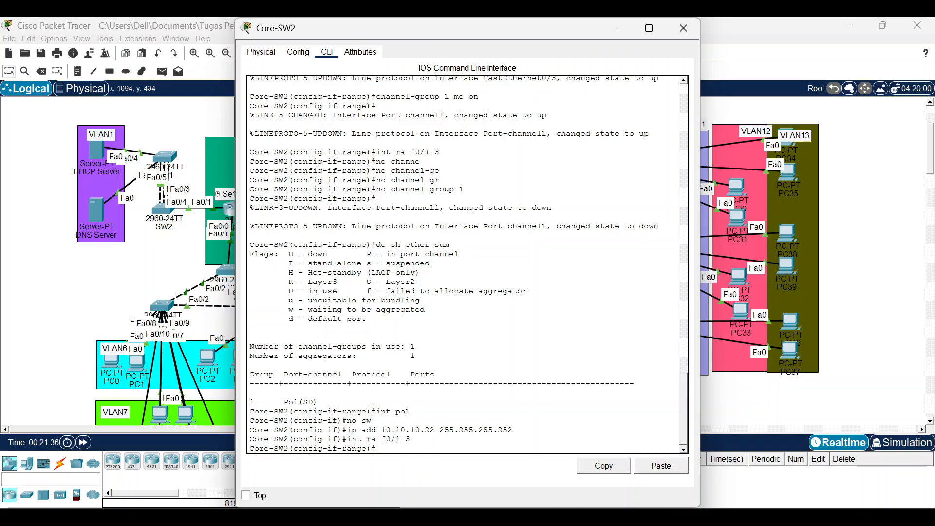
text(channel-gr)
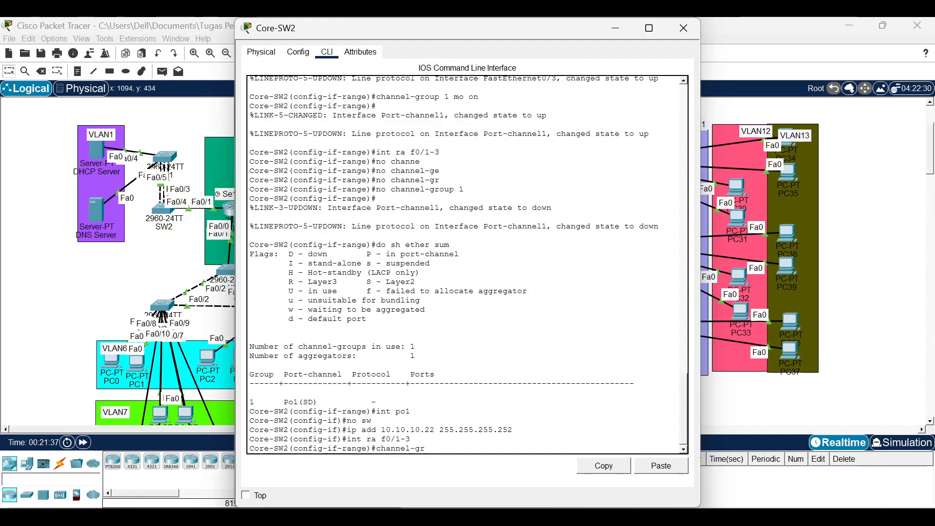
key(Tab)
text(1)
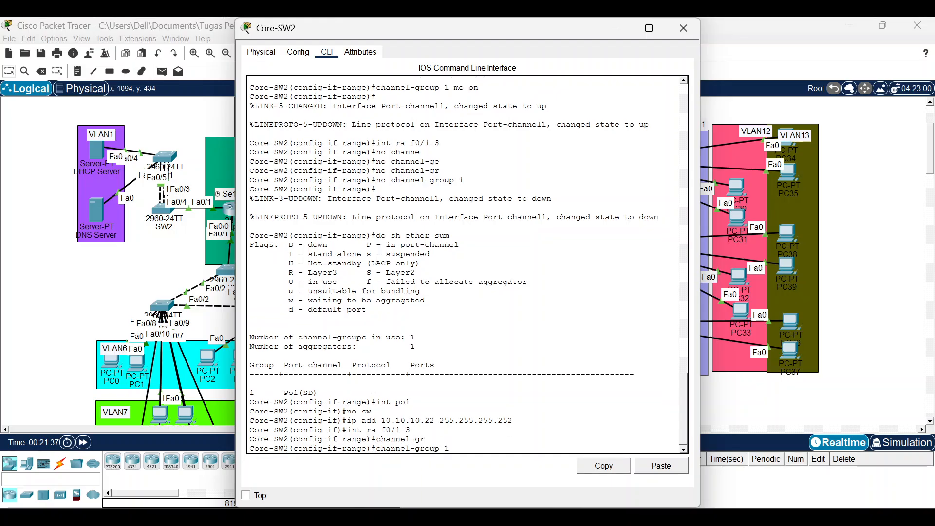
text( mo)
text( on)
key(Return)
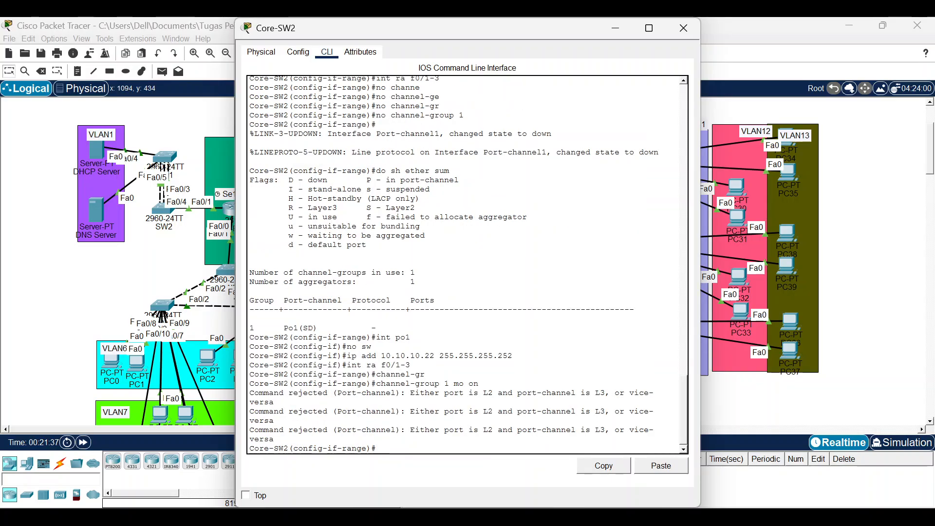
key(Return)
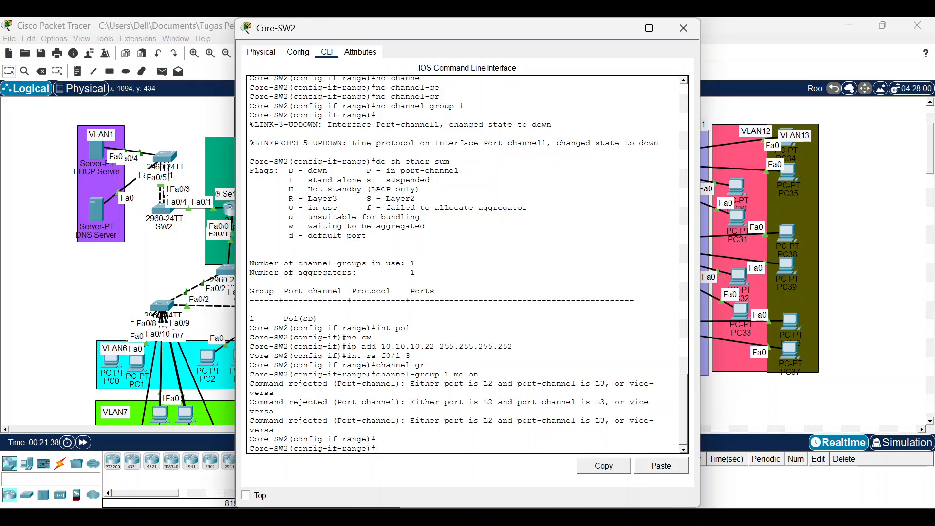
Re-select Fa0/1–Fa0/3, apply 'switchport', and try the 'do sh int br' summary.
text(ex)
key(Return)
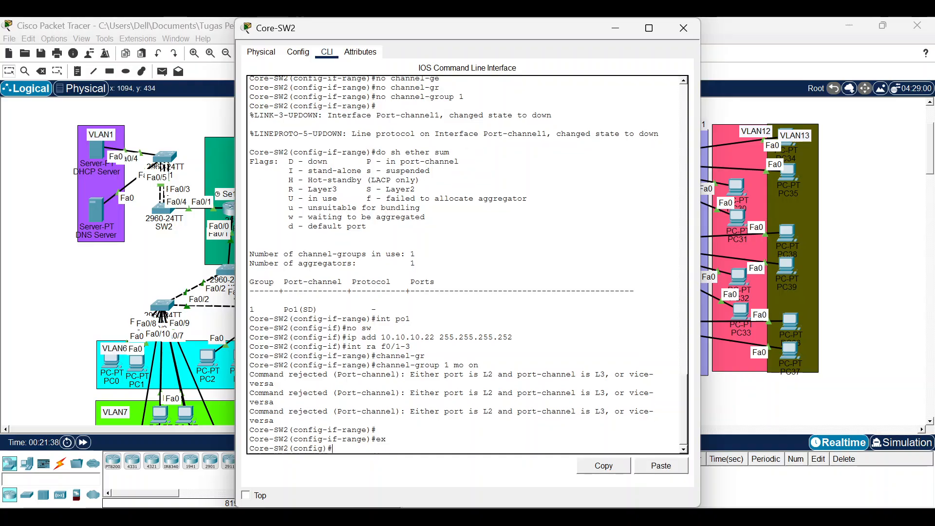
text(int )
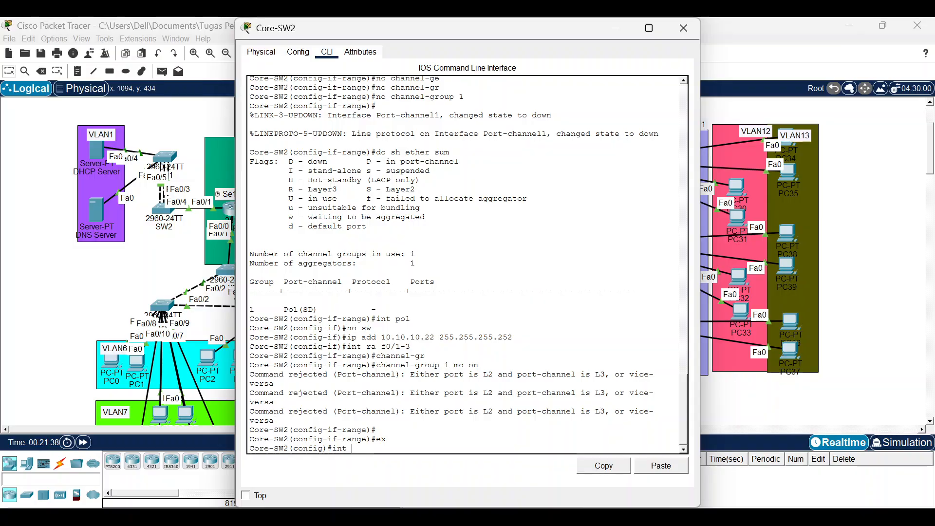
text(f0/)
key(BackSpace)
text(ra f0/1-3)
key(Return)
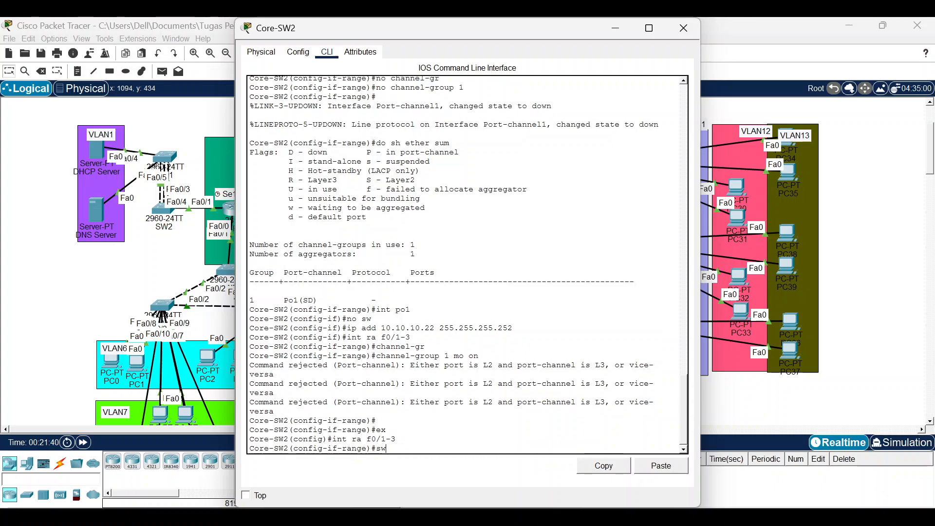
text(sw)
key(Return)
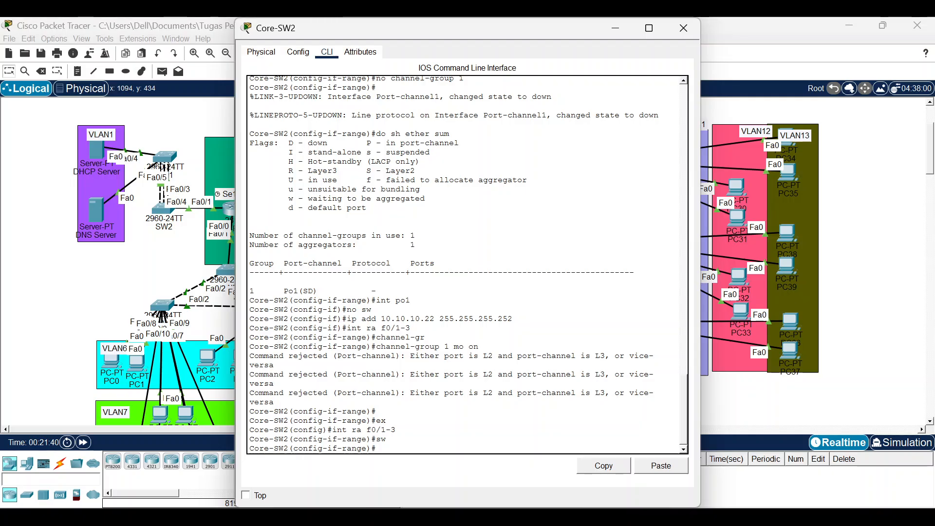
text(int)
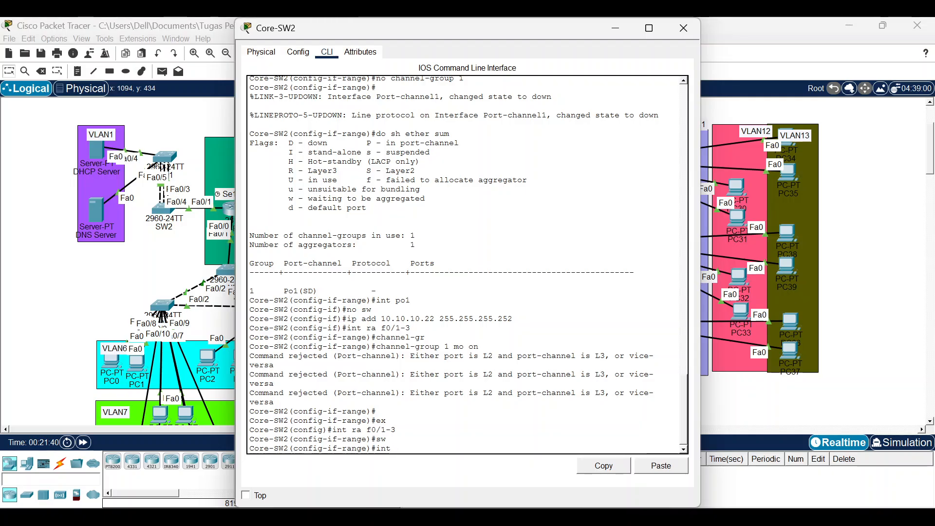
key(BackSpace)
key(BackSpace)
key(BackSpace)
key(BackSpace)
key(BackSpace)
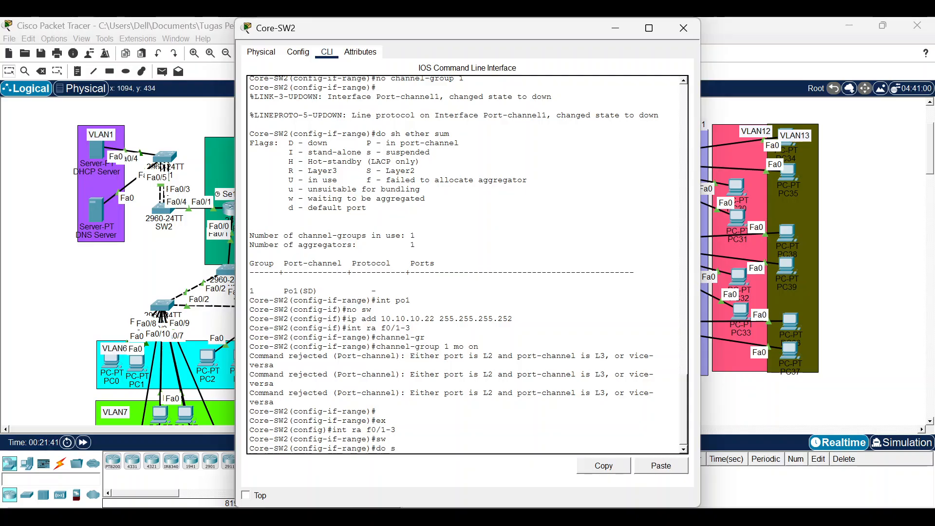
text(o sh int br)
List Core-SW2's interfaces with 'do sh ip int br', showing Port-channel1 (10.10.10.22) down.
key(Return)
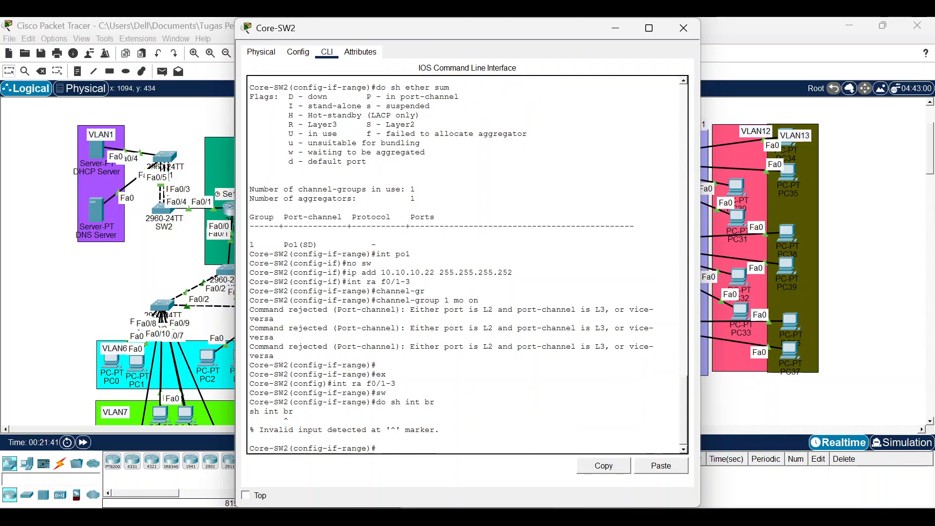
key(Up)
key(BackSpace)
key(BackSpace)
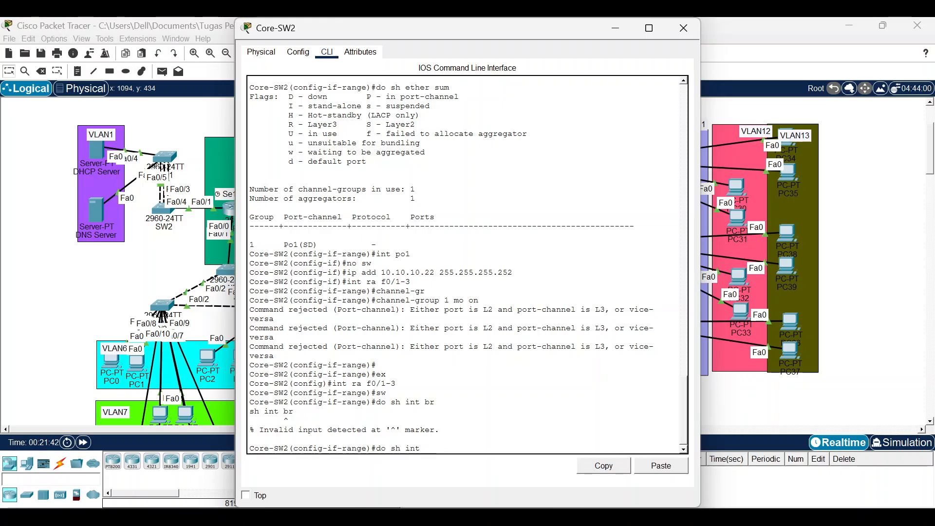
key(BackSpace)
key(BackSpace)
key(BackSpace)
key(BackSpace)
text(ip int br)
key(Return)
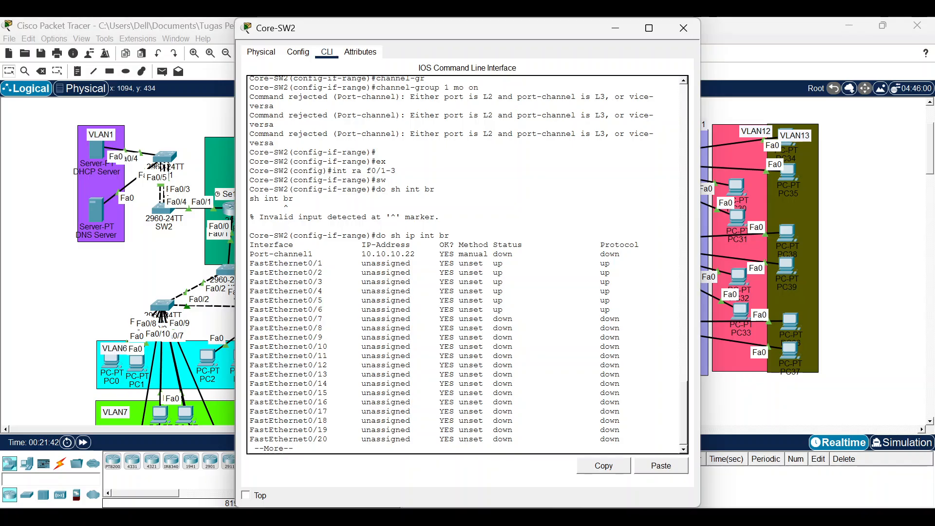
key(Return)
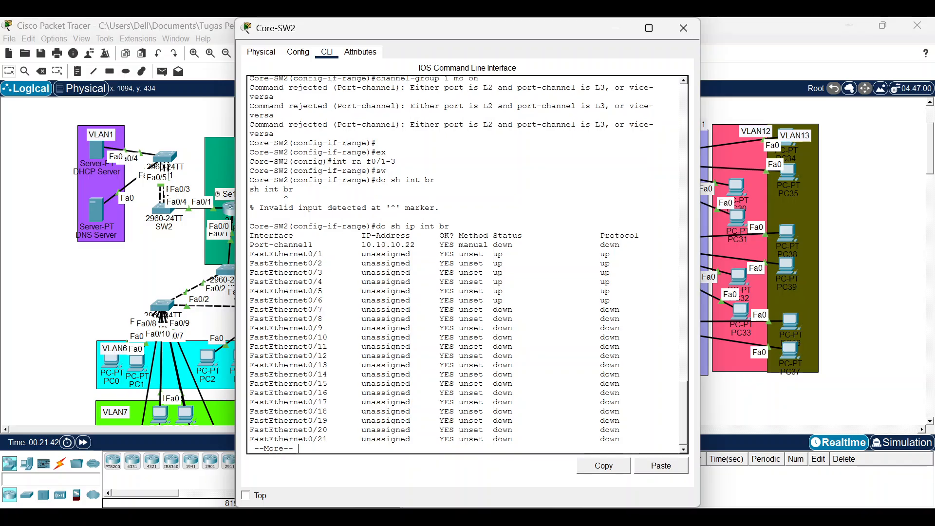
key(Return)
key(q)
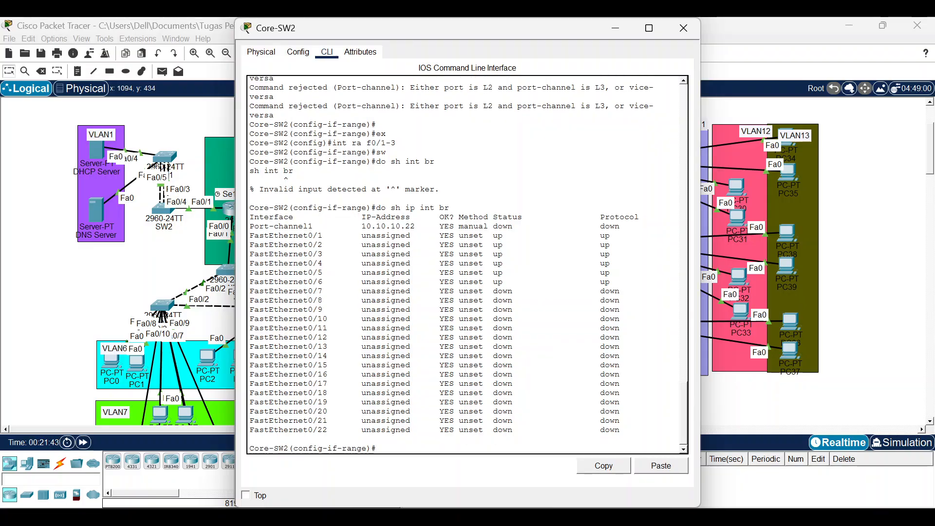
On Fa0/1–Fa0/3 apply switchport, retry 'channel-group 1 mode on', then switch to OBS.
key(Up)
key(Up)
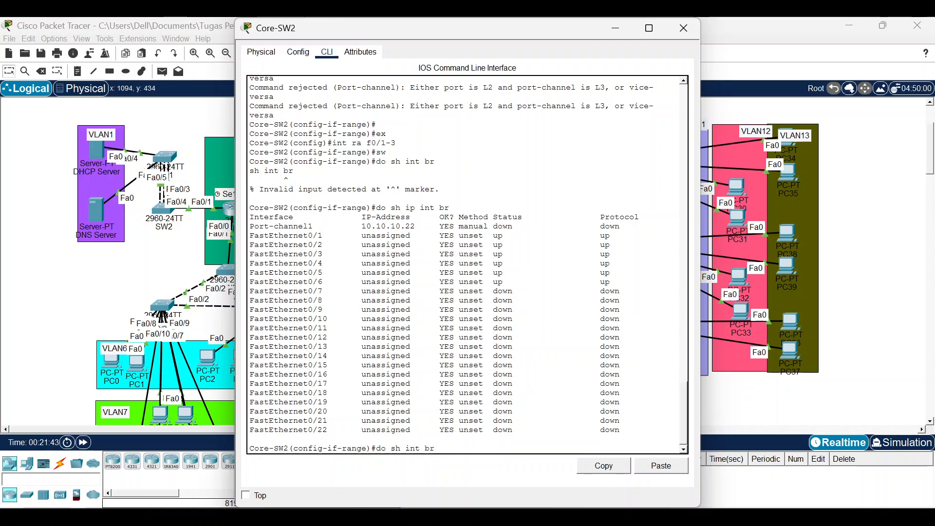
key(Up)
key(Return)
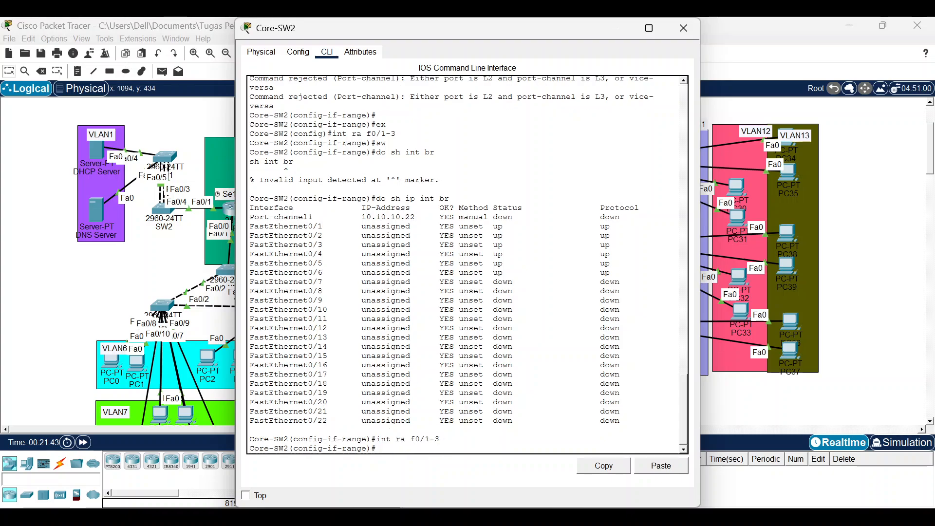
key(Up)
key(BackSpace)
key(BackSpace)
key(BackSpace)
key(BackSpace)
key(BackSpace)
key(BackSpace)
key(BackSpace)
key(BackSpace)
key(BackSpace)
key(BackSpace)
key(BackSpace)
key(BackSpace)
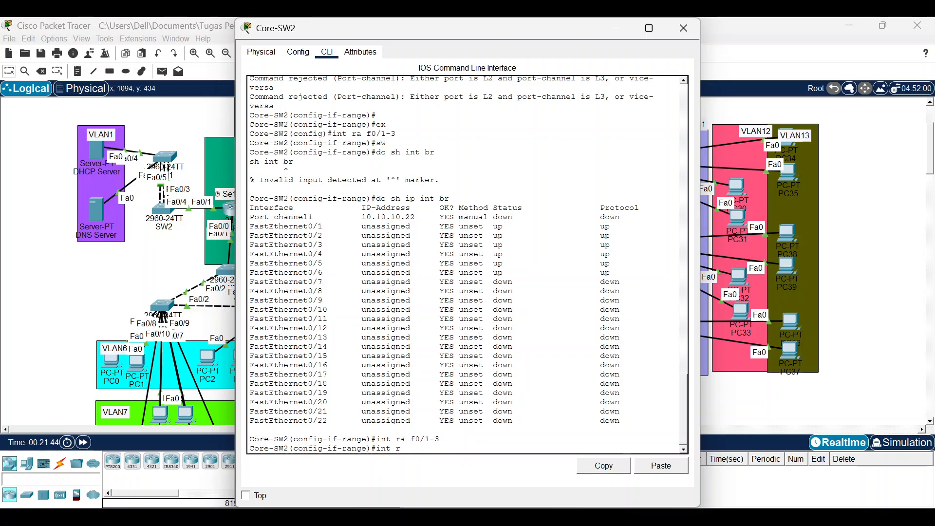
text(sw)
key(Return)
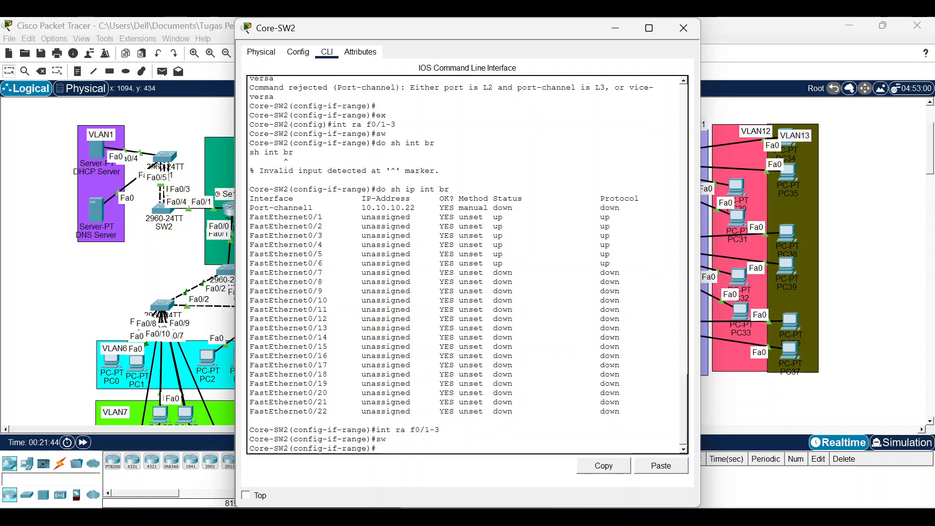
text(channe)
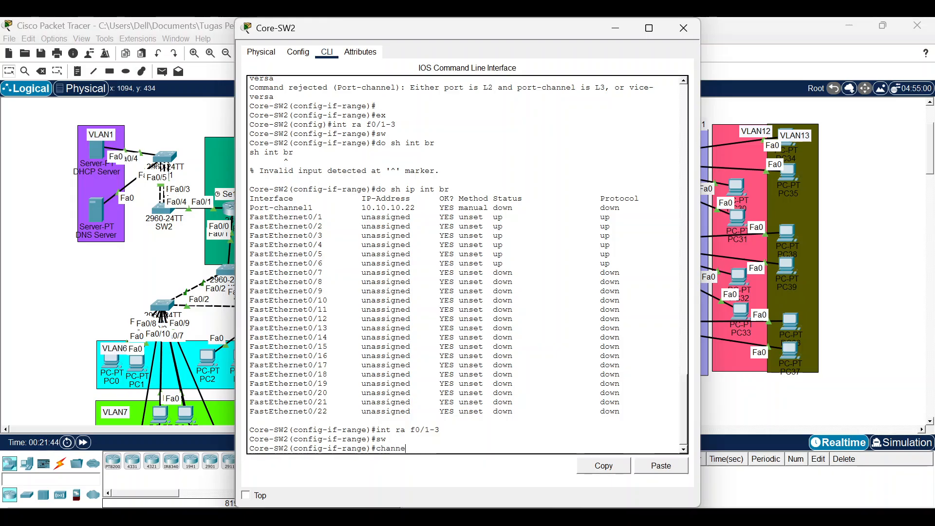
text(l-gr)
key(Tab)
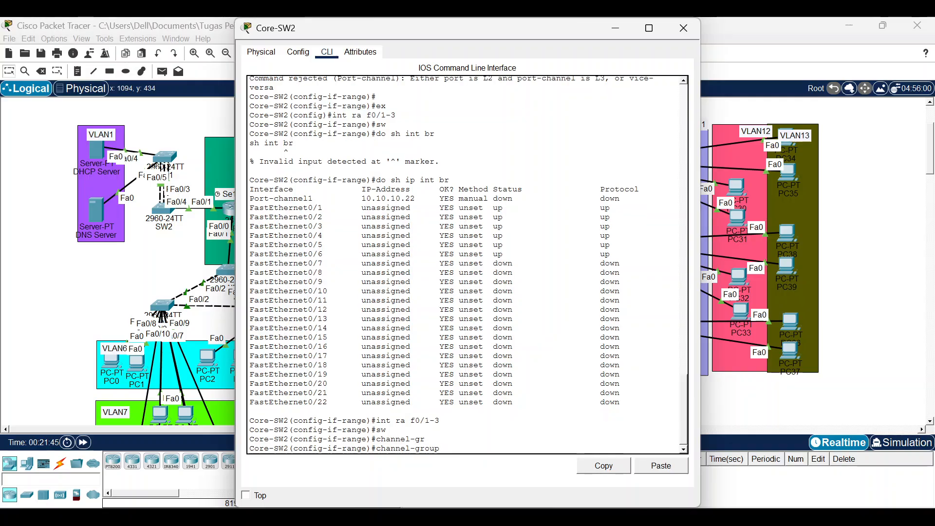
text(1 mo)
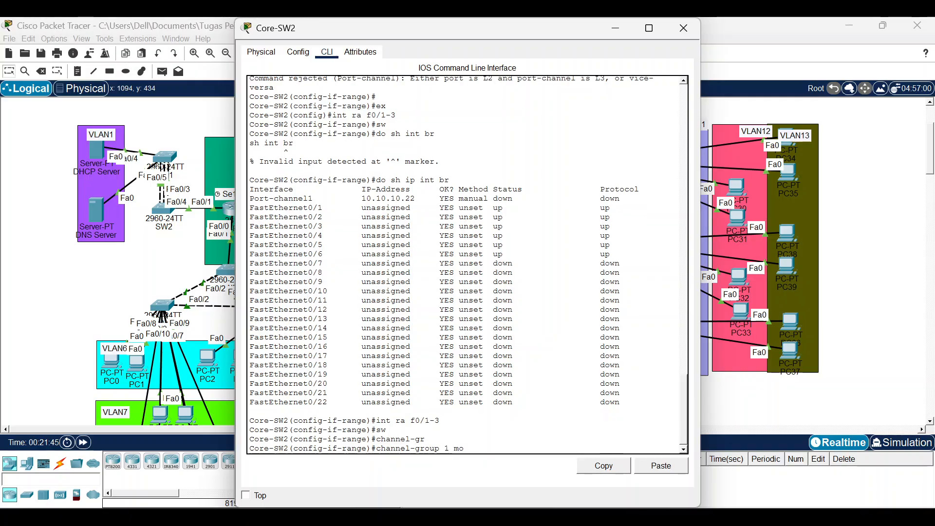
text( on)
key(Return)
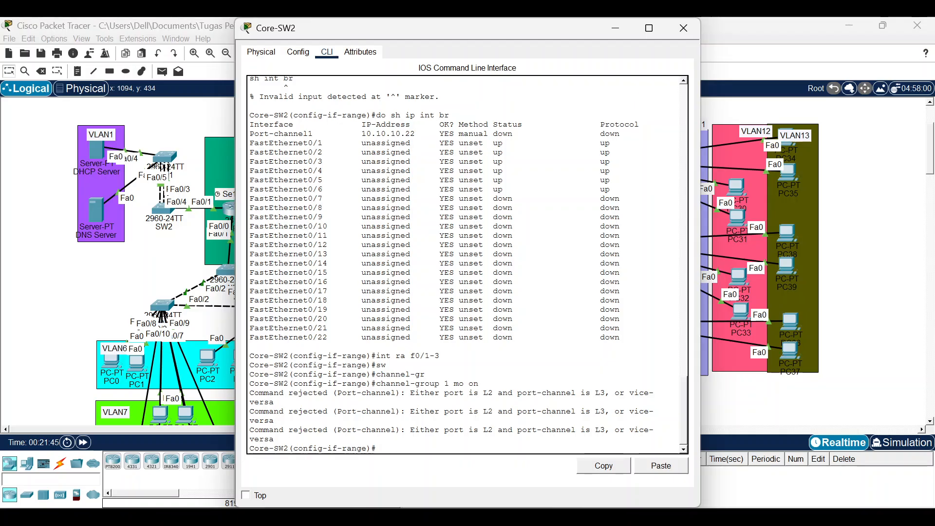
key(Return)
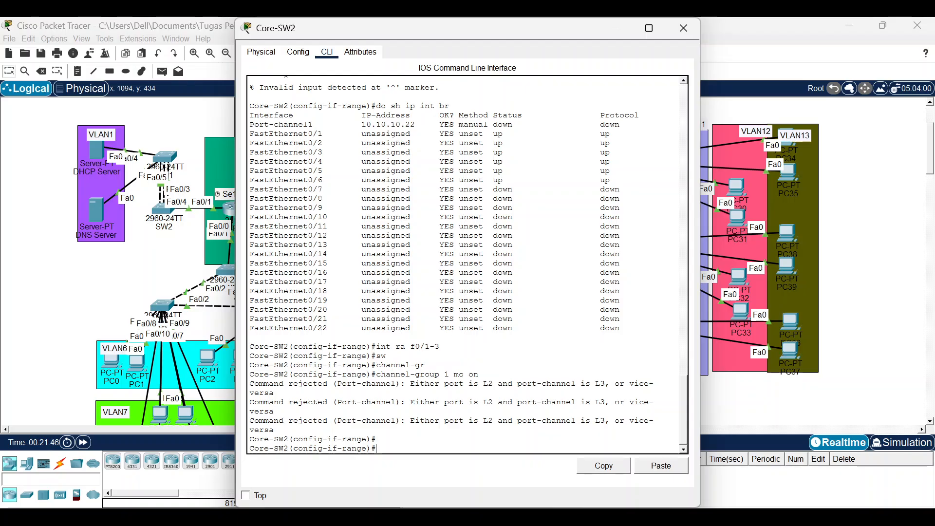
click(573, 517)
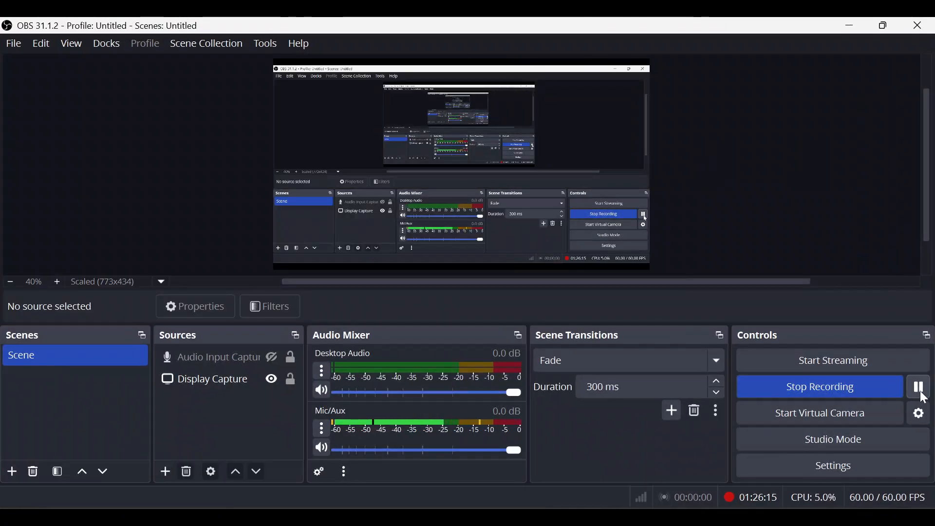
click(850, 26)
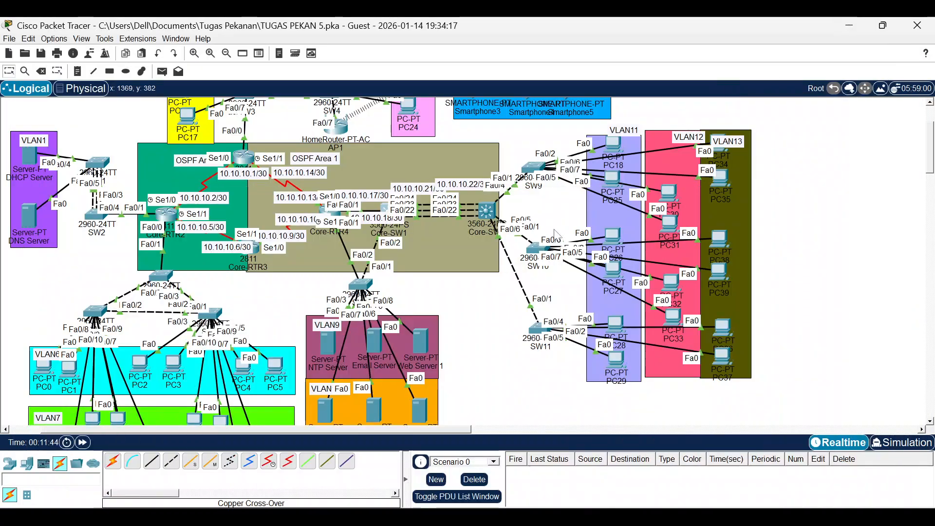
drag(424, 433, 358, 437)
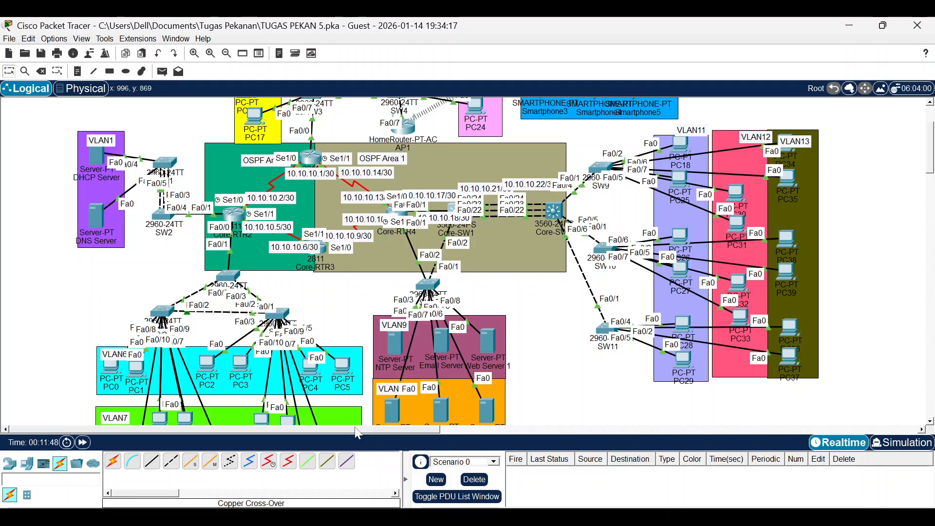
mouse_move(526, 499)
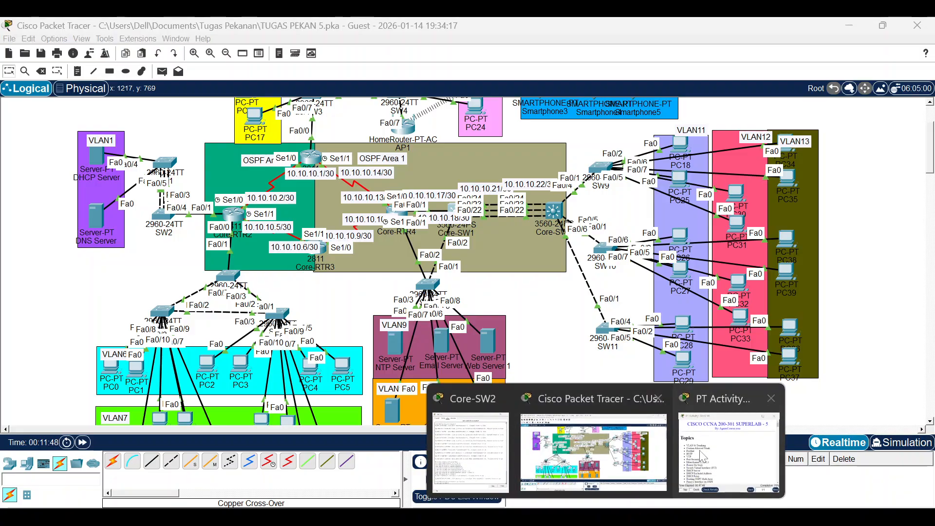
click(706, 457)
scroll(454, 275, down, 20)
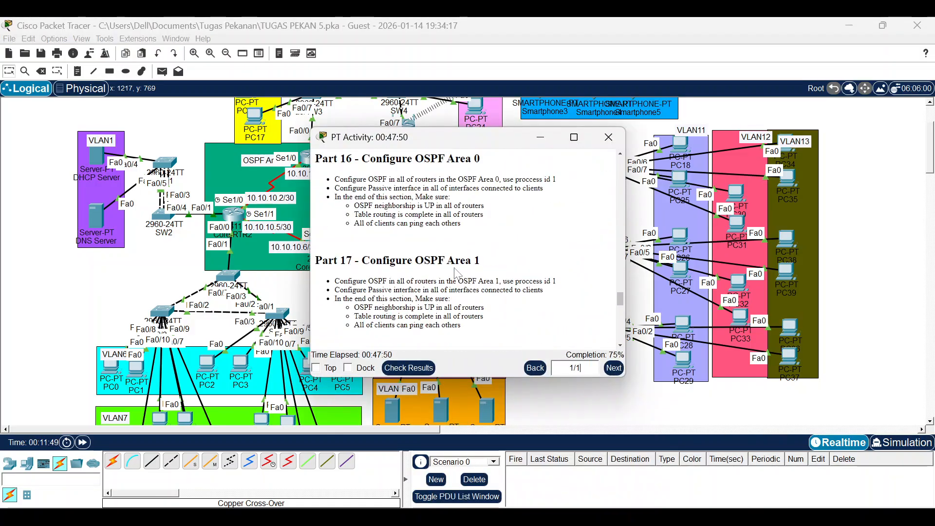
scroll(458, 274, up, 5)
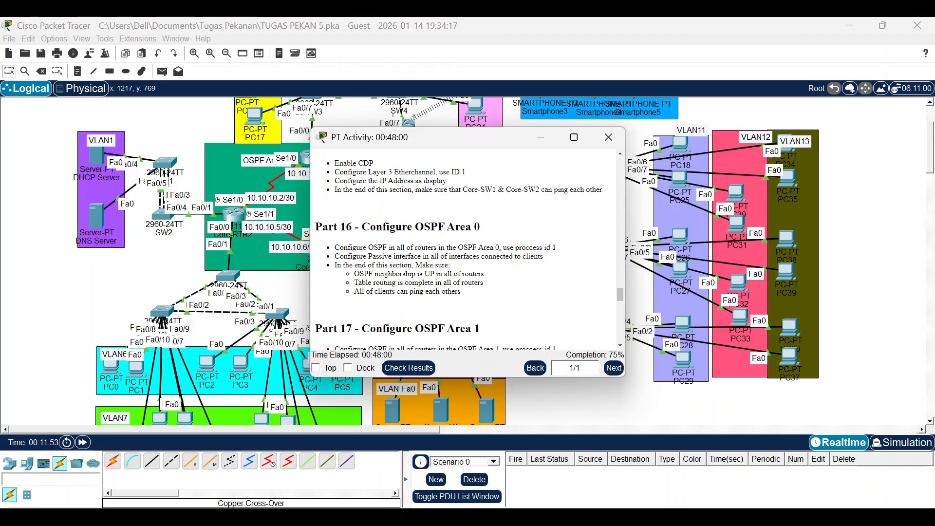
click(540, 137)
On Core-RTR1's CLI enter privileged and config mode and start OSPF process 1.
click(310, 159)
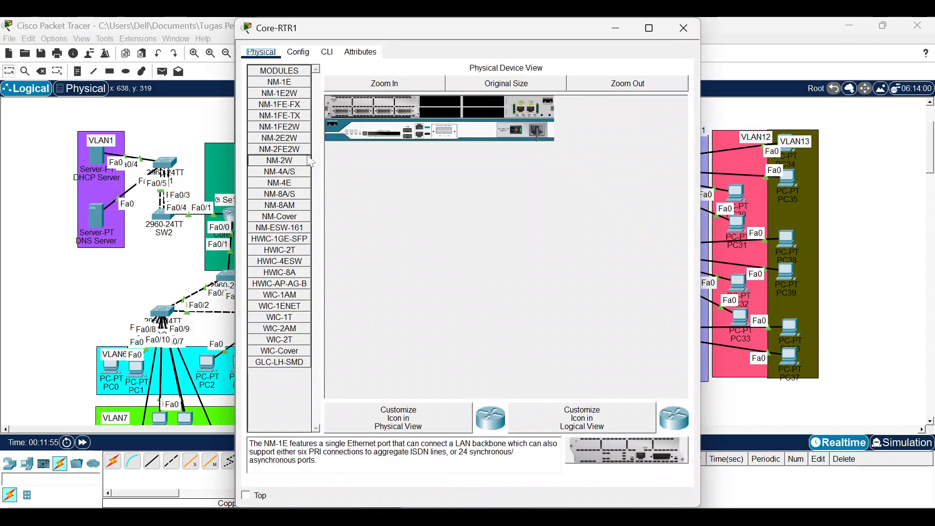
click(327, 52)
key(Return)
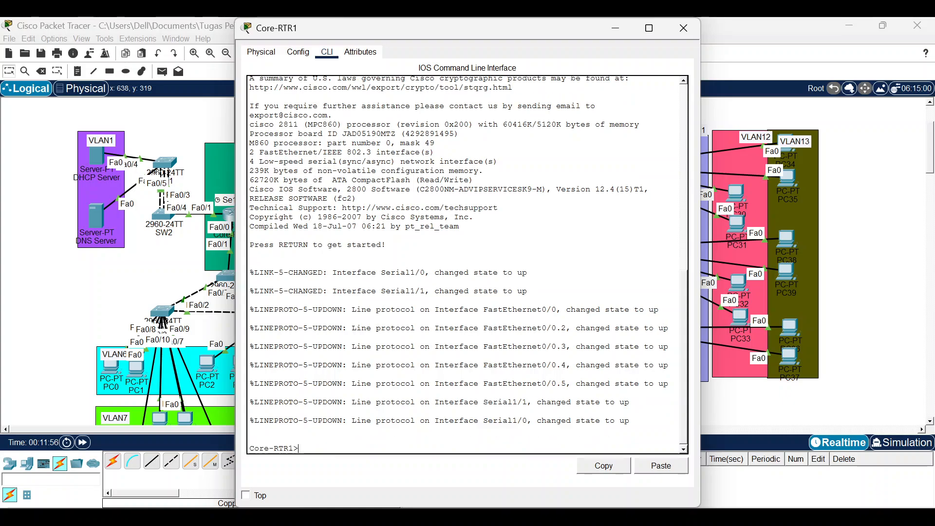
text(en)
key(Return)
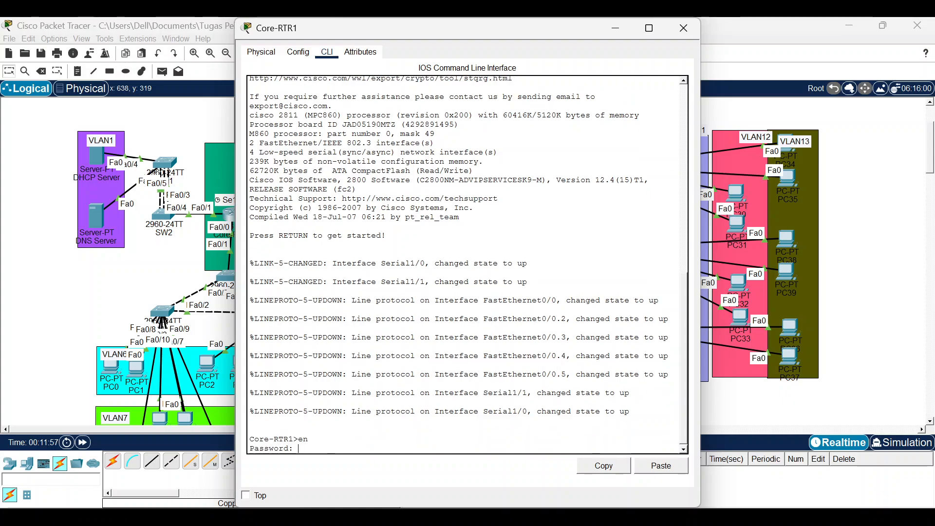
key(Return)
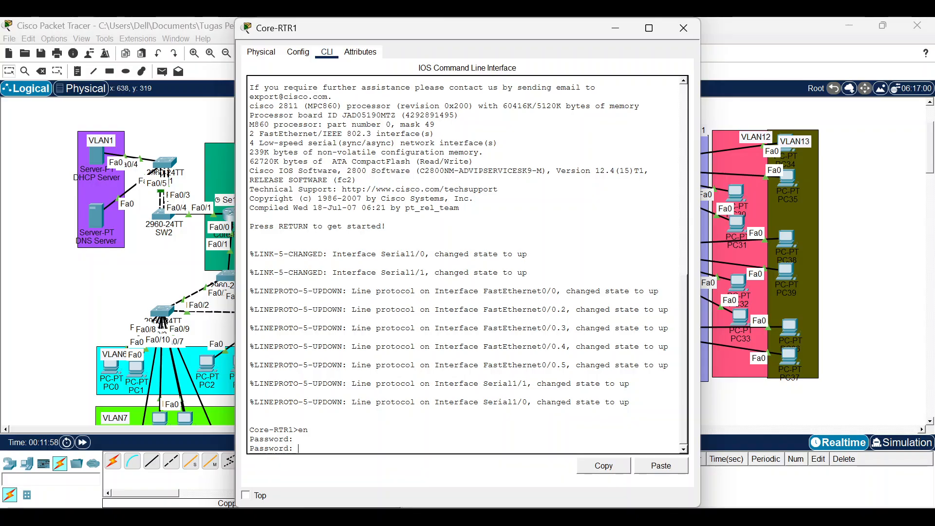
key(Return)
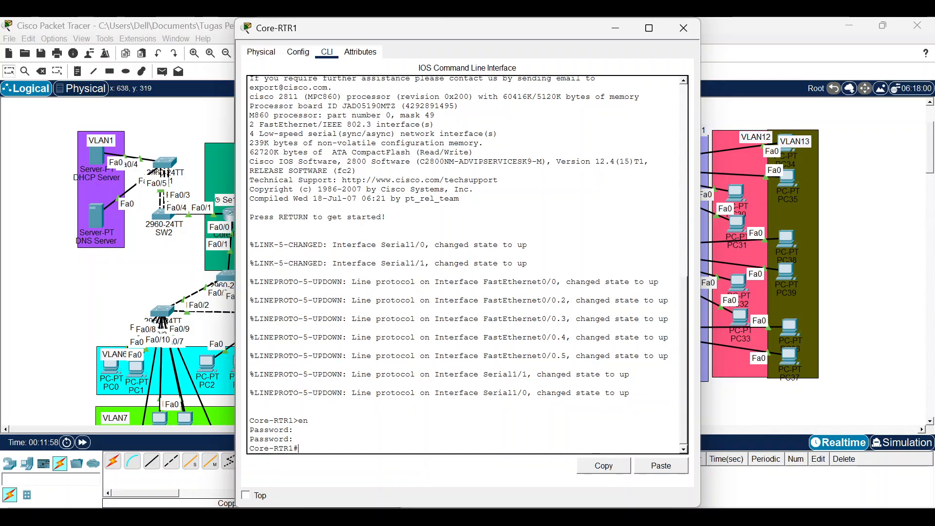
text(conf t)
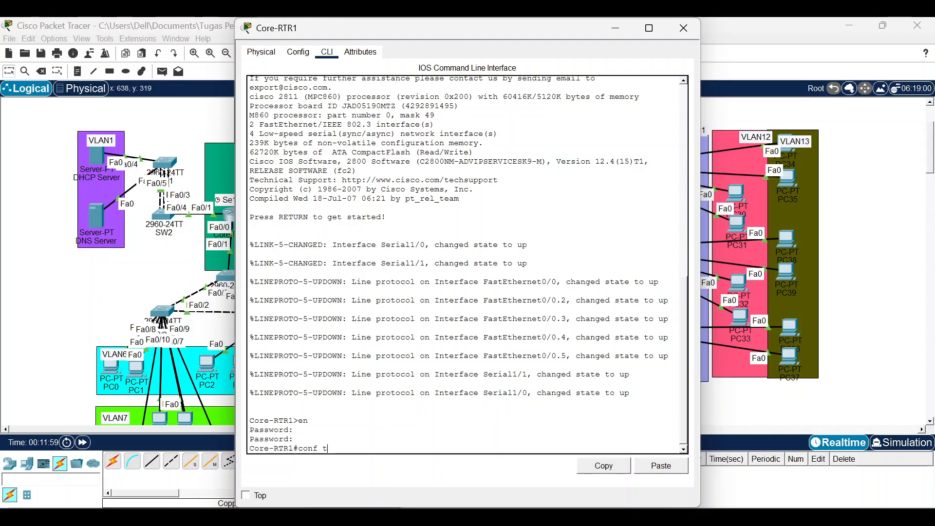
key(Return)
text(rou)
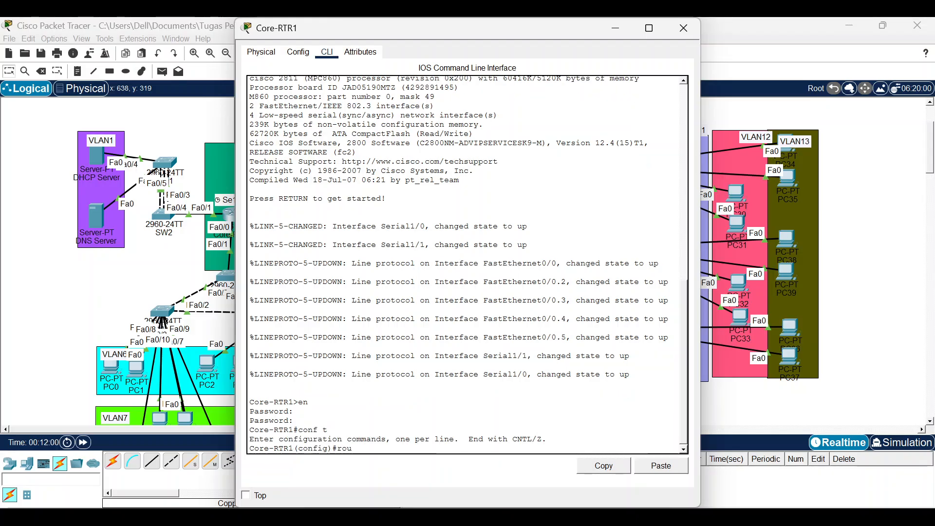
text( os 1)
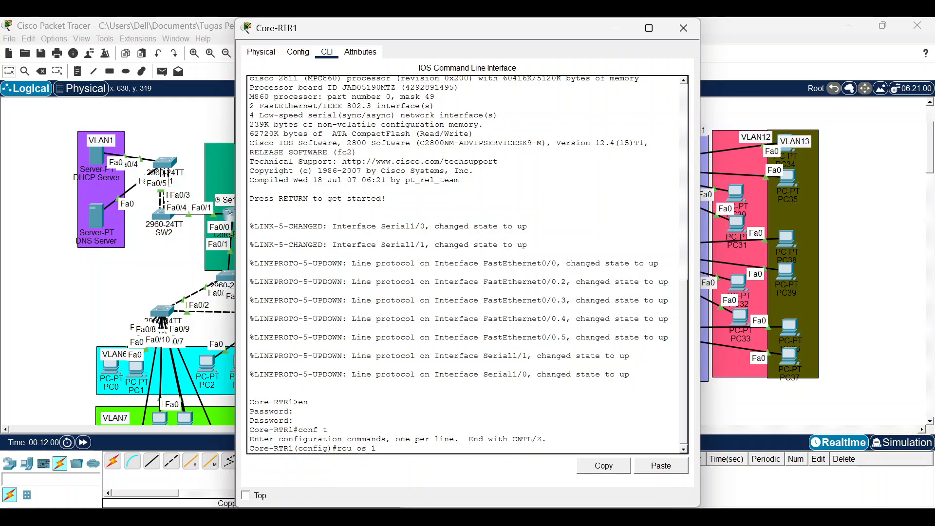
key(Return)
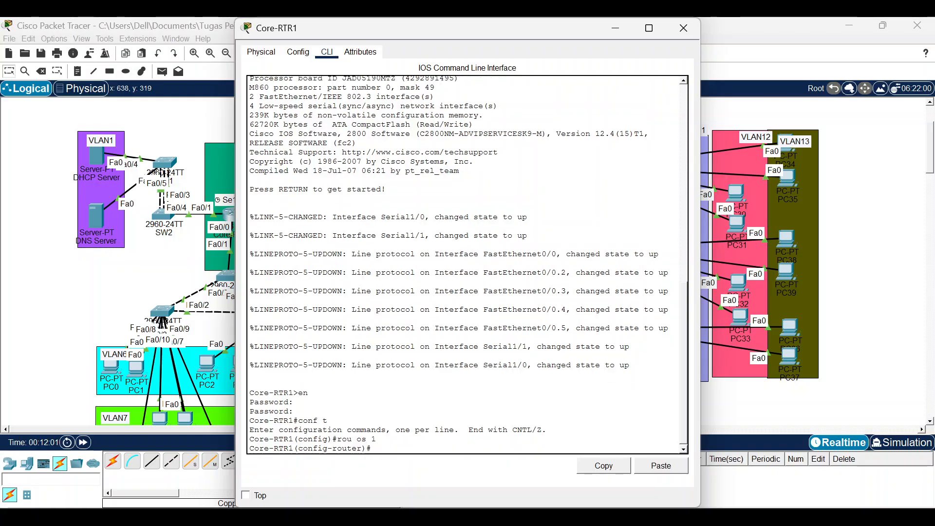
Advertise 10.10.10.0 0.0.0.3 and 192.168.2.0 0.0.0.255 in OSPF area 0.
text(net 10.10.10.)
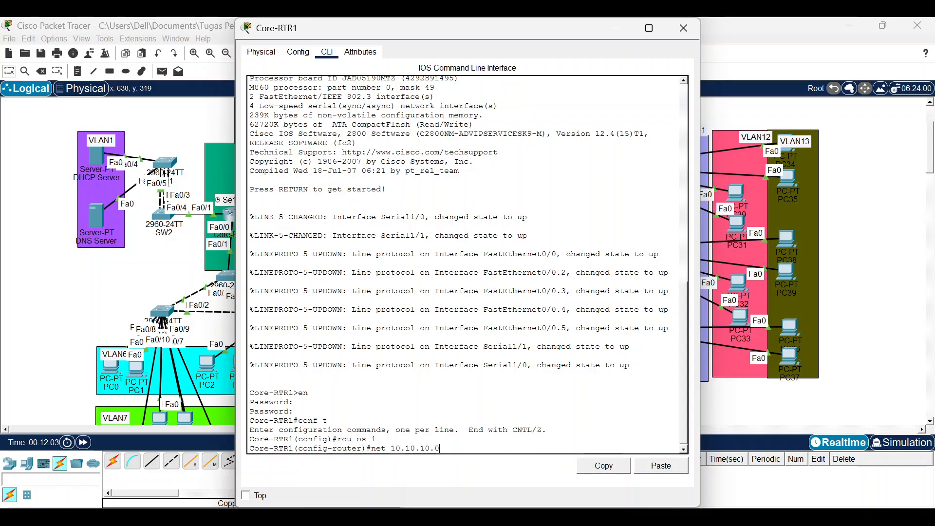
text(0 0.0.0.3 ar 0)
key(Return)
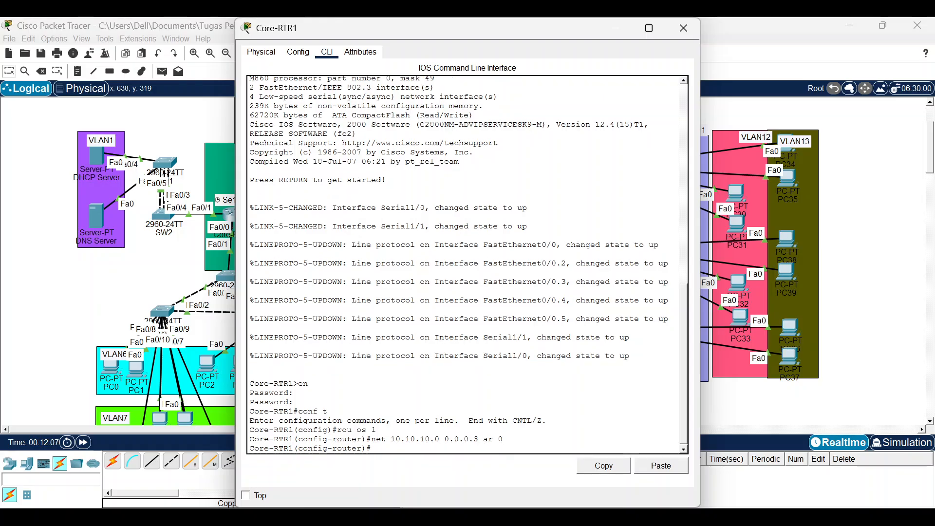
text(net)
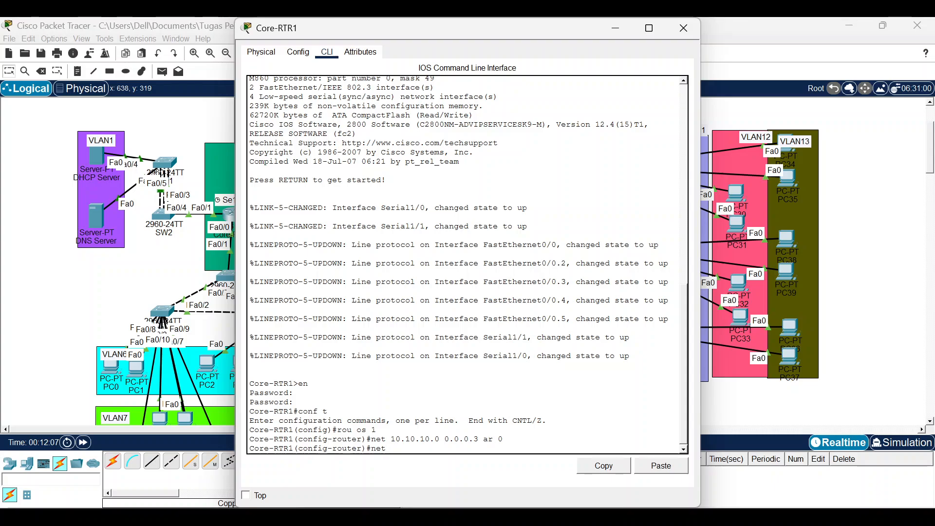
text( 192.168)
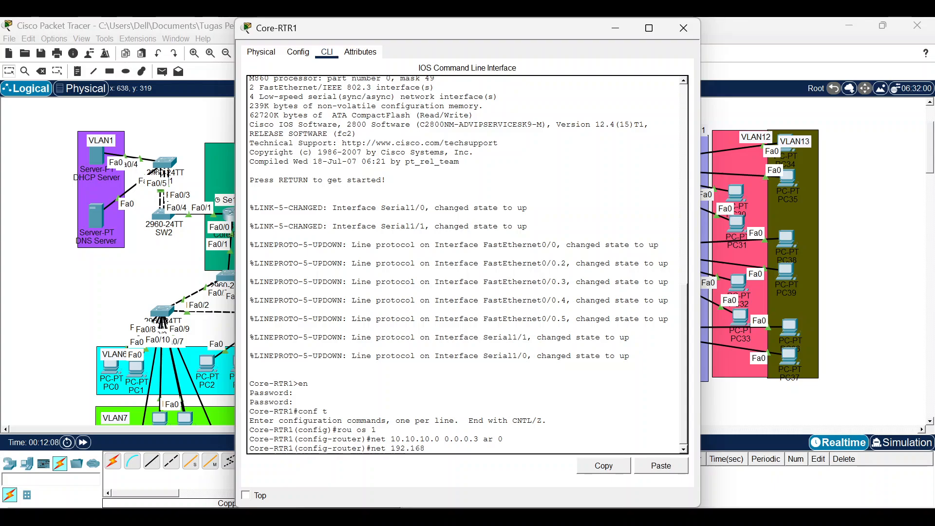
text(.2.0)
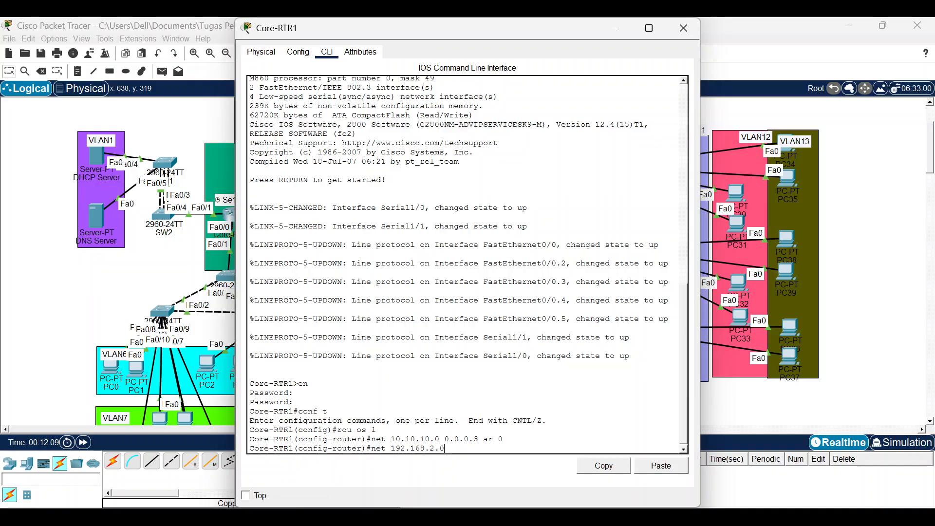
text( 0.0.0.255 ar 0)
key(Return)
Add networks 192.168.3.0, 192.168.4.0 and 192.168.5.0 /24 to area 0.
key(Up)
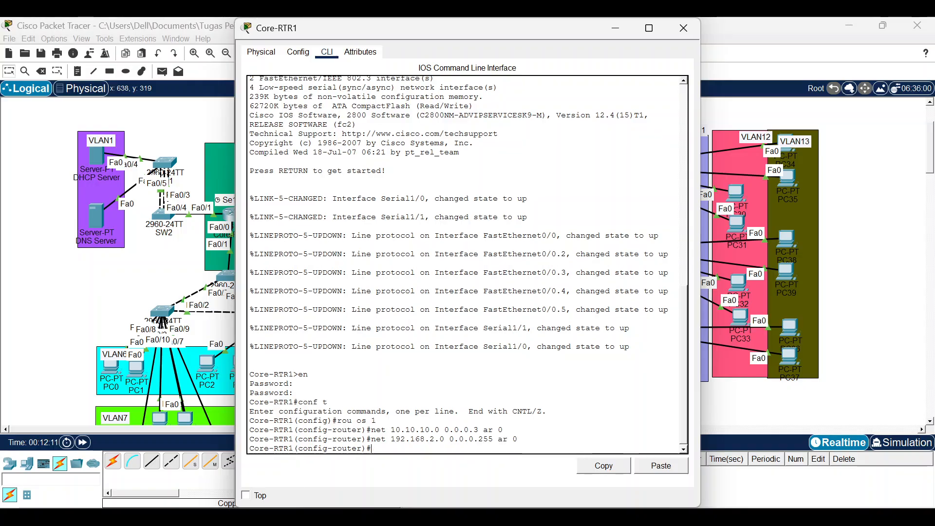
key(Left)
key(Left)
key(Left)
key(Left)
key(Left)
key(Left)
key(Left)
key(Left)
key(Left)
key(Left)
key(Left)
key(Left)
key(Left)
key(Left)
key(Left)
key(Left)
key(Left)
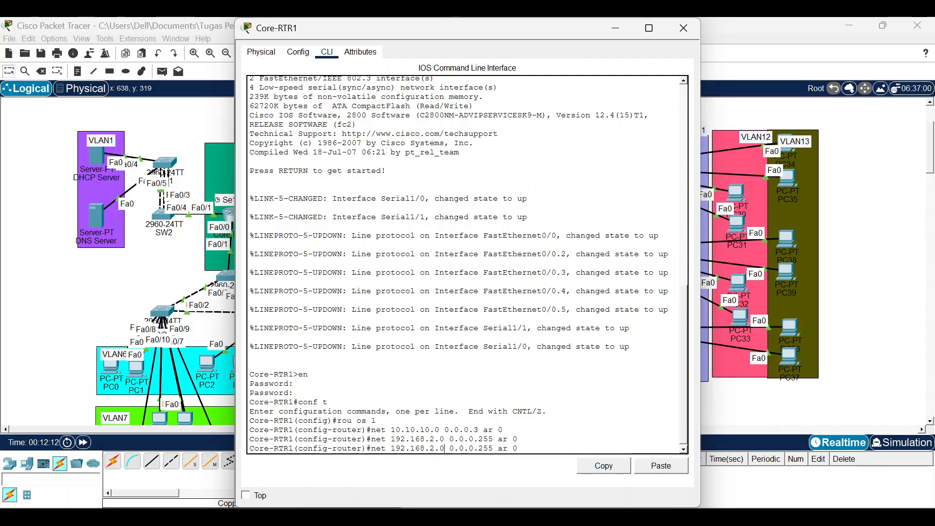
key(Delete)
text(3)
key(Return)
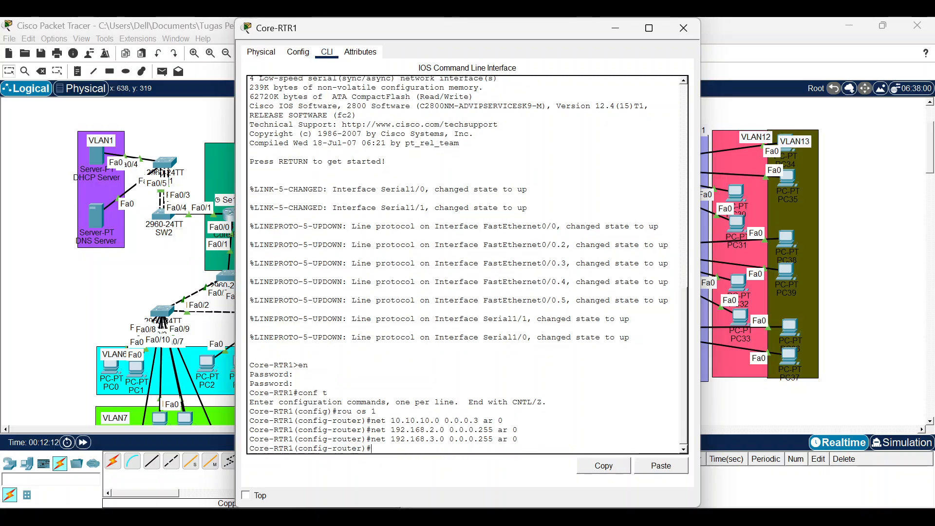
key(Up)
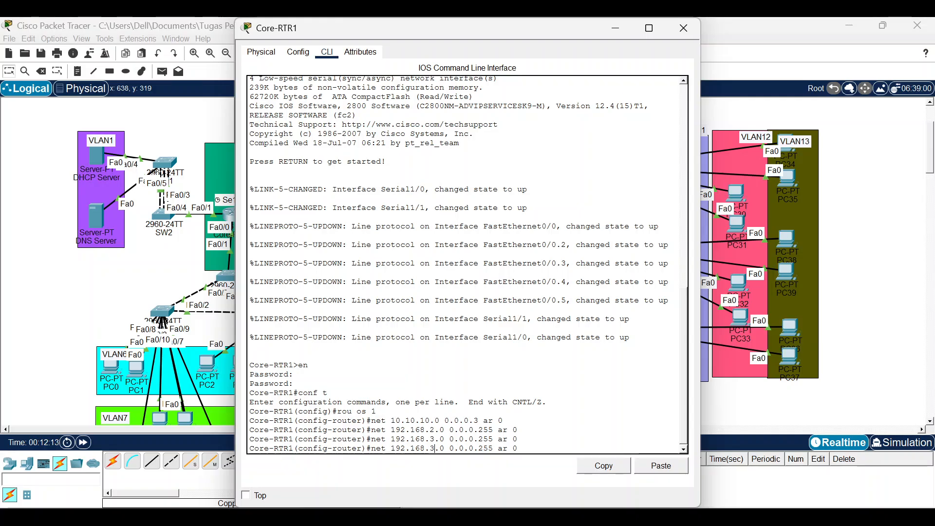
key(Left)
key(Left)
key(Left)
key(Left)
key(Left)
key(Left)
key(Left)
key(Left)
key(Left)
key(Left)
key(Left)
key(Left)
key(Left)
key(Left)
key(Left)
key(Left)
key(Left)
key(Left)
key(Delete)
text(4)
key(Return)
key(Up)
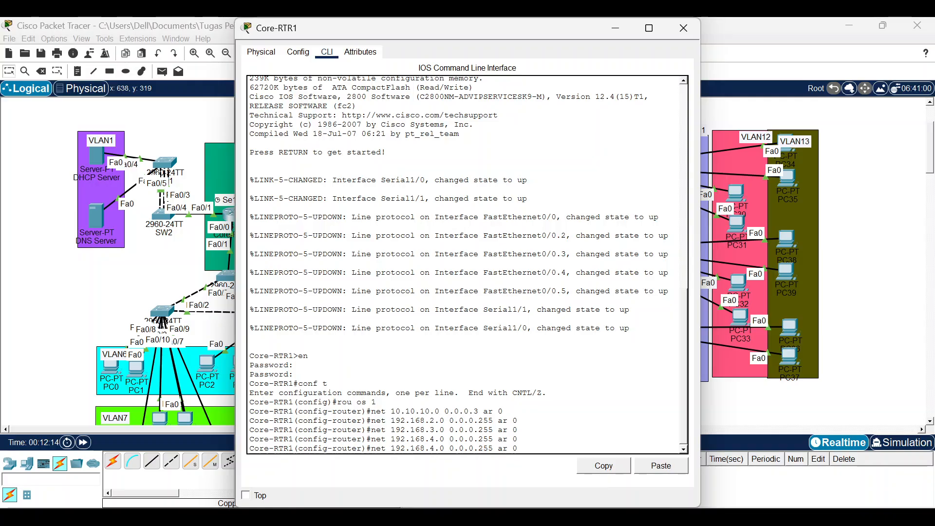
key(Left)
key(Left)
key(Left)
key(Left)
key(Left)
key(Left)
key(Left)
key(Left)
key(Left)
key(Left)
key(Left)
key(Left)
key(Left)
key(Left)
key(Left)
key(Left)
key(Left)
key(Left)
key(Delete)
text(5)
key(Return)
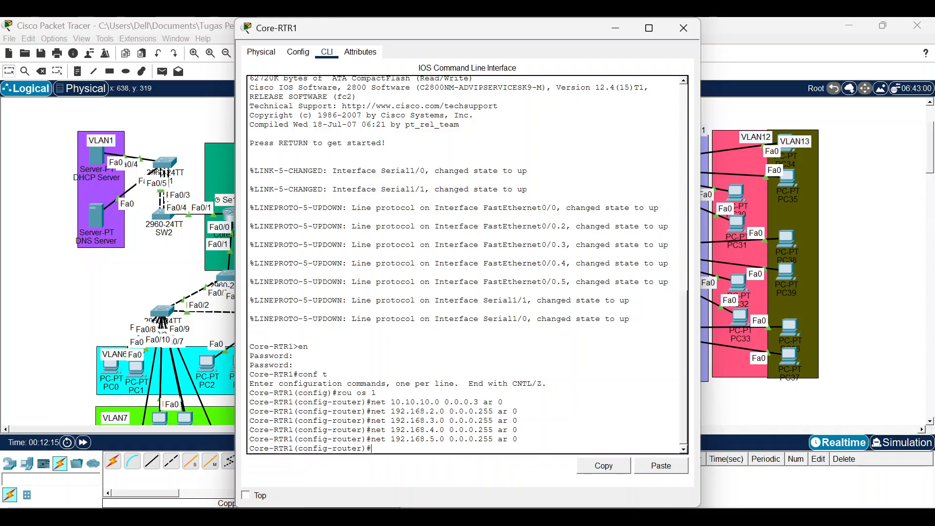
Make subinterfaces f0/0.2, f0/0.3, f0/0.4 and f0/0.5 passive, then close Core-RTR1's window.
text(pass)
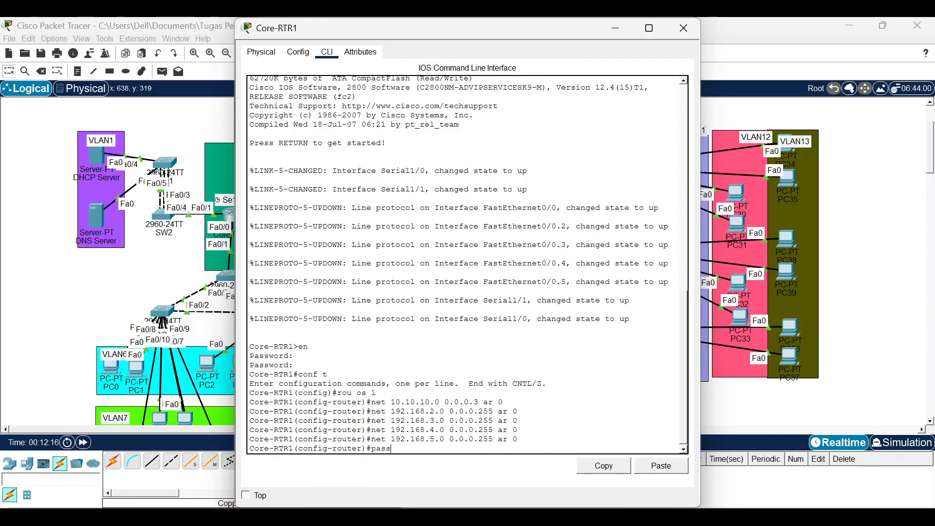
key(Tab)
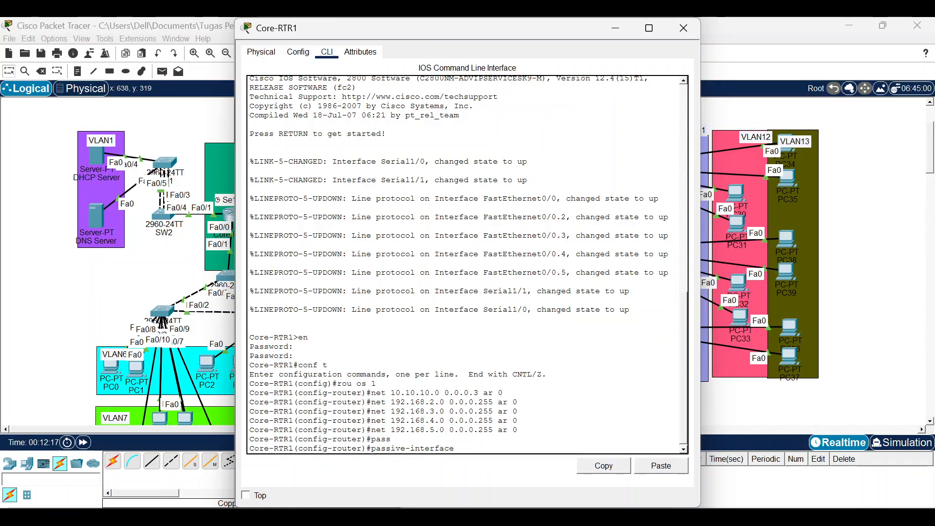
text(f0/0.2)
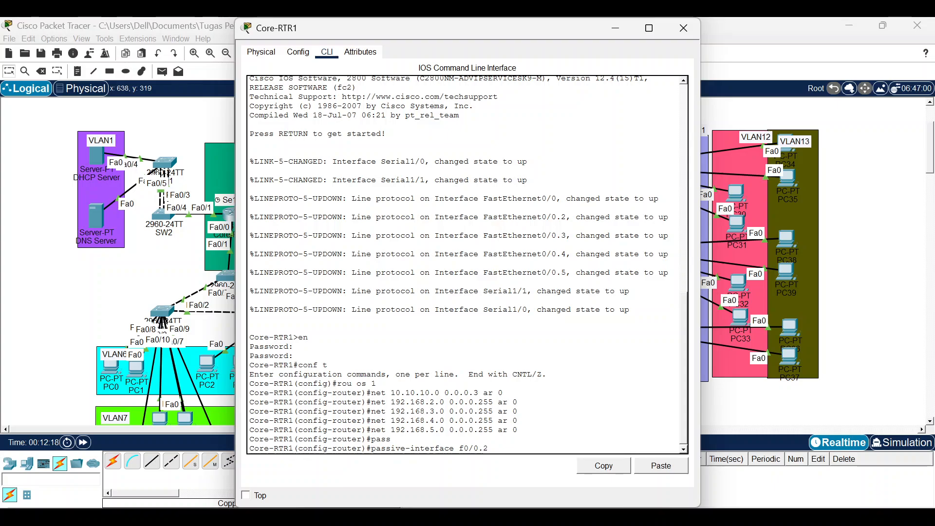
key(Return)
key(Up)
key(BackSpace)
text(3)
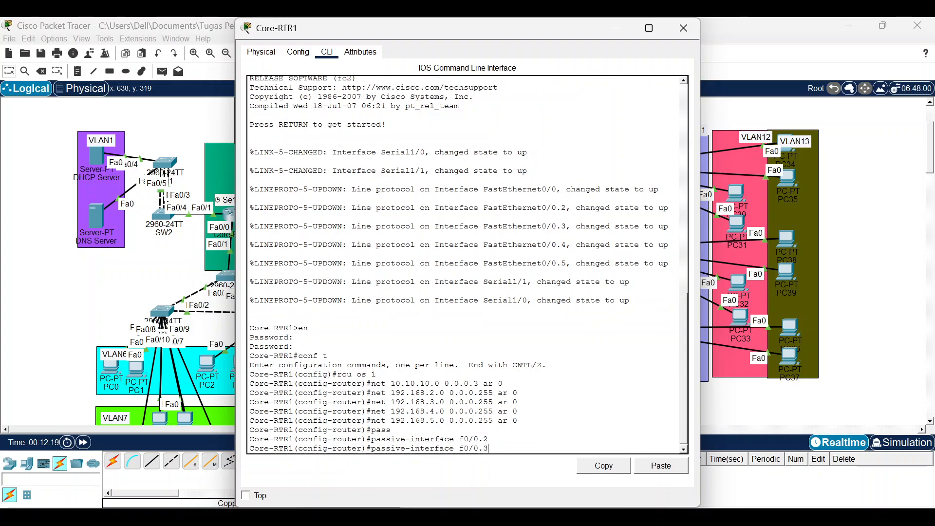
key(Return)
key(Up)
key(BackSpace)
text(4)
key(Return)
key(Up)
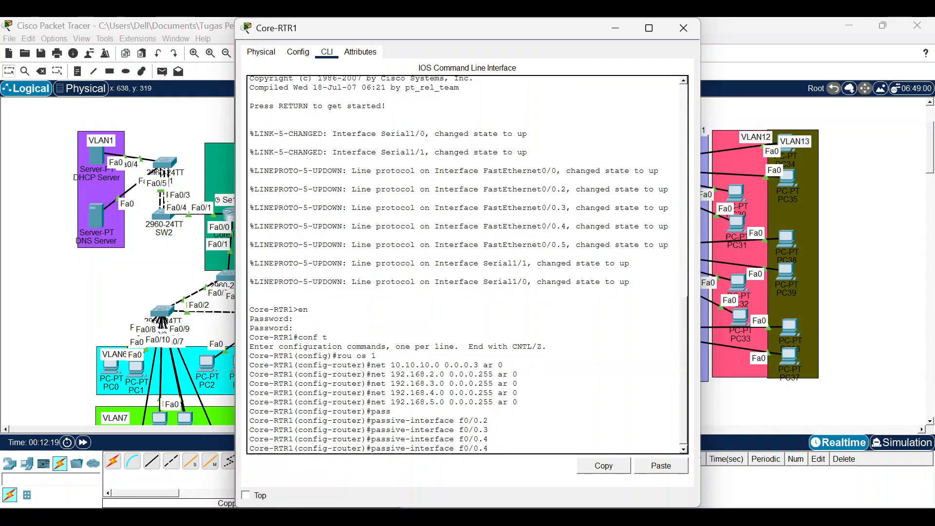
key(BackSpace)
text(5)
key(Return)
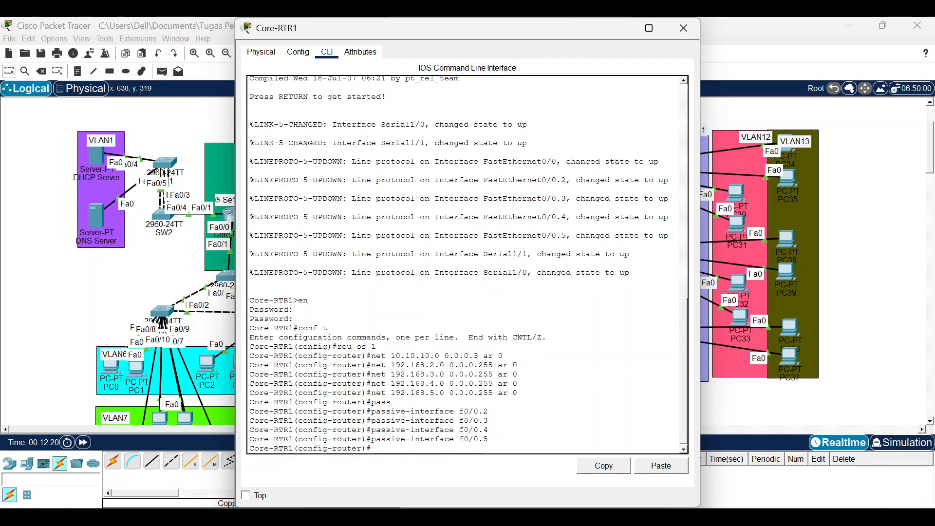
click(684, 27)
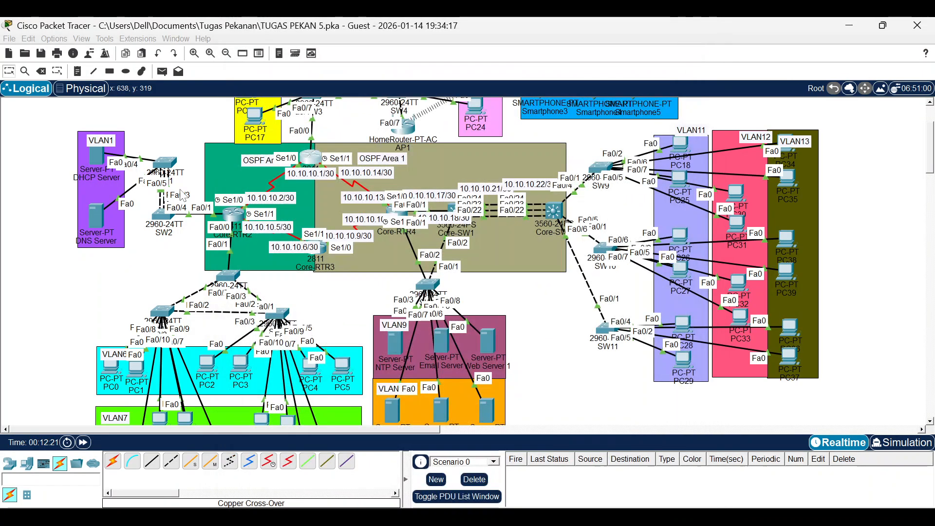
On Core-RTR2's CLI, enter global configuration and start OSPF process 1.
click(239, 214)
click(327, 52)
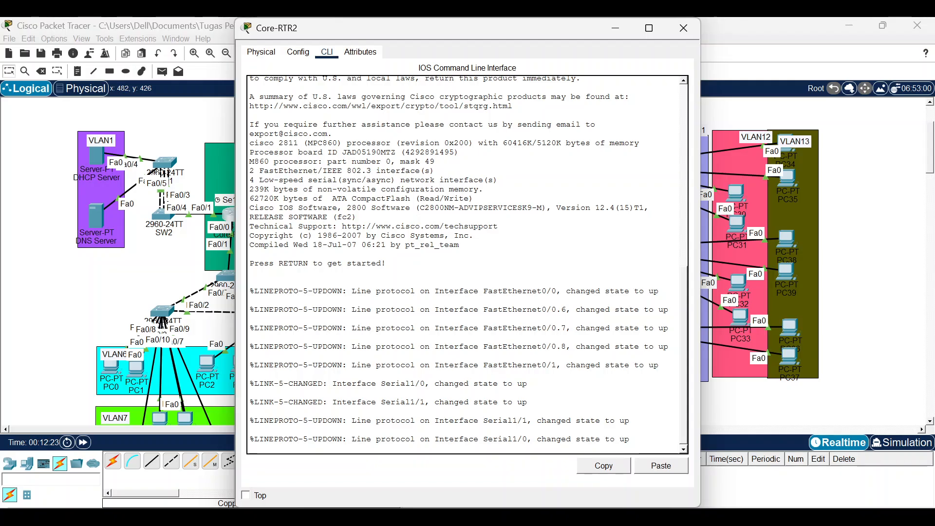
key(Return)
text(en)
key(Return)
key(Return)
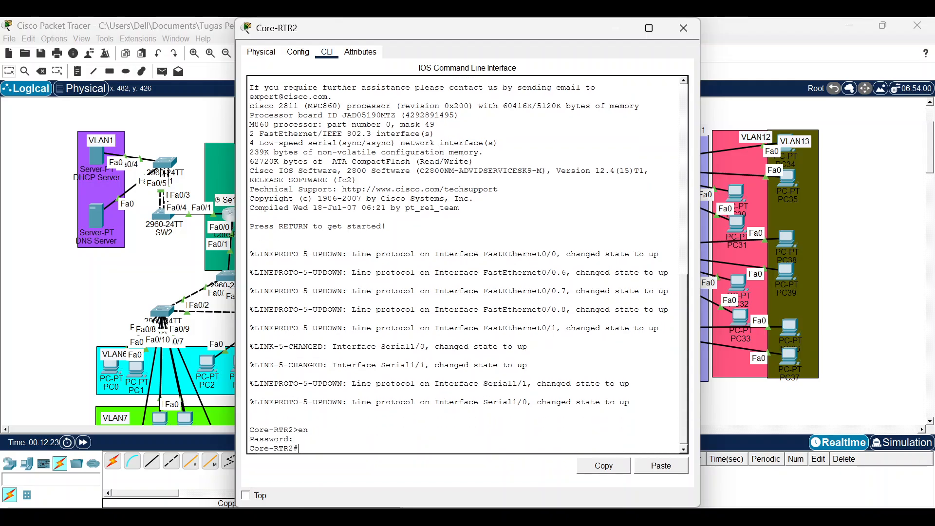
text(conf t)
key(Return)
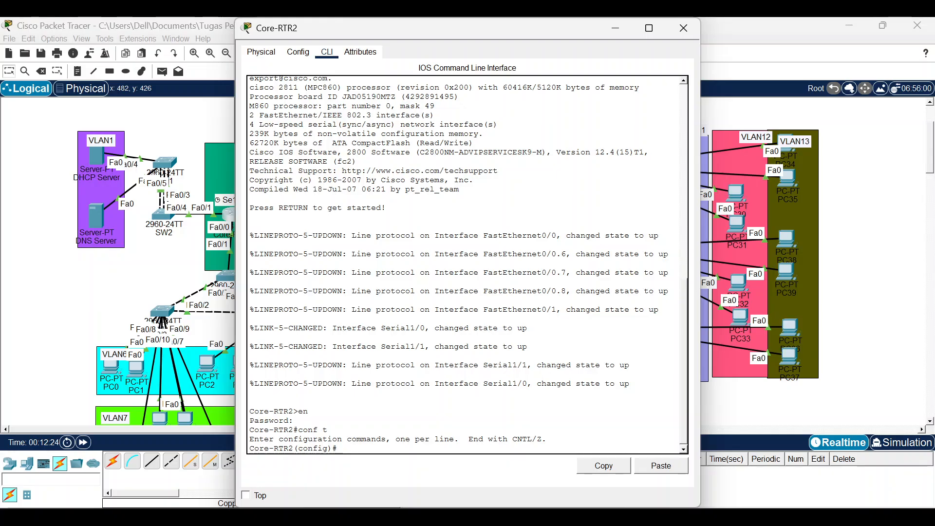
text(rou os 1)
key(Return)
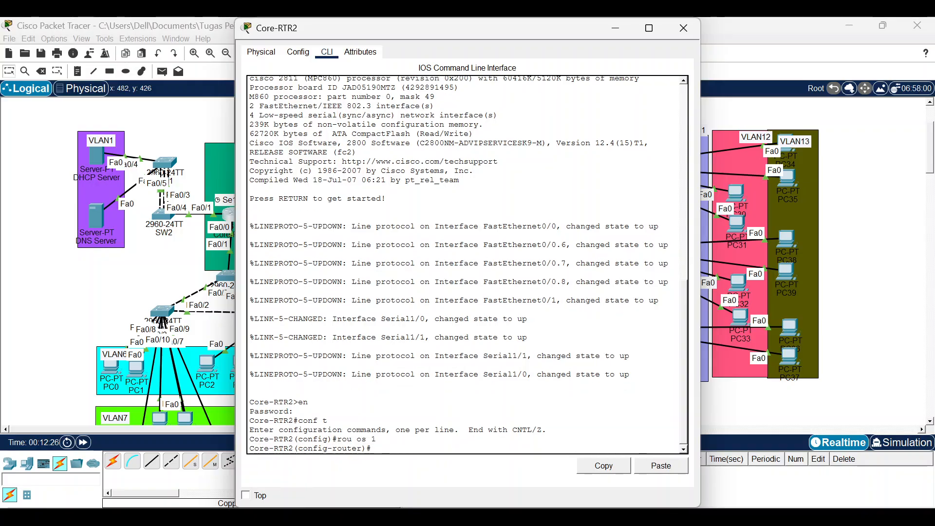
Advertise 10.10.10.0 and 10.10.10.4 with wildcard 0.0.0.3 in area 0.
text(net 10.10.10.0)
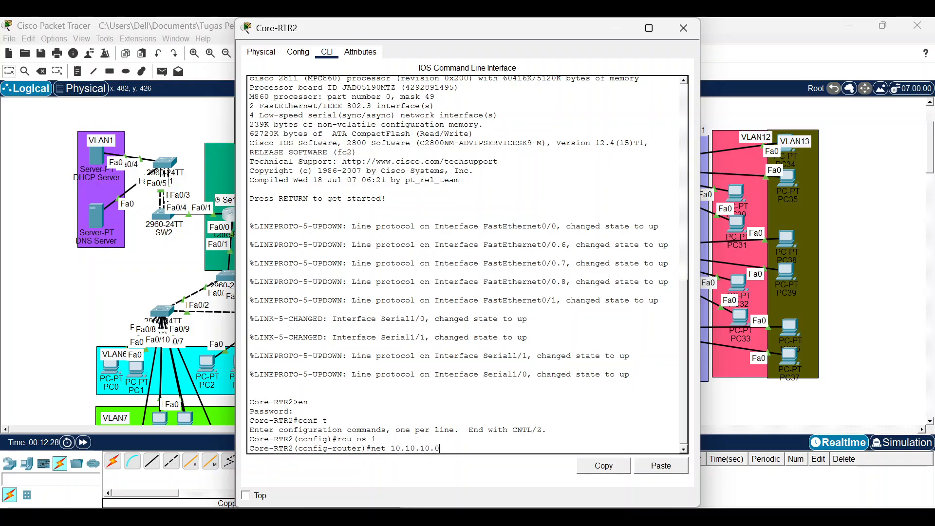
text( 0.0.0.3 ar 0)
key(Return)
key(Up)
key(Left)
key(Left)
key(Left)
key(Left)
key(Left)
key(Left)
key(Left)
key(Left)
key(Left)
key(Left)
key(Left)
key(Left)
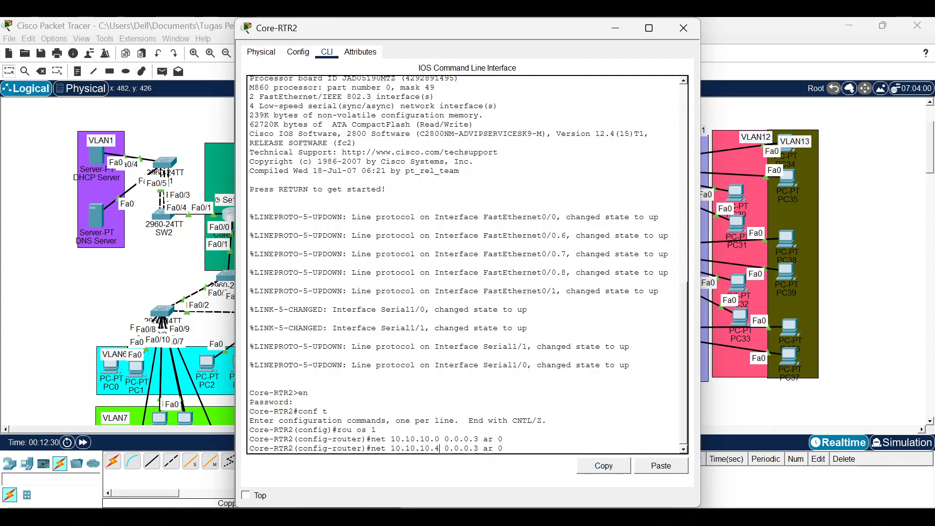
key(BackSpace)
key(BackSpace)
text(4)
key(Return)
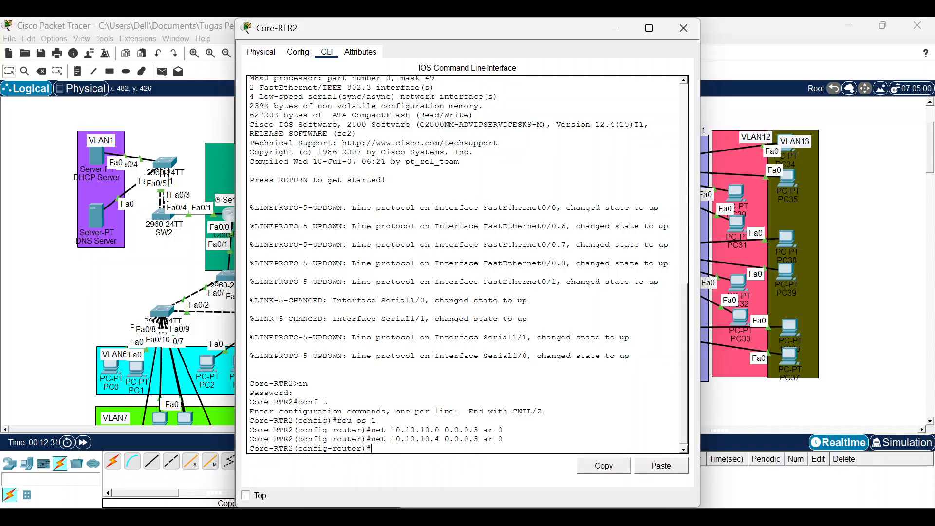
Advertise 192.168.1.0 and 192.168.6.0 with wildcard 0.0.0.255 in area 0.
text(net 1)
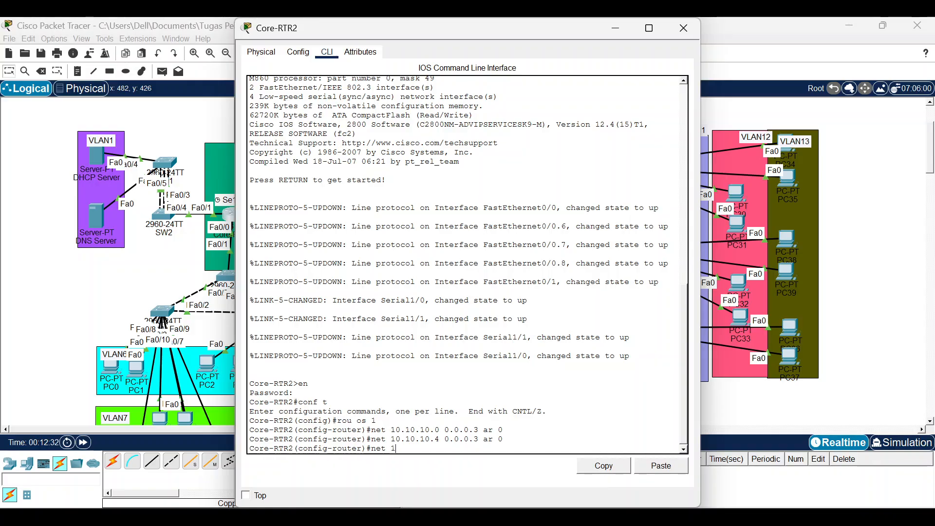
text(92.168)
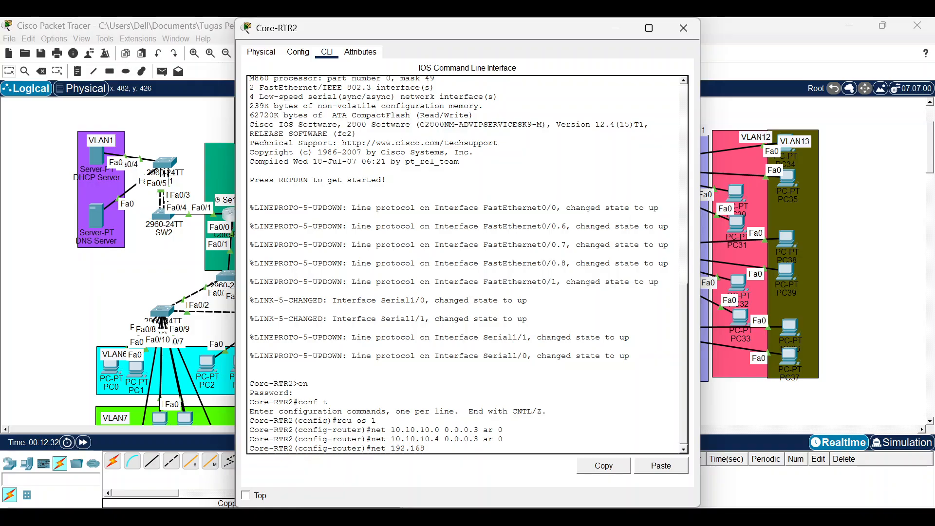
text(.1.0 0.0.0.255  ar 0)
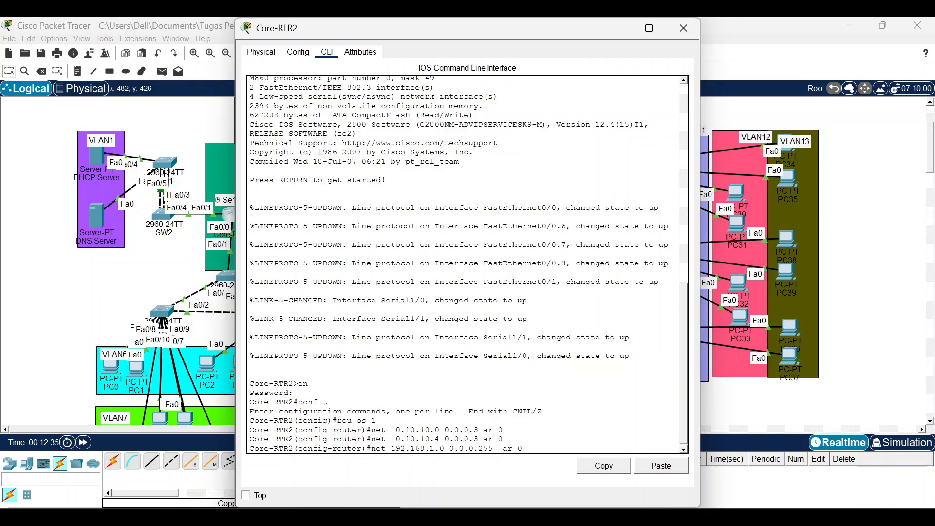
key(Return)
key(Up)
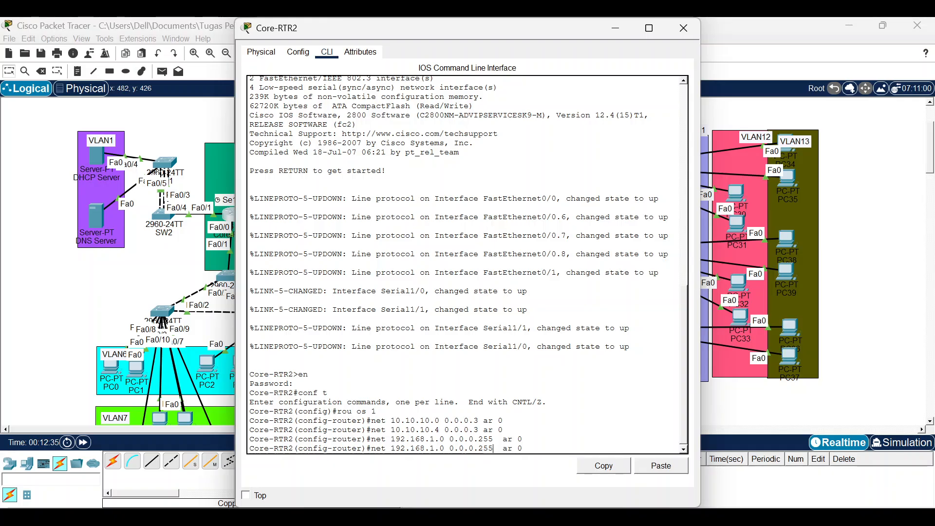
key(Left)
key(Left)
key(Left)
key(Left)
key(Left)
key(Left)
key(Left)
key(Left)
key(Left)
key(Left)
key(Left)
key(Left)
key(Left)
key(Left)
key(Left)
key(Left)
key(Left)
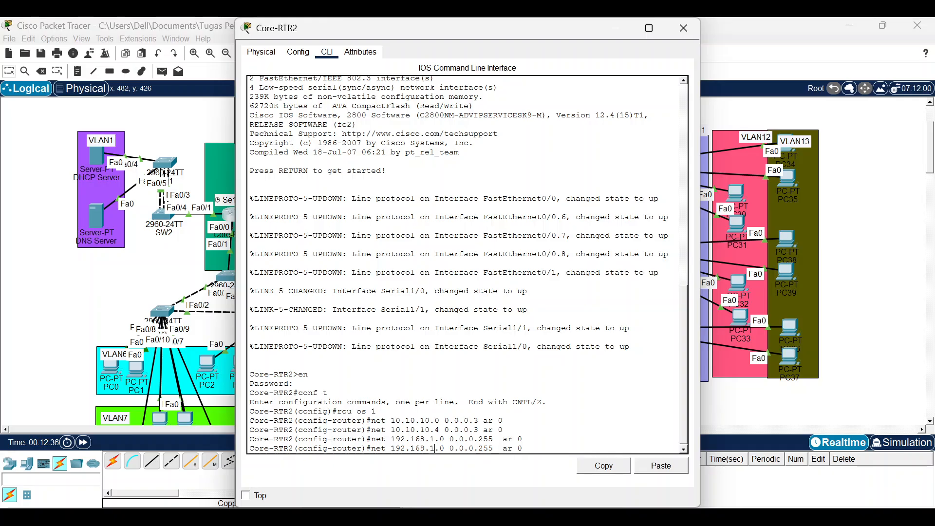
key(Left)
key(BackSpace)
text(6)
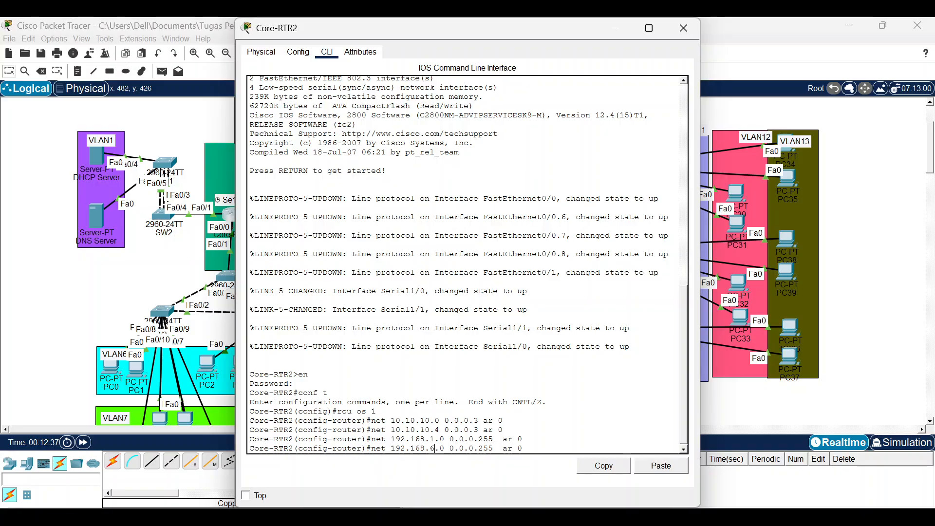
key(Return)
Advertise 192.168.7.0 and 192.168.8.0 with wildcard 0.0.0.255 in area 0.
key(Up)
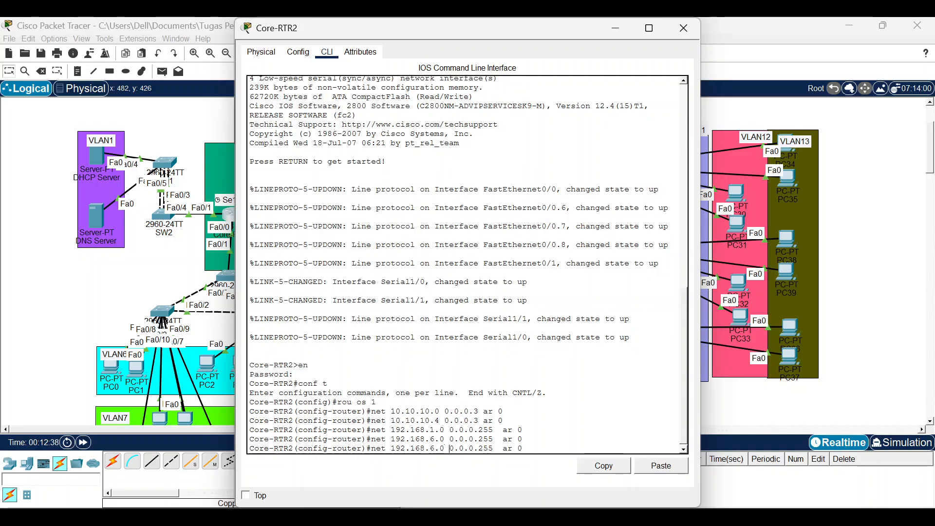
key(BackSpace)
text(7)
key(Return)
key(Up)
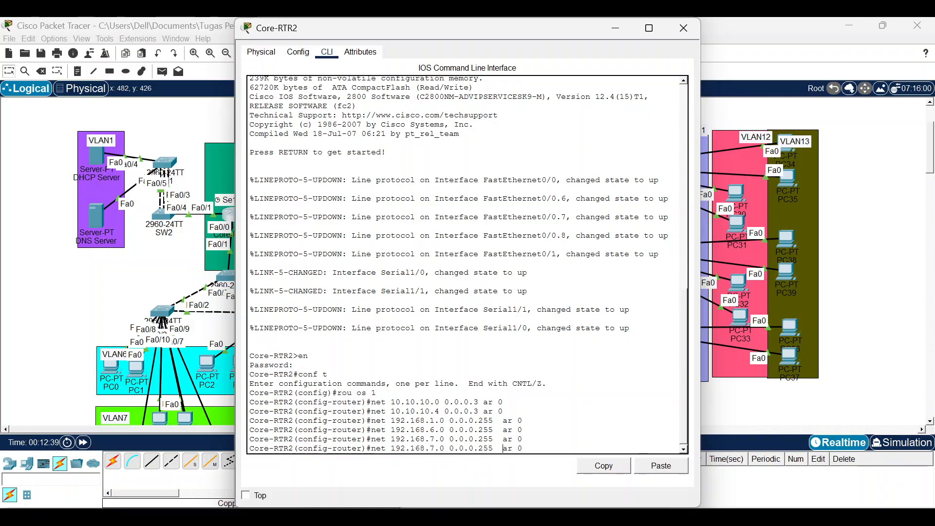
key(BackSpace)
text(8)
key(Return)
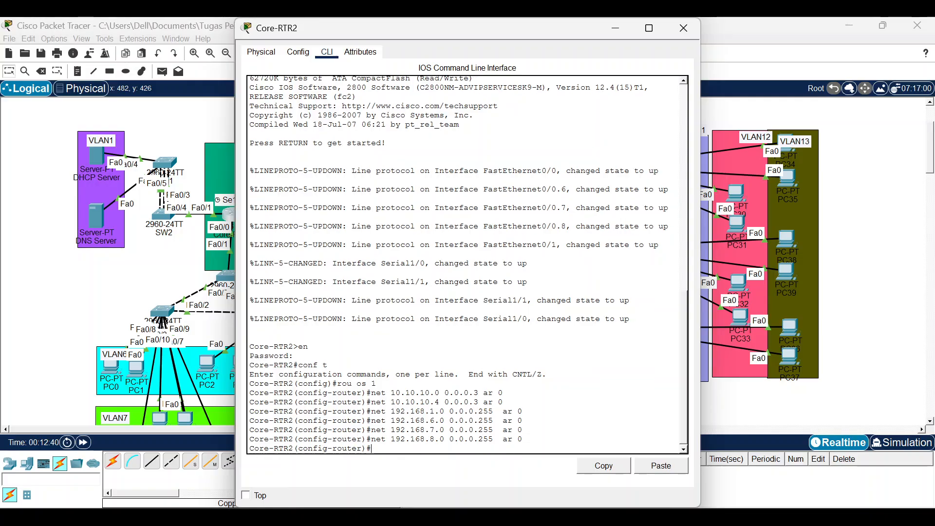
Make interface f0/1 passive in OSPF 1, then recall the command to edit the interface number.
text(pass)
key(Tab)
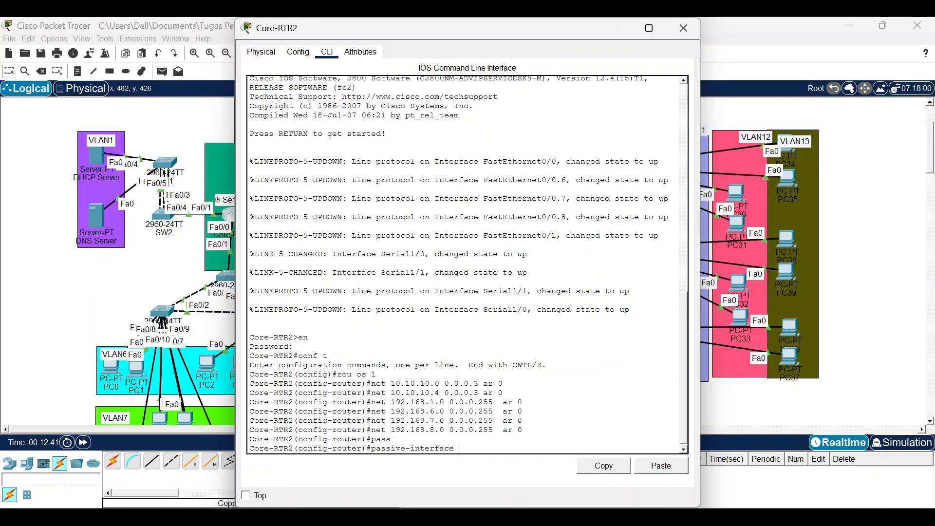
text(f0/)
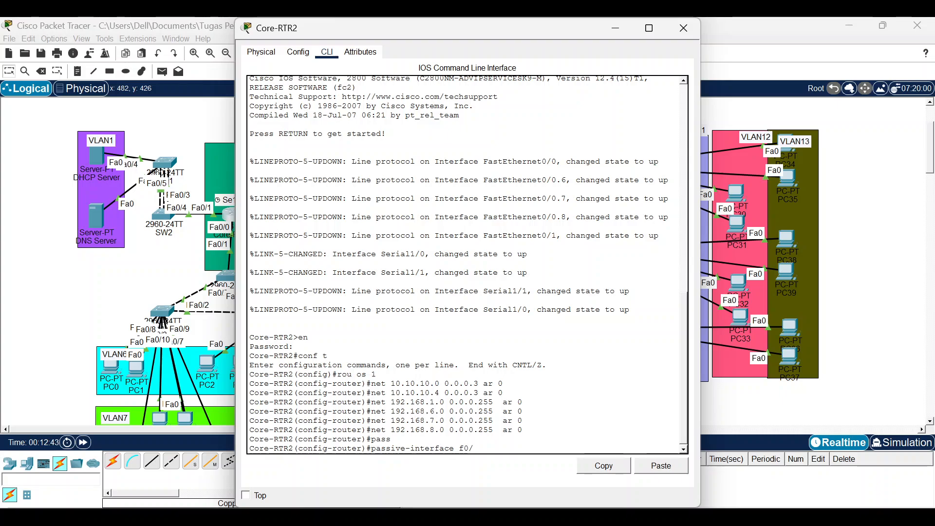
text(1)
key(Return)
key(Up)
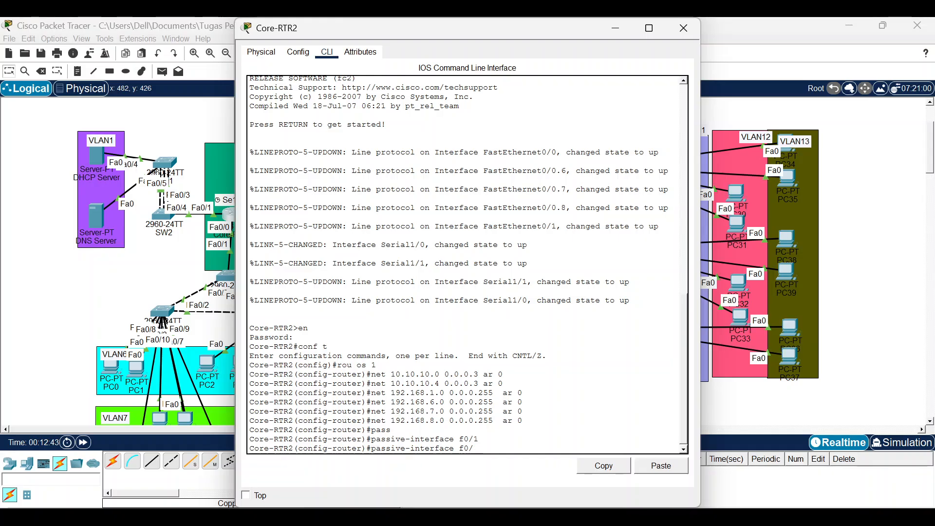
key(BackSpace)
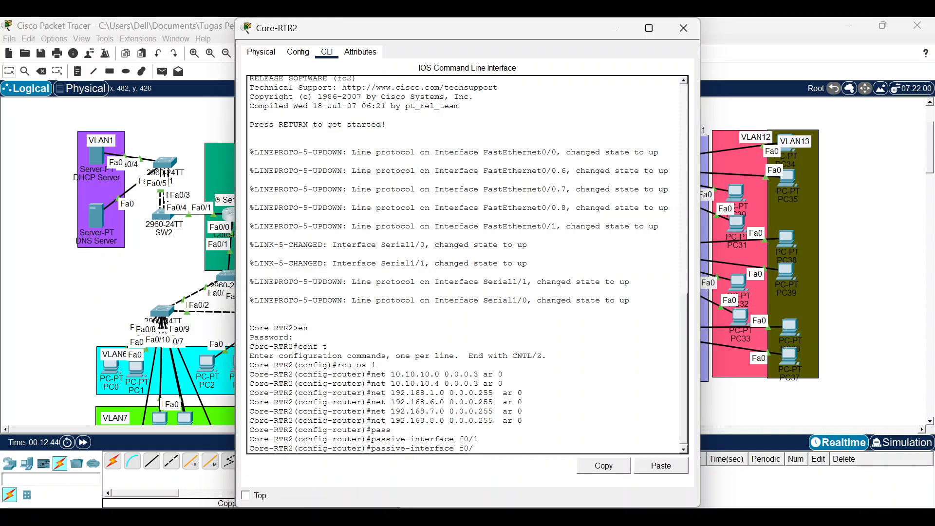
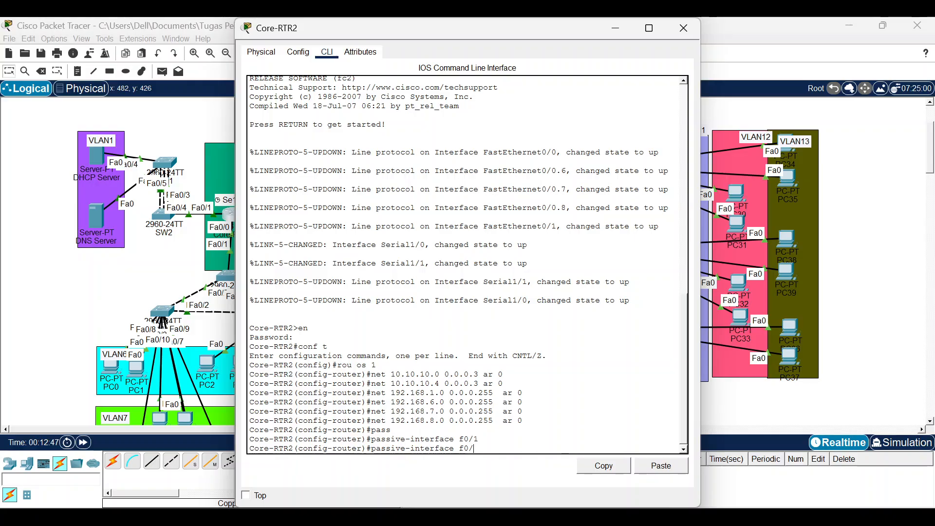
Make Core-RTR2 subinterfaces f0/0.6, f0/0.7 and f0/0.8 passive in OSPF 1.
text(0.6)
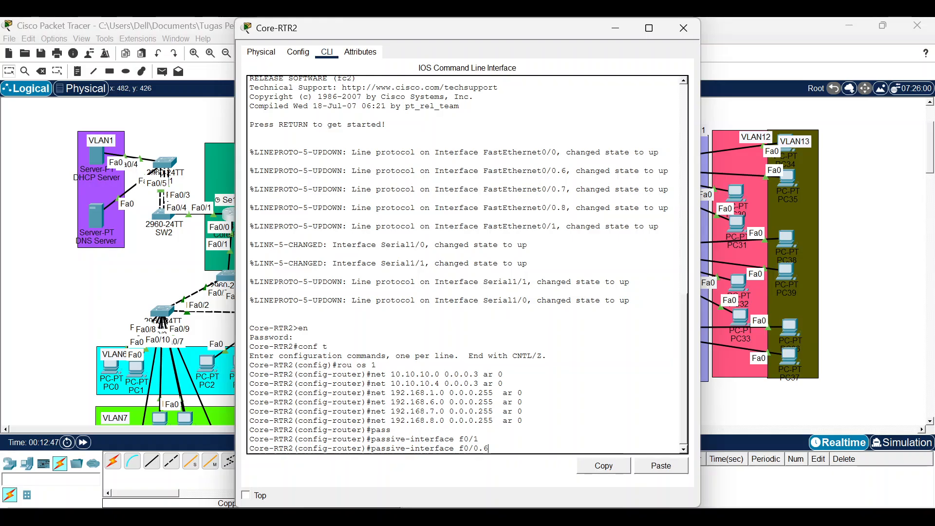
key(Return)
key(Up)
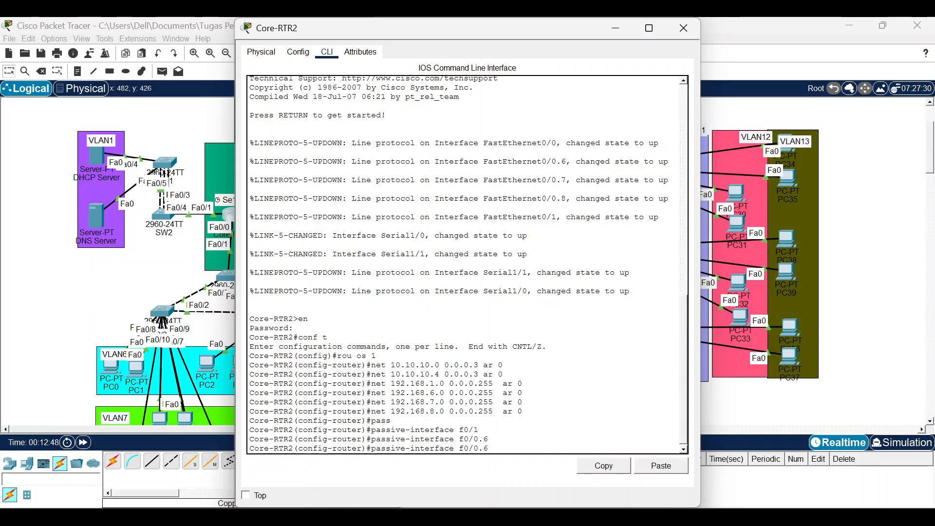
key(BackSpace)
text(7)
key(Return)
key(Up)
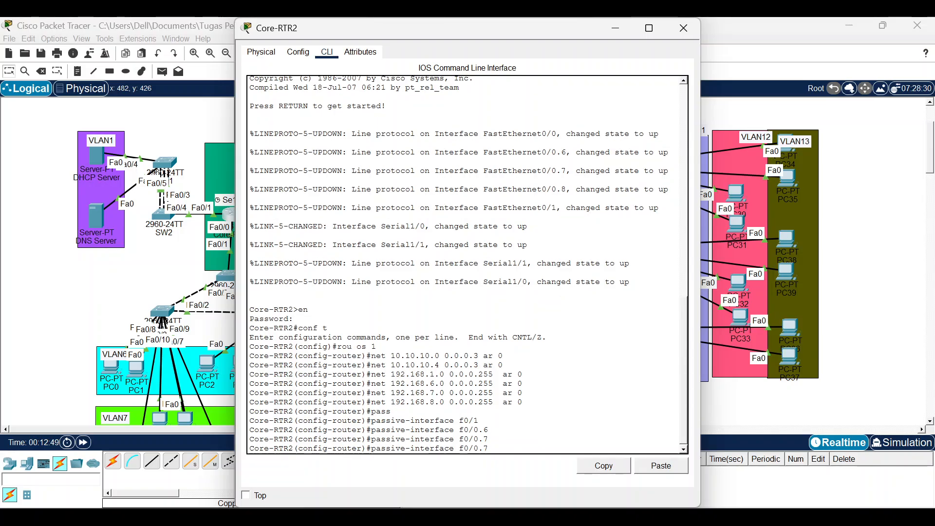
key(BackSpace)
text(8)
key(Return)
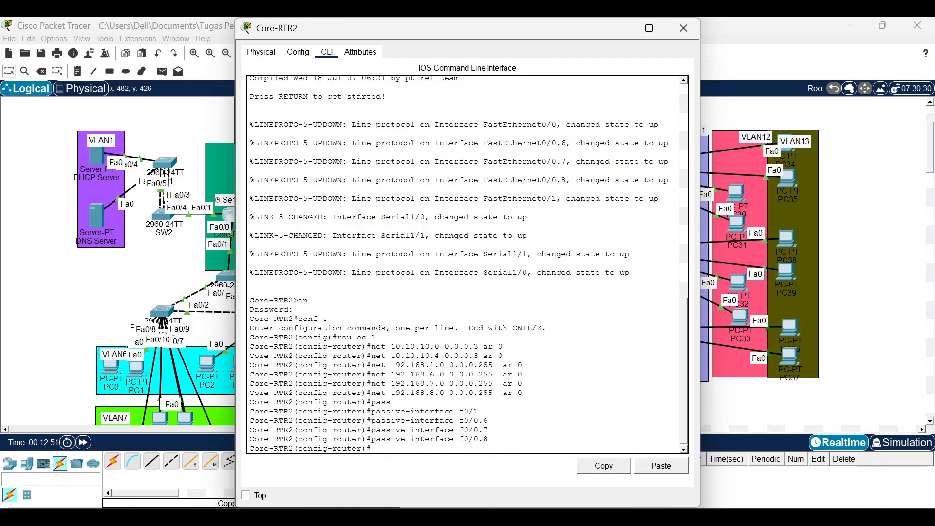
Switch from Core-RTR2 to Core-RTR3's CLI and enter global configuration mode.
click(685, 29)
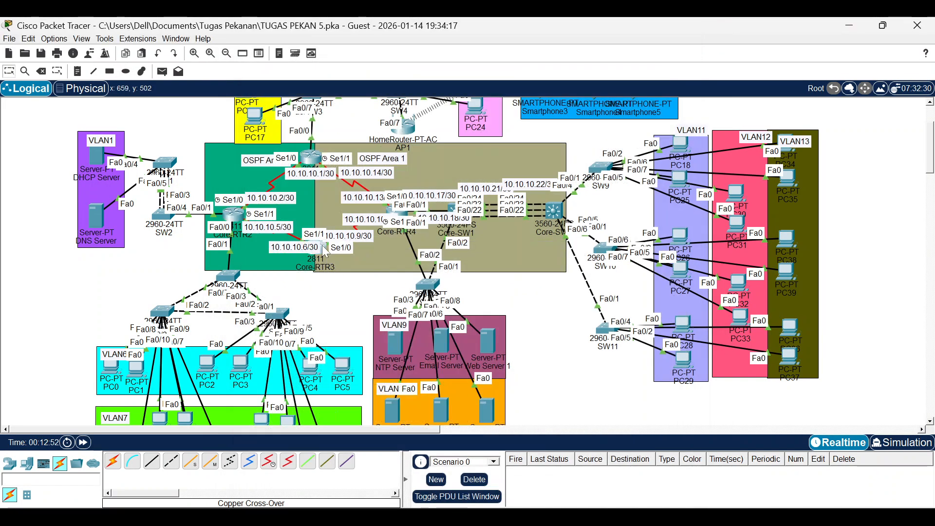
click(329, 253)
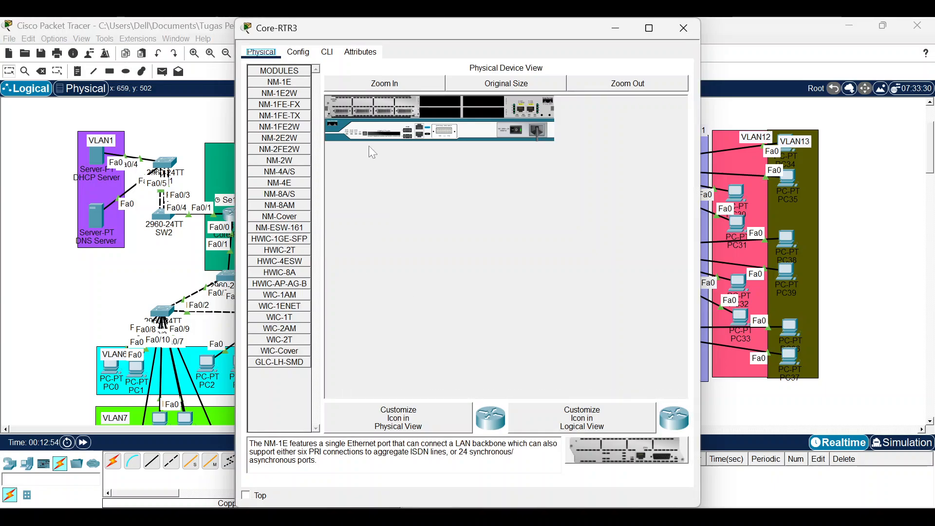
click(326, 51)
key(Return)
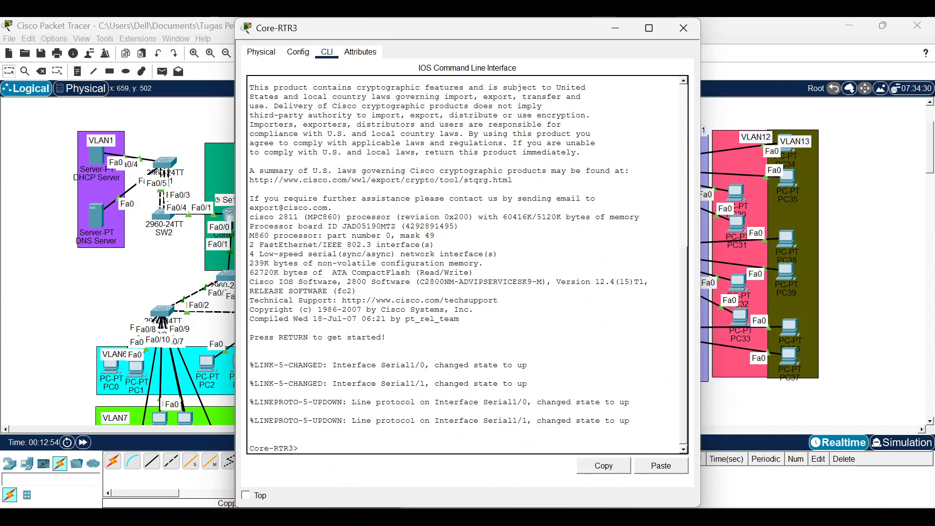
text(en)
key(Return)
key(Return)
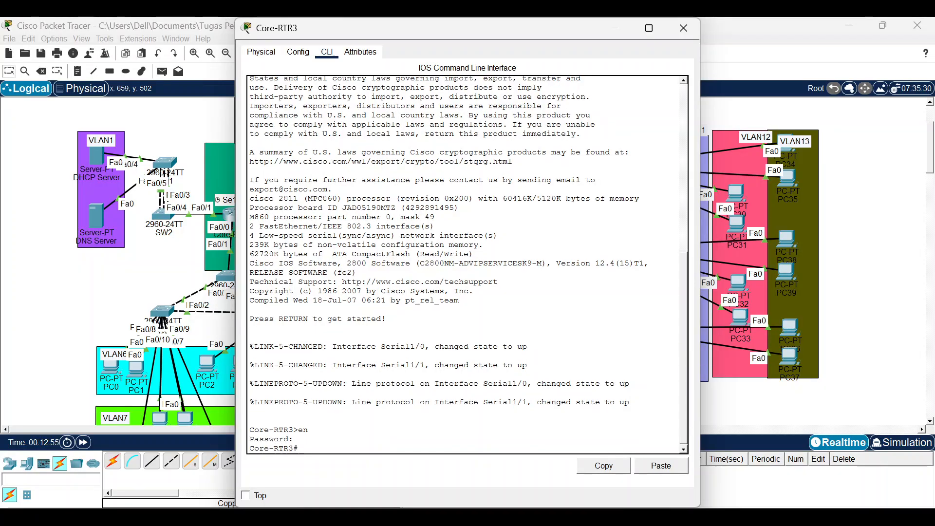
text(conf t)
key(Return)
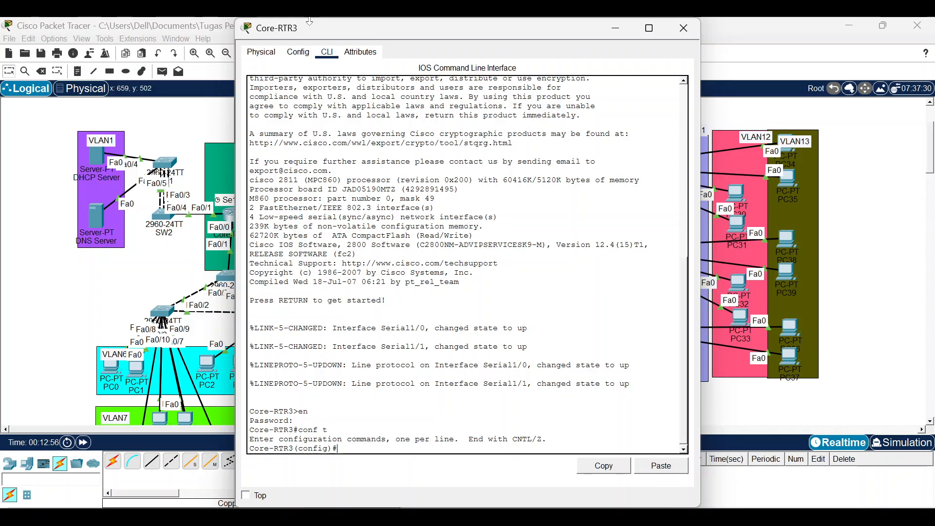
Start OSPF process 1 and advertise 10.10.10.8 0.0.0.3 in area 1.
text(rou os 1)
key(Return)
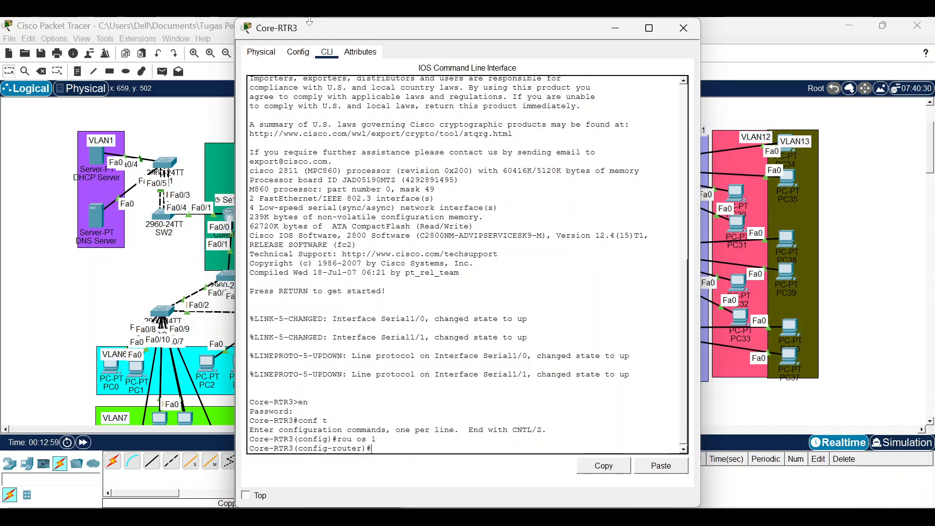
text(net)
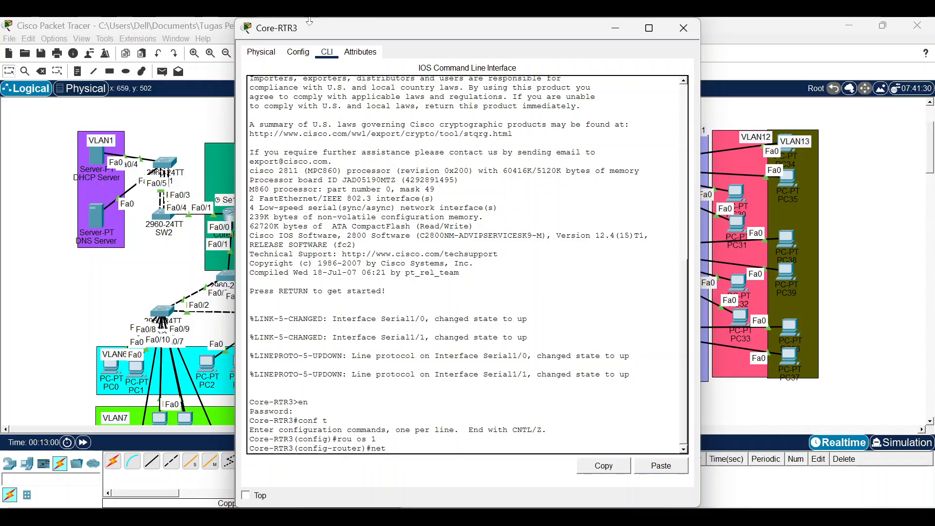
text( 10.10.10.)
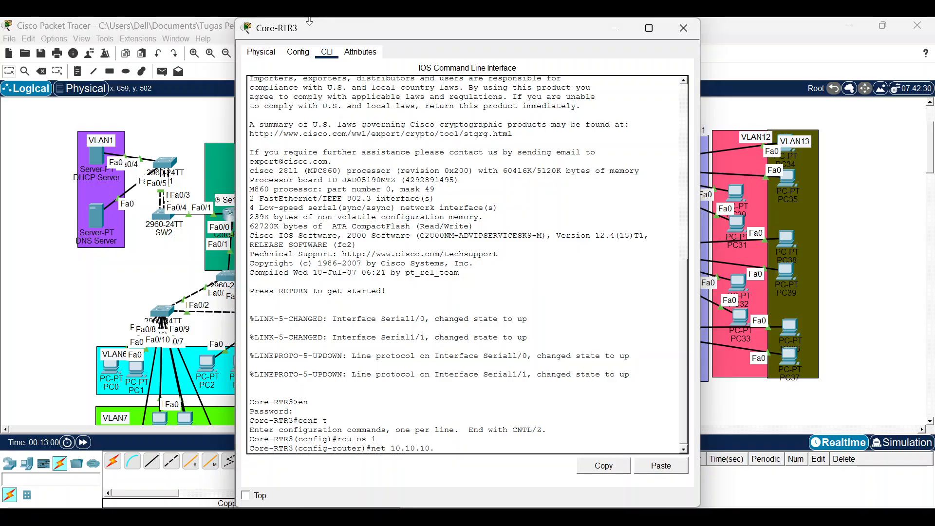
text(8 0.0.0.3 aa)
key(BackSpace)
key(BackSpace)
key(Return)
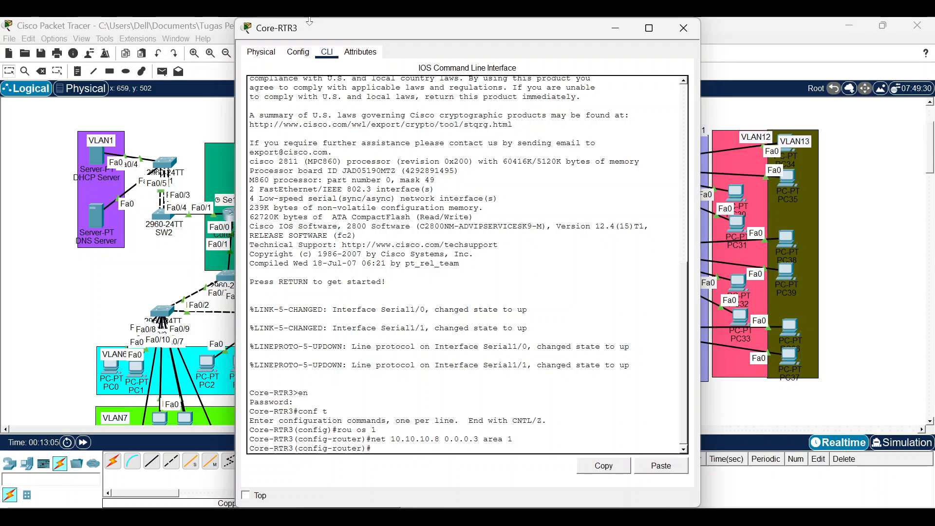
Check Core-RTR1's configuration, then go back to Core-RTR3's command line.
click(172, 260)
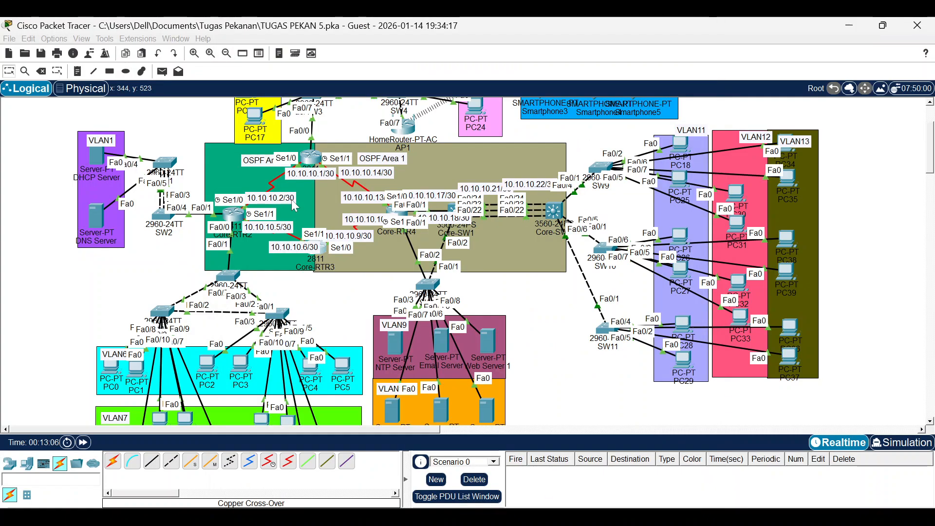
click(318, 157)
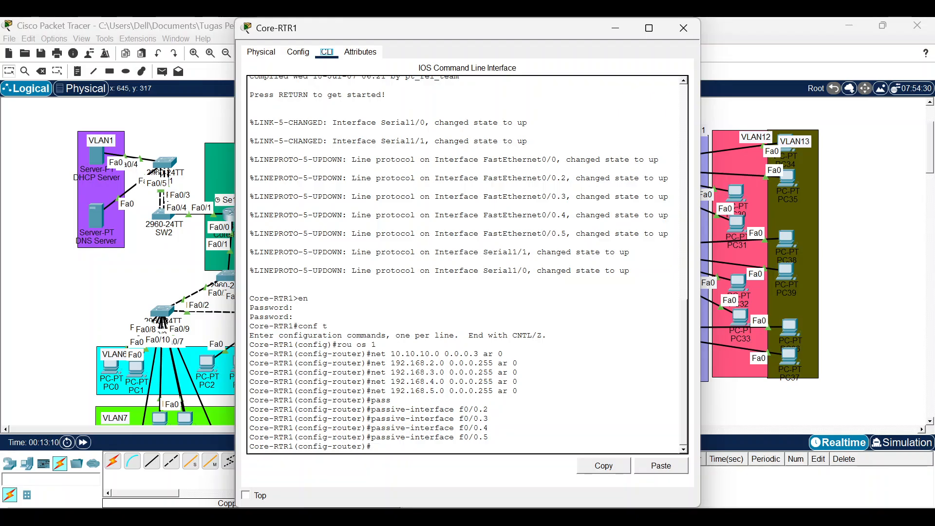
click(143, 251)
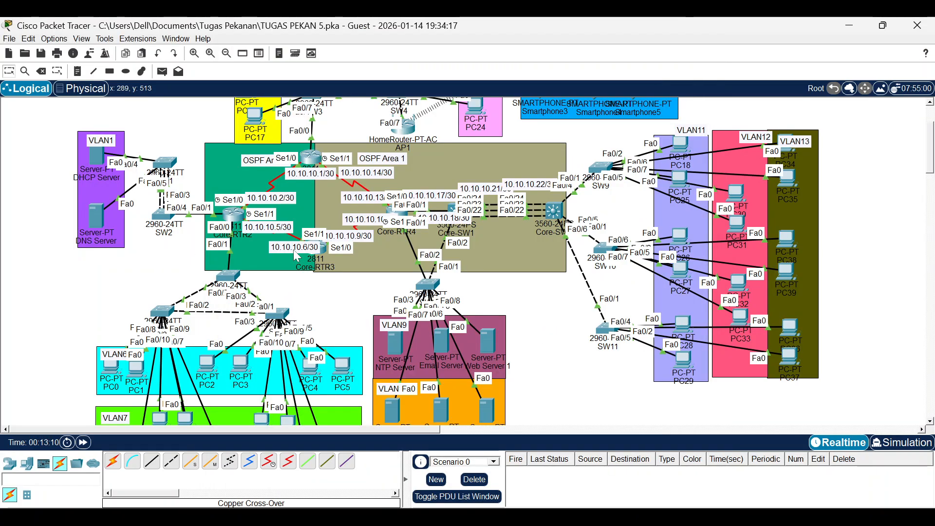
click(322, 247)
Advertise 10.10.10.4 0.0.0.3 in OSPF area 1 on Core-RTR3.
key(Up)
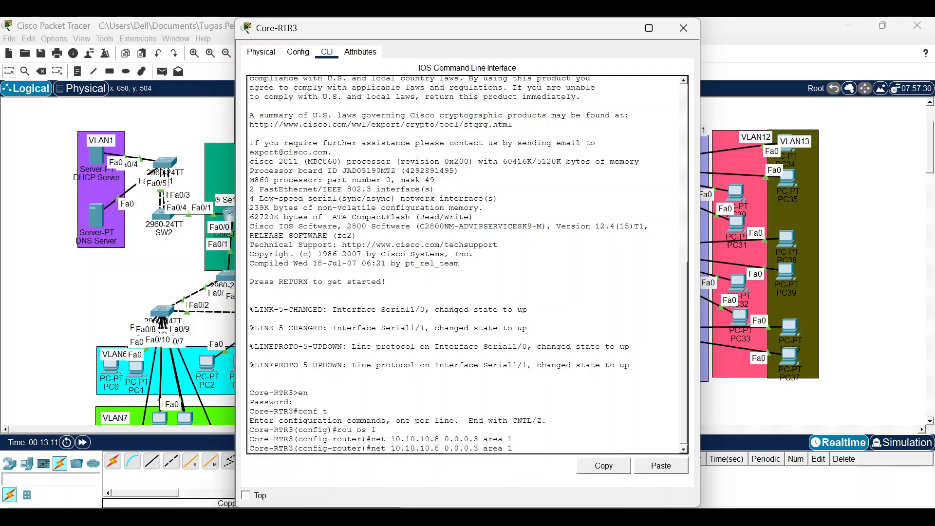
key(Left)
key(Left)
key(Left)
key(Left)
key(Left)
key(Left)
key(Left)
key(Left)
key(Left)
key(Left)
key(Left)
key(Left)
key(Left)
key(Left)
key(Left)
key(BackSpace)
text(4)
key(Return)
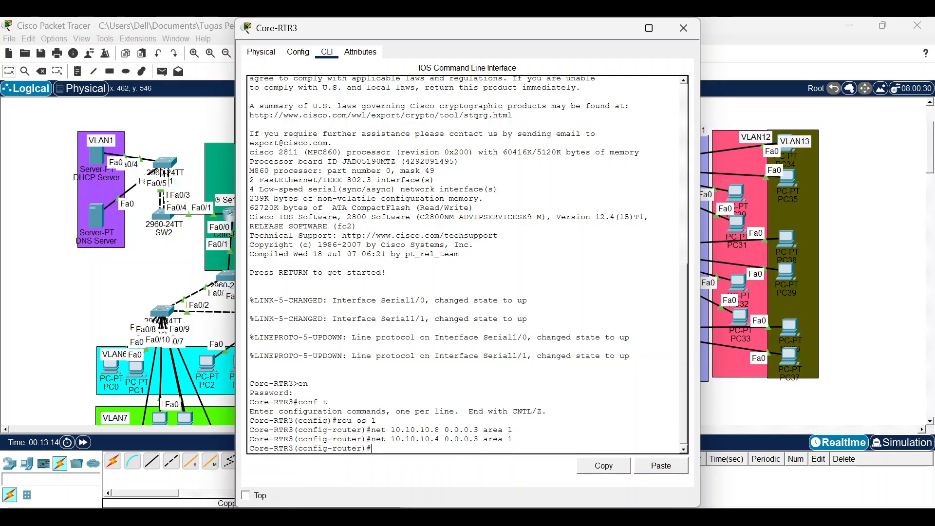
Remove the 10.10.10.4 0.0.0.3 area 1 network statement.
key(Up)
key(Left)
key(Left)
key(Left)
key(Left)
key(Left)
key(Left)
key(Left)
key(Left)
key(Left)
key(Left)
key(Left)
key(Left)
key(Left)
key(Left)
key(Left)
key(Left)
key(Left)
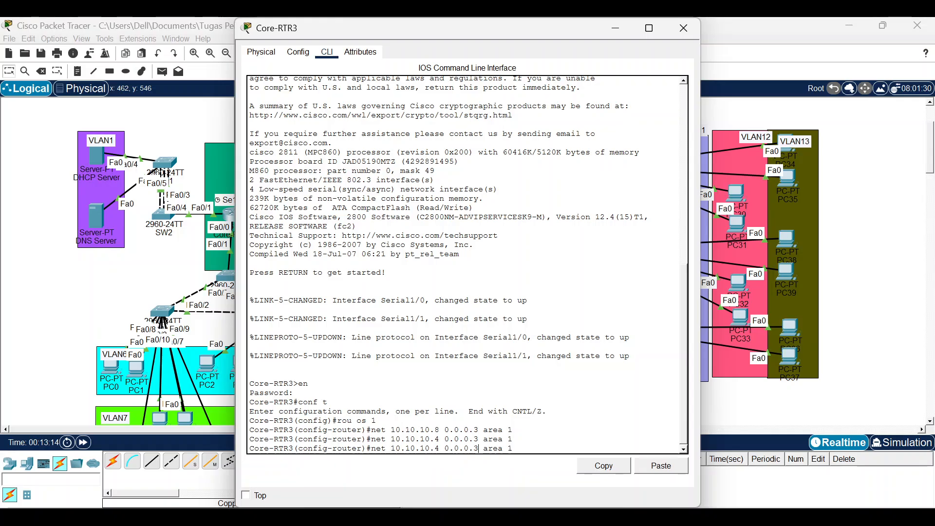
key(Left)
key(Left)
key(Left)
key(Left)
key(Left)
key(Left)
key(Left)
key(Left)
key(Left)
key(Left)
key(Left)
key(Left)
text(no)
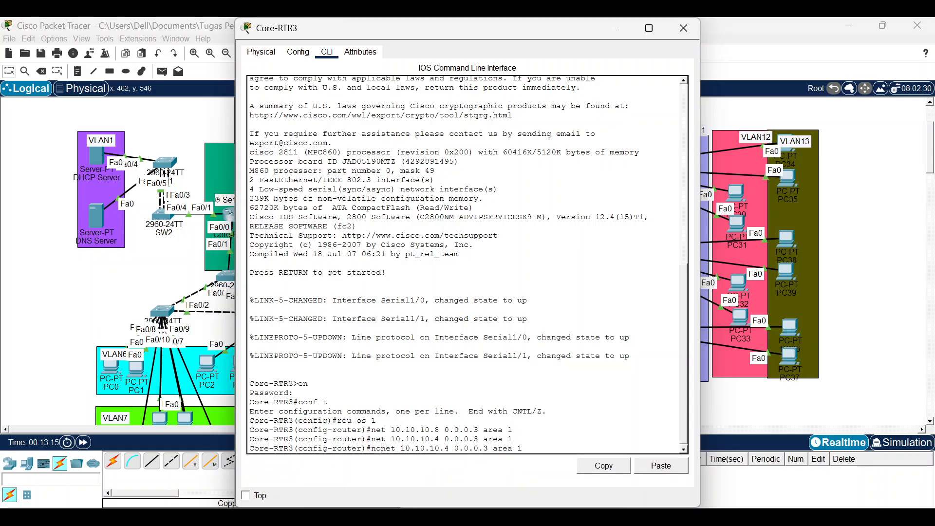
key(Return)
Re-add 10.10.10.4 0.0.0.3 in area 0 and return to the topology.
key(Up)
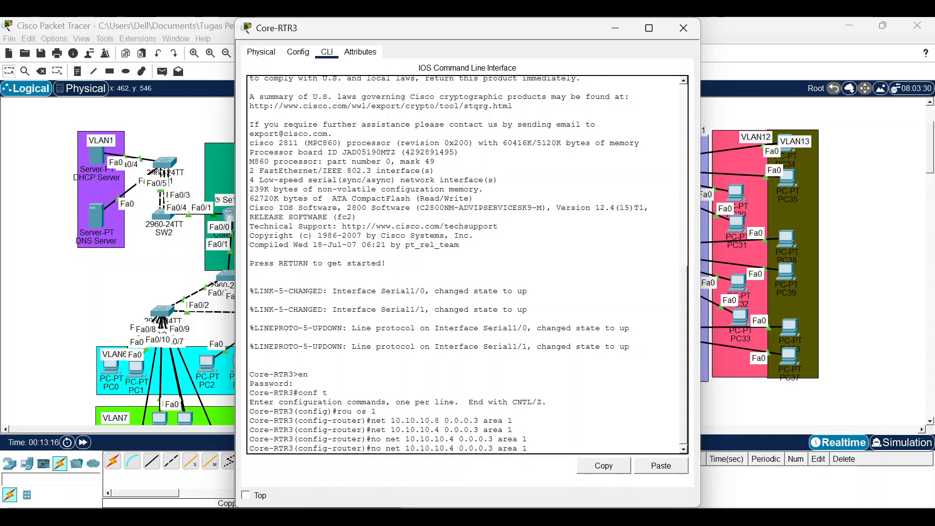
key(Up)
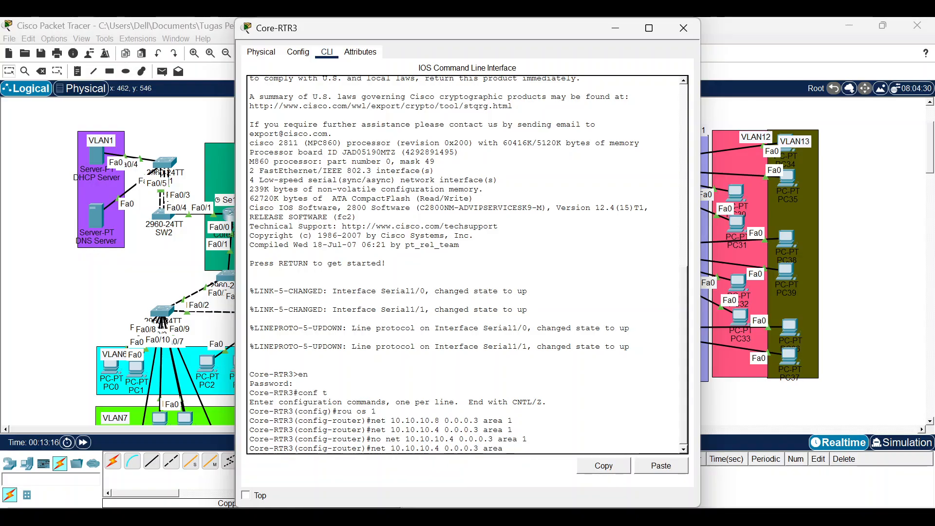
text(0)
key(Return)
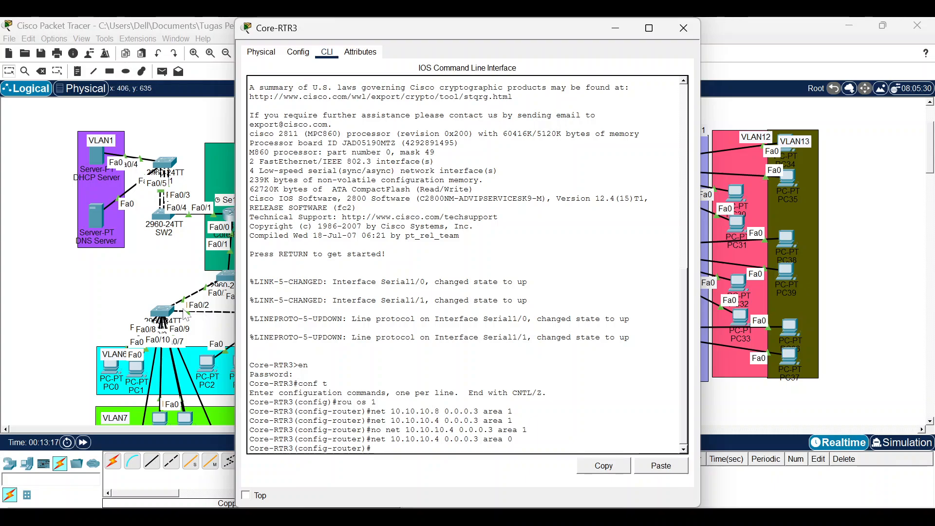
click(129, 292)
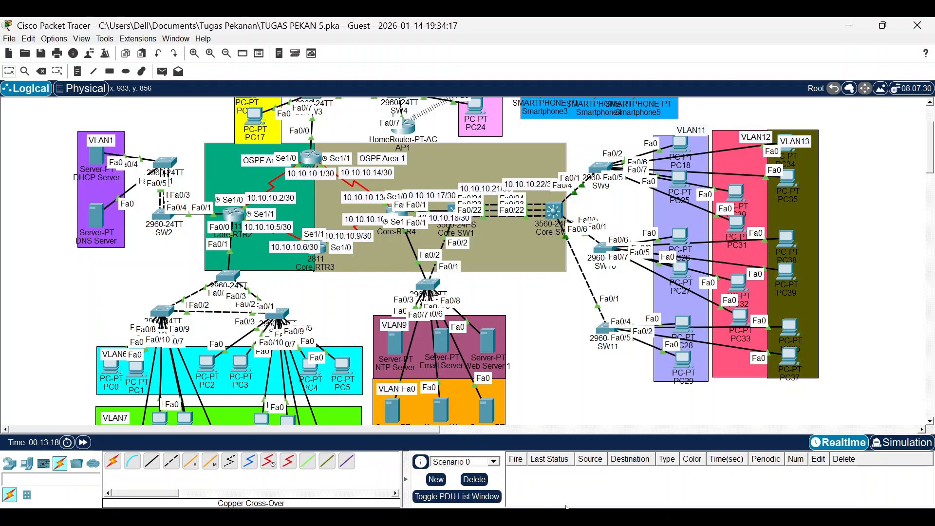
Review the activity instructions, then open Core-RTR1's command-line console.
mouse_move(566, 507)
click(638, 450)
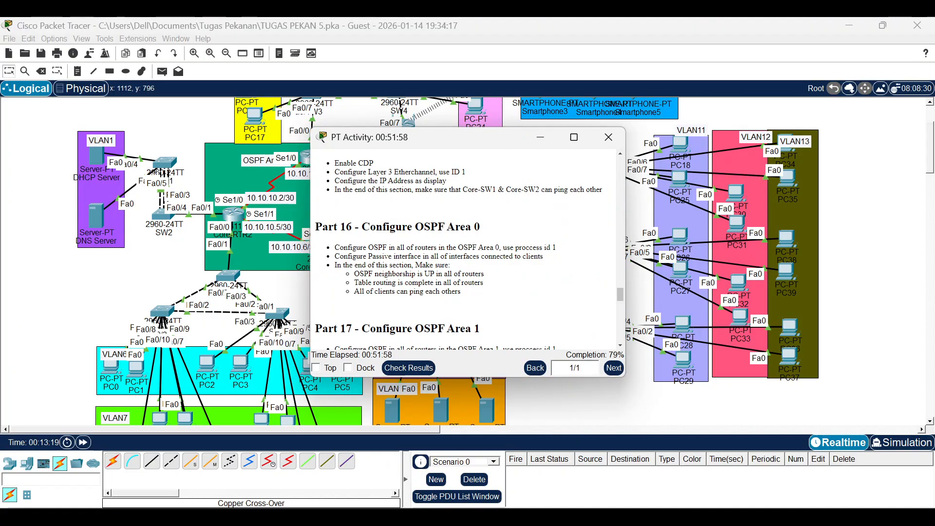
scroll(455, 236, down, 5)
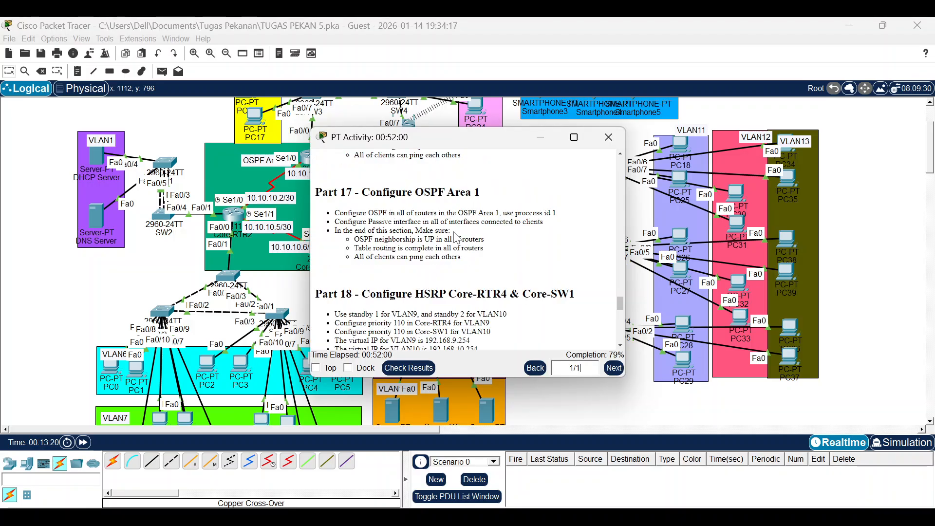
scroll(486, 229, up, 3)
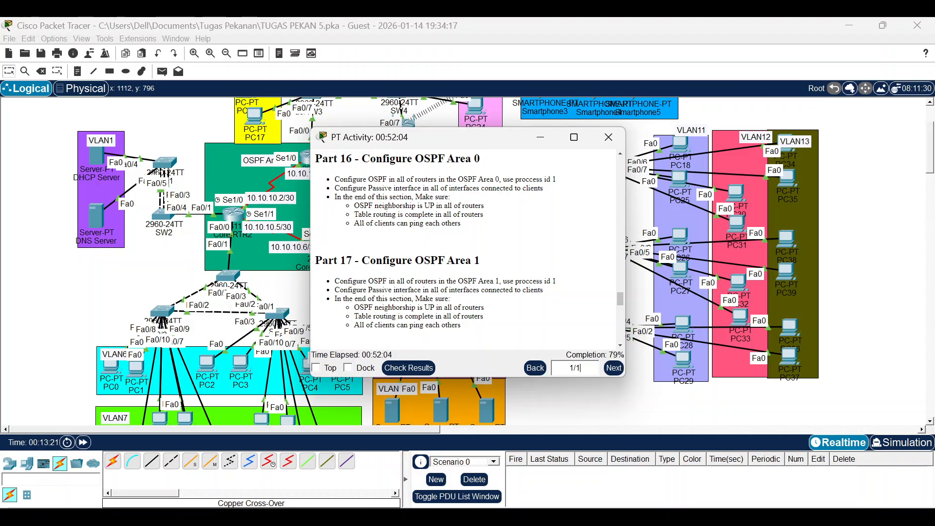
click(121, 294)
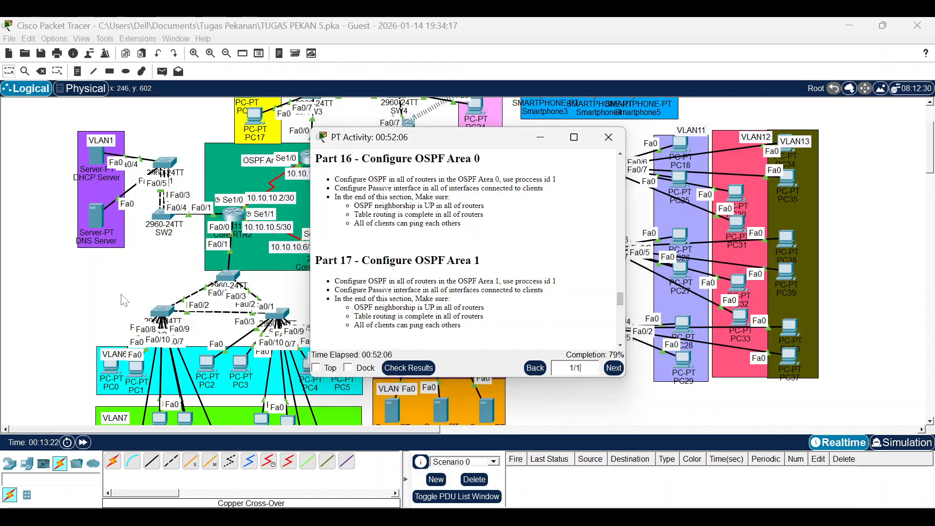
click(311, 156)
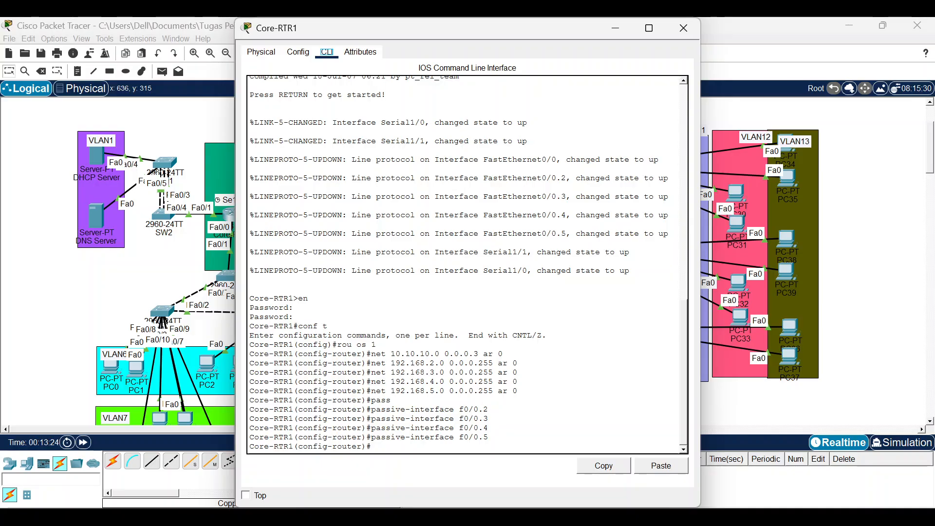
Advertise 10.10.10.12 0.0.0.3 in OSPF area 1 on Core-RTR1.
click(384, 447)
text(net 10.10.10.8 )
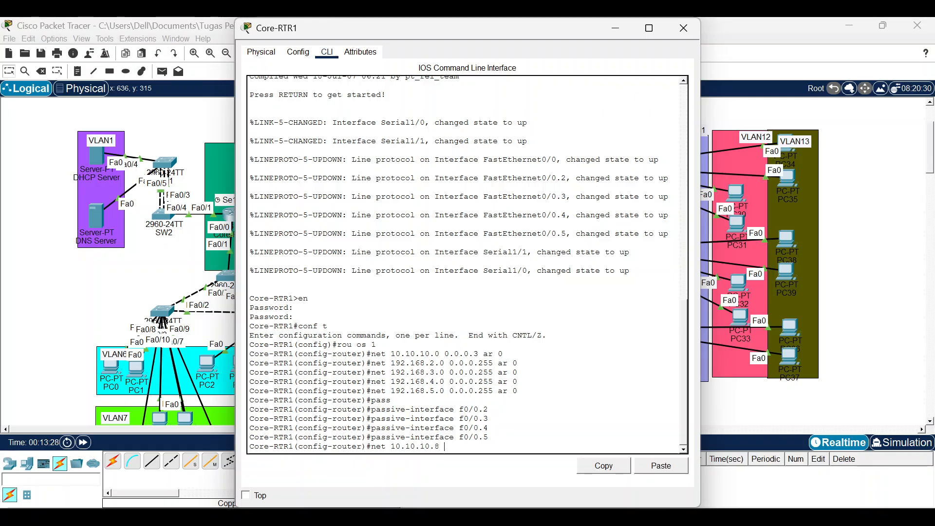
text(12)
key(BackSpace)
key(BackSpace)
key(BackSpace)
text(12)
text( 2)
key(BackSpace)
text(0.0.0.3 area 1)
key(Return)
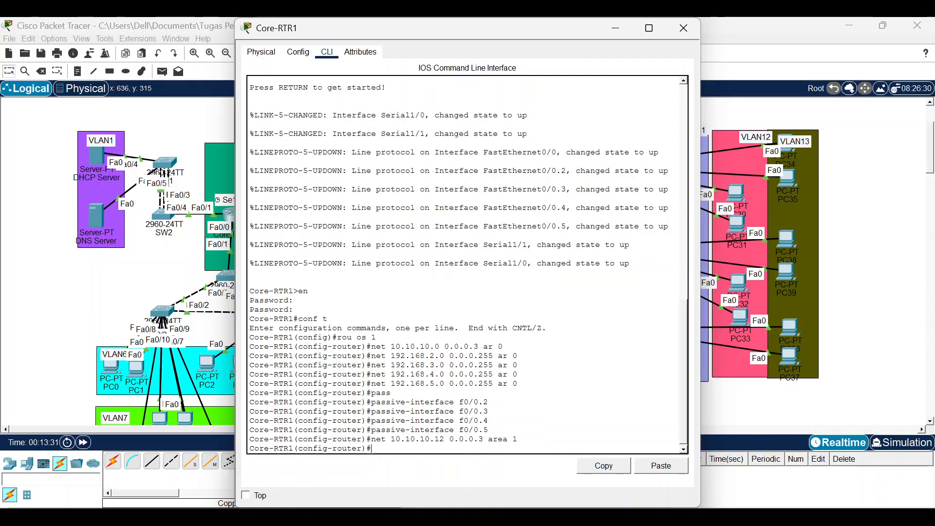
Review Core-RTR3's 10.10.10.8 network statement in its console.
click(683, 28)
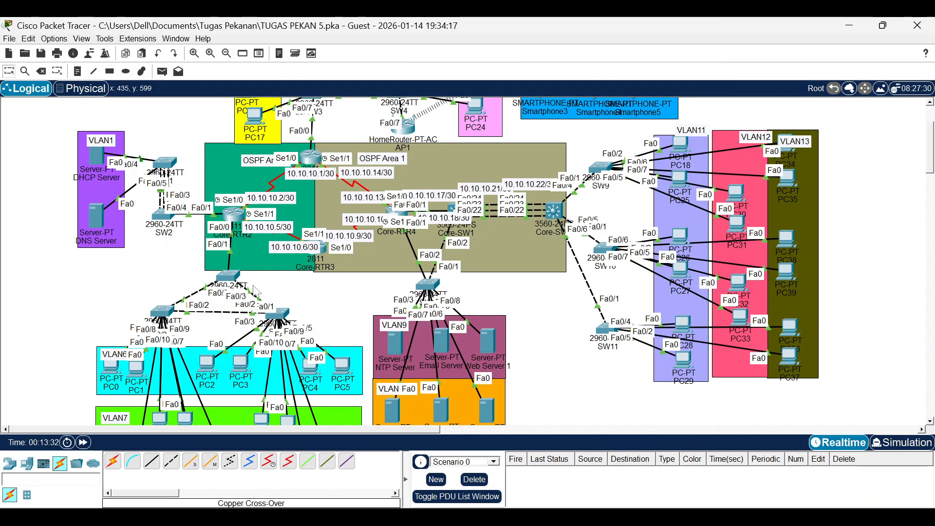
click(327, 251)
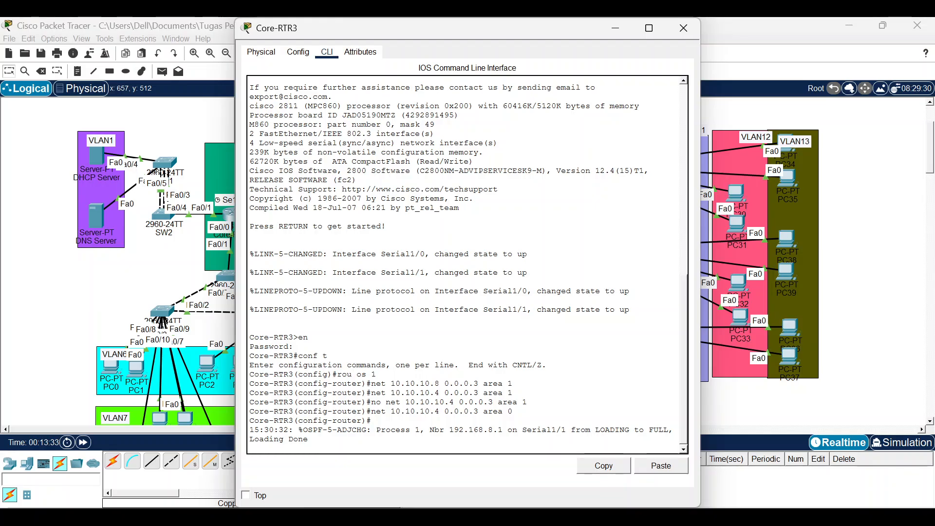
drag(434, 384, 498, 384)
click(497, 383)
Open Core-RTR4's CLI and enter global configuration mode.
click(99, 320)
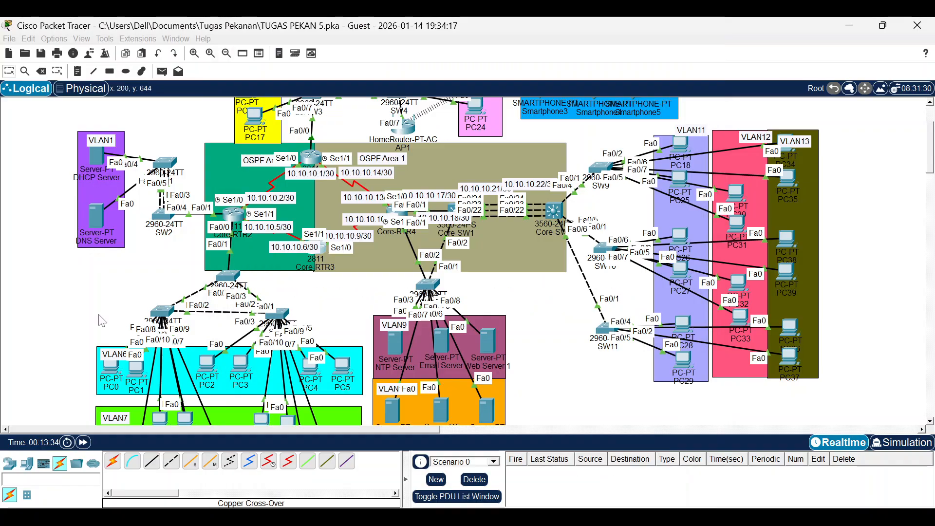
click(402, 212)
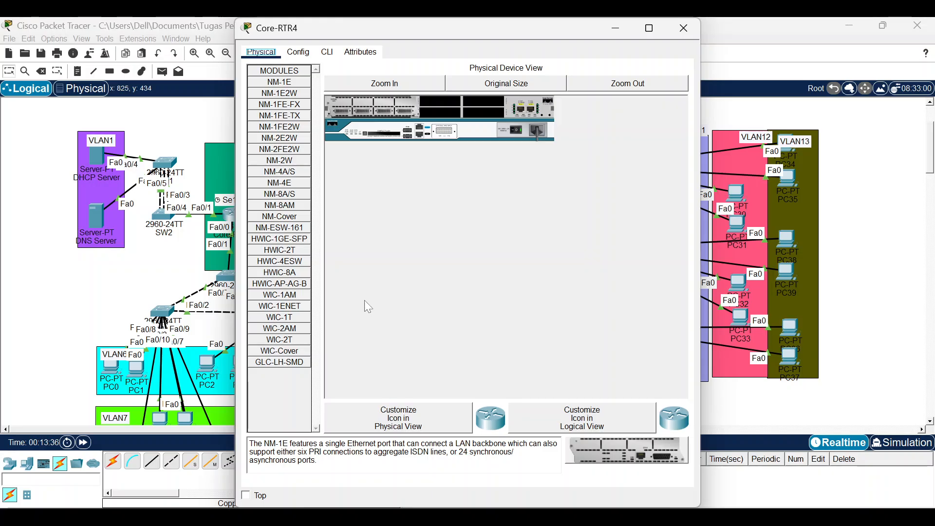
click(327, 51)
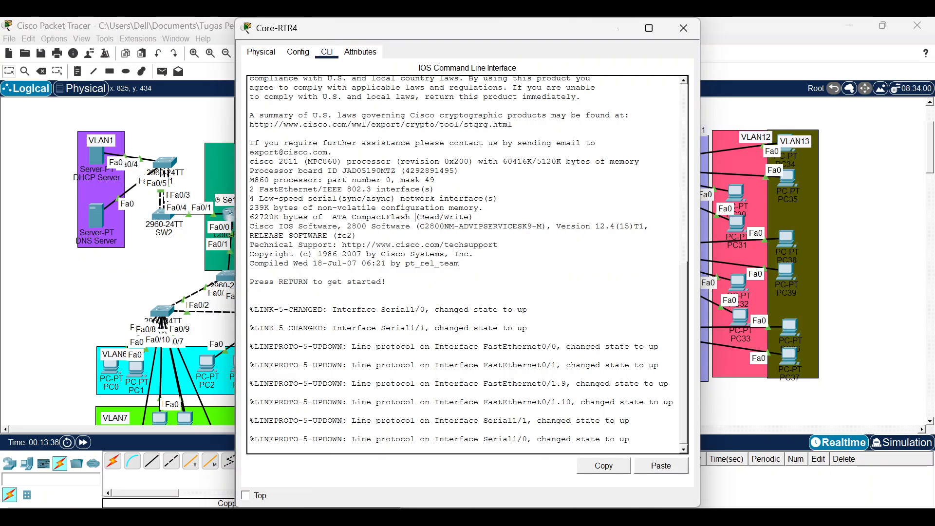
key(Return)
text(en)
key(Return)
key(Return)
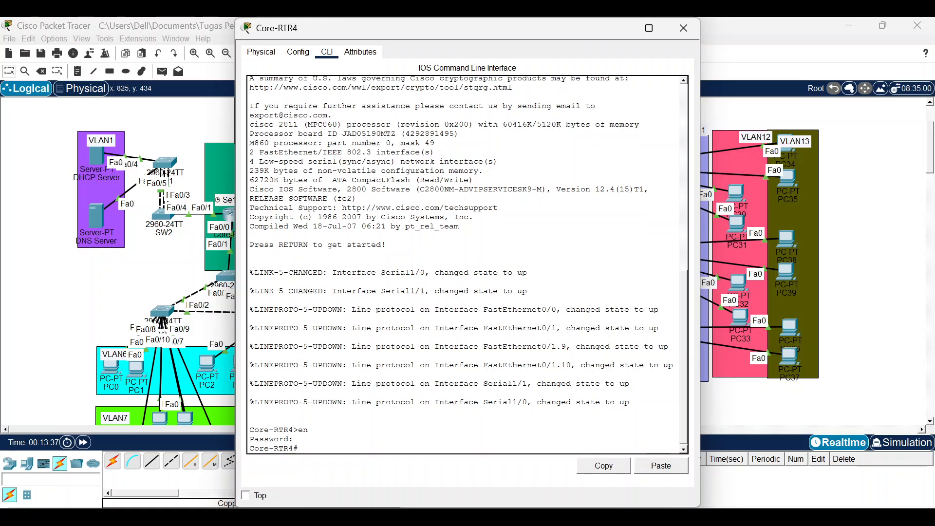
text(conf t)
key(Return)
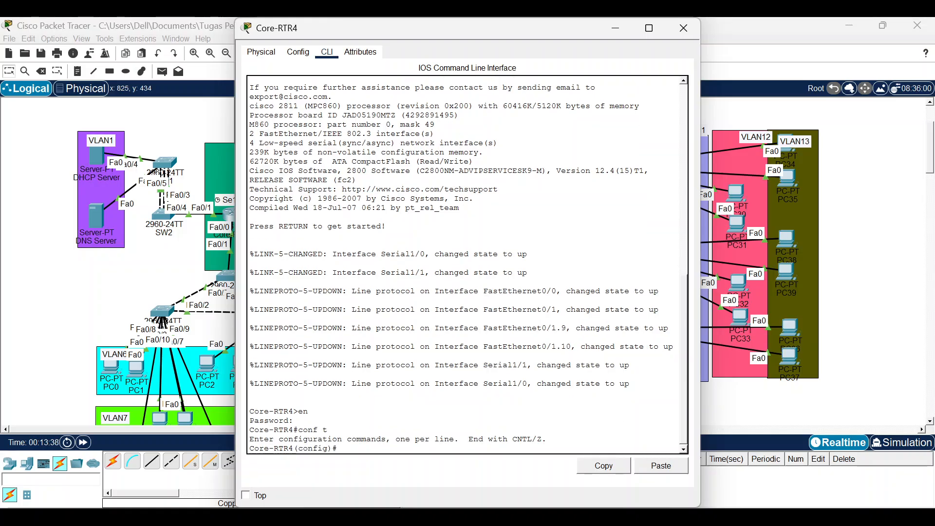
Start OSPF 1 and advertise 10.10.10.2 and 10.10.10.8 with wildcard 0.0.0.3 in area 1.
text(rou os )
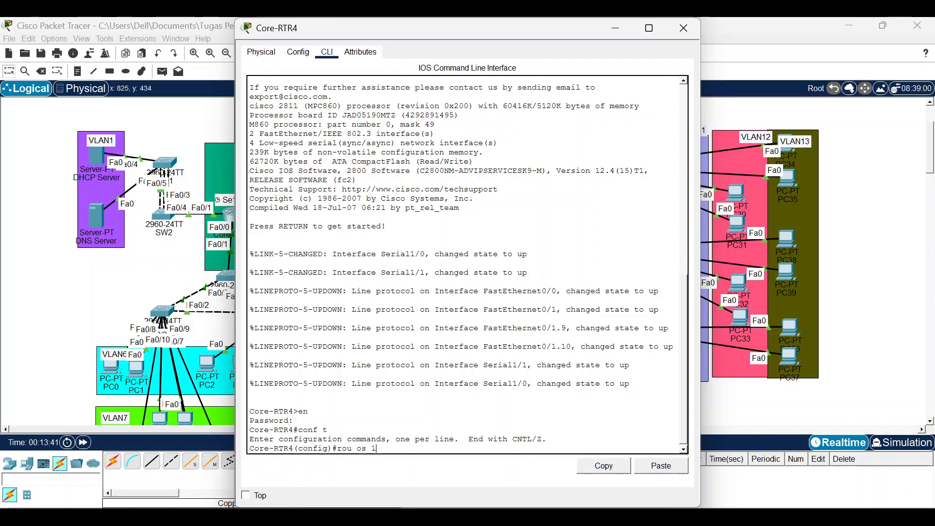
text(1)
key(Return)
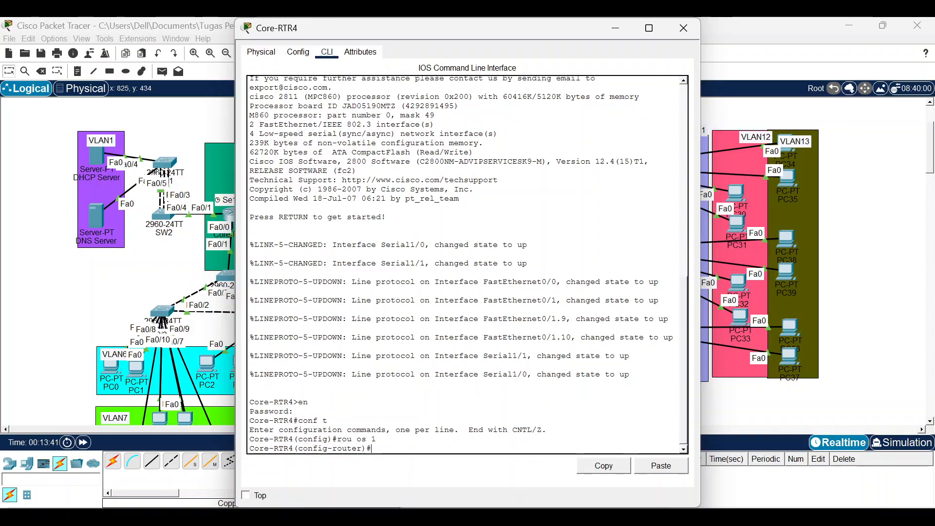
text(net 10.10.10.2 0.0)
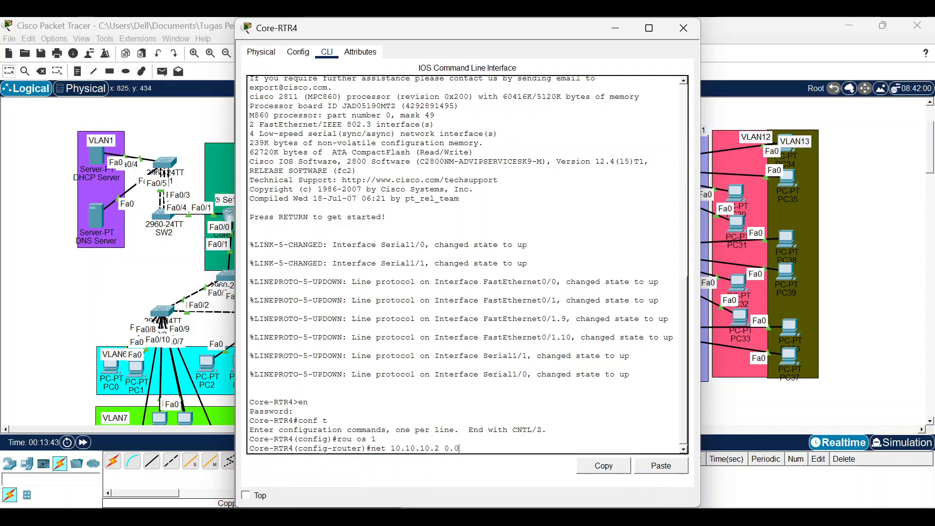
text(.0.3 area)
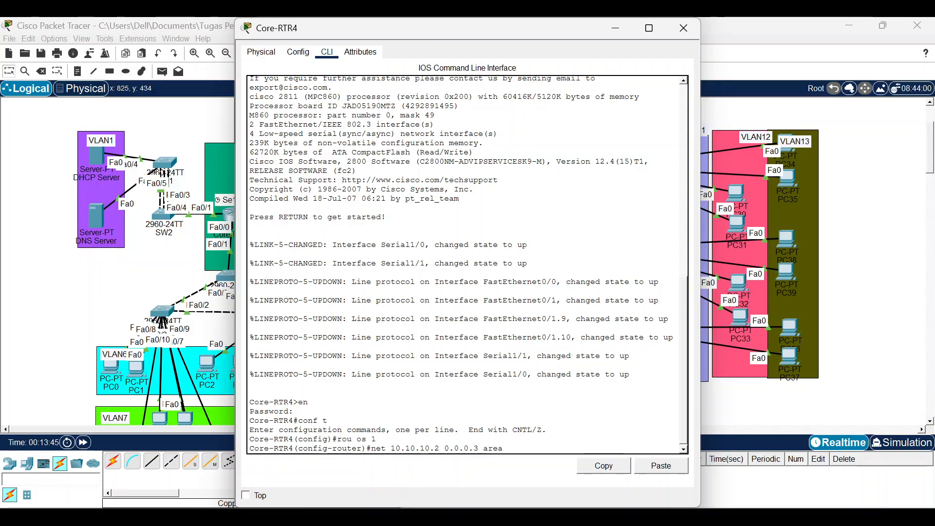
text( 1)
key(Return)
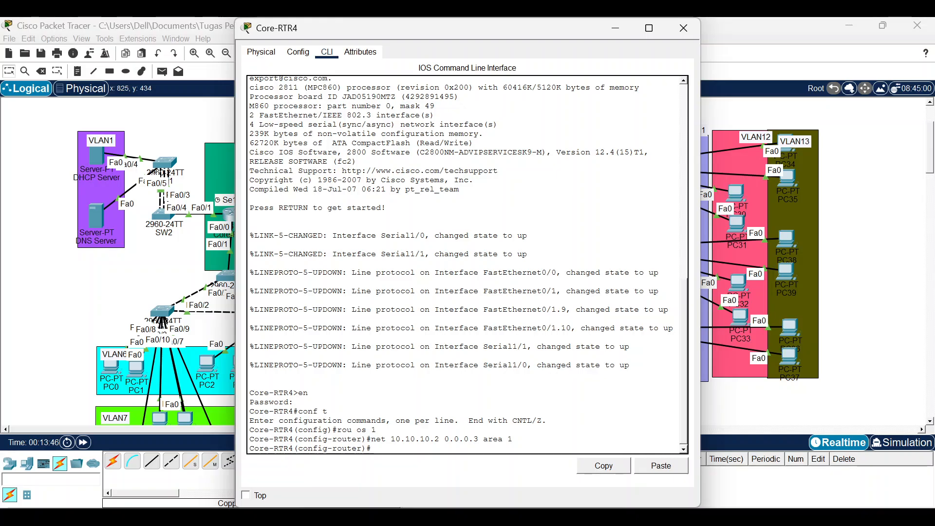
key(Up)
key(Left)
key(Left)
key(Left)
key(Left)
key(Left)
key(Left)
key(Left)
key(Left)
key(Left)
key(Left)
key(Left)
key(Left)
key(Left)
key(Left)
key(Left)
key(BackSpace)
text(8)
key(Return)
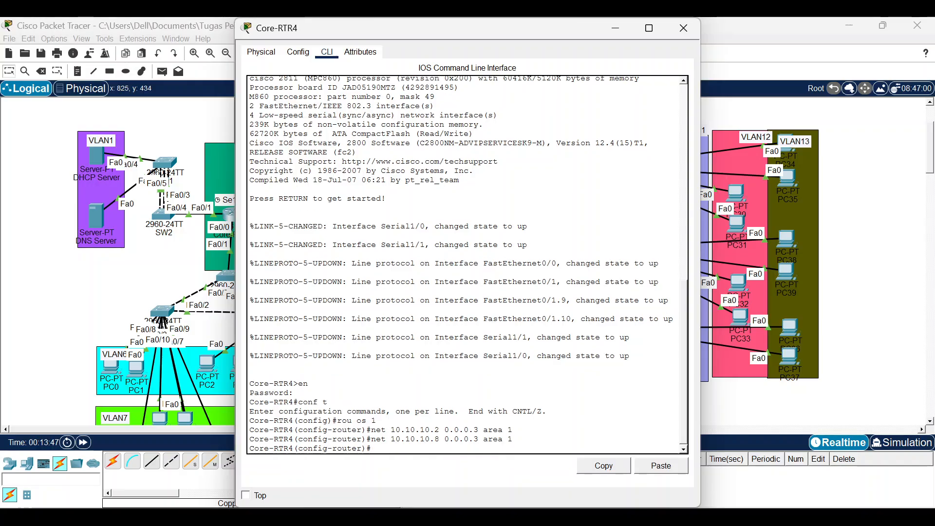
Advertise 10.10.10.16 0.0.0.3 in area 1.
key(Up)
key(Left)
key(Left)
key(Left)
key(Left)
key(Left)
key(Left)
key(Left)
key(Left)
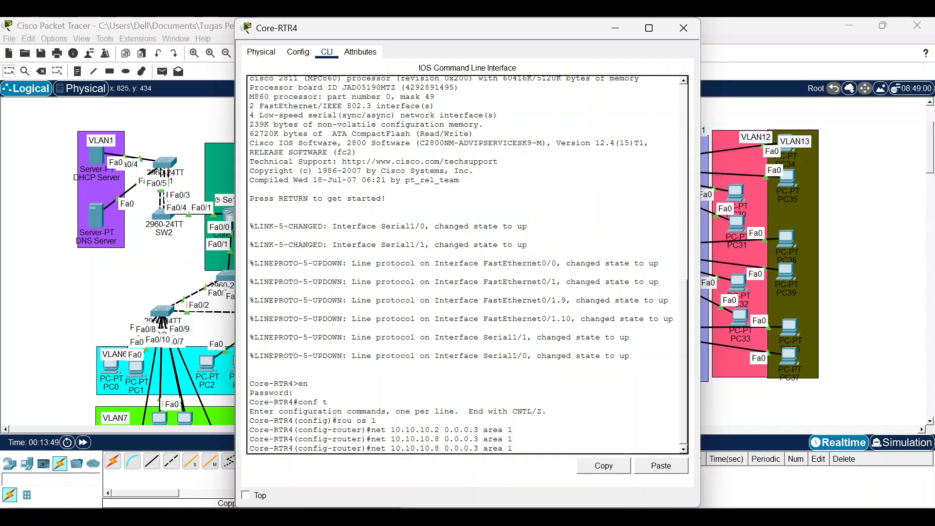
key(Left)
key(BackSpace)
text(1)
text(6)
key(Return)
Advertise 192.168.9.0 and 192.168.10.0 with wildcard 0.0.0.3 in area 1.
text(net )
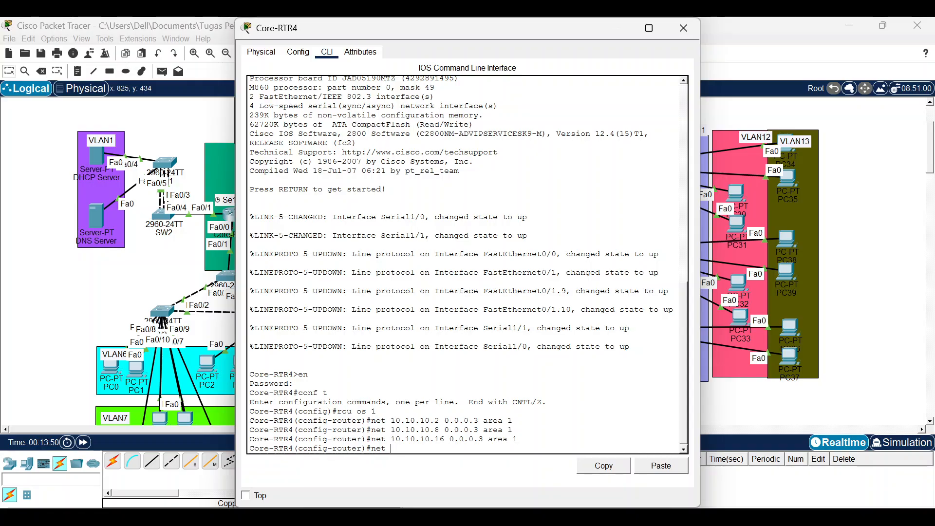
text(192.168.9.0 0.0.0.3 a)
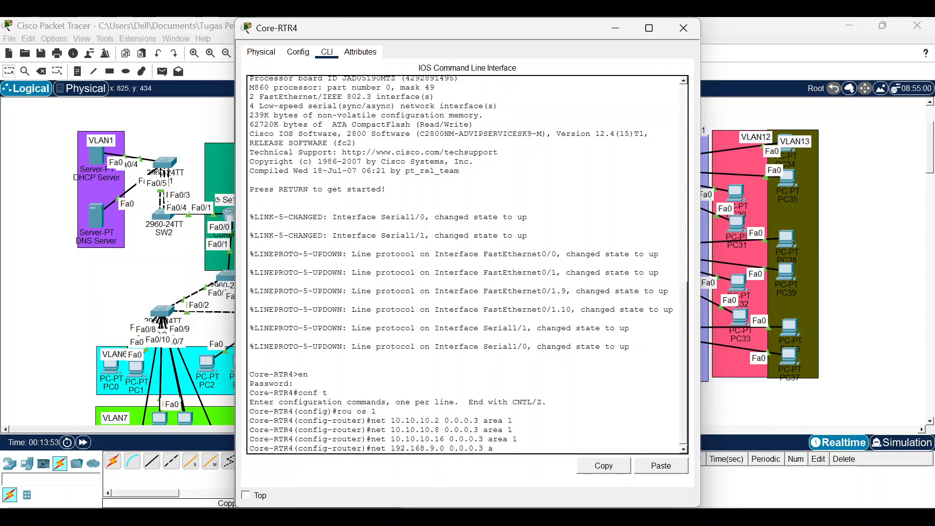
text(rea 1)
key(Return)
key(Up)
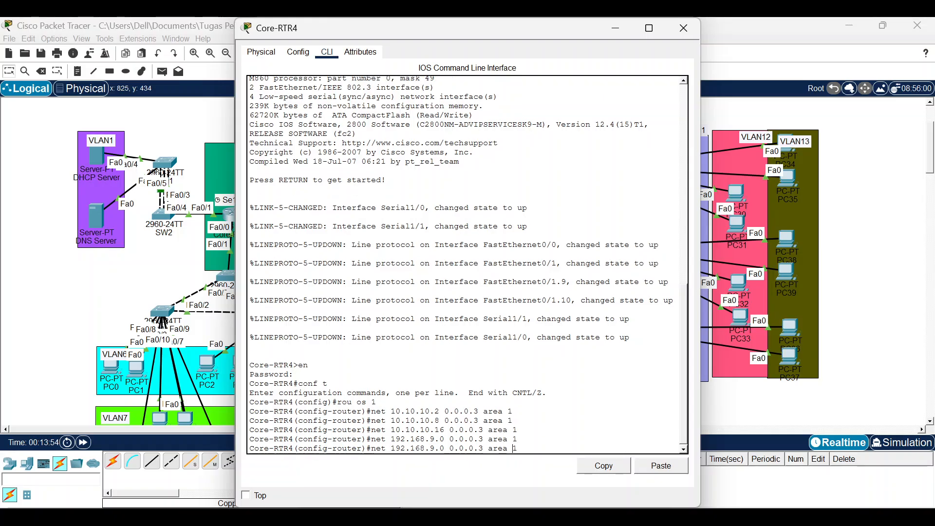
key(Left)
key(Left)
key(Left)
key(Left)
key(Left)
key(Left)
key(Left)
key(Left)
key(Left)
key(Left)
key(Left)
key(Left)
key(Left)
key(Left)
key(Left)
key(Left)
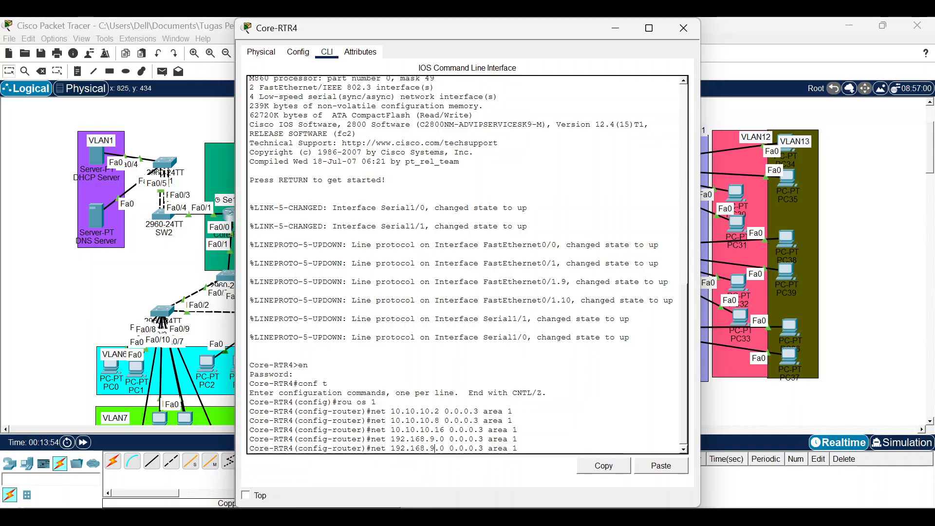
key(Left)
key(BackSpace)
text(10)
key(Return)
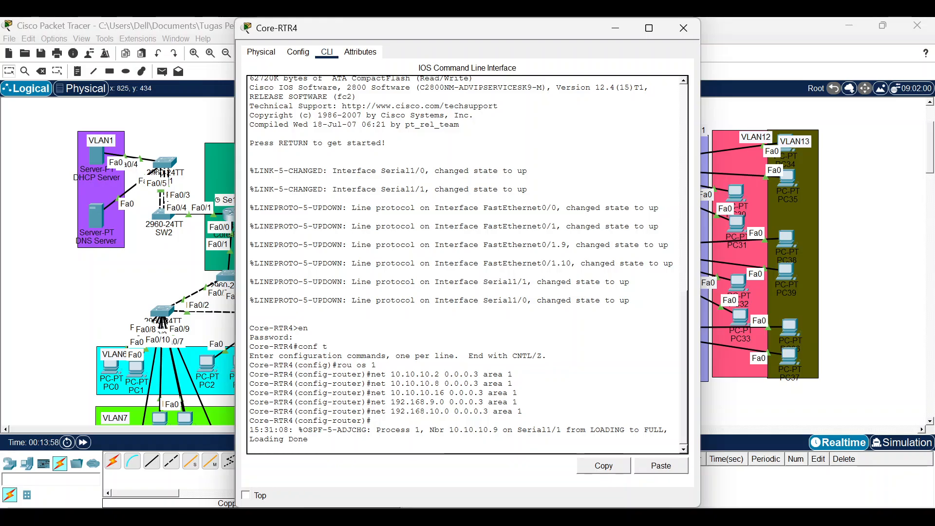
On Core-RTR1, enable Serial1/0 with address 10.10.10.1 255.255.255.252.
click(625, 34)
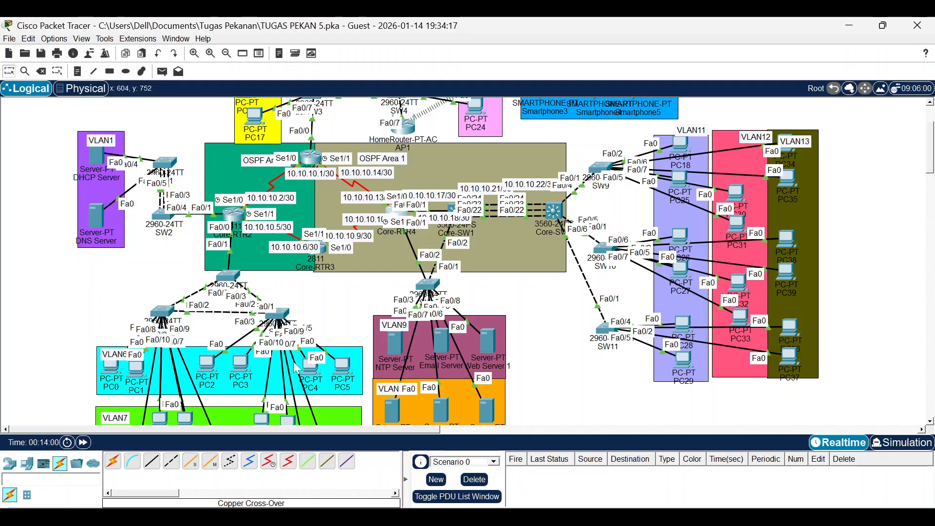
click(312, 158)
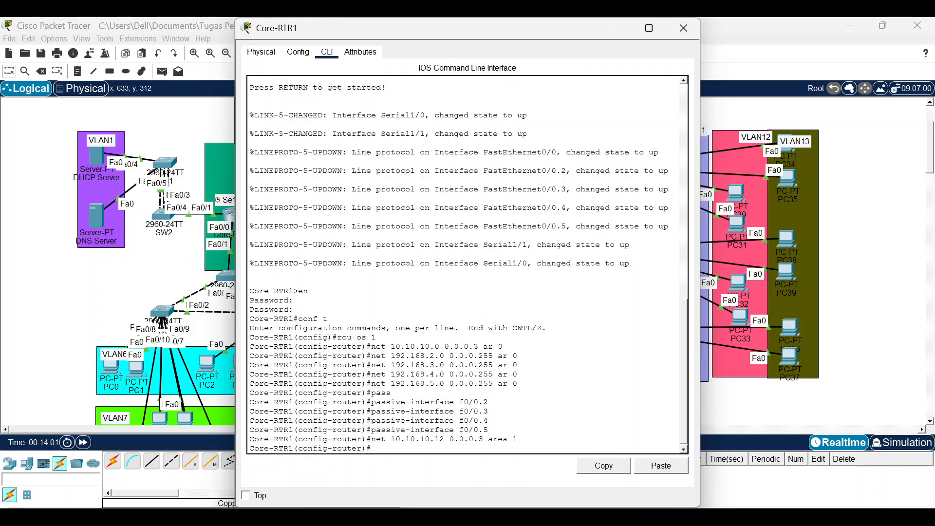
text(ex)
key(Return)
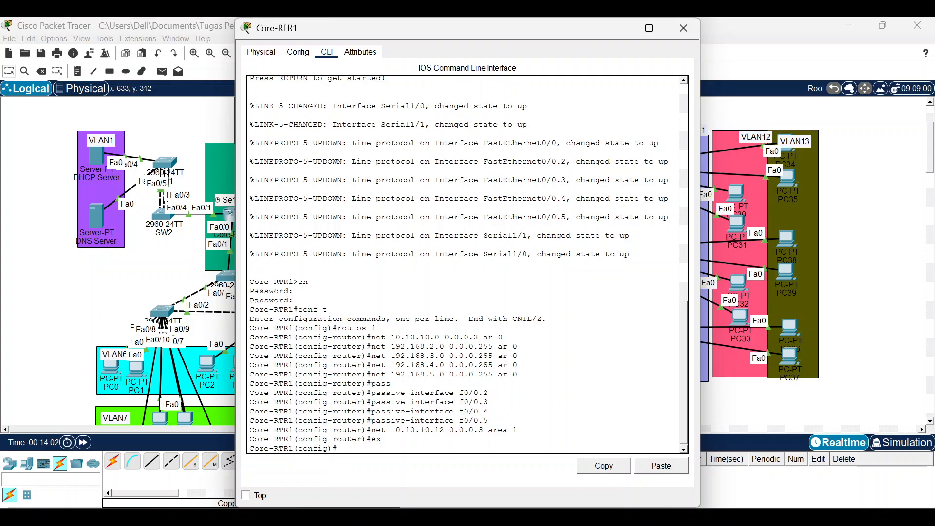
text(int se1/0)
key(Return)
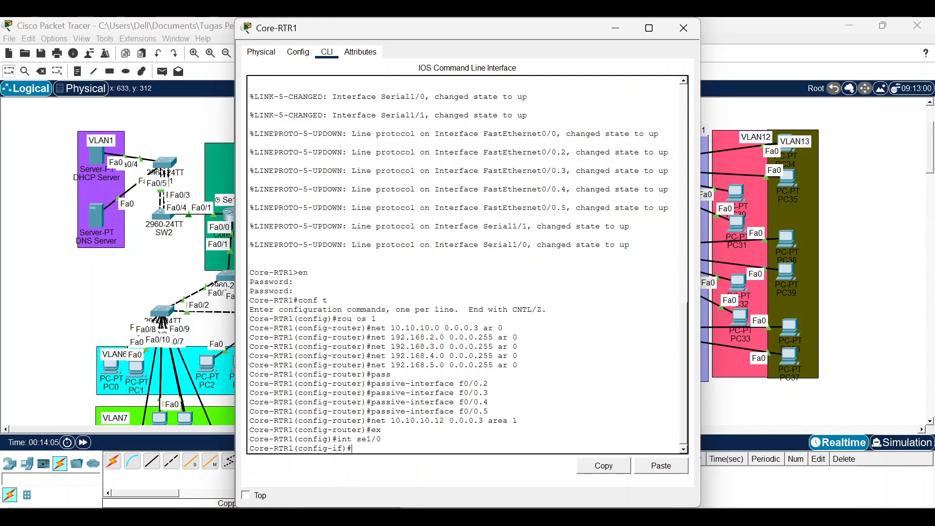
text(no sh)
key(Return)
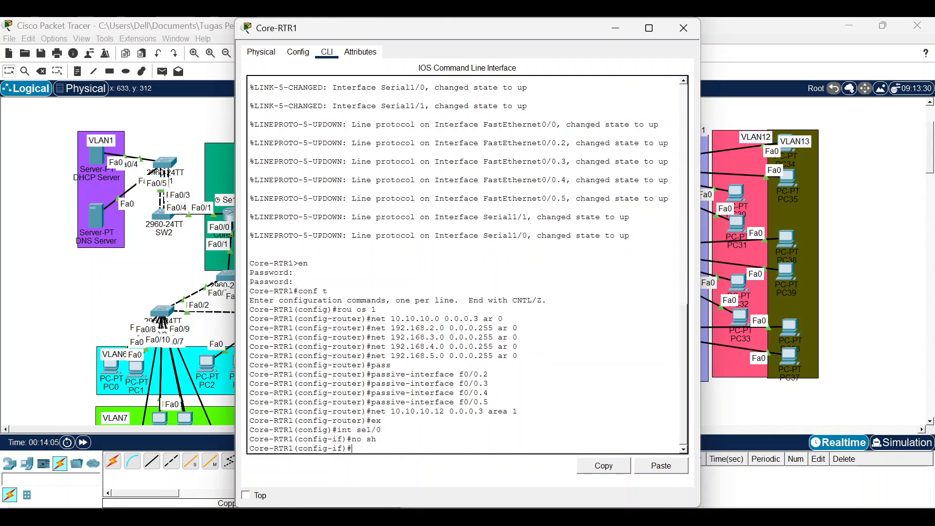
text(ip add)
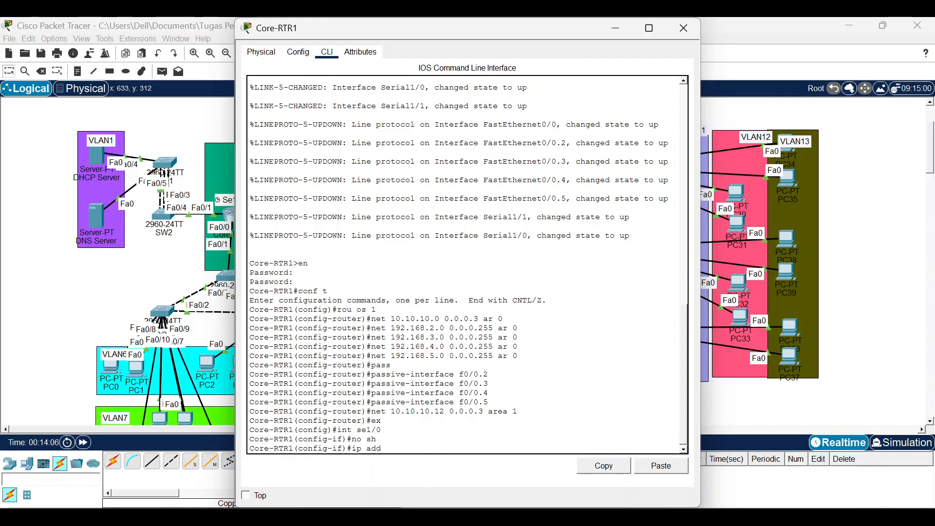
text( 10.10.1)
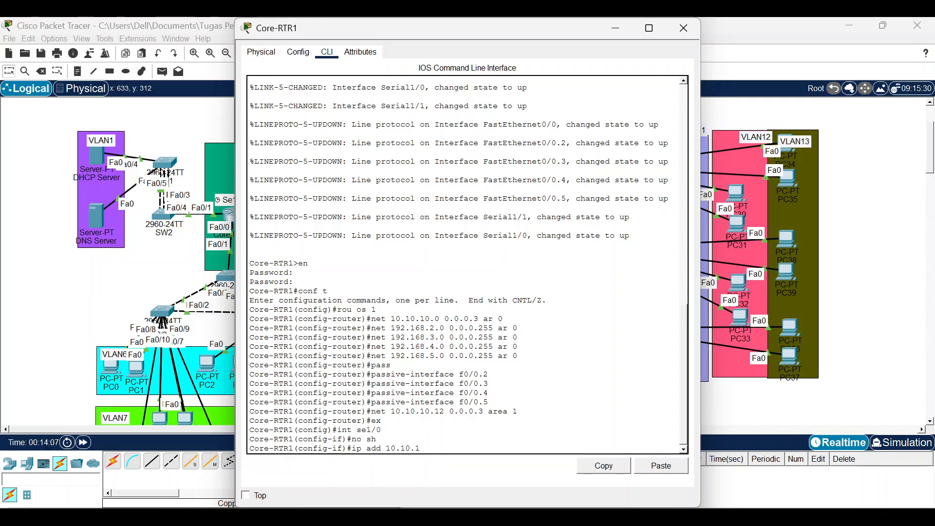
text(0.1 255.255.255.252)
key(Return)
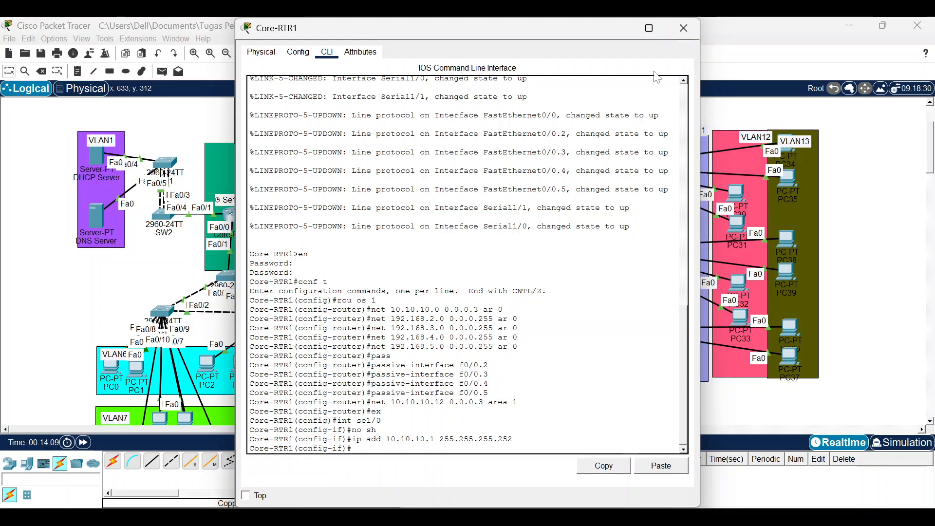
click(683, 27)
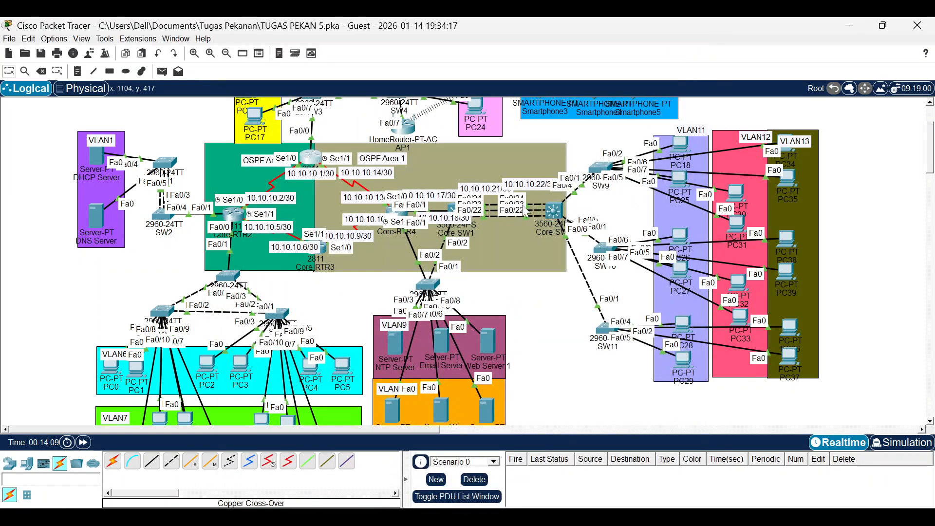
Enable IP routing on Core-SW1 and start OSPF process 1.
click(453, 210)
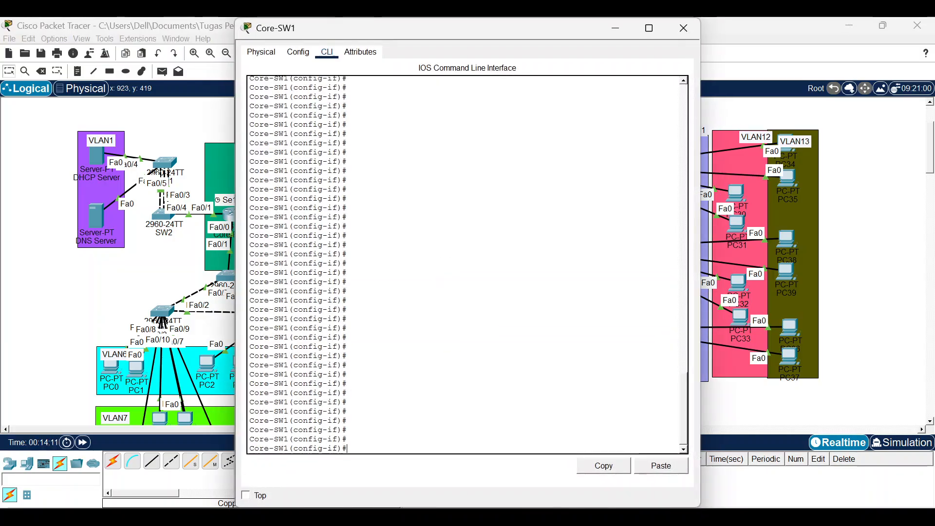
key(Return)
text(ip routing)
key(Return)
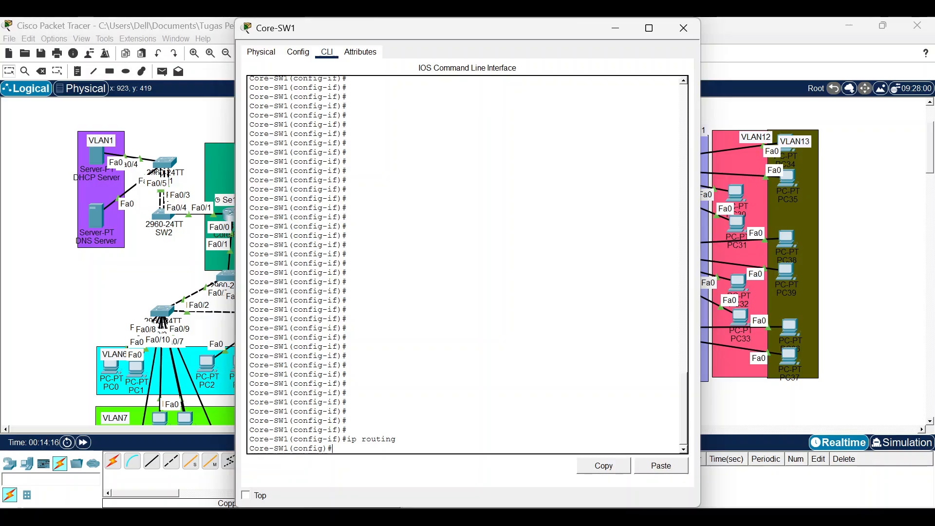
text(rou os 1)
key(Return)
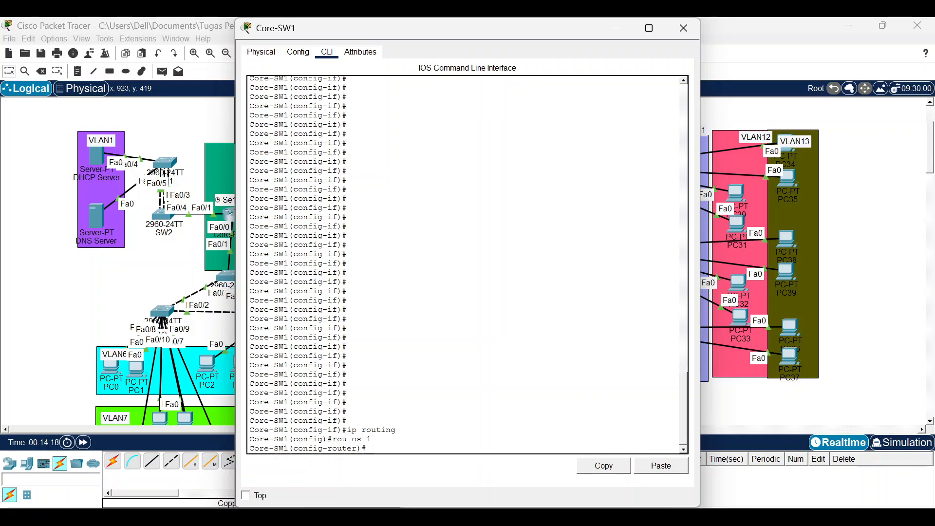
Advertise 10.10.10.16 and 10.10.10.20 with wildcard 0.0.0.3 in area 1.
text(t 10.10.10.16)
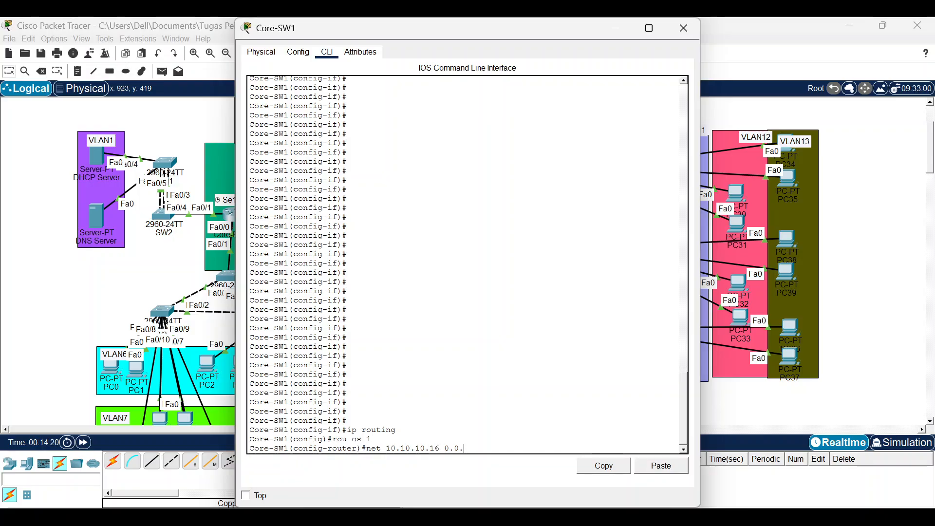
text( 0.0.0.3 area 1)
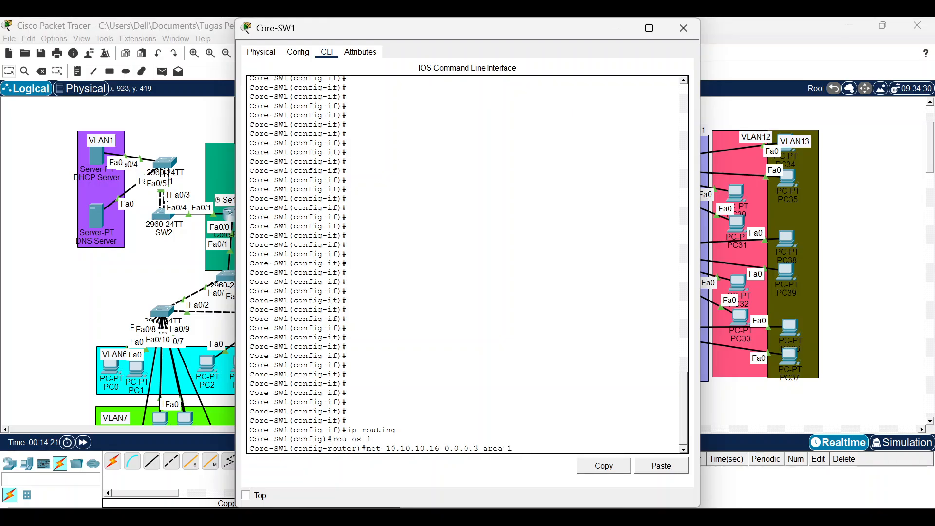
key(Return)
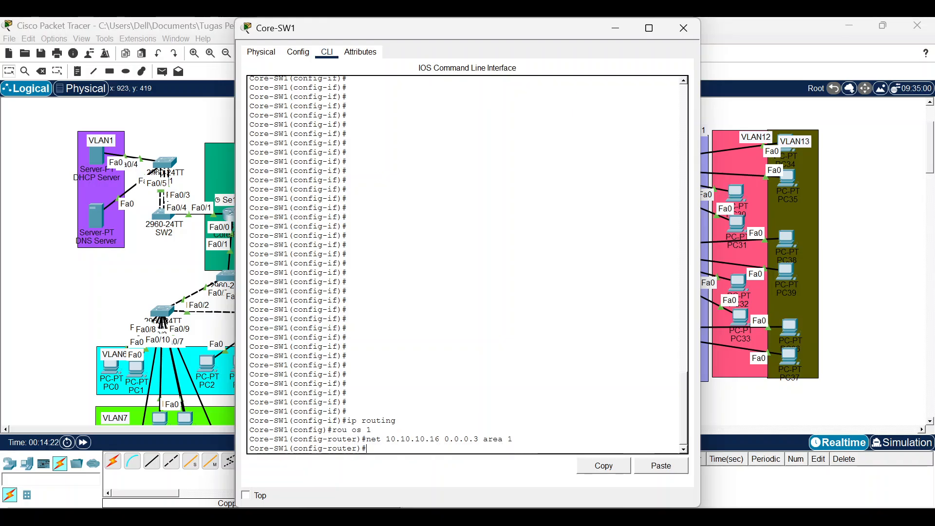
key(Up)
key(Left)
key(Left)
key(Left)
key(Left)
key(Left)
key(Left)
key(Left)
key(Left)
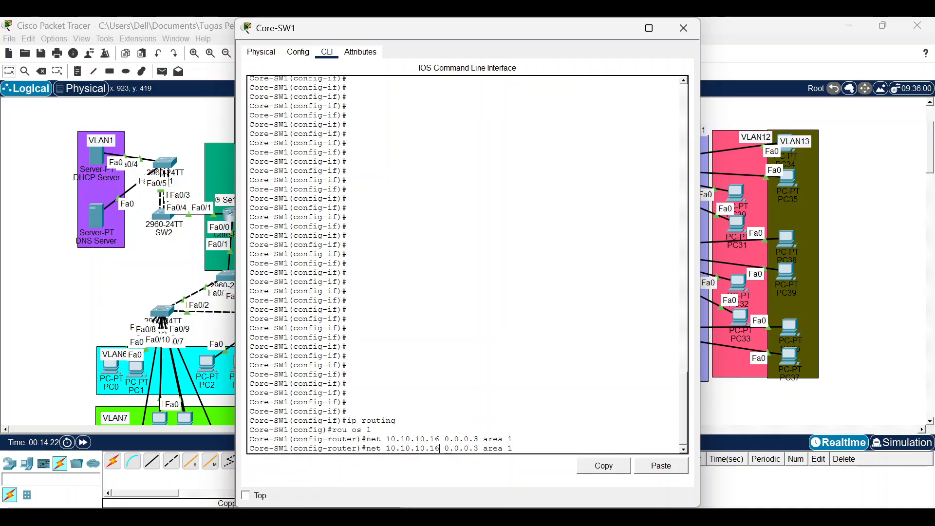
key(BackSpace)
key(BackSpace)
text(20)
key(Return)
Advertise 192.168.9.0 and 192.168.10.0 with wildcard 0.0.0.255 in area 1.
text(net 1)
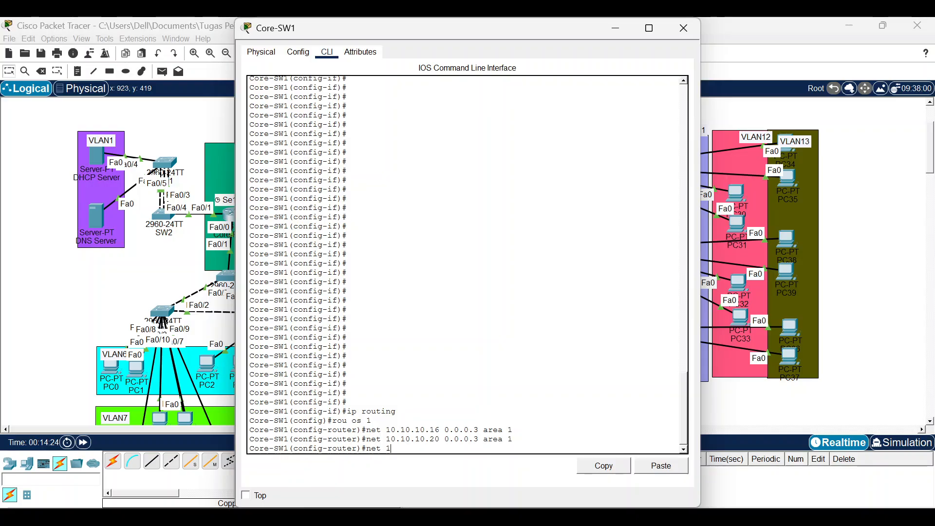
text(92.168.9.0 0.0.0.2)
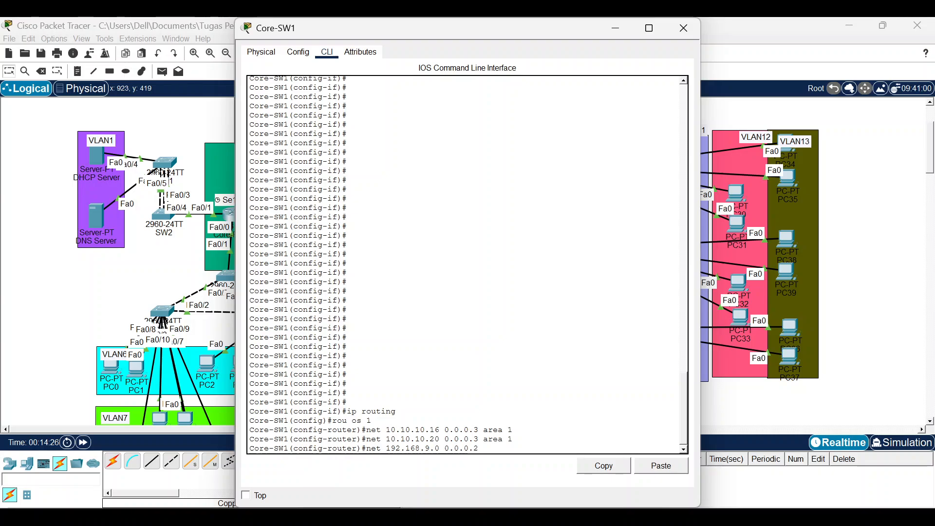
text(55 area 1)
key(Return)
key(Up)
key(Left)
key(Left)
key(Left)
key(Left)
key(Left)
key(Left)
key(Left)
key(Left)
key(Left)
key(Left)
key(Left)
key(Left)
key(Left)
key(Left)
key(Left)
key(Left)
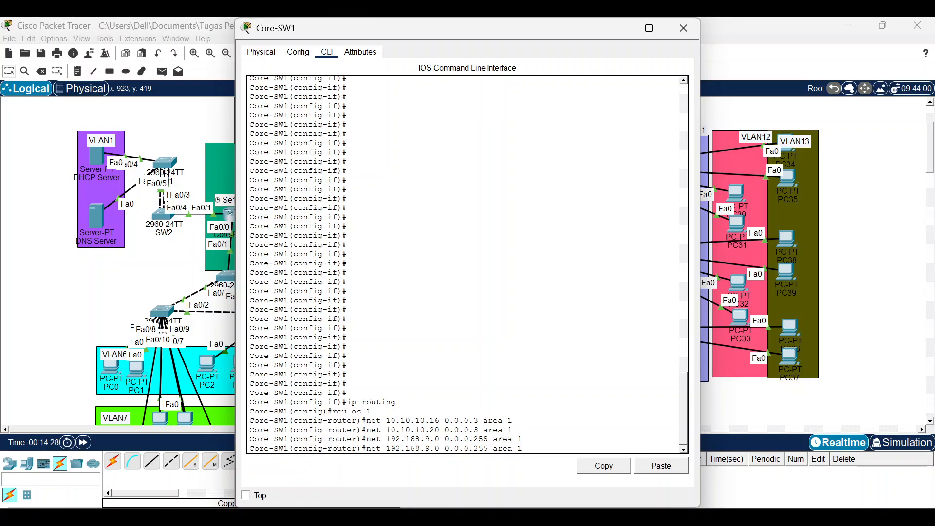
key(Left)
key(Left)
key(Left)
key(BackSpace)
text(10)
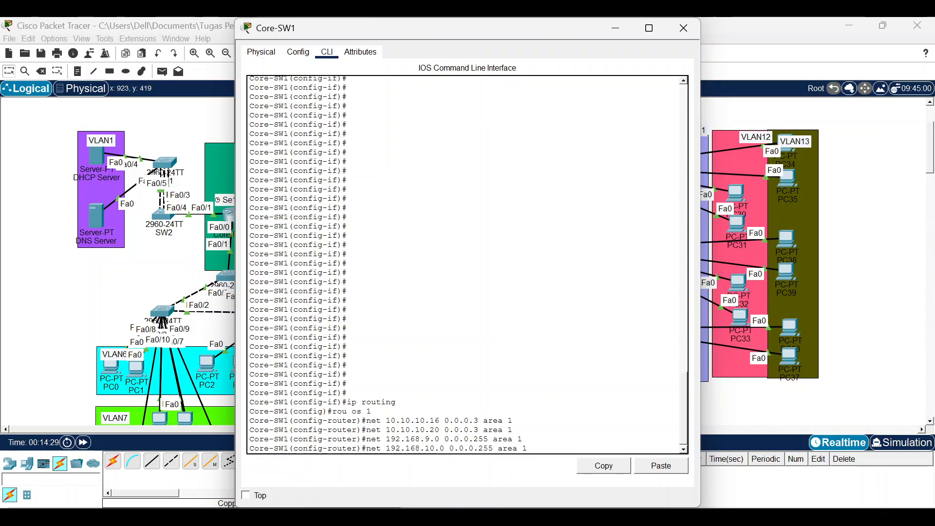
key(Return)
Make VLAN 9 and VLAN 10 passive interfaces in OSPF 1.
text(pass)
key(Tab)
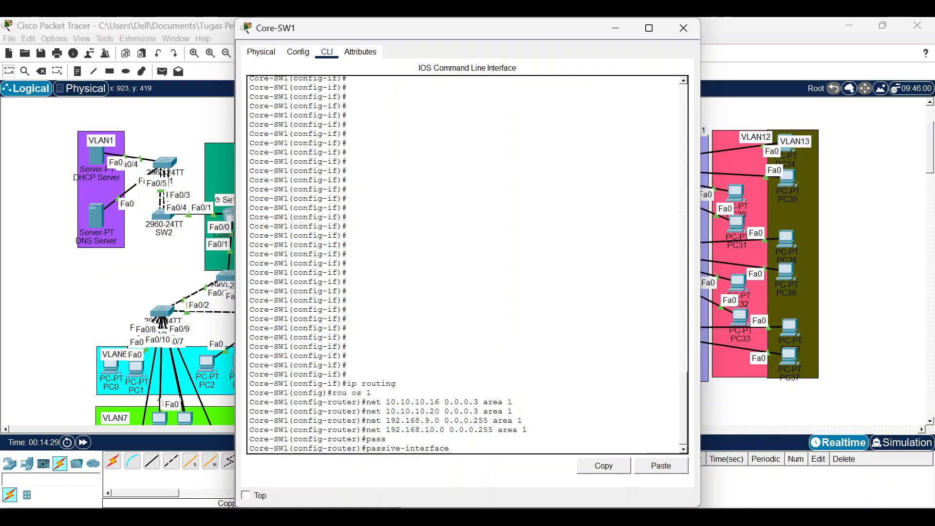
text(vlan 9)
key(Return)
key(Up)
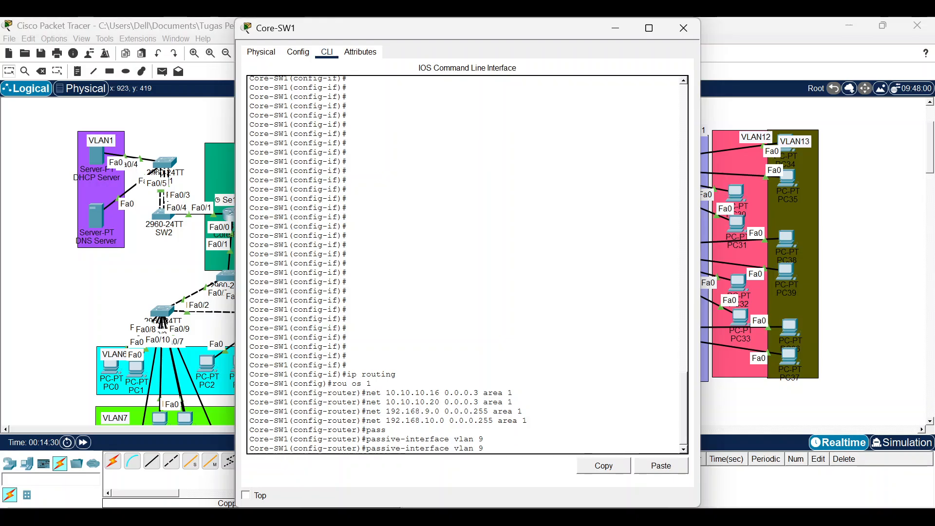
key(BackSpace)
text(10)
key(Return)
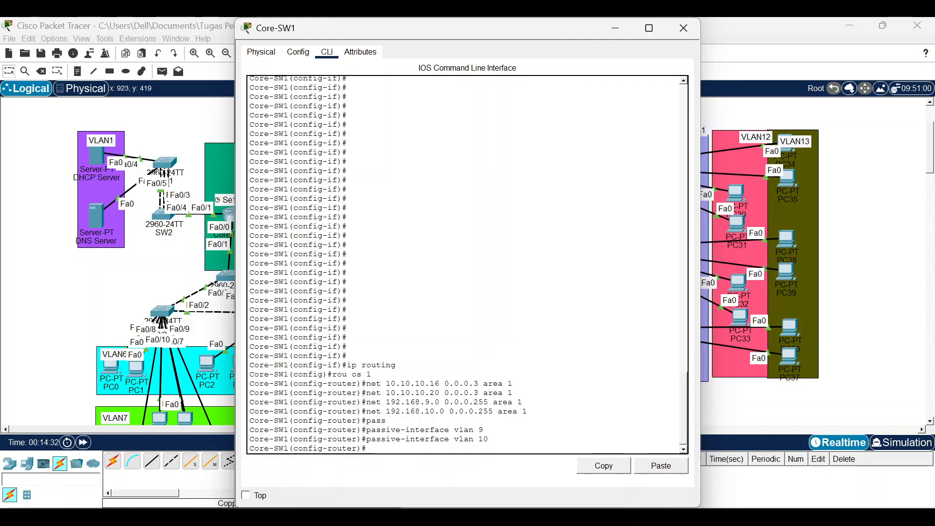
Check Core-SW1's OSPF neighbours with 'do sh os neig', running it twice.
text(do sh os neig)
key(Return)
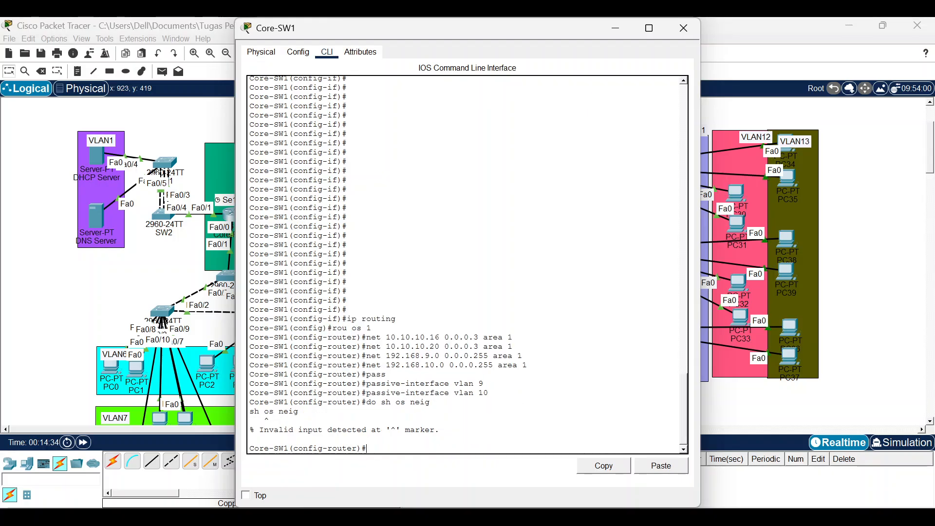
key(Up)
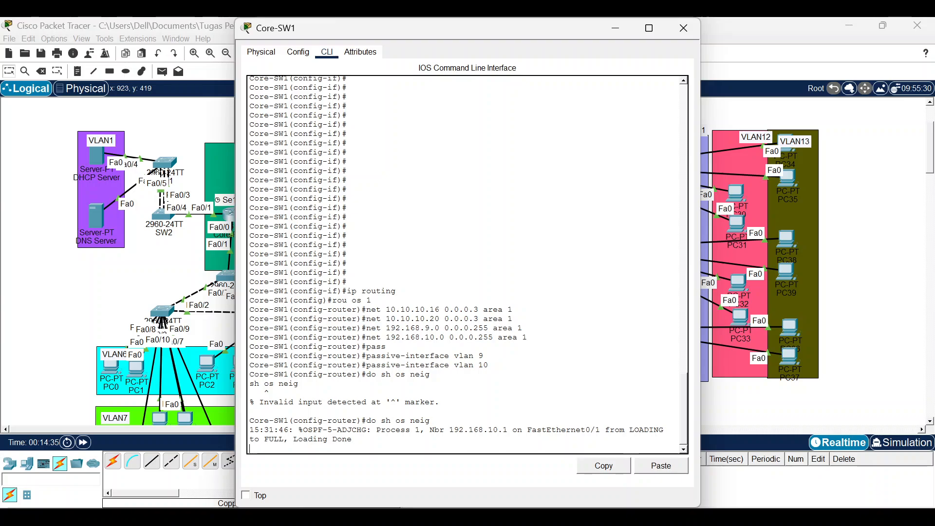
key(Up)
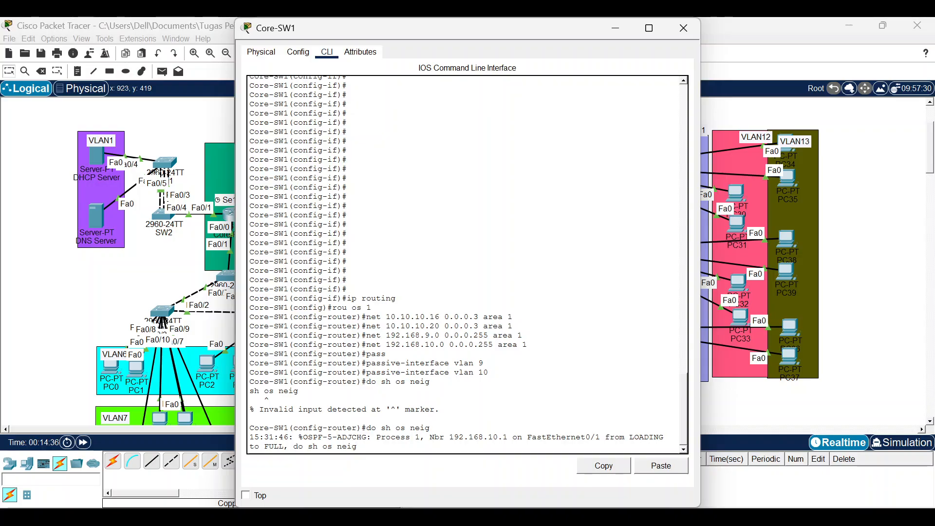
key(Down)
key(Return)
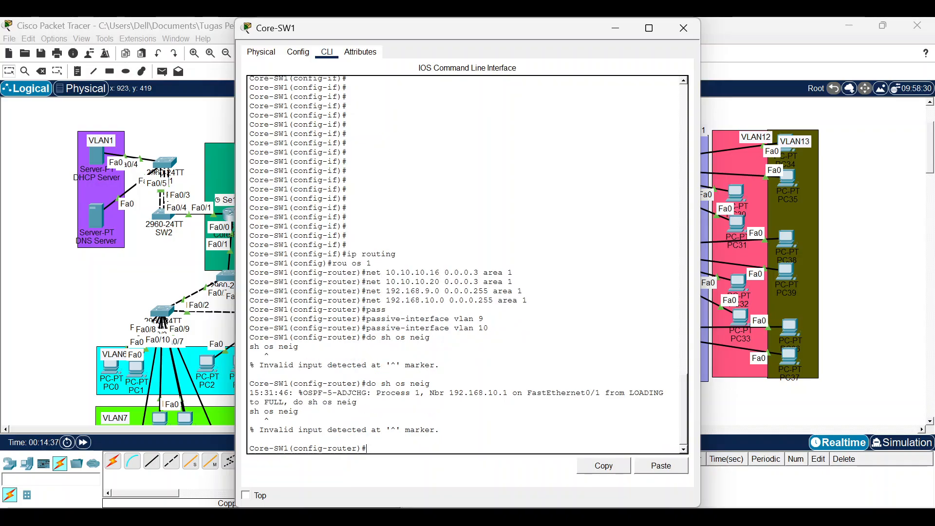
Display Core-SW1's routing table with 'do sh ip route' and page through the OSPF inter-area routes.
key(Up)
key(BackSpace)
key(BackSpace)
key(BackSpace)
key(BackSpace)
key(BackSpace)
key(BackSpace)
text(ip rout)
key(Return)
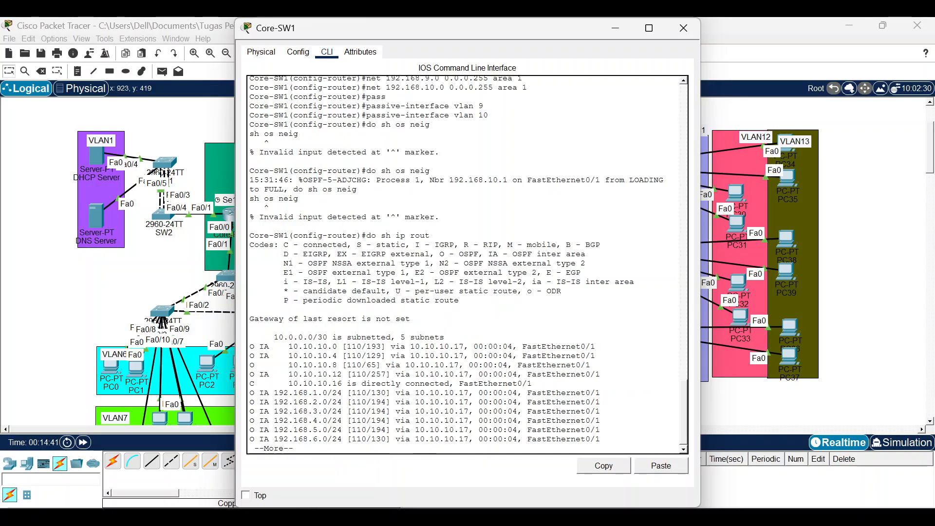
key(Return)
key(Return)
key(Return)
key(Return)
key(Return)
key(Return)
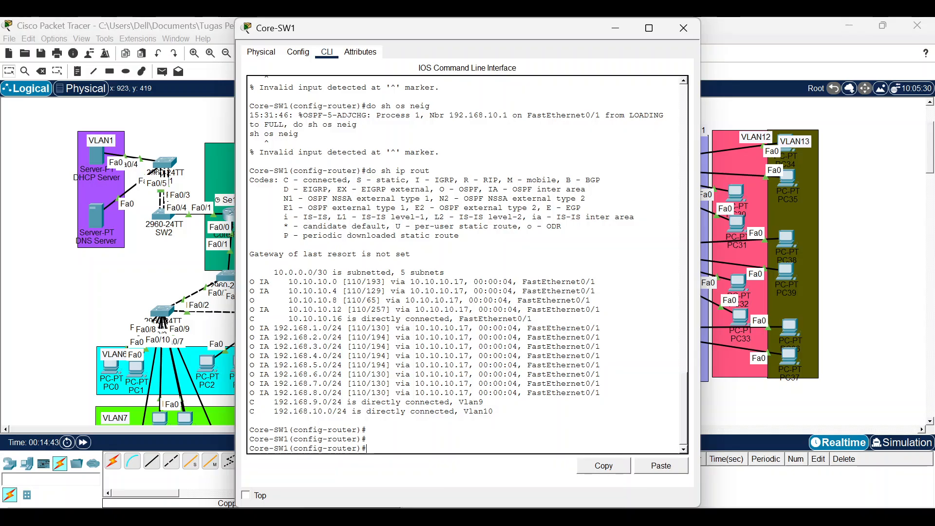
Switch from Core-SW1 to Core-SW2's CLI and start OSPF process 1.
click(615, 28)
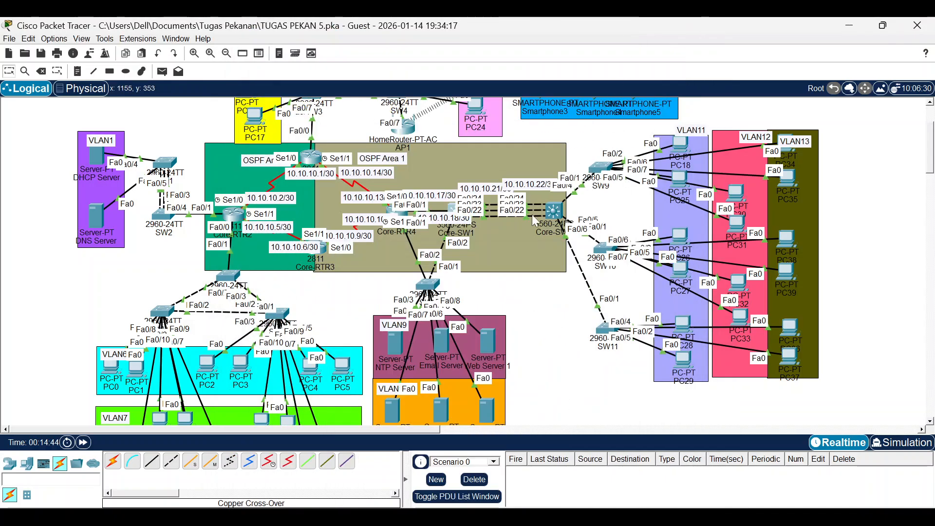
click(545, 215)
key(Return)
key(Return)
key(Return)
key(Return)
key(Return)
key(Return)
key(Return)
key(Return)
key(Return)
key(Return)
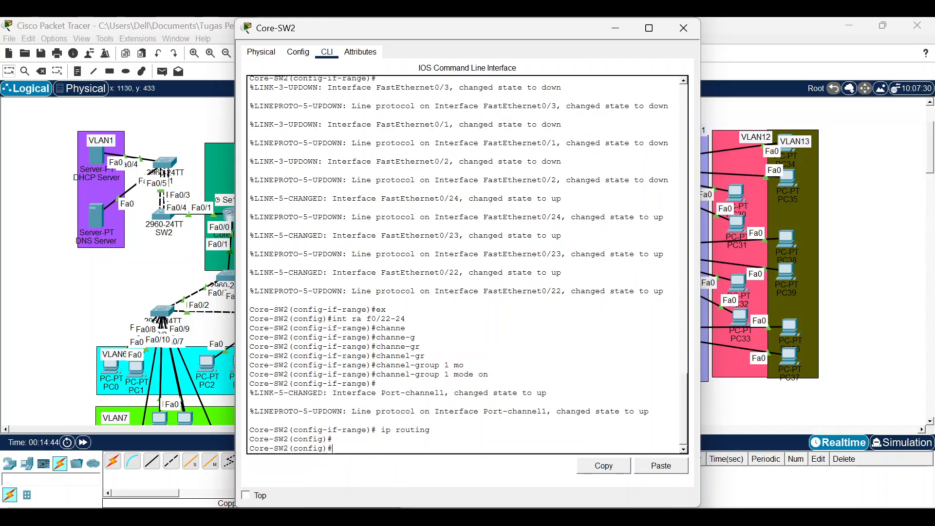
key(Return)
key(Return)
key(Return)
key(Return)
key(Return)
key(Return)
key(Return)
key(Return)
key(Return)
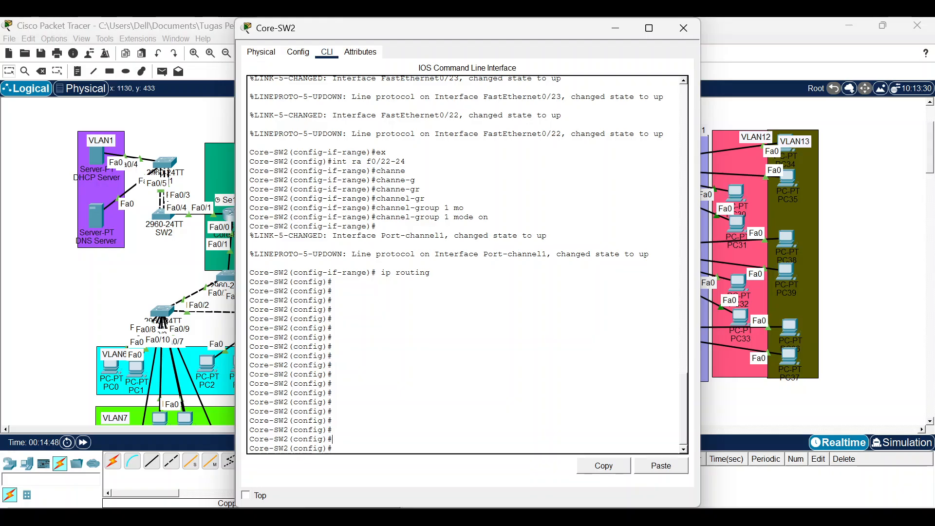
text(rou os 1)
key(Return)
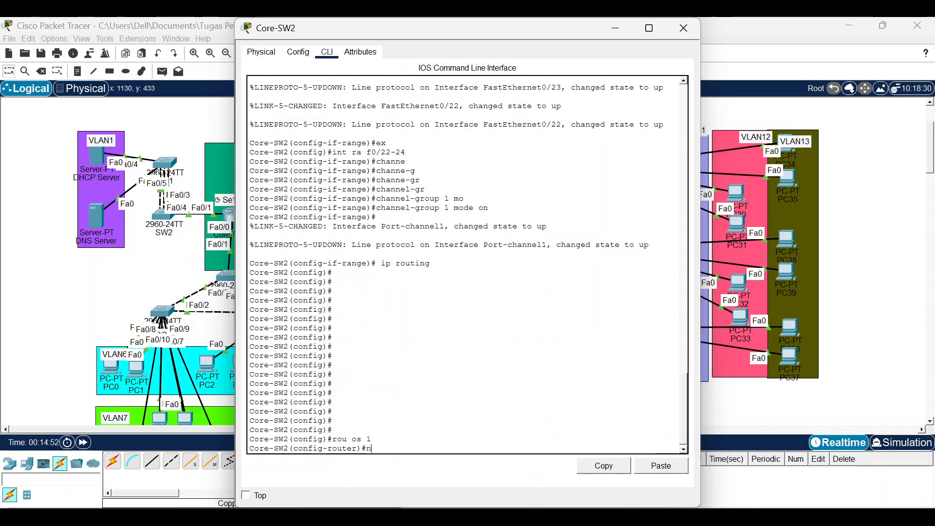
Advertise 10.10.10.20 0.0.0.3 and 192.168.11.0 0.0.0.3 in area 1, fixing the mistyped wildcard.
text(net 10.10.10.20 0.0.0.3 area 1)
key(Return)
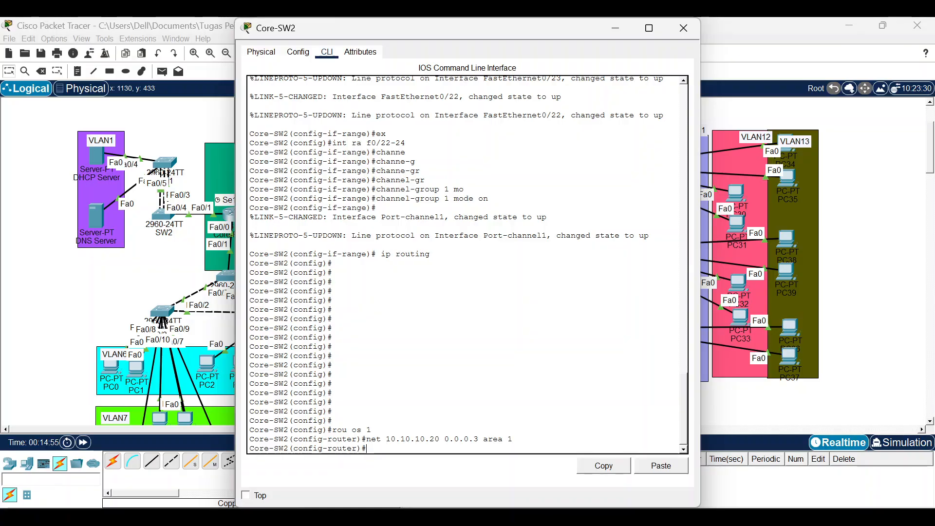
text(net 192.168.11.0)
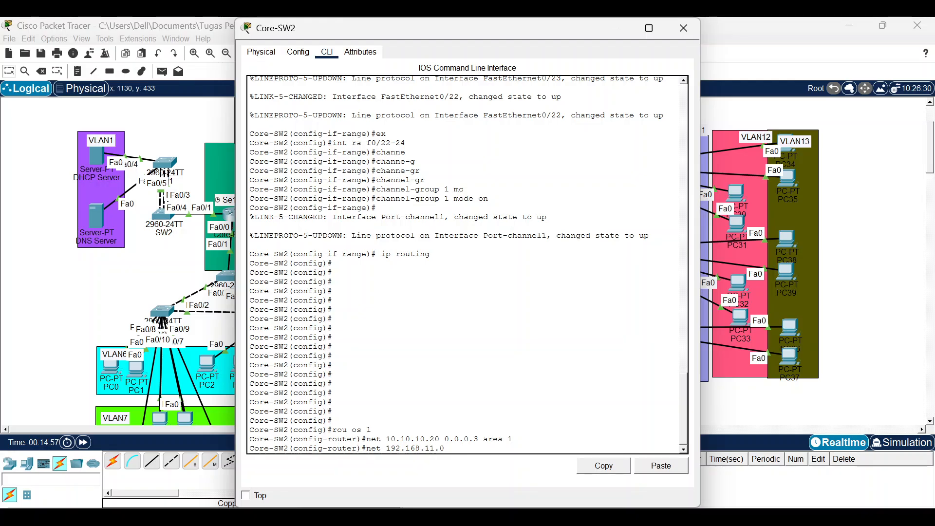
text( 0.0.0.area 1)
key(Return)
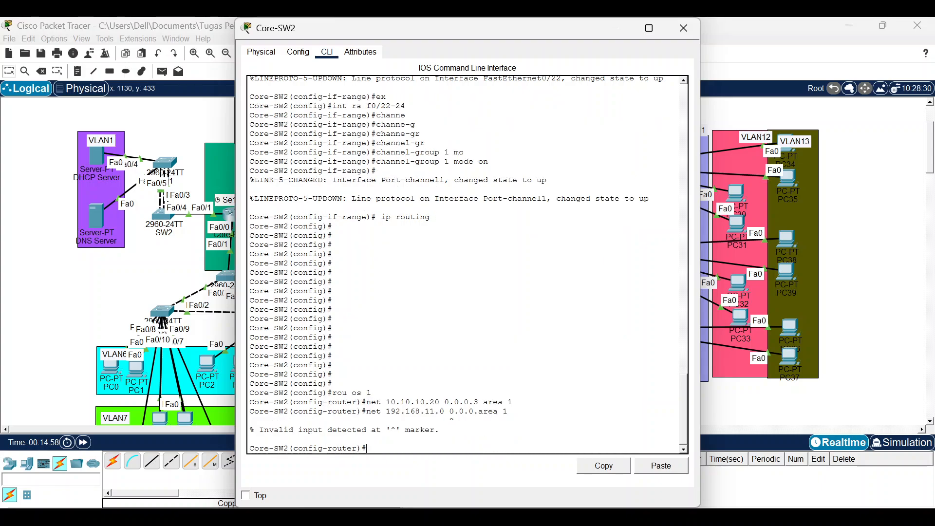
key(Up)
key(Left)
key(Left)
key(Left)
key(Left)
key(Left)
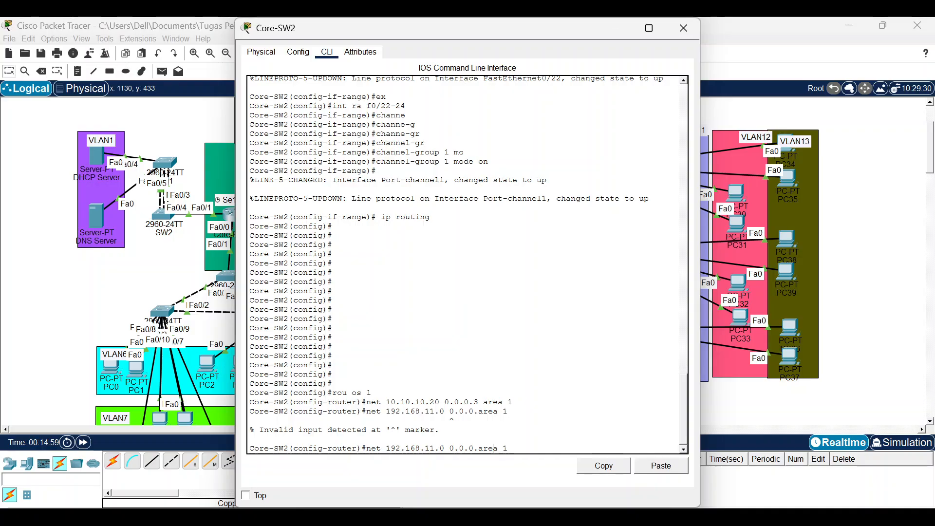
key(Up)
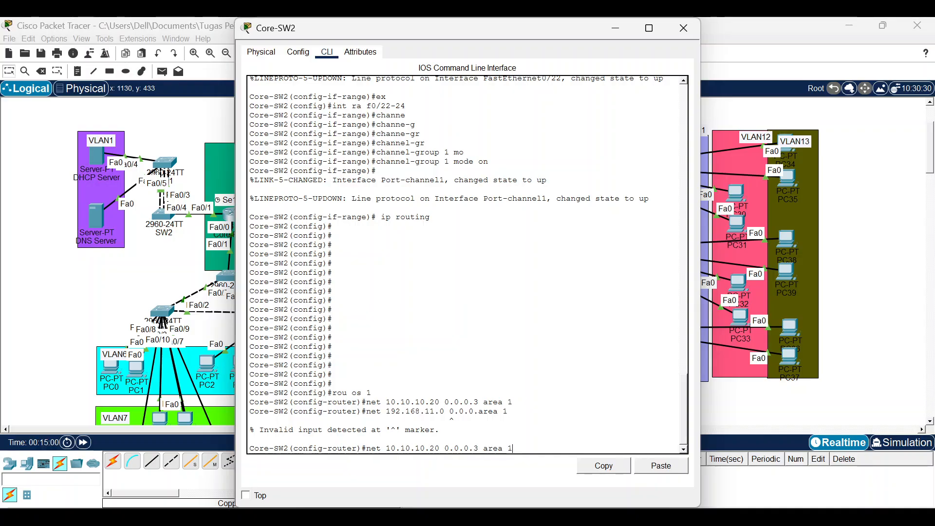
key(Down)
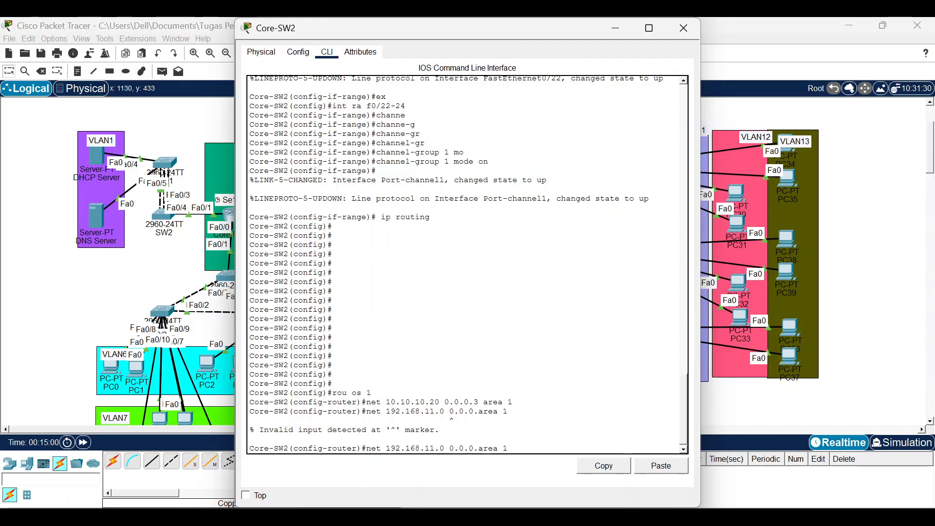
key(BackSpace)
key(BackSpace)
key(BackSpace)
key(BackSpace)
key(BackSpace)
key(BackSpace)
text(3 area 1)
key(Return)
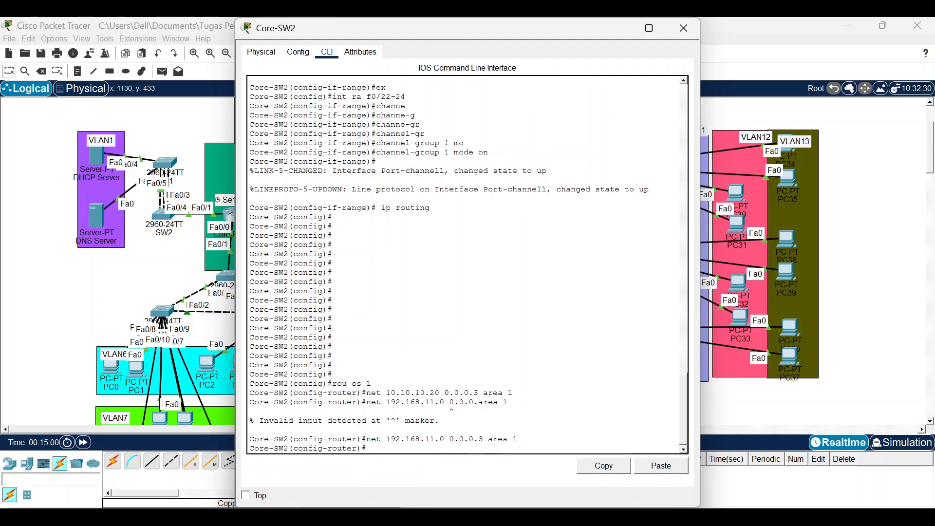
Add area 1 network statements for 192.168.12.0 and 192.168.13.0 with wildcard 0.0.0.3.
key(Up)
key(Left)
key(Left)
key(Left)
key(Left)
key(Left)
key(Left)
key(Left)
key(Left)
key(Left)
key(Left)
key(Left)
key(Left)
key(Left)
key(Left)
key(Left)
key(Left)
key(Left)
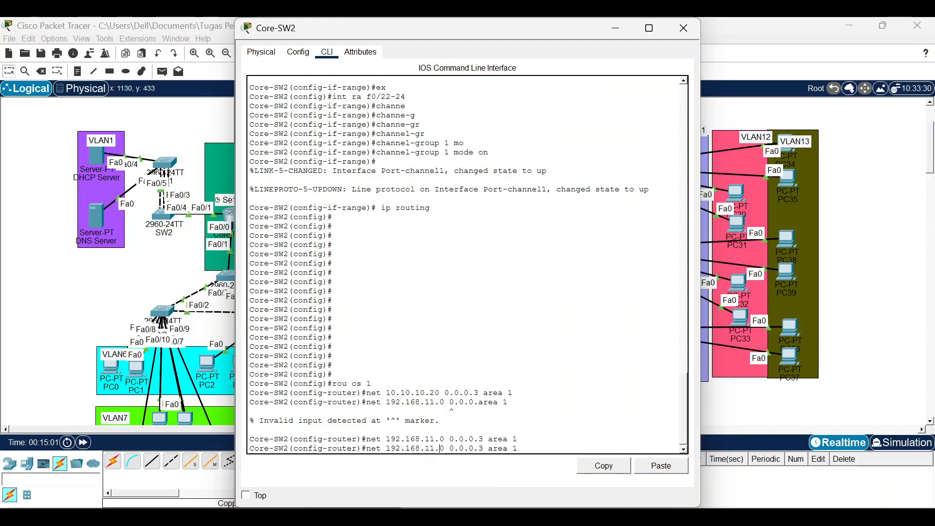
key(BackSpace)
text(2)
key(Return)
key(Up)
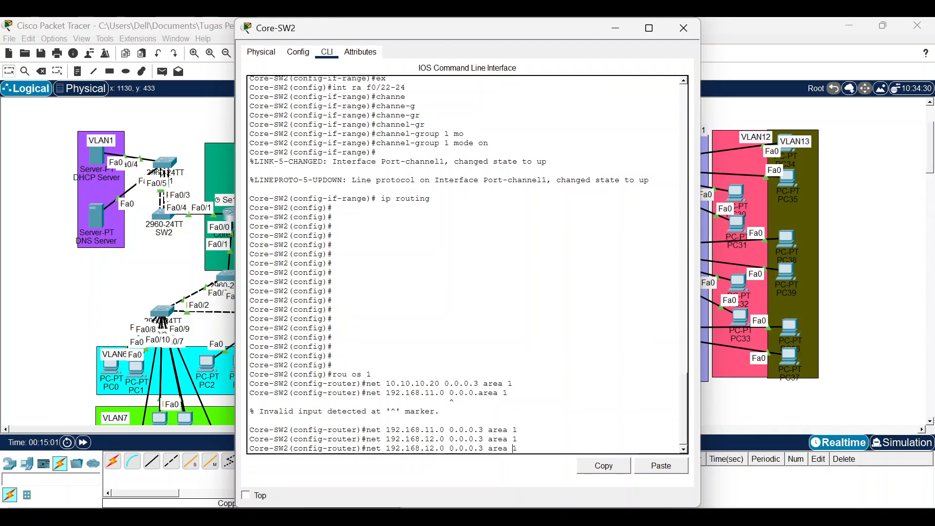
key(Left)
key(Left)
key(Left)
key(Left)
key(Left)
key(Left)
key(Left)
key(Left)
key(Left)
key(Left)
key(Left)
key(Left)
key(Left)
key(Left)
key(Left)
key(Left)
key(Left)
key(Left)
key(Delete)
text(3)
key(Return)
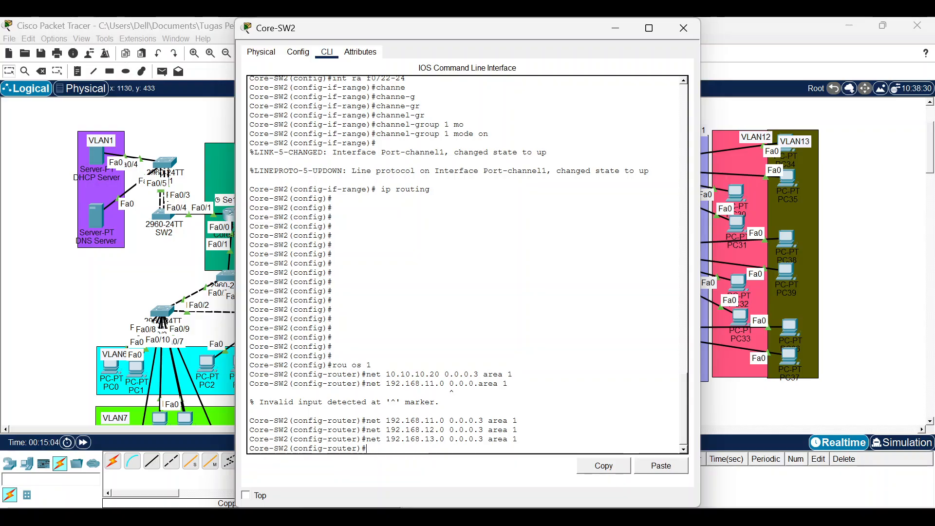
Make interfaces VLAN 11, VLAN 12 and VLAN 13 passive in OSPF.
text(pas)
text(s)
key(Tab)
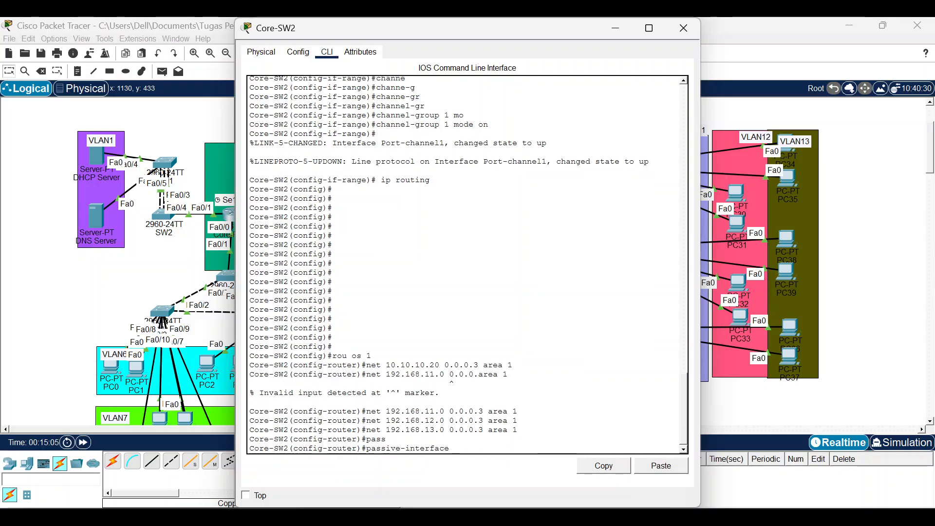
text(vlan 11)
key(Return)
key(Up)
key(BackSpace)
text(2)
key(Return)
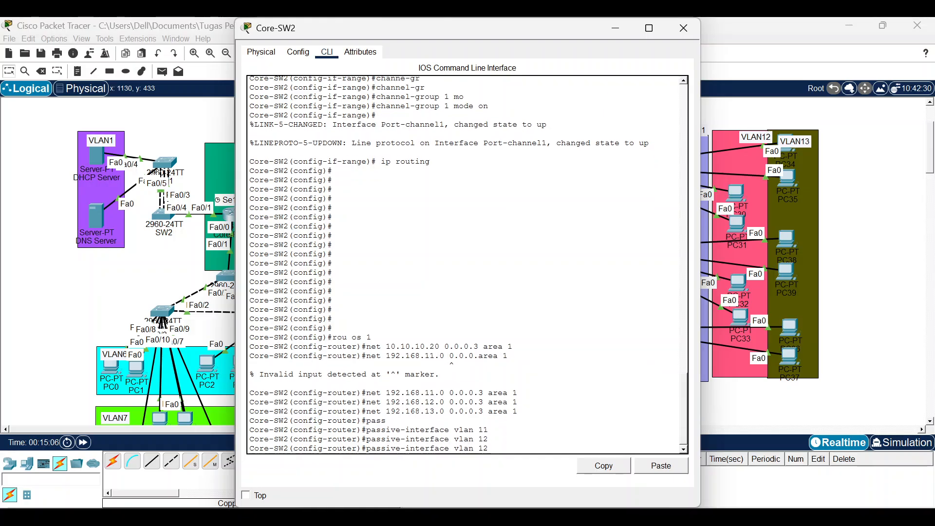
key(Up)
key(BackSpace)
text(3)
key(Return)
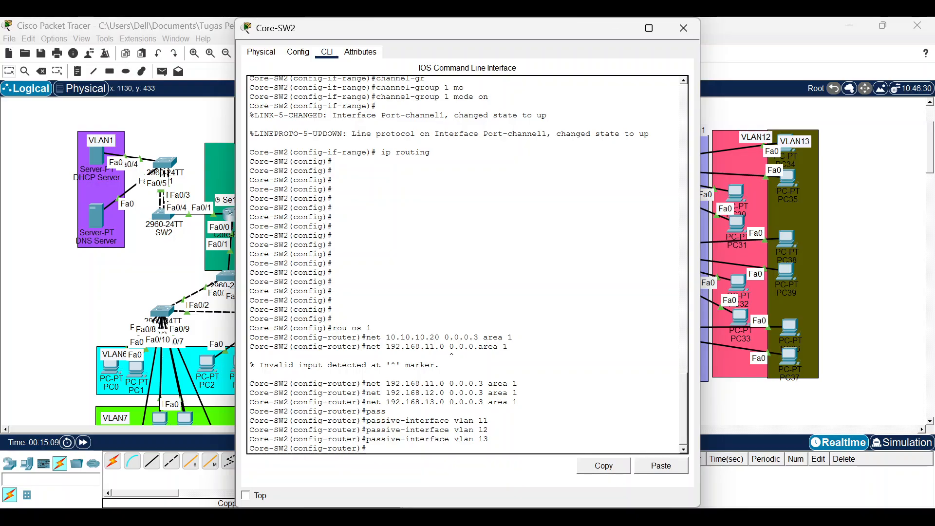
Display Core-SW2's routing table with 'do sh ip route'.
text(do sh ip rout)
key(Return)
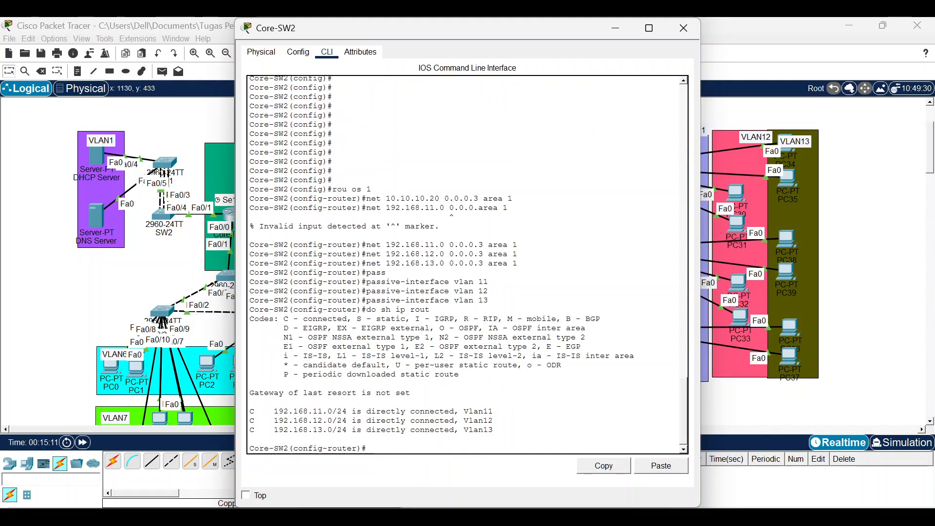
key(Return)
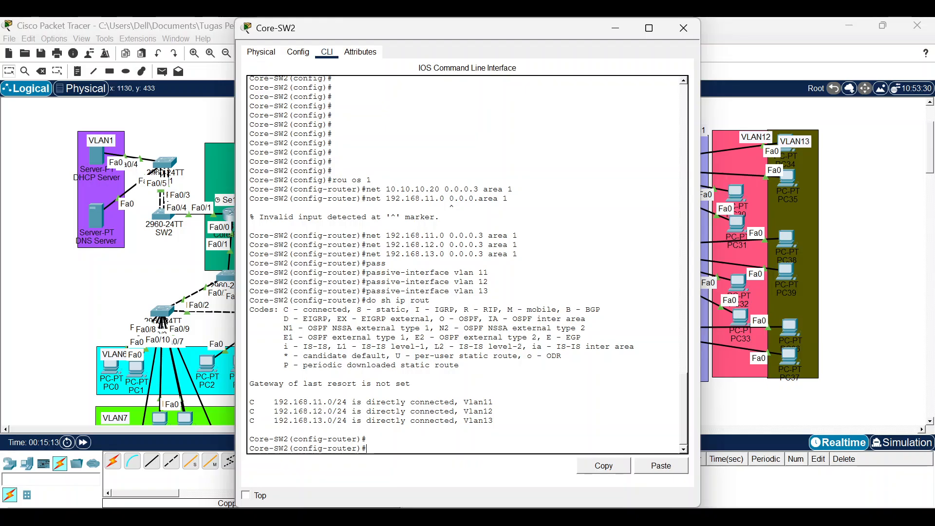
key(Return)
key(Return)
key(Return)
key(Return)
key(Return)
key(Return)
key(Return)
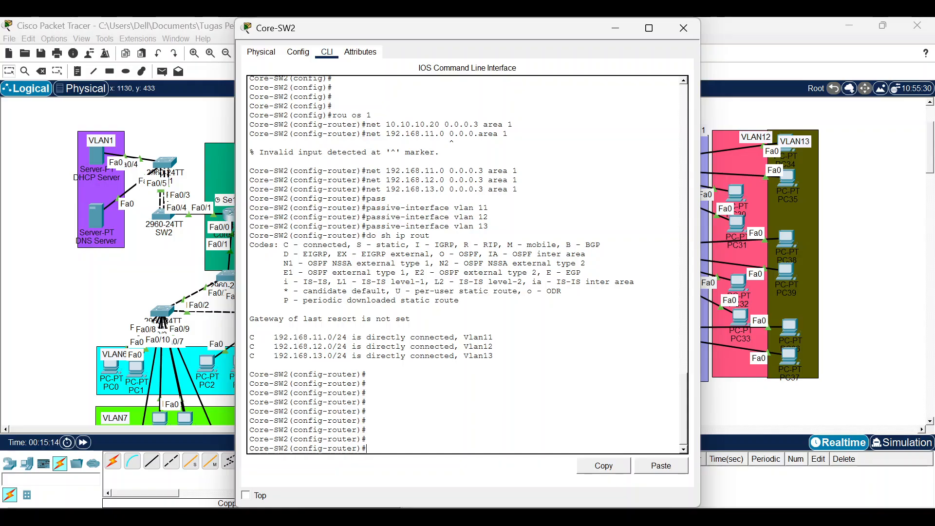
Display and page through Core-RTR2's routing table showing routes to 192.168.9.0 and 192.168.10.0.
click(146, 292)
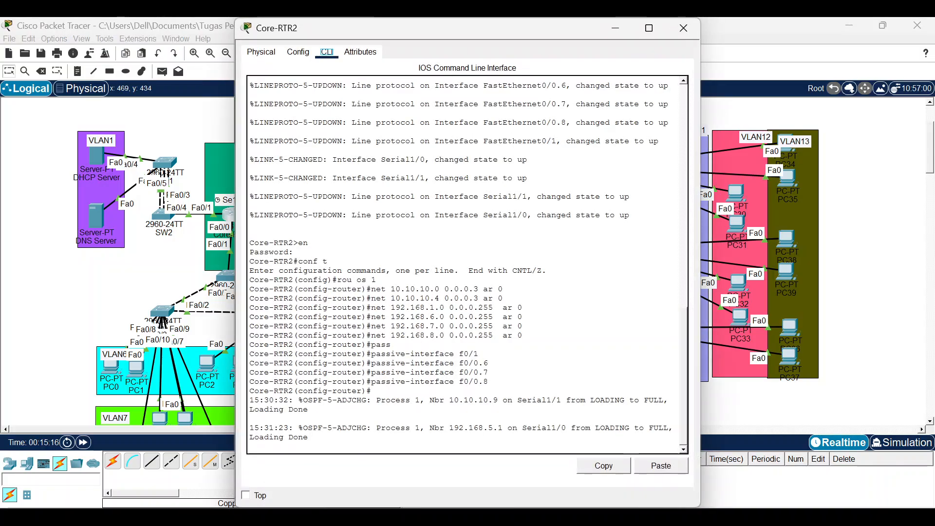
key(Return)
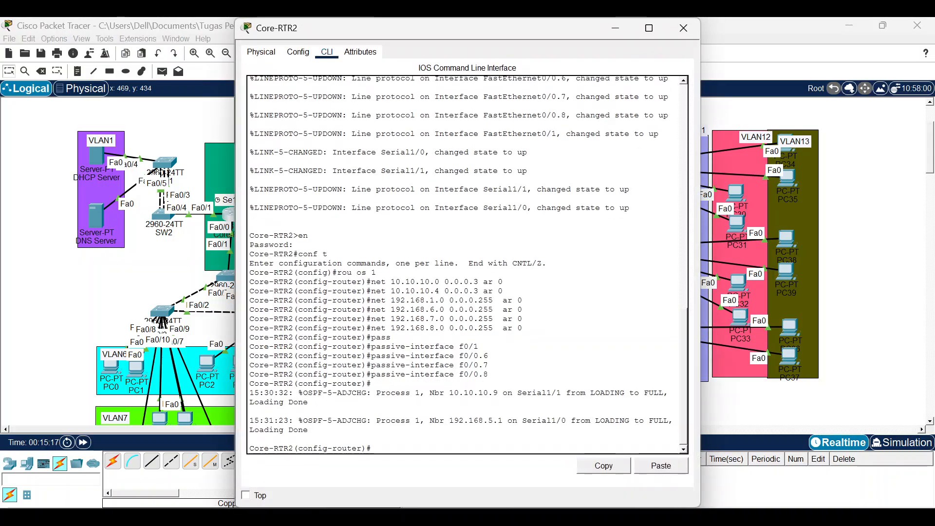
text(do sh ip route)
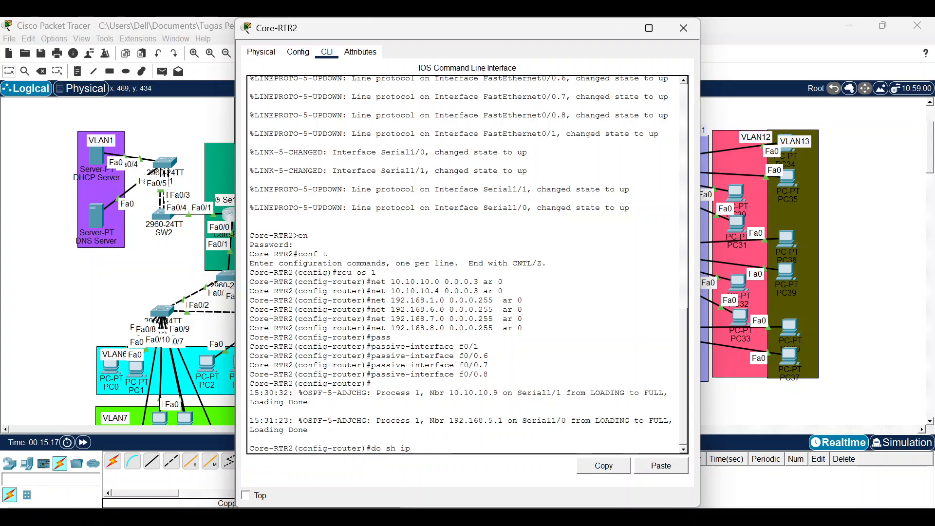
key(Return)
key(space)
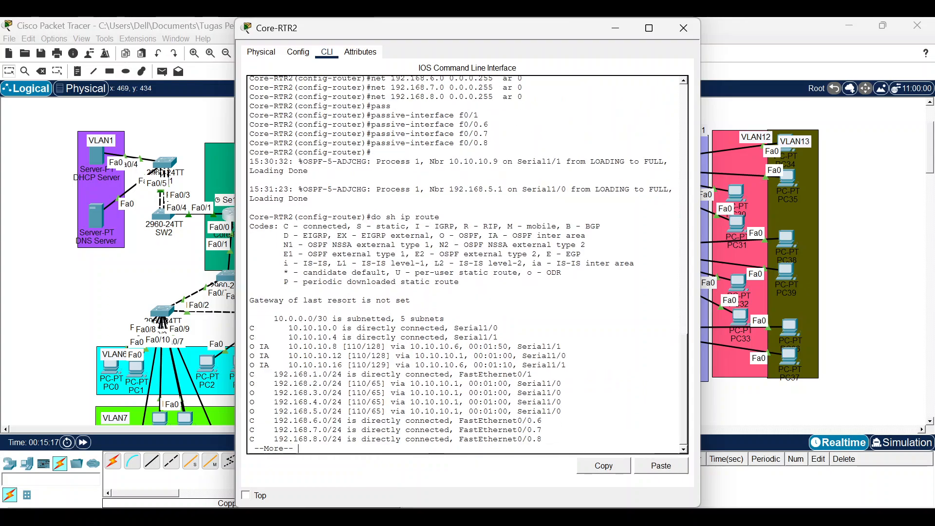
key(Return)
key(Return)
key(Return)
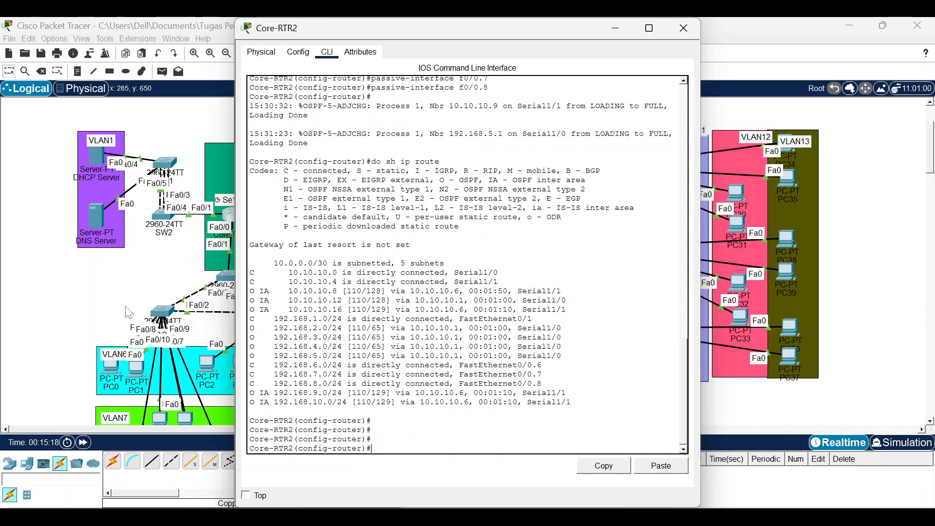
click(128, 312)
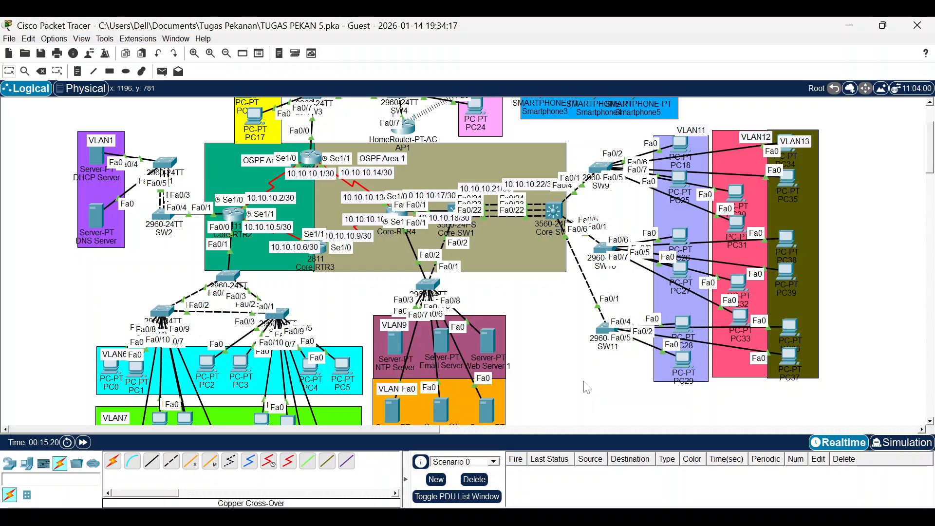
Close all open device console windows, including Core-SW2's.
click(581, 519)
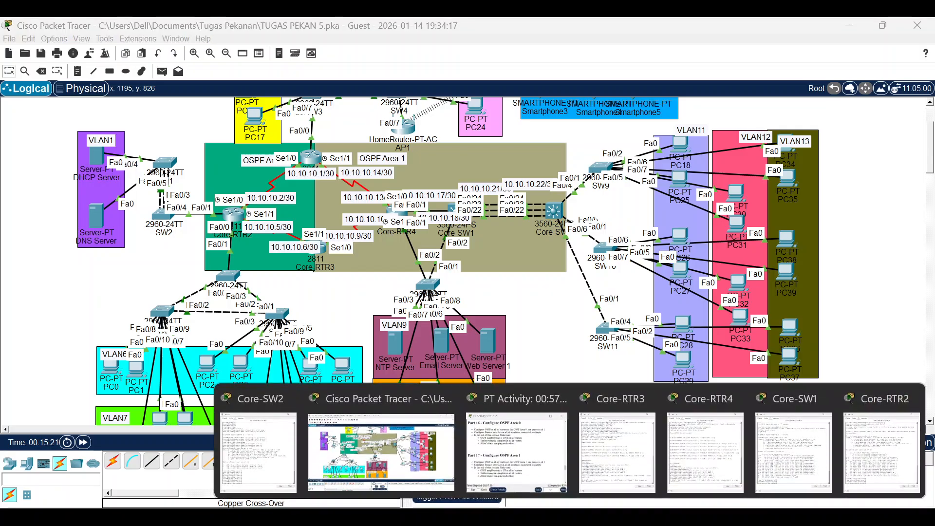
click(646, 399)
click(729, 398)
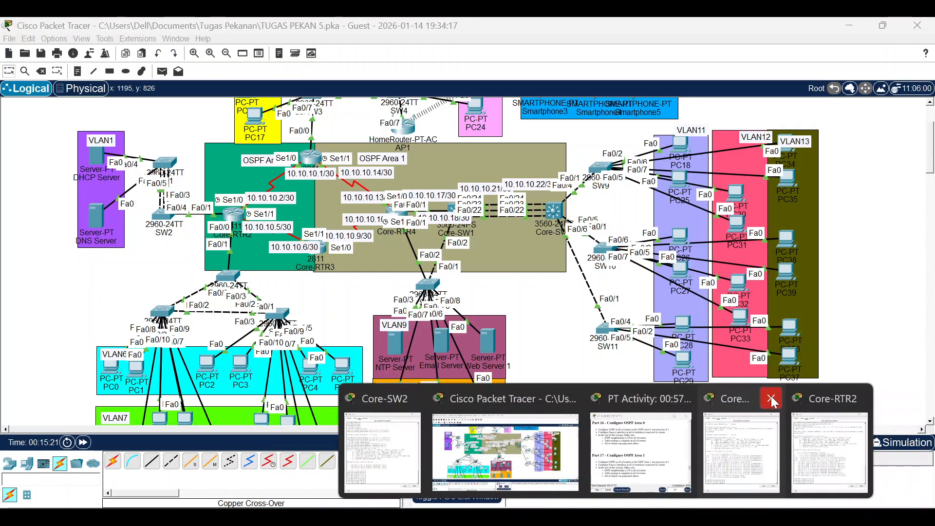
click(774, 398)
click(818, 399)
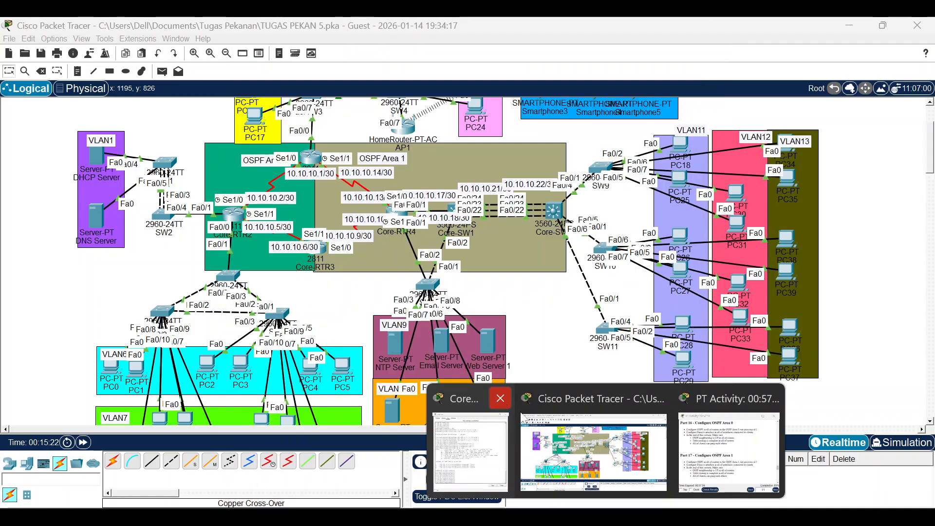
click(501, 399)
Scroll through the activity instructions, then bring up Core-RTR4's command line.
click(647, 447)
scroll(411, 282, down, 5)
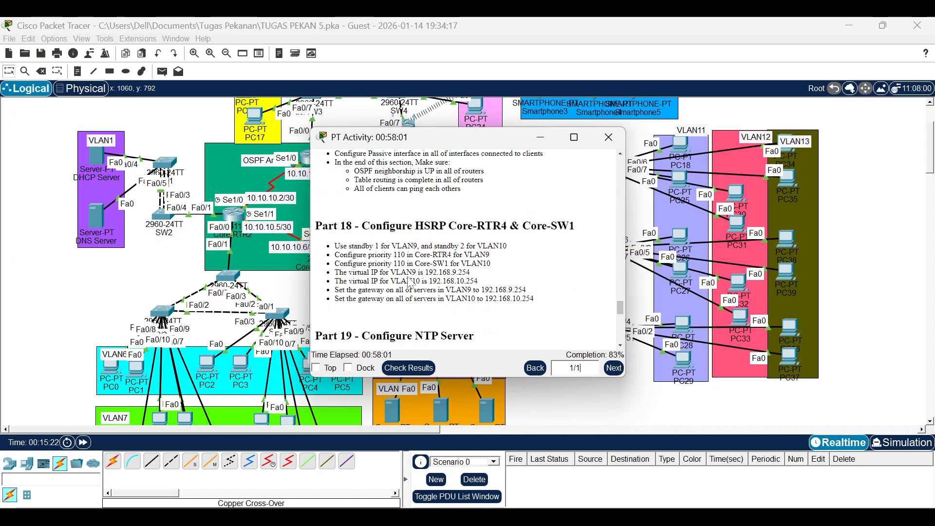
scroll(410, 283, down, 3)
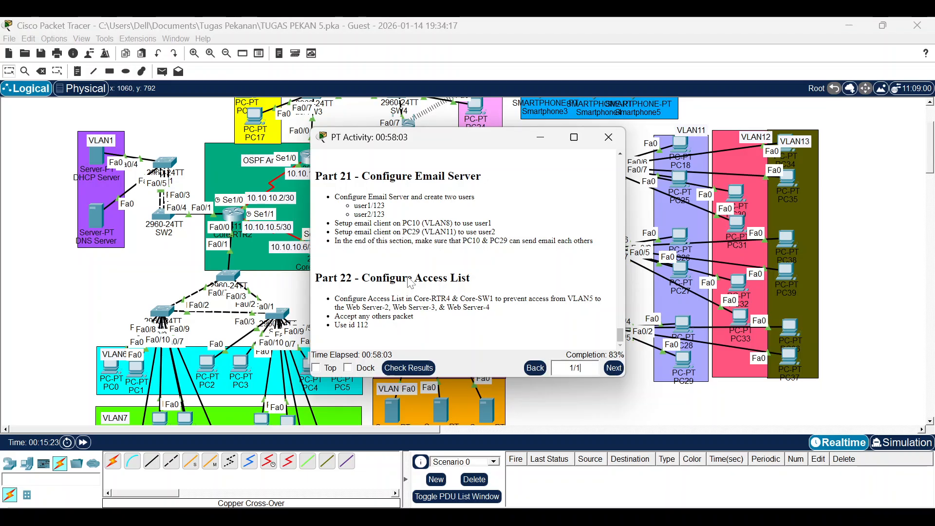
scroll(411, 282, up, 10)
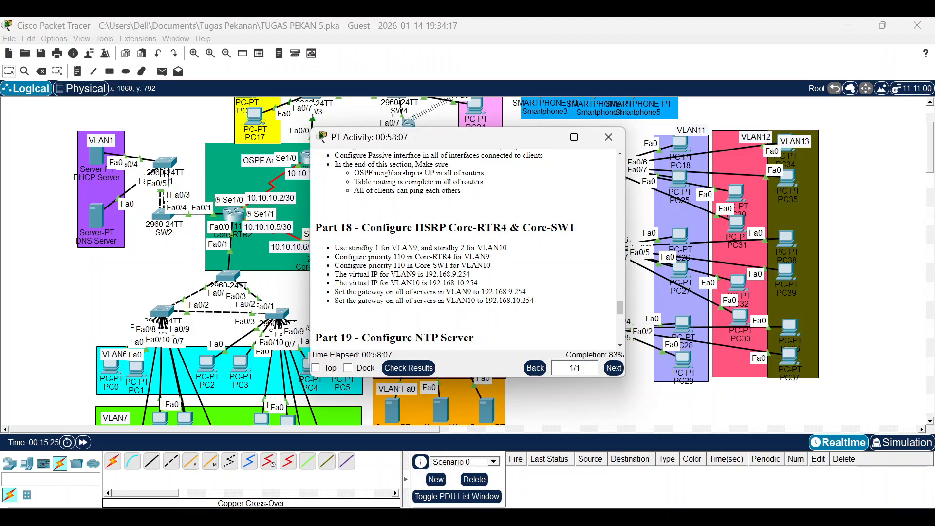
click(93, 266)
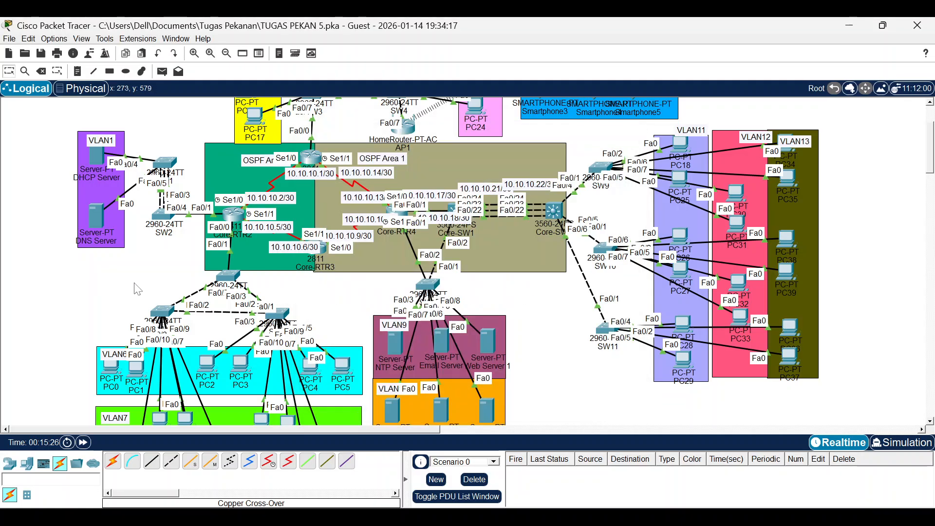
click(393, 211)
On subinterface f0/1.9, set HSRP group 1 virtual gateway 192.168.9.254.
key(Return)
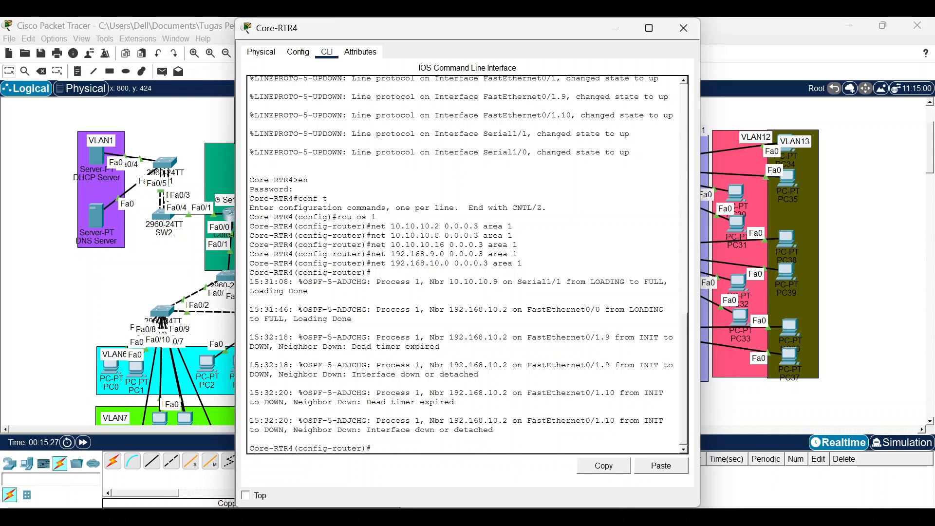
text(int f)
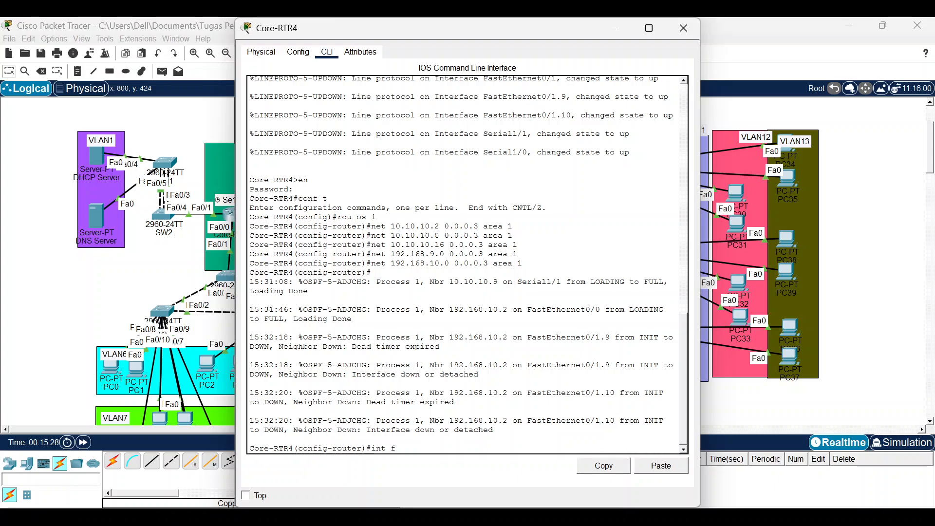
text(0/1.9)
key(Return)
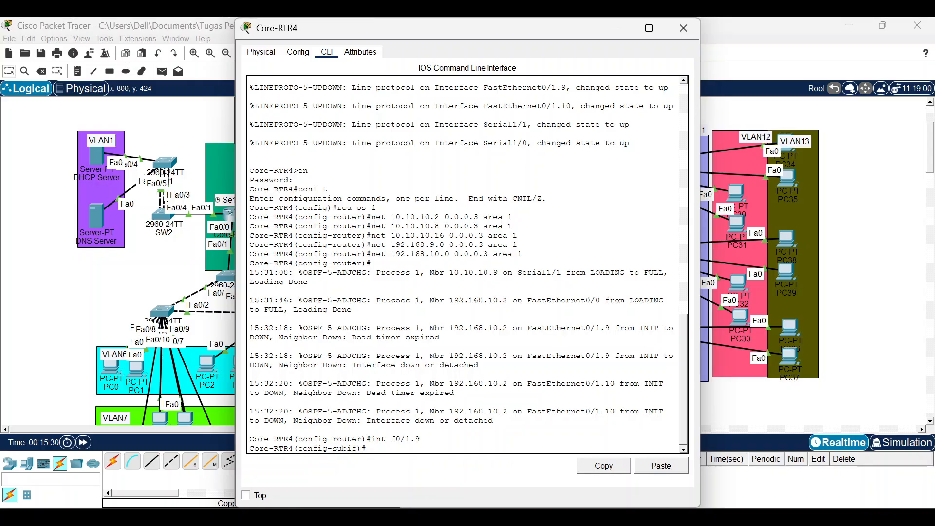
text(standby 1 ip)
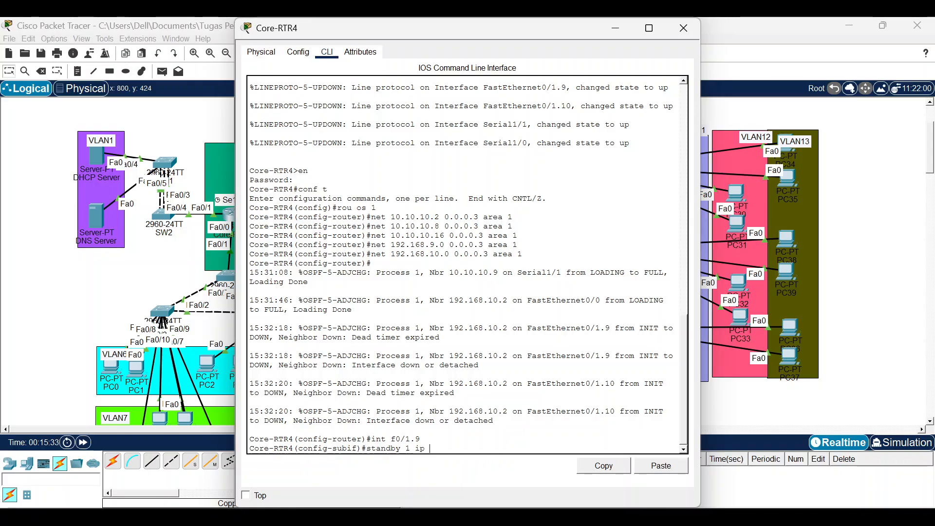
text( 192.168)
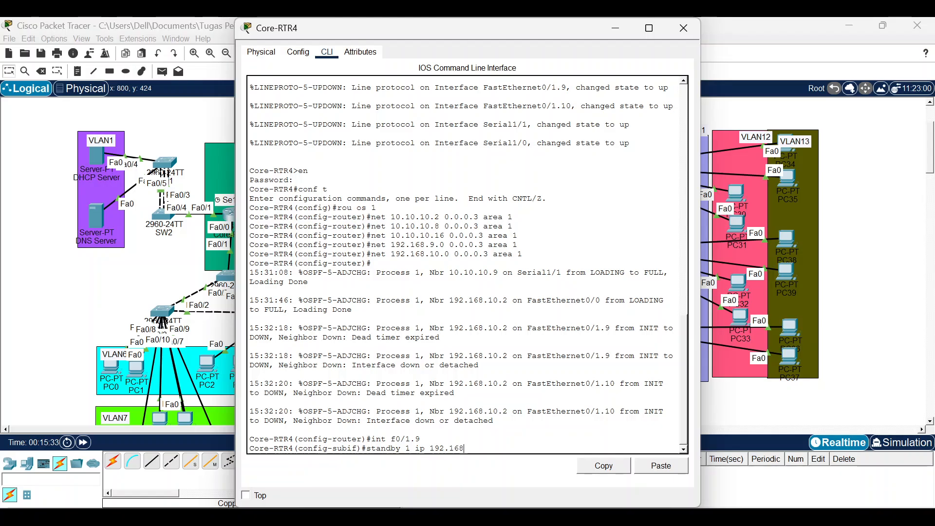
text(.9.254)
key(Return)
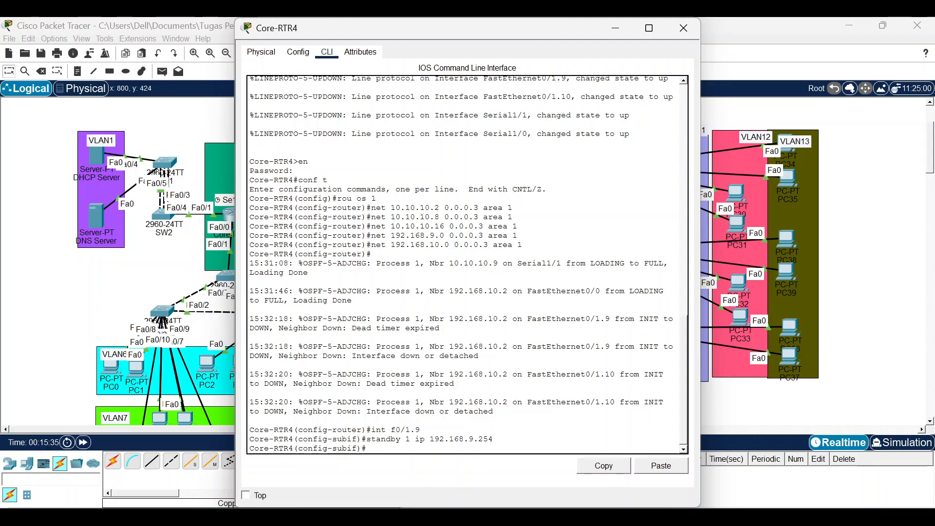
Give f0/1.9's HSRP group 1 priority 110 and enable preempt.
key(Up)
key(BackSpace)
key(BackSpace)
key(BackSpace)
key(BackSpace)
key(BackSpace)
key(BackSpace)
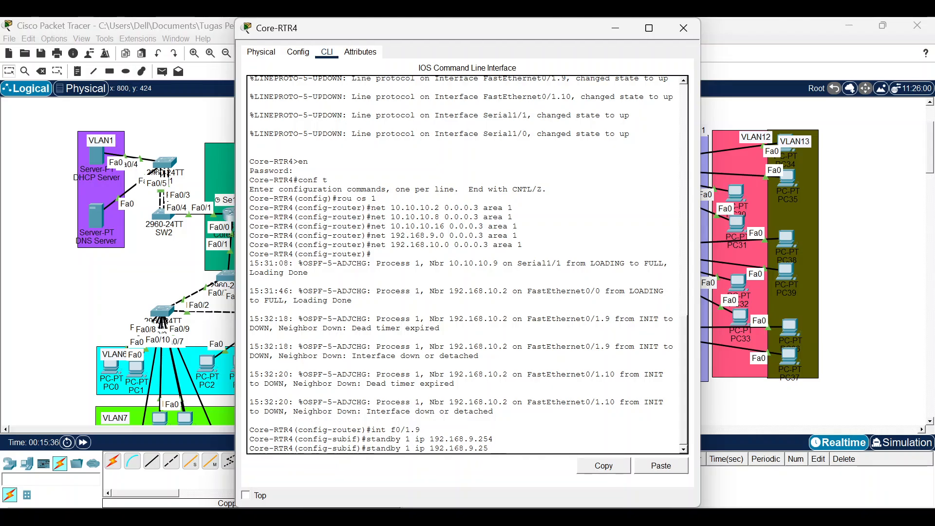
key(BackSpace)
key(BackSpace)
key(BackSpace)
key(BackSpace)
key(BackSpace)
key(BackSpace)
key(BackSpace)
key(BackSpace)
key(BackSpace)
key(BackSpace)
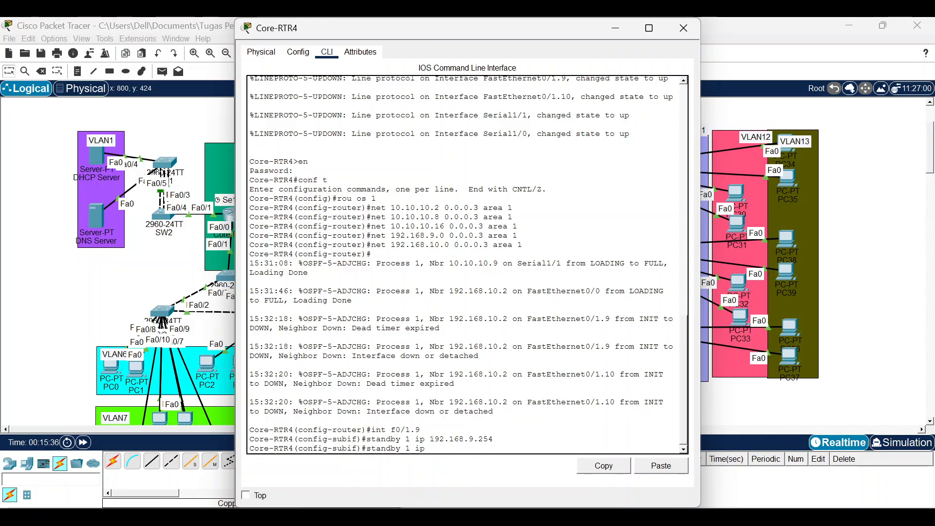
text(ri 110)
key(Return)
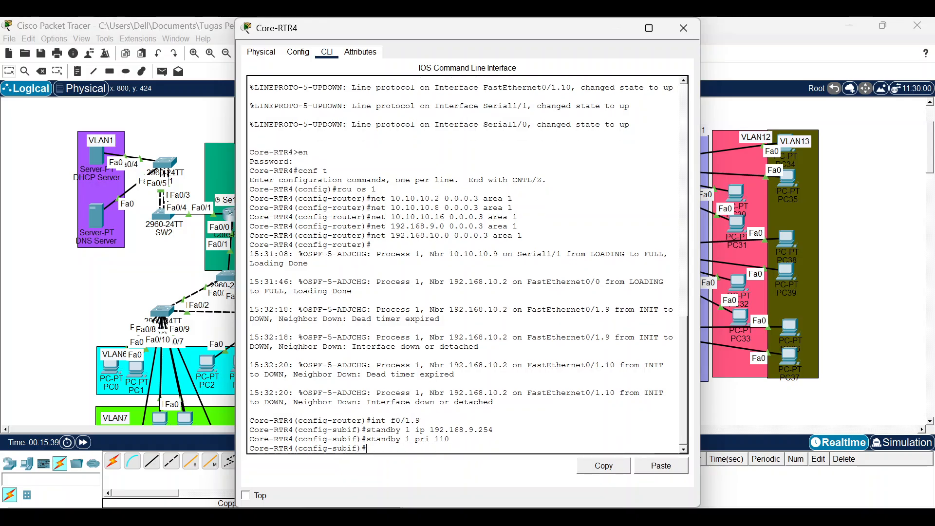
key(Up)
key(BackSpace)
key(BackSpace)
key(BackSpace)
key(BackSpace)
key(BackSpace)
key(BackSpace)
text(ree)
key(Tab)
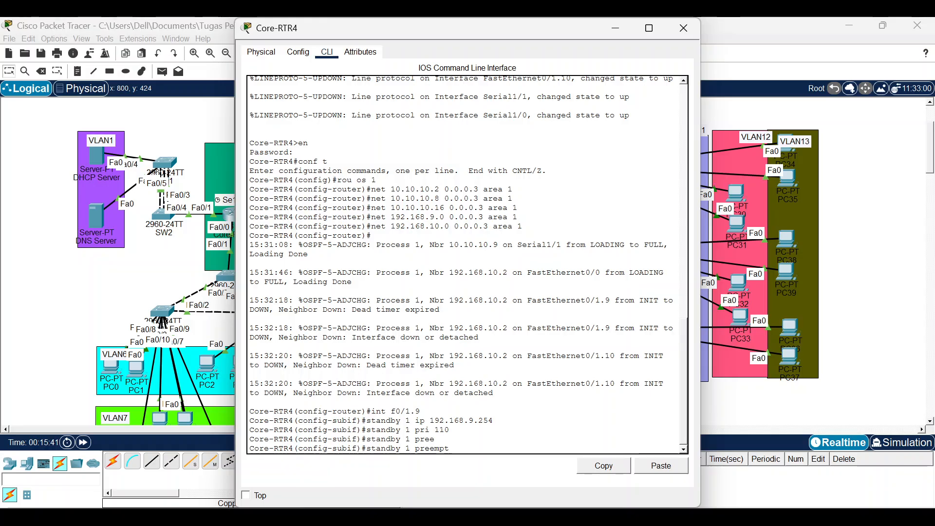
key(Return)
On subinterface f0/1.10, try setting the group 1 virtual gateway on 192.168.10, which is rejected.
key(Up)
key(Up)
key(Up)
key(Up)
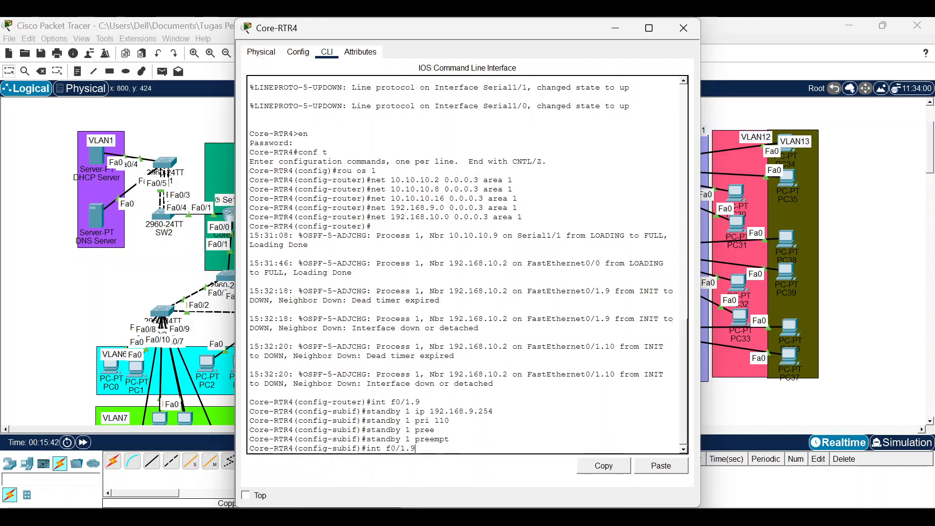
key(BackSpace)
text(10)
key(Return)
key(Up)
key(Up)
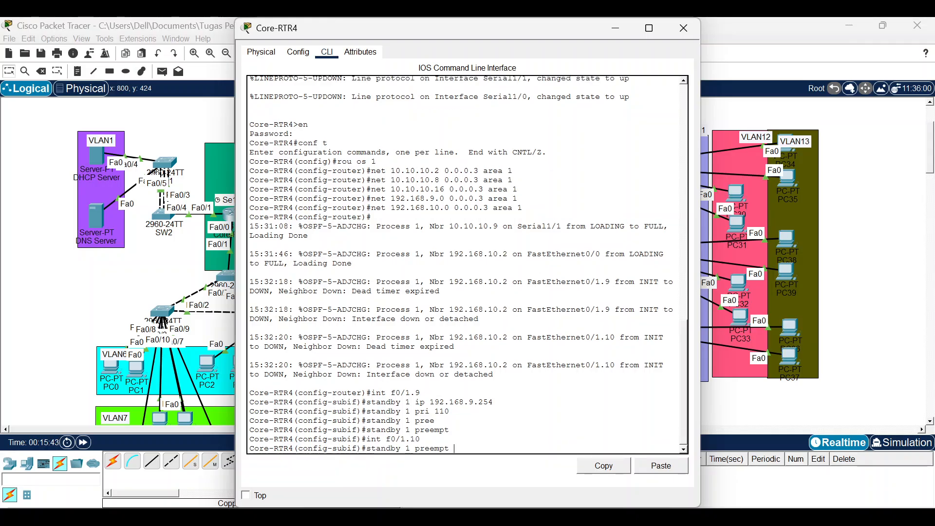
Give f0/1.10's HSRP group 1 priority 100 and enable preempt.
key(Up)
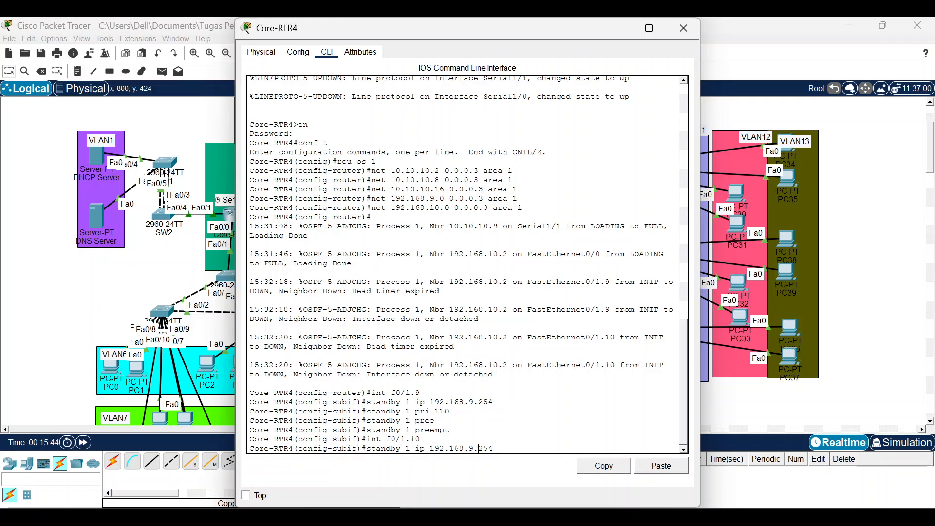
key(Left)
key(Left)
key(Left)
key(Left)
key(Left)
key(BackSpace)
text(10)
key(Return)
key(Up)
key(Up)
key(Up)
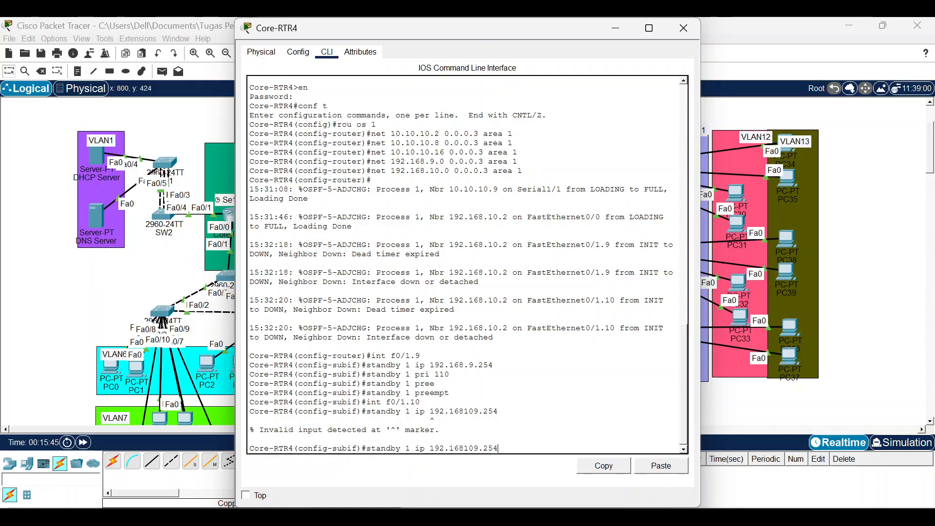
key(Up)
key(Up)
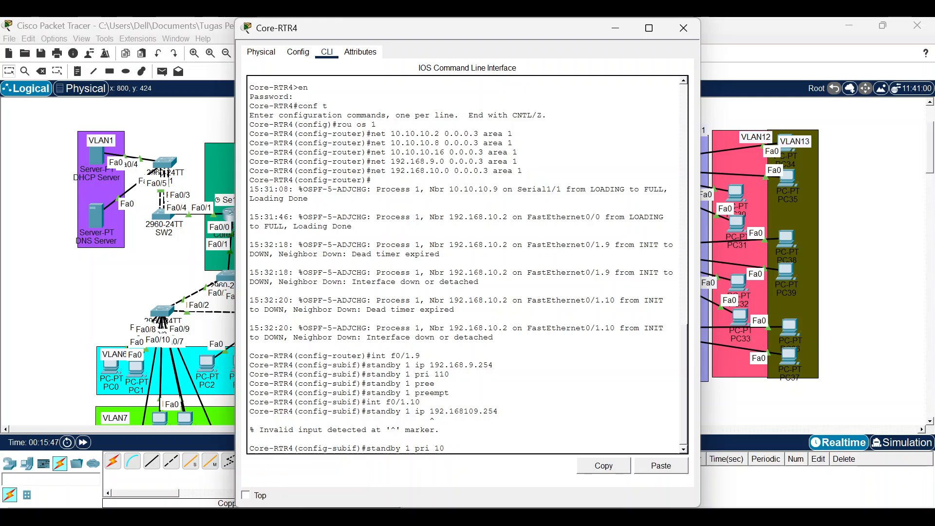
key(Return)
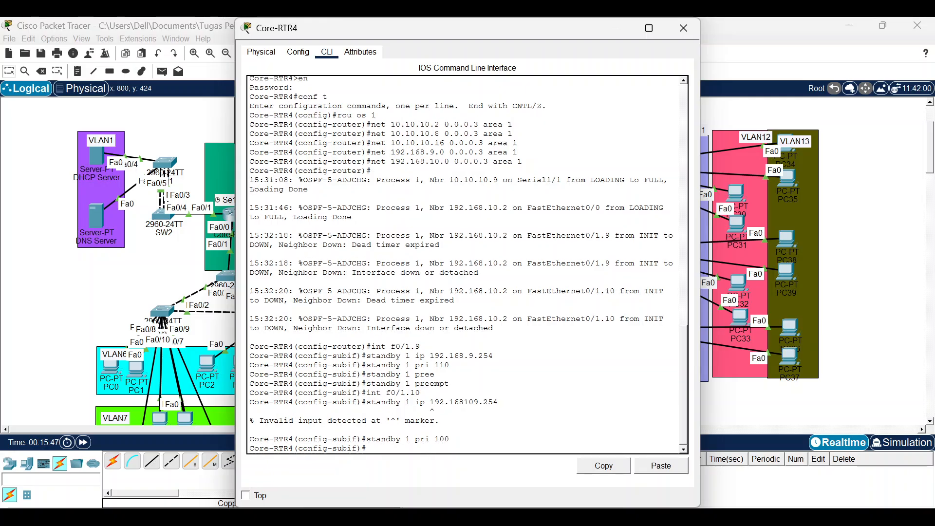
key(Up)
key(Up)
key(Up)
key(Up)
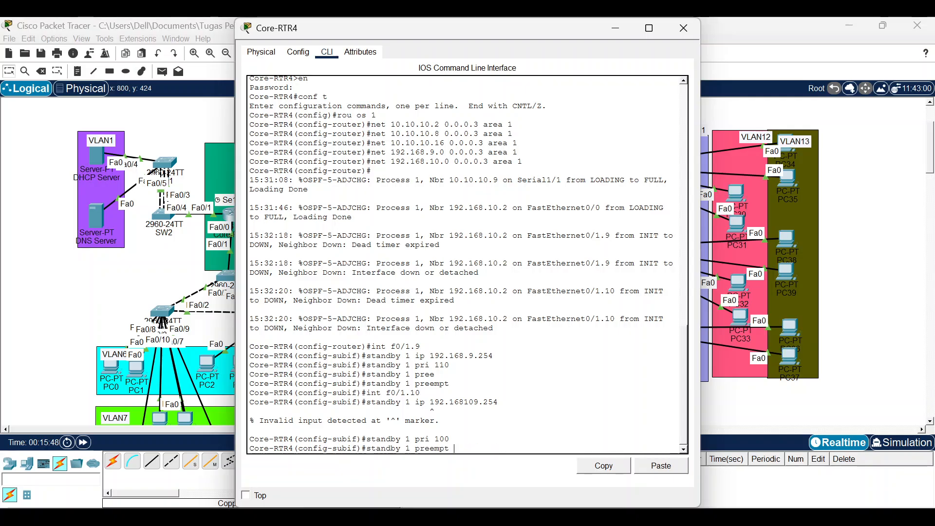
key(Return)
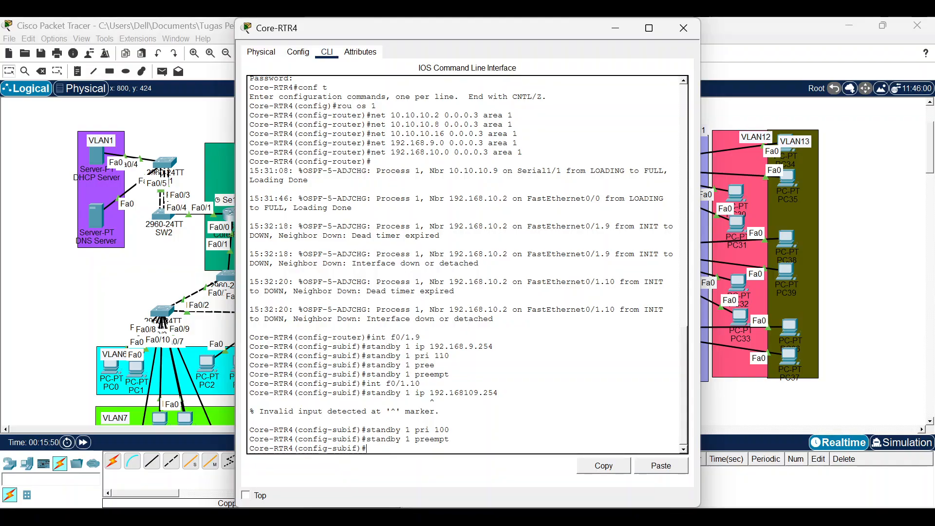
click(618, 29)
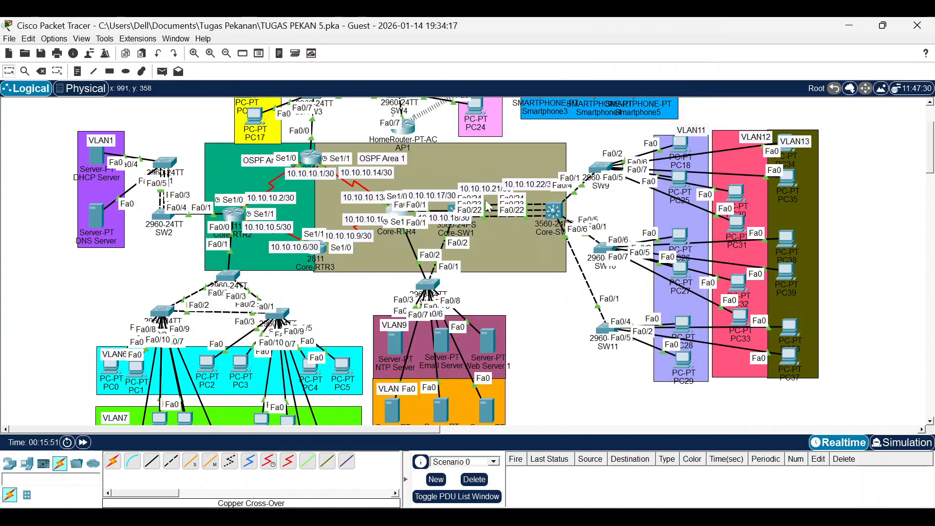
On Core-SW1 enter interface VLAN 9 and begin a standby command for HSRP.
click(452, 210)
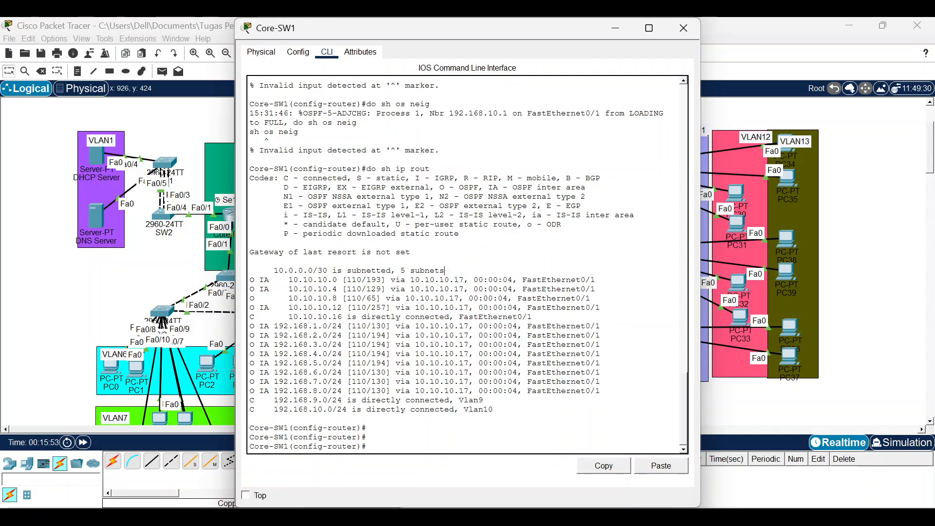
key(Return)
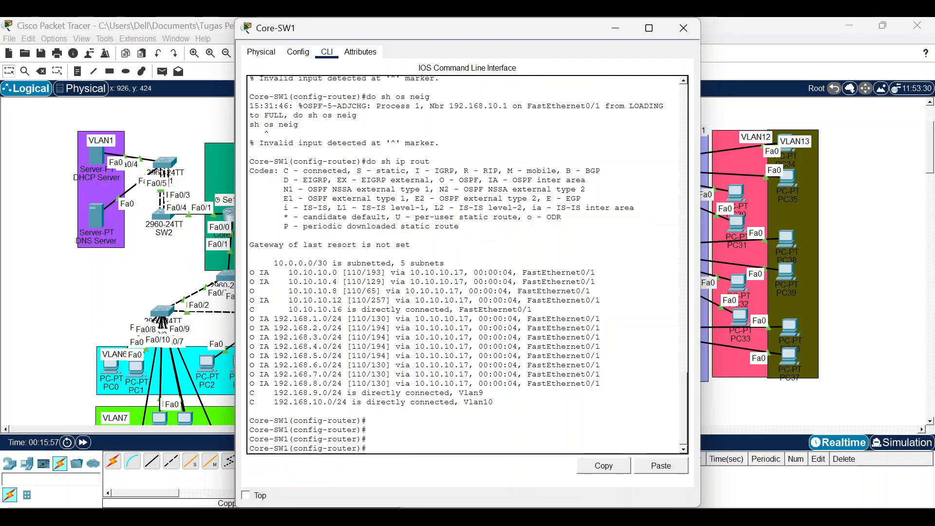
text(int vl 9)
key(Return)
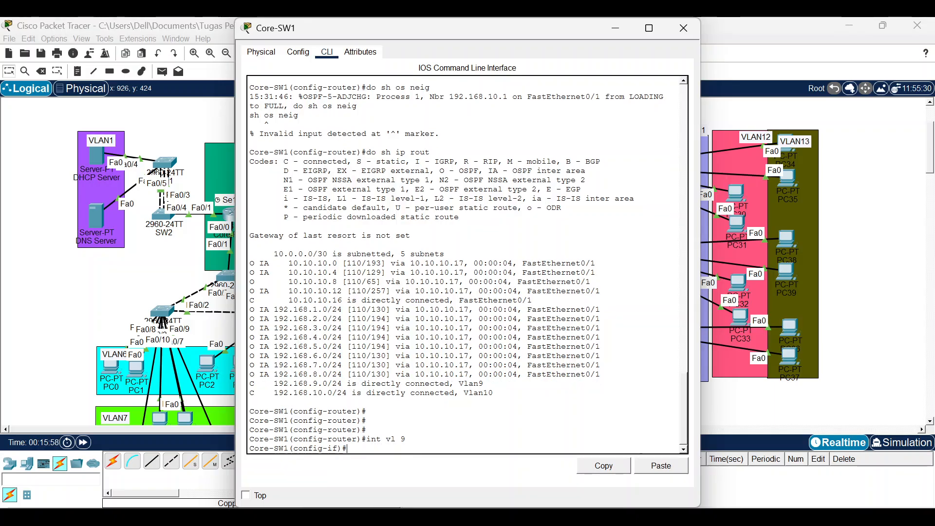
text(stab)
key(Tab)
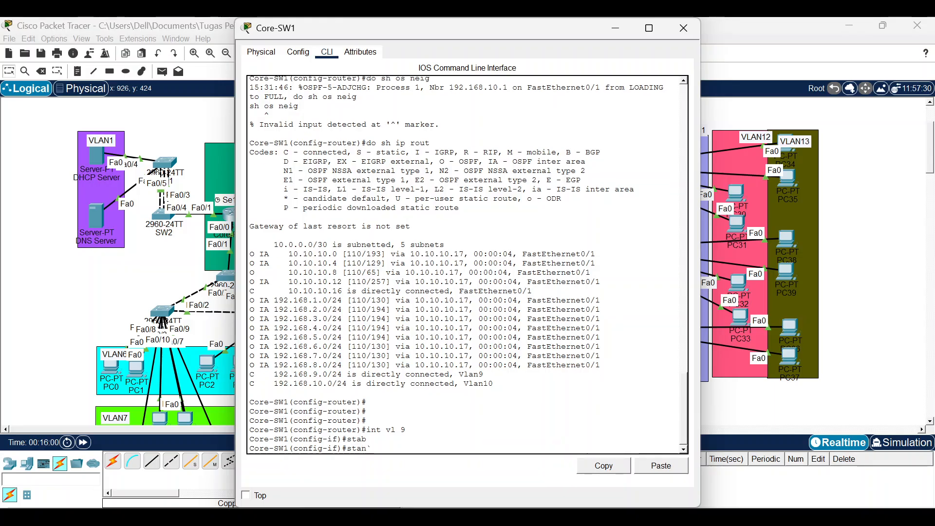
key(Tab)
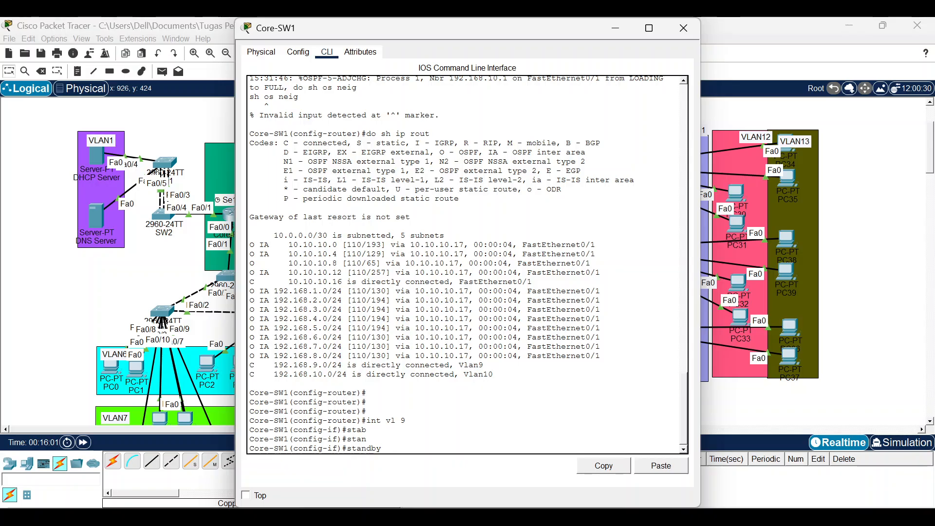
click(61, 287)
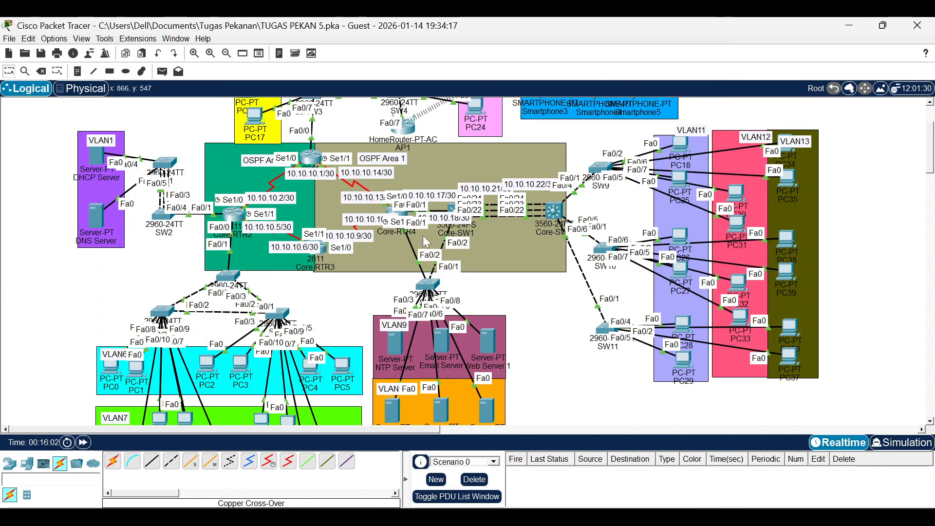
In Core-RTR4's CLI, remove preempt from HSRP group 1 with 'no standby 1 preempt'.
click(401, 215)
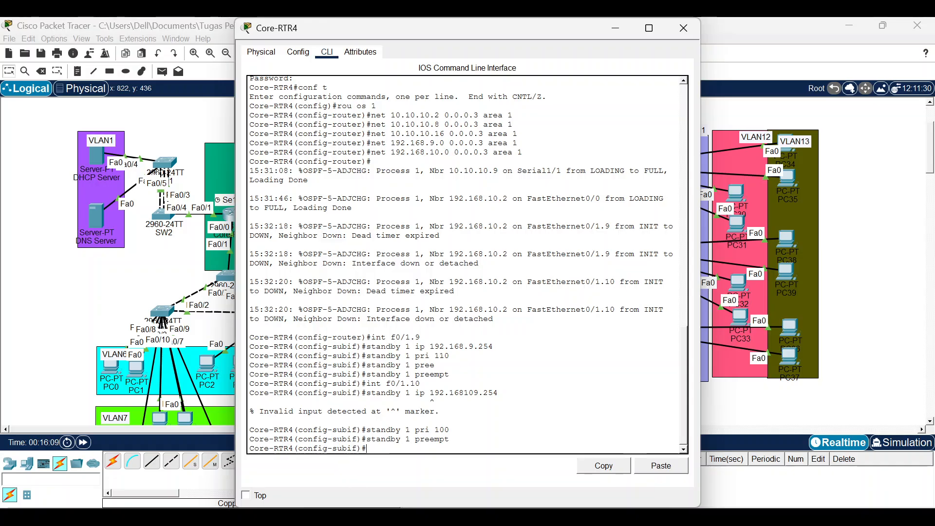
text(no)
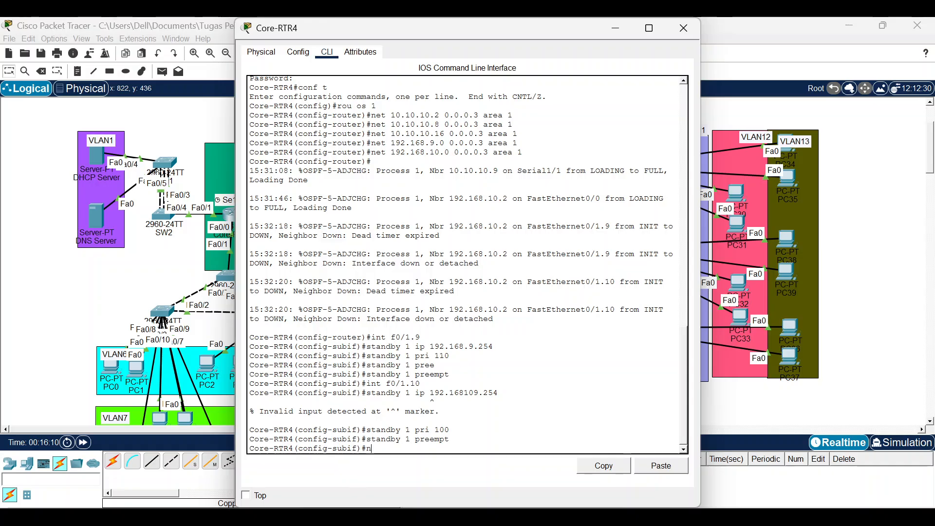
key(BackSpace)
key(BackSpace)
key(Up)
key(Up)
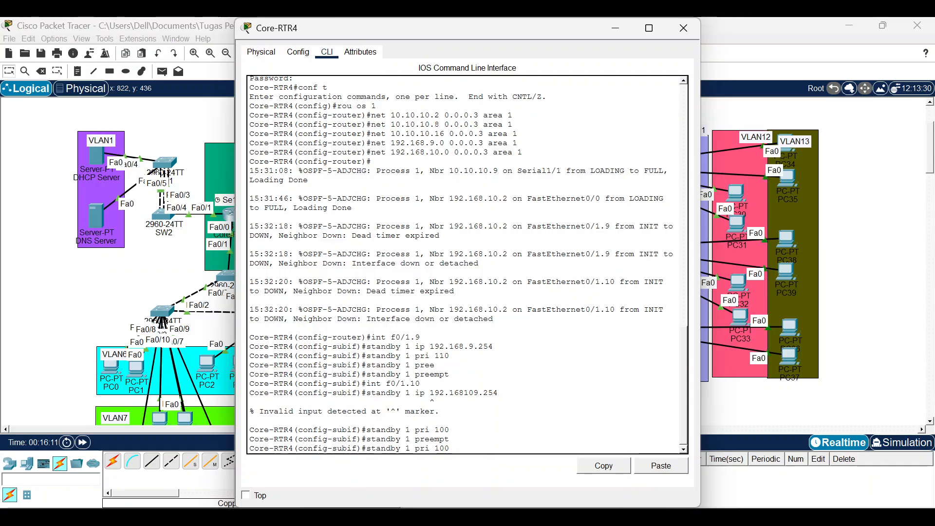
key(Up)
text(no)
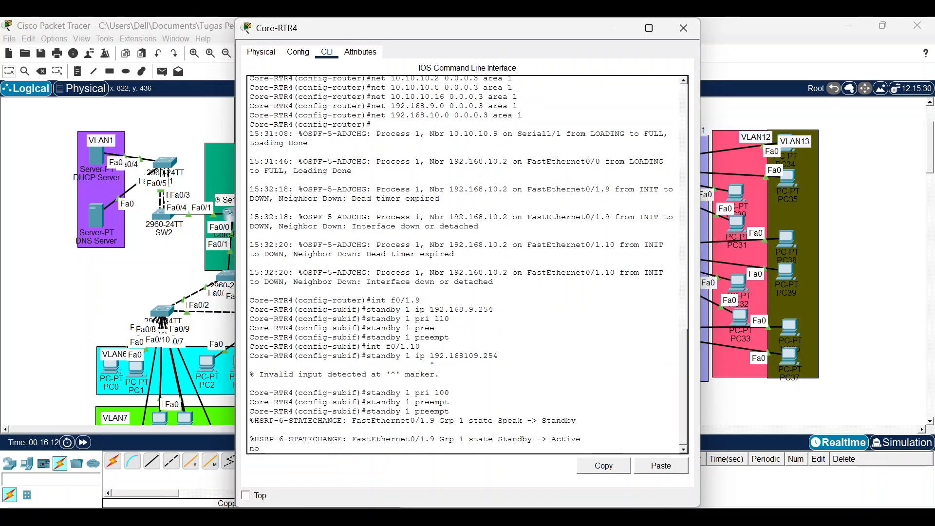
key(Tab)
key(Return)
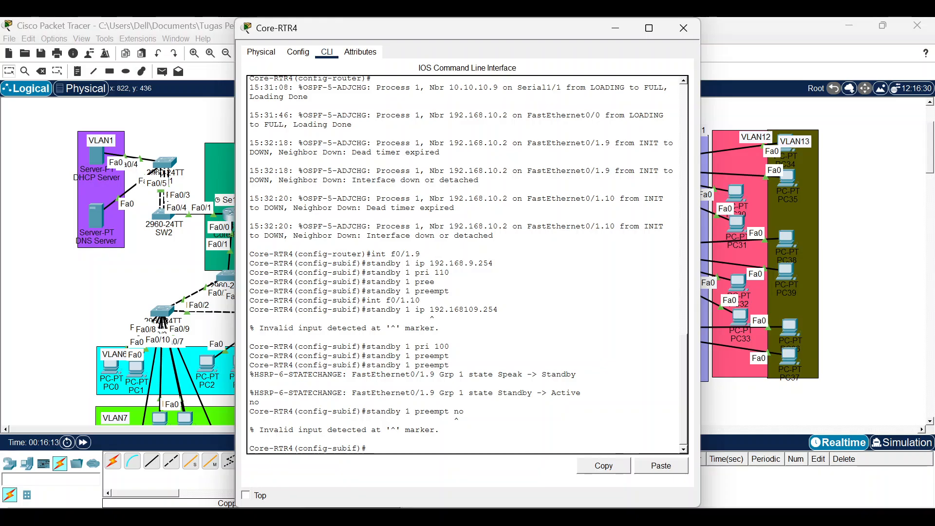
key(Up)
key(BackSpace)
key(BackSpace)
key(BackSpace)
key(Left)
key(Left)
key(Left)
key(Left)
key(Left)
key(Left)
key(Left)
key(Left)
key(Left)
key(Left)
key(Left)
text(no)
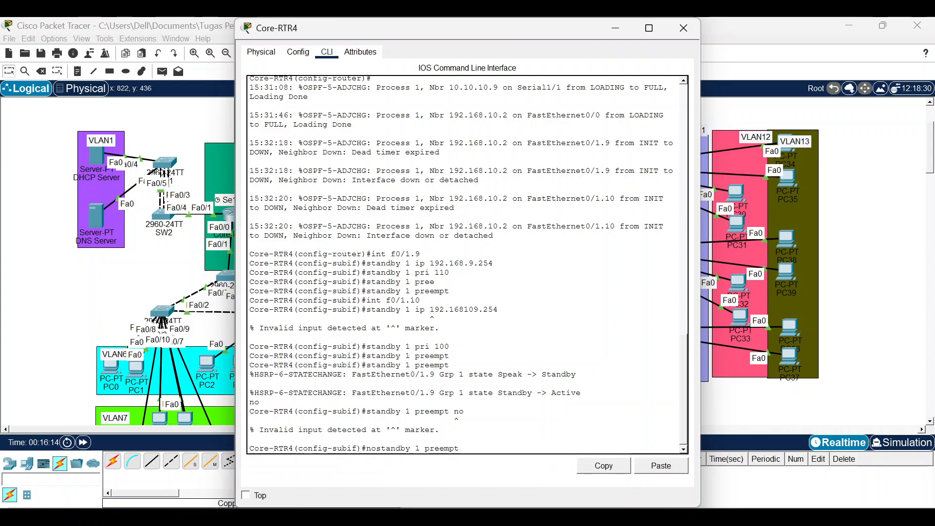
key(Return)
Remove the HSRP group 1 priority 100 setting with 'no standby 1 priority 100'.
key(Up)
key(Up)
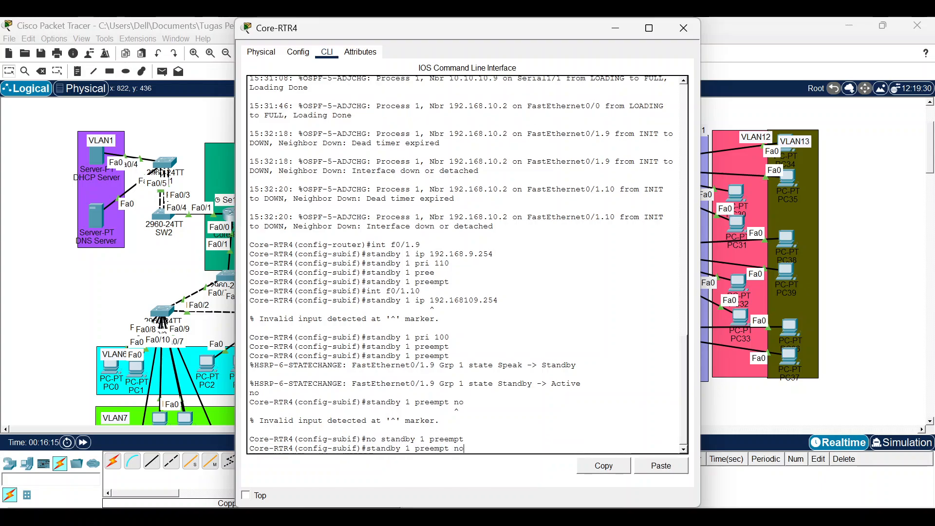
key(Up)
key(Up)
key(Up)
key(Left)
key(Left)
key(Left)
key(Left)
key(Left)
key(Left)
key(Left)
key(Left)
key(Left)
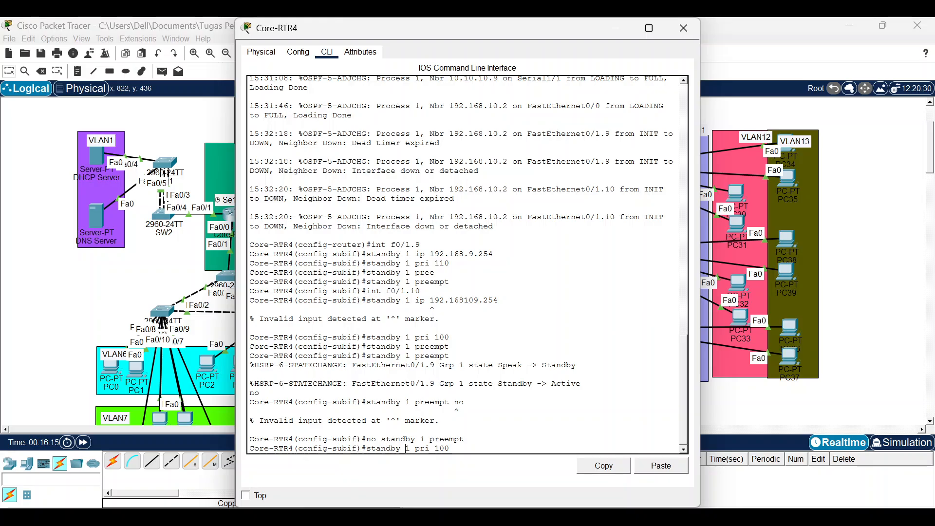
key(Left)
key(Left)
key(Left)
key(Left)
key(Left)
key(Left)
key(Left)
key(Left)
text(no)
key(Return)
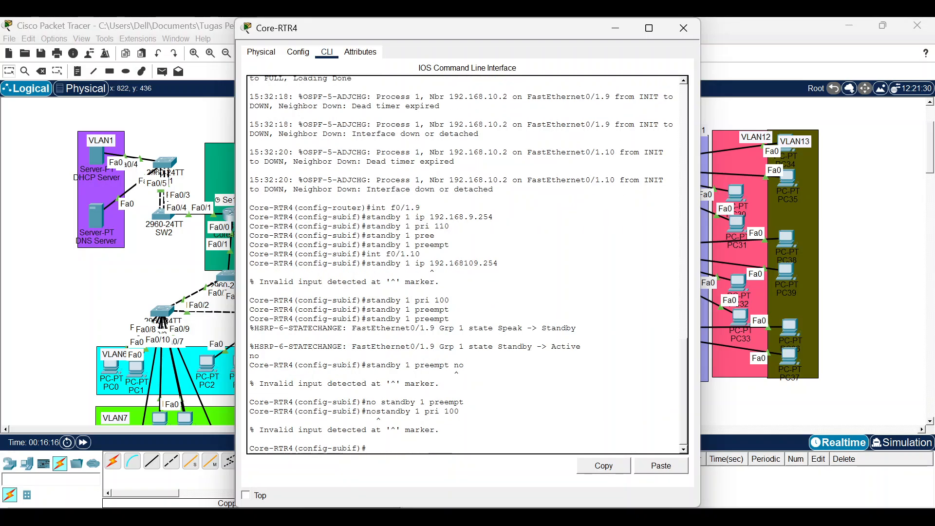
key(Up)
key(Left)
key(Left)
key(Left)
key(Left)
key(Left)
key(Left)
key(Left)
key(Left)
key(Left)
key(Left)
key(Left)
key(Left)
key(Left)
key(Left)
key(Left)
key(Left)
key(Left)
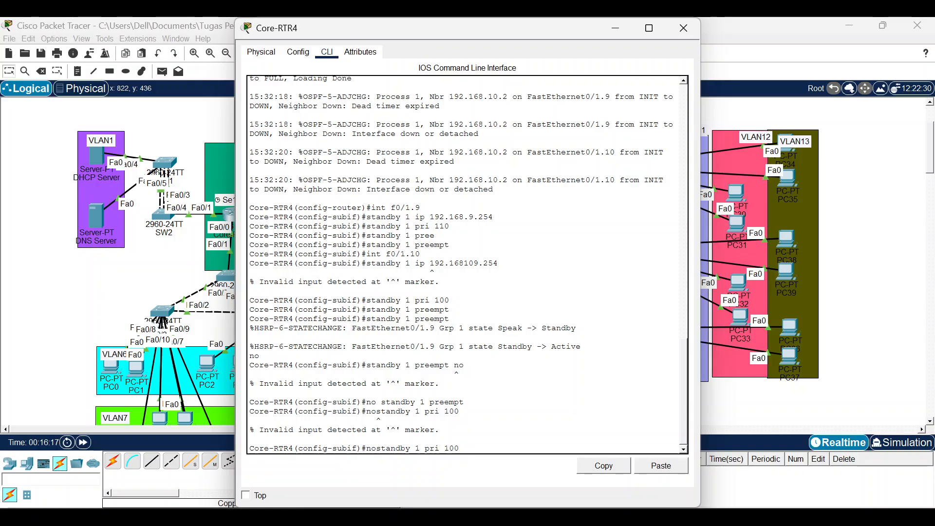
key(Return)
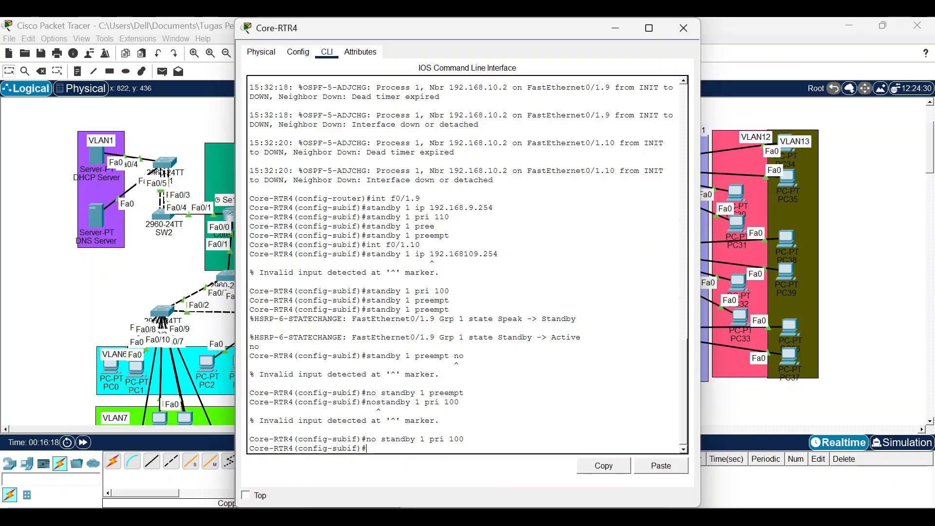
key(Up)
key(Up)
key(Up)
key(Up)
key(Up)
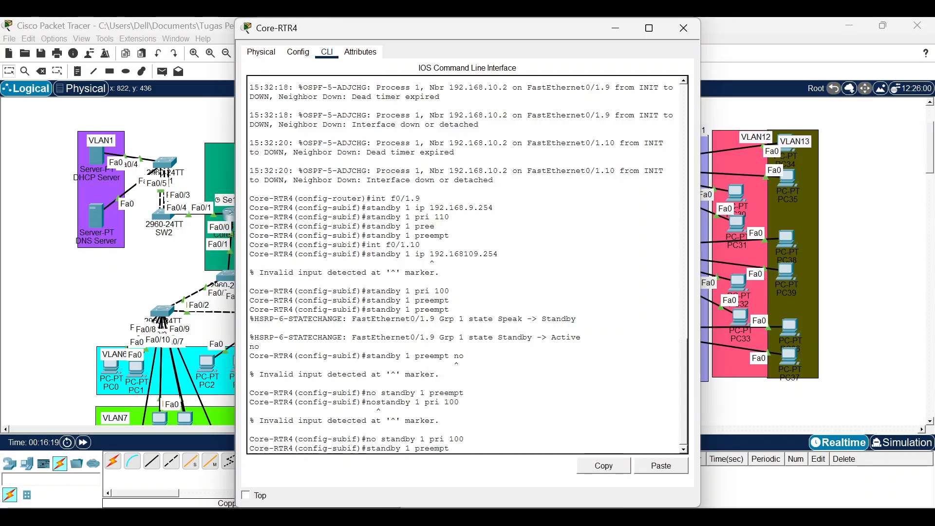
Set the HSRP group 2 virtual IP to 192.168.10.254 on Core-RTR4's f0/1.10.
key(Up)
key(Up)
key(Up)
key(Up)
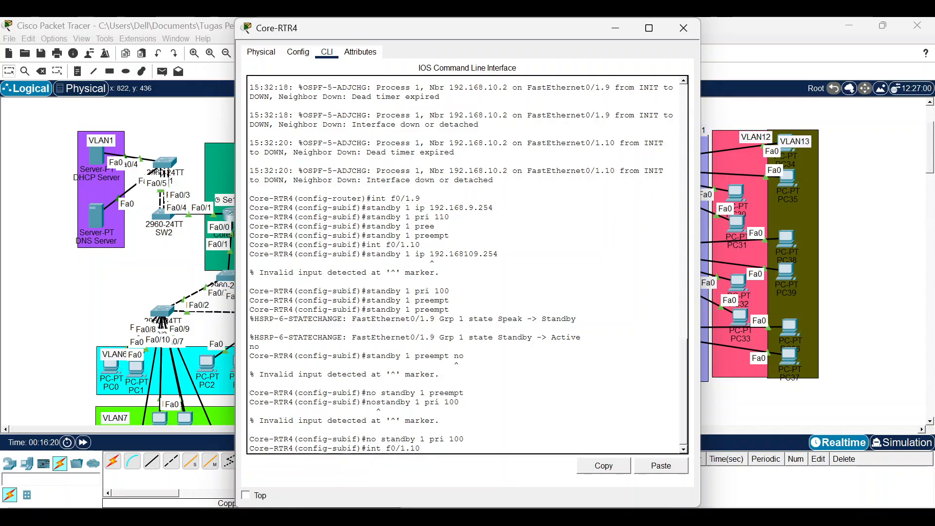
key(Down)
key(Up)
key(Up)
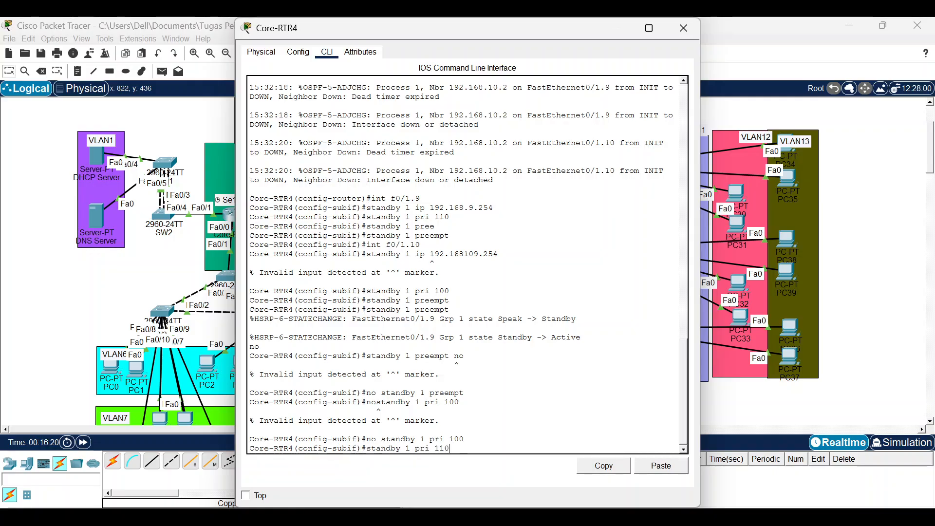
key(Down)
key(Down)
key(Down)
key(Left)
key(Left)
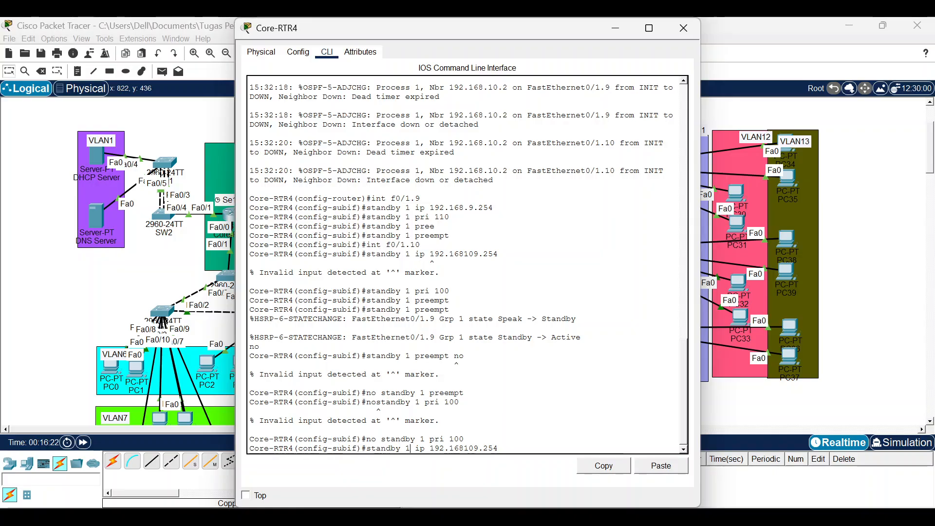
key(Right)
key(Right)
key(Right)
key(Right)
key(Right)
key(Right)
text(.)
key(BackSpace)
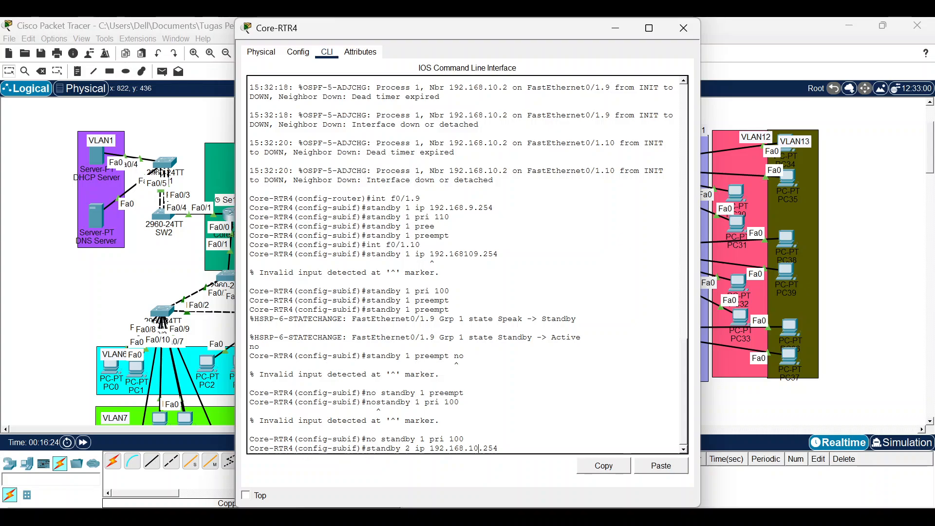
key(Return)
Give HSRP group 2 a priority of 100.
key(Up)
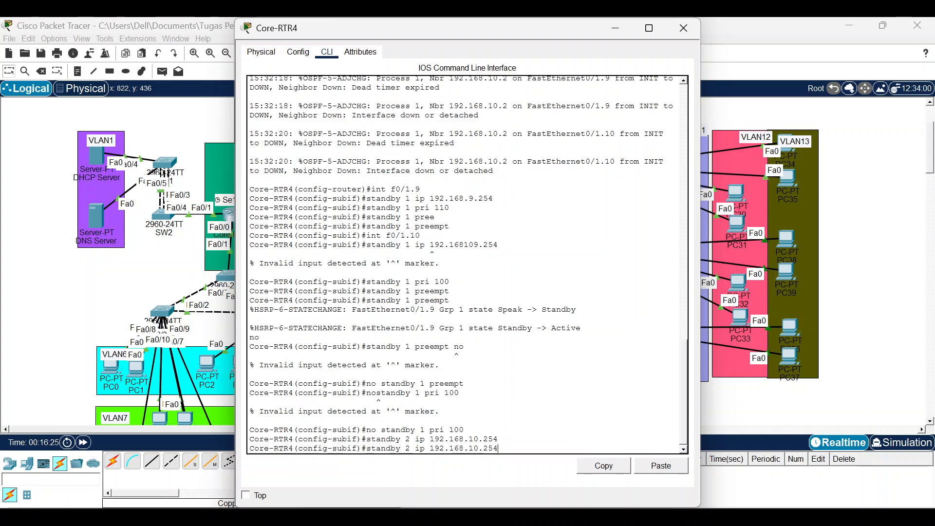
key(BackSpace)
key(BackSpace)
key(BackSpace)
key(BackSpace)
key(BackSpace)
key(BackSpace)
key(BackSpace)
key(BackSpace)
key(BackSpace)
key(BackSpace)
key(BackSpace)
key(BackSpace)
key(BackSpace)
key(BackSpace)
key(BackSpace)
key(BackSpace)
key(BackSpace)
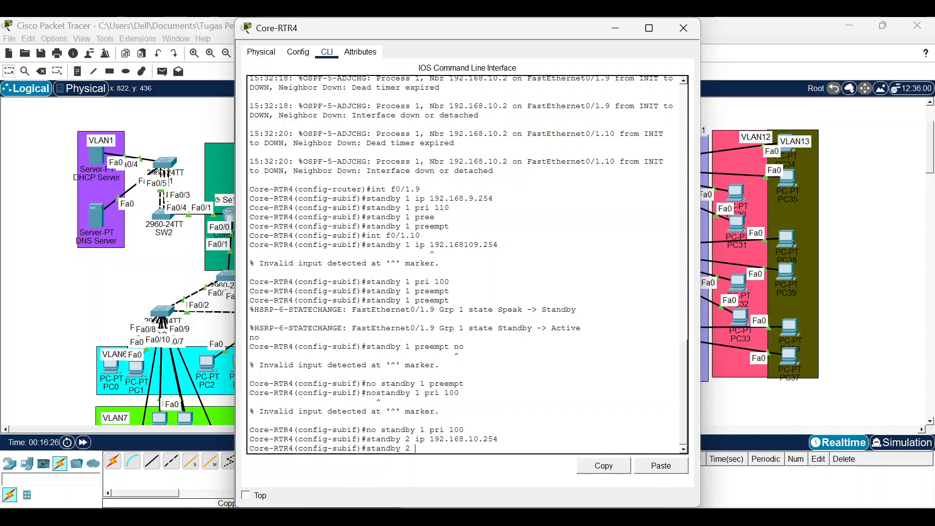
text(prio)
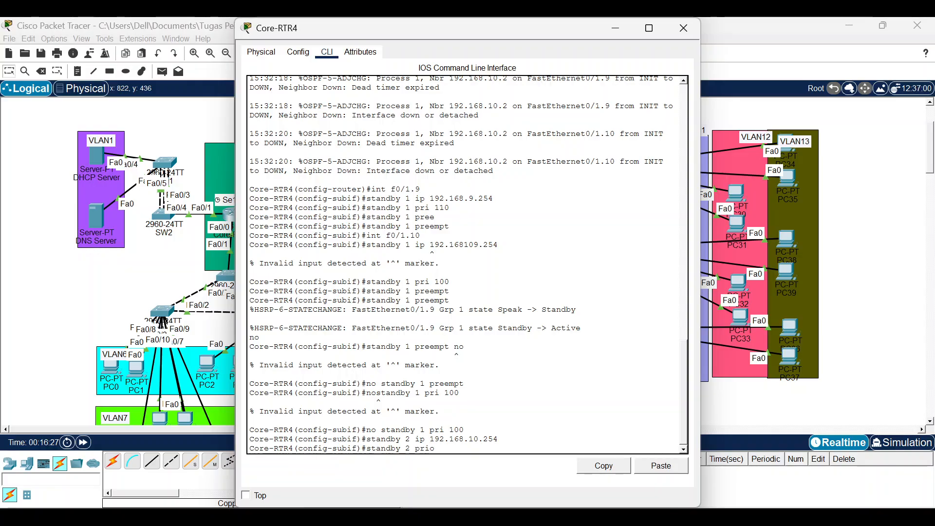
key(Tab)
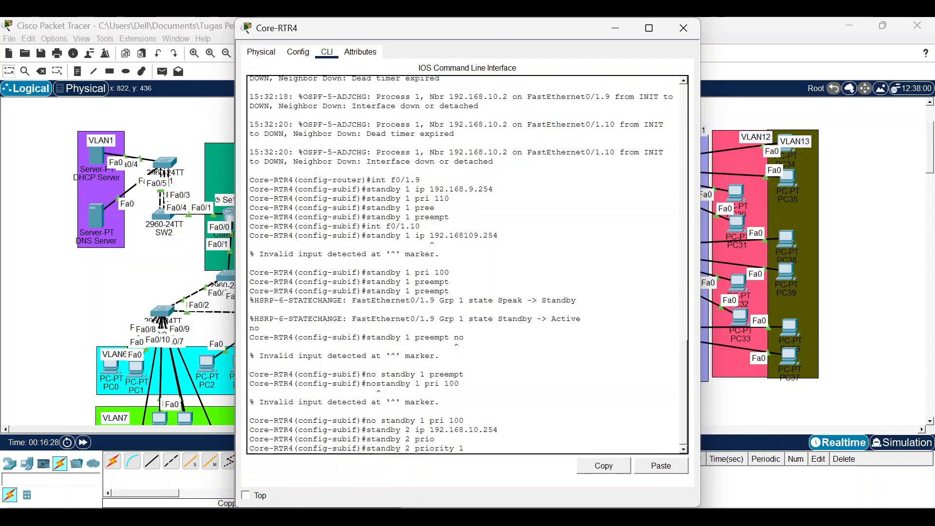
text(100)
key(Return)
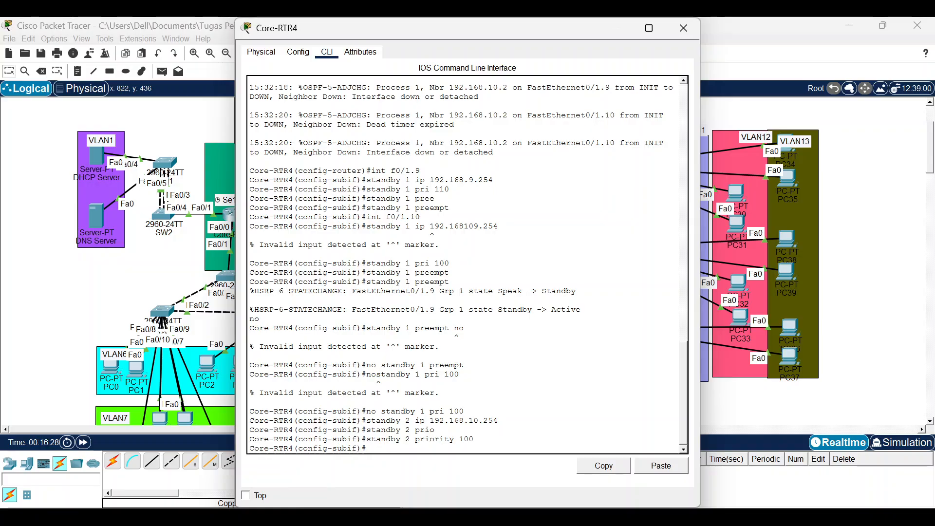
Enable preempt for HSRP group 2, then return to the network topology.
key(Up)
key(BackSpace)
key(BackSpace)
key(BackSpace)
key(BackSpace)
key(BackSpace)
key(BackSpace)
key(BackSpace)
key(BackSpace)
key(BackSpace)
key(BackSpace)
key(BackSpace)
key(BackSpace)
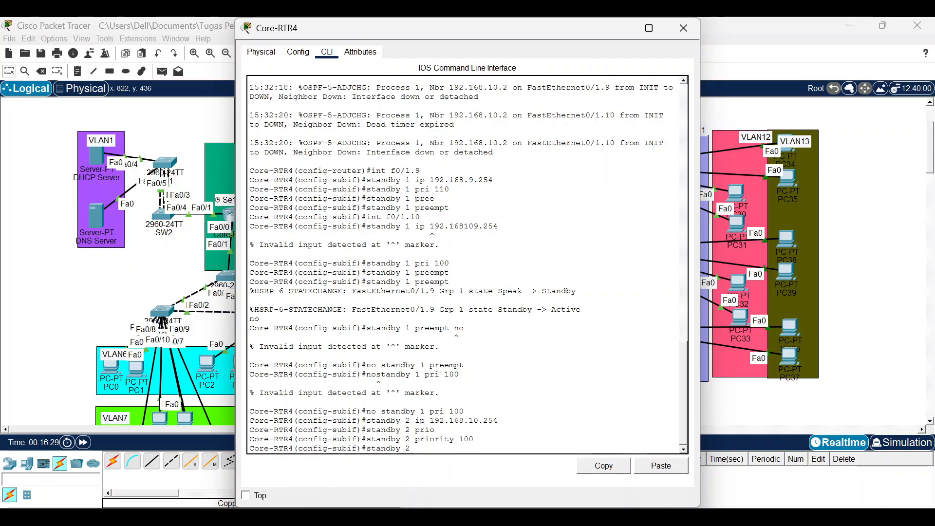
text(pree)
key(Tab)
key(Return)
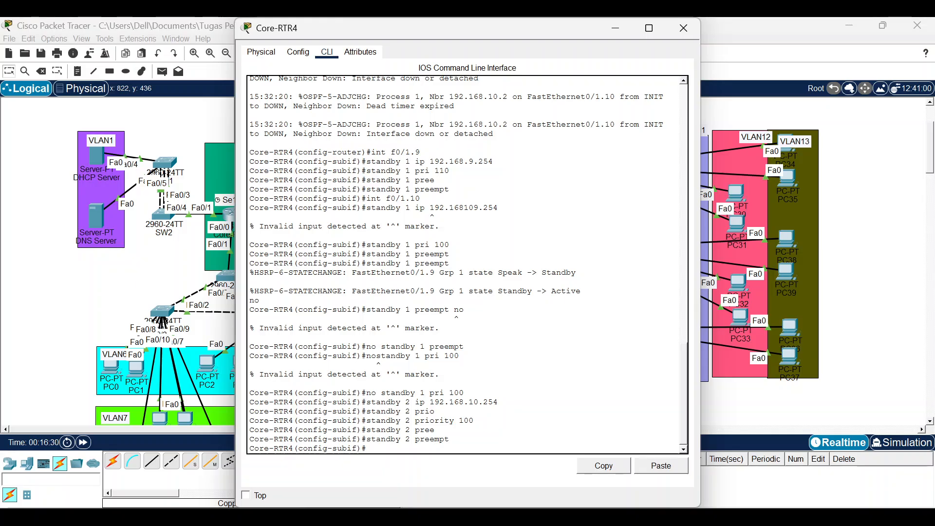
click(86, 292)
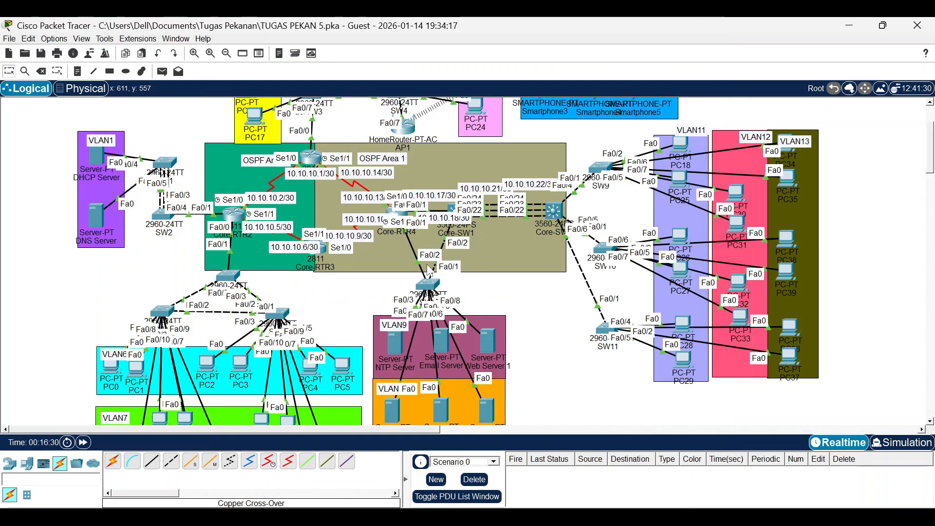
On Core-SW1's VLAN 9 interface, enter 'standby 1 ip 192.168.9/254', which is rejected as invalid input.
click(455, 209)
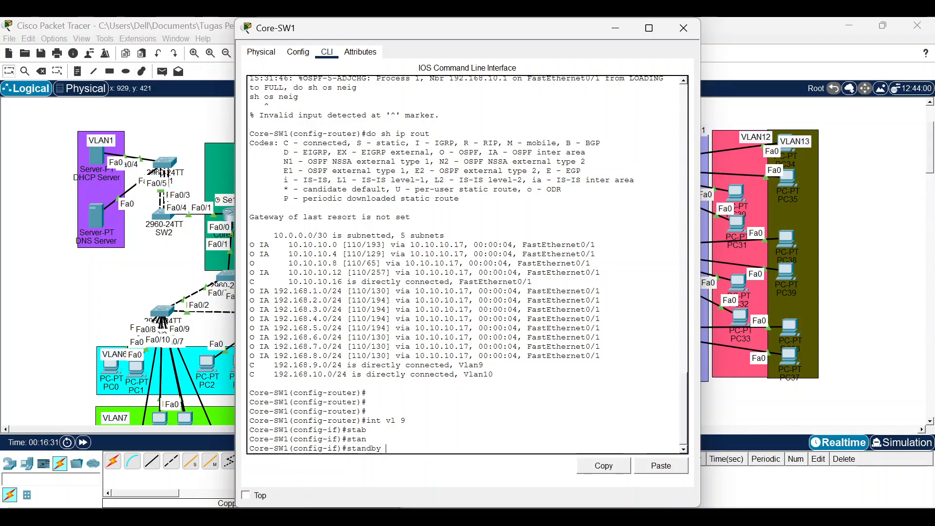
text(1 ip 192.1)
text(68.9/254)
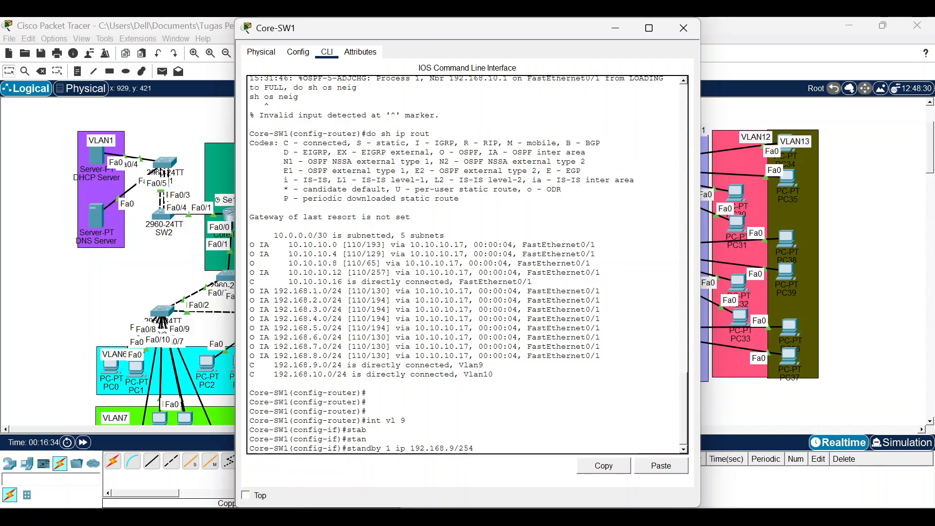
key(Return)
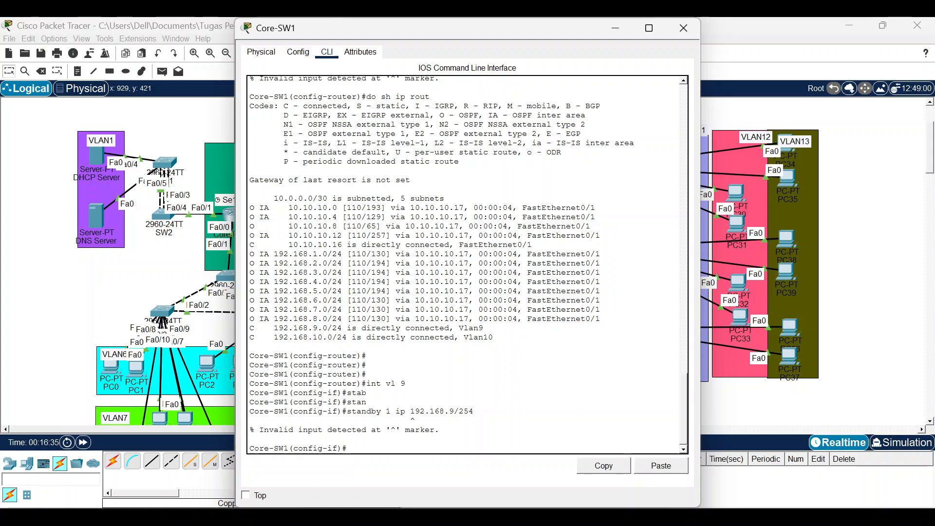
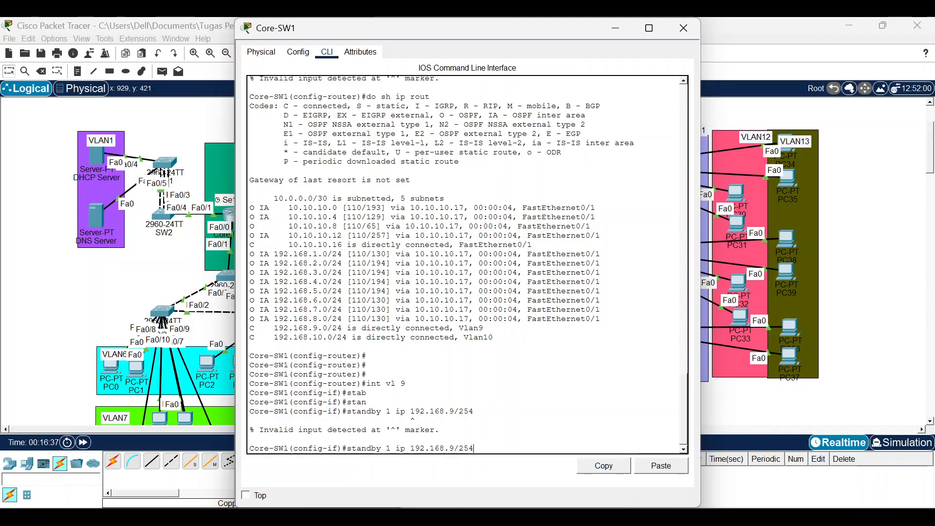
Correct the HSRP group 1 virtual address to 192.168.9.254 on VLAN 9.
key(Left)
key(Left)
key(Left)
key(BackSpace)
text(.)
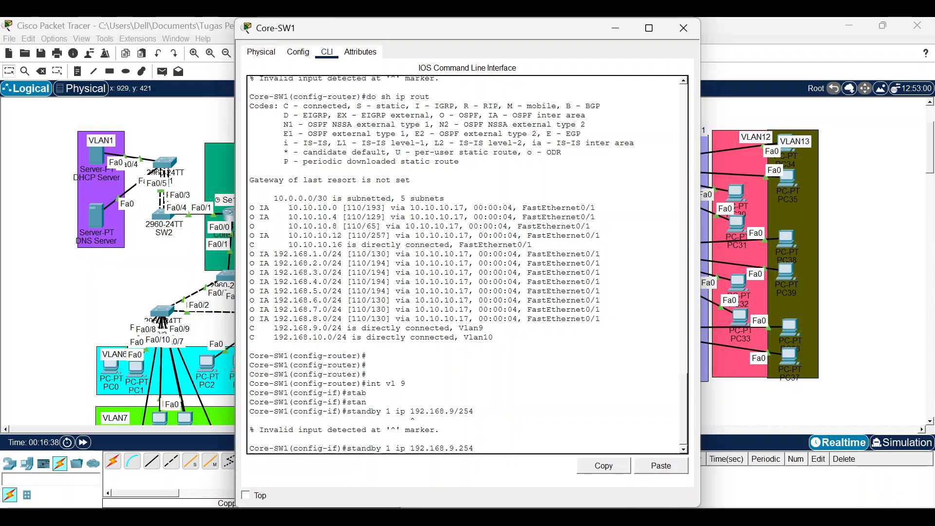
key(Return)
Give HSRP group 1 a priority of 100.
key(Up)
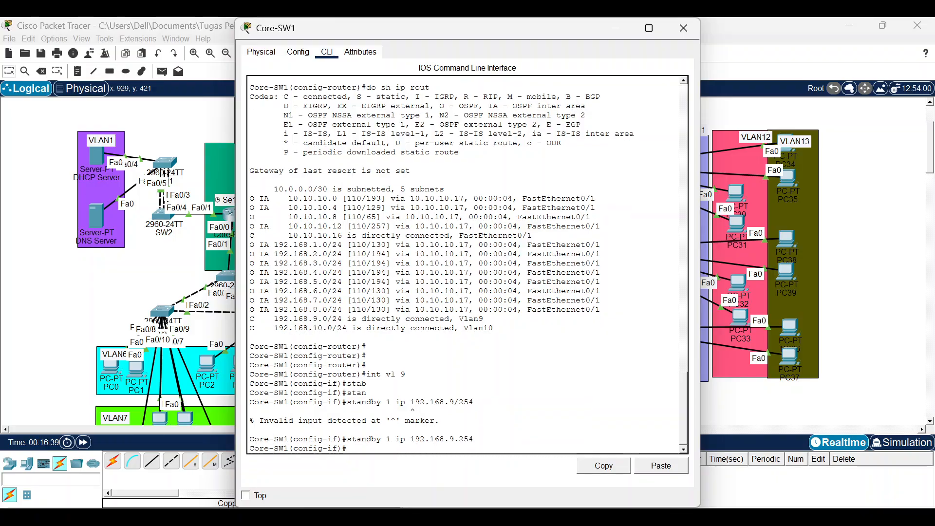
key(BackSpace)
key(BackSpace)
key(BackSpace)
key(BackSpace)
key(BackSpace)
key(BackSpace)
key(BackSpace)
key(BackSpace)
key(BackSpace)
key(BackSpace)
key(BackSpace)
key(BackSpace)
text(pr)
key(Tab)
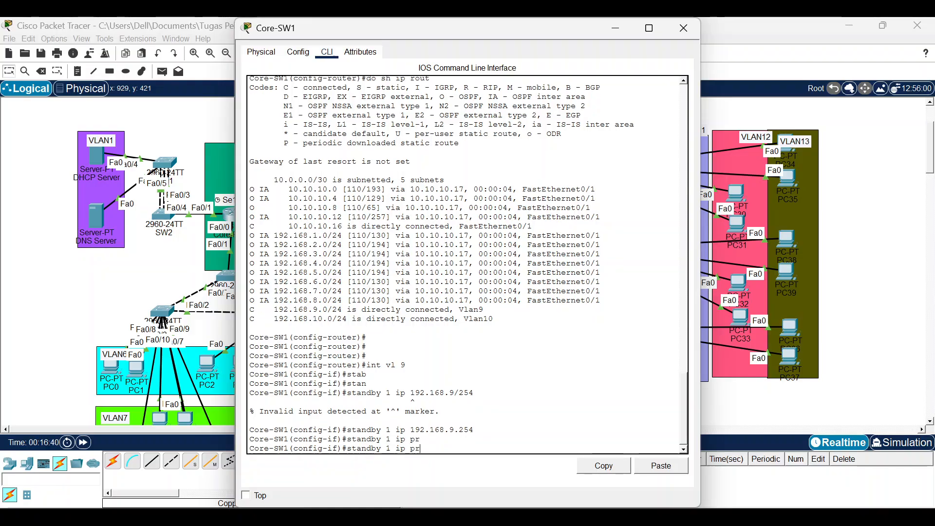
text(i)
key(Tab)
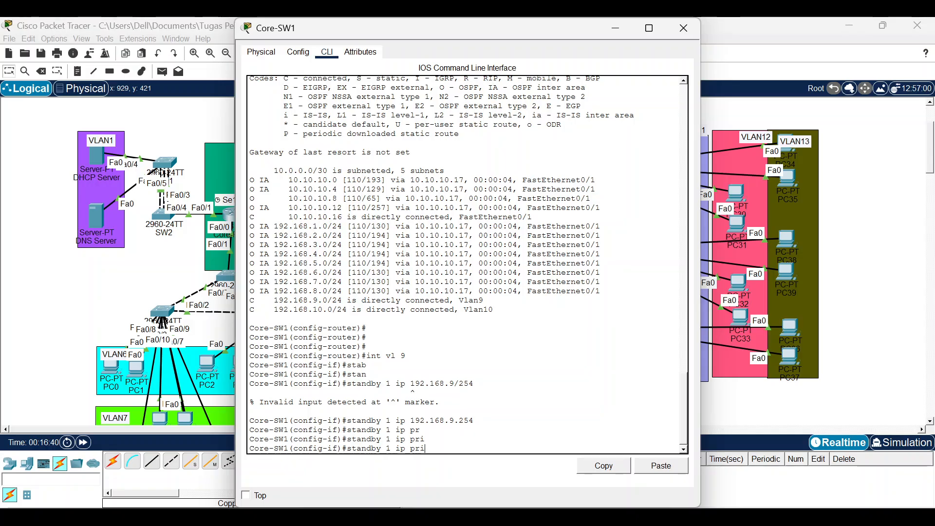
text(o)
key(Tab)
key(BackSpace)
key(BackSpace)
key(BackSpace)
key(BackSpace)
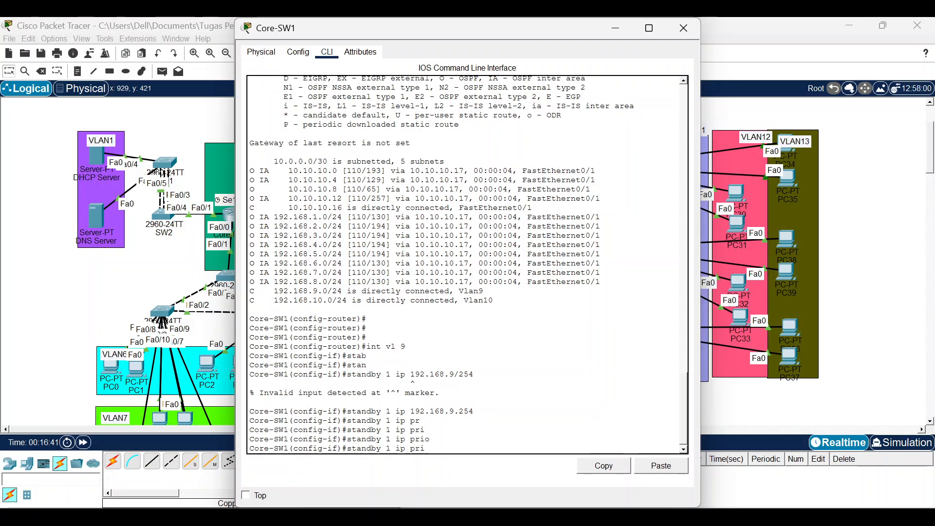
key(BackSpace)
key(BackSpace)
key(BackSpace)
text(pr)
key(Tab)
text(i)
key(Tab)
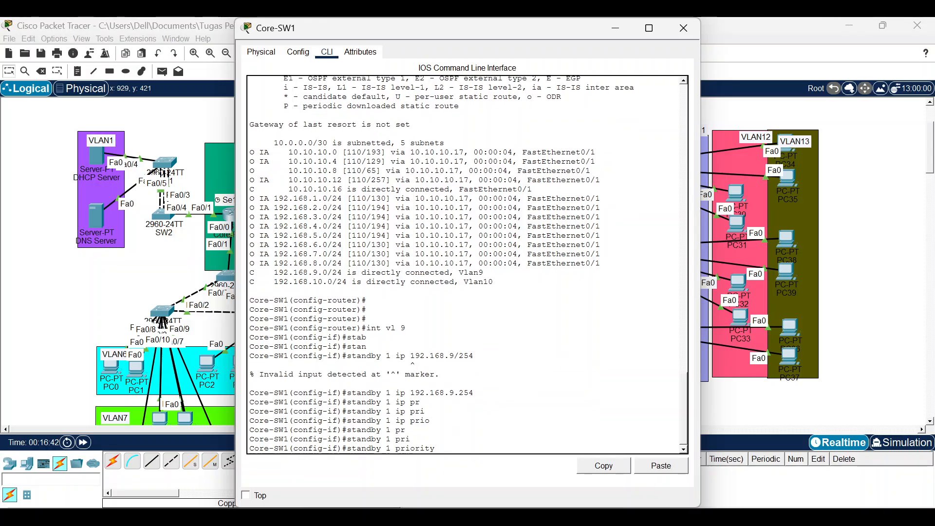
text(100)
key(Return)
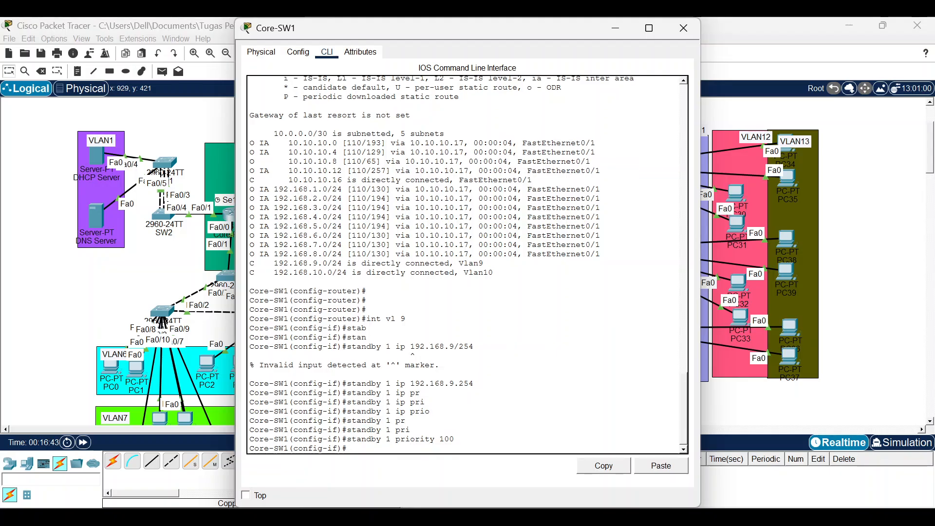
Enable preempt for HSRP group 1.
key(Up)
key(BackSpace)
key(BackSpace)
key(BackSpace)
key(BackSpace)
key(BackSpace)
key(BackSpace)
key(BackSpace)
key(BackSpace)
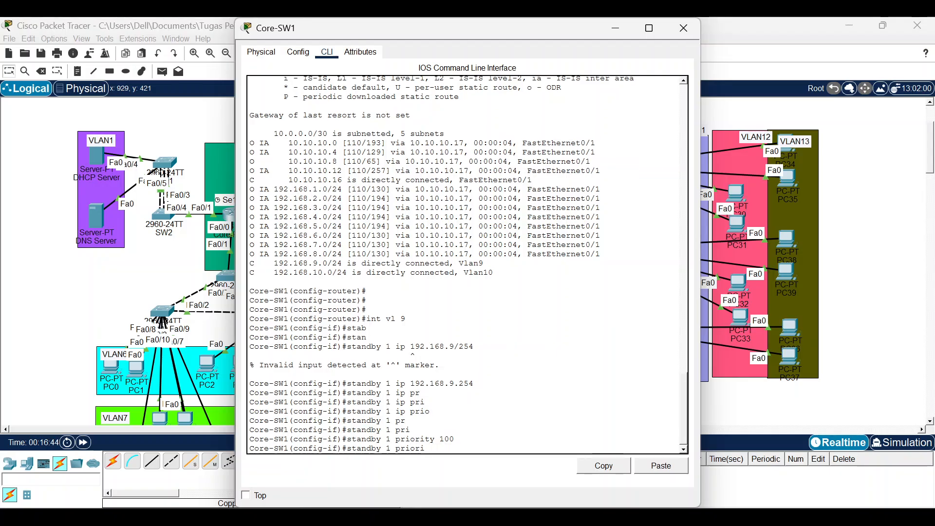
text(pe)
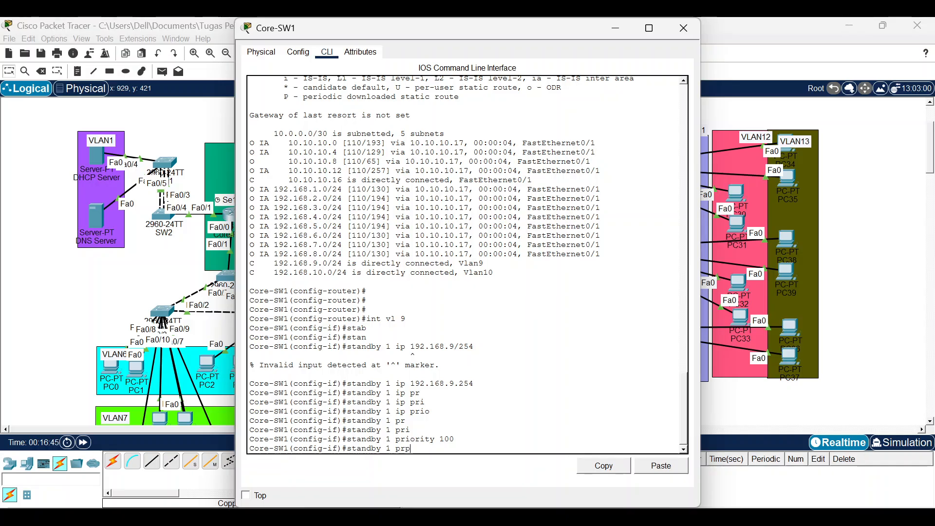
key(Tab)
key(BackSpace)
text(e)
key(Tab)
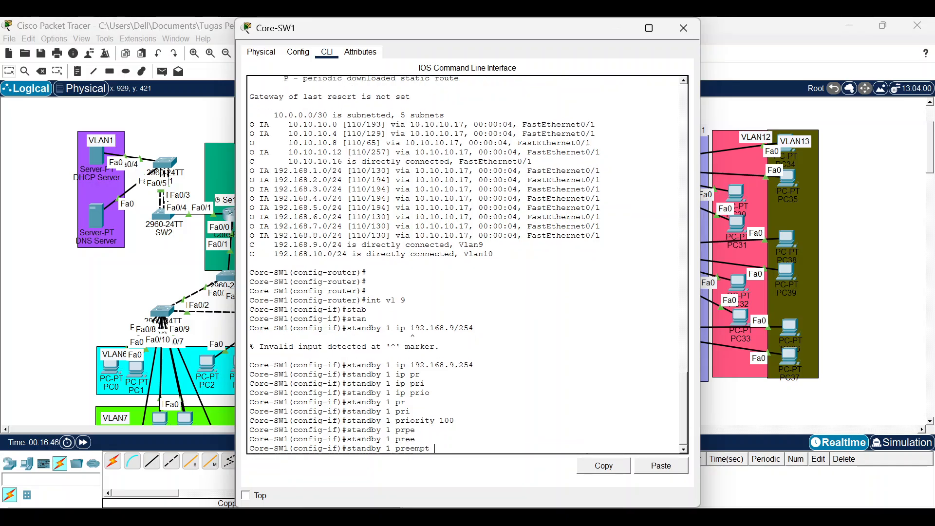
key(Return)
Move into the VLAN 10 interface configuration on Core-SW1.
key(Up)
key(Up)
key(Up)
key(Up)
key(Up)
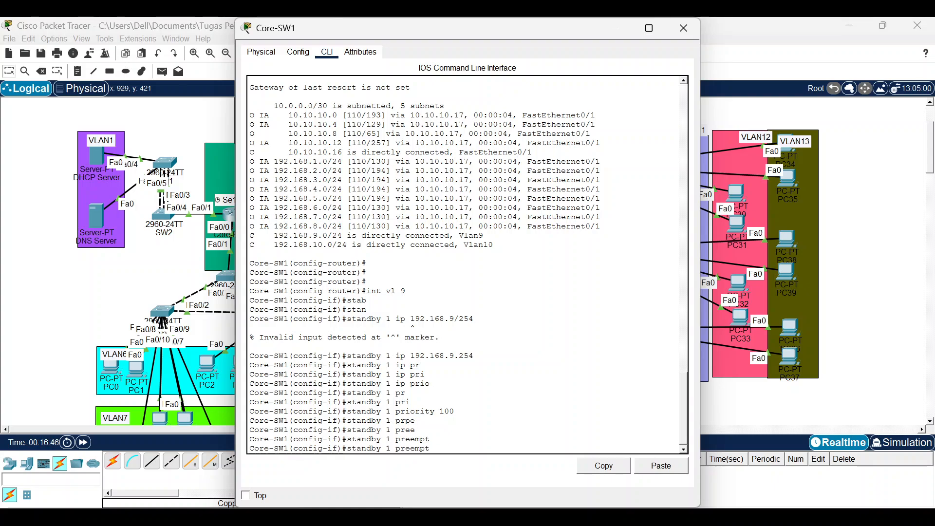
key(Up)
key(Down)
text(10)
key(Return)
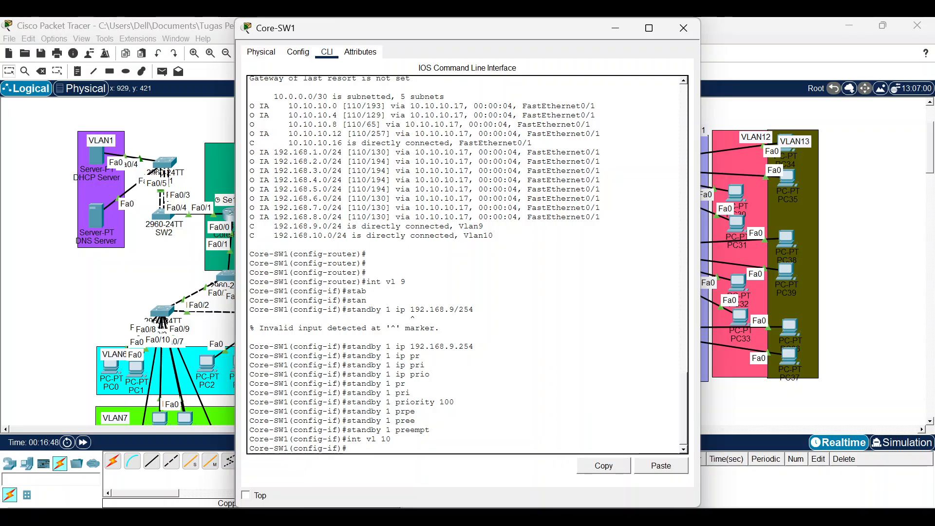
Assign HSRP group 2 the virtual address 192.168.10.252.
text(stan)
key(Tab)
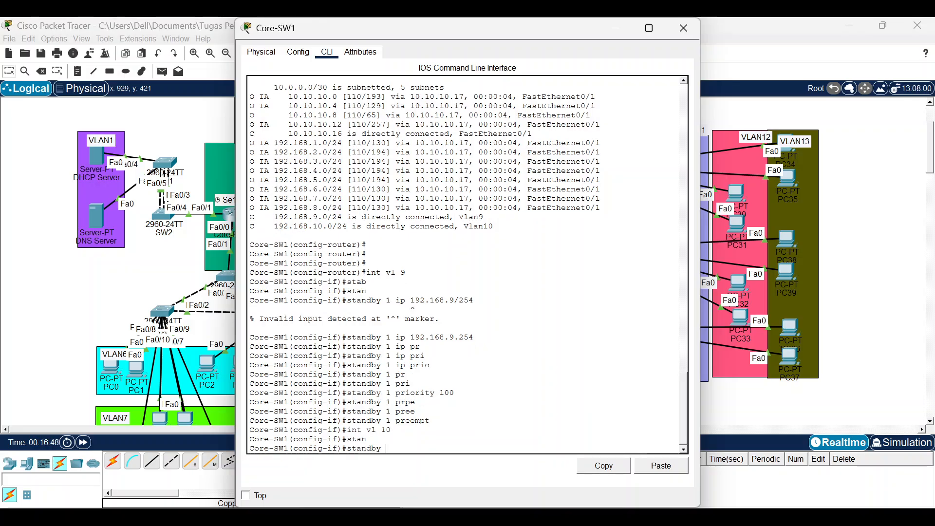
text(2)
key(Return)
key(Up)
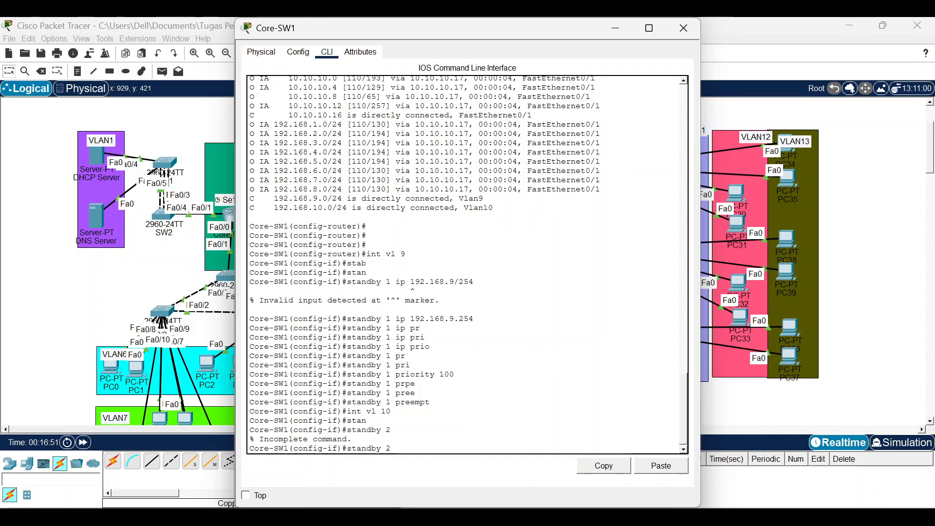
text(ip 1)
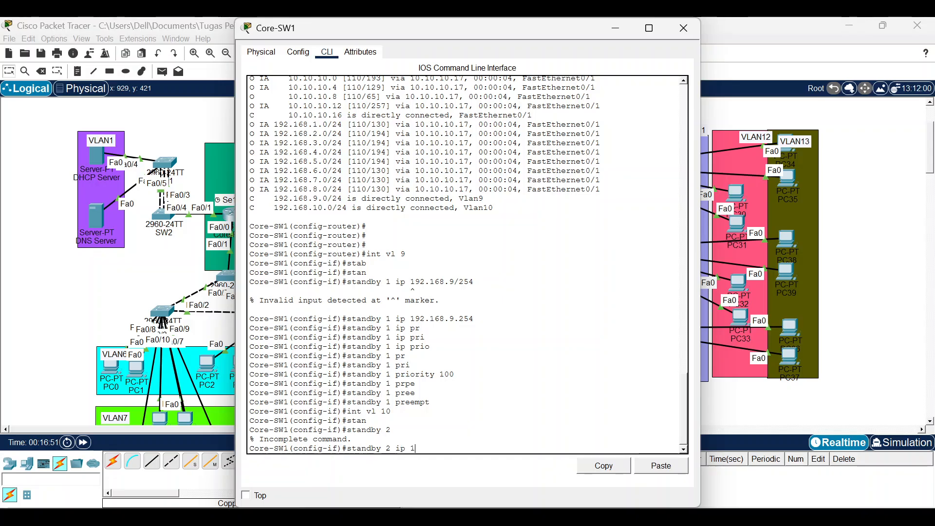
text(92.168.10.252)
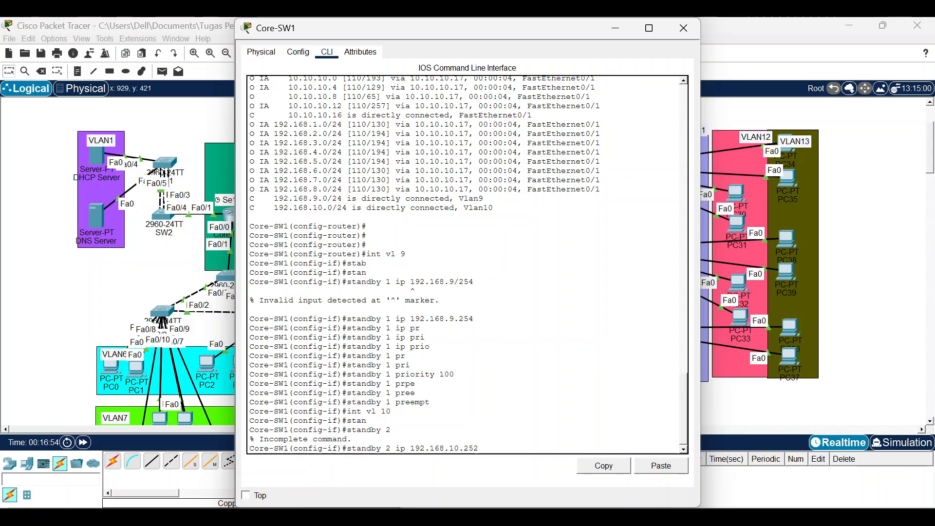
key(Return)
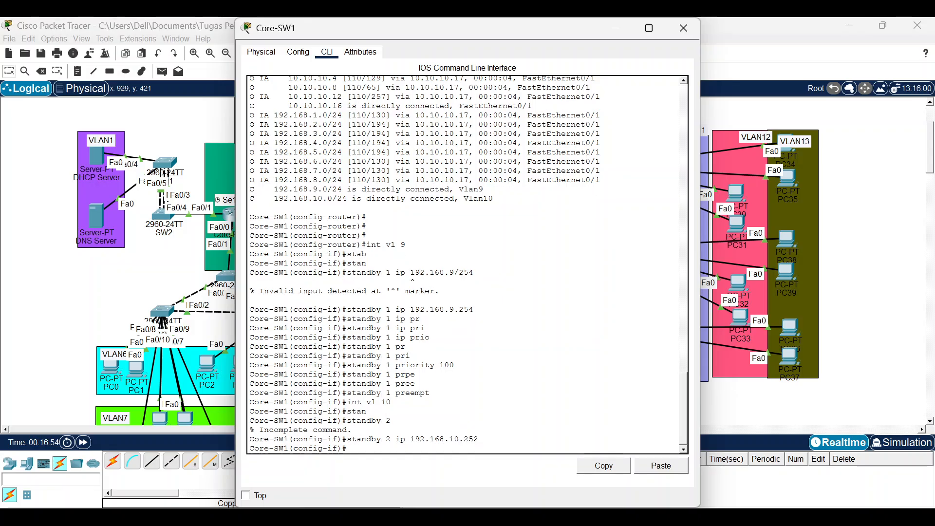
Enter priority 1010 for HSRP group 2, which is rejected.
key(Up)
key(BackSpace)
key(BackSpace)
key(BackSpace)
key(BackSpace)
key(BackSpace)
key(BackSpace)
key(BackSpace)
key(BackSpace)
key(BackSpace)
key(BackSpace)
key(BackSpace)
key(BackSpace)
key(BackSpace)
key(BackSpace)
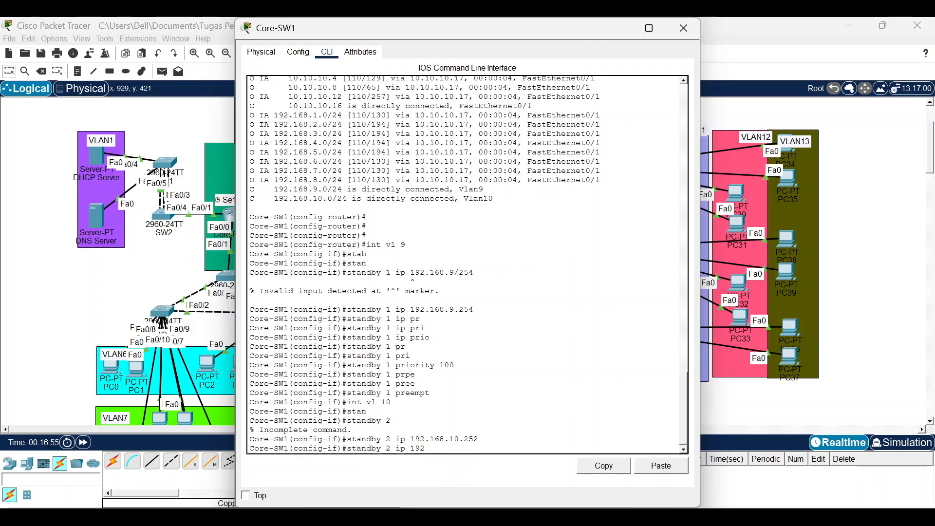
key(BackSpace)
key(BackSpace)
key(BackSpace)
text(pri)
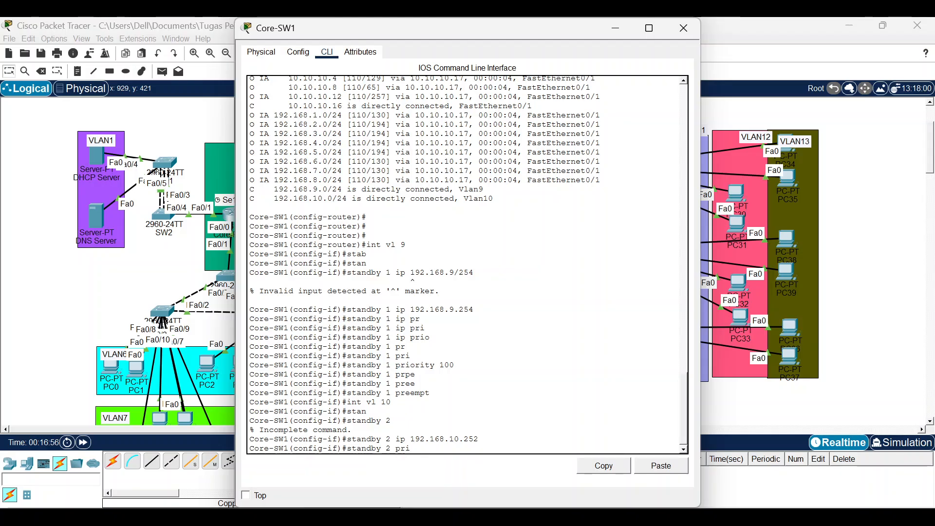
key(Tab)
text(1010)
key(Return)
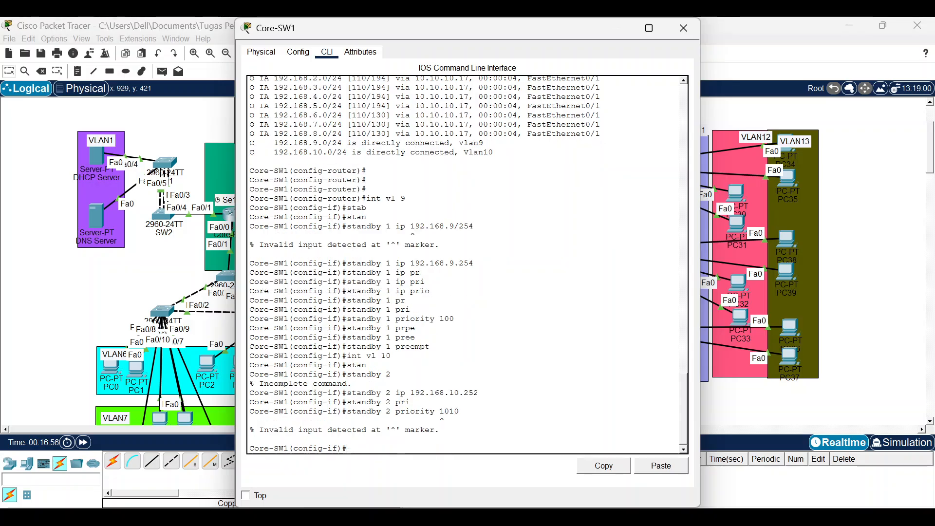
Correct the HSRP group 2 priority to 110.
key(Up)
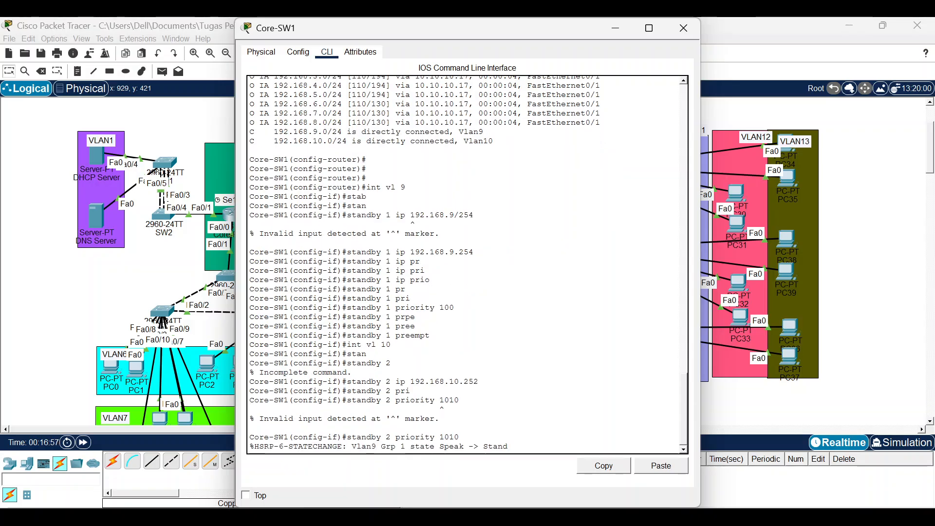
key(BackSpace)
key(BackSpace)
key(BackSpace)
key(BackSpace)
key(BackSpace)
key(BackSpace)
key(BackSpace)
key(BackSpace)
key(BackSpace)
key(BackSpace)
key(BackSpace)
key(BackSpace)
key(BackSpace)
key(BackSpace)
key(BackSpace)
key(BackSpace)
key(BackSpace)
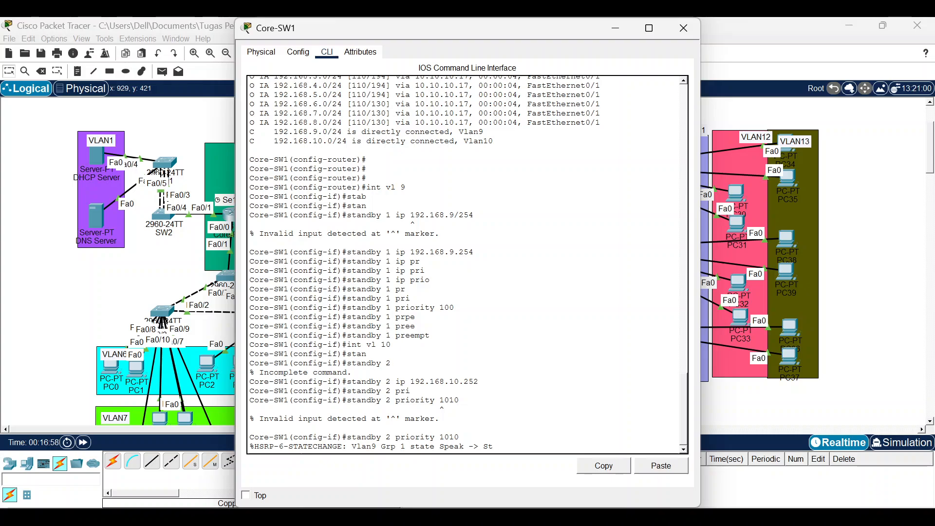
key(Up)
key(Up)
key(Up)
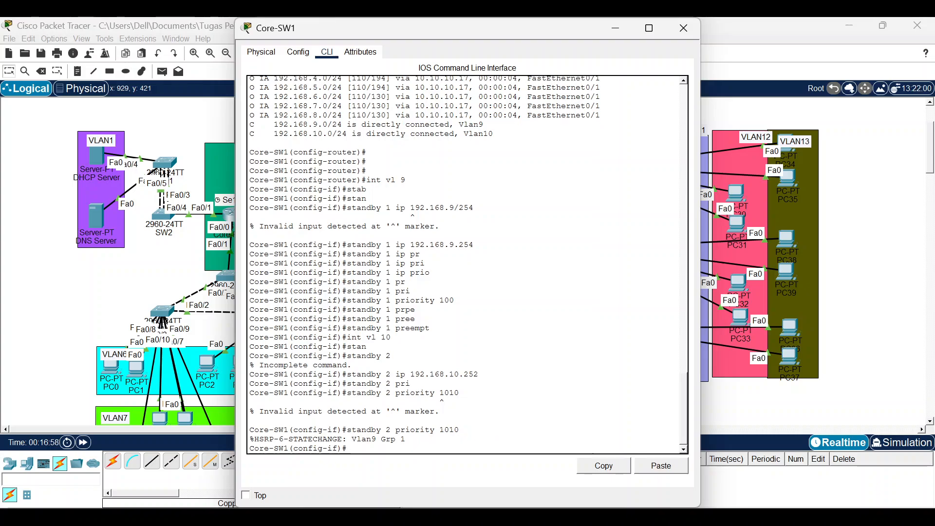
key(BackSpace)
key(BackSpace)
key(BackSpace)
key(BackSpace)
key(BackSpace)
key(BackSpace)
key(BackSpace)
key(BackSpace)
key(BackSpace)
key(BackSpace)
key(BackSpace)
key(BackSpace)
key(BackSpace)
key(BackSpace)
key(BackSpace)
key(BackSpace)
key(BackSpace)
key(BackSpace)
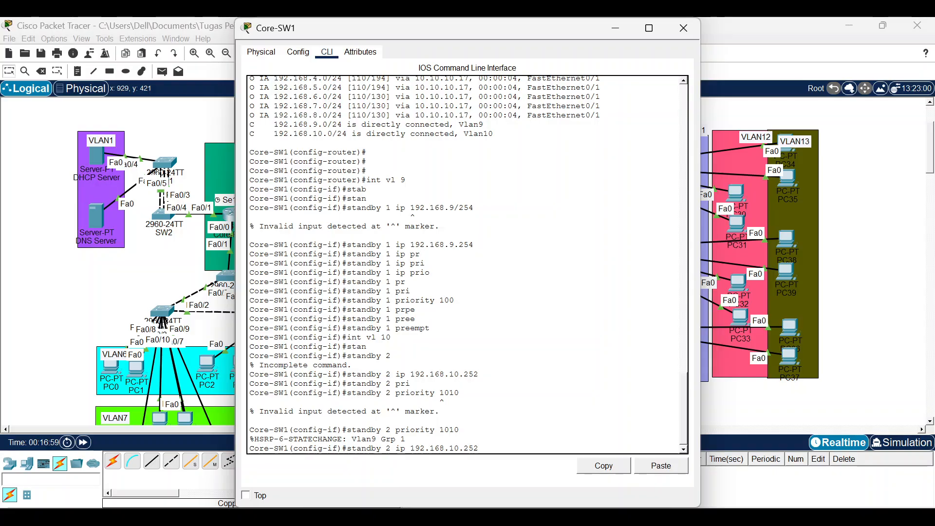
text(priority 1010)
key(BackSpace)
key(BackSpace)
key(BackSpace)
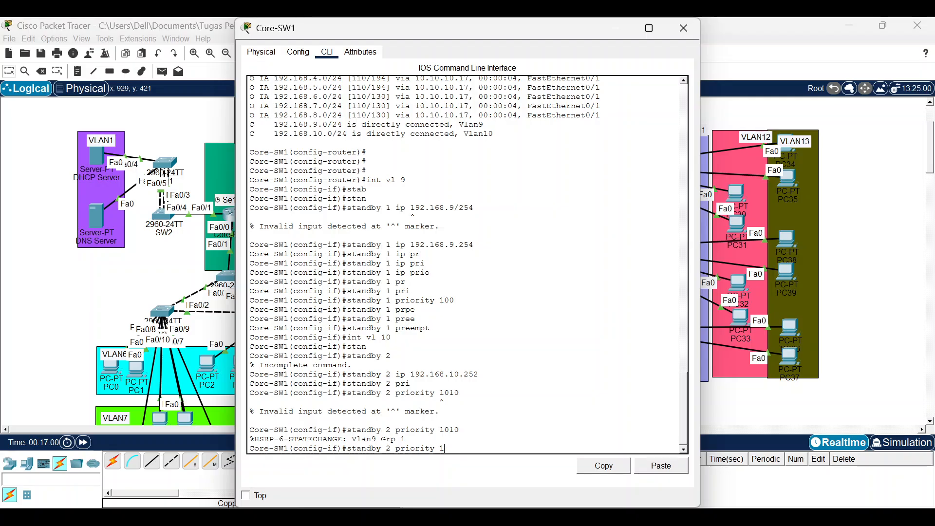
text(10)
key(Return)
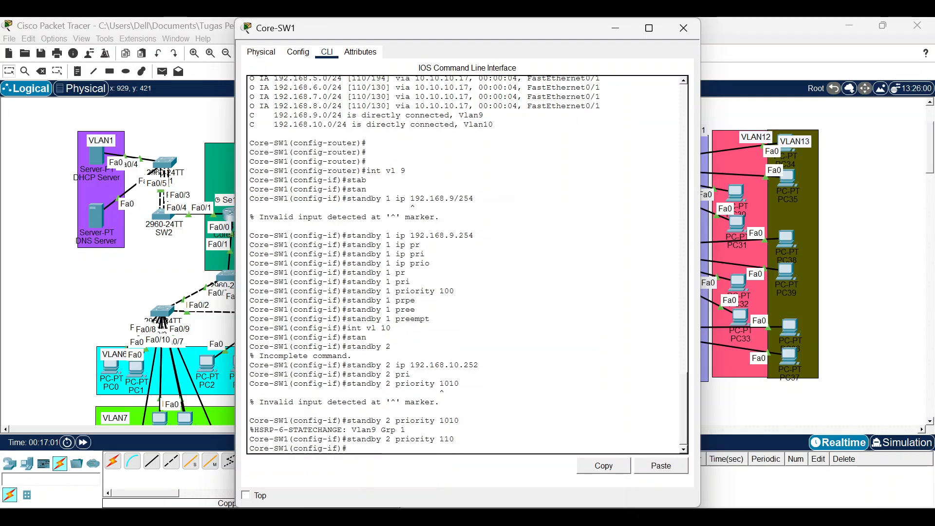
Enable preempt for HSRP group 2.
key(Up)
key(BackSpace)
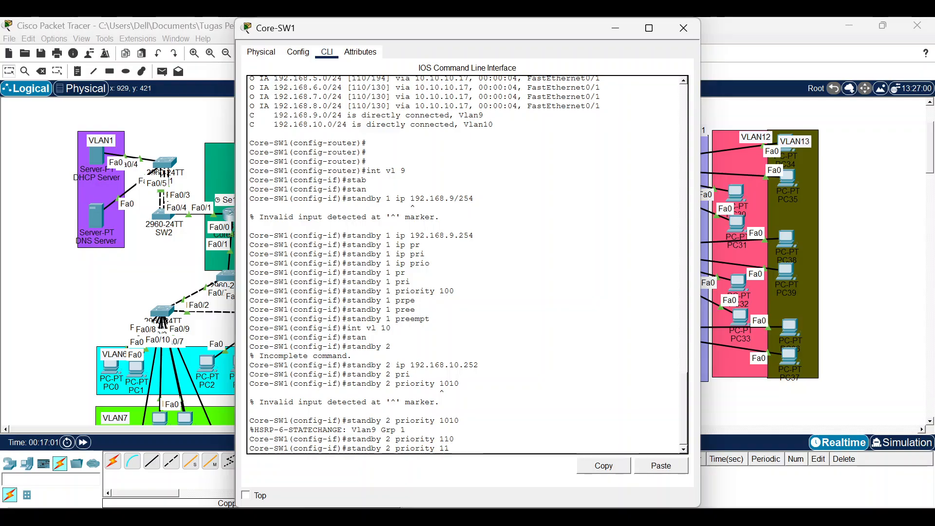
key(BackSpace)
key(BackSpace)
key(BackSpace)
key(BackSpace)
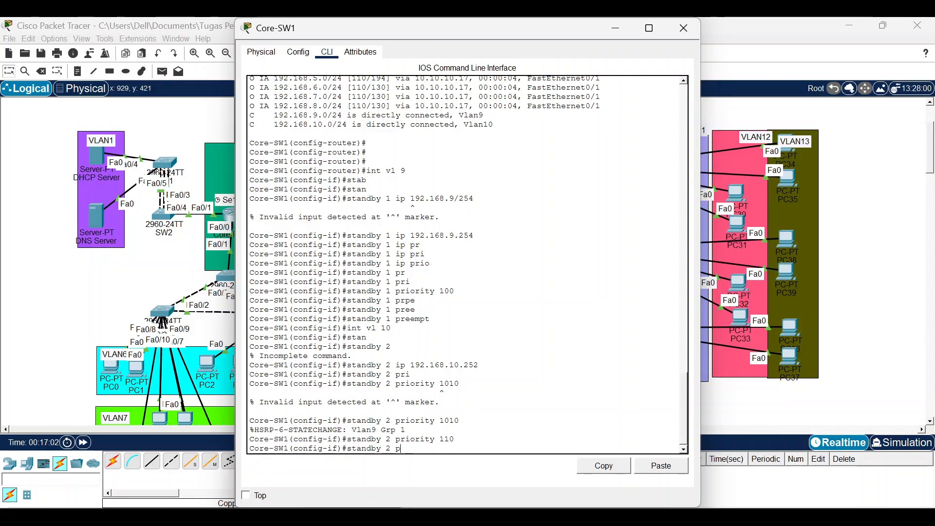
text(rees)
key(Tab)
key(BackSpace)
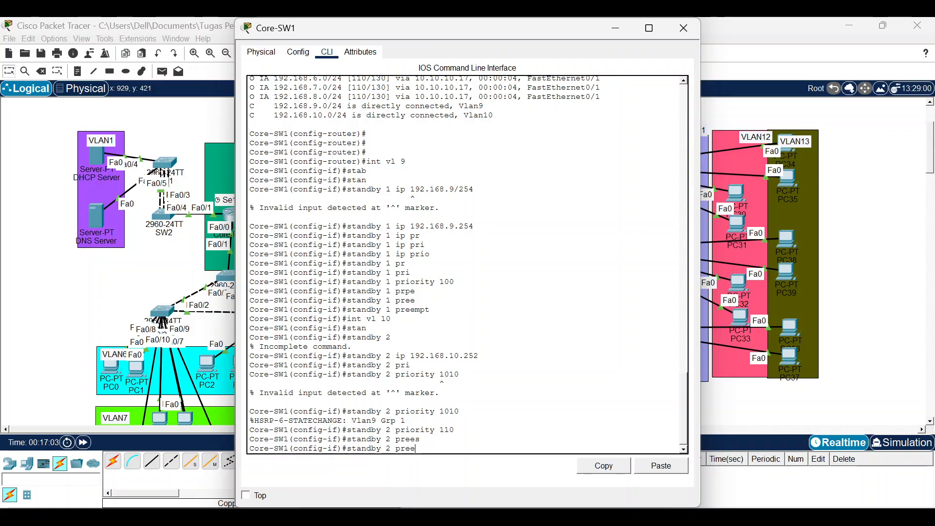
key(Tab)
key(Return)
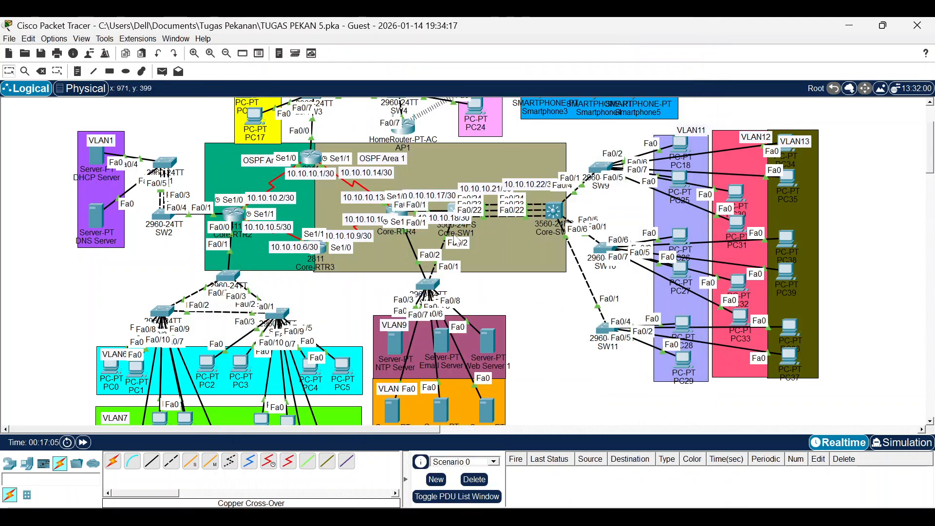
Set the NTP and Email servers' default gateway to 192.168.9.254.
click(400, 336)
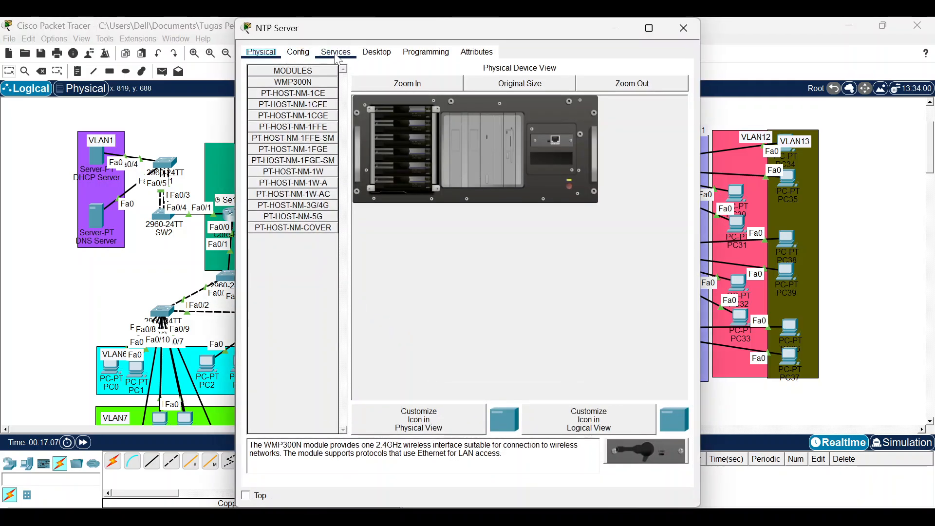
click(336, 52)
click(377, 52)
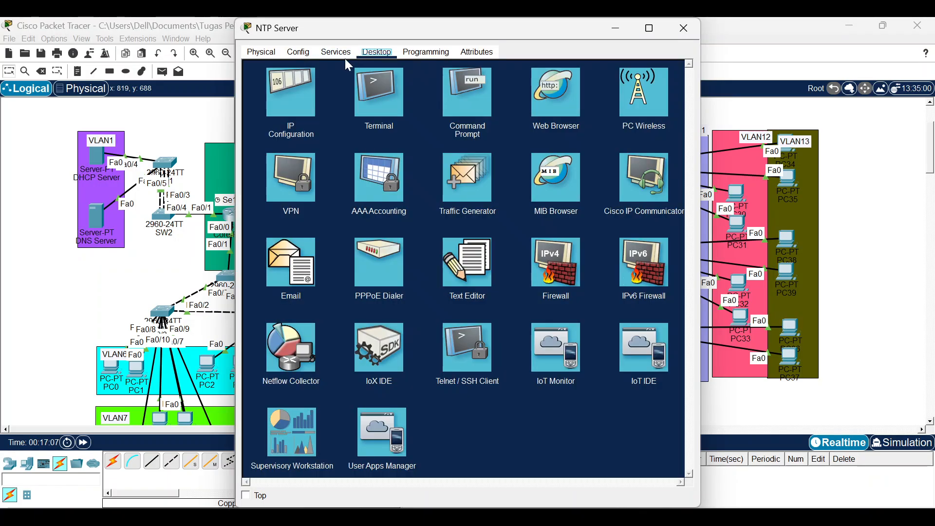
click(291, 93)
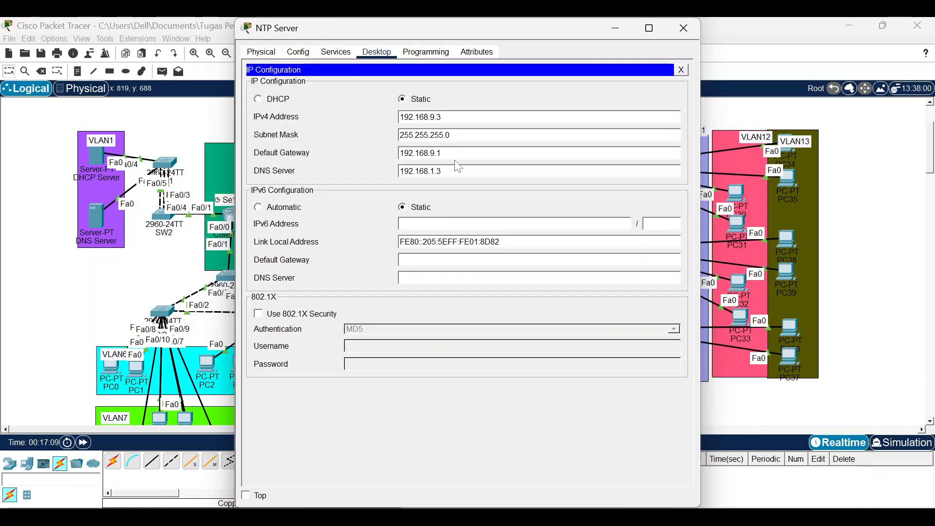
key(BackSpace)
text(254)
click(683, 28)
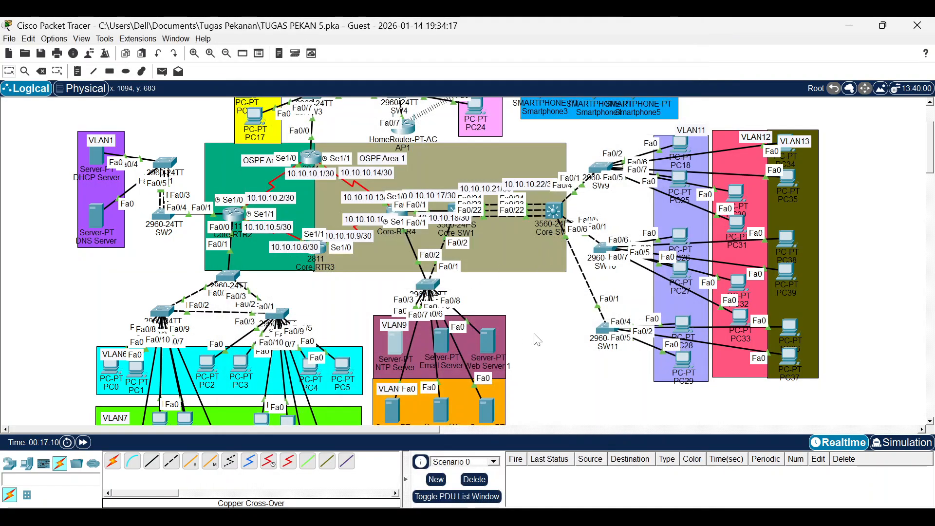
click(441, 341)
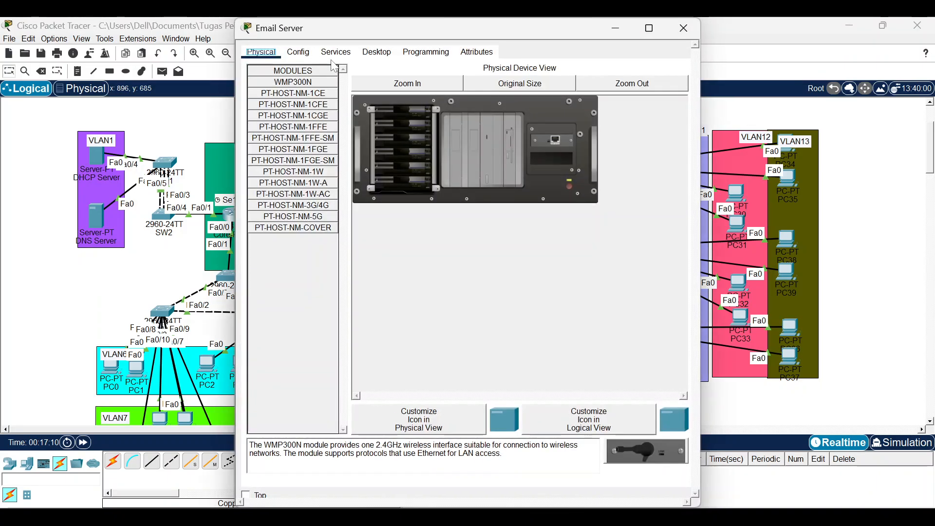
click(377, 51)
click(290, 92)
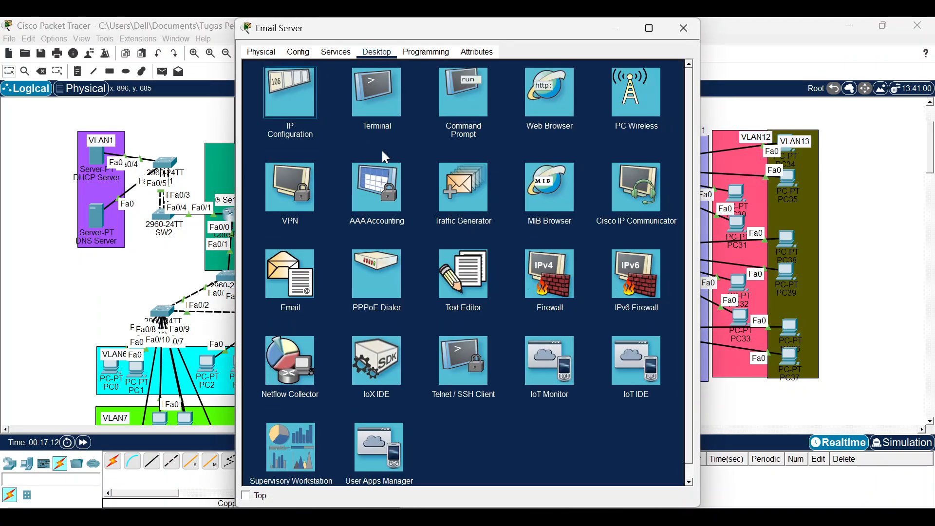
key(BackSpace)
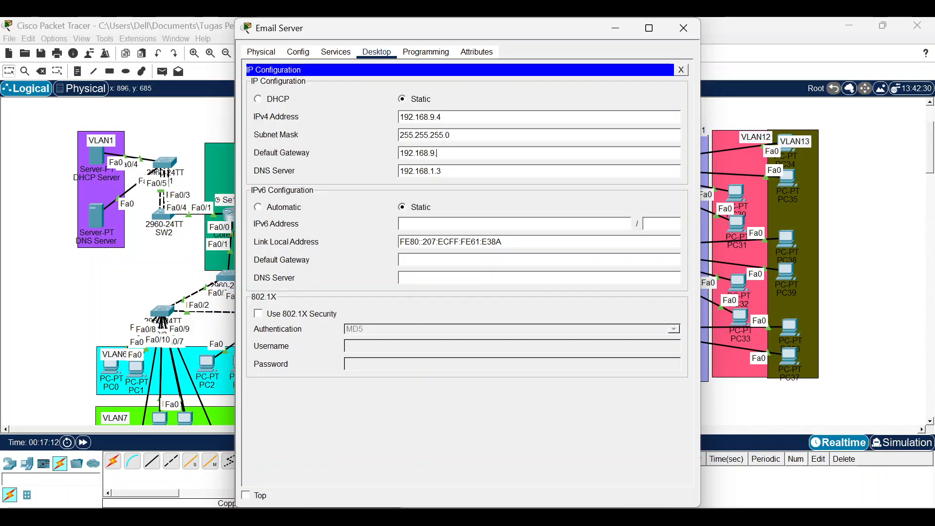
click(684, 26)
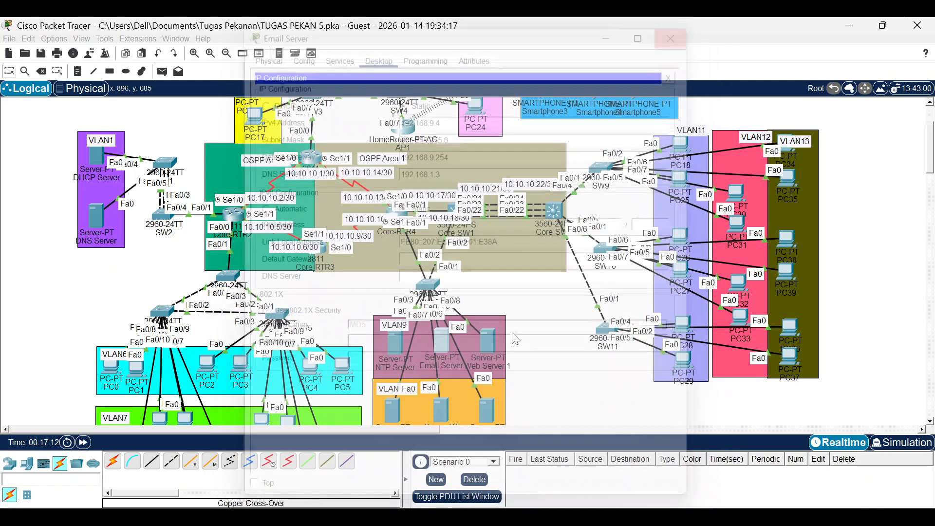
Set Web Server 1's default gateway to 192.168.10.254 and check Web Server 2.
click(496, 347)
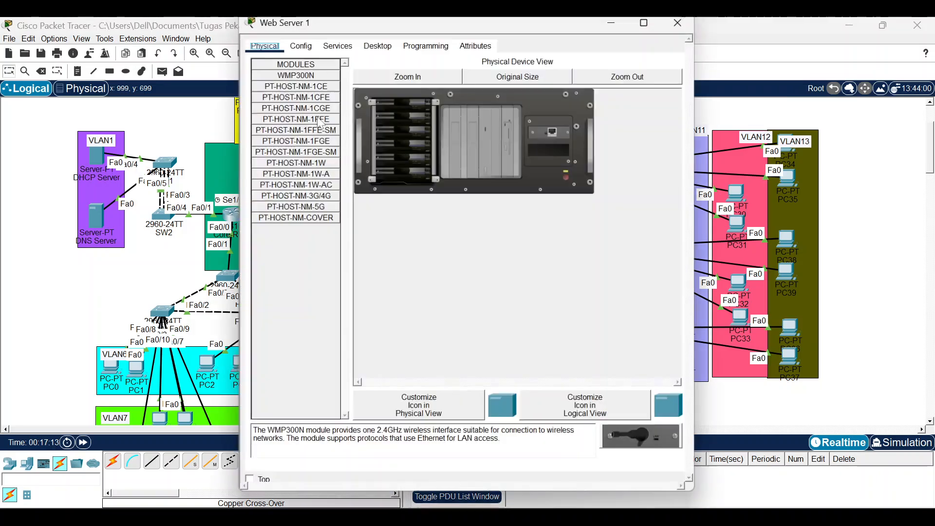
click(336, 52)
click(377, 53)
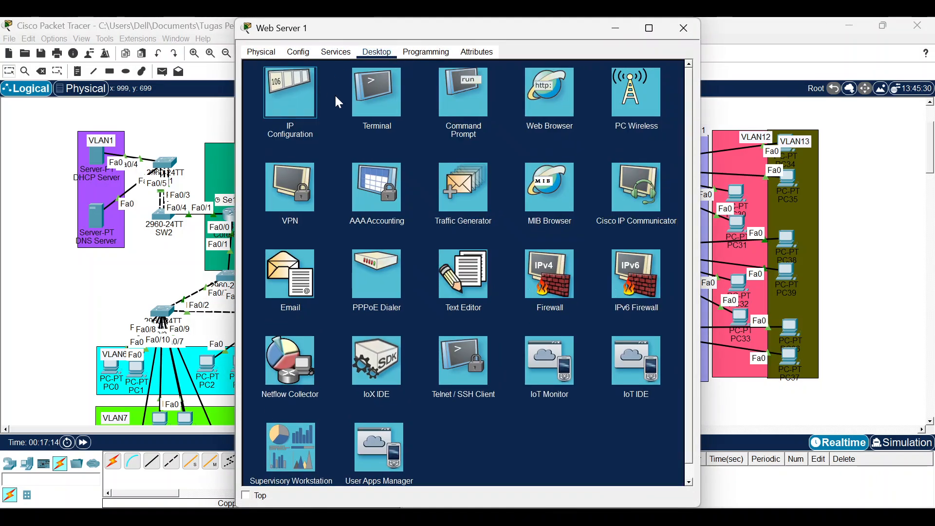
click(292, 90)
key(BackSpace)
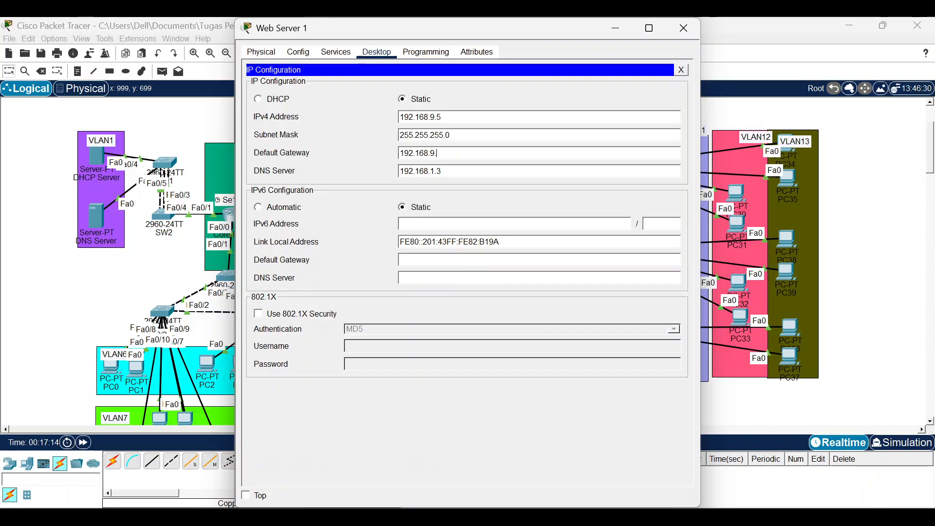
text(254)
click(683, 28)
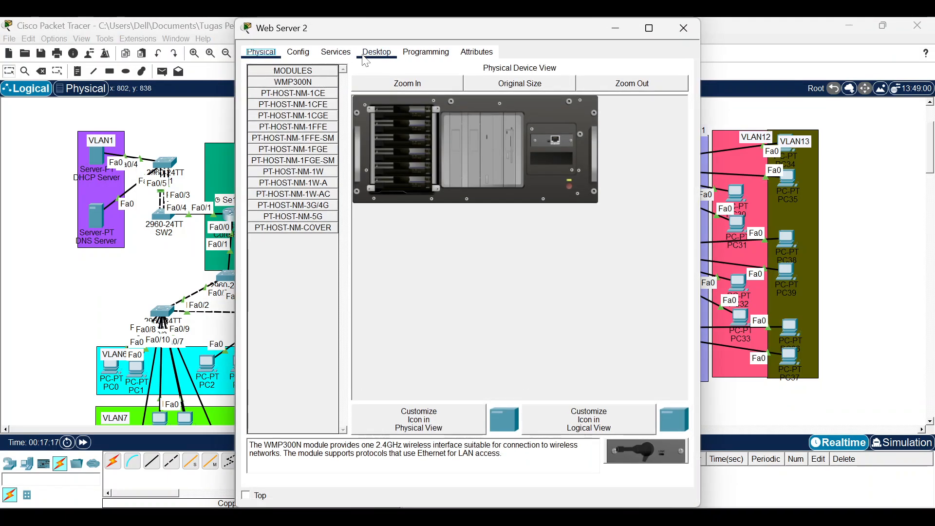
click(366, 54)
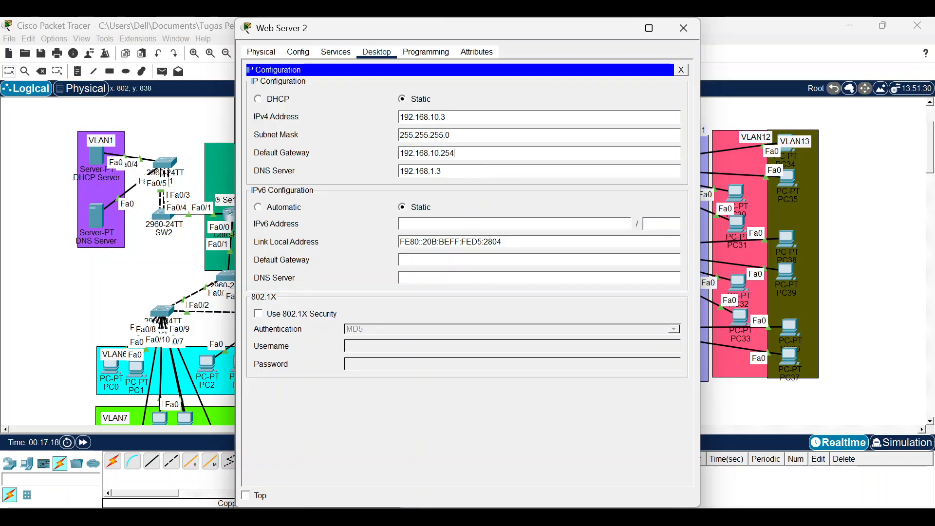
click(683, 27)
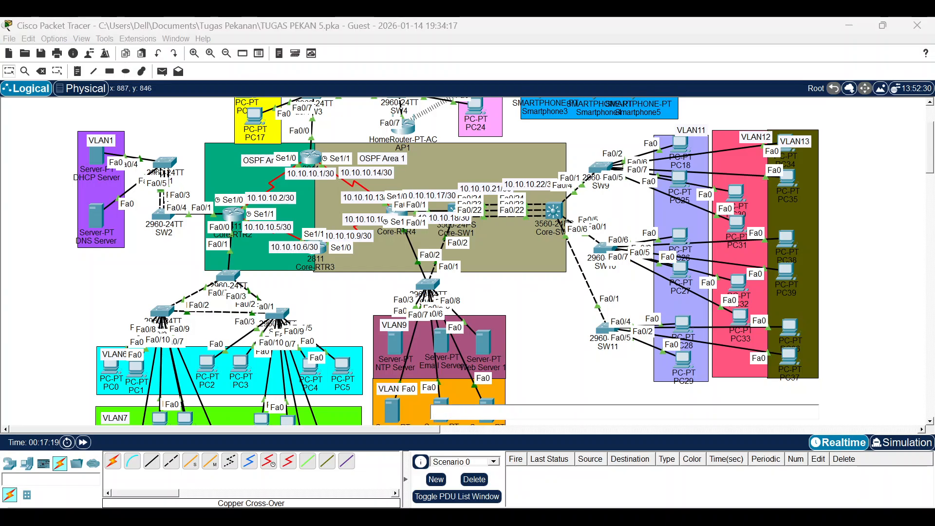
Set Web Server 3's default gateway to 192.168.10.254.
click(458, 398)
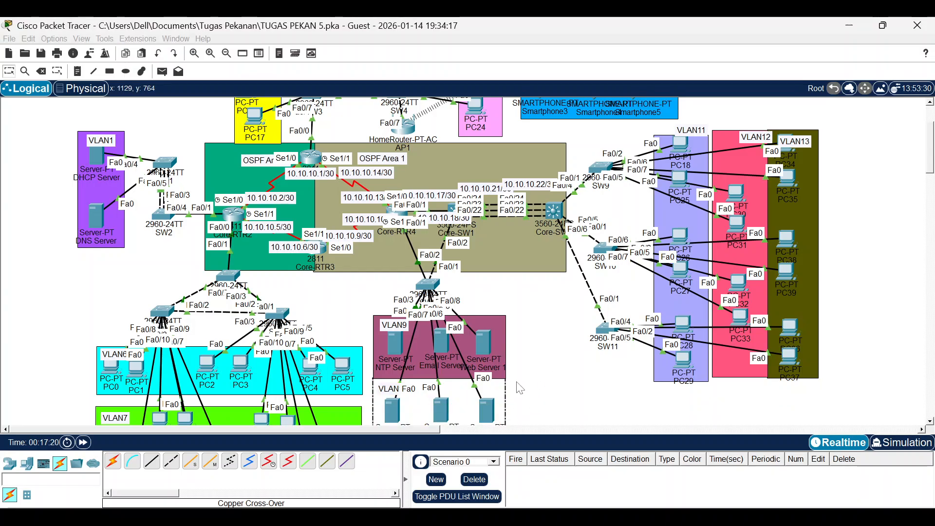
click(442, 410)
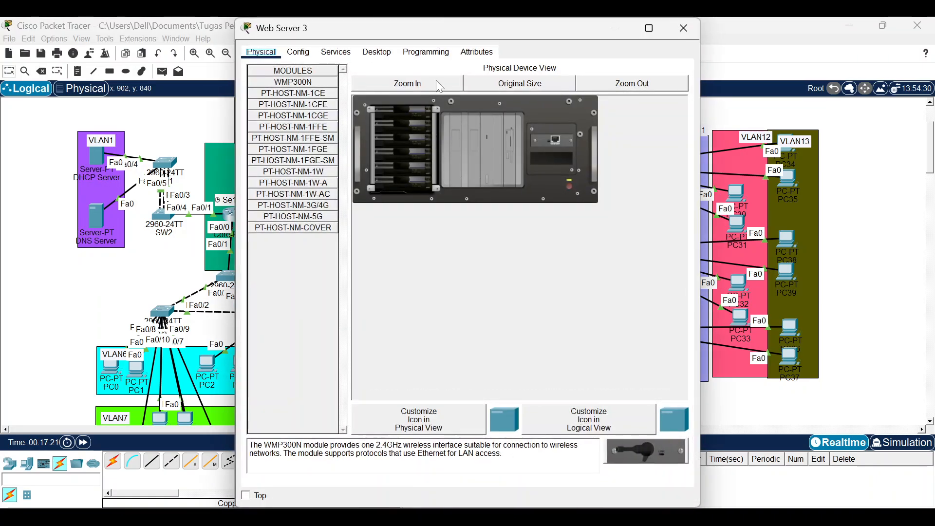
click(376, 52)
click(290, 90)
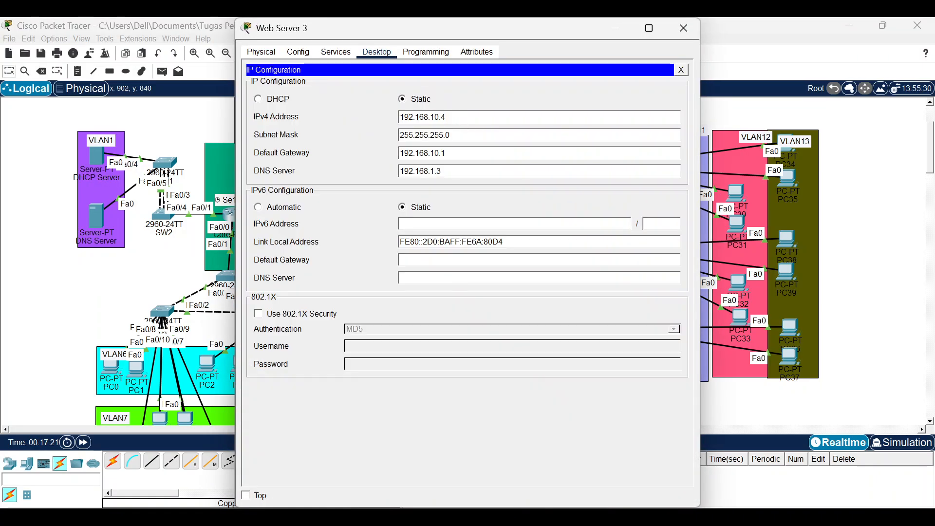
key(BackSpace)
text(254)
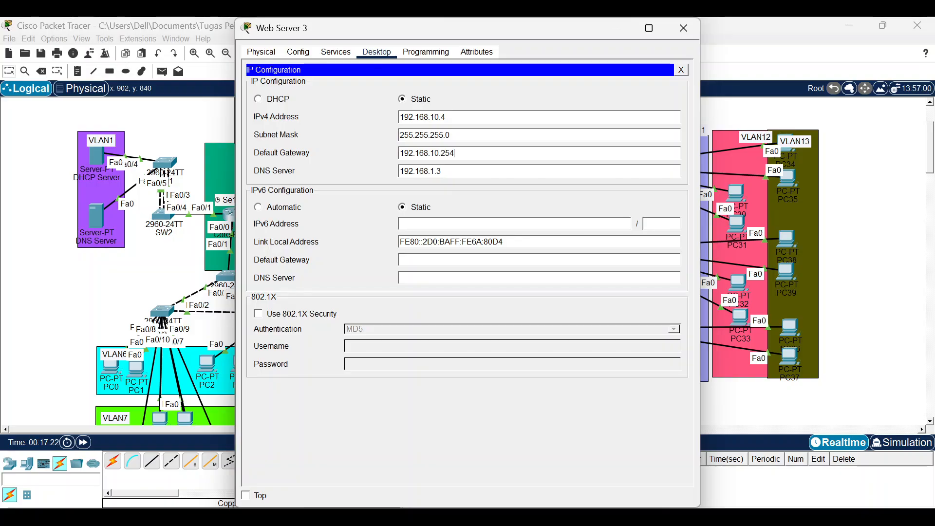
click(684, 28)
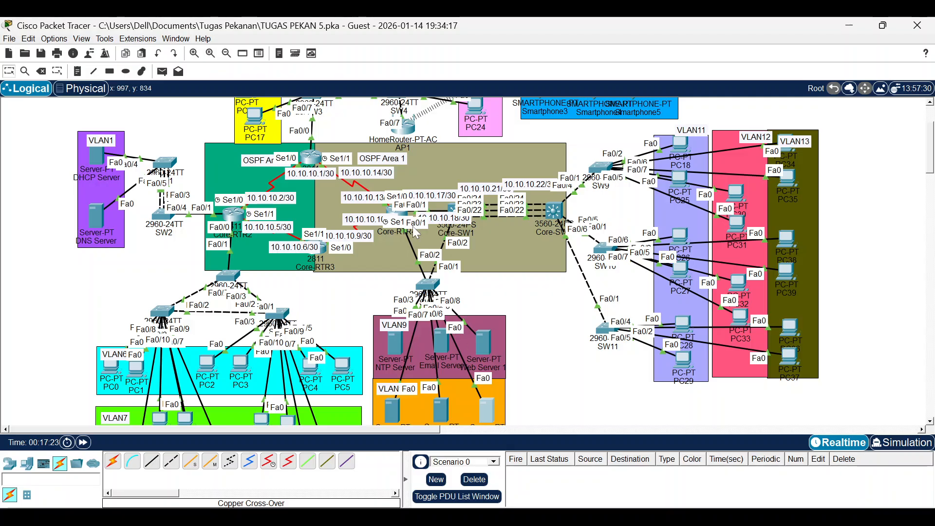
Check that Web Server 4's default gateway is 192.168.10.254.
click(491, 402)
click(325, 56)
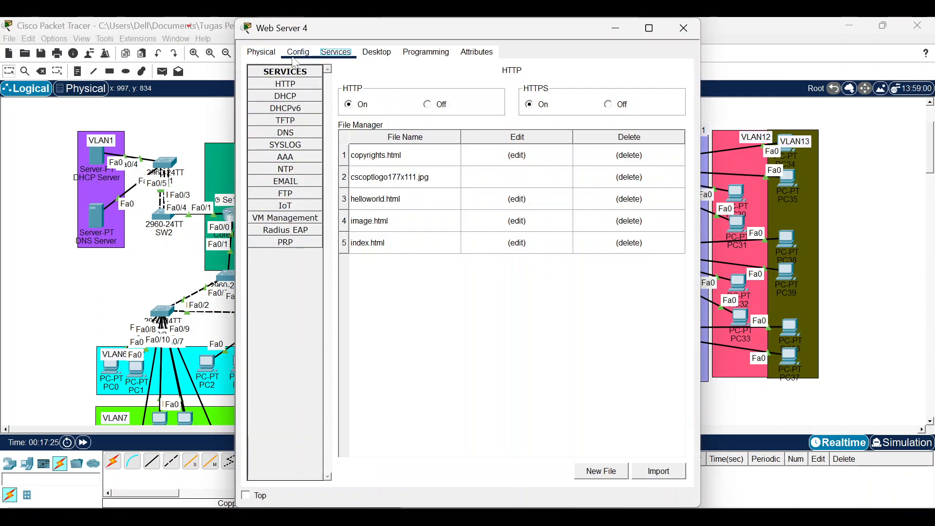
click(298, 52)
click(380, 54)
click(285, 93)
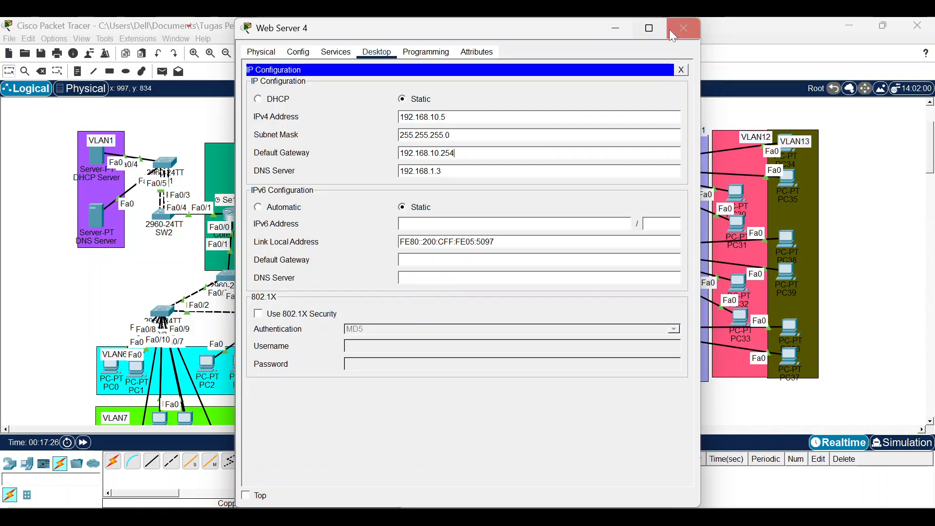
click(683, 28)
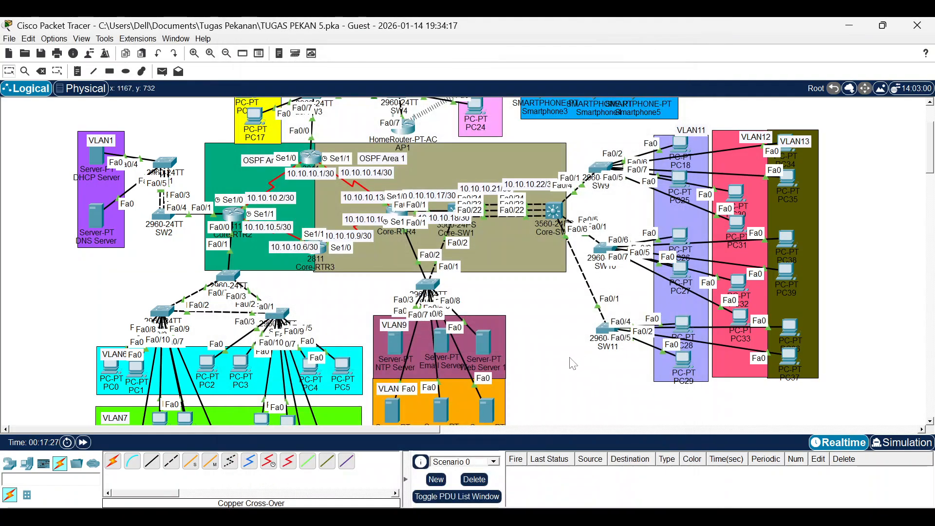
Review the PT Activity instructions, then return to the network topology.
mouse_move(633, 517)
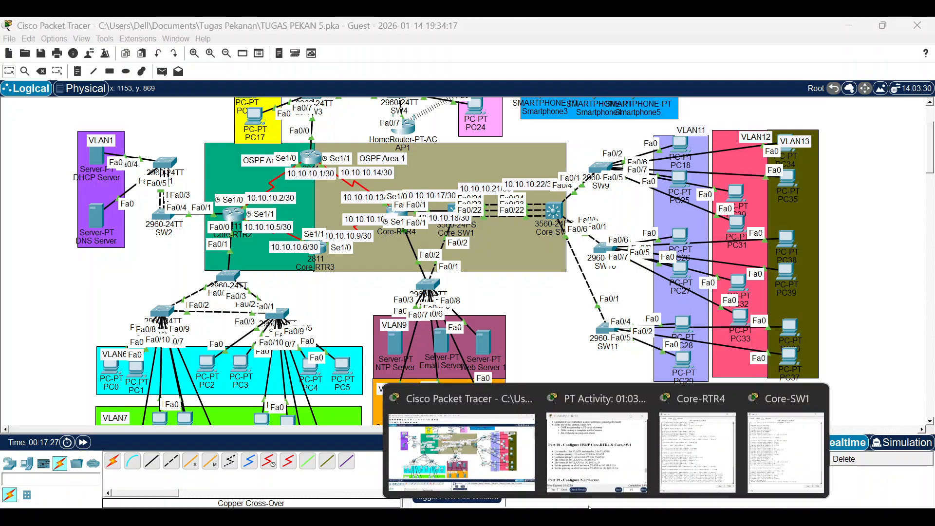
click(594, 443)
scroll(465, 249, down, 7)
scroll(465, 249, up, 5)
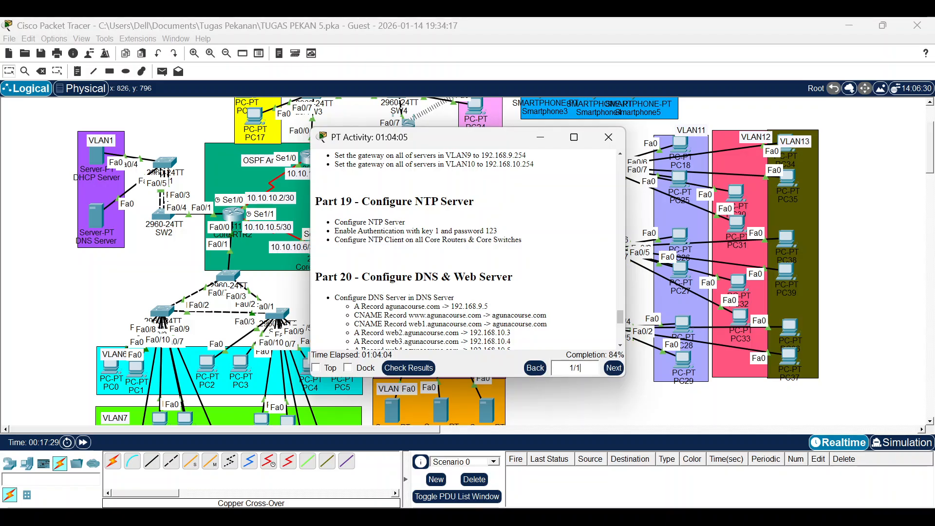
click(595, 414)
scroll(487, 347, down, 3)
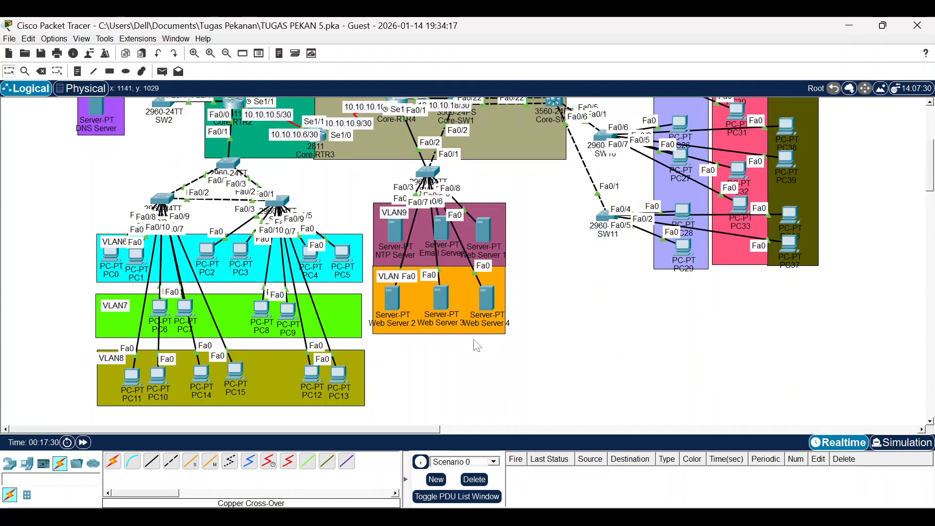
Enable NTP authentication on the NTP Server with key 1 and its password.
click(399, 230)
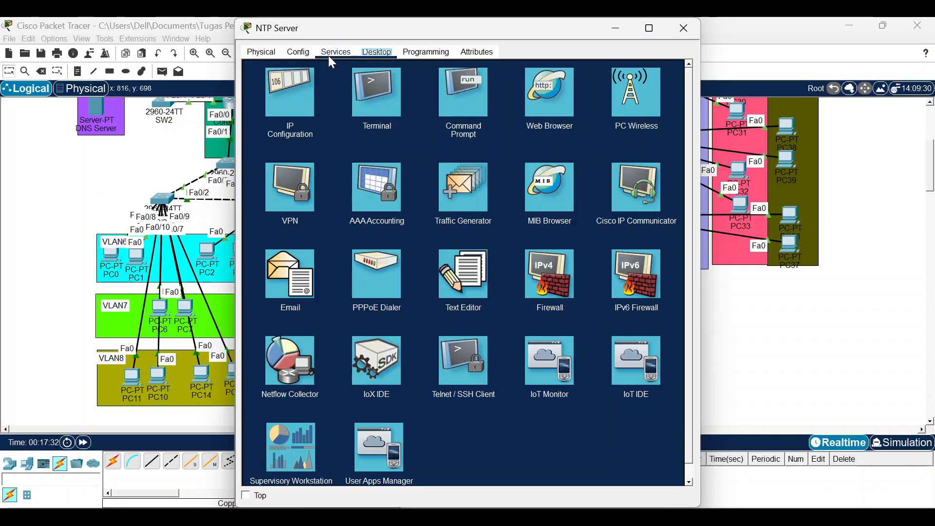
click(333, 56)
click(311, 168)
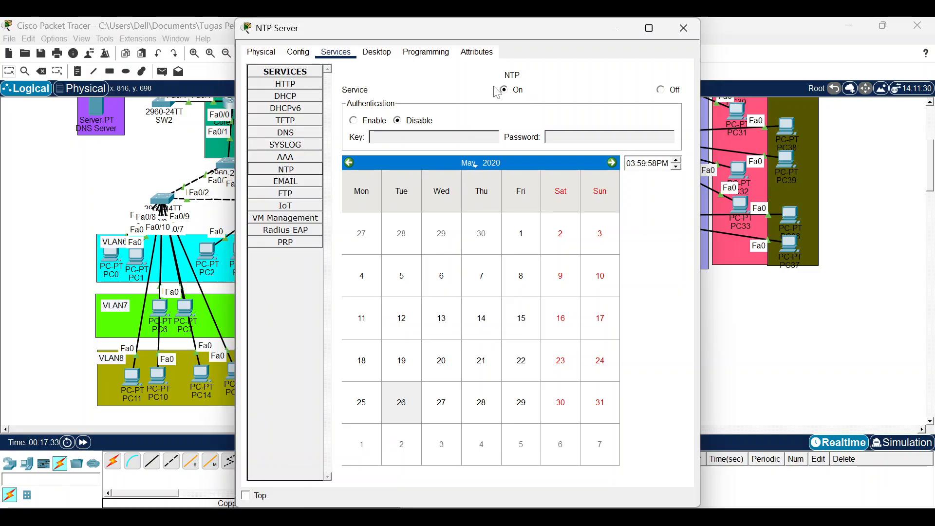
click(374, 120)
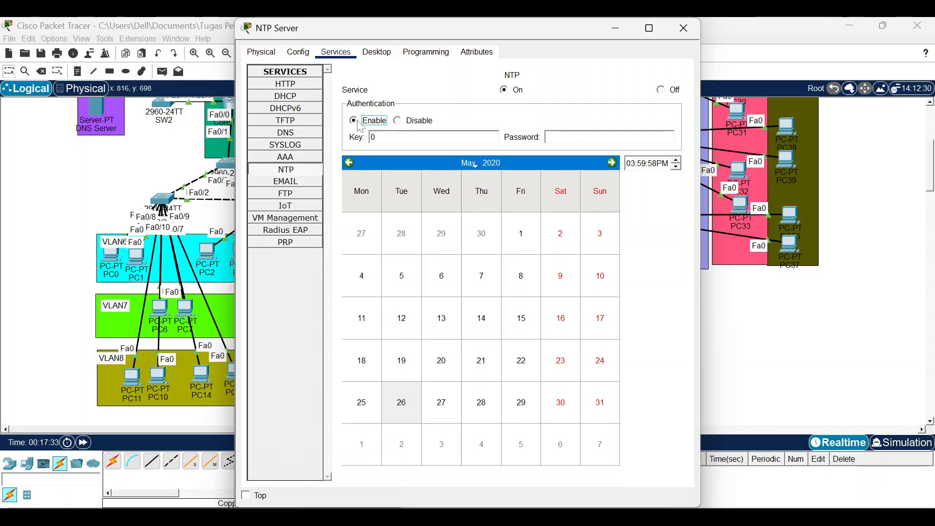
click(387, 137)
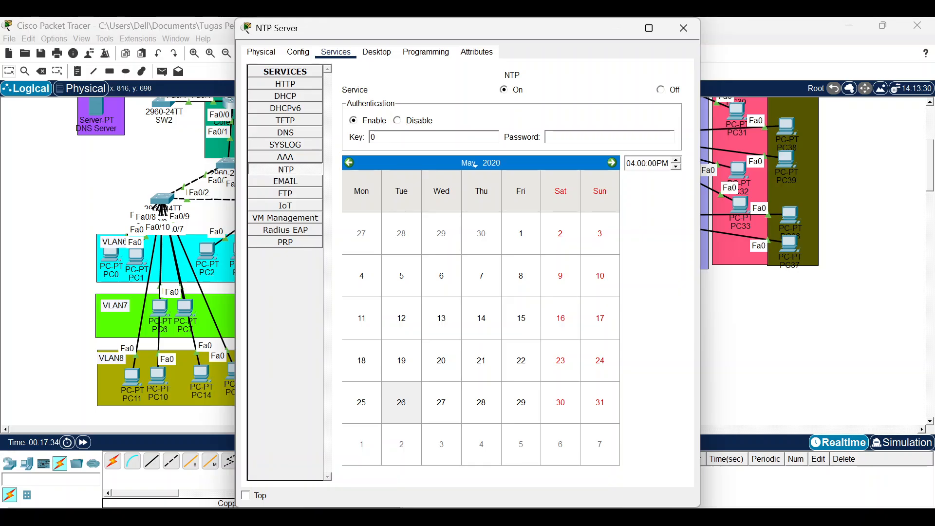
key(BackSpace)
text(1)
text(123)
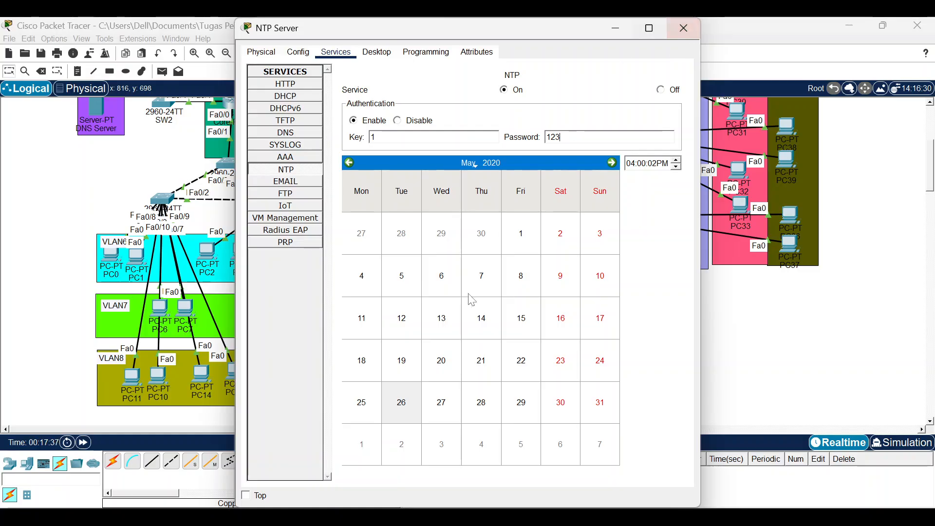
click(351, 518)
Replace the old channel-group notes with the line 'ntp authenticate'.
key(ctrl+a)
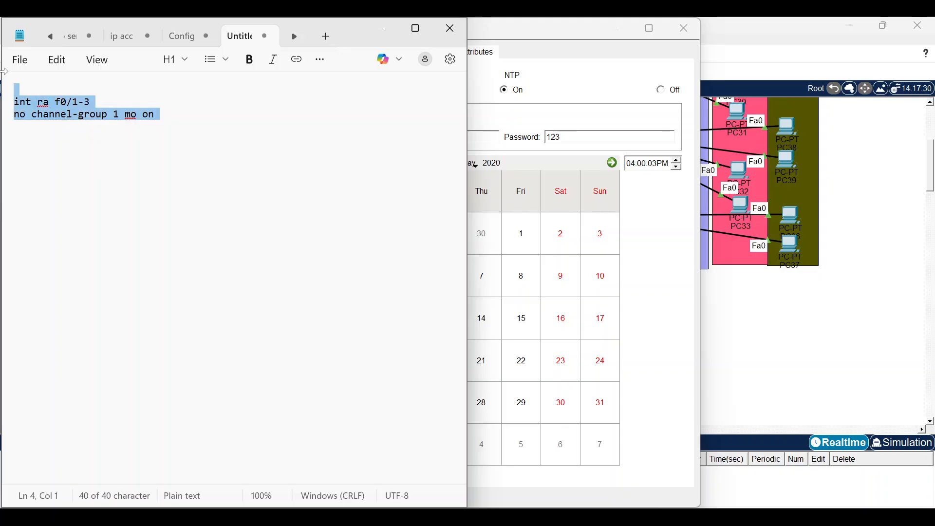
key(ctrl+x)
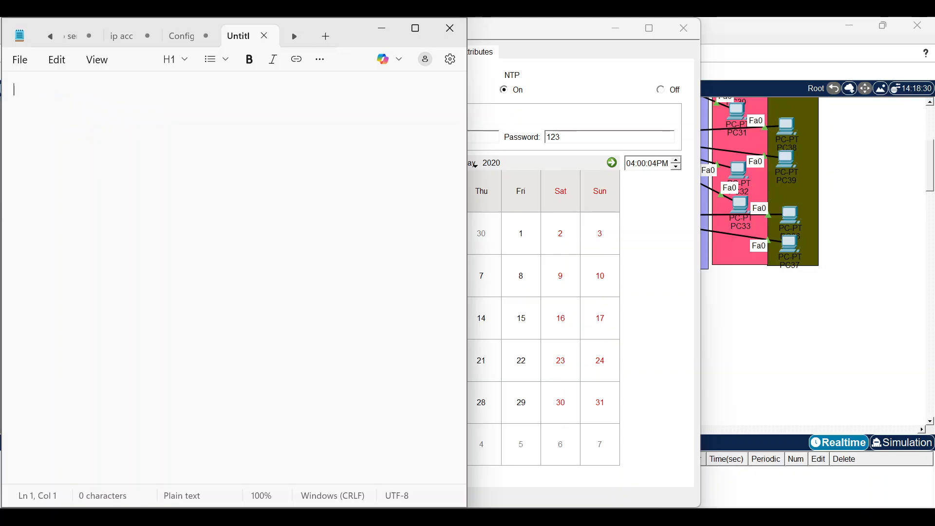
text(ntp aut)
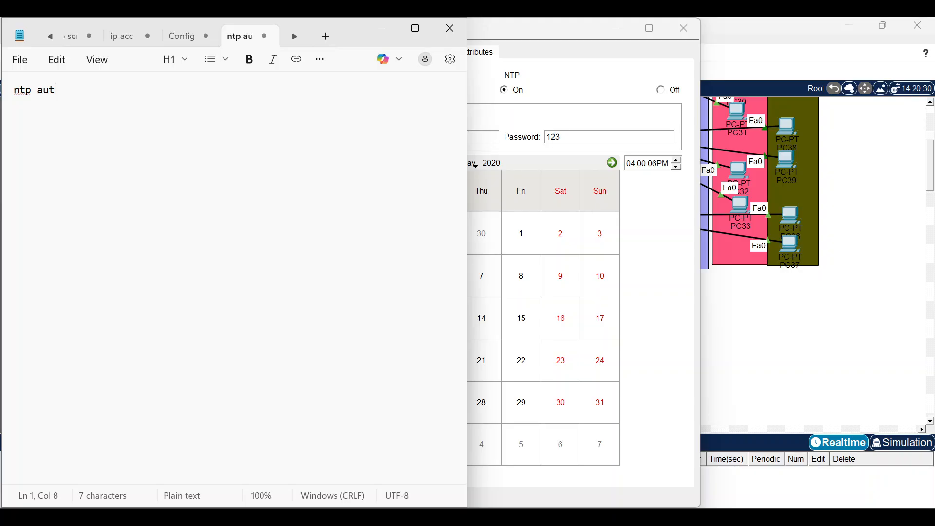
text(hen)
key(ctrl+a)
key(Right)
text(ticatre)
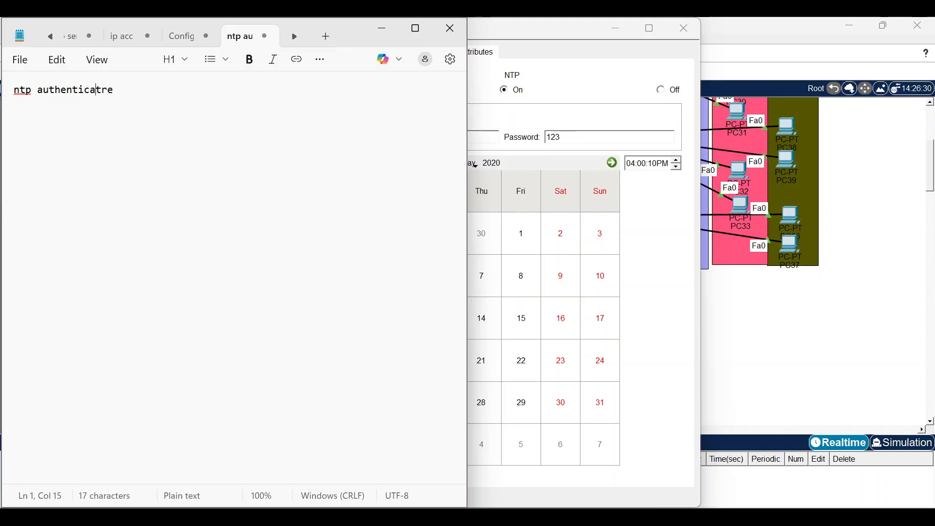
double_click(98, 93)
click(100, 93)
click(114, 91)
Add 'ntp server 192.168.9.3' and an md5 authentication key 1 line, and select all.
key(Return)
text(ntp server)
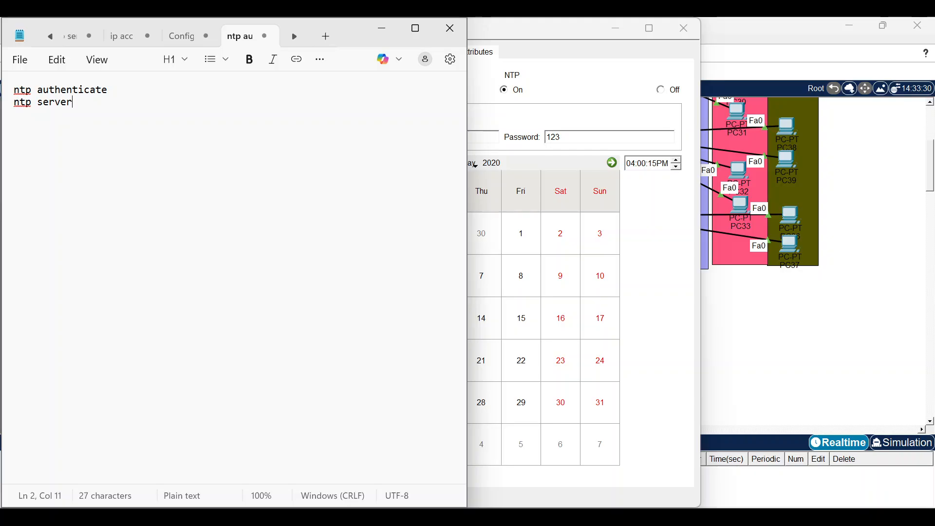
text( 192.168.9.3)
key(Return)
text(net)
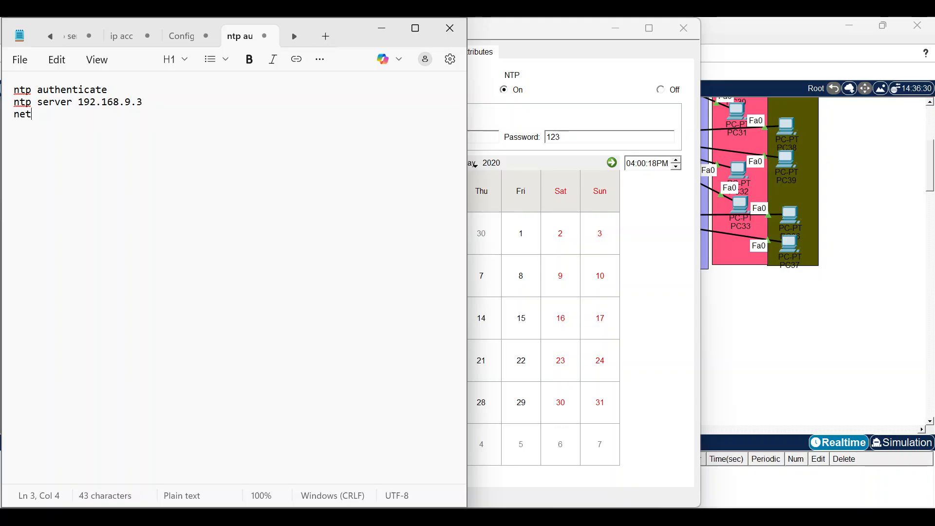
double_click(87, 90)
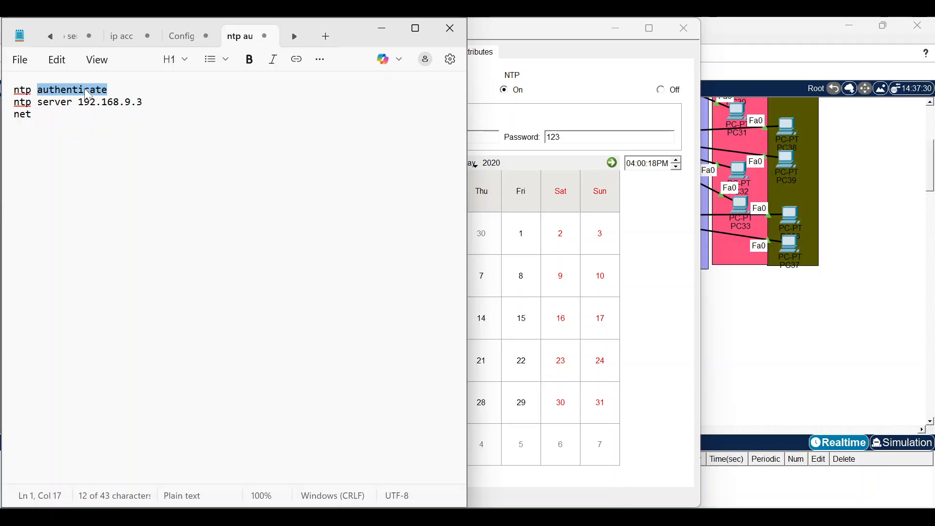
click(32, 114)
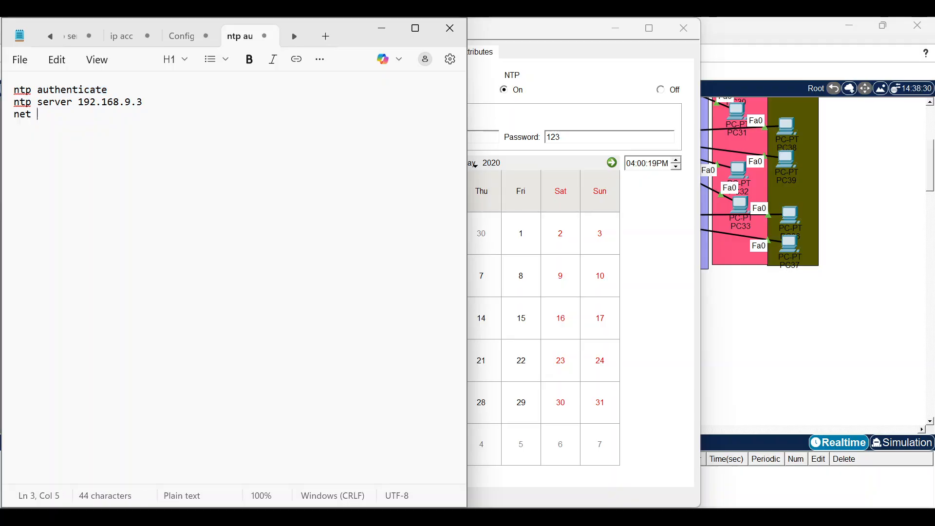
key(ctrl+v)
key(BackSpace)
key(BackSpace)
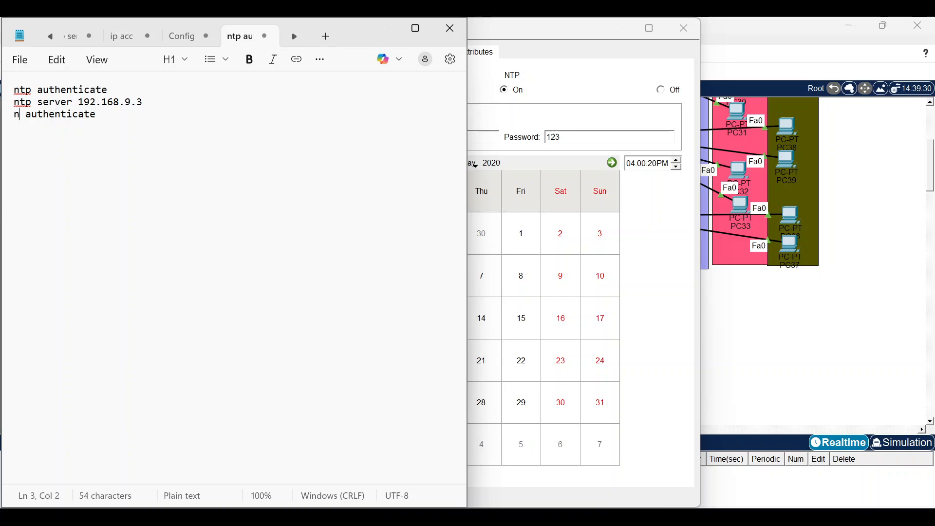
text(yp)
key(BackSpace)
key(BackSpace)
text(tp)
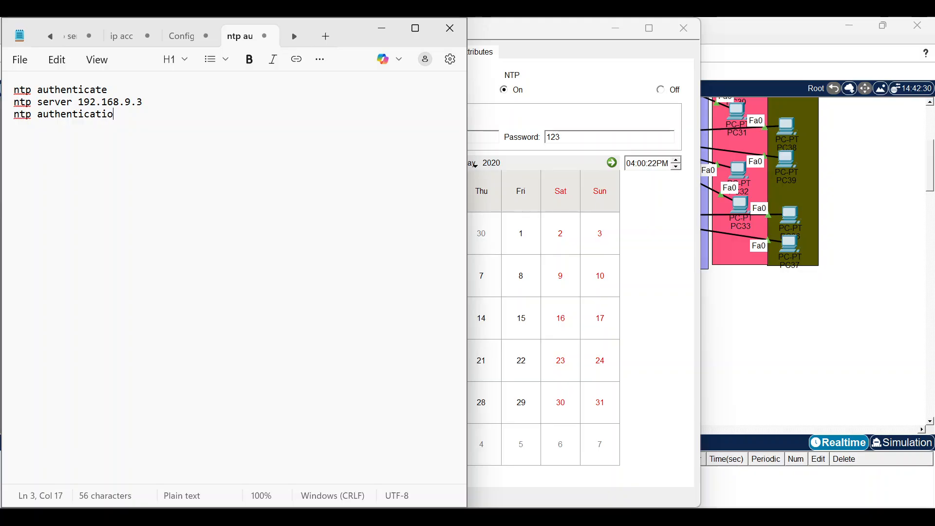
text( 1 md5 123)
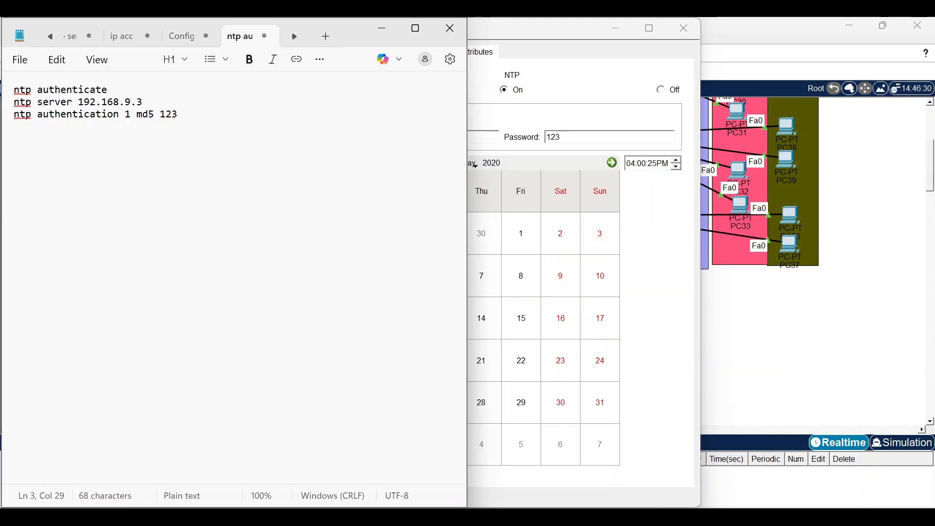
key(ctrl+a)
key(super+c)
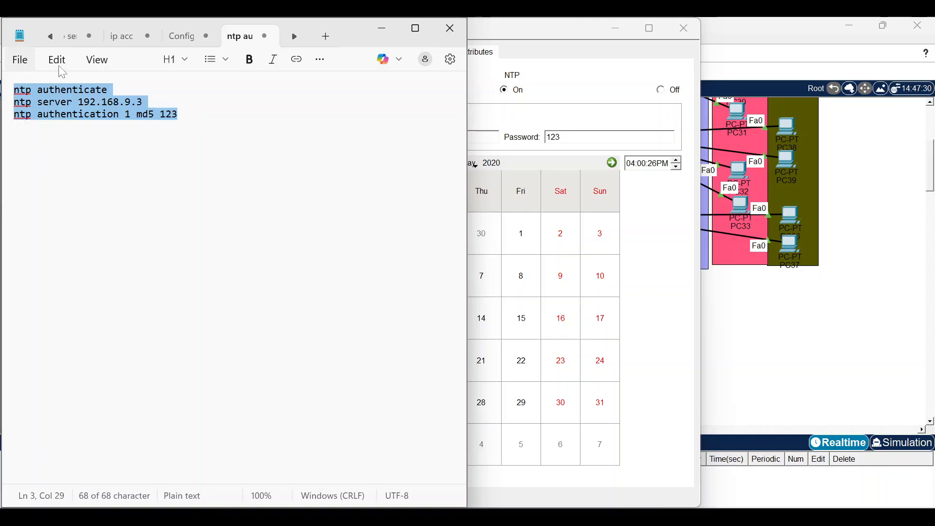
click(609, 59)
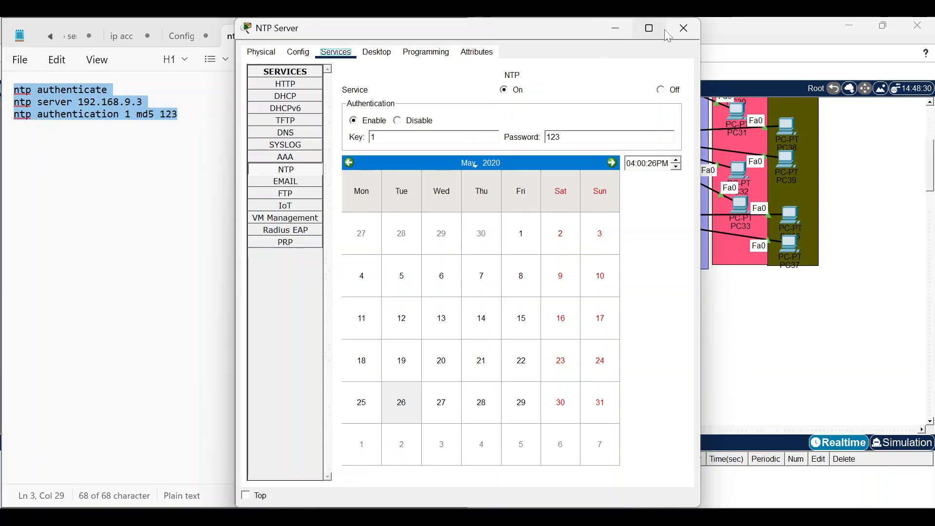
Paste the NTP client commands (server 192.168.9.3, authentication) into Core-RTR1's CLI.
click(615, 28)
click(385, 25)
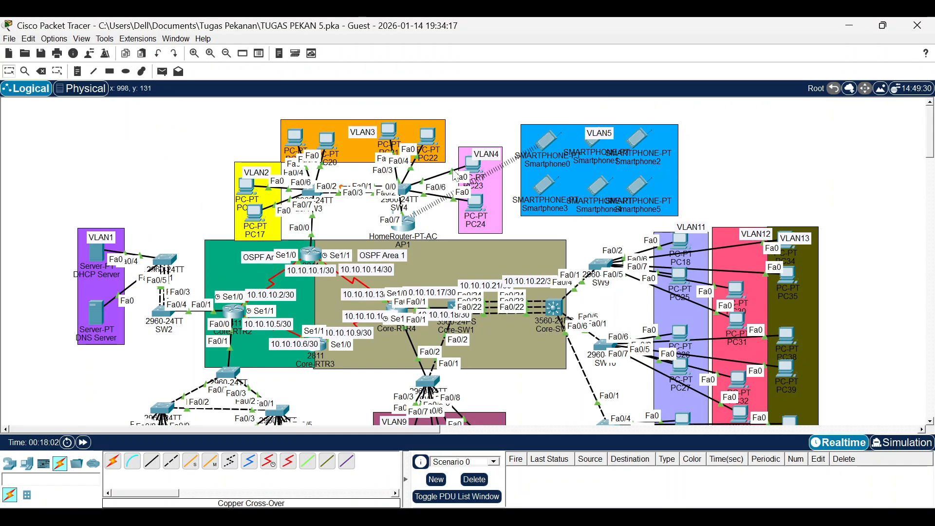
click(318, 255)
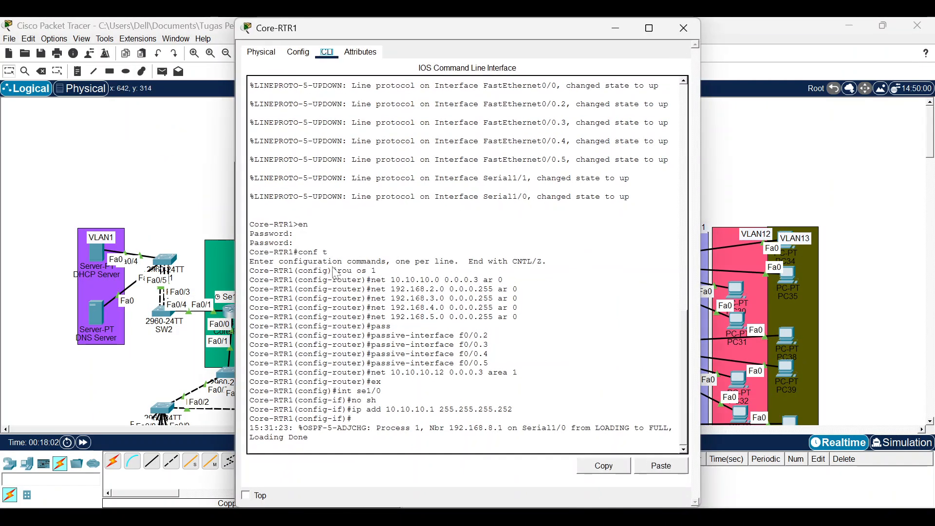
key(Return)
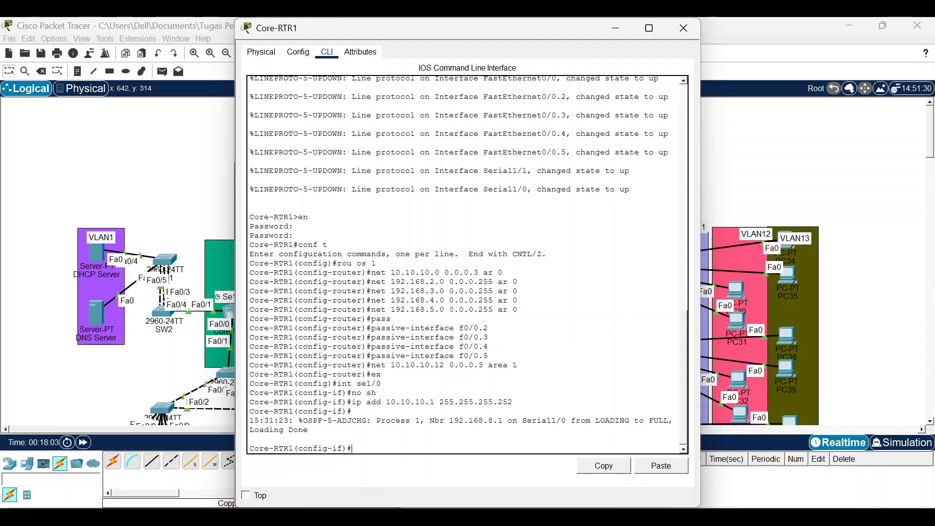
click(658, 467)
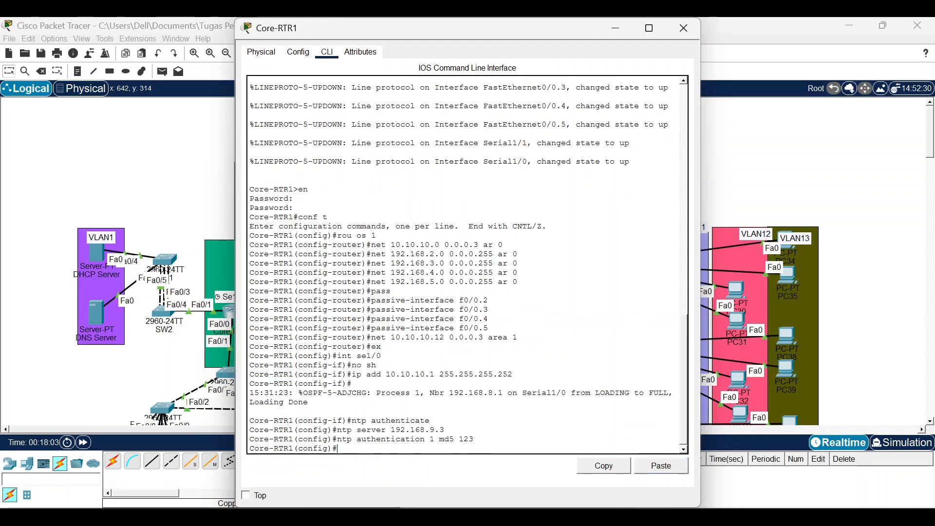
click(683, 29)
Re-copy the three NTP commands from Notepad and paste them into Core-RTR2.
click(351, 517)
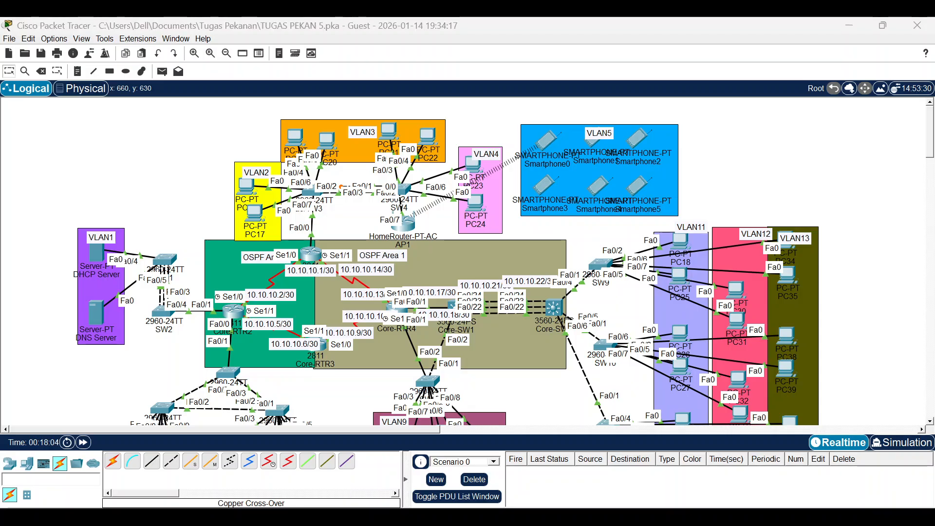
click(179, 114)
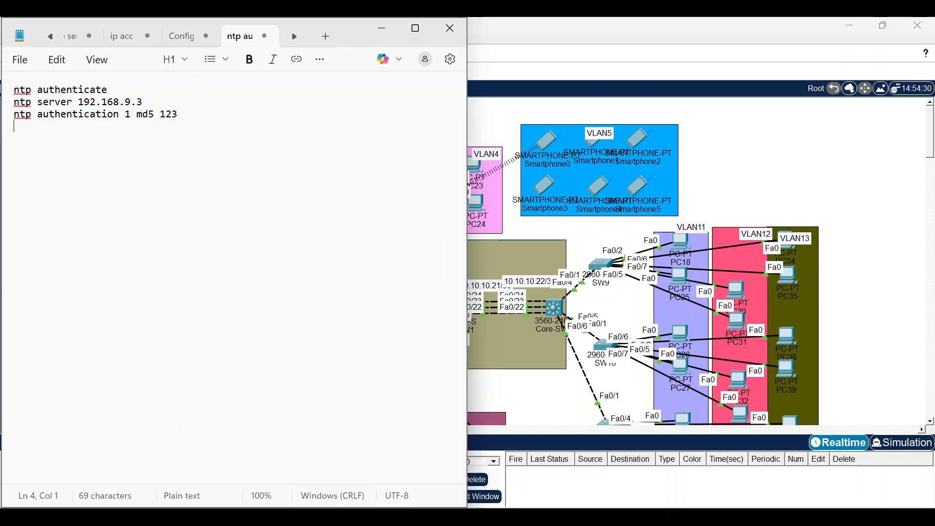
key(shift+Up)
key(shift+Up)
key(shift+Up)
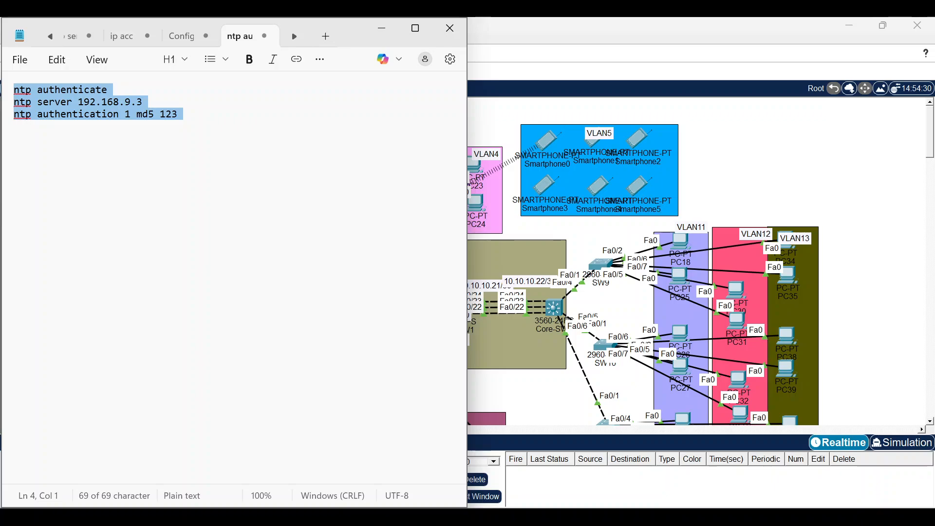
click(375, 34)
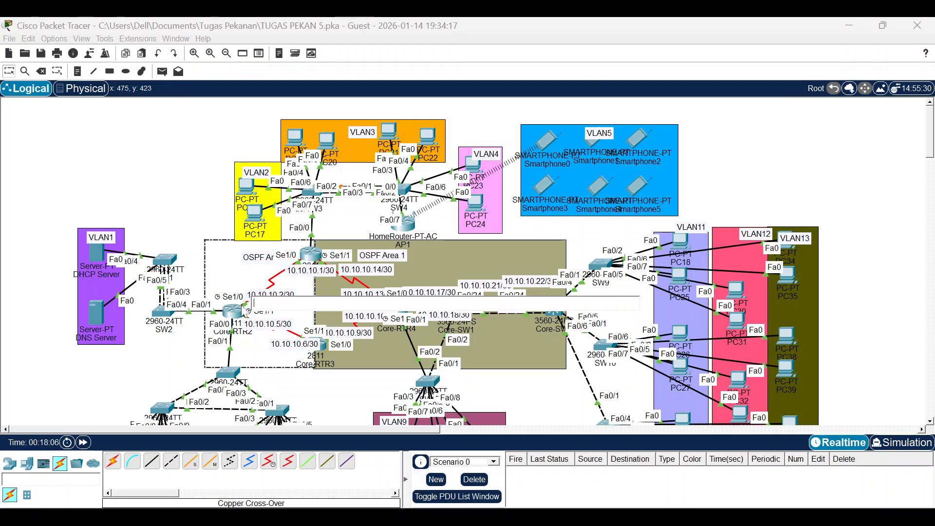
click(181, 215)
click(232, 309)
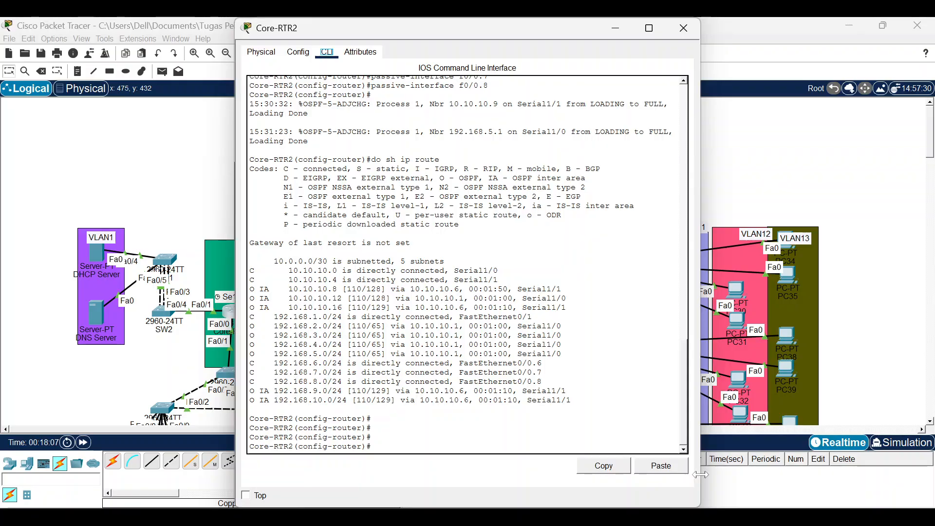
click(661, 465)
click(684, 28)
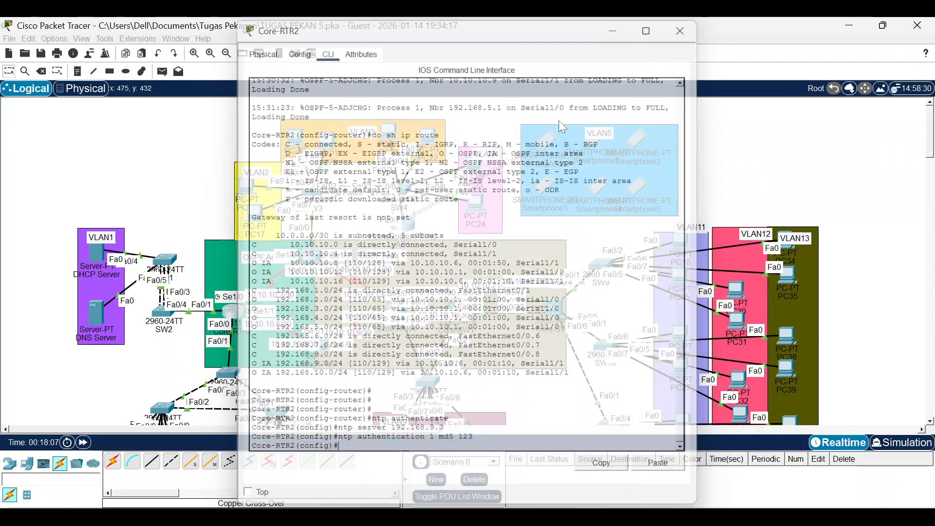
Apply the same NTP commands on Core-RTR4 and Core-RTR3.
click(394, 312)
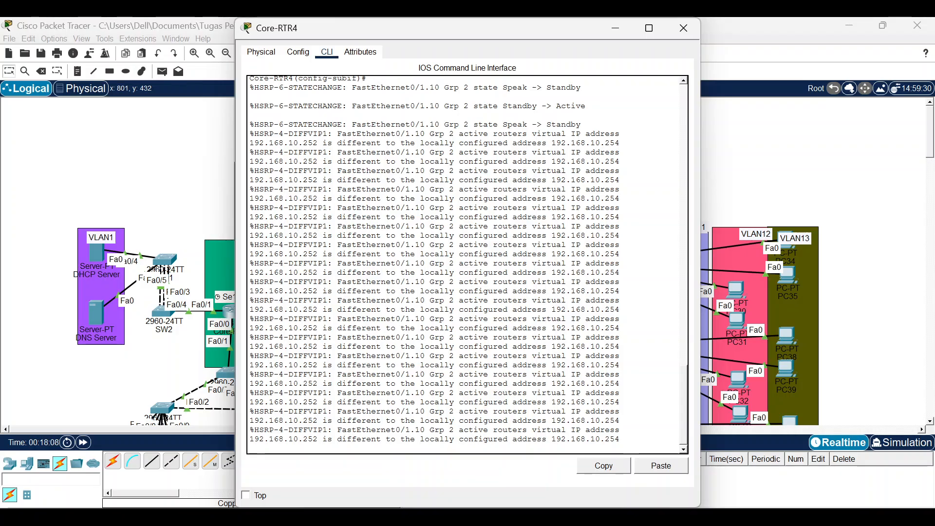
click(660, 465)
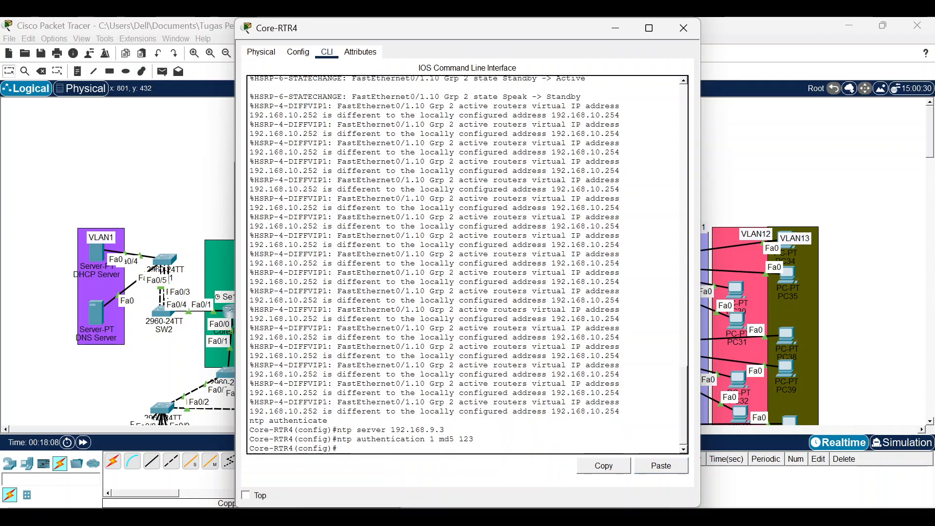
key(Return)
click(684, 28)
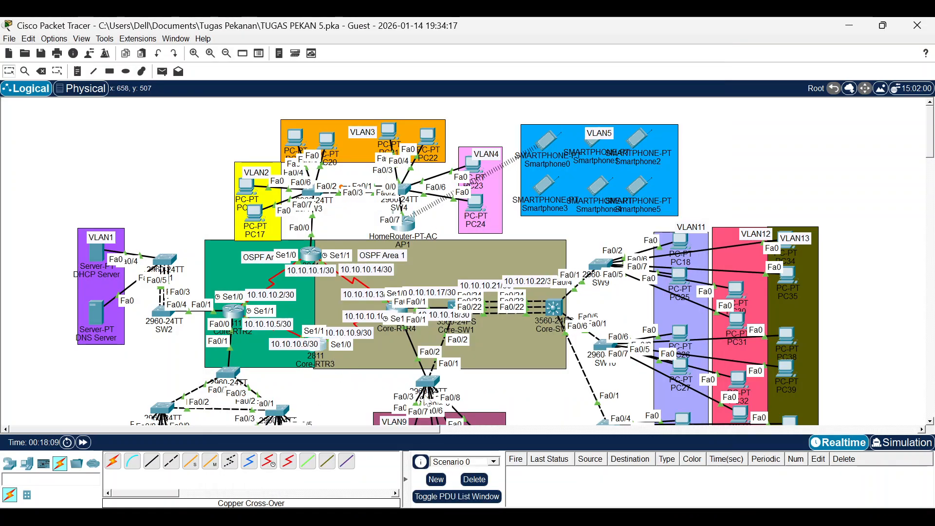
click(320, 344)
click(651, 468)
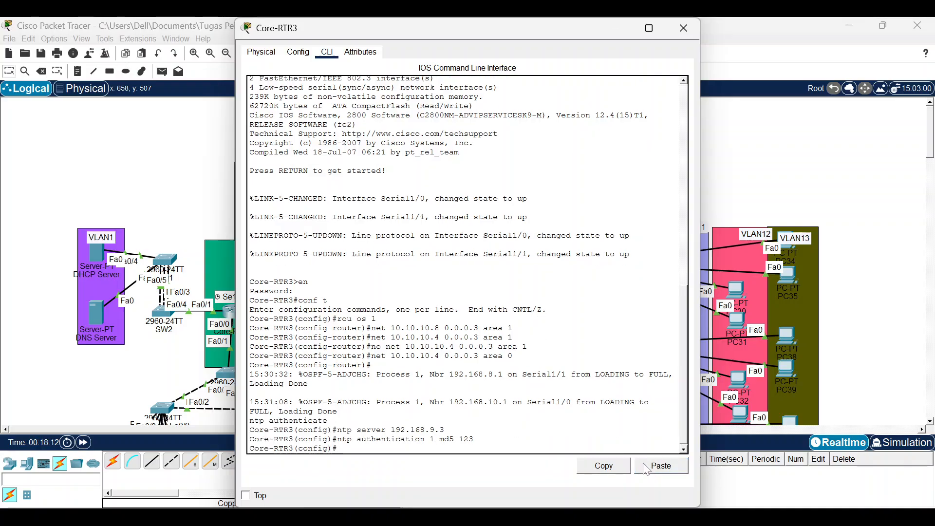
click(684, 27)
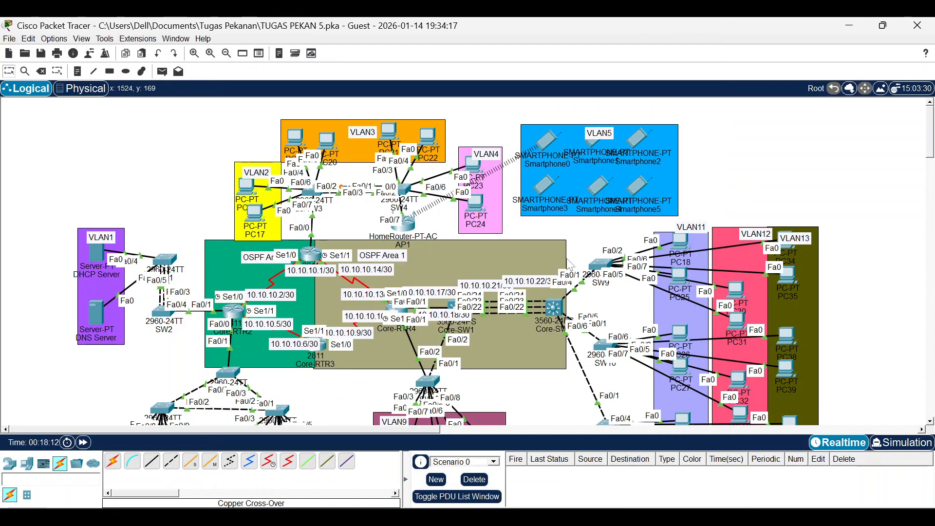
Apply the NTP commands on Core-SW1 and Core-SW2.
click(454, 310)
click(669, 468)
click(683, 28)
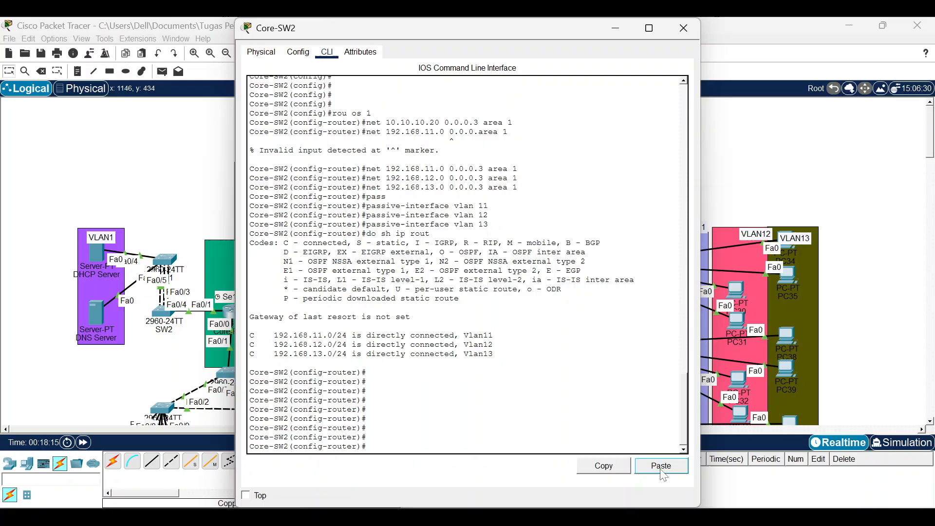
click(662, 466)
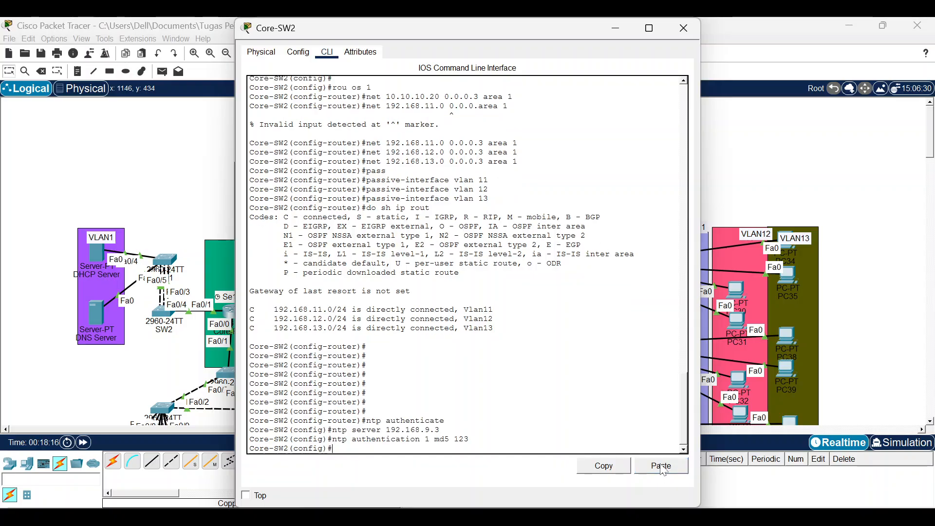
Close all device console and NTP Server windows, then bring up the activity instructions.
click(906, 185)
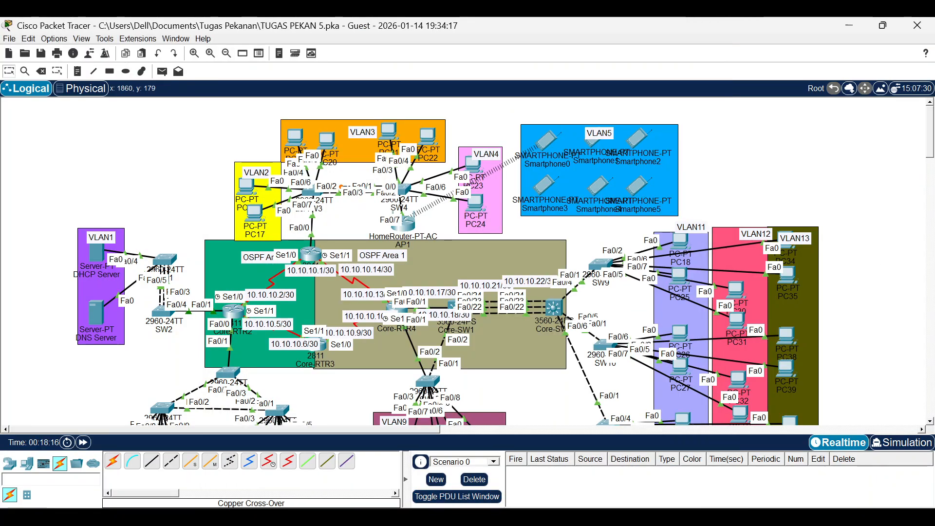
click(526, 517)
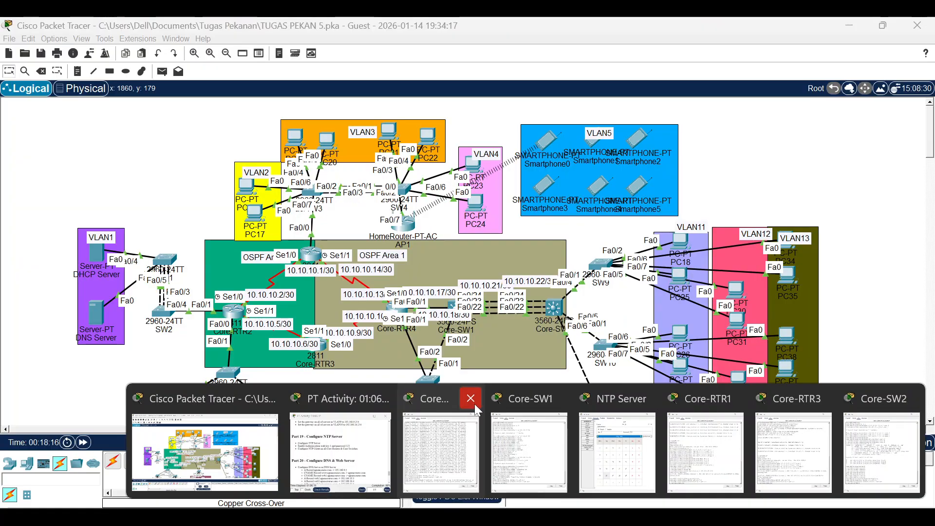
click(471, 399)
click(543, 398)
click(639, 398)
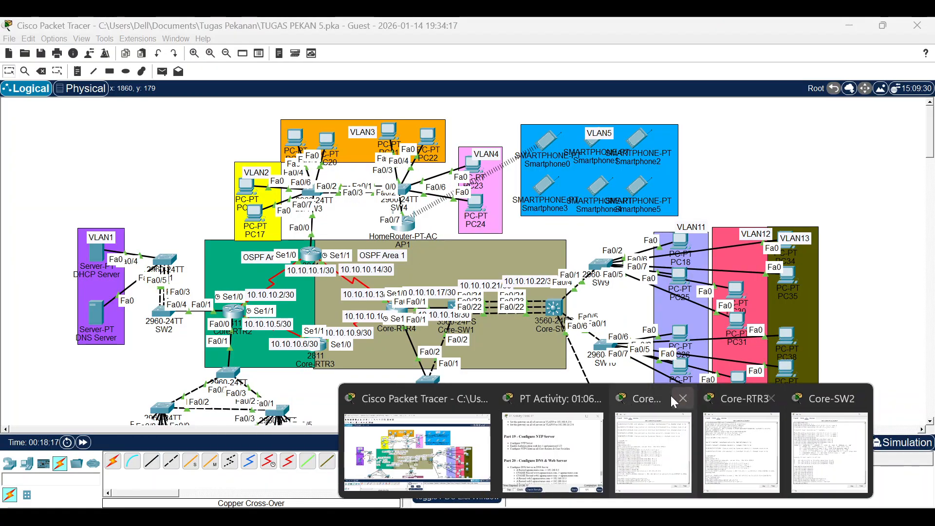
click(687, 399)
click(687, 409)
click(684, 28)
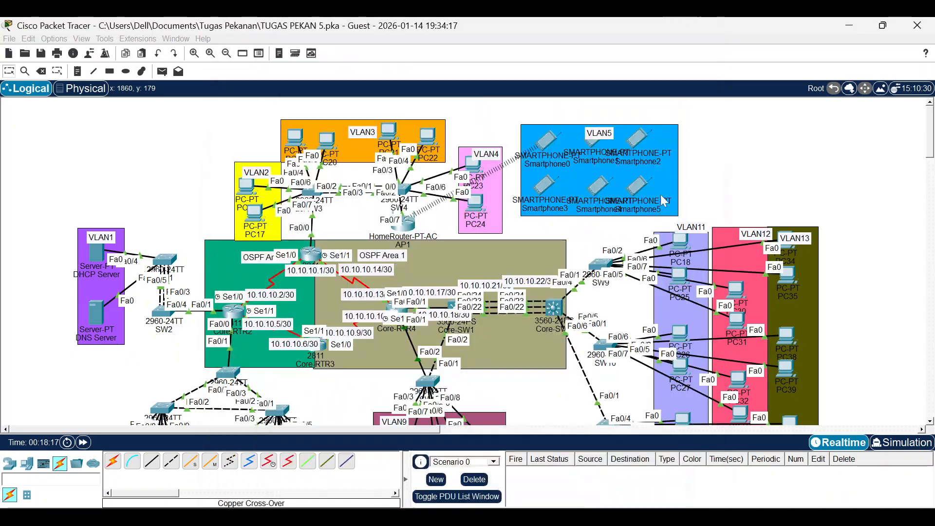
click(775, 396)
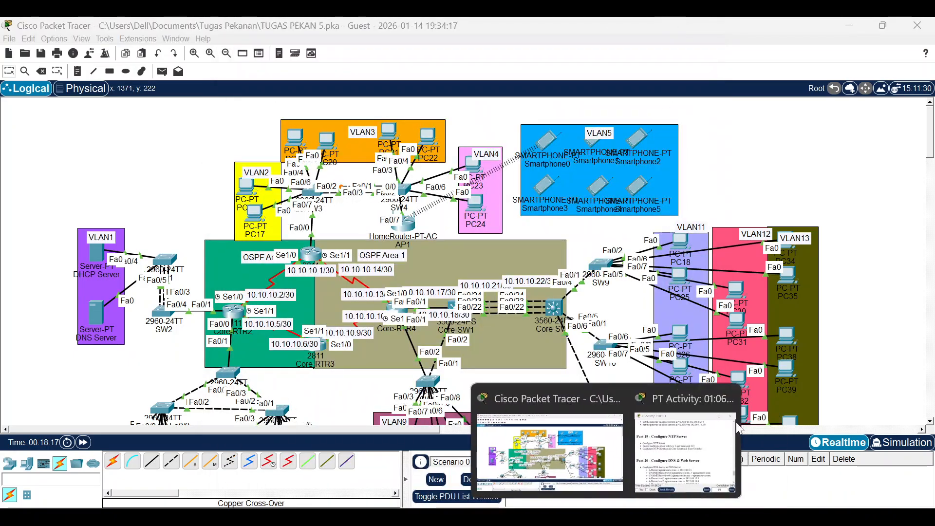
click(681, 419)
scroll(557, 316, down, 3)
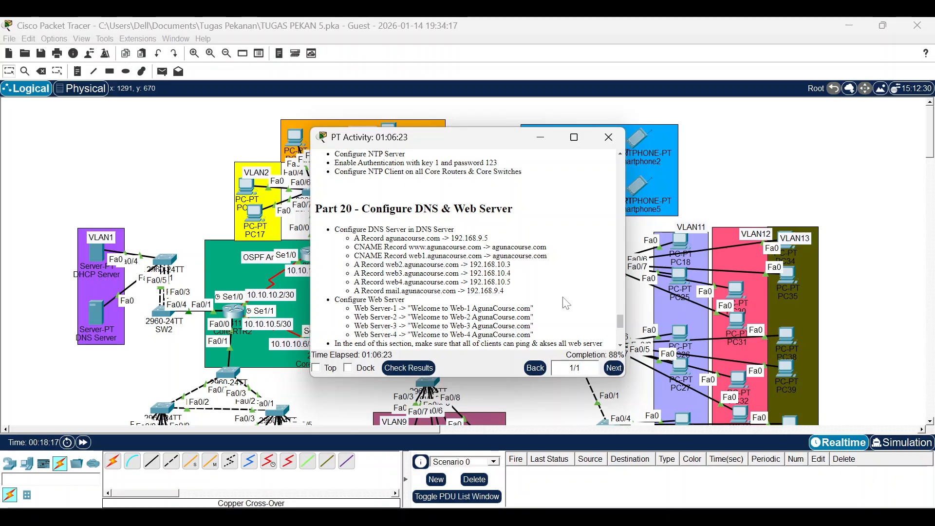
Read through Parts 20–21 of the instructions, then open the DNS Server.
scroll(565, 302, down, 3)
scroll(567, 302, up, 3)
scroll(568, 302, down, 9)
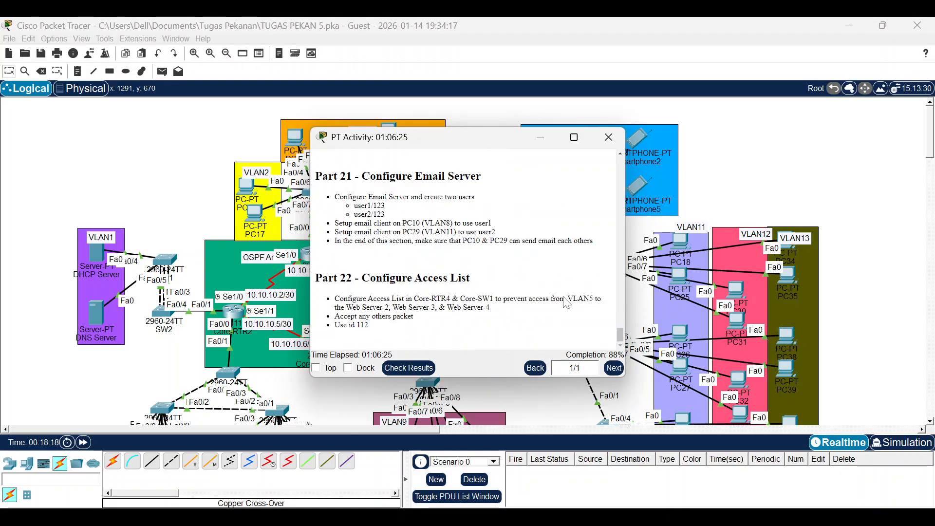
scroll(567, 303, up, 9)
scroll(567, 303, down, 3)
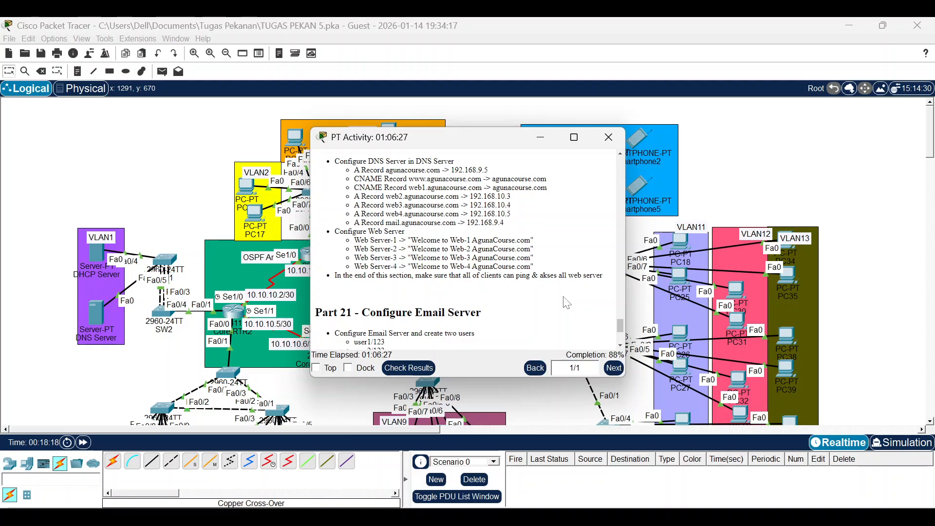
scroll(567, 303, down, 3)
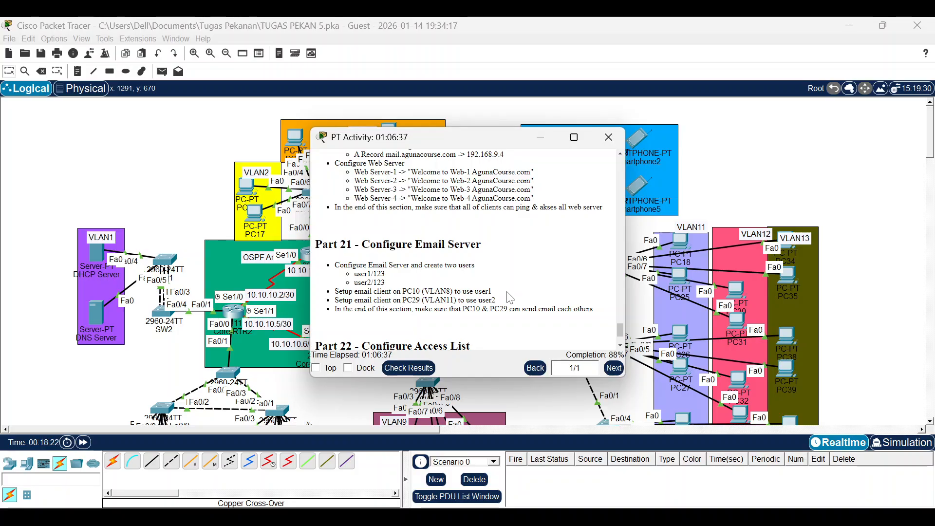
scroll(511, 292, up, 3)
scroll(516, 217, up, 10)
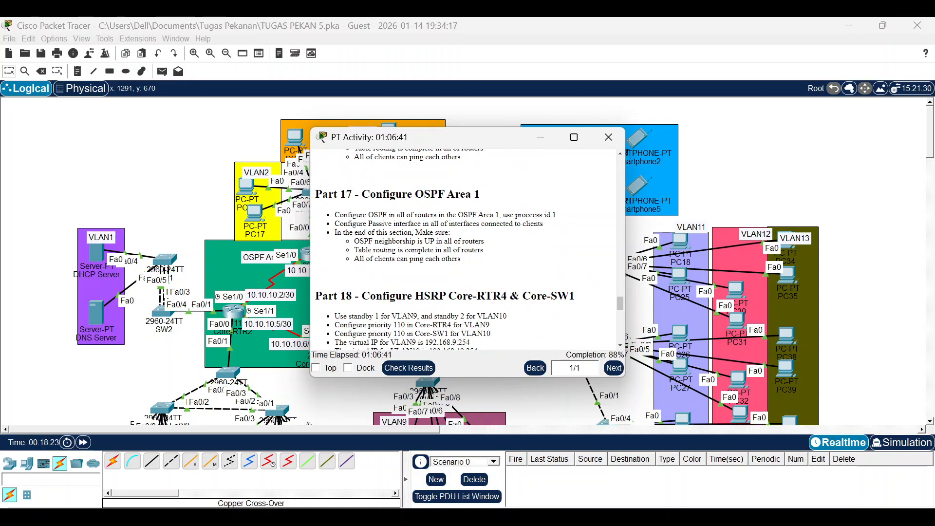
scroll(506, 233, down, 12)
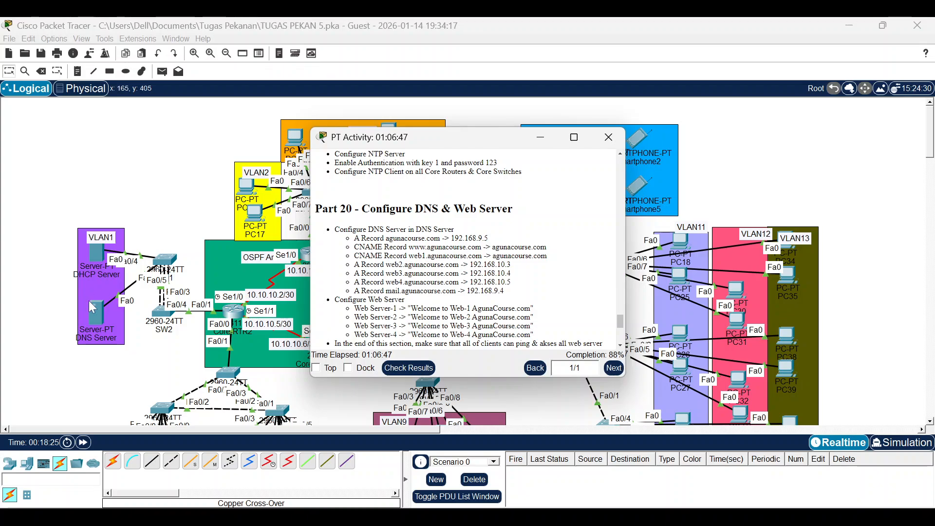
click(94, 317)
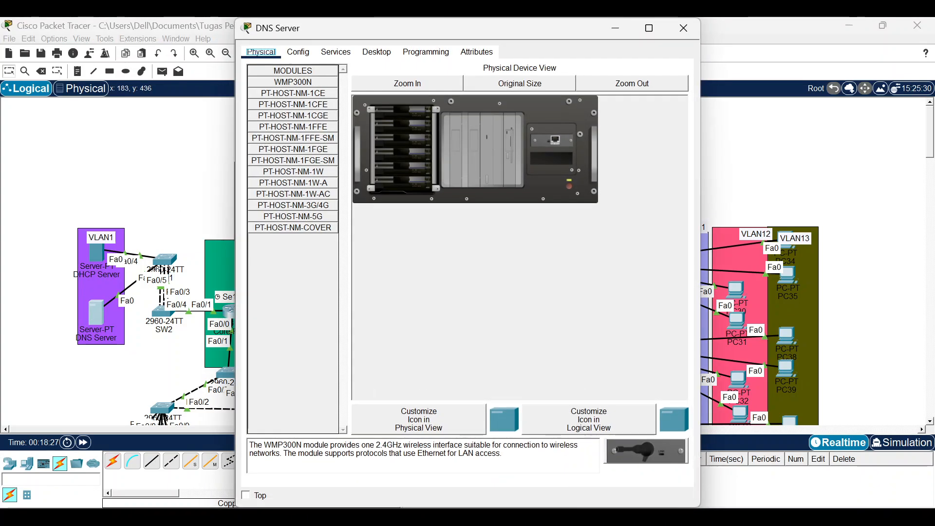
Place the DNS Server beside the instructions and turn its DNS service on.
click(335, 52)
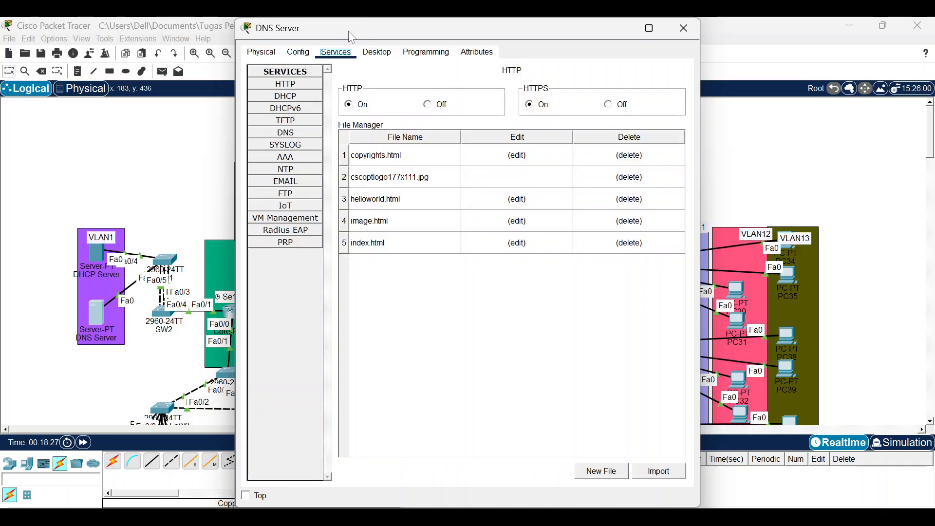
drag(381, 22, 404, 72)
click(258, 112)
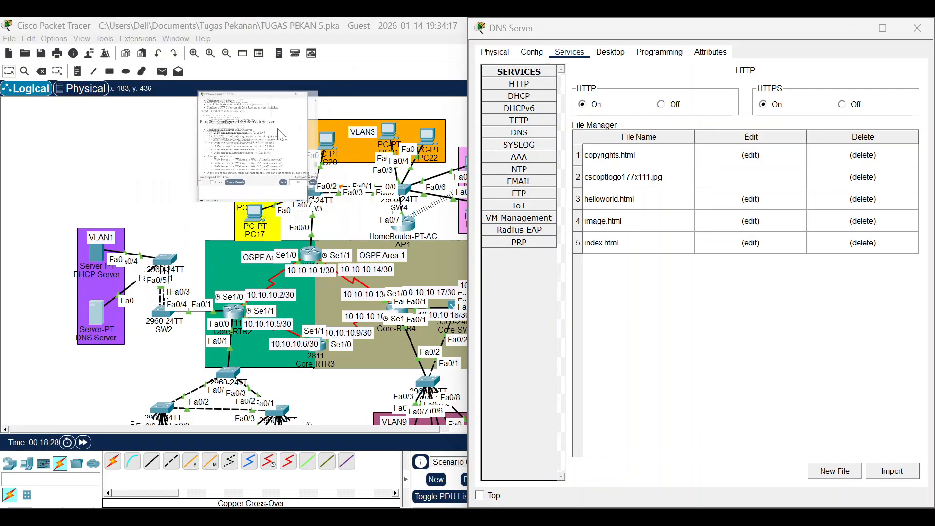
click(519, 132)
click(700, 93)
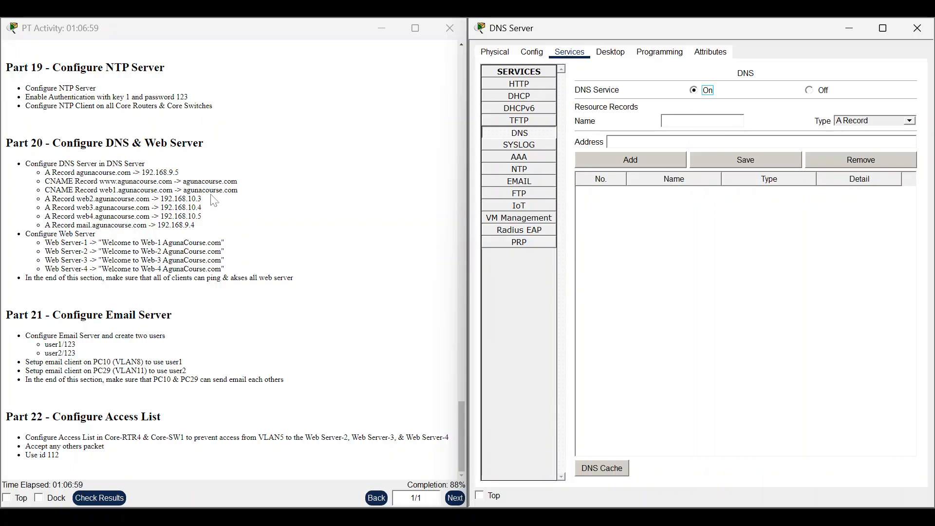
Copy agunacourse.com from the instructions into the record Name field.
click(84, 171)
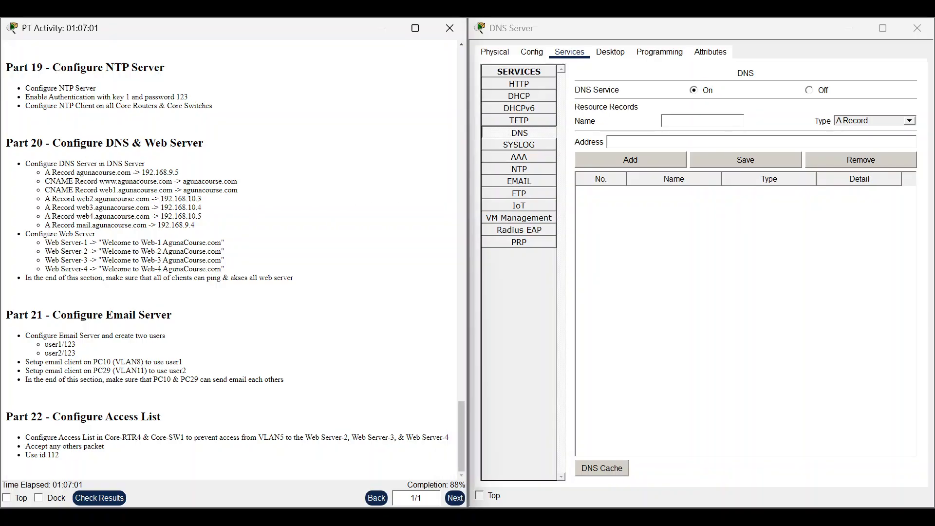
triple_click(86, 173)
click(86, 172)
drag(77, 172, 120, 172)
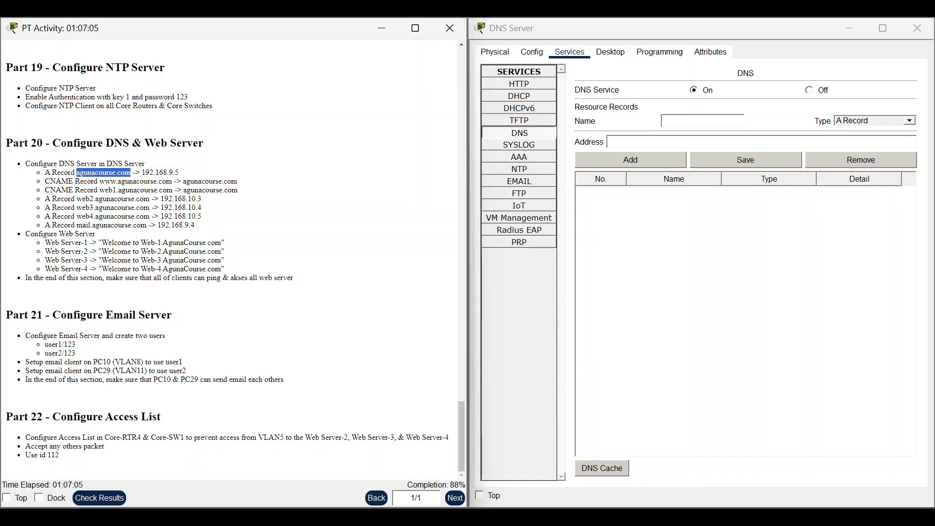
right_click(128, 173)
click(141, 179)
click(701, 120)
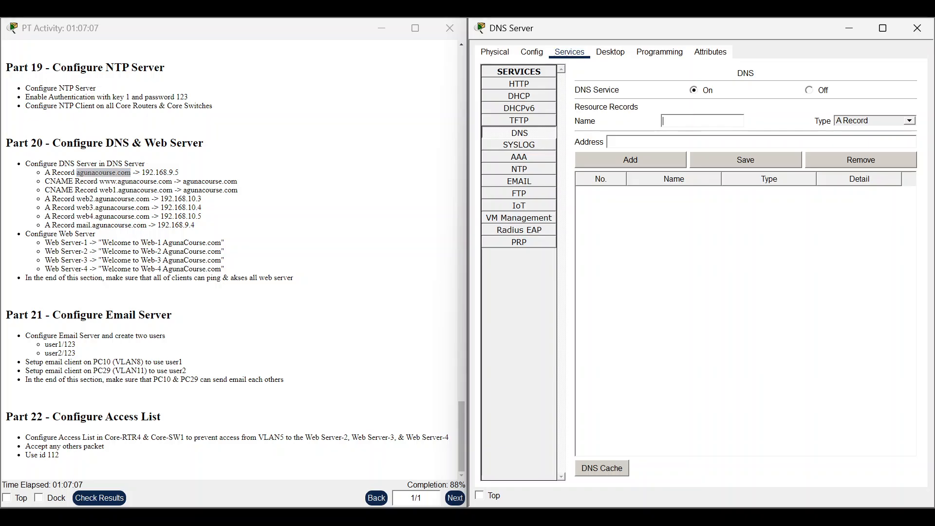
right_click(687, 122)
click(709, 181)
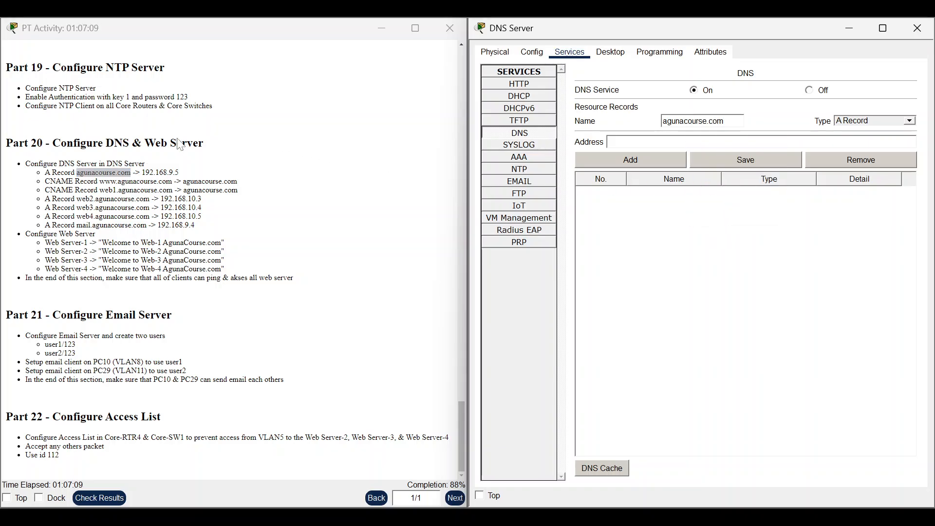
Enter 192.168.9.5 as the address and add the agunacourse.com A record.
drag(142, 172, 172, 173)
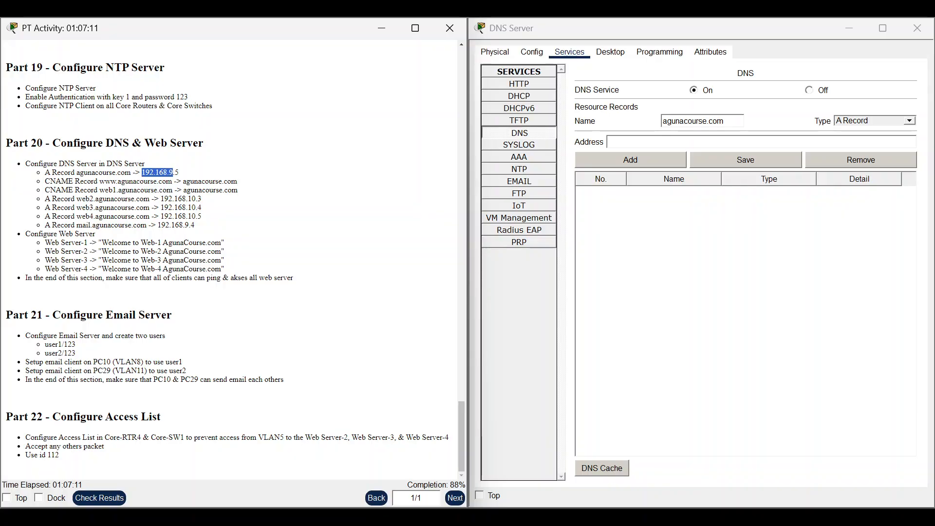
right_click(178, 173)
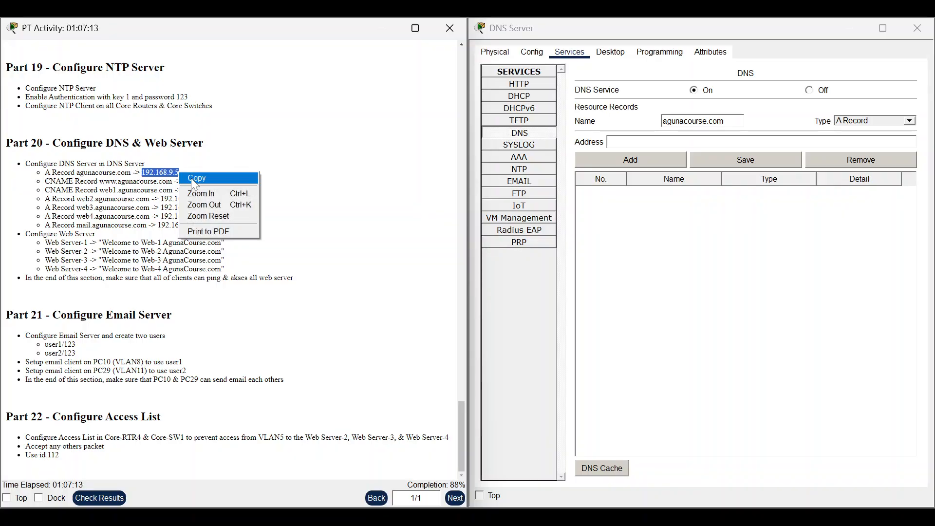
click(192, 177)
click(837, 144)
right_click(834, 145)
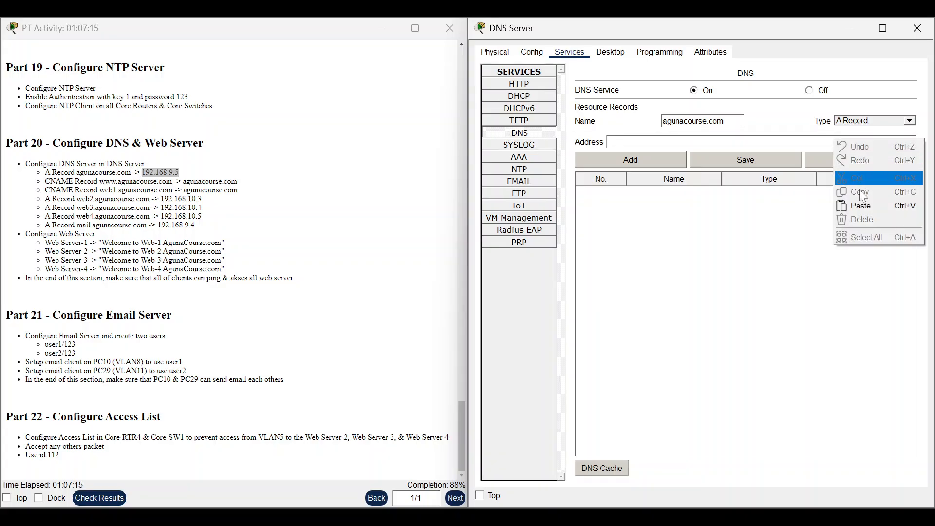
click(855, 205)
click(674, 161)
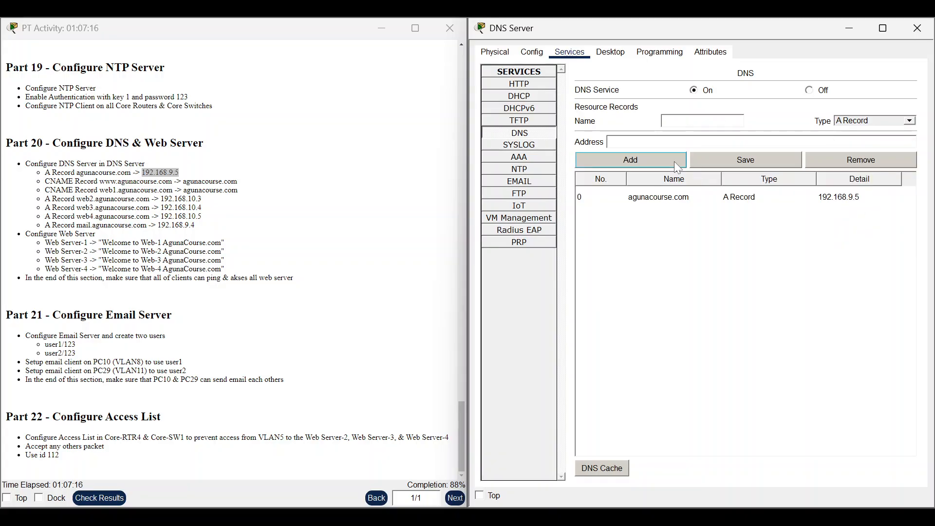
click(905, 122)
click(872, 147)
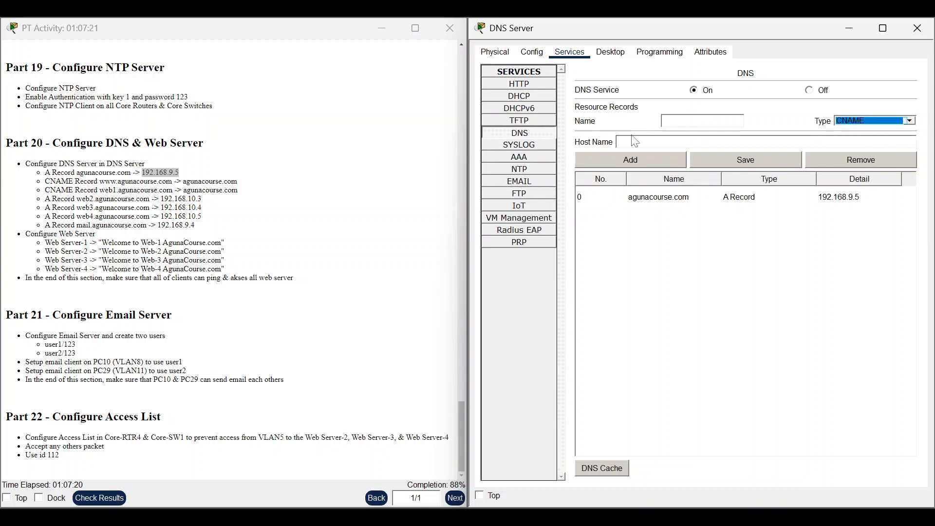
drag(99, 181, 154, 181)
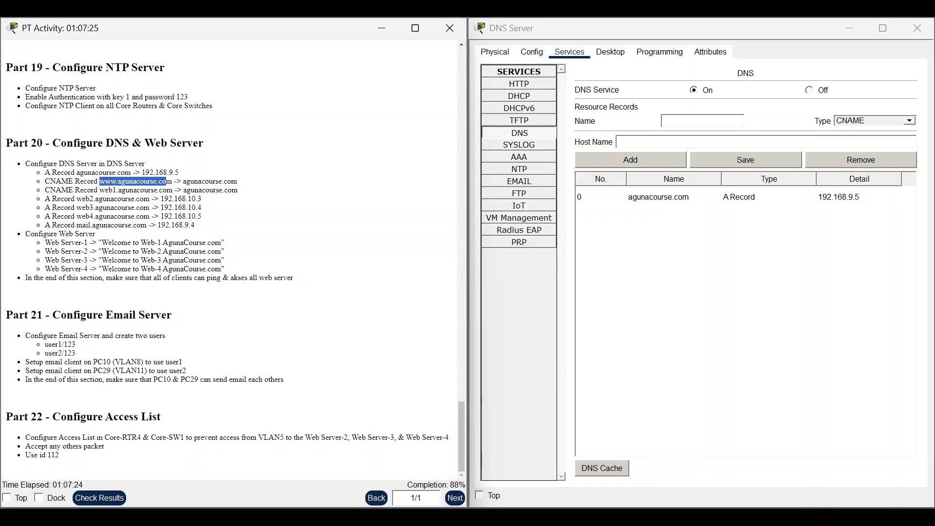
right_click(166, 182)
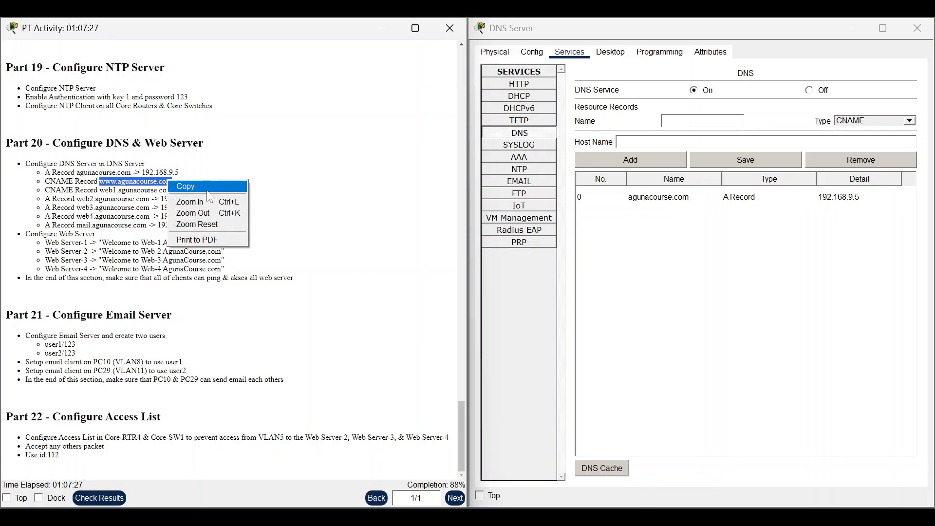
click(210, 186)
click(704, 121)
key(ctrl+v)
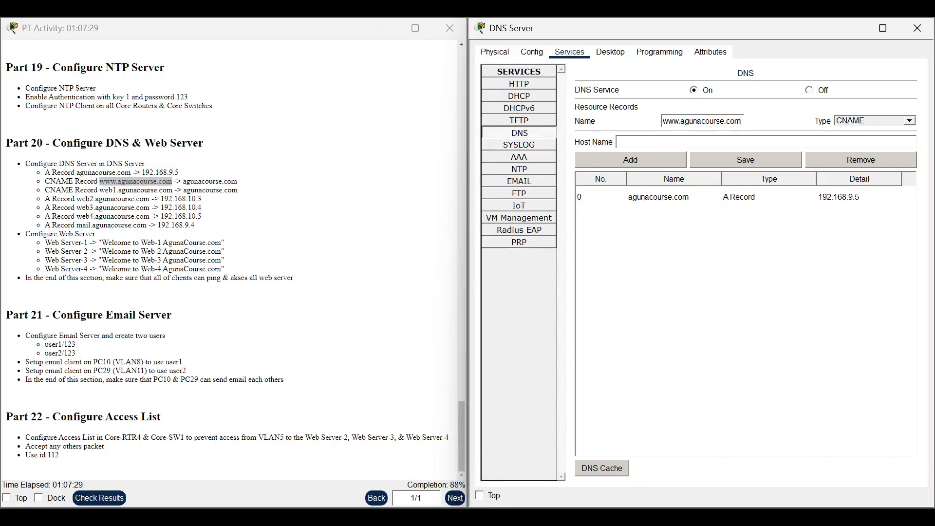
key(super+v)
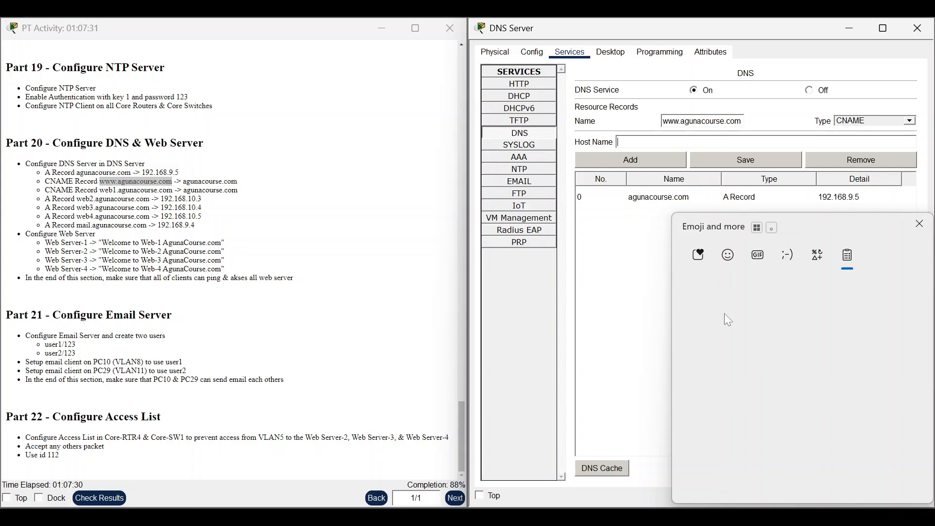
click(744, 463)
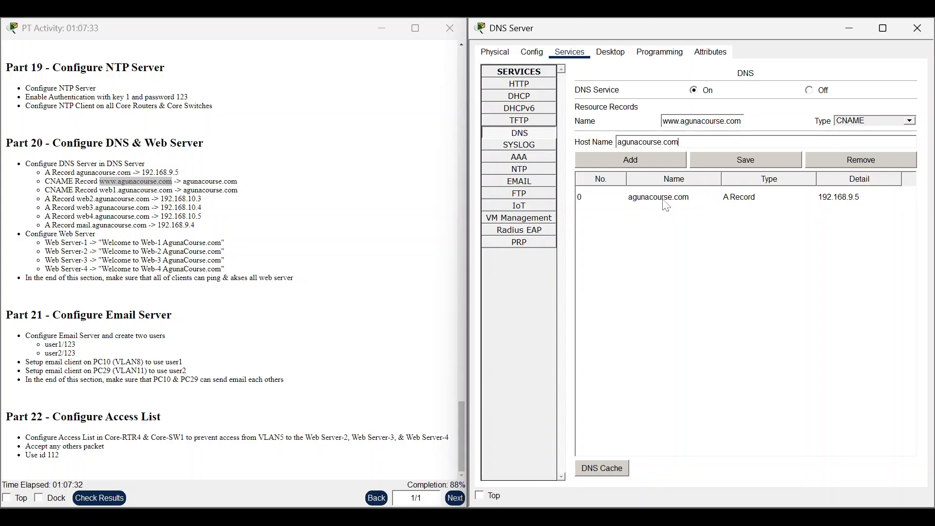
click(652, 164)
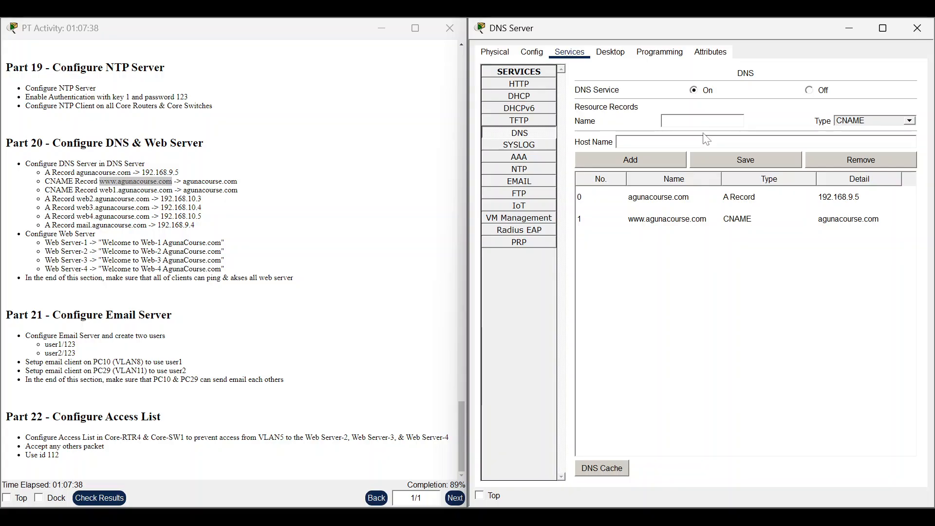
Add a CNAME record mapping web1.agunacourse.com to agunacourse.com.
key(super+v)
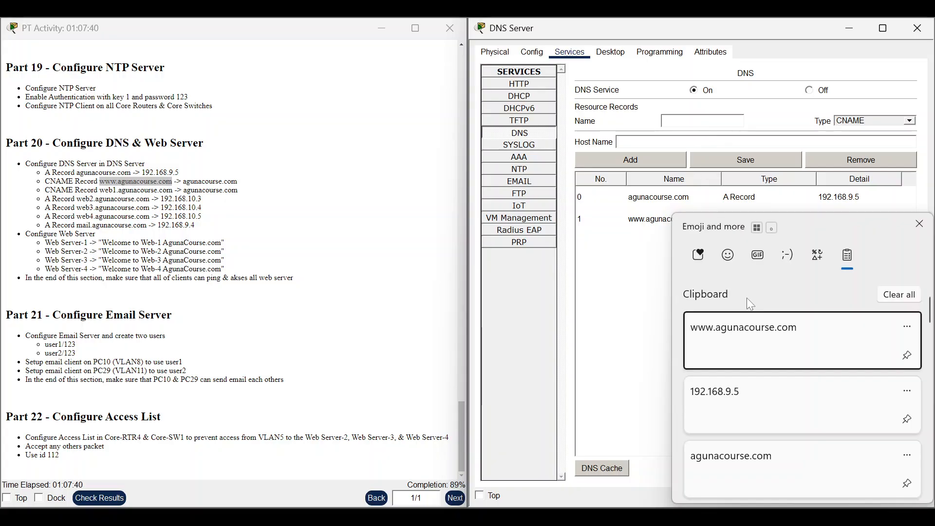
click(760, 461)
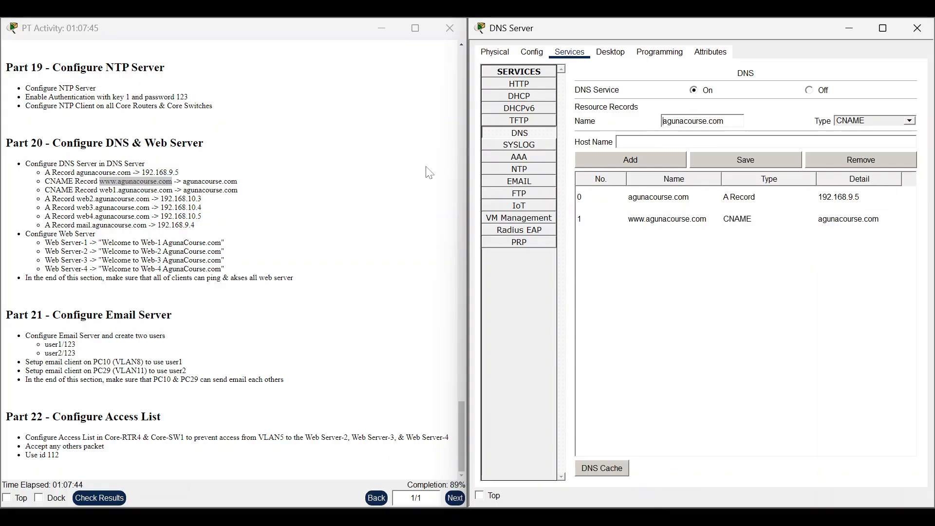
text(web1)
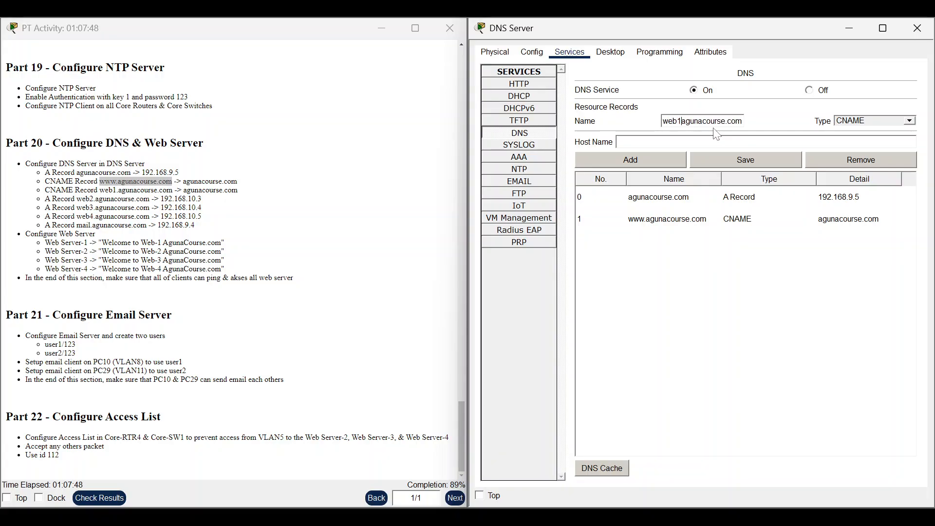
text(.)
click(716, 142)
key(super+v)
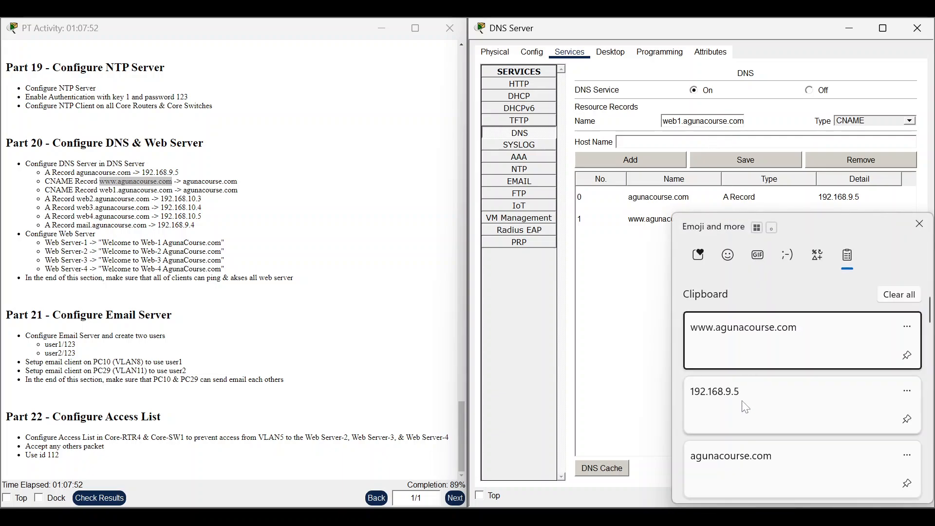
click(740, 482)
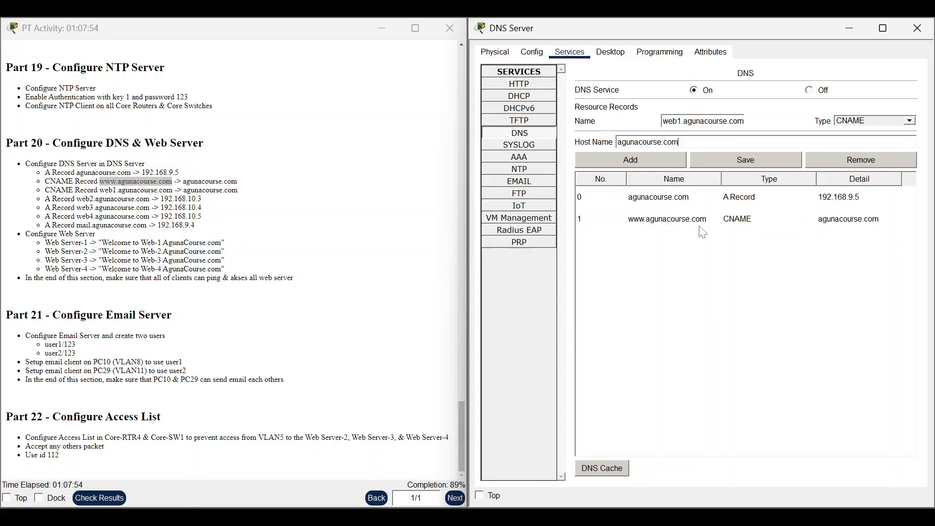
click(667, 161)
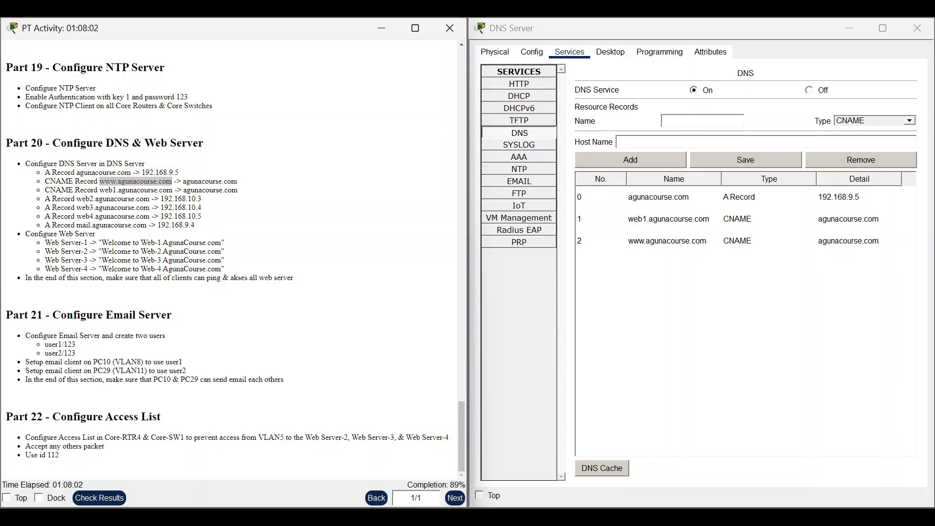
click(881, 120)
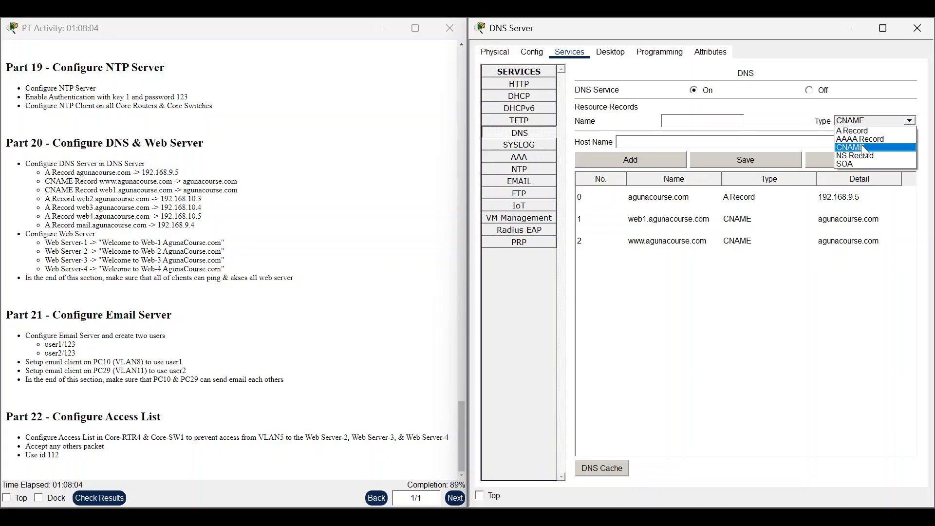
Switch the record type to A and enter web2.agunacourse.com as the name.
click(859, 131)
click(702, 121)
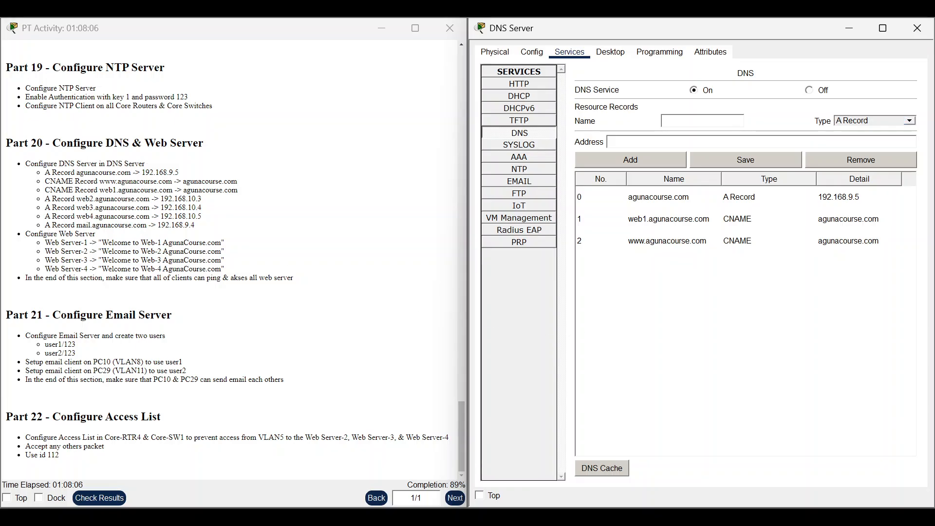
drag(77, 198, 150, 199)
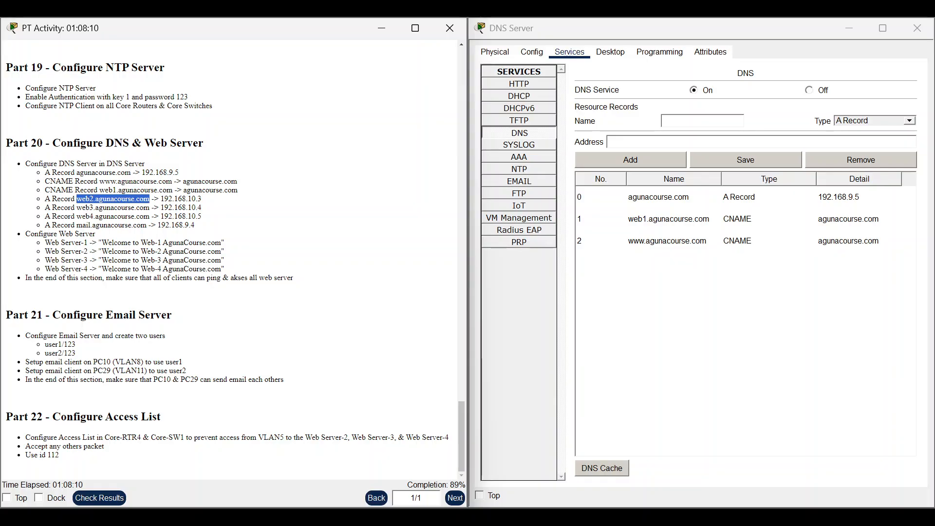
right_click(149, 196)
click(166, 214)
click(731, 120)
right_click(740, 121)
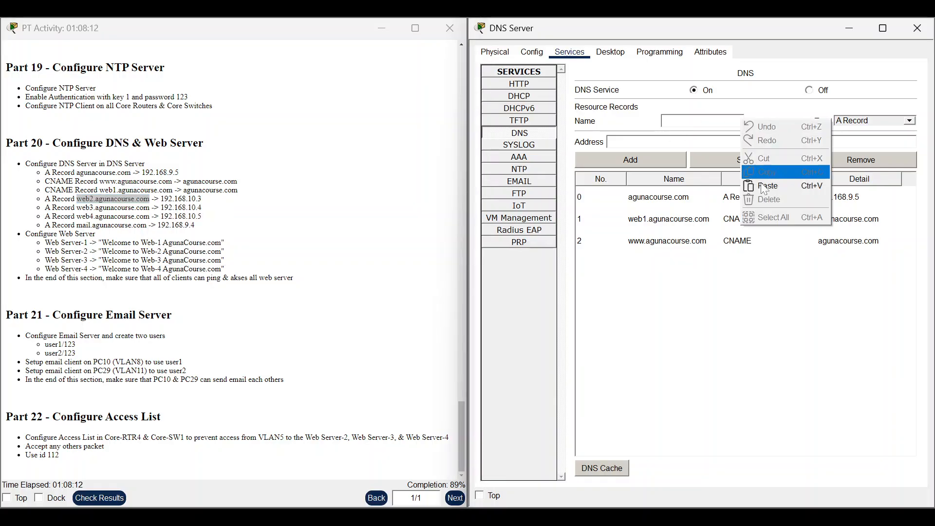
click(772, 184)
Give web2.agunacourse.com the address 192.168.10.3 and add the A record.
drag(160, 198, 202, 199)
right_click(200, 197)
click(238, 202)
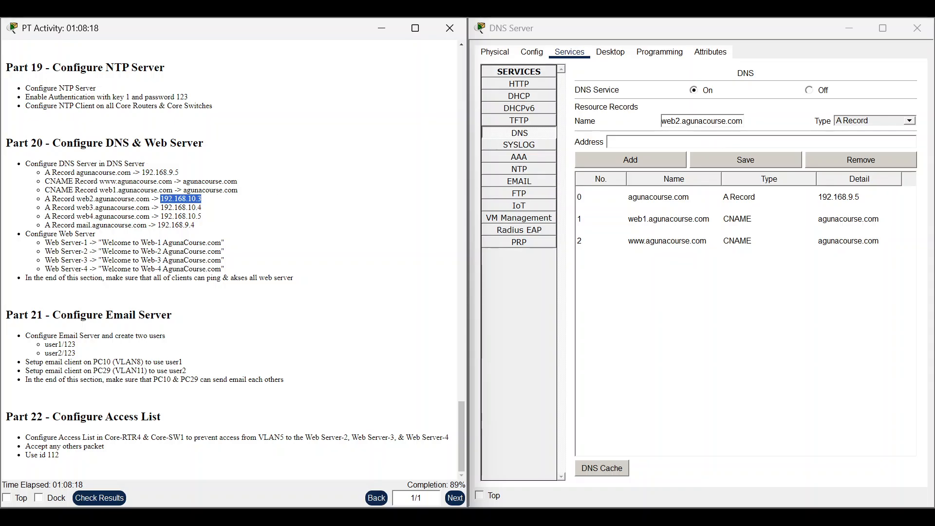
click(697, 142)
right_click(697, 145)
click(720, 212)
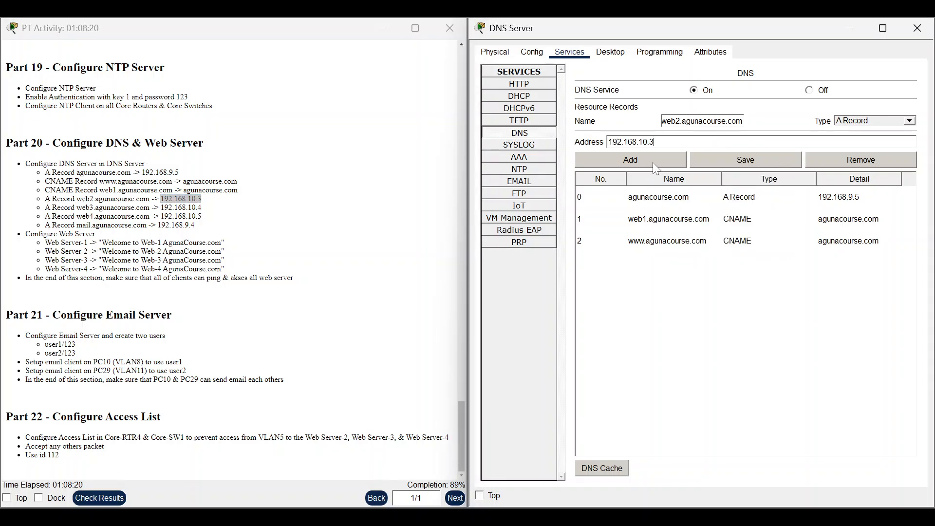
click(653, 164)
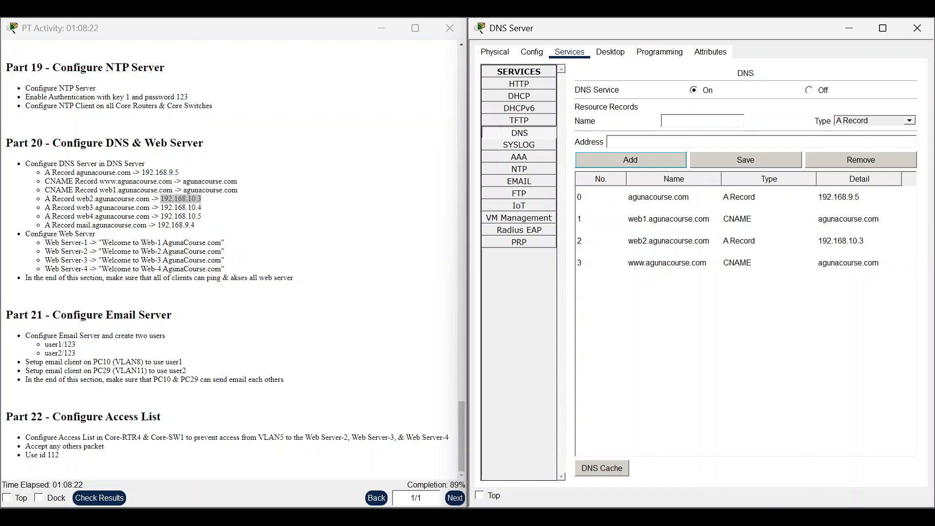
Add an A record mapping web3.agunacourse.com to 192.168.10.4.
drag(76, 207, 149, 208)
right_click(146, 208)
click(223, 211)
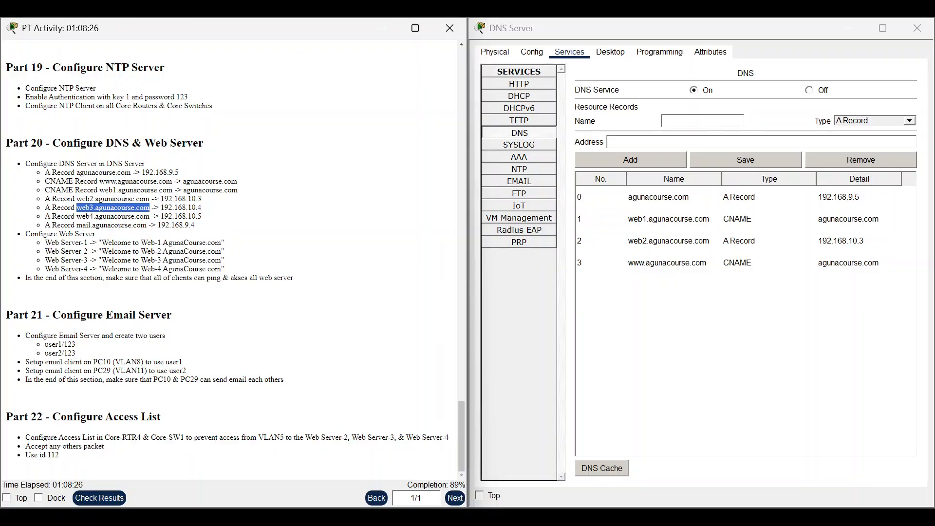
right_click(705, 124)
click(726, 193)
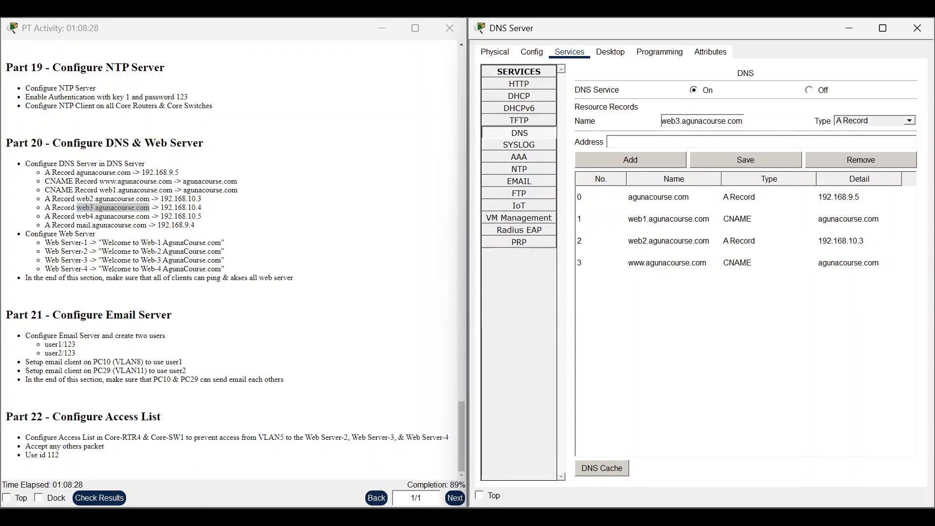
drag(161, 207, 201, 208)
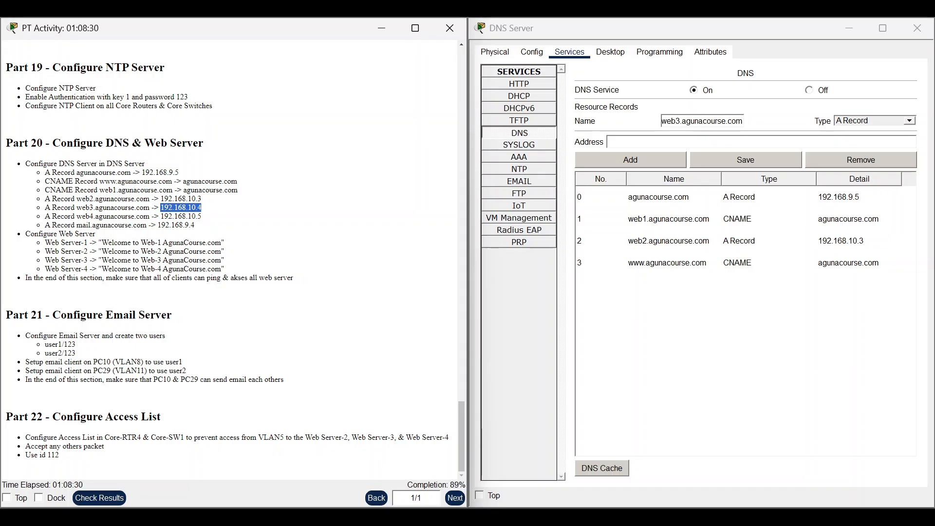
right_click(195, 206)
click(219, 212)
click(635, 141)
right_click(636, 141)
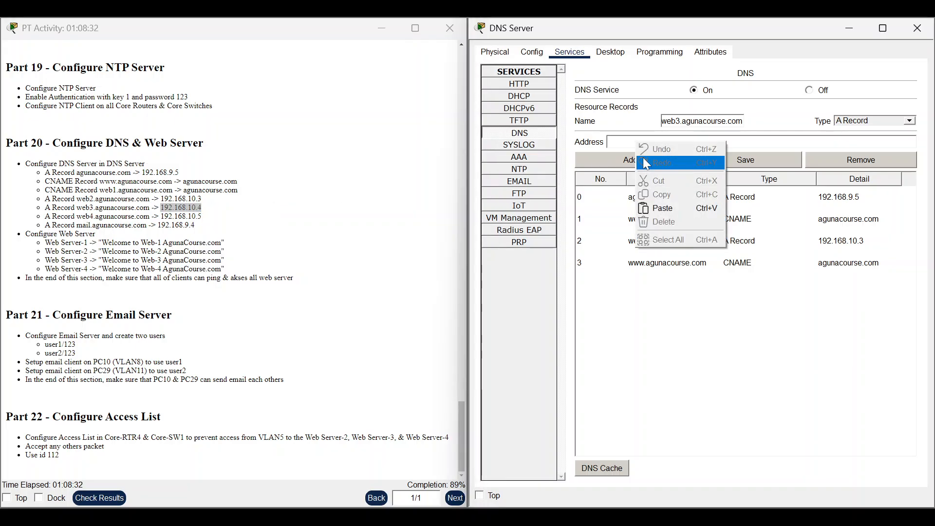
click(656, 208)
click(644, 160)
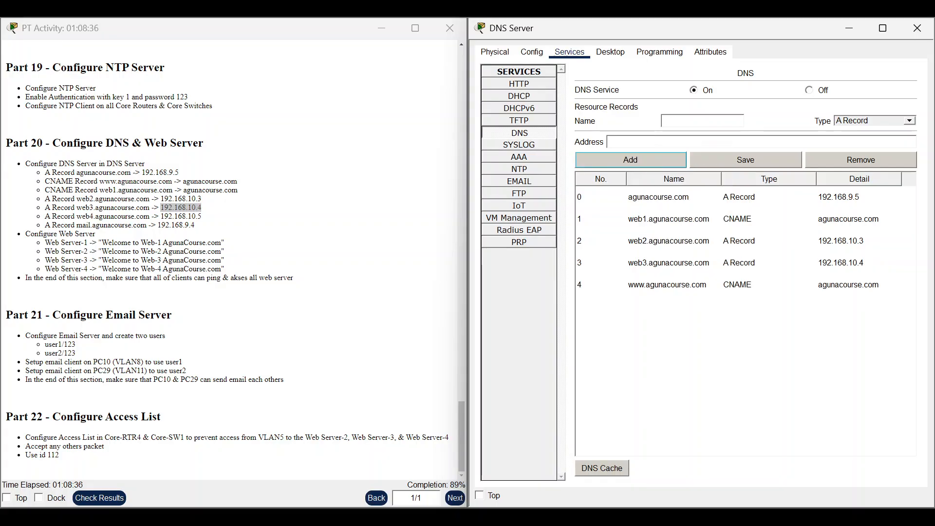
Add an A record mapping web4.agunacourse.com to 192.168.10.5.
drag(77, 216, 149, 216)
right_click(142, 217)
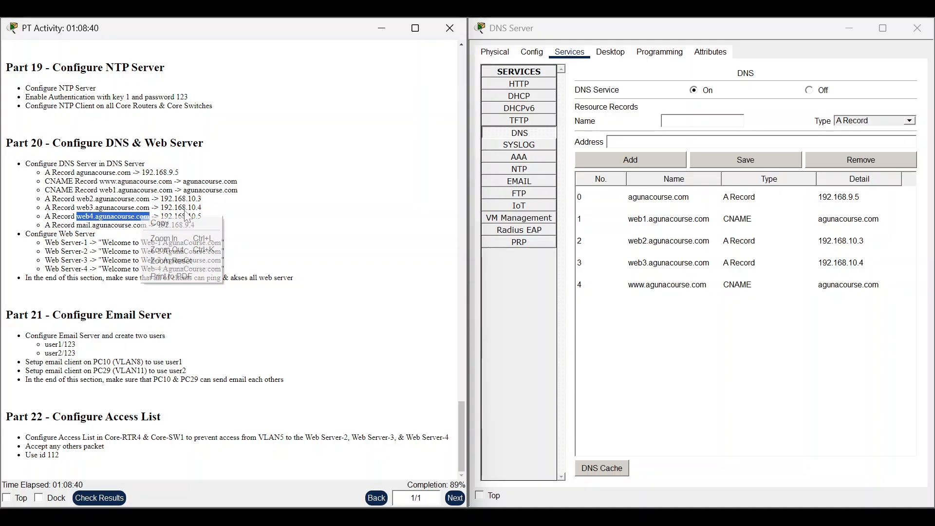
click(189, 224)
click(714, 122)
right_click(714, 122)
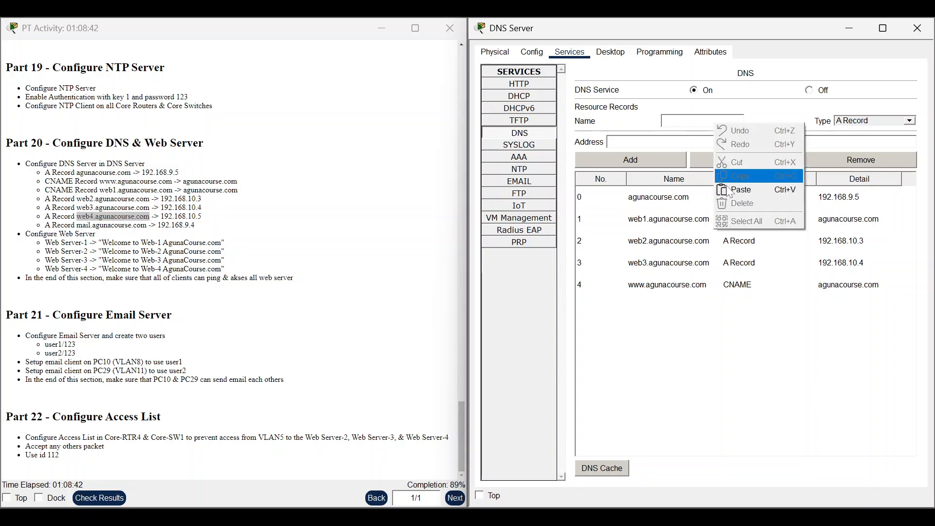
click(732, 189)
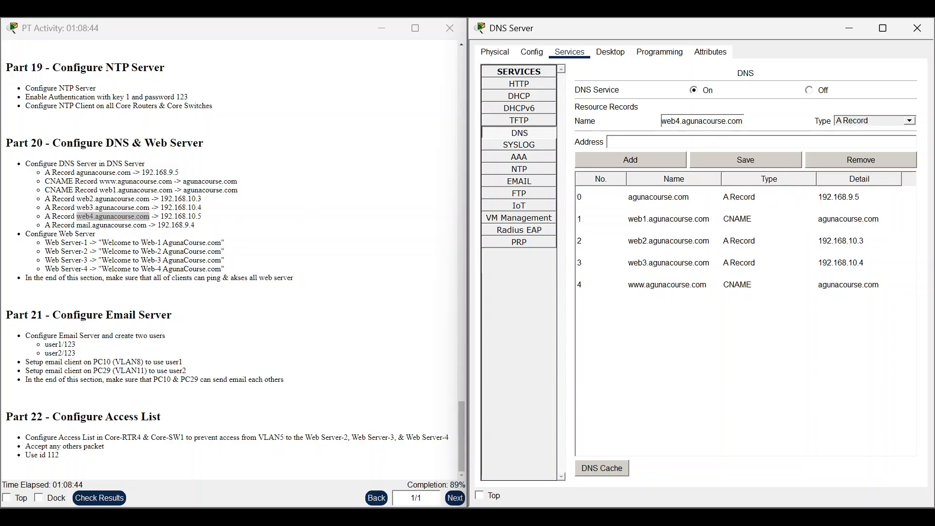
drag(161, 216, 201, 216)
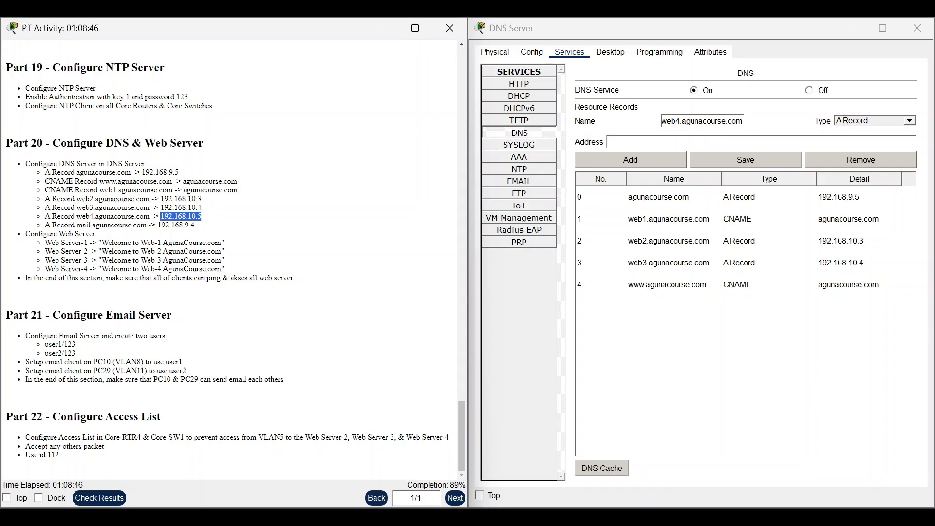
right_click(199, 216)
click(215, 225)
click(649, 149)
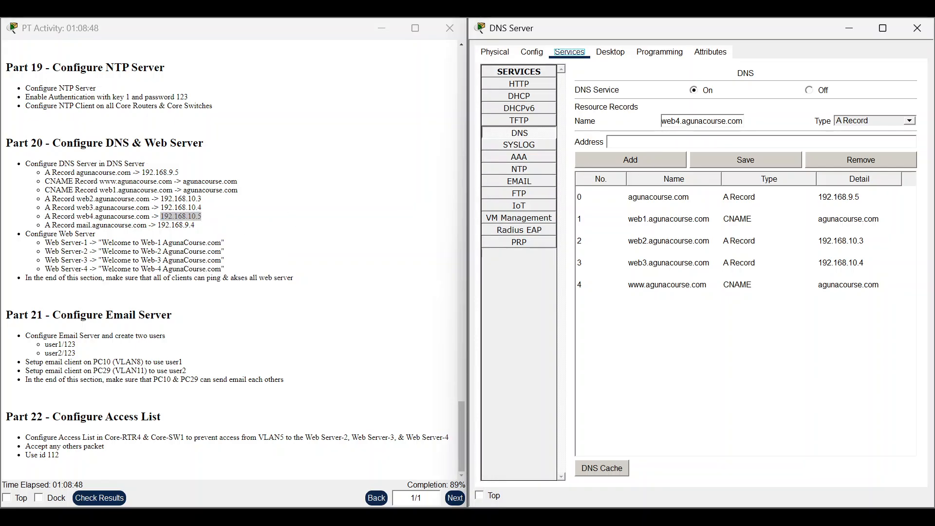
right_click(649, 149)
click(670, 209)
click(649, 163)
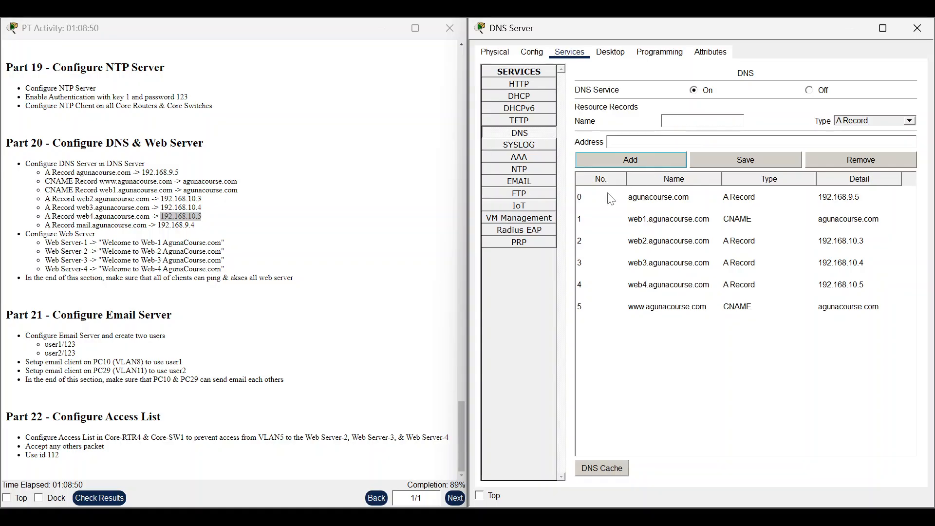
Add an A record mapping mail.agunacourse.com to 192.168.9.4, then return to the topology.
drag(76, 225, 147, 225)
right_click(144, 225)
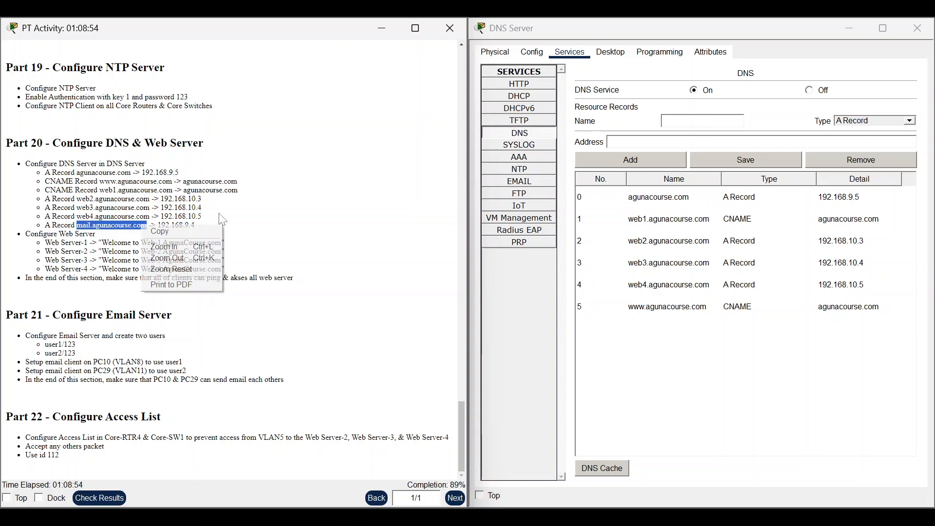
click(176, 233)
click(672, 126)
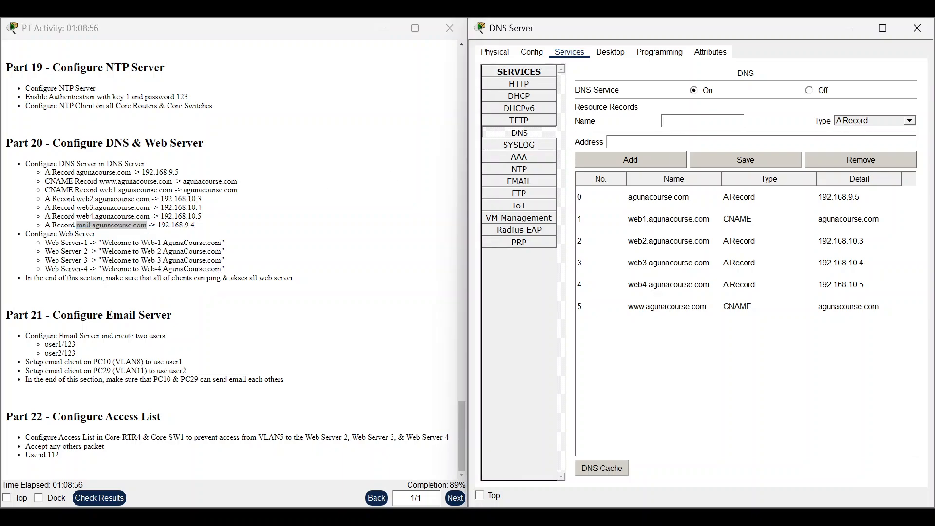
right_click(675, 128)
click(691, 190)
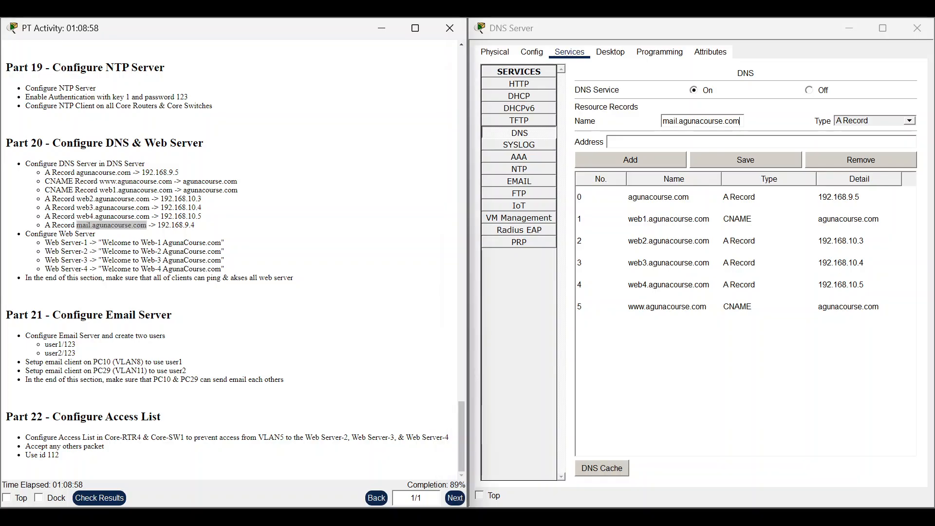
drag(157, 225, 204, 229)
right_click(179, 225)
click(194, 227)
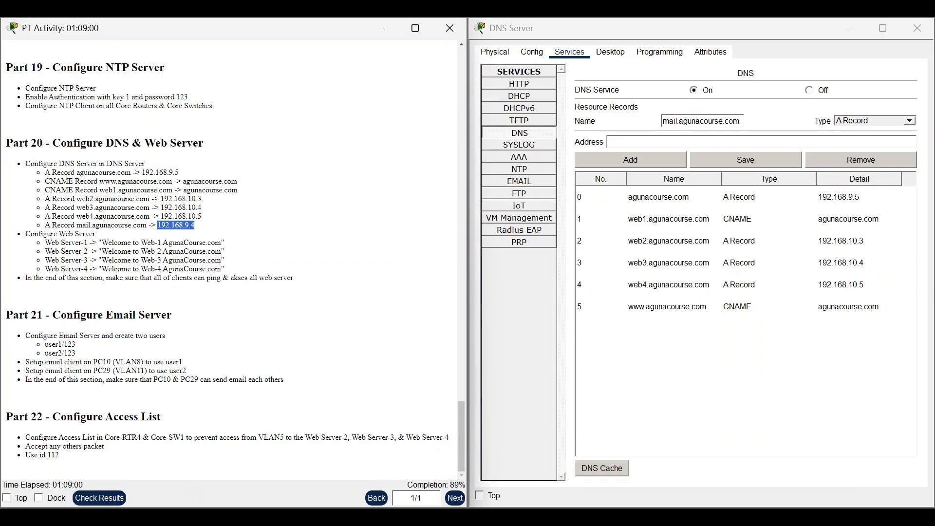
click(633, 142)
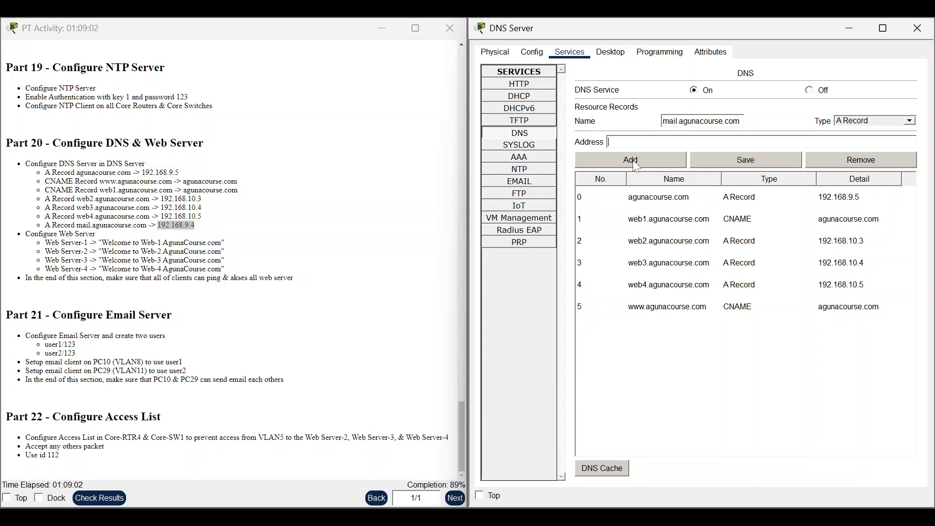
click(657, 160)
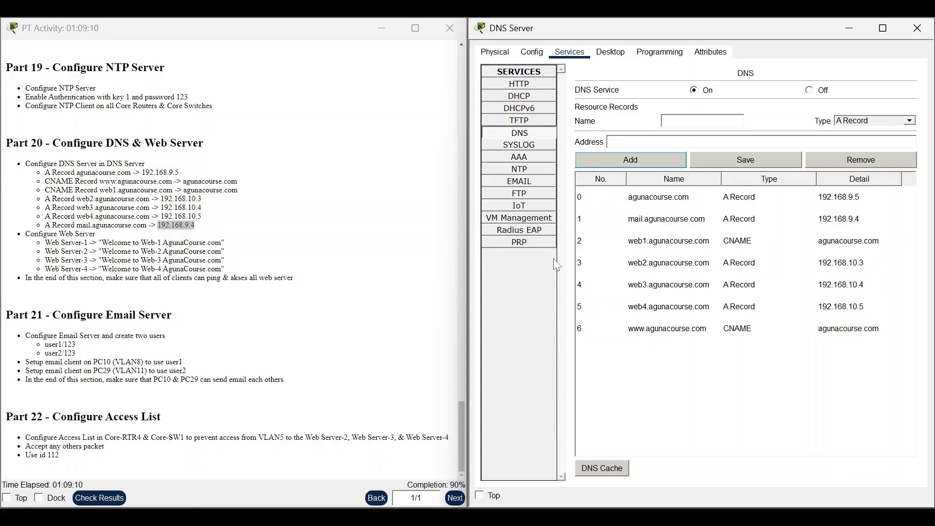
click(847, 29)
click(476, 93)
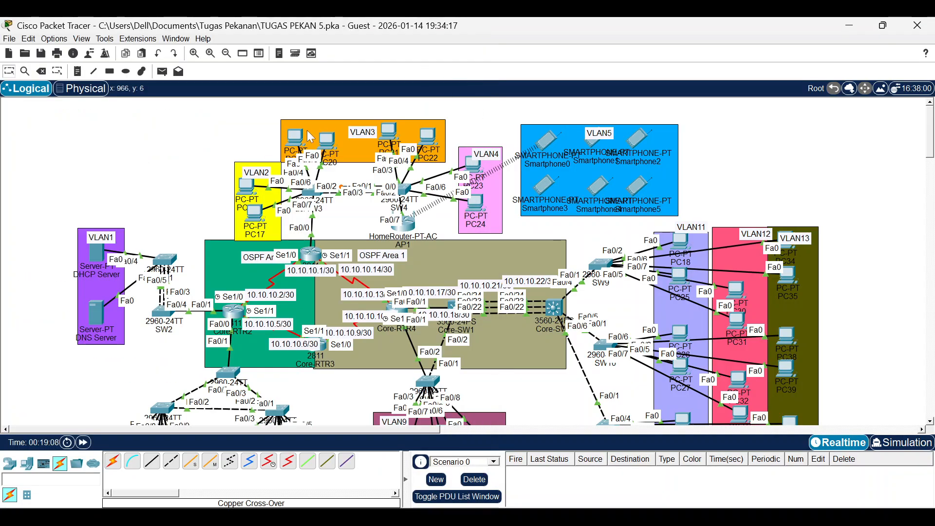
click(249, 186)
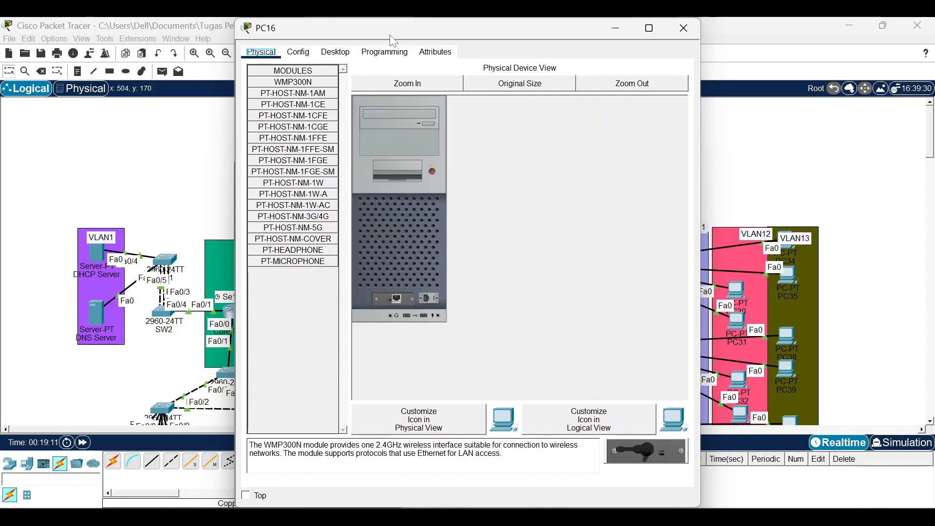
click(327, 54)
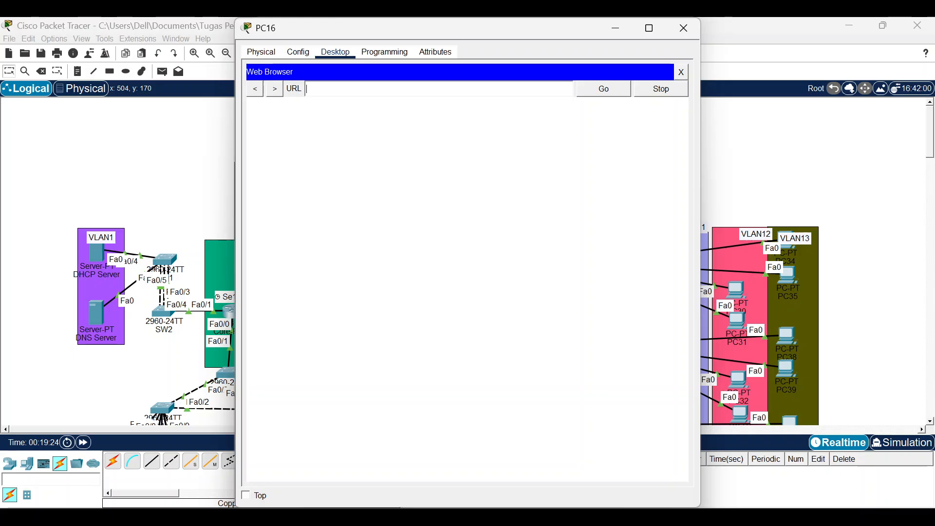
text(aund)
key(BackSpace)
key(BackSpace)
key(BackSpace)
key(BackSpace)
key(super+v)
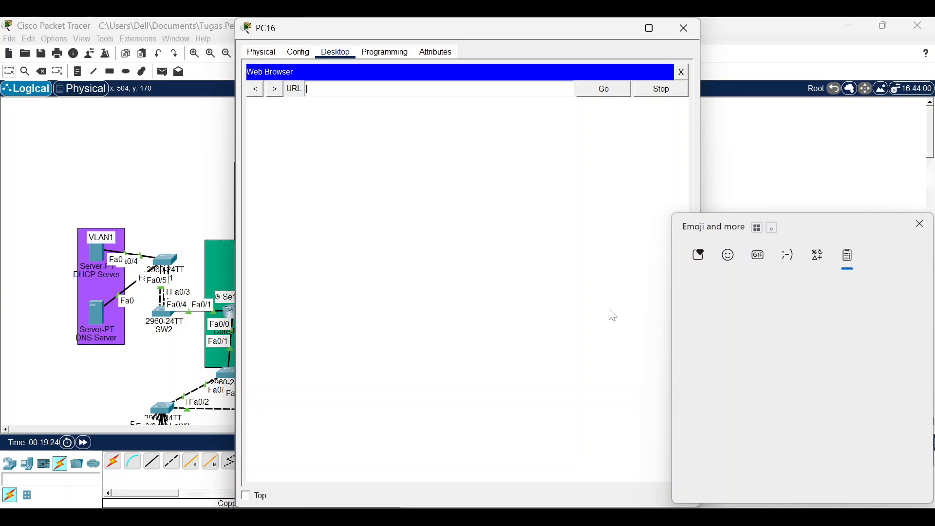
scroll(732, 409, down, 3)
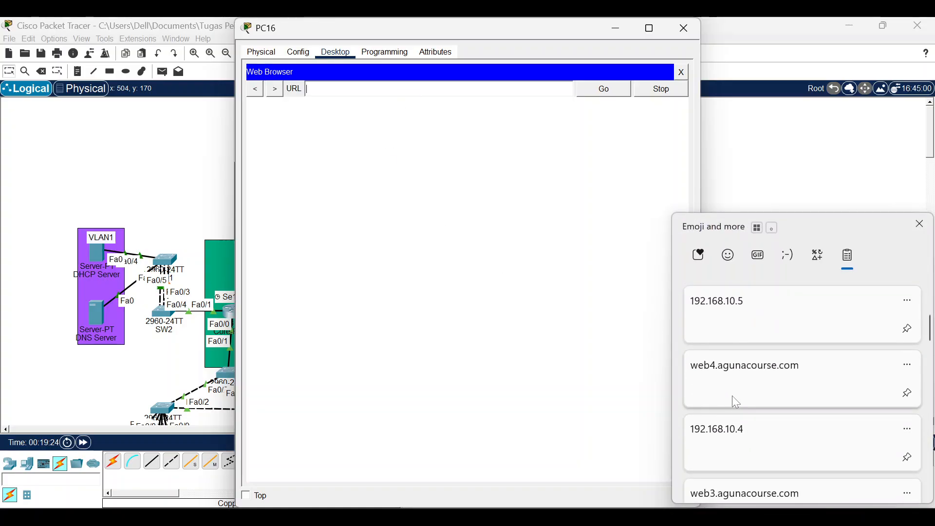
scroll(736, 402, down, 8)
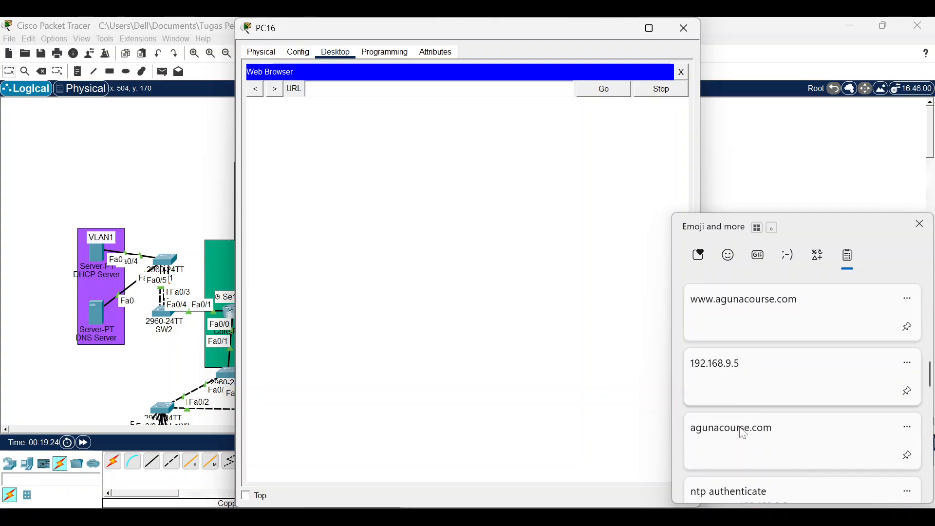
click(743, 433)
click(616, 95)
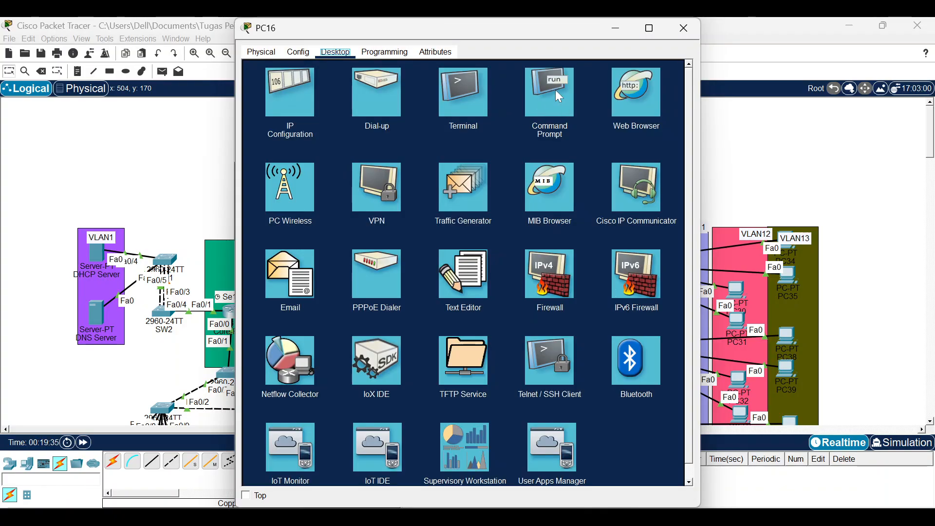
Ping agunacourse.com from PC16's command prompt and fast-forward time; 192.168.9.5 times out.
click(558, 96)
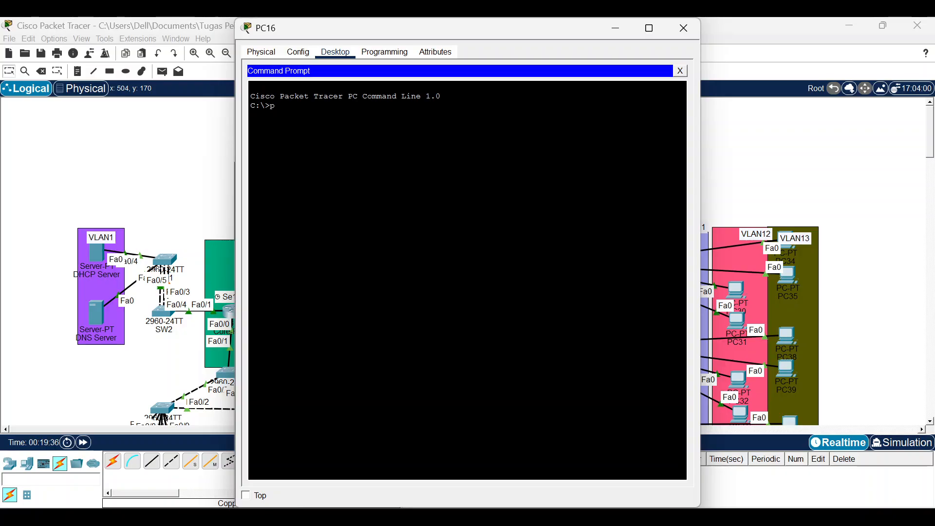
text(ping)
right_click(386, 126)
click(402, 200)
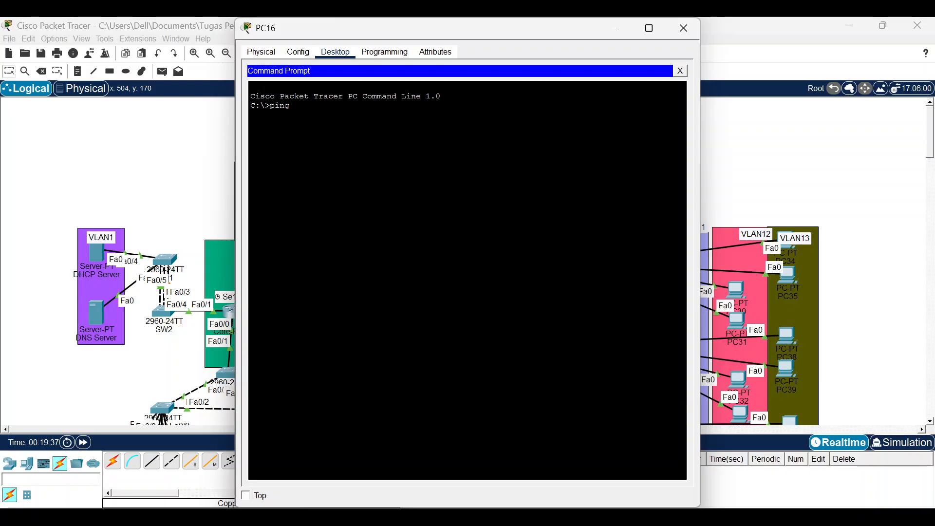
key(super+v)
scroll(754, 430, down, 10)
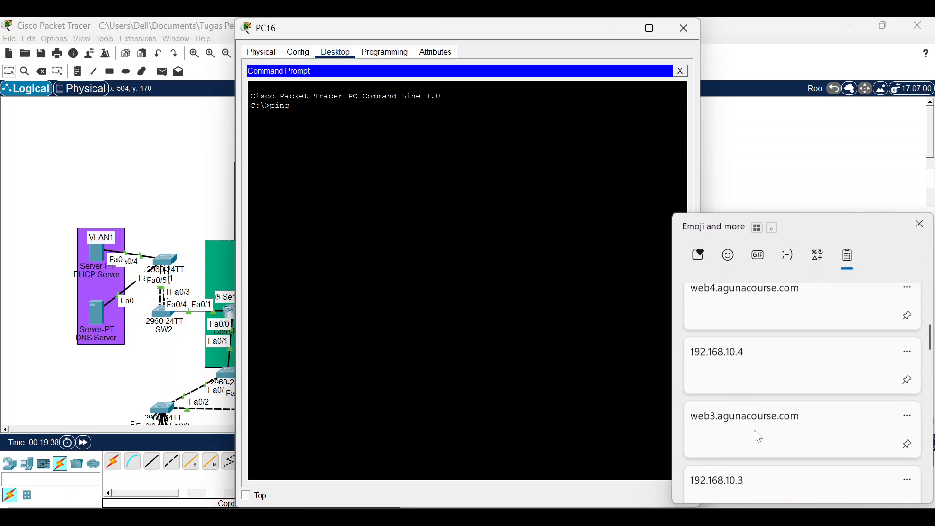
scroll(758, 461, down, 5)
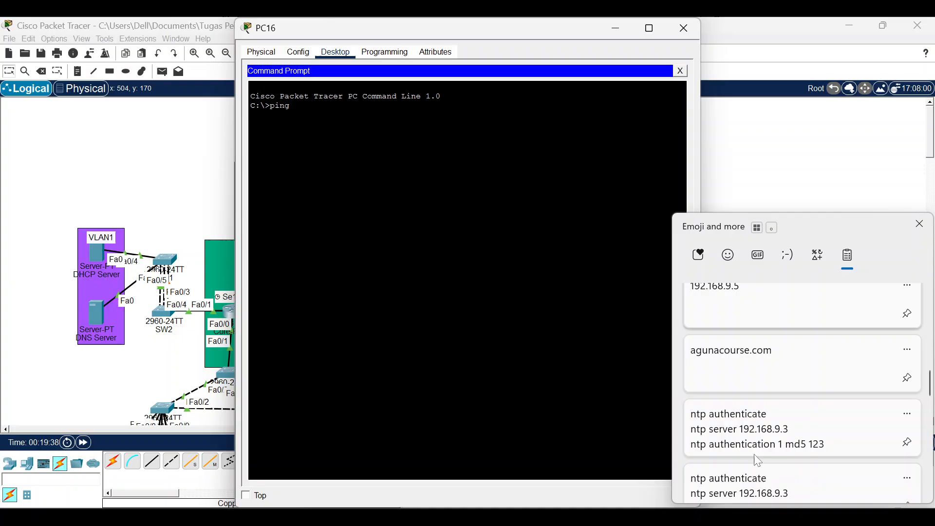
click(738, 375)
right_click(375, 129)
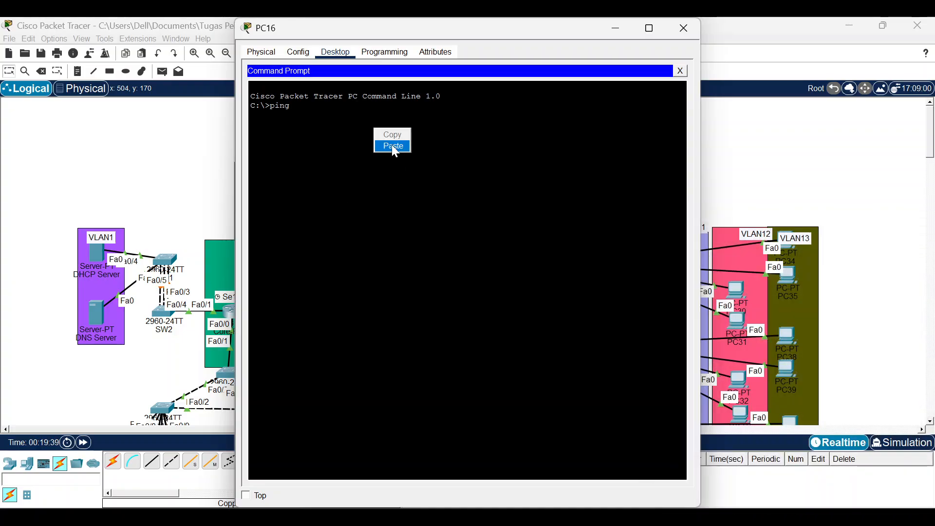
click(392, 146)
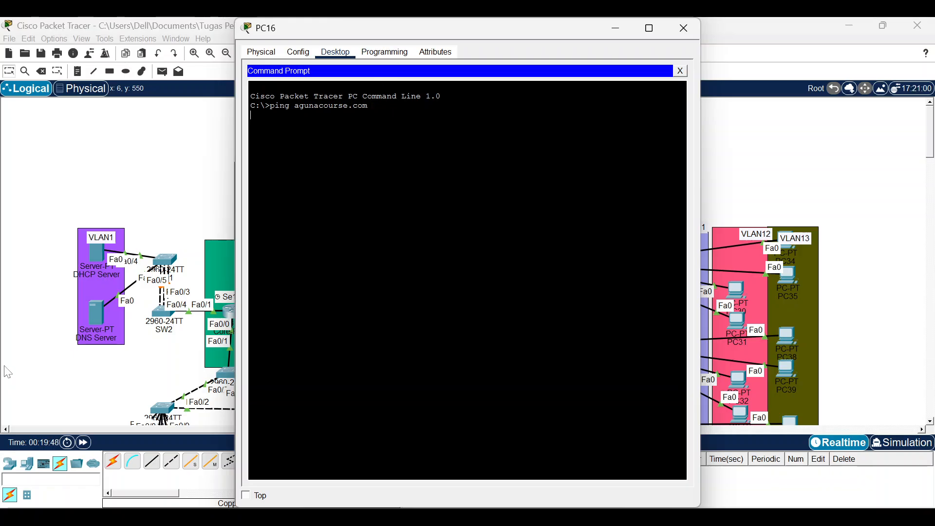
click(84, 443)
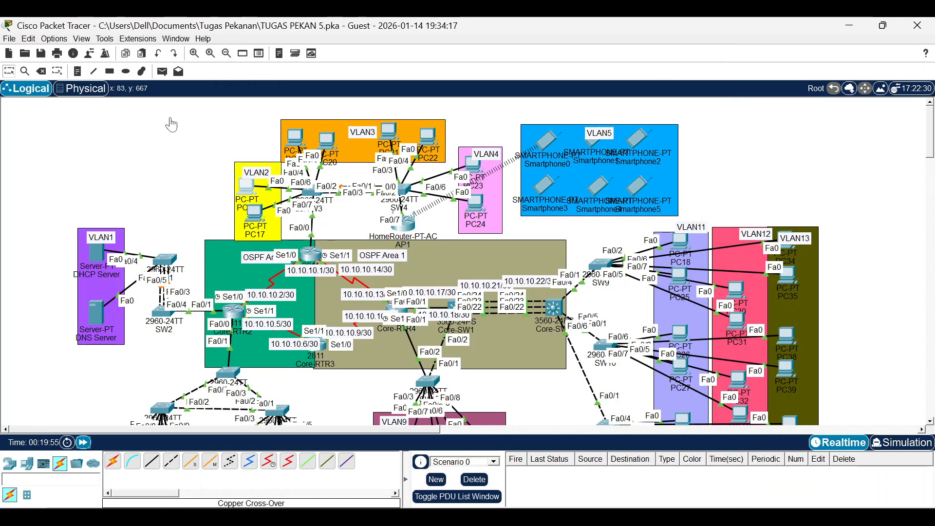
click(247, 194)
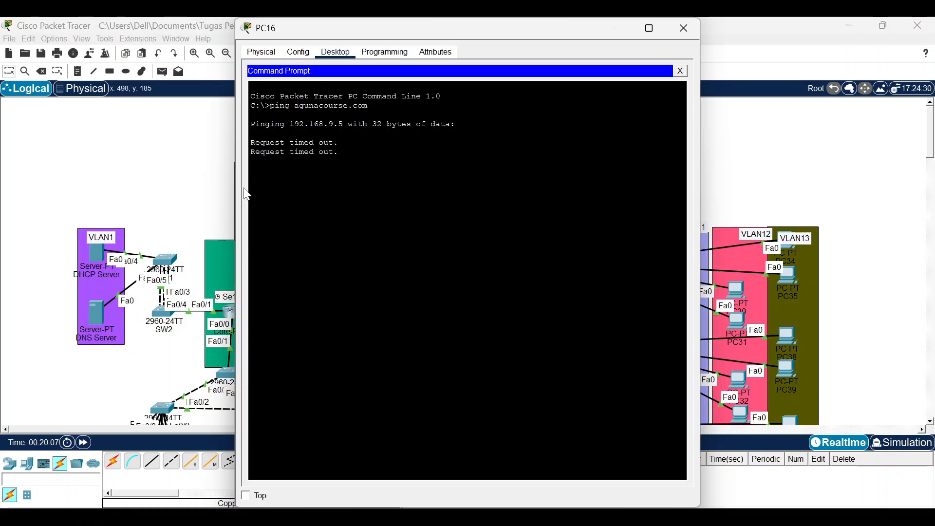
Send and resend a simple ICMP PDU from PC16 to Web Server 1, which fails.
click(167, 146)
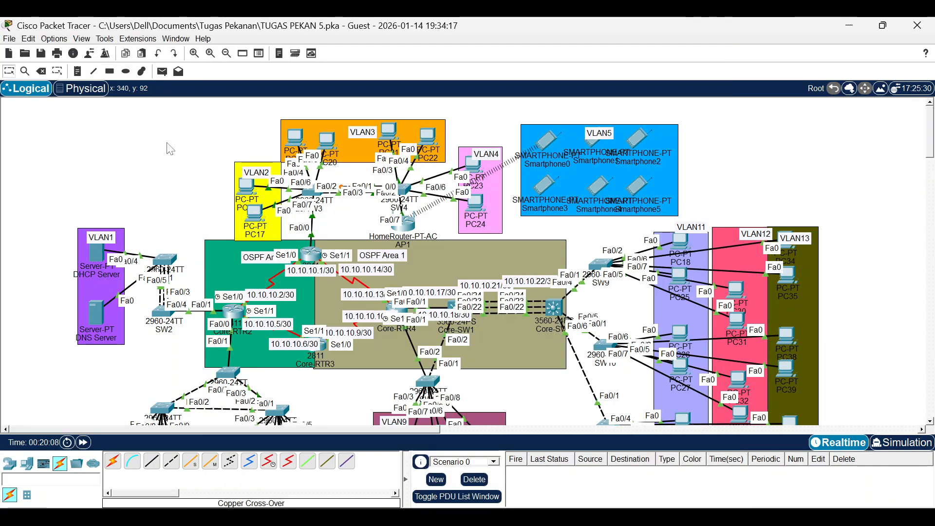
click(162, 72)
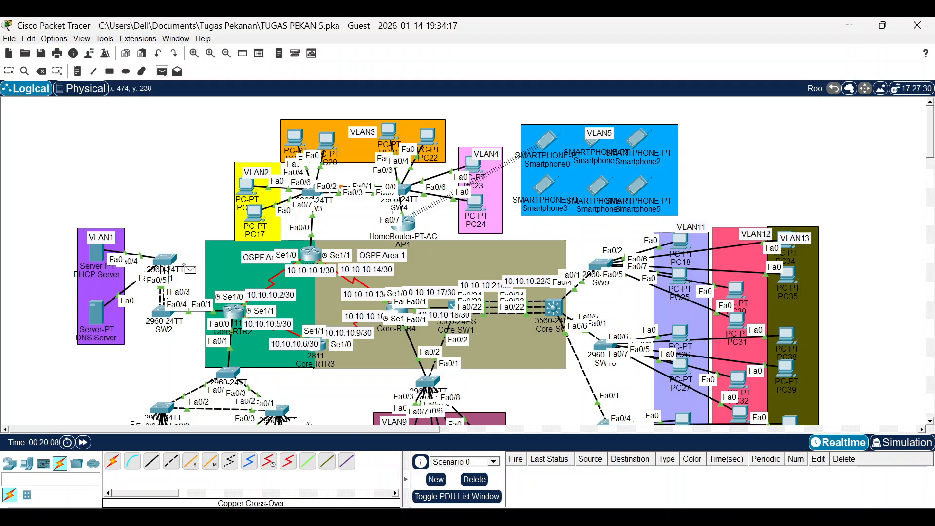
click(248, 188)
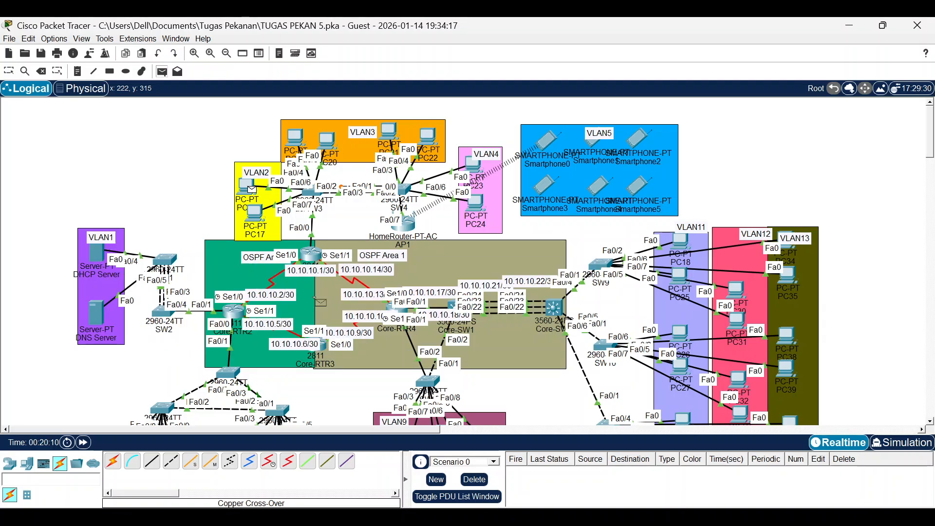
scroll(369, 333, down, 3)
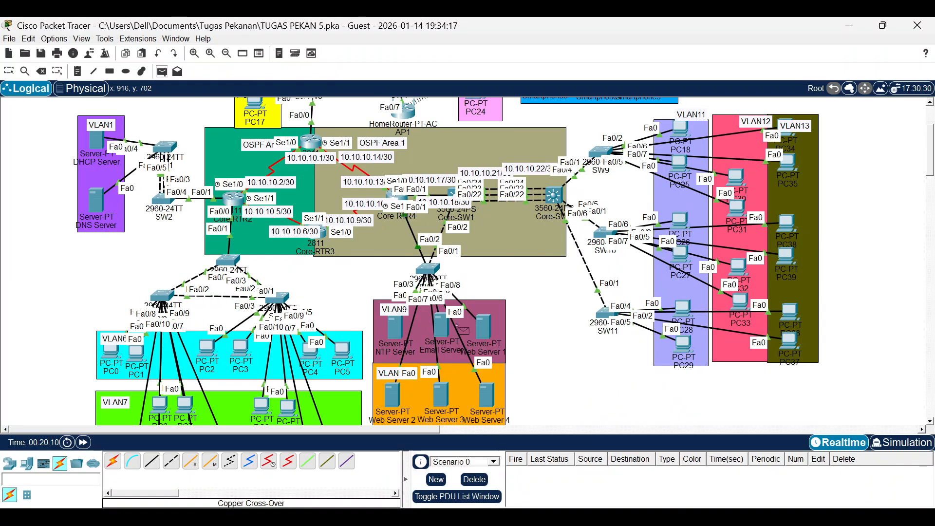
mouse_move(489, 331)
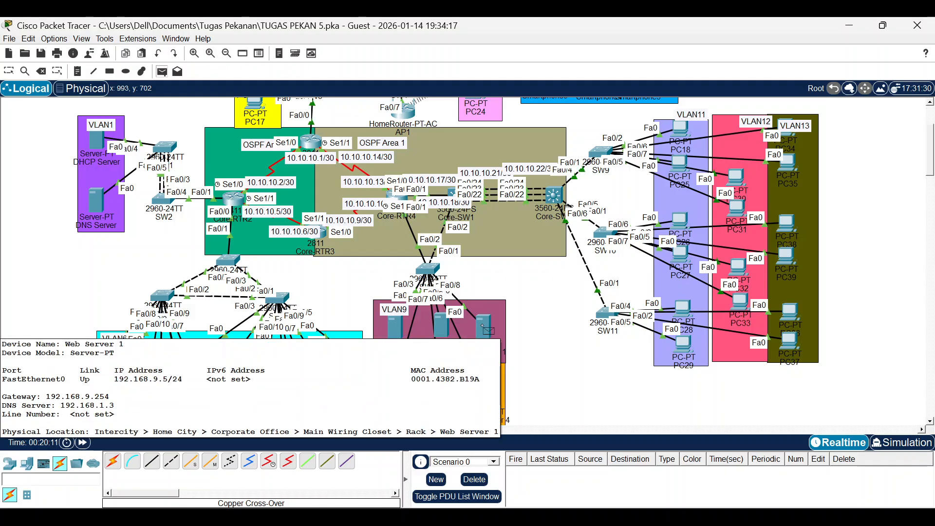
scroll(561, 335, down, 3)
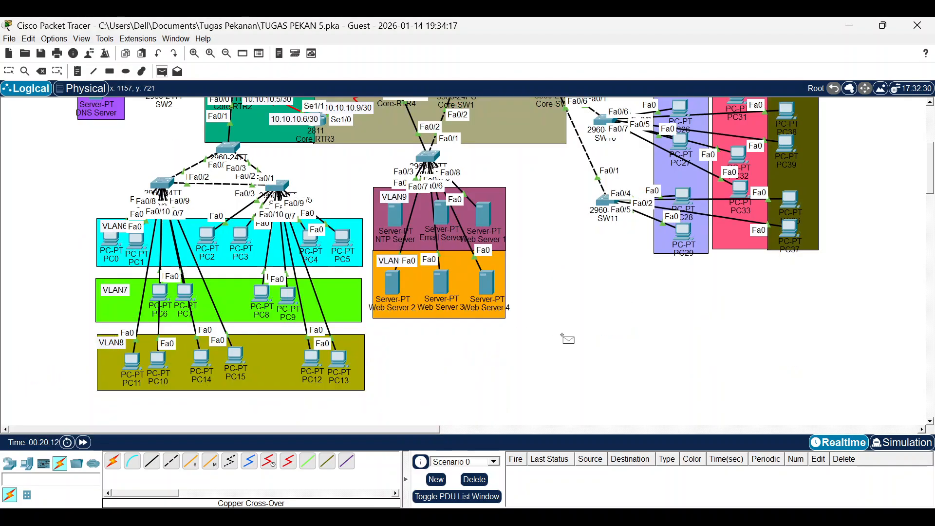
click(487, 216)
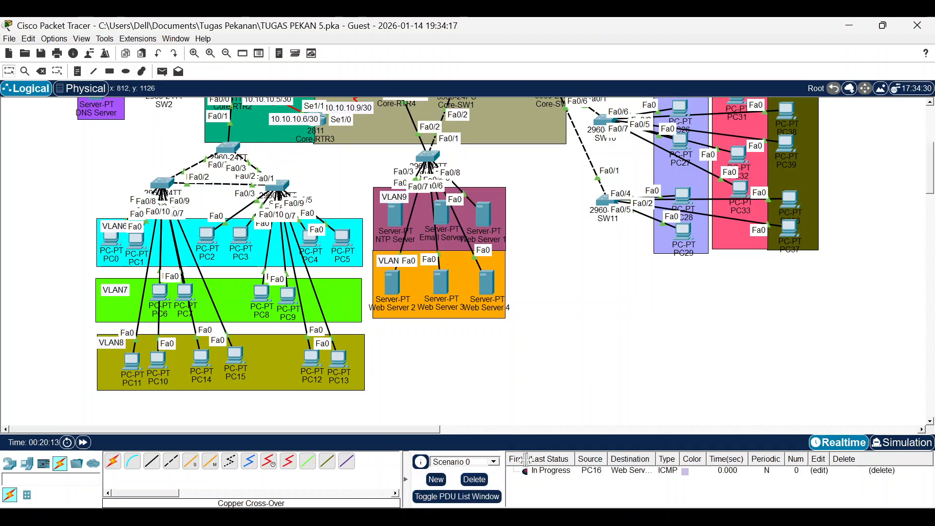
click(529, 476)
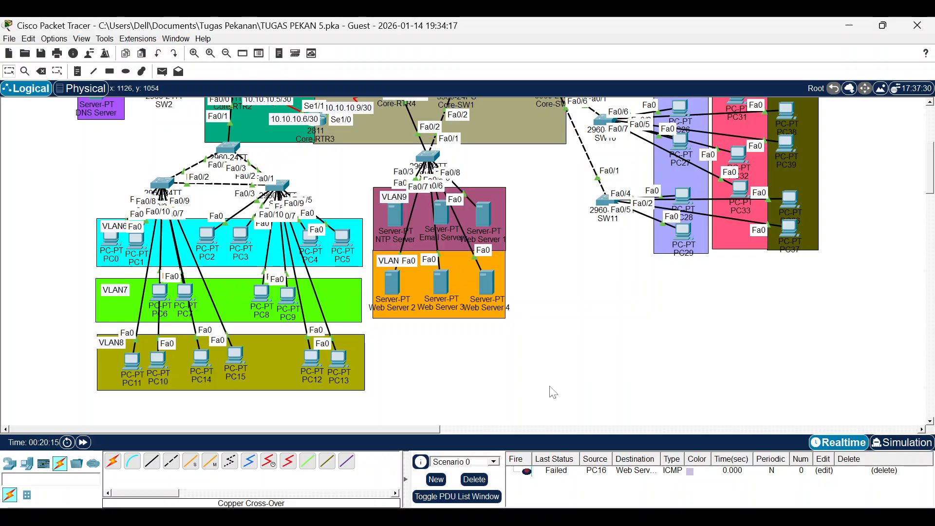
Ping agunacourse.com from PC5's command prompt, then close PC5 and delete the failed PDU.
click(349, 237)
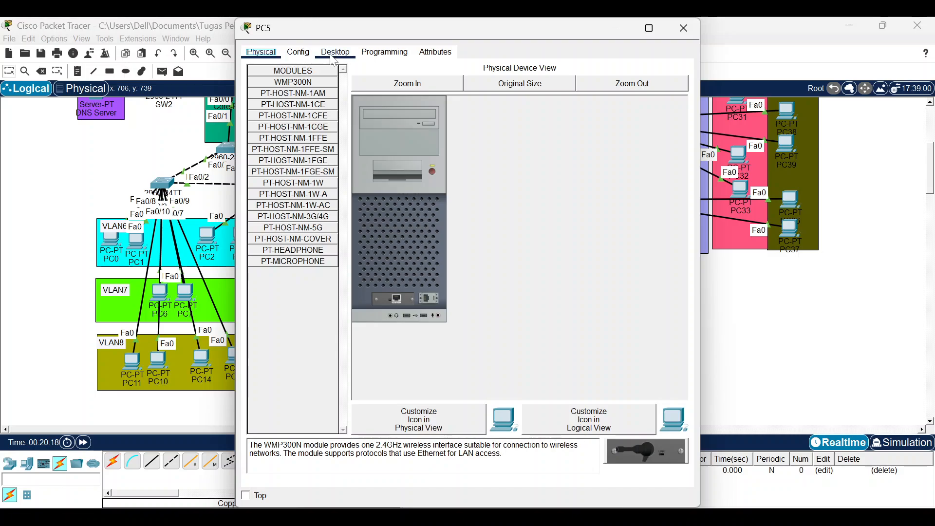
click(335, 52)
click(530, 107)
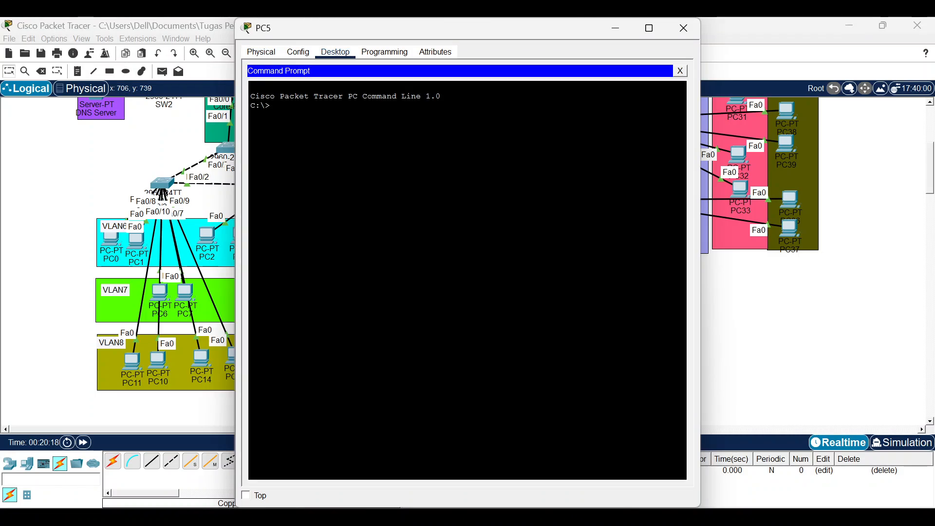
text(ping)
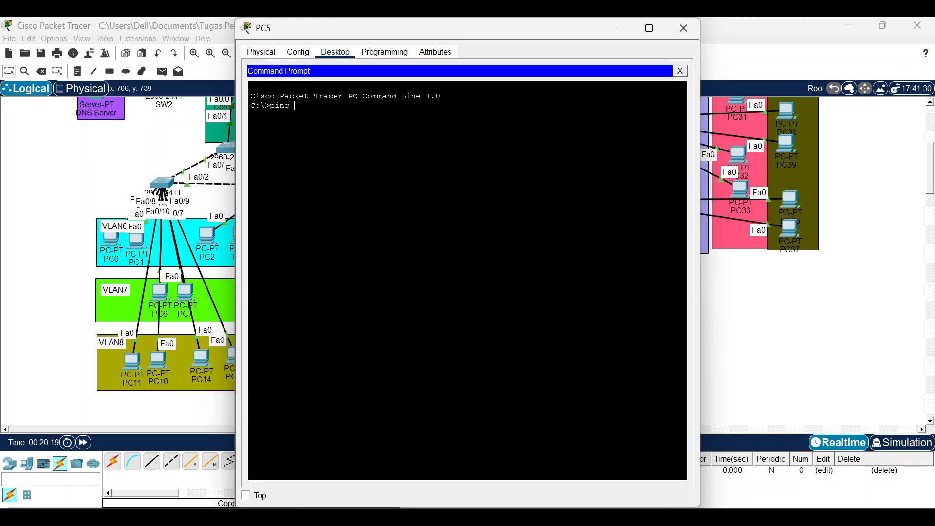
right_click(500, 156)
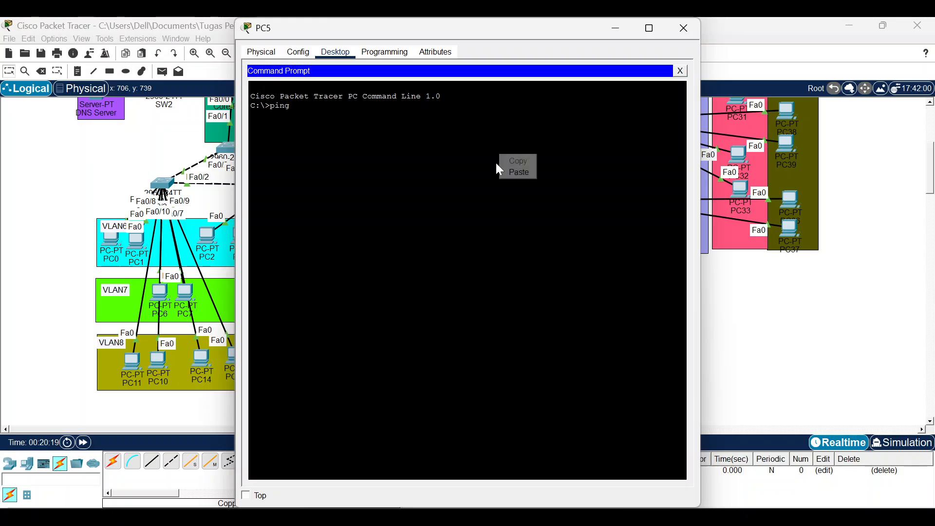
click(509, 172)
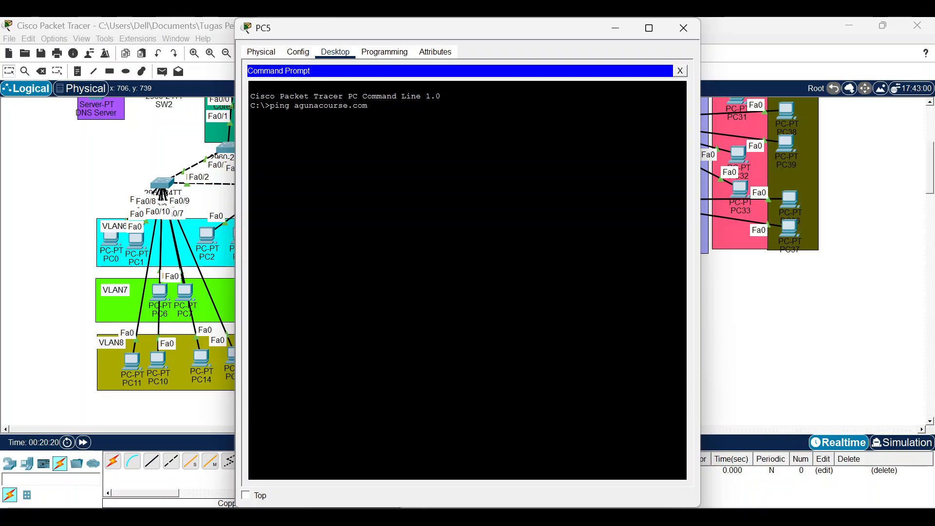
key(Return)
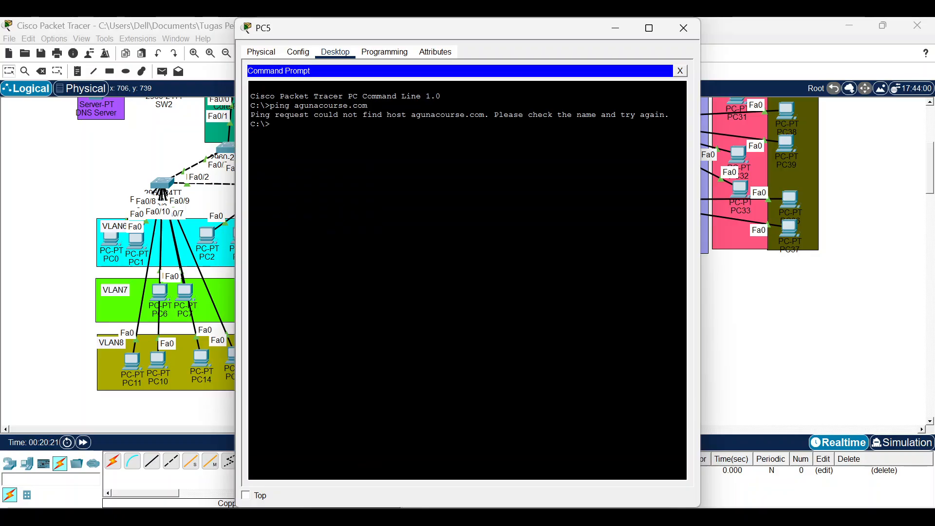
click(683, 27)
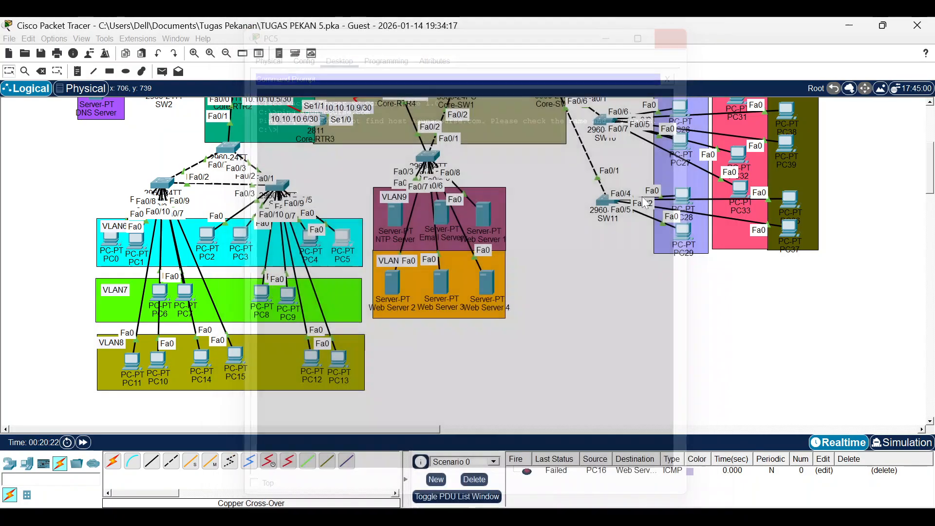
click(474, 479)
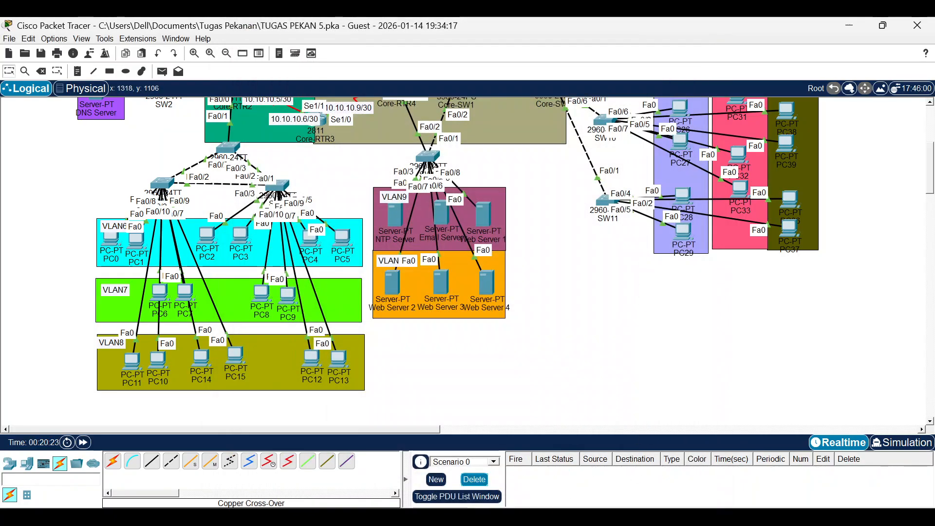
Review the Assessment Items in Check Results (480/533, SW10 host name wrong), then minimize them.
mouse_move(605, 517)
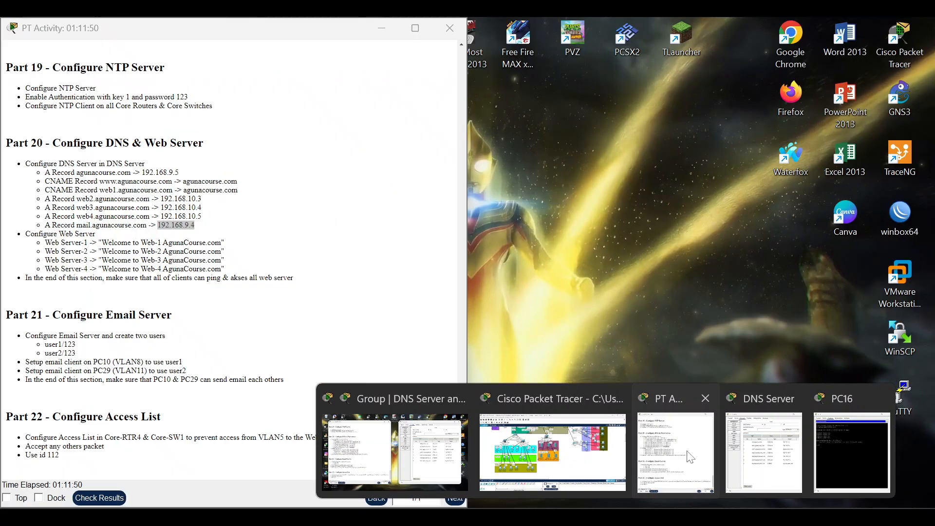
click(690, 457)
click(99, 498)
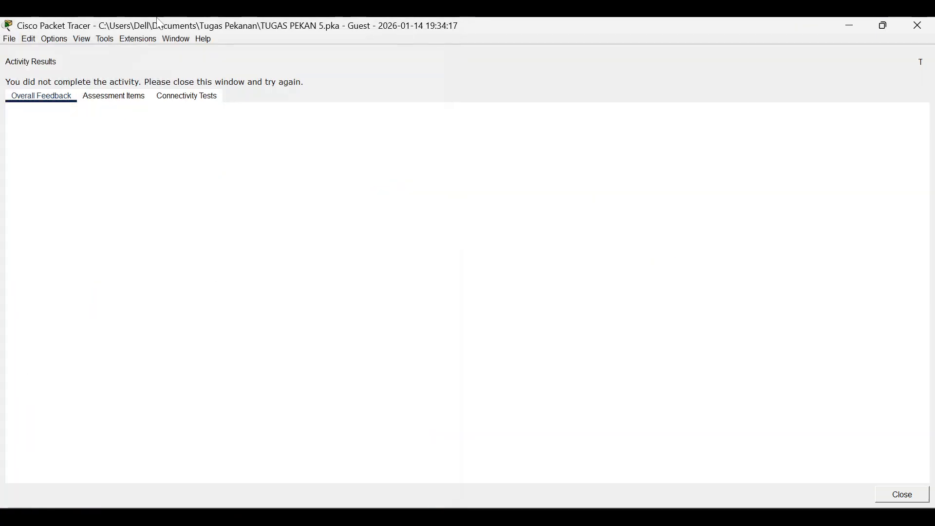
click(92, 99)
scroll(170, 200, down, 20)
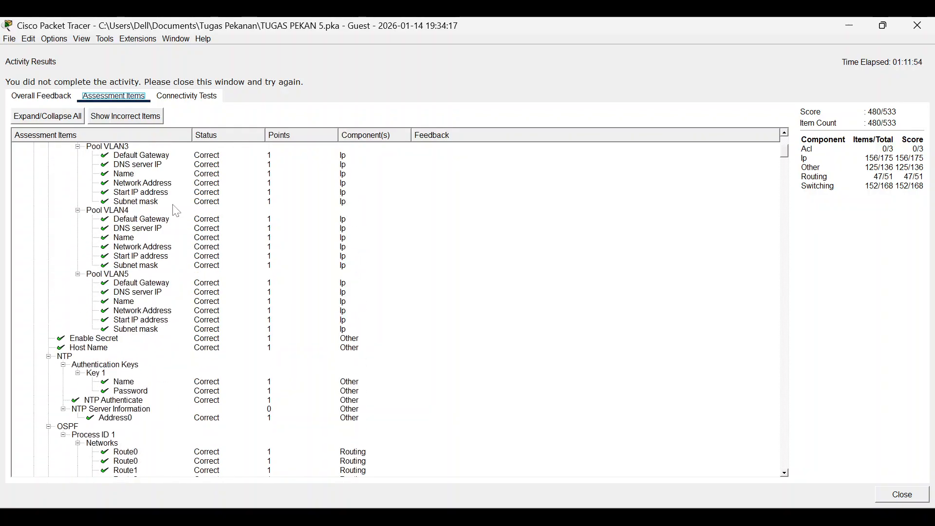
scroll(177, 211, down, 10)
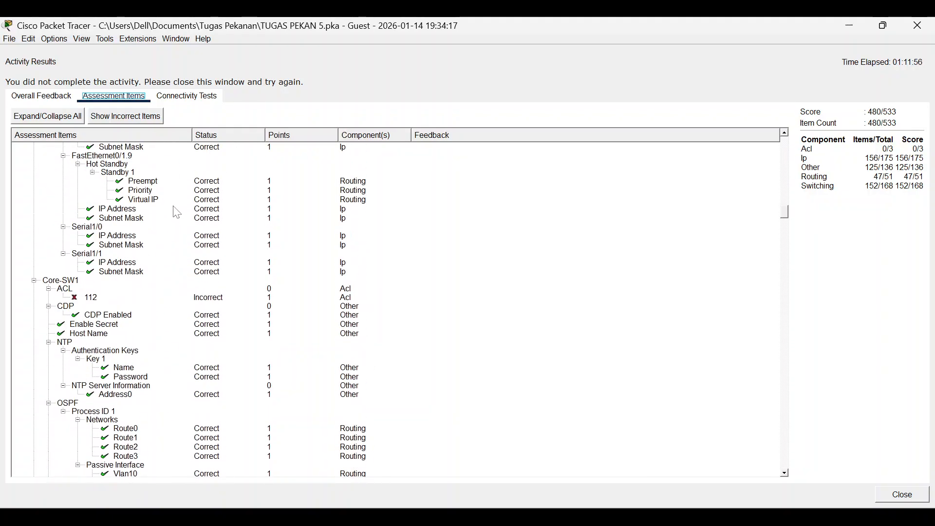
scroll(176, 213, down, 15)
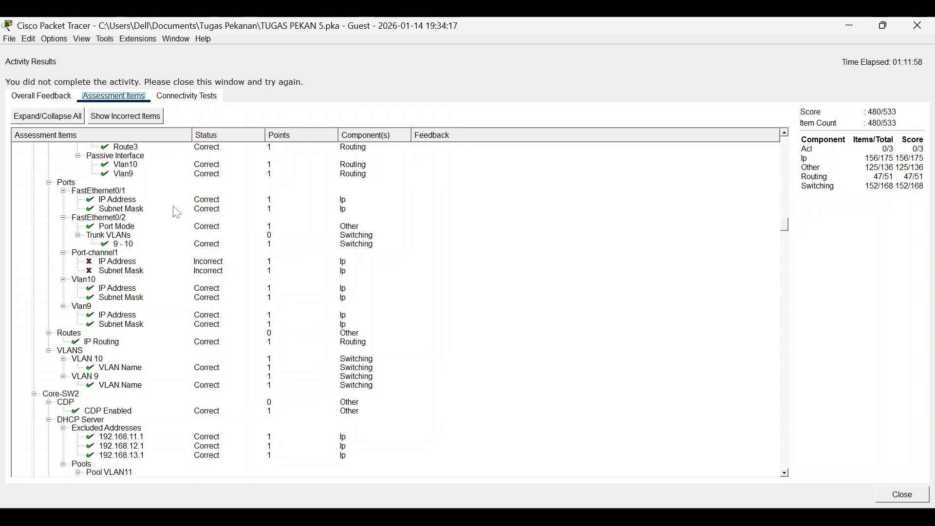
scroll(177, 213, up, 5)
scroll(169, 242, up, 2)
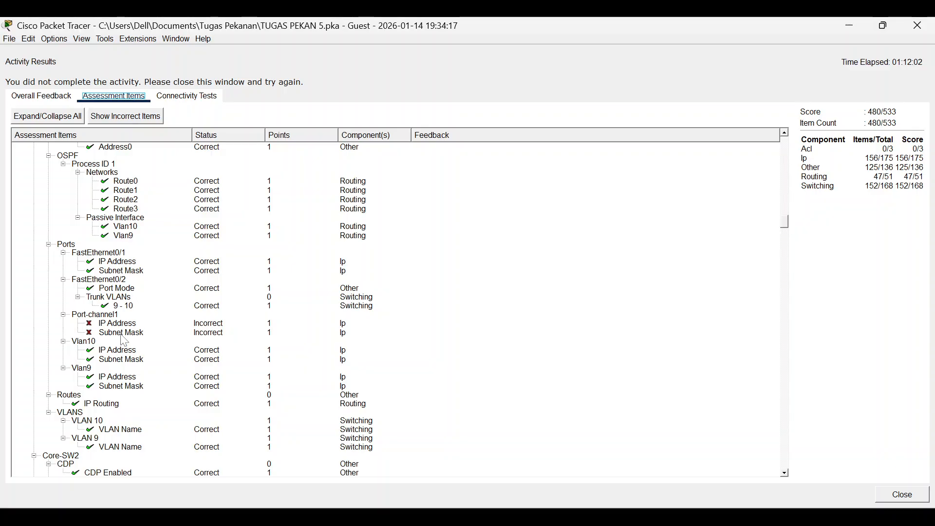
scroll(125, 338, down, 4)
scroll(126, 337, down, 15)
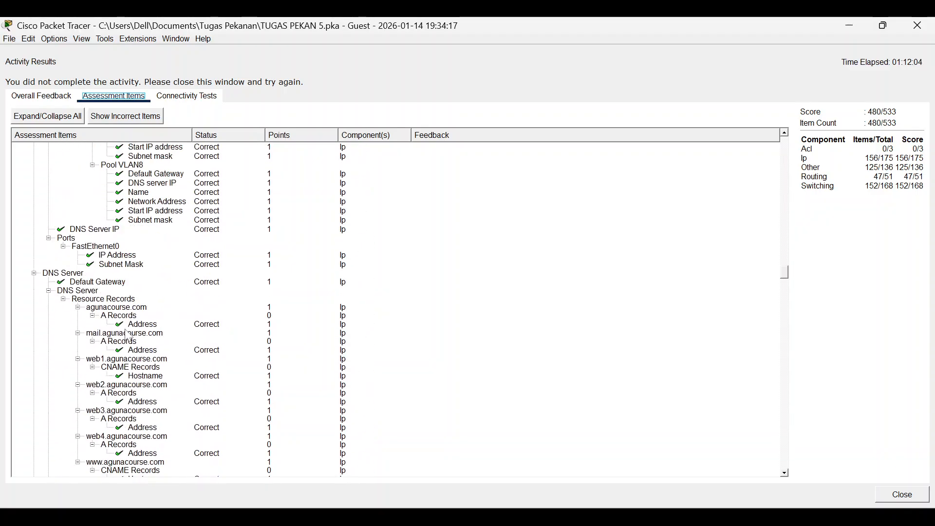
scroll(127, 336, down, 20)
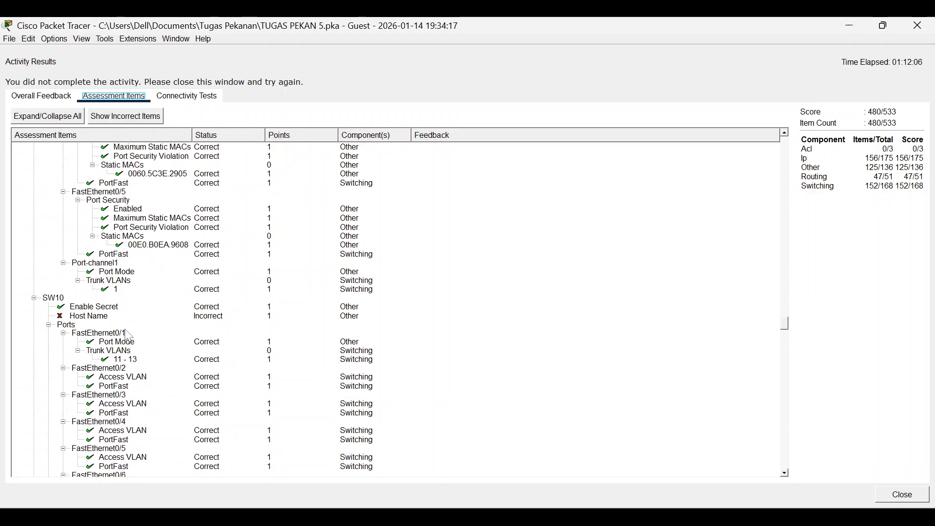
scroll(127, 336, up, 9)
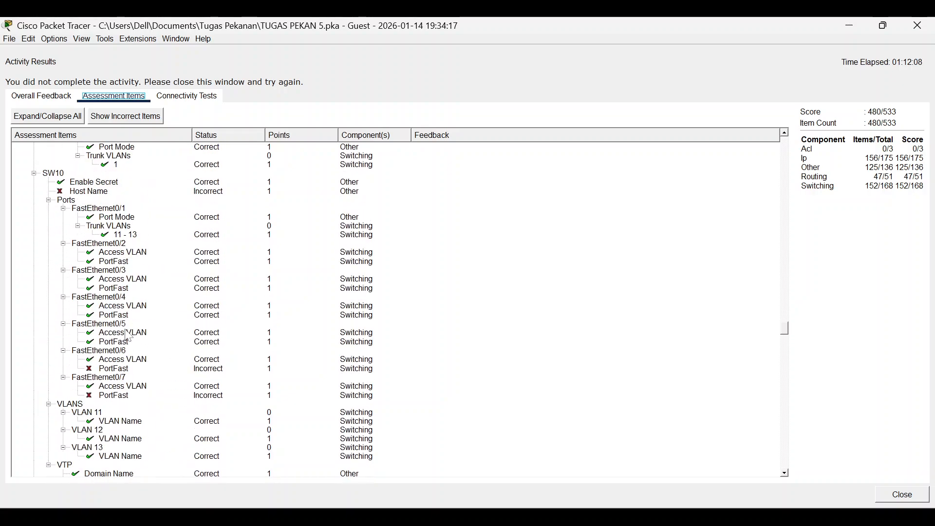
scroll(128, 336, up, 5)
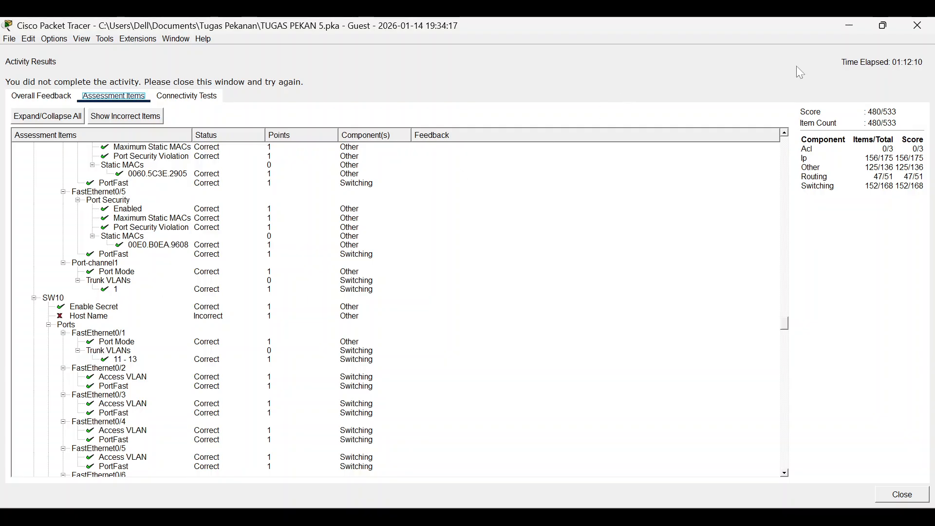
click(847, 26)
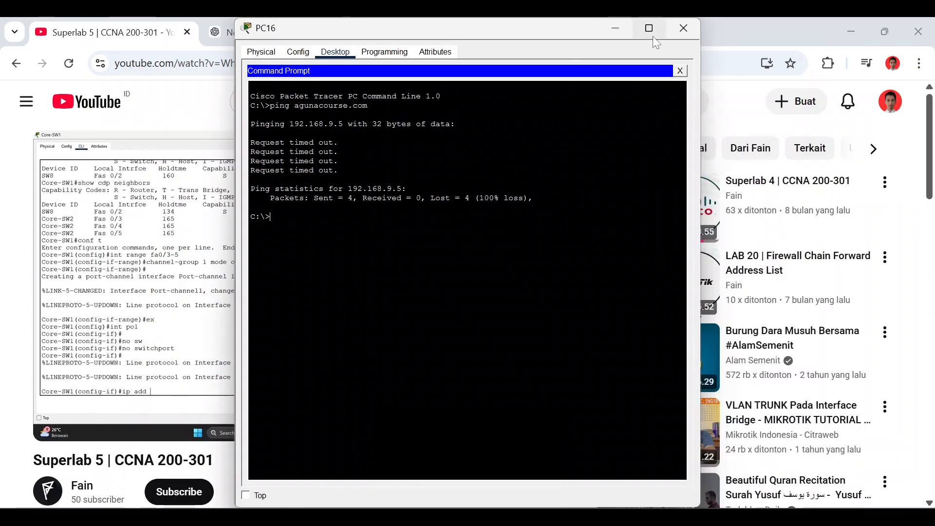
Close the Activity Results and PT Activity instructions windows.
mouse_move(605, 507)
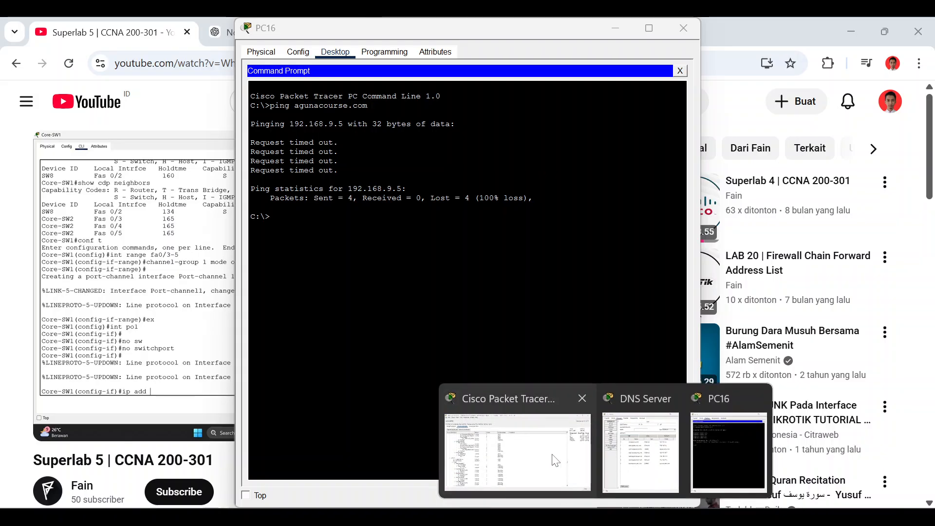
click(565, 482)
click(931, 24)
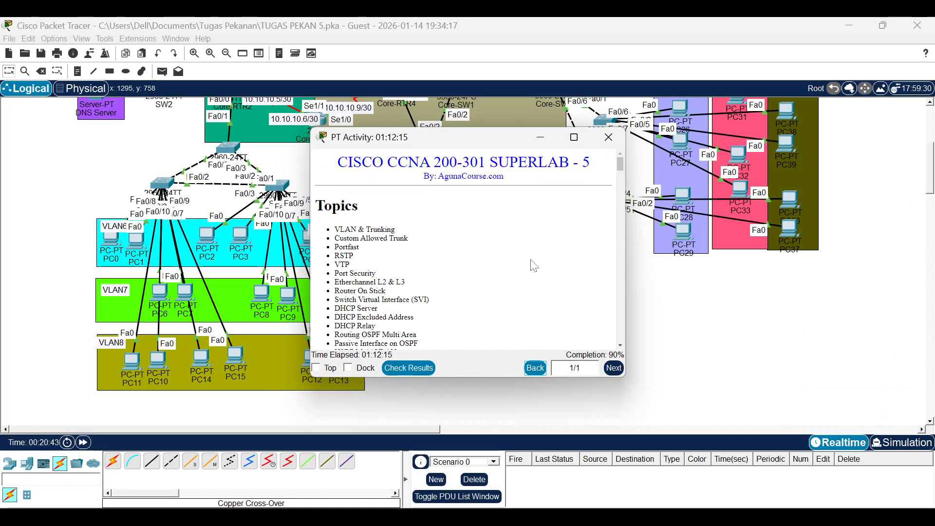
click(555, 136)
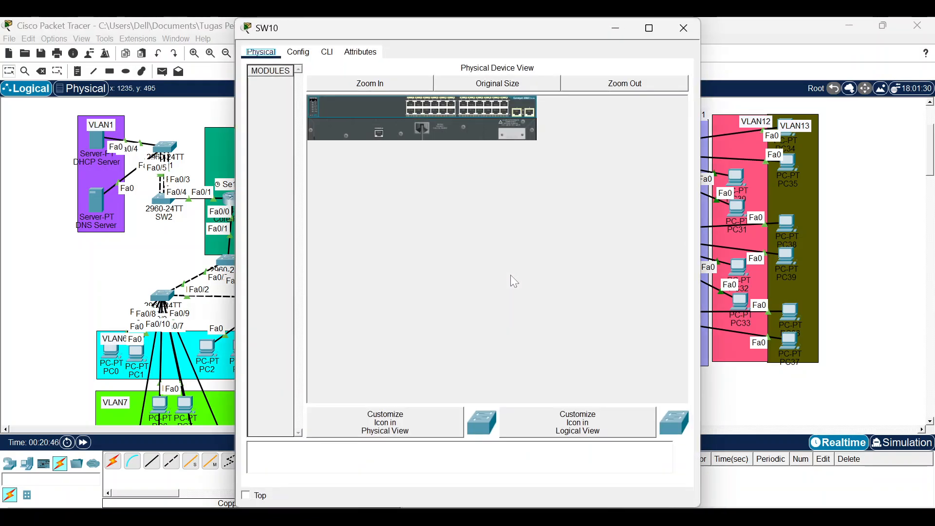
In SW10's CLI run en, conf t and hostname SW10, then close the switch window.
click(327, 52)
key(Return)
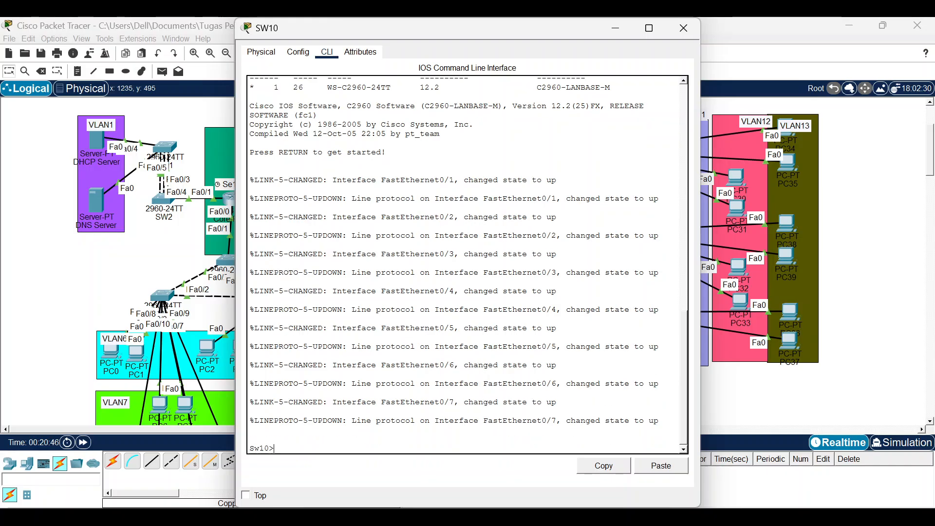
text(en)
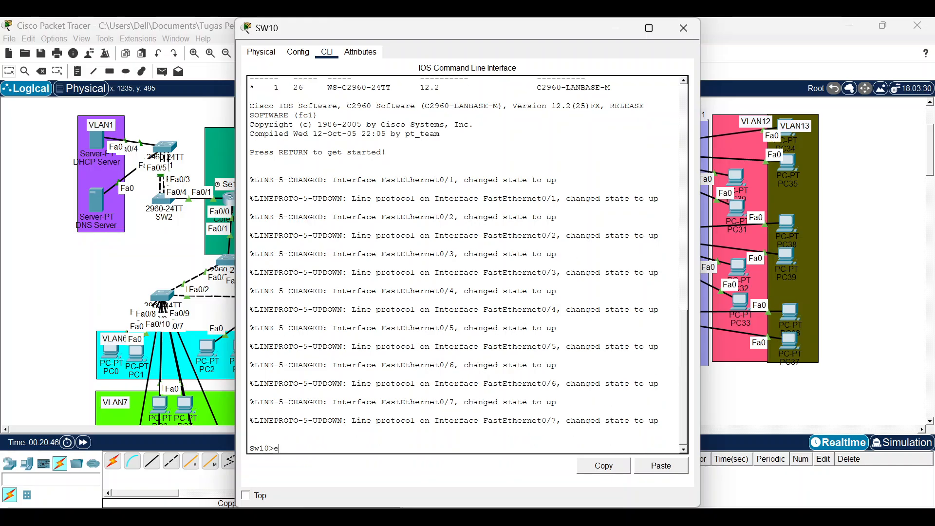
key(Return)
key(Return)
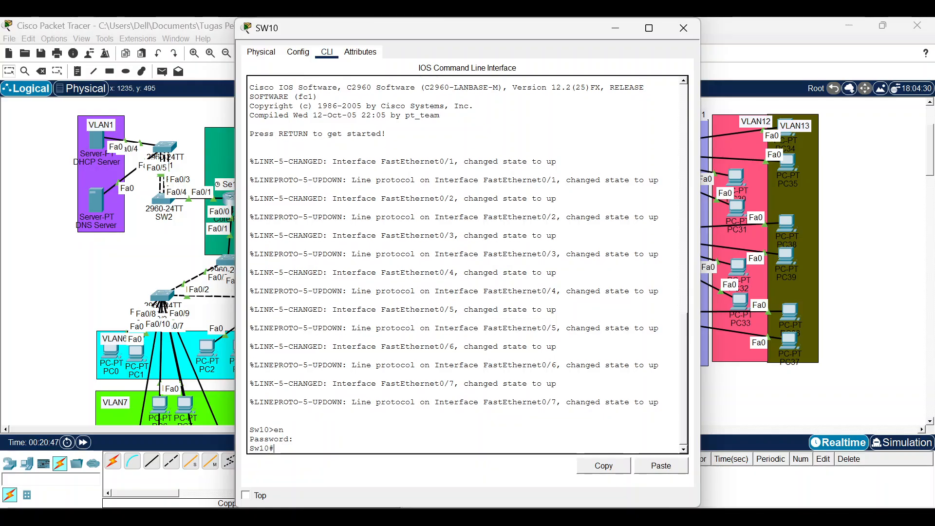
text(conf t)
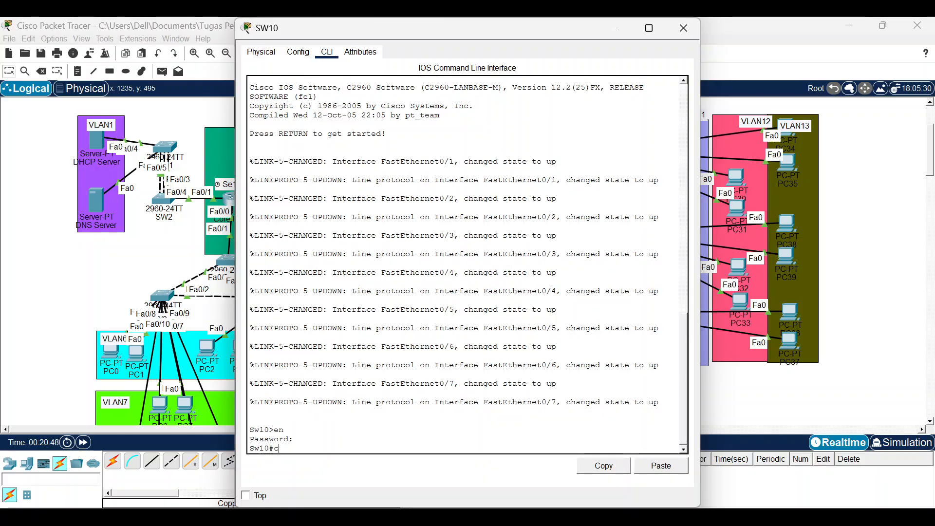
key(Return)
text(Sw10(config)#S)
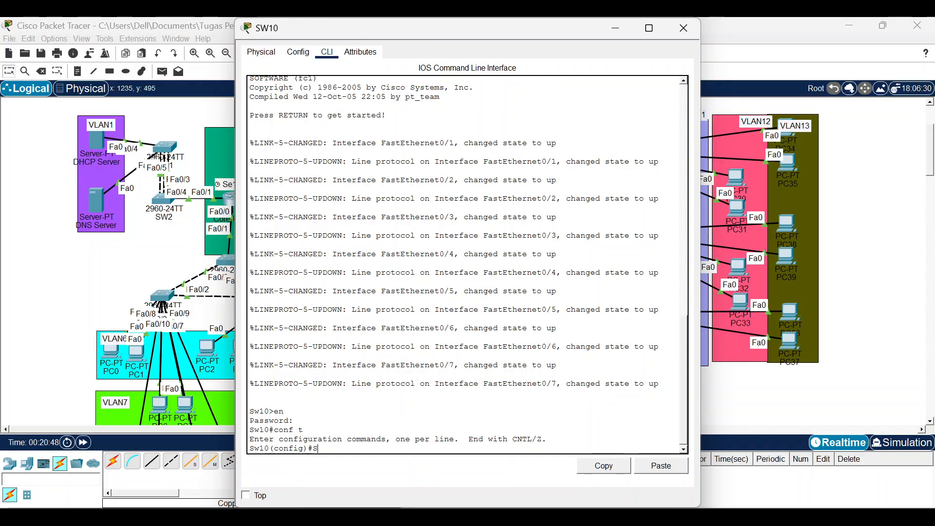
key(BackSpace)
text(h SW10)
key(Return)
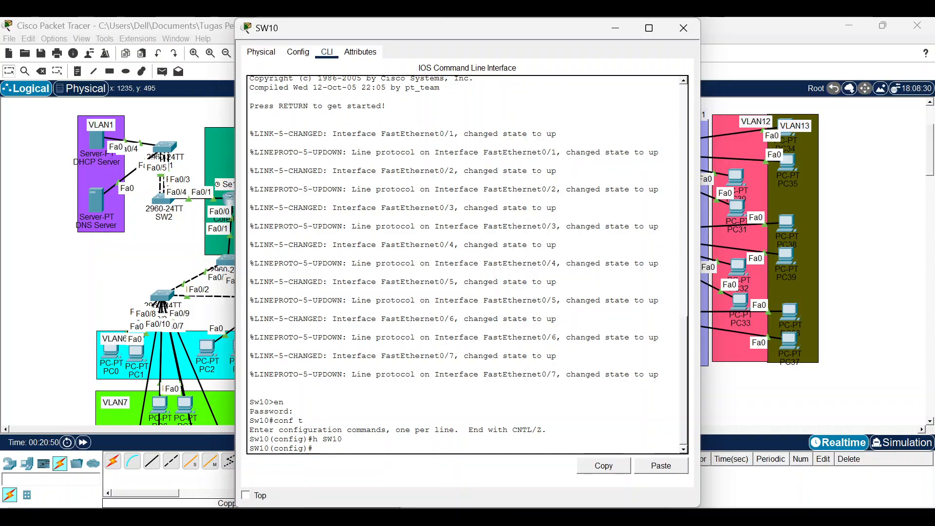
click(683, 28)
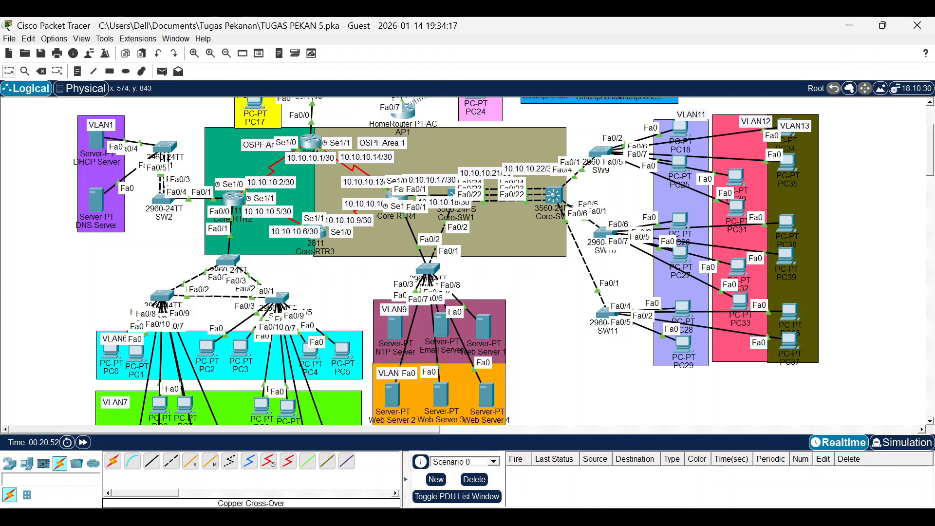
click(606, 517)
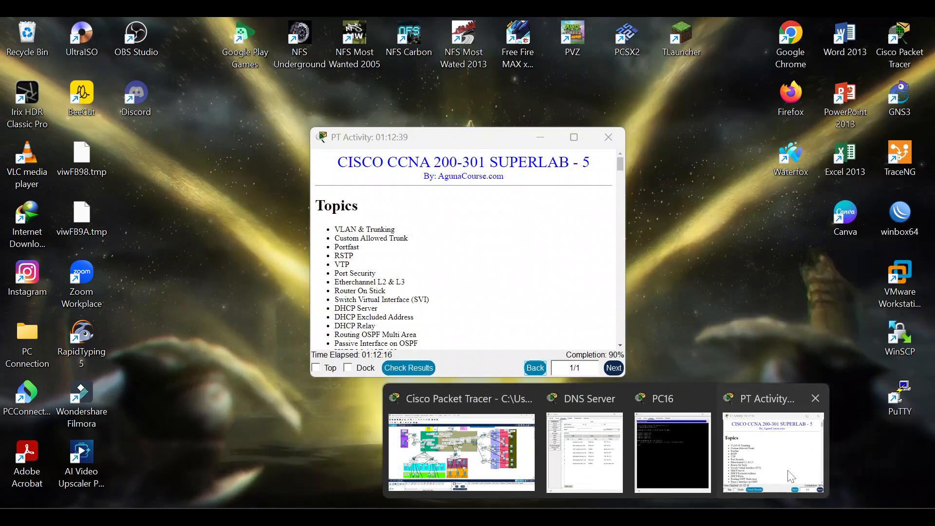
click(774, 453)
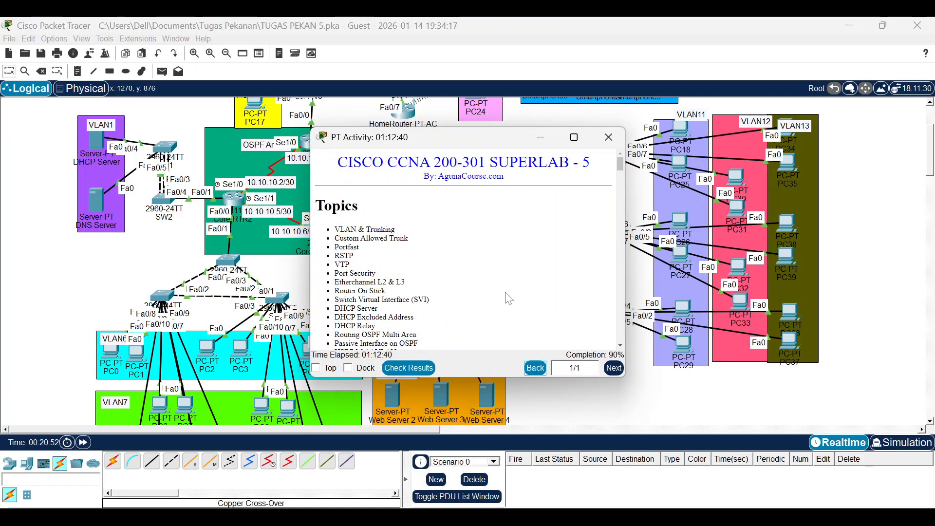
scroll(510, 298, down, 20)
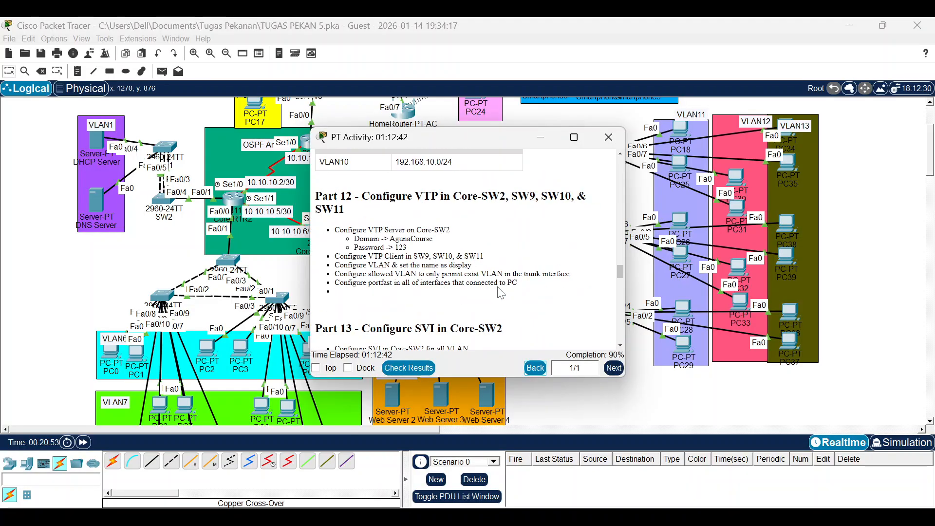
scroll(473, 308, down, 10)
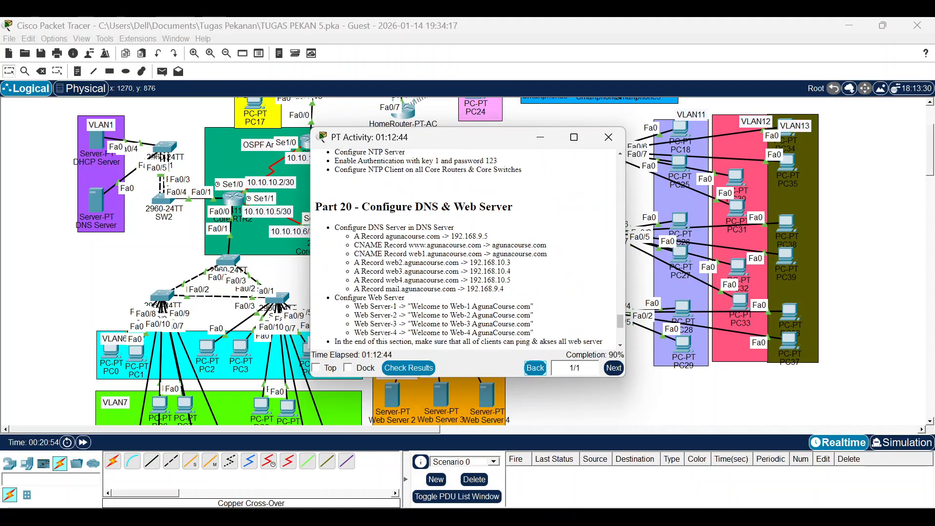
scroll(467, 248, down, 5)
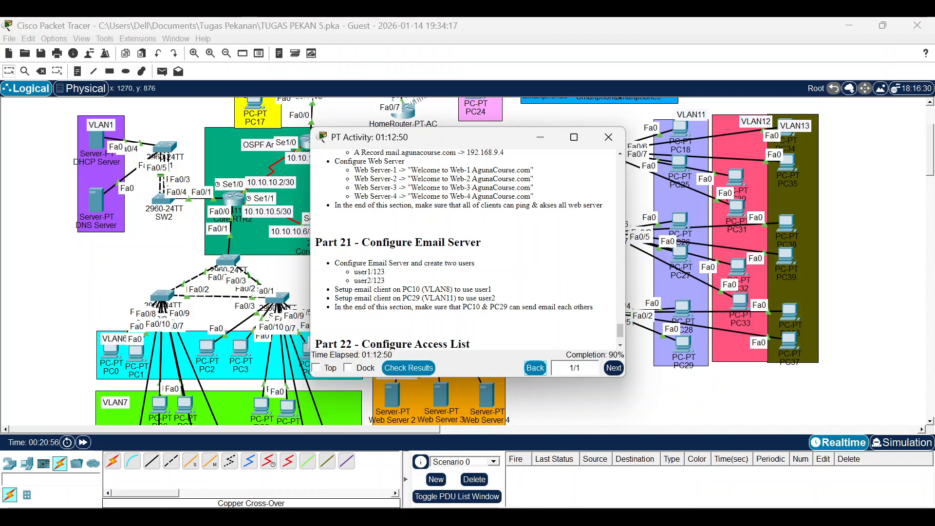
click(559, 408)
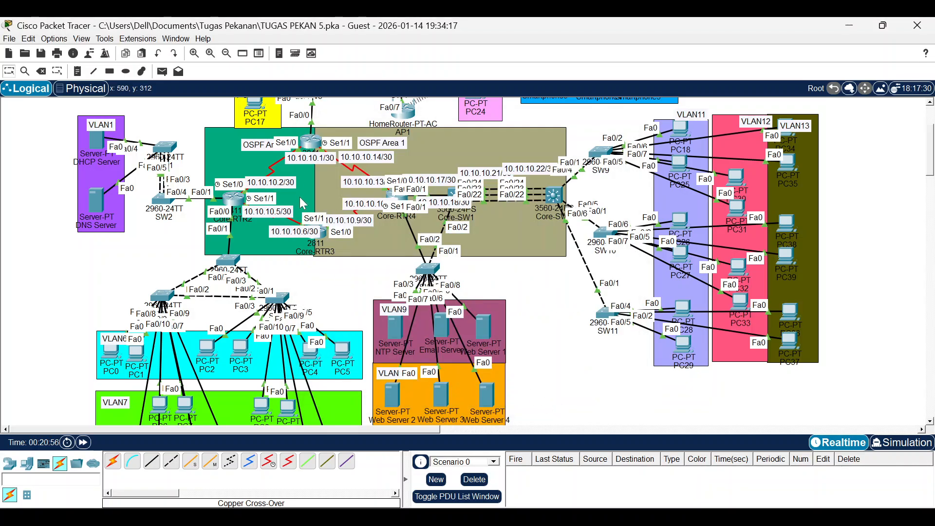
Send and resend a simple test PDU from PC11 to PC18.
scroll(297, 219, down, 5)
click(163, 71)
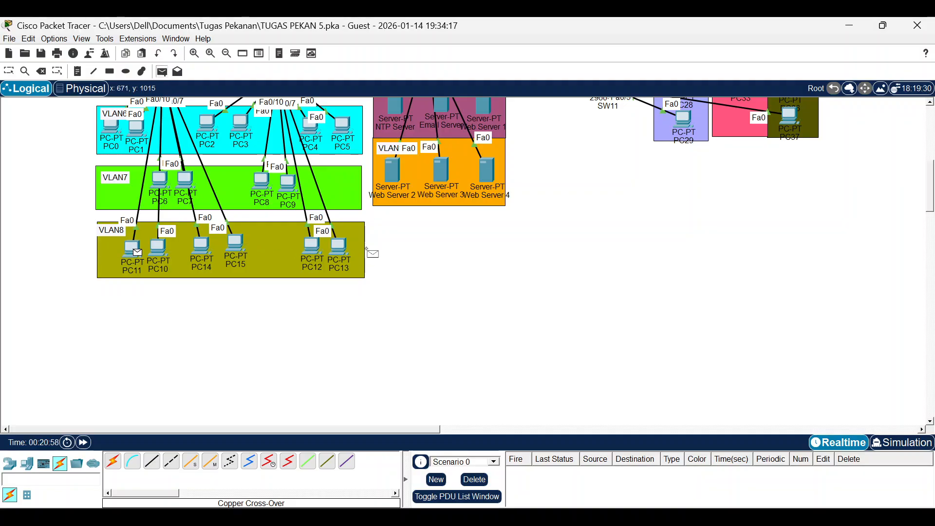
scroll(372, 250, up, 7)
click(682, 252)
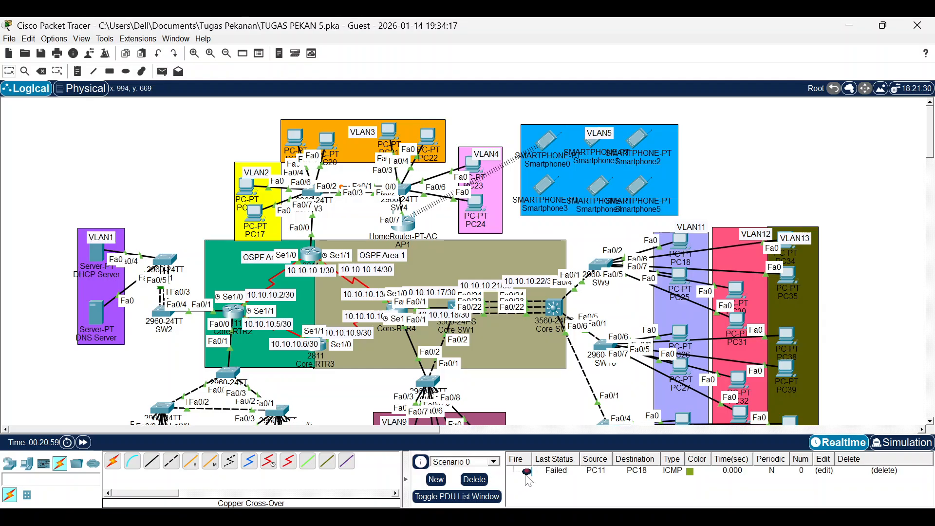
click(528, 472)
Delete the leftover PDU from the scenario list and bring up the PT Activity window.
click(475, 480)
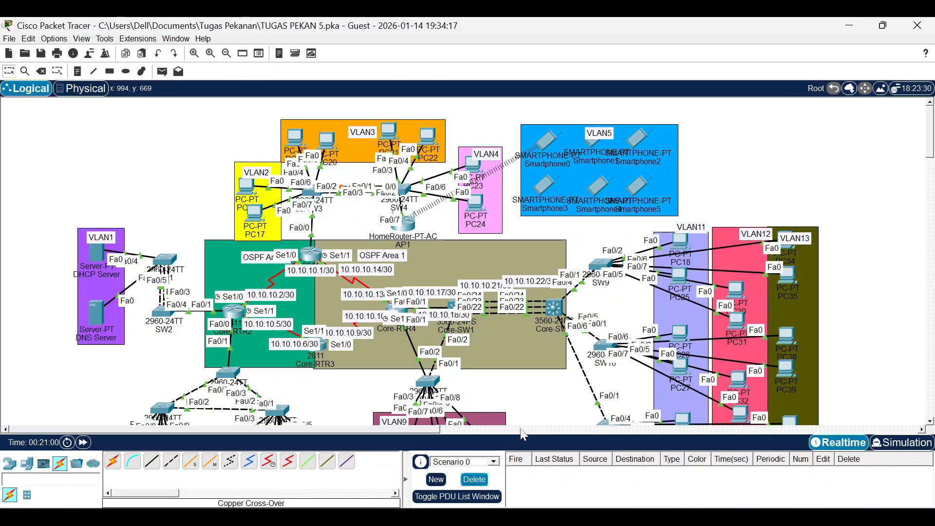
scroll(533, 390, down, 2)
scroll(533, 390, right, 5)
scroll(533, 390, up, 2)
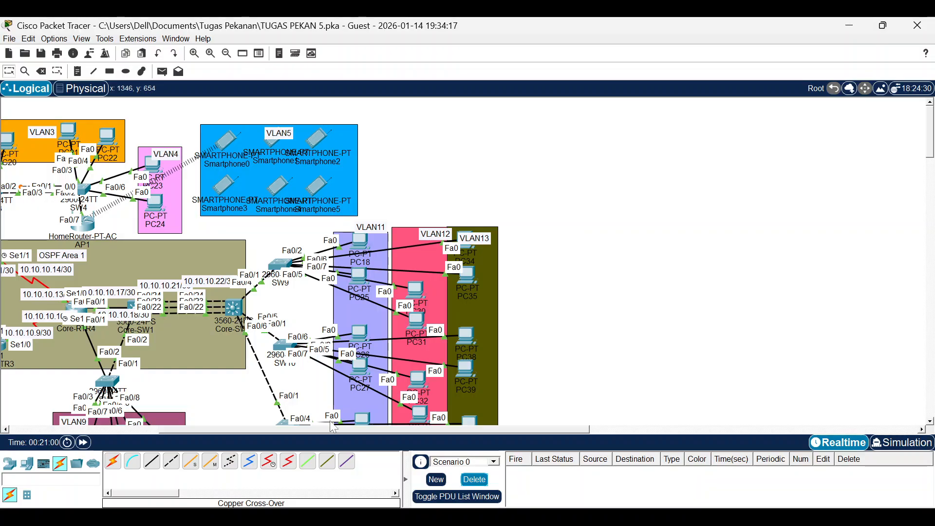
scroll(314, 435, left, 5)
scroll(350, 323, down, 2)
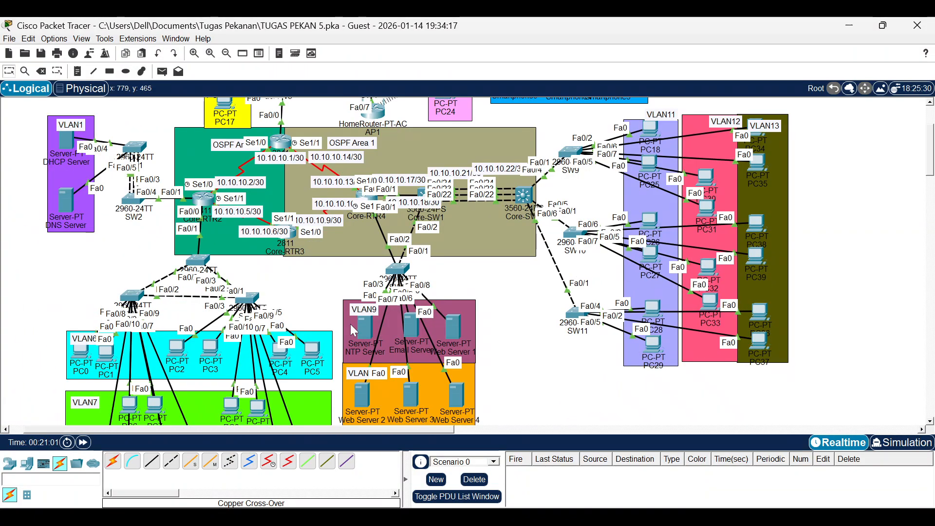
scroll(421, 292, down, 2)
scroll(422, 292, up, 2)
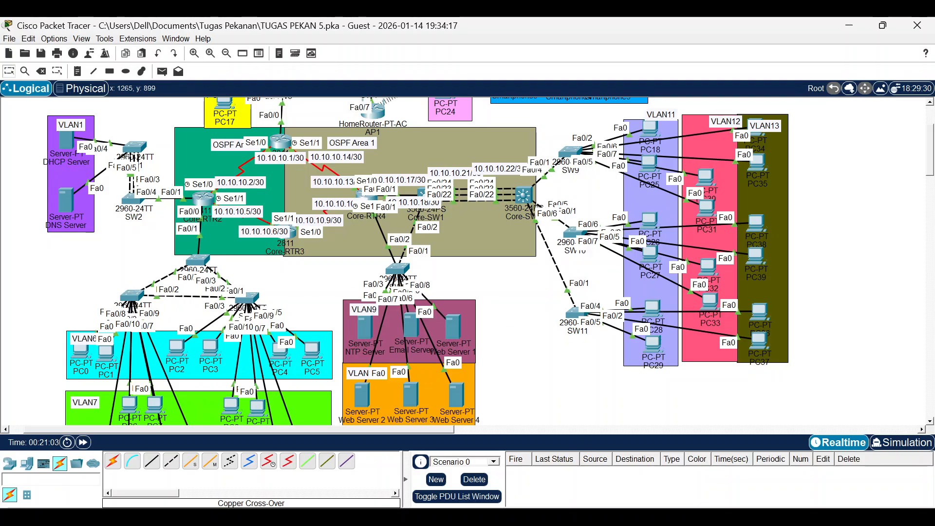
click(606, 518)
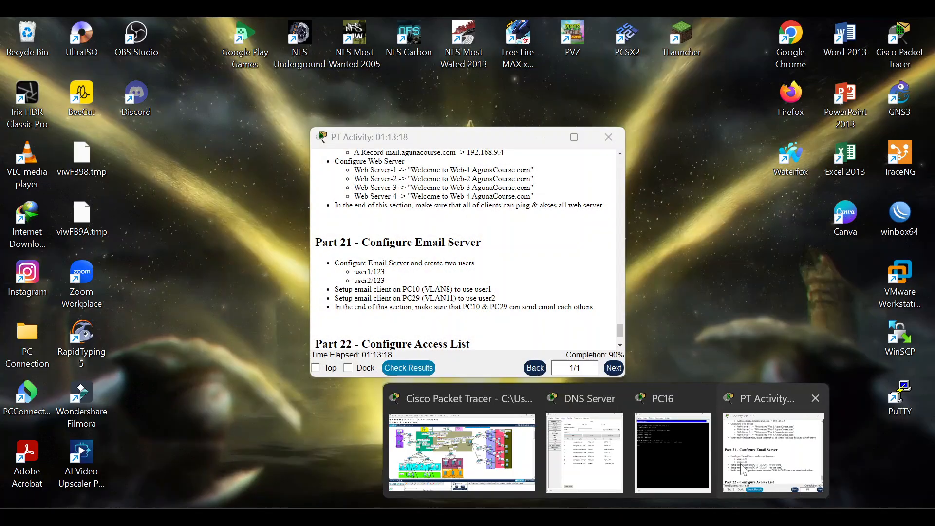
Dock the activity instructions on the left half and the Email Server window on the right.
click(775, 453)
click(541, 138)
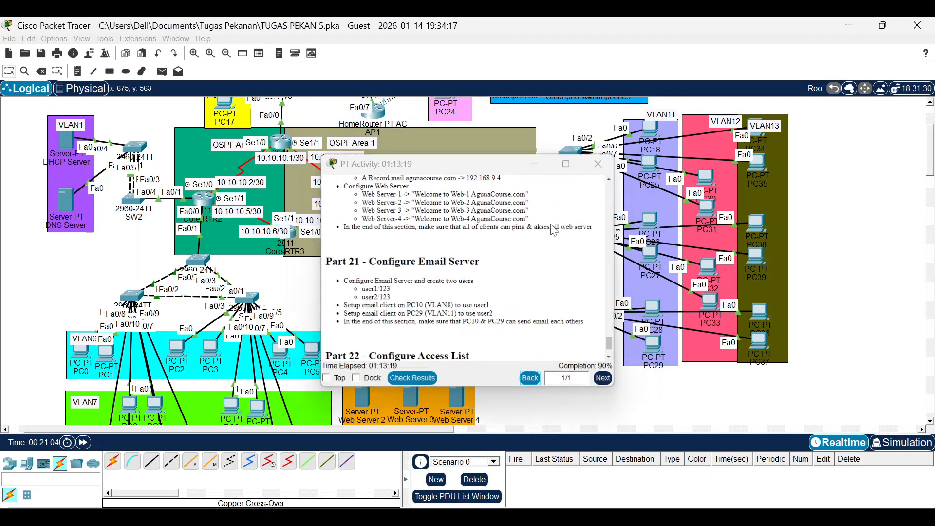
scroll(427, 302, down, 3)
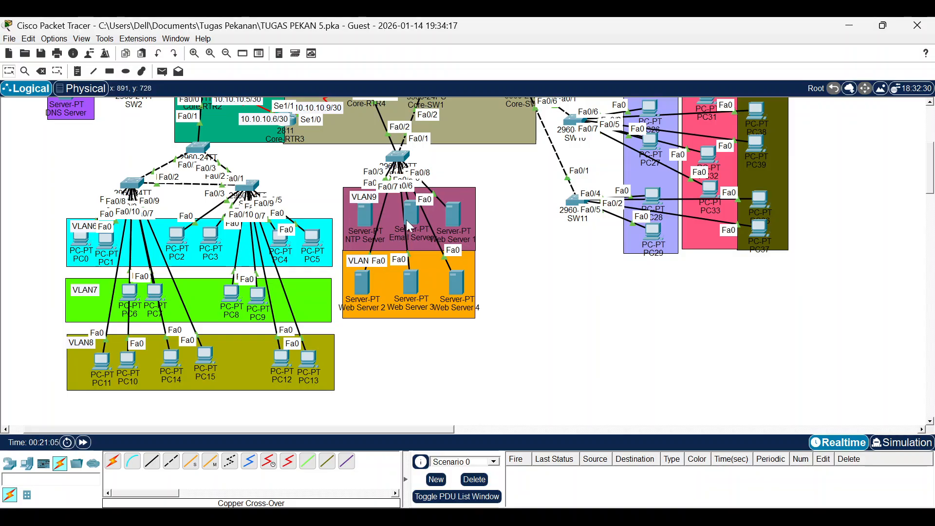
mouse_move(606, 517)
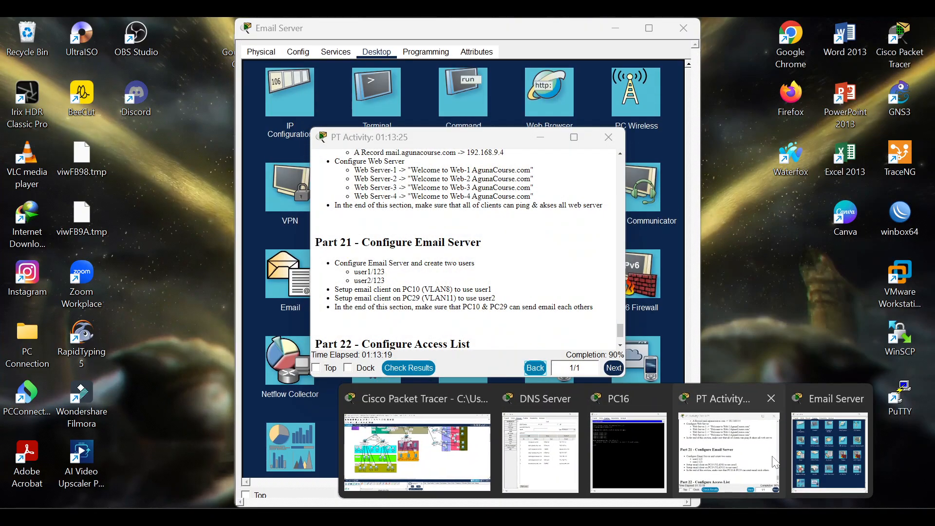
click(774, 460)
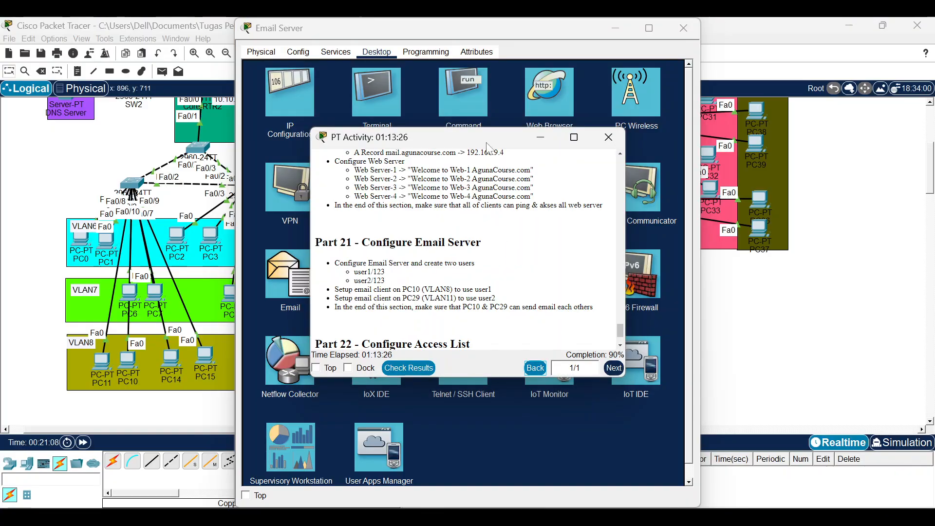
drag(489, 141, 294, 69)
click(524, 140)
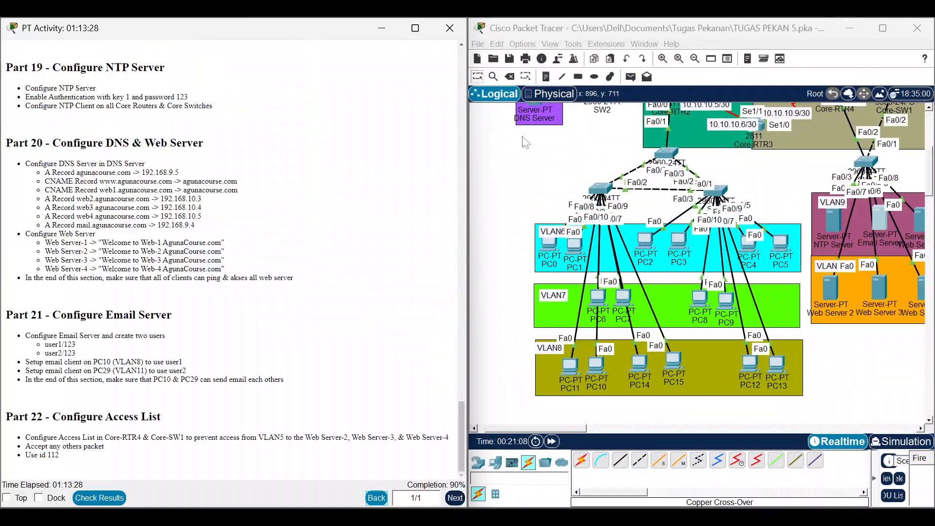
click(871, 233)
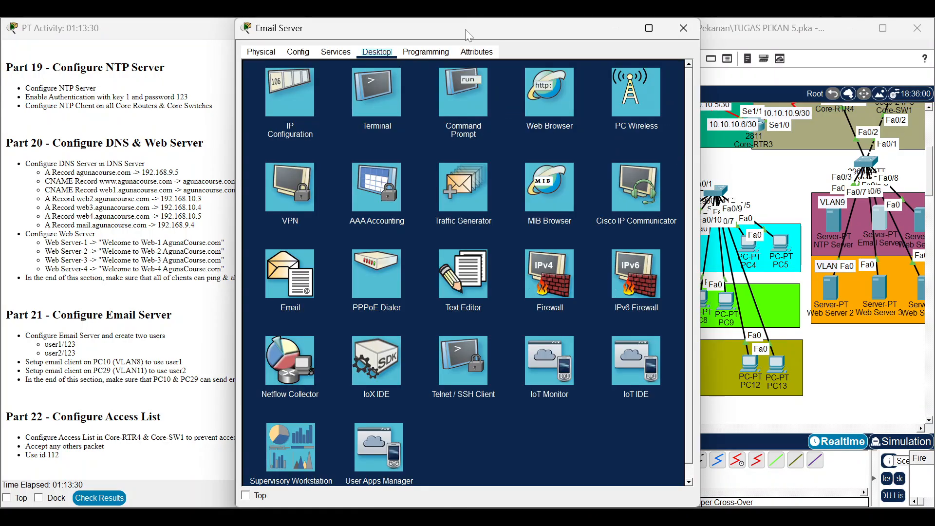
drag(465, 29, 402, 57)
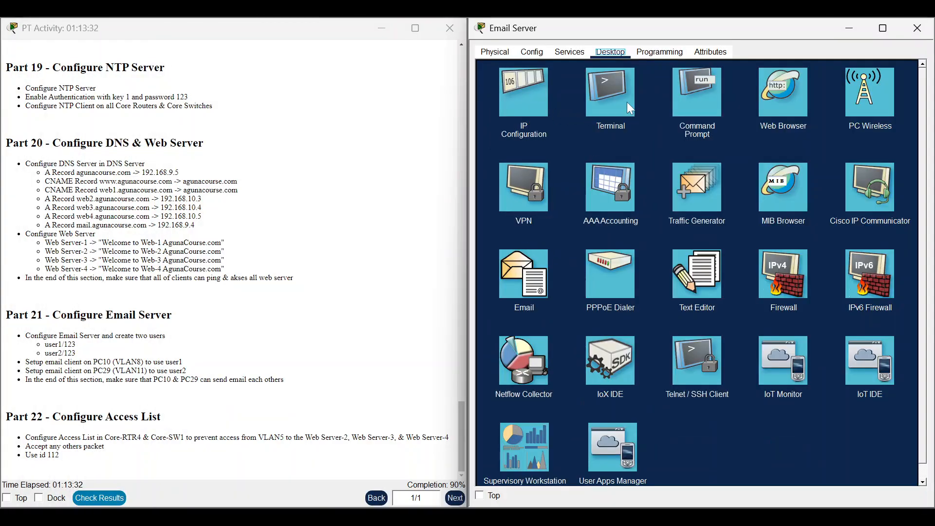
Set the Email Server's EMAIL service domain to agunacourse.com.
click(526, 54)
click(570, 52)
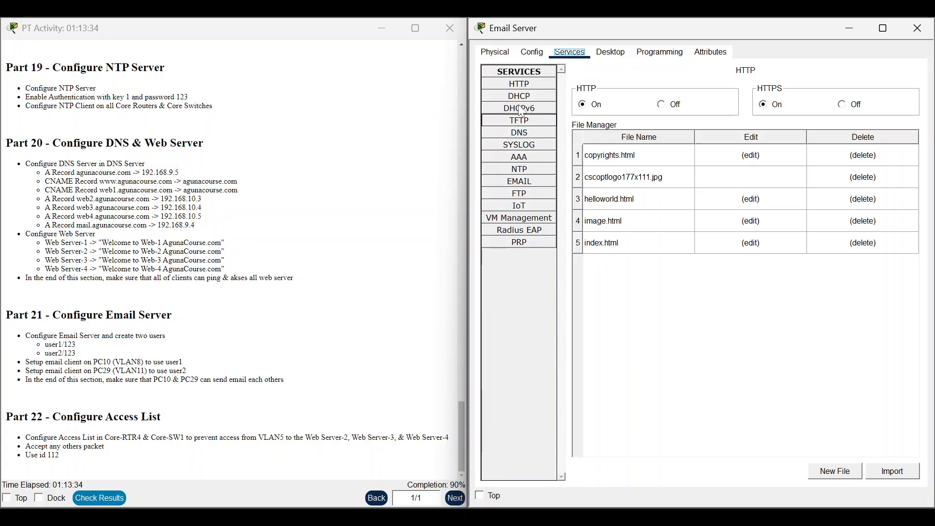
click(530, 181)
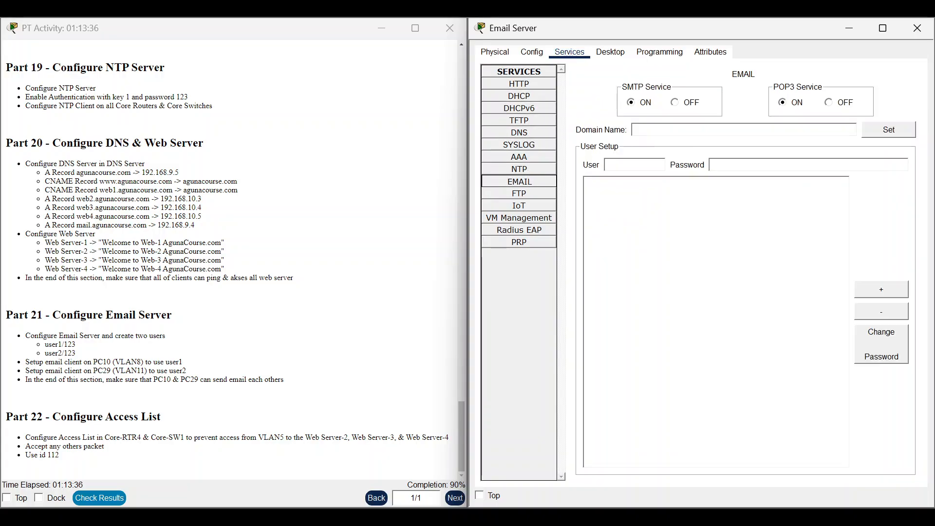
click(638, 130)
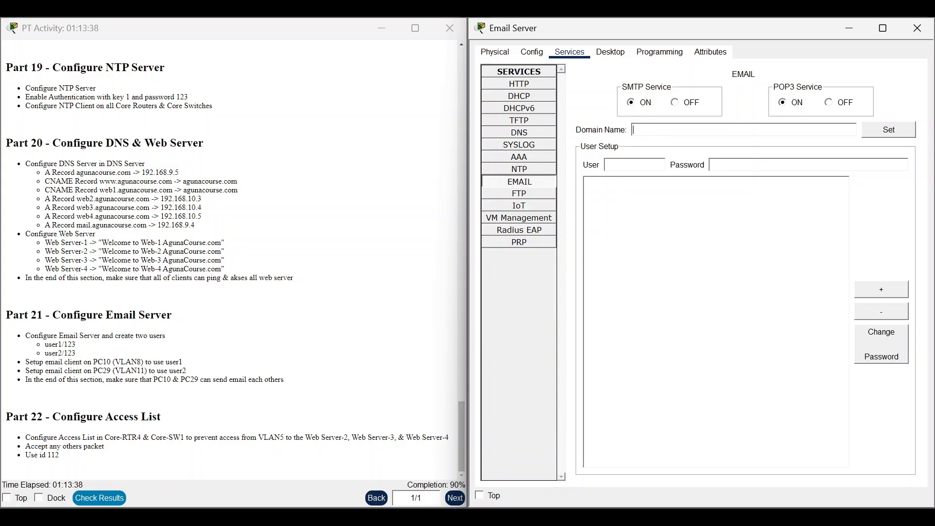
key(super+v)
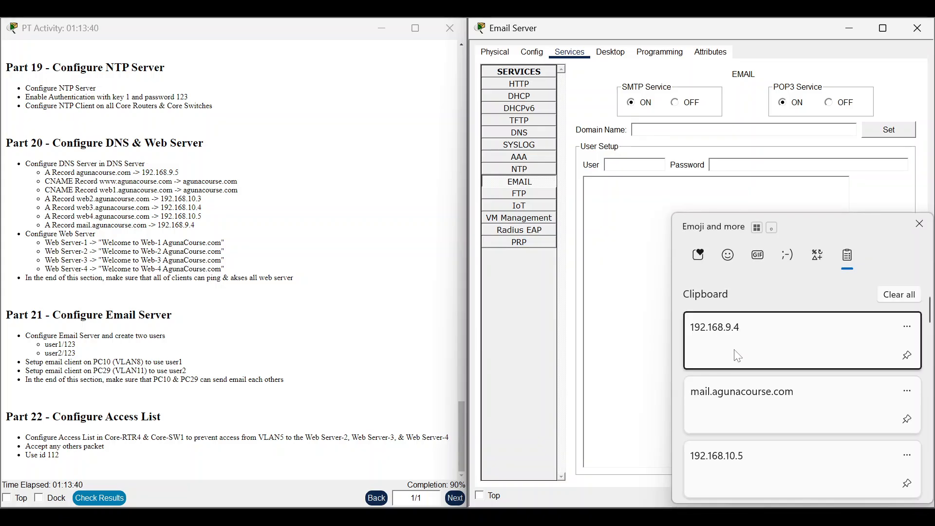
scroll(738, 363, down, 2)
scroll(740, 372, down, 8)
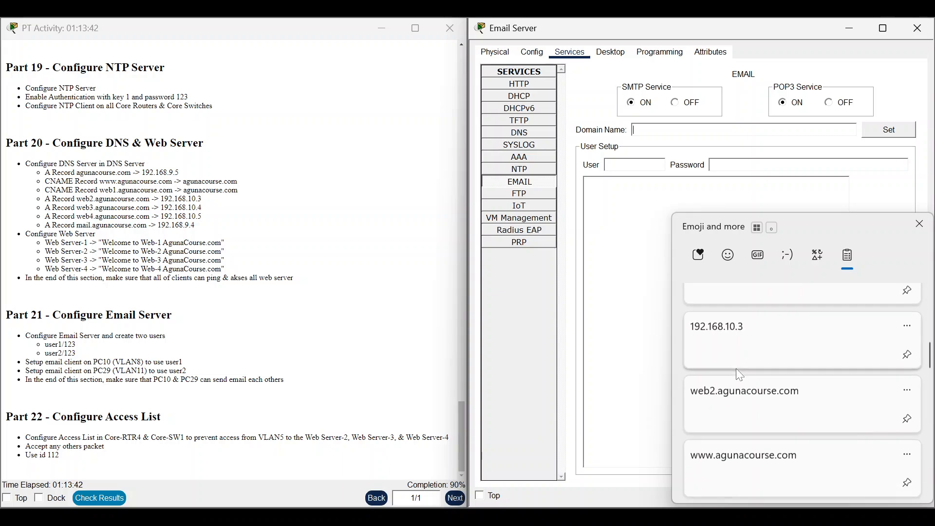
click(741, 373)
click(893, 128)
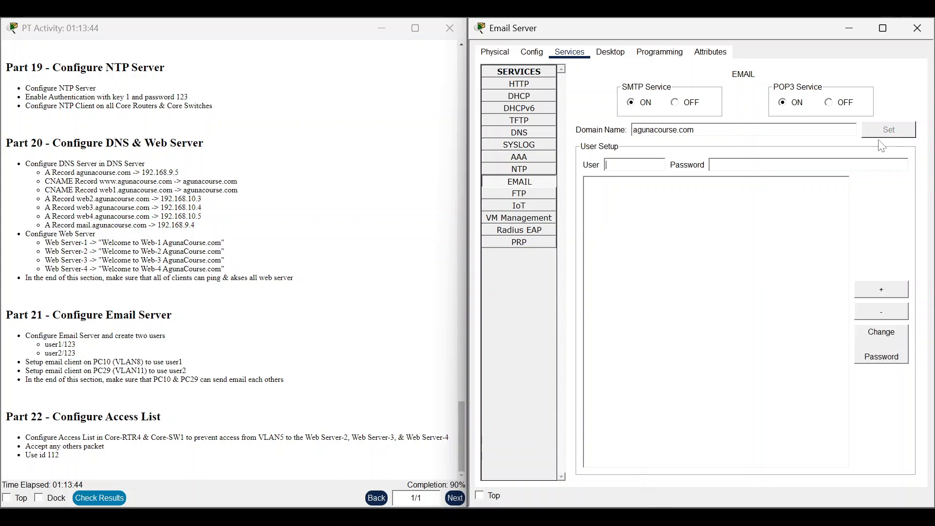
Add mail accounts user1 and user2, then minimize the Email Server window.
text(user1)
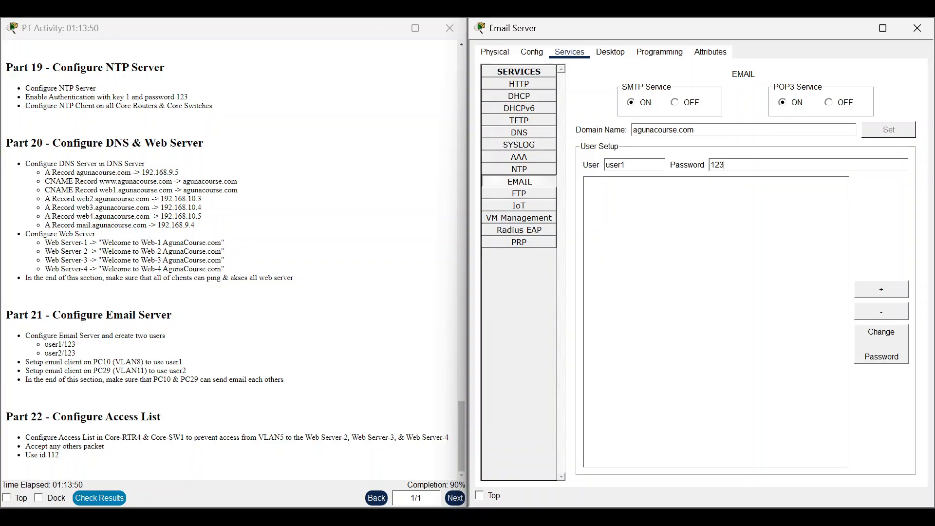
click(870, 286)
click(646, 188)
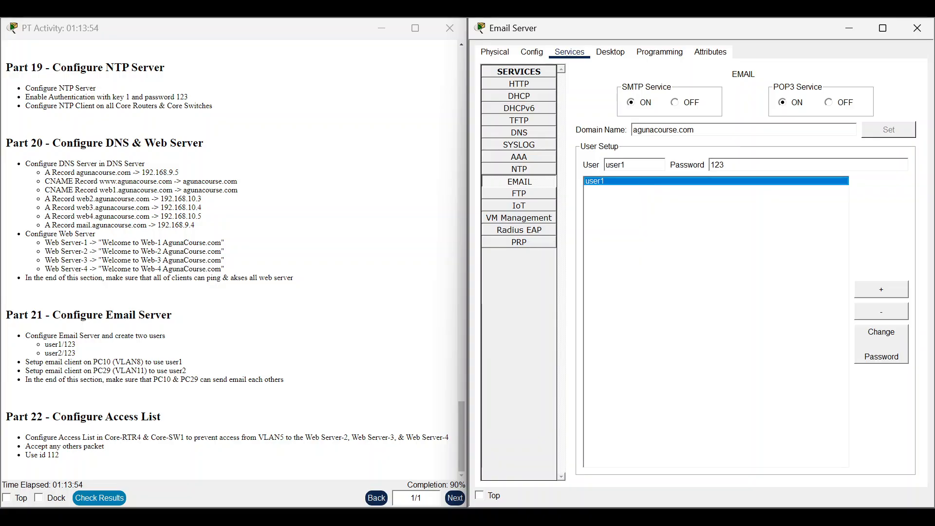
click(626, 165)
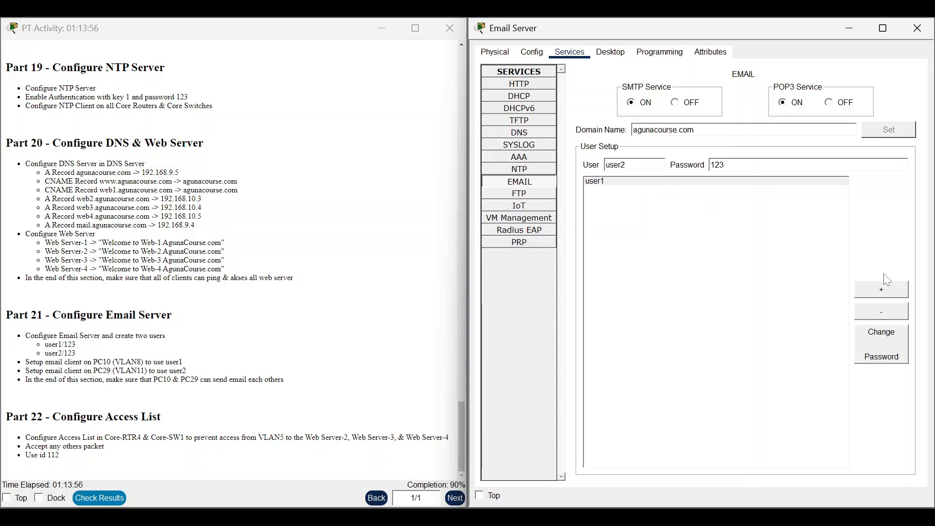
click(881, 287)
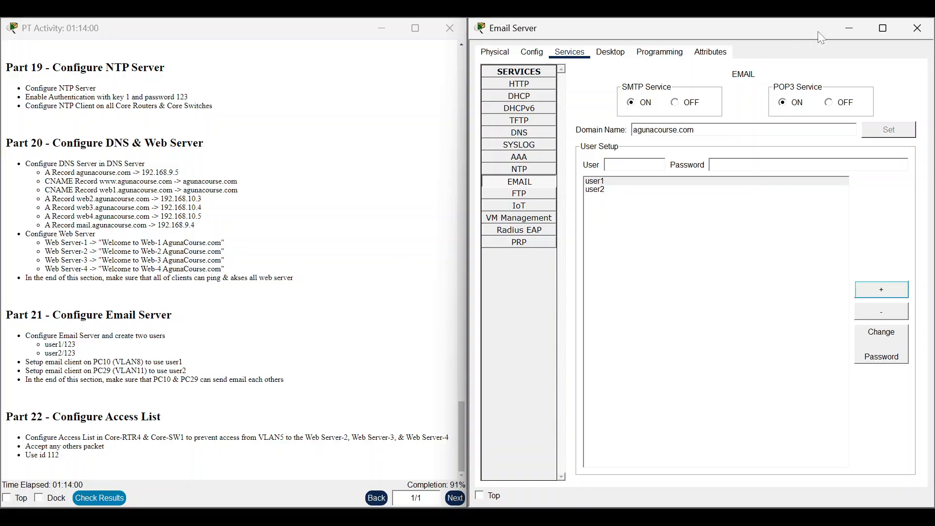
click(857, 24)
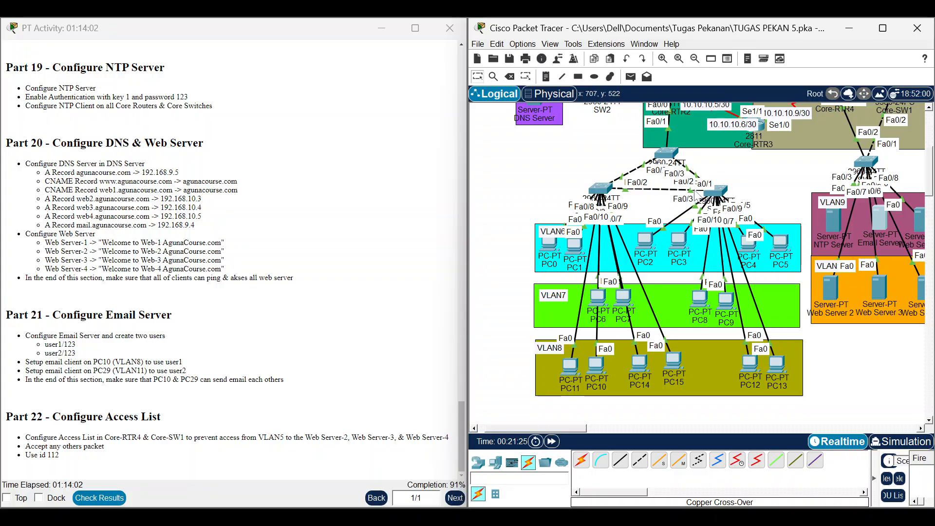
Maximize the main Packet Tracer window and return the PT Activity instructions to the front.
scroll(353, 335, up, 2)
scroll(350, 334, down, 2)
click(882, 28)
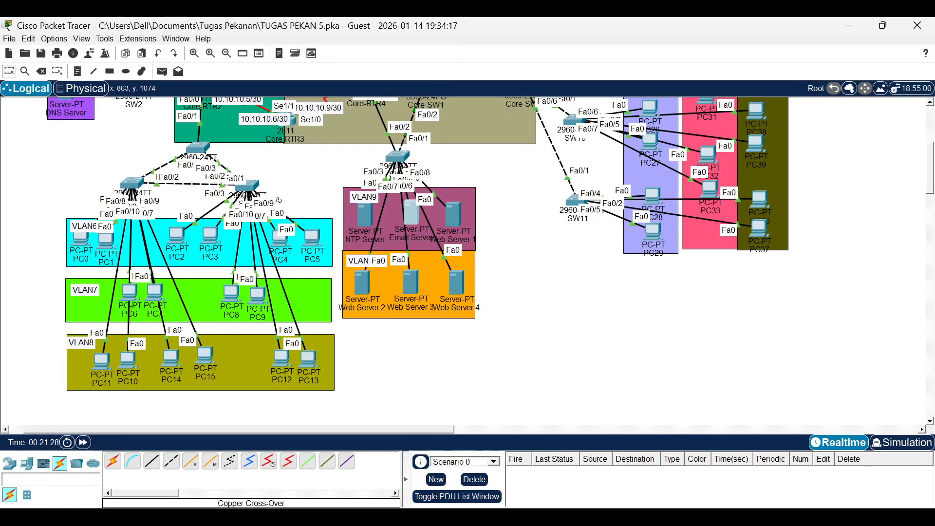
mouse_move(716, 517)
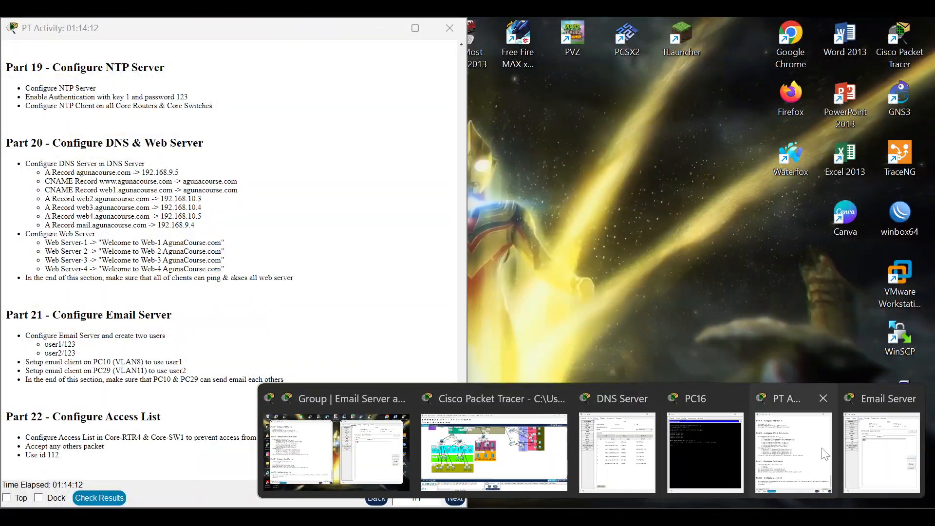
click(824, 454)
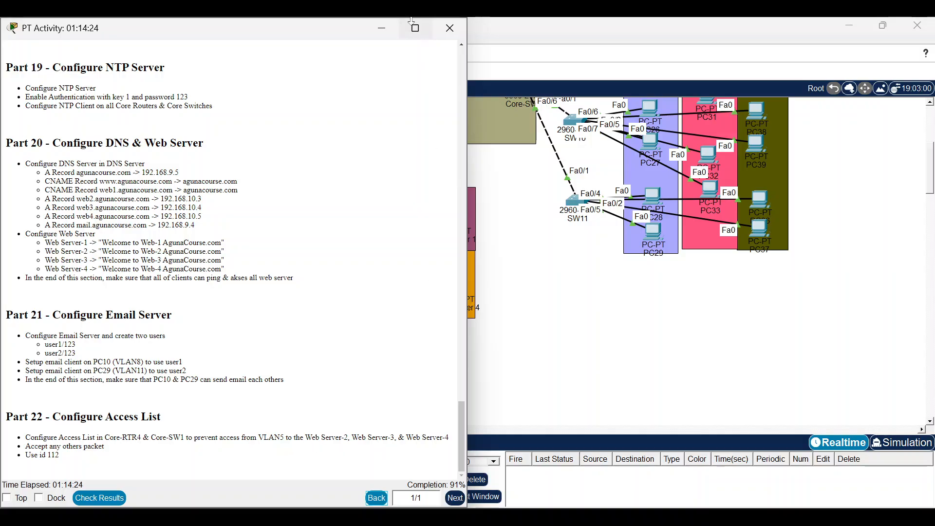
Minimize the activity instructions and open Core-RTR4's CLI from the topology.
click(382, 27)
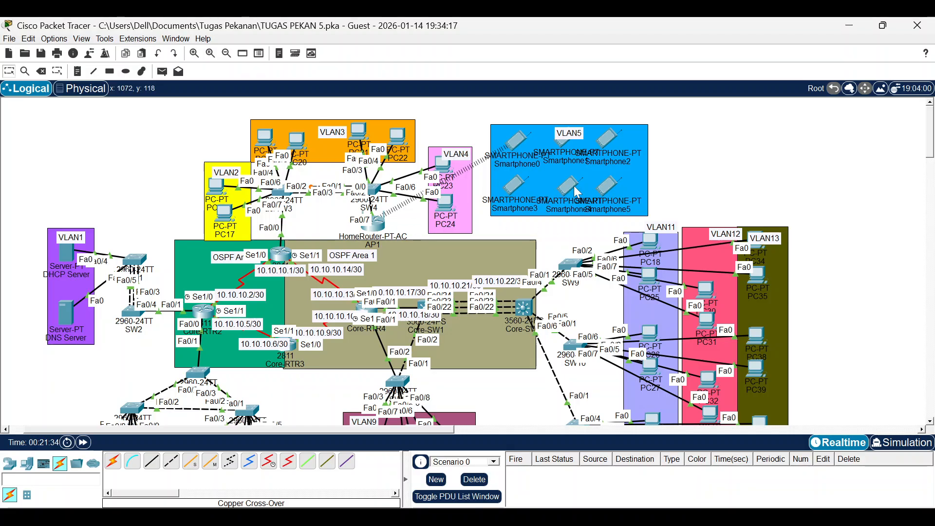
scroll(433, 198, down, 3)
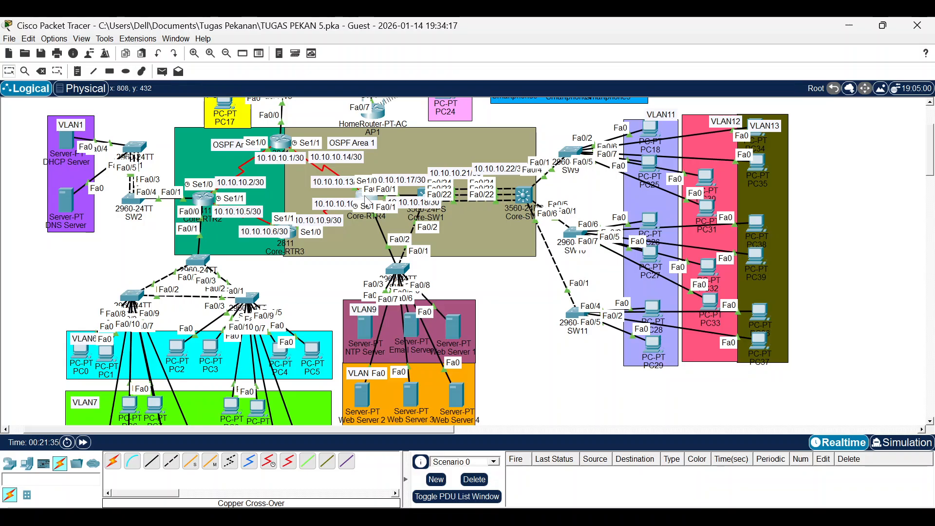
click(366, 198)
Create extended access list 112 on Core-RTR4 with 'ip access-list extended 112'.
key(Return)
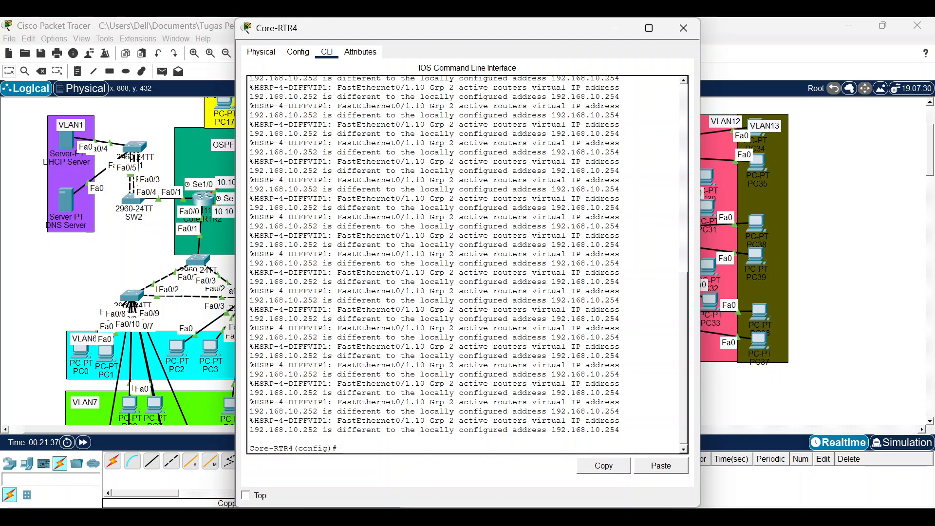
text(ip acc)
key(Tab)
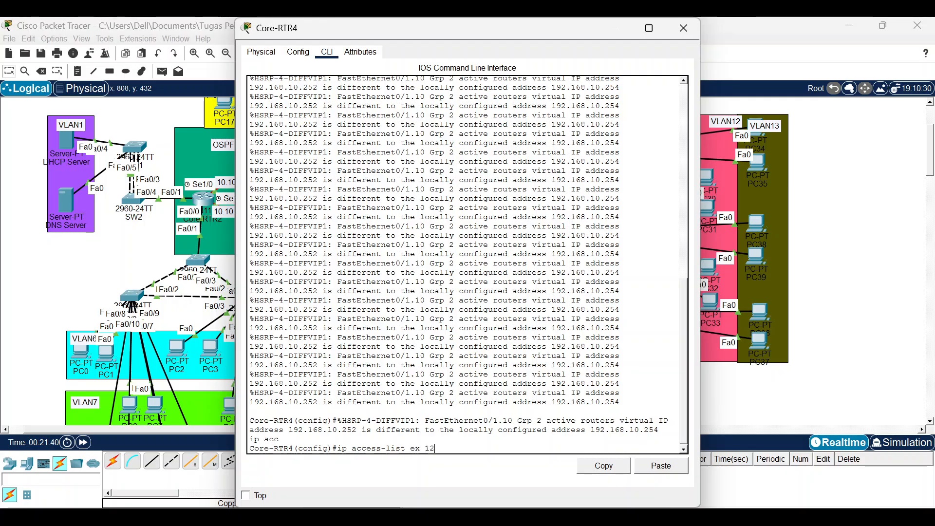
key(Tab)
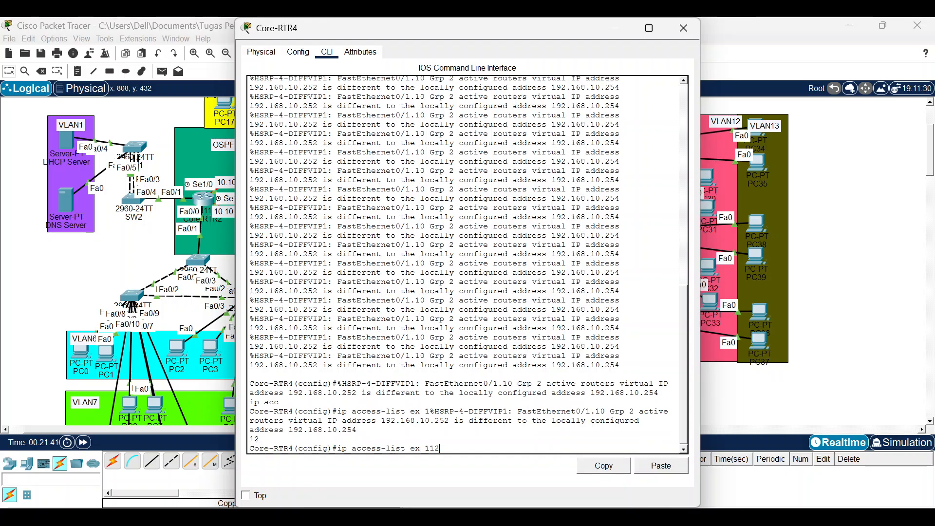
key(Return)
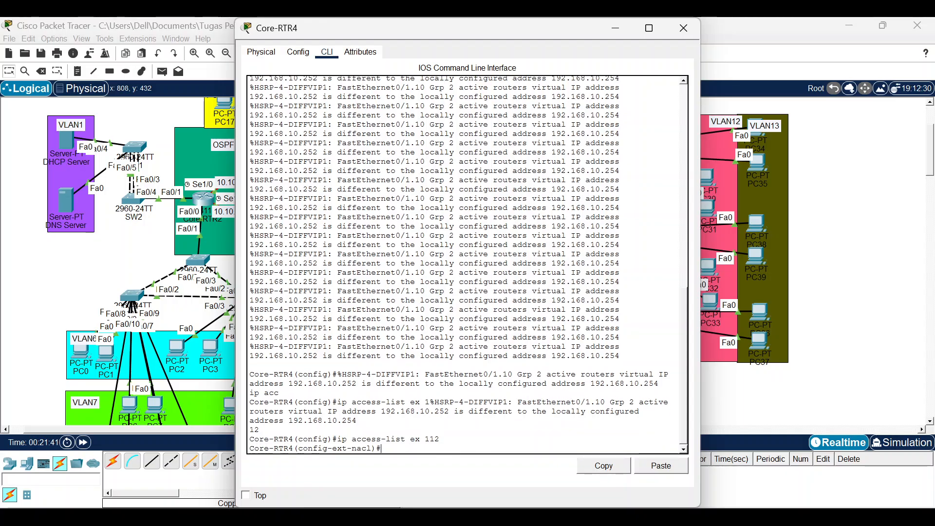
Add rules denying 192.168.5.0/24 to 192.168.10.0/24 and permitting all other IP traffic.
text(deny ip %HSRP-4-DIFFVIP1: FastEthernet0/1.10 Grp 2 active)
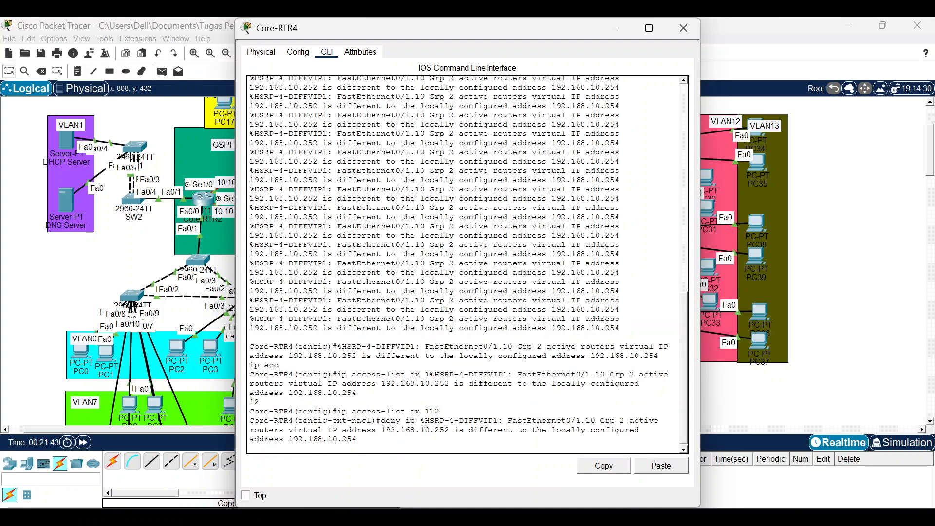
text(192.168)
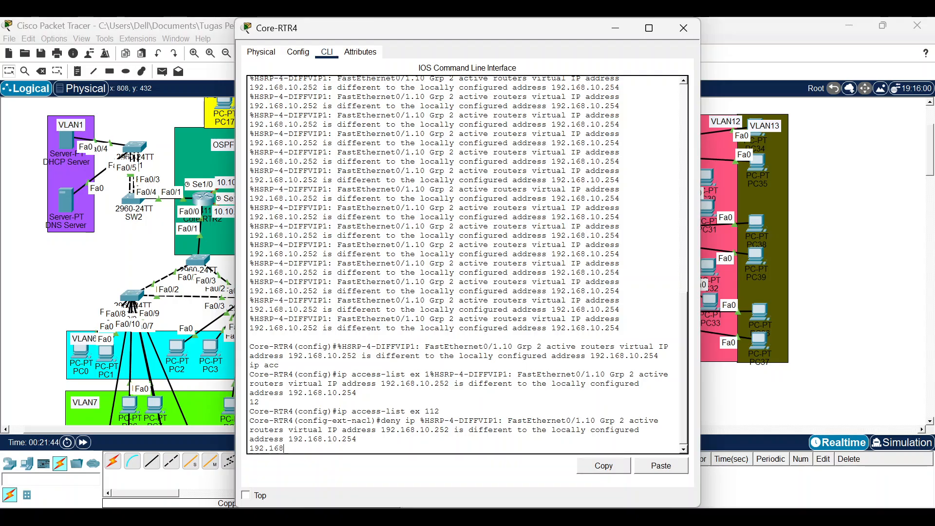
key(Tab)
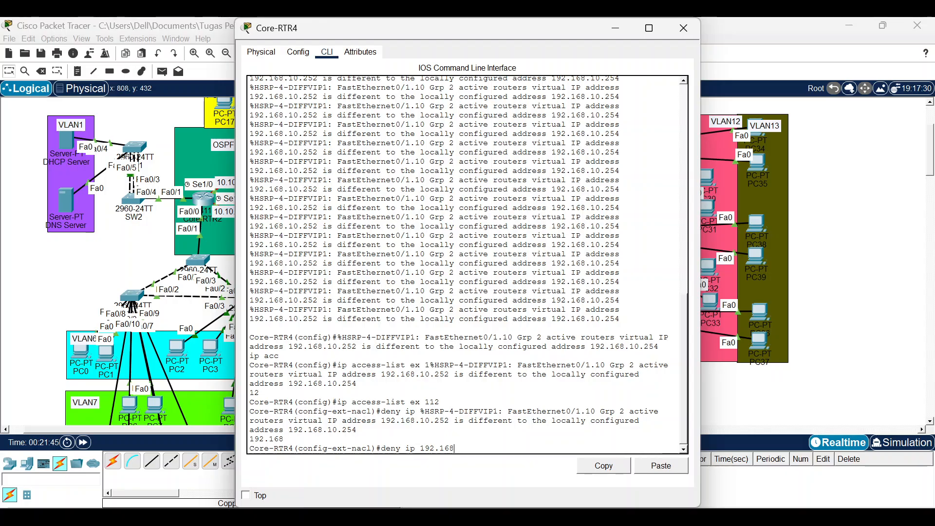
text(.5.0%HSRP-4-DIFFVIP1: FastEthernet0/1.10 Grp)
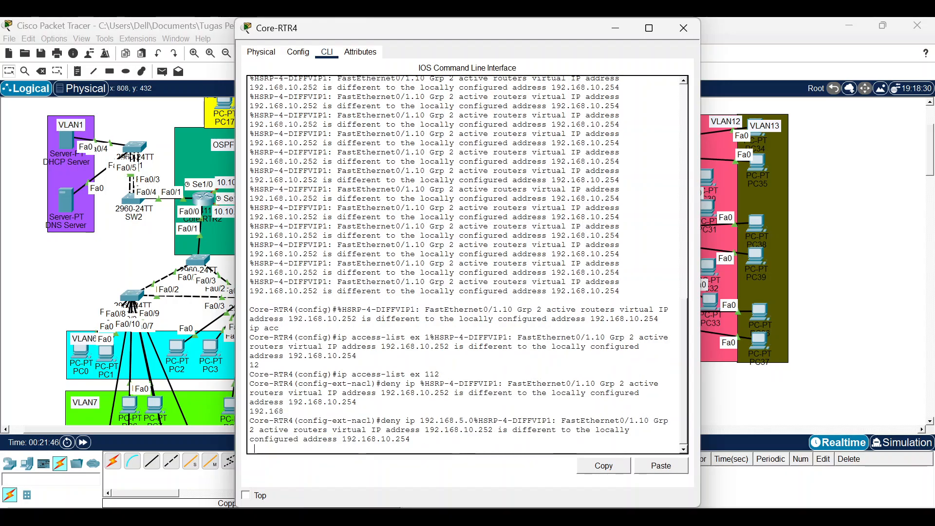
text( 0.)
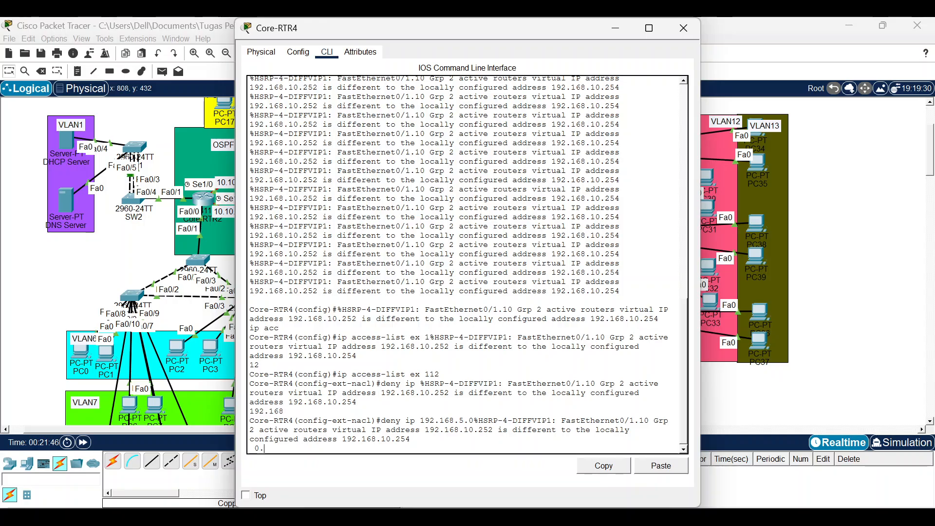
text(0.0.25)
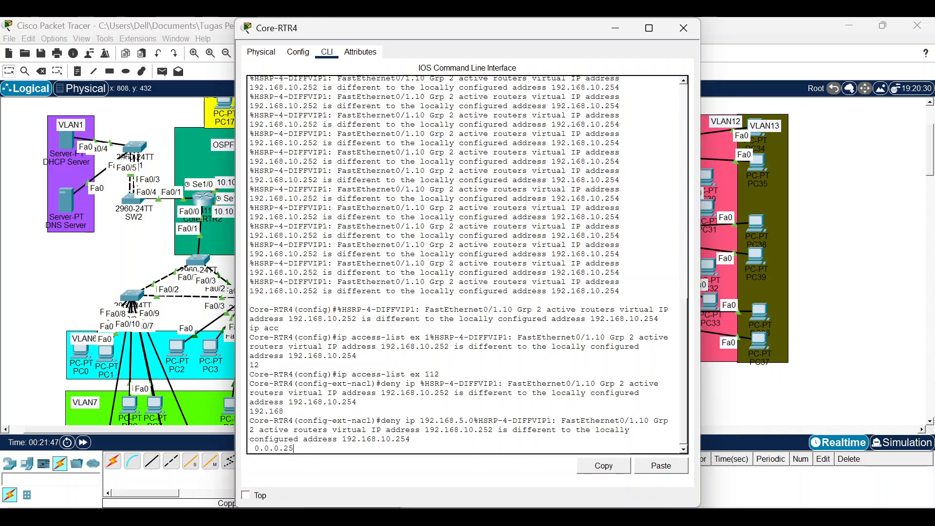
text(5 192)
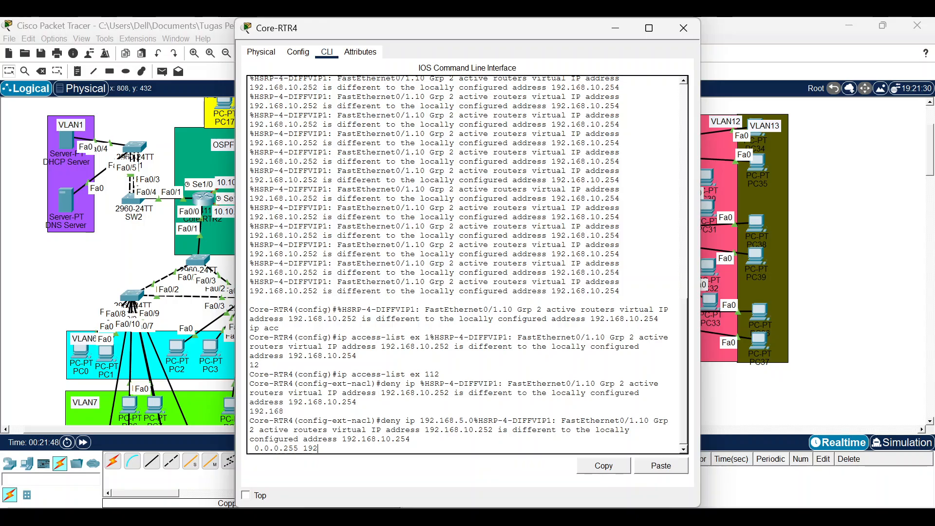
text(.)
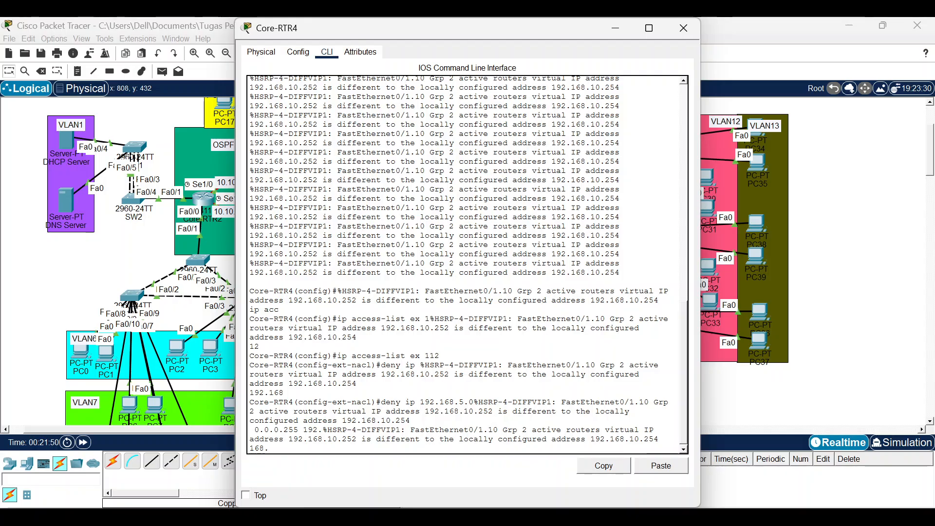
text(168.10.0)
key(Tab)
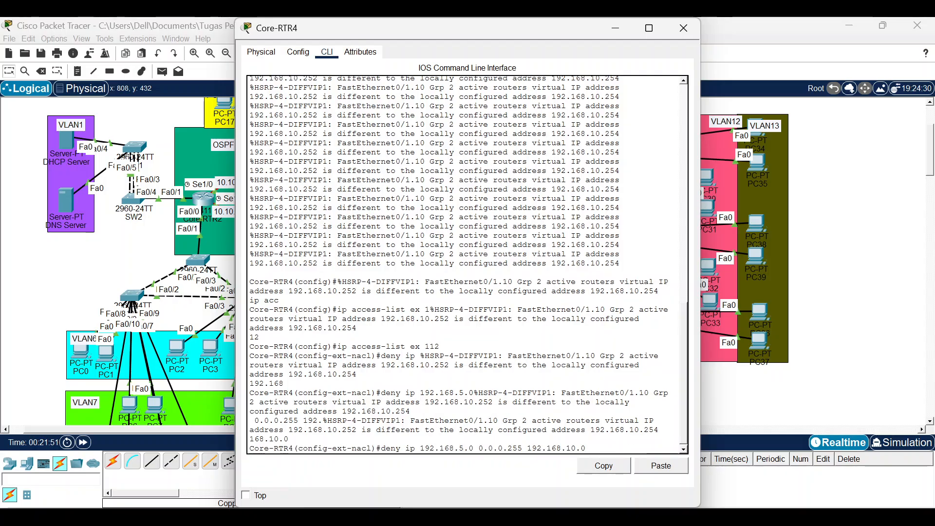
text(0.0.0)
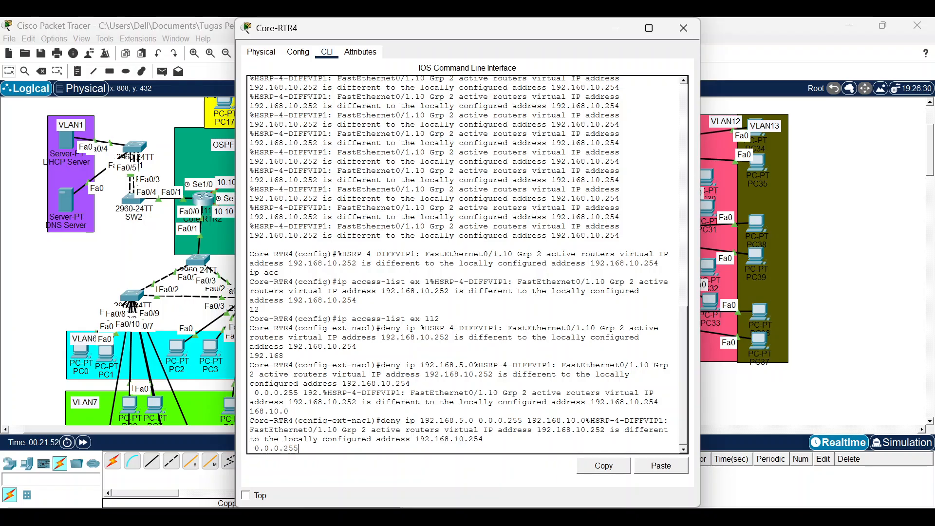
text(.255)
key(Return)
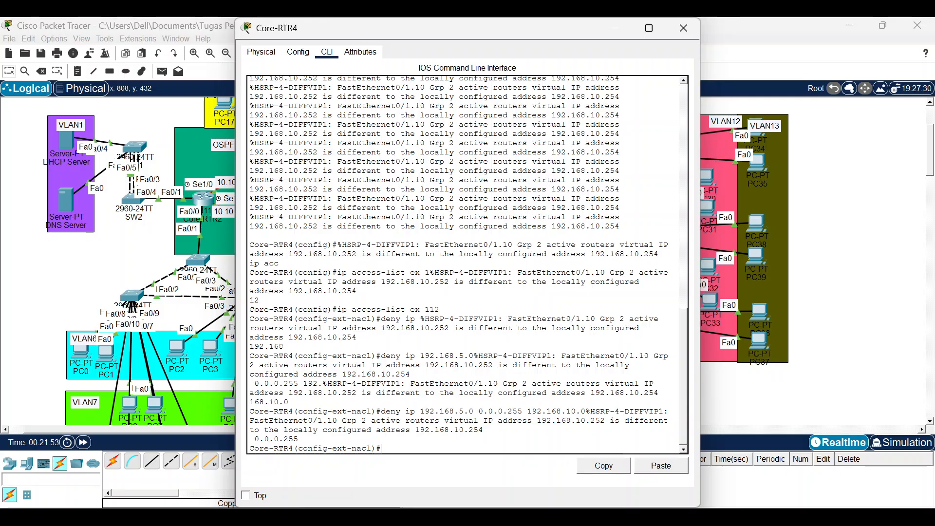
text(permit)
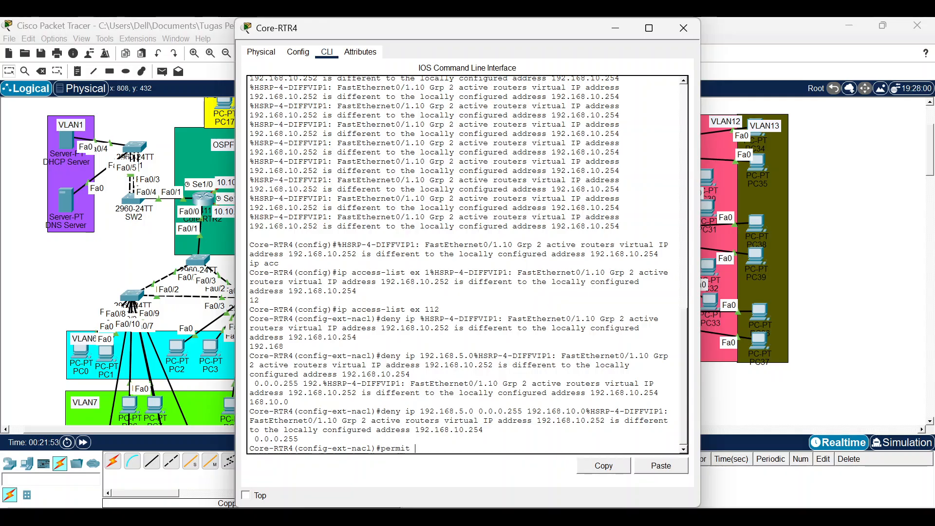
text( i)
text(p any any)
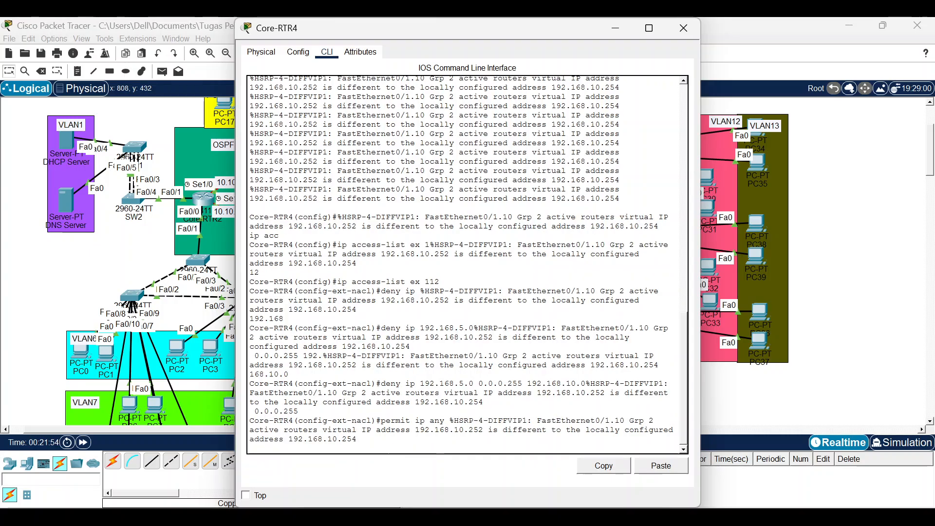
key(Return)
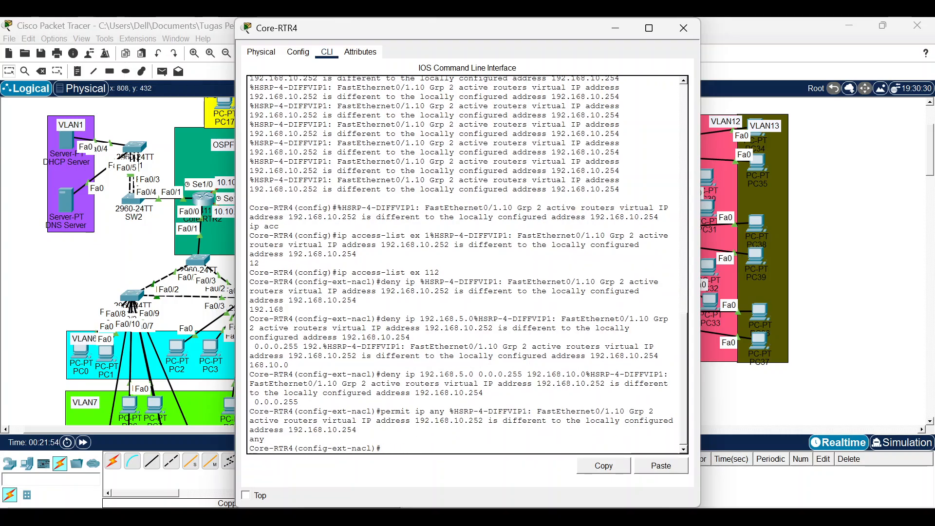
text(int)
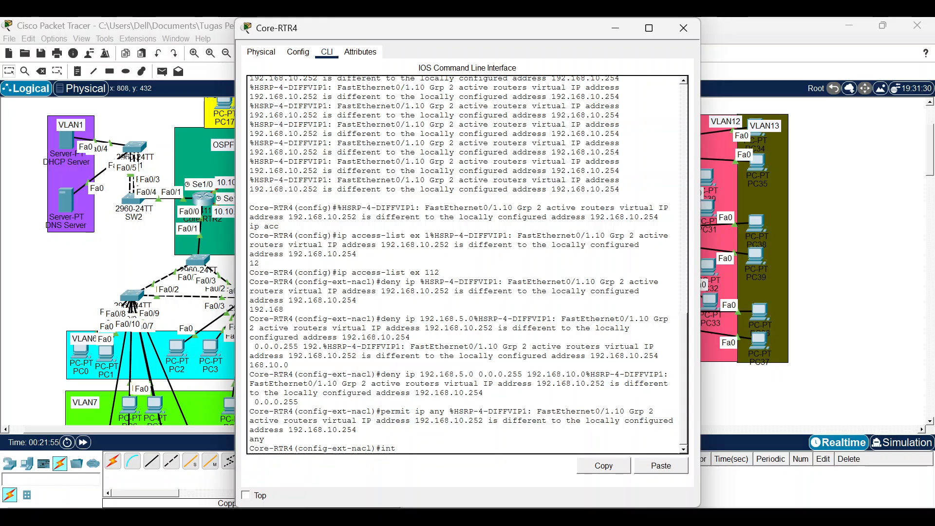
text( f0/1.)
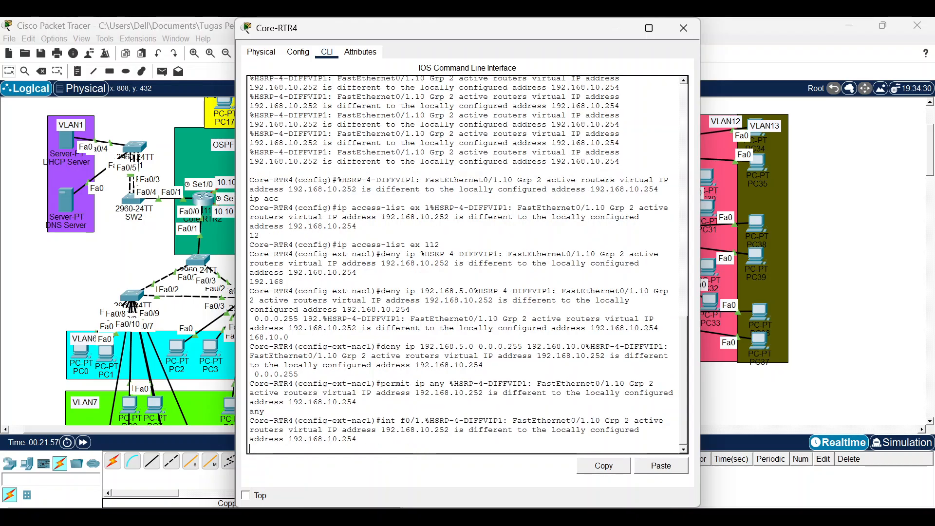
text(10)
Apply 'ip access-group 112 out' on subinterface f0/1.10, then close the Core-RTR4 window.
key(Return)
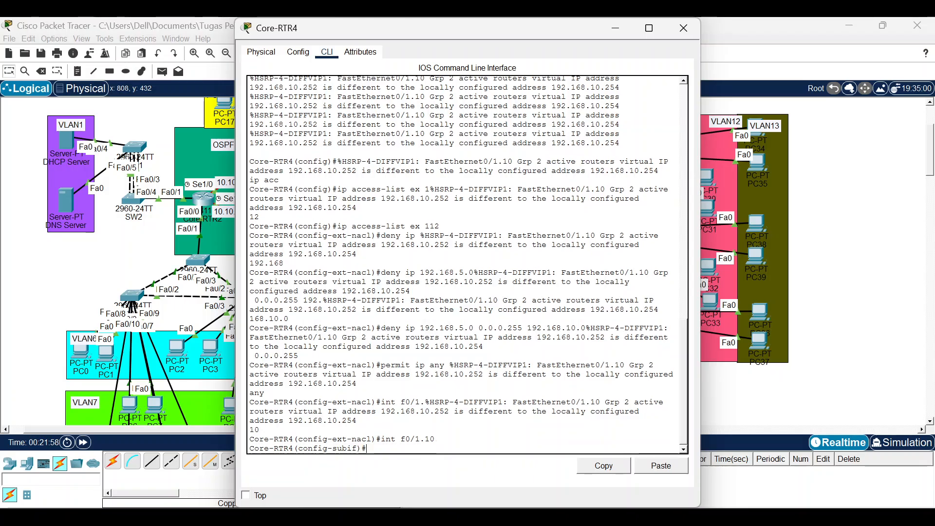
text(ip acc)
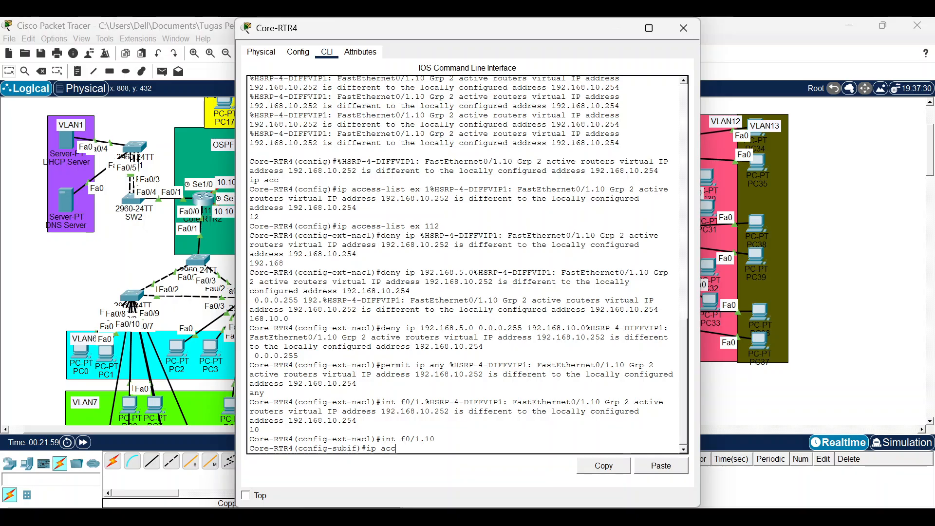
text(-)
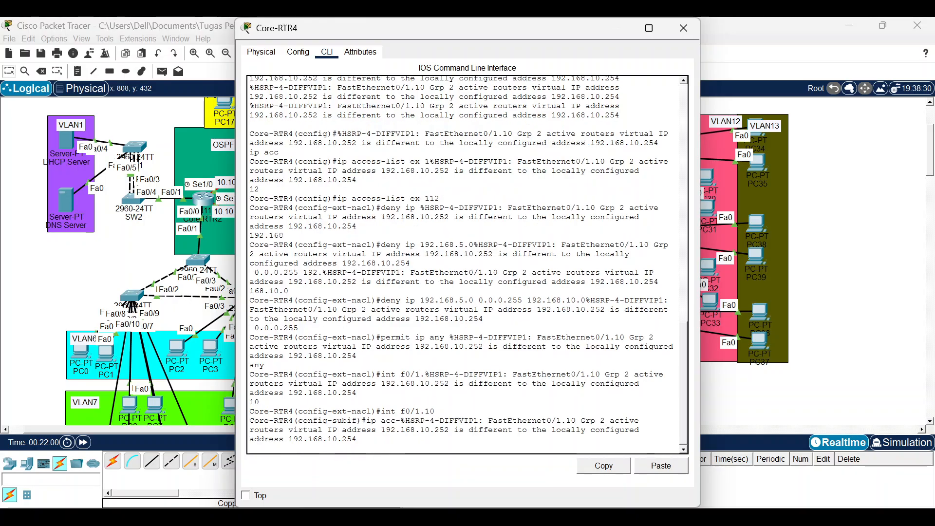
key(BackSpace)
key(Tab)
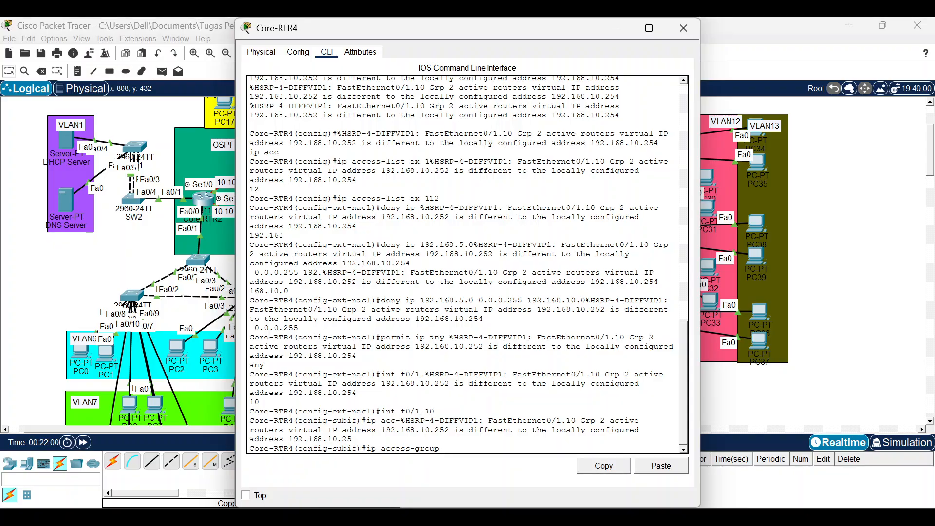
text(112 out)
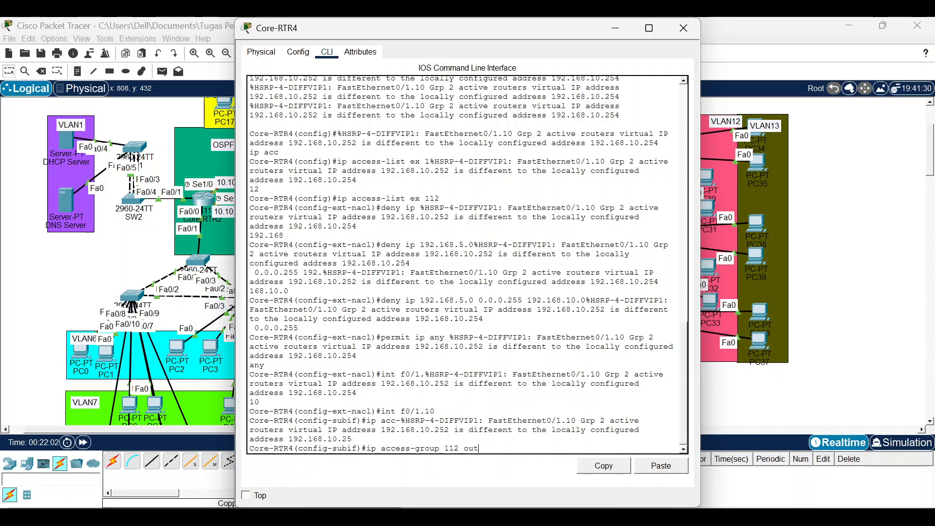
key(Return)
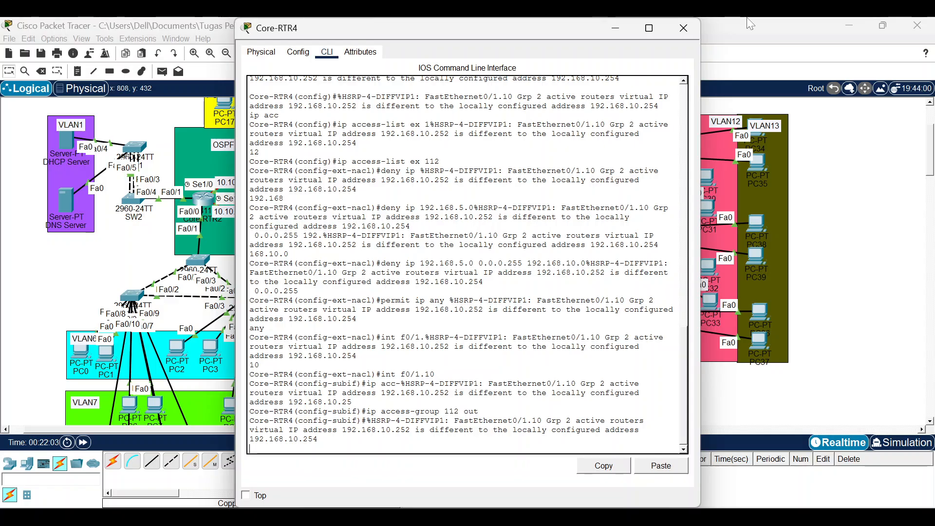
click(683, 29)
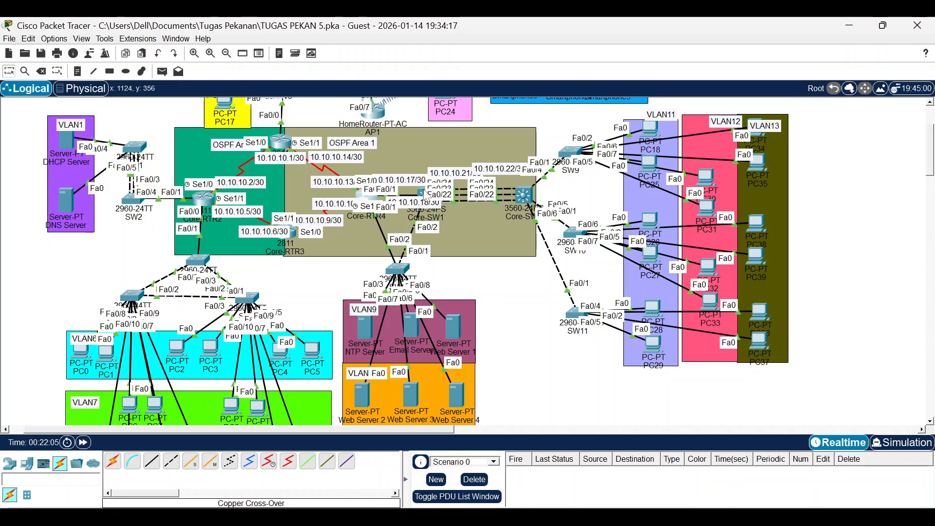
Open Core-SW1's CLI and create extended access list 112.
click(422, 194)
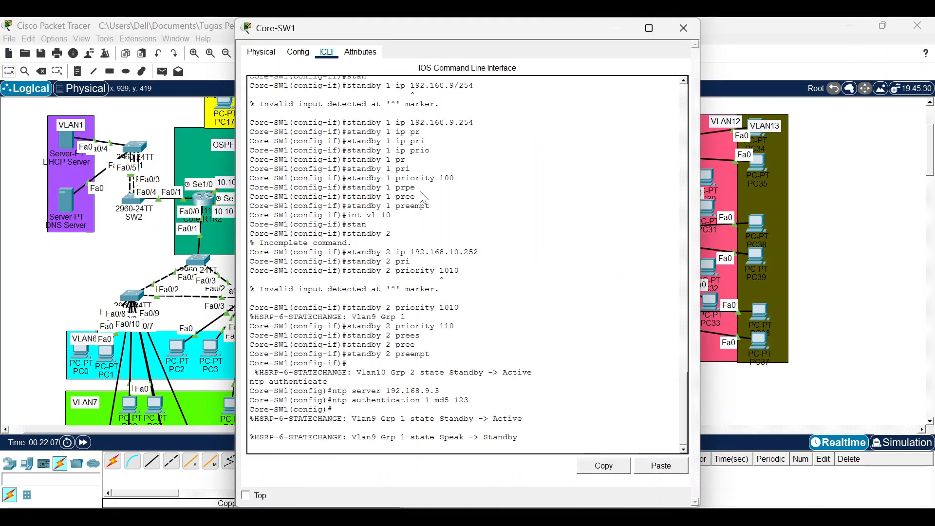
key(Return)
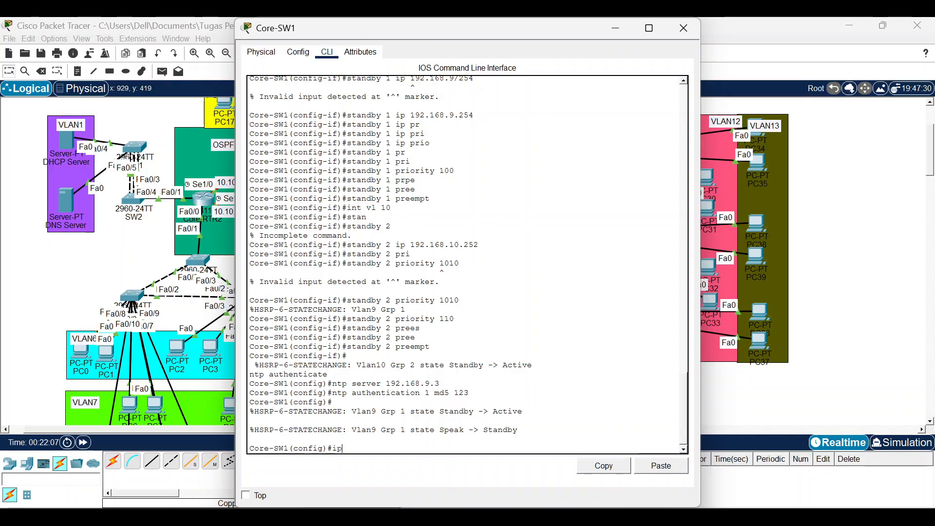
text(c)
key(Tab)
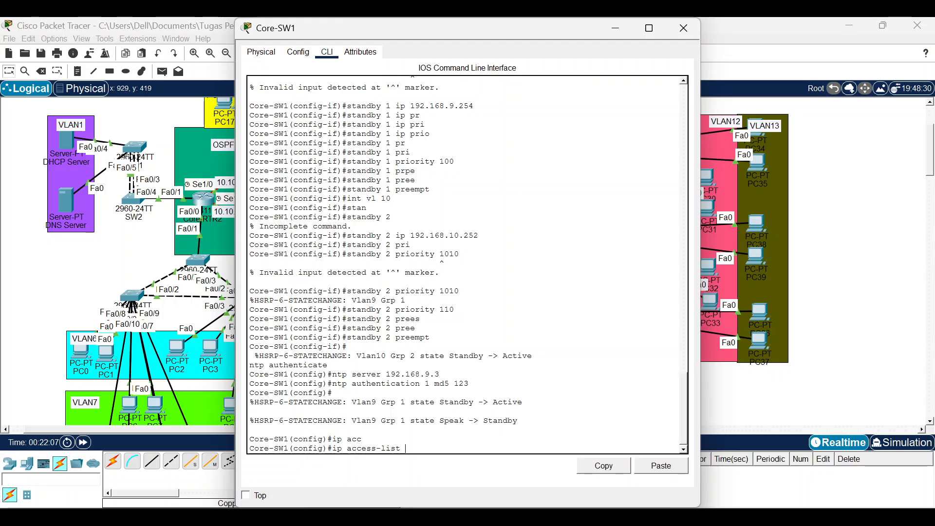
text(ex 112)
key(Return)
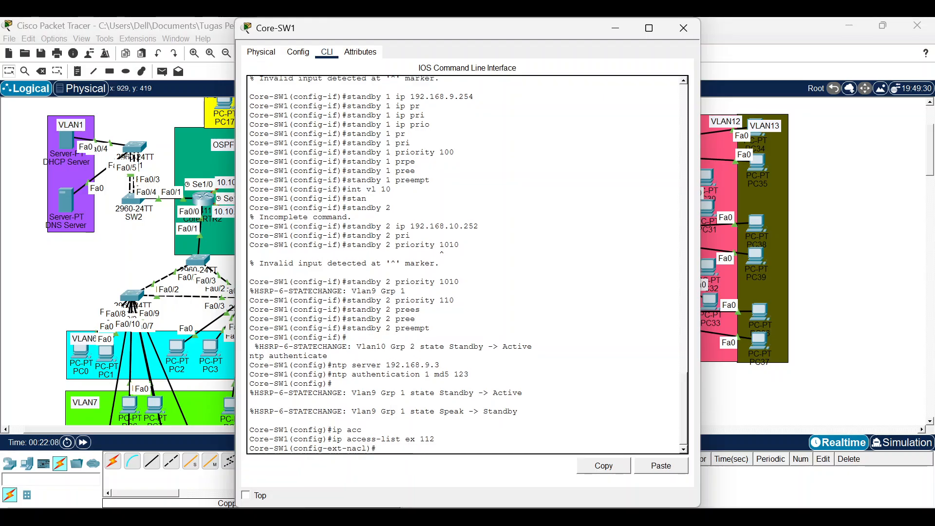
Add rules denying 192.168.5.0 0.0.0.255 to 192.168.10.0 0.0.0.255 and permitting ip any any.
text(deny)
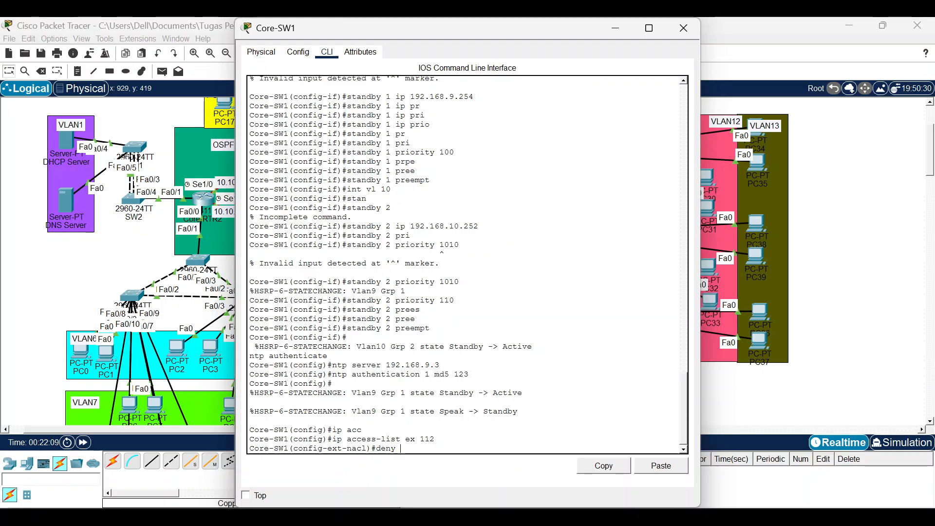
text( ip 192.168.)
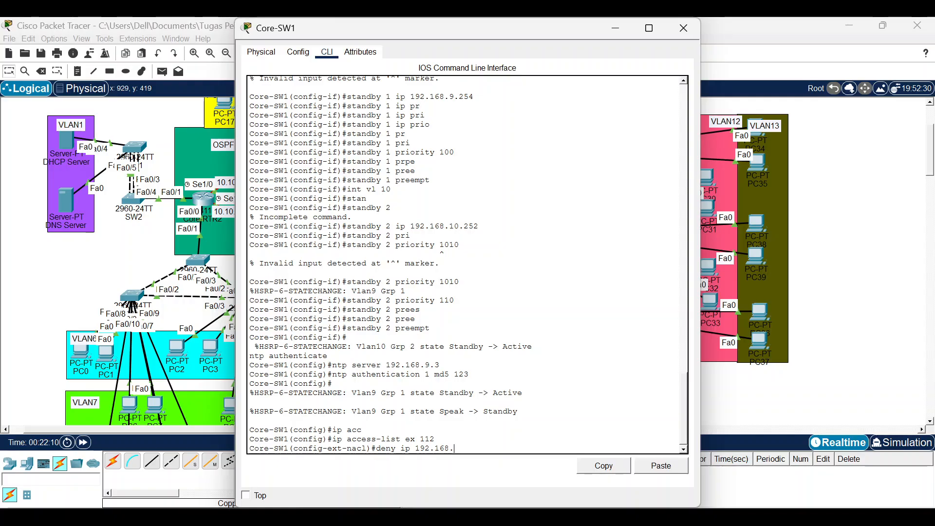
text(5.0 0.0.0.2)
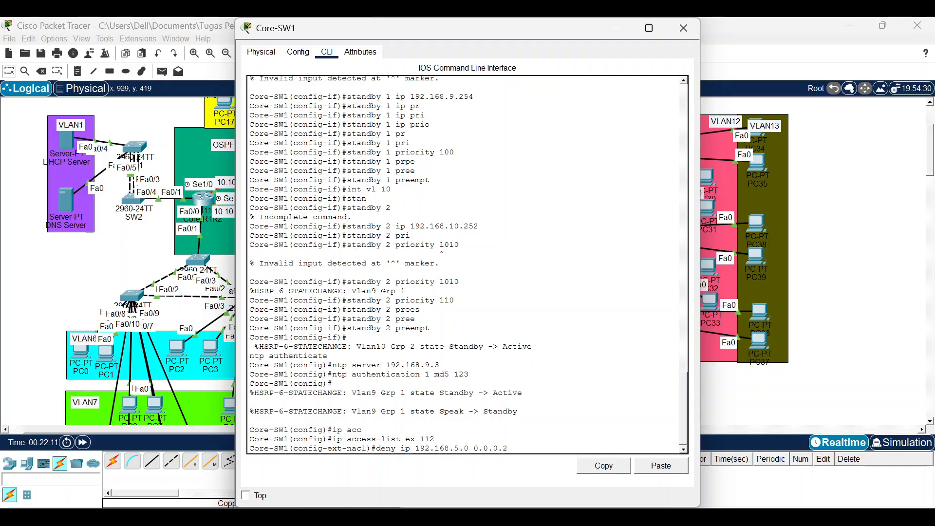
text(55 1)
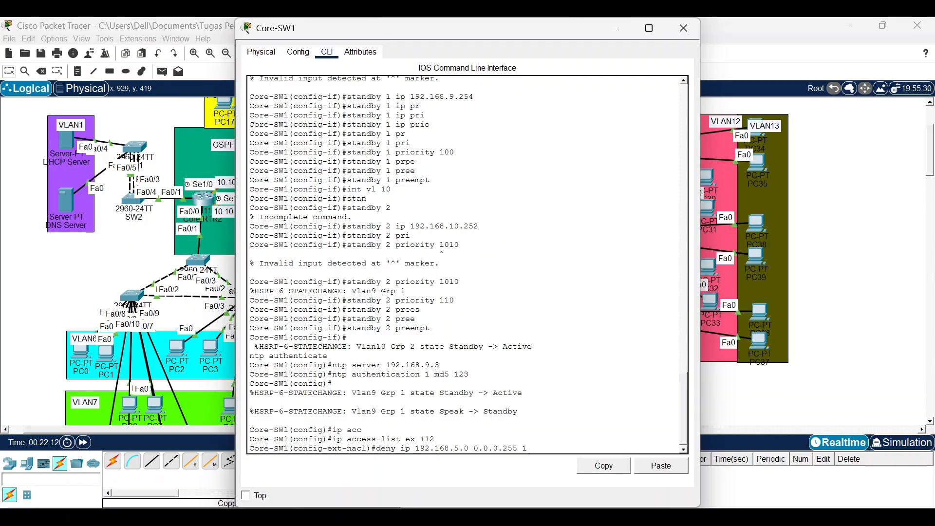
text(92.168.)
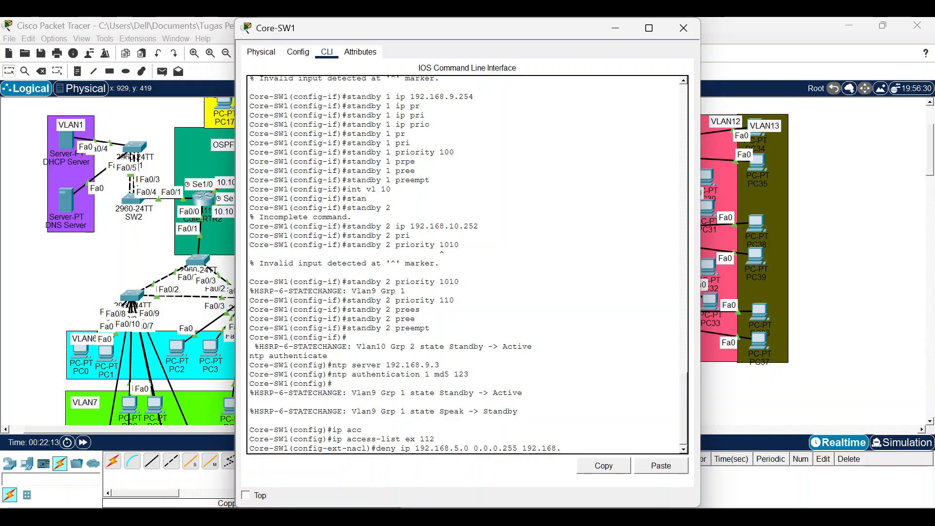
text(10.0 0.0.0.255)
key(Return)
text(permi)
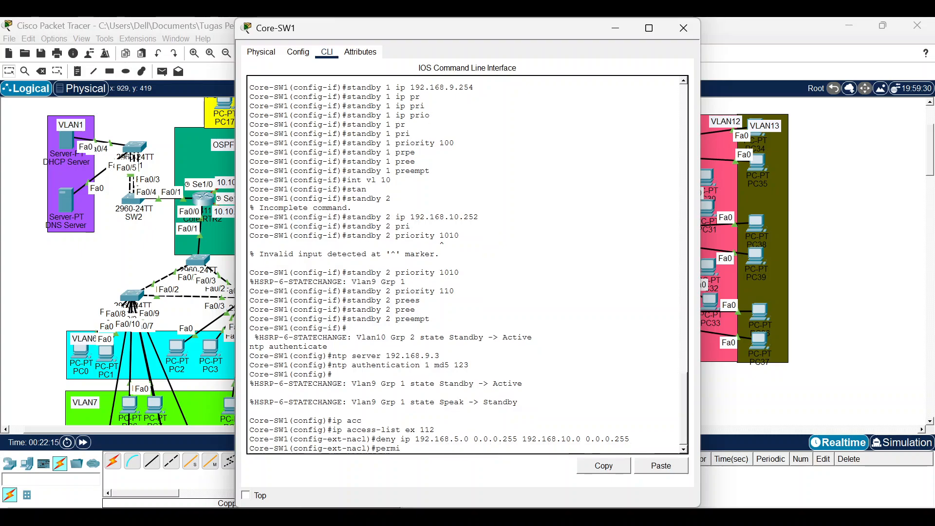
text(t)
key(Tab)
text(ip any)
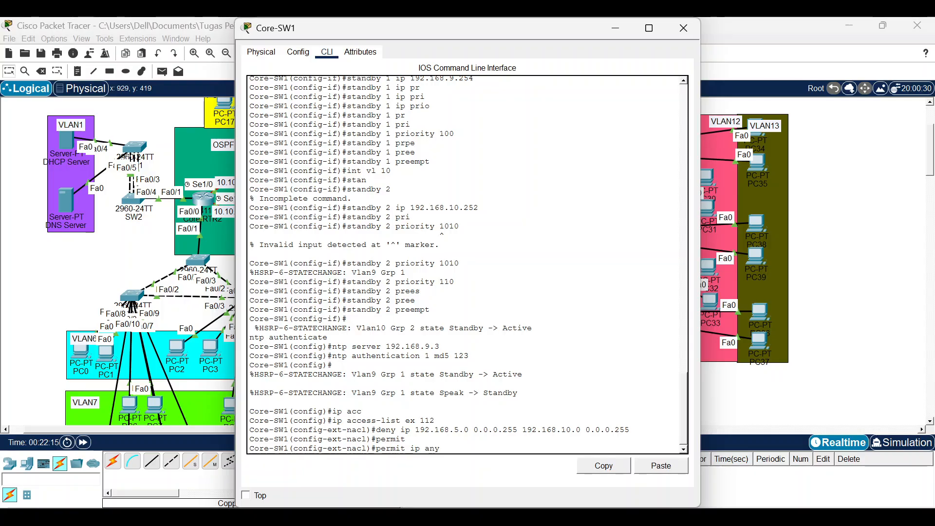
key(Tab)
key(Tab)
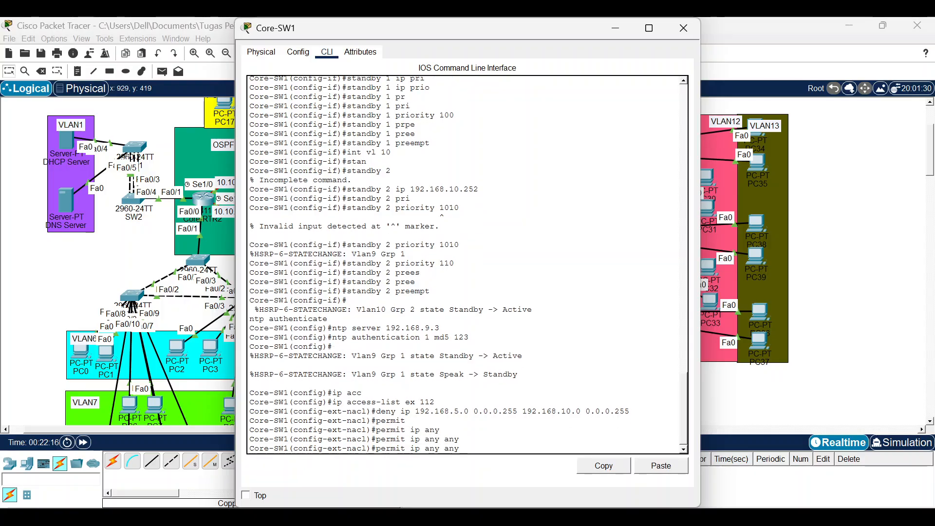
key(Return)
Apply ACL 112 outbound on interface VLAN 10.
text(i)
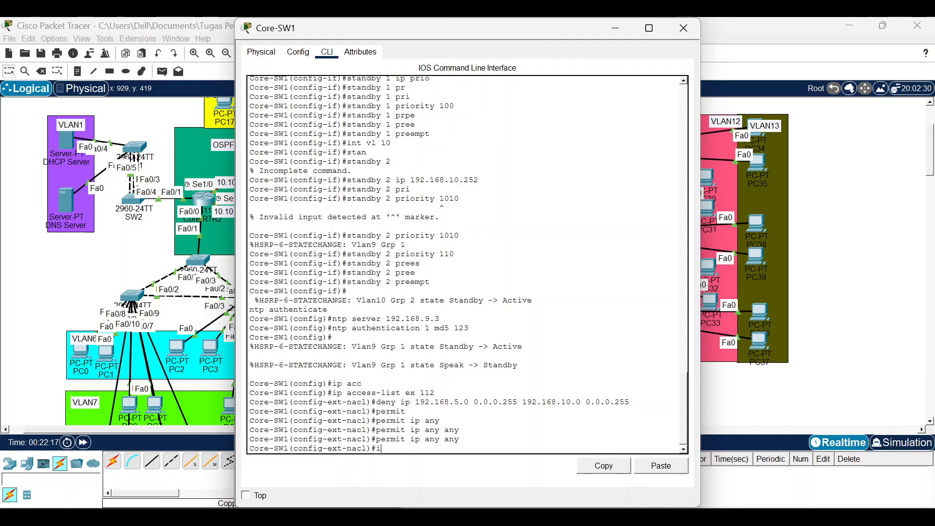
text(nt vlan 10)
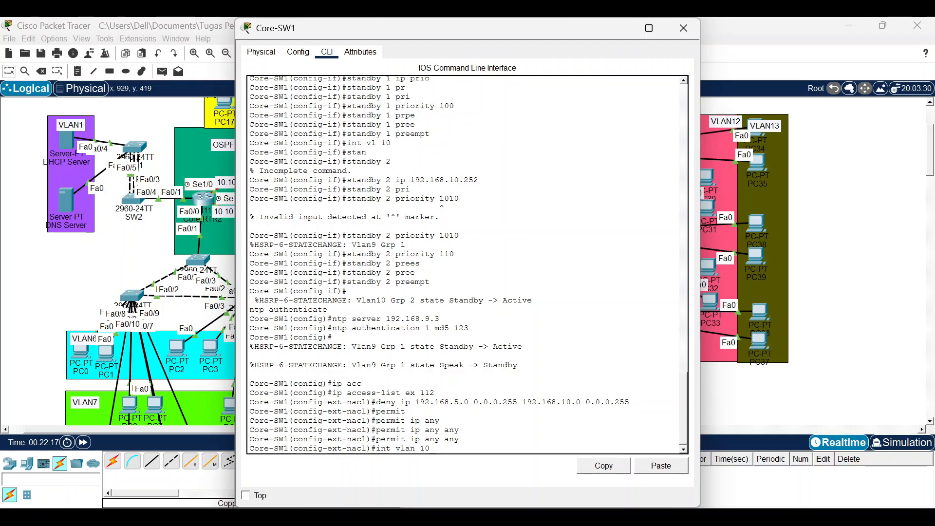
key(Return)
text(ipp)
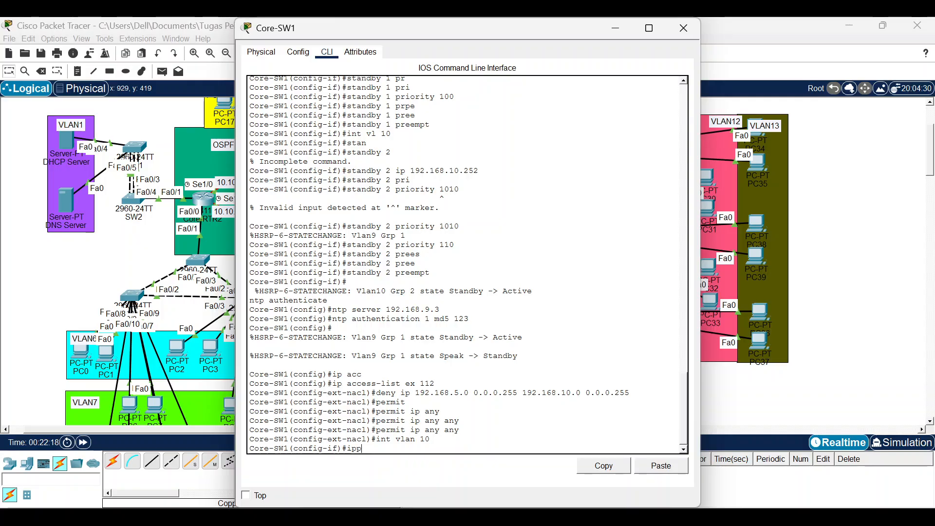
key(BackSpace)
text(acc)
key(Tab)
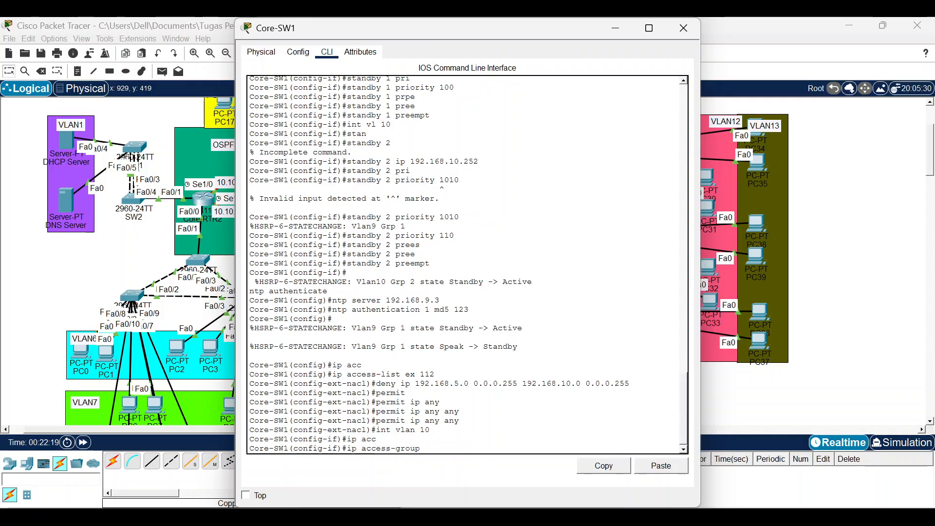
text(112)
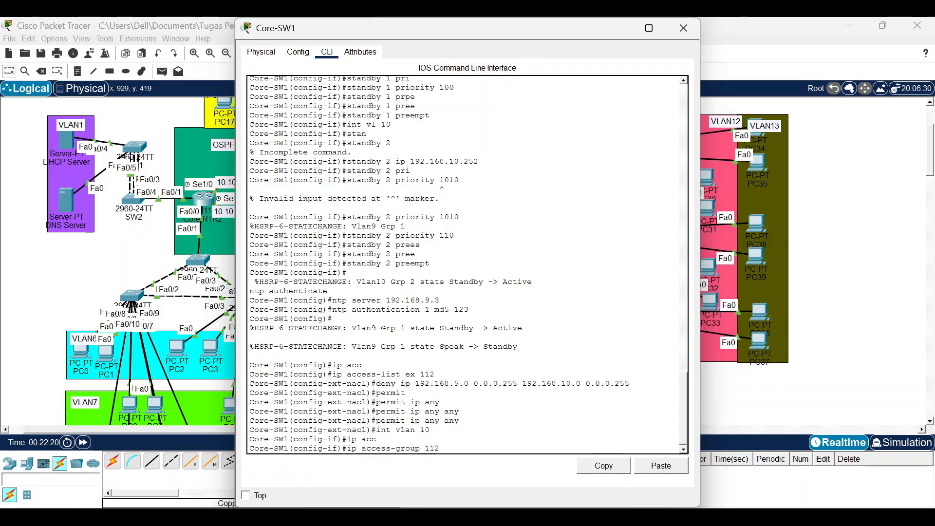
text( out)
key(Return)
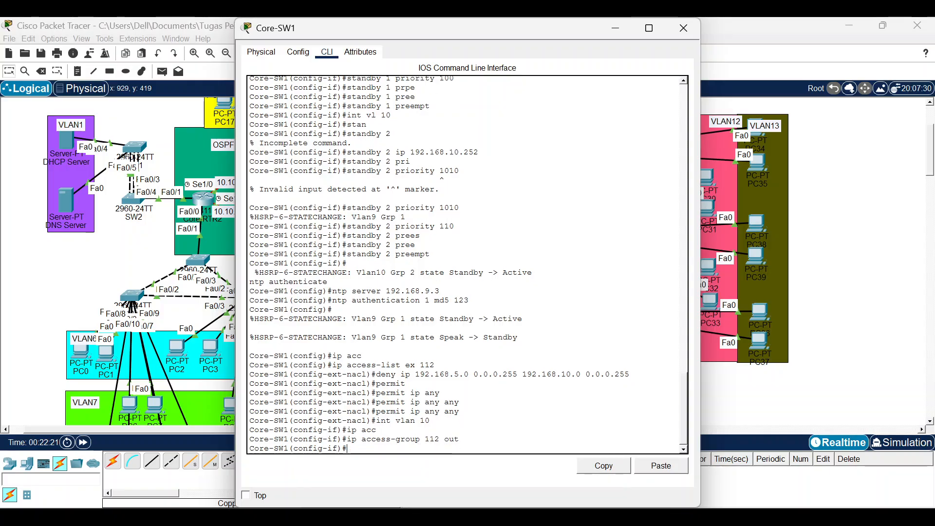
key(Return)
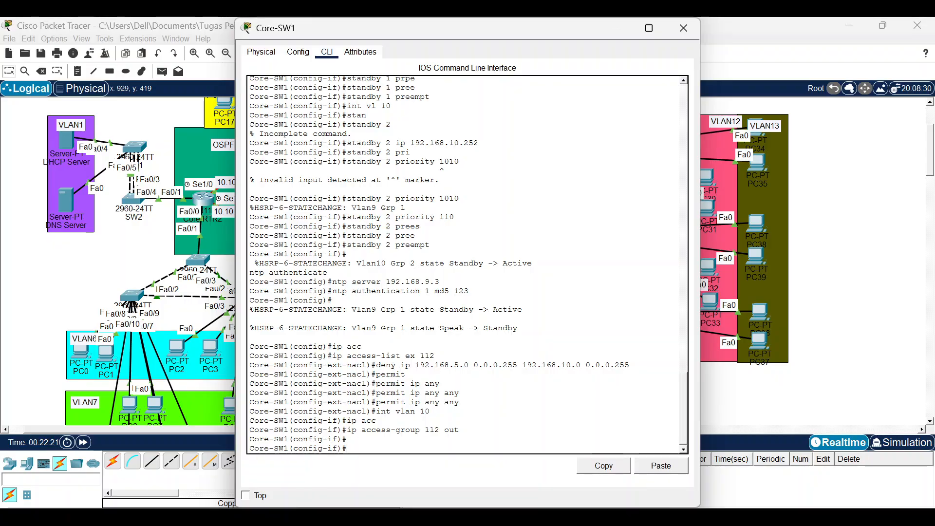
Close Core-SW1's console and bring the PT Activity window forward.
click(683, 28)
click(591, 518)
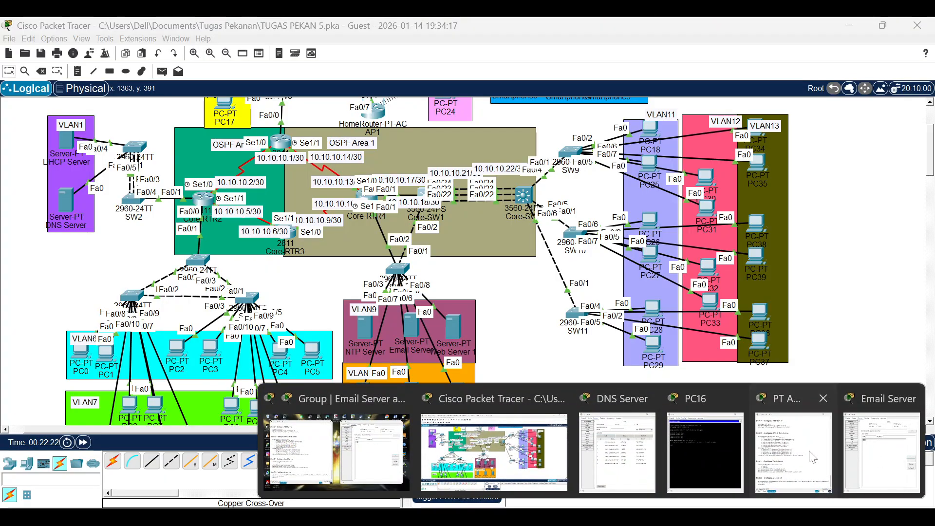
click(812, 457)
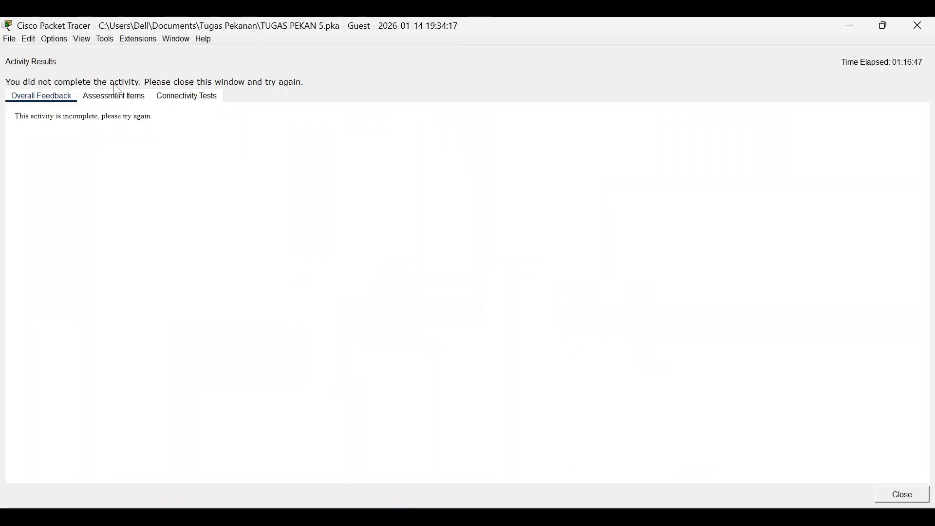
Review the Assessment Items results showing ACL 3/3 and 489/533 points, then close them.
click(114, 96)
scroll(234, 154, down, 2)
scroll(234, 153, down, 15)
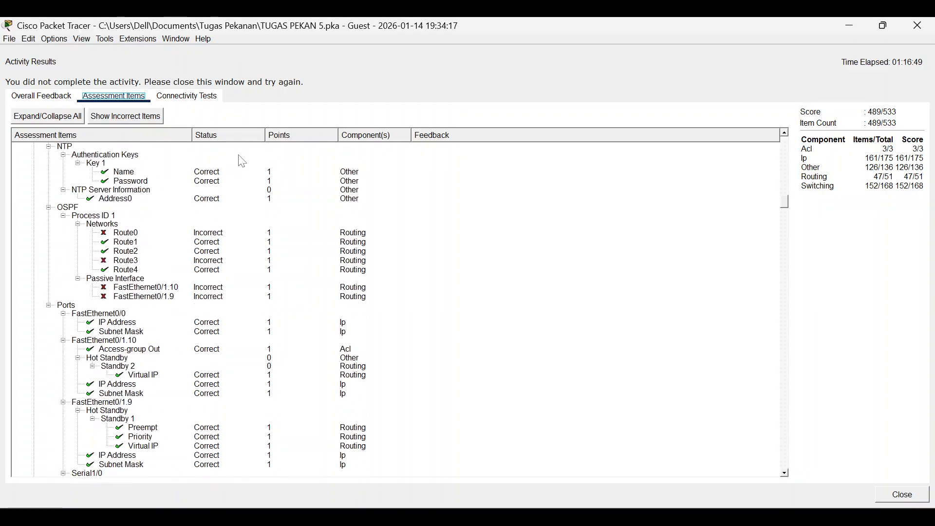
scroll(243, 161, up, 2)
scroll(244, 161, up, 2)
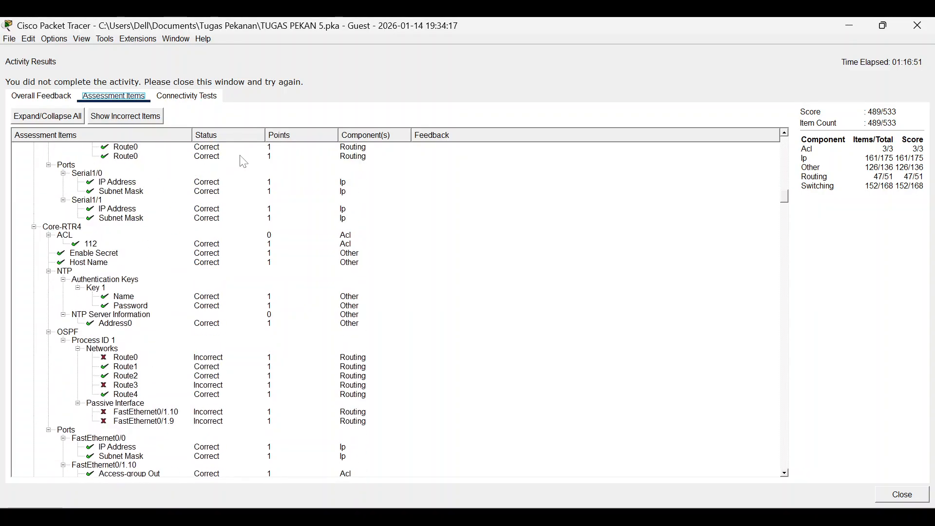
scroll(136, 371, down, 20)
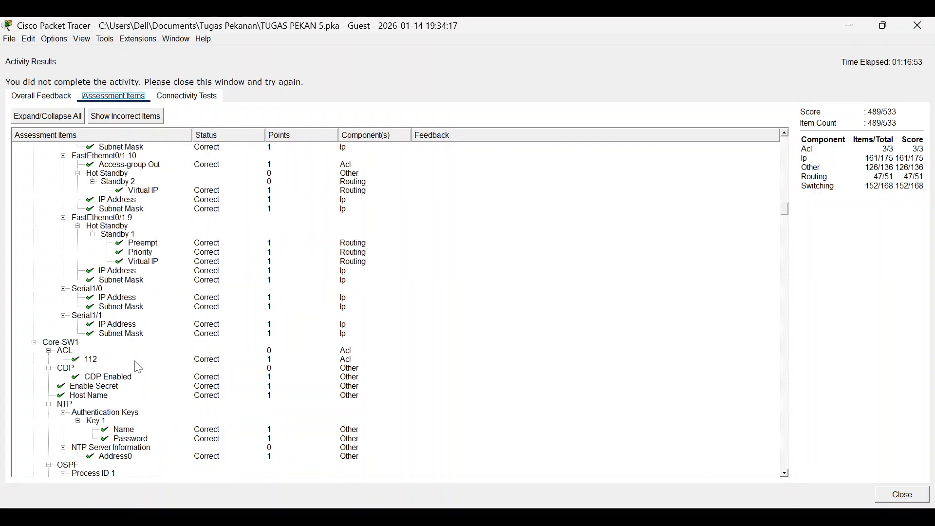
scroll(141, 366, down, 15)
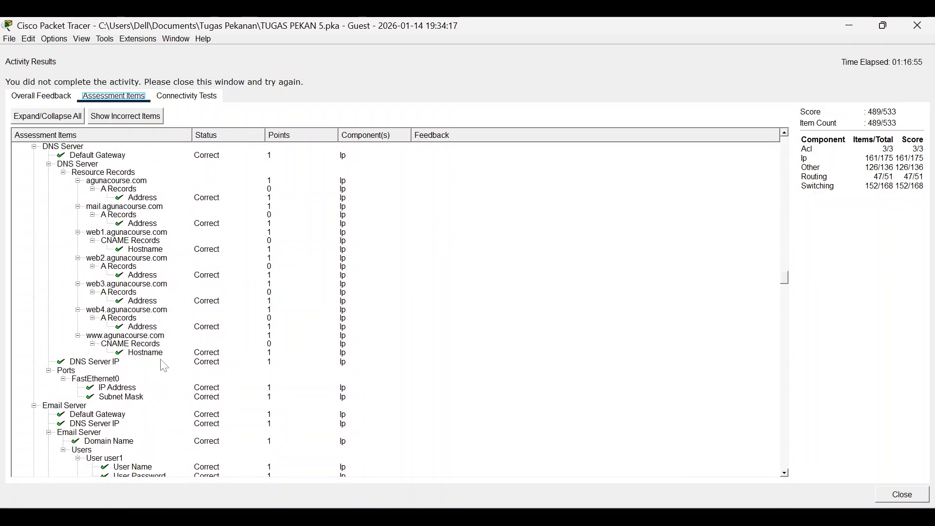
click(918, 26)
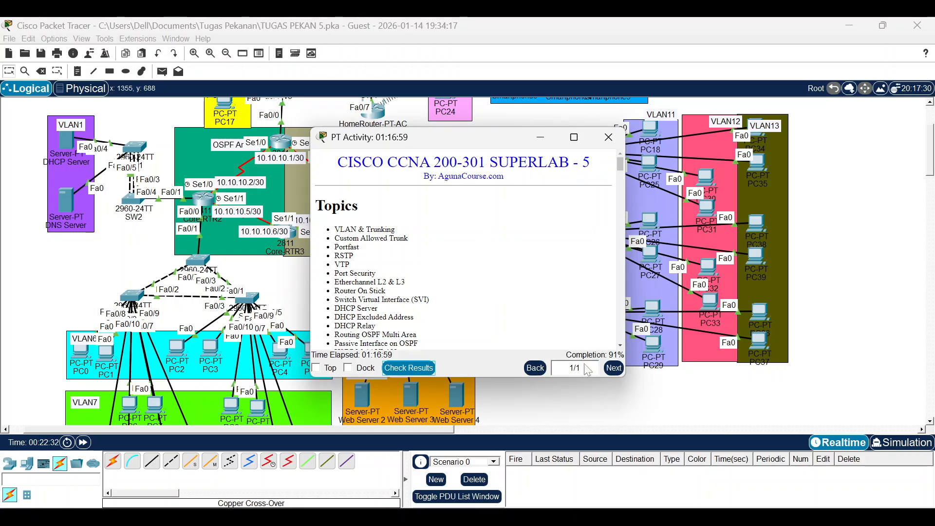
Bring OBS forward with the 91% activity window moved up-left over it, and minimize Packet Tracer.
click(573, 517)
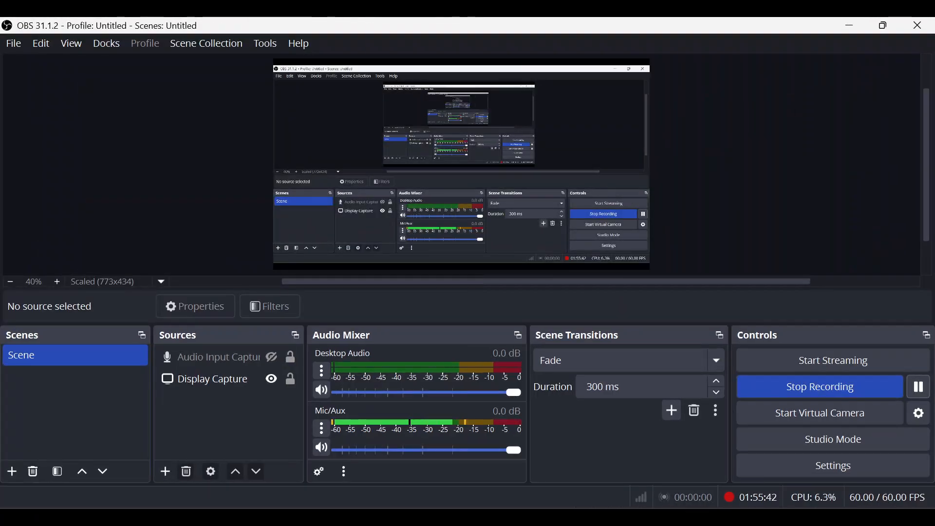
mouse_move(606, 517)
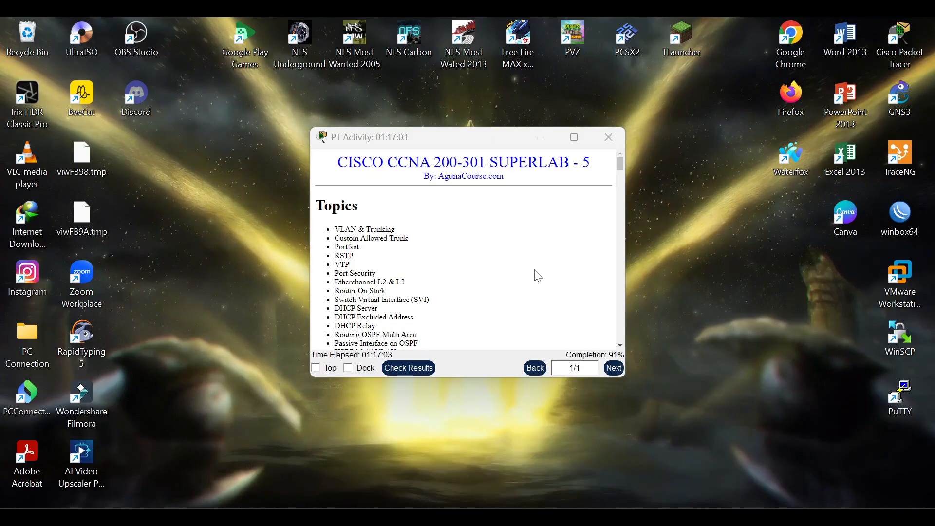
click(784, 440)
drag(470, 137, 300, 212)
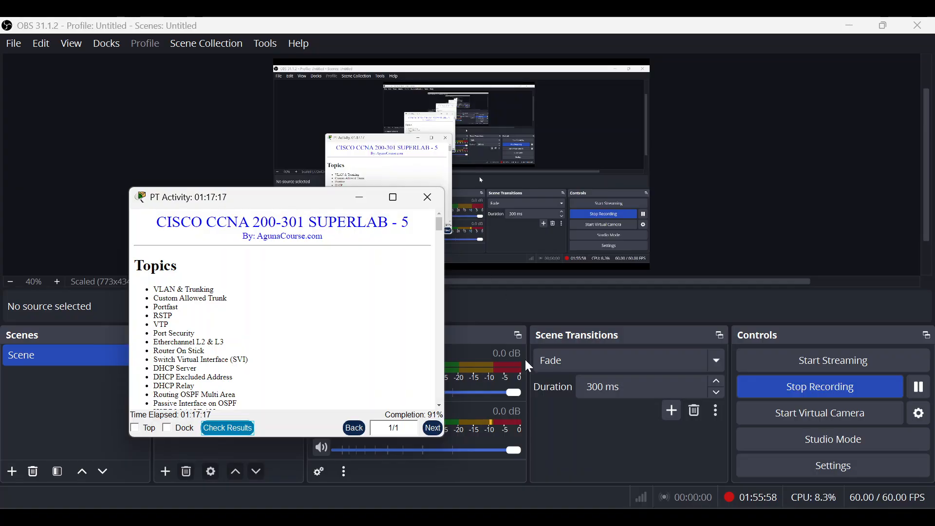
mouse_move(576, 502)
click(453, 453)
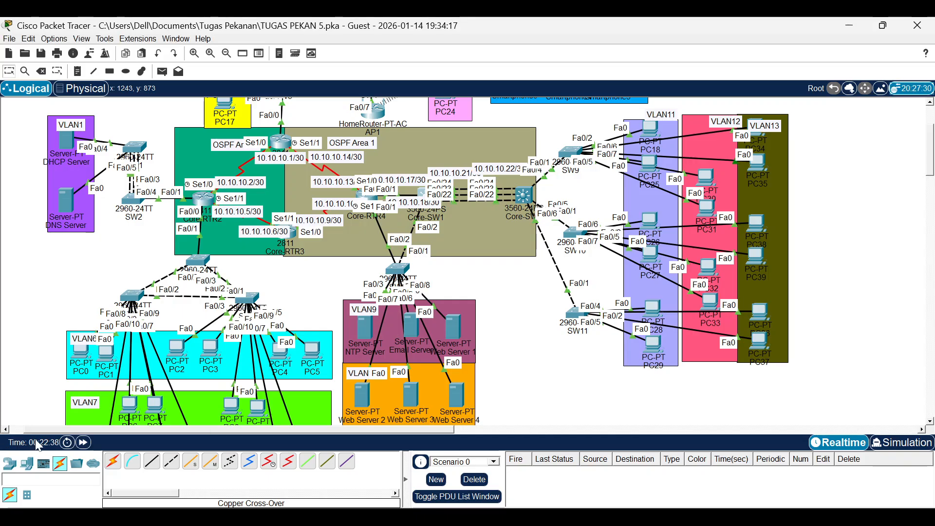
click(854, 25)
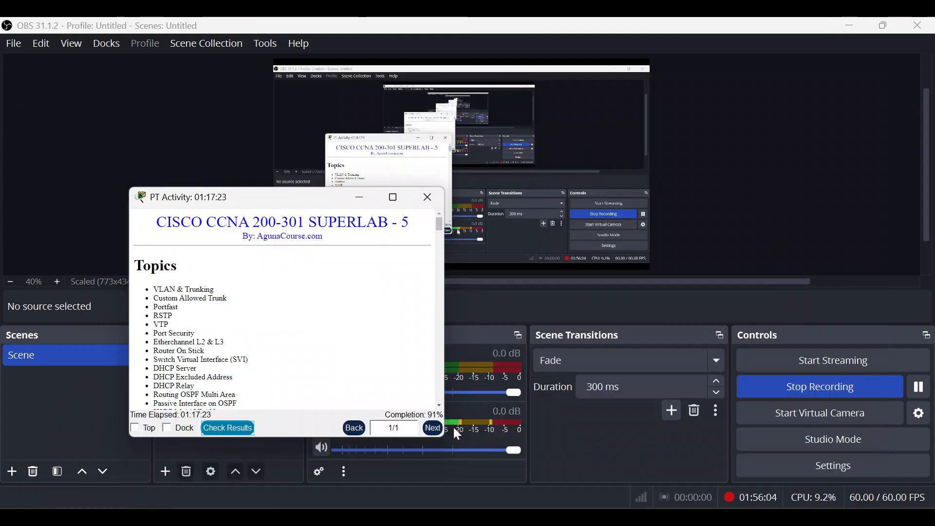